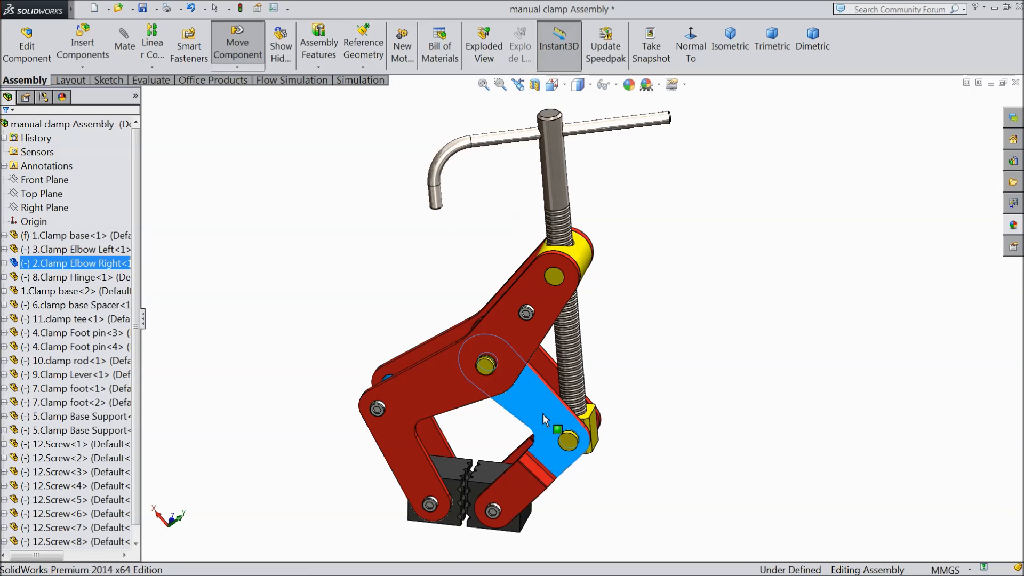
- Examine the manual clamp assembly from several angles and swing its lower arm to see the mechanism move
{"action": "mouse_move", "coordinate": [631, 349]}
{"action": "middle_mouse_down"}
{"action": "mouse_move", "coordinate": [731, 290]}
{"action": "mouse_move", "coordinate": [745, 297]}
{"action": "mouse_move", "coordinate": [596, 294]}
{"action": "mouse_move", "coordinate": [615, 358]}
{"action": "middle_mouse_up"}
{"action": "scroll", "coordinate": [619, 347], "scroll_direction": "up", "scroll_amount": 3}
{"action": "left_click", "coordinate": [670, 258]}
{"action": "middle_click_drag", "start_coordinate": [627, 290], "coordinate": [612, 356]}
{"action": "scroll", "coordinate": [619, 296], "scroll_direction": "down", "scroll_amount": 5}
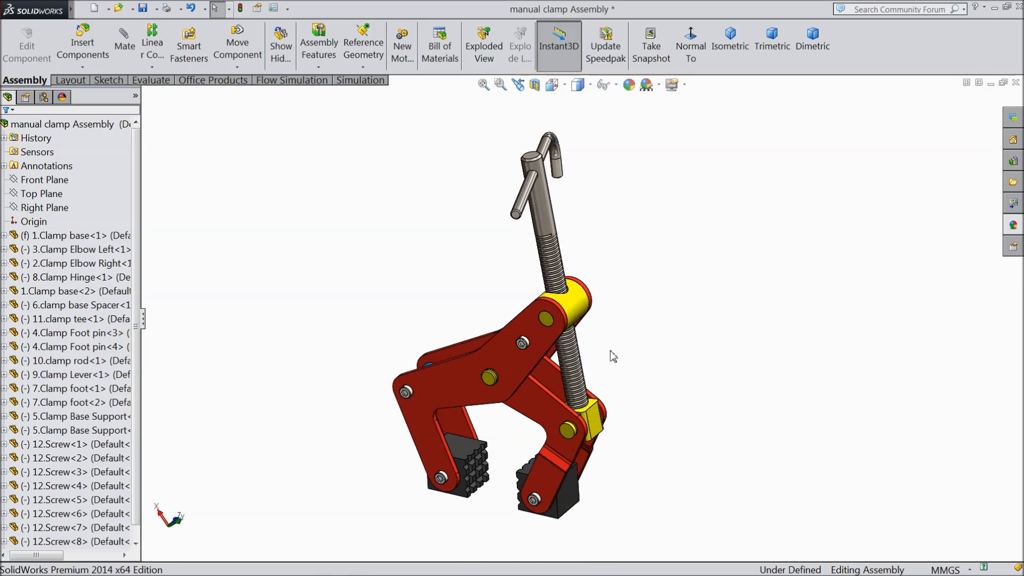
{"action": "scroll", "coordinate": [616, 411], "scroll_direction": "down", "scroll_amount": 2}
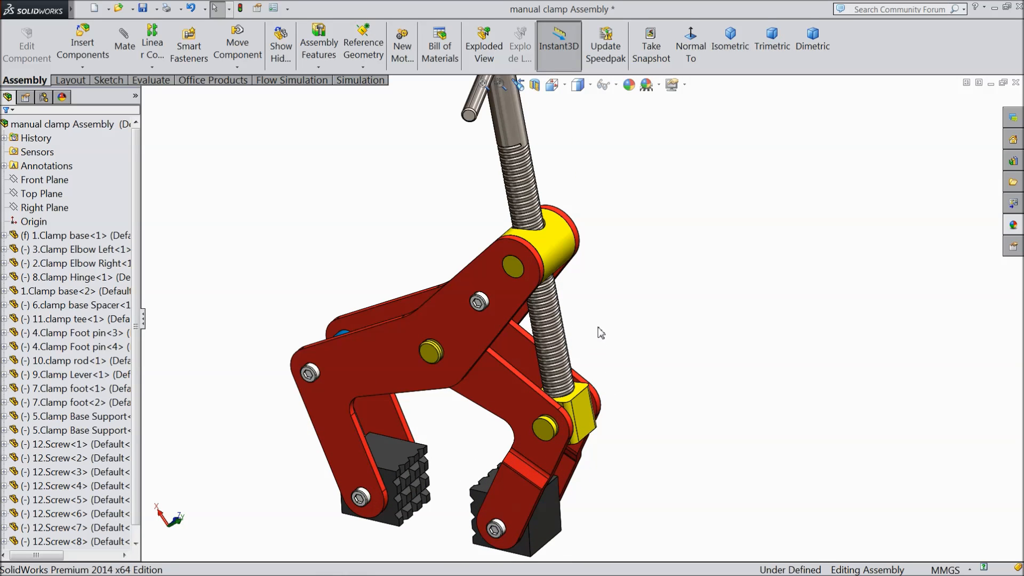
{"action": "left_click_drag", "start_coordinate": [539, 435], "coordinate": [537, 373]}
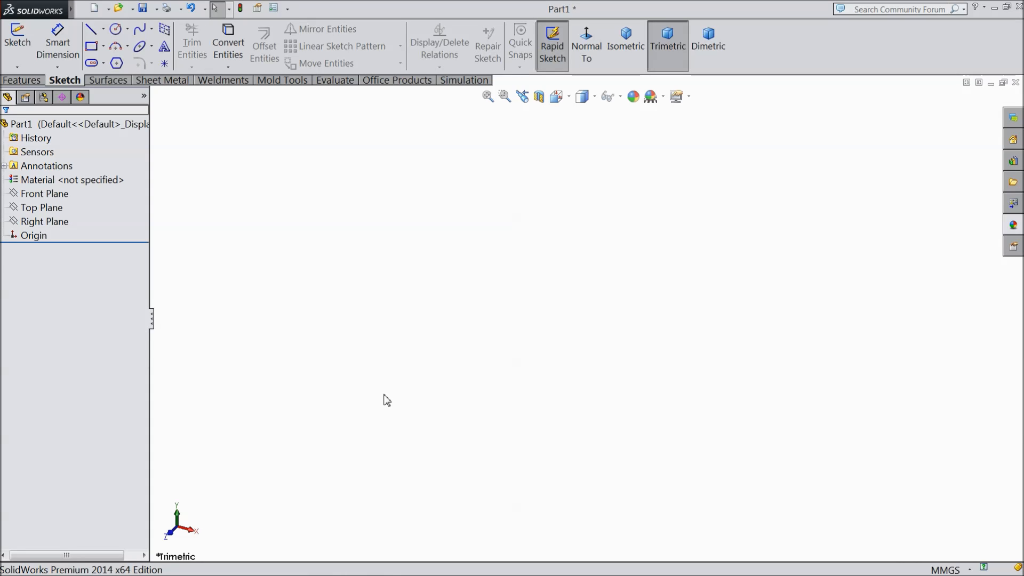
- Sketch a triangle of centerlines on the Front Plane with one vertex at the origin, a vertical side, and a lower inclined side about 85 mm long
{"action": "left_click", "coordinate": [45, 194]}
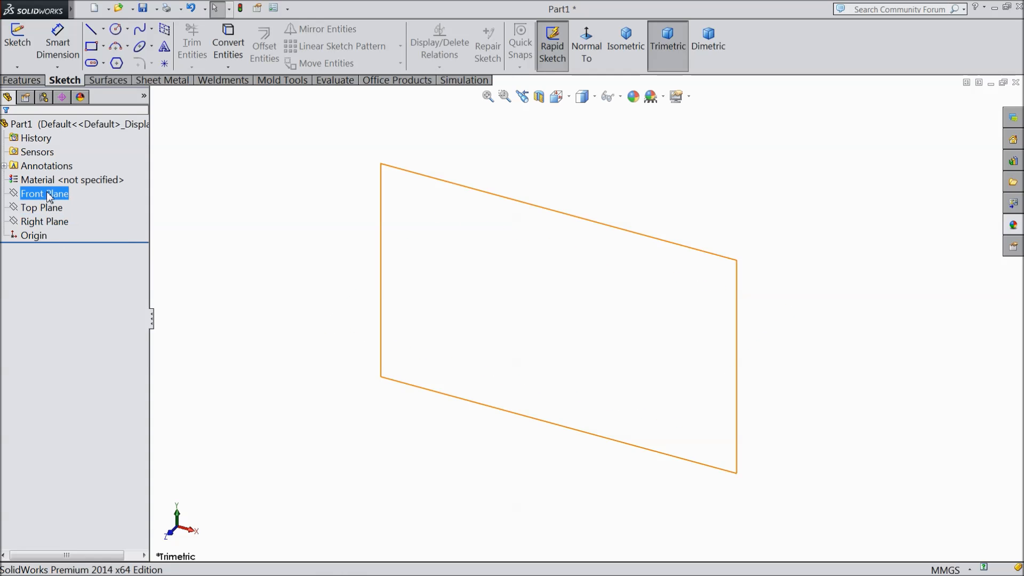
{"action": "left_click", "coordinate": [80, 182]}
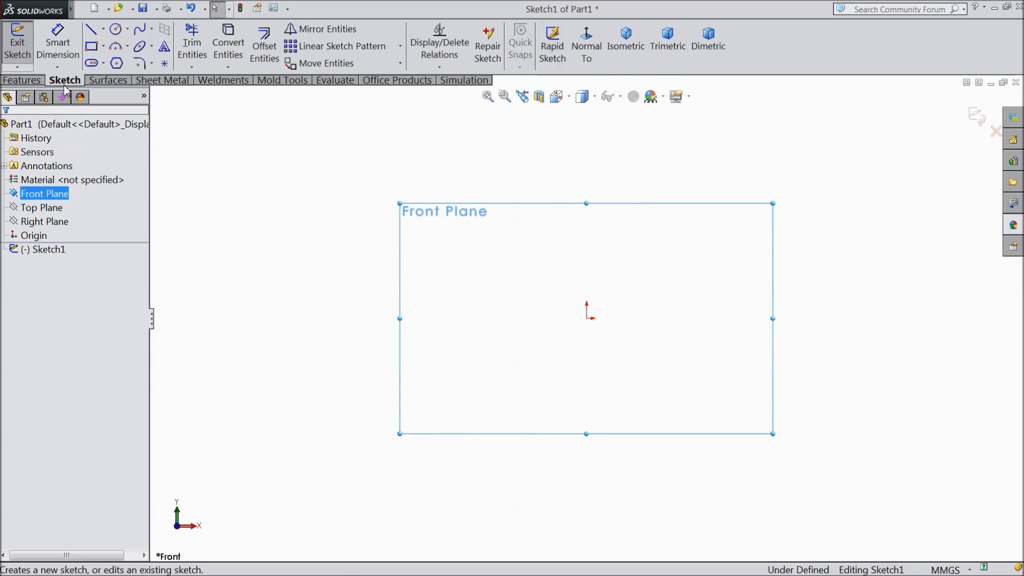
{"action": "left_click", "coordinate": [103, 29]}
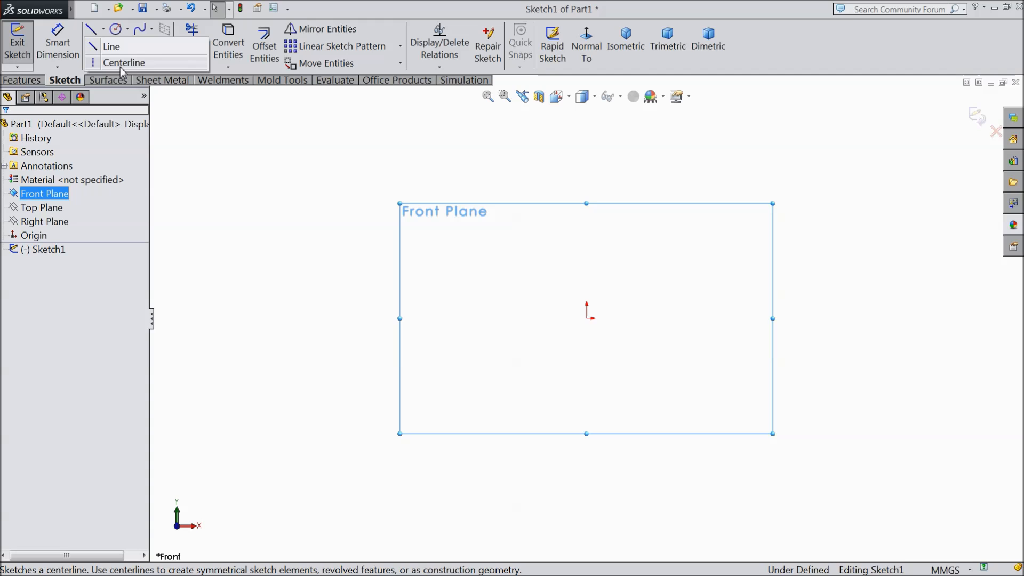
{"action": "left_click", "coordinate": [123, 63]}
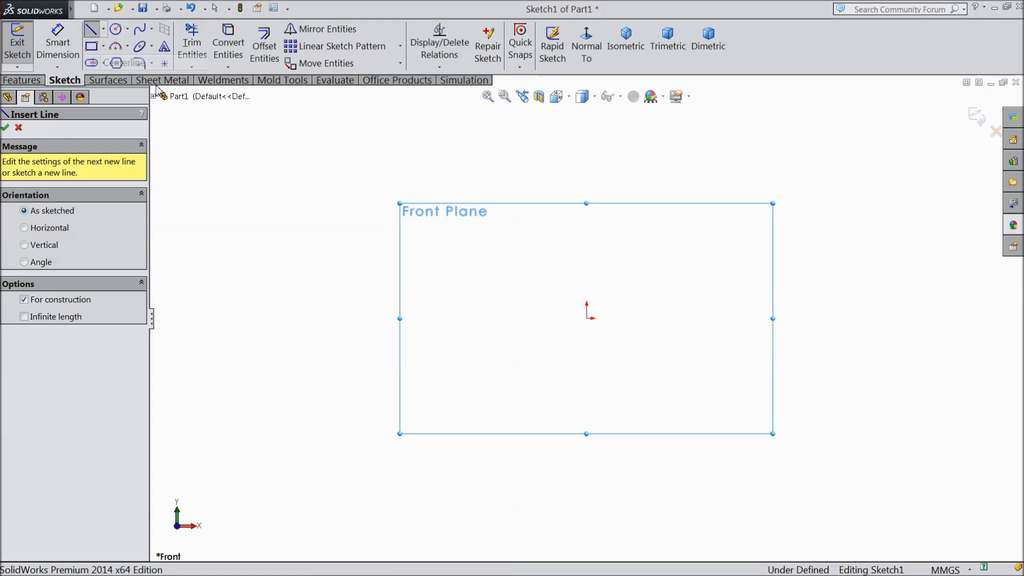
{"action": "left_click", "coordinate": [633, 175]}
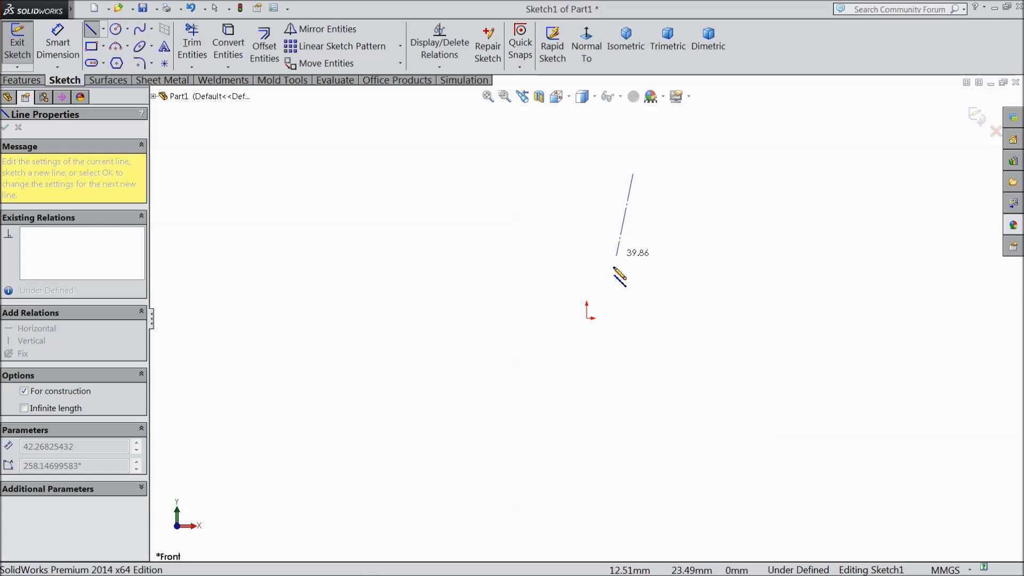
{"action": "left_click", "coordinate": [587, 319]}
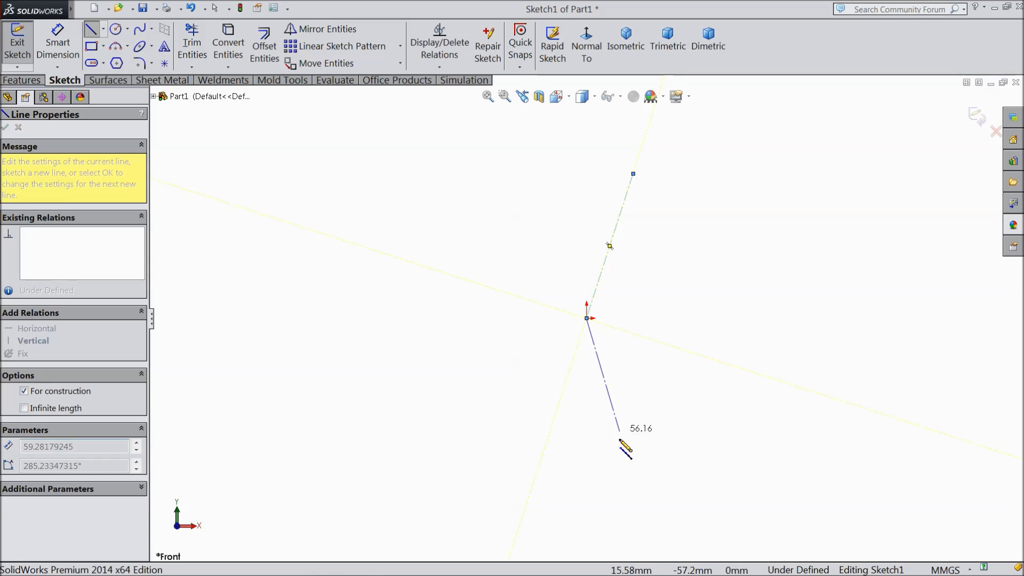
{"action": "left_click", "coordinate": [633, 491]}
{"action": "left_click", "coordinate": [633, 175]}
{"action": "right_click", "coordinate": [663, 179]}
{"action": "left_click", "coordinate": [688, 115]}
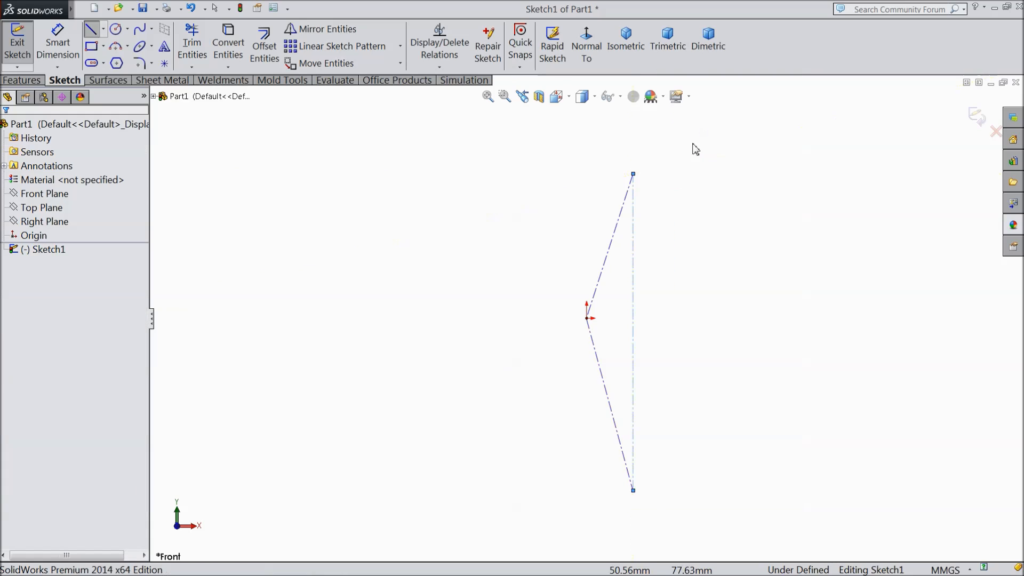
- Add a centerline about 77 mm long from the triangle's lower vertex, running outward to the left and slightly downward
{"action": "left_click", "coordinate": [103, 29]}
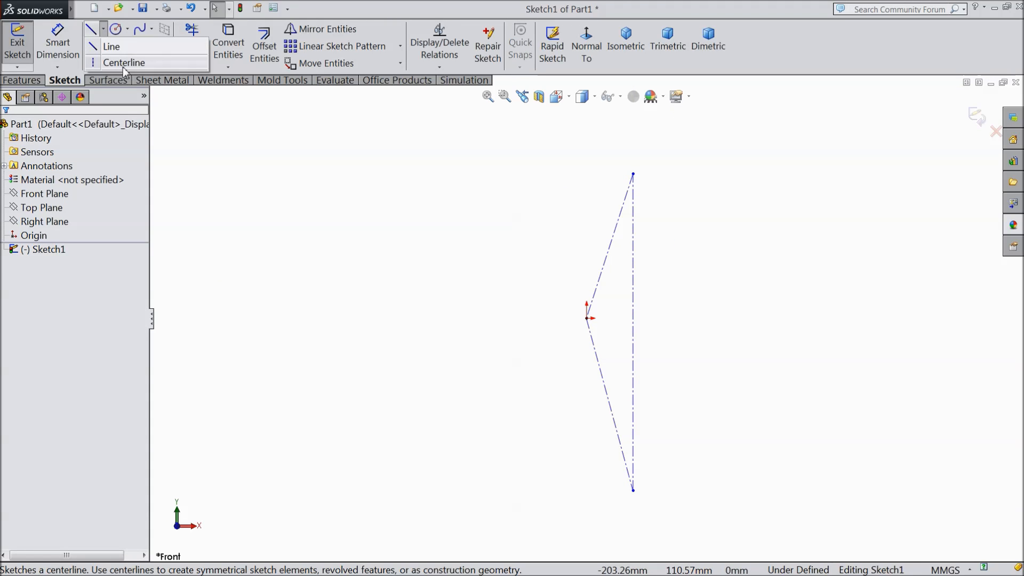
{"action": "left_click", "coordinate": [123, 63]}
{"action": "scroll", "coordinate": [614, 373], "scroll_direction": "up", "scroll_amount": 3}
{"action": "scroll", "coordinate": [673, 418], "scroll_direction": "down", "scroll_amount": 5}
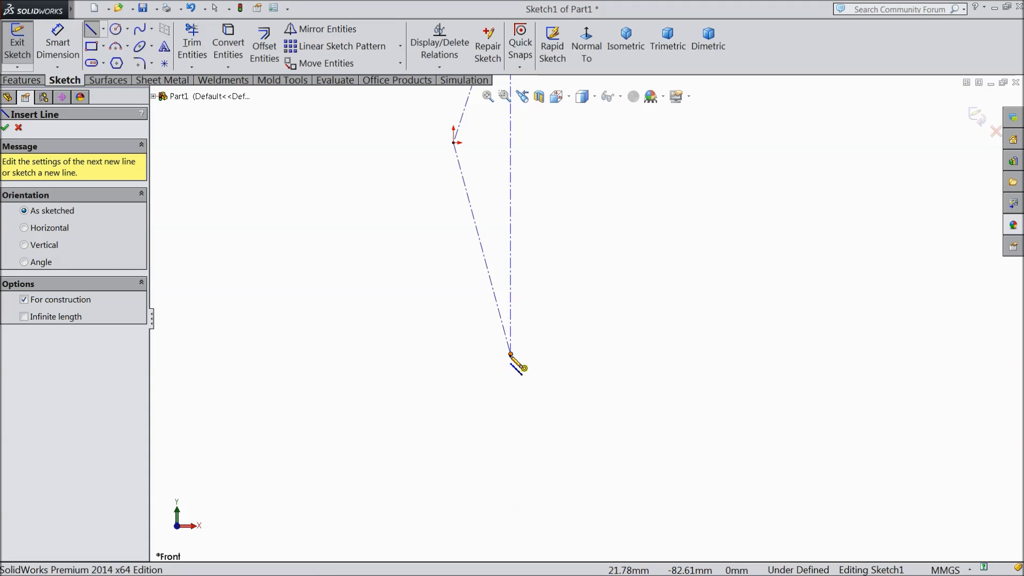
{"action": "left_click", "coordinate": [511, 354]}
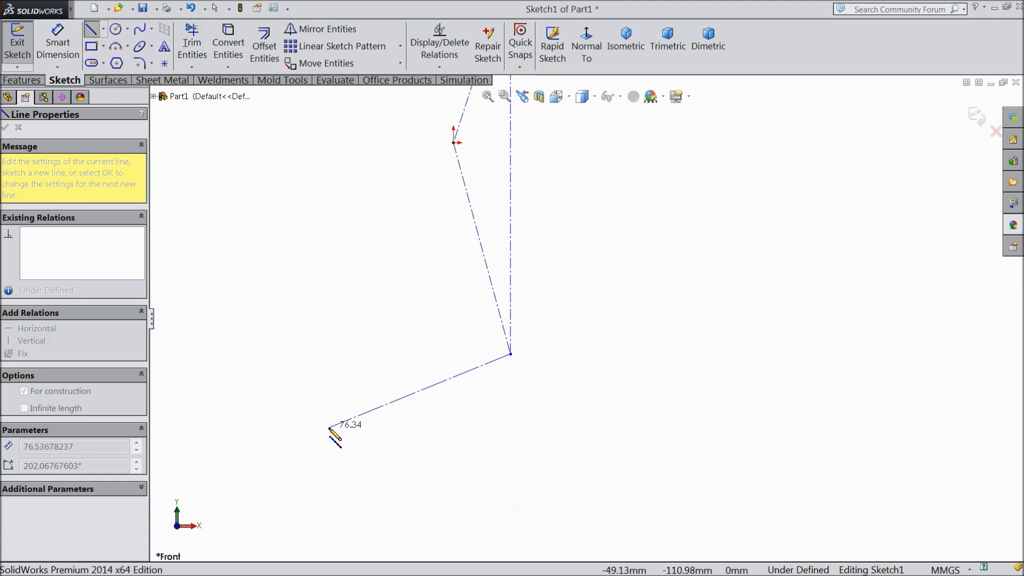
{"action": "left_click", "coordinate": [323, 419]}
{"action": "right_click", "coordinate": [346, 352]}
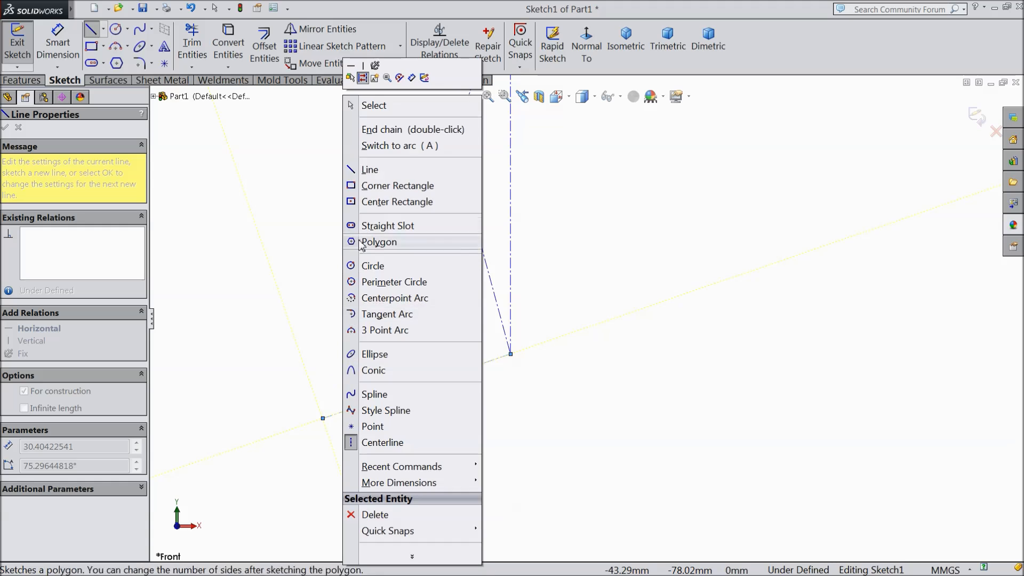
{"action": "left_click", "coordinate": [374, 105]}
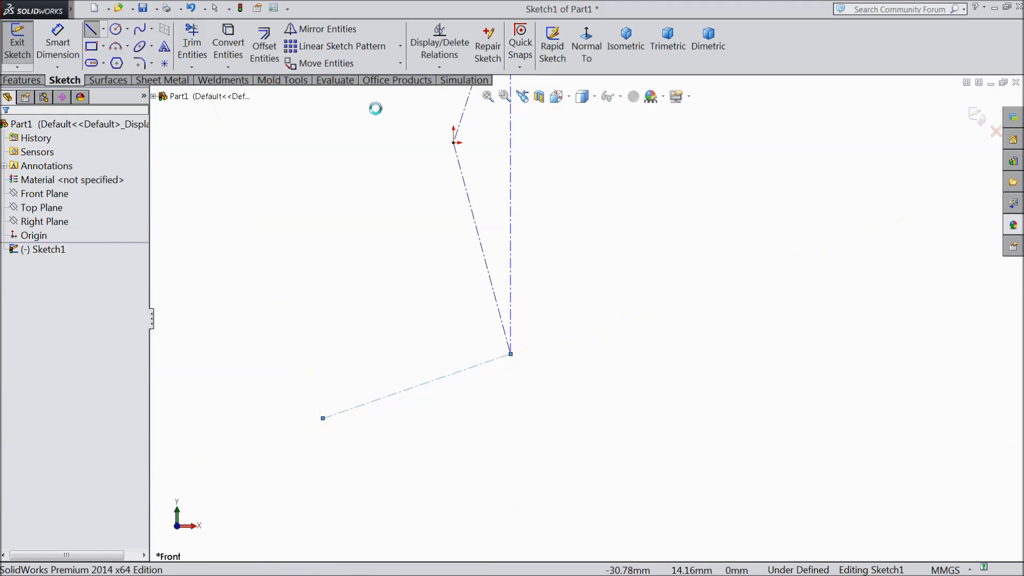
- Make the new bottom centerline perpendicular to the triangle's lower inclined centerline
{"action": "left_click", "coordinate": [501, 312]}
{"action": "left_click", "coordinate": [484, 363], "text": "ctrl"}
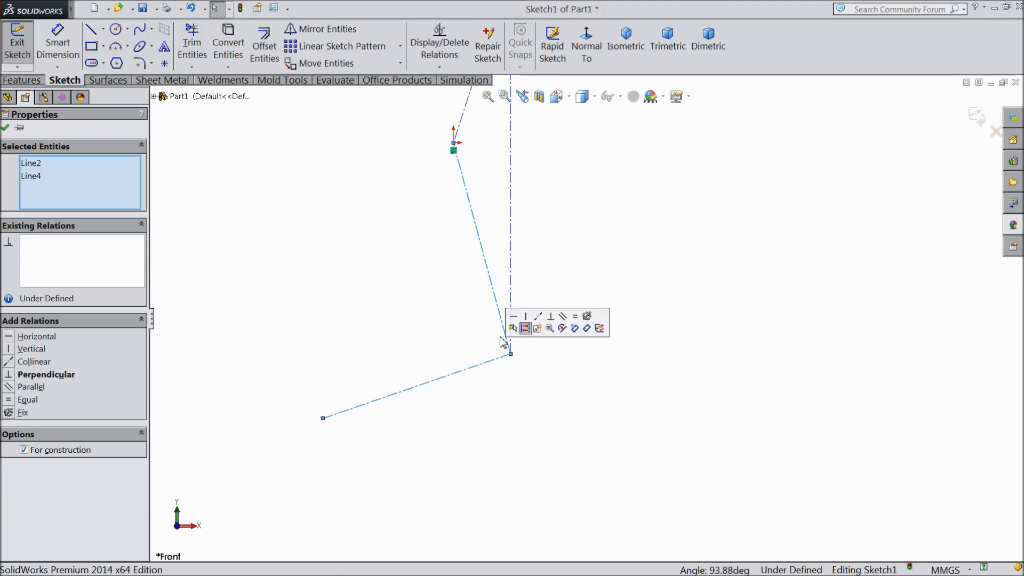
{"action": "left_click", "coordinate": [551, 317]}
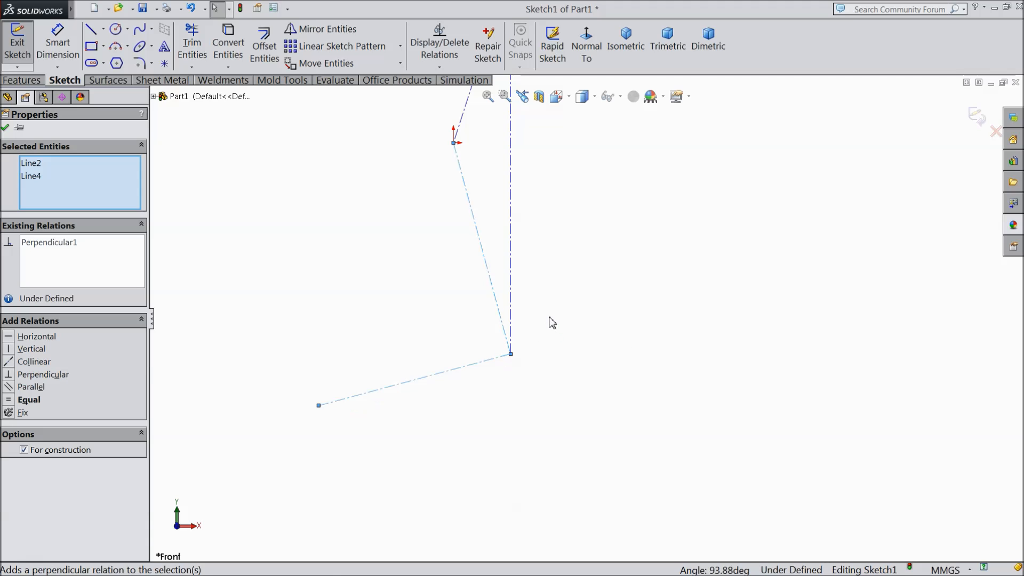
{"action": "left_click", "coordinate": [5, 128]}
- Dimension the length of the triangle's lower inclined centerline as 50 mm
{"action": "left_click", "coordinate": [57, 53]}
{"action": "scroll", "coordinate": [507, 184], "scroll_direction": "up", "scroll_amount": 3}
{"action": "scroll", "coordinate": [564, 155], "scroll_direction": "down", "scroll_amount": 2}
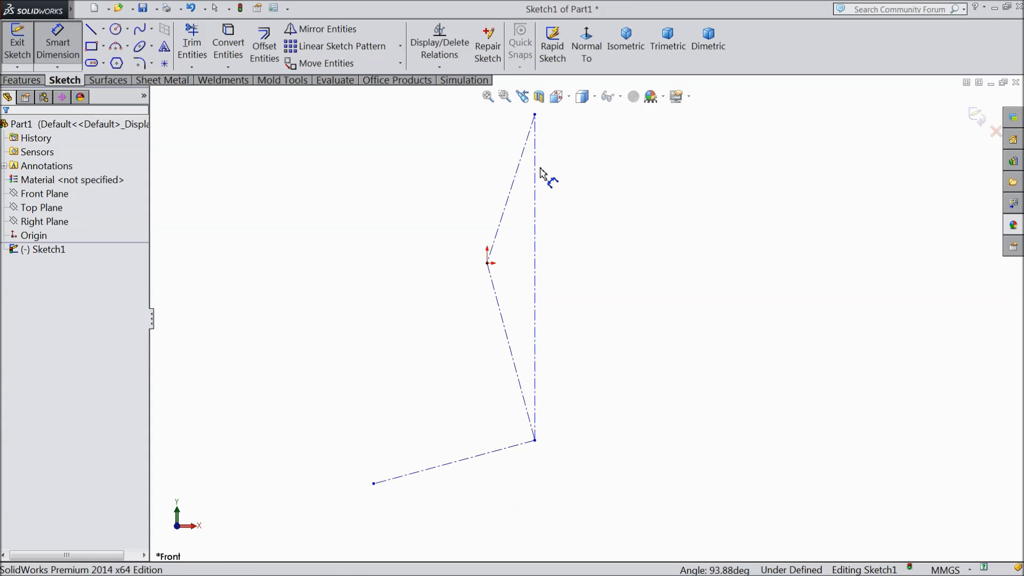
{"action": "left_click", "coordinate": [504, 332]}
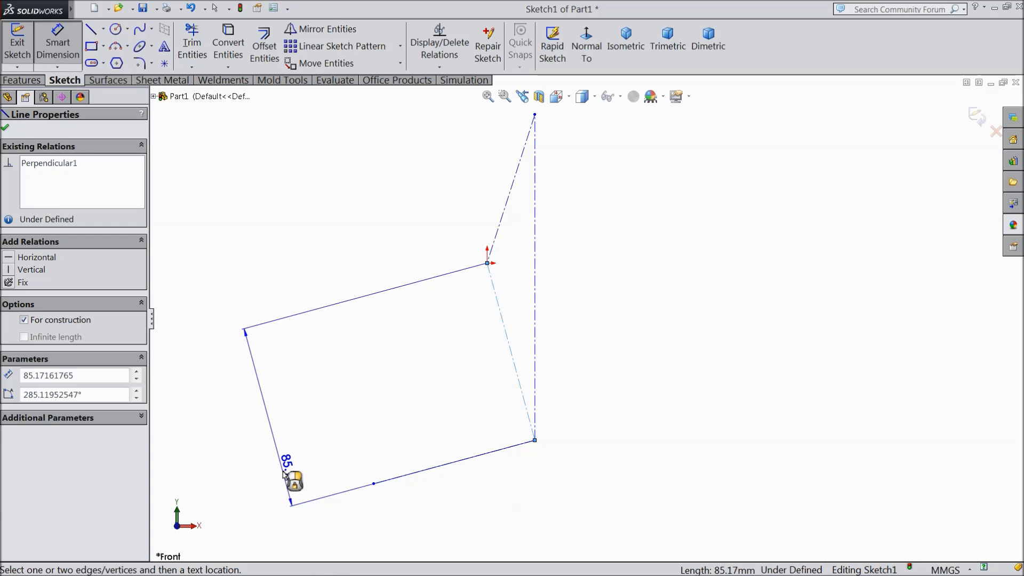
{"action": "left_click", "coordinate": [284, 473]}
{"action": "type", "text": "50"}
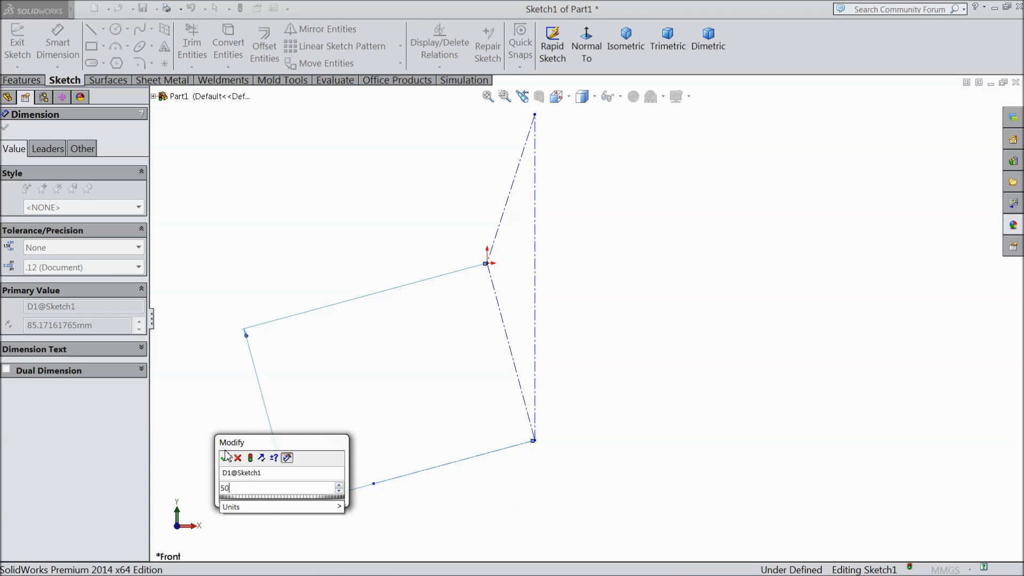
{"action": "left_click", "coordinate": [226, 457]}
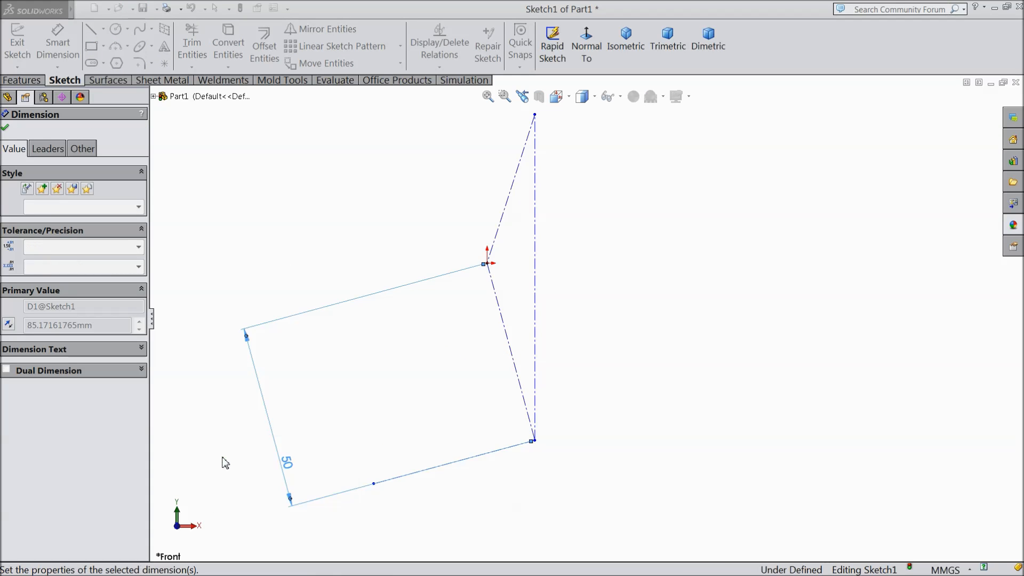
- Dimension the length of the bottom perpendicular centerline as 45 mm
{"action": "left_click", "coordinate": [469, 448]}
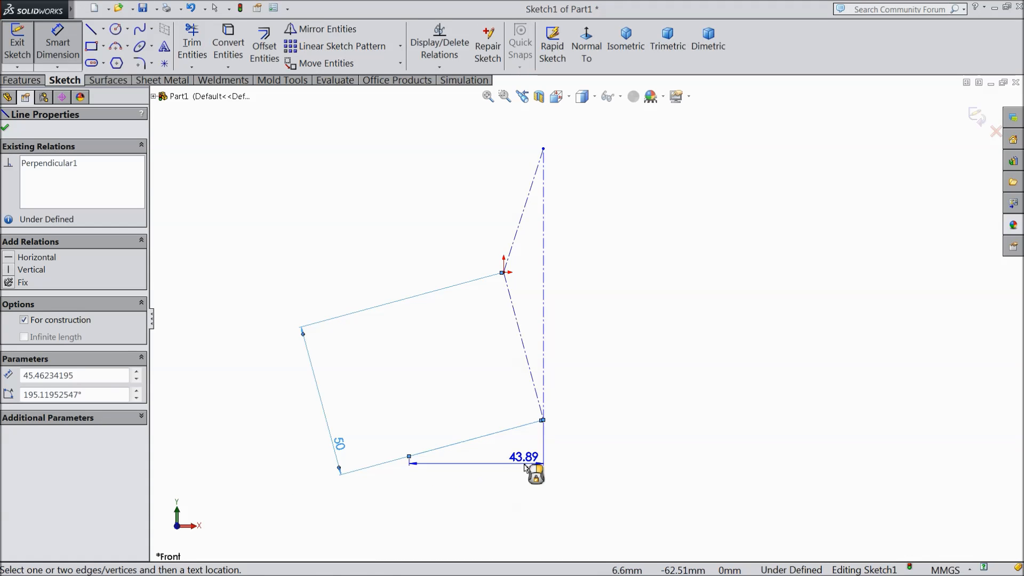
{"action": "left_click", "coordinate": [551, 469]}
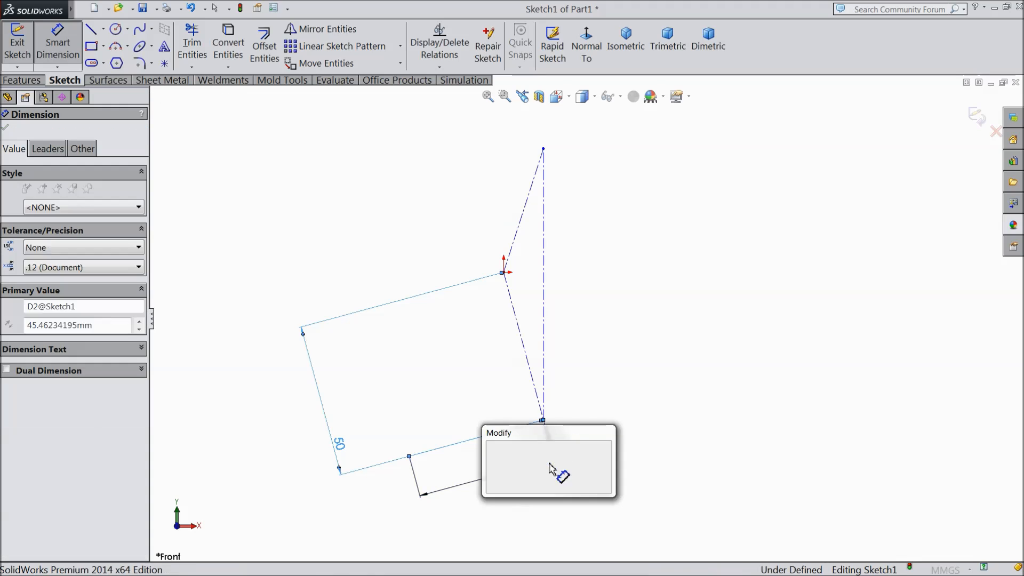
{"action": "type", "text": "45"}
{"action": "left_click", "coordinate": [492, 449]}
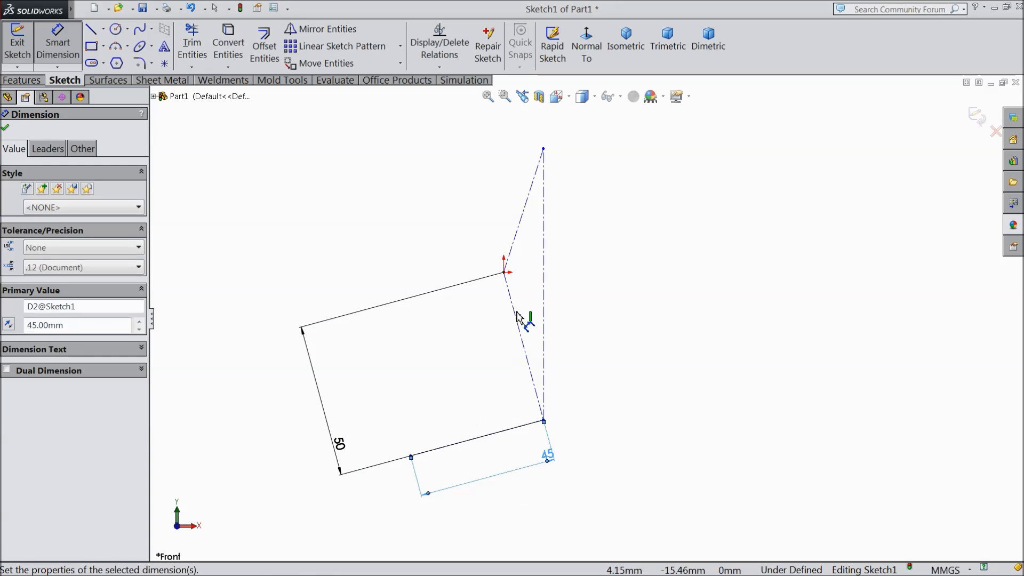
- Dimension the length of the upper inclined centerline as 50 mm
{"action": "left_click", "coordinate": [524, 215]}
{"action": "left_click", "coordinate": [519, 212]}
{"action": "type", "text": "50"}
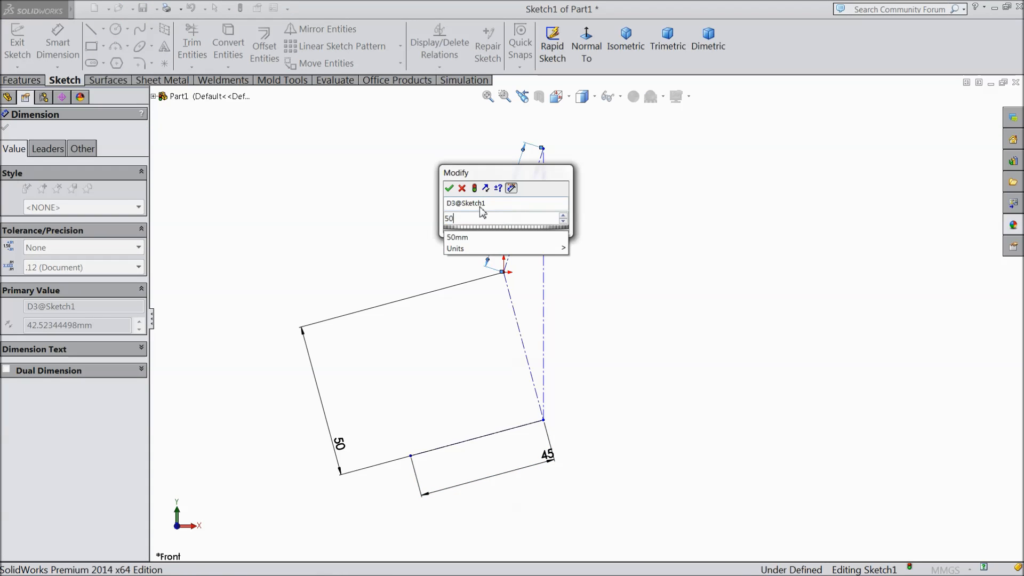
{"action": "left_click", "coordinate": [449, 189]}
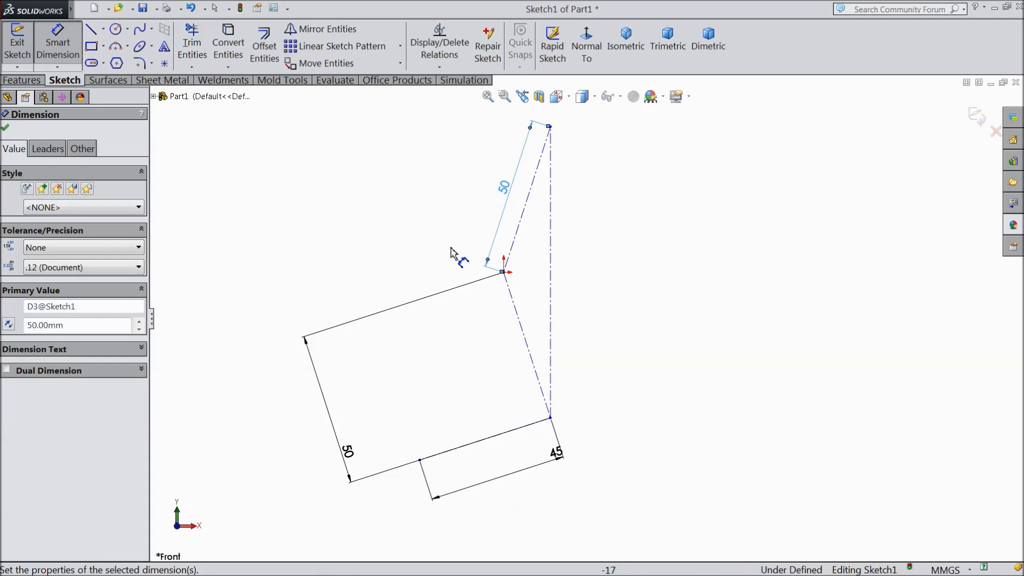
- Dimension the angle between the upper inclined centerline and the vertical centerline as 14 degrees
{"action": "left_click", "coordinate": [525, 218]}
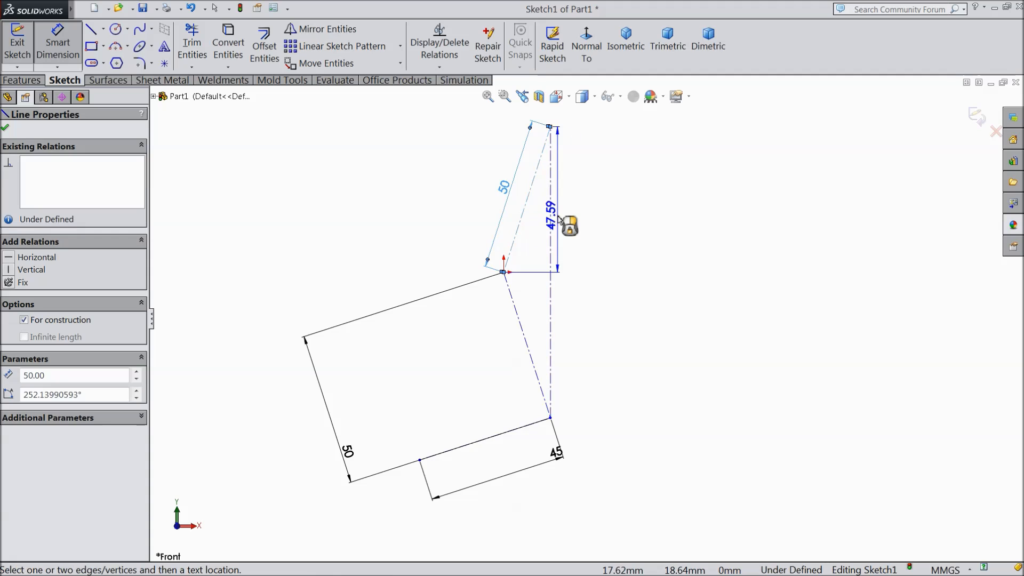
{"action": "left_click", "coordinate": [551, 218]}
{"action": "left_click", "coordinate": [542, 221]}
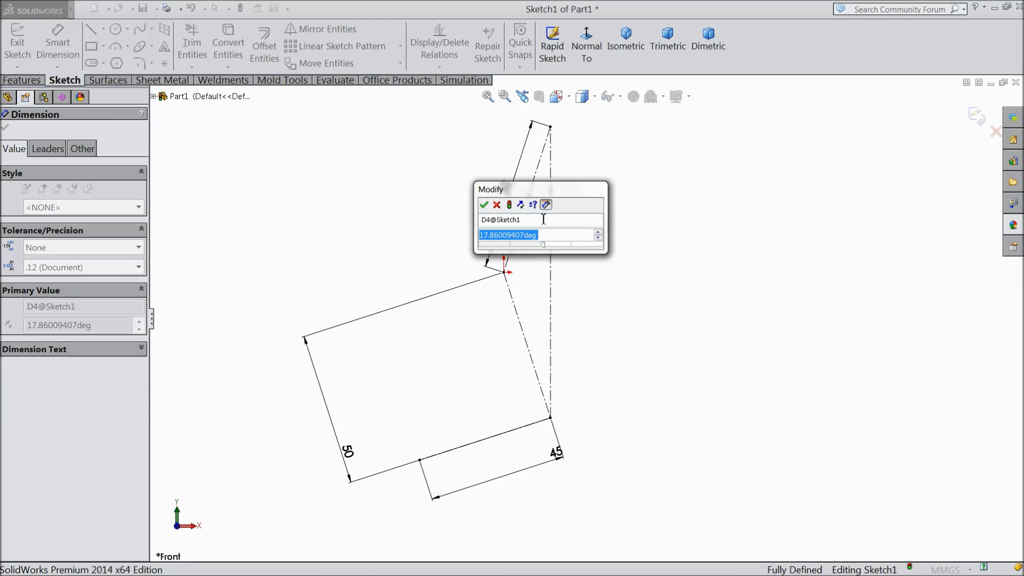
{"action": "type", "text": "14"}
{"action": "left_click", "coordinate": [484, 205]}
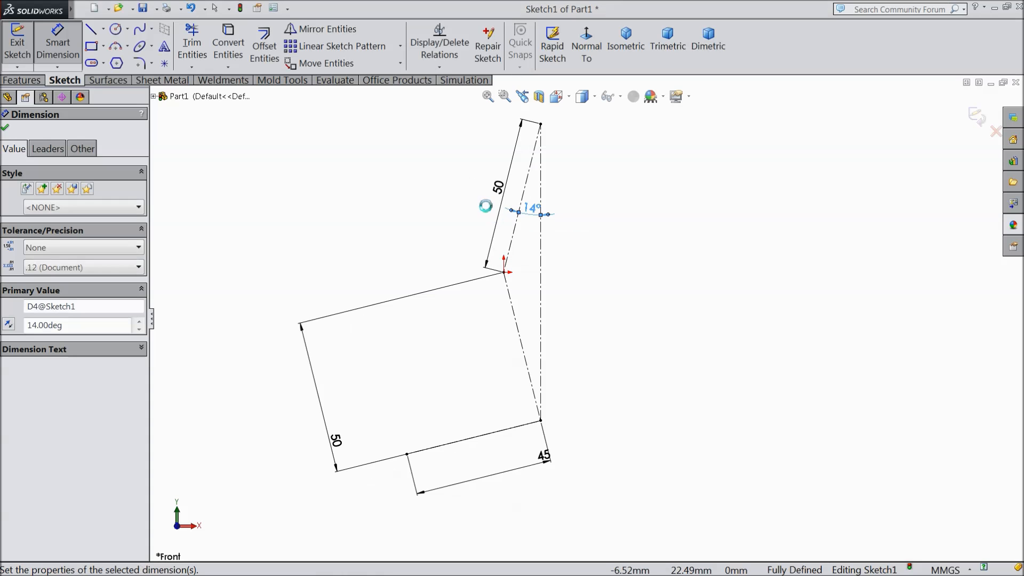
- Add a driven angle dimension between the lower inclined centerline and the vertical centerline
{"action": "left_click", "coordinate": [541, 349]}
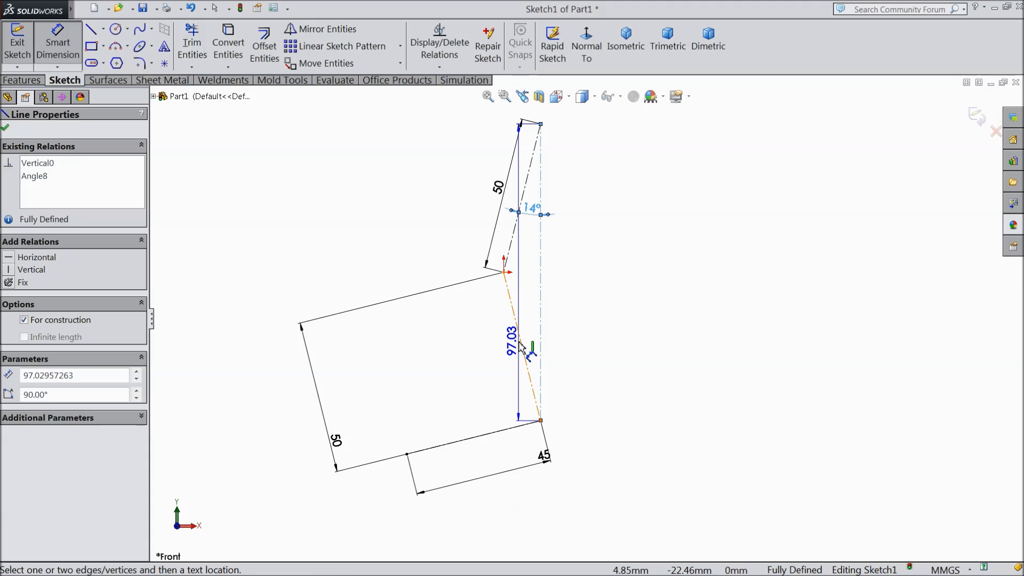
{"action": "left_click", "coordinate": [522, 335]}
{"action": "left_click", "coordinate": [532, 334]}
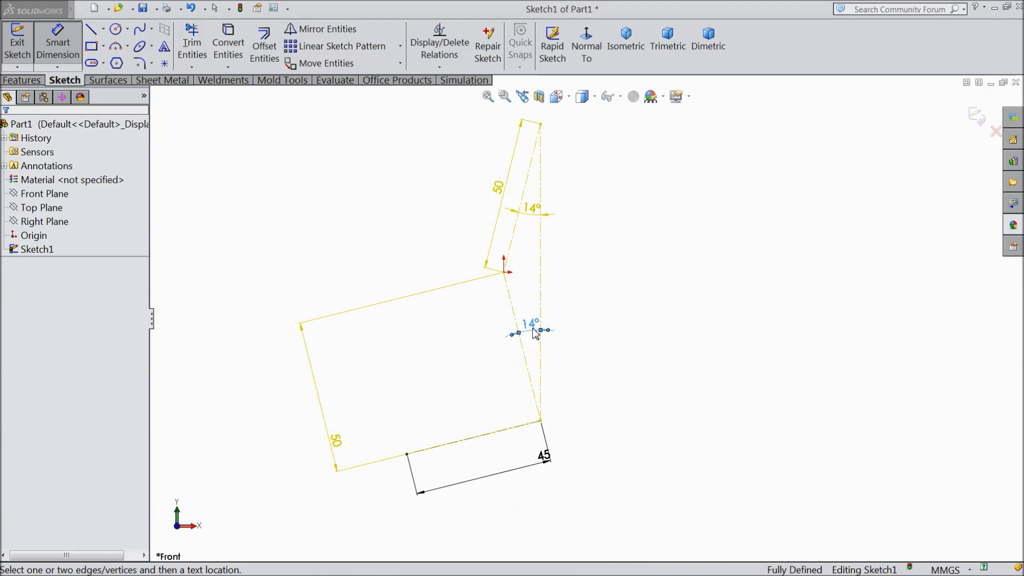
{"action": "left_click", "coordinate": [565, 177]}
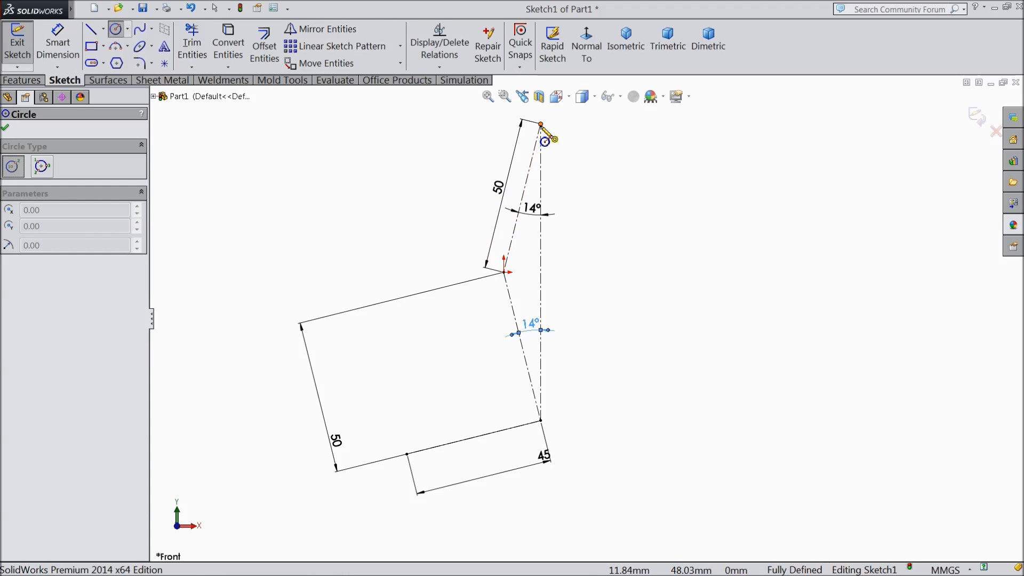
- Sketch five circles about 7 to 12 mm in diameter: at both vertical centerline ends, on the upper inclined centerline, at the origin and at the 45 mm line's free end
{"action": "left_click_drag", "start_coordinate": [541, 124], "coordinate": [555, 136]}
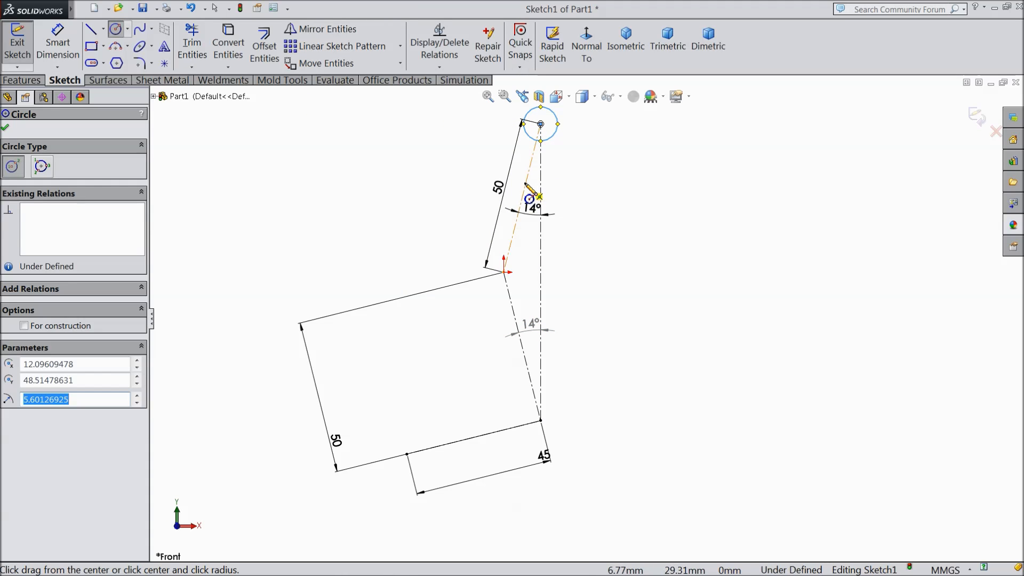
{"action": "left_click_drag", "start_coordinate": [526, 183], "coordinate": [536, 184]}
{"action": "left_click_drag", "start_coordinate": [504, 272], "coordinate": [521, 280]}
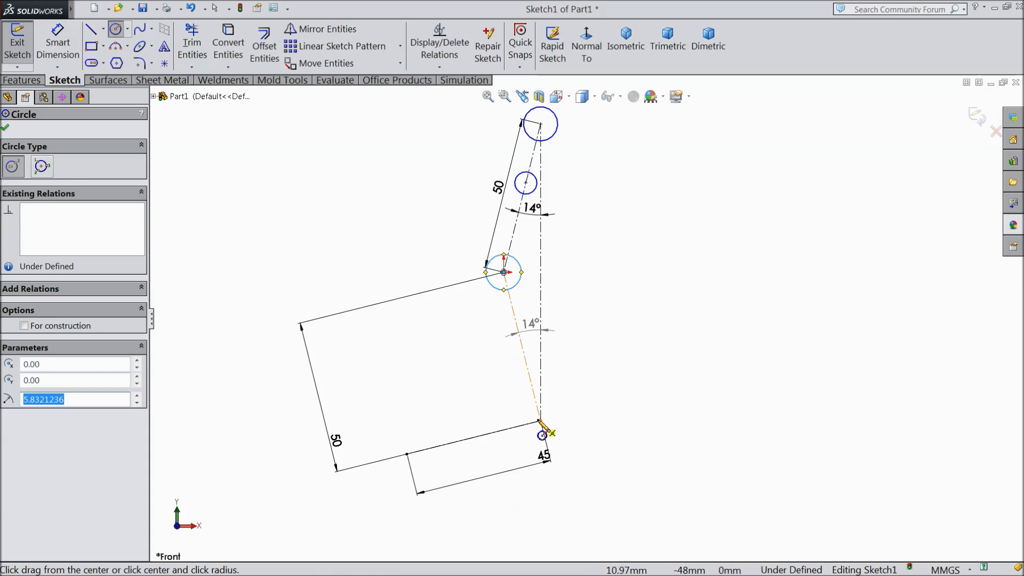
{"action": "left_click_drag", "start_coordinate": [541, 421], "coordinate": [555, 430]}
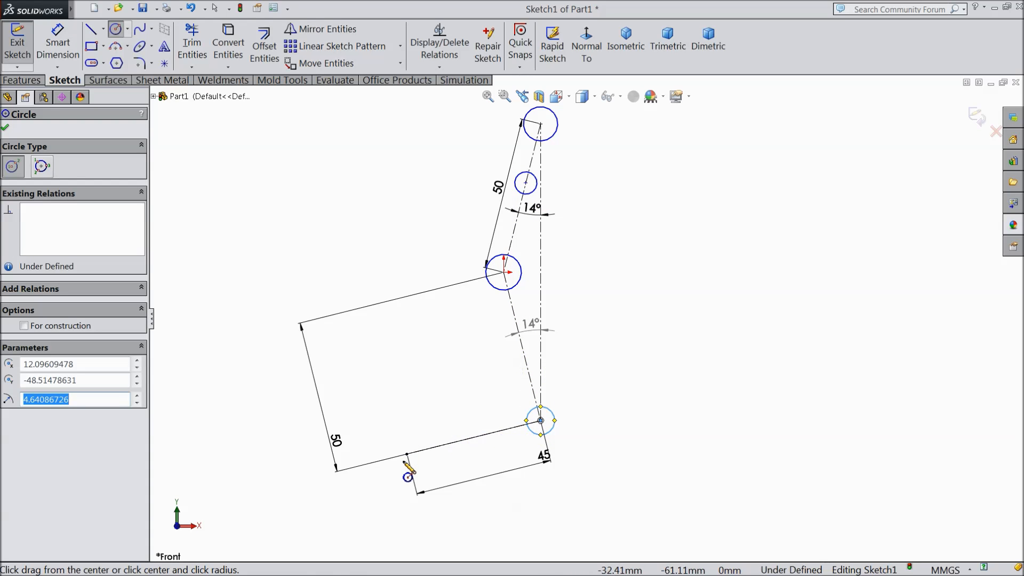
{"action": "left_click_drag", "start_coordinate": [407, 455], "coordinate": [410, 443]}
- Dimension the circle at the upper end of the vertical centerline to 8 mm diameter
{"action": "left_click", "coordinate": [58, 42]}
{"action": "left_click", "coordinate": [561, 133]}
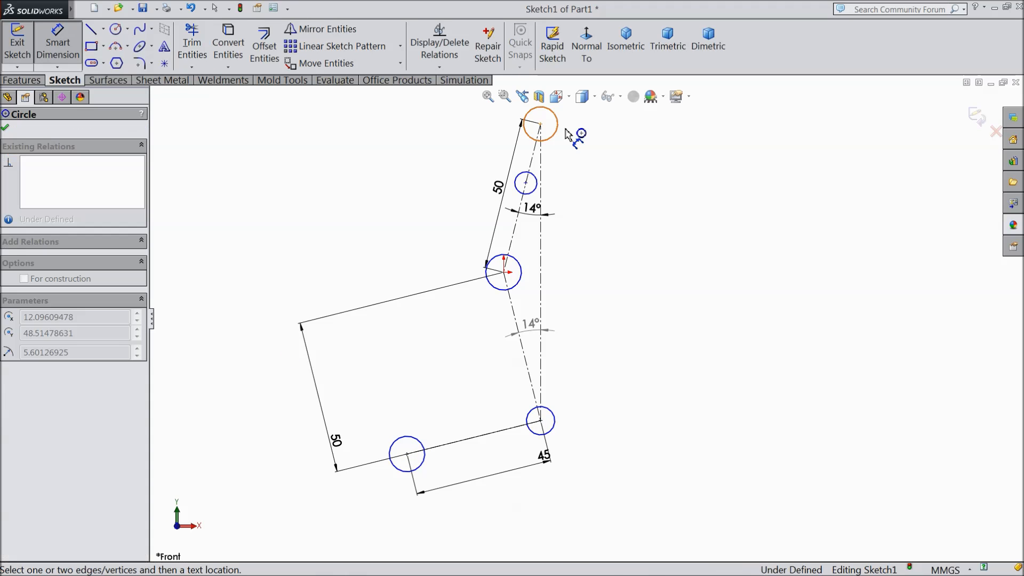
{"action": "left_click", "coordinate": [647, 140]}
{"action": "type", "text": "8"}
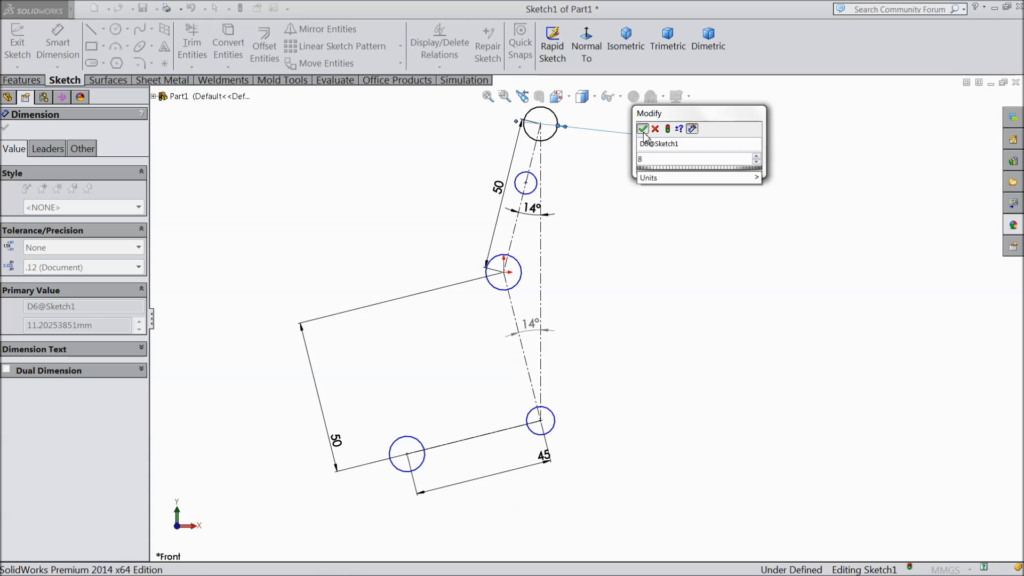
{"action": "left_click", "coordinate": [642, 130]}
- Dimension the small circle along the upper inclined centerline to 6 mm diameter
{"action": "left_click", "coordinate": [536, 194]}
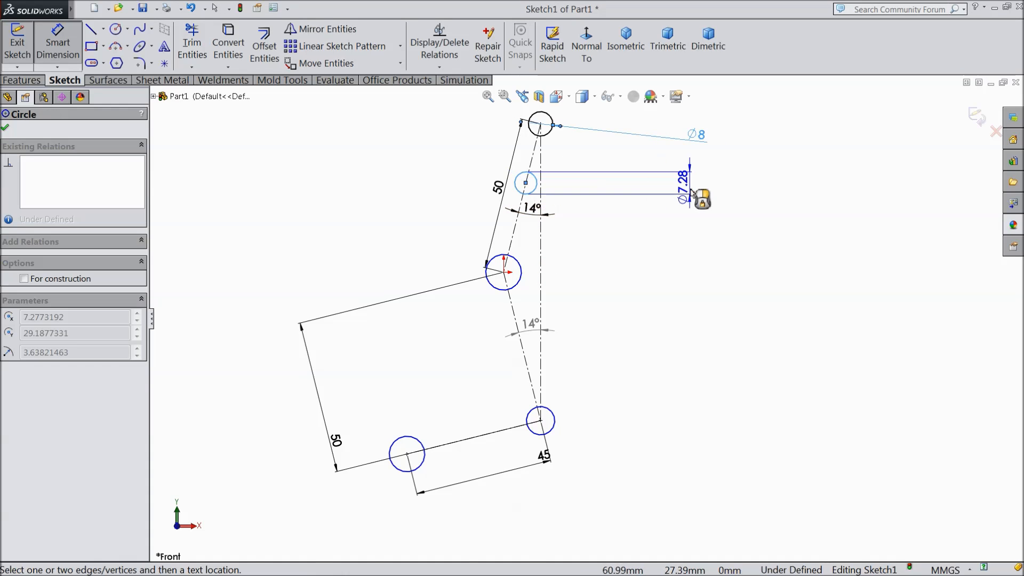
{"action": "left_click", "coordinate": [693, 184]}
{"action": "type", "text": "6"}
{"action": "left_click", "coordinate": [633, 176]}
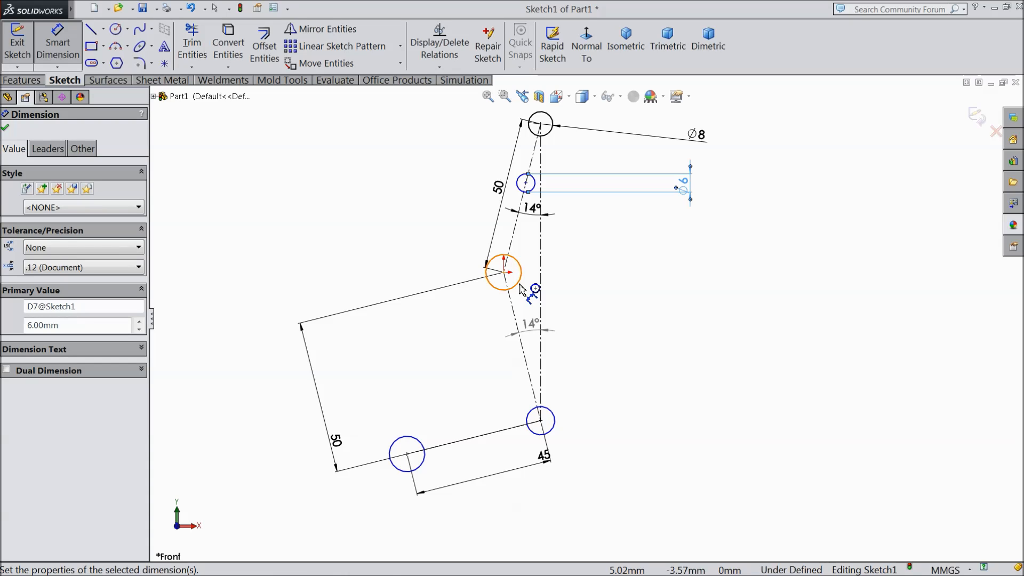
- Dimension the circle centered on the origin to 8 mm diameter
{"action": "left_click", "coordinate": [520, 289]}
{"action": "left_click", "coordinate": [603, 267]}
{"action": "type", "text": "8"}
{"action": "left_click", "coordinate": [595, 262]}
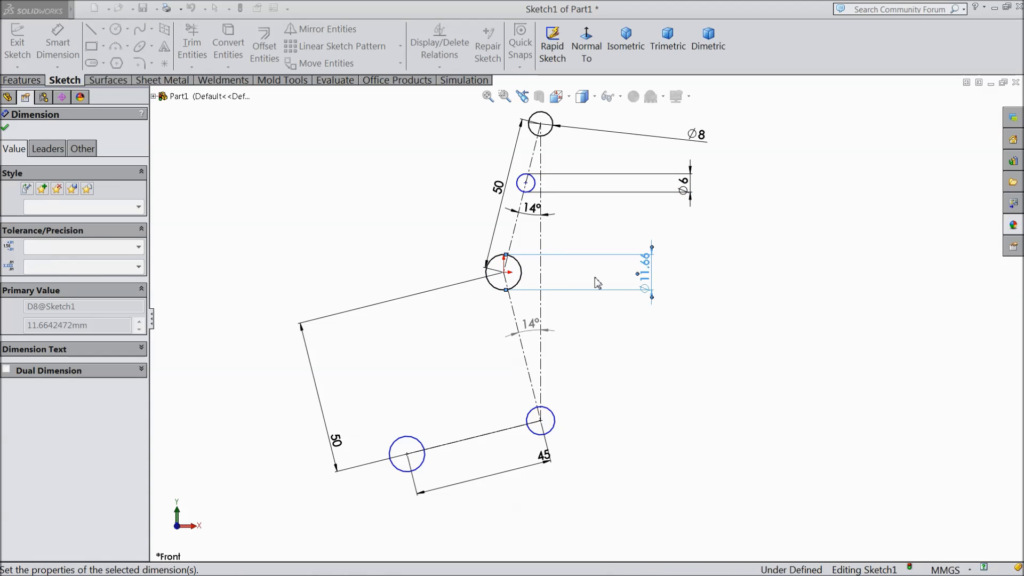
- Dimension the circle at the lower end of the vertical centerline to 6 mm diameter
{"action": "left_click", "coordinate": [554, 425]}
{"action": "left_click", "coordinate": [664, 418]}
{"action": "type", "text": "6"}
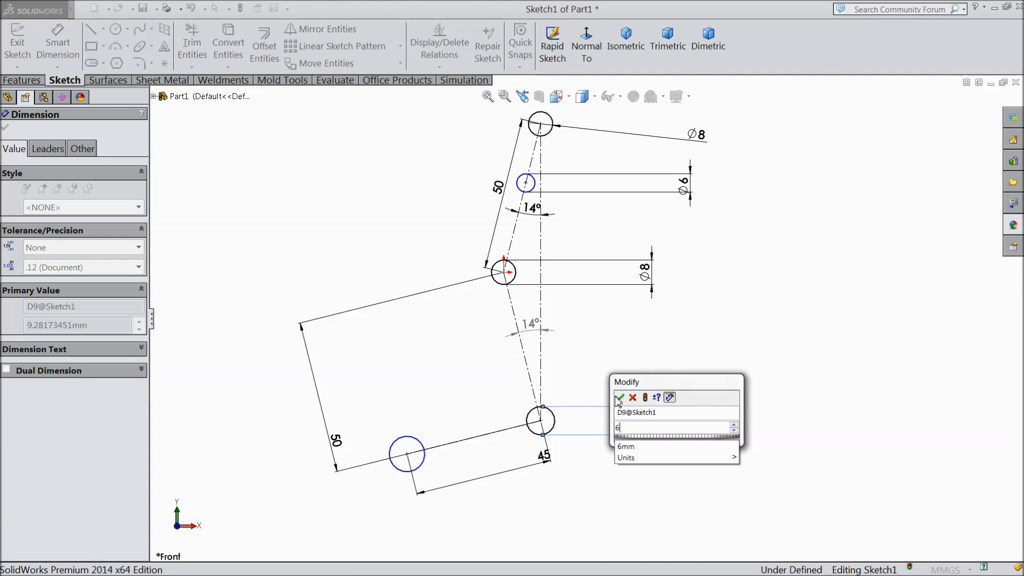
{"action": "left_click", "coordinate": [619, 397]}
- Dimension the circle at the free end of the 45 mm line to 6 mm diameter
{"action": "left_click", "coordinate": [420, 468]}
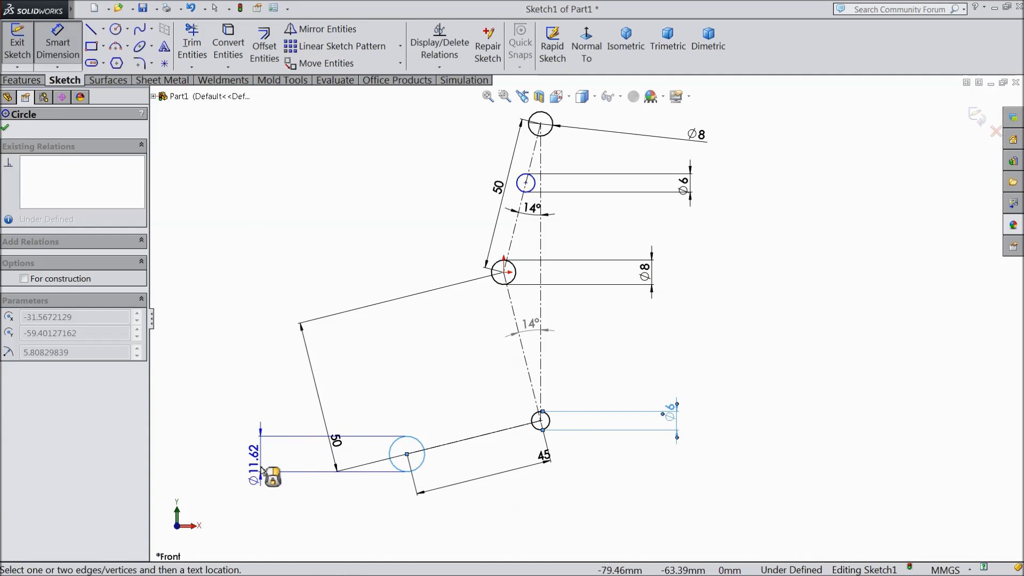
{"action": "left_click", "coordinate": [261, 471]}
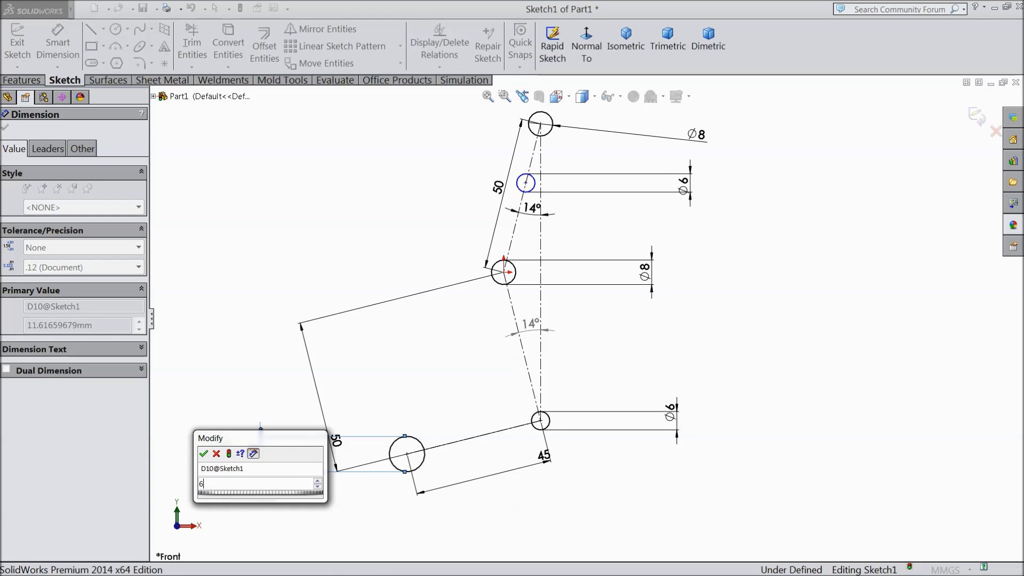
{"action": "type", "text": "6"}
{"action": "left_click", "coordinate": [203, 454]}
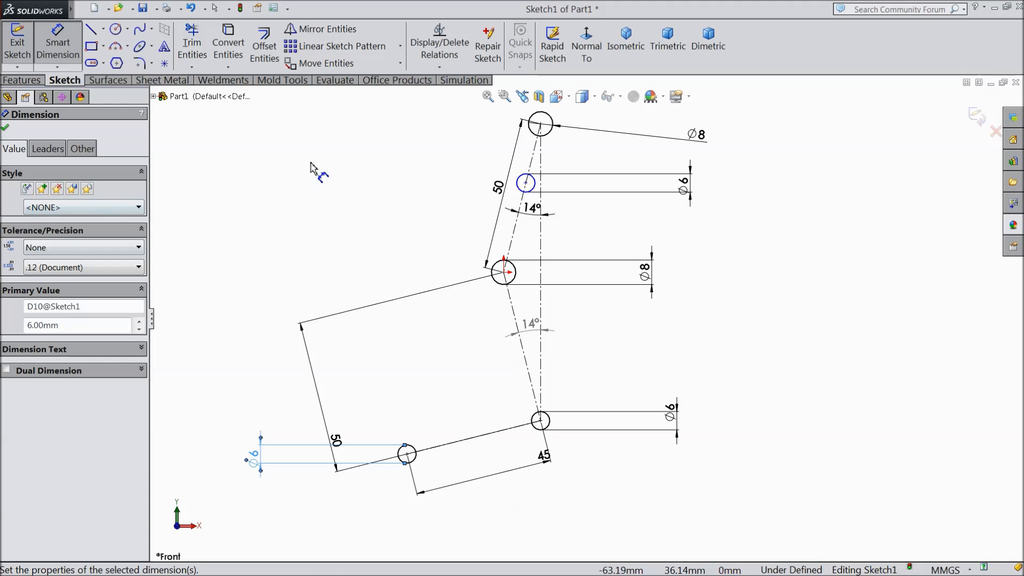
- Set the distance between the small circle on the upper inclined centerline and the top circle to 20 mm, measured along the centerline
{"action": "left_click", "coordinate": [527, 193]}
{"action": "left_click", "coordinate": [541, 125]}
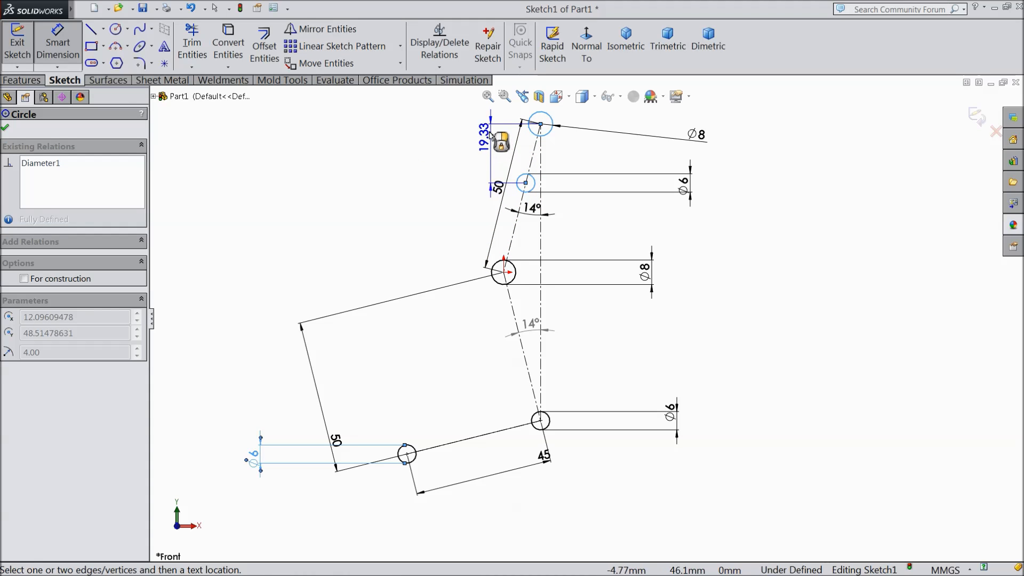
{"action": "left_click", "coordinate": [497, 122]}
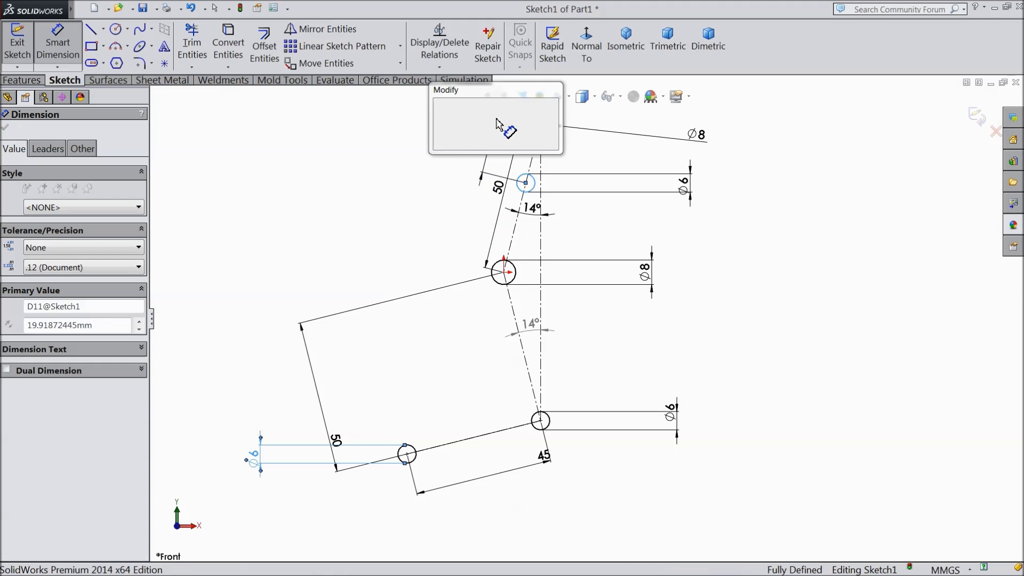
{"action": "type", "text": "20"}
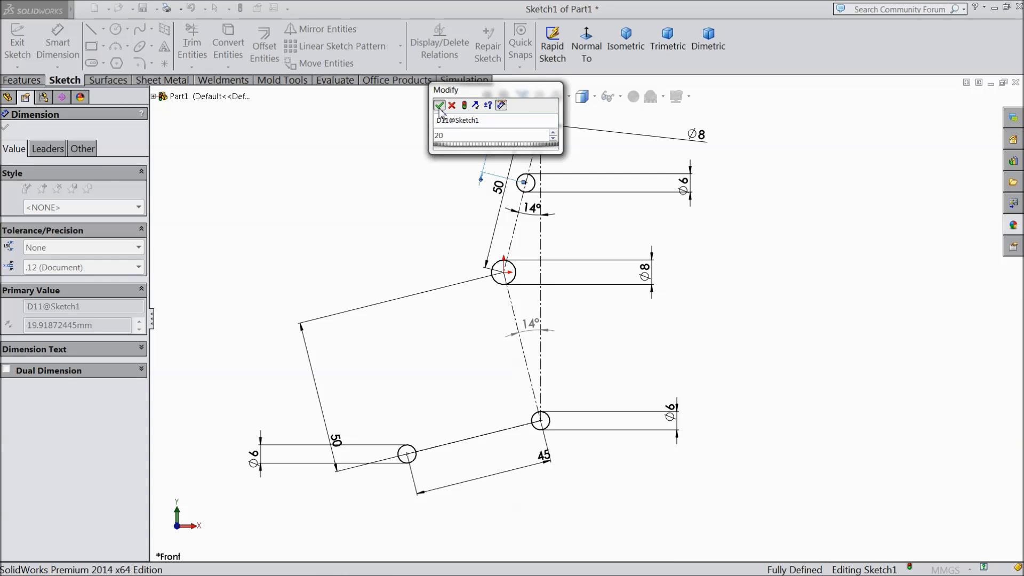
{"action": "left_click", "coordinate": [439, 106]}
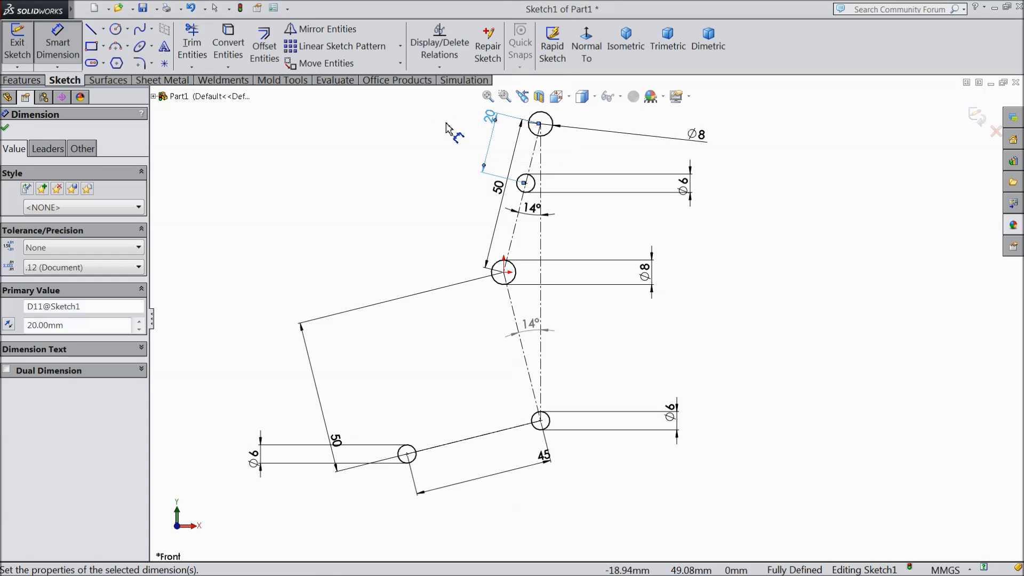
- Sketch concentric outer circles around the top hole and both holes of the 45 mm line, with radii of about 11, 8 and 9 mm
{"action": "left_click", "coordinate": [116, 30]}
{"action": "scroll", "coordinate": [521, 165], "scroll_direction": "up", "scroll_amount": 2}
{"action": "scroll", "coordinate": [612, 201], "scroll_direction": "down", "scroll_amount": 5}
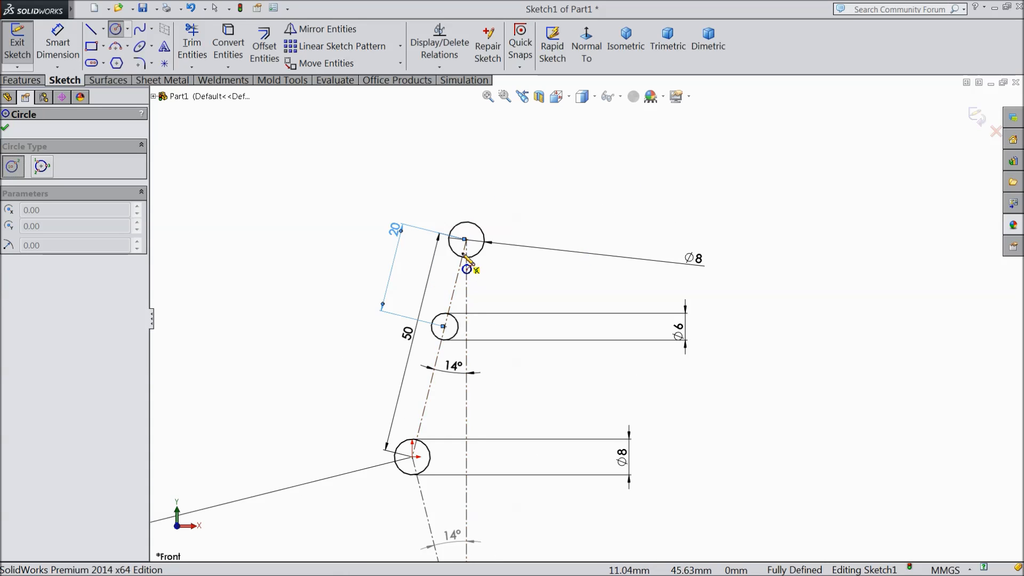
{"action": "left_click", "coordinate": [466, 240]}
{"action": "left_click", "coordinate": [450, 195]}
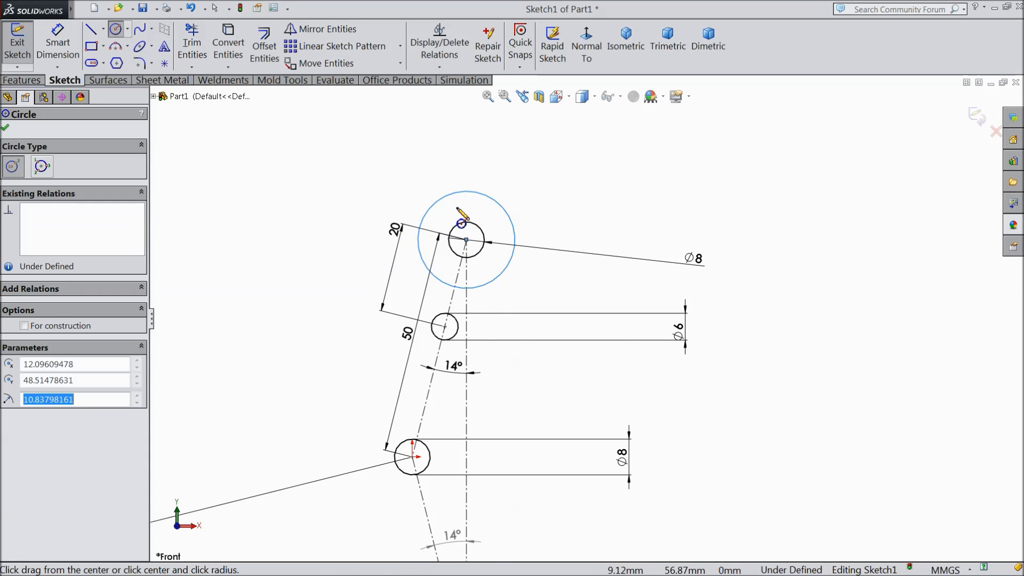
{"action": "scroll", "coordinate": [497, 288], "scroll_direction": "up", "scroll_amount": 6}
{"action": "scroll", "coordinate": [567, 430], "scroll_direction": "down", "scroll_amount": 5}
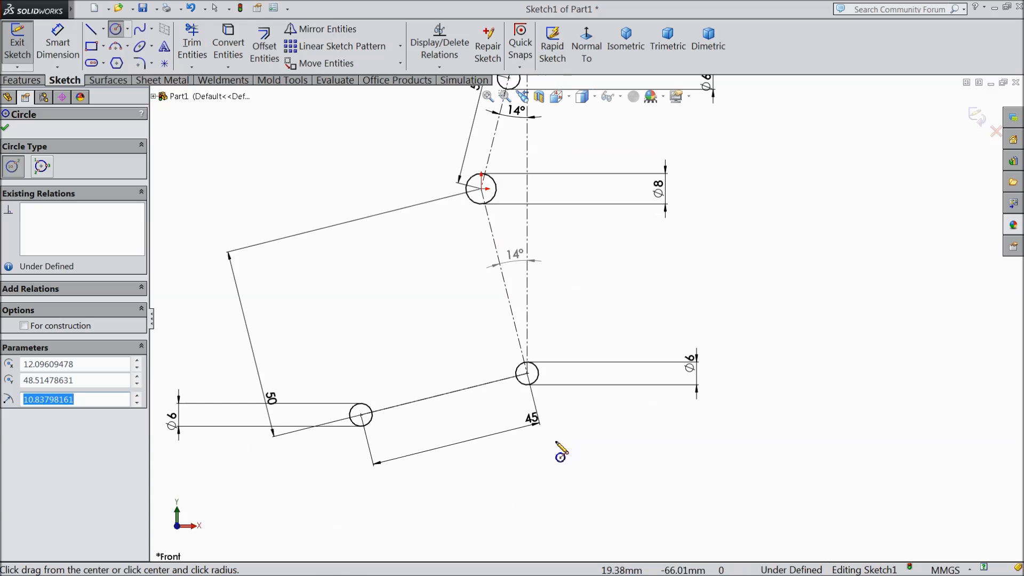
{"action": "left_click", "coordinate": [527, 374]}
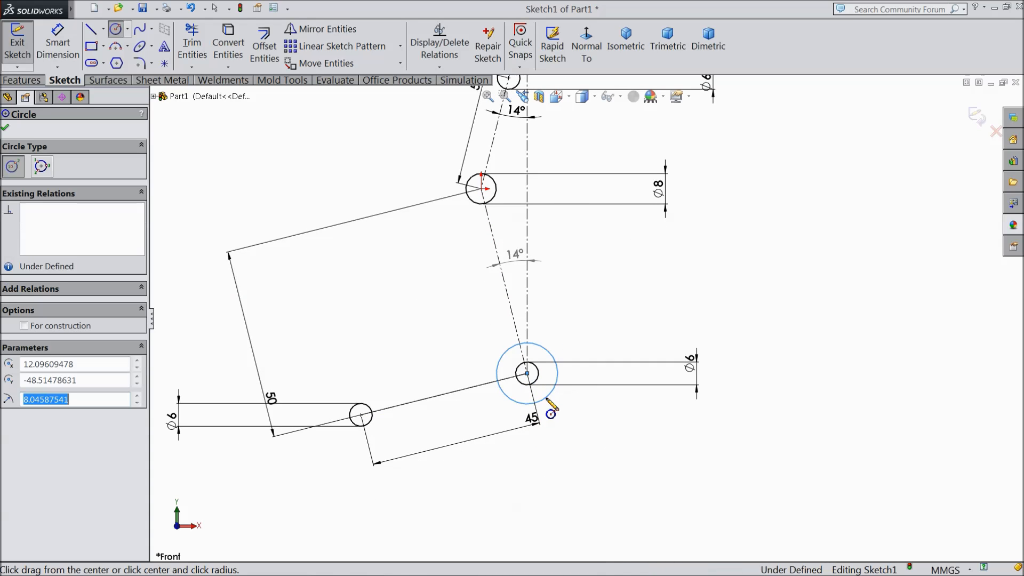
{"action": "left_click", "coordinate": [361, 416]}
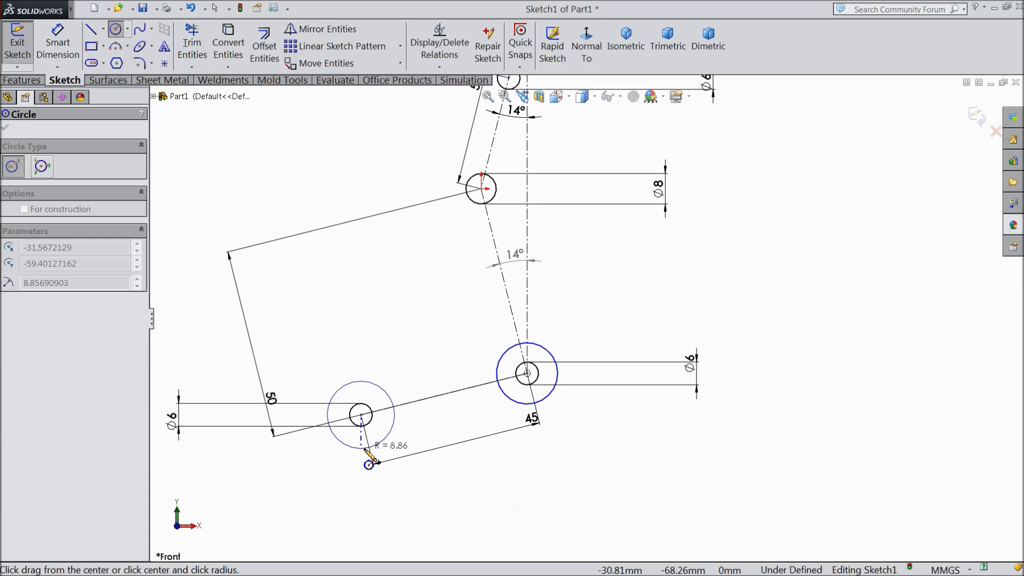
{"action": "left_click", "coordinate": [362, 448]}
- Dimension the outer circle at the free end of the 45 mm line to 16 mm diameter
{"action": "left_click", "coordinate": [52, 58]}
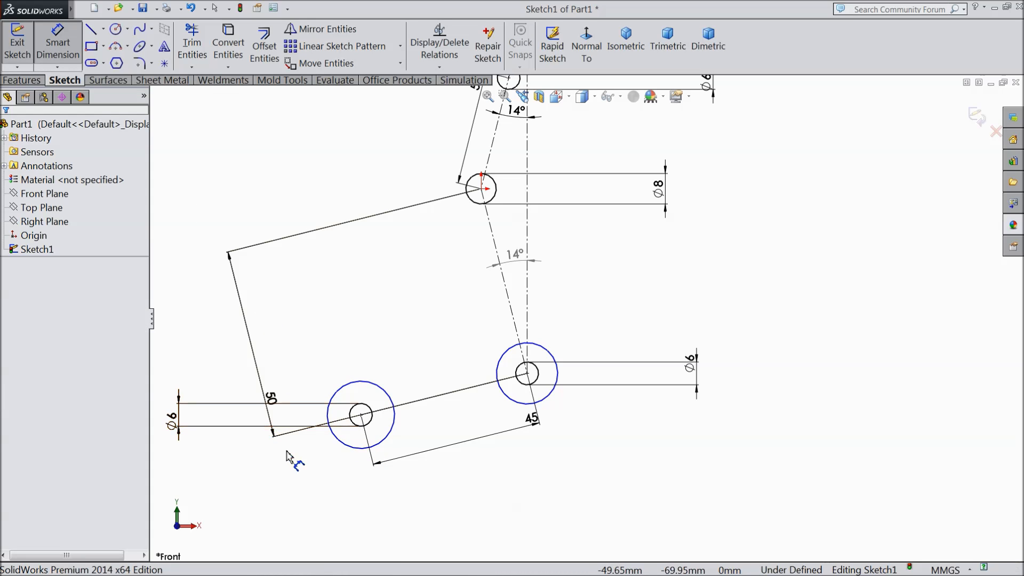
{"action": "left_click", "coordinate": [347, 454]}
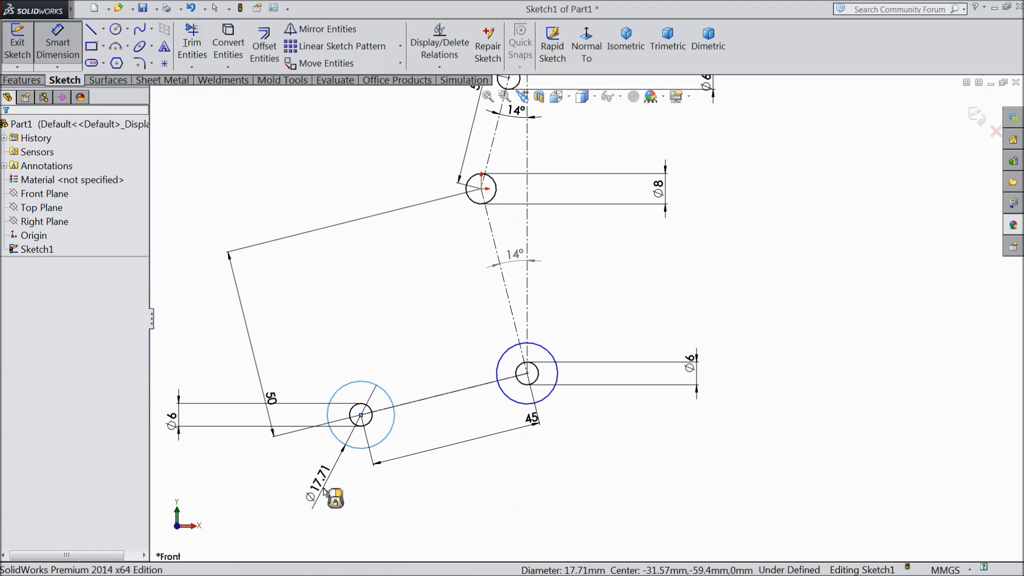
{"action": "left_click", "coordinate": [326, 490]}
{"action": "type", "text": "16"}
{"action": "left_click", "coordinate": [266, 475]}
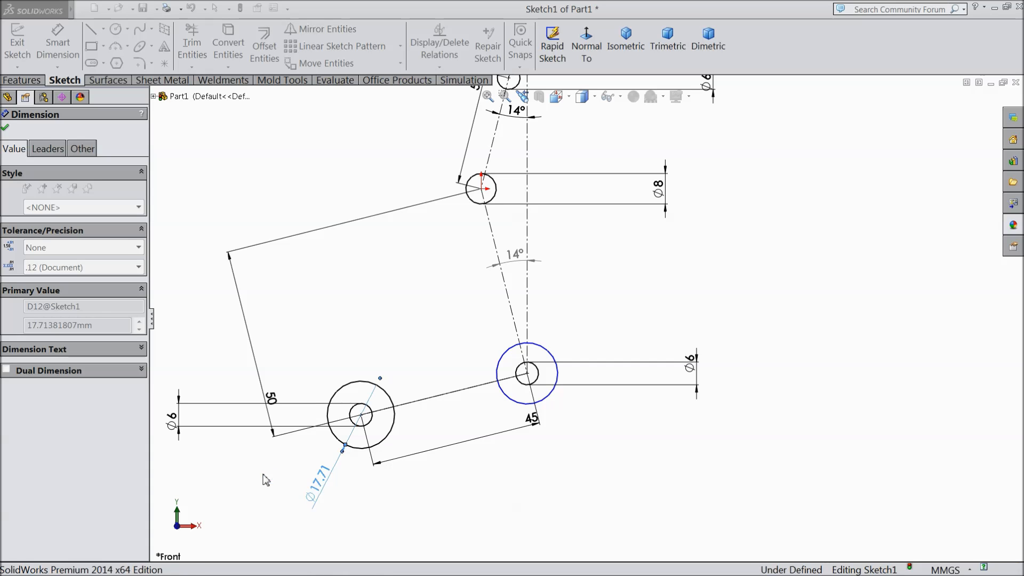
- Dimension the outer circle at the lower end of the vertical centerline to 16 mm diameter
{"action": "left_click", "coordinate": [551, 397]}
{"action": "left_click", "coordinate": [569, 438]}
{"action": "type", "text": "16"}
{"action": "left_click", "coordinate": [528, 426]}
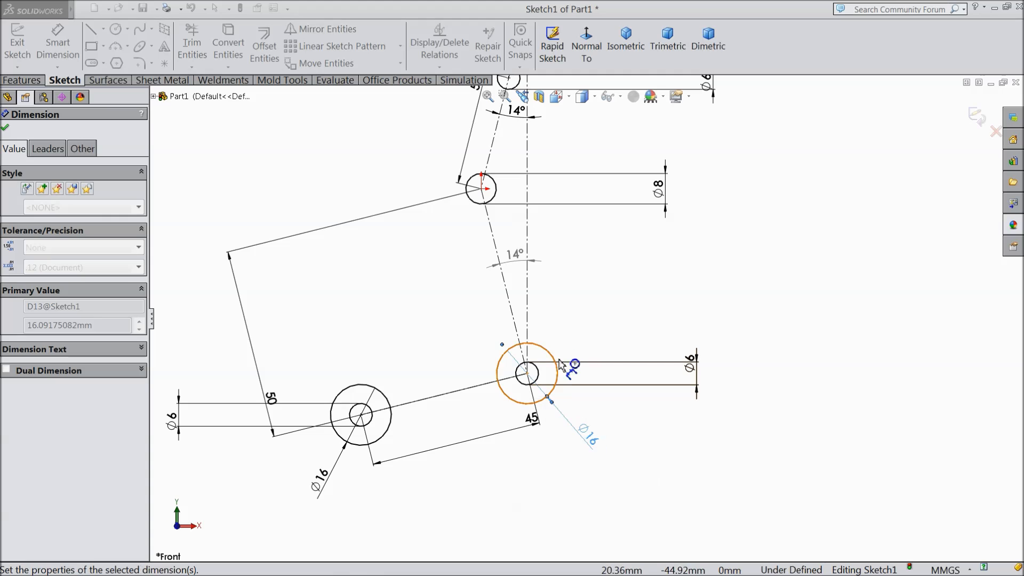
- Dimension the outer circle around the top hole to 20 mm diameter and finish dimensioning
{"action": "scroll", "coordinate": [567, 320], "scroll_direction": "up", "scroll_amount": 3}
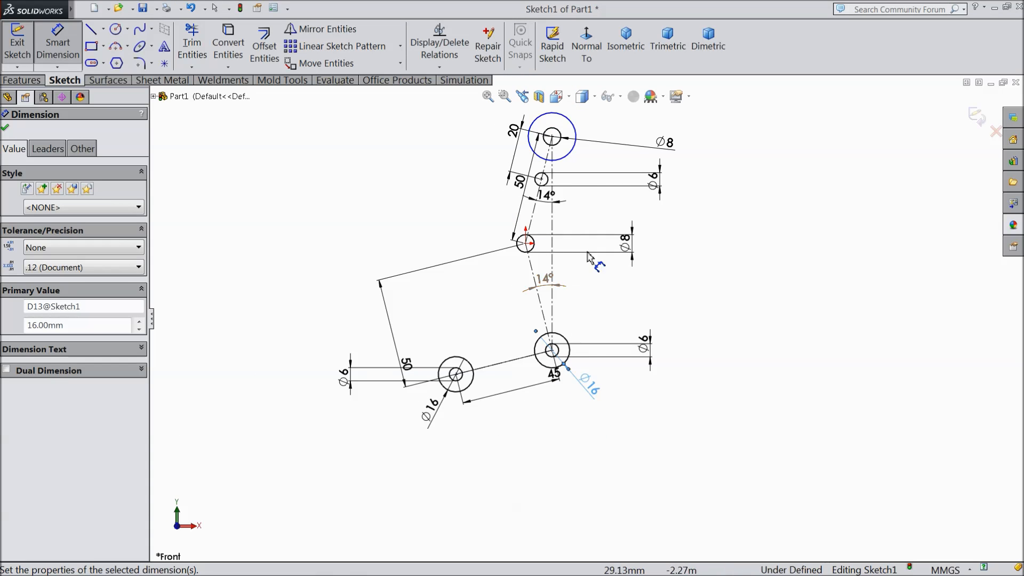
{"action": "scroll", "coordinate": [582, 133], "scroll_direction": "down", "scroll_amount": 3}
{"action": "left_click", "coordinate": [555, 181]}
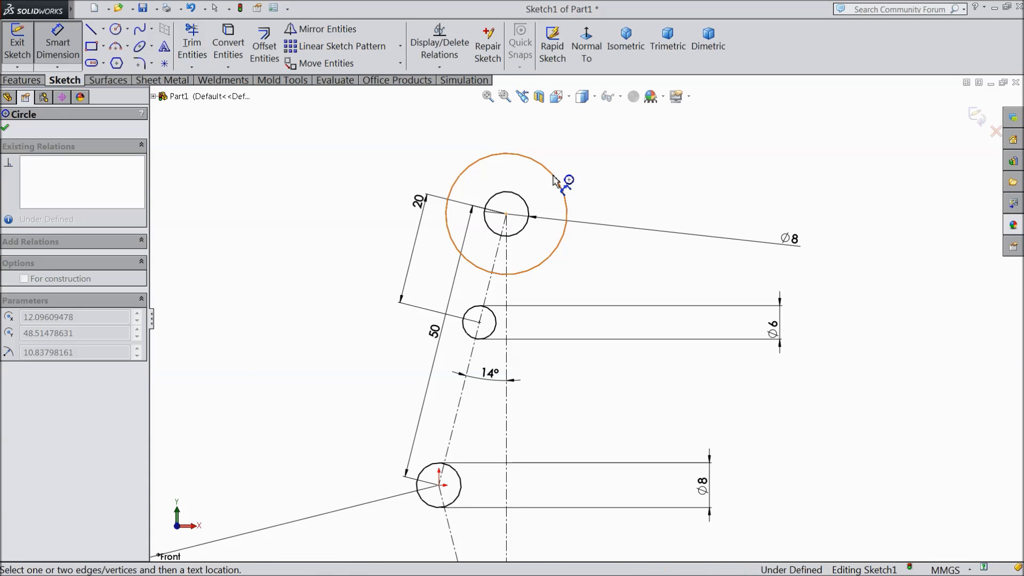
{"action": "left_click", "coordinate": [524, 149]}
{"action": "type", "text": "20"}
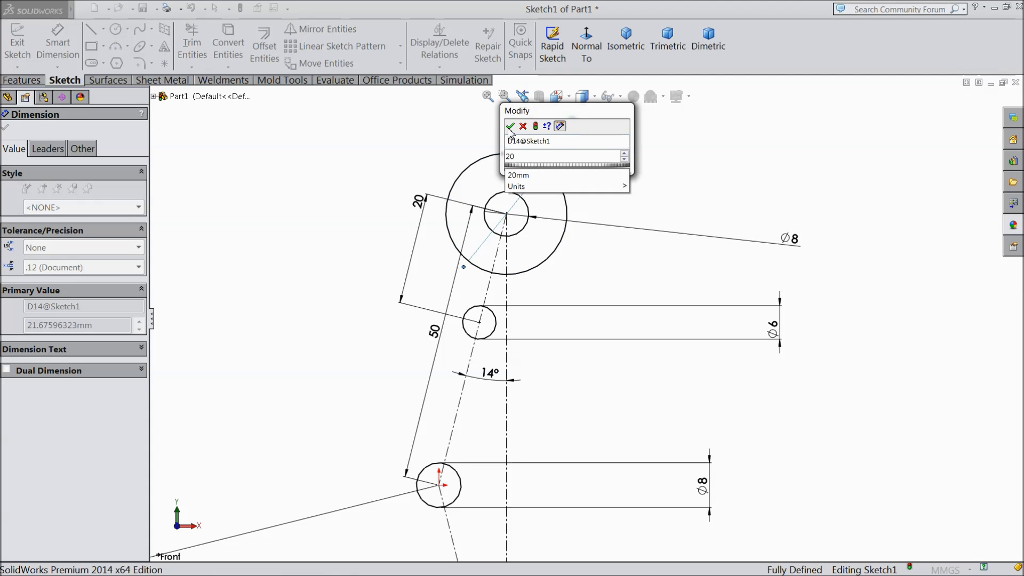
{"action": "left_click", "coordinate": [510, 128]}
{"action": "left_click", "coordinate": [7, 129]}
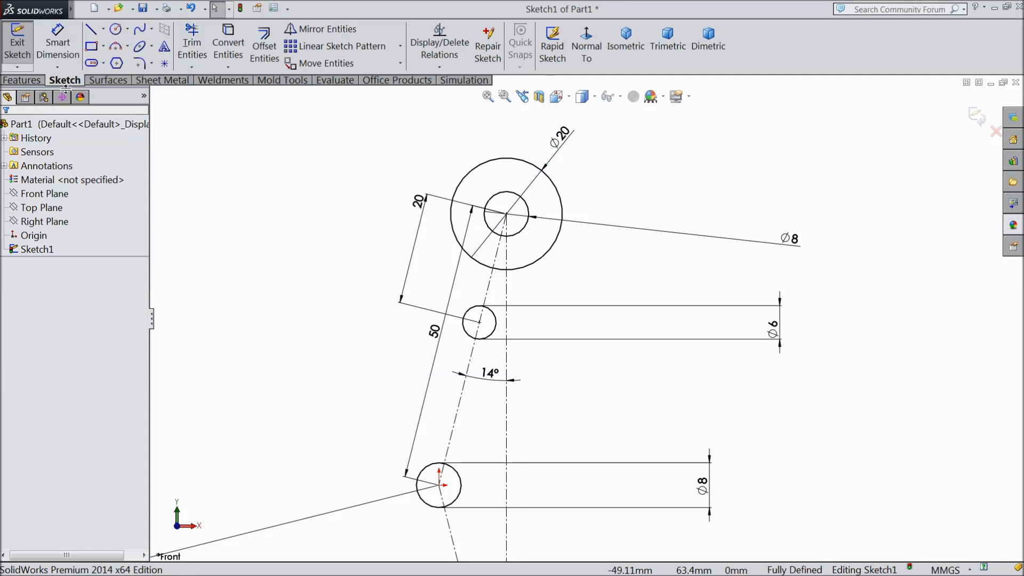
- Sketch two connected lines of about 48 mm and 43 mm from the 20 mm circle's right side, past the origin, to the lower 16 mm circle
{"action": "left_click", "coordinate": [92, 32]}
{"action": "scroll", "coordinate": [585, 319], "scroll_direction": "up", "scroll_amount": 5}
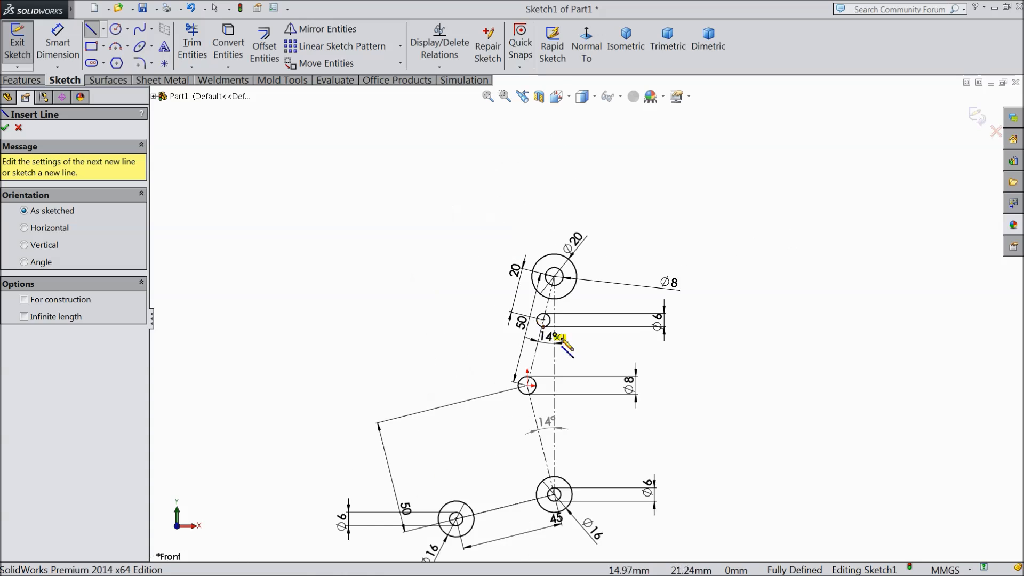
{"action": "scroll", "coordinate": [606, 397], "scroll_direction": "down", "scroll_amount": 5}
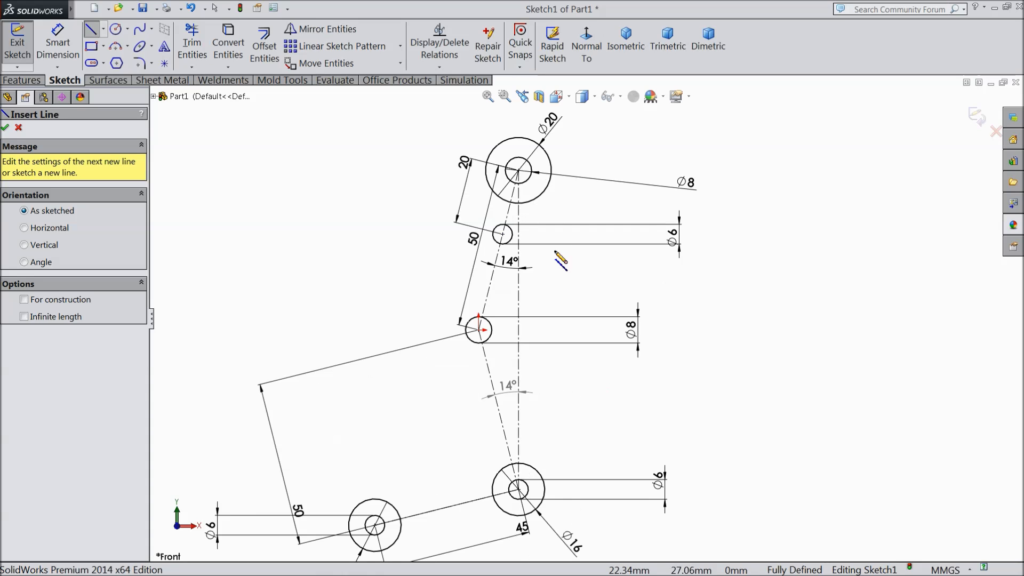
{"action": "left_click", "coordinate": [551, 171]}
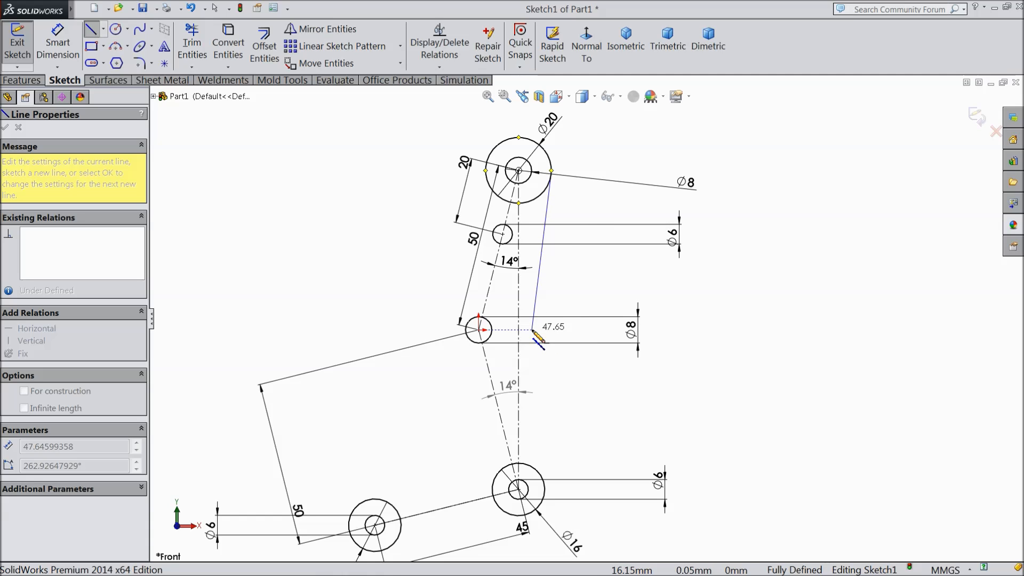
{"action": "left_click", "coordinate": [532, 330]}
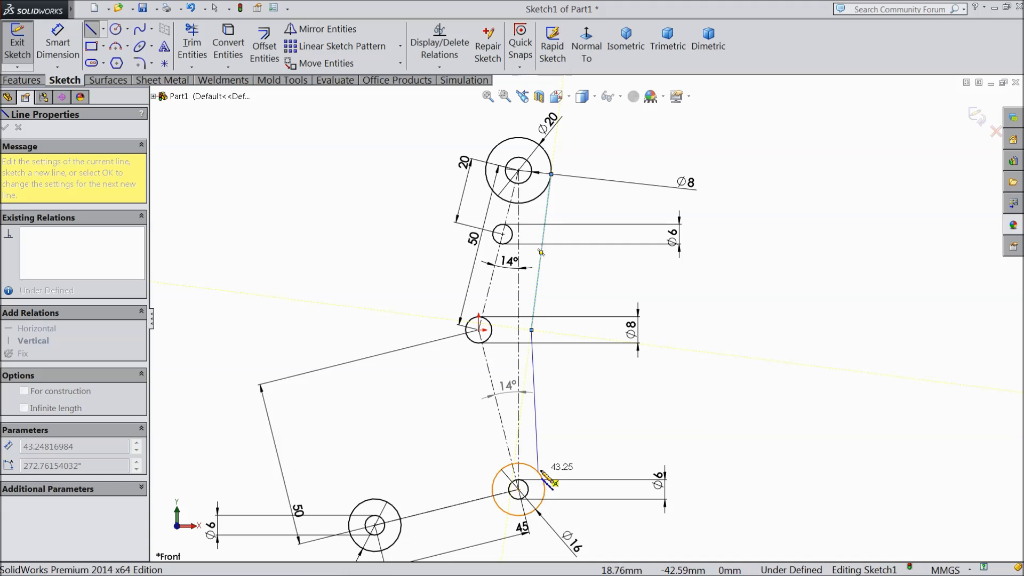
{"action": "left_click", "coordinate": [541, 475]}
{"action": "right_click", "coordinate": [580, 420]}
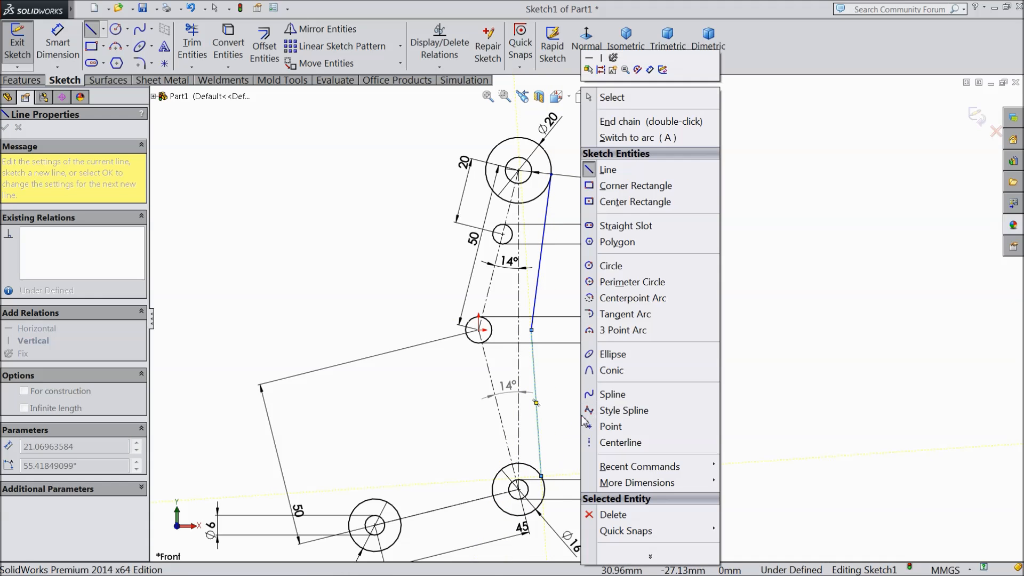
{"action": "left_click", "coordinate": [623, 100]}
{"action": "scroll", "coordinate": [587, 424], "scroll_direction": "down", "scroll_amount": 6}
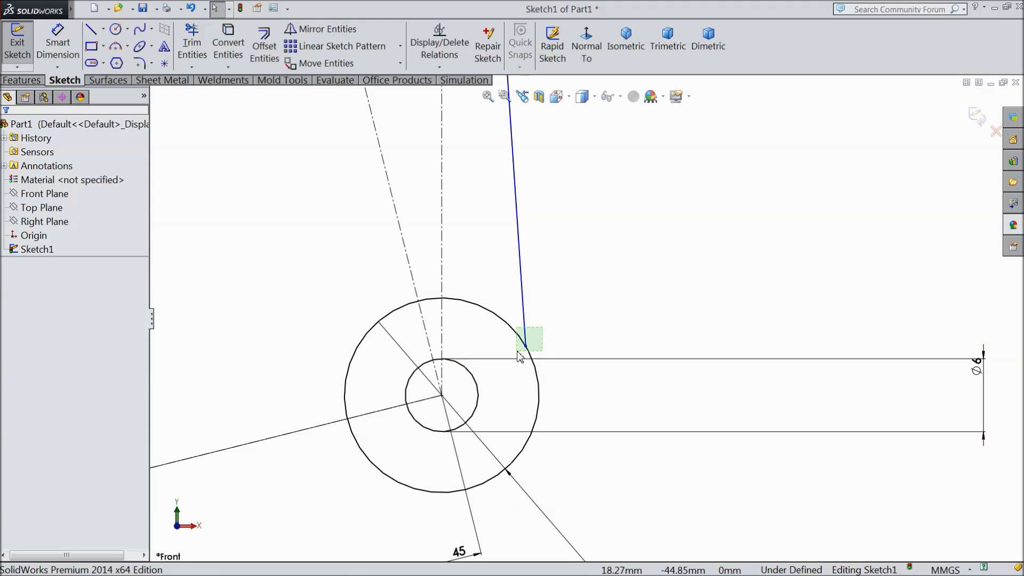
- Add a tangent relation between the lower right-hand profile line and the 16 mm circle at the vertical centerline's lower end
{"action": "left_click", "coordinate": [523, 334]}
{"action": "left_click", "coordinate": [531, 357], "text": "ctrl"}
{"action": "left_click", "coordinate": [545, 318]}
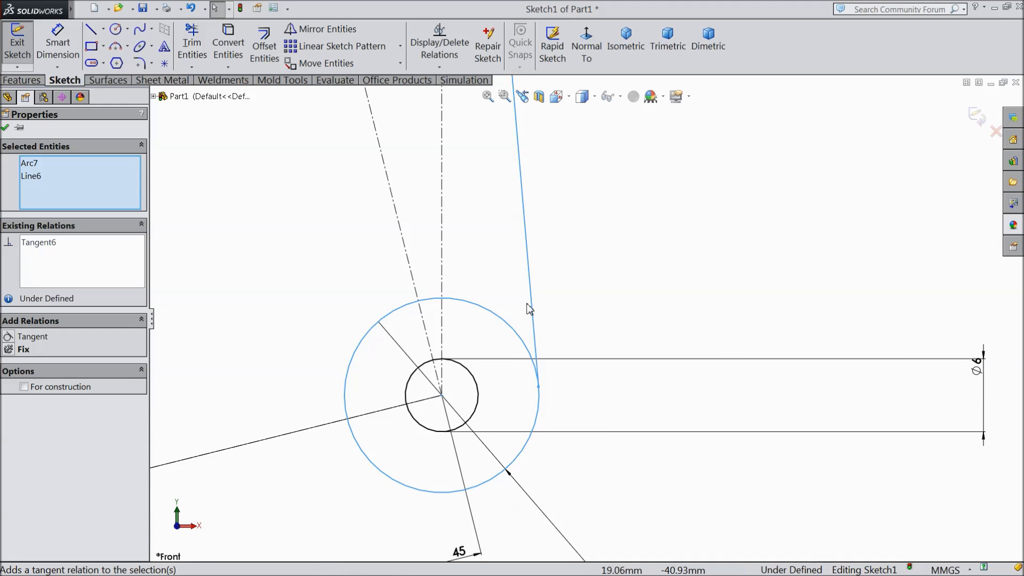
- Sketch three connected lines from the 20 mm circle's left side past the origin, about 45 mm down toward the lower circle, and about 37 mm to the left 16 mm circle
{"action": "scroll", "coordinate": [529, 309], "scroll_direction": "up", "scroll_amount": 8}
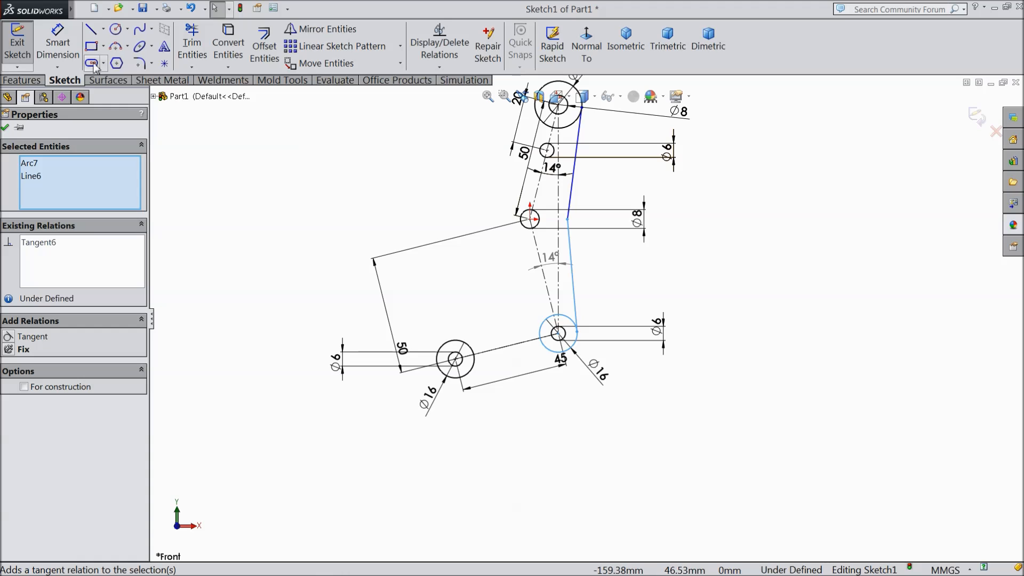
{"action": "left_click", "coordinate": [90, 29]}
{"action": "scroll", "coordinate": [567, 147], "scroll_direction": "down", "scroll_amount": 2}
{"action": "scroll", "coordinate": [566, 147], "scroll_direction": "down", "scroll_amount": 3}
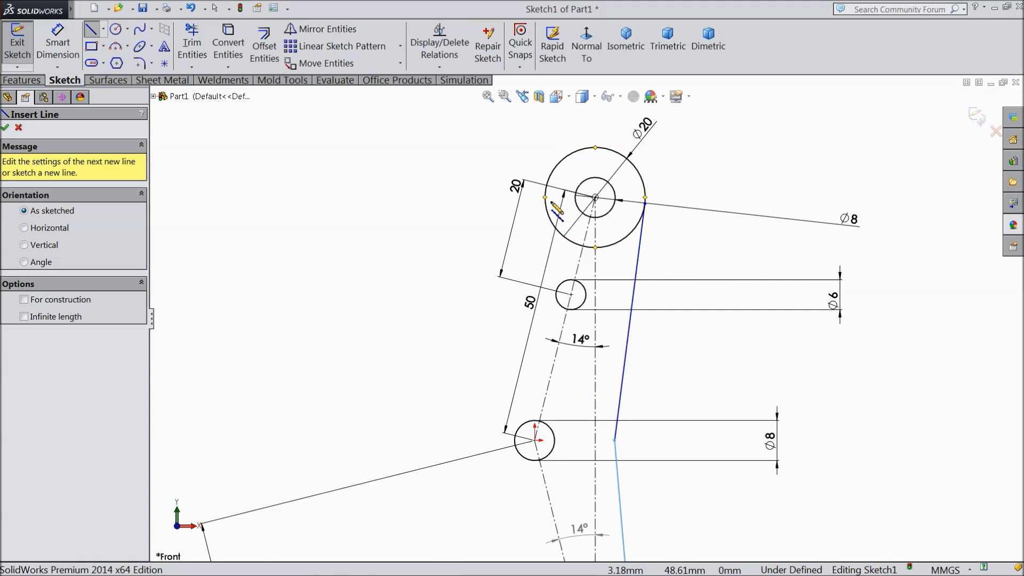
{"action": "left_click", "coordinate": [547, 210]}
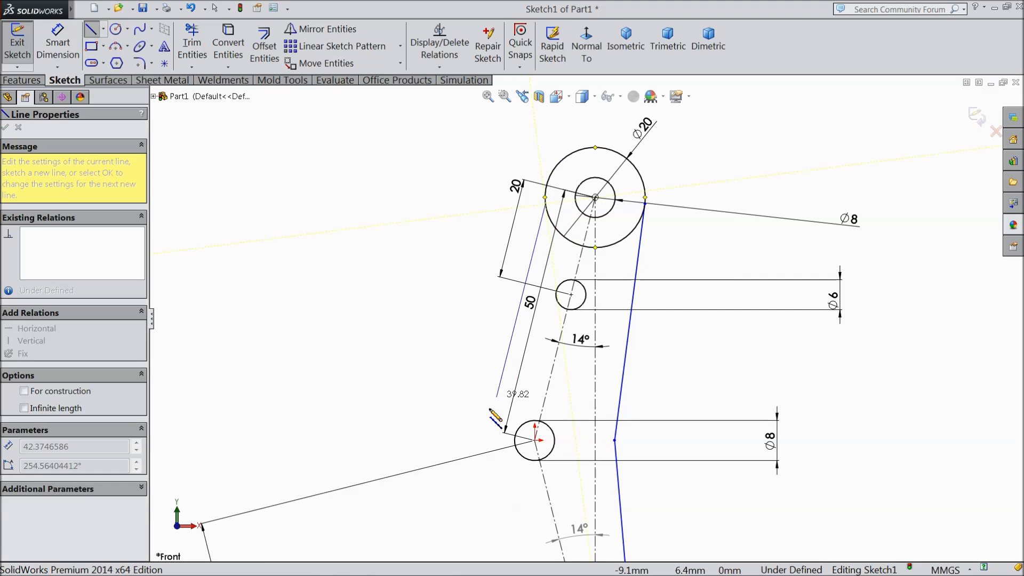
{"action": "left_click", "coordinate": [472, 442]}
{"action": "scroll", "coordinate": [498, 469], "scroll_direction": "up", "scroll_amount": 4}
{"action": "scroll", "coordinate": [546, 412], "scroll_direction": "down", "scroll_amount": 4}
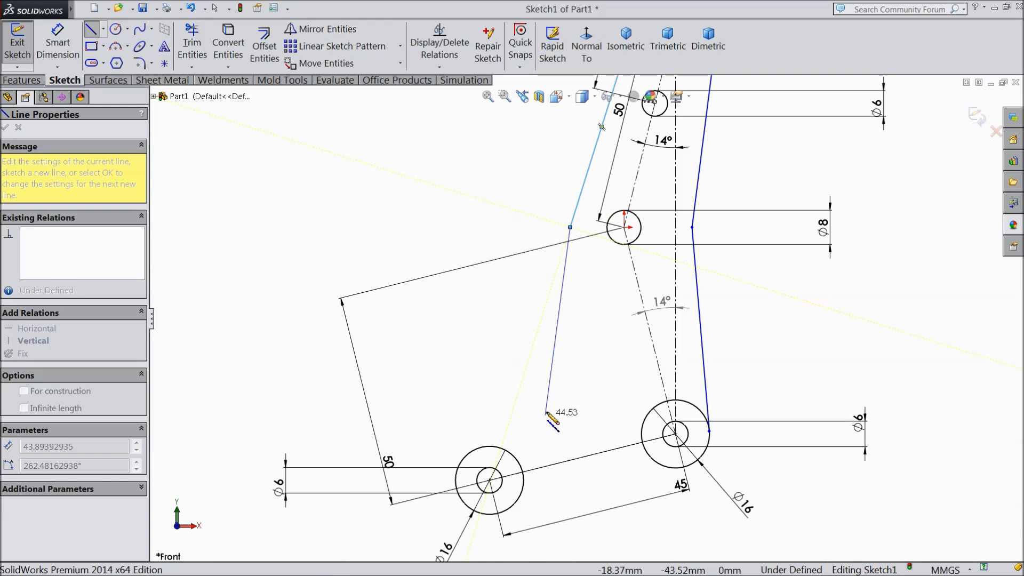
{"action": "scroll", "coordinate": [560, 411], "scroll_direction": "down", "scroll_amount": 1}
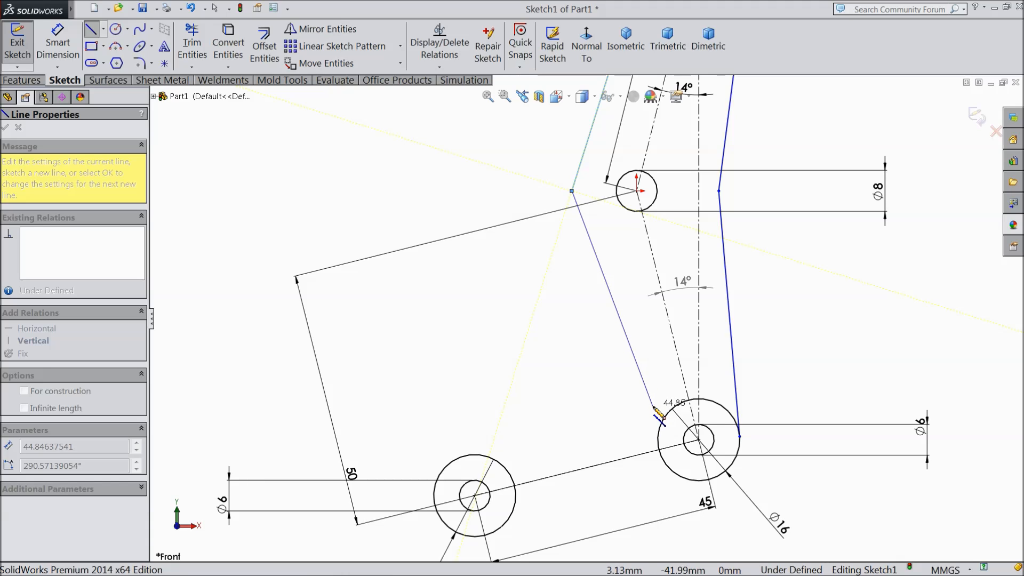
{"action": "left_click", "coordinate": [653, 407]}
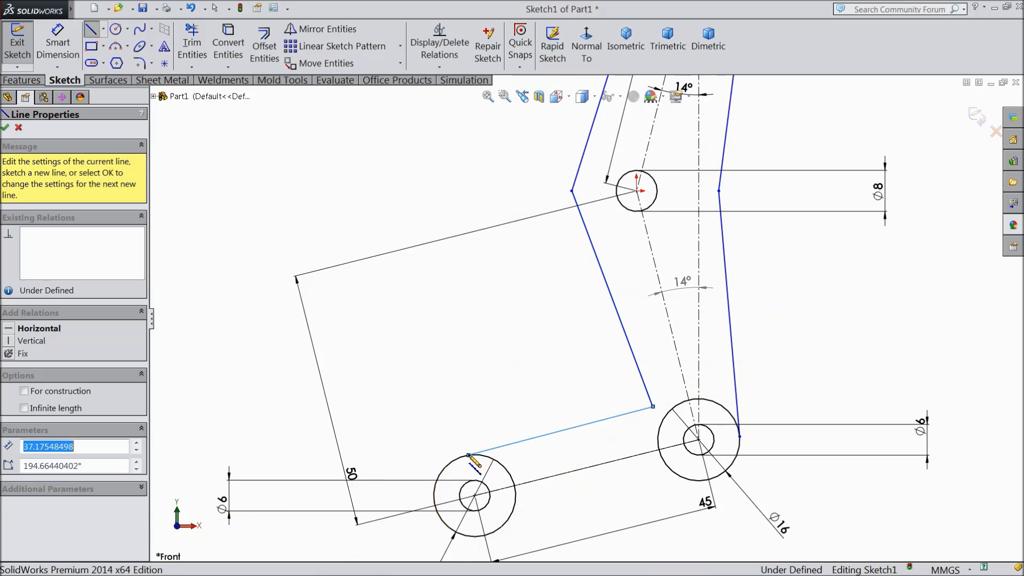
{"action": "right_click", "coordinate": [560, 431]}
{"action": "left_click", "coordinate": [448, 97]}
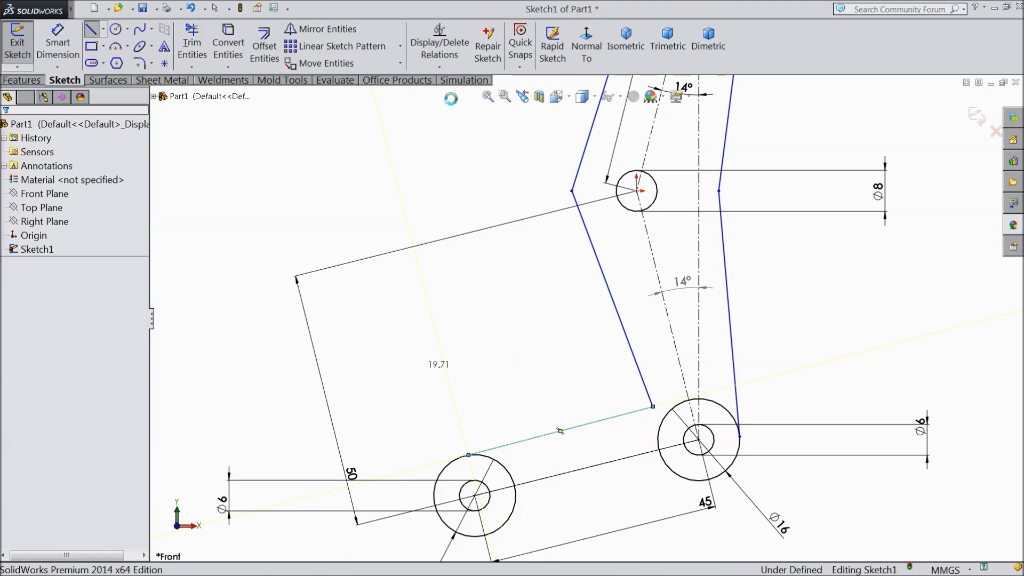
- Add a tangent relation between the end of the 37 mm line and the left 16 mm circle
{"action": "scroll", "coordinate": [536, 458], "scroll_direction": "up", "scroll_amount": 1}
{"action": "scroll", "coordinate": [535, 454], "scroll_direction": "down", "scroll_amount": 5}
{"action": "left_click_drag", "start_coordinate": [468, 328], "coordinate": [421, 369]}
{"action": "left_click", "coordinate": [450, 328]}
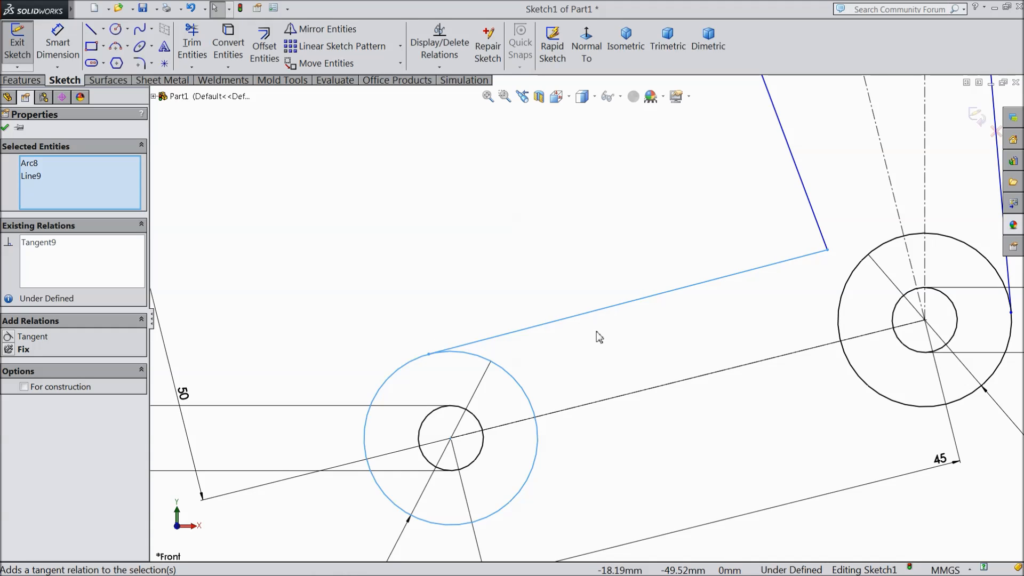
- Sketch a line tangent to the undersides of both 16 mm circles, parallel to the 45 mm centerline
{"action": "scroll", "coordinate": [598, 338], "scroll_direction": "up", "scroll_amount": 3}
{"action": "scroll", "coordinate": [677, 336], "scroll_direction": "up", "scroll_amount": 3}
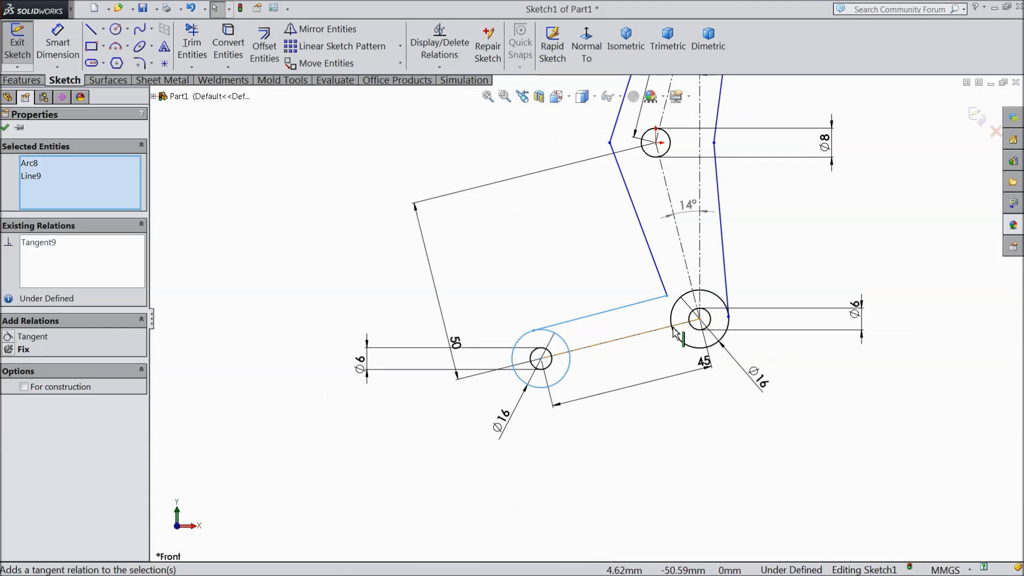
{"action": "scroll", "coordinate": [672, 265], "scroll_direction": "down", "scroll_amount": 3}
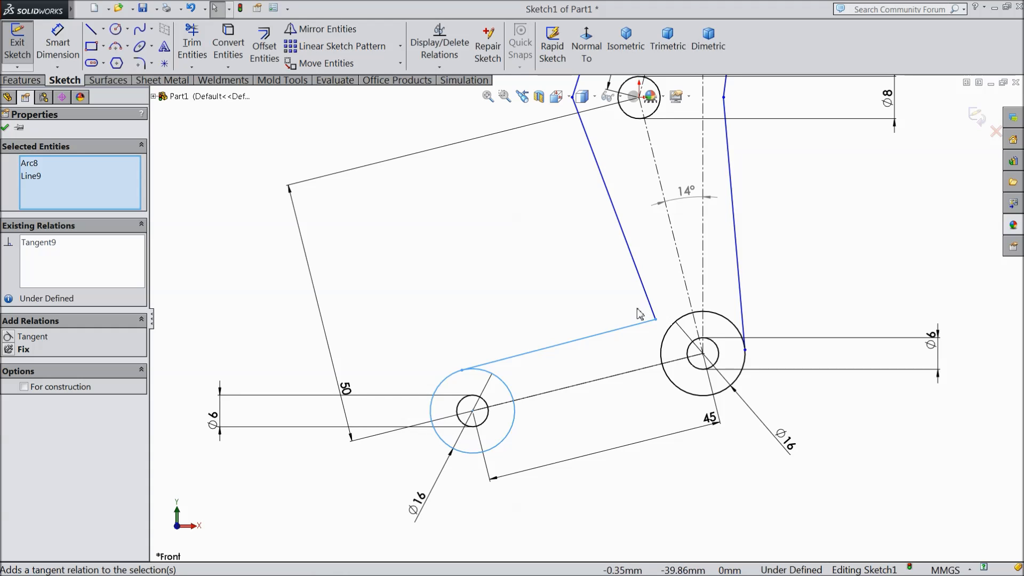
{"action": "left_click", "coordinate": [91, 29]}
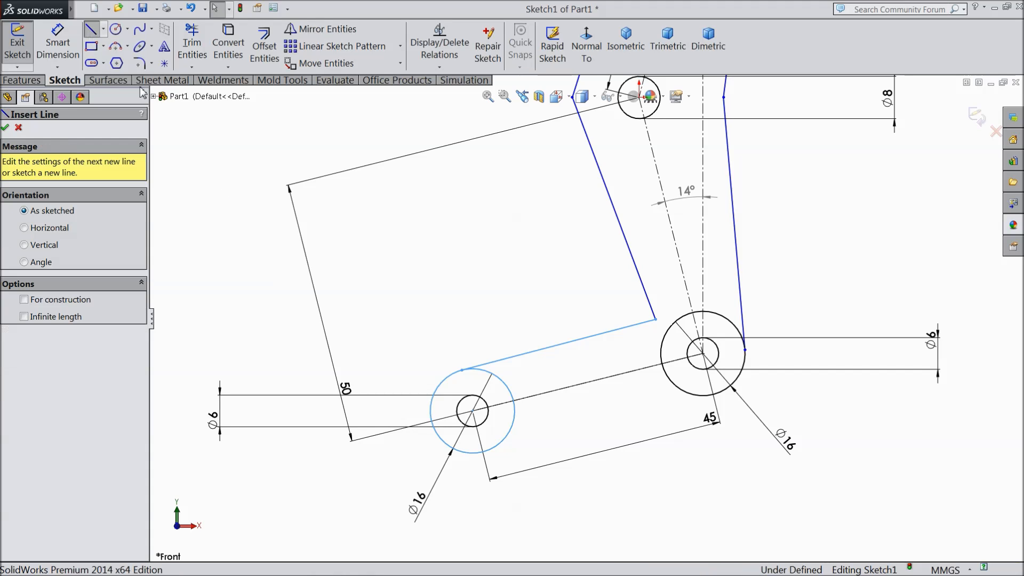
{"action": "left_click", "coordinate": [488, 449]}
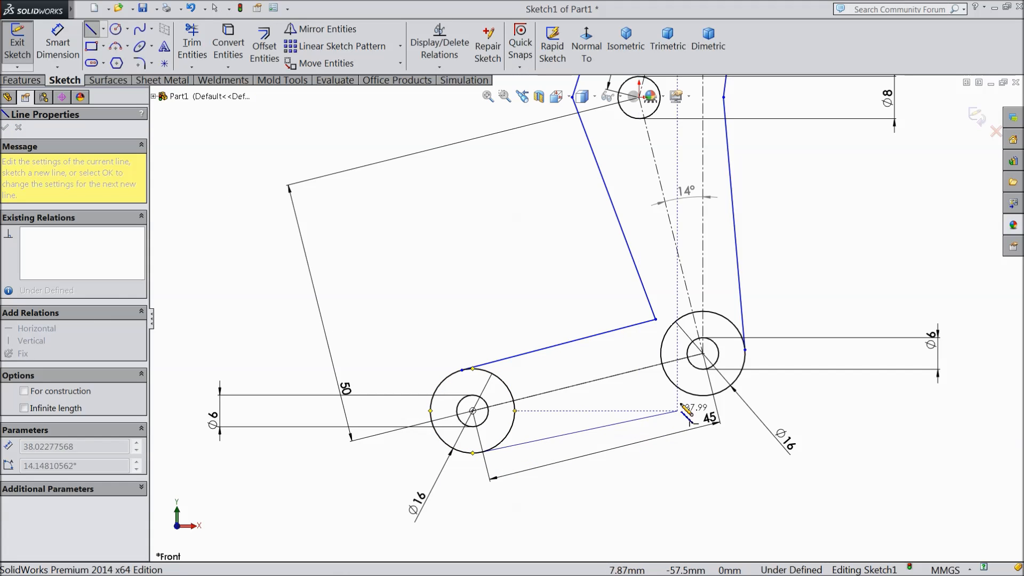
{"action": "left_click", "coordinate": [692, 400]}
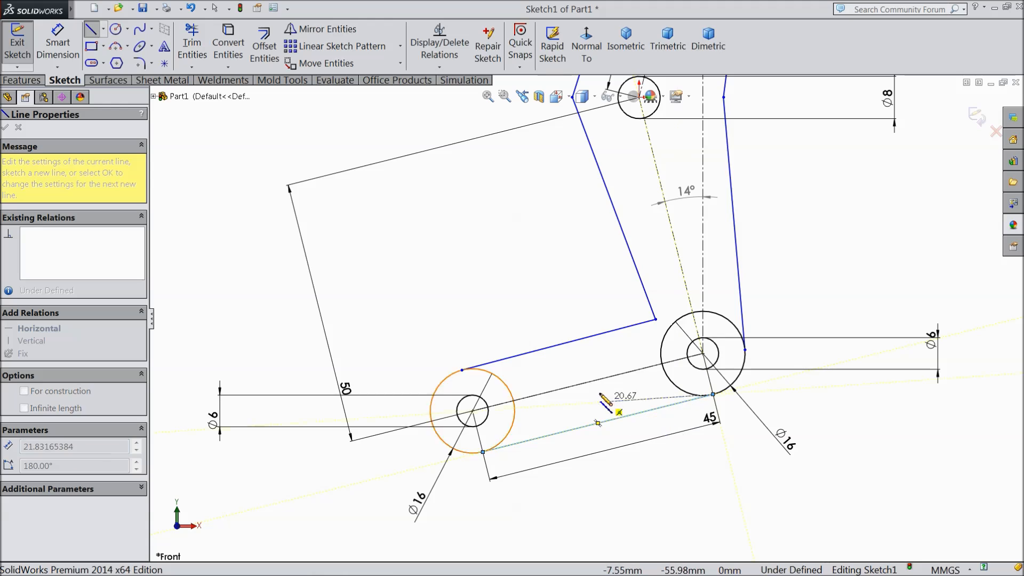
{"action": "right_click", "coordinate": [600, 89]}
{"action": "left_click", "coordinate": [622, 96]}
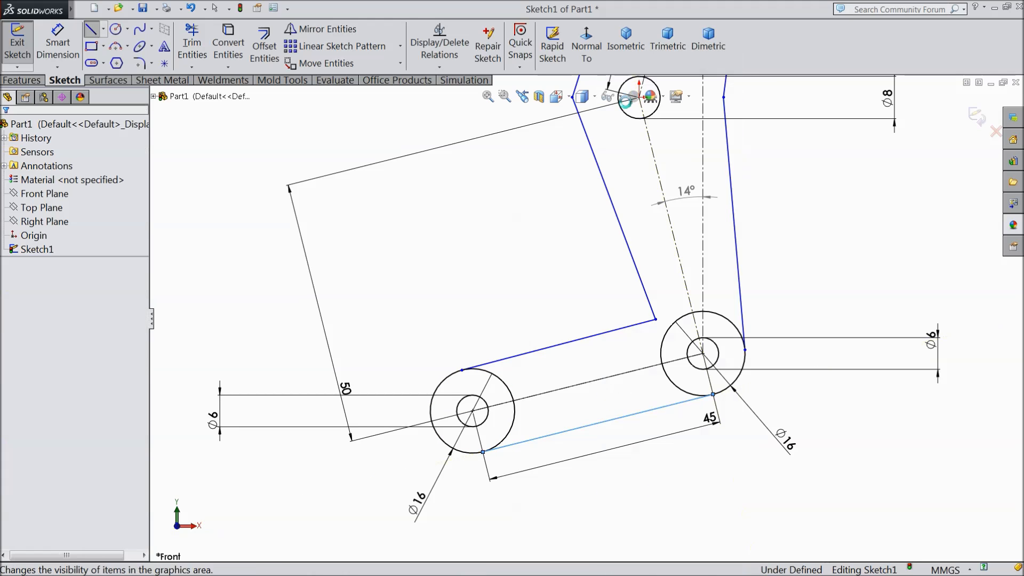
- Make the upper line of the lower arm parallel to the 45 mm centerline
{"action": "left_click", "coordinate": [579, 385]}
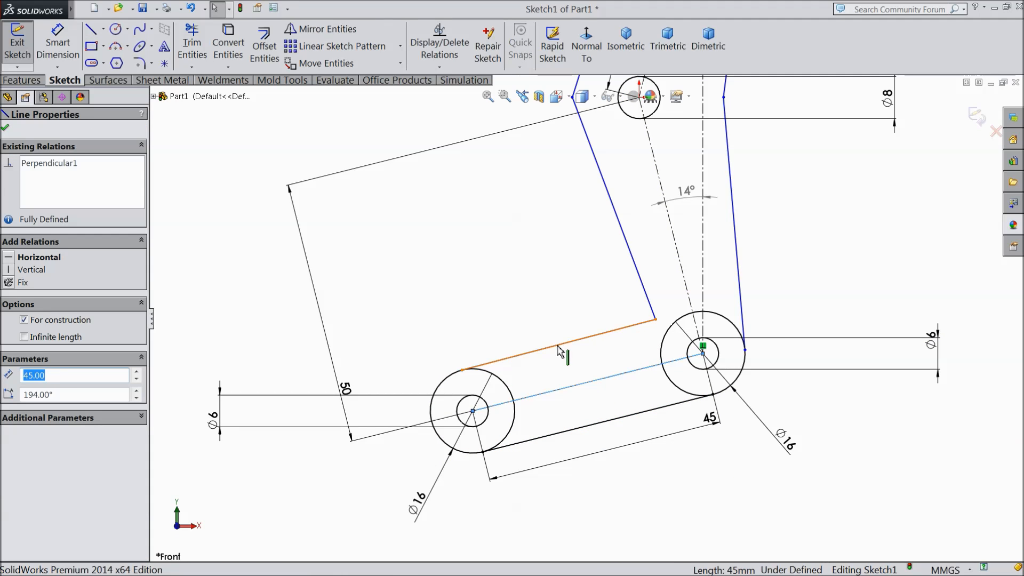
{"action": "left_click", "coordinate": [614, 331], "text": "ctrl"}
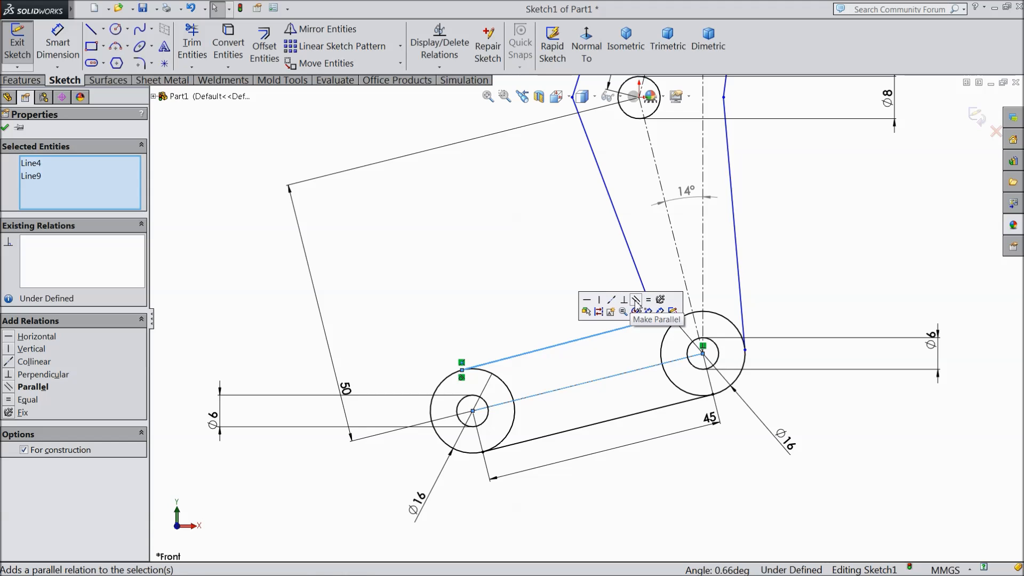
{"action": "left_click", "coordinate": [636, 300]}
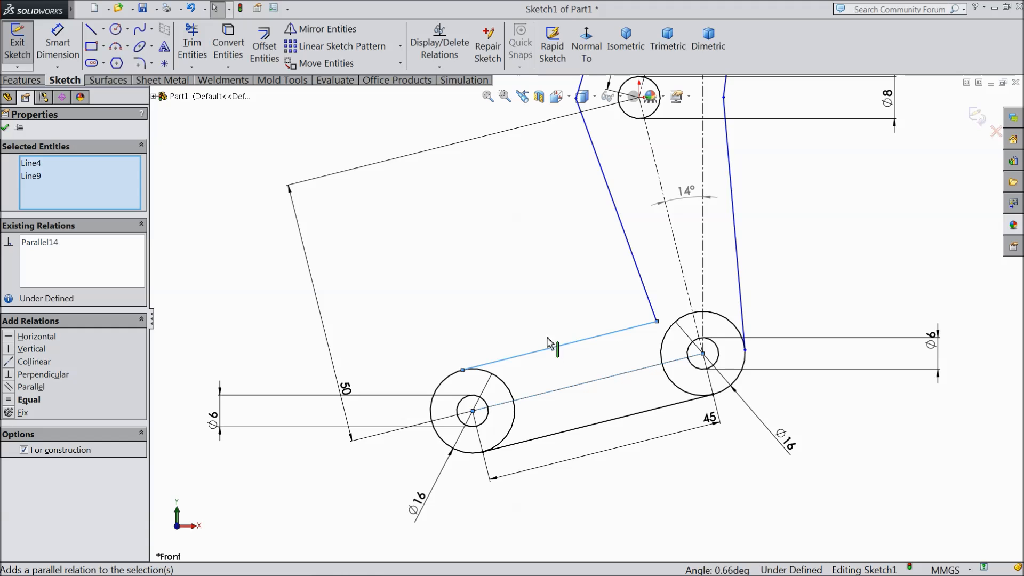
- Sketch a centerline about 10.7 mm long from the center of the right 16 mm circle to the profile's inner corner
{"action": "left_click", "coordinate": [103, 29]}
{"action": "left_click", "coordinate": [112, 58]}
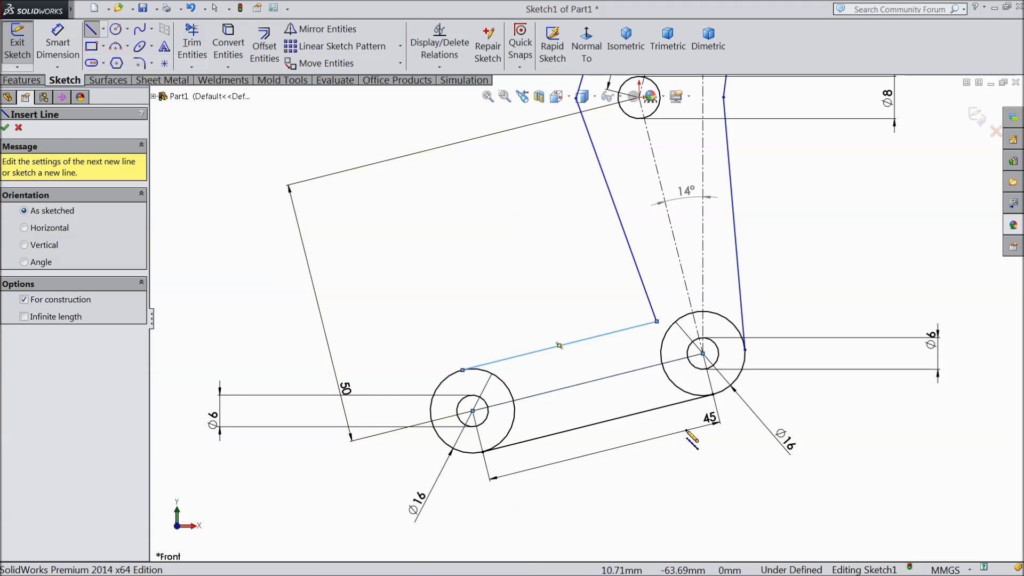
{"action": "left_click", "coordinate": [703, 353]}
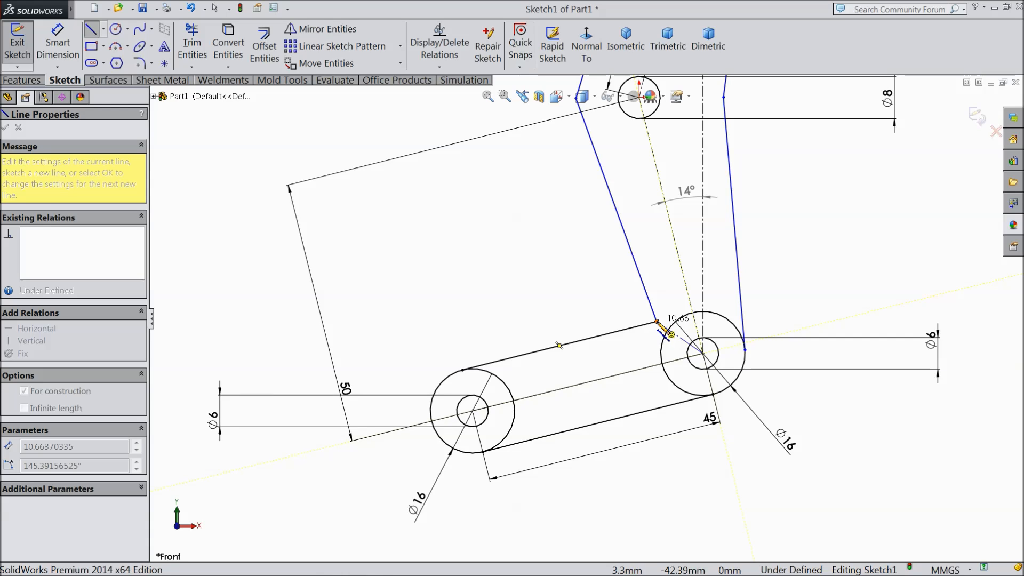
{"action": "left_click", "coordinate": [657, 322]}
{"action": "right_click", "coordinate": [513, 155]}
{"action": "left_click", "coordinate": [534, 169]}
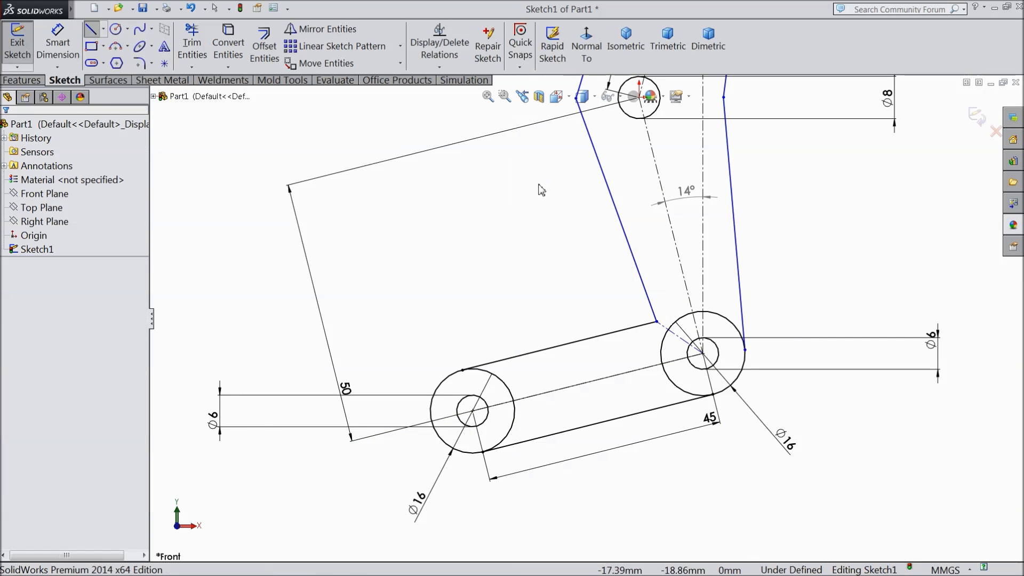
- Dimension the angle between the short corner centerline and the 45 mm centerline to 36°
{"action": "left_click", "coordinate": [57, 46]}
{"action": "scroll", "coordinate": [664, 343], "scroll_direction": "down", "scroll_amount": 3}
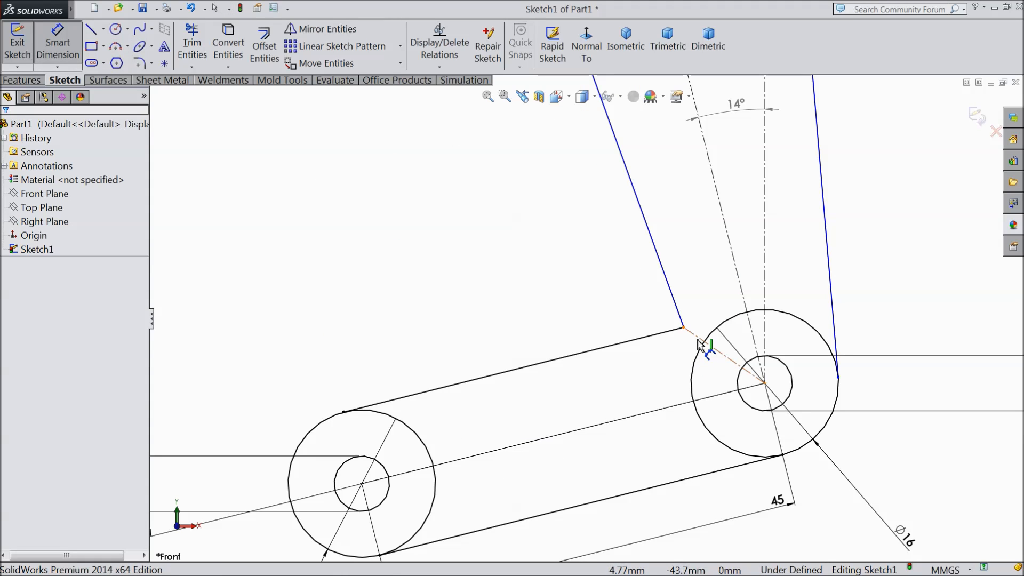
{"action": "left_click", "coordinate": [702, 342]}
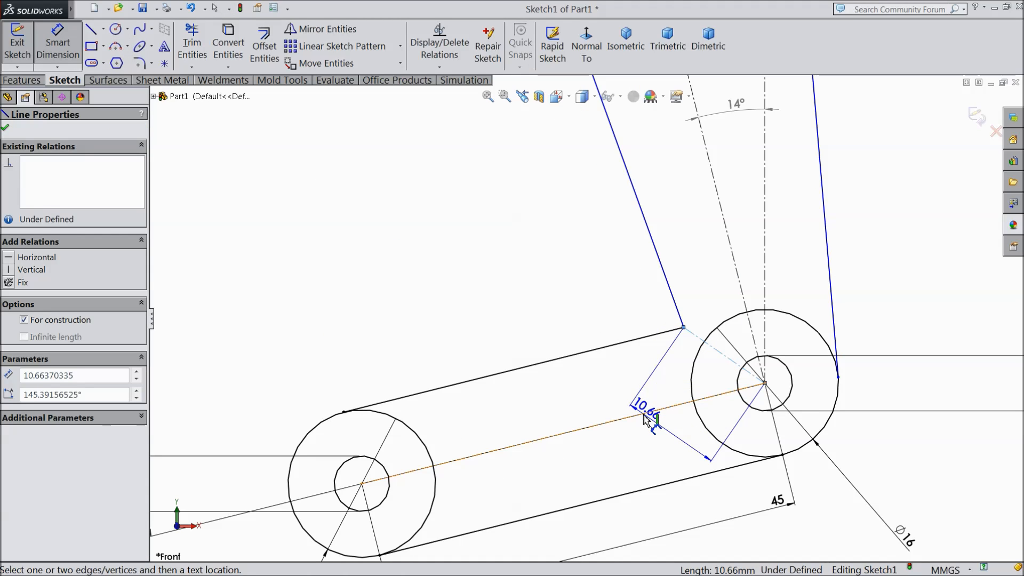
{"action": "left_click", "coordinate": [647, 412]}
{"action": "left_click", "coordinate": [613, 379]}
{"action": "type", "text": "3"}
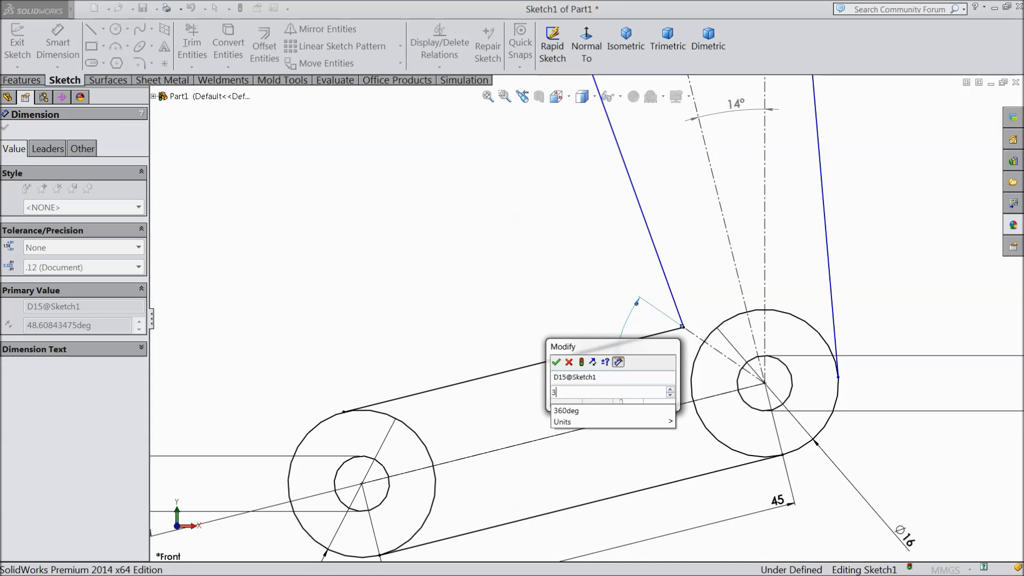
{"action": "type", "text": "6"}
{"action": "left_click", "coordinate": [556, 362]}
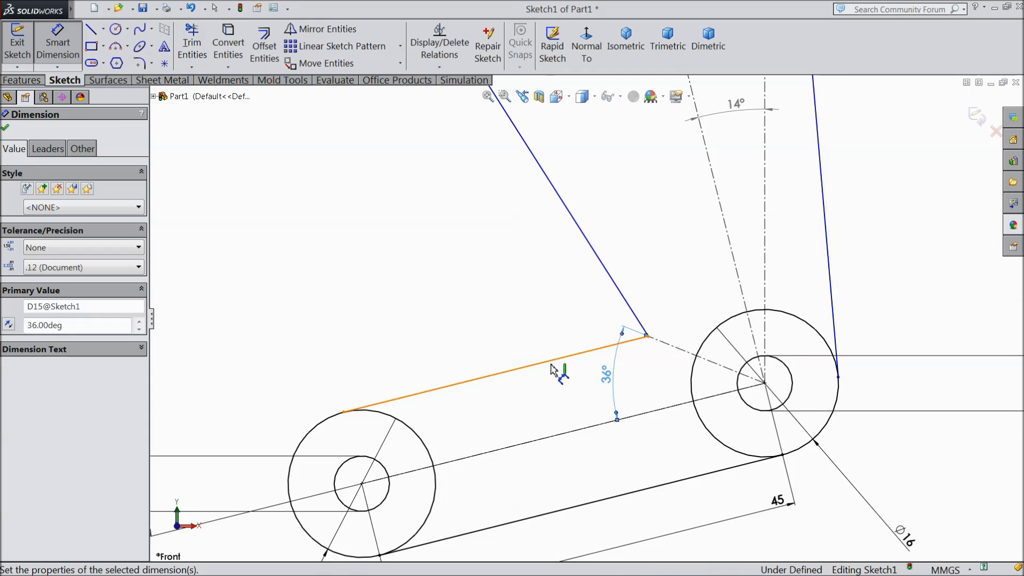
- Sketch another centerline from the profile's inner corner outward to the upper left, roughly continuing the short centerline
{"action": "scroll", "coordinate": [522, 314], "scroll_direction": "up", "scroll_amount": 3}
{"action": "scroll", "coordinate": [515, 296], "scroll_direction": "up", "scroll_amount": 2}
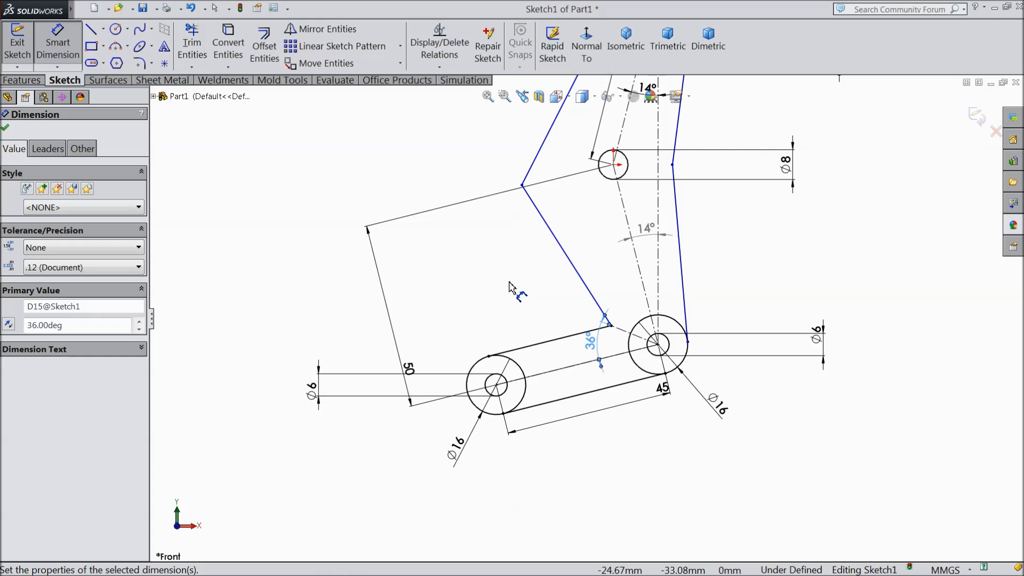
{"action": "scroll", "coordinate": [540, 272], "scroll_direction": "down", "scroll_amount": 1}
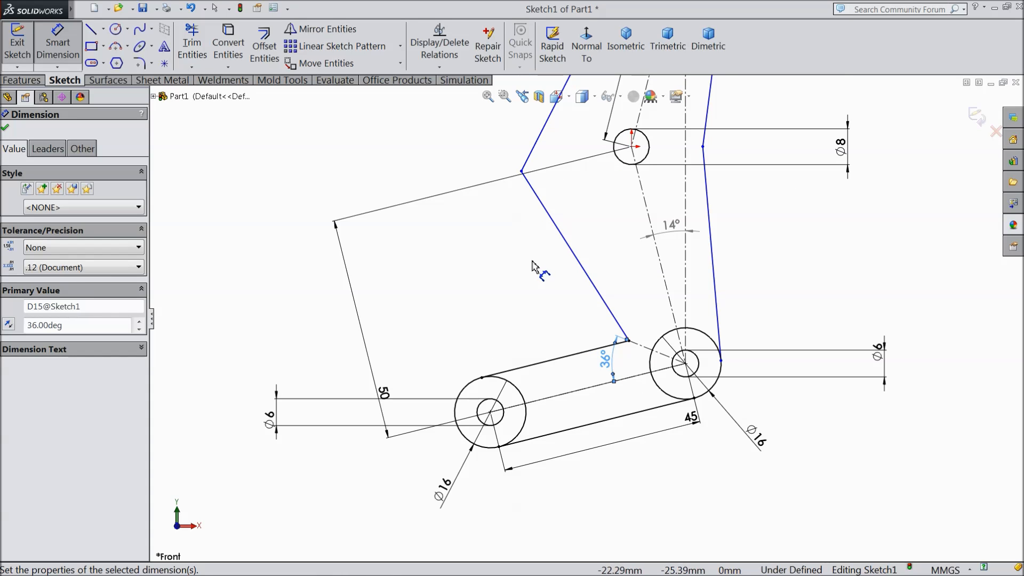
{"action": "left_click", "coordinate": [103, 29]}
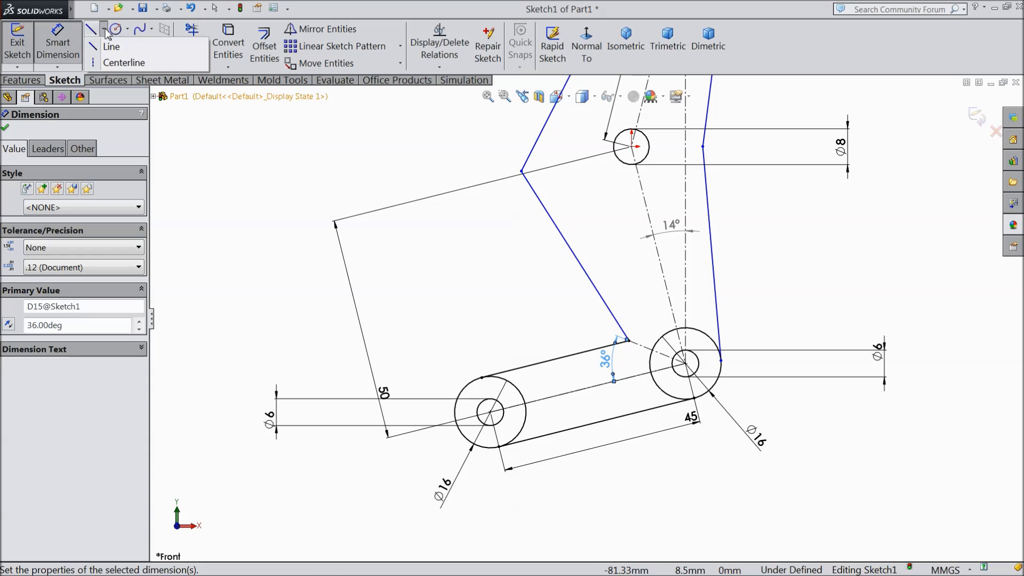
{"action": "left_click", "coordinate": [114, 64]}
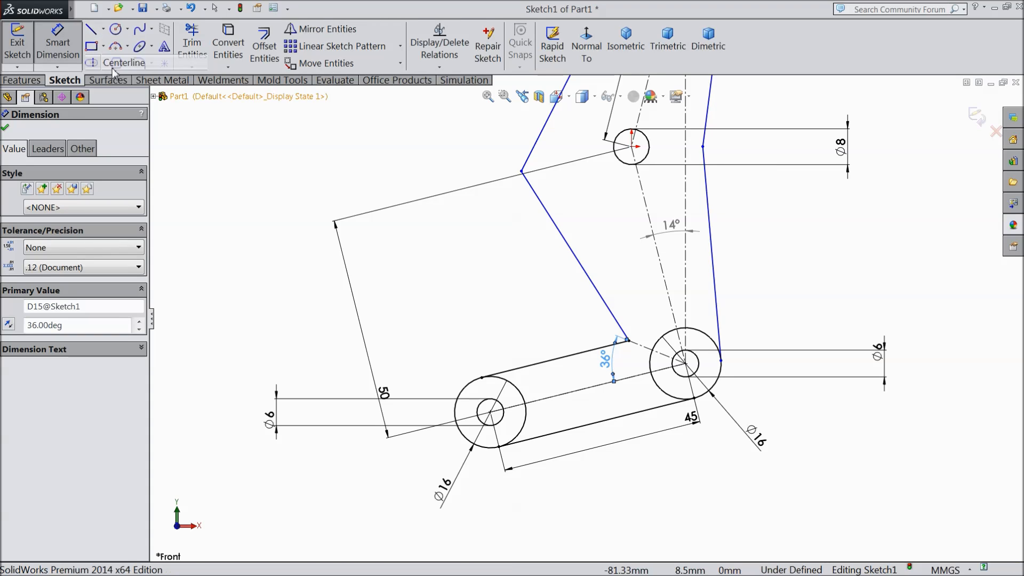
{"action": "left_click", "coordinate": [629, 340]}
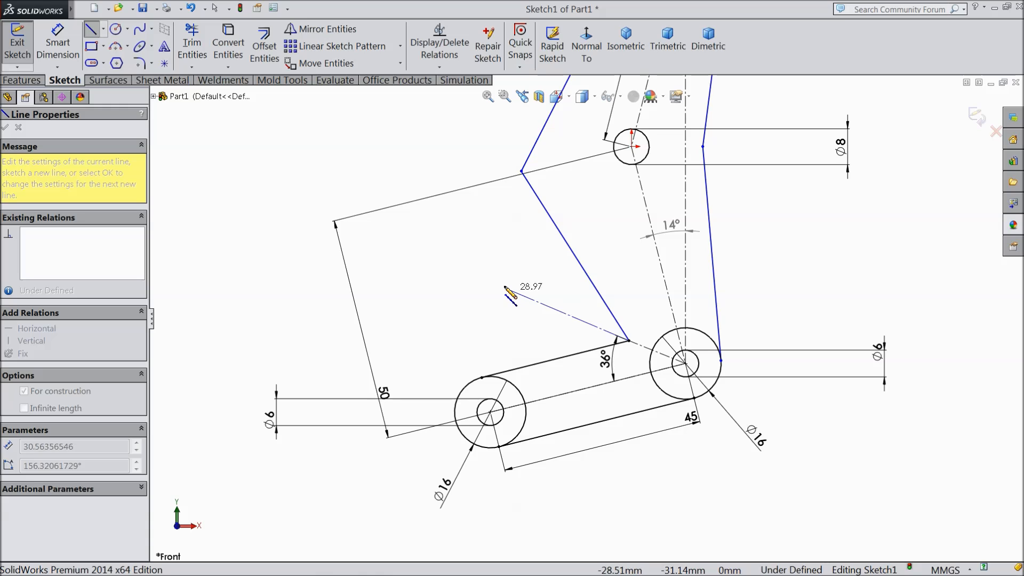
{"action": "right_click", "coordinate": [472, 245]}
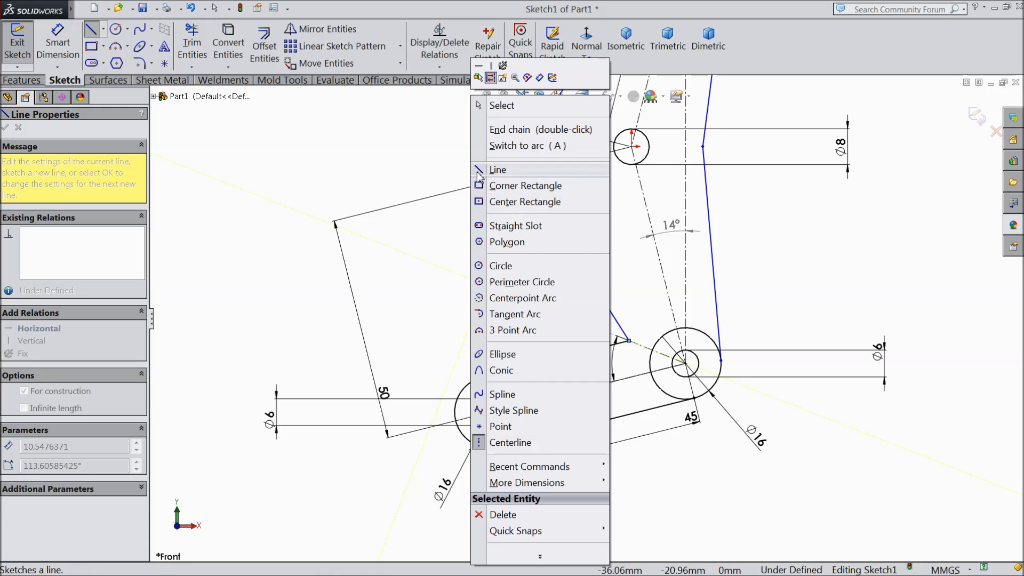
{"action": "left_click", "coordinate": [498, 107]}
- Make the new centerline collinear with the short corner centerline and move the 36° dimension outward along it
{"action": "scroll", "coordinate": [630, 341], "scroll_direction": "down", "scroll_amount": 4}
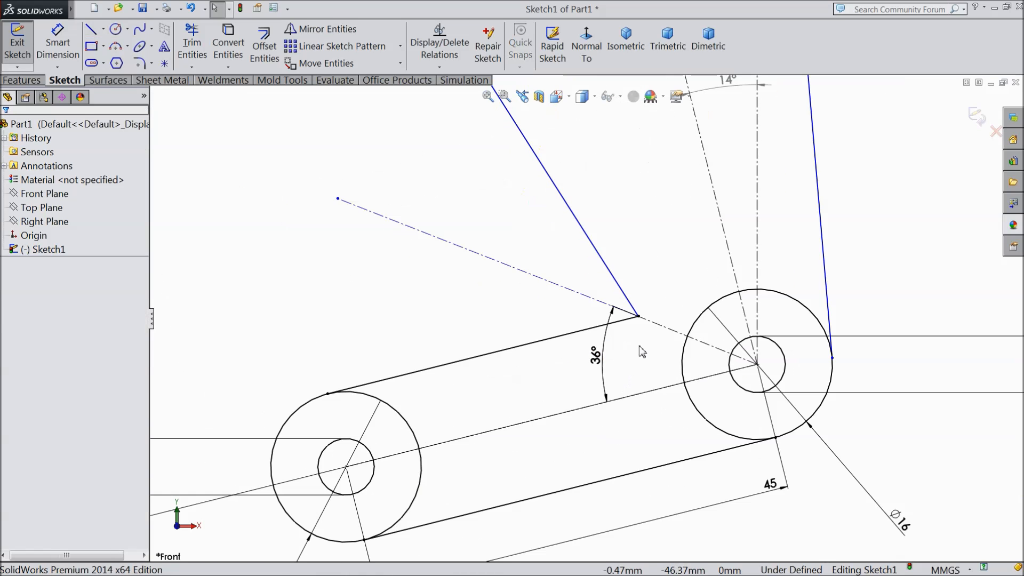
{"action": "left_click", "coordinate": [596, 300]}
{"action": "left_click", "coordinate": [657, 325], "text": "ctrl"}
{"action": "left_click", "coordinate": [717, 288]}
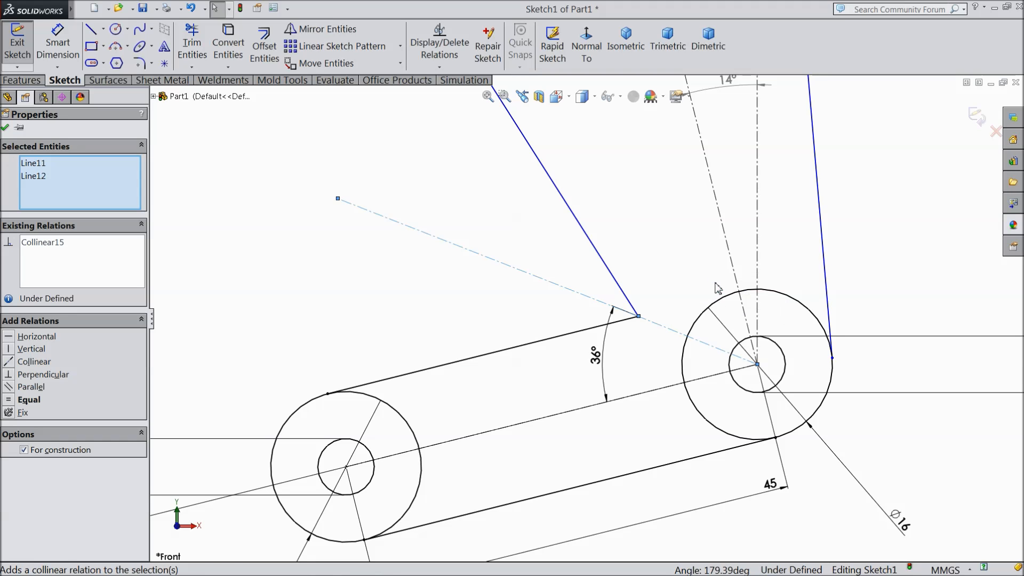
{"action": "scroll", "coordinate": [632, 305], "scroll_direction": "up", "scroll_amount": 2}
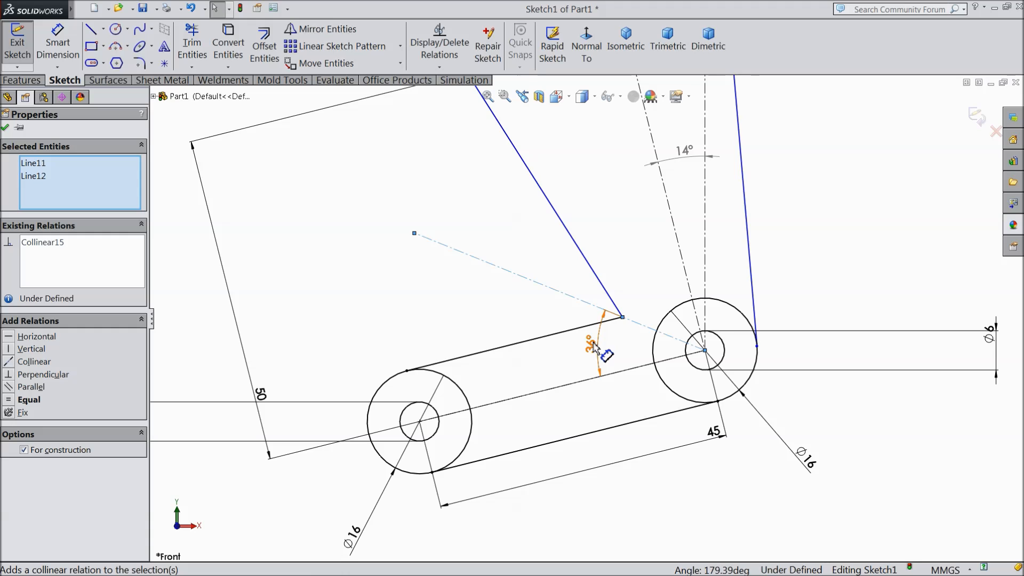
{"action": "left_click_drag", "start_coordinate": [594, 343], "coordinate": [447, 320]}
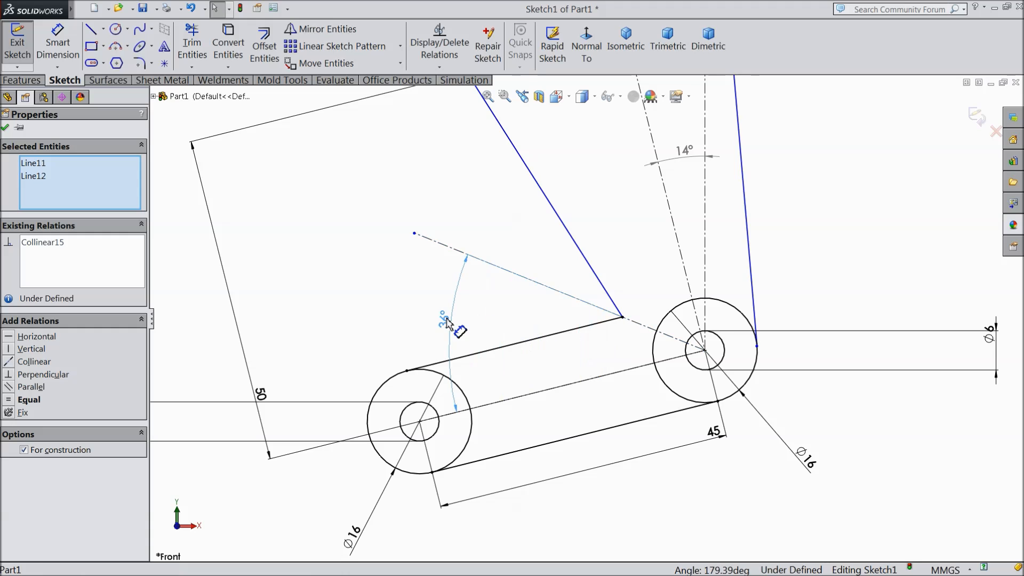
- Dimension the angle between the line rising from the inner corner and the corner centerline to 50.37°
{"action": "left_click", "coordinate": [58, 47]}
{"action": "left_click", "coordinate": [567, 229]}
{"action": "left_click", "coordinate": [529, 282]}
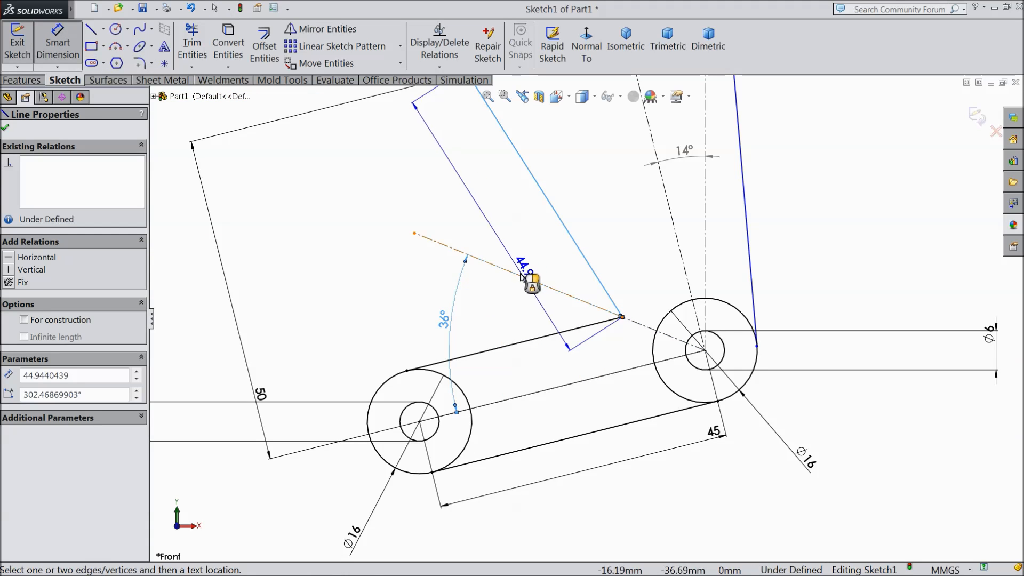
{"action": "left_click", "coordinate": [498, 221]}
{"action": "type", "text": "50.37"}
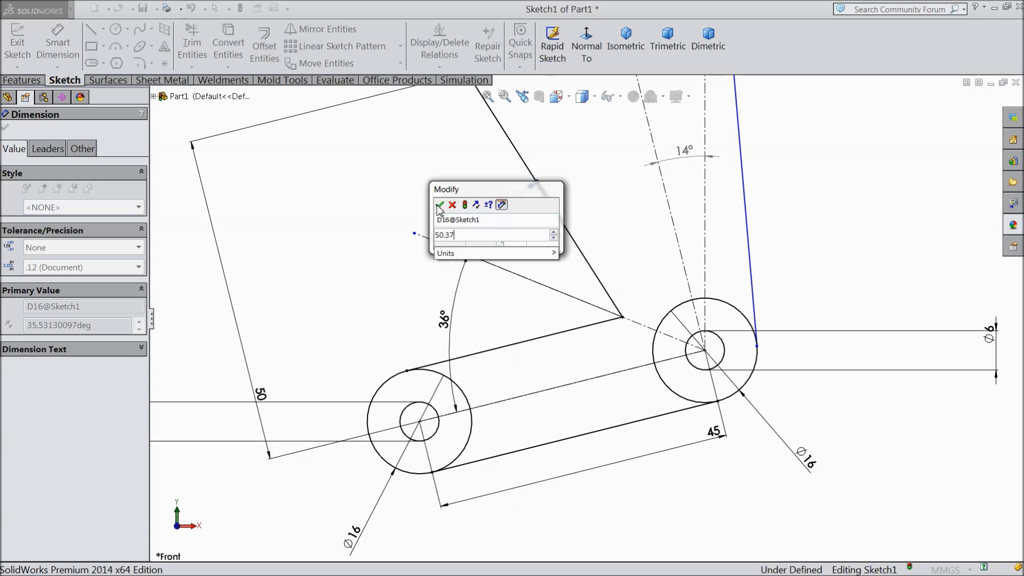
{"action": "left_click", "coordinate": [440, 205]}
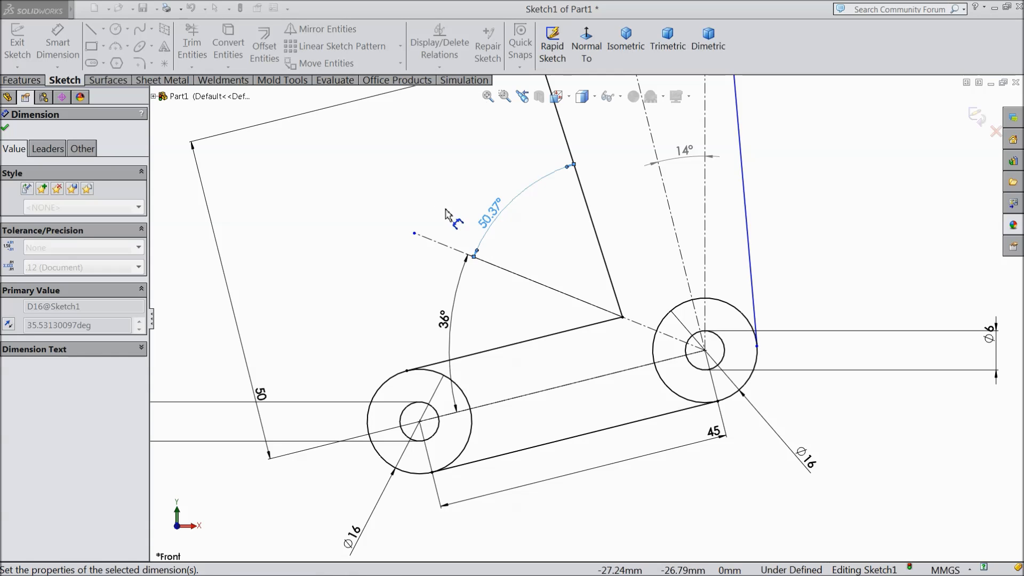
- Dimension the angle between the lower right side line and the slanted centerline below the origin to 16.125°
{"action": "scroll", "coordinate": [623, 262], "scroll_direction": "up", "scroll_amount": 4}
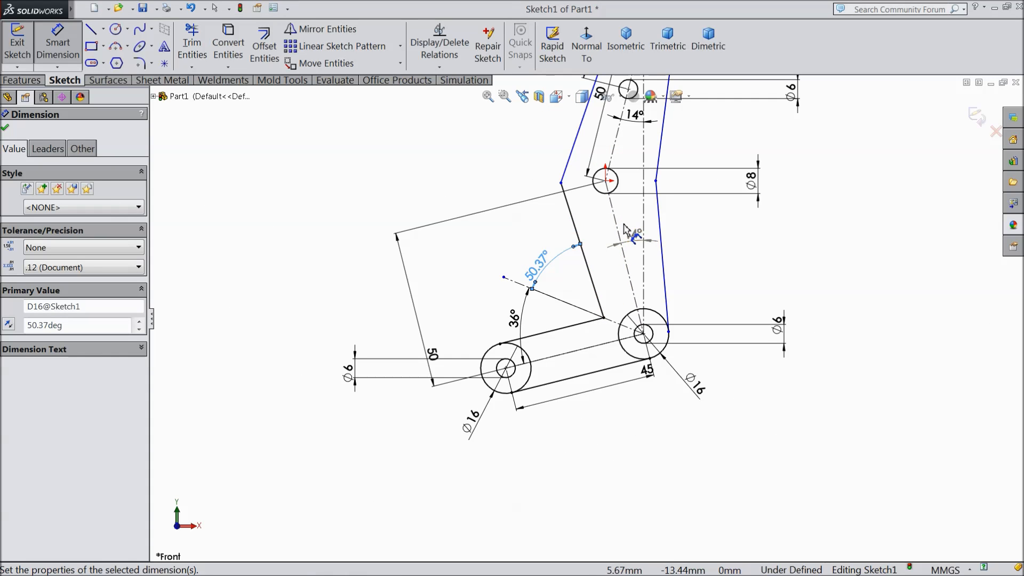
{"action": "scroll", "coordinate": [689, 211], "scroll_direction": "down", "scroll_amount": 4}
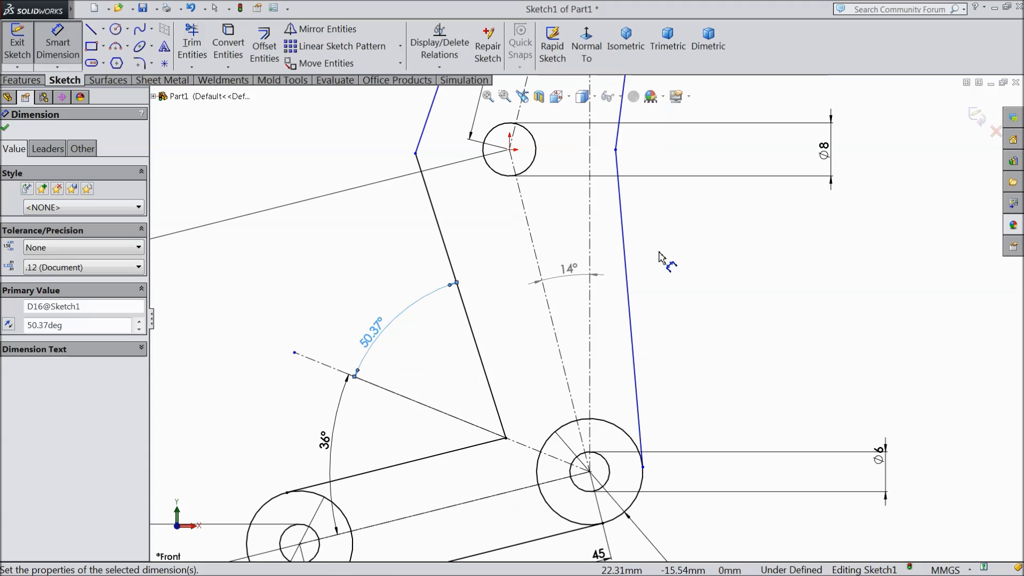
{"action": "left_click", "coordinate": [630, 331]}
{"action": "left_click", "coordinate": [555, 333]}
{"action": "left_click", "coordinate": [604, 340]}
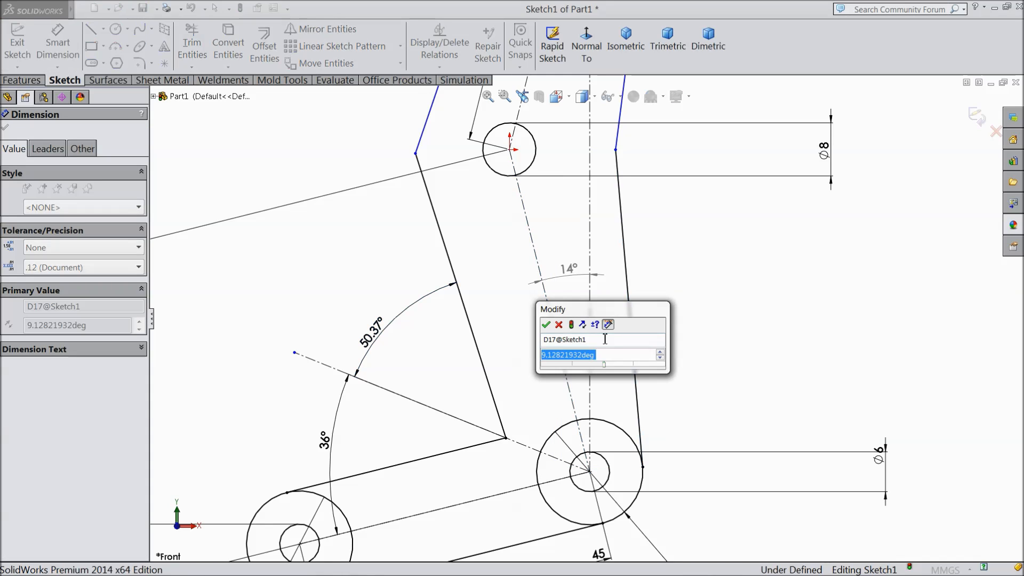
{"action": "type", "text": "16.125"}
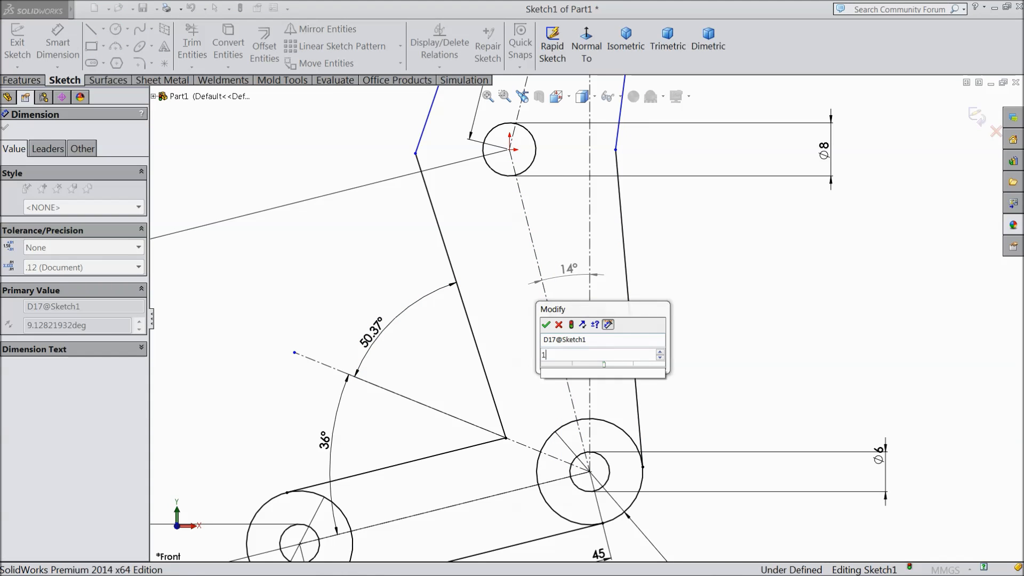
{"action": "left_click", "coordinate": [547, 324]}
- Change the lower right side line's angle dimension to 6.125° and place it between the line and the slanted centerline
{"action": "scroll", "coordinate": [650, 303], "scroll_direction": "down", "scroll_amount": 2}
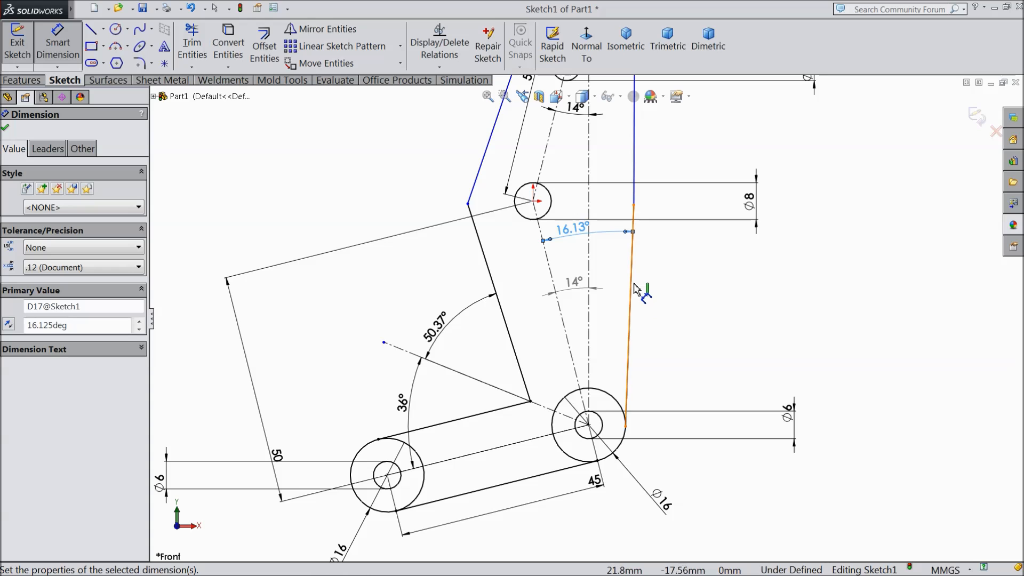
{"action": "scroll", "coordinate": [635, 282], "scroll_direction": "down", "scroll_amount": 2}
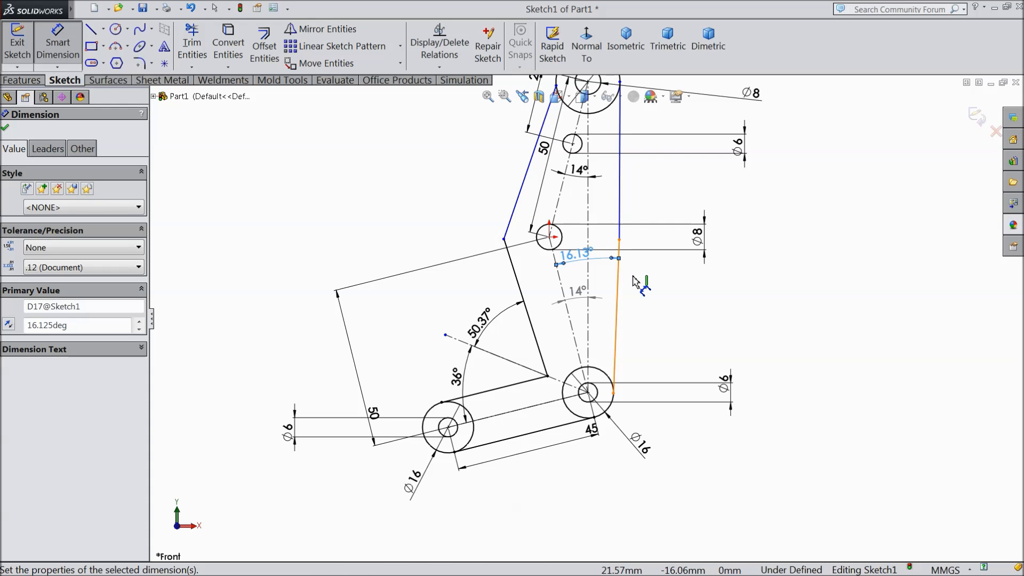
{"action": "scroll", "coordinate": [635, 281], "scroll_direction": "up", "scroll_amount": 3}
{"action": "left_click", "coordinate": [508, 251]}
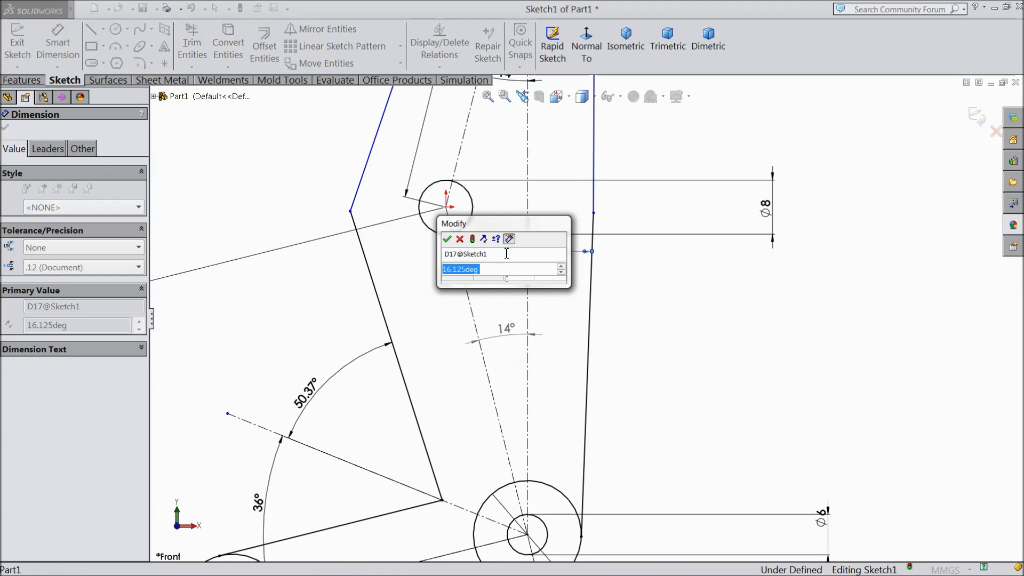
{"action": "type", "text": "6."}
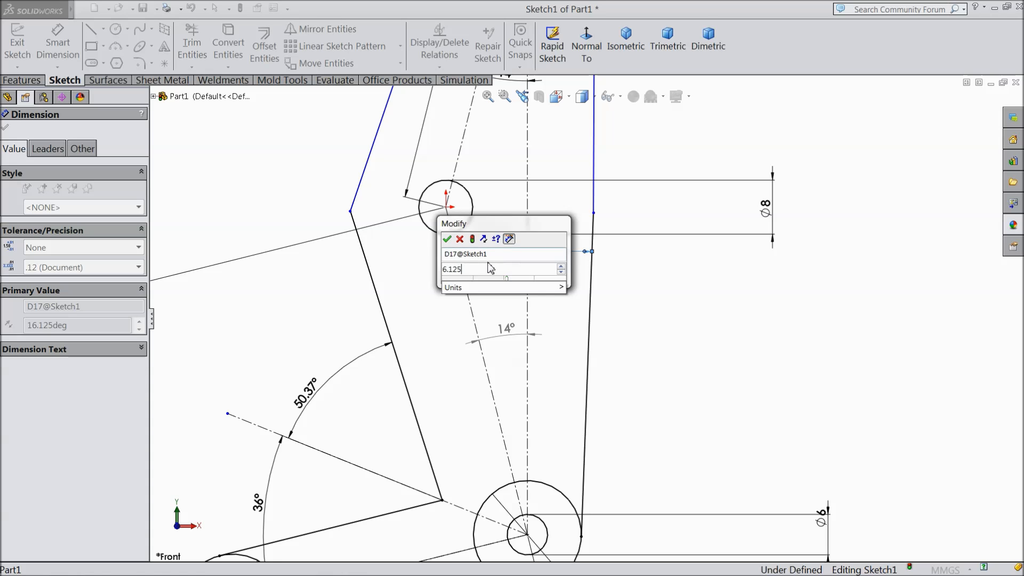
{"action": "type", "text": "125"}
{"action": "key", "text": "Return"}
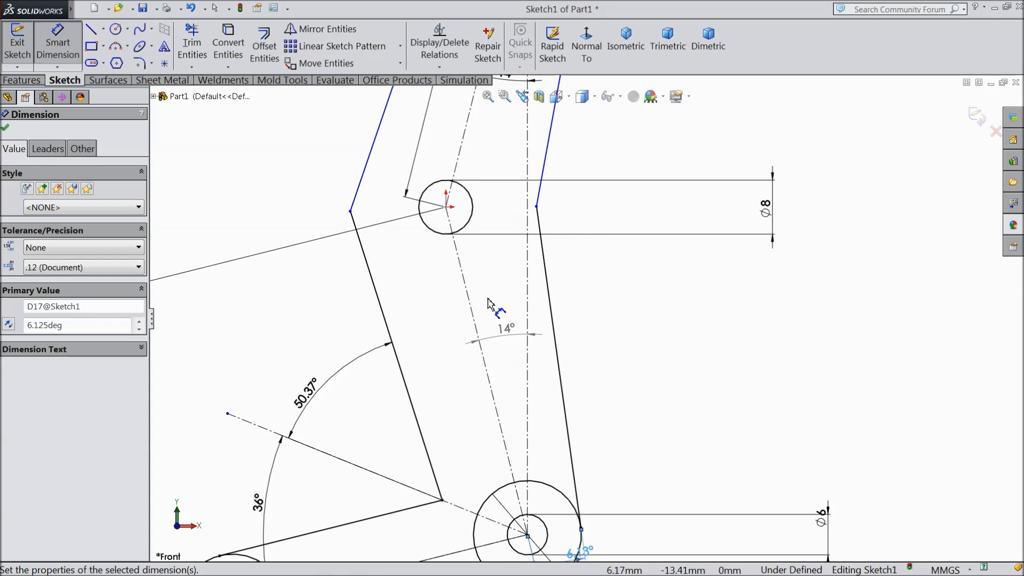
{"action": "scroll", "coordinate": [574, 347], "scroll_direction": "down", "scroll_amount": 2}
{"action": "left_click_drag", "start_coordinate": [578, 469], "coordinate": [536, 360]}
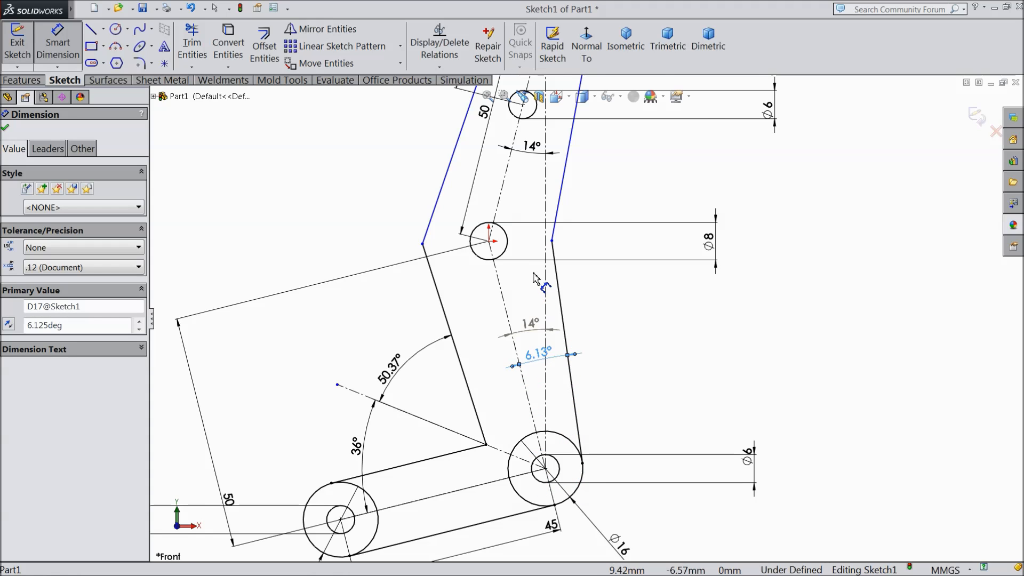
{"action": "scroll", "coordinate": [585, 320], "scroll_direction": "down", "scroll_amount": 2}
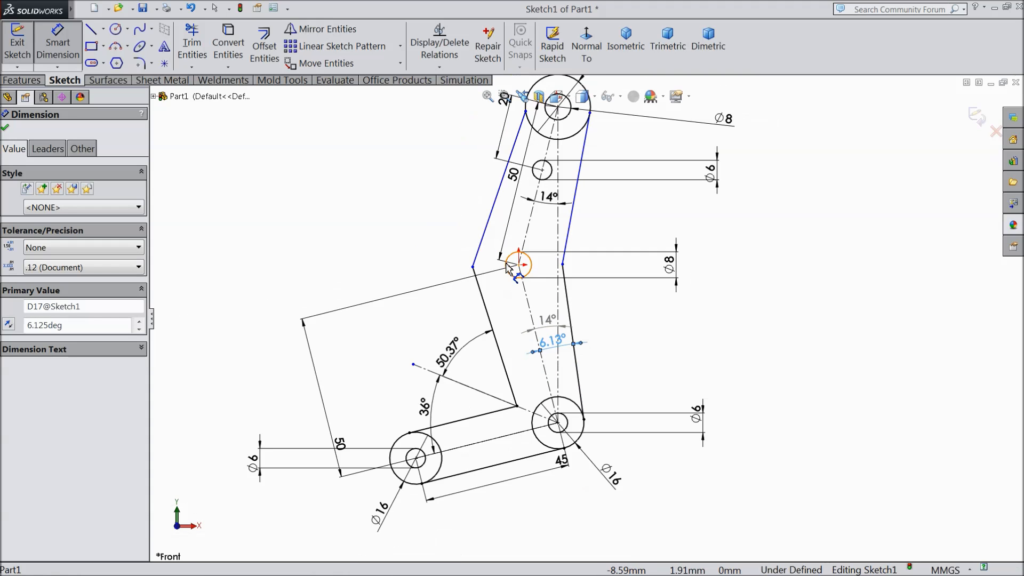
{"action": "left_click", "coordinate": [5, 129]}
- Make the upper left side line tangent to the 20 mm circle
{"action": "left_click", "coordinate": [522, 96]}
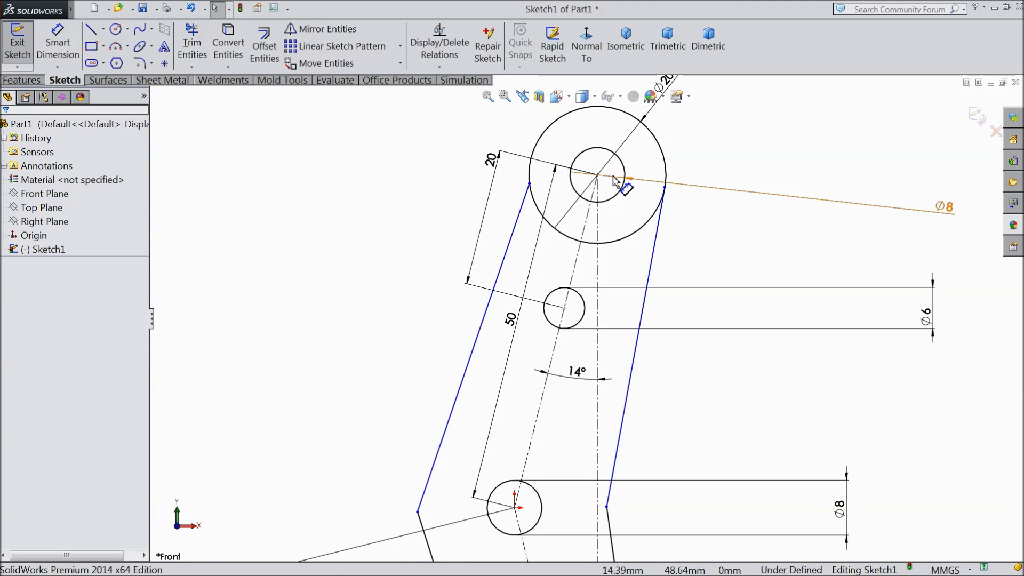
{"action": "left_click_drag", "start_coordinate": [480, 199], "coordinate": [443, 234]}
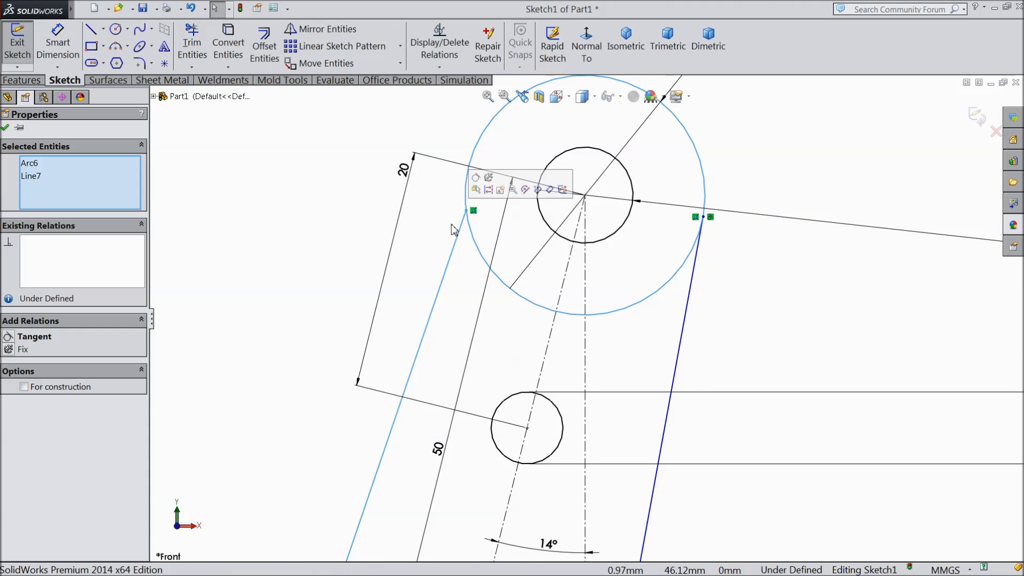
{"action": "left_click", "coordinate": [475, 178]}
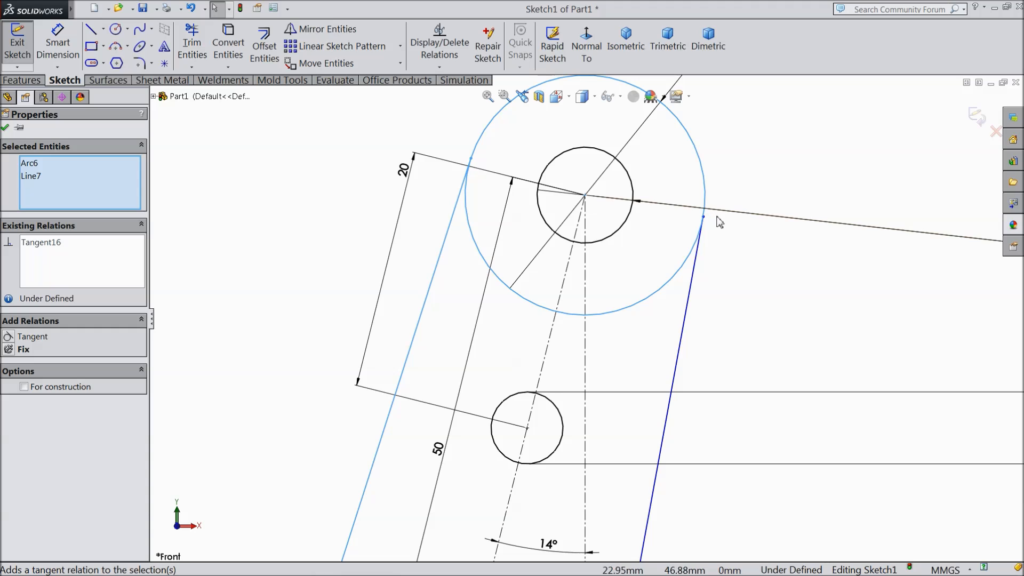
{"action": "left_click_drag", "start_coordinate": [720, 215], "coordinate": [681, 232]}
{"action": "left_click", "coordinate": [729, 238]}
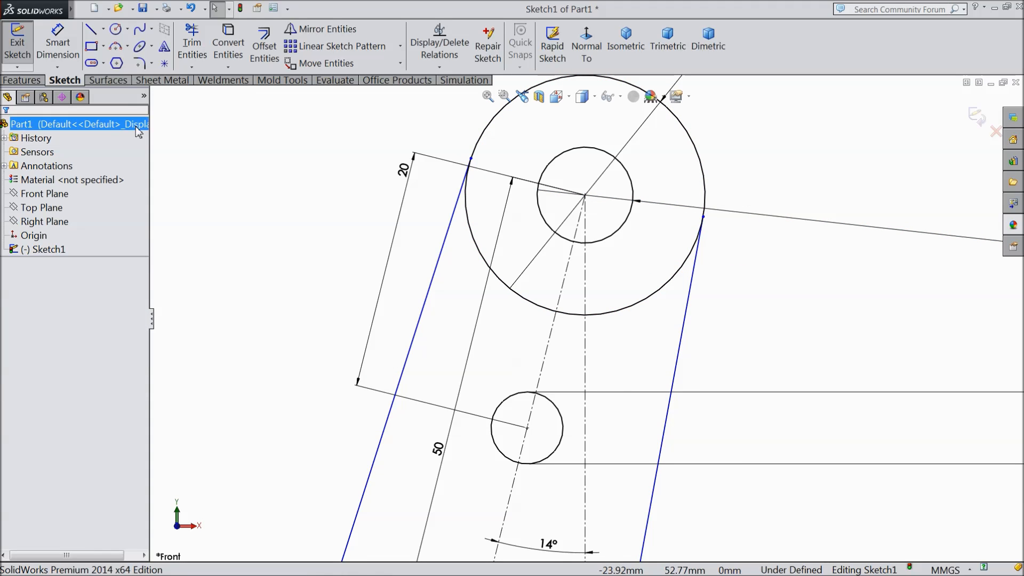
- Trim away the lower part of the 20 mm circle between the two side lines
{"action": "left_click", "coordinate": [192, 43]}
{"action": "left_click", "coordinate": [647, 311]}
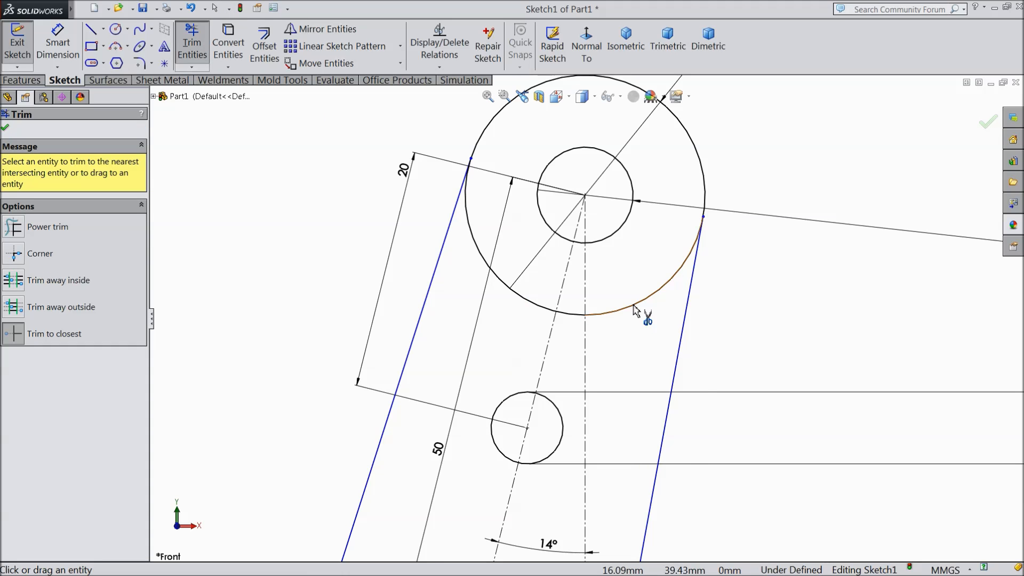
{"action": "left_click", "coordinate": [533, 304]}
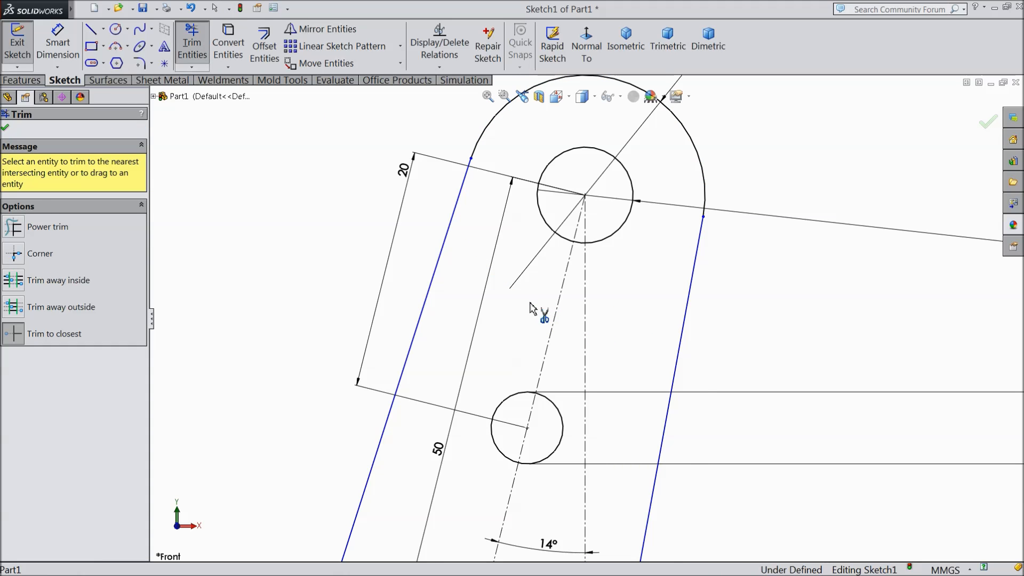
- Trim the right 16 mm circle down to the outer arc between the right side line and the arm's lower line
{"action": "scroll", "coordinate": [587, 387], "scroll_direction": "up", "scroll_amount": 5}
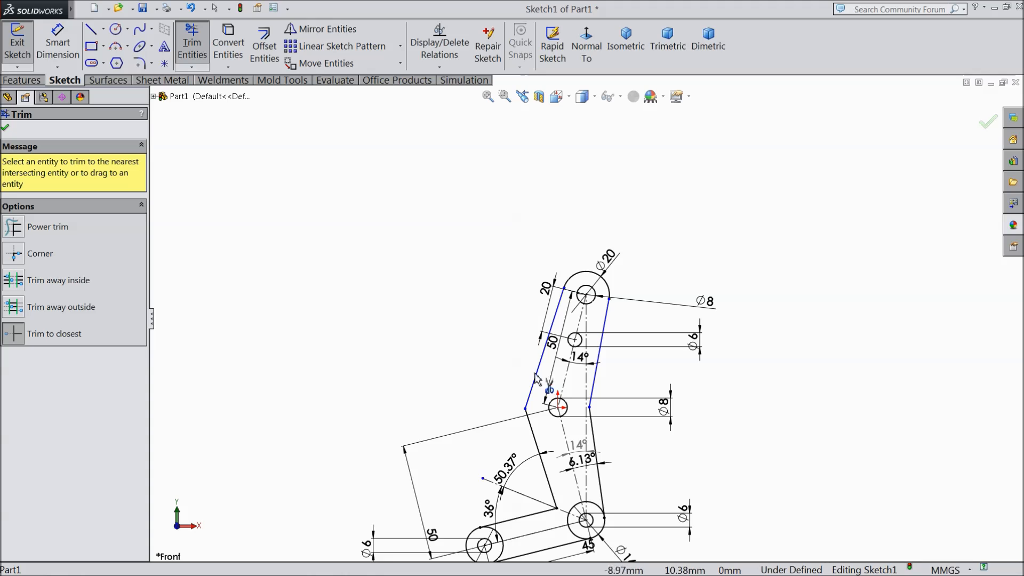
{"action": "scroll", "coordinate": [597, 489], "scroll_direction": "down", "scroll_amount": 6}
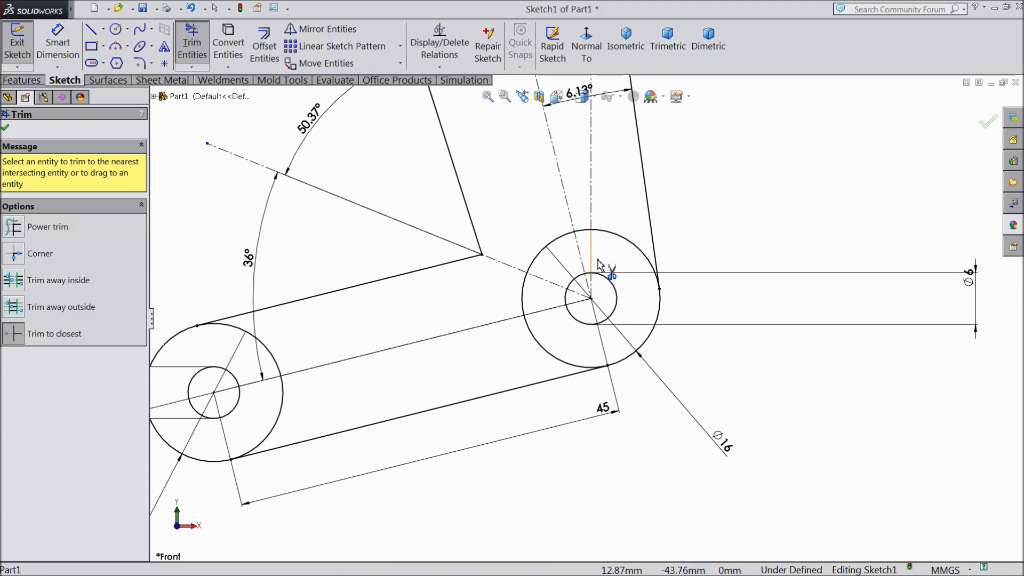
{"action": "left_click", "coordinate": [616, 242]}
{"action": "left_click", "coordinate": [560, 238]}
{"action": "left_click", "coordinate": [528, 297]}
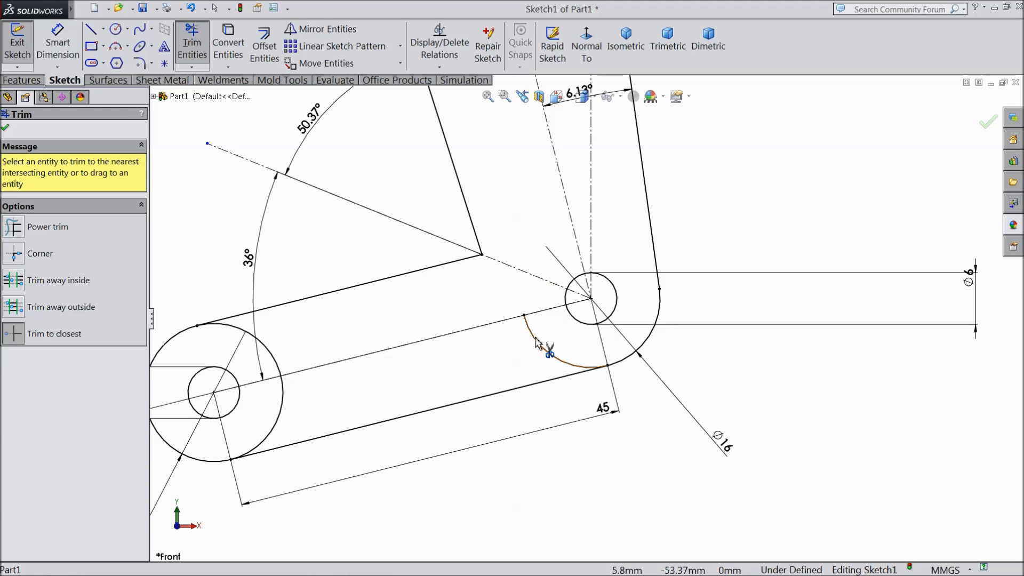
{"action": "left_click", "coordinate": [558, 366]}
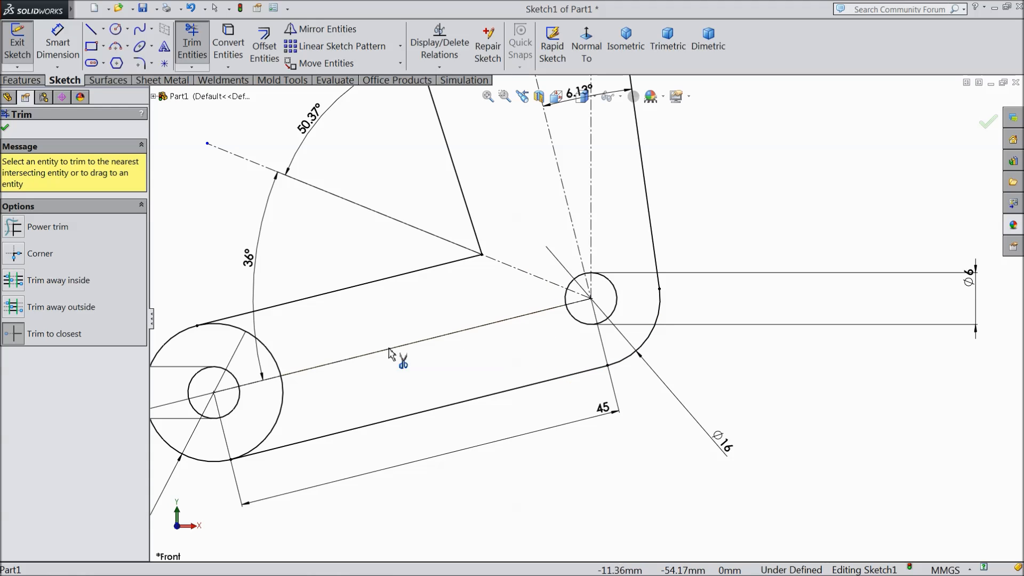
- Trim the inner part of the left 16 mm circle, leaving the rounded end of the arm
{"action": "left_click", "coordinate": [277, 364]}
{"action": "left_click", "coordinate": [280, 413]}
{"action": "scroll", "coordinate": [302, 396], "scroll_direction": "up", "scroll_amount": 1}
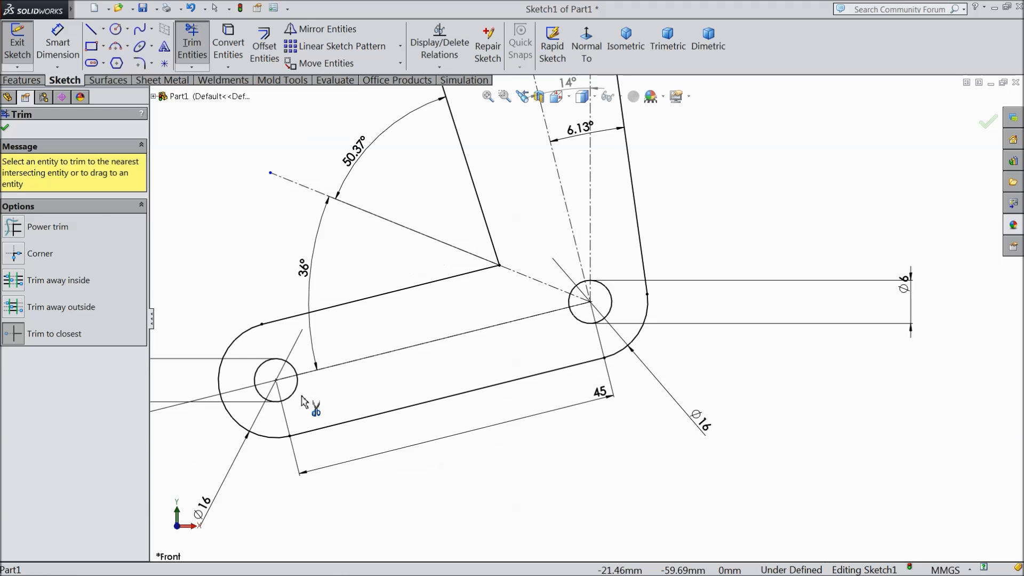
{"action": "left_click", "coordinate": [7, 129]}
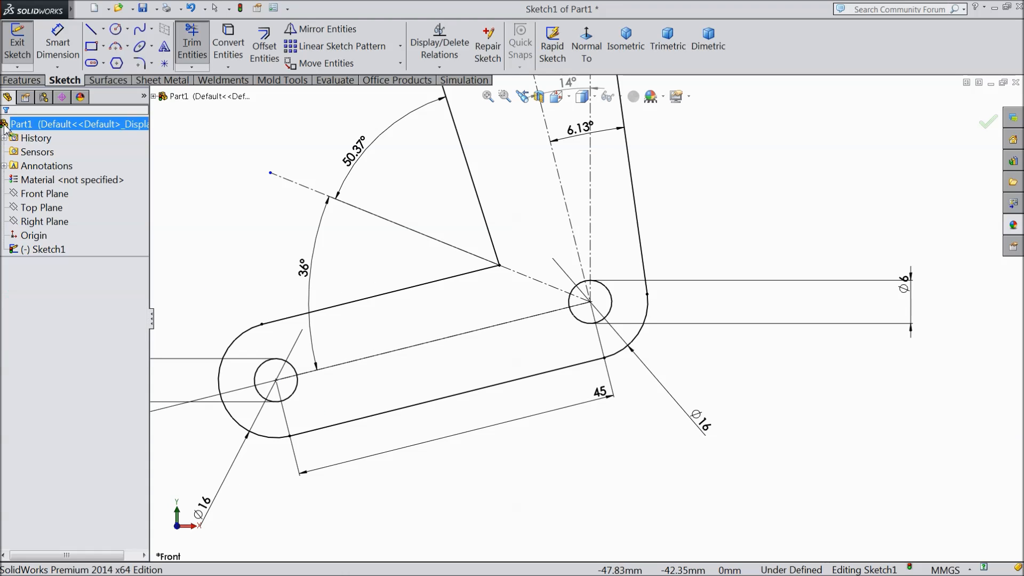
- Add a 6 mm sketch fillet at the profile's inner corner above the arm
{"action": "left_click", "coordinate": [140, 64]}
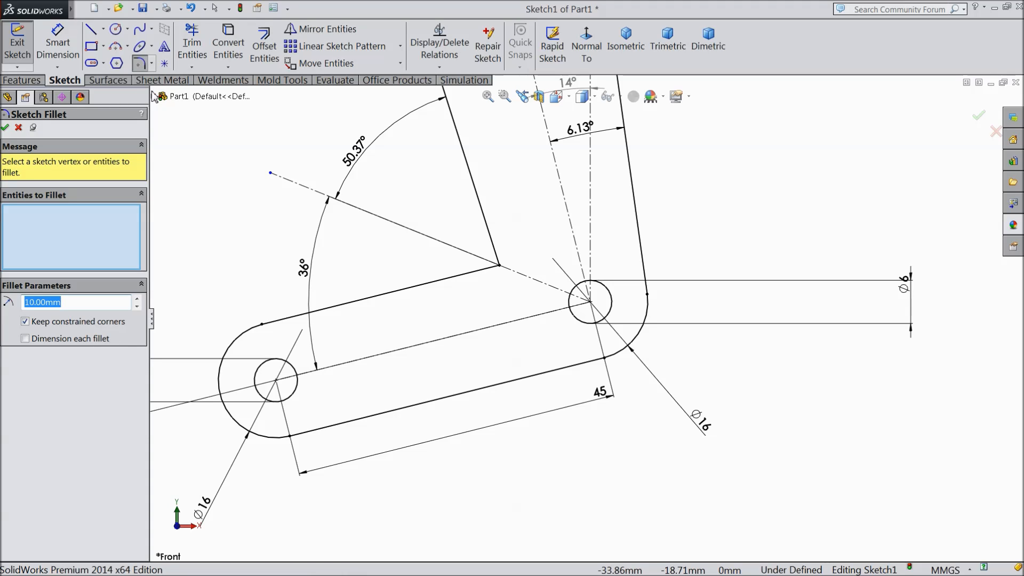
{"action": "type", "text": "6"}
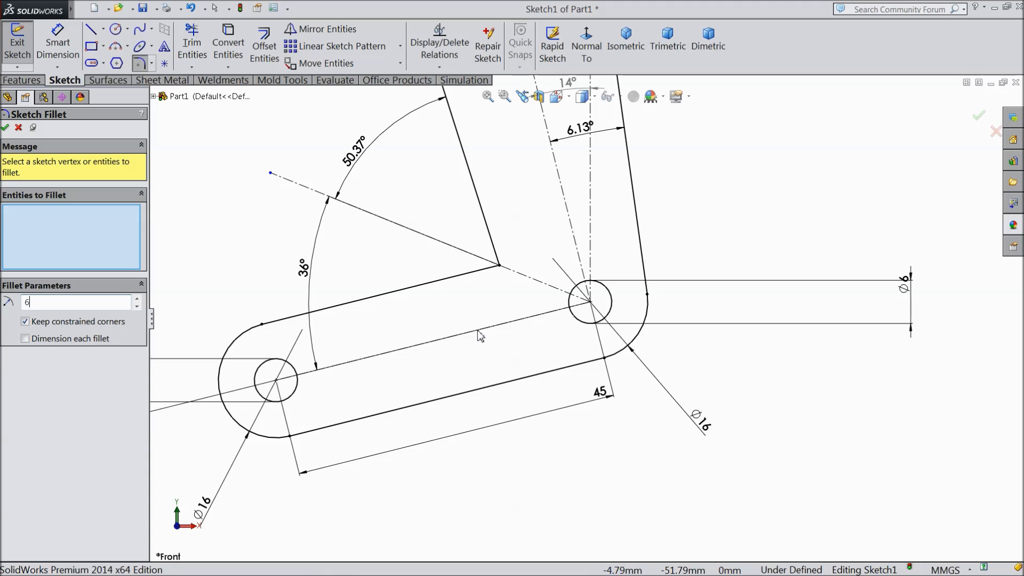
{"action": "left_click", "coordinate": [502, 268]}
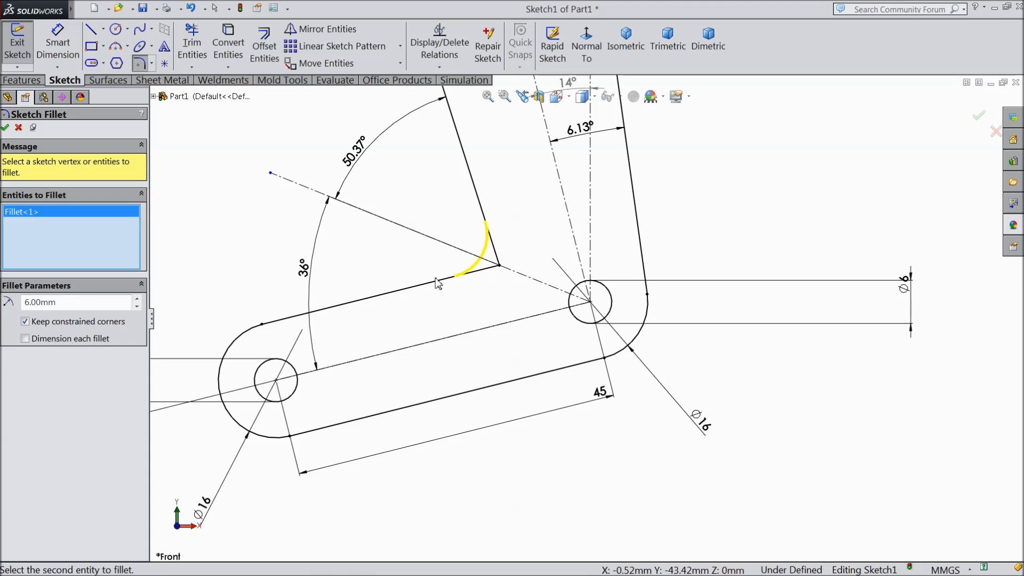
{"action": "left_click", "coordinate": [5, 128]}
- Add a 13 mm sketch fillet at the left outer corner beside the 8 mm circle at the origin
{"action": "scroll", "coordinate": [485, 243], "scroll_direction": "up", "scroll_amount": 2}
{"action": "scroll", "coordinate": [541, 175], "scroll_direction": "down", "scroll_amount": 4}
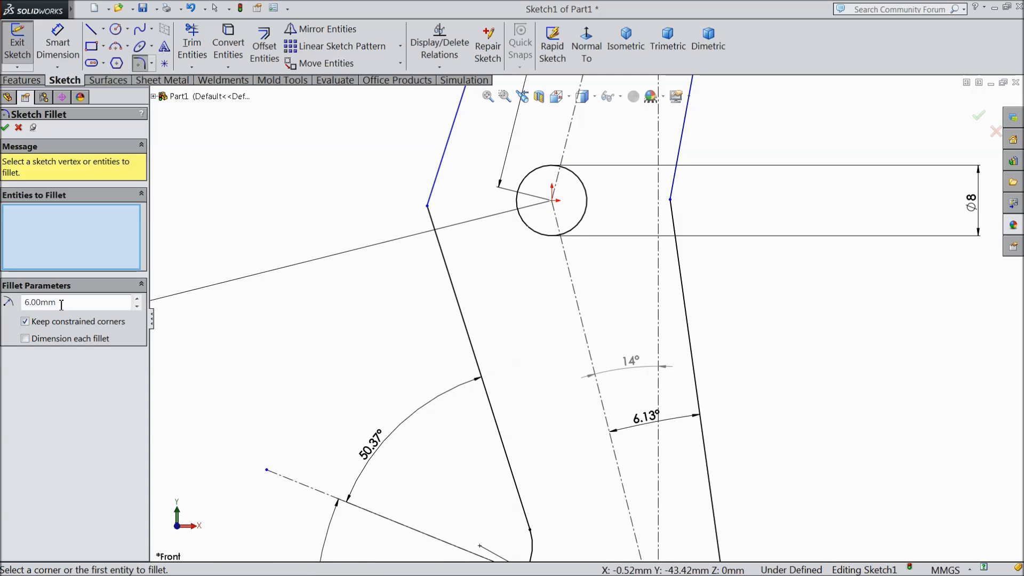
{"action": "double_click", "coordinate": [22, 302]}
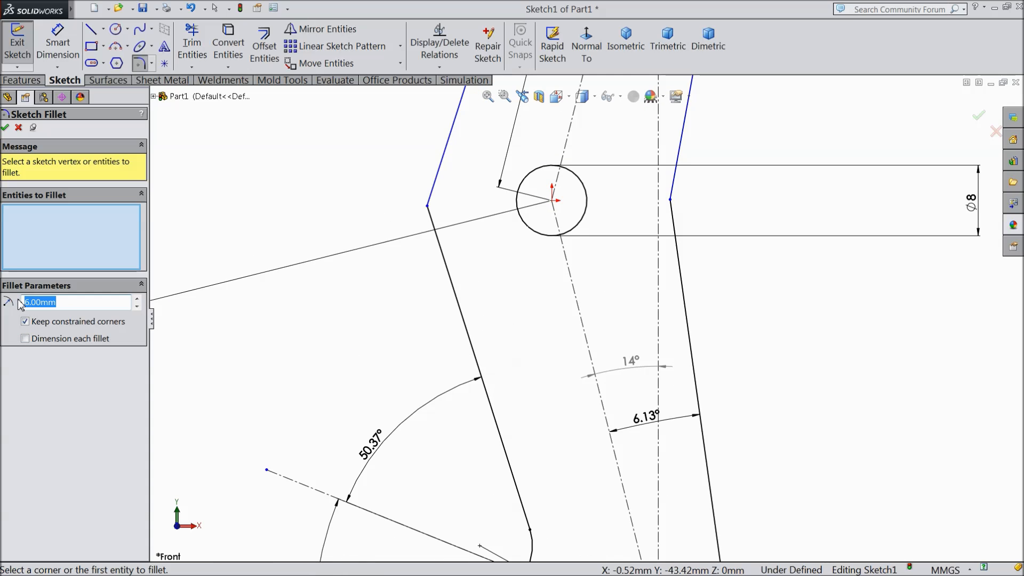
{"action": "left_click", "coordinate": [430, 213]}
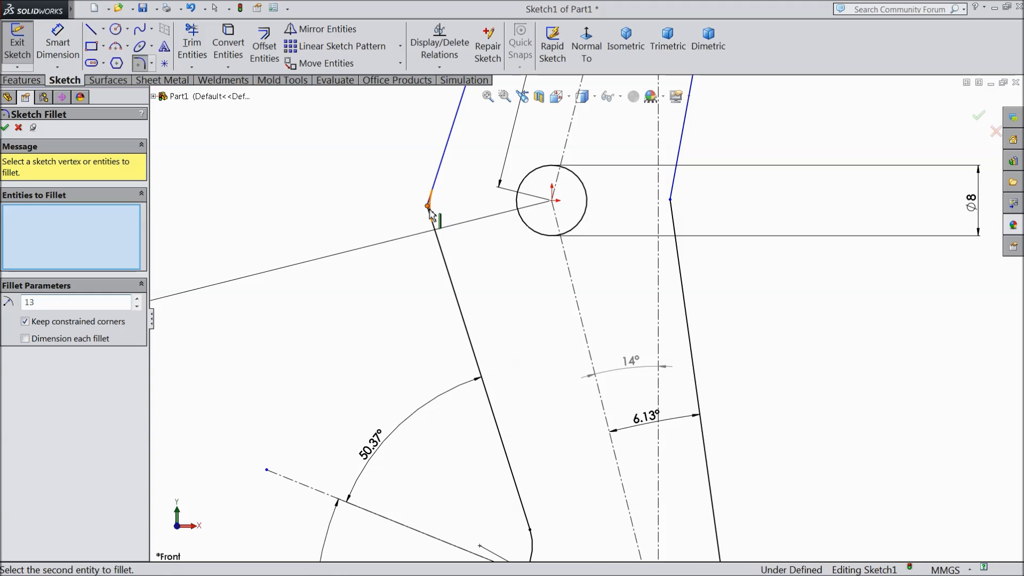
{"action": "left_click", "coordinate": [6, 128]}
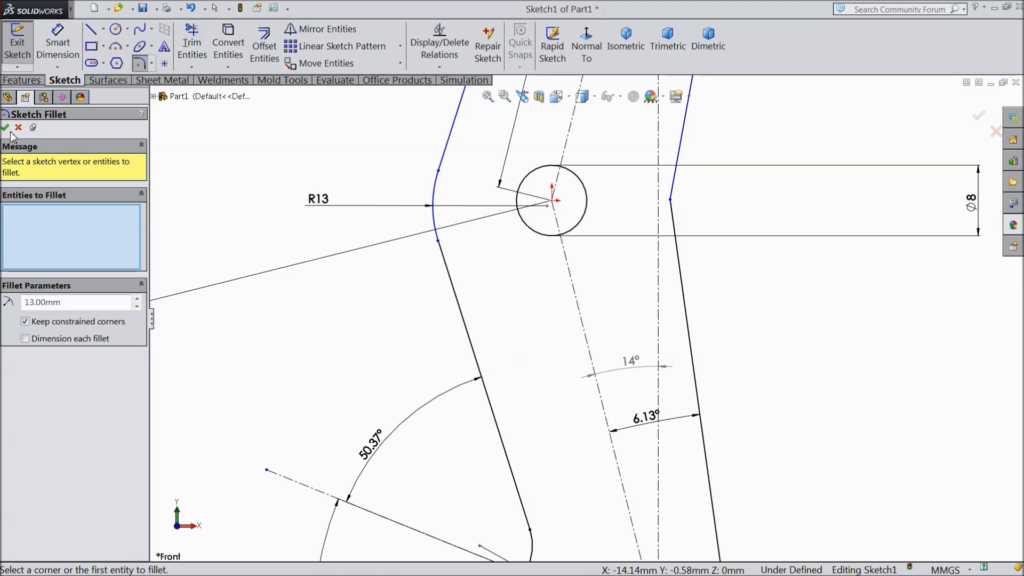
- Add a 26 mm sketch fillet at the profile's right corner beside the 8 mm circle at the origin
{"action": "scroll", "coordinate": [478, 234], "scroll_direction": "up", "scroll_amount": 3}
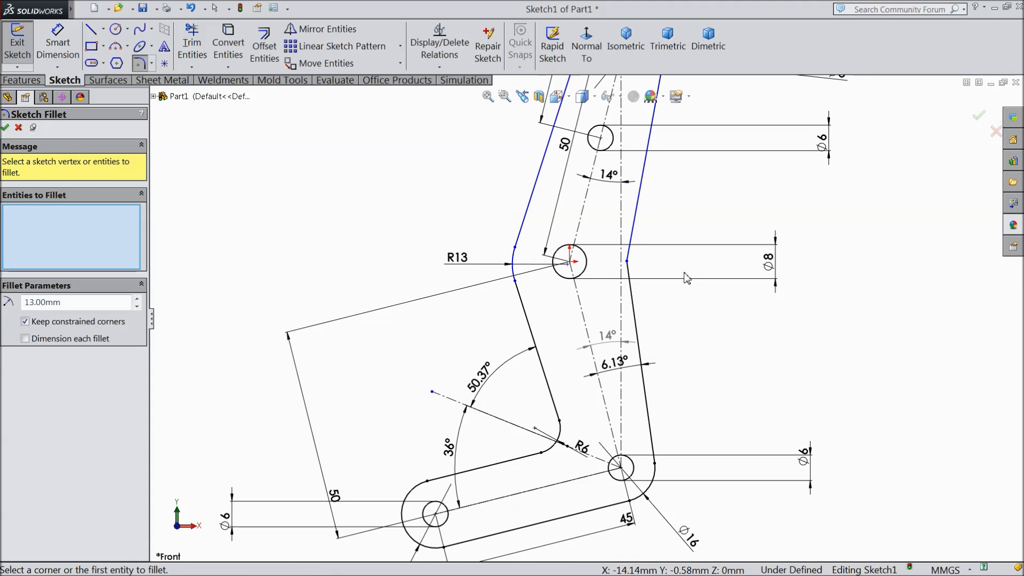
{"action": "scroll", "coordinate": [678, 271], "scroll_direction": "down", "scroll_amount": 3}
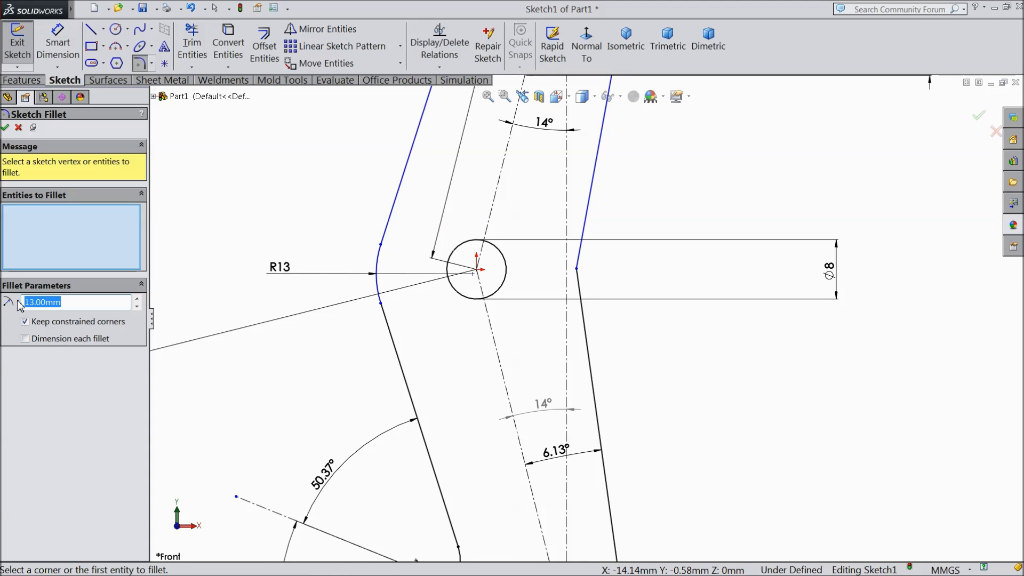
{"action": "type", "text": "26"}
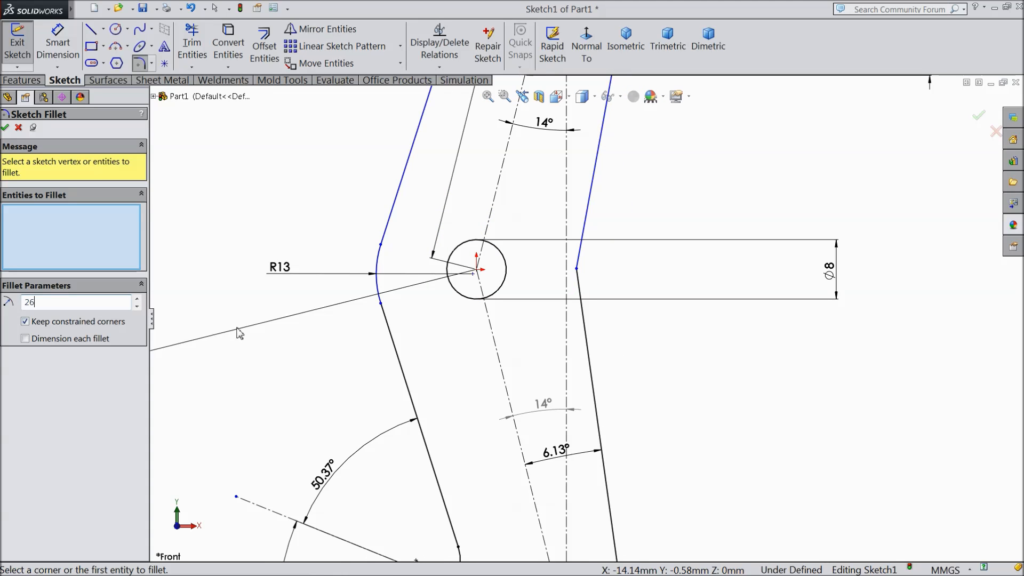
{"action": "left_click", "coordinate": [577, 269]}
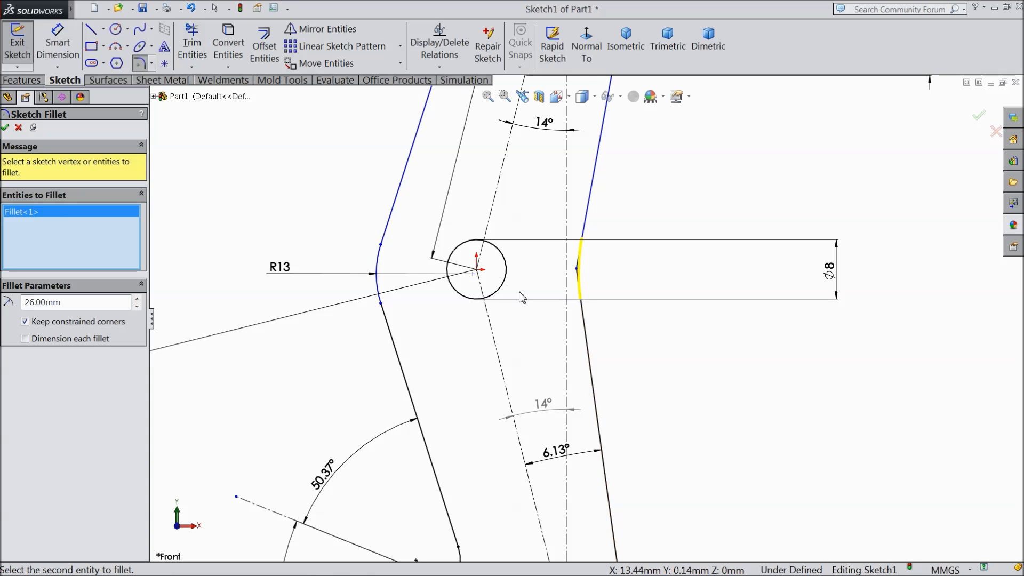
{"action": "left_click", "coordinate": [6, 128]}
- Check the junction of the upper left side line with the 20 mm end arc and review the whole profile
{"action": "scroll", "coordinate": [302, 262], "scroll_direction": "down", "scroll_amount": 3}
{"action": "scroll", "coordinate": [340, 264], "scroll_direction": "up", "scroll_amount": 3}
{"action": "scroll", "coordinate": [667, 223], "scroll_direction": "down", "scroll_amount": 5}
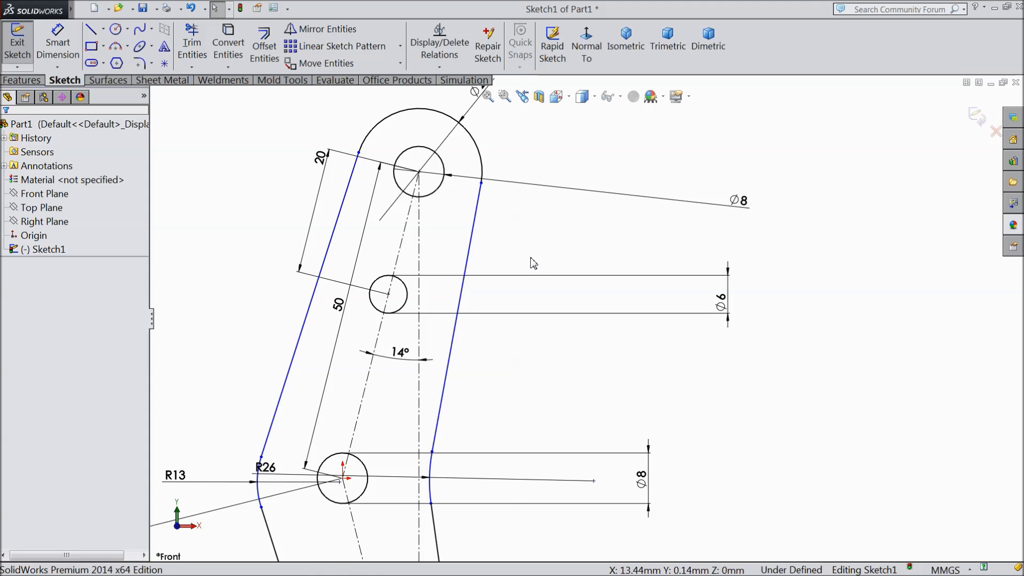
{"action": "scroll", "coordinate": [389, 194], "scroll_direction": "down", "scroll_amount": 3}
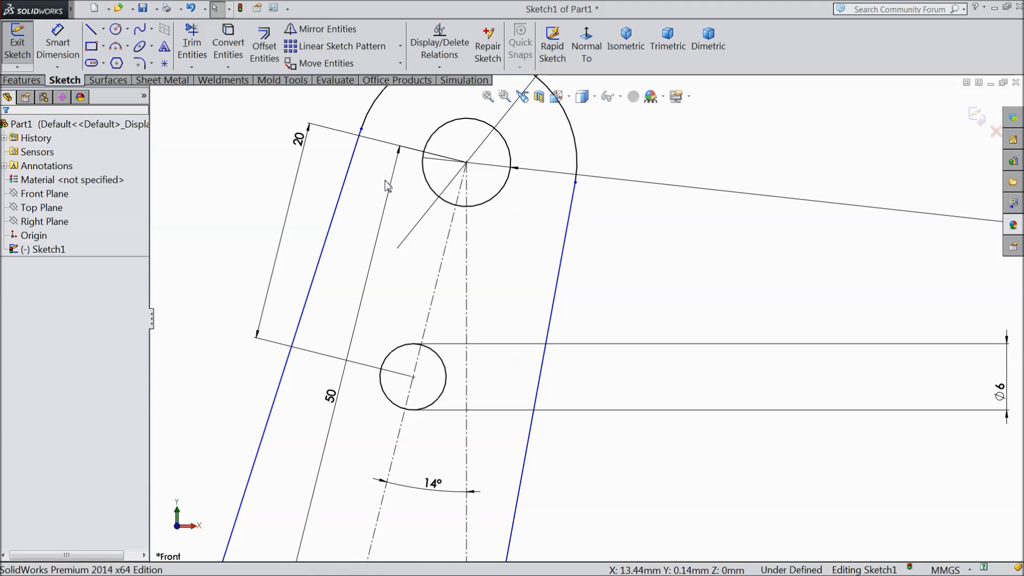
{"action": "left_click", "coordinate": [362, 140]}
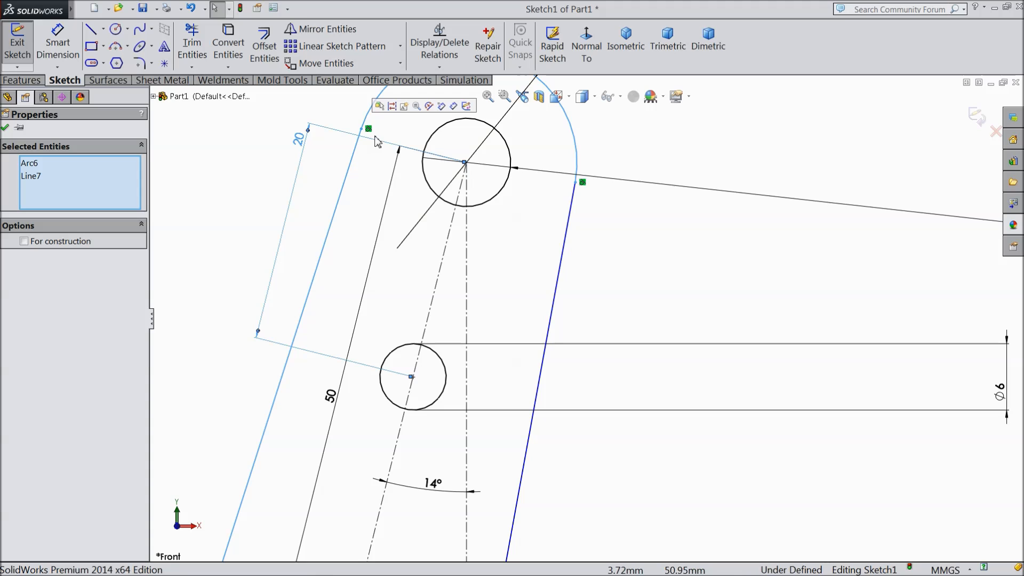
{"action": "scroll", "coordinate": [321, 210], "scroll_direction": "up", "scroll_amount": 3}
{"action": "left_click", "coordinate": [334, 217]}
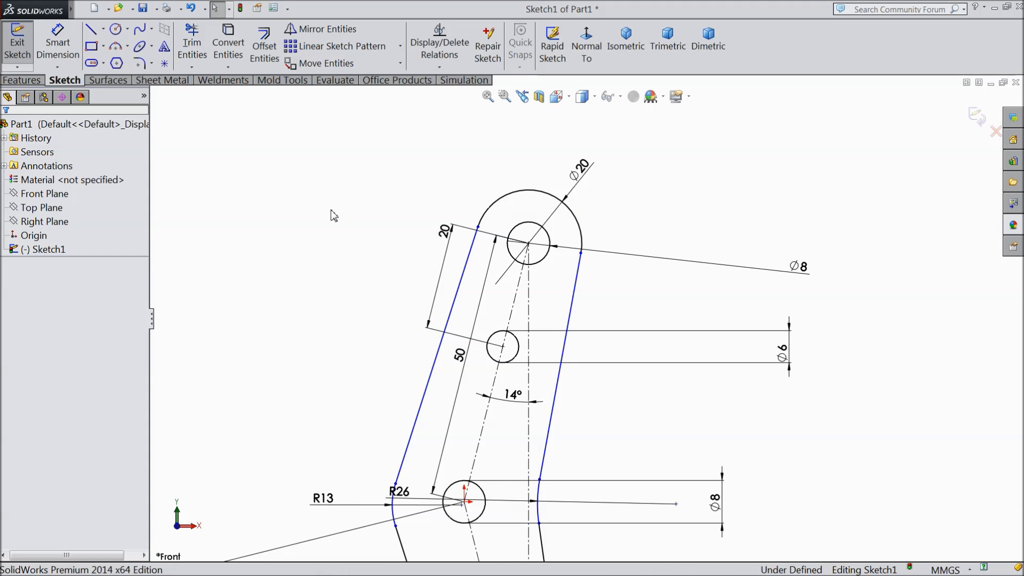
{"action": "scroll", "coordinate": [340, 226], "scroll_direction": "down", "scroll_amount": 1}
{"action": "scroll", "coordinate": [333, 223], "scroll_direction": "up", "scroll_amount": 3}
{"action": "scroll", "coordinate": [591, 406], "scroll_direction": "down", "scroll_amount": 2}
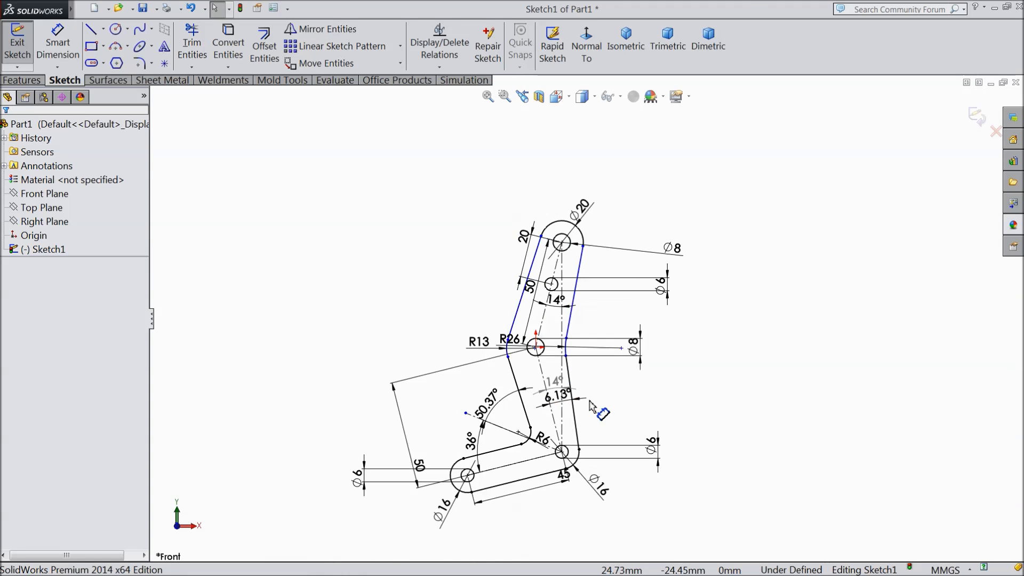
{"action": "scroll", "coordinate": [590, 404], "scroll_direction": "down", "scroll_amount": 2}
{"action": "scroll", "coordinate": [584, 395], "scroll_direction": "up", "scroll_amount": 2}
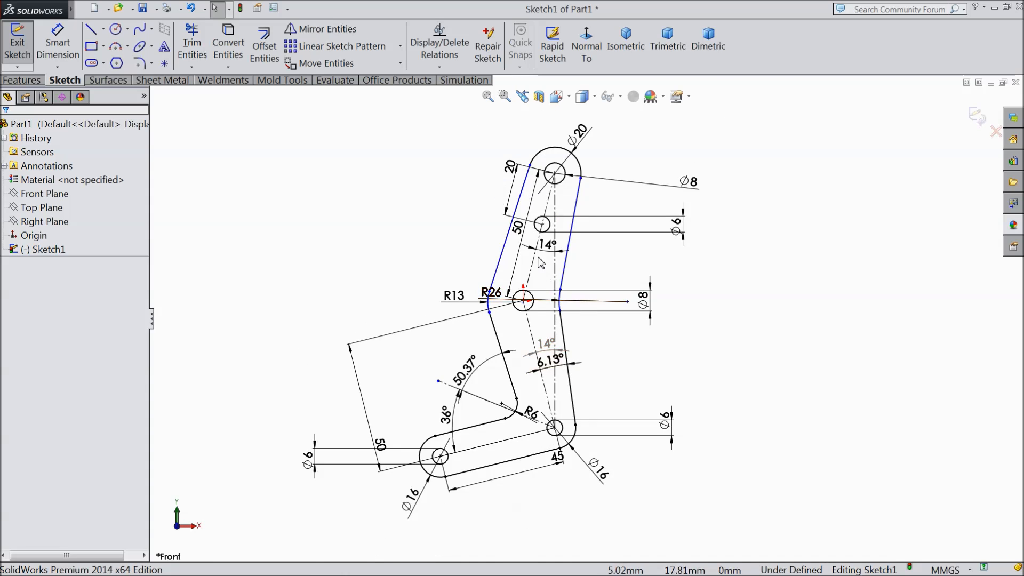
{"action": "scroll", "coordinate": [519, 231], "scroll_direction": "down", "scroll_amount": 2}
- Reposition the two 50 mm dimensions, the 45 mm dimension and the R6 dimension clear of the profile geometry
{"action": "left_click_drag", "start_coordinate": [519, 229], "coordinate": [399, 209]}
{"action": "scroll", "coordinate": [416, 286], "scroll_direction": "up", "scroll_amount": 2}
{"action": "scroll", "coordinate": [535, 464], "scroll_direction": "down", "scroll_amount": 3}
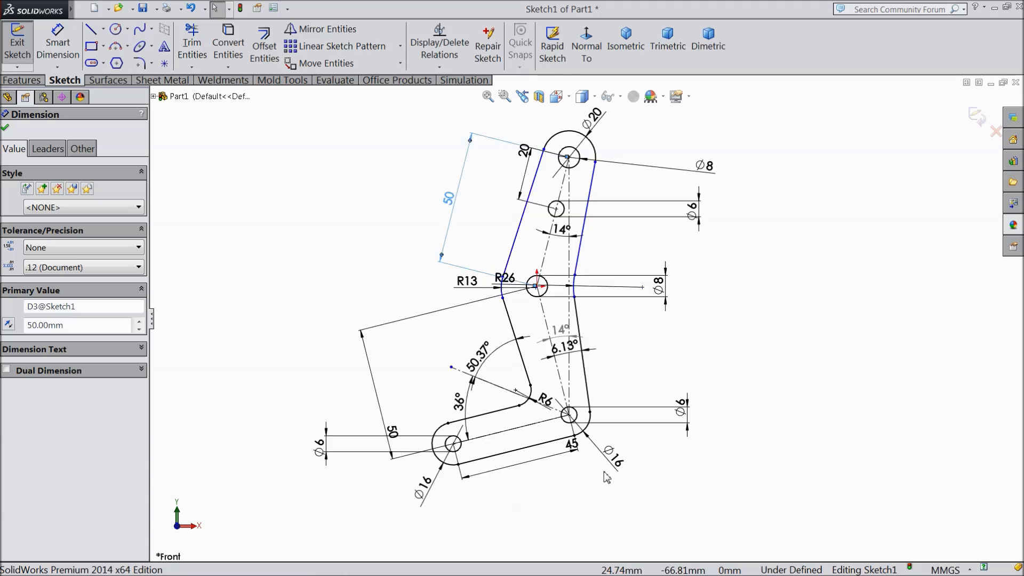
{"action": "left_click_drag", "start_coordinate": [564, 431], "coordinate": [520, 477]}
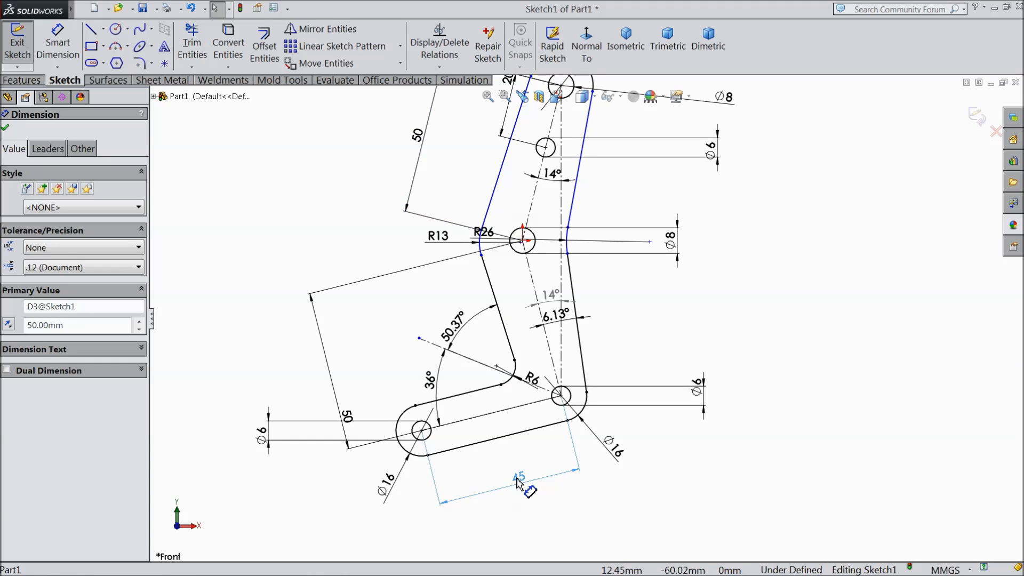
{"action": "left_click_drag", "start_coordinate": [353, 422], "coordinate": [323, 369]}
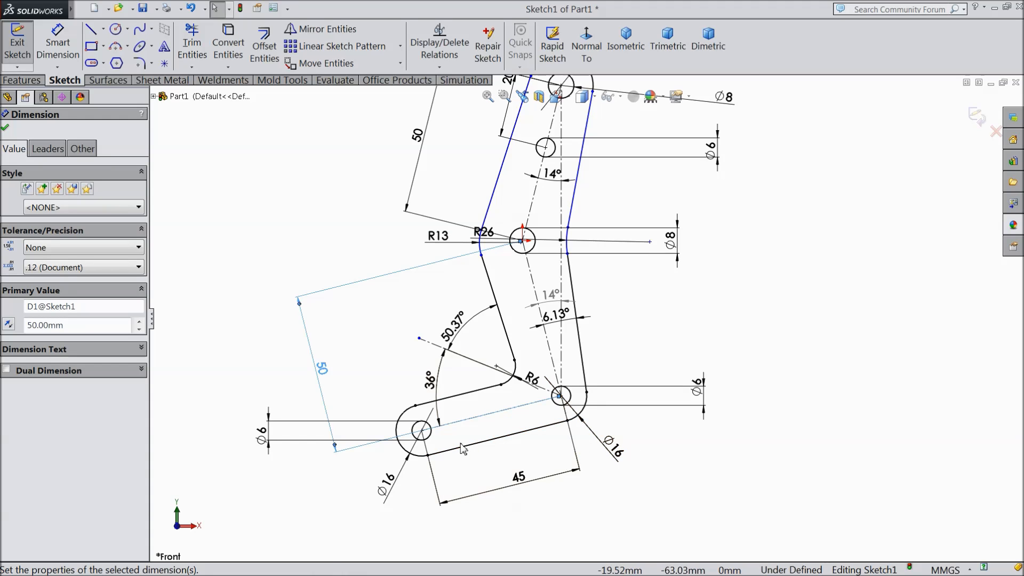
{"action": "scroll", "coordinate": [579, 405], "scroll_direction": "down", "scroll_amount": 3}
{"action": "mouse_move", "coordinate": [494, 359]}
{"action": "left_mouse_down"}
{"action": "mouse_move", "coordinate": [418, 326]}
{"action": "mouse_move", "coordinate": [407, 308]}
{"action": "left_mouse_up"}
{"action": "scroll", "coordinate": [587, 303], "scroll_direction": "up", "scroll_amount": 5}
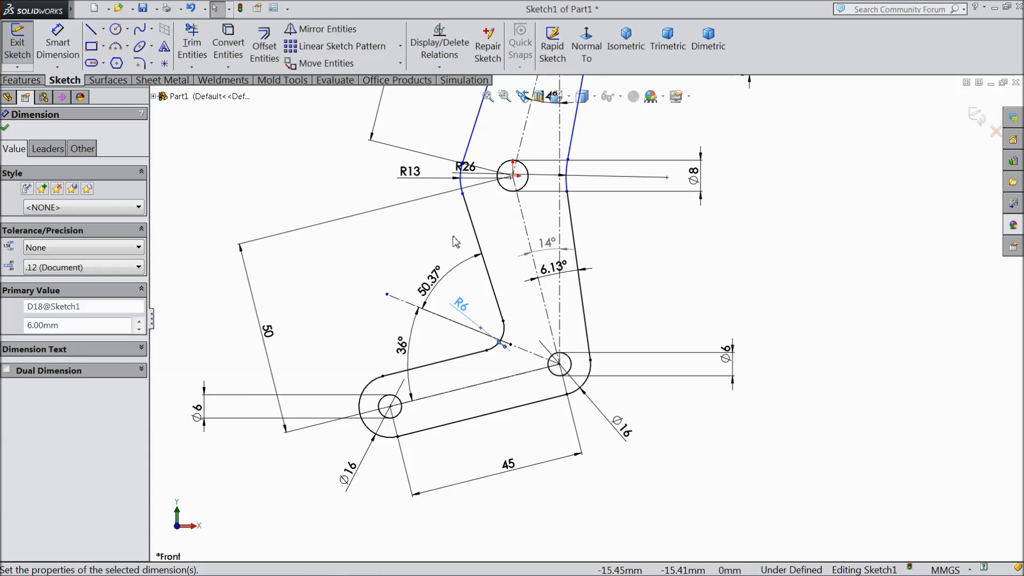
- Dimension the angle between the upper arm's right side line and its inclined centerline
{"action": "scroll", "coordinate": [596, 142], "scroll_direction": "down", "scroll_amount": 5}
{"action": "scroll", "coordinate": [595, 218], "scroll_direction": "down", "scroll_amount": 4}
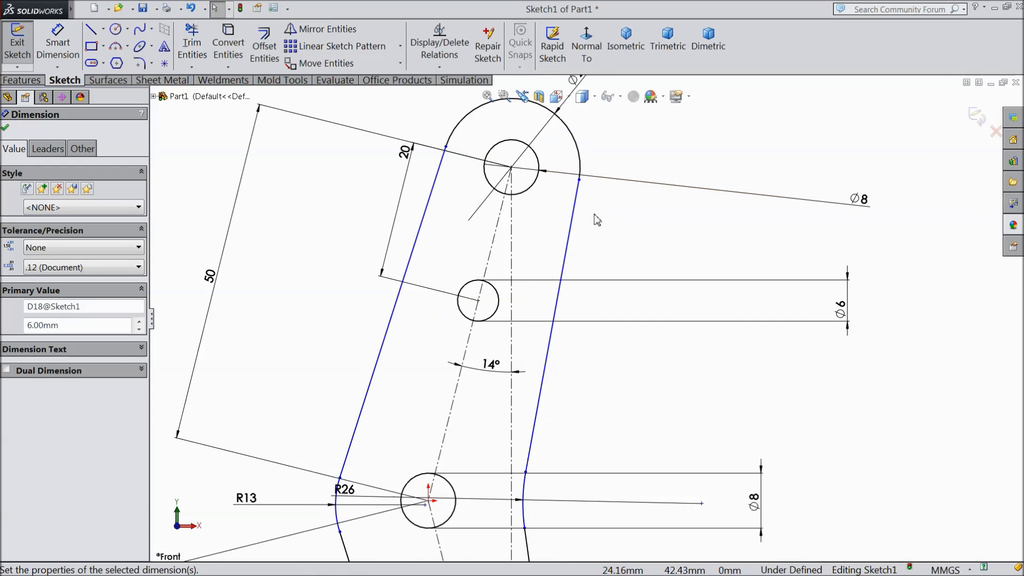
{"action": "scroll", "coordinate": [618, 288], "scroll_direction": "up", "scroll_amount": 4}
{"action": "scroll", "coordinate": [621, 383], "scroll_direction": "up", "scroll_amount": 3}
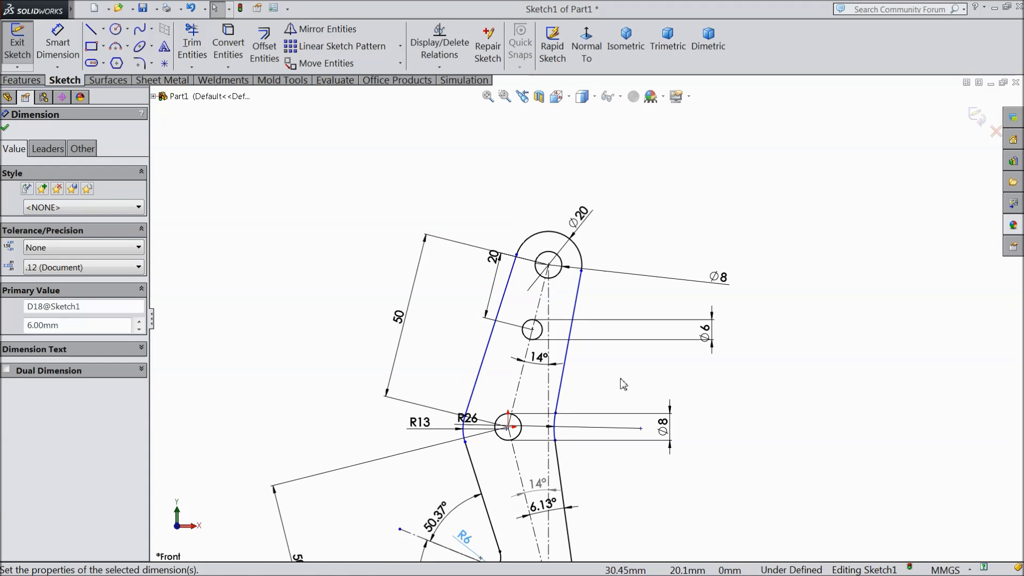
{"action": "scroll", "coordinate": [587, 361], "scroll_direction": "down", "scroll_amount": 3}
{"action": "left_click", "coordinate": [58, 42]}
{"action": "left_click", "coordinate": [555, 282]}
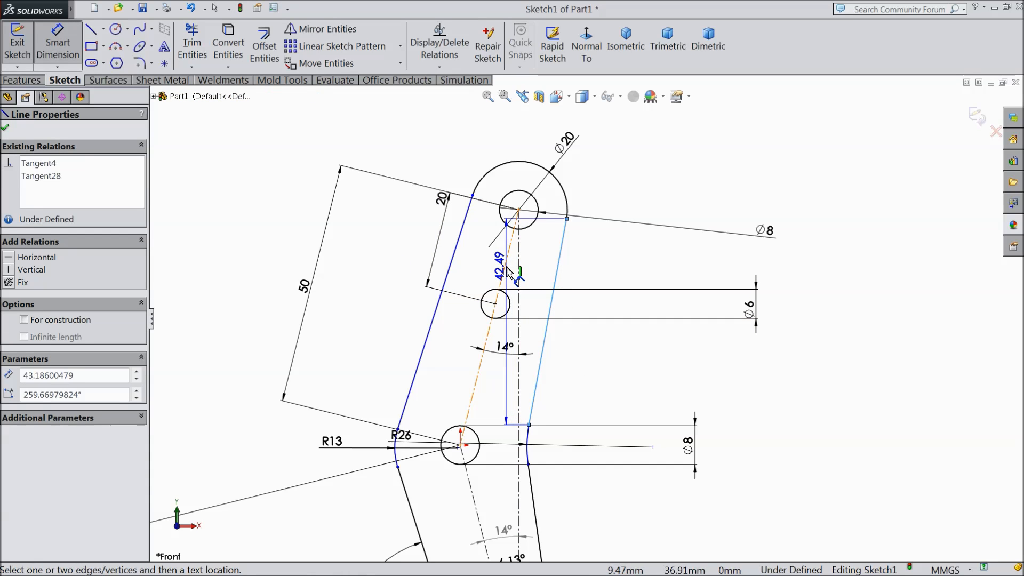
{"action": "left_click", "coordinate": [517, 272]}
{"action": "left_click", "coordinate": [556, 271]}
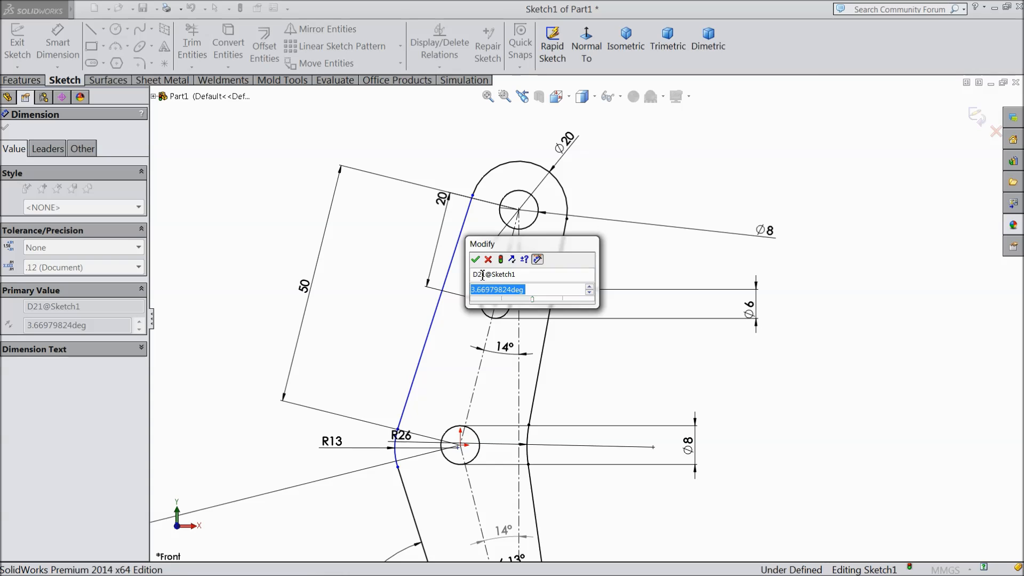
{"action": "left_click", "coordinate": [475, 260]}
- Dimension the angle between the upper arm's left side line and its inclined centerline, and finish dimensioning
{"action": "scroll", "coordinate": [494, 385], "scroll_direction": "down", "scroll_amount": 5}
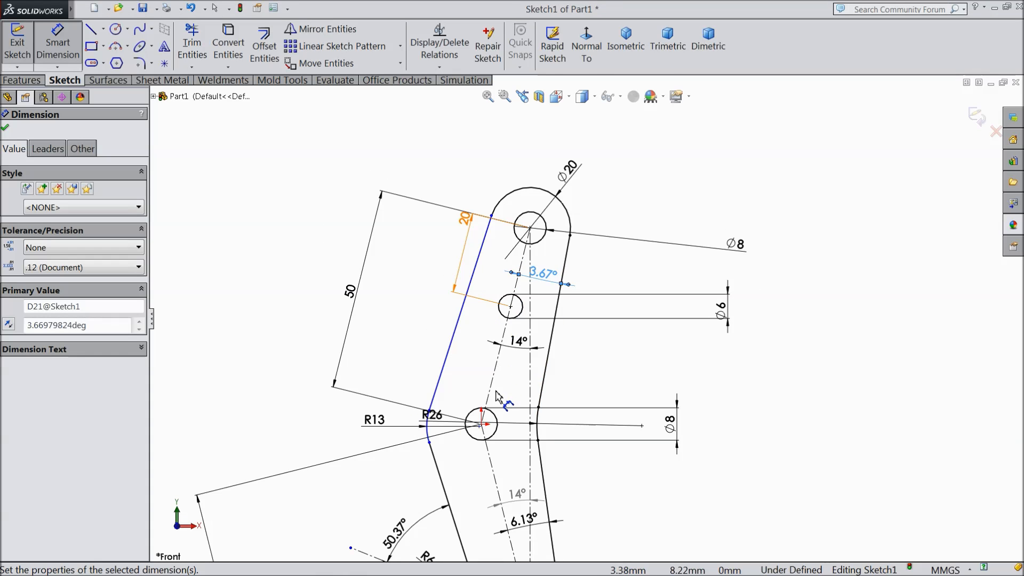
{"action": "left_click", "coordinate": [519, 344]}
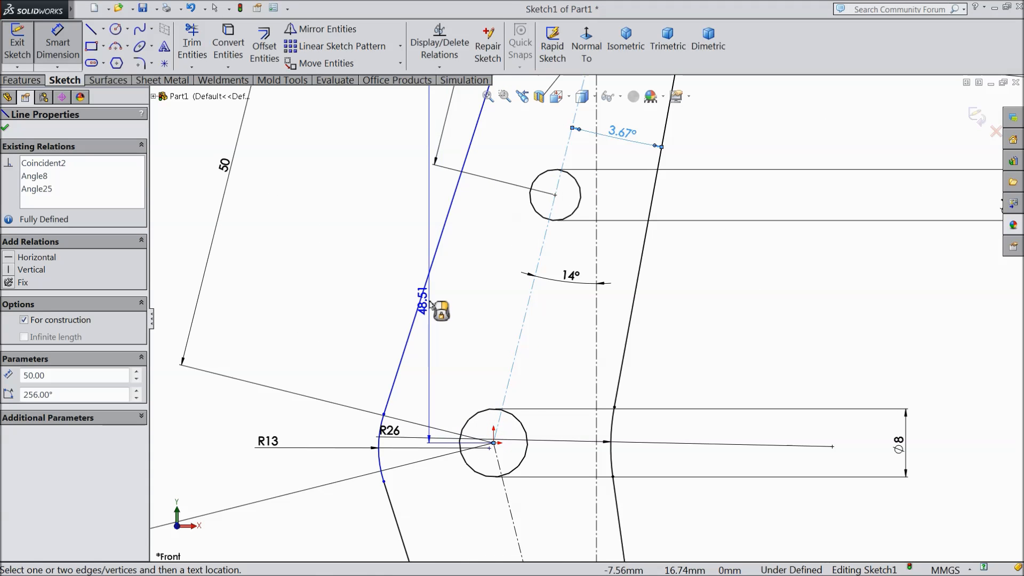
{"action": "left_click", "coordinate": [422, 302]}
{"action": "left_click", "coordinate": [482, 314]}
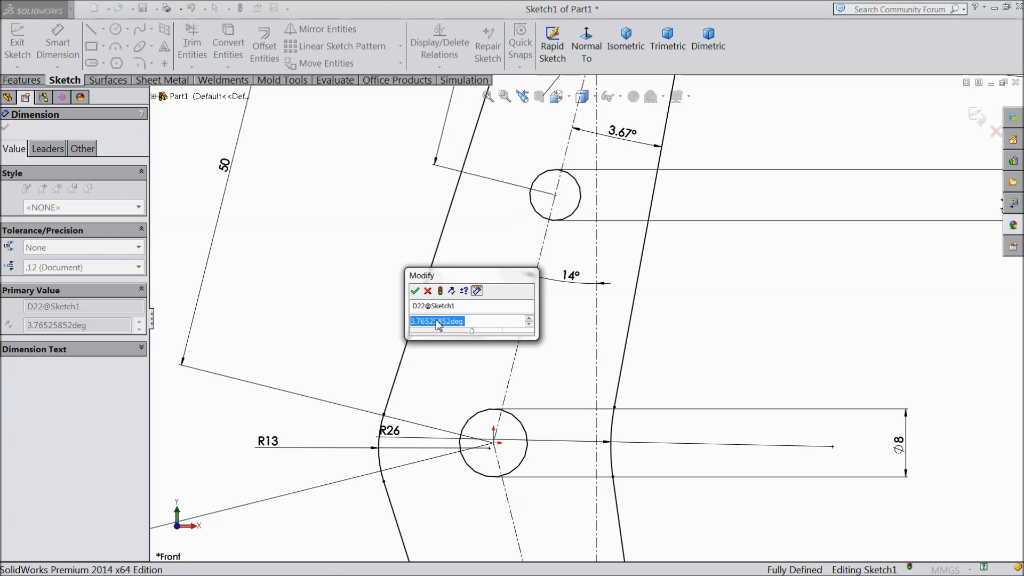
{"action": "left_click", "coordinate": [415, 292]}
{"action": "scroll", "coordinate": [513, 341], "scroll_direction": "up", "scroll_amount": 5}
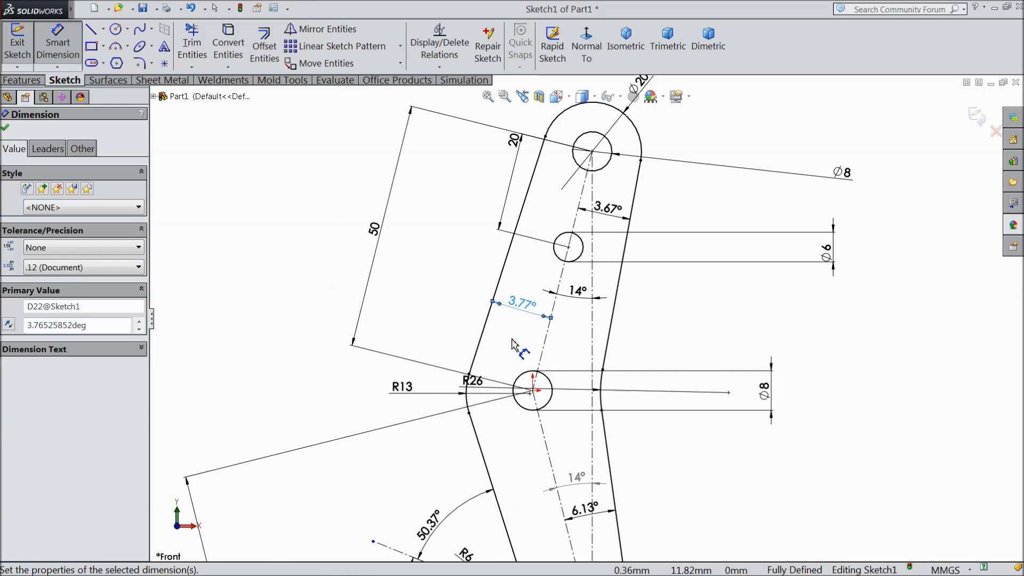
{"action": "left_click", "coordinate": [6, 129]}
- Extrude the profile as a boss with the Mid Plane end condition and a depth of 2.5 mm
{"action": "left_click", "coordinate": [21, 80]}
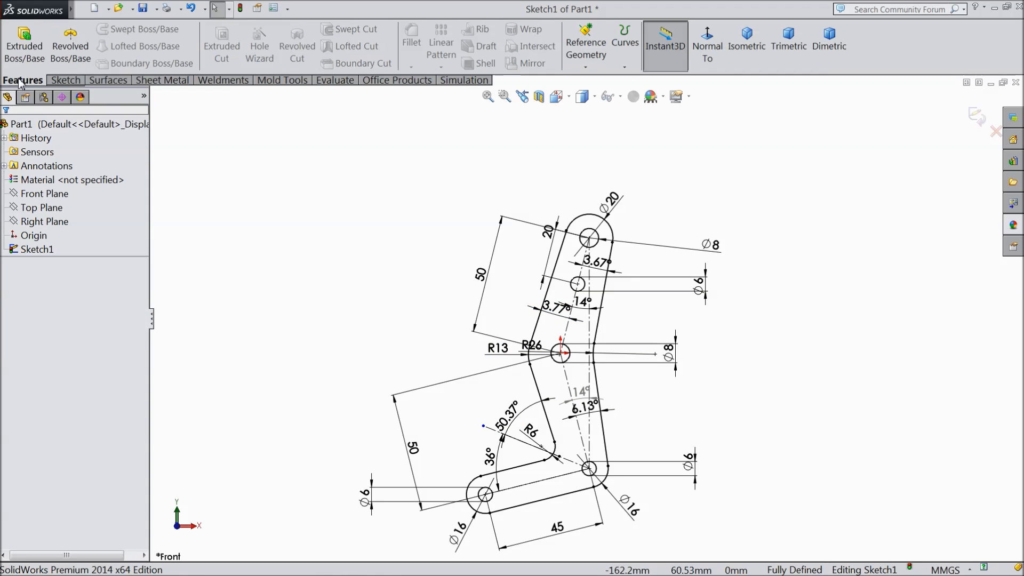
{"action": "left_click", "coordinate": [26, 47]}
{"action": "left_click", "coordinate": [61, 203]}
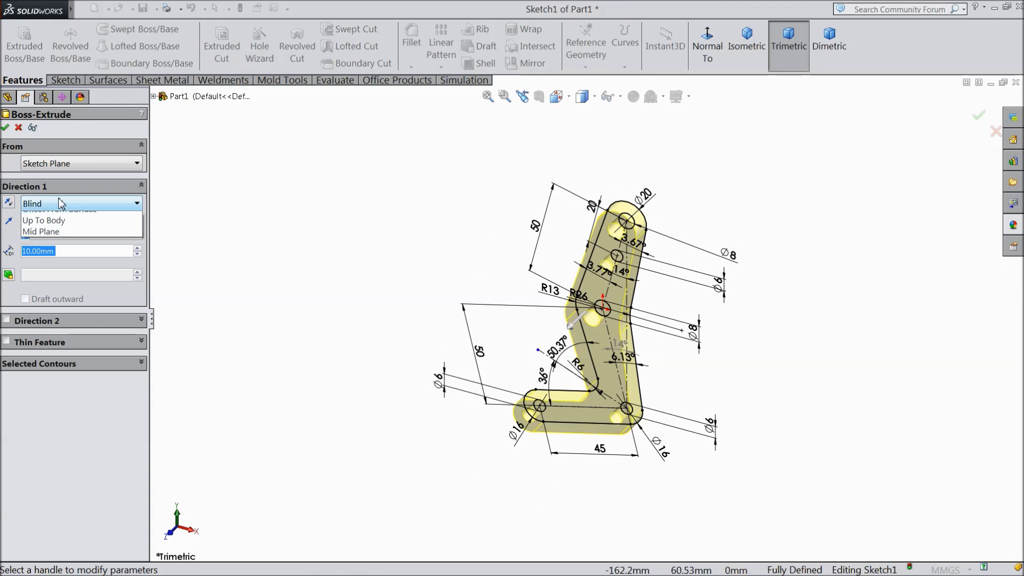
{"action": "left_click", "coordinate": [54, 273]}
{"action": "type", "text": "2.5"}
{"action": "key", "text": "Return"}
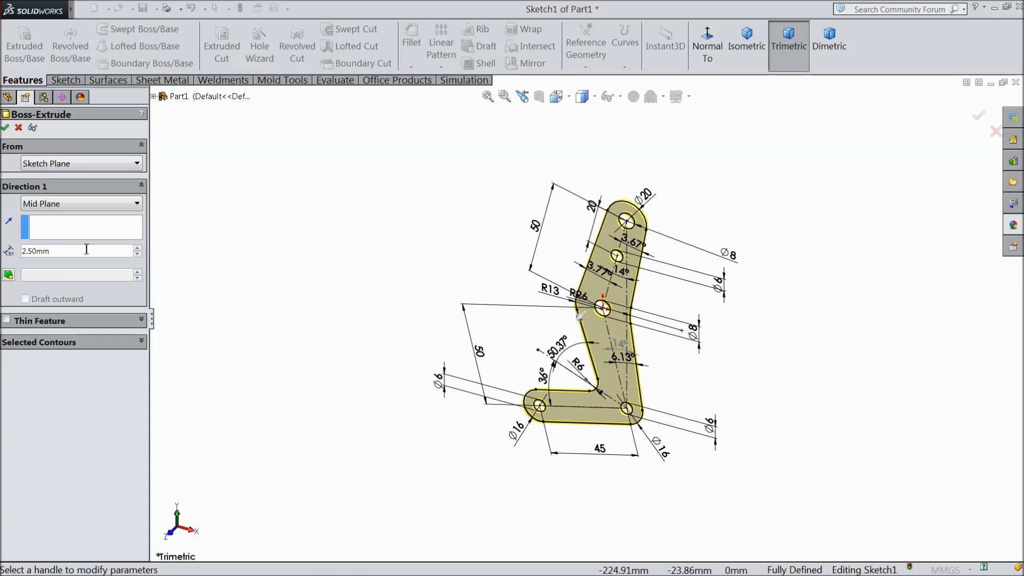
{"action": "left_click", "coordinate": [5, 128]}
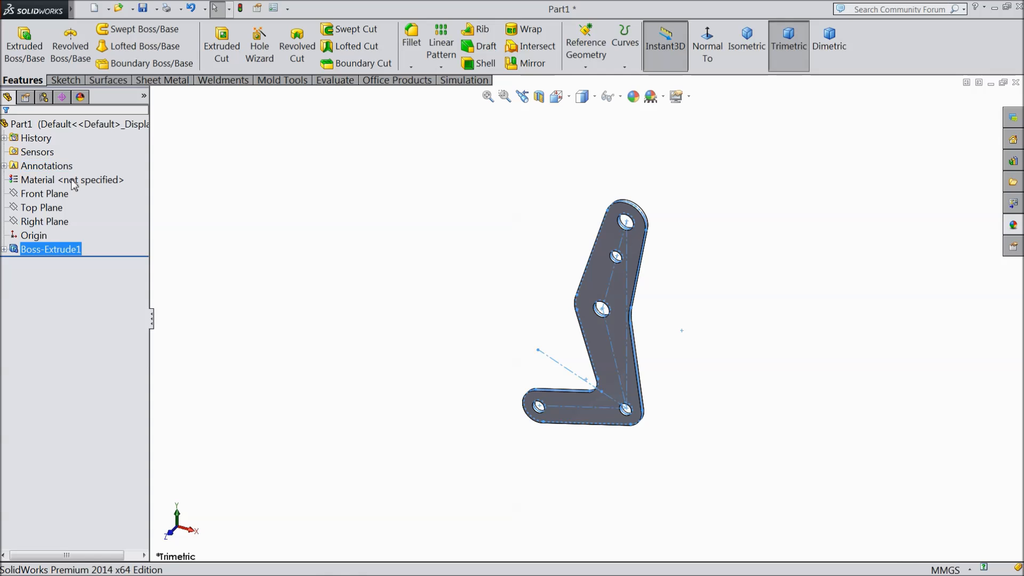
- Apply the carbon steel metal appearance to the whole part and orbit to inspect the plate
{"action": "left_click", "coordinate": [74, 124]}
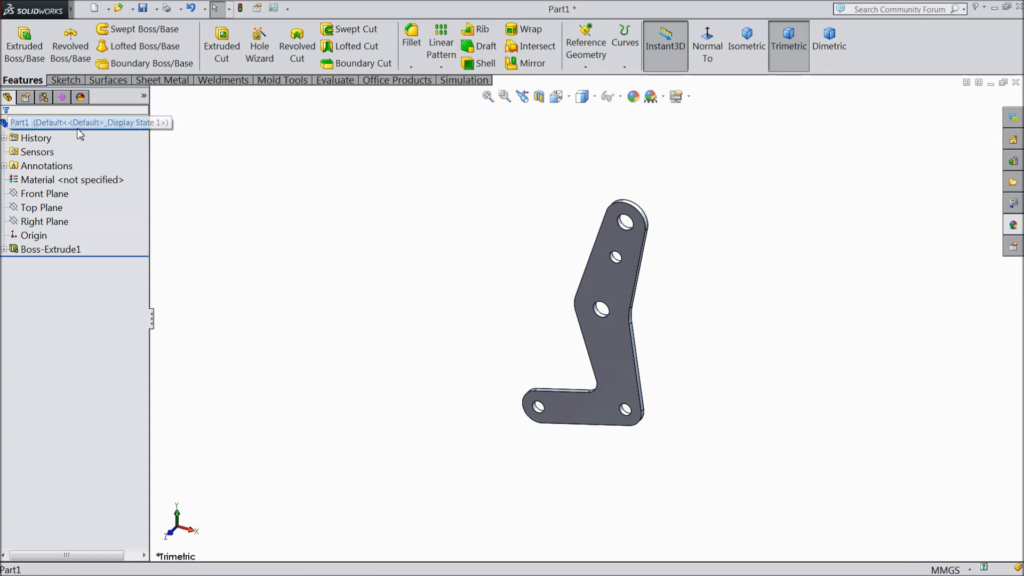
{"action": "left_click", "coordinate": [1011, 225]}
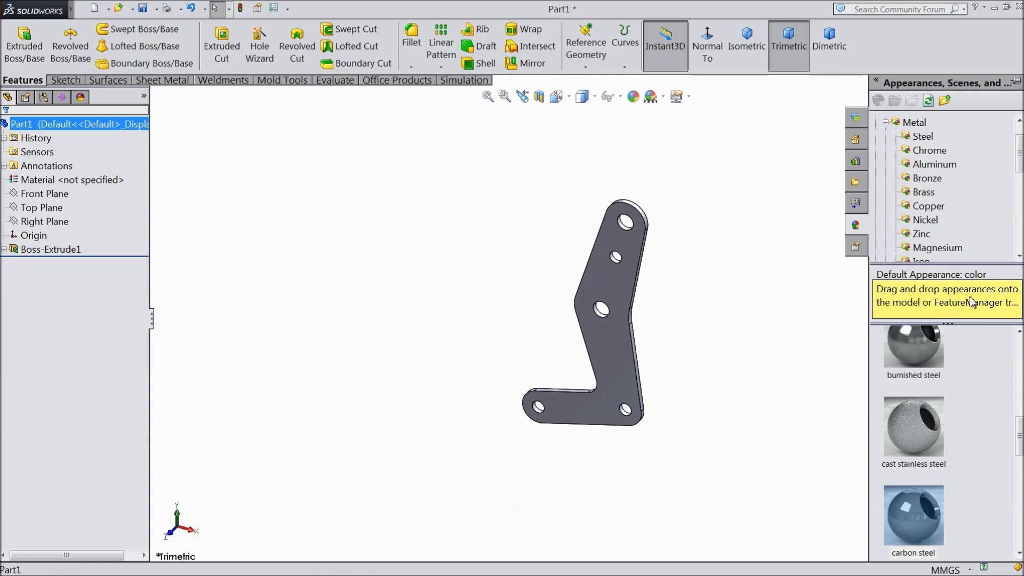
{"action": "double_click", "coordinate": [917, 521]}
{"action": "scroll", "coordinate": [609, 279], "scroll_direction": "down", "scroll_amount": 4}
{"action": "middle_click_drag", "start_coordinate": [761, 373], "coordinate": [738, 342]}
{"action": "left_click", "coordinate": [619, 243]}
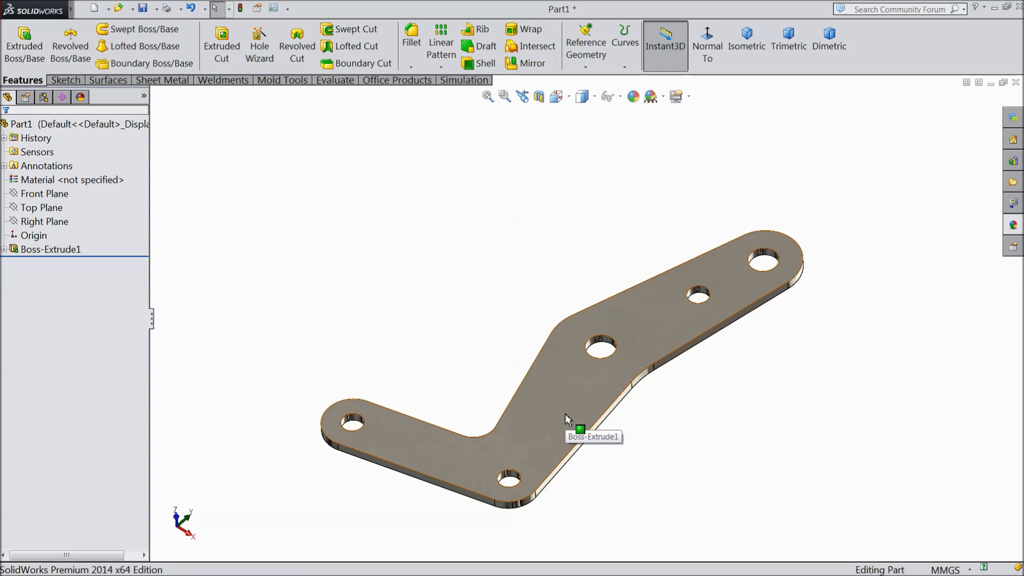
- Apply the Red appearance from the Solid category to the extruded boss feature
{"action": "left_click", "coordinate": [37, 250]}
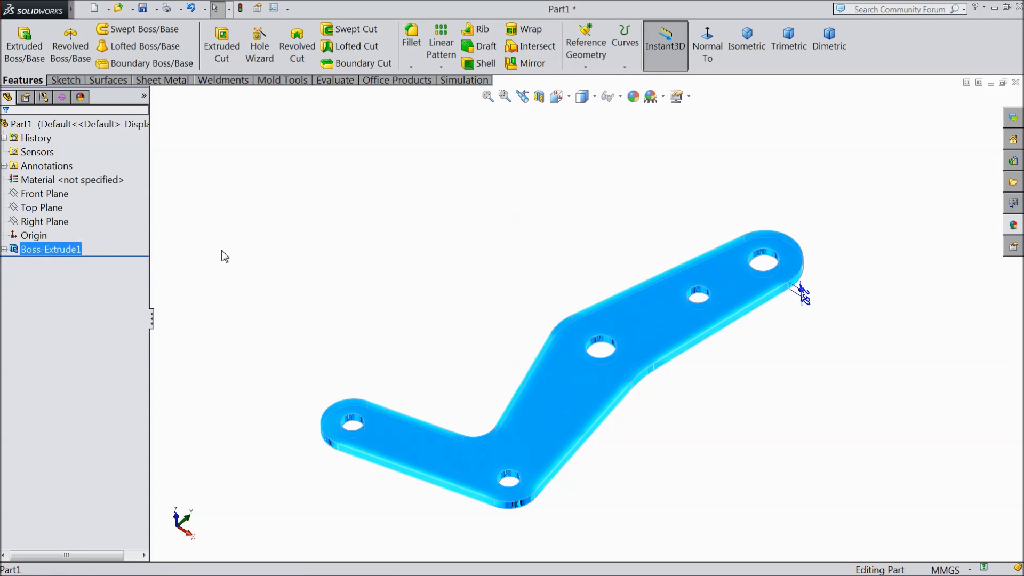
{"action": "left_click", "coordinate": [1014, 228]}
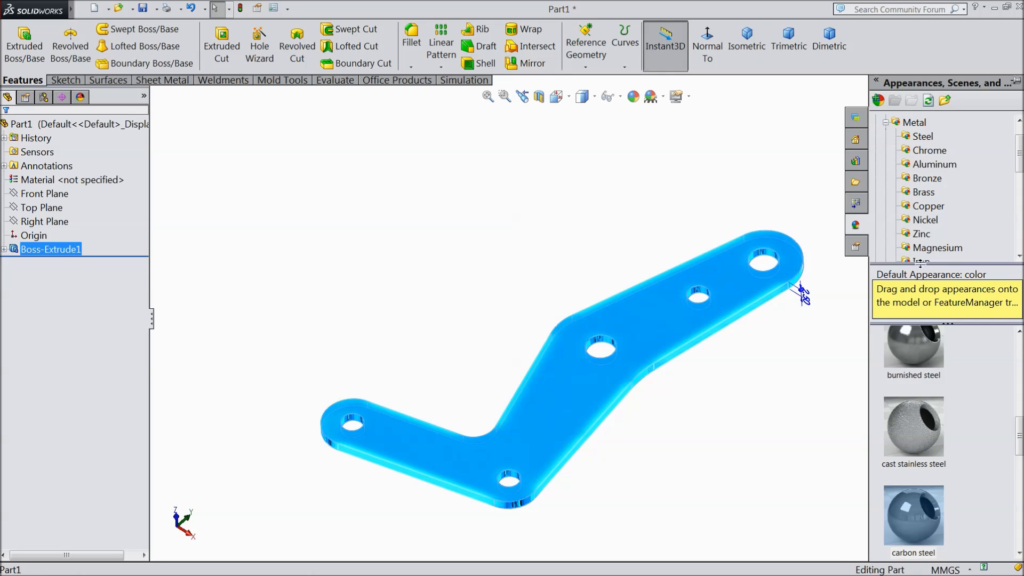
{"action": "scroll", "coordinate": [922, 243], "scroll_direction": "down", "scroll_amount": 3}
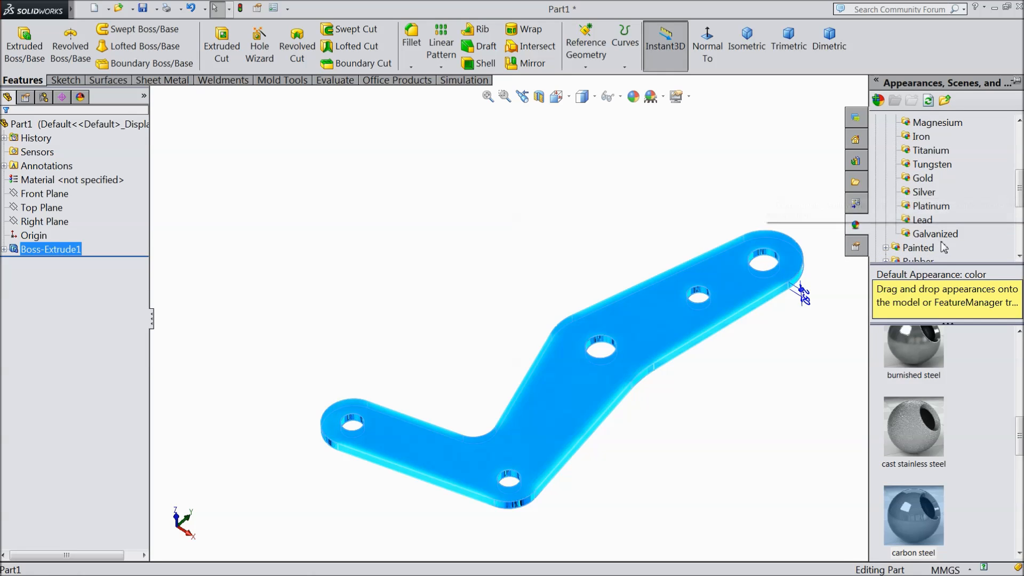
{"action": "scroll", "coordinate": [918, 218], "scroll_direction": "down", "scroll_amount": 2}
{"action": "left_click", "coordinate": [914, 207]}
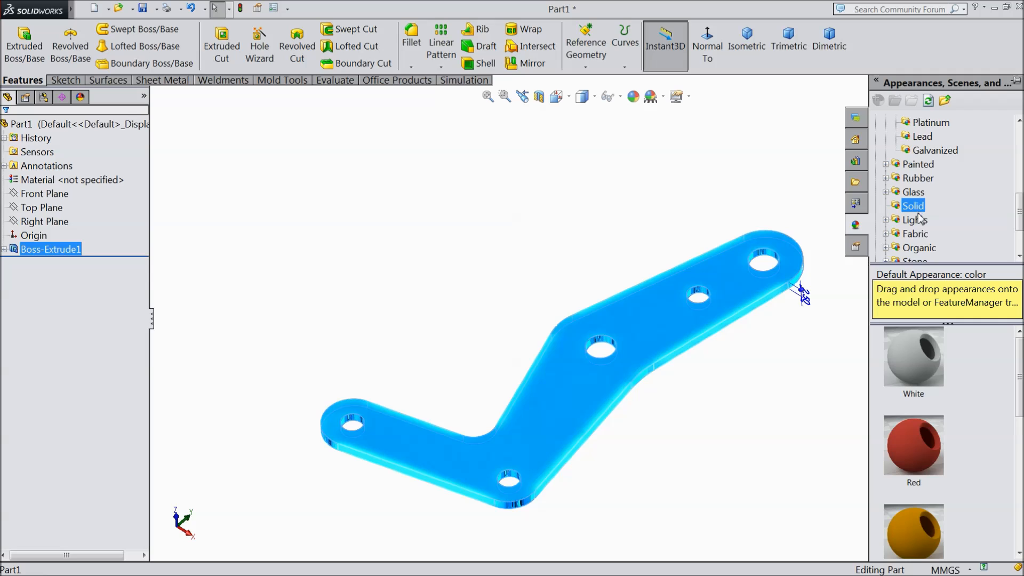
{"action": "double_click", "coordinate": [917, 458]}
{"action": "middle_click_drag", "start_coordinate": [677, 447], "coordinate": [658, 424]}
{"action": "scroll", "coordinate": [645, 412], "scroll_direction": "down", "scroll_amount": 2}
{"action": "left_click", "coordinate": [641, 410]}
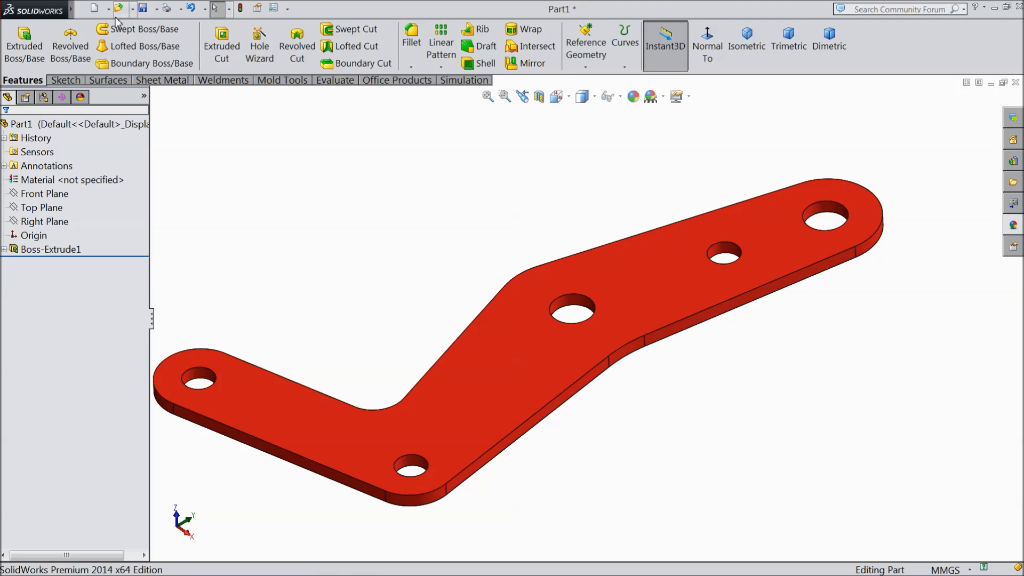
- Save the part in a new Desktop folder named Manual Clamp, with a file name beginning 1.Clamp
{"action": "key", "text": "ctrl+s"}
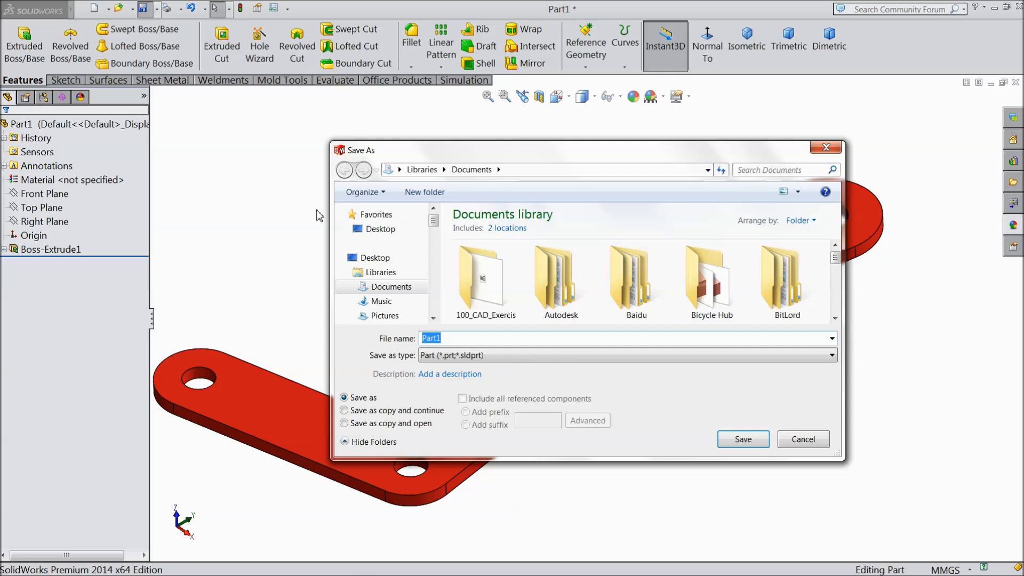
{"action": "left_click", "coordinate": [380, 229]}
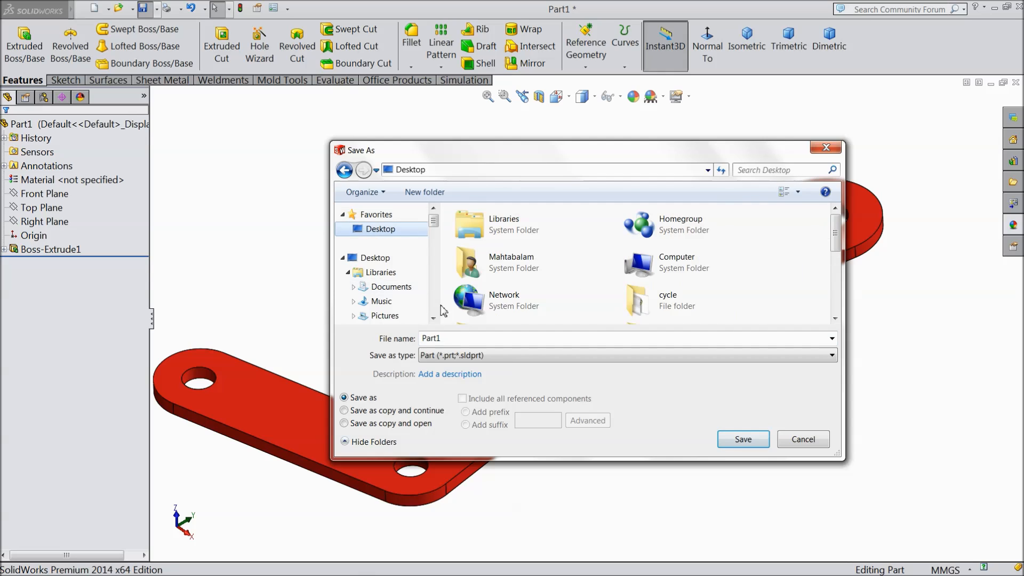
{"action": "left_click", "coordinate": [422, 195]}
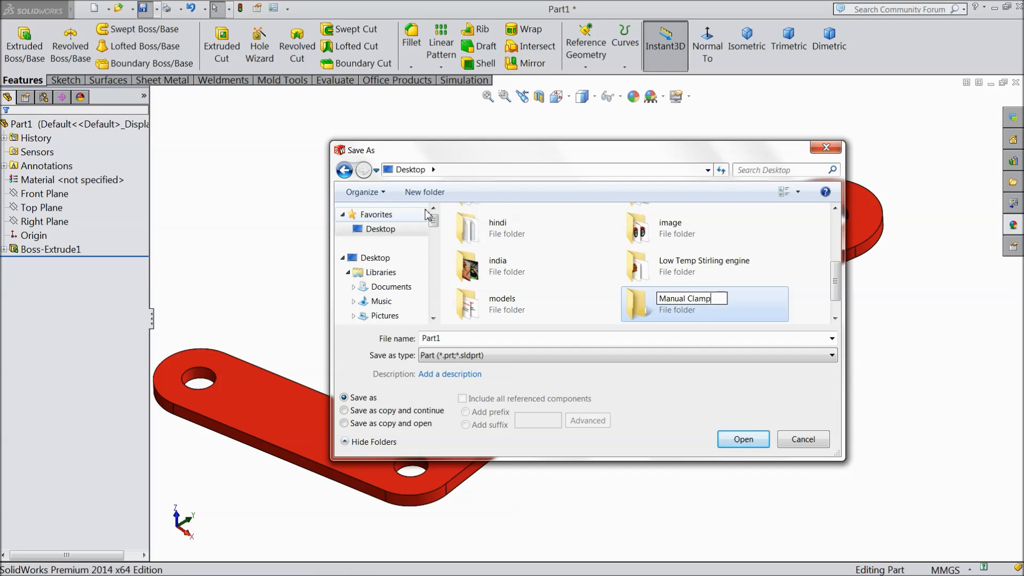
{"action": "double_click", "coordinate": [644, 319]}
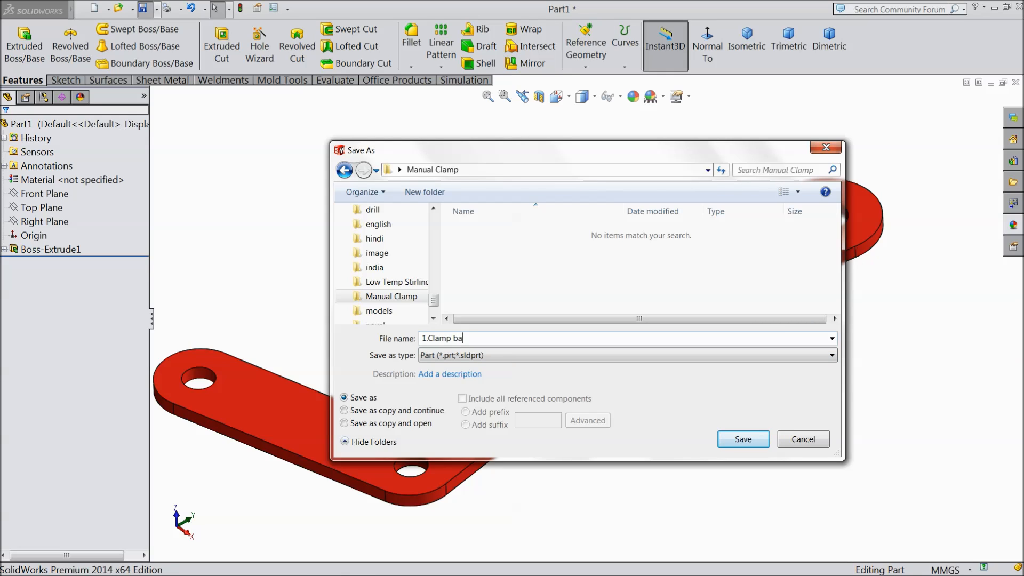
{"action": "left_click", "coordinate": [742, 440]}
{"action": "mouse_move", "coordinate": [675, 432]}
{"action": "middle_mouse_down"}
{"action": "mouse_move", "coordinate": [681, 407]}
{"action": "mouse_move", "coordinate": [667, 404]}
{"action": "mouse_move", "coordinate": [666, 450]}
{"action": "mouse_move", "coordinate": [661, 425]}
{"action": "middle_mouse_up"}
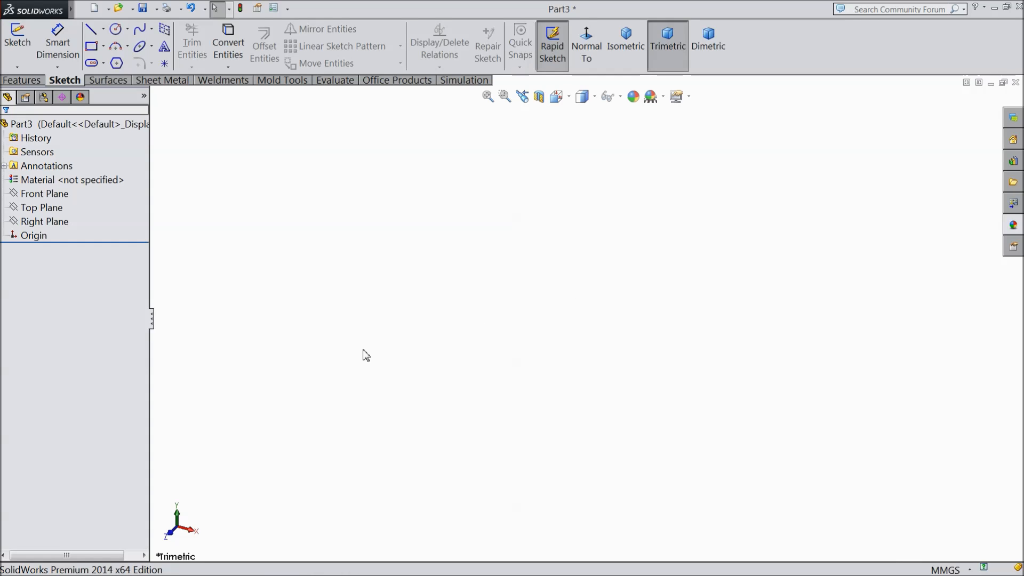
- Start a sketch on the Front Plane and draw a vertical centerline about 68 mm long down to the origin, continuing into a horizontal centerline
{"action": "left_click", "coordinate": [48, 194]}
{"action": "left_click", "coordinate": [56, 182]}
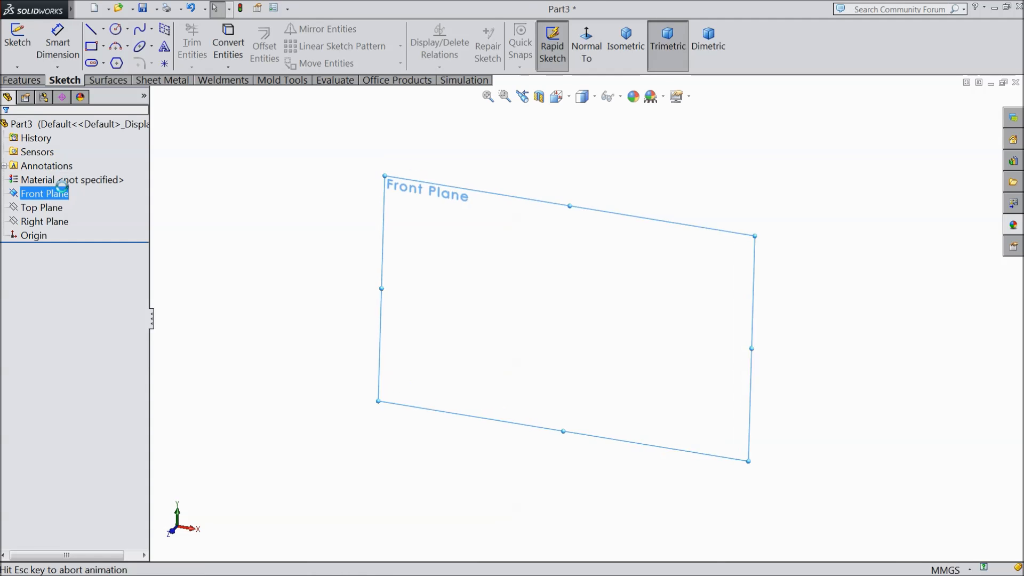
{"action": "left_click", "coordinate": [105, 35]}
{"action": "left_click", "coordinate": [116, 59]}
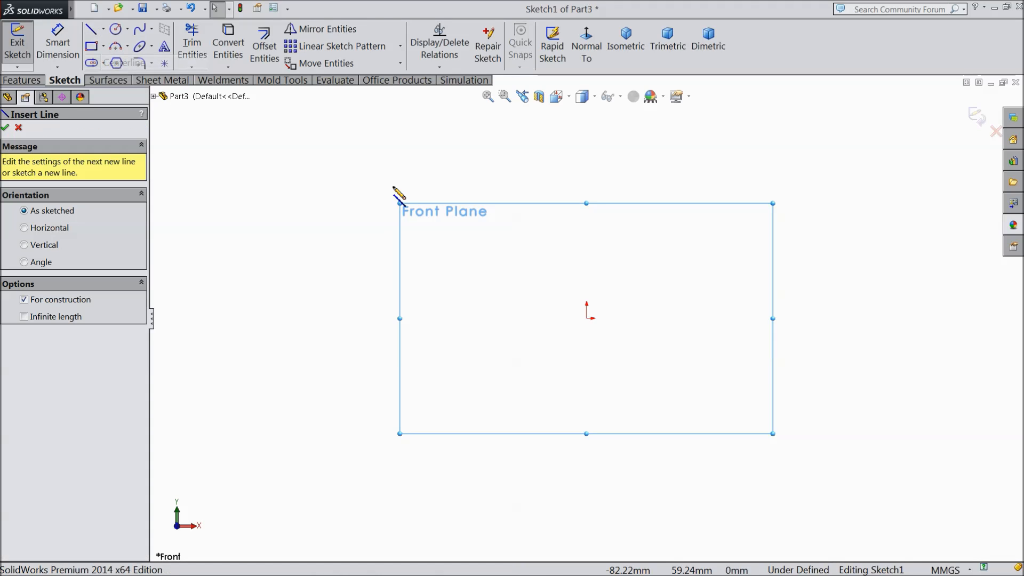
{"action": "left_click", "coordinate": [587, 177]}
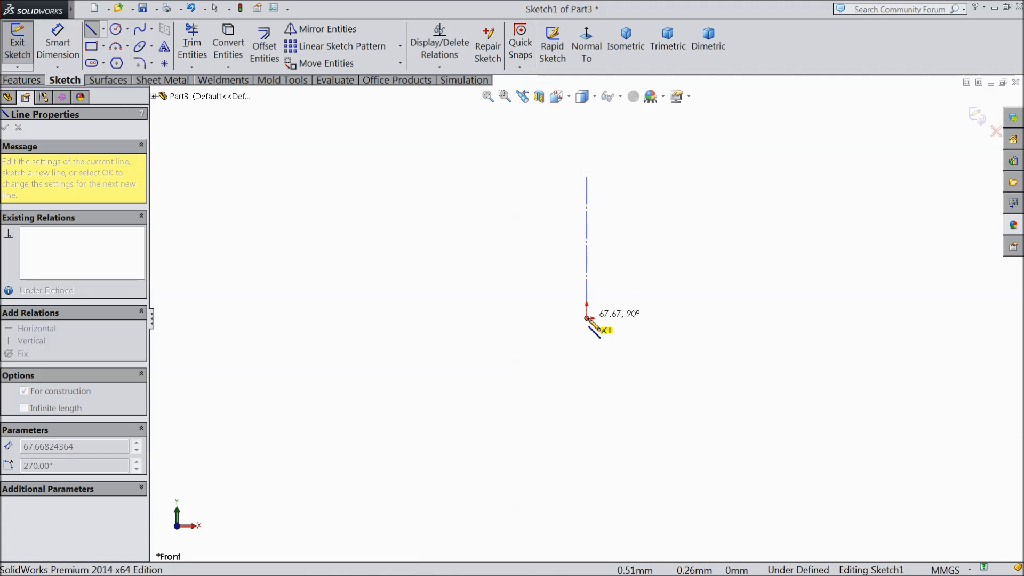
{"action": "left_click", "coordinate": [586, 319]}
{"action": "left_click", "coordinate": [770, 318]}
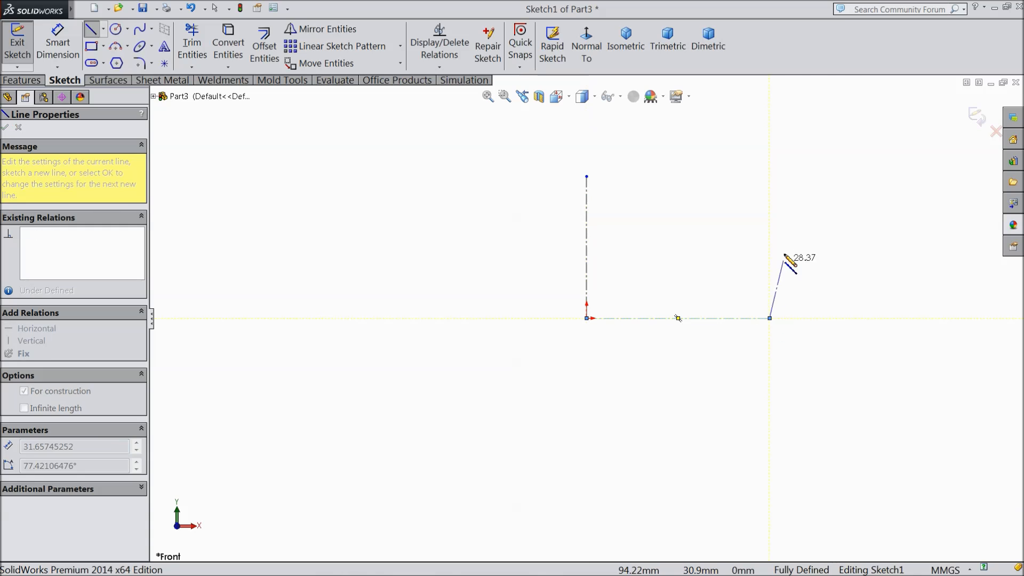
{"action": "right_click", "coordinate": [785, 257]}
{"action": "left_click", "coordinate": [834, 105]}
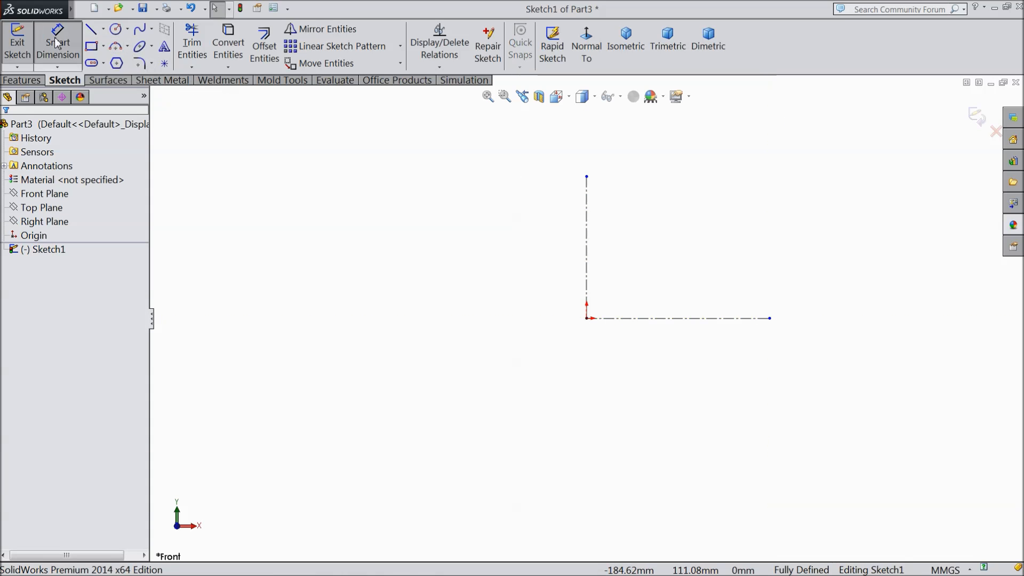
- Dimension the vertical and horizontal centerlines to 45 mm each
{"action": "left_click", "coordinate": [57, 43]}
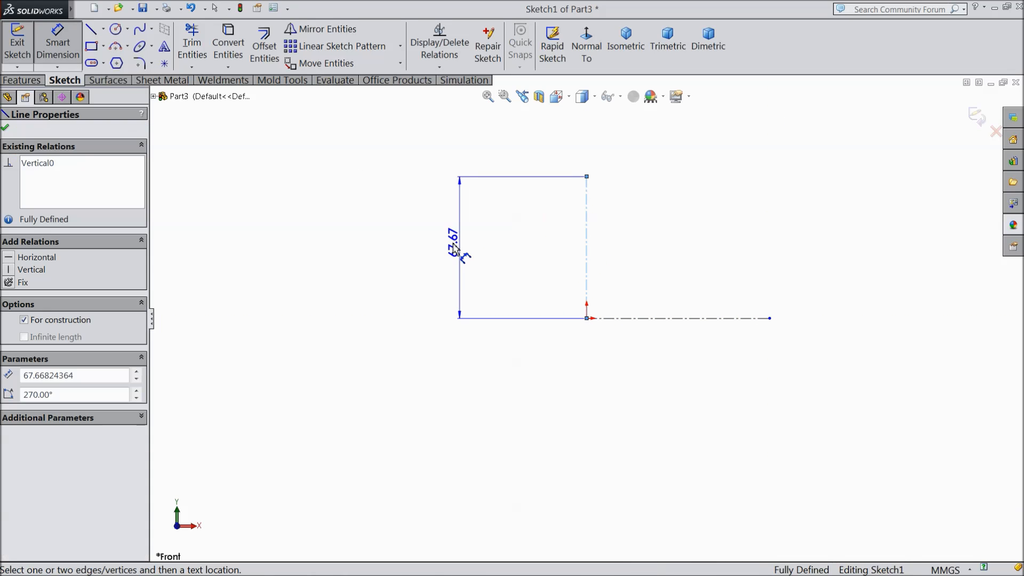
{"action": "left_click", "coordinate": [456, 255]}
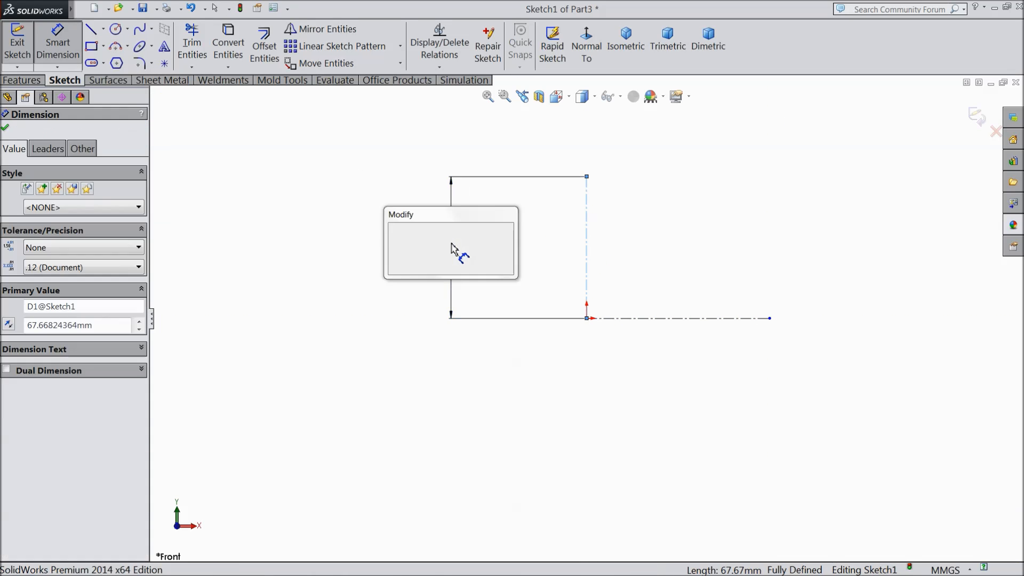
{"action": "type", "text": "45"}
{"action": "left_click", "coordinate": [394, 230]}
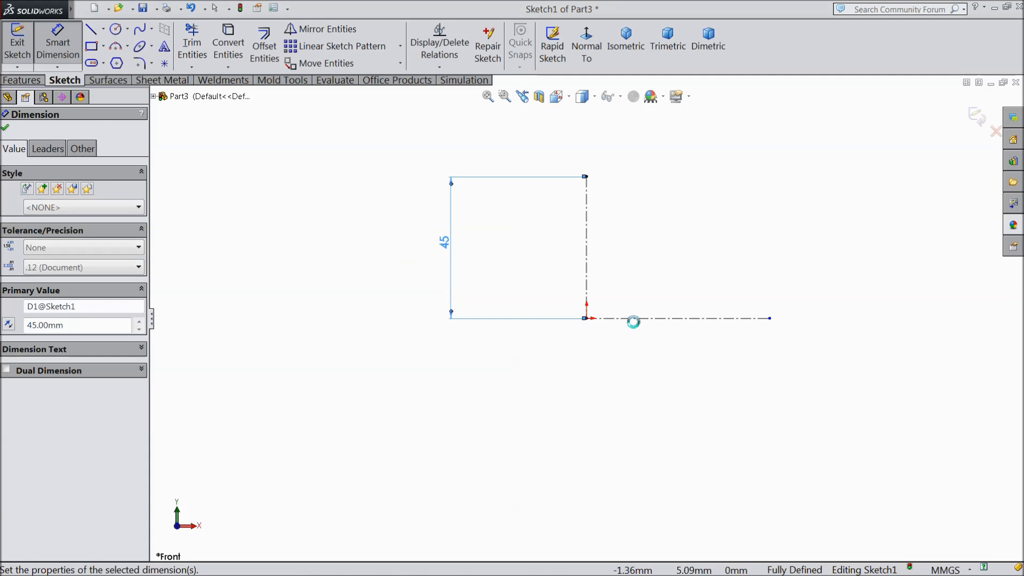
{"action": "left_click", "coordinate": [653, 320]}
{"action": "left_click", "coordinate": [659, 364]}
{"action": "type", "text": "45"}
{"action": "left_click", "coordinate": [602, 347]}
{"action": "scroll", "coordinate": [727, 245], "scroll_direction": "down", "scroll_amount": 3}
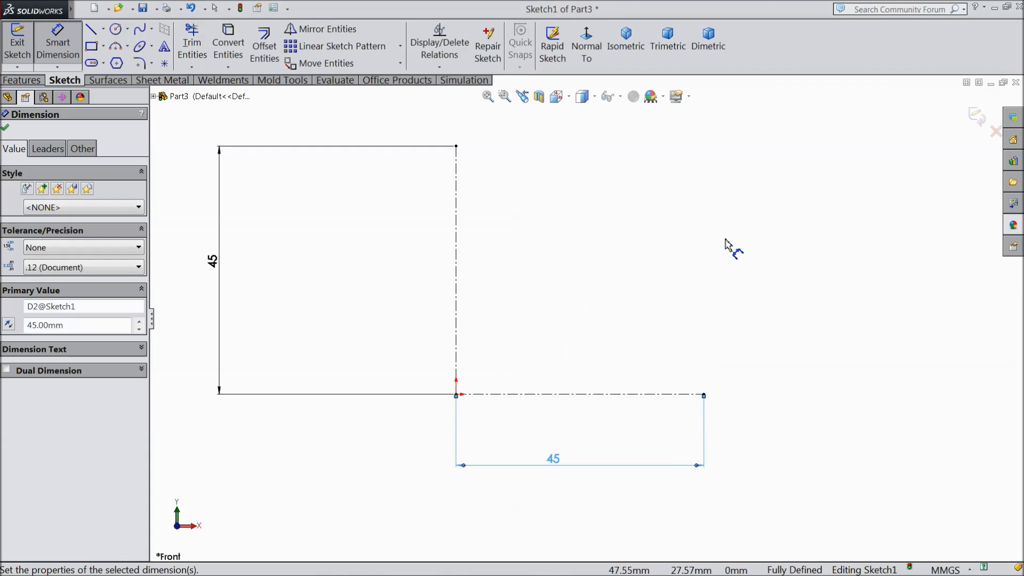
- Sketch two concentric circles at the vertical centerline's upper end, two at the horizontal centerline's free end and two at the origin, inner diameters about 7 to 8 mm
{"action": "left_click", "coordinate": [116, 29]}
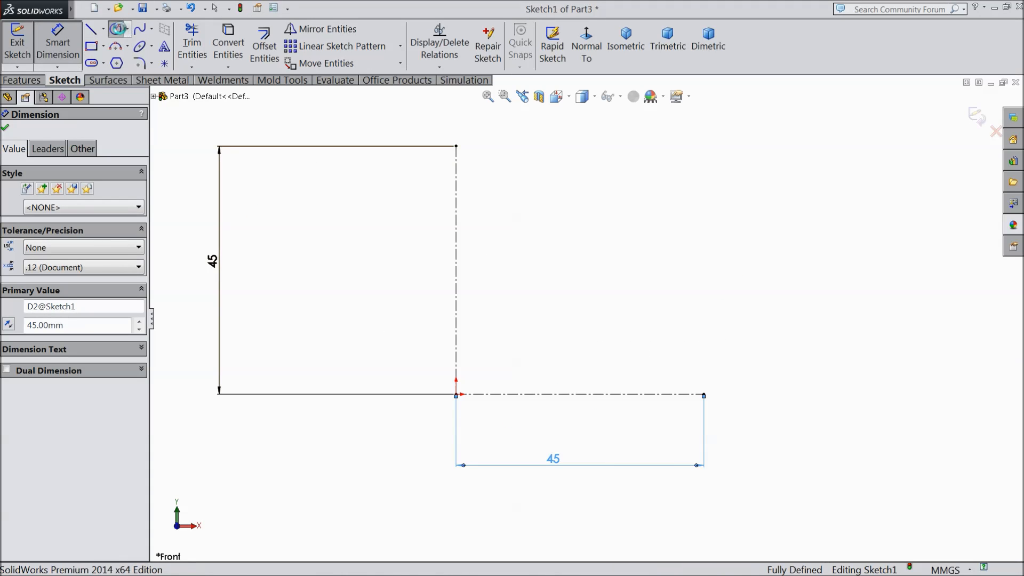
{"action": "left_click", "coordinate": [456, 145]}
{"action": "left_click", "coordinate": [470, 159]}
{"action": "left_click", "coordinate": [456, 146]}
{"action": "left_click", "coordinate": [469, 189]}
{"action": "left_click", "coordinate": [704, 395]}
{"action": "left_click", "coordinate": [721, 408]}
{"action": "left_click", "coordinate": [704, 395]}
{"action": "left_click", "coordinate": [738, 422]}
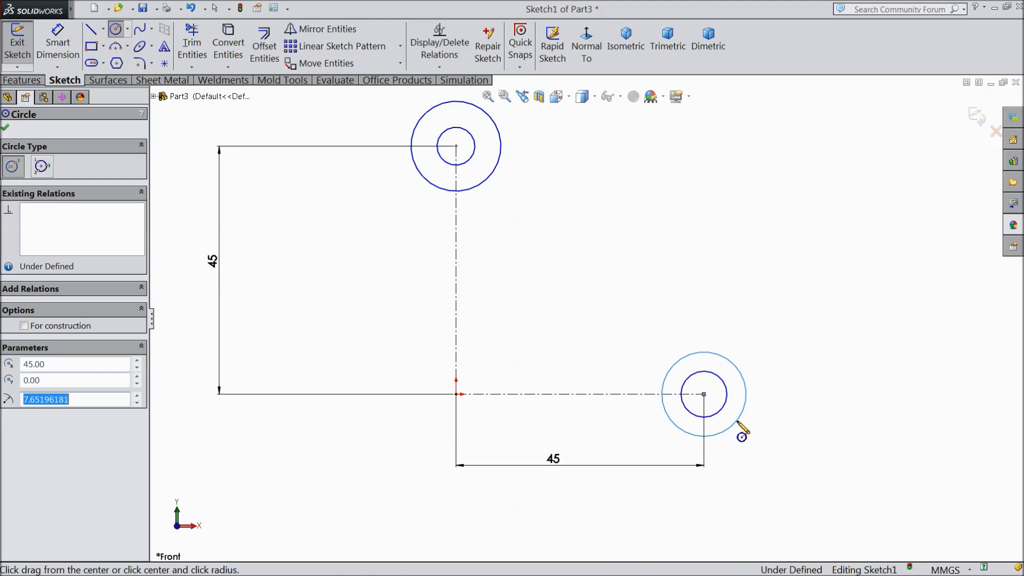
{"action": "left_click", "coordinate": [462, 412]}
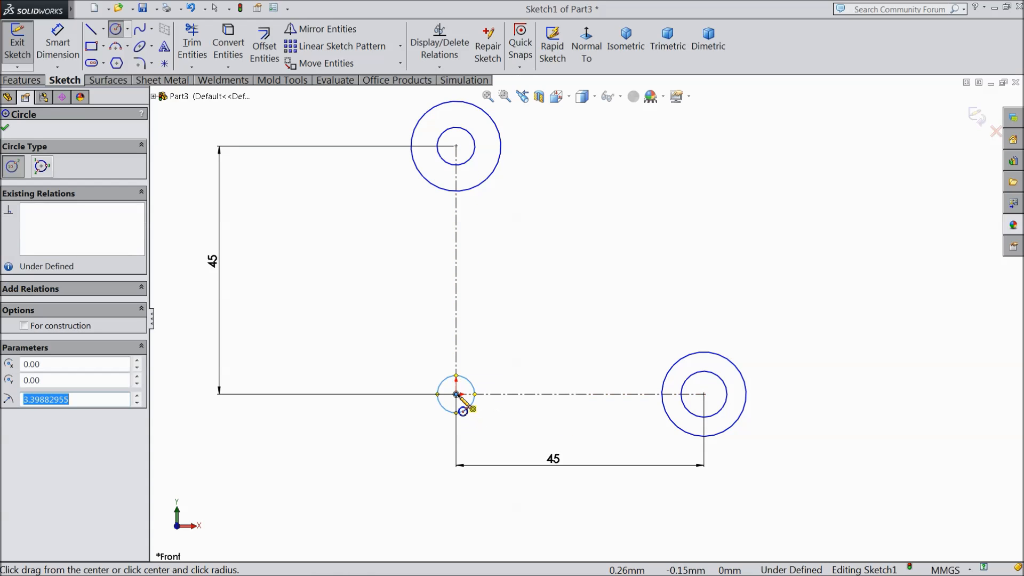
{"action": "left_click", "coordinate": [413, 350]}
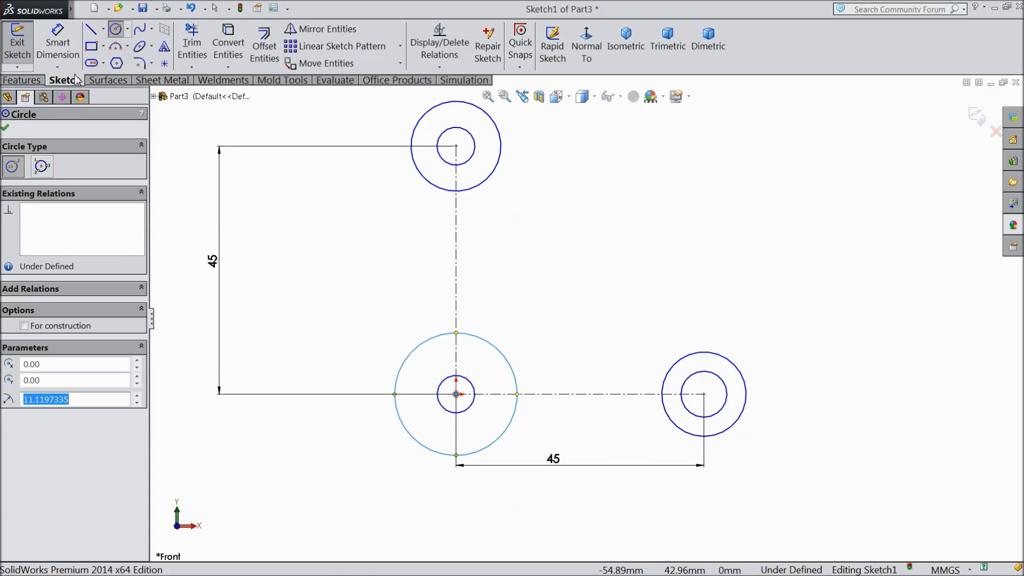
- Dimension the circles at the vertical centerline's upper end to an inner diameter of 8 mm and an outer diameter of 24 mm
{"action": "left_click", "coordinate": [58, 43]}
{"action": "left_click", "coordinate": [474, 140]}
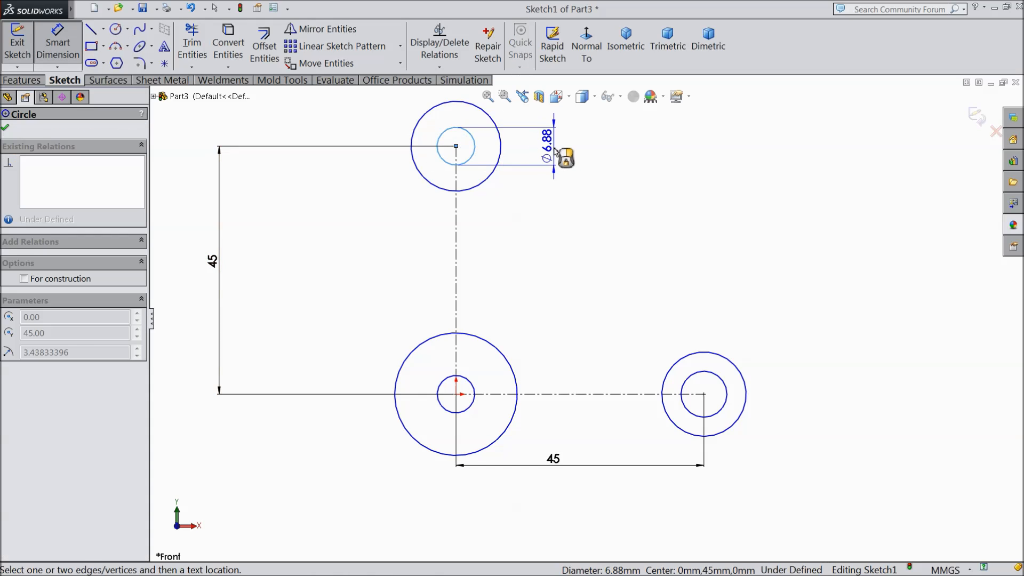
{"action": "left_click", "coordinate": [555, 151]}
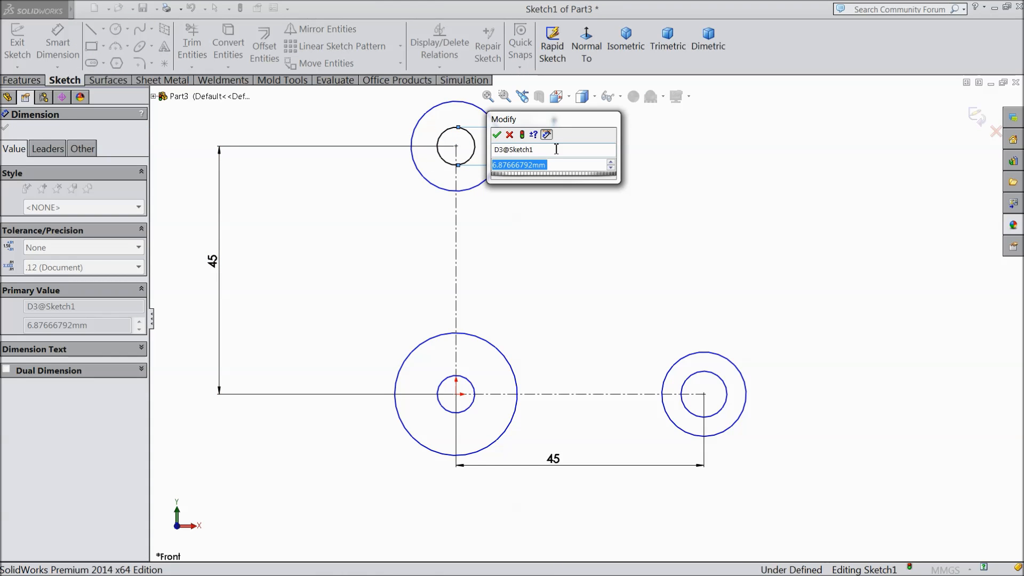
{"action": "type", "text": "8"}
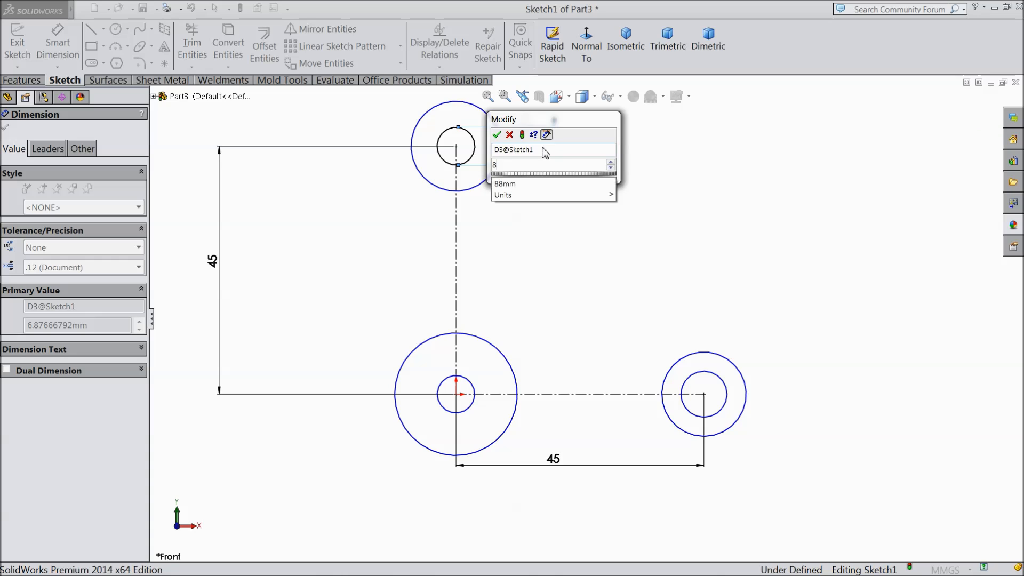
{"action": "left_click", "coordinate": [497, 134]}
{"action": "left_click", "coordinate": [499, 142]}
{"action": "left_click", "coordinate": [588, 151]}
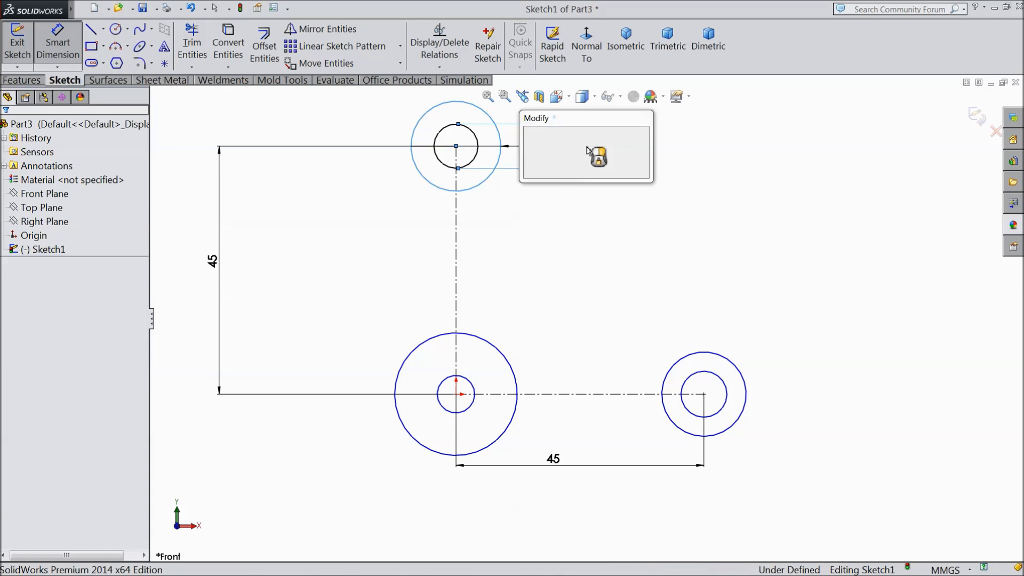
{"action": "type", "text": "24"}
{"action": "left_click", "coordinate": [528, 134]}
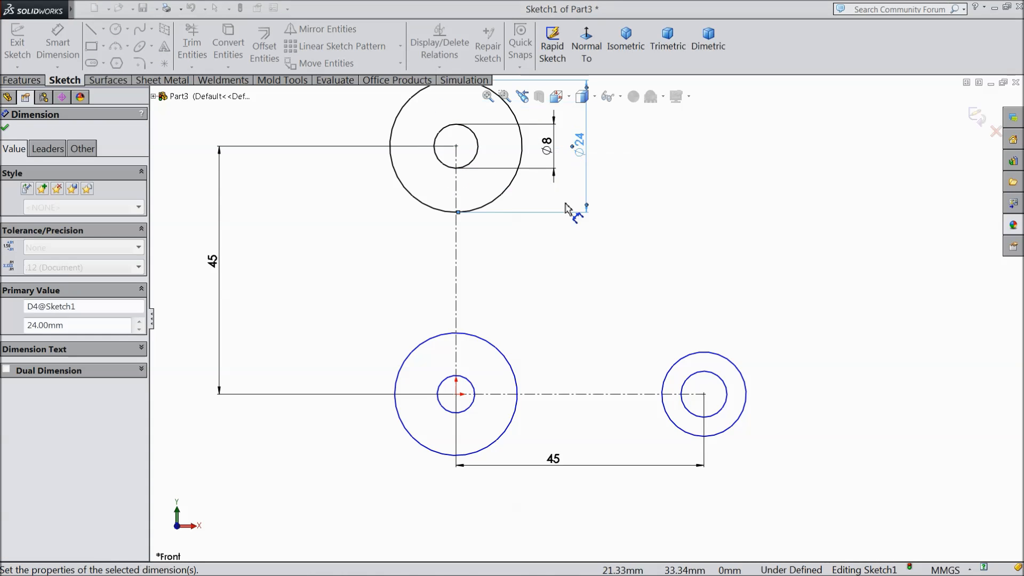
- Dimension the circles at the horizontal centerline's free end to an inner diameter of 6 mm and an outer diameter of 16 mm
{"action": "left_click", "coordinate": [726, 400]}
{"action": "left_click", "coordinate": [804, 398]}
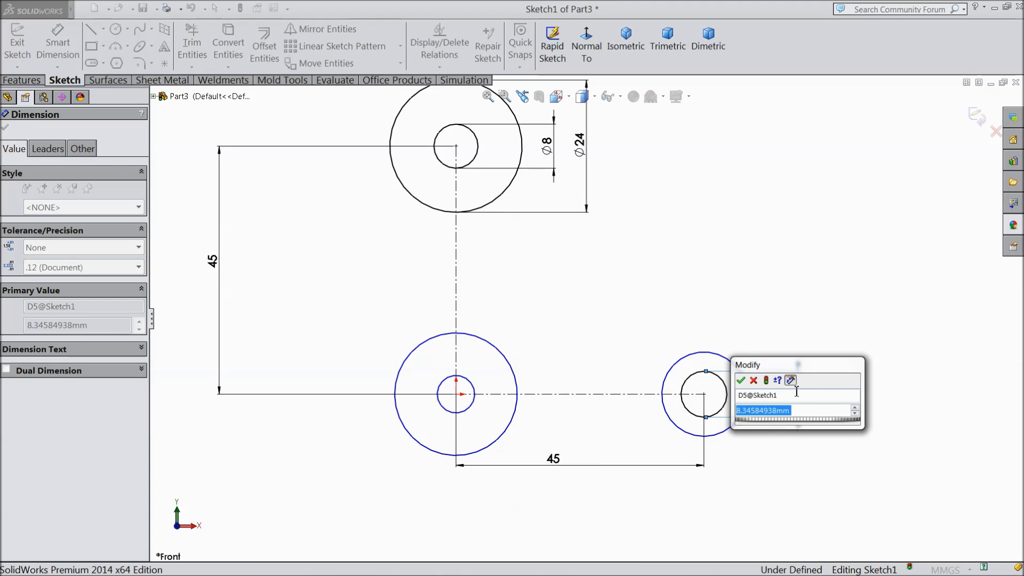
{"action": "type", "text": "6"}
{"action": "left_click", "coordinate": [741, 380]}
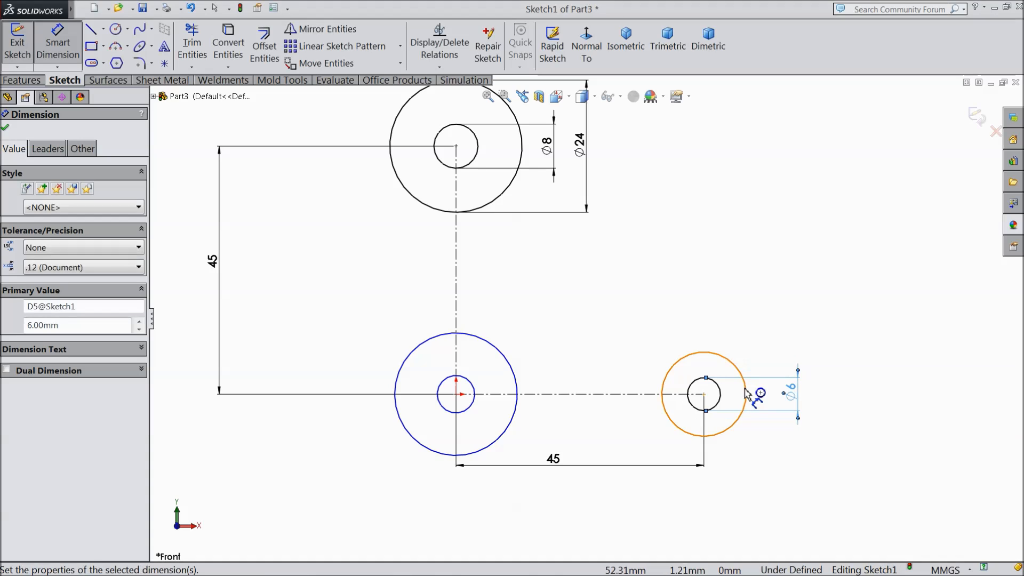
{"action": "left_click", "coordinate": [746, 394]}
{"action": "left_click", "coordinate": [849, 402]}
{"action": "type", "text": "16"}
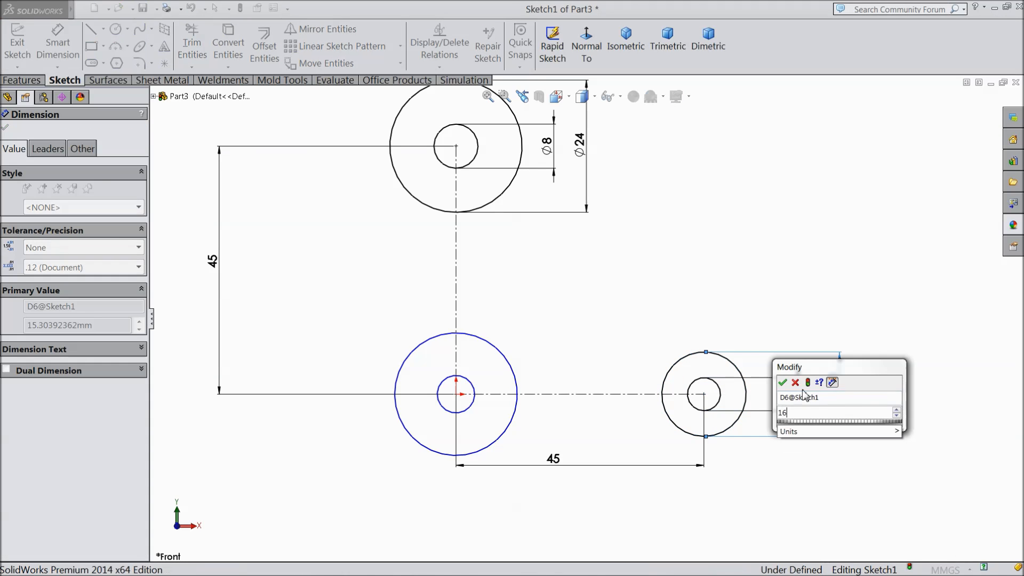
{"action": "key", "text": "Return"}
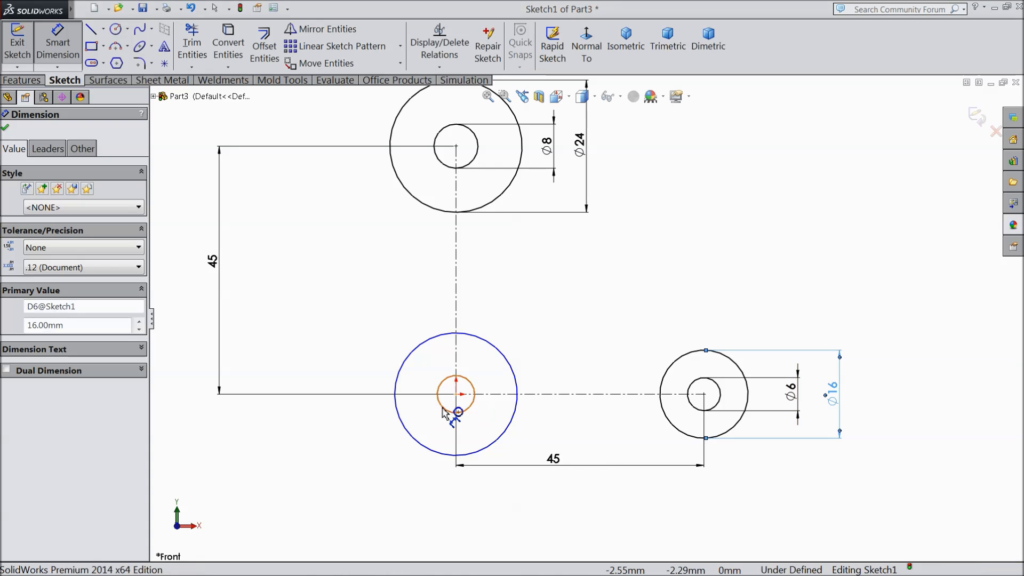
- Dimension the circles at the origin to an inner diameter of 8 mm and an outer diameter of 16 mm, and finish dimensioning
{"action": "left_click", "coordinate": [437, 412]}
{"action": "left_click", "coordinate": [352, 454]}
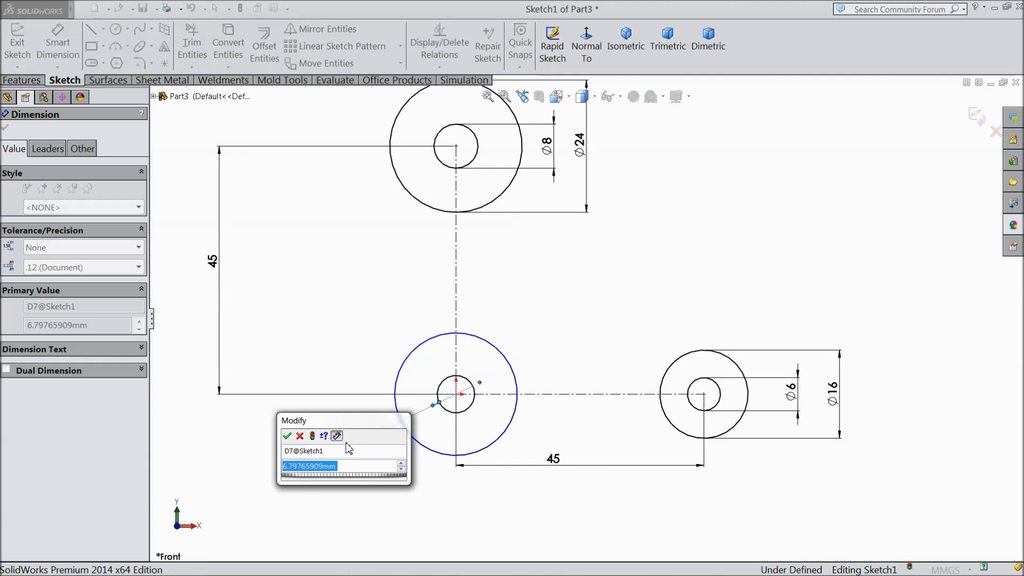
{"action": "type", "text": "8"}
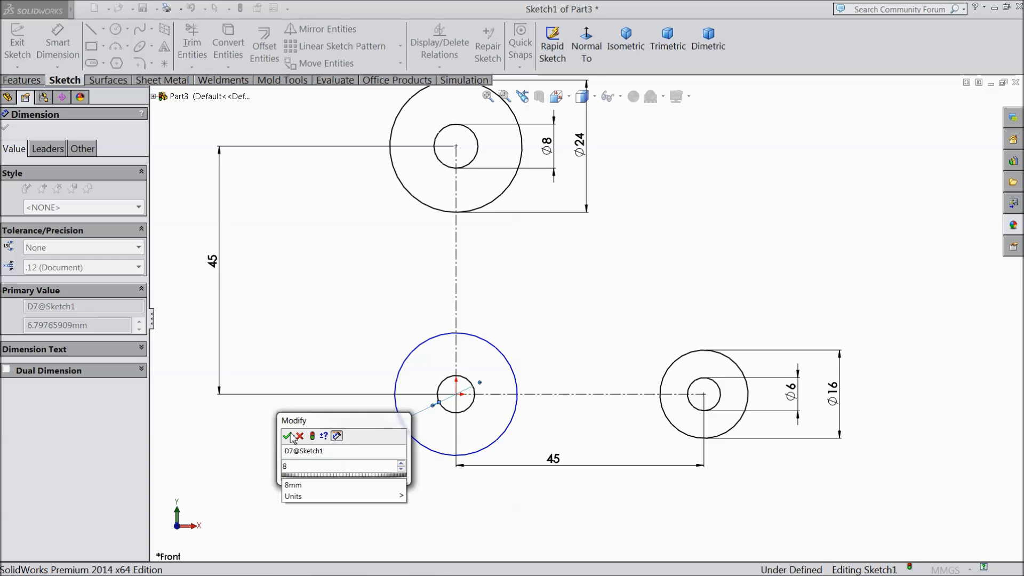
{"action": "left_click", "coordinate": [289, 436]}
{"action": "left_click", "coordinate": [417, 444]}
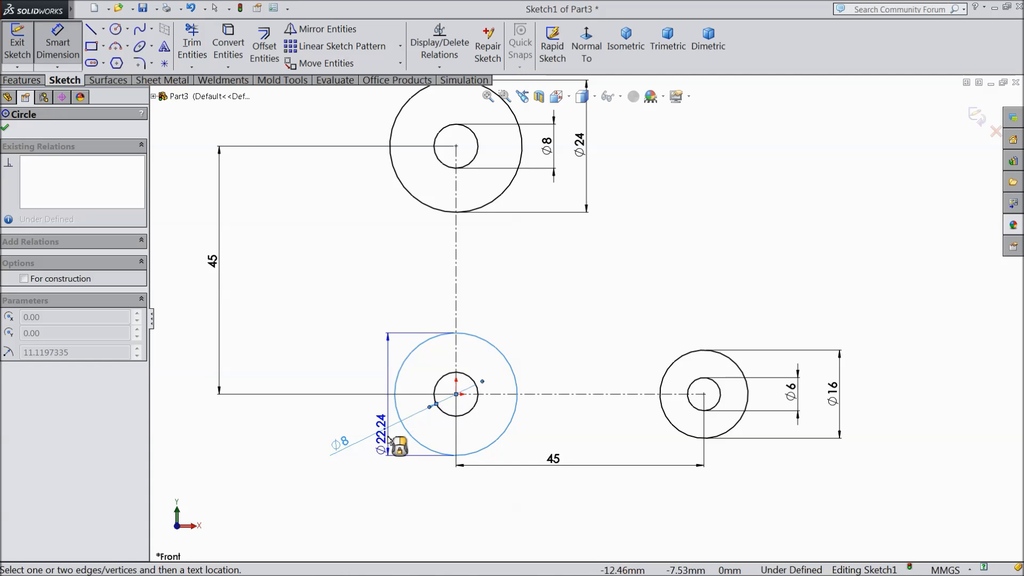
{"action": "left_click", "coordinate": [393, 450]}
{"action": "type", "text": "16"}
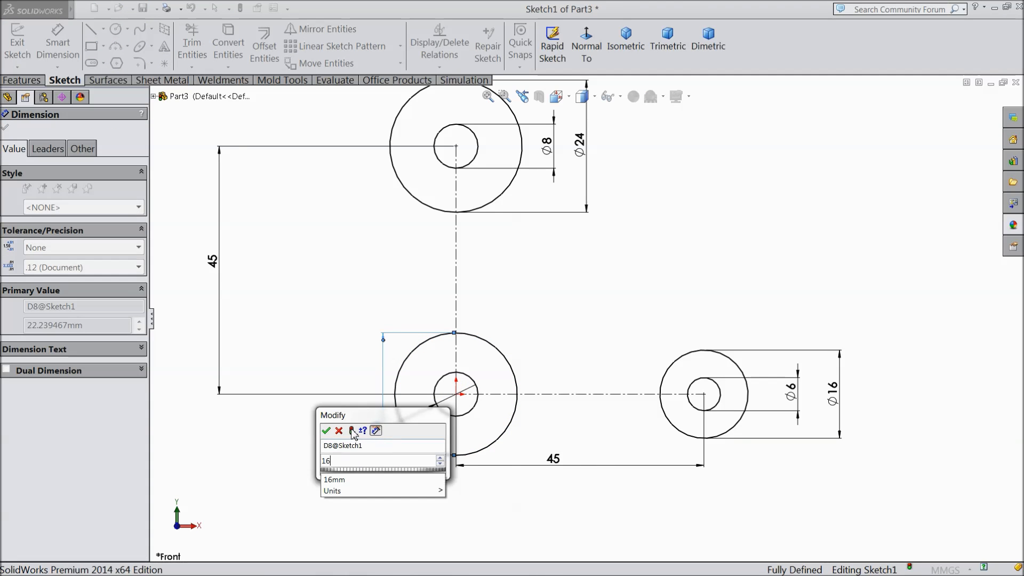
{"action": "left_click", "coordinate": [327, 431]}
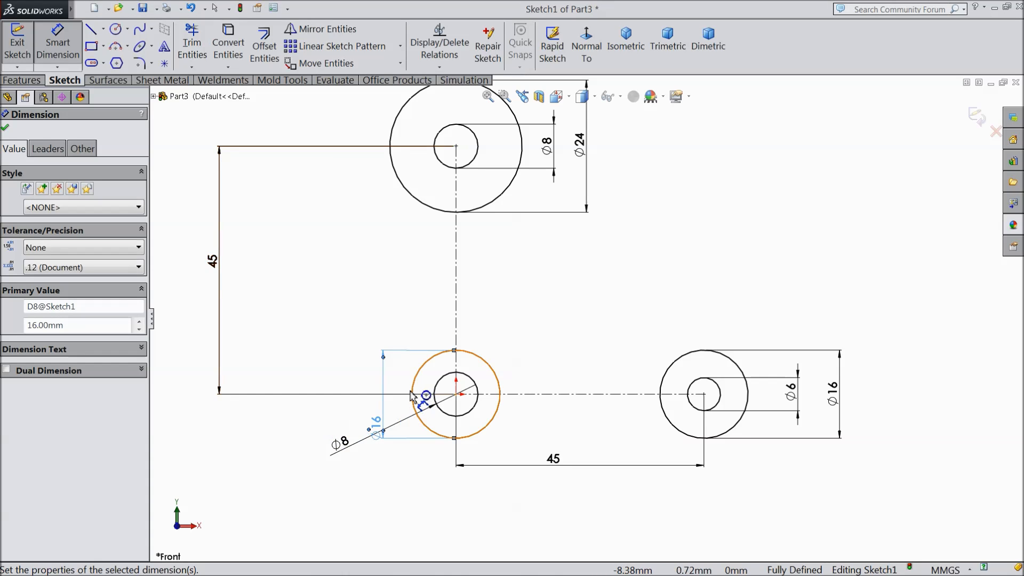
{"action": "left_click", "coordinate": [6, 129]}
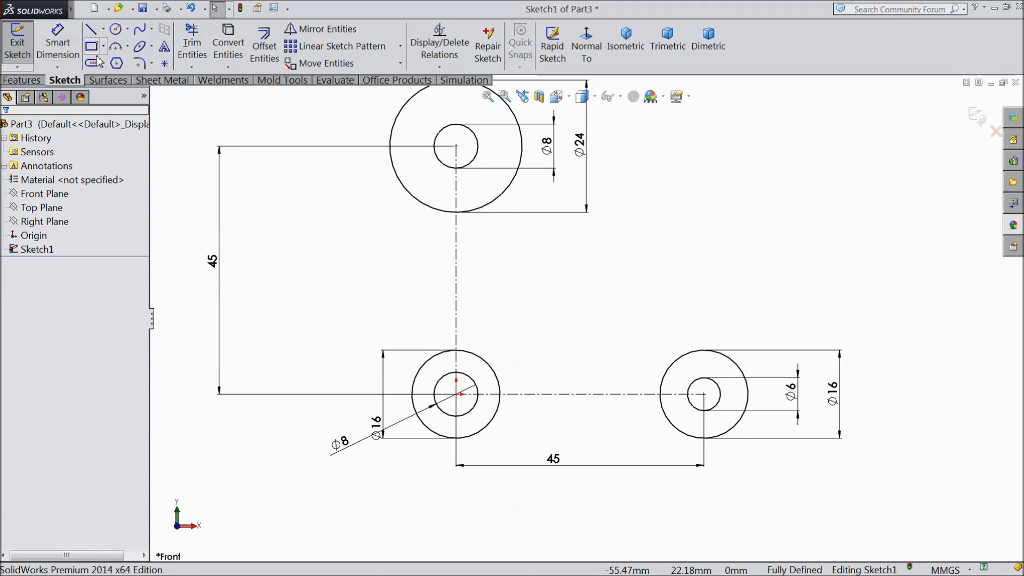
- Sketch a horizontal line from the free-end outer circle's upper point to an inner corner, continuing with a slanted line up to the upper outer circle
{"action": "left_click", "coordinate": [94, 35]}
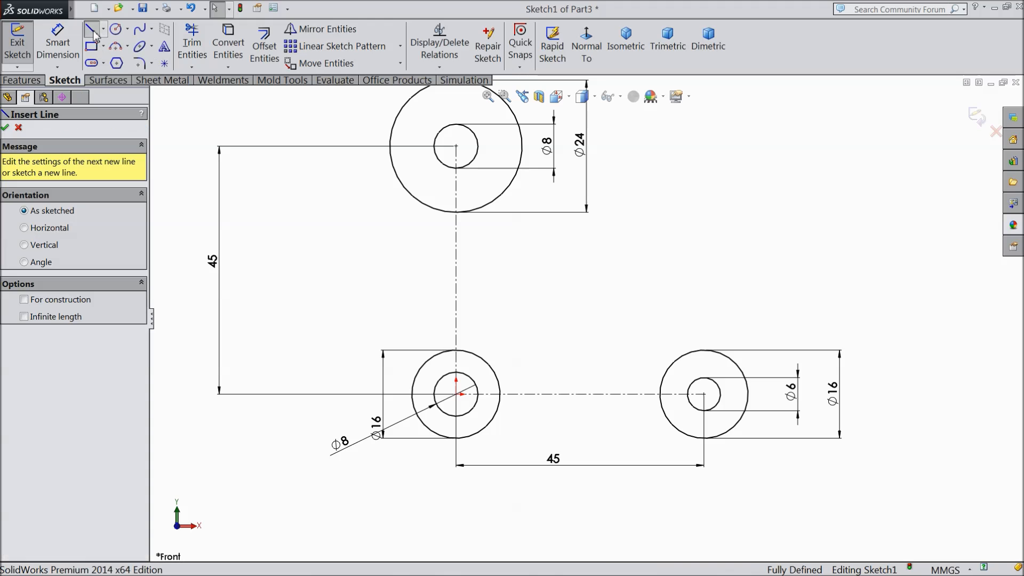
{"action": "left_click", "coordinate": [703, 366]}
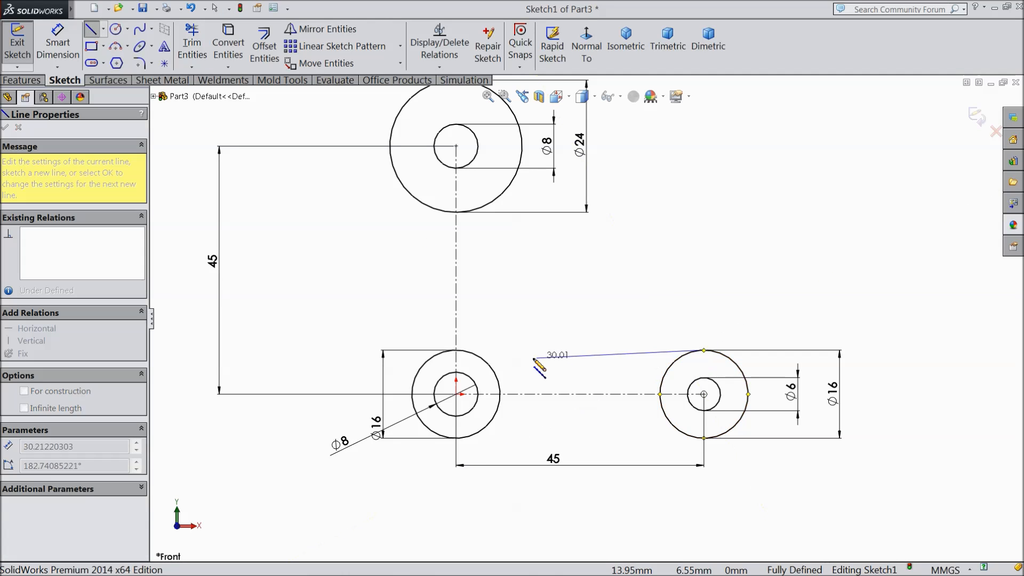
{"action": "left_click", "coordinate": [515, 175]}
{"action": "right_click", "coordinate": [560, 259]}
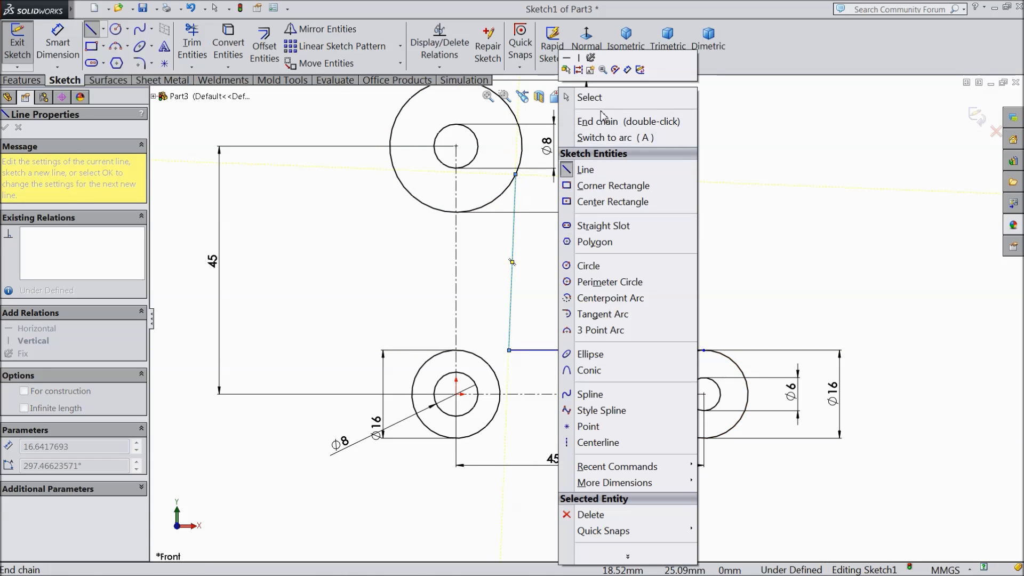
{"action": "left_click", "coordinate": [573, 96]}
- Sketch the outer slanted line joining the upper 24 mm circle to the origin's 16 mm circle
{"action": "left_click", "coordinate": [92, 32]}
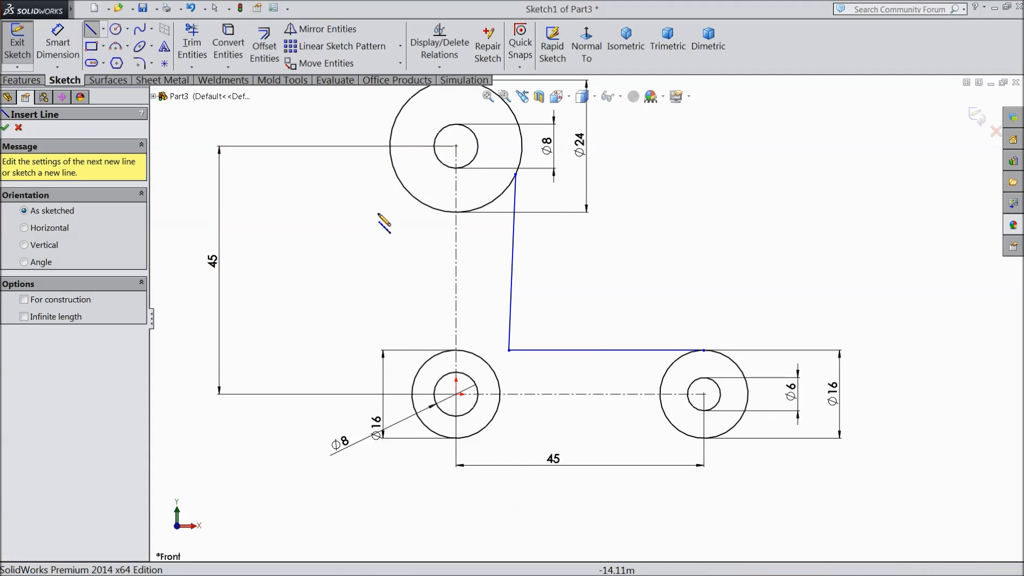
{"action": "left_click", "coordinate": [392, 163]}
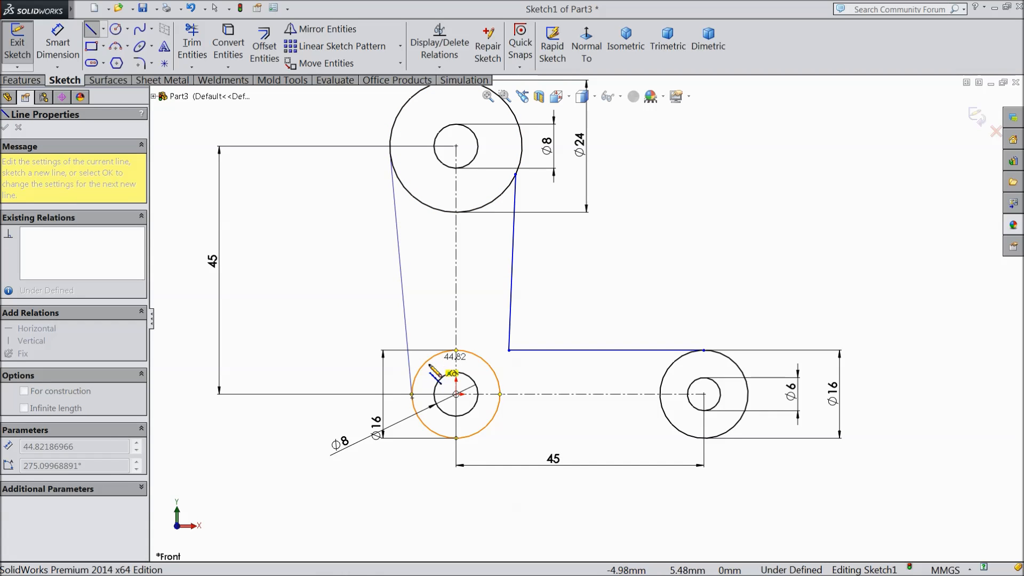
{"action": "left_click", "coordinate": [424, 369]}
{"action": "right_click", "coordinate": [310, 203]}
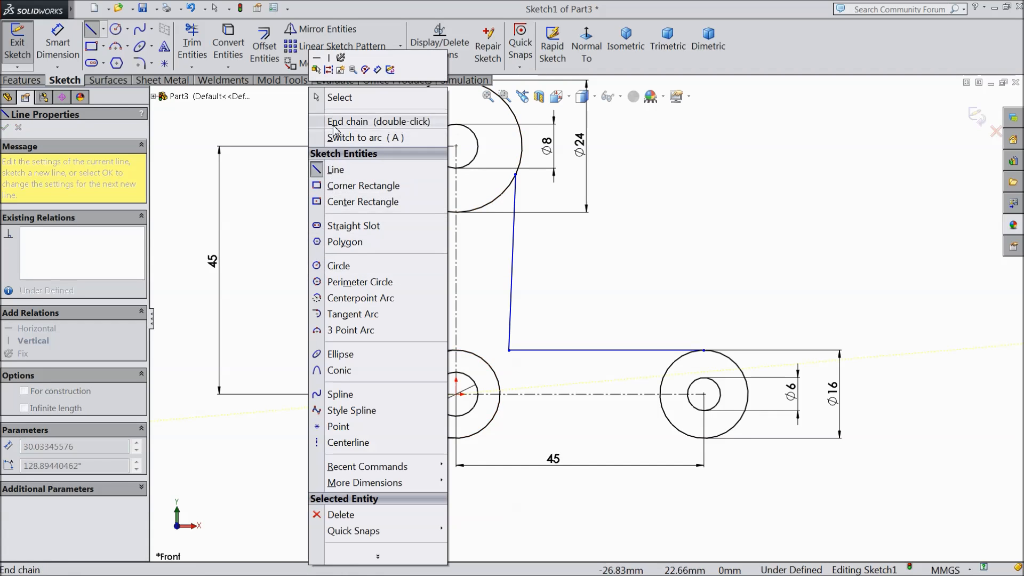
{"action": "left_click", "coordinate": [328, 99]}
- Make the inner slanted line tangent to the upper 24 mm circle
{"action": "scroll", "coordinate": [528, 201], "scroll_direction": "down", "scroll_amount": 5}
{"action": "left_click_drag", "start_coordinate": [555, 190], "coordinate": [485, 237]}
{"action": "left_click", "coordinate": [514, 185]}
- Check the relations at the remaining line-to-circle junctions on the free-end, origin and upper outer circles, and clear the selection
{"action": "scroll", "coordinate": [530, 245], "scroll_direction": "up", "scroll_amount": 5}
{"action": "scroll", "coordinate": [610, 419], "scroll_direction": "down", "scroll_amount": 5}
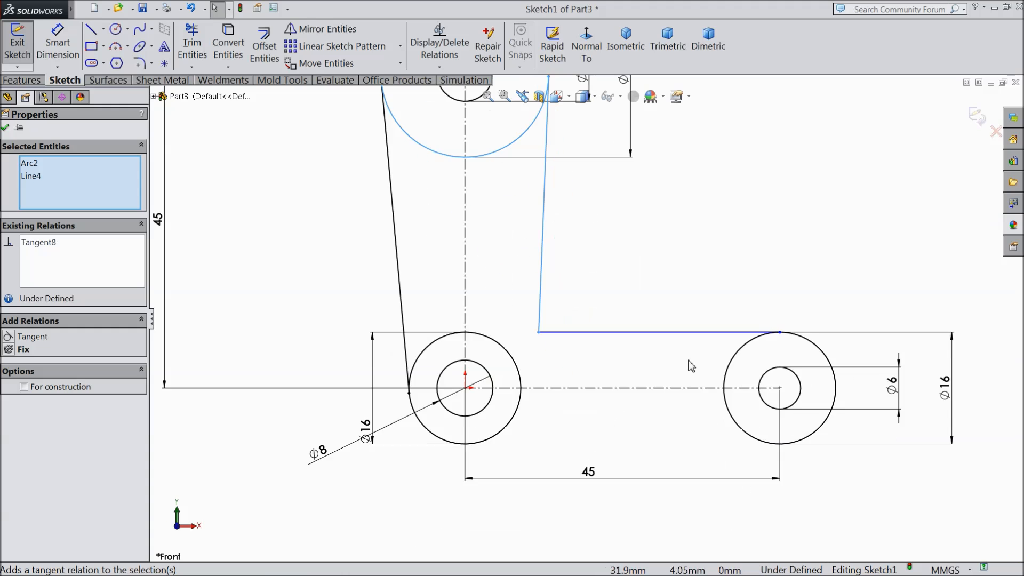
{"action": "left_click_drag", "start_coordinate": [819, 305], "coordinate": [790, 333]}
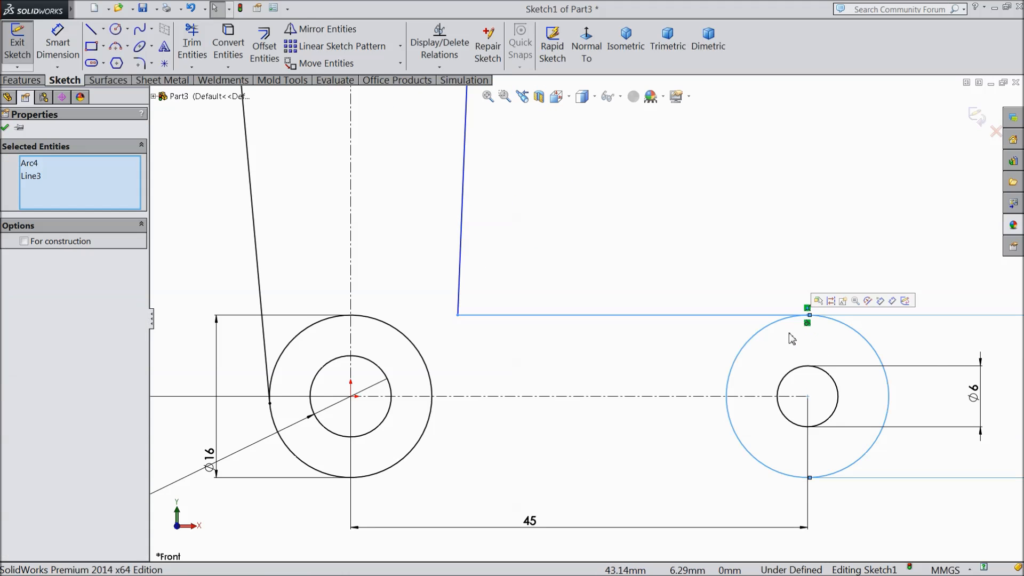
{"action": "scroll", "coordinate": [586, 319], "scroll_direction": "up", "scroll_amount": 3}
{"action": "scroll", "coordinate": [434, 366], "scroll_direction": "down", "scroll_amount": 6}
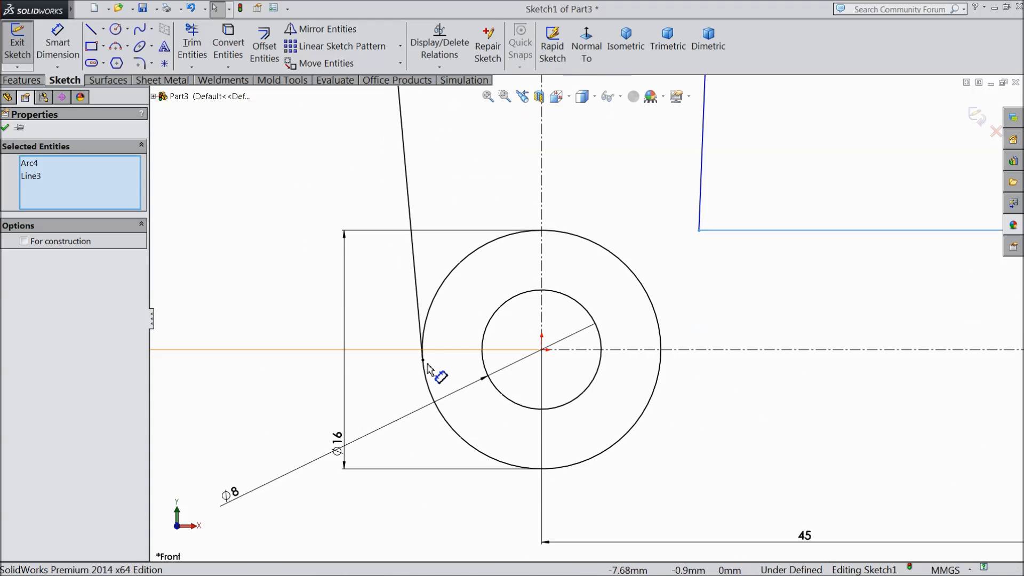
{"action": "left_click_drag", "start_coordinate": [498, 373], "coordinate": [458, 426]}
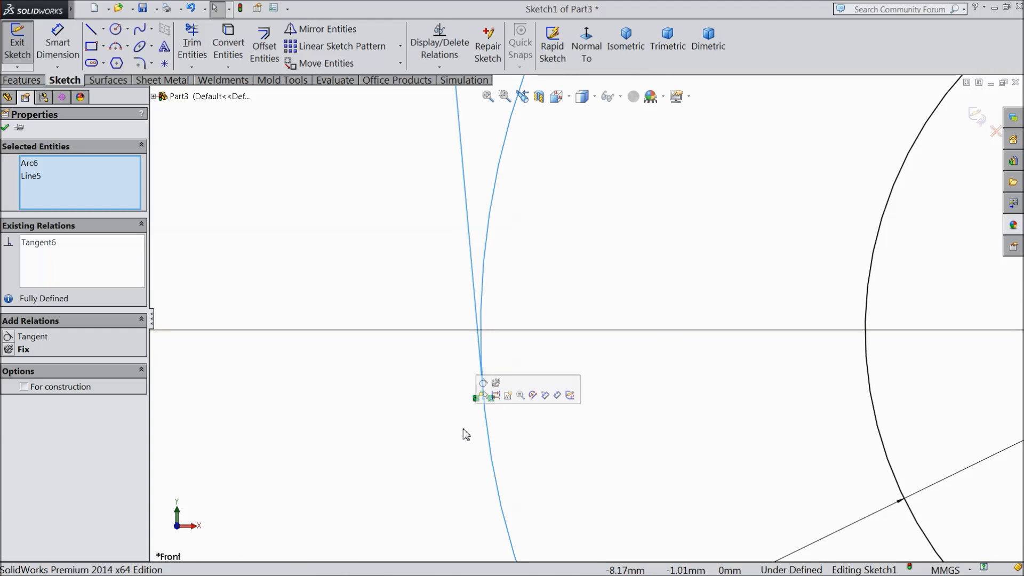
{"action": "scroll", "coordinate": [501, 390], "scroll_direction": "up", "scroll_amount": 8}
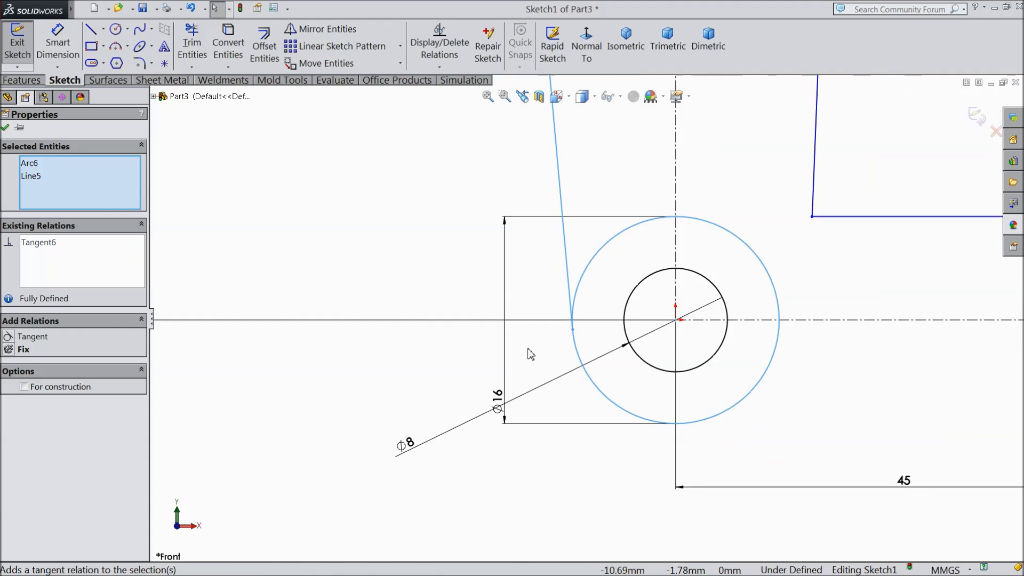
{"action": "scroll", "coordinate": [587, 197], "scroll_direction": "down", "scroll_amount": 8}
{"action": "left_click_drag", "start_coordinate": [467, 292], "coordinate": [432, 321]}
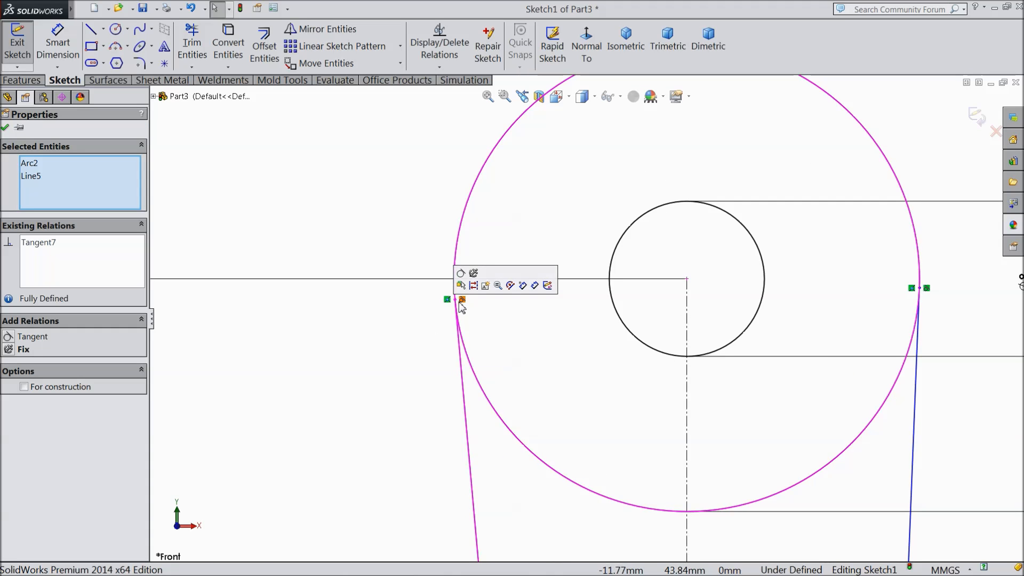
{"action": "key", "text": "Escape"}
{"action": "scroll", "coordinate": [442, 309], "scroll_direction": "up", "scroll_amount": 4}
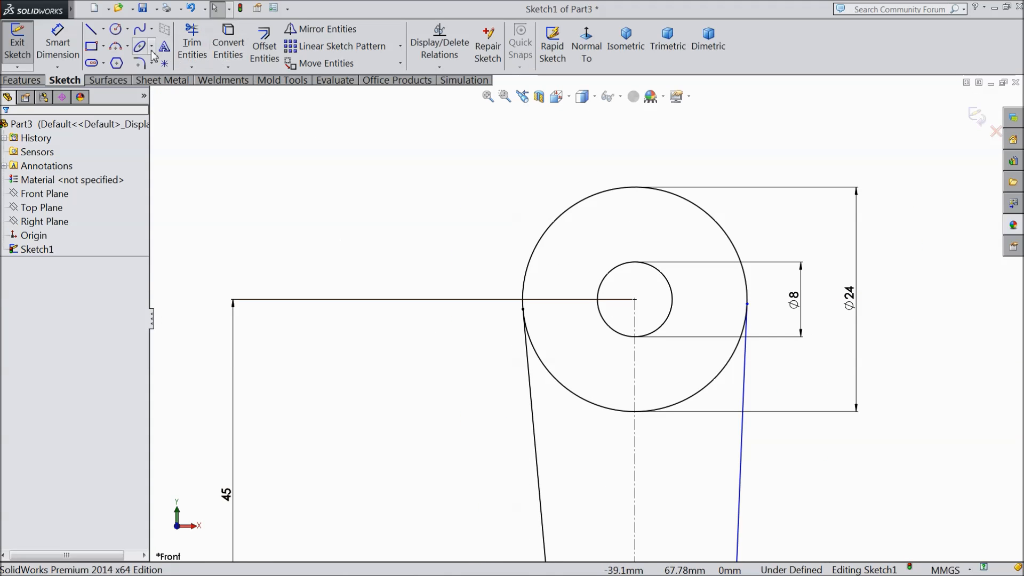
- Trim away the lower arc of the upper 24 mm circle between the two slanted lines, using Trim to closest
{"action": "left_click", "coordinate": [192, 45]}
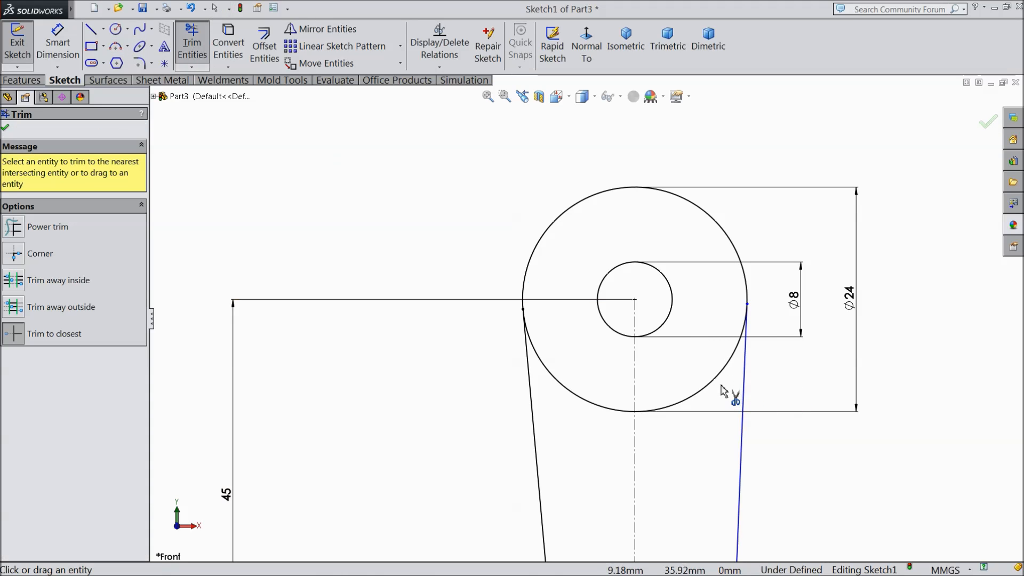
{"action": "left_click_drag", "start_coordinate": [725, 400], "coordinate": [677, 400]}
{"action": "left_click", "coordinate": [613, 416]}
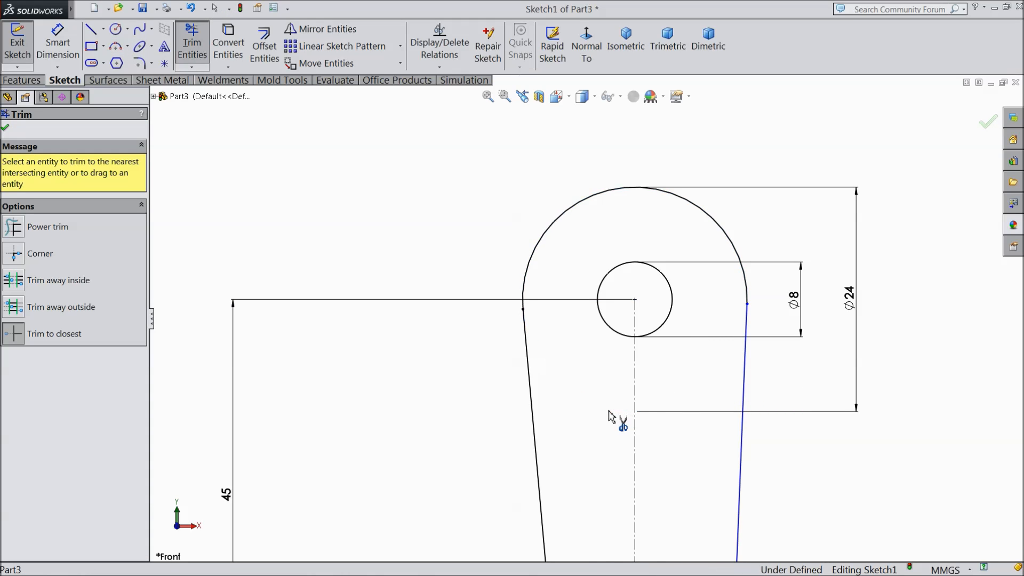
- Trim the two upper arcs from the origin's 16 mm outer circle and finish trimming
{"action": "scroll", "coordinate": [608, 413], "scroll_direction": "up", "scroll_amount": 4}
{"action": "scroll", "coordinate": [618, 410], "scroll_direction": "down", "scroll_amount": 5}
{"action": "scroll", "coordinate": [586, 355], "scroll_direction": "down", "scroll_amount": 3}
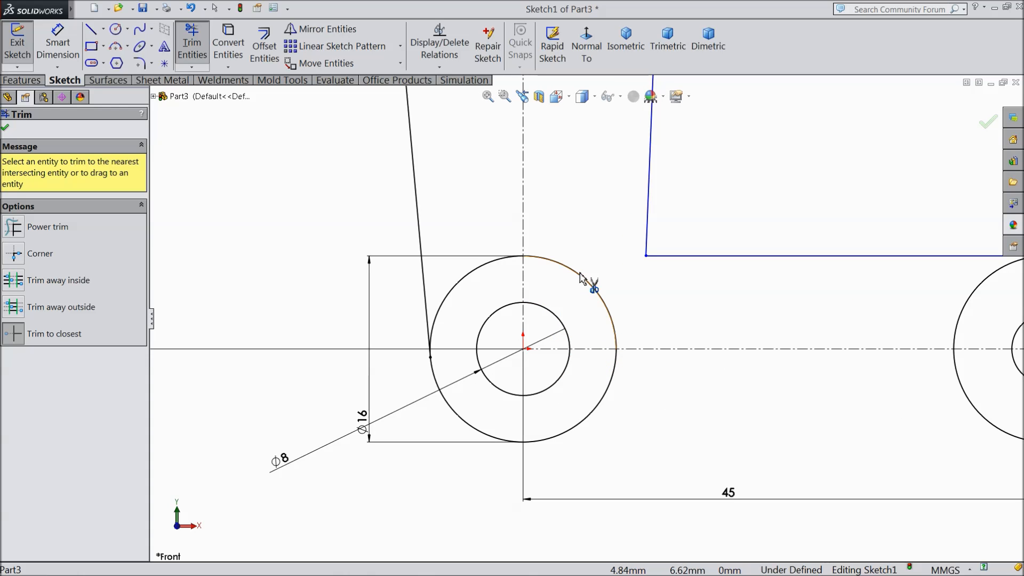
{"action": "left_click", "coordinate": [581, 281]}
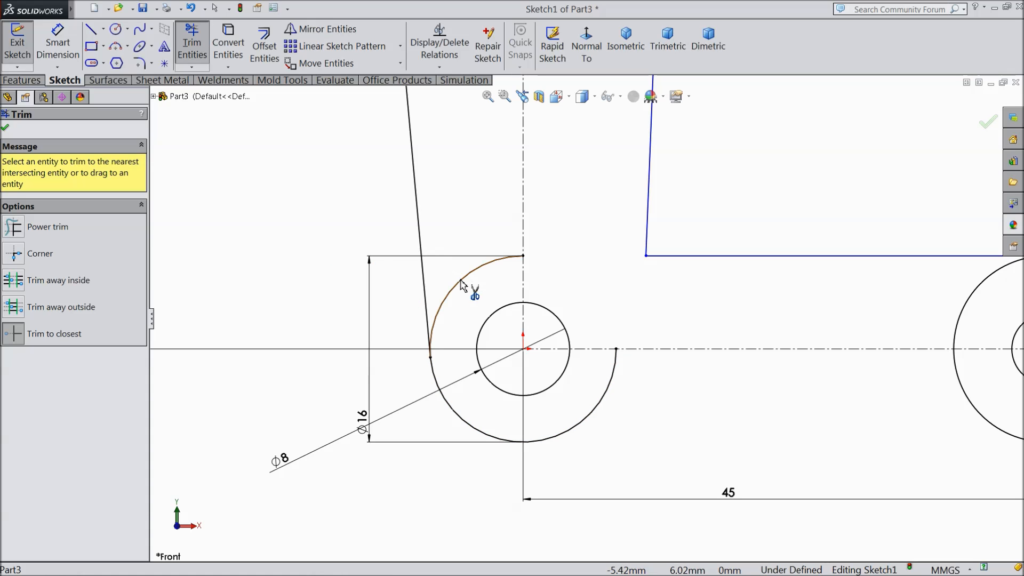
{"action": "left_click", "coordinate": [462, 285]}
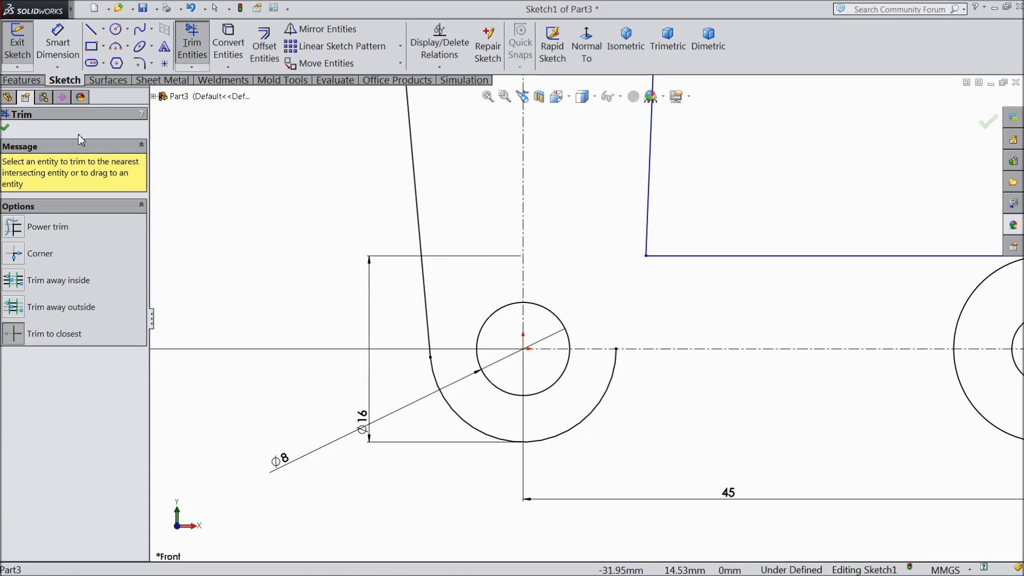
{"action": "left_click", "coordinate": [7, 128]}
- Sketch a horizontal line joining the lowest points of the origin's and the free end's 16 mm circles
{"action": "left_click", "coordinate": [91, 32]}
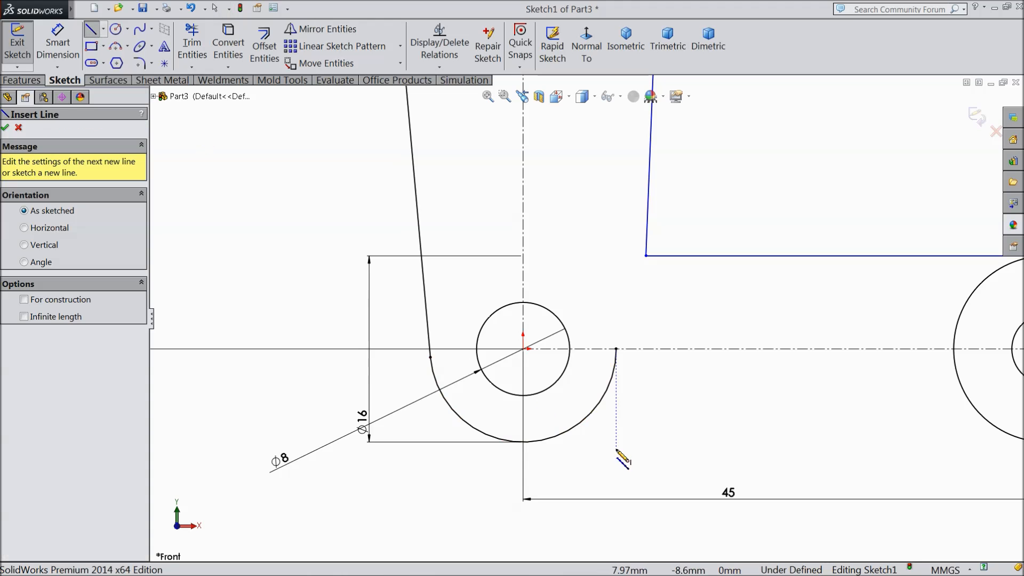
{"action": "left_click", "coordinate": [523, 441]}
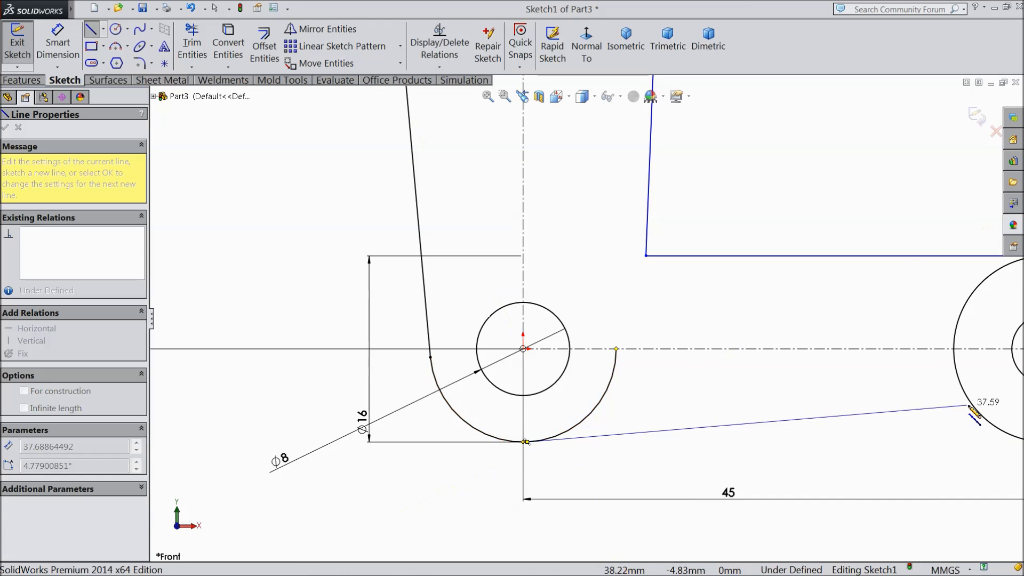
{"action": "scroll", "coordinate": [963, 448], "scroll_direction": "up", "scroll_amount": 3}
{"action": "left_click", "coordinate": [808, 378]}
{"action": "right_click", "coordinate": [808, 378]}
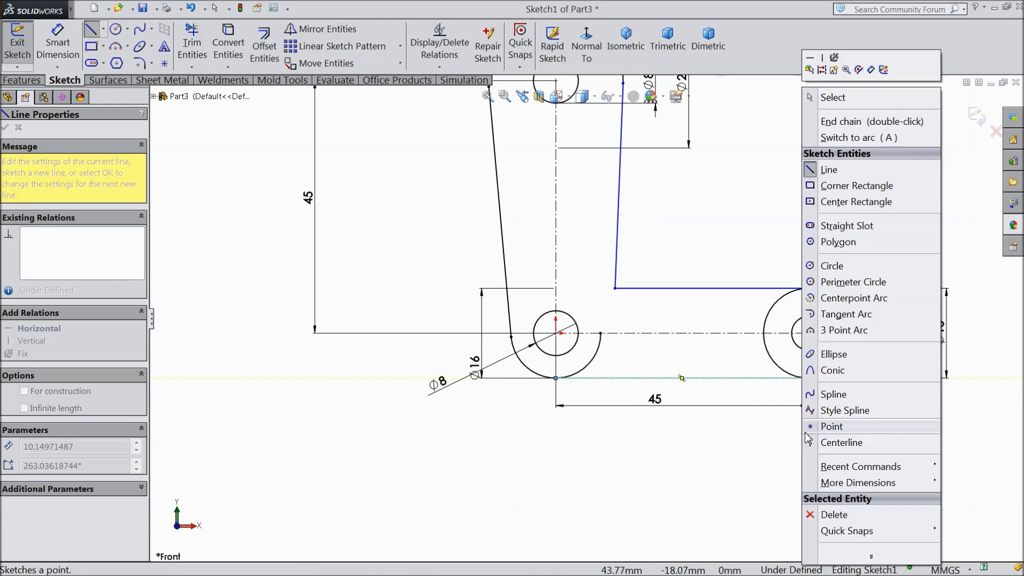
{"action": "left_click", "coordinate": [836, 112]}
{"action": "key", "text": "Escape"}
- Trim the origin circle's leftover arc inside the arm and the free-end outer circle's inner half, and finish trimming
{"action": "scroll", "coordinate": [800, 235], "scroll_direction": "down", "scroll_amount": 2}
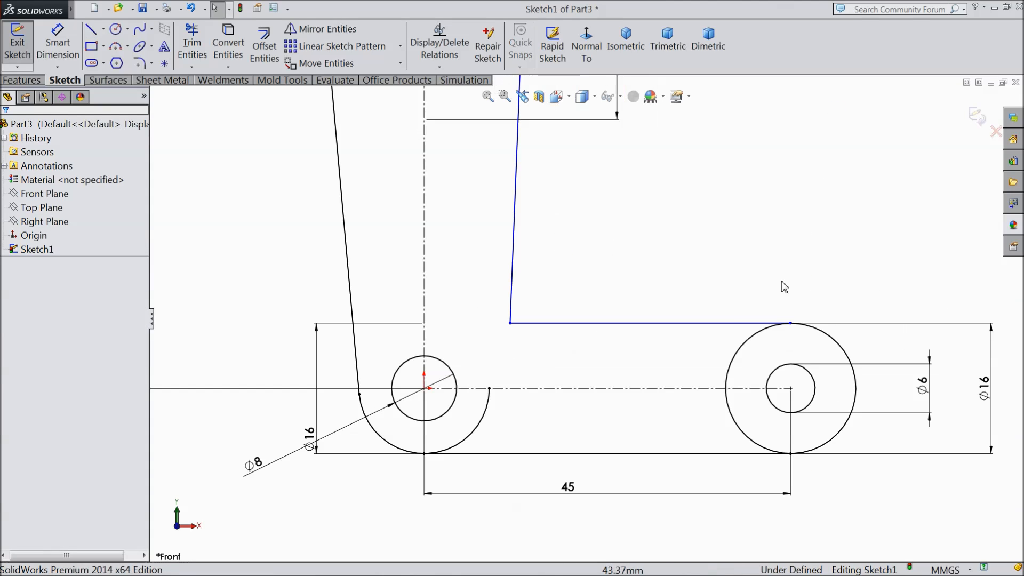
{"action": "left_click", "coordinate": [191, 55]}
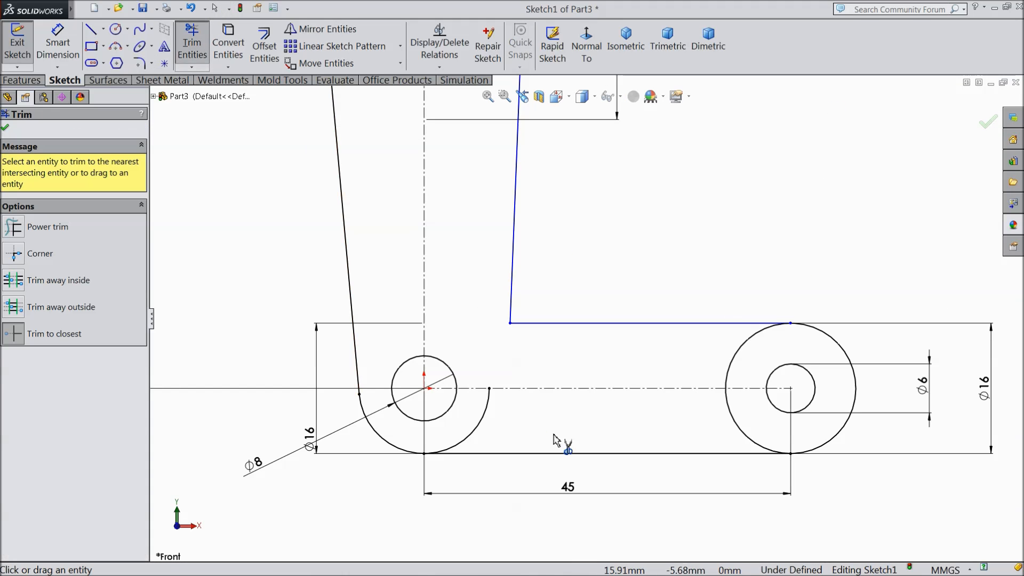
{"action": "left_click", "coordinate": [482, 424]}
{"action": "left_click", "coordinate": [743, 428]}
{"action": "left_click", "coordinate": [732, 367]}
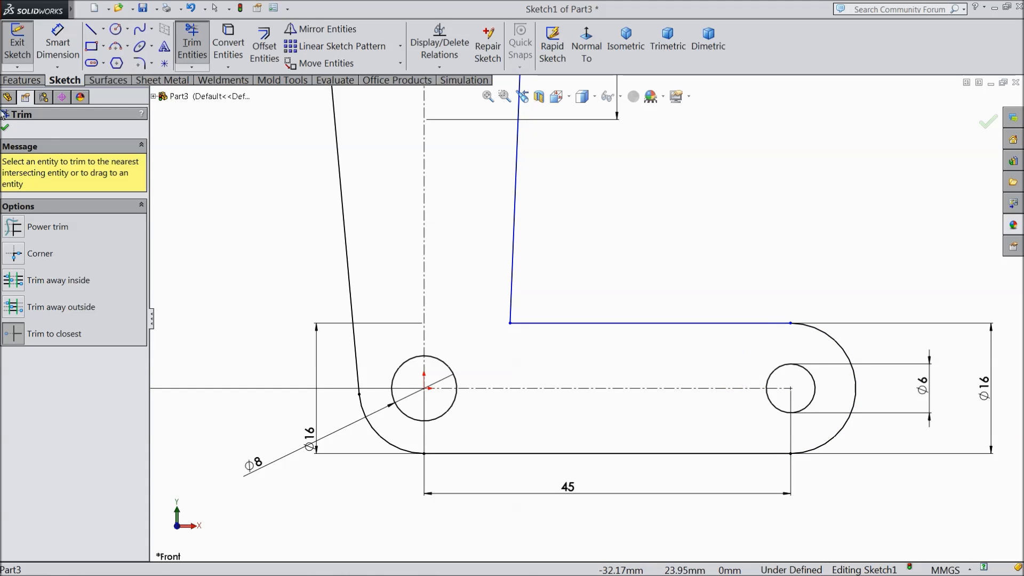
{"action": "left_click", "coordinate": [6, 129]}
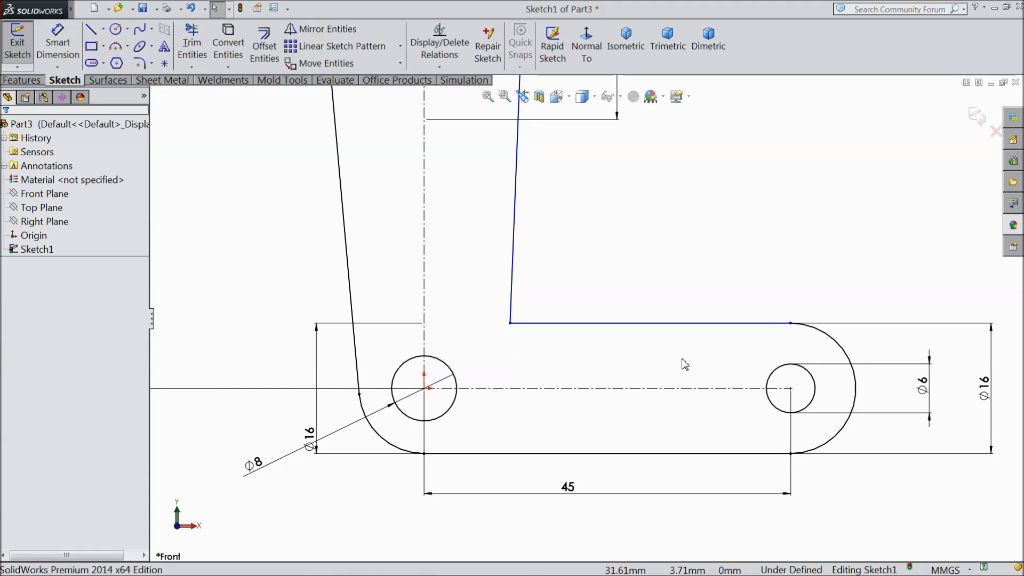
- Make the horizontal arm's upper line parallel to the horizontal centerline
{"action": "left_click", "coordinate": [665, 389]}
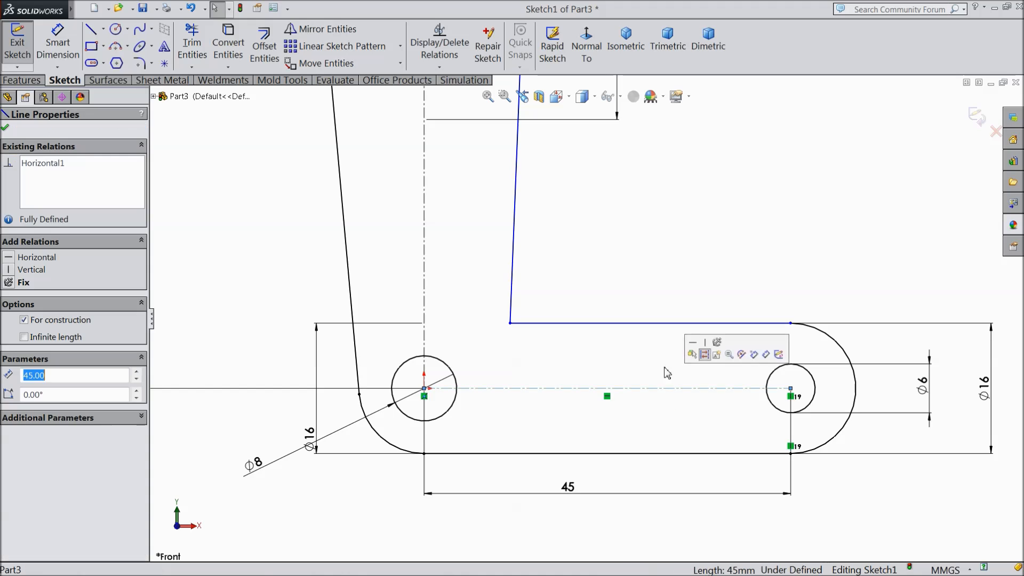
{"action": "left_click", "coordinate": [653, 323], "text": "ctrl"}
{"action": "left_click", "coordinate": [729, 278]}
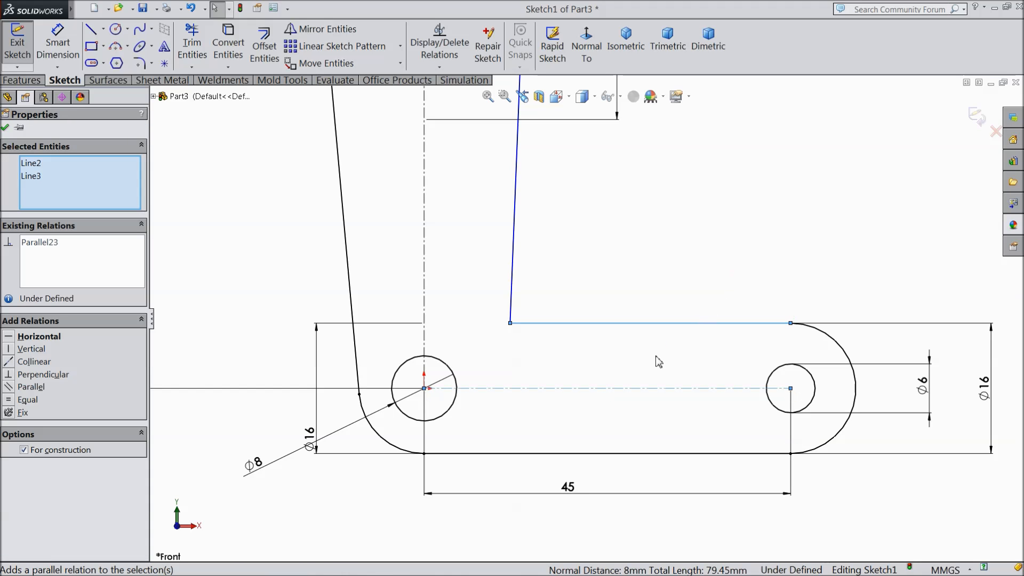
{"action": "left_click", "coordinate": [5, 128]}
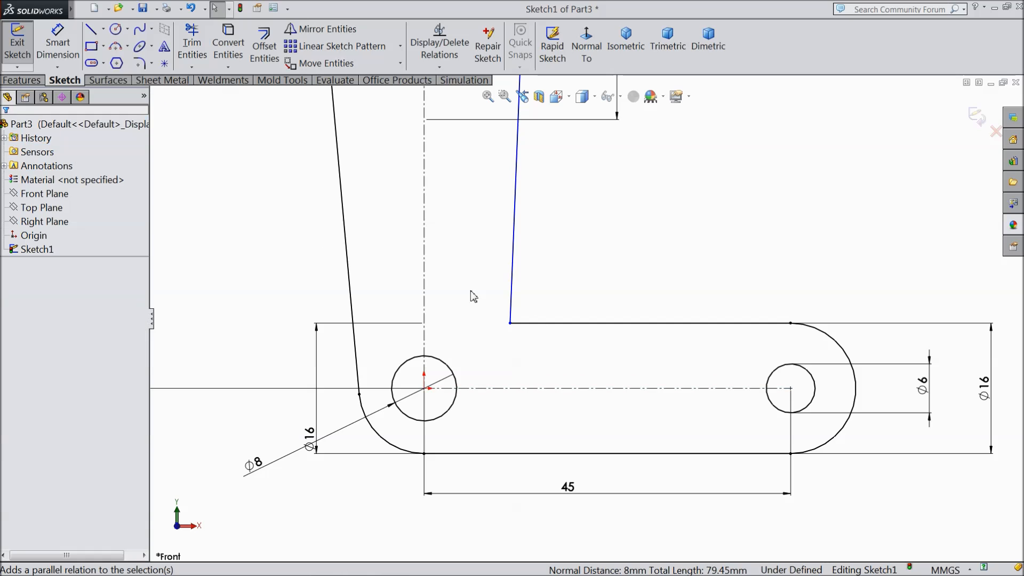
- Sketch a diagonal centerline from the origin to the profile's inner corner
{"action": "scroll", "coordinate": [554, 333], "scroll_direction": "up", "scroll_amount": 5}
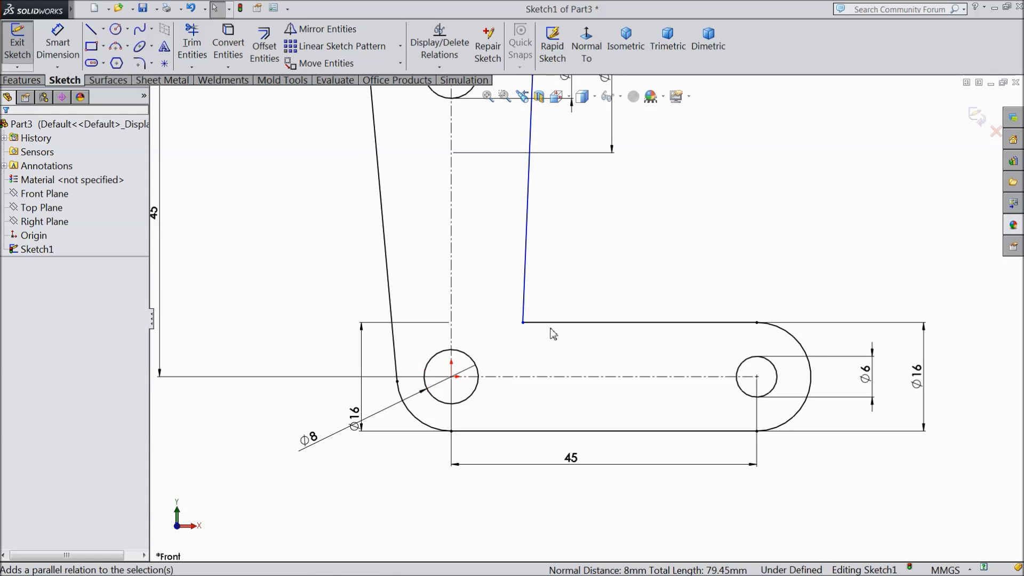
{"action": "left_click", "coordinate": [103, 31]}
{"action": "left_click", "coordinate": [123, 63]}
{"action": "scroll", "coordinate": [576, 305], "scroll_direction": "down", "scroll_amount": 5}
{"action": "left_click_drag", "start_coordinate": [359, 441], "coordinate": [485, 346]}
{"action": "right_click", "coordinate": [535, 282]}
{"action": "left_click", "coordinate": [555, 120]}
- Delete the tiny stray centerline segment at the profile's inner corner
{"action": "scroll", "coordinate": [507, 368], "scroll_direction": "down", "scroll_amount": 5}
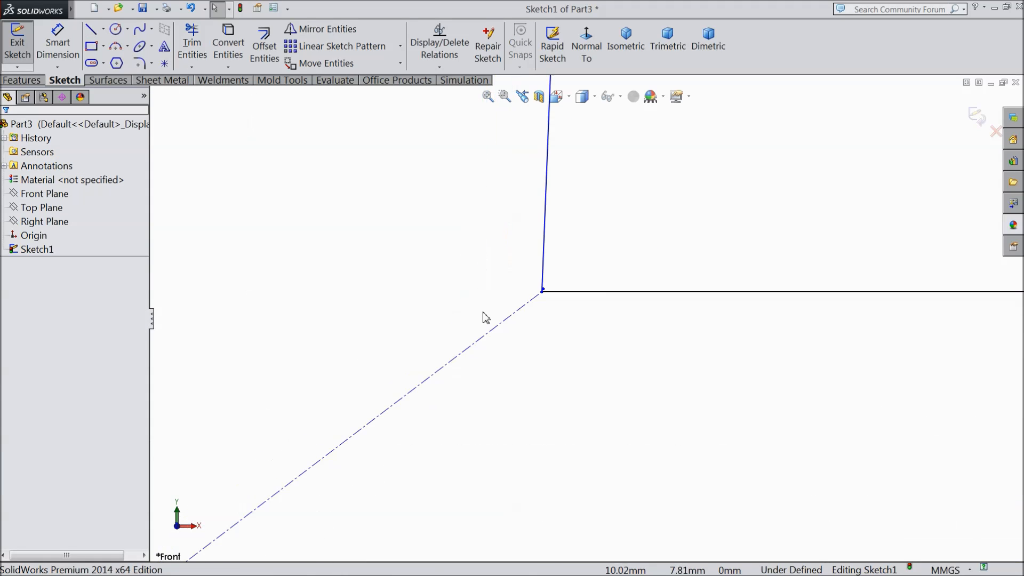
{"action": "scroll", "coordinate": [555, 304], "scroll_direction": "down", "scroll_amount": 5}
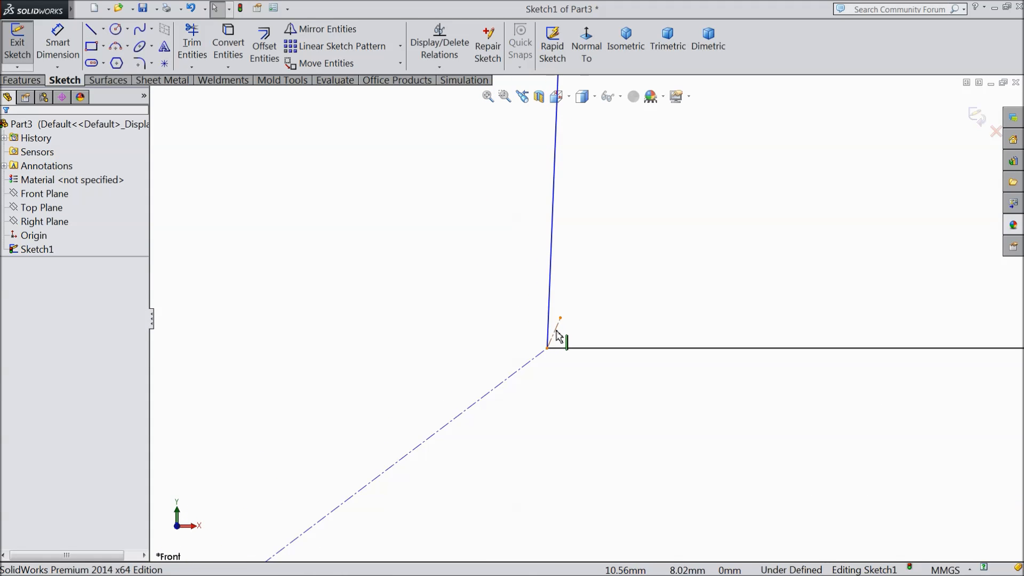
{"action": "left_click", "coordinate": [557, 332]}
{"action": "key", "text": "Delete"}
- Dimension the angle between the diagonal centerline and the horizontal centerline at 45 degrees
{"action": "scroll", "coordinate": [542, 370], "scroll_direction": "up", "scroll_amount": 5}
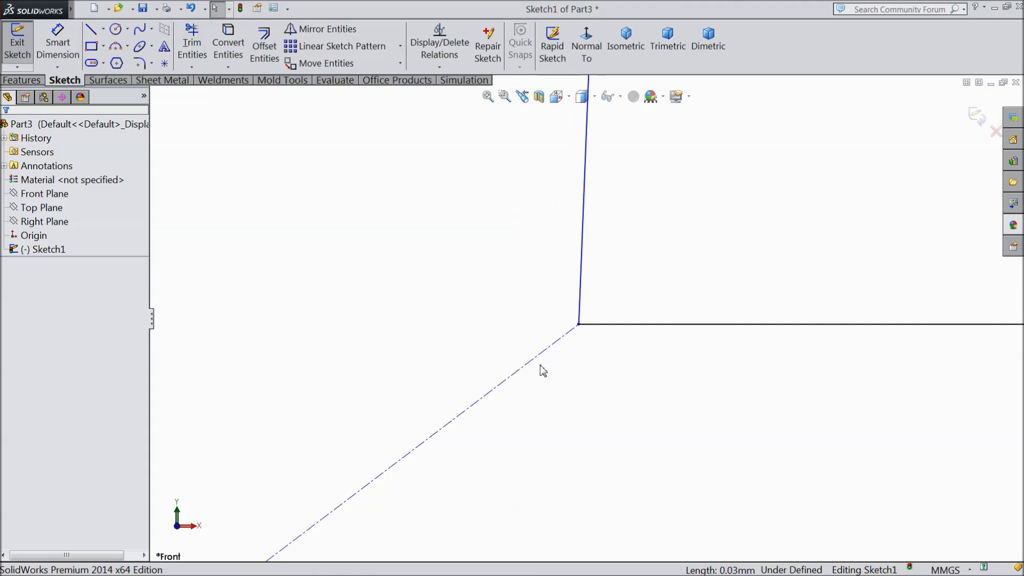
{"action": "scroll", "coordinate": [542, 370], "scroll_direction": "up", "scroll_amount": 3}
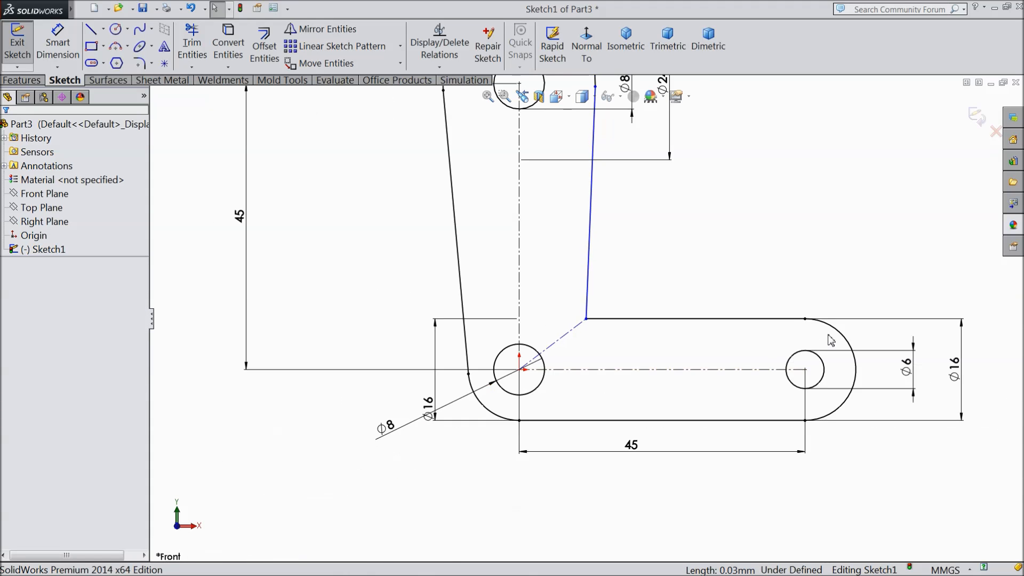
{"action": "scroll", "coordinate": [831, 341], "scroll_direction": "down", "scroll_amount": 2}
{"action": "left_click", "coordinate": [57, 42]}
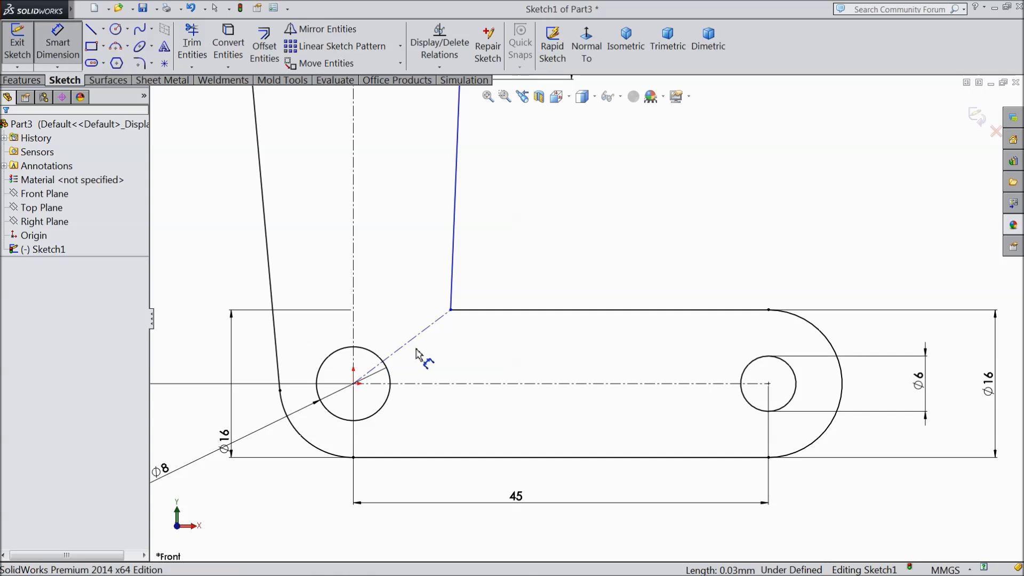
{"action": "left_click", "coordinate": [413, 349]}
{"action": "left_click", "coordinate": [450, 384]}
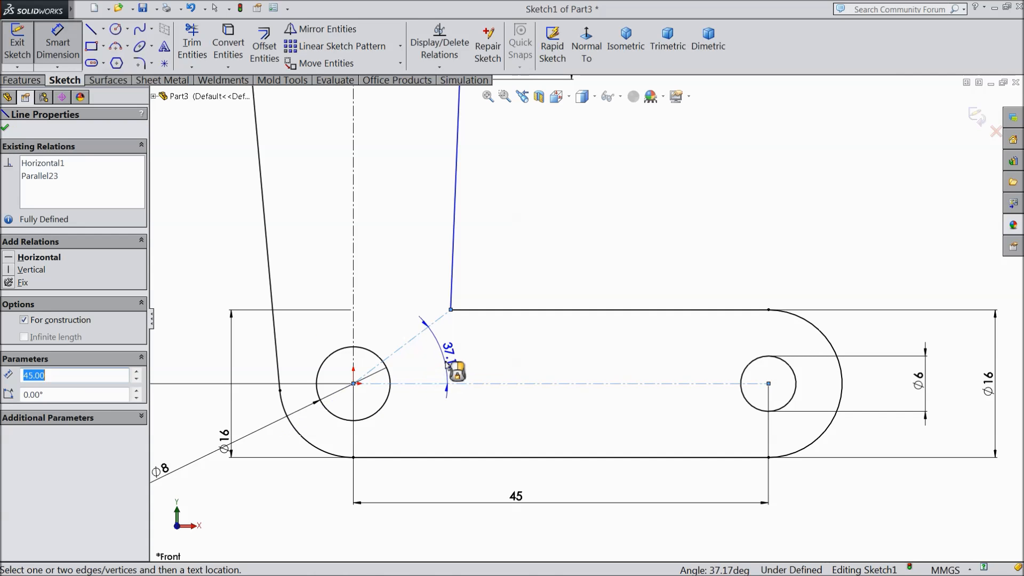
{"action": "left_click", "coordinate": [617, 266]}
{"action": "type", "text": "45"}
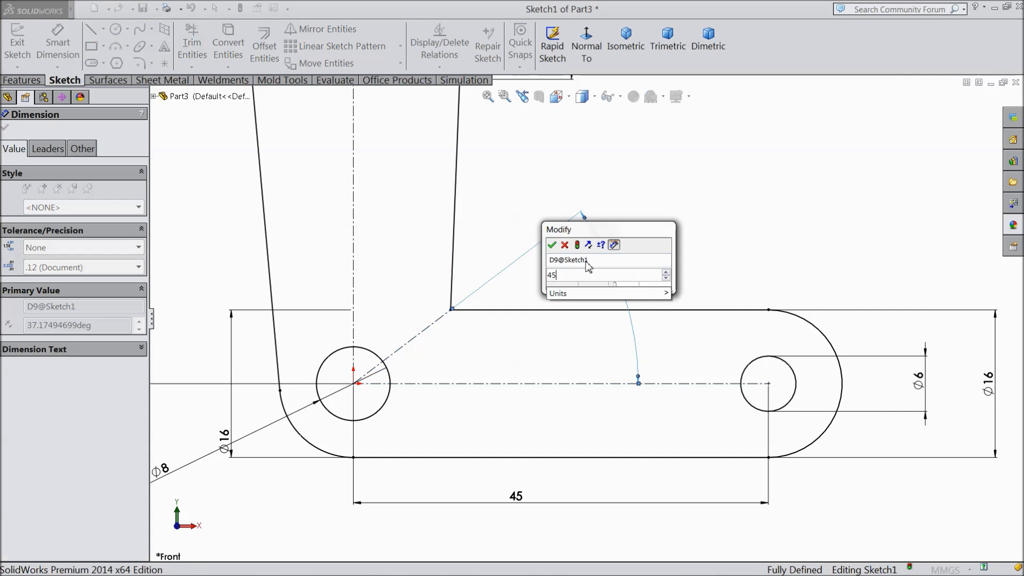
{"action": "left_click", "coordinate": [552, 244]}
{"action": "scroll", "coordinate": [550, 283], "scroll_direction": "up", "scroll_amount": 5}
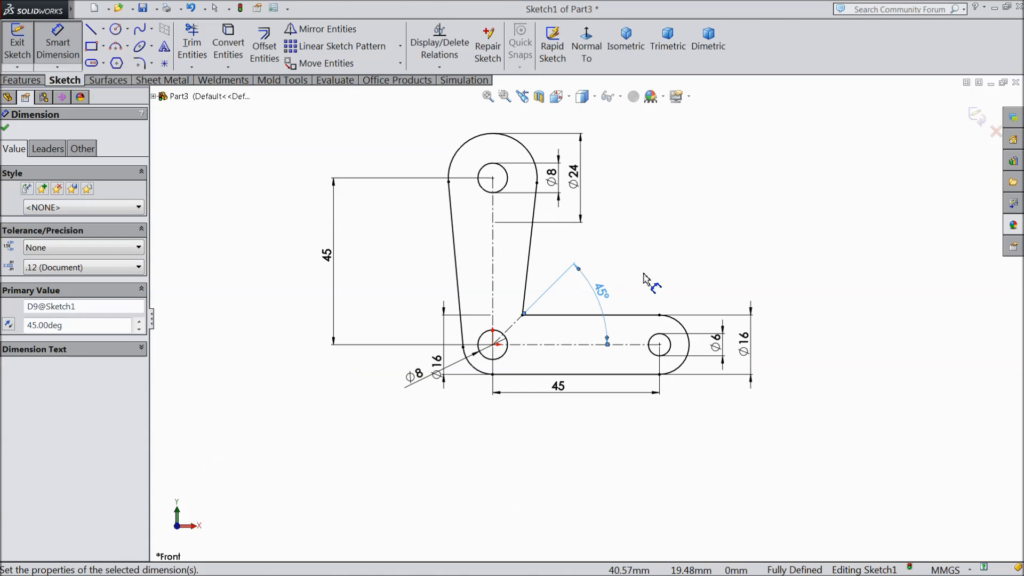
{"action": "scroll", "coordinate": [644, 279], "scroll_direction": "down", "scroll_amount": 1}
{"action": "scroll", "coordinate": [559, 265], "scroll_direction": "up", "scroll_amount": 1}
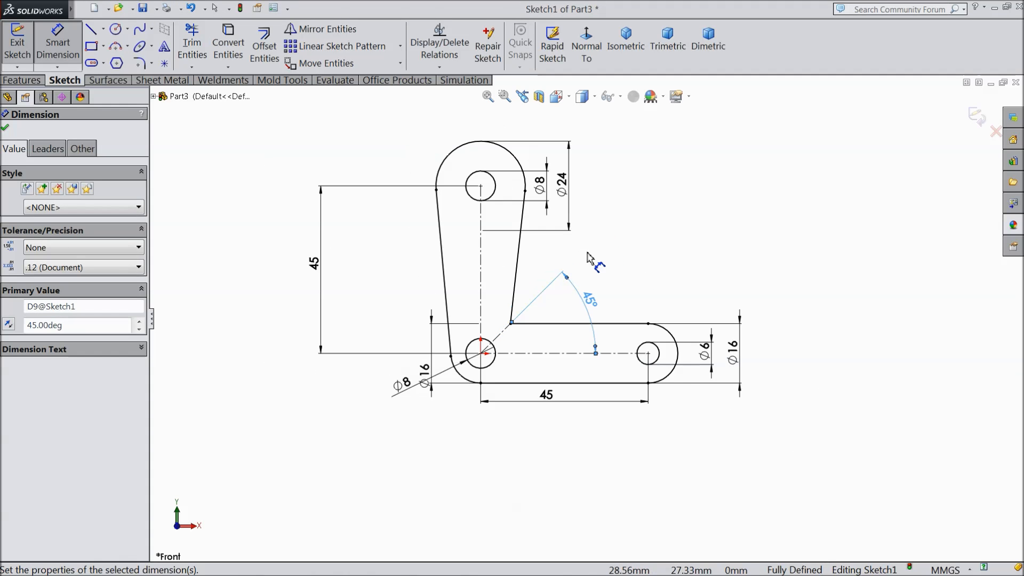
{"action": "scroll", "coordinate": [587, 258], "scroll_direction": "down", "scroll_amount": 2}
{"action": "left_click", "coordinate": [7, 131]}
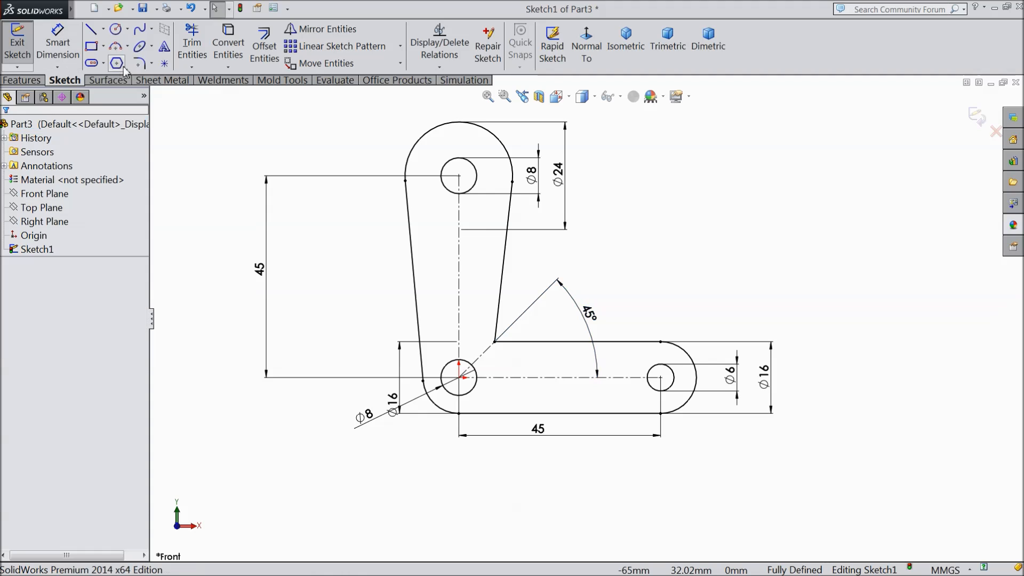
- Round the profile's inner corner with a 6 mm sketch fillet
{"action": "left_click", "coordinate": [139, 63]}
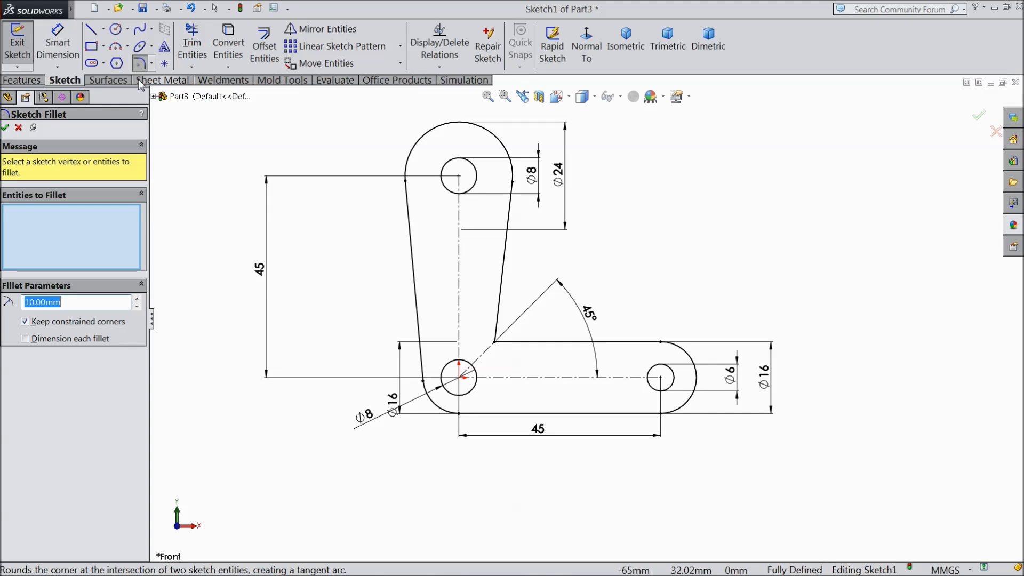
{"action": "type", "text": "6"}
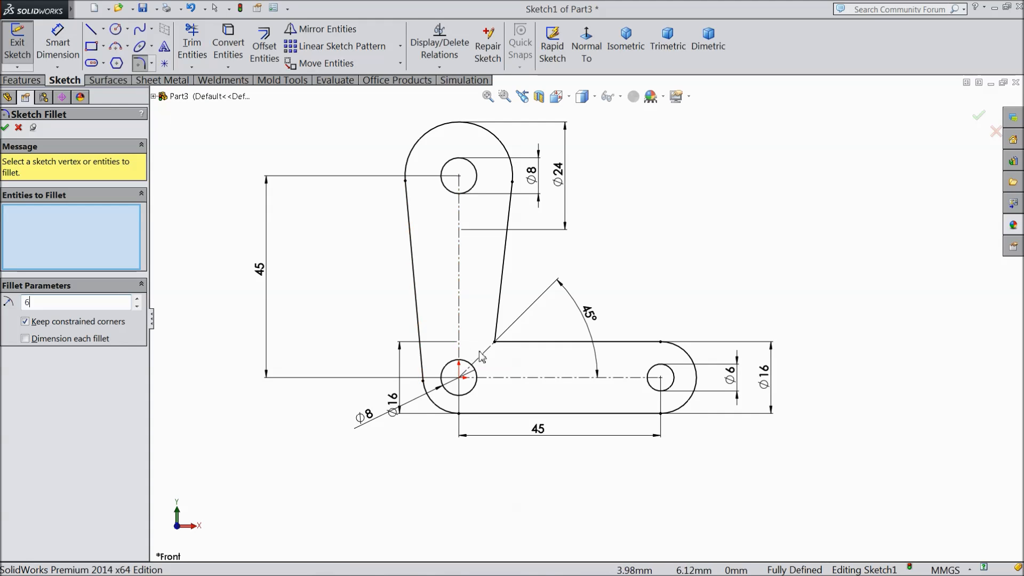
{"action": "left_click", "coordinate": [495, 343]}
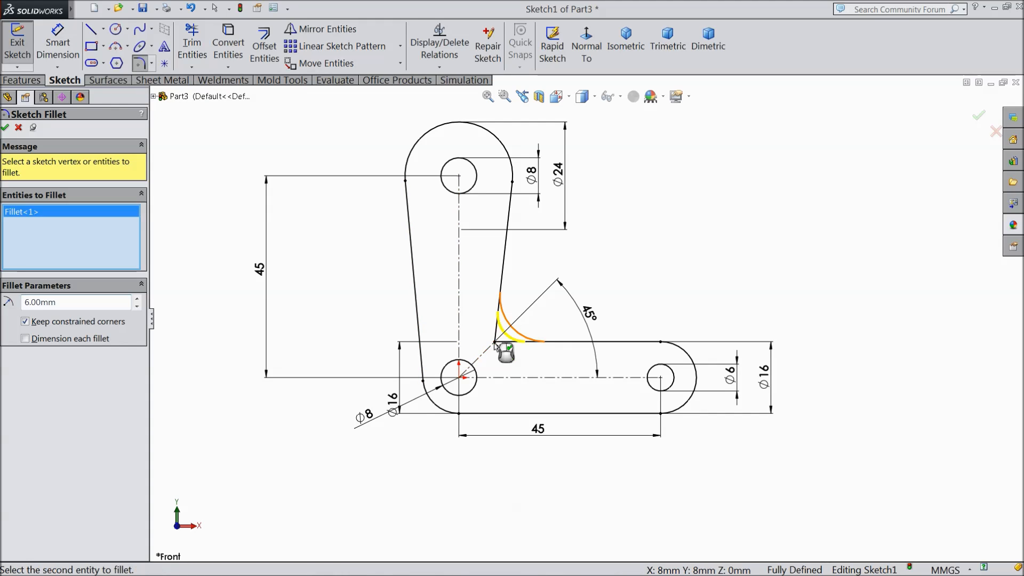
{"action": "left_click", "coordinate": [6, 128]}
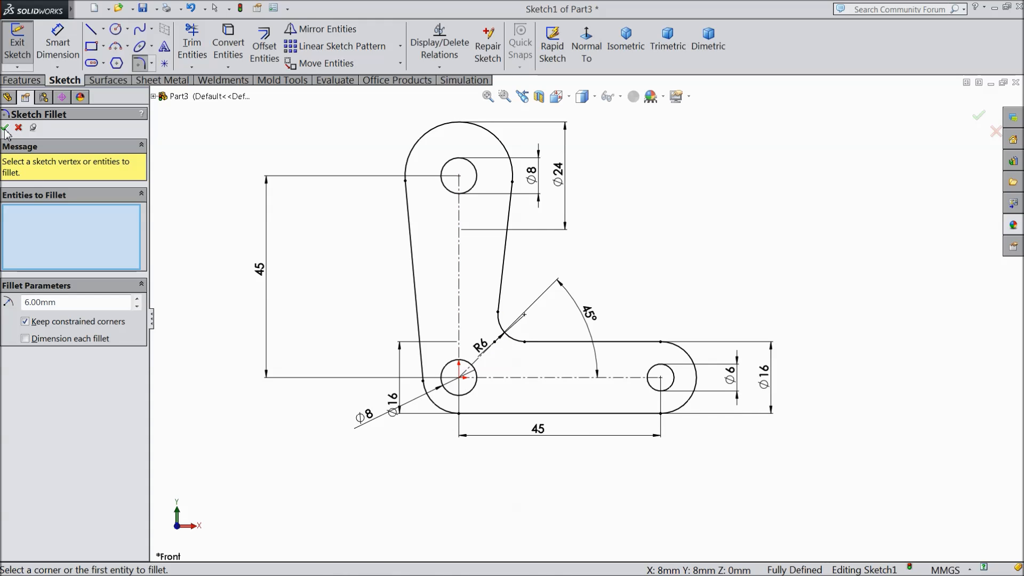
{"action": "left_click", "coordinate": [5, 128]}
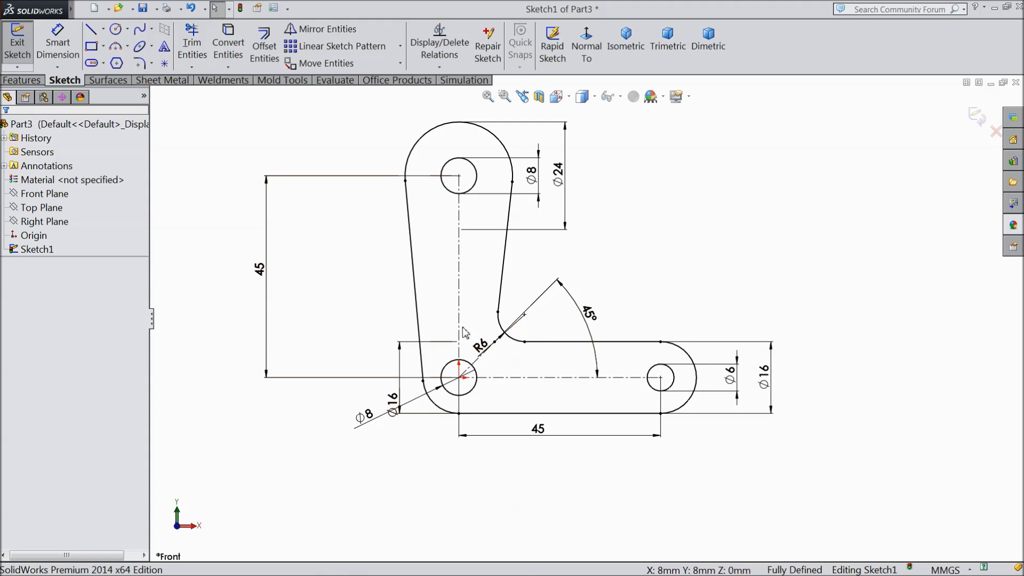
- Extrude the L-shaped profile 40 mm as a boss using the Mid Plane end condition
{"action": "left_click", "coordinate": [23, 81]}
{"action": "left_click", "coordinate": [24, 46]}
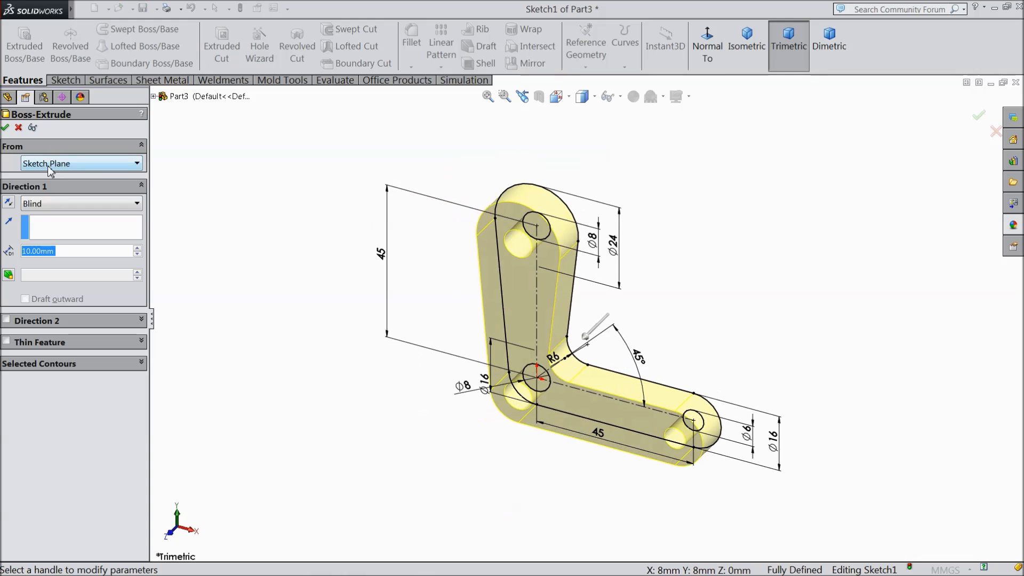
{"action": "left_click", "coordinate": [51, 202]}
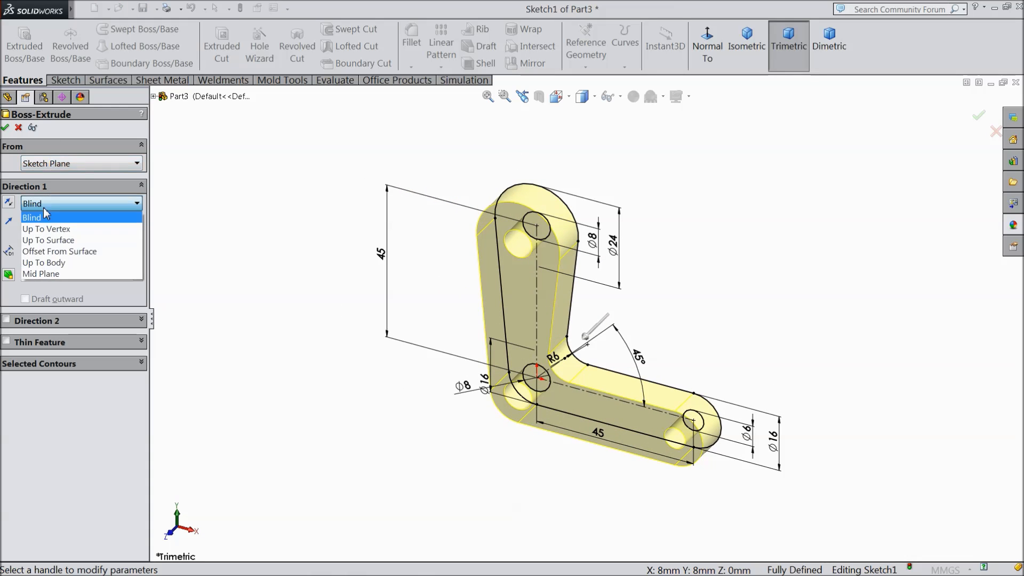
{"action": "left_click", "coordinate": [48, 275]}
{"action": "type", "text": "40"}
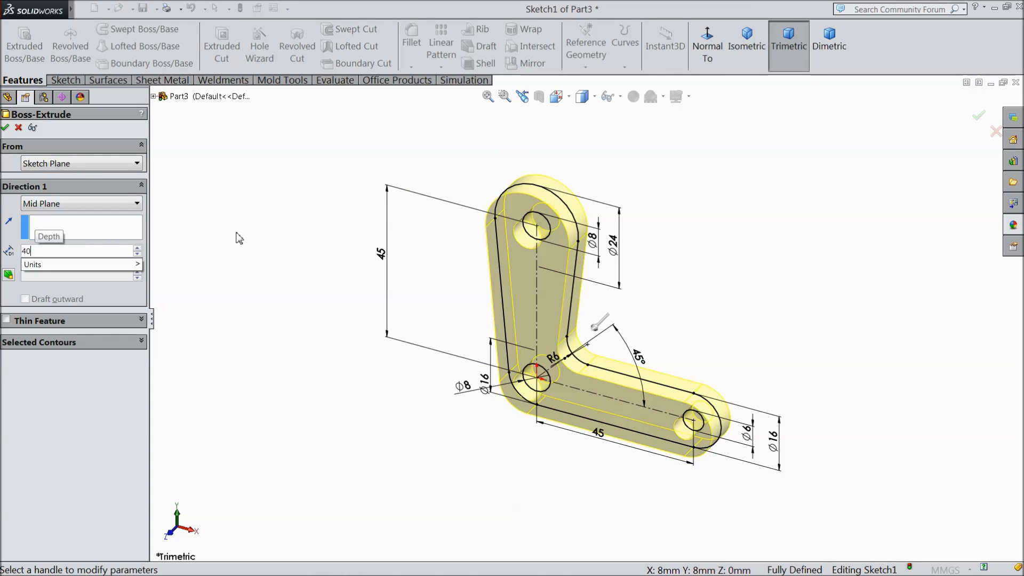
{"action": "key", "text": "Return"}
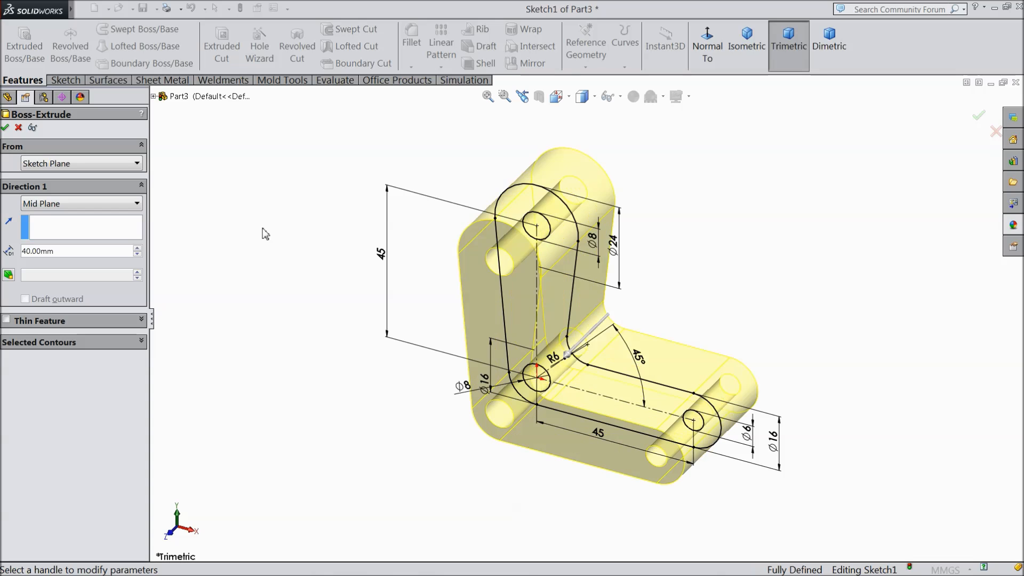
{"action": "left_click", "coordinate": [5, 129]}
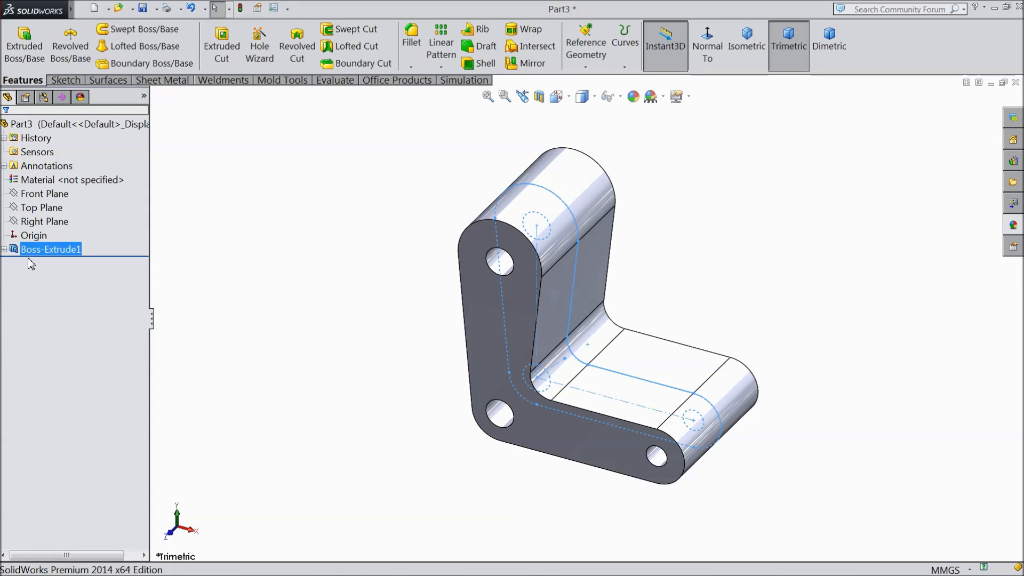
- Create a reference plane offset 70 mm above the Top Plane
{"action": "left_click", "coordinate": [42, 208]}
{"action": "left_click", "coordinate": [586, 66]}
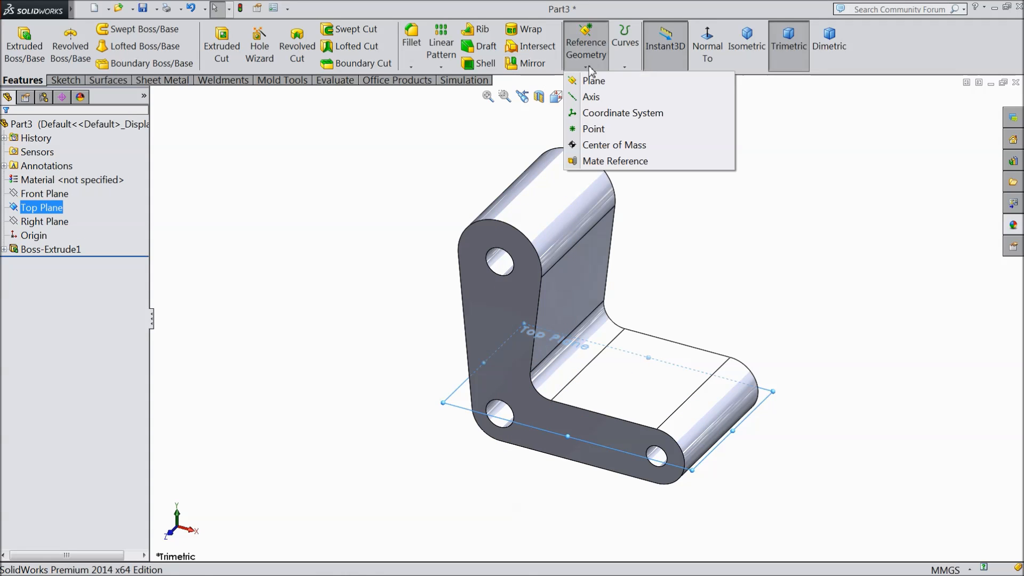
{"action": "left_click", "coordinate": [591, 82]}
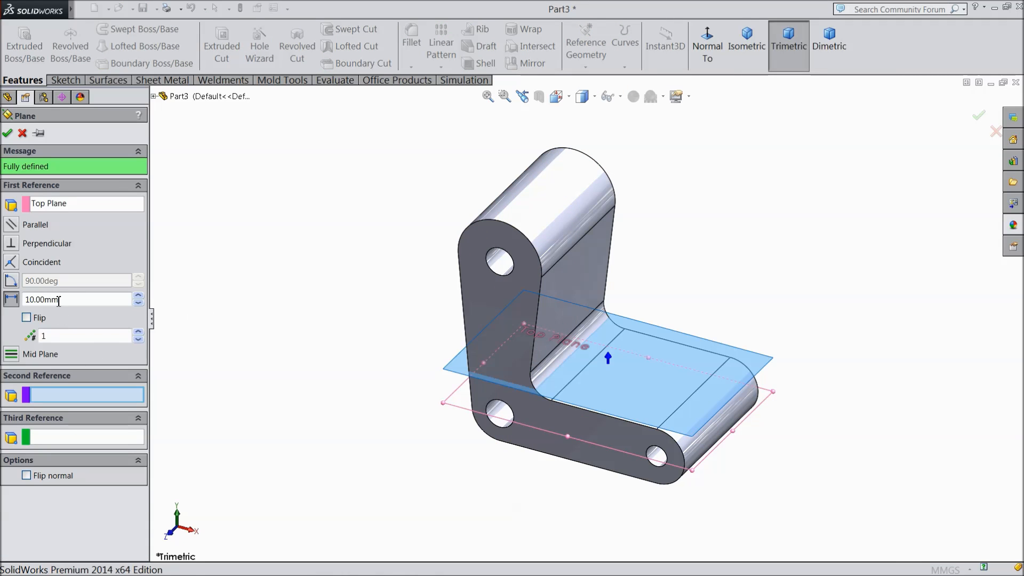
{"action": "left_click", "coordinate": [21, 303]}
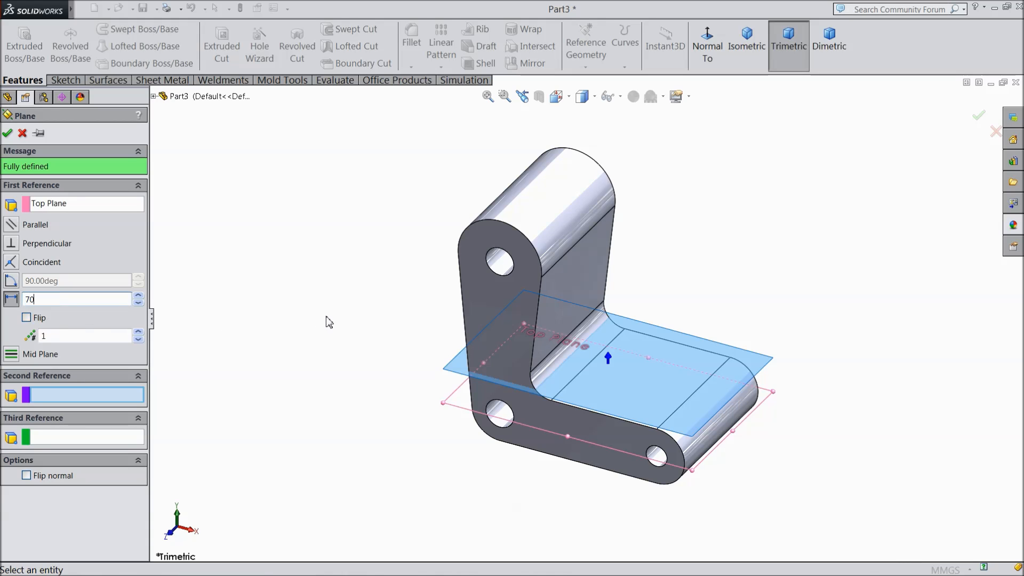
{"action": "key", "text": "Return"}
{"action": "mouse_move", "coordinate": [337, 325]}
{"action": "middle_mouse_down"}
{"action": "mouse_move", "coordinate": [348, 254]}
{"action": "mouse_move", "coordinate": [338, 343]}
{"action": "middle_mouse_up"}
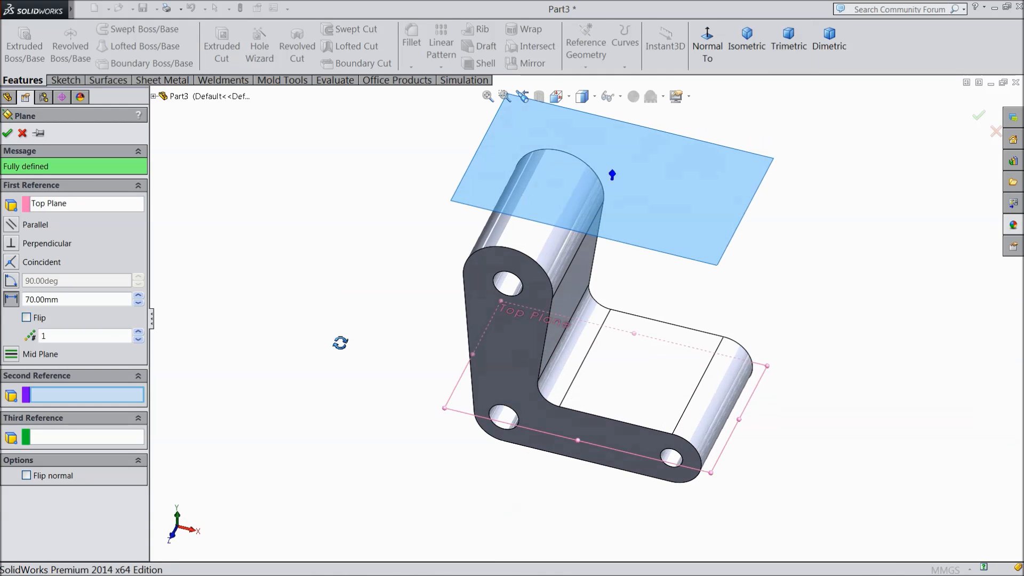
{"action": "left_click", "coordinate": [7, 134]}
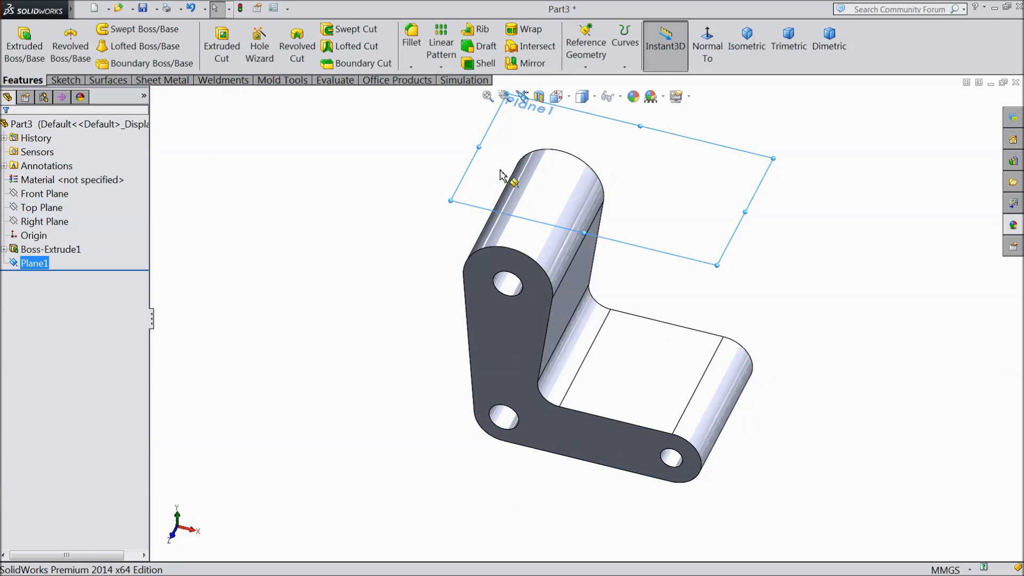
- On the new offset plane, sketch an open stepped line across the part: horizontal about 36 mm, a short 45-degree rise, and another horizontal past the far end
{"action": "left_click", "coordinate": [65, 80]}
{"action": "left_click", "coordinate": [18, 45]}
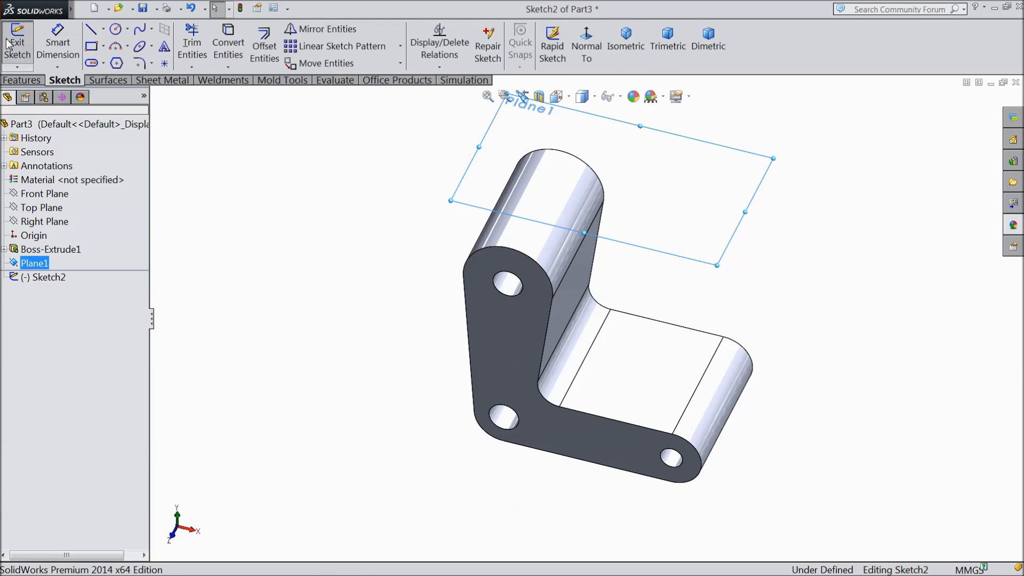
{"action": "left_click", "coordinate": [587, 48]}
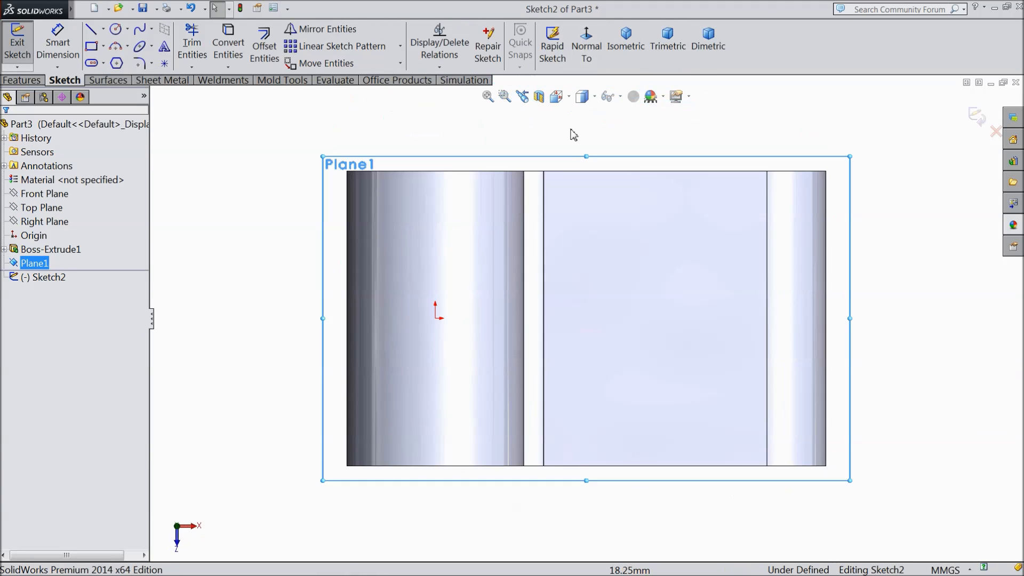
{"action": "left_click", "coordinate": [91, 31]}
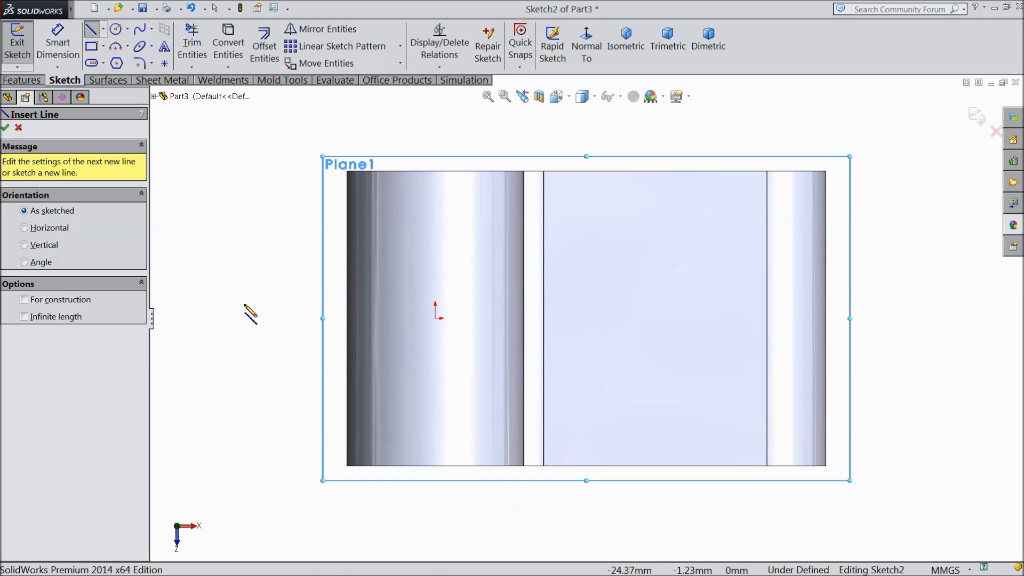
{"action": "left_click", "coordinate": [288, 374]}
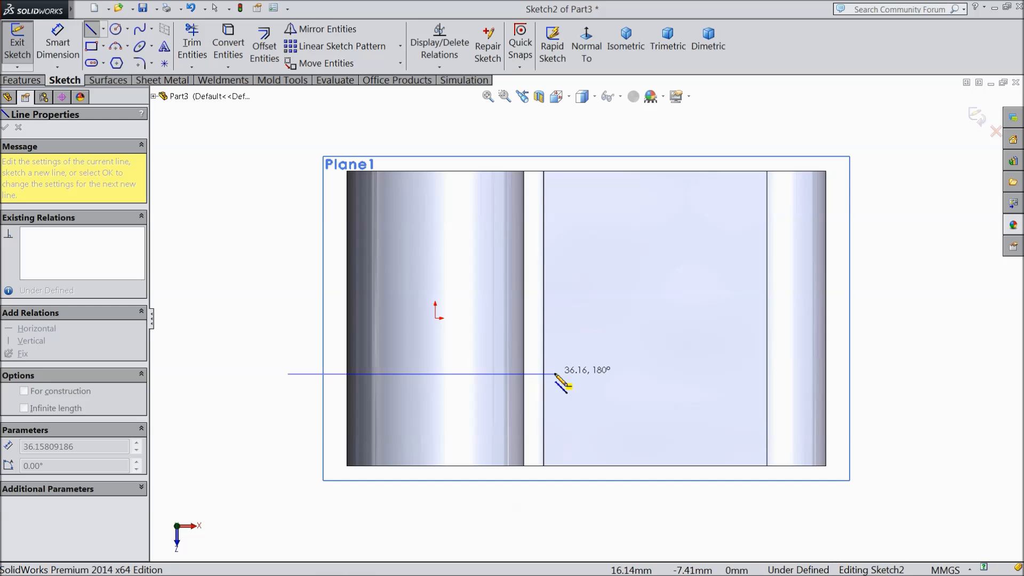
{"action": "left_click", "coordinate": [555, 374]}
{"action": "left_click", "coordinate": [580, 349]}
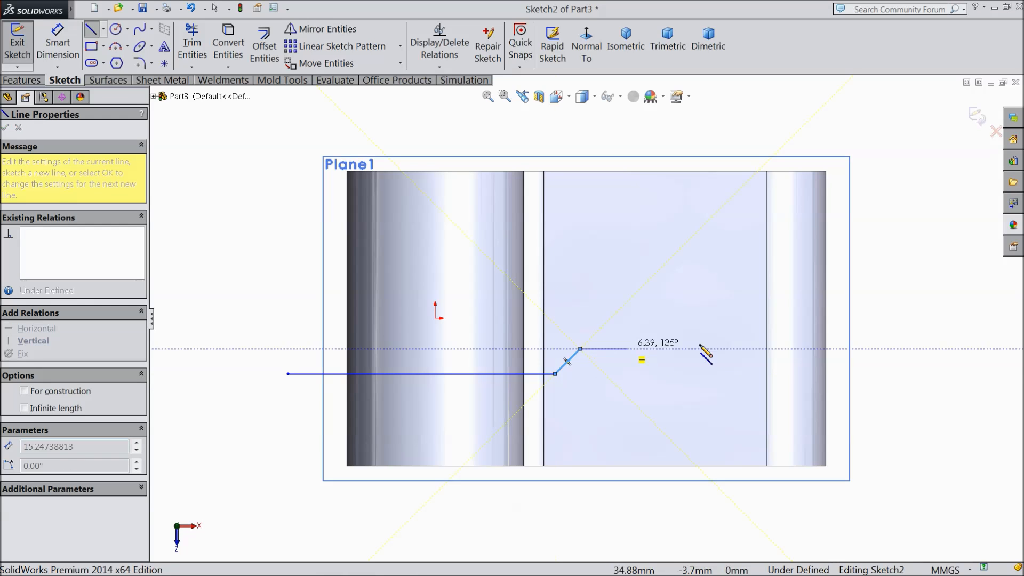
{"action": "left_click", "coordinate": [916, 349]}
{"action": "right_click", "coordinate": [930, 274]}
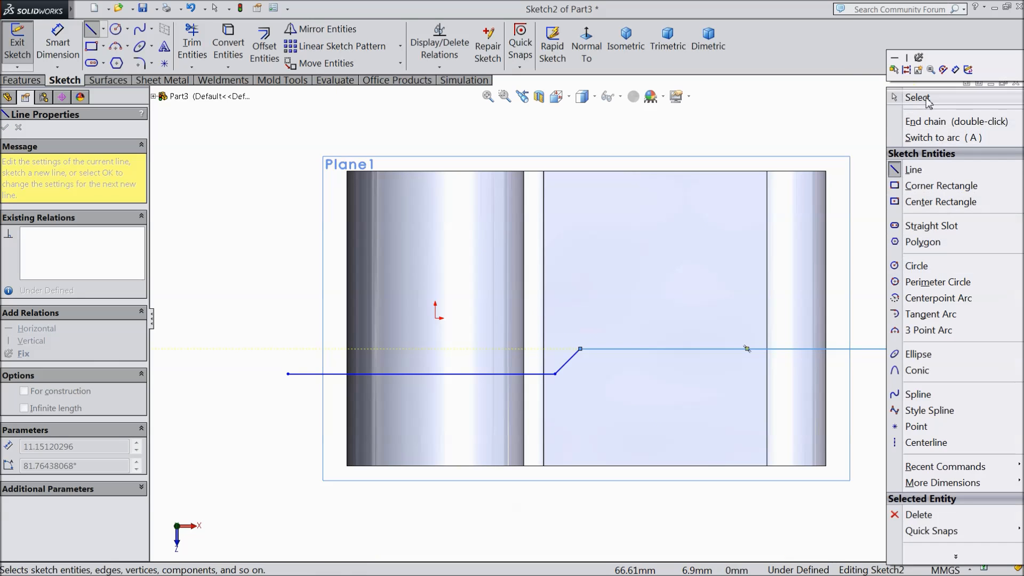
{"action": "left_click", "coordinate": [901, 98]}
- Dimension the horizontal distance from the origin to the lower end of the slanted segment as 17.87 mm
{"action": "left_click", "coordinate": [59, 49]}
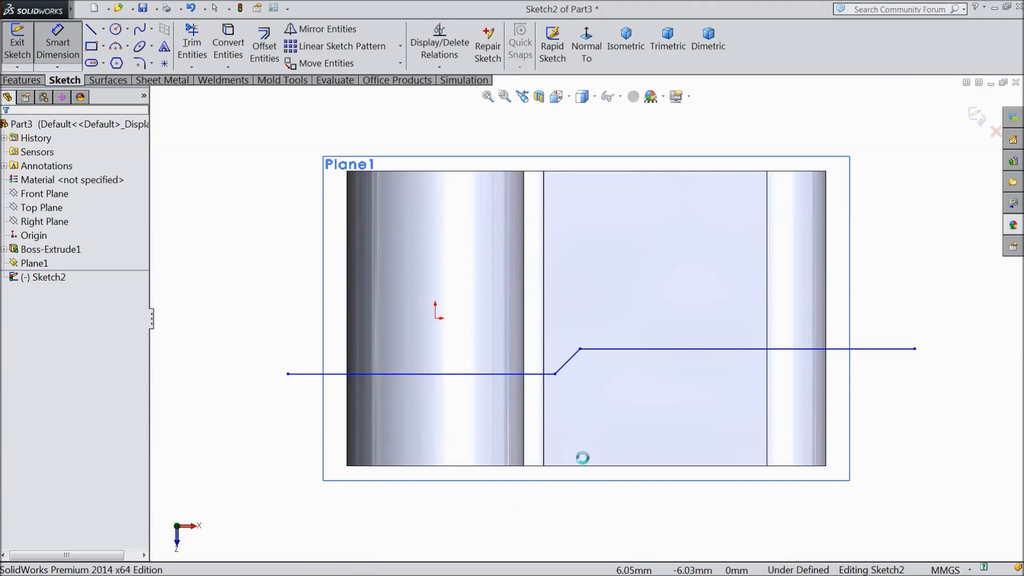
{"action": "scroll", "coordinate": [555, 445], "scroll_direction": "up", "scroll_amount": 1}
{"action": "scroll", "coordinate": [553, 447], "scroll_direction": "down", "scroll_amount": 2}
{"action": "left_click", "coordinate": [424, 251]}
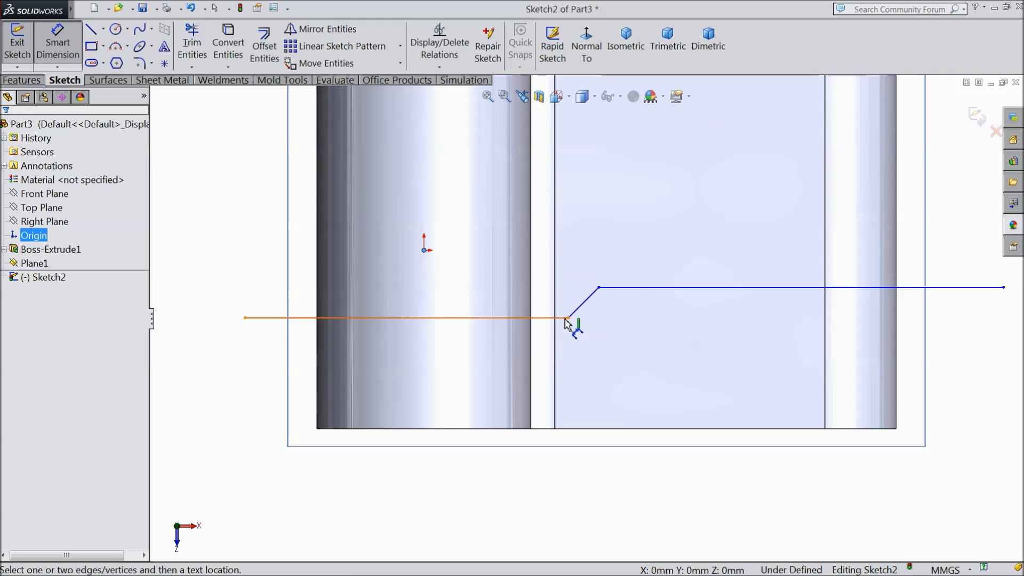
{"action": "left_click", "coordinate": [569, 318]}
{"action": "left_click", "coordinate": [495, 487]}
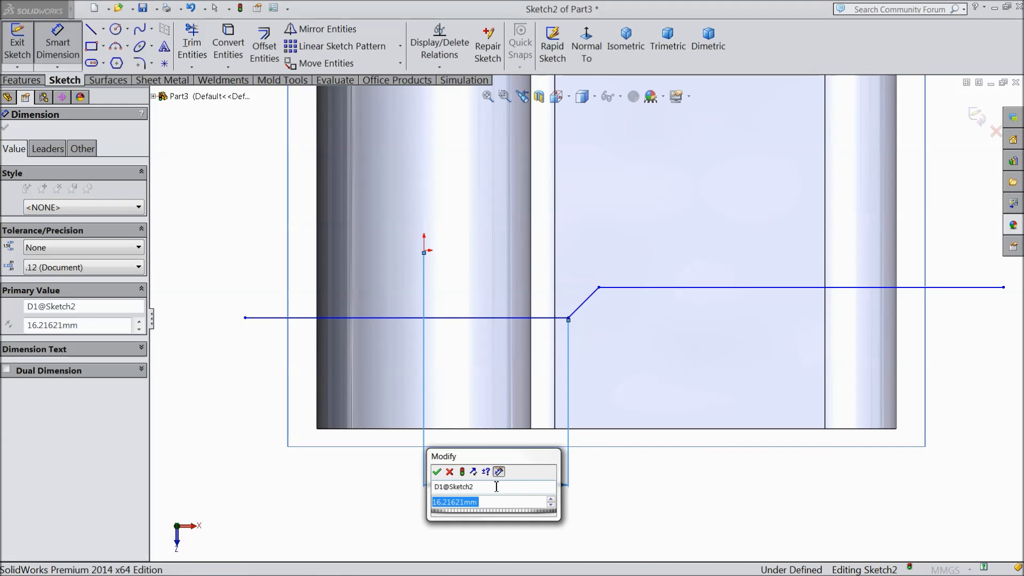
{"action": "type", "text": "17.87"}
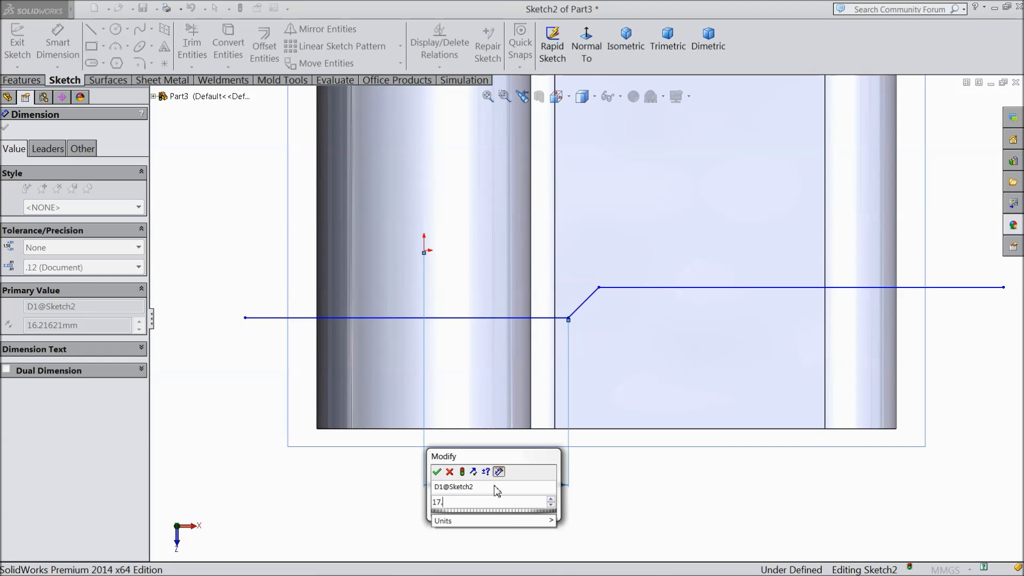
{"action": "left_click", "coordinate": [436, 472]}
- Dimension the length of the slanted segment as 5.03 mm
{"action": "left_click", "coordinate": [603, 310]}
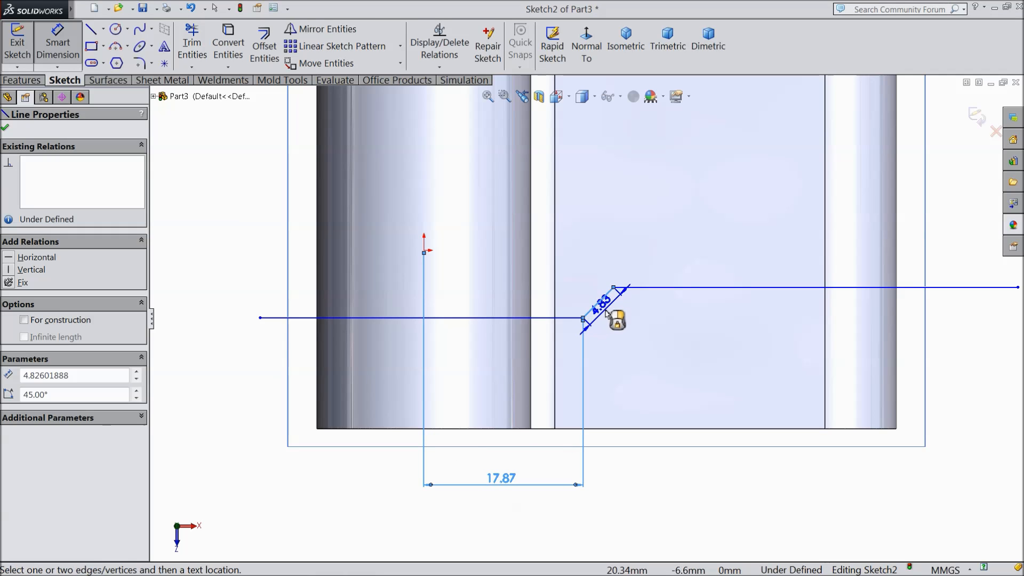
{"action": "left_click", "coordinate": [607, 314]}
{"action": "type", "text": "5"}
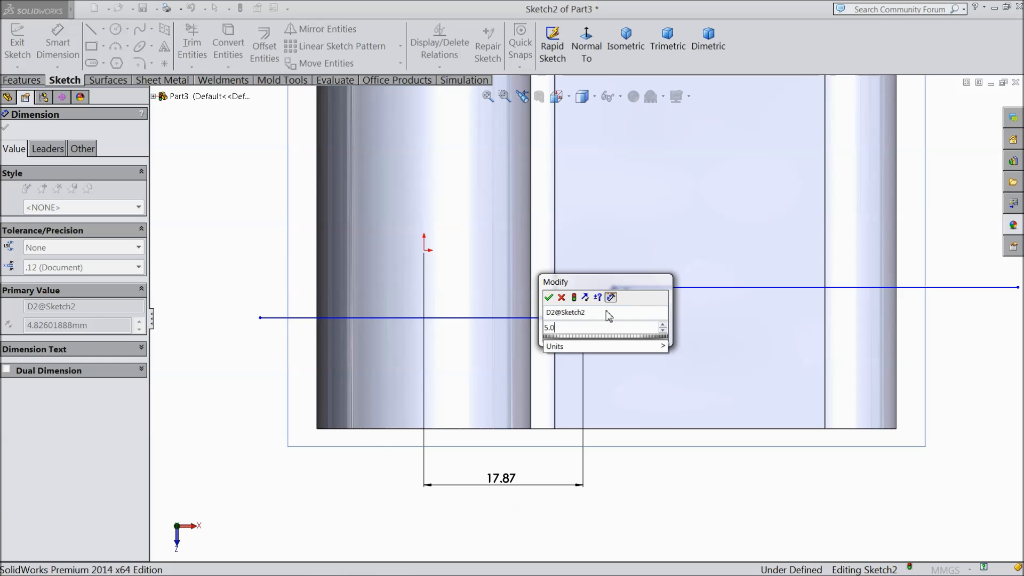
{"action": "left_click", "coordinate": [549, 298]}
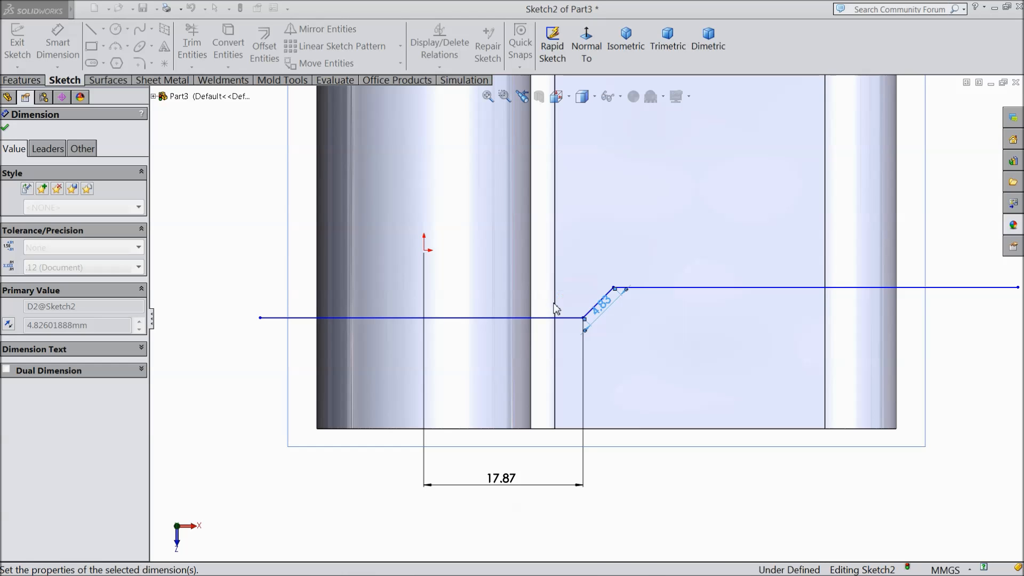
- Dimension the vertical distance between the two horizontal lines as 2.5 mm
{"action": "left_click", "coordinate": [659, 288]}
{"action": "left_click", "coordinate": [576, 318]}
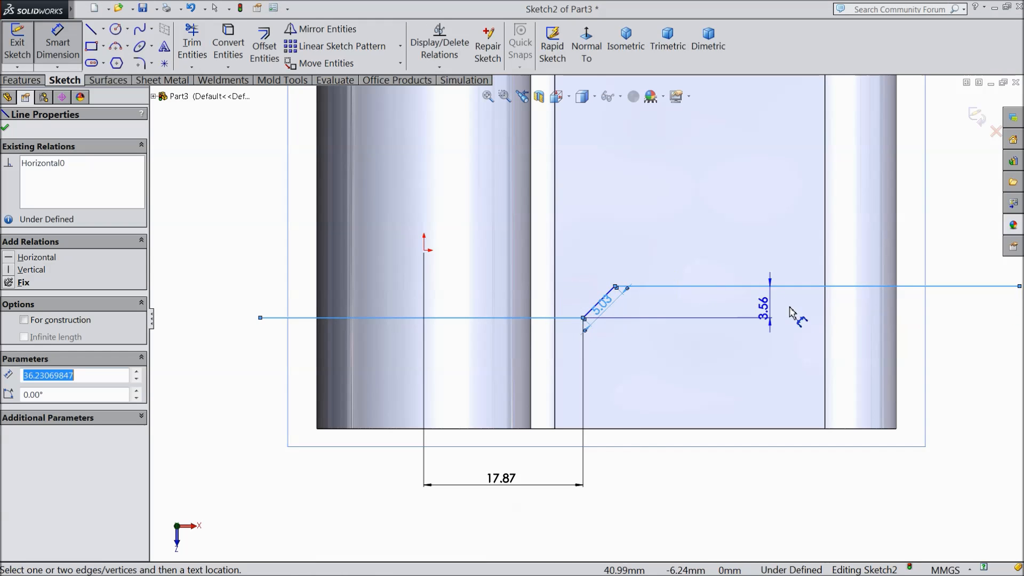
{"action": "key", "text": "z"}
{"action": "left_click", "coordinate": [931, 314]}
{"action": "type", "text": "2"}
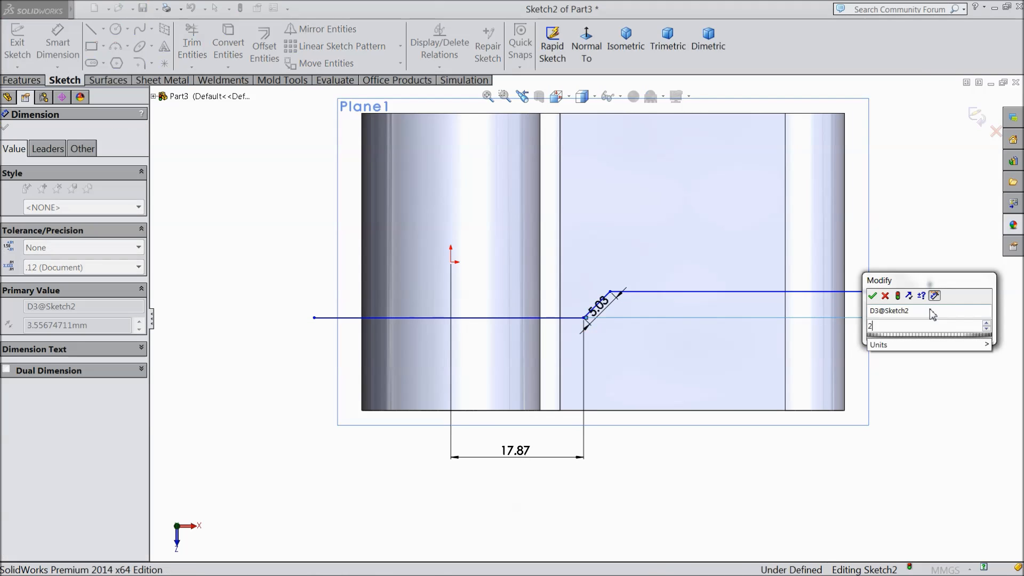
{"action": "type", "text": ".5"}
{"action": "left_click", "coordinate": [873, 296]}
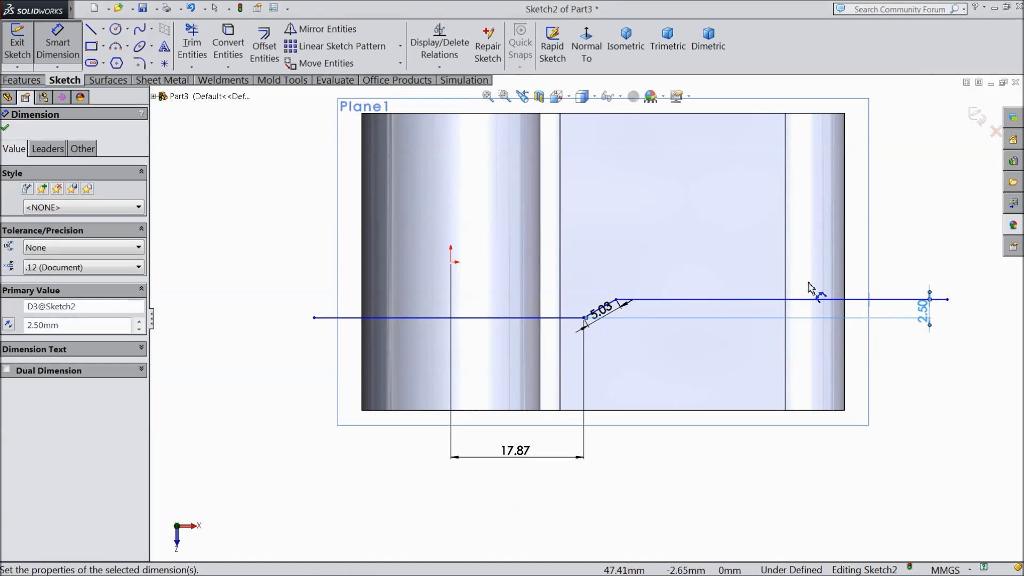
{"action": "left_click", "coordinate": [6, 128]}
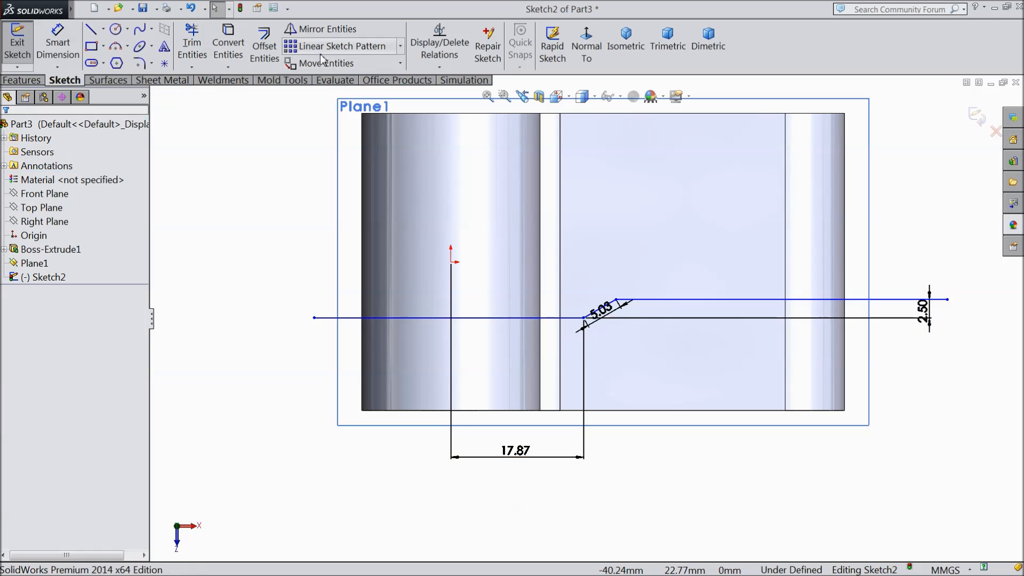
- Offset the whole stepped line chain by 2.5 mm with the direction reversed, adding dimensions
{"action": "left_click", "coordinate": [261, 56]}
{"action": "type", "text": "2.5"}
{"action": "left_click", "coordinate": [405, 318]}
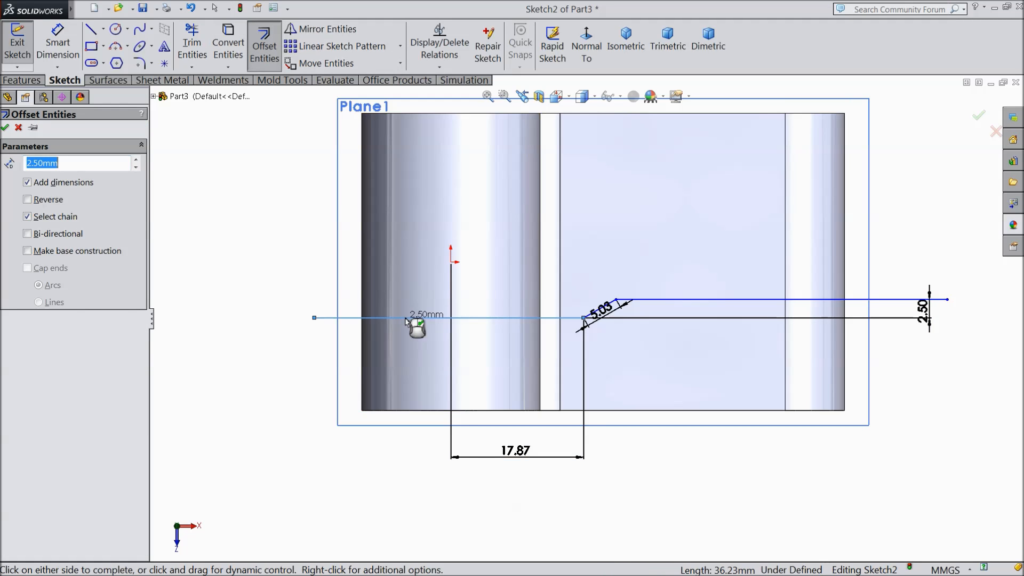
{"action": "left_click", "coordinate": [39, 202]}
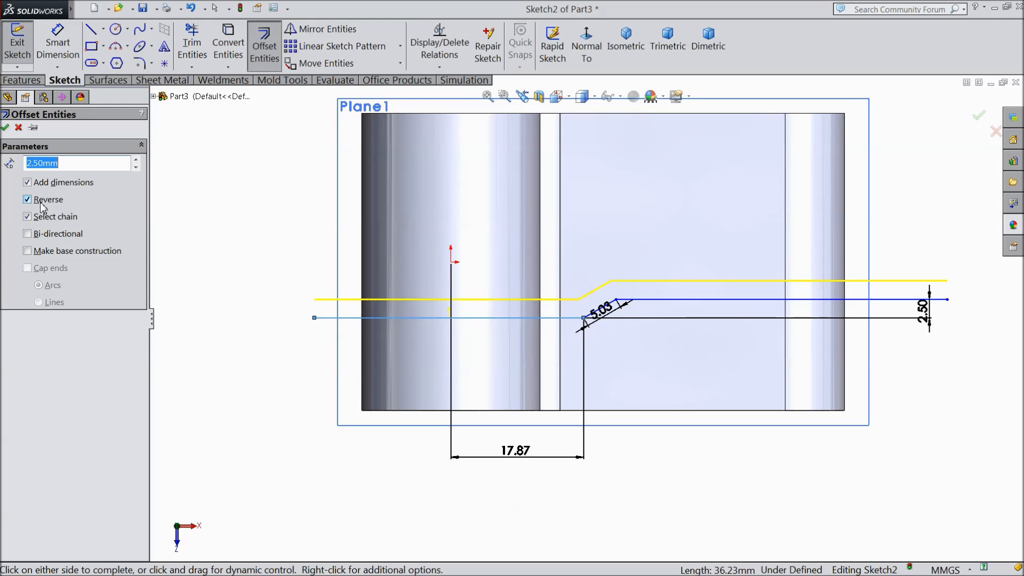
{"action": "left_click", "coordinate": [4, 128]}
- Close both open ends of the two stepped chains with vertical lines to form a closed profile
{"action": "left_click", "coordinate": [92, 32]}
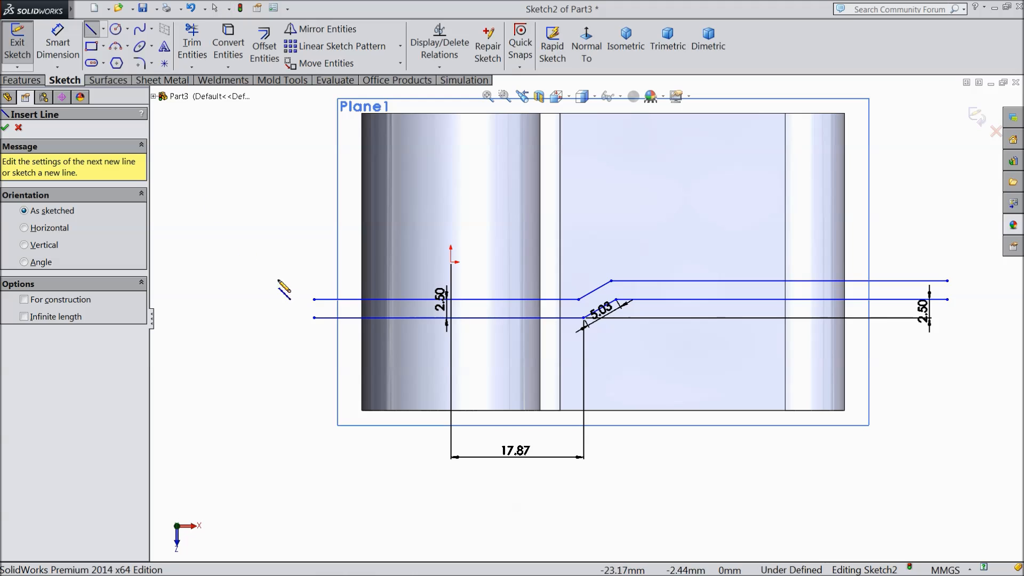
{"action": "left_click", "coordinate": [315, 299]}
{"action": "left_click", "coordinate": [314, 318]}
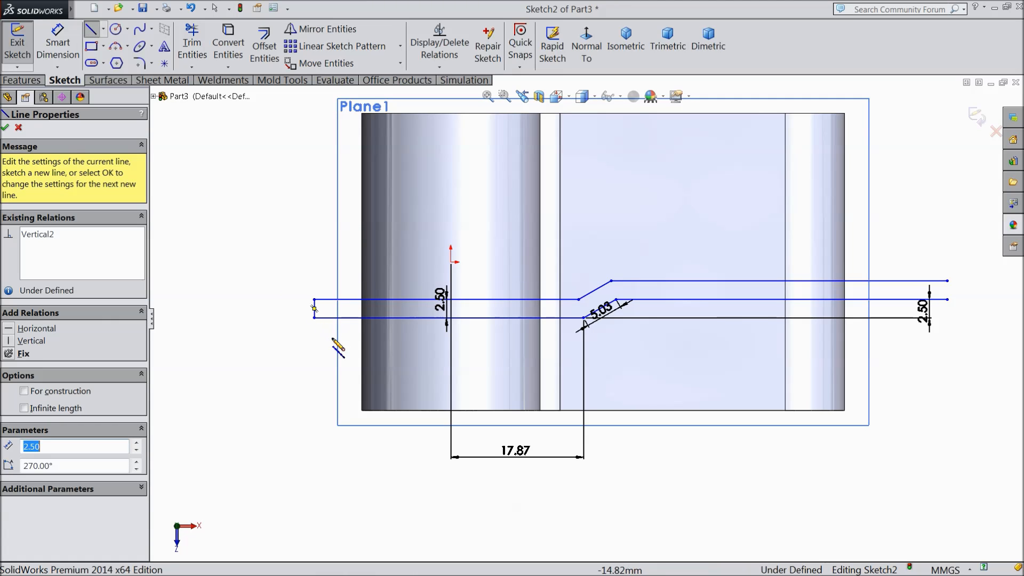
{"action": "left_click", "coordinate": [948, 281]}
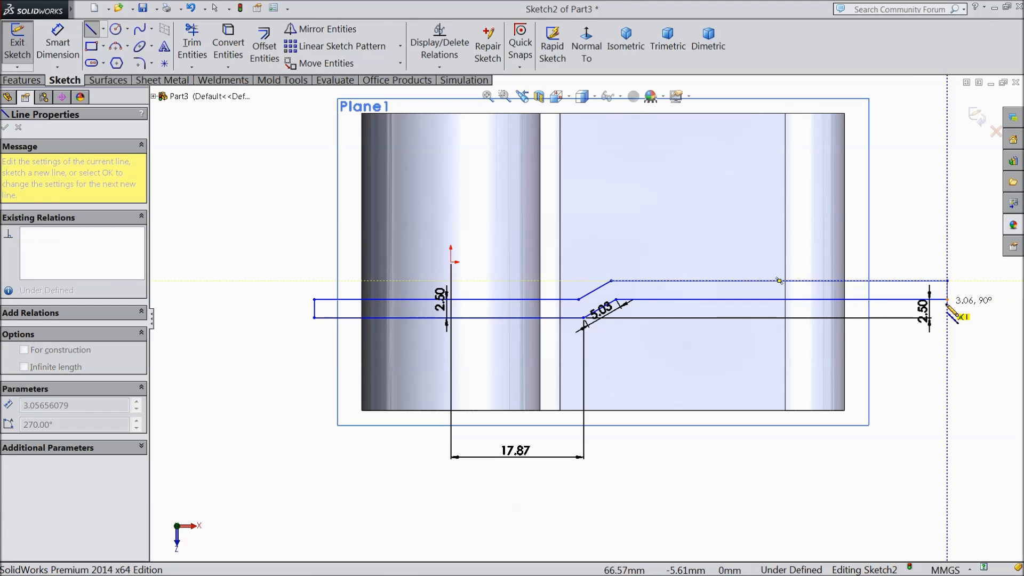
{"action": "left_click", "coordinate": [948, 299]}
{"action": "right_click", "coordinate": [911, 211]}
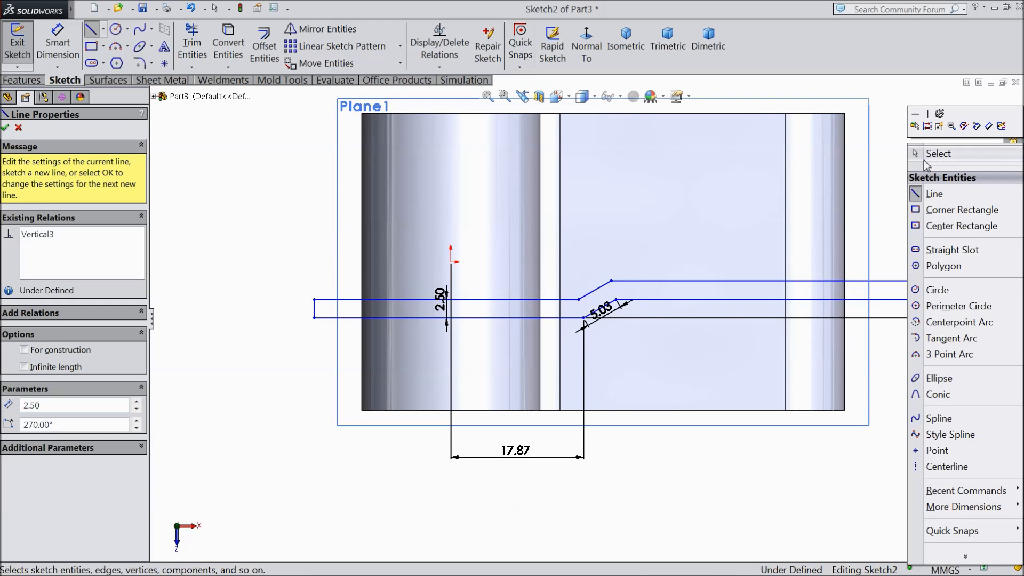
{"action": "left_click", "coordinate": [926, 159]}
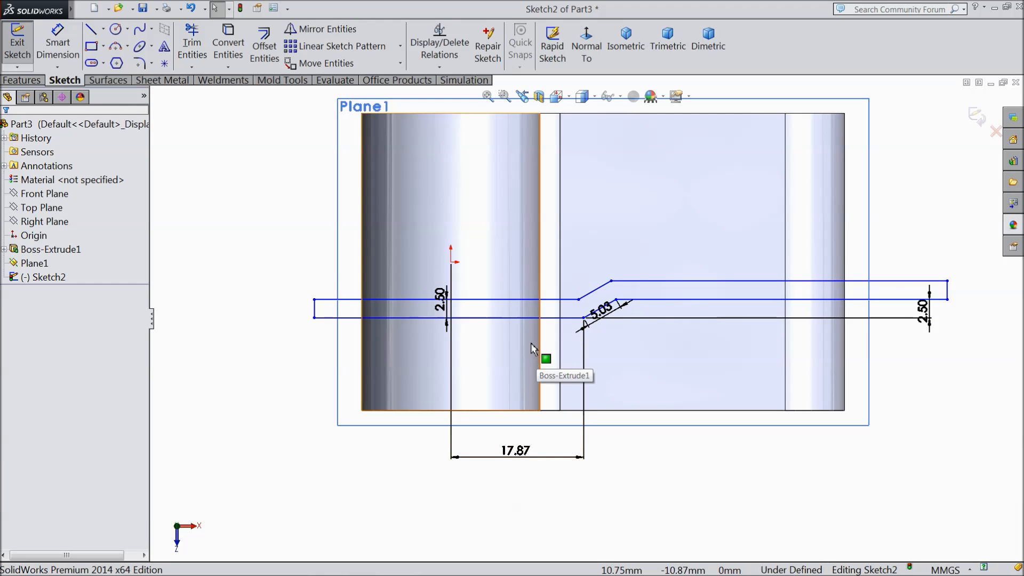
- Move the 2.50 offset dimension outside the profile's left end and the 5.03 dimension below the slanted segment
{"action": "mouse_move", "coordinate": [448, 299]}
{"action": "left_mouse_down"}
{"action": "mouse_move", "coordinate": [382, 320]}
{"action": "mouse_move", "coordinate": [243, 315]}
{"action": "left_mouse_up"}
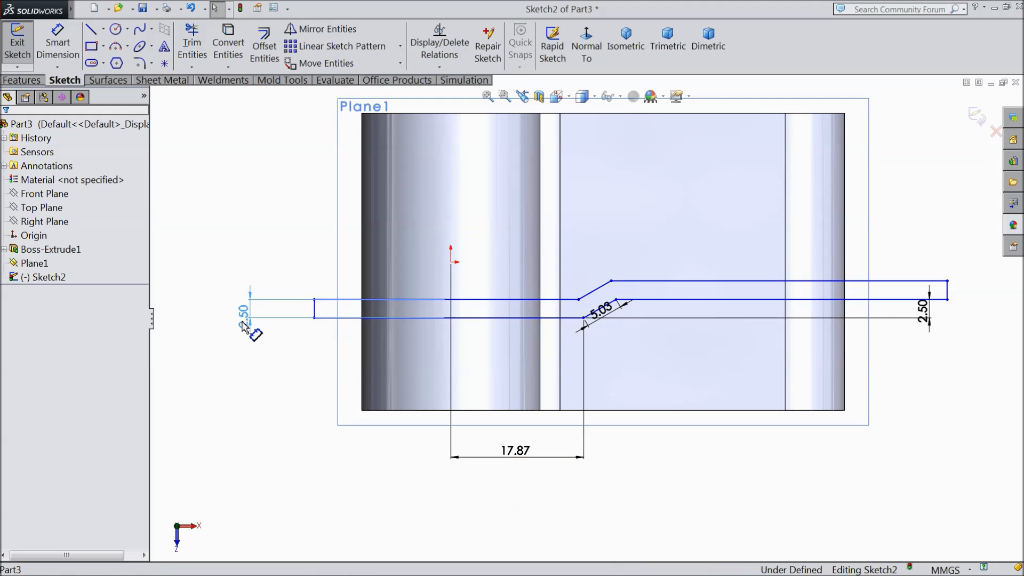
{"action": "scroll", "coordinate": [611, 353], "scroll_direction": "down", "scroll_amount": 4}
{"action": "left_click_drag", "start_coordinate": [601, 309], "coordinate": [617, 323]}
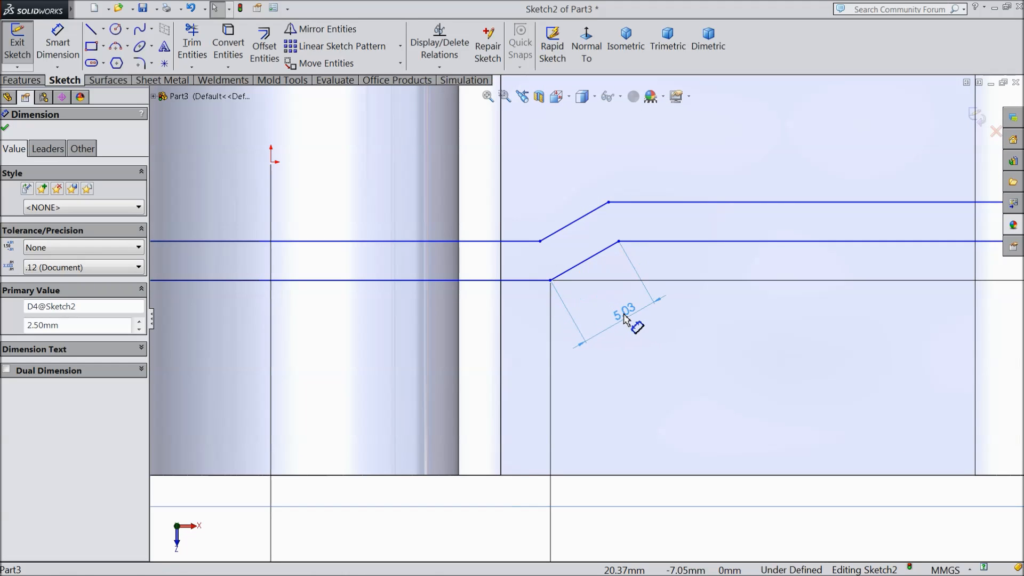
{"action": "scroll", "coordinate": [622, 348], "scroll_direction": "up", "scroll_amount": 4}
{"action": "scroll", "coordinate": [622, 348], "scroll_direction": "up", "scroll_amount": 2}
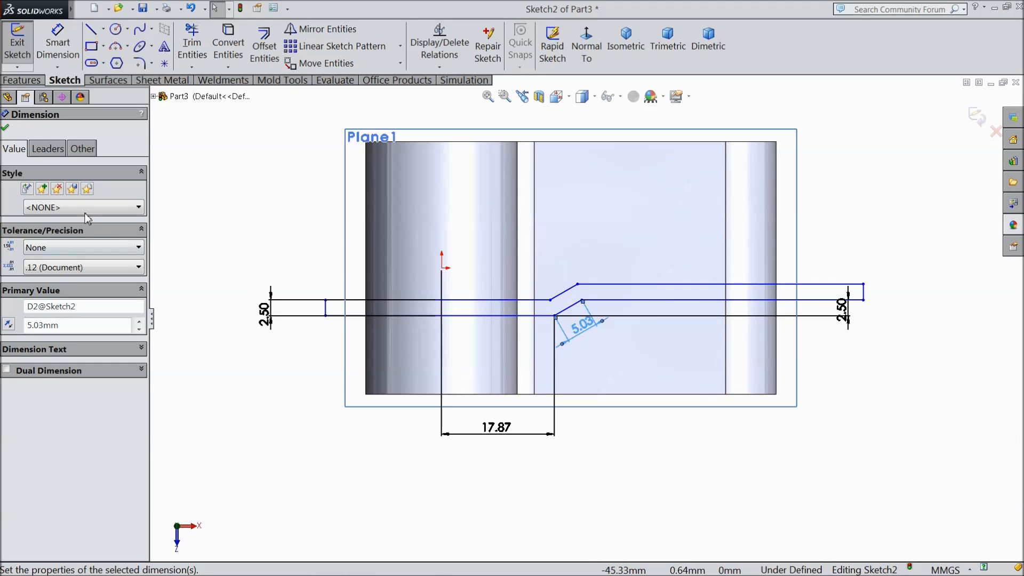
{"action": "left_click", "coordinate": [6, 126]}
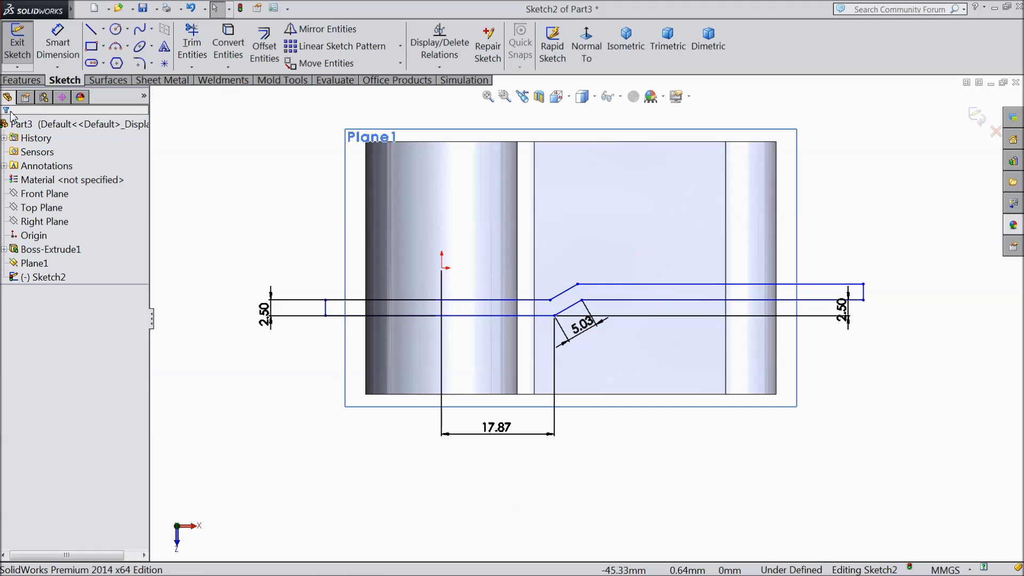
- Extrude-cut the body from the stepped profile, Blind 80 mm with Flip side to cut, keeping only the thin stepped plate
{"action": "left_click", "coordinate": [24, 81]}
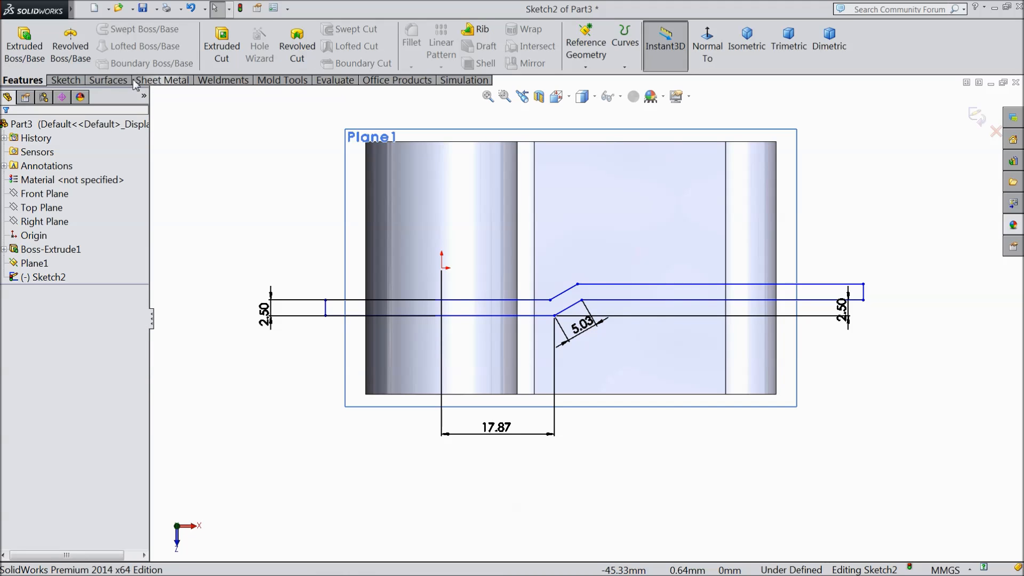
{"action": "left_click", "coordinate": [221, 53]}
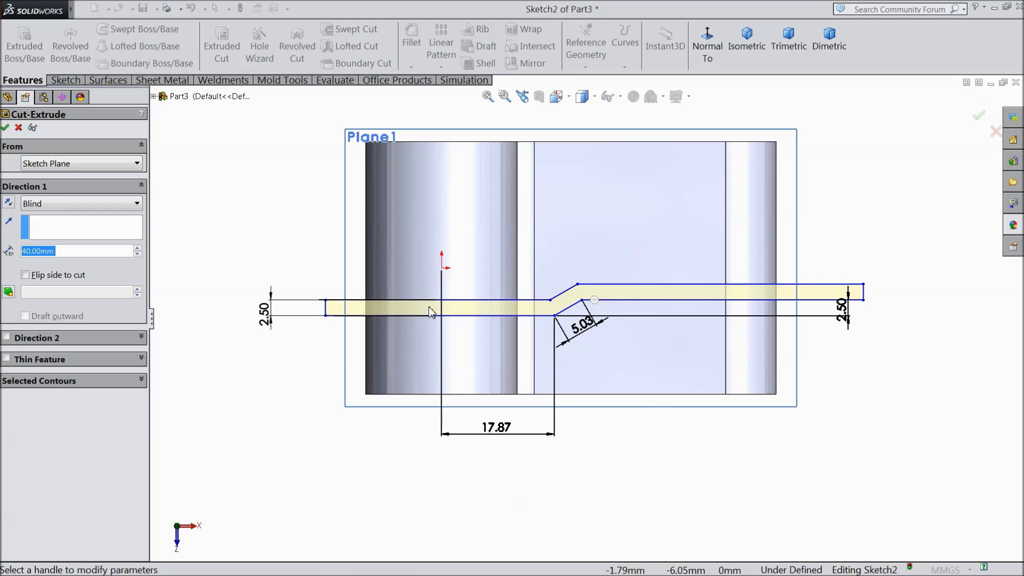
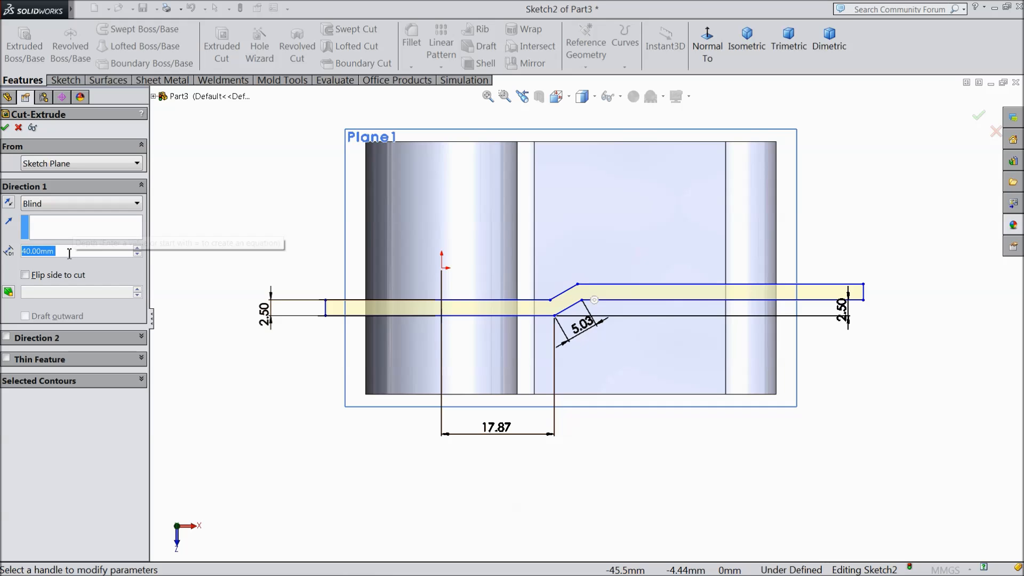
{"action": "type", "text": "80"}
{"action": "key", "text": "Return"}
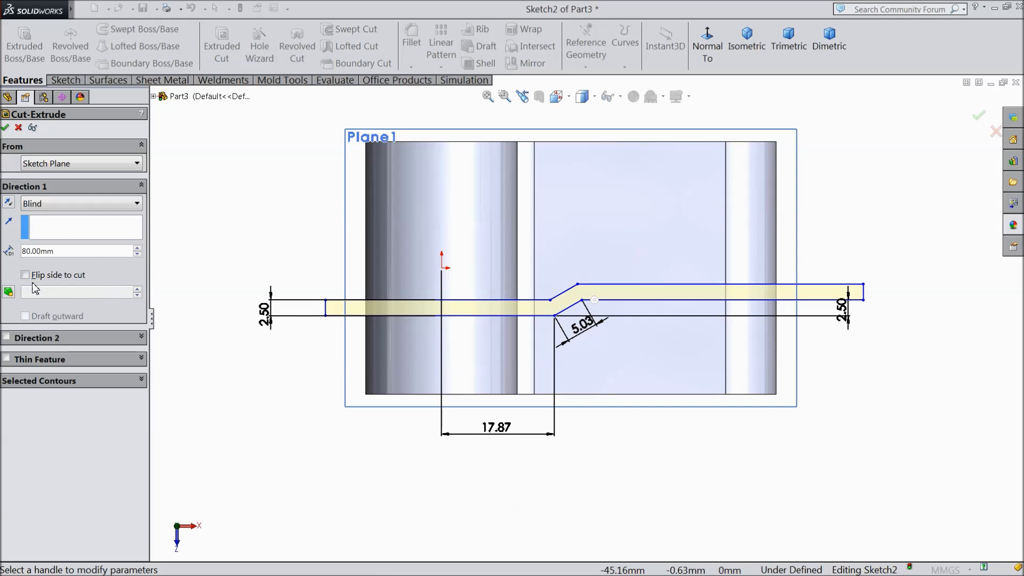
{"action": "left_click", "coordinate": [25, 275]}
{"action": "middle_click_drag", "start_coordinate": [312, 421], "coordinate": [293, 261]}
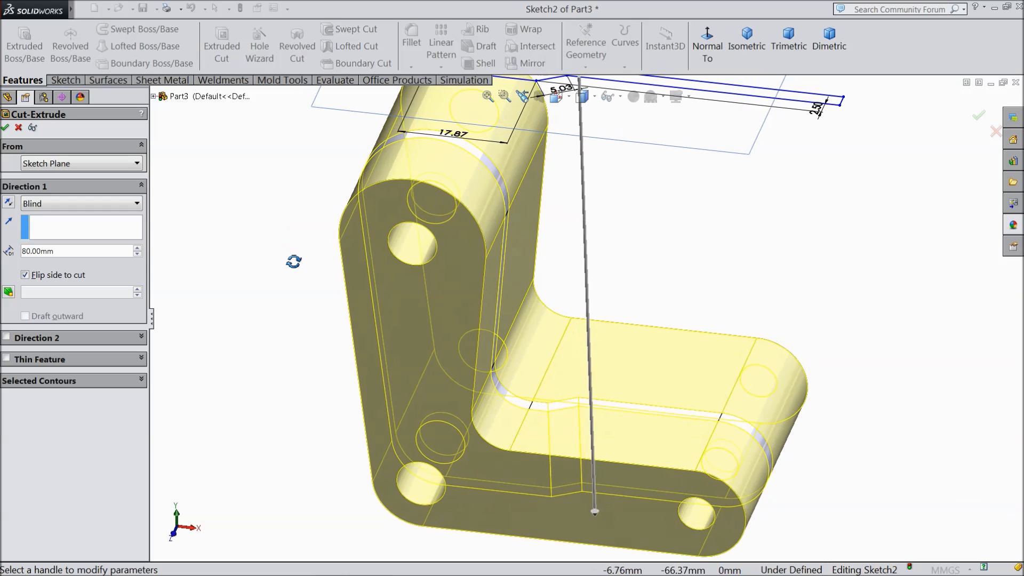
{"action": "left_click", "coordinate": [5, 127]}
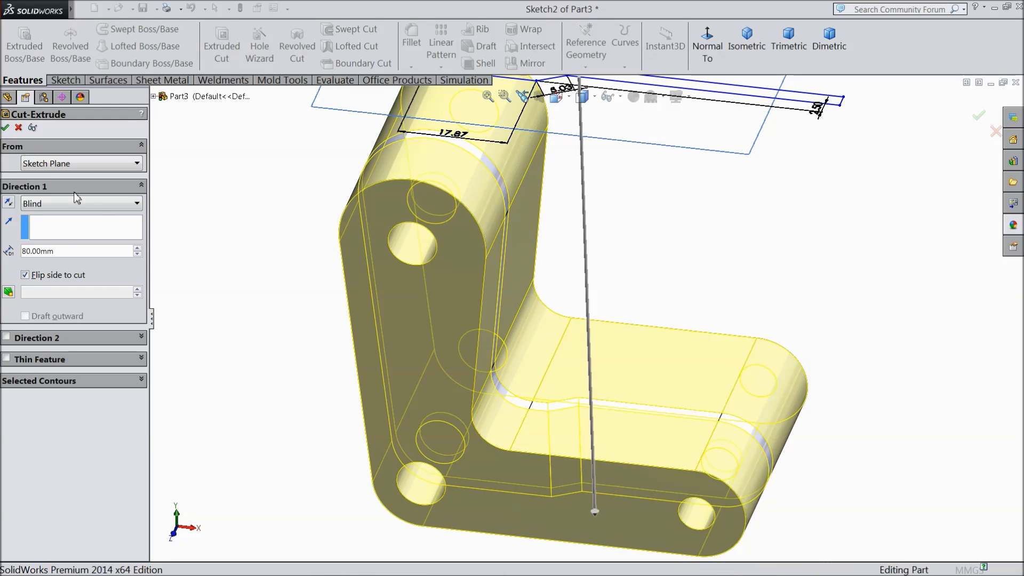
- Fillet the two opposite edges of the bend nearest the single-hole arm with a 1 mm radius
{"action": "middle_click_drag", "start_coordinate": [313, 279], "coordinate": [309, 313]}
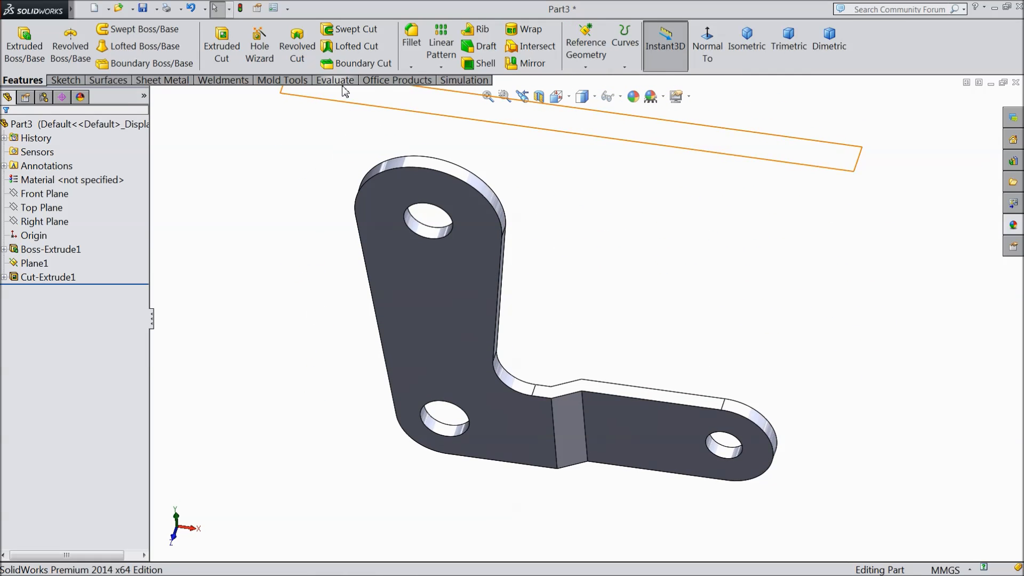
{"action": "left_click", "coordinate": [413, 50]}
{"action": "type", "text": "1"}
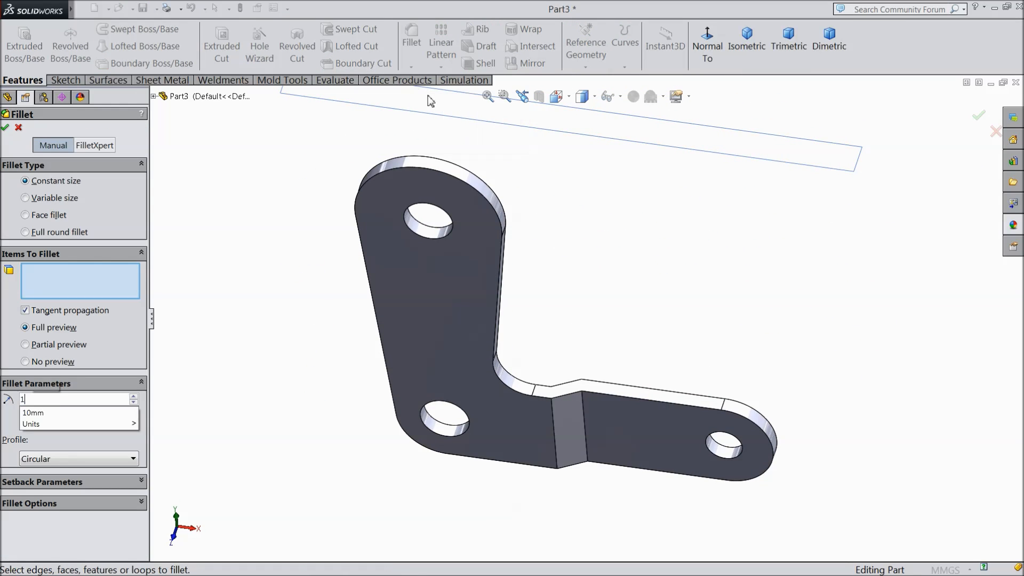
{"action": "key", "text": "Return"}
{"action": "left_click", "coordinate": [565, 394]}
{"action": "middle_click_drag", "start_coordinate": [565, 394], "coordinate": [576, 488]}
{"action": "scroll", "coordinate": [569, 251], "scroll_direction": "down", "scroll_amount": 3}
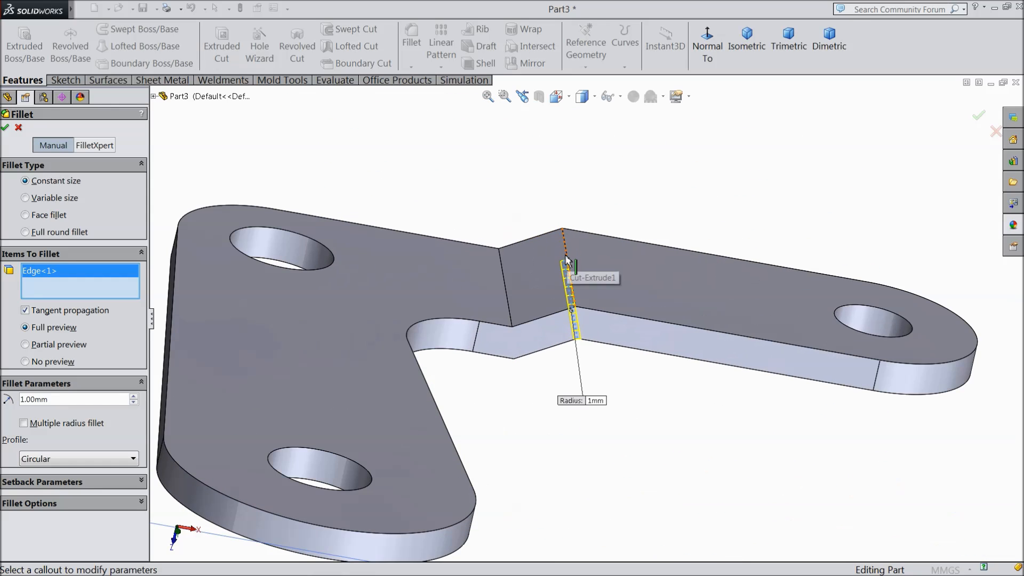
{"action": "left_click", "coordinate": [567, 261]}
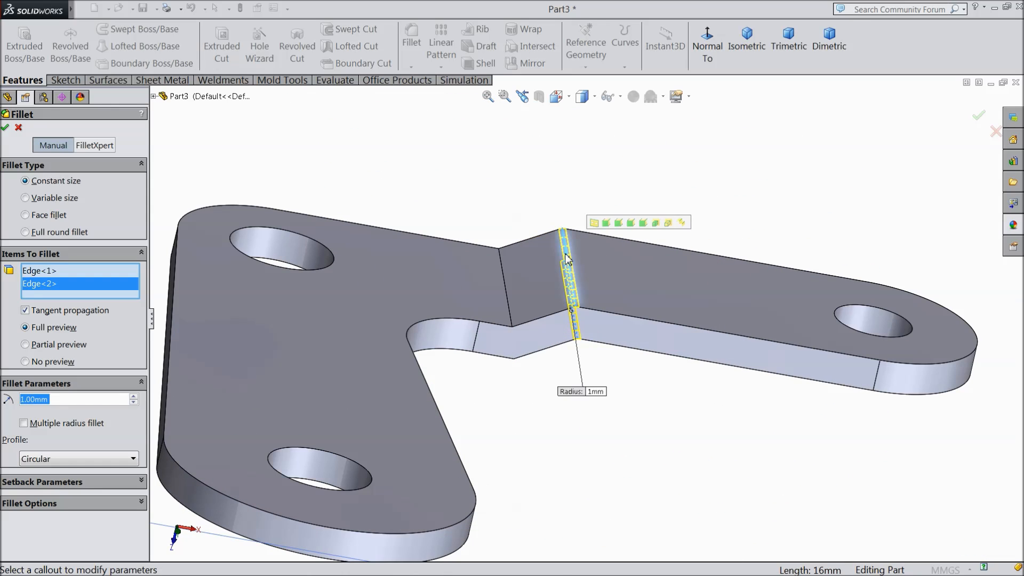
{"action": "left_click", "coordinate": [6, 128]}
- Fillet the two opposite edges of the bend nearest the two-hole arm with a 3 mm radius
{"action": "left_click", "coordinate": [412, 48]}
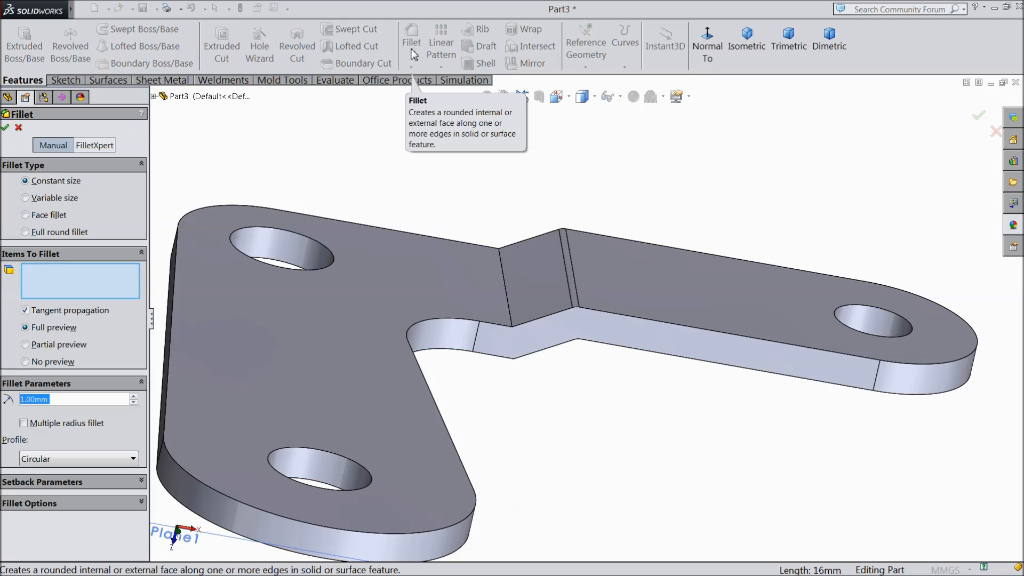
{"action": "type", "text": "3"}
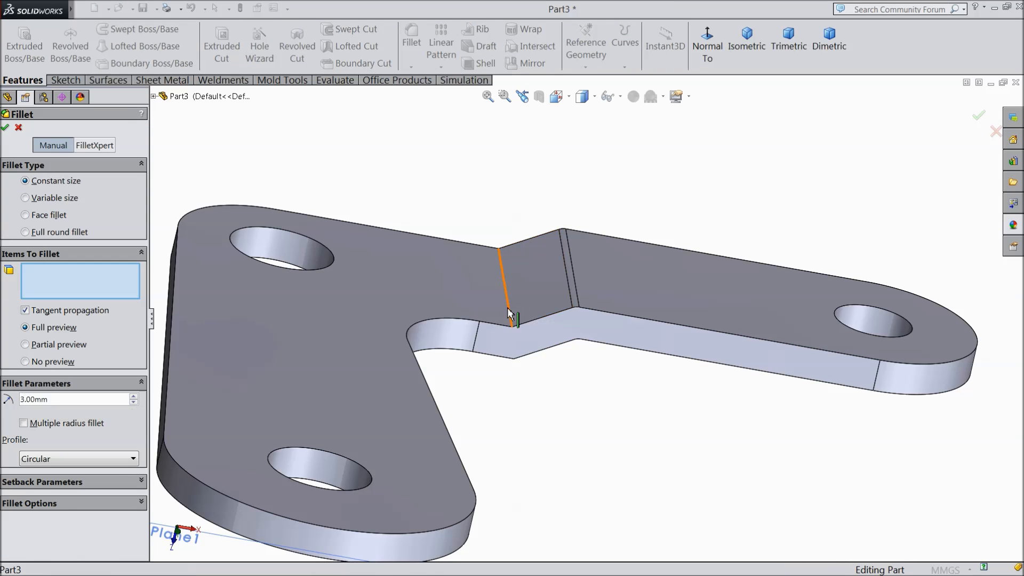
{"action": "left_click", "coordinate": [508, 314]}
{"action": "middle_click_drag", "start_coordinate": [526, 405], "coordinate": [509, 268]}
{"action": "scroll", "coordinate": [514, 345], "scroll_direction": "up", "scroll_amount": 4}
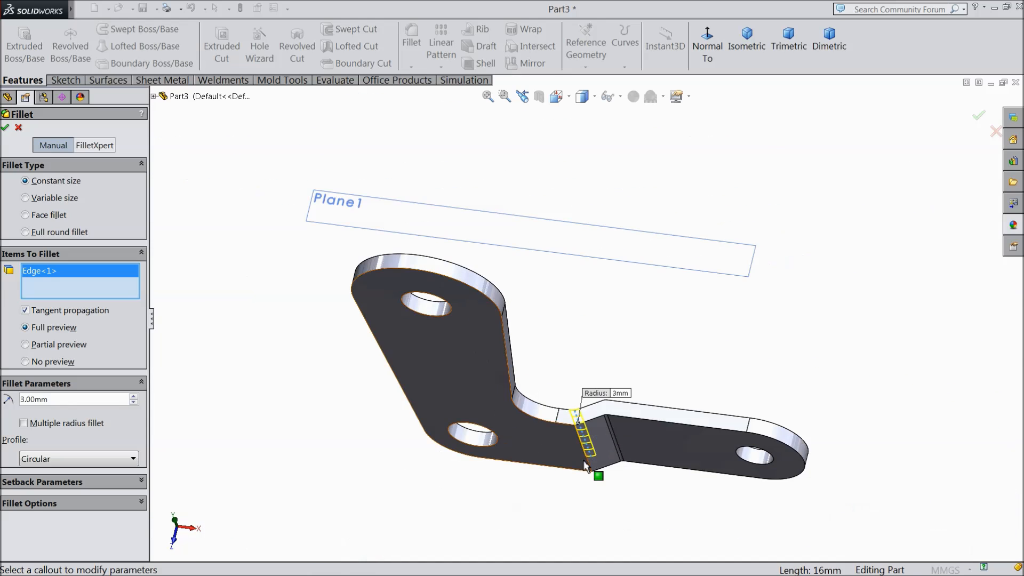
{"action": "scroll", "coordinate": [585, 461], "scroll_direction": "down", "scroll_amount": 5}
{"action": "left_click", "coordinate": [591, 420]}
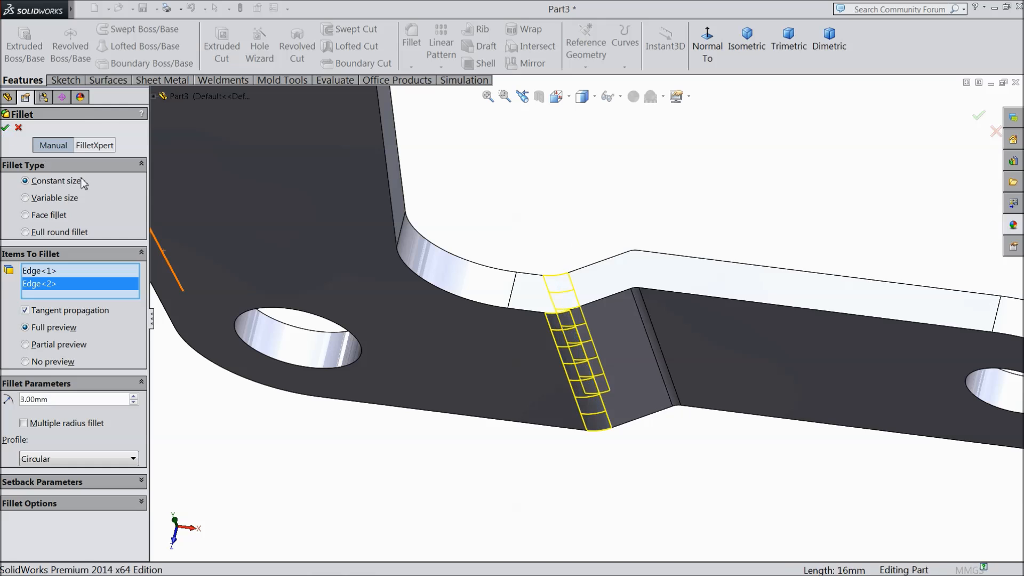
{"action": "left_click", "coordinate": [6, 128]}
- Hide the offset reference plane and show the finished plate in isometric view
{"action": "scroll", "coordinate": [384, 366], "scroll_direction": "up", "scroll_amount": 3}
{"action": "middle_click_drag", "start_coordinate": [354, 395], "coordinate": [192, 356]}
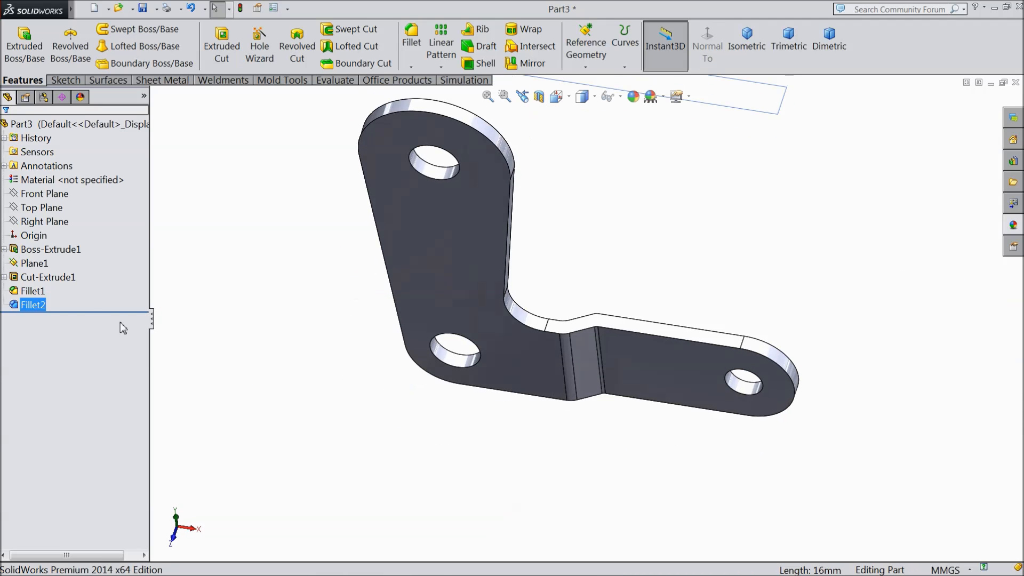
{"action": "left_click", "coordinate": [34, 263]}
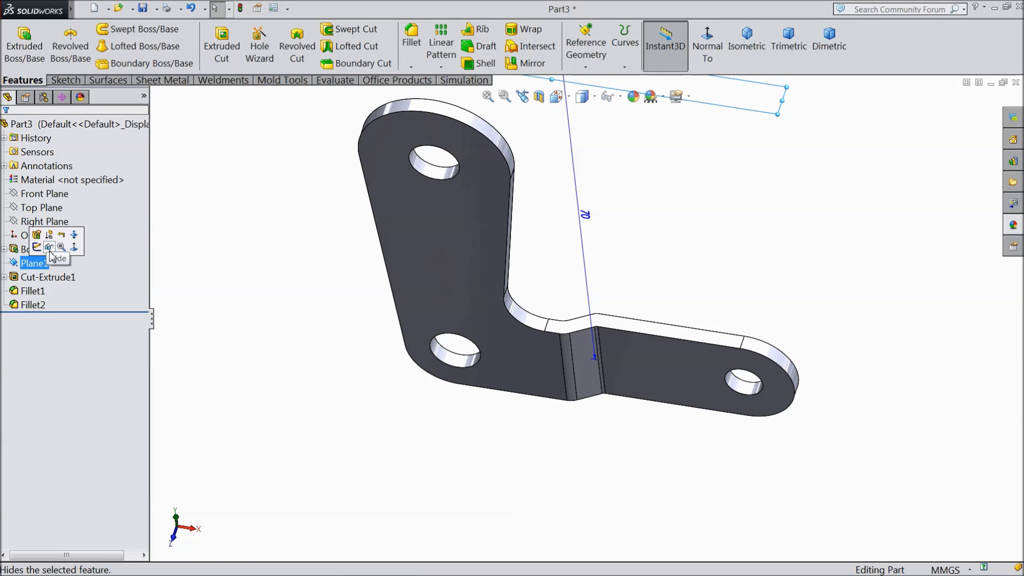
{"action": "left_click", "coordinate": [49, 246]}
{"action": "left_click", "coordinate": [747, 51]}
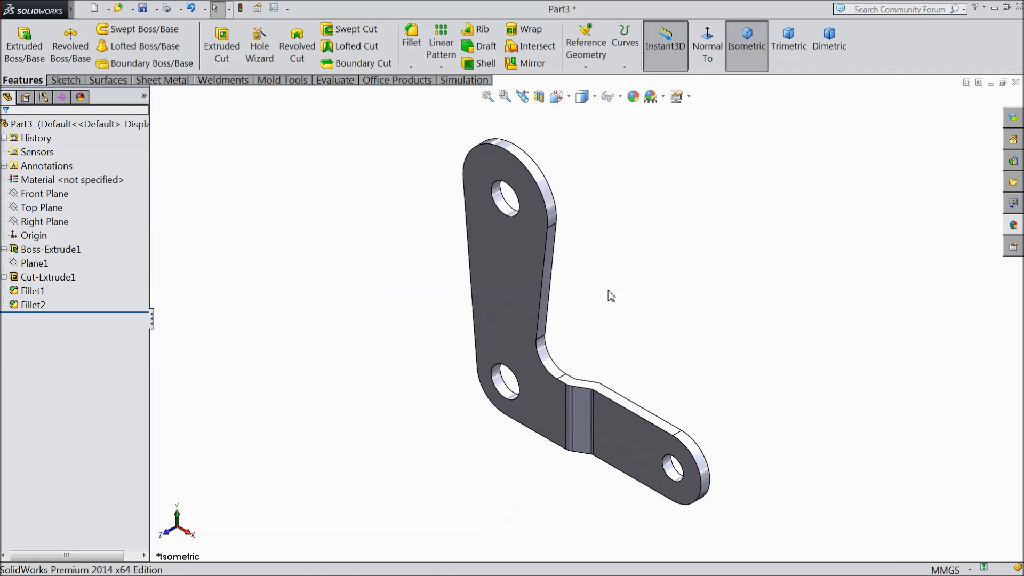
- Apply the carbon steel appearance from the Metal > Steel category to the whole part
{"action": "left_click", "coordinate": [32, 124]}
{"action": "left_click", "coordinate": [1013, 224]}
{"action": "scroll", "coordinate": [908, 203], "scroll_direction": "up", "scroll_amount": 5}
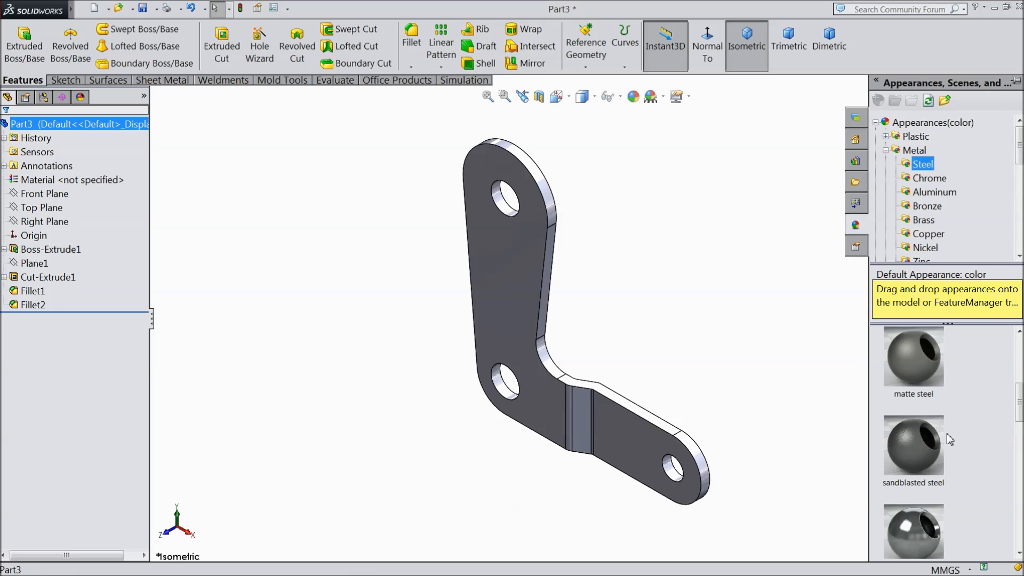
{"action": "scroll", "coordinate": [946, 433], "scroll_direction": "down", "scroll_amount": 3}
{"action": "double_click", "coordinate": [926, 467]}
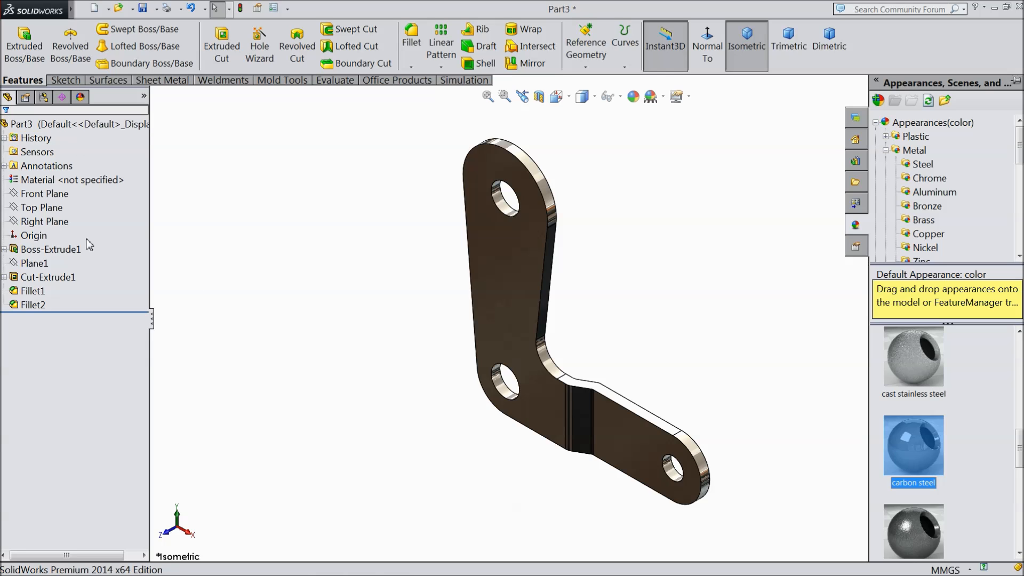
- Apply the solid Red appearance to all features from Boss-Extrude1 through Fillet2
{"action": "left_click", "coordinate": [60, 255]}
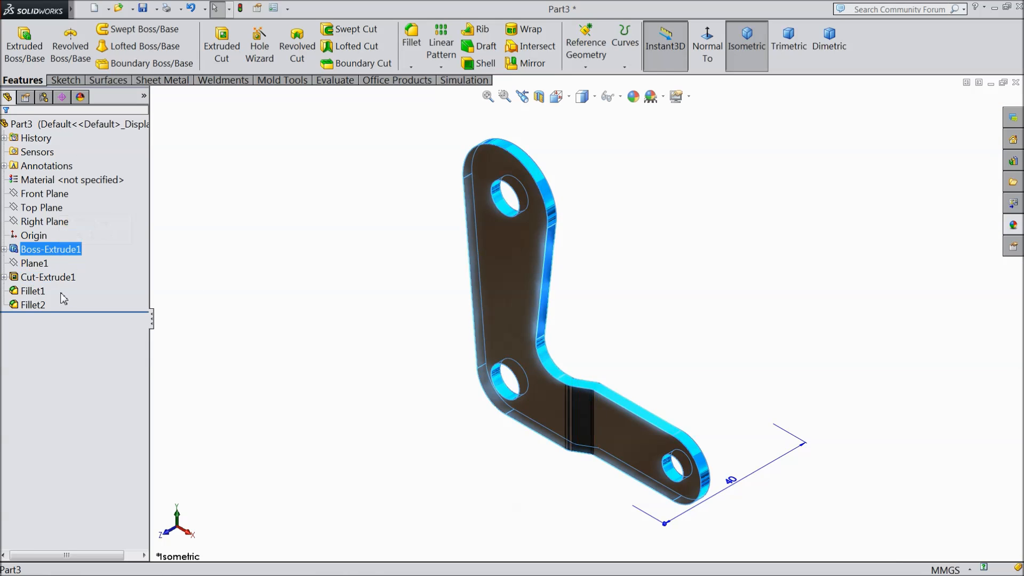
{"action": "left_click", "coordinate": [30, 308], "text": "shift"}
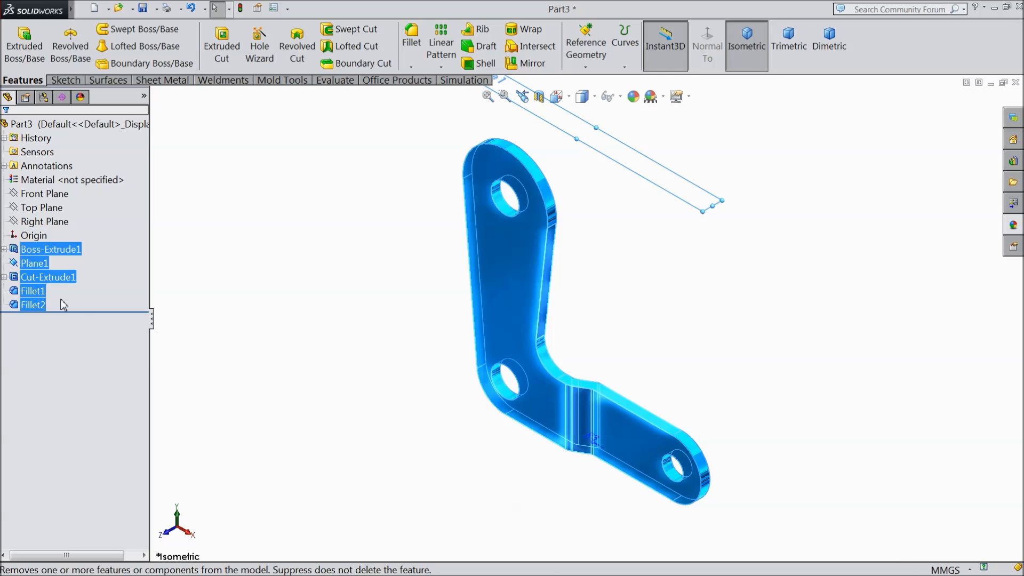
{"action": "left_click", "coordinate": [1014, 227]}
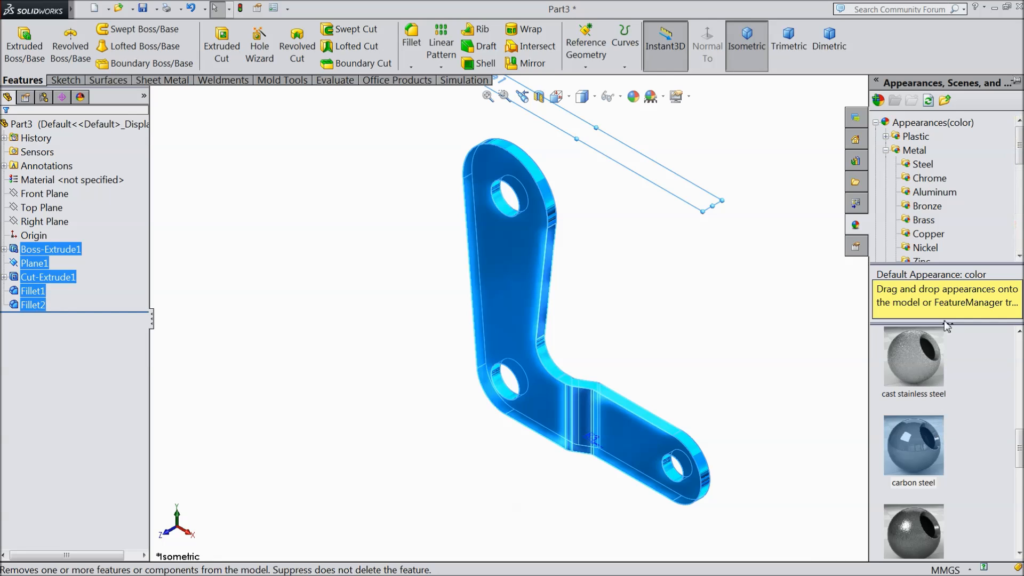
{"action": "scroll", "coordinate": [928, 218], "scroll_direction": "down", "scroll_amount": 7}
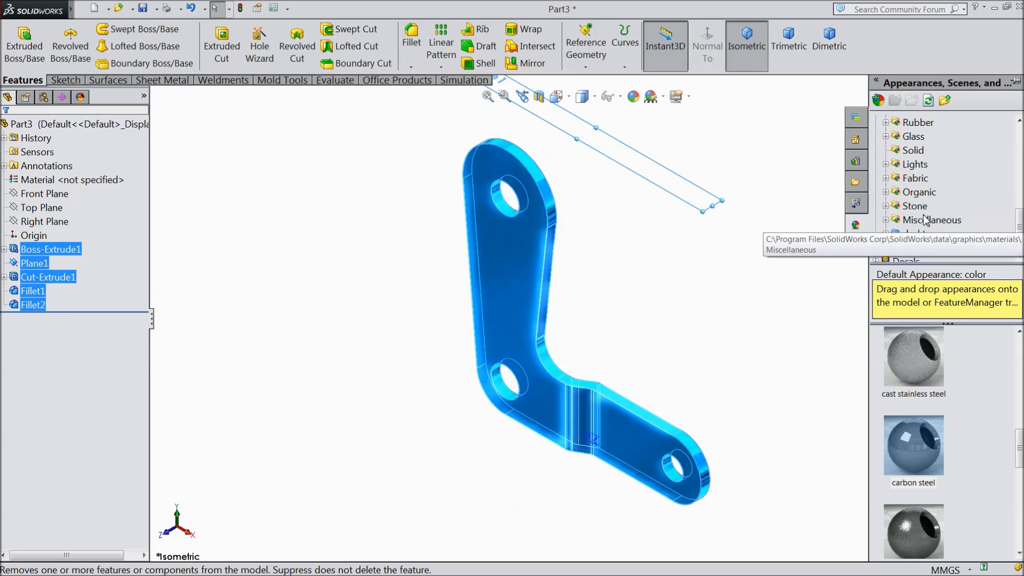
{"action": "left_click", "coordinate": [913, 151]}
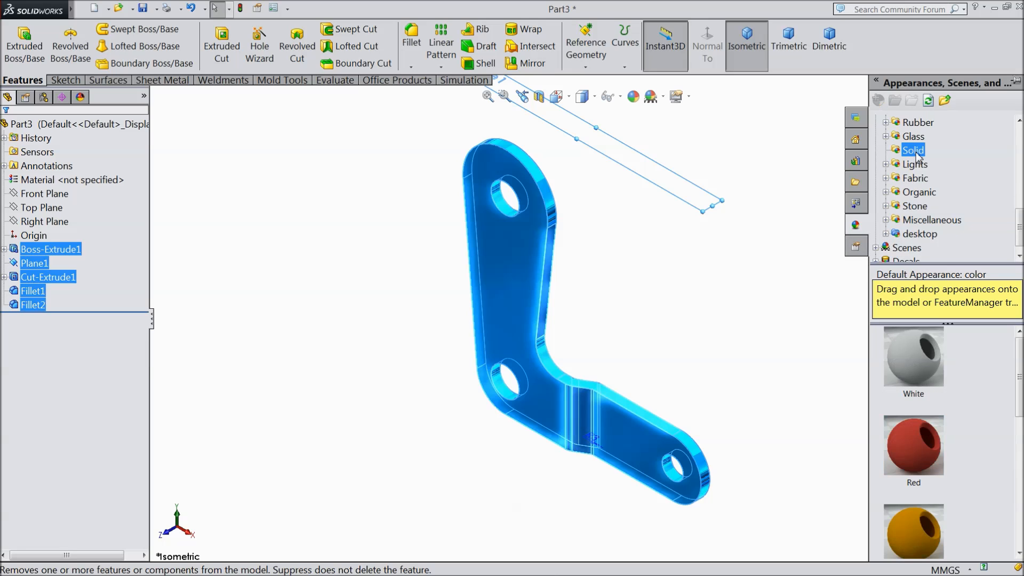
{"action": "double_click", "coordinate": [941, 450]}
{"action": "middle_click_drag", "start_coordinate": [700, 407], "coordinate": [675, 321]}
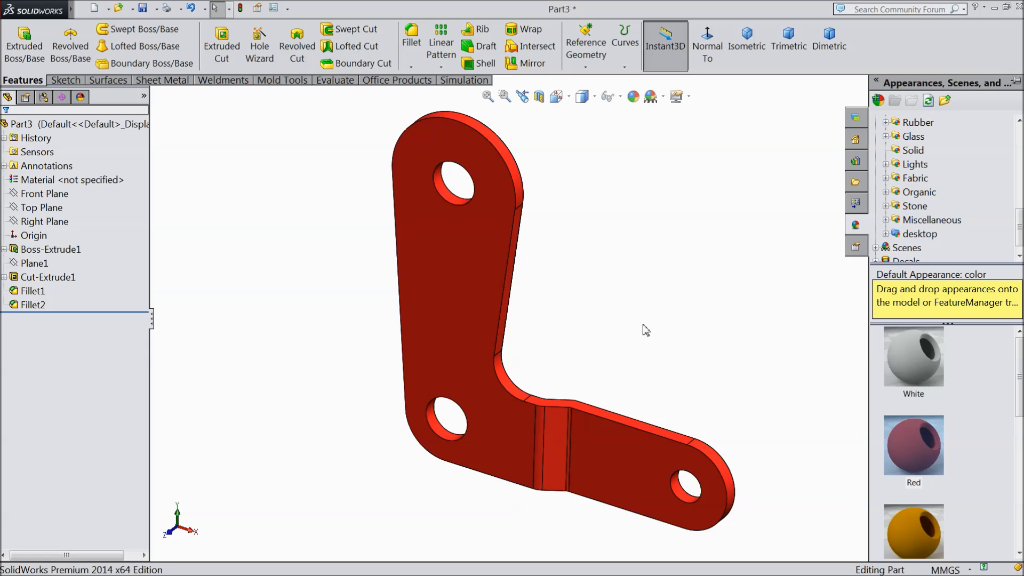
- Save the part as "2.Clamp Elbow Right" in the Manual Clamp folder
{"action": "left_click", "coordinate": [143, 7]}
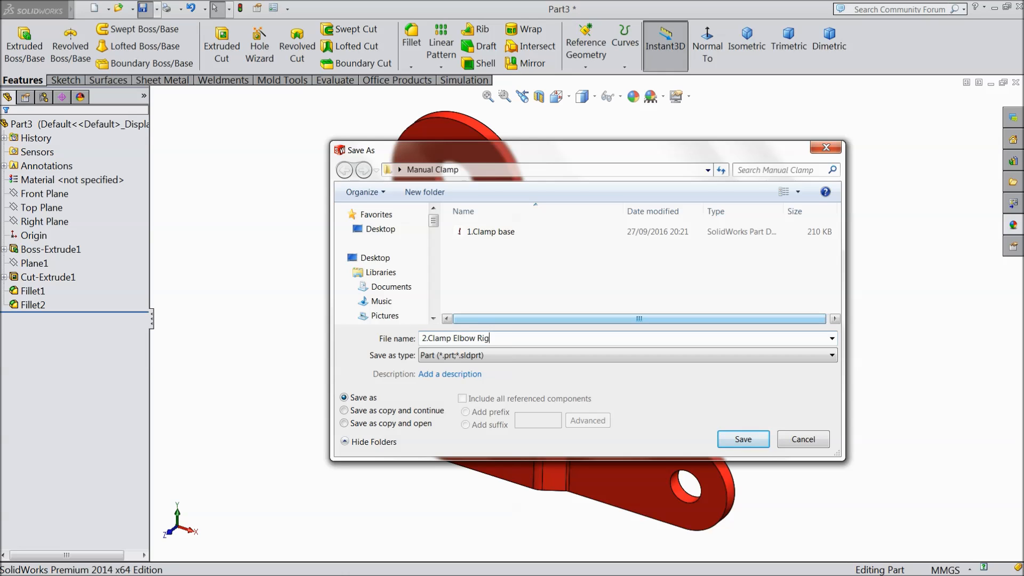
{"action": "left_click", "coordinate": [743, 439]}
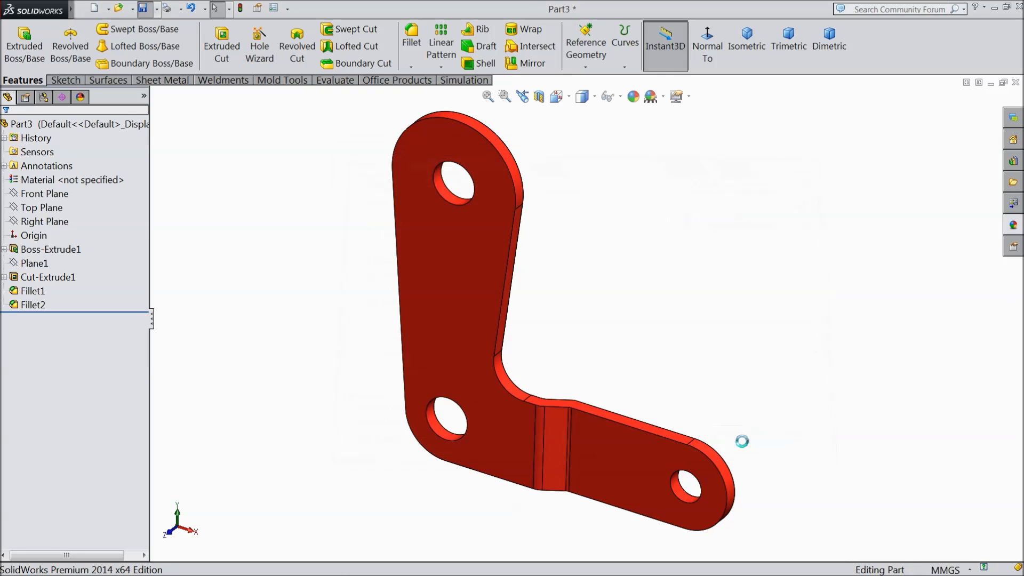
- Create a mirrored part from the elbow plate about the flat face of its single-hole arm, keeping the default transfer options
{"action": "middle_click_drag", "start_coordinate": [712, 443], "coordinate": [524, 338]}
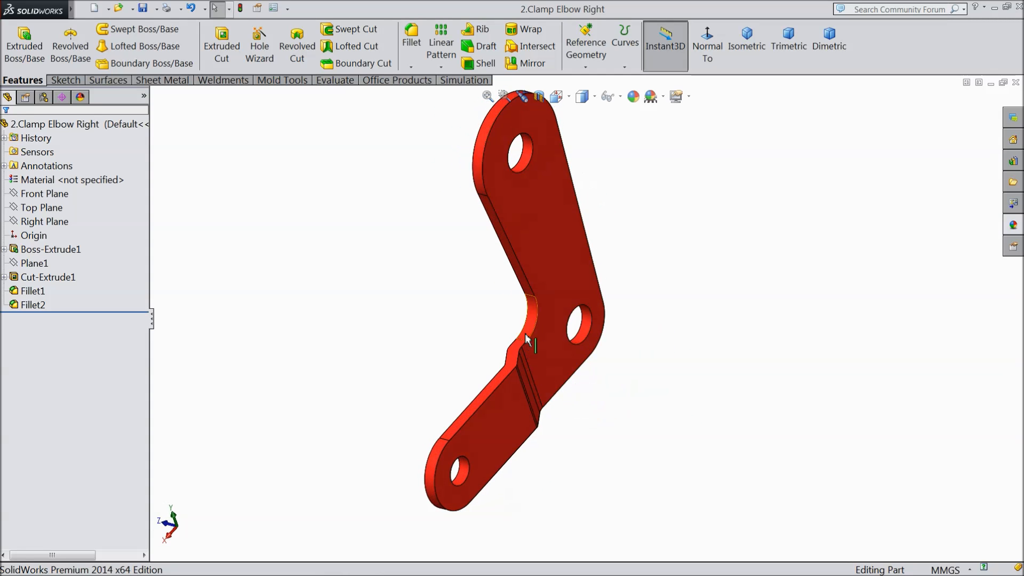
{"action": "middle_click_drag", "start_coordinate": [618, 350], "coordinate": [465, 474]}
{"action": "left_click", "coordinate": [469, 437]}
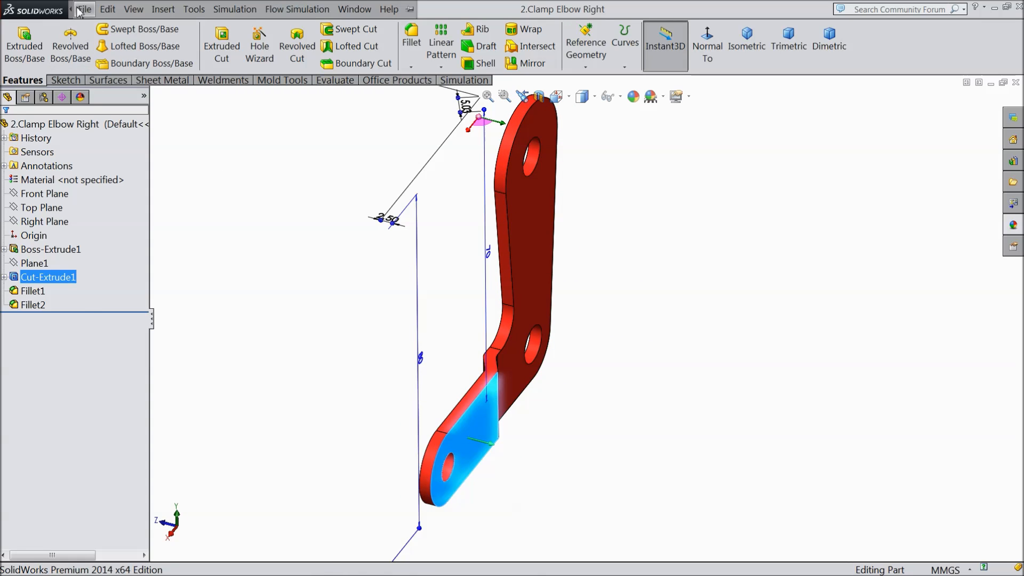
{"action": "left_click", "coordinate": [84, 10]}
{"action": "mouse_move", "coordinate": [162, 10]}
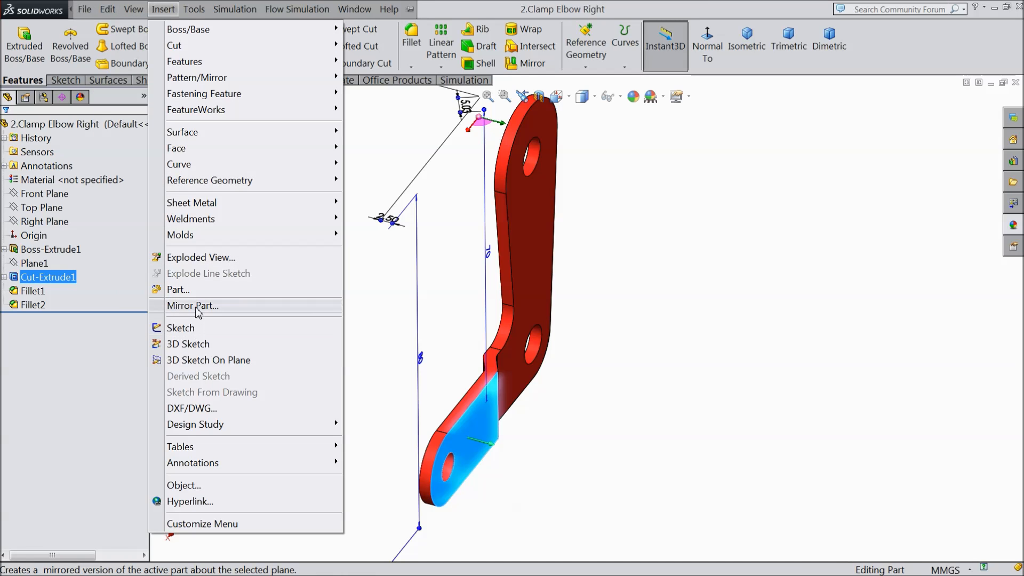
{"action": "left_click", "coordinate": [192, 306]}
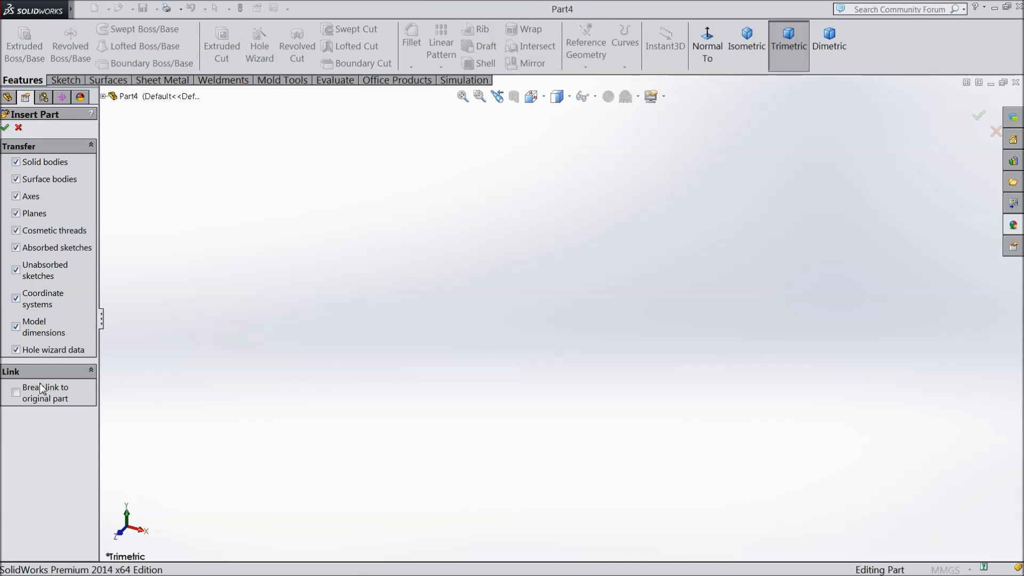
{"action": "left_click", "coordinate": [5, 128]}
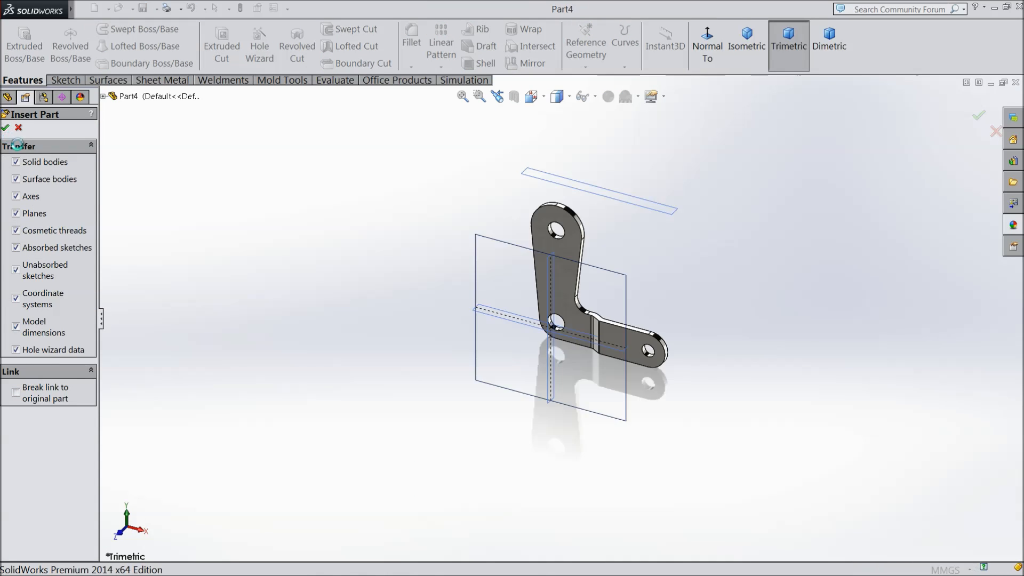
- Apply the Plain White scene to the mirrored part
{"action": "mouse_move", "coordinate": [346, 367]}
{"action": "middle_mouse_down"}
{"action": "mouse_move", "coordinate": [265, 363]}
{"action": "mouse_move", "coordinate": [329, 336]}
{"action": "mouse_move", "coordinate": [342, 349]}
{"action": "middle_mouse_up"}
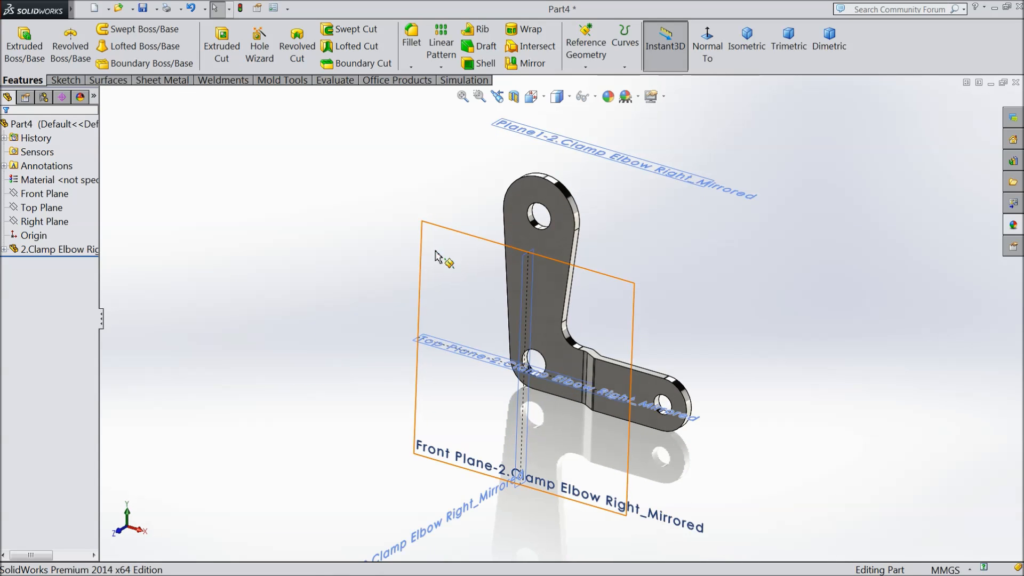
{"action": "left_click", "coordinate": [638, 97]}
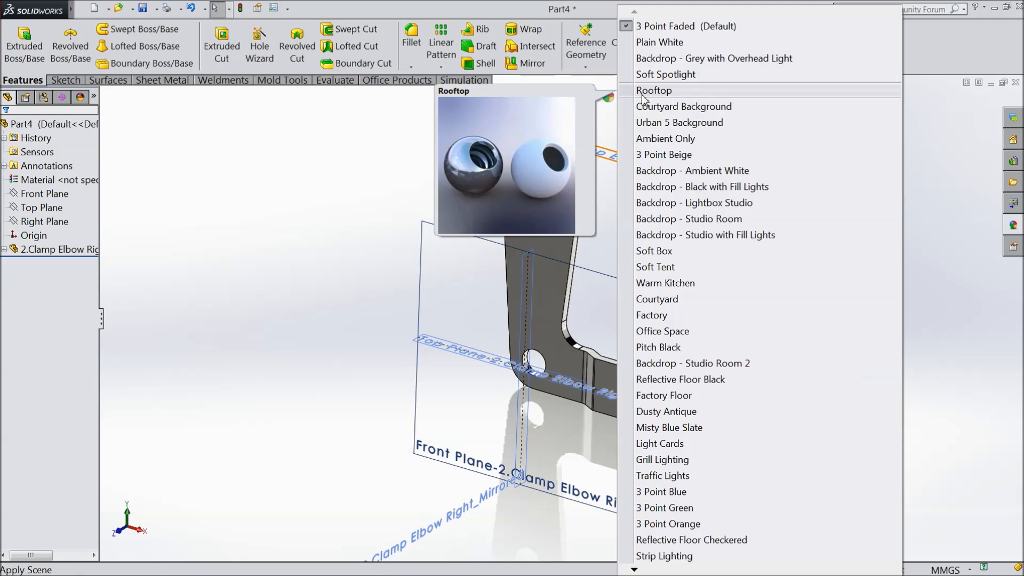
{"action": "left_click", "coordinate": [660, 42]}
- Hide the mirrored part's four transferred planes (Front, Plane1, Top and Right) and fit the plate in view
{"action": "middle_click_drag", "start_coordinate": [746, 299], "coordinate": [666, 299]}
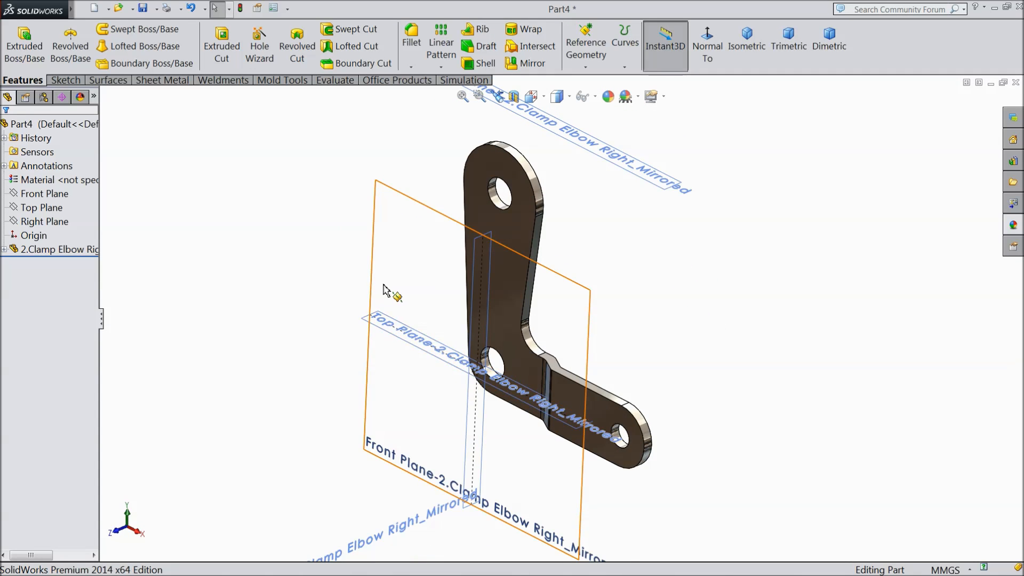
{"action": "left_click", "coordinate": [384, 291]}
{"action": "scroll", "coordinate": [410, 269], "scroll_direction": "down", "scroll_amount": 1}
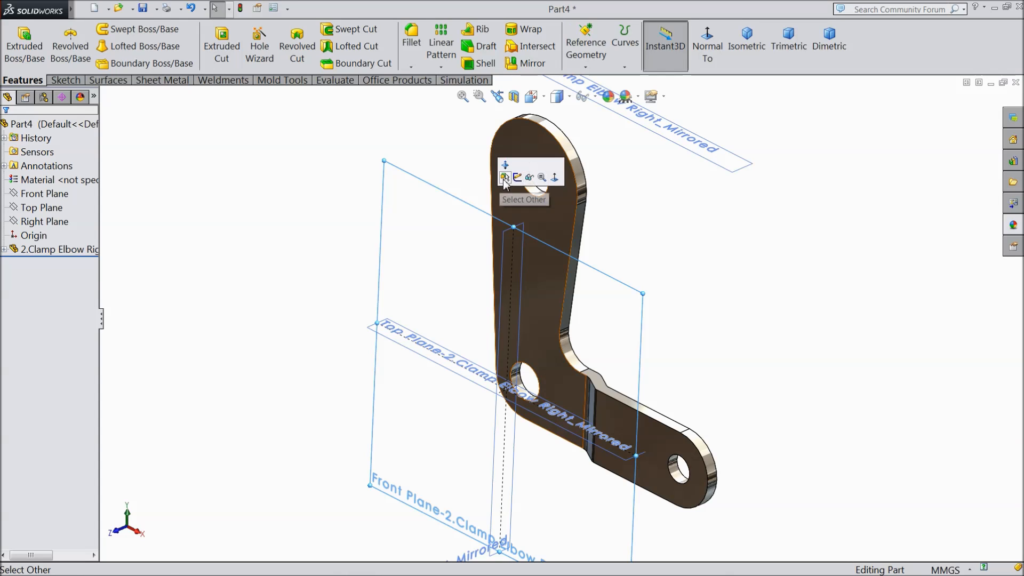
{"action": "left_click", "coordinate": [526, 175]}
{"action": "left_click", "coordinate": [745, 166]}
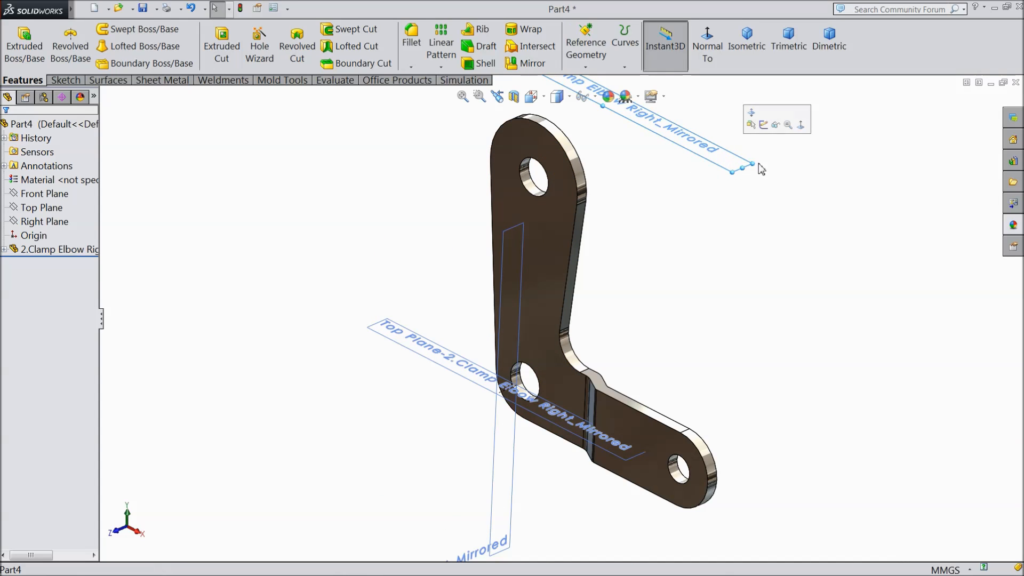
{"action": "left_click", "coordinate": [770, 126]}
{"action": "left_click", "coordinate": [464, 376]}
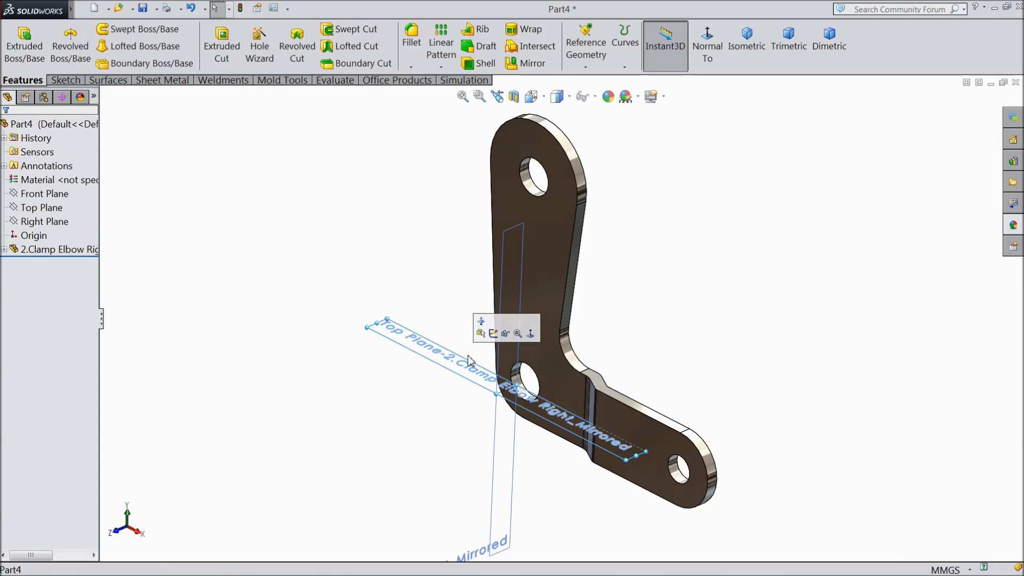
{"action": "left_click", "coordinate": [499, 335]}
{"action": "left_click", "coordinate": [508, 427]}
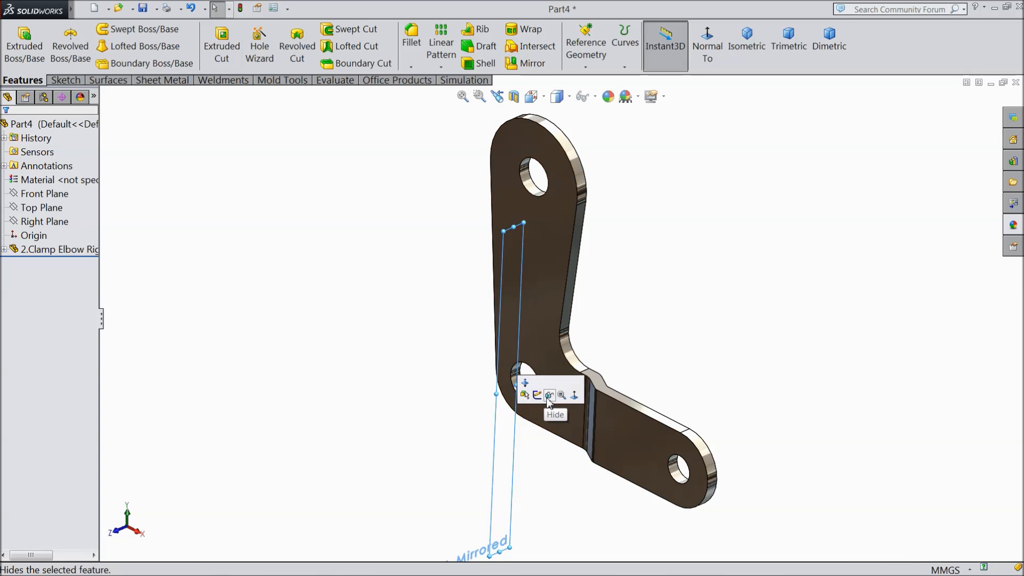
{"action": "left_click", "coordinate": [542, 399]}
{"action": "key", "text": "f"}
{"action": "middle_click_drag", "start_coordinate": [449, 495], "coordinate": [469, 446]}
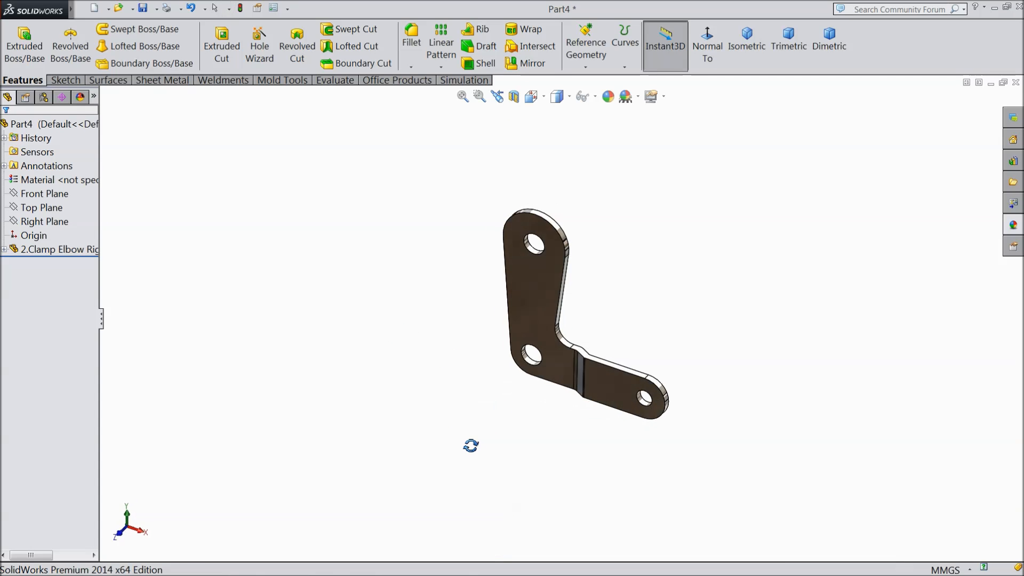
- Apply the Red solid appearance to the mirrored clamp elbow body
{"action": "scroll", "coordinate": [585, 370], "scroll_direction": "down", "scroll_amount": 3}
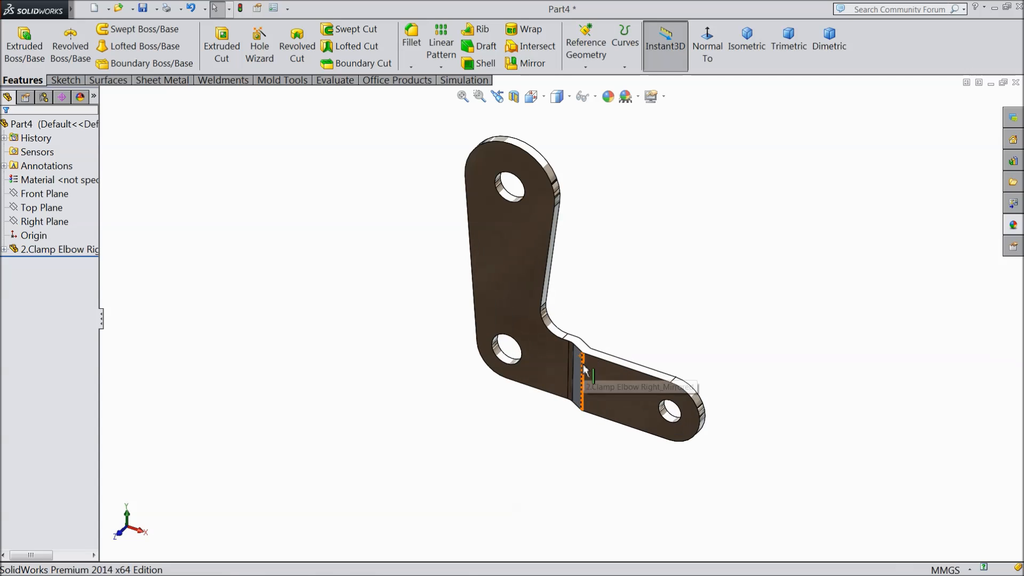
{"action": "left_click", "coordinate": [53, 249]}
{"action": "left_click", "coordinate": [1014, 225]}
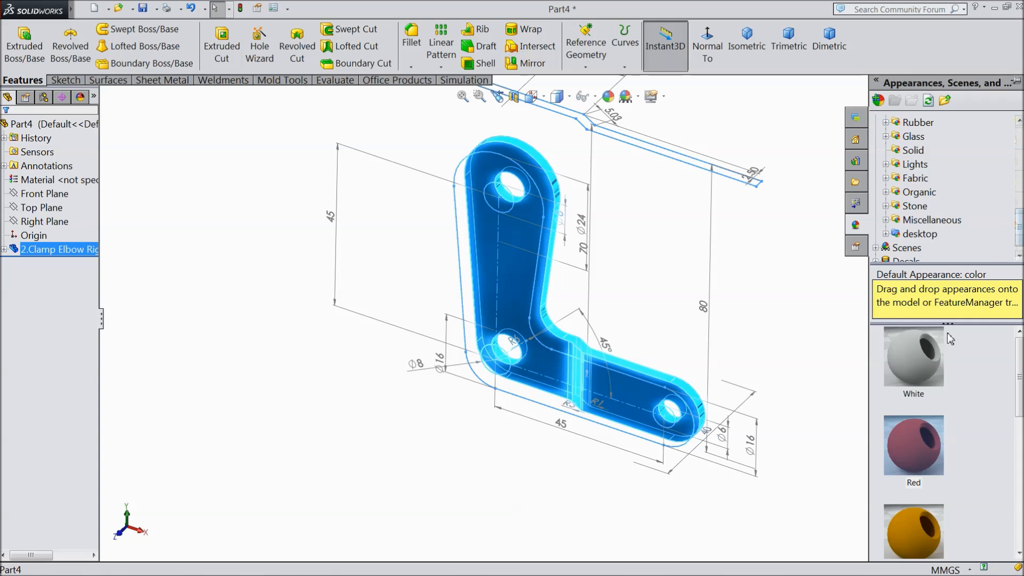
{"action": "left_click", "coordinate": [913, 446]}
{"action": "middle_click_drag", "start_coordinate": [741, 194], "coordinate": [718, 260]}
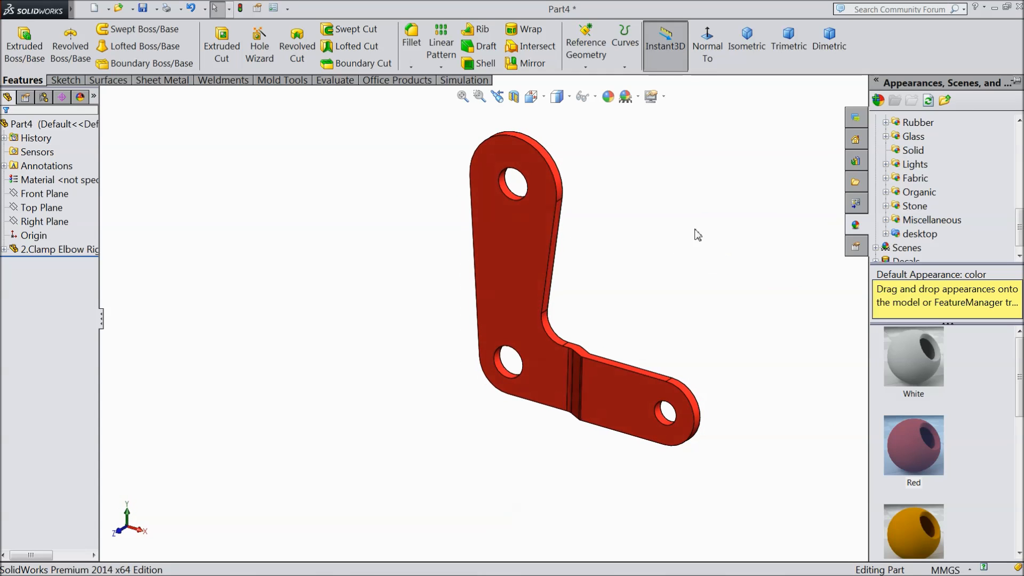
- Save the part as a new file named 3.Clamp Elbow Left in the Manual Clamp folder
{"action": "scroll", "coordinate": [670, 203], "scroll_direction": "down", "scroll_amount": 1}
{"action": "left_click", "coordinate": [157, 9]}
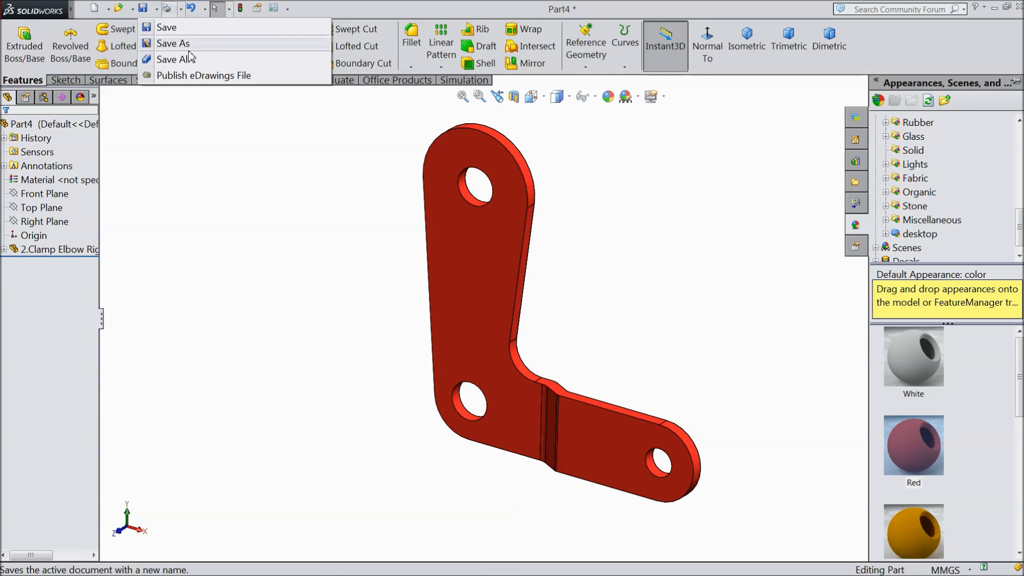
{"action": "left_click", "coordinate": [187, 45]}
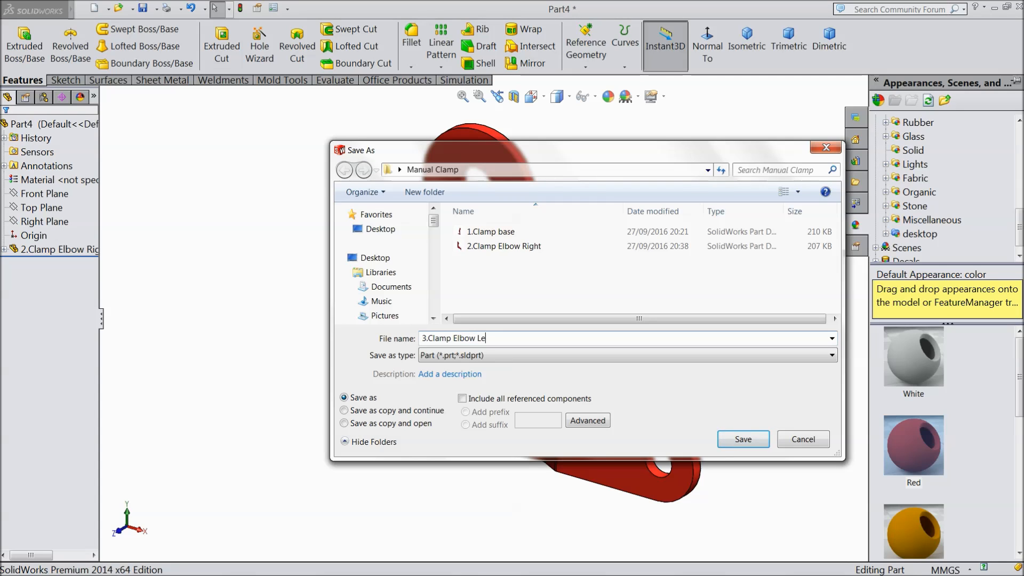
{"action": "left_click", "coordinate": [755, 441]}
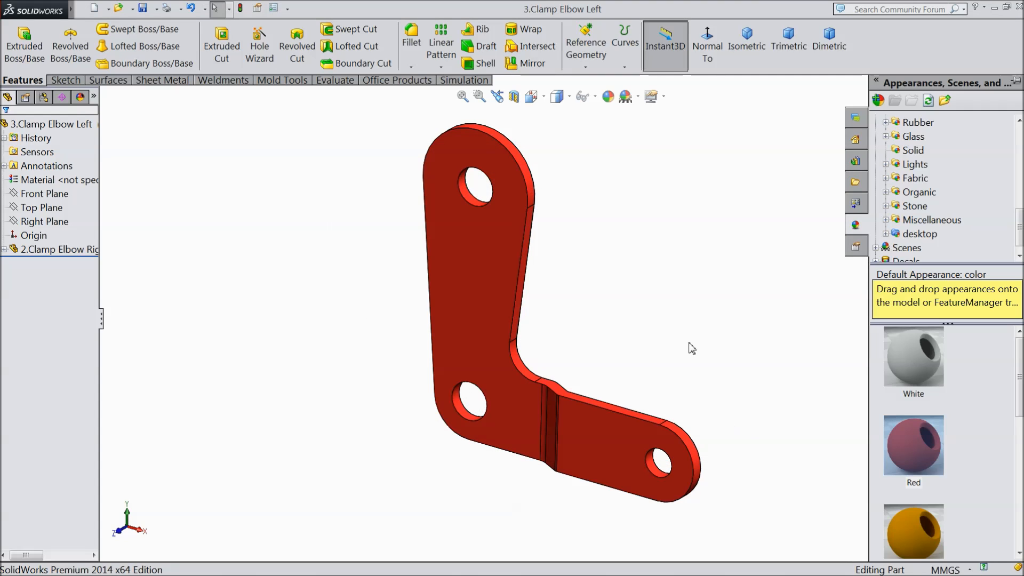
{"action": "scroll", "coordinate": [690, 344], "scroll_direction": "down", "scroll_amount": 1}
{"action": "scroll", "coordinate": [642, 307], "scroll_direction": "up", "scroll_amount": 1}
{"action": "scroll", "coordinate": [596, 229], "scroll_direction": "down", "scroll_amount": 1}
{"action": "mouse_move", "coordinate": [587, 296]}
{"action": "middle_mouse_down"}
{"action": "mouse_move", "coordinate": [588, 315]}
{"action": "mouse_move", "coordinate": [570, 298]}
{"action": "mouse_move", "coordinate": [577, 306]}
{"action": "middle_mouse_up"}
- In a new part, sketch two concentric circles at the origin on the Front Plane, the outer one about 28 mm in radius
{"action": "left_click", "coordinate": [587, 315]}
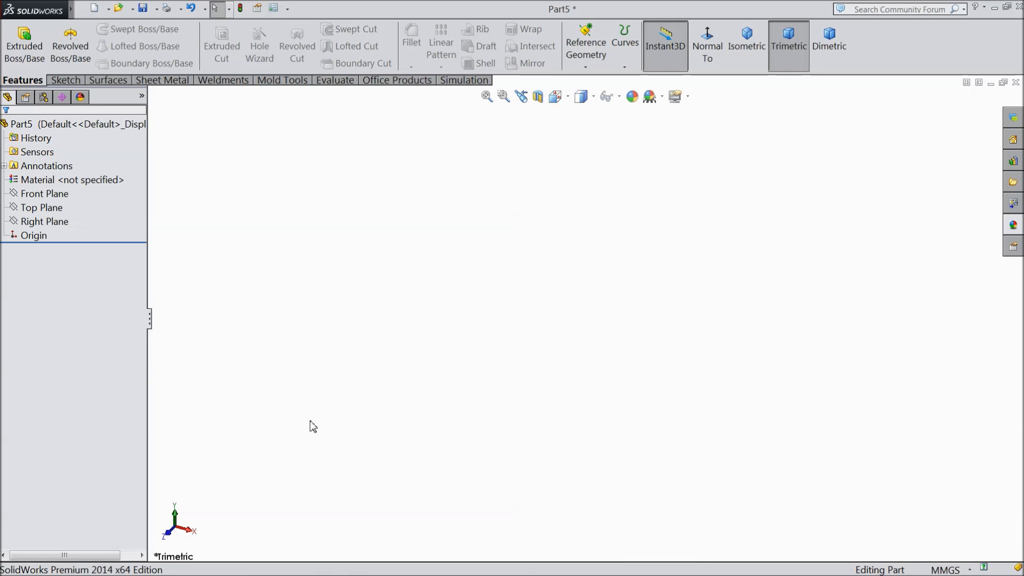
{"action": "left_click", "coordinate": [44, 194]}
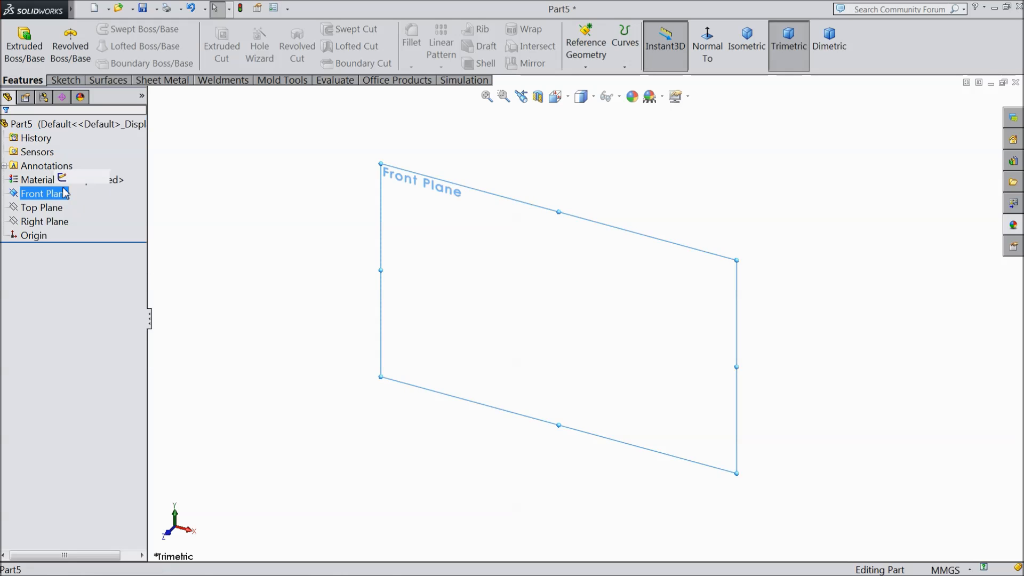
{"action": "left_click", "coordinate": [65, 180]}
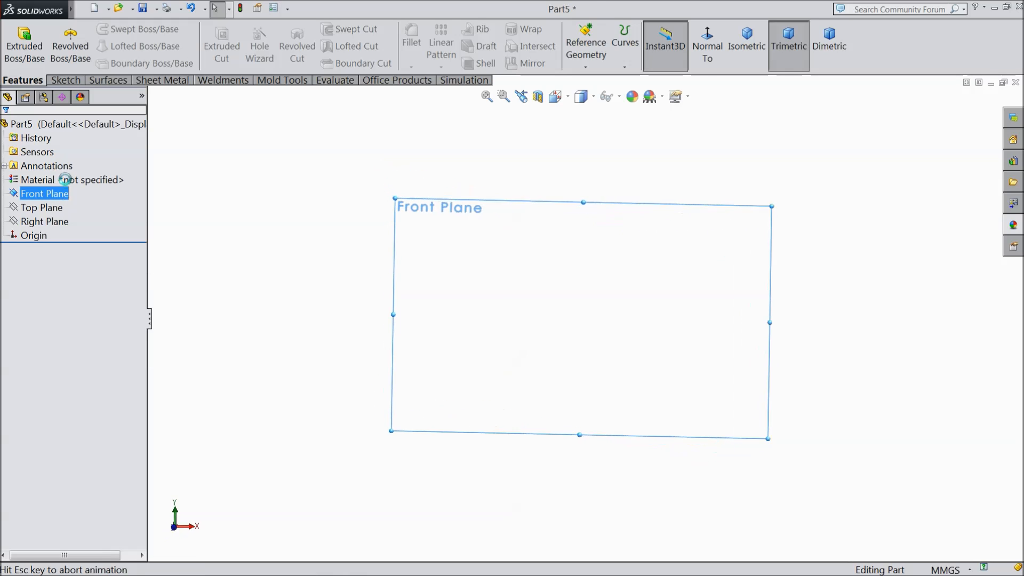
{"action": "left_click", "coordinate": [60, 83]}
{"action": "left_click", "coordinate": [115, 29]}
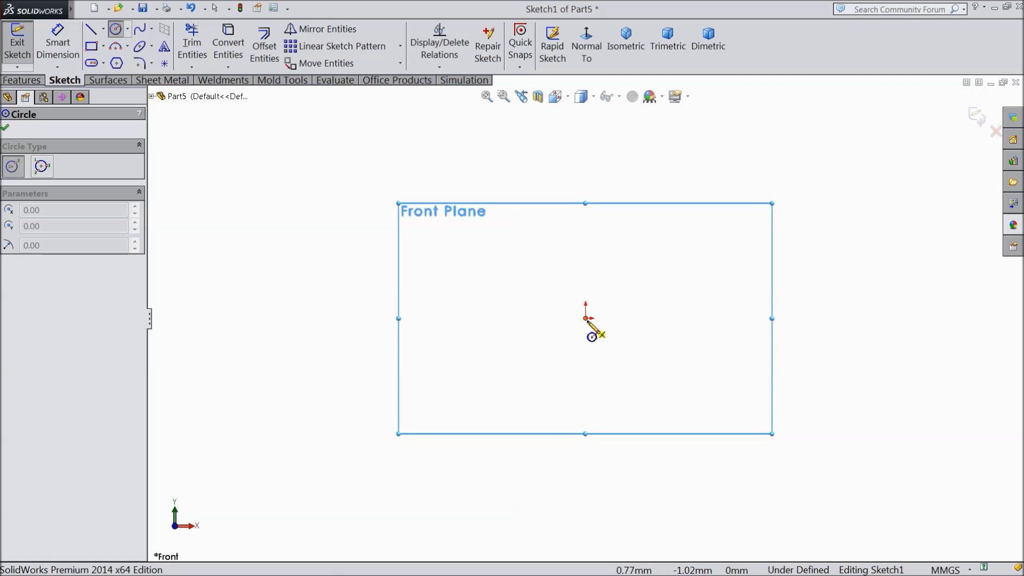
{"action": "left_click", "coordinate": [586, 318]}
{"action": "left_click", "coordinate": [570, 293]}
{"action": "left_click", "coordinate": [586, 318]}
{"action": "left_click", "coordinate": [541, 282]}
{"action": "scroll", "coordinate": [648, 339], "scroll_direction": "down", "scroll_amount": 3}
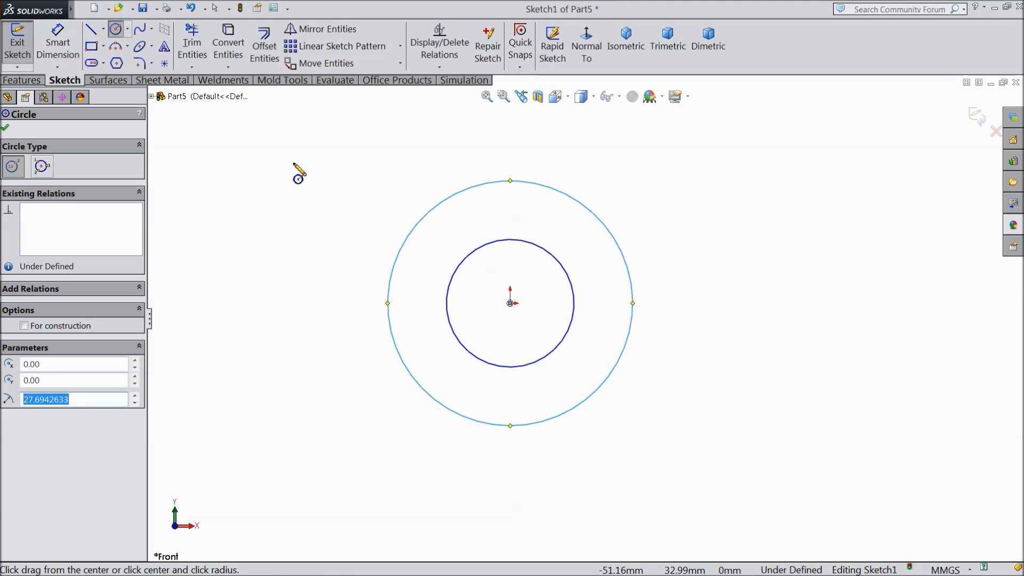
- Dimension the two concentric circles with a 4 mm inner diameter and a 6 mm outer diameter
{"action": "left_click", "coordinate": [58, 42]}
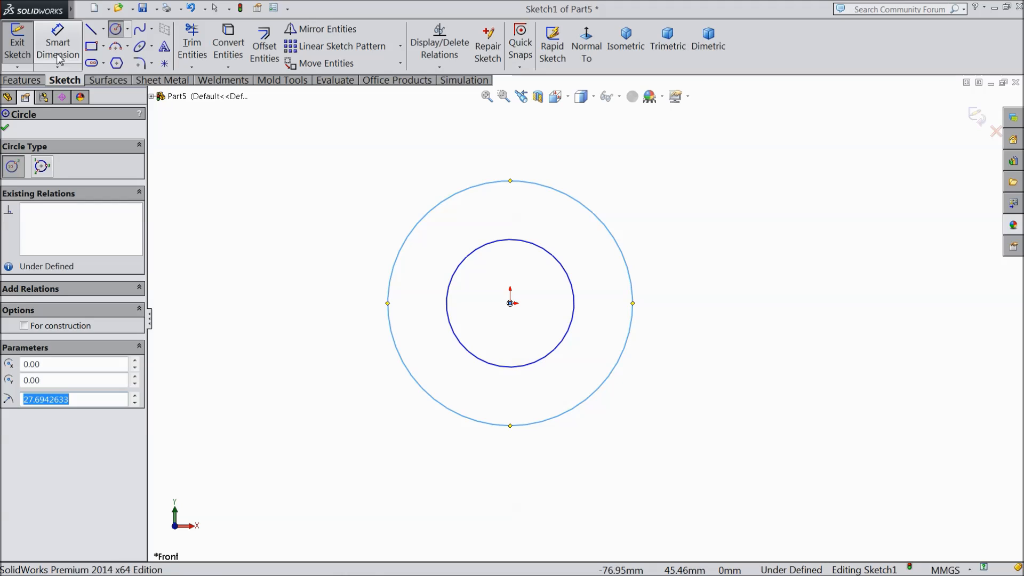
{"action": "left_click", "coordinate": [570, 325]}
{"action": "left_click", "coordinate": [677, 312]}
{"action": "type", "text": "4.00mm"}
{"action": "left_click", "coordinate": [614, 289]}
{"action": "left_click", "coordinate": [632, 300]}
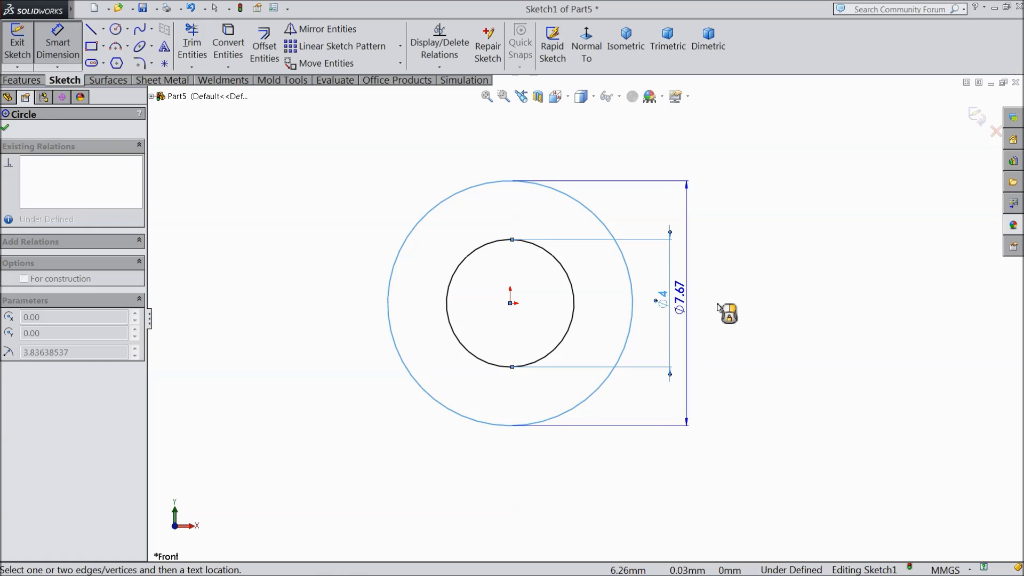
{"action": "left_click", "coordinate": [725, 312]}
{"action": "type", "text": "6"}
{"action": "left_click", "coordinate": [666, 292]}
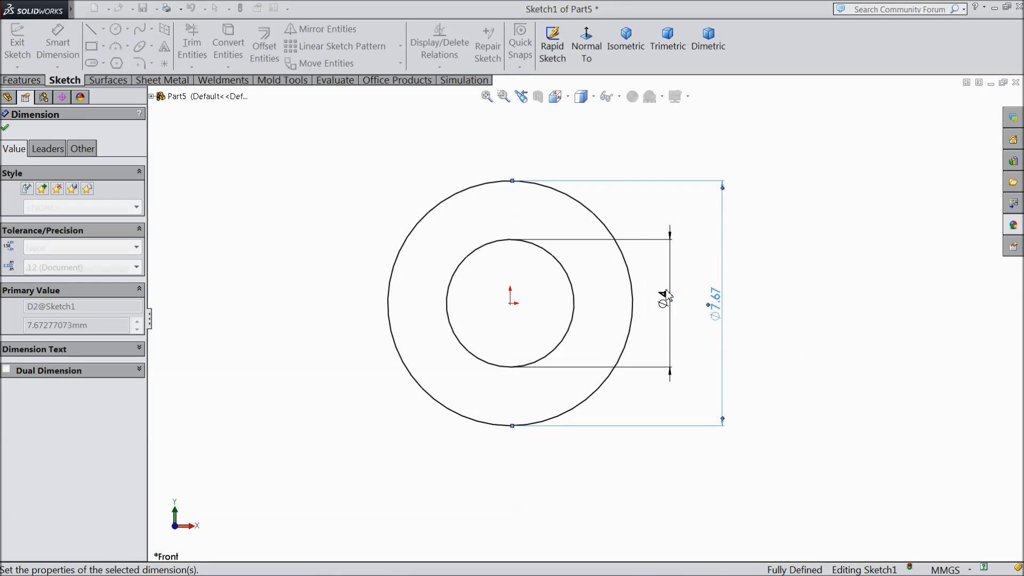
{"action": "left_click", "coordinate": [5, 128]}
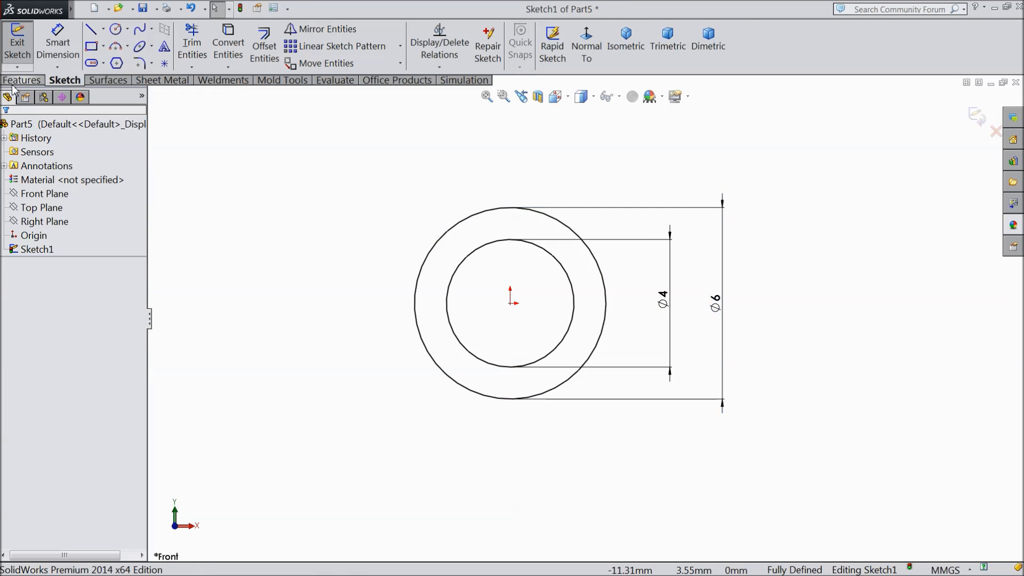
- Extrude the ring profile 25 mm as a boss with the Mid Plane end condition
{"action": "left_click", "coordinate": [22, 80]}
{"action": "left_click", "coordinate": [24, 46]}
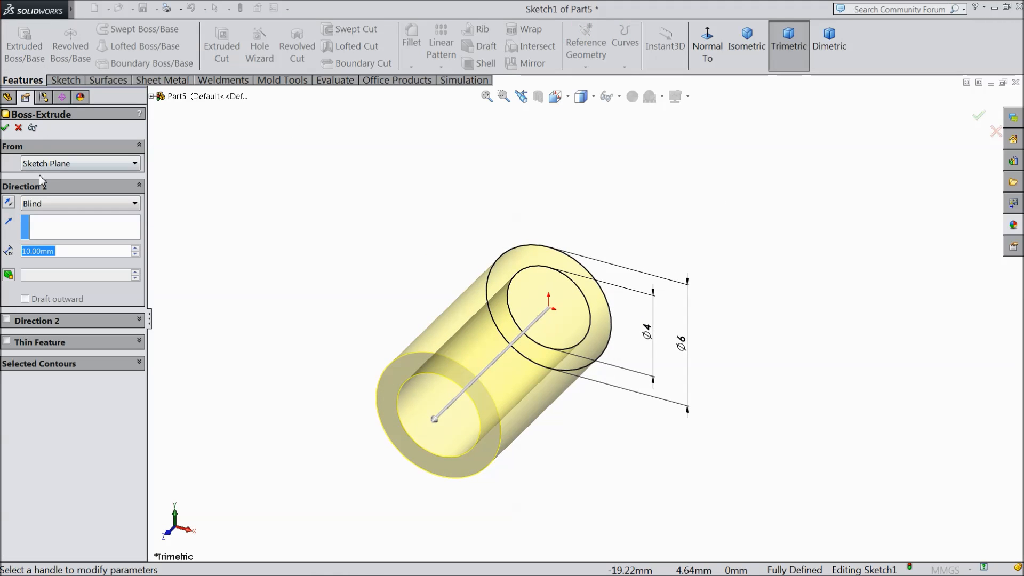
{"action": "left_click", "coordinate": [43, 204]}
{"action": "left_click", "coordinate": [60, 271]}
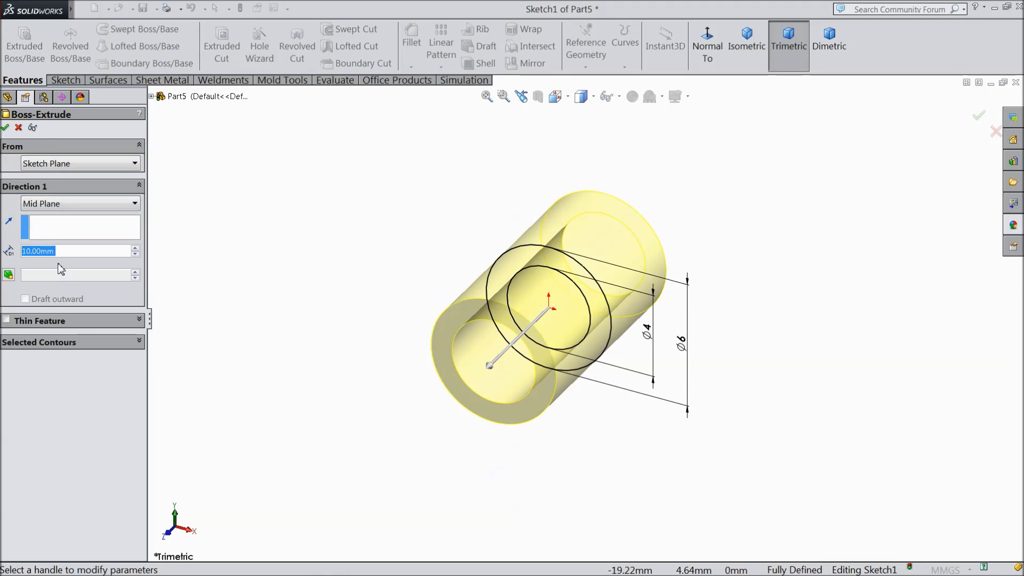
{"action": "type", "text": "25"}
{"action": "key", "text": "Return"}
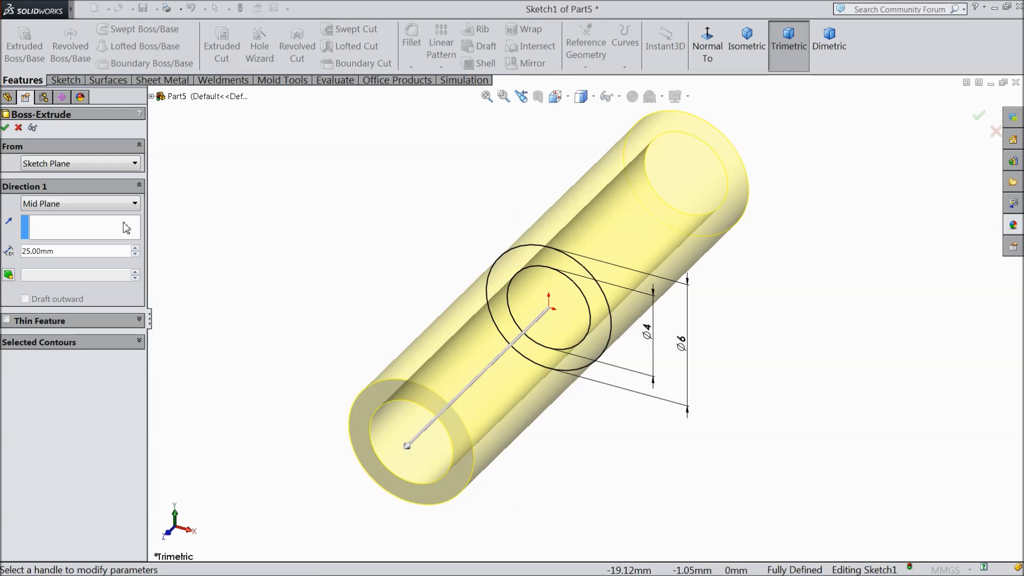
{"action": "left_click", "coordinate": [6, 128]}
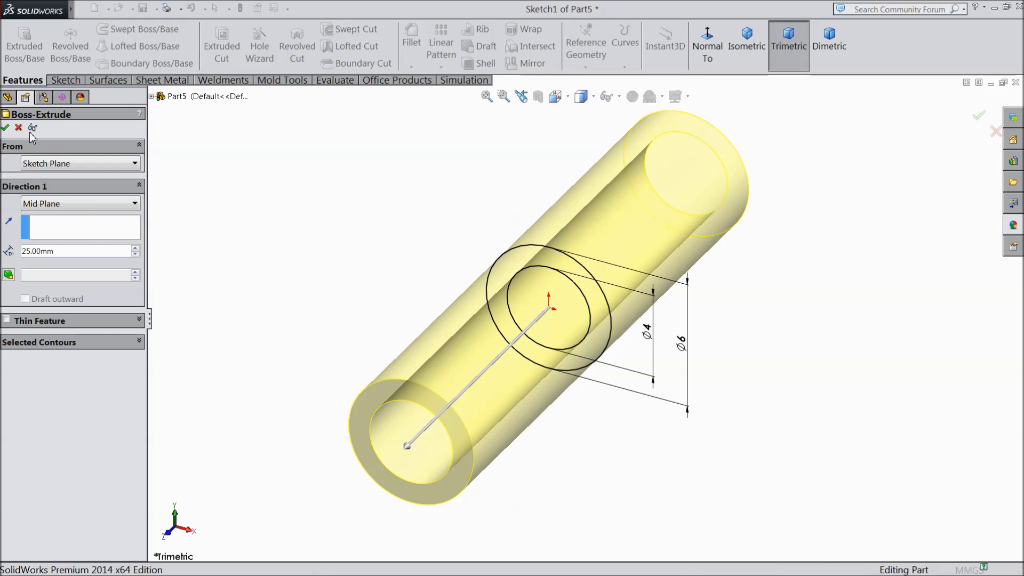
- Chamfer the outer edges at both ends of the tube by 0.25 mm at 45 degrees
{"action": "left_click", "coordinate": [410, 67]}
{"action": "left_click", "coordinate": [419, 98]}
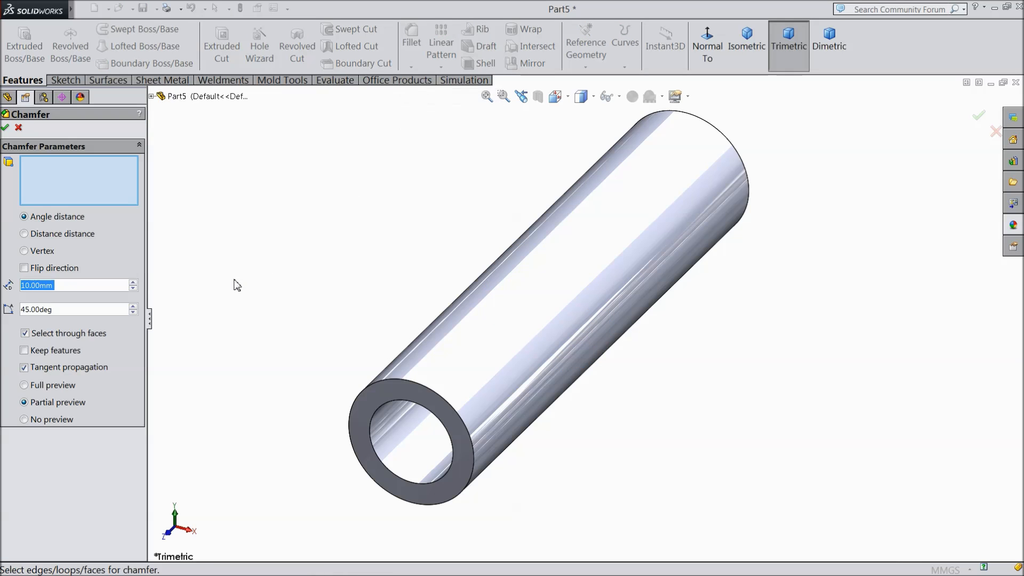
{"action": "type", "text": "0"}
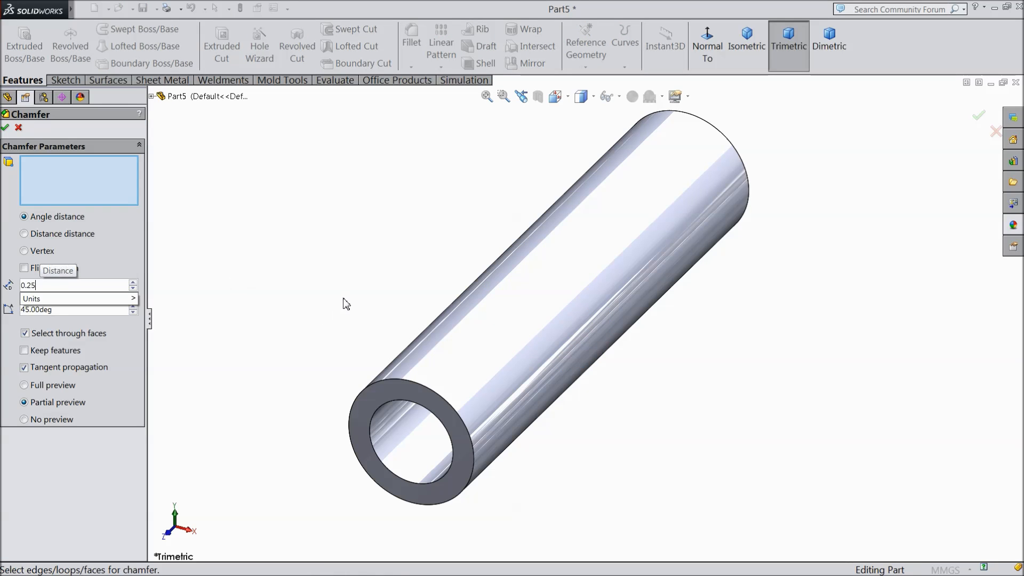
{"action": "type", "text": ".25"}
{"action": "key", "text": "Return"}
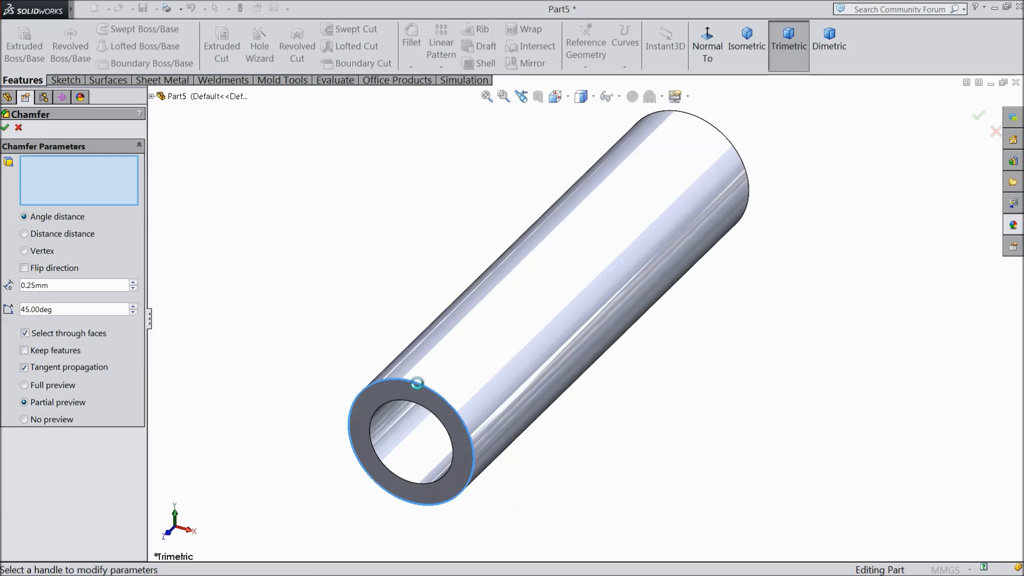
{"action": "left_click", "coordinate": [416, 385]}
{"action": "left_click", "coordinate": [740, 155]}
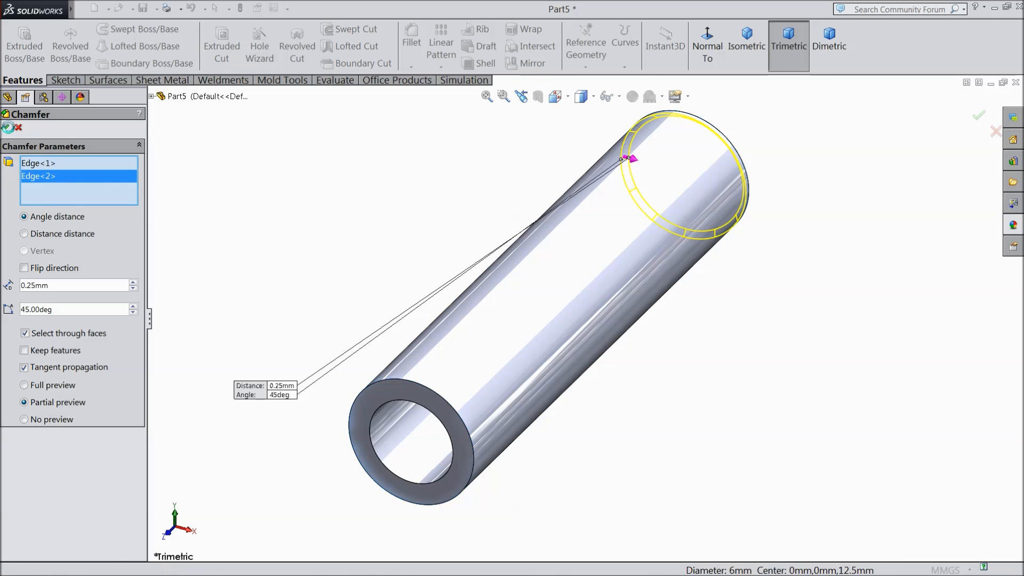
{"action": "left_click", "coordinate": [7, 128]}
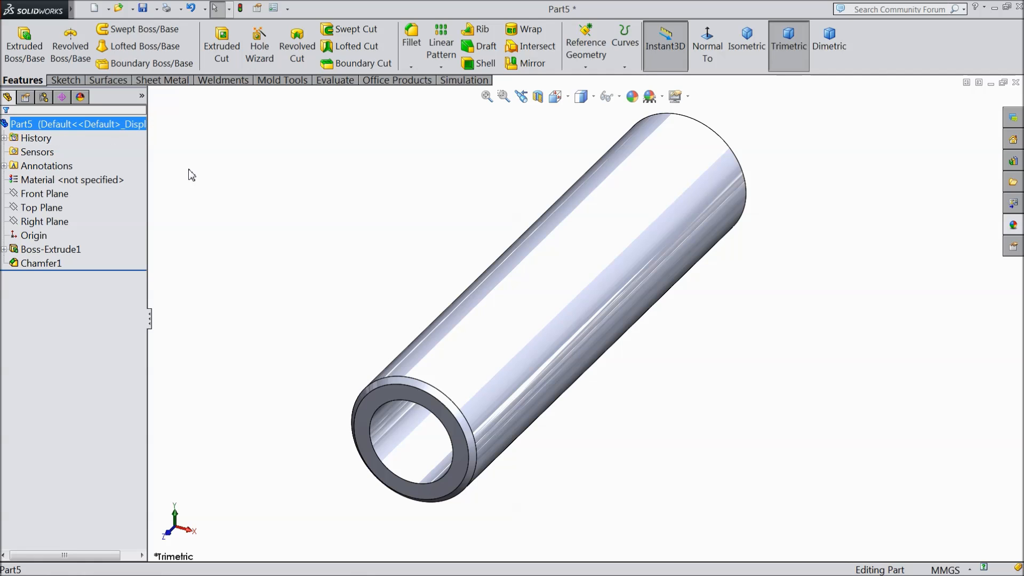
- Apply the Blue solid appearance to the chamfered tube
{"action": "left_click", "coordinate": [1015, 229]}
{"action": "scroll", "coordinate": [960, 331], "scroll_direction": "down", "scroll_amount": 5}
{"action": "double_click", "coordinate": [925, 451]}
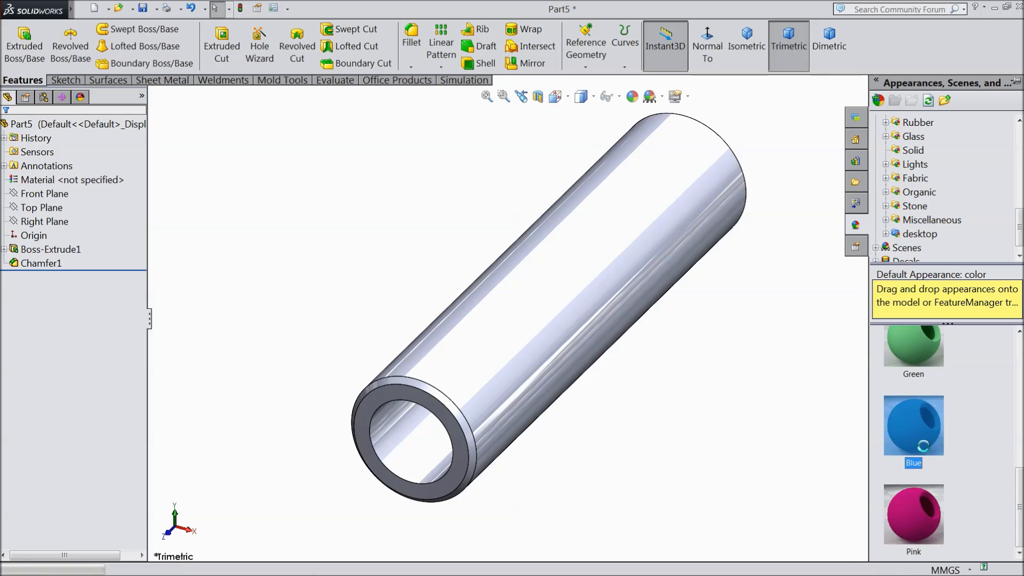
{"action": "middle_click_drag", "start_coordinate": [798, 418], "coordinate": [737, 307]}
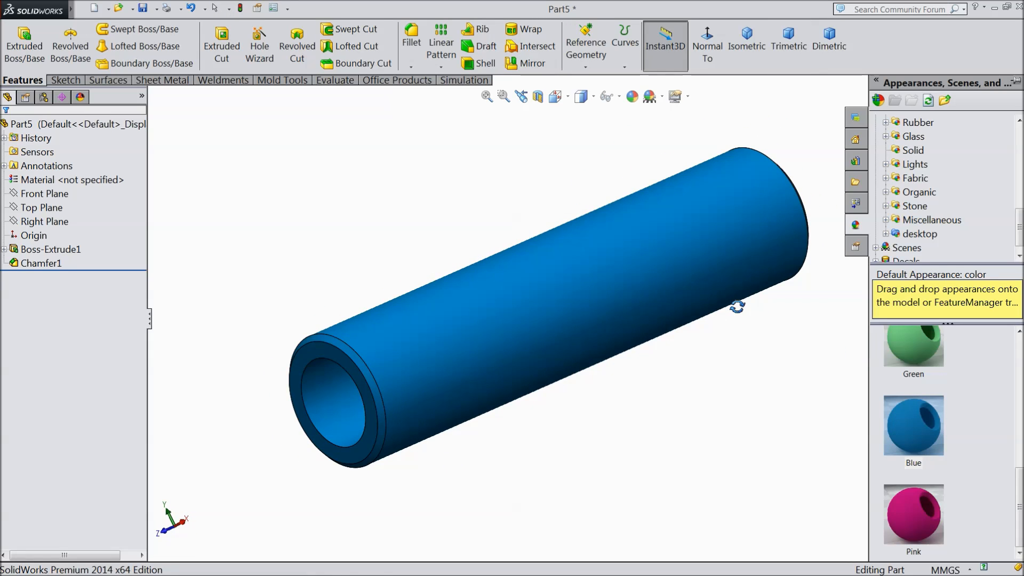
- Apply the carbon steel metal appearance to the tube
{"action": "scroll", "coordinate": [926, 169], "scroll_direction": "up", "scroll_amount": 10}
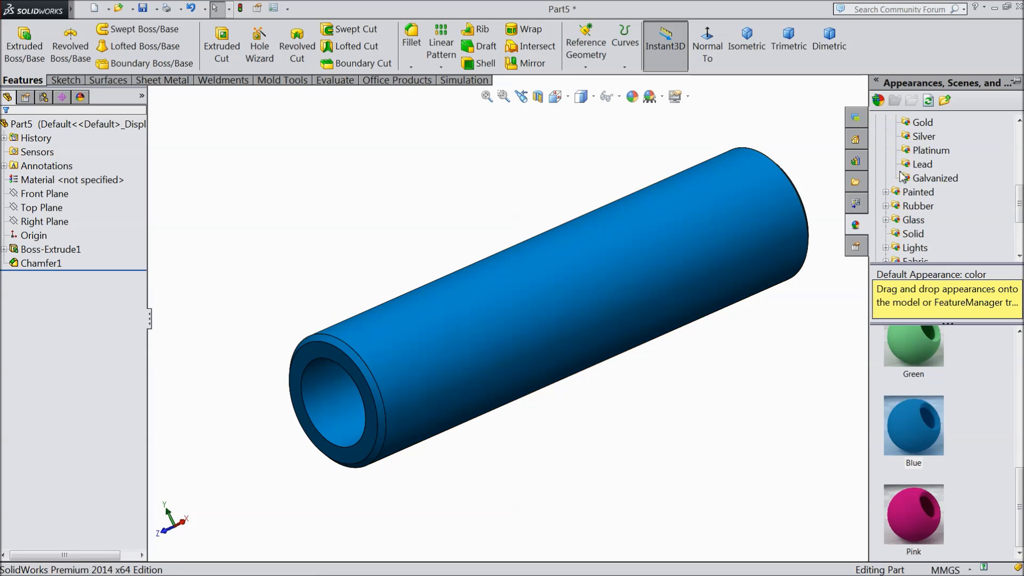
{"action": "left_click", "coordinate": [923, 165]}
{"action": "scroll", "coordinate": [949, 442], "scroll_direction": "down", "scroll_amount": 3}
{"action": "scroll", "coordinate": [928, 475], "scroll_direction": "down", "scroll_amount": 2}
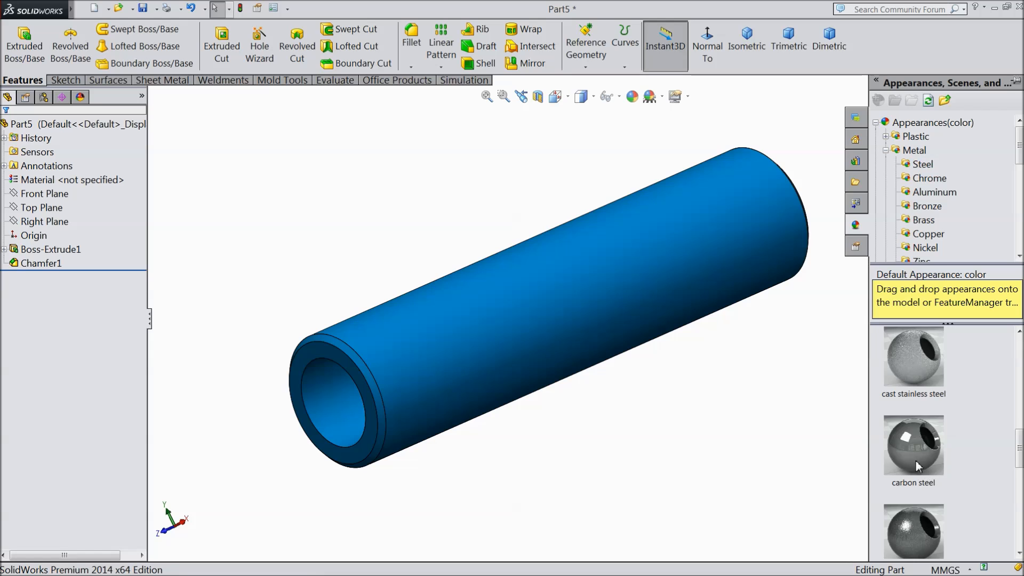
{"action": "double_click", "coordinate": [916, 463]}
- Try recolouring the whole part's carbon steel appearance with the standard blue swatch (0, 0, 255)
{"action": "left_click", "coordinate": [69, 124]}
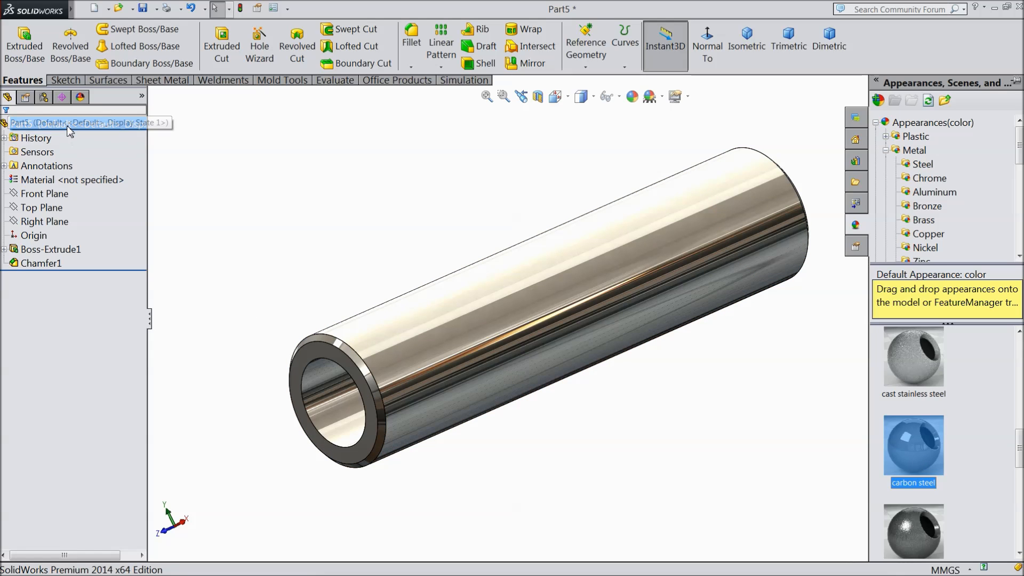
{"action": "left_click", "coordinate": [649, 97]}
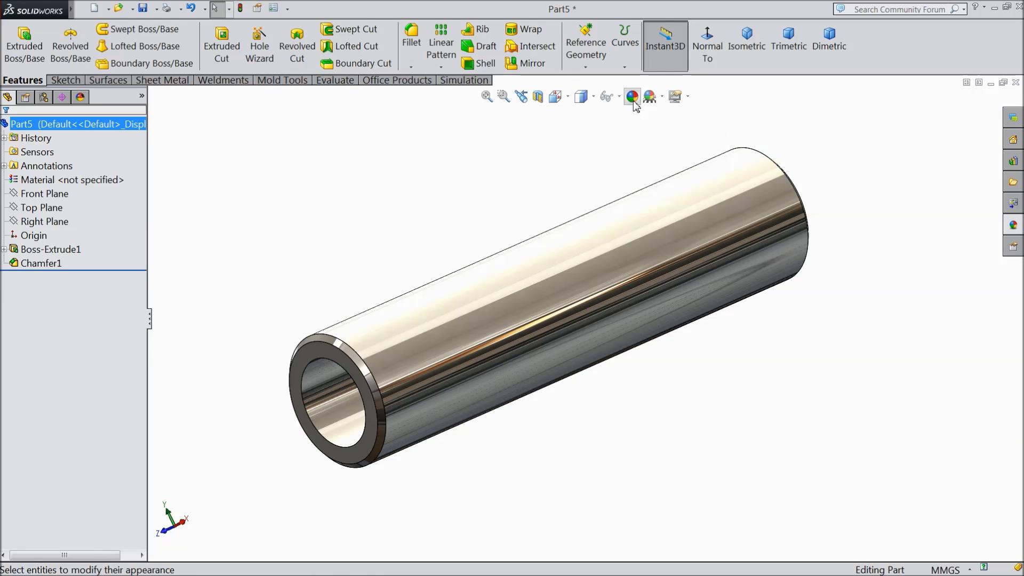
{"action": "left_click", "coordinate": [81, 422]}
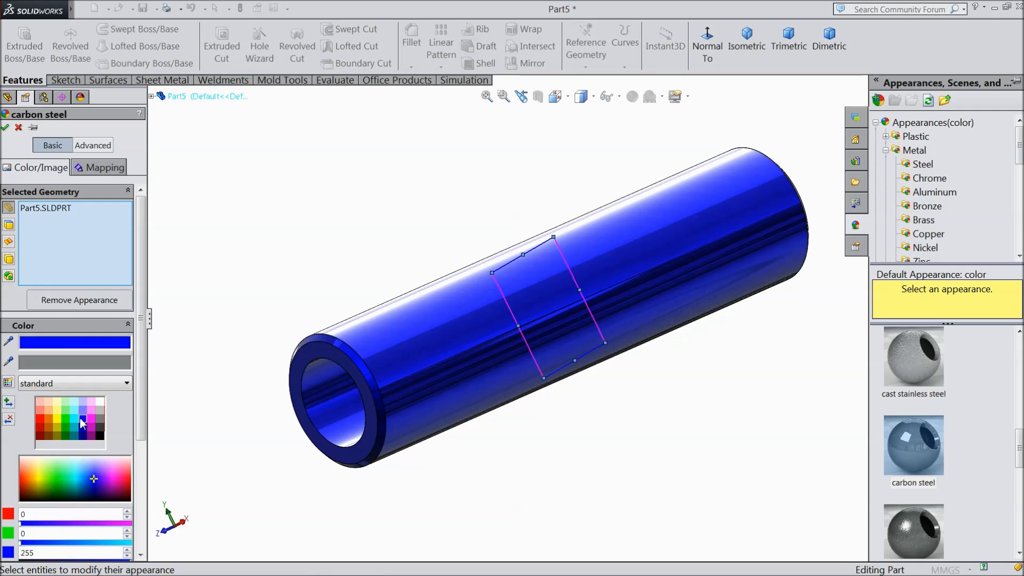
{"action": "left_click", "coordinate": [17, 129]}
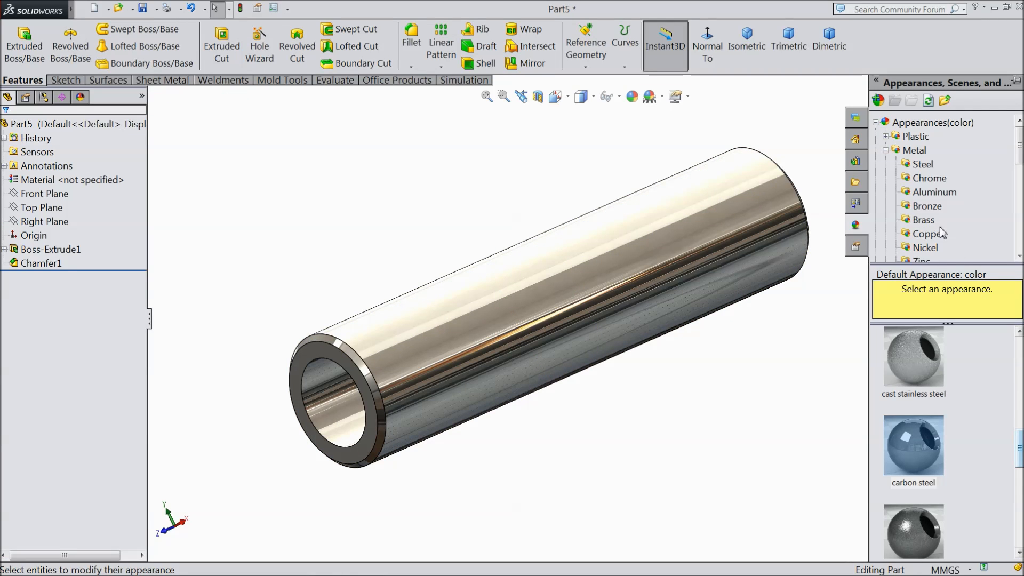
- Replace the tube's carbon steel appearance with Blue from the Solid appearance category
{"action": "scroll", "coordinate": [929, 213], "scroll_direction": "down", "scroll_amount": 4}
{"action": "scroll", "coordinate": [929, 213], "scroll_direction": "down", "scroll_amount": 3}
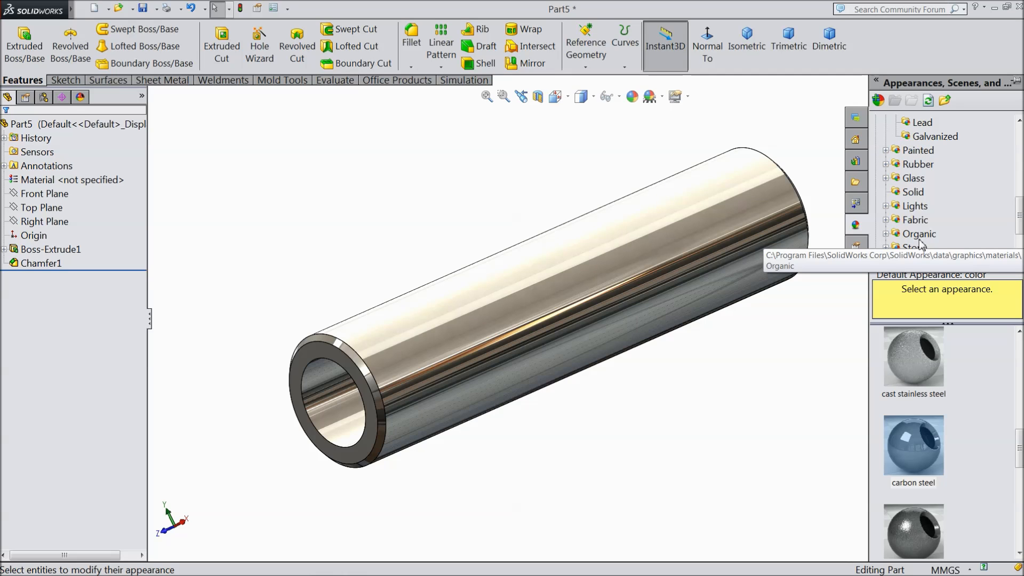
{"action": "left_click", "coordinate": [913, 192]}
{"action": "scroll", "coordinate": [940, 440], "scroll_direction": "down", "scroll_amount": 2}
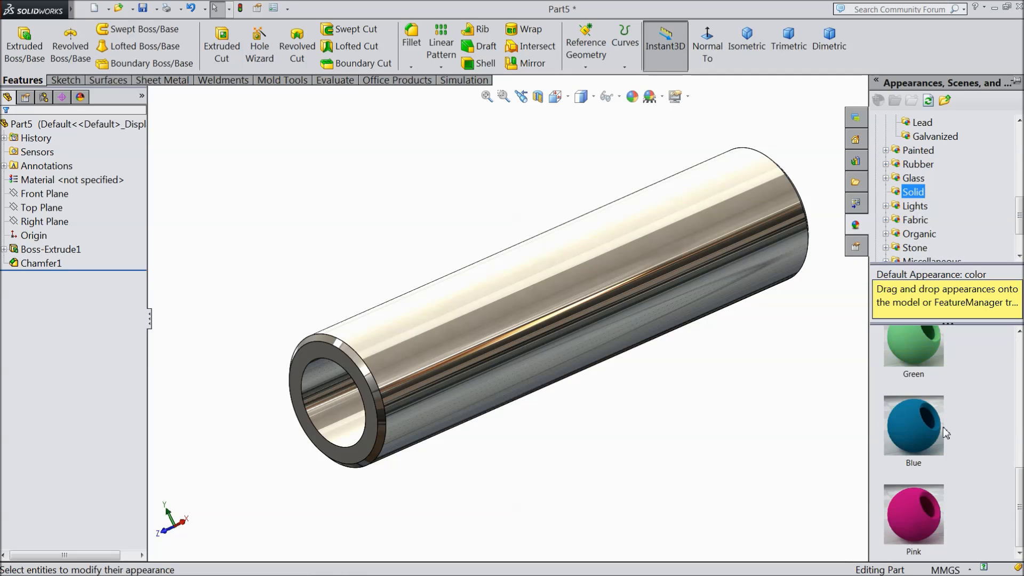
{"action": "double_click", "coordinate": [928, 433]}
{"action": "middle_click_drag", "start_coordinate": [644, 431], "coordinate": [617, 469]}
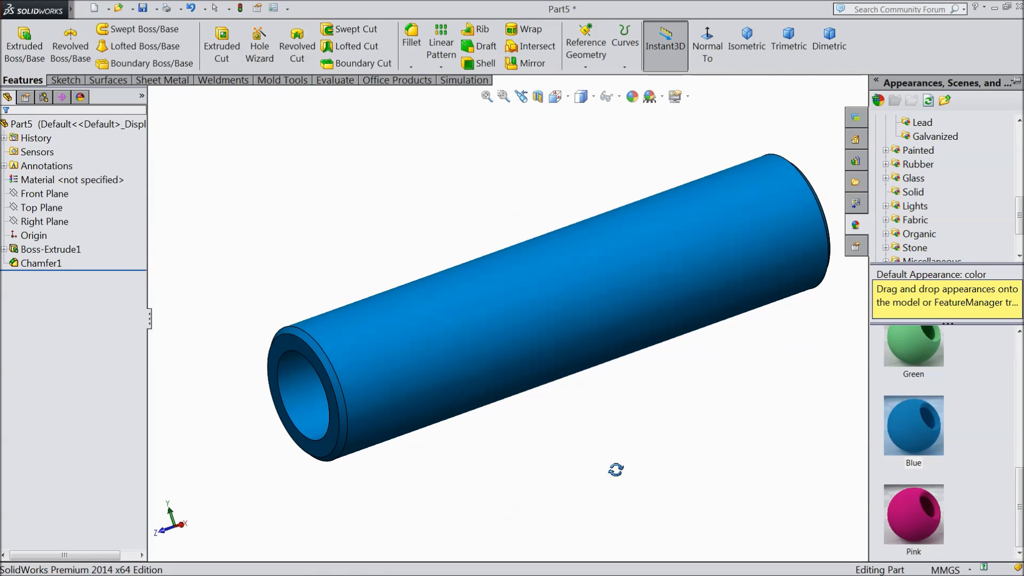
- Save the blue tube part in the Manual Clamp folder as "4.Clamp Foot pin"
{"action": "left_click", "coordinate": [142, 8]}
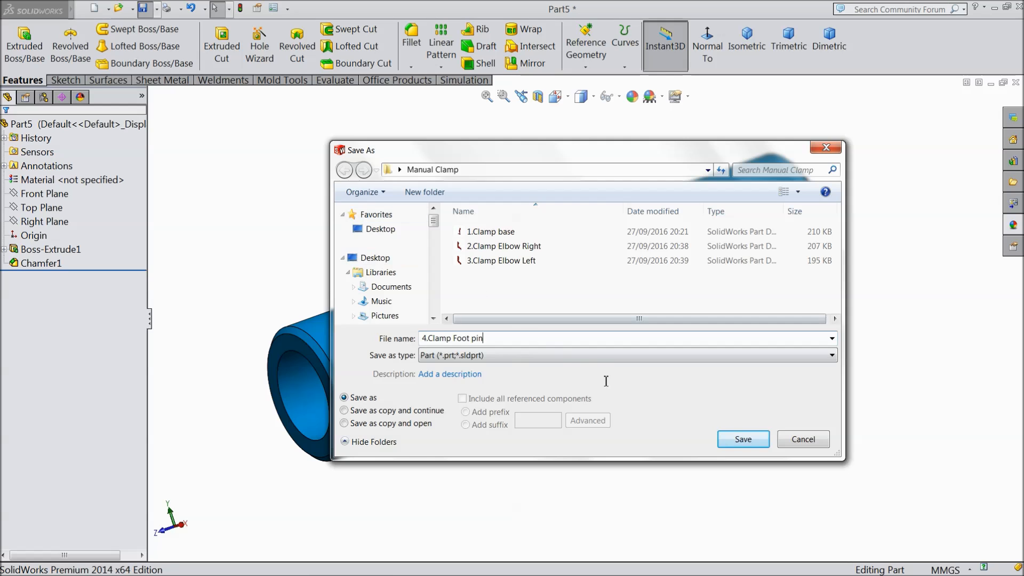
{"action": "left_click", "coordinate": [754, 440]}
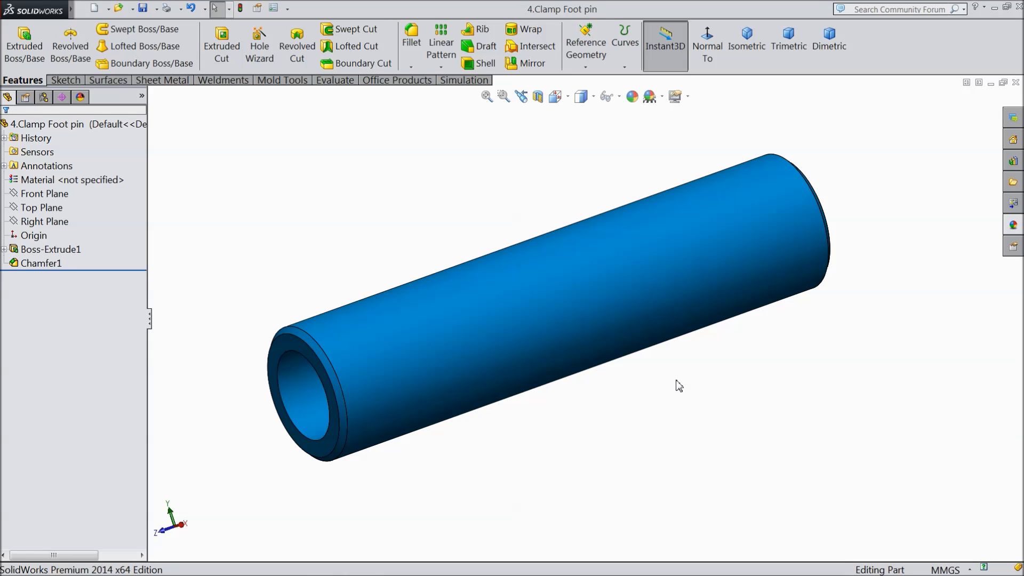
{"action": "middle_click_drag", "start_coordinate": [679, 386], "coordinate": [663, 402]}
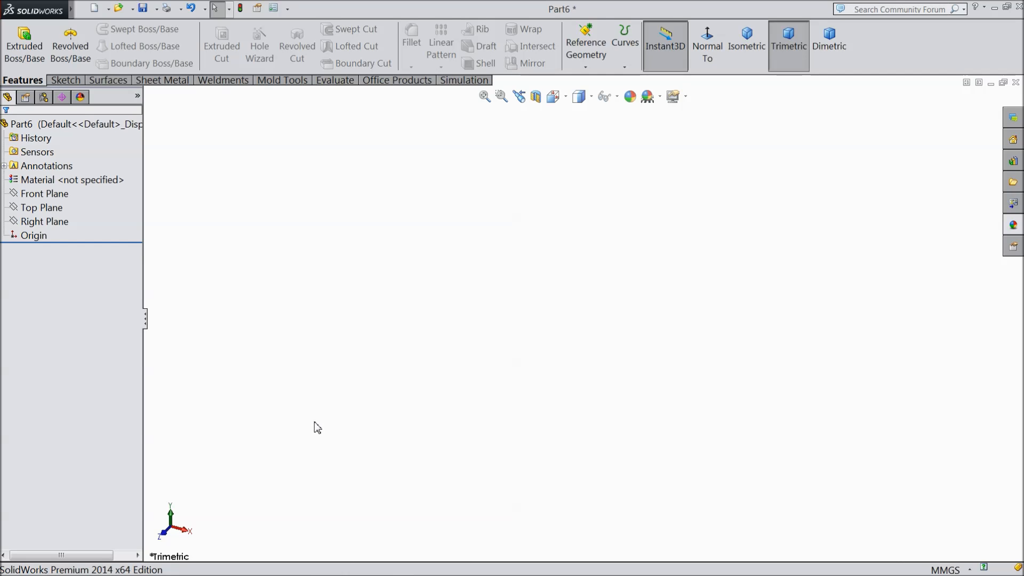
- Sketch a circle about 97 mm in diameter, centred on the origin, on the new part's Right Plane
{"action": "left_click", "coordinate": [45, 222]}
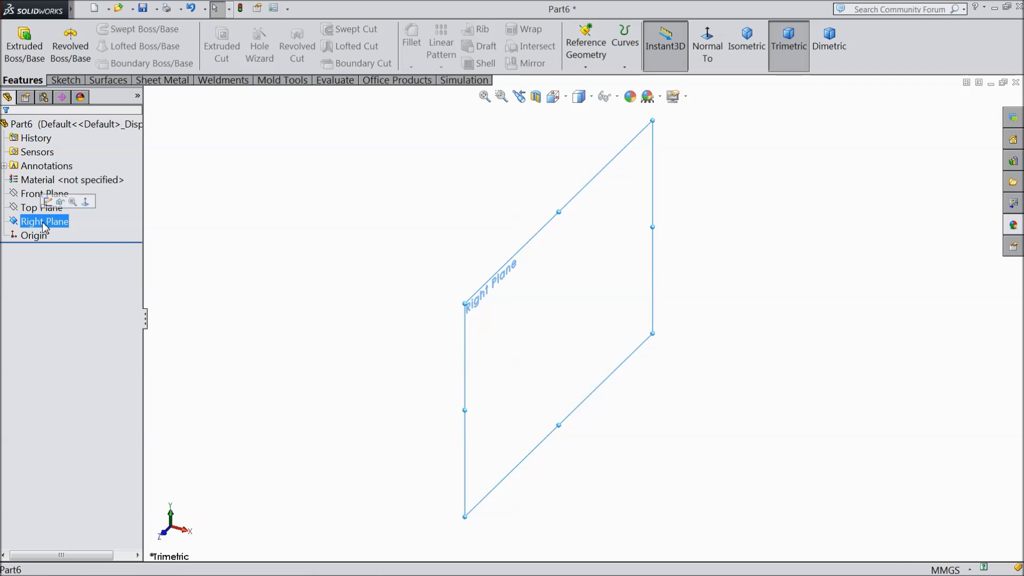
{"action": "left_click", "coordinate": [51, 204]}
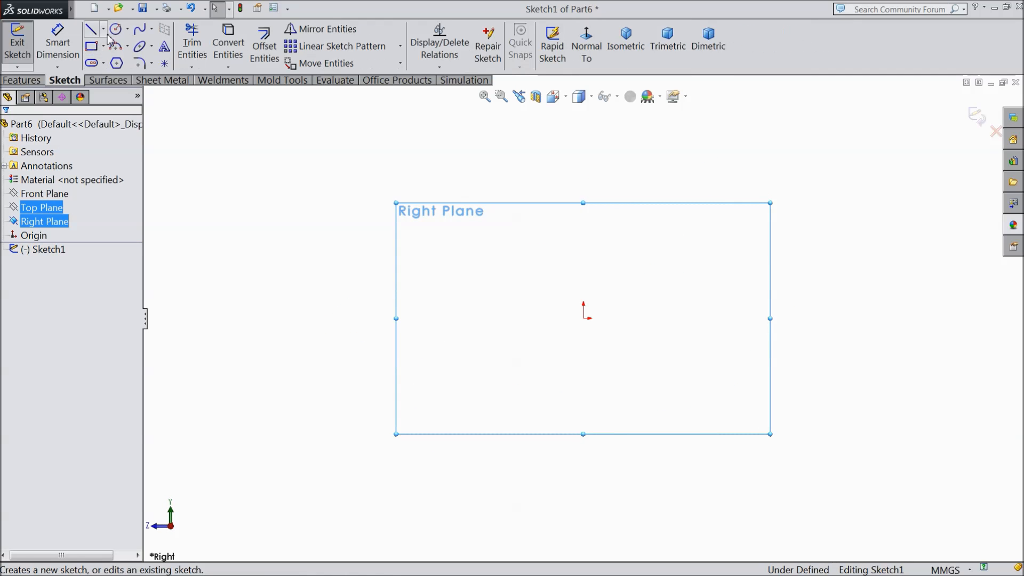
{"action": "left_click", "coordinate": [116, 31]}
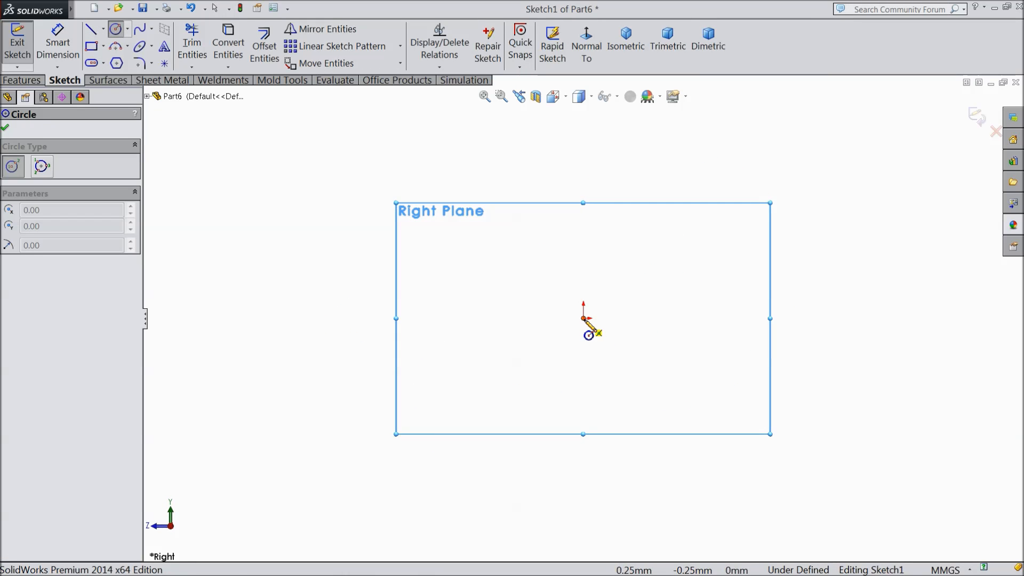
{"action": "left_click", "coordinate": [584, 319]}
{"action": "left_click", "coordinate": [486, 290]}
- Dimension the sketched circle with a diameter of 6 mm
{"action": "left_click", "coordinate": [53, 54]}
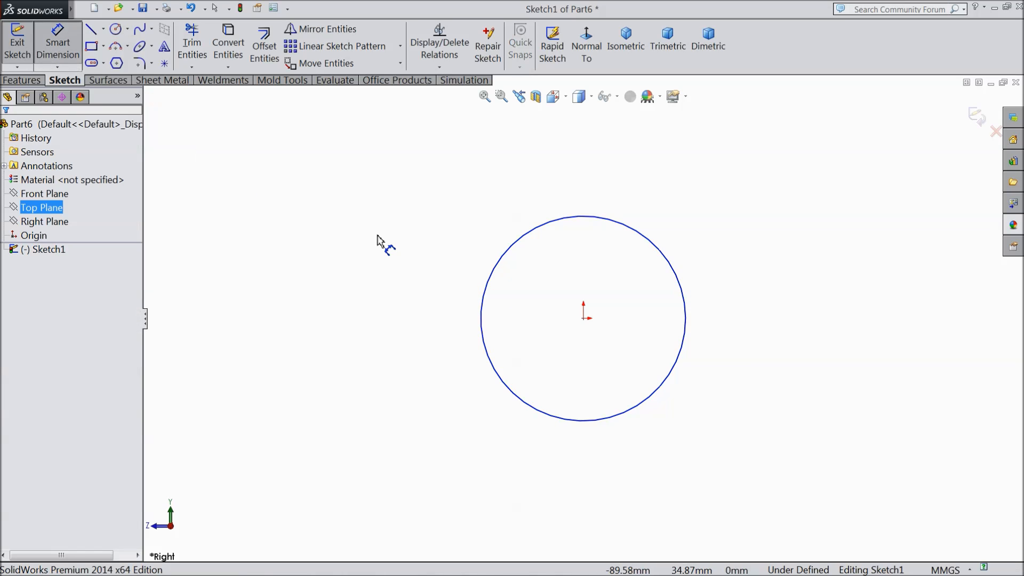
{"action": "left_click", "coordinate": [479, 328]}
{"action": "left_click", "coordinate": [412, 327]}
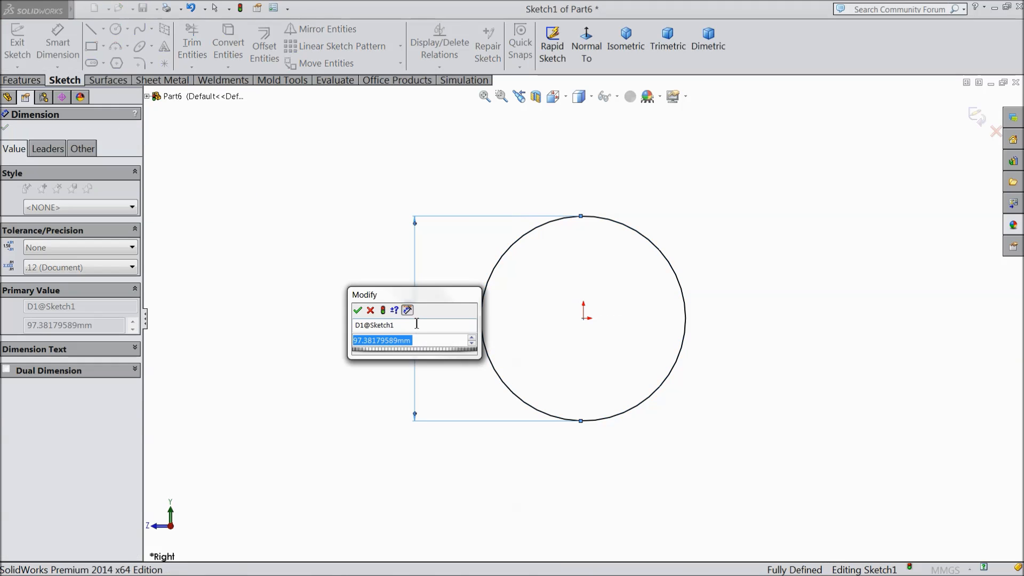
{"action": "type", "text": "6"}
{"action": "left_click", "coordinate": [358, 310]}
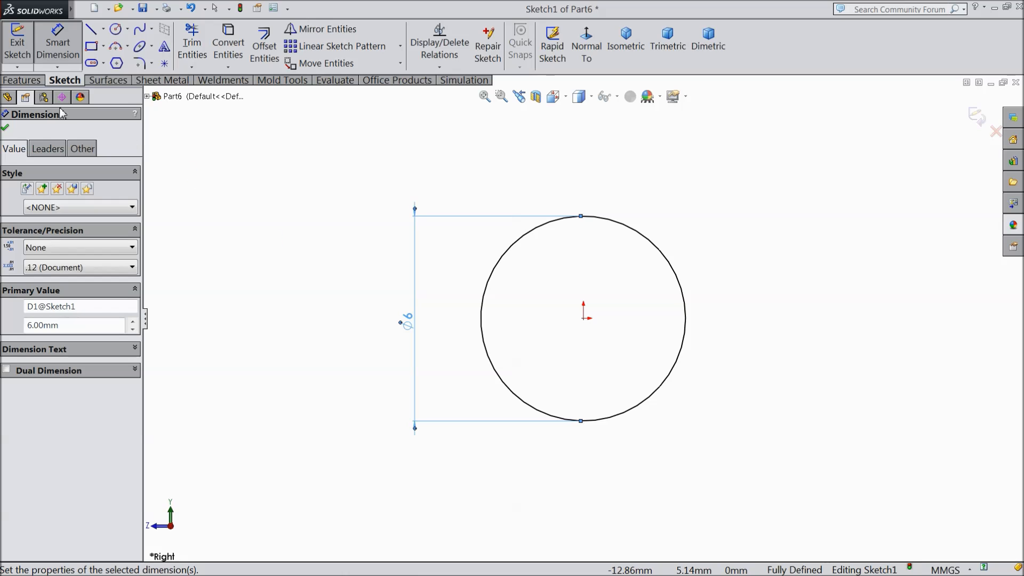
- Extrude the 6 mm circle as a blind boss 2 mm deep
{"action": "left_click", "coordinate": [22, 80]}
{"action": "left_click", "coordinate": [19, 60]}
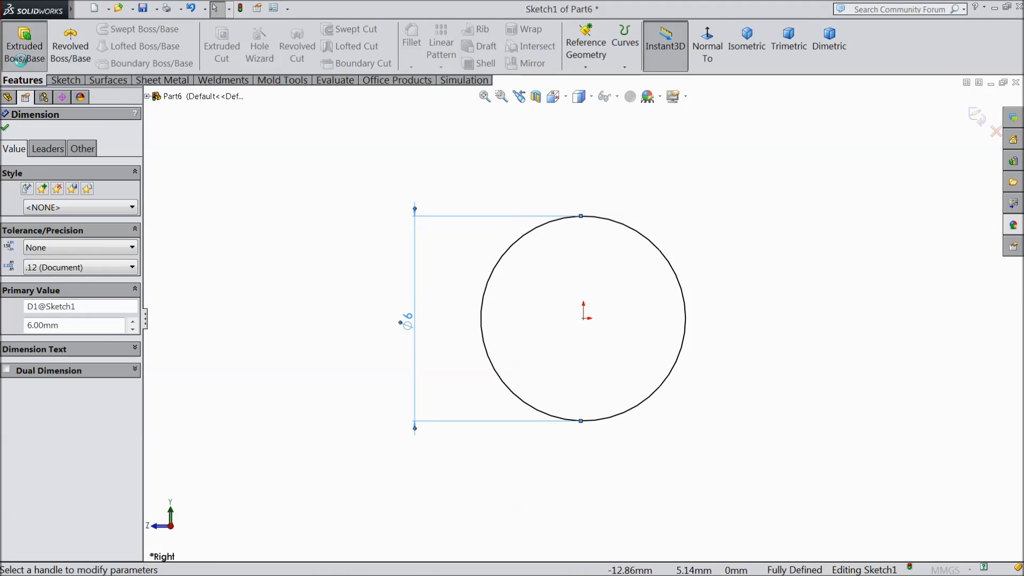
{"action": "type", "text": "2"}
{"action": "key", "text": "Return"}
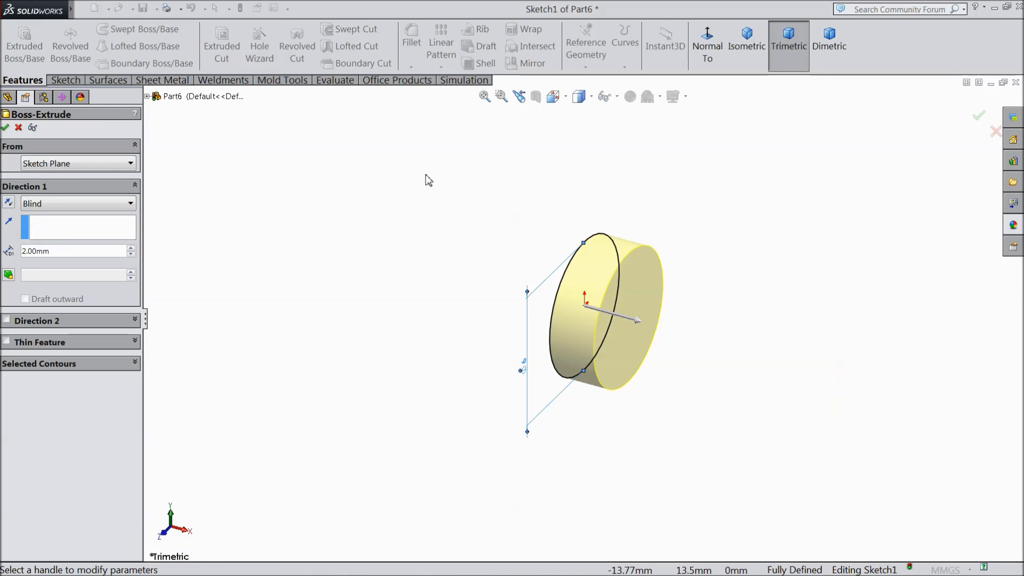
{"action": "left_click", "coordinate": [5, 127]}
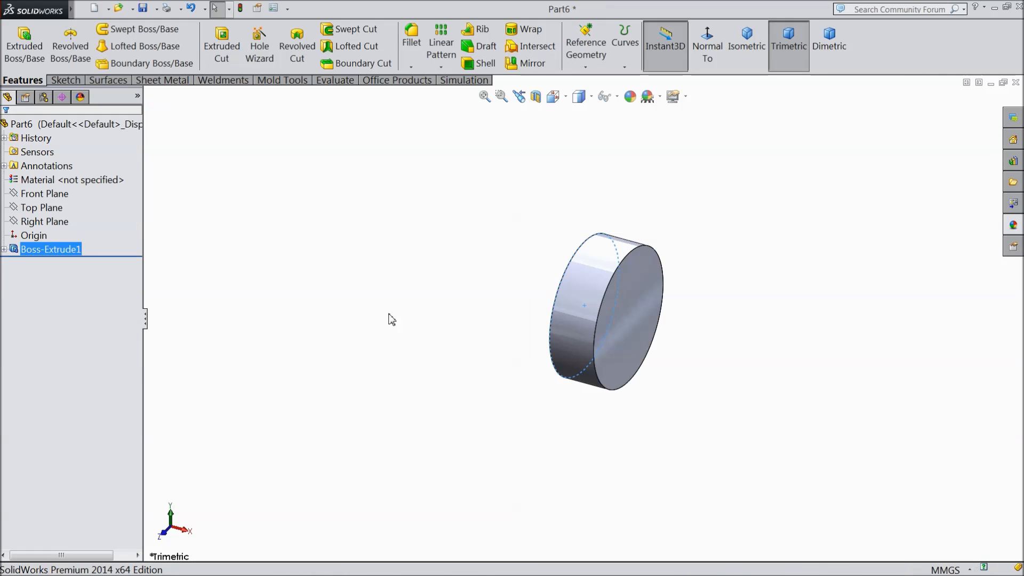
- Sketch a circle about 8.6 mm in diameter, centred on the origin, on the disc's front face
{"action": "left_click", "coordinate": [622, 330]}
{"action": "middle_click_drag", "start_coordinate": [692, 327], "coordinate": [656, 336]}
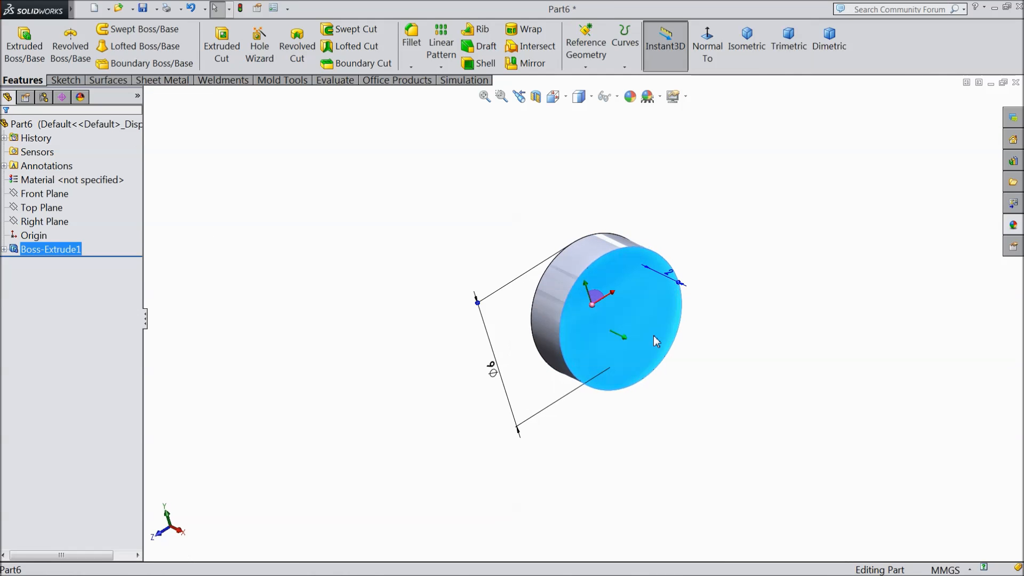
{"action": "scroll", "coordinate": [682, 349], "scroll_direction": "down", "scroll_amount": 2}
{"action": "left_click", "coordinate": [65, 80]}
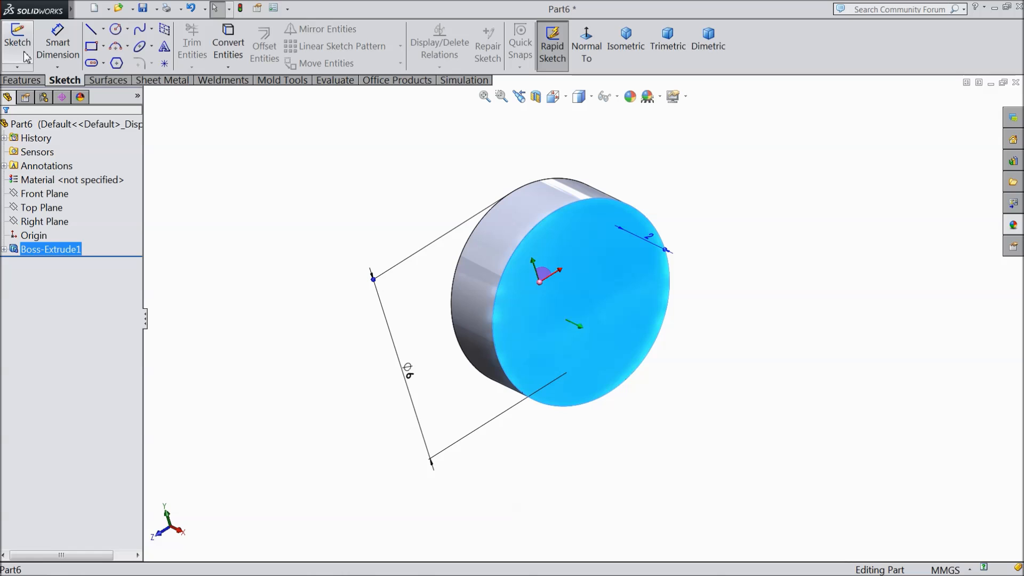
{"action": "left_click", "coordinate": [18, 43]}
{"action": "left_click", "coordinate": [116, 30]}
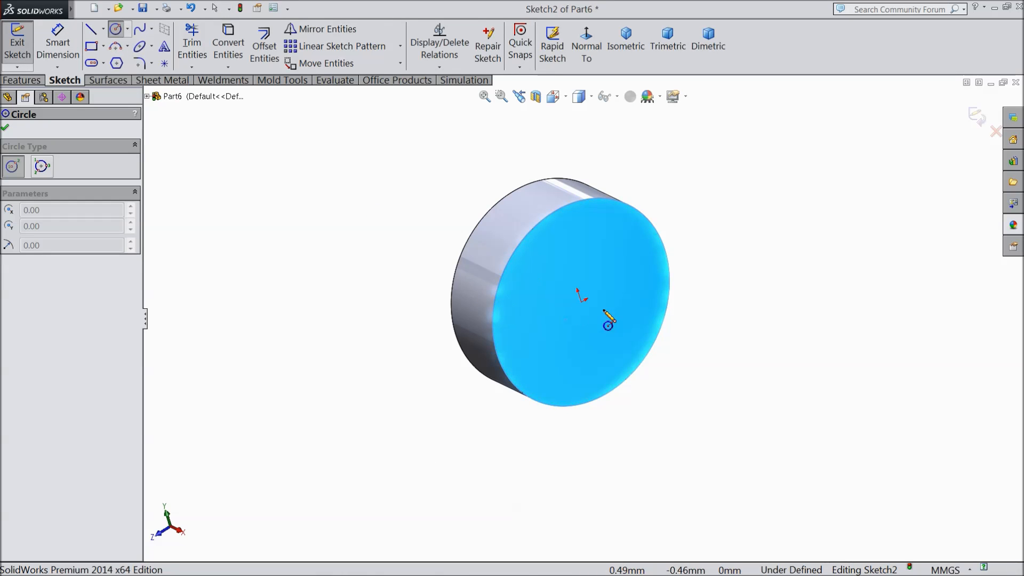
{"action": "left_click", "coordinate": [581, 301]}
{"action": "left_click", "coordinate": [494, 211]}
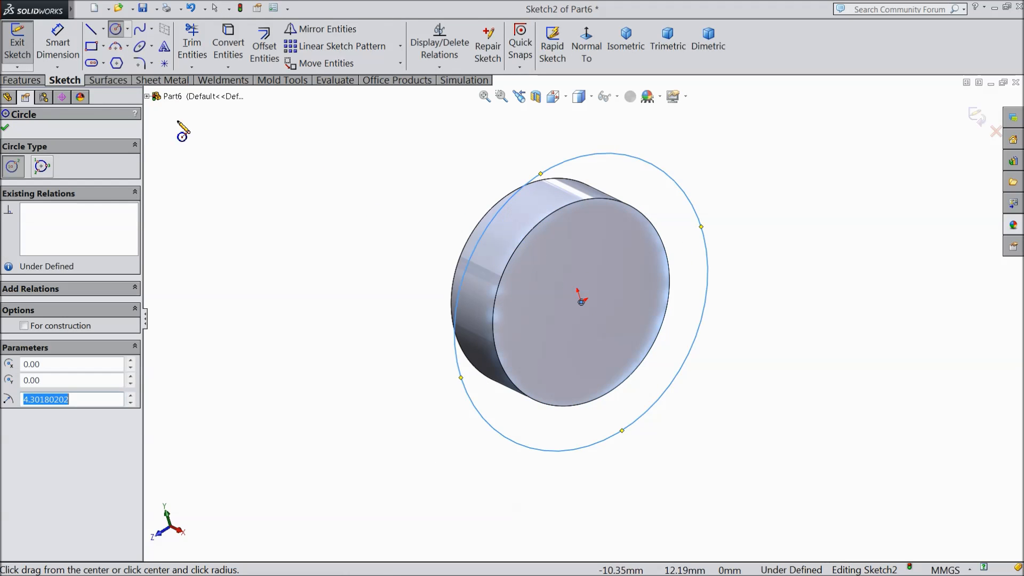
- Dimension the circle on the disc's face with a diameter of 8 mm
{"action": "left_click", "coordinate": [57, 43]}
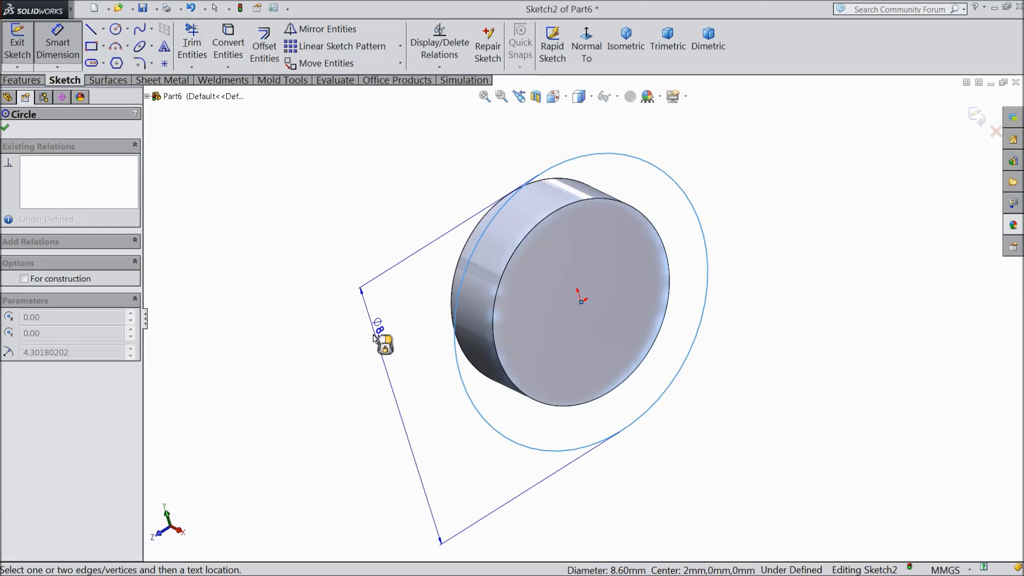
{"action": "left_click", "coordinate": [377, 340]}
{"action": "type", "text": "8"}
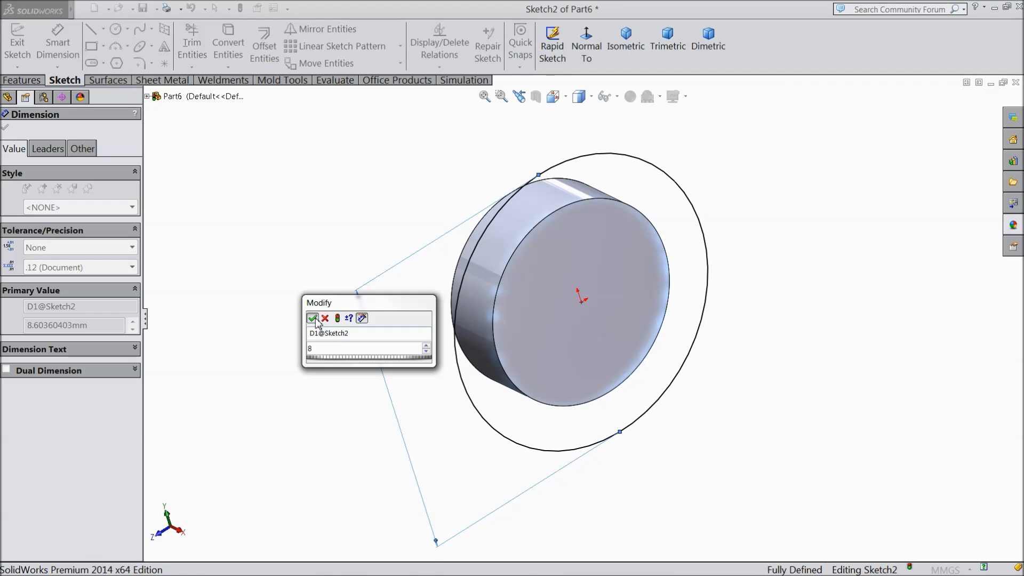
{"action": "left_click", "coordinate": [313, 319]}
- Extrude the 8 mm circle 20 mm blind, away from the disc and merged with it
{"action": "left_click", "coordinate": [24, 82]}
{"action": "left_click", "coordinate": [24, 45]}
{"action": "type", "text": "20"}
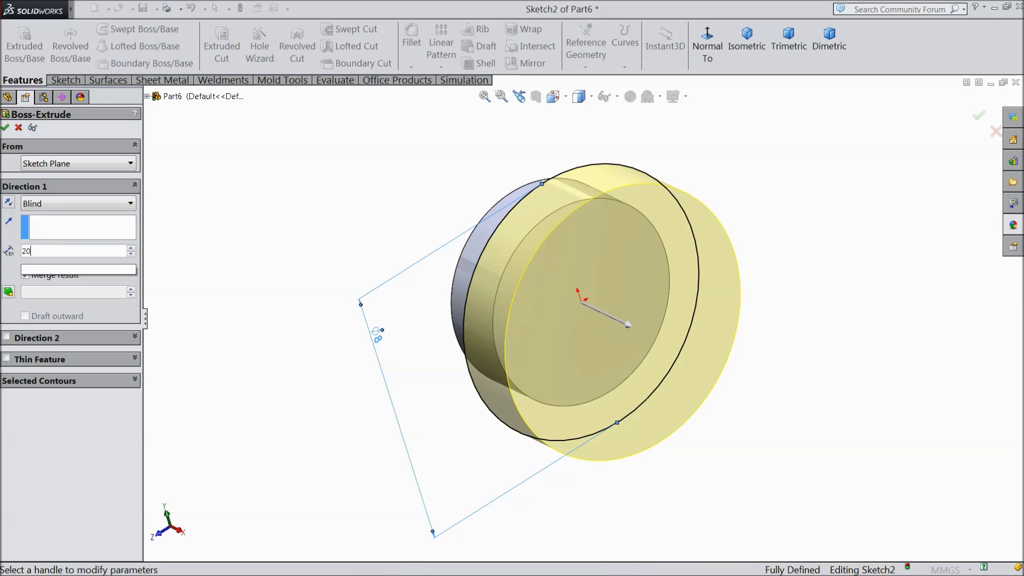
{"action": "key", "text": "Return"}
{"action": "scroll", "coordinate": [315, 244], "scroll_direction": "up", "scroll_amount": 5}
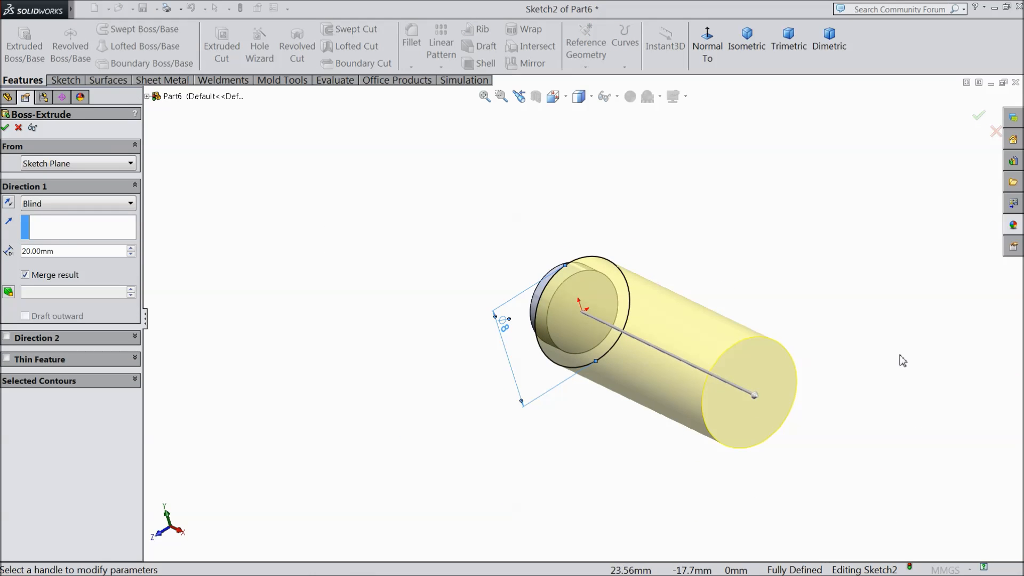
{"action": "scroll", "coordinate": [915, 429], "scroll_direction": "down", "scroll_amount": 3}
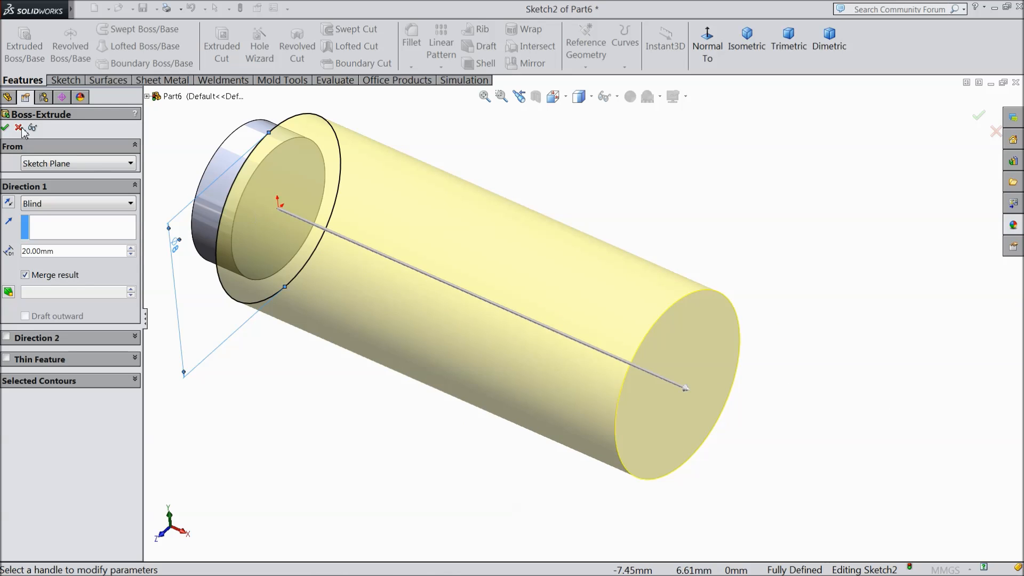
{"action": "left_click", "coordinate": [5, 127]}
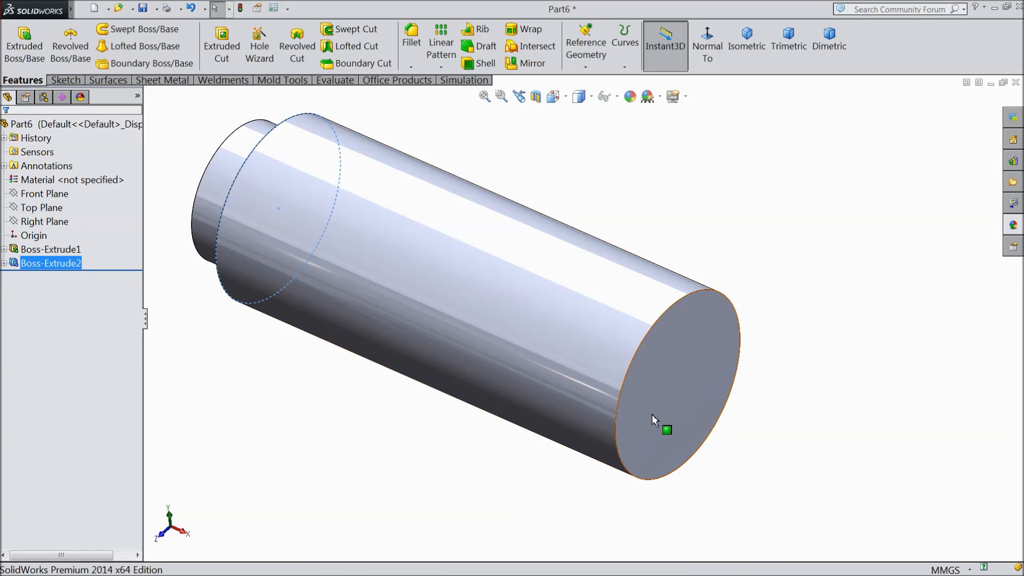
- Sketch a circle about 5.4 mm in diameter, centred on the free end face of the 8 mm cylinder
{"action": "left_click", "coordinate": [673, 408]}
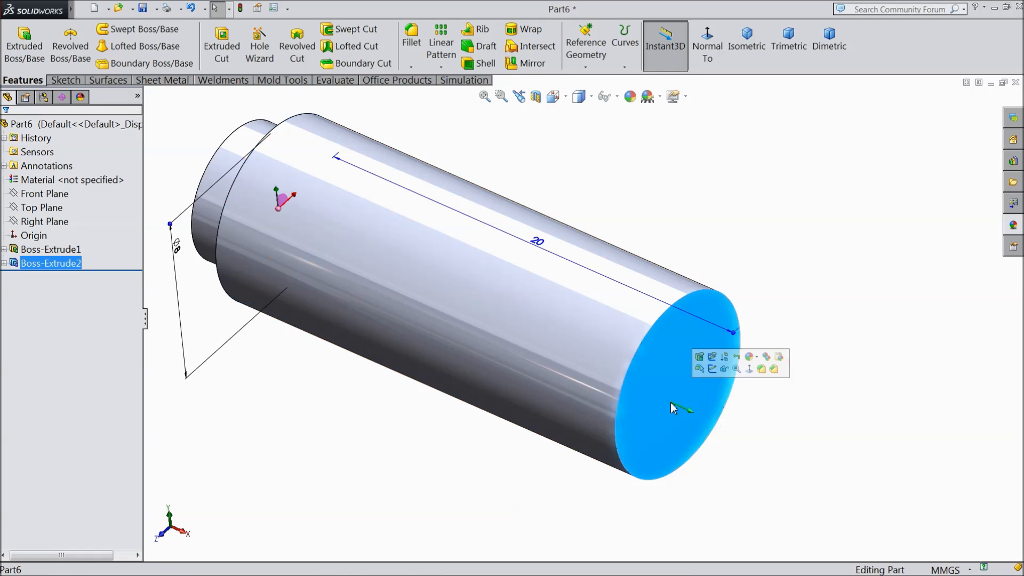
{"action": "left_click", "coordinate": [712, 368]}
{"action": "left_click", "coordinate": [66, 80]}
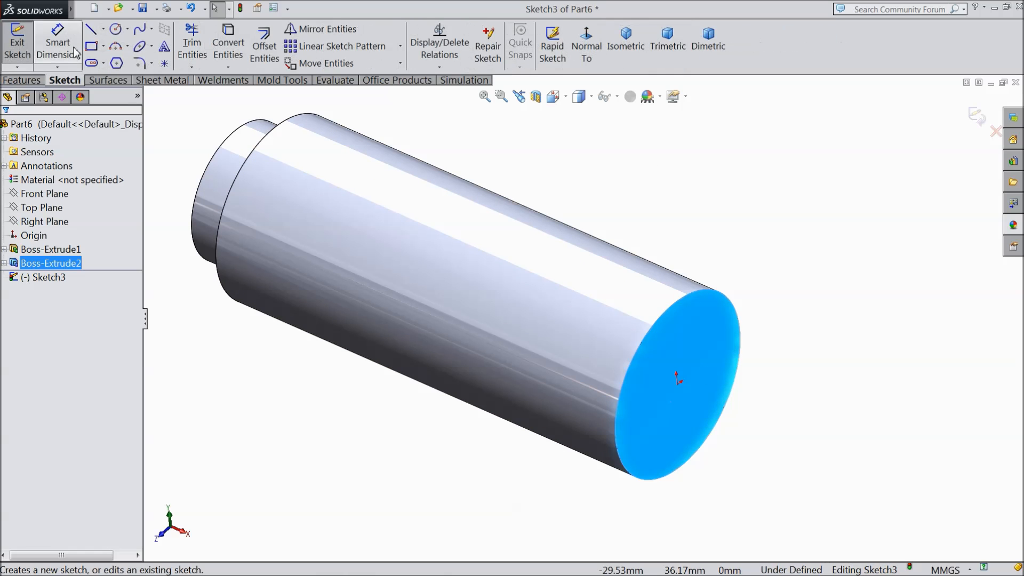
{"action": "left_click", "coordinate": [115, 28]}
{"action": "middle_click_drag", "start_coordinate": [737, 272], "coordinate": [680, 220]}
{"action": "scroll", "coordinate": [527, 311], "scroll_direction": "down", "scroll_amount": 3}
{"action": "left_click", "coordinate": [520, 315]}
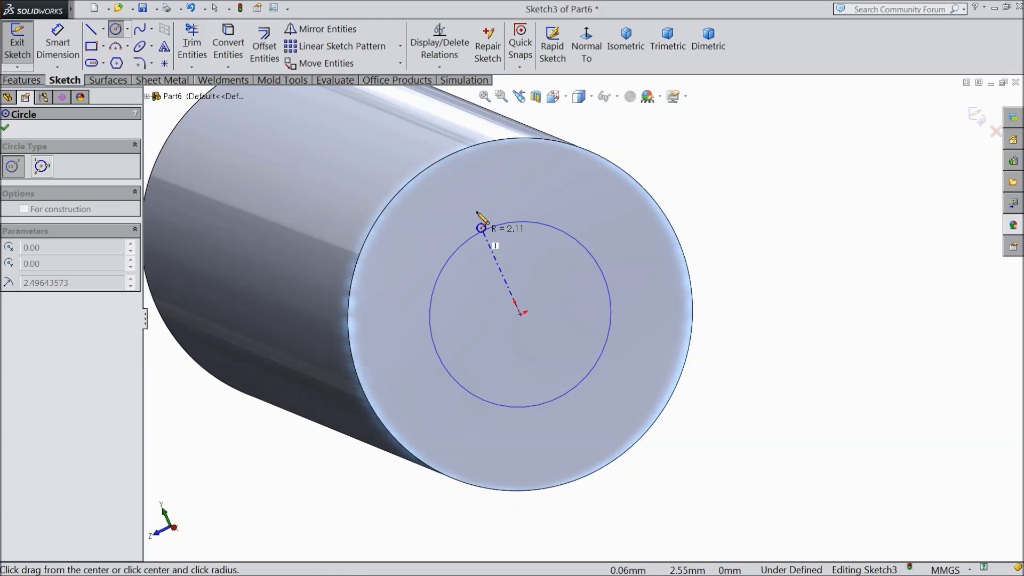
{"action": "left_click", "coordinate": [465, 211]}
- Dimension the circle on the cylinder's end face with a diameter of 6 mm
{"action": "left_click", "coordinate": [63, 45]}
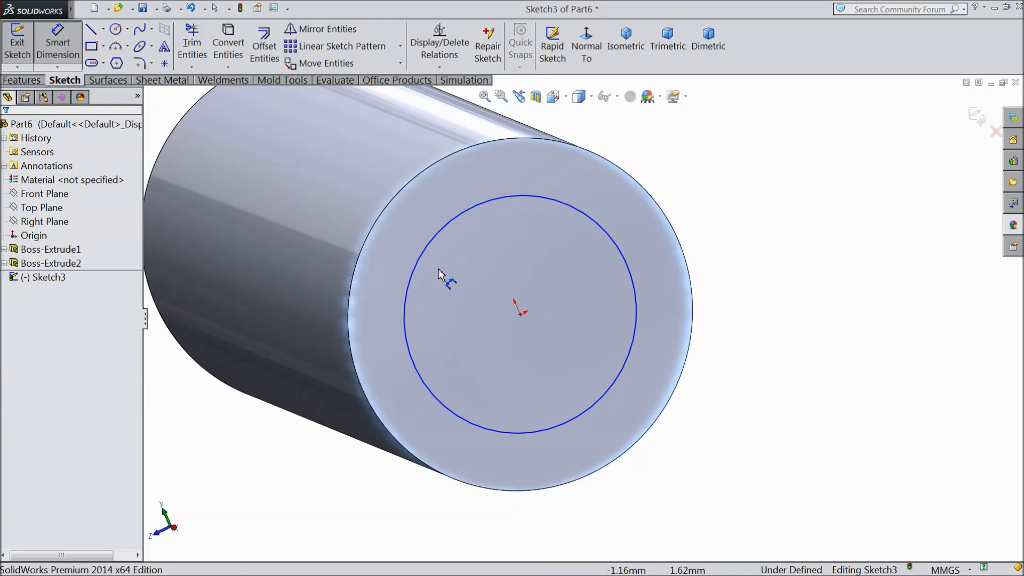
{"action": "left_click", "coordinate": [635, 347]}
{"action": "left_click", "coordinate": [738, 338]}
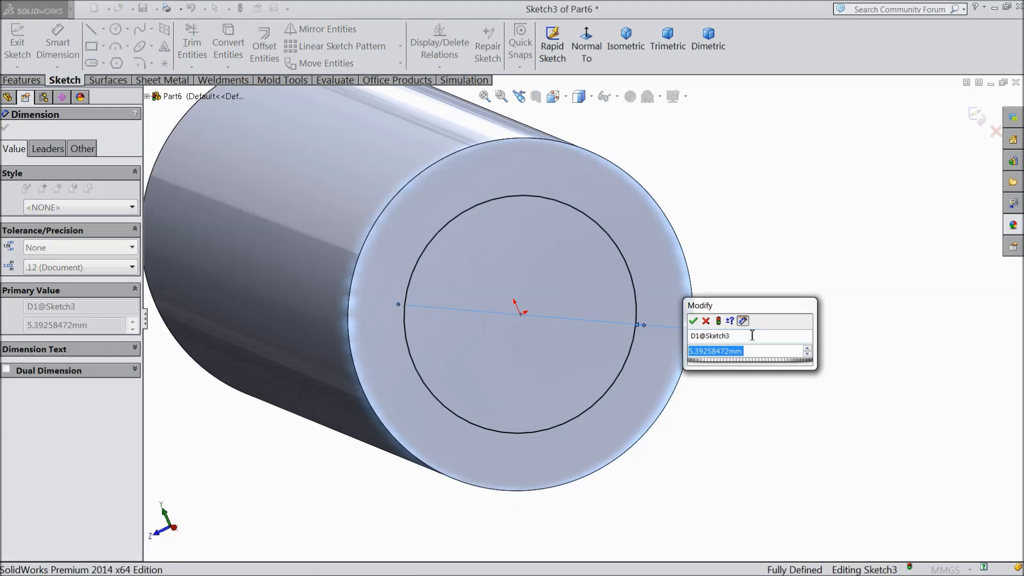
{"action": "type", "text": "6"}
{"action": "left_click", "coordinate": [694, 322]}
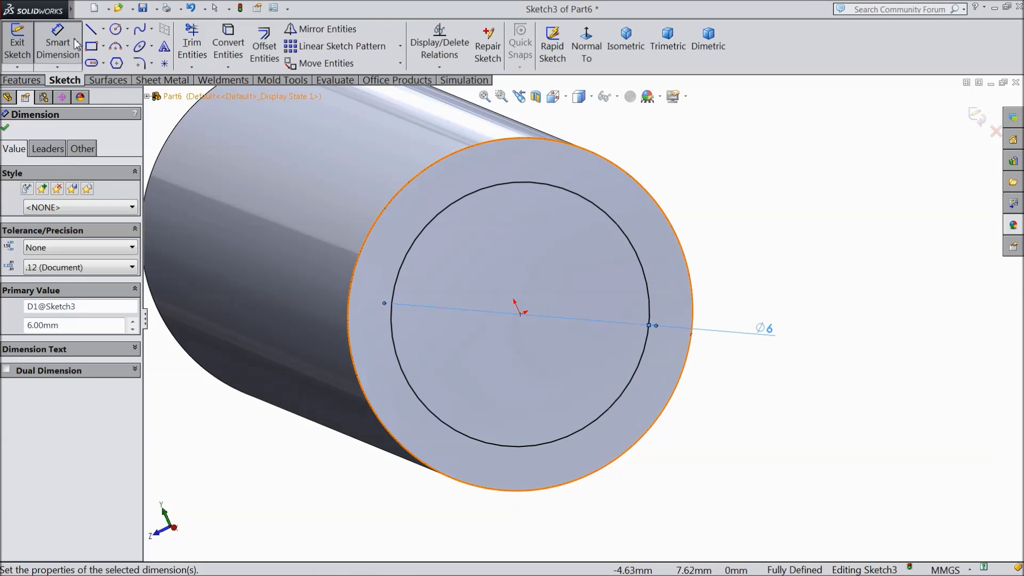
- Extrude the end-face circle 2 mm blind as a merged stub on the 8 mm cylinder
{"action": "left_click", "coordinate": [27, 82]}
{"action": "left_click", "coordinate": [24, 53]}
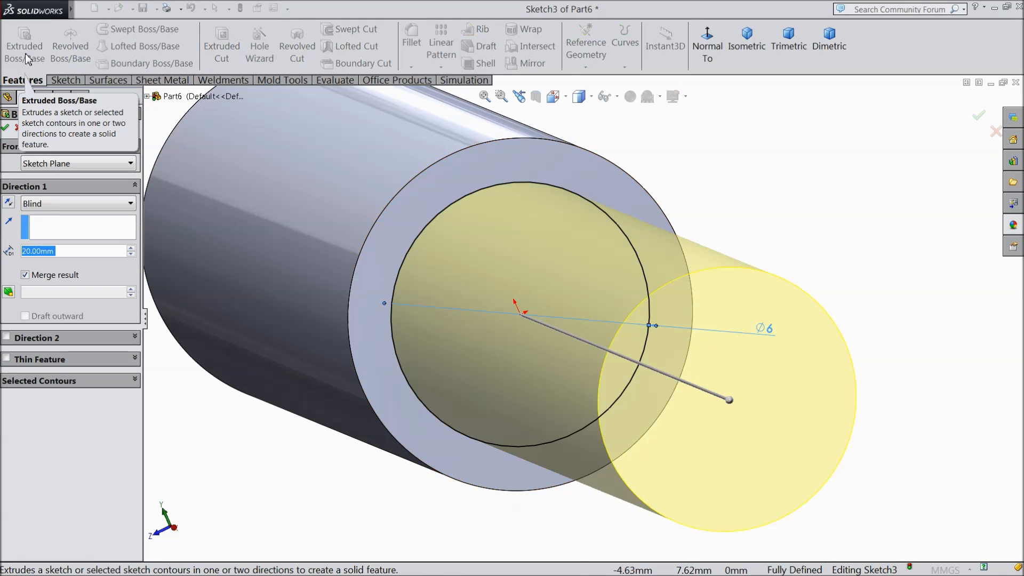
{"action": "type", "text": "2"}
{"action": "key", "text": "Return"}
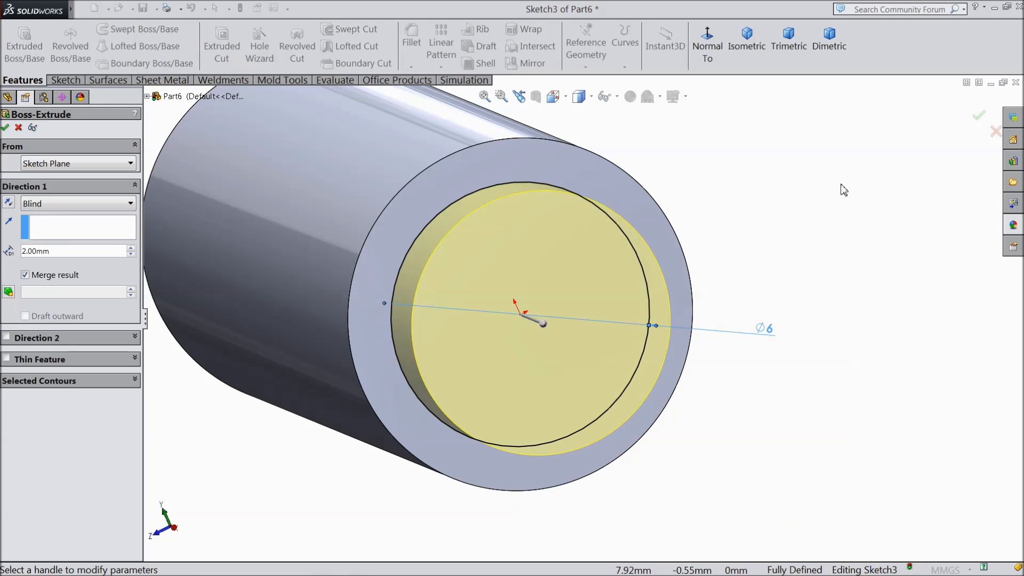
{"action": "left_click", "coordinate": [6, 128]}
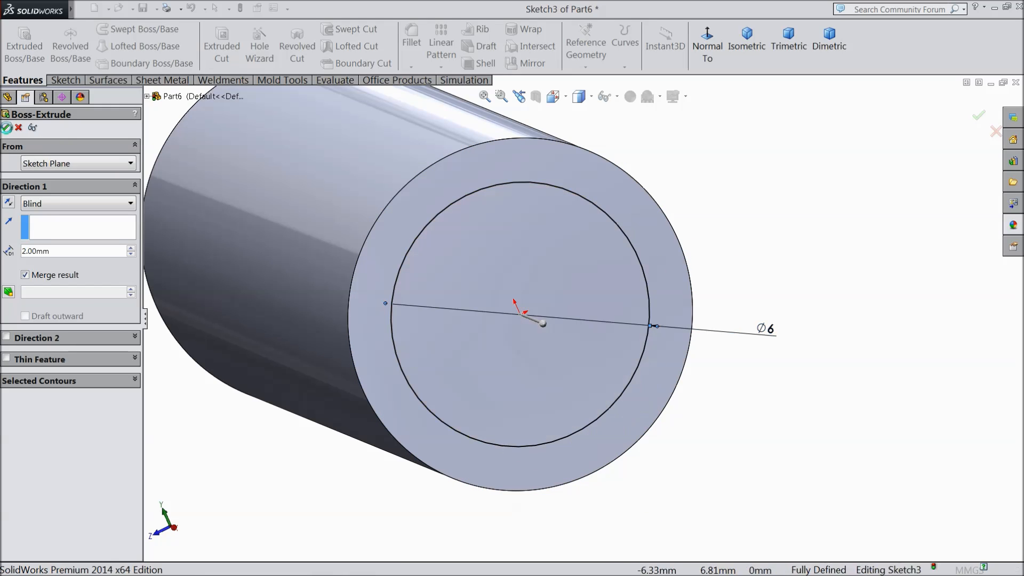
- Sketch a circle about 3.7 mm in diameter, centred on the end face of the 6 mm stub
{"action": "left_click", "coordinate": [583, 327]}
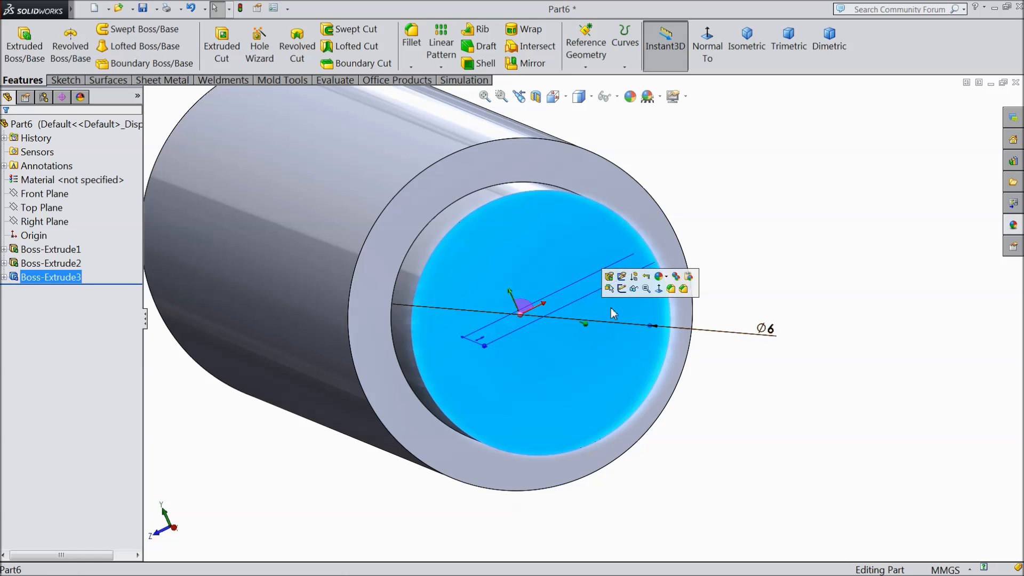
{"action": "left_click", "coordinate": [613, 287]}
{"action": "left_click", "coordinate": [64, 81]}
{"action": "left_click", "coordinate": [115, 29]}
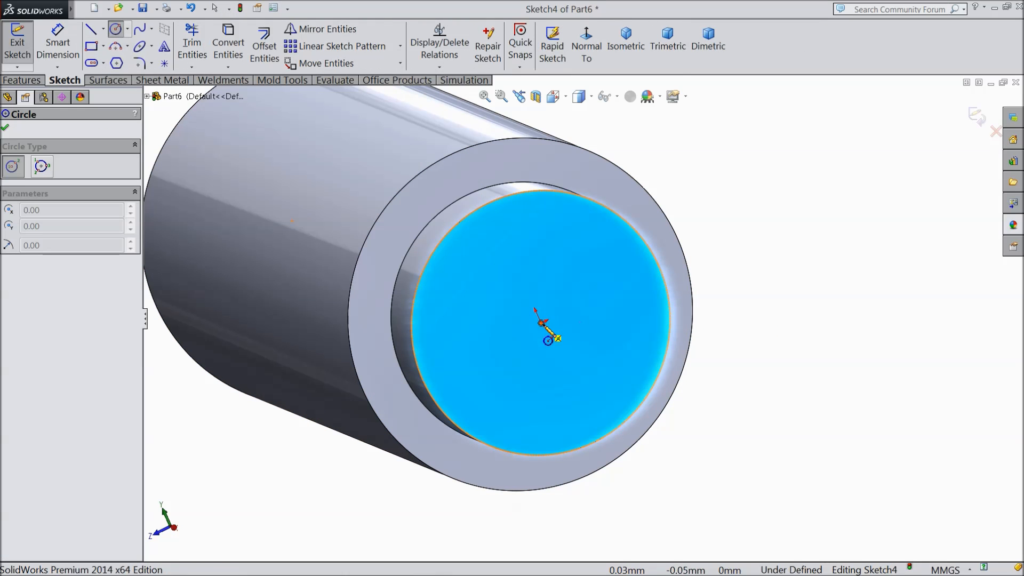
{"action": "left_click", "coordinate": [541, 323]}
{"action": "left_click", "coordinate": [493, 260]}
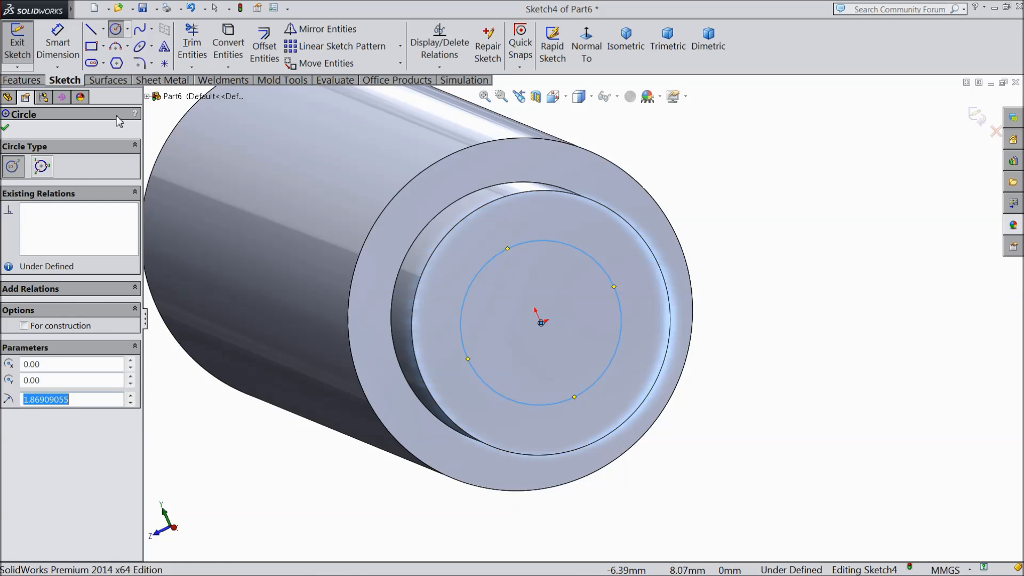
- Dimension the circle on the stub's end face with a diameter of 4 mm
{"action": "left_click", "coordinate": [58, 42]}
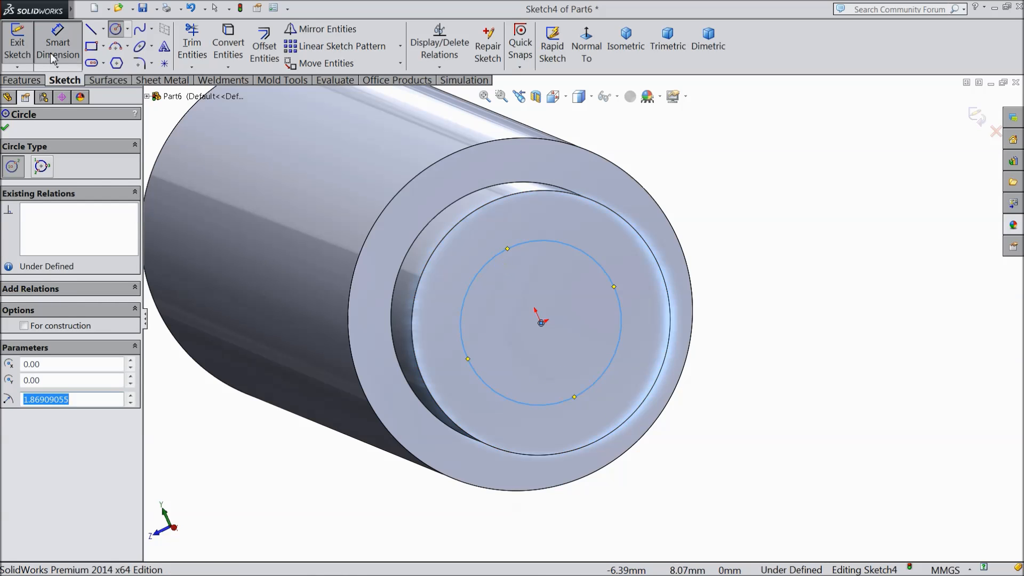
{"action": "left_click", "coordinate": [622, 328]}
{"action": "left_click", "coordinate": [717, 268]}
{"action": "type", "text": "4"}
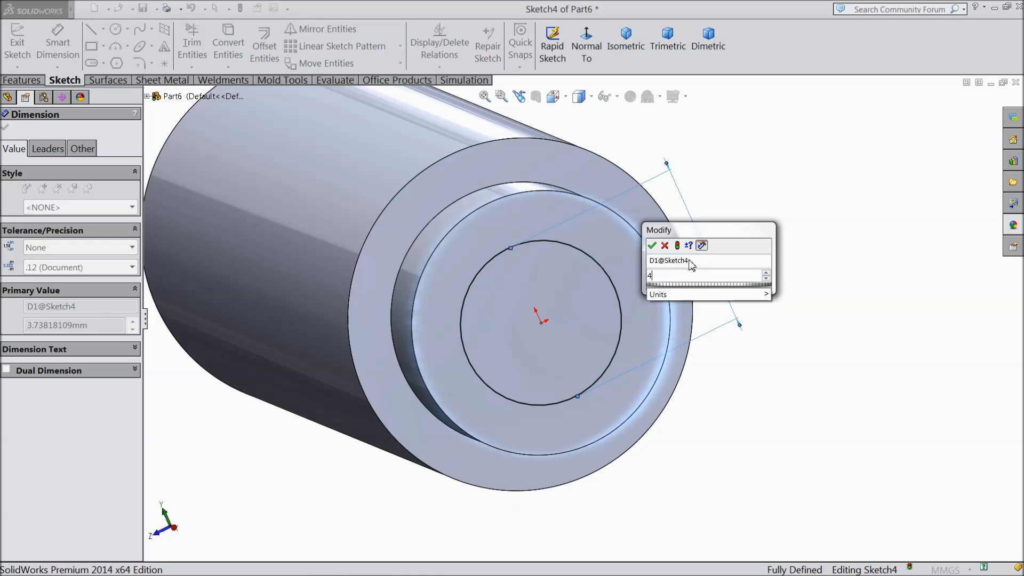
{"action": "left_click", "coordinate": [652, 245]}
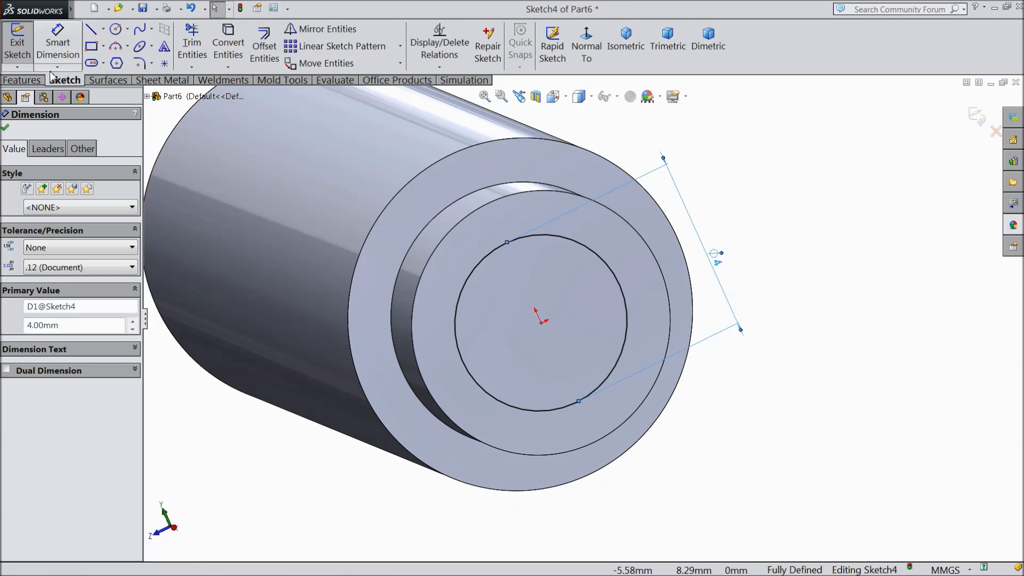
- Cut the 4 mm circle through all of the stepped pin to form a central bore
{"action": "left_click", "coordinate": [22, 80]}
{"action": "left_click", "coordinate": [221, 45]}
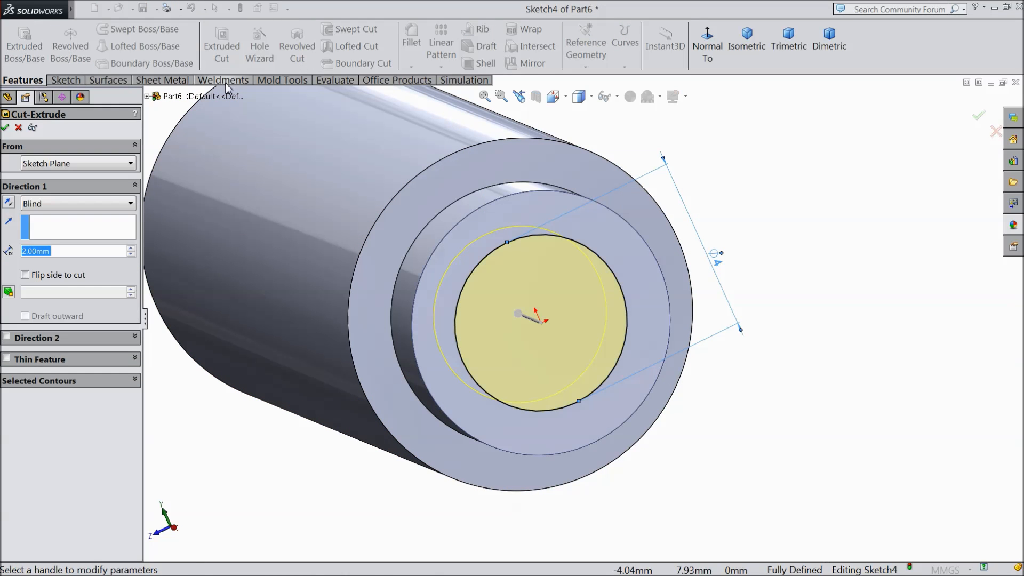
{"action": "left_click", "coordinate": [58, 203]}
{"action": "left_click", "coordinate": [65, 228]}
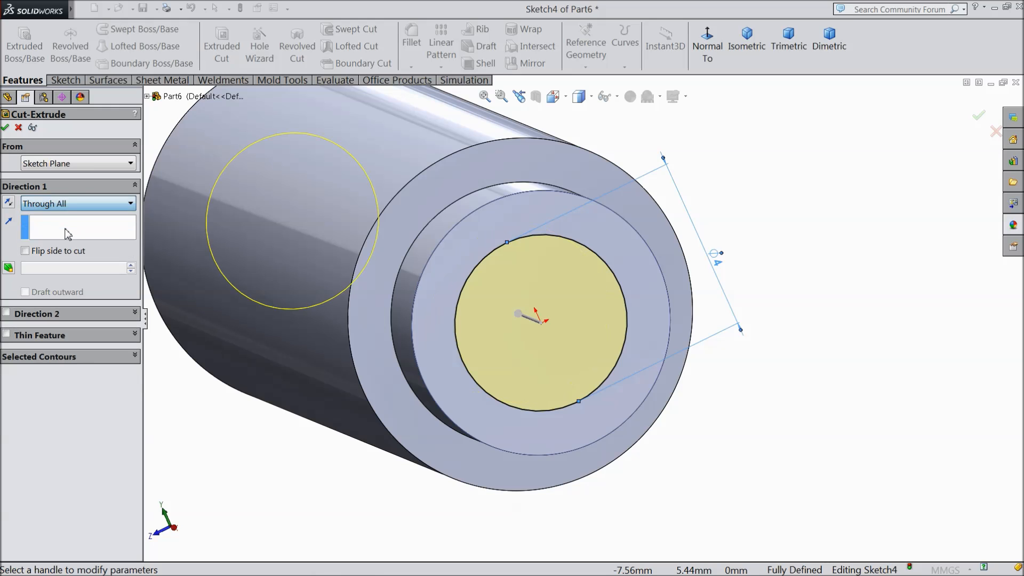
{"action": "left_click", "coordinate": [5, 128]}
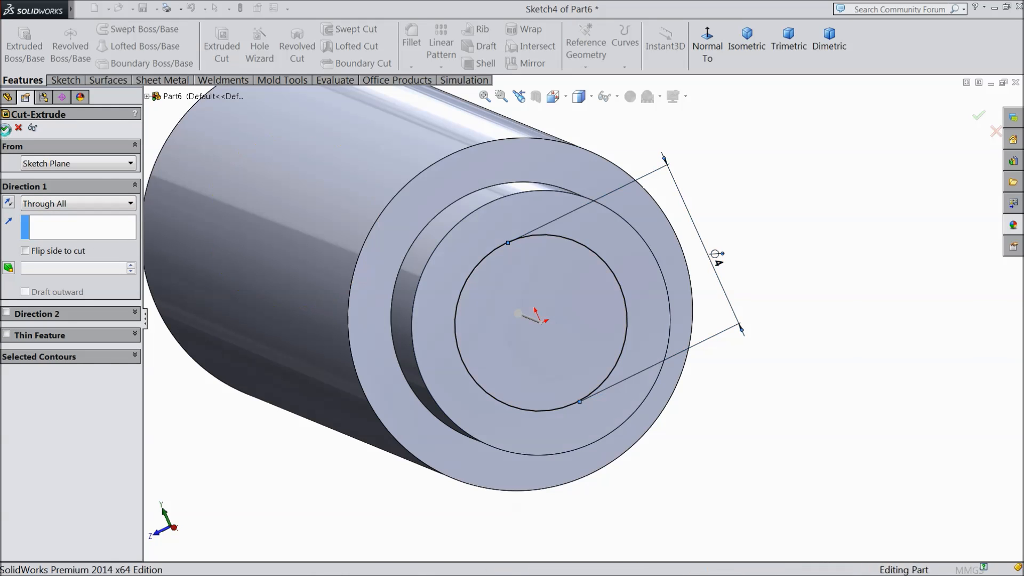
{"action": "scroll", "coordinate": [709, 280], "scroll_direction": "up", "scroll_amount": 5}
{"action": "middle_click_drag", "start_coordinate": [720, 241], "coordinate": [748, 272]}
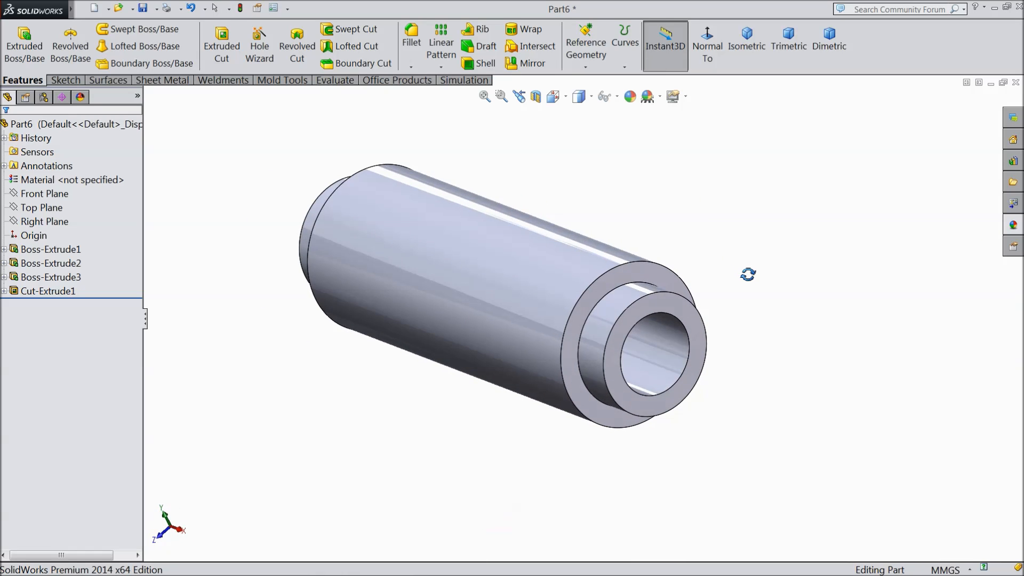
- Chamfer both ends of the 4 mm bore by 0.3 mm at 45 degrees, using the bore's inner face
{"action": "left_click", "coordinate": [416, 73]}
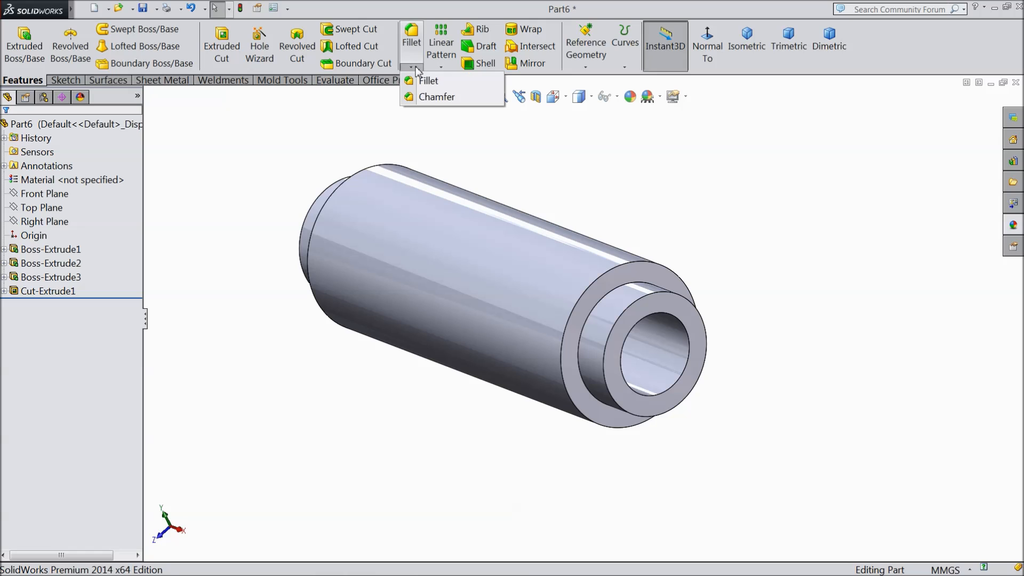
{"action": "left_click", "coordinate": [434, 94]}
{"action": "type", "text": "0.3"}
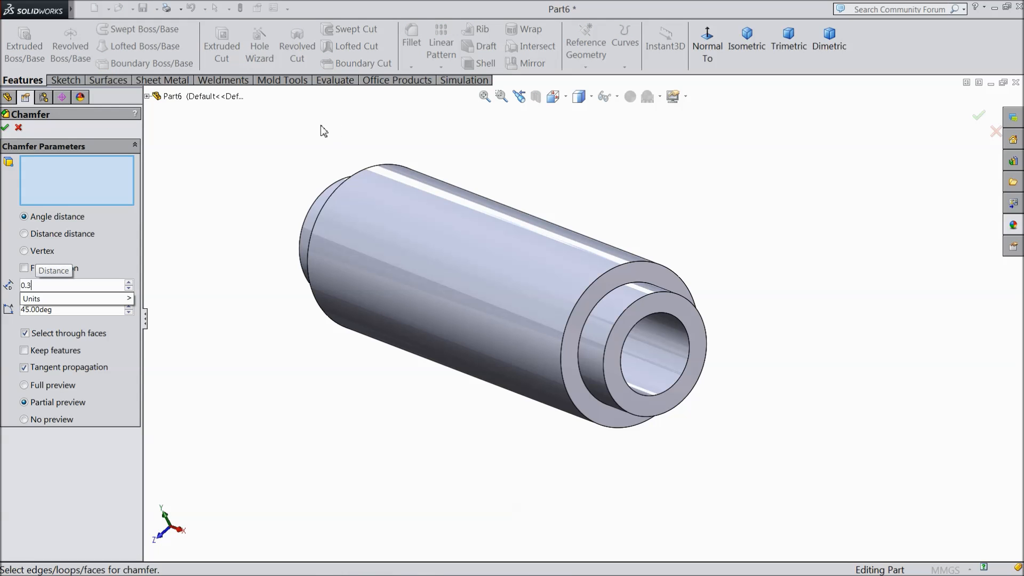
{"action": "left_click", "coordinate": [648, 367]}
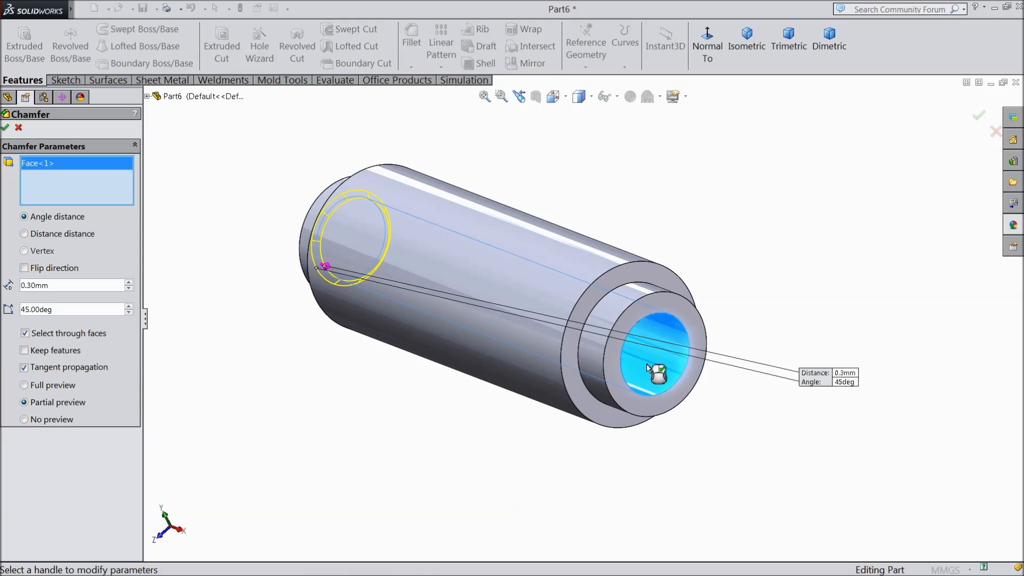
{"action": "left_click", "coordinate": [6, 128]}
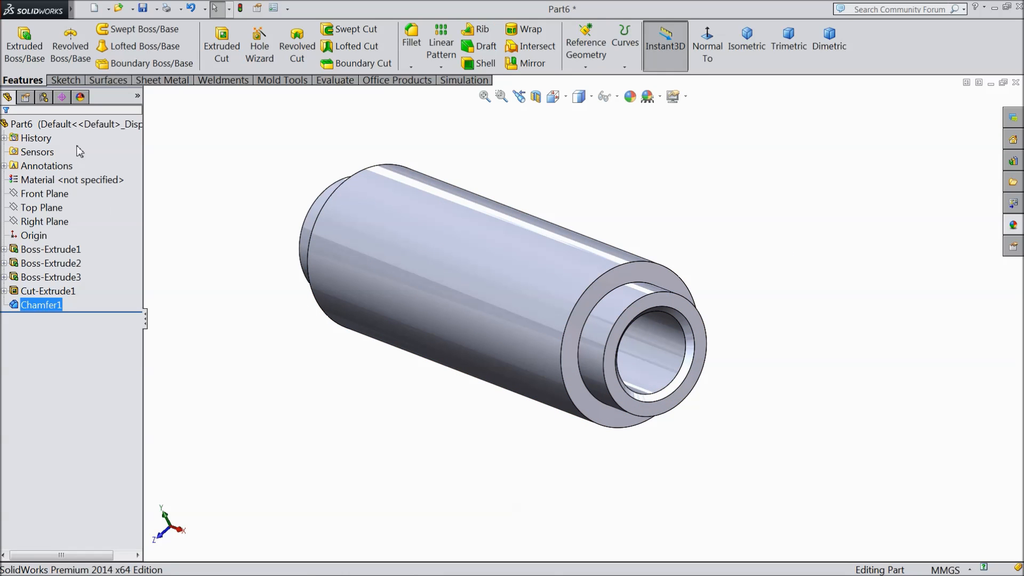
- Apply the carbon steel appearance from the metal steels to the whole part
{"action": "left_click", "coordinate": [64, 124]}
{"action": "left_click", "coordinate": [1010, 228]}
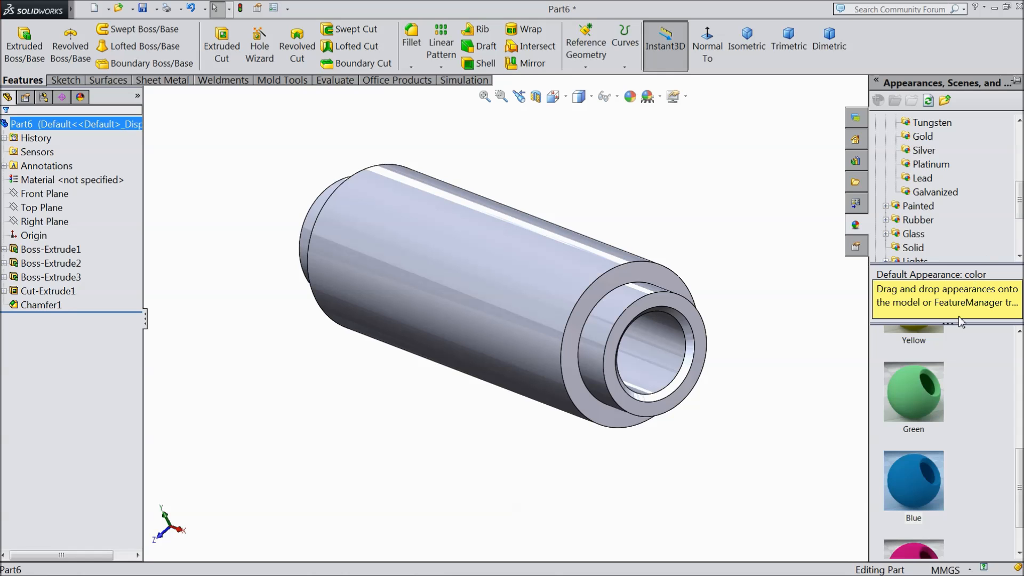
{"action": "scroll", "coordinate": [931, 160], "scroll_direction": "up", "scroll_amount": 4}
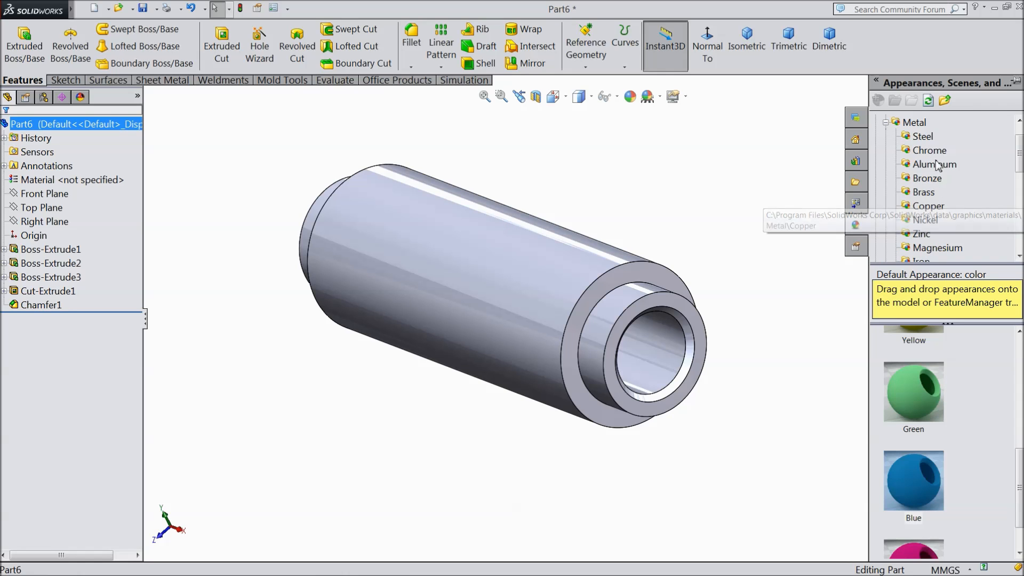
{"action": "left_click", "coordinate": [923, 137]}
{"action": "scroll", "coordinate": [966, 455], "scroll_direction": "down", "scroll_amount": 3}
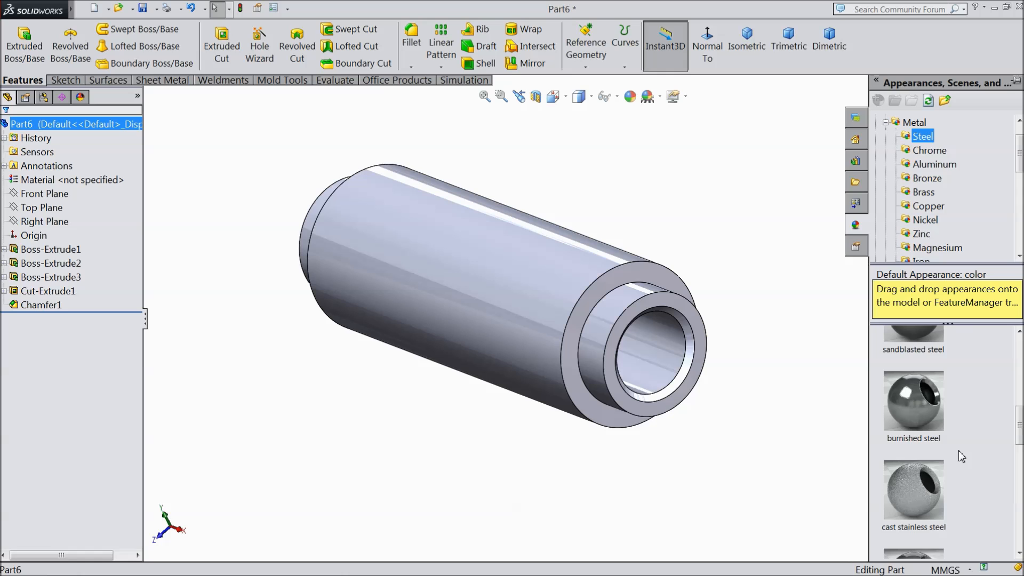
{"action": "double_click", "coordinate": [916, 456]}
{"action": "middle_click_drag", "start_coordinate": [785, 388], "coordinate": [816, 299]}
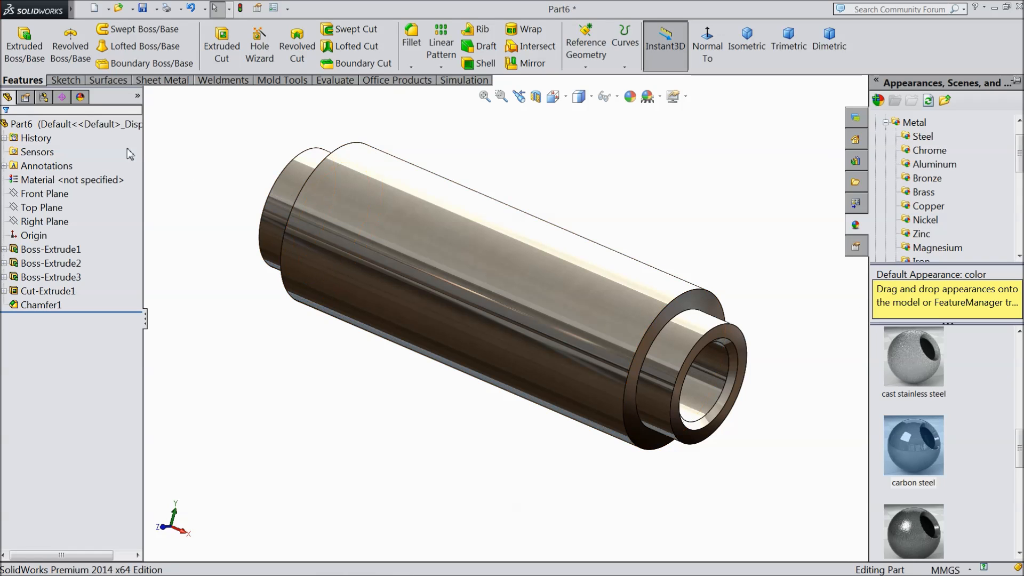
- Apply the solid Blue appearance to all features from Boss-Extrude1 through Chamfer1
{"action": "left_click", "coordinate": [40, 250]}
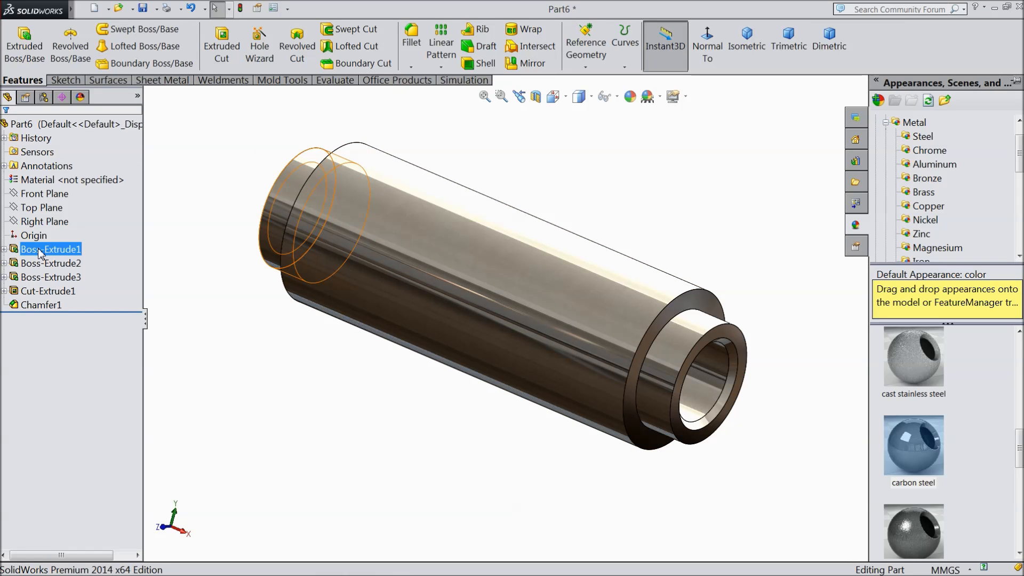
{"action": "left_click", "coordinate": [52, 305], "text": "ctrl"}
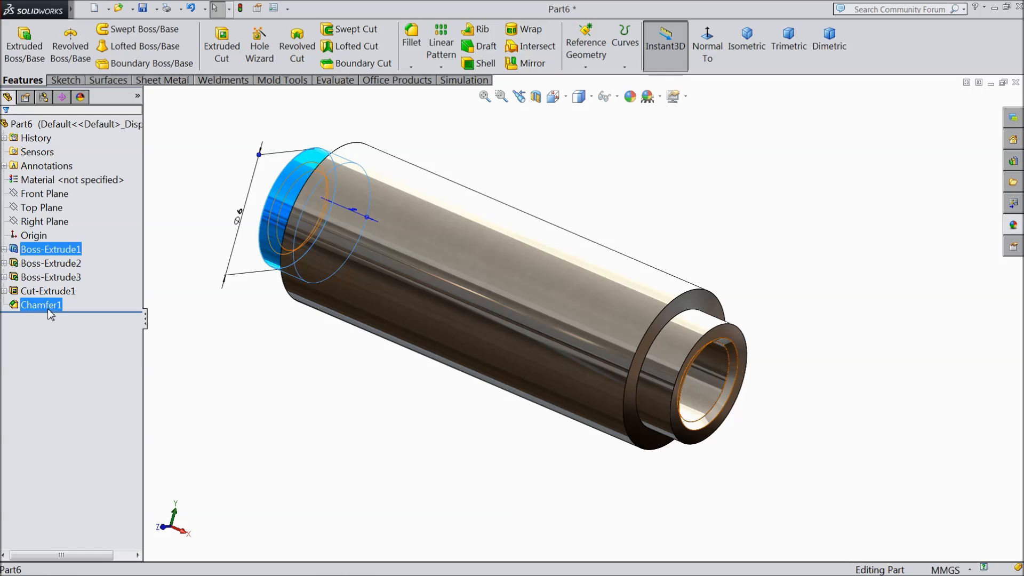
{"action": "left_click", "coordinate": [48, 310], "text": "shift"}
{"action": "left_click", "coordinate": [1013, 226]}
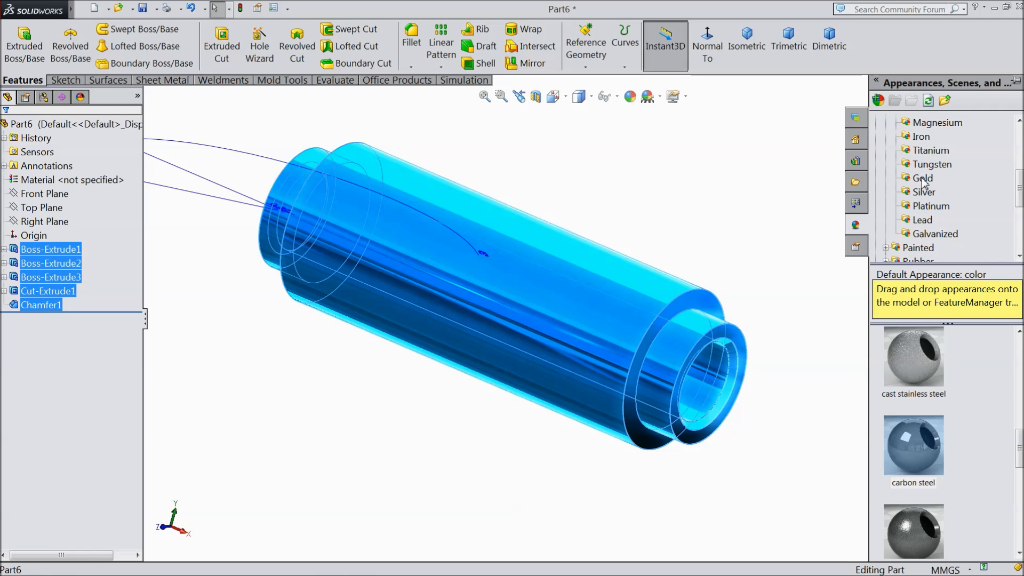
{"action": "scroll", "coordinate": [925, 247], "scroll_direction": "down", "scroll_amount": 2}
{"action": "left_click", "coordinate": [914, 205]}
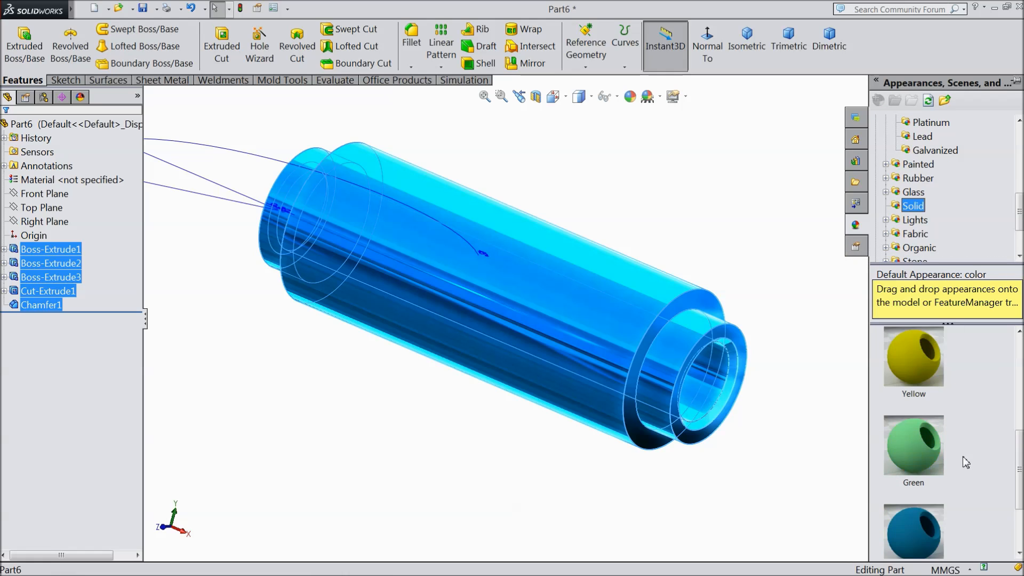
{"action": "scroll", "coordinate": [965, 462], "scroll_direction": "down", "scroll_amount": 2}
{"action": "double_click", "coordinate": [930, 434]}
{"action": "middle_click_drag", "start_coordinate": [798, 423], "coordinate": [756, 416]}
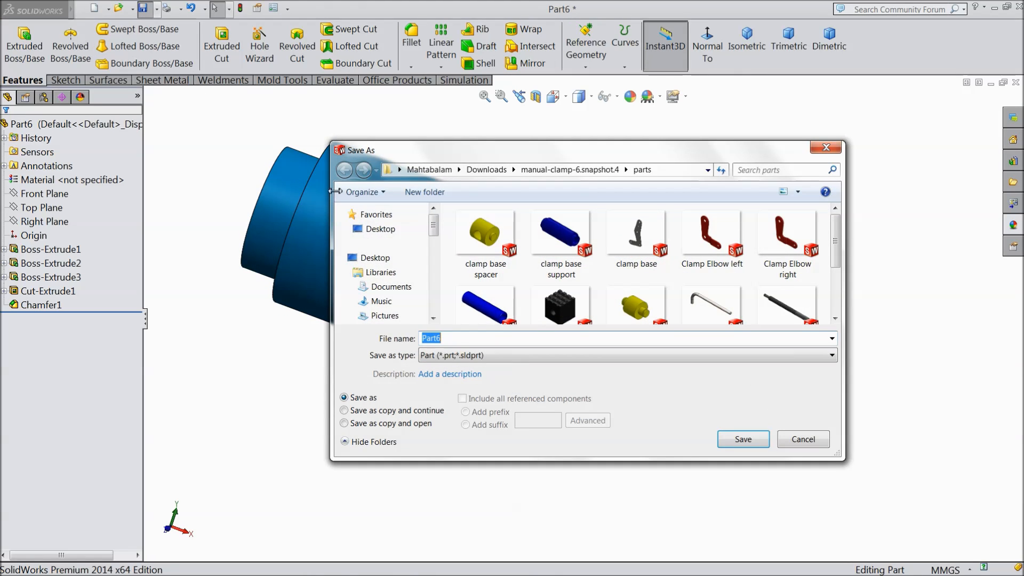
- Save the part as 5.Clamp Base Support in the Manual Clamp folder on the desktop
{"action": "left_click", "coordinate": [381, 230]}
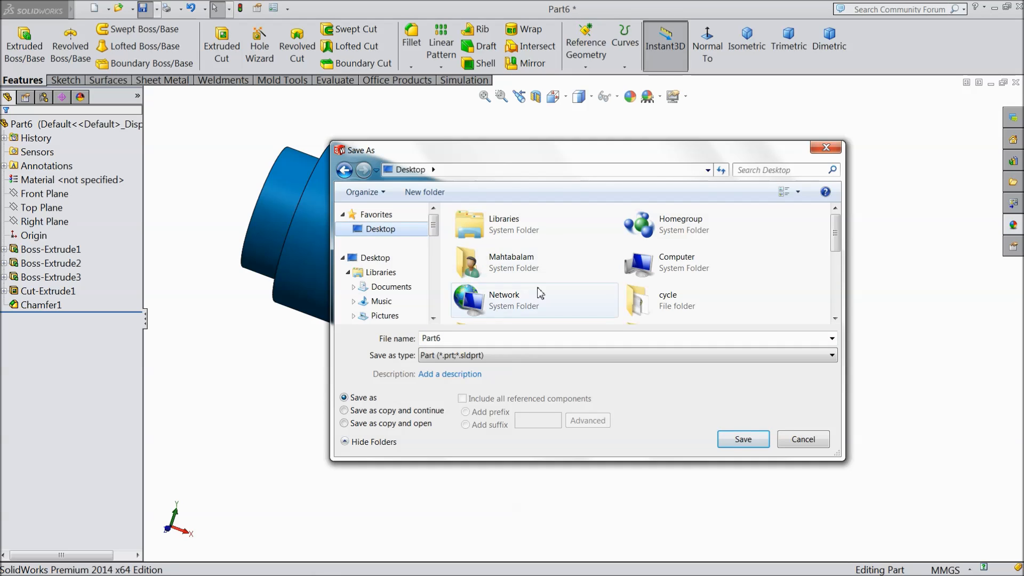
{"action": "left_click_drag", "start_coordinate": [836, 243], "coordinate": [846, 296]}
{"action": "double_click", "coordinate": [490, 288]}
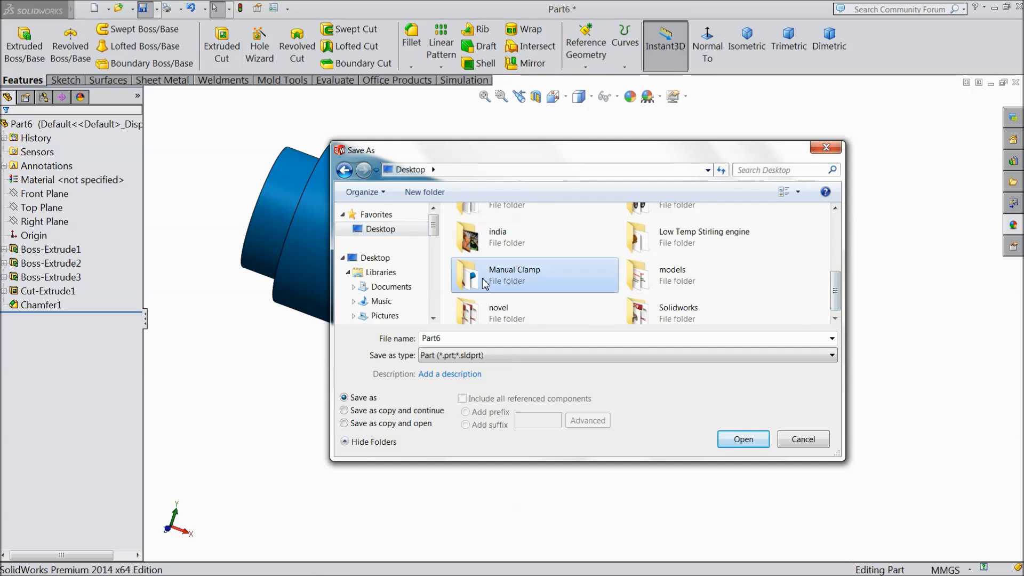
{"action": "double_click", "coordinate": [442, 338]}
{"action": "type", "text": "5.Clamp Base Suppo"}
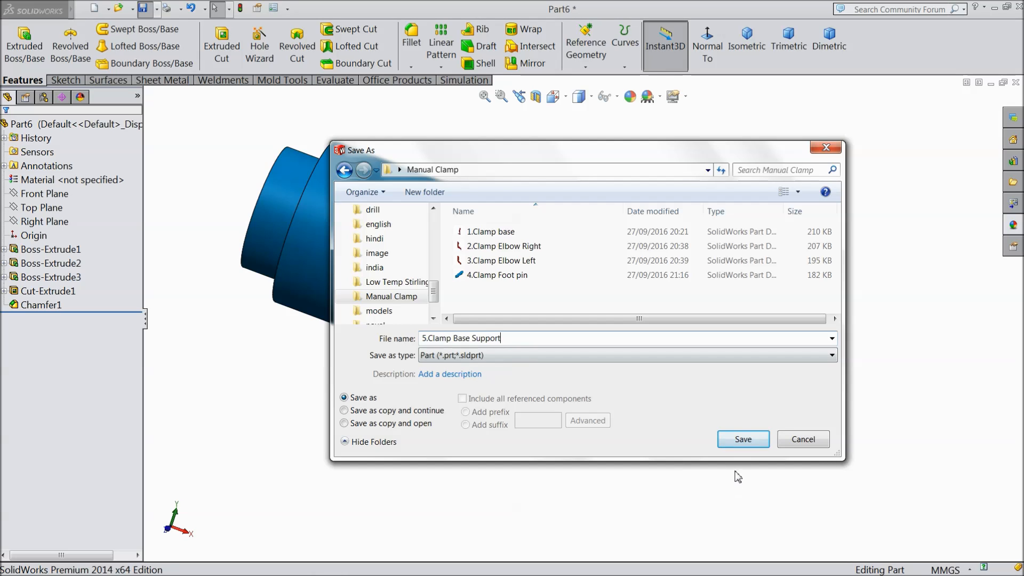
{"action": "left_click", "coordinate": [741, 442]}
{"action": "middle_click_drag", "start_coordinate": [782, 408], "coordinate": [454, 286]}
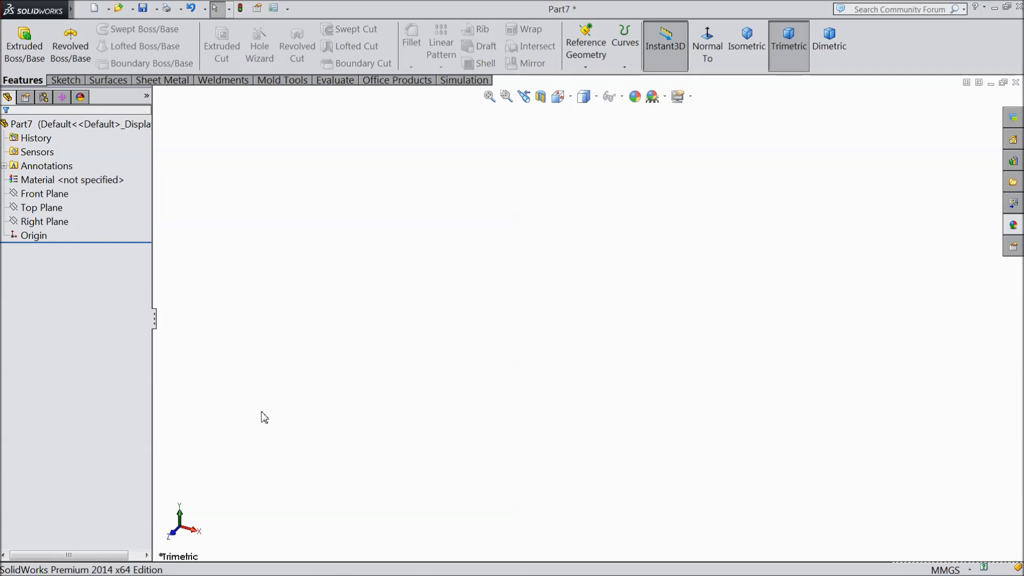
- Sketch a circle centred on the origin on the Right Plane of the new part
{"action": "left_click", "coordinate": [44, 221]}
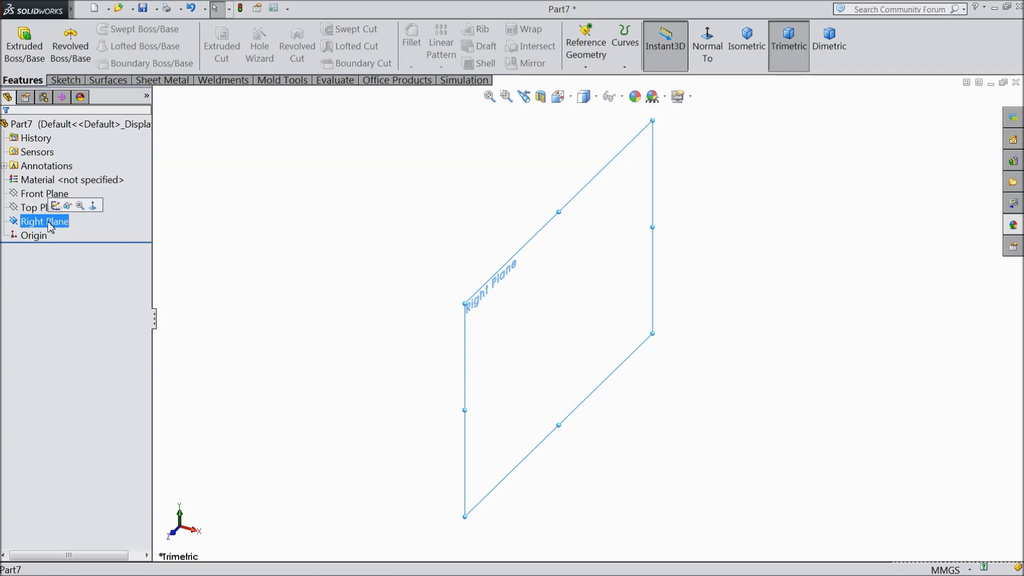
{"action": "left_click", "coordinate": [80, 207]}
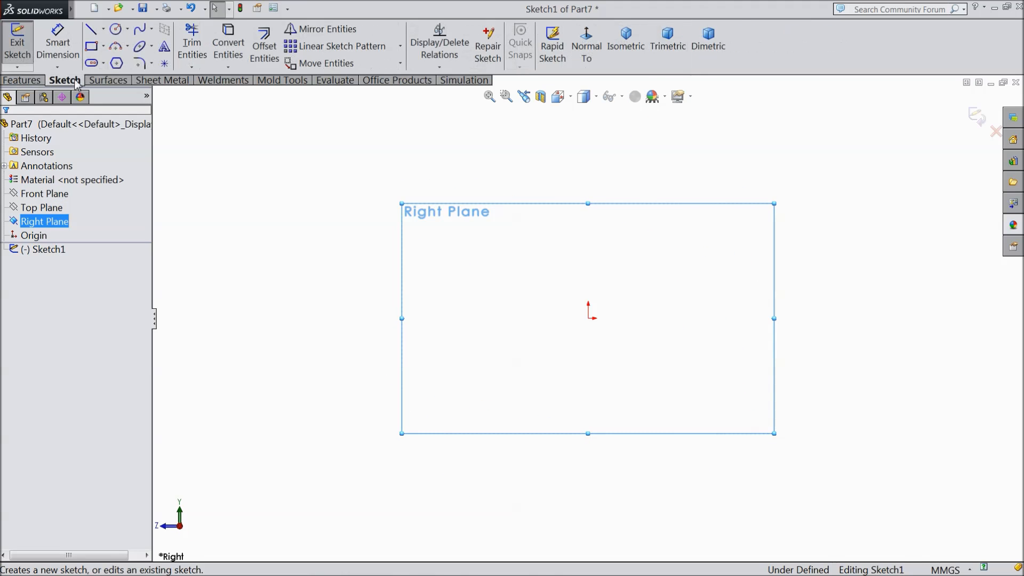
{"action": "left_click", "coordinate": [117, 31]}
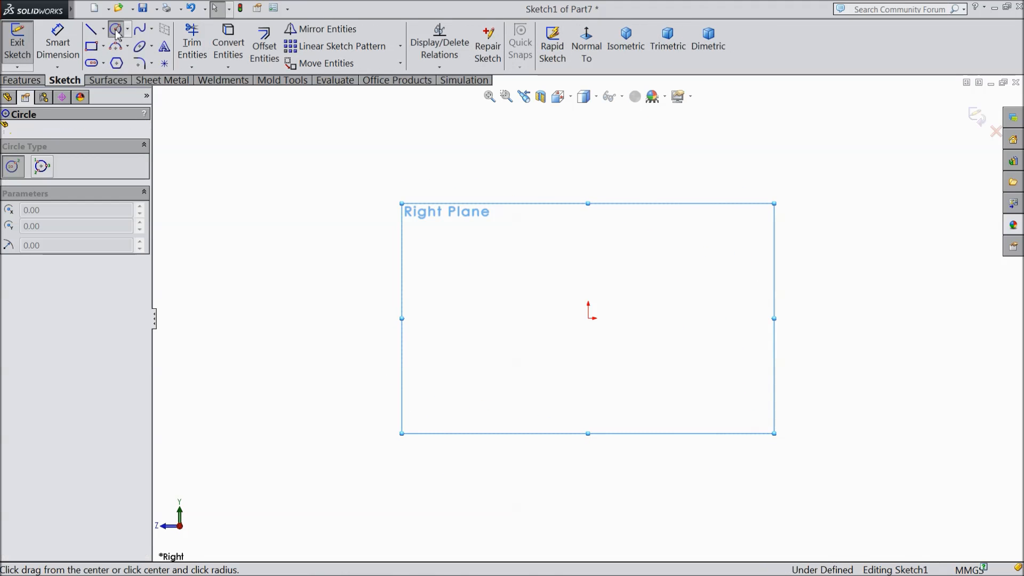
{"action": "left_click", "coordinate": [589, 319]}
{"action": "left_click", "coordinate": [469, 233]}
- Dimension the origin-centred circle with a diameter of 20 mm
{"action": "left_click", "coordinate": [57, 42]}
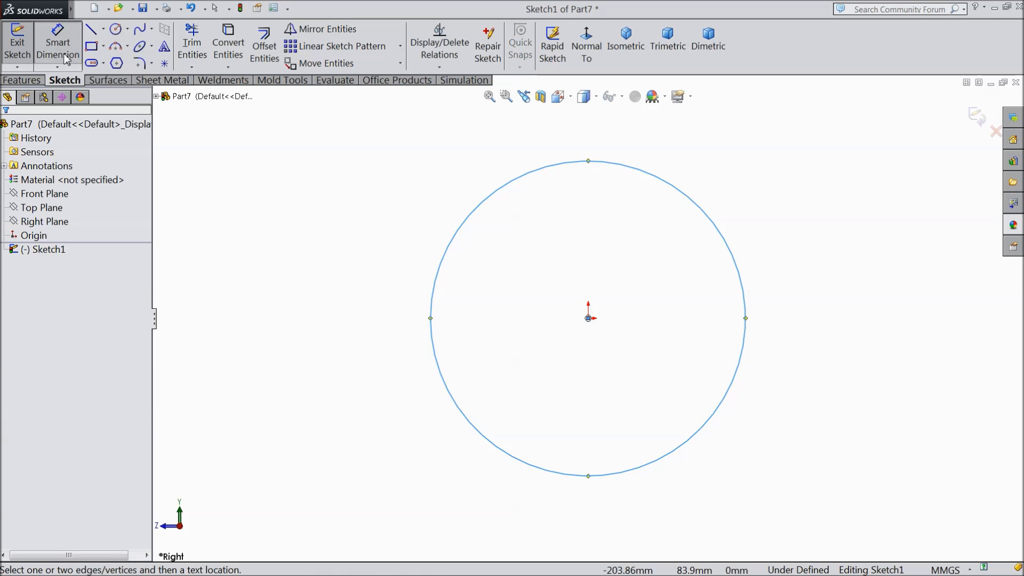
{"action": "left_click", "coordinate": [432, 308]}
{"action": "left_click", "coordinate": [376, 313]}
{"action": "type", "text": "20"}
{"action": "key", "text": "Return"}
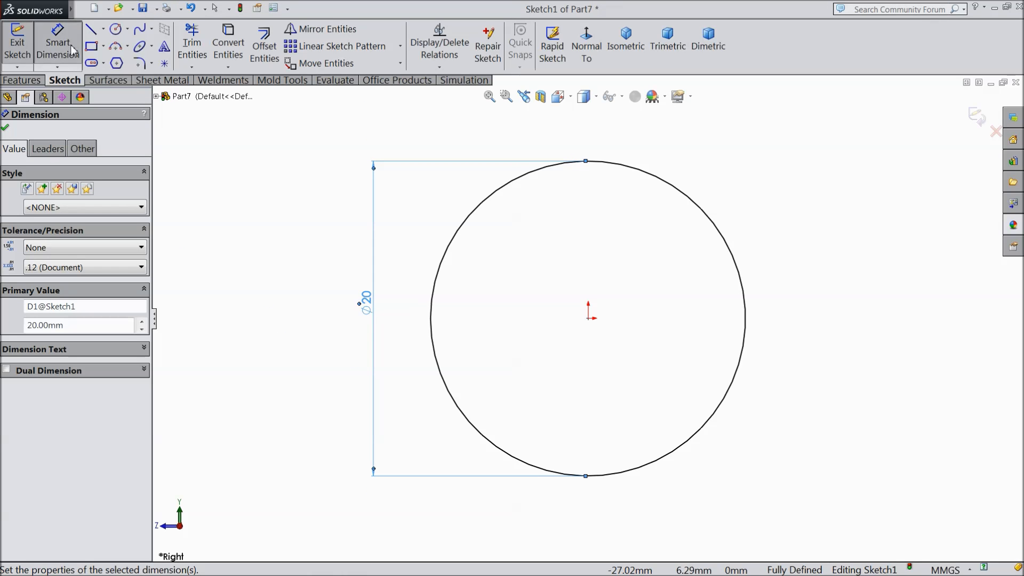
- Extrude the 20 mm circle by 20 mm, using the Mid Plane end condition
{"action": "left_click", "coordinate": [22, 80]}
{"action": "left_click", "coordinate": [24, 46]}
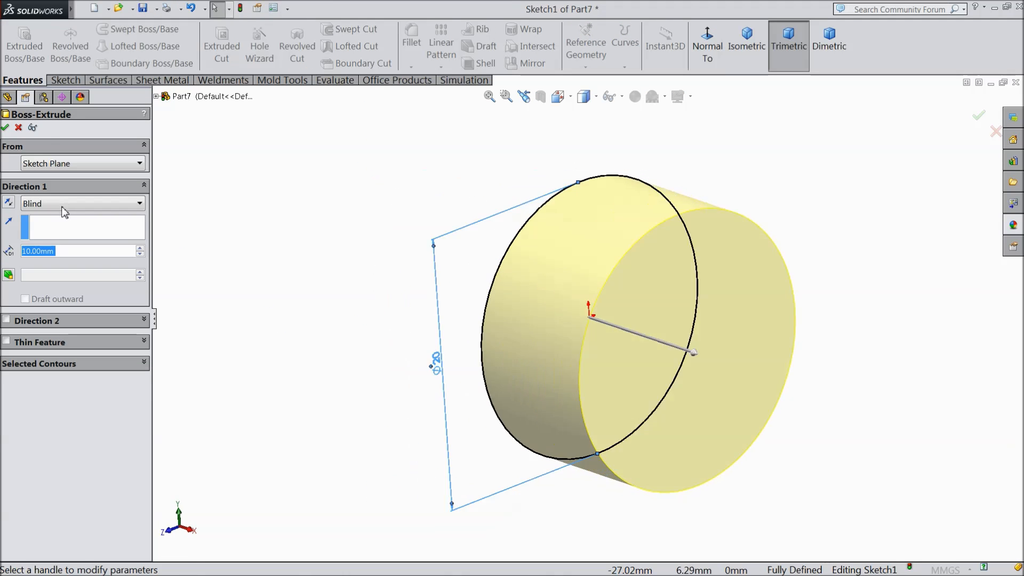
{"action": "left_click", "coordinate": [139, 248]}
{"action": "left_click", "coordinate": [57, 206]}
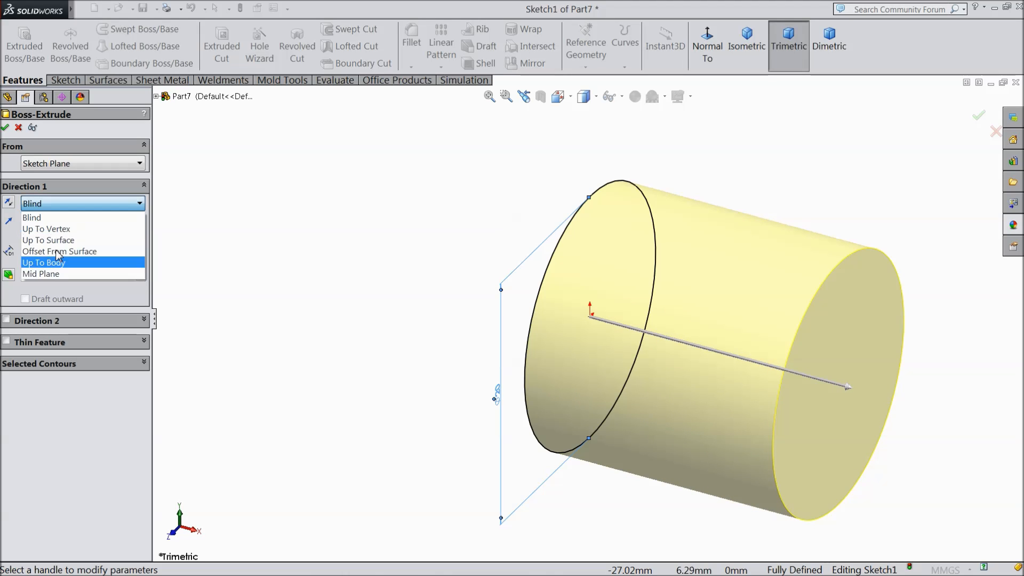
{"action": "left_click", "coordinate": [41, 275]}
{"action": "left_click", "coordinate": [5, 128]}
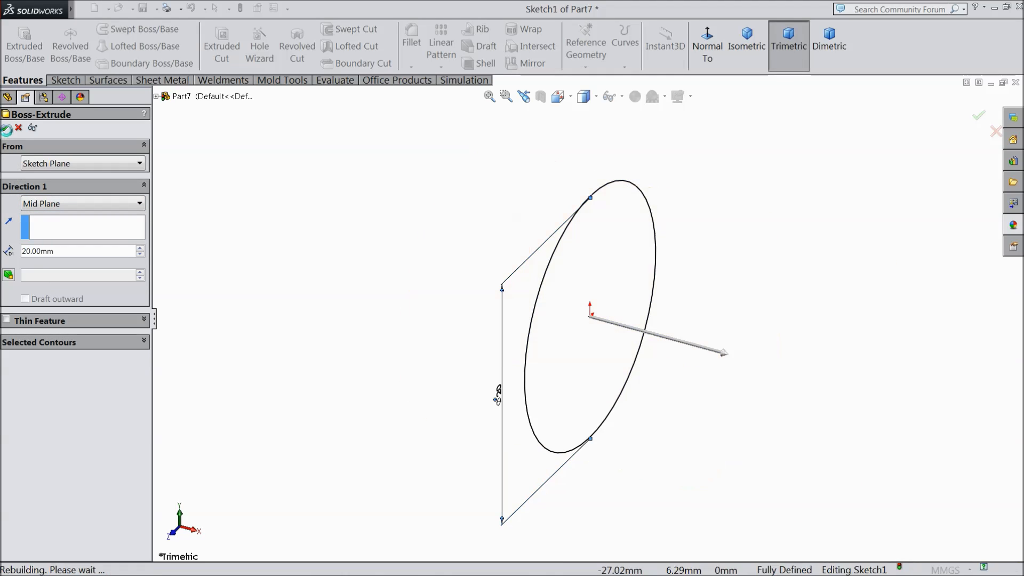
- Sketch a circle of about 5 mm radius centred on the origin on the cylinder's flat end face
{"action": "left_click", "coordinate": [708, 366]}
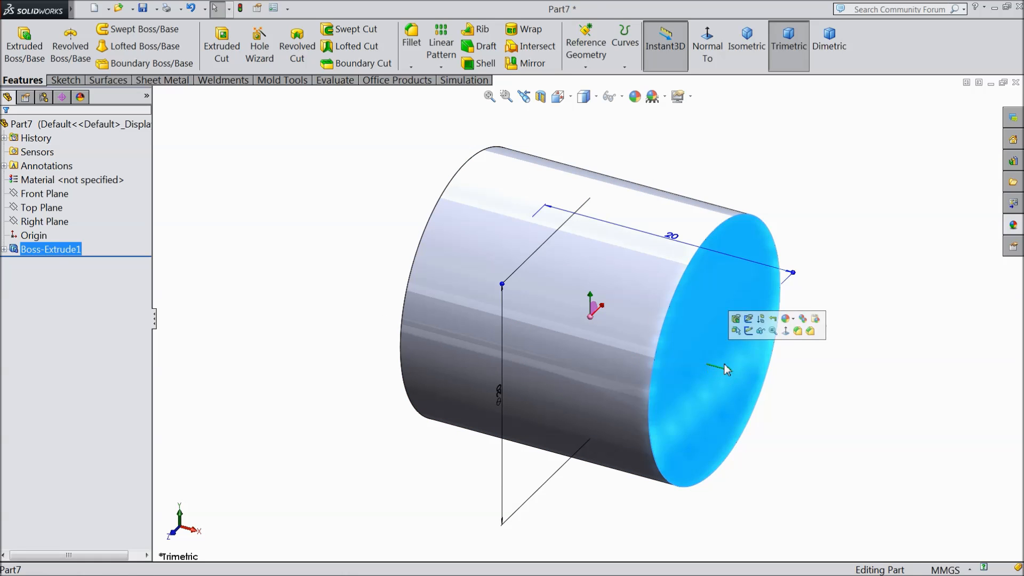
{"action": "left_click", "coordinate": [749, 335]}
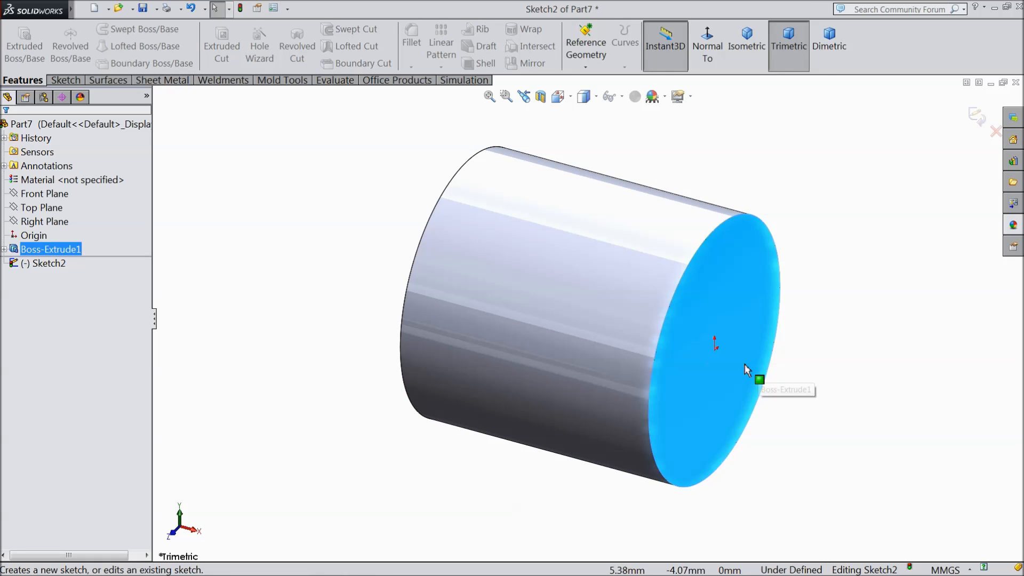
{"action": "left_click", "coordinate": [63, 82]}
{"action": "left_click", "coordinate": [115, 29]}
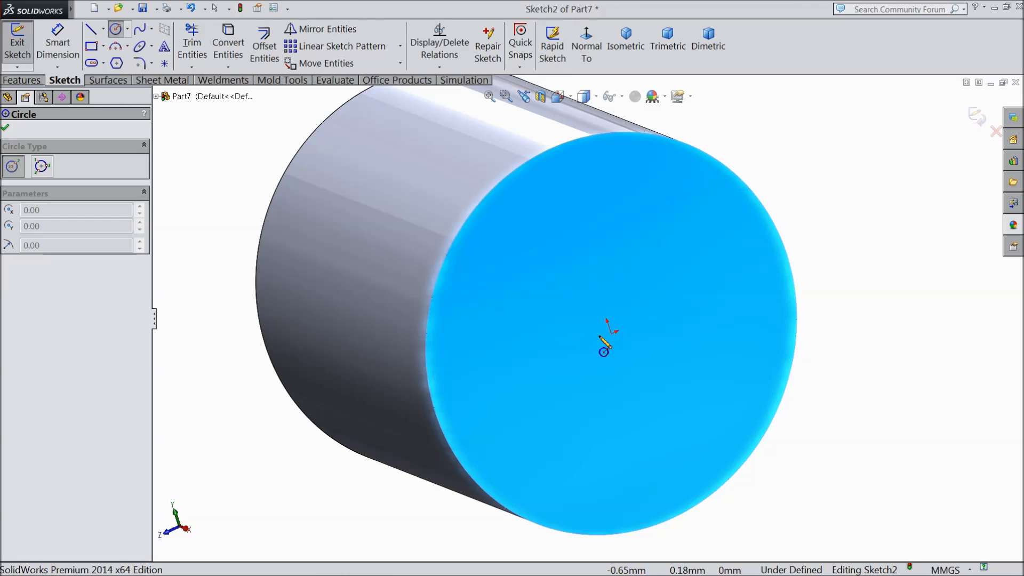
{"action": "left_click", "coordinate": [610, 333]}
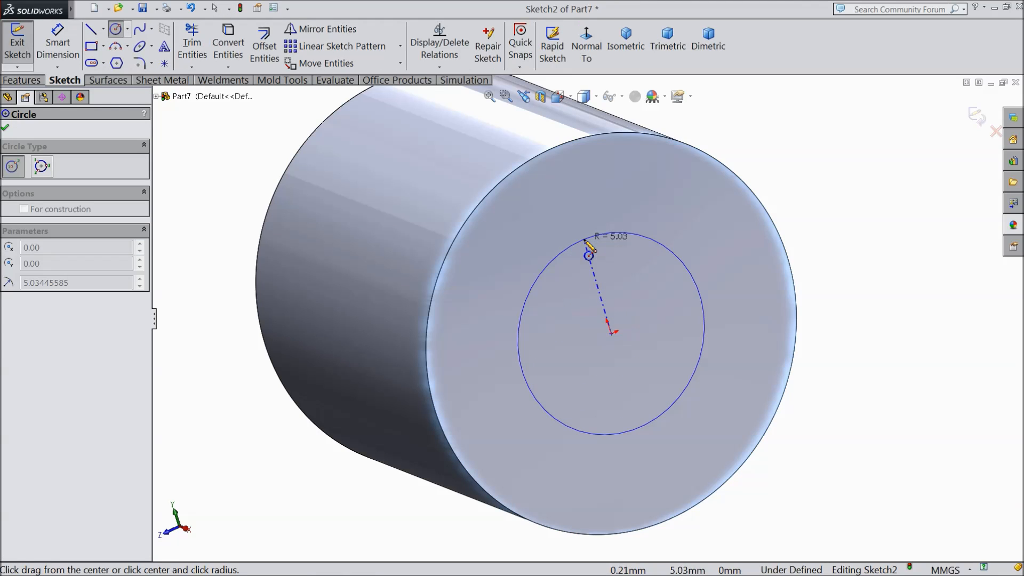
{"action": "left_click", "coordinate": [586, 241]}
- Dimension the end-face circle with a diameter of 8 mm
{"action": "left_click", "coordinate": [58, 42]}
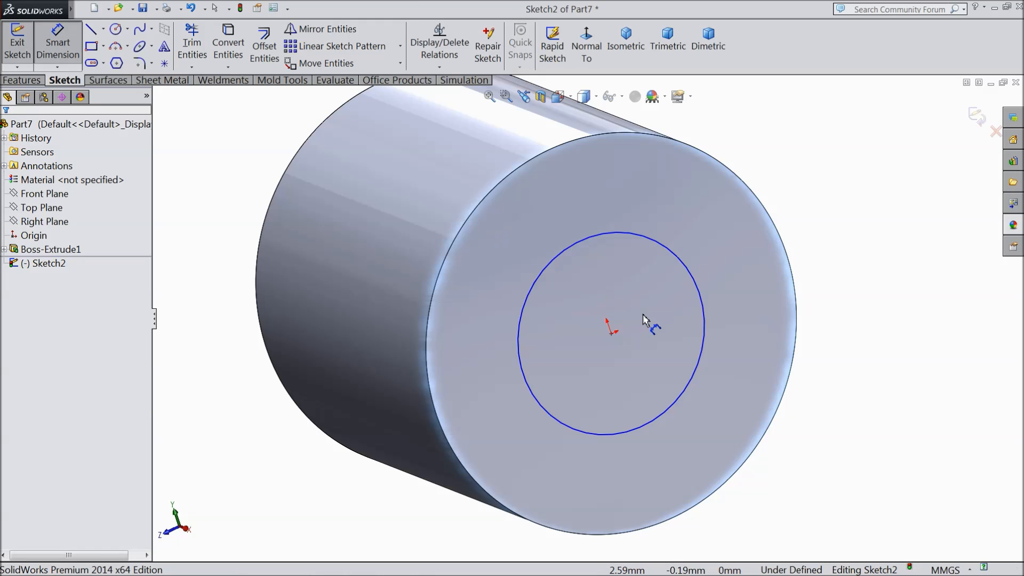
{"action": "left_click", "coordinate": [702, 314]}
{"action": "left_click", "coordinate": [734, 286]}
{"action": "type", "text": "8"}
{"action": "left_click", "coordinate": [674, 272]}
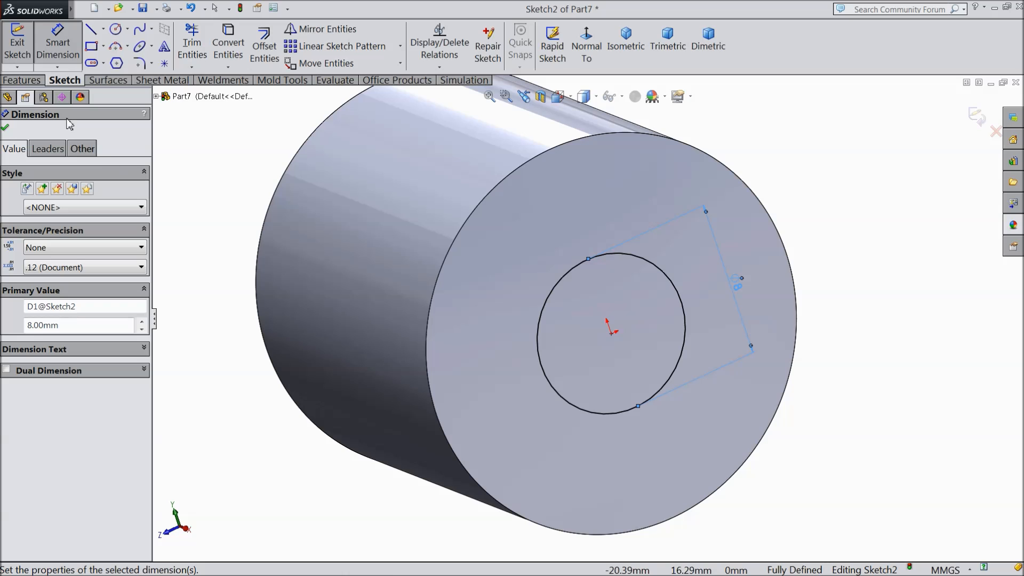
- Extrude the 8 mm circle outward as a 2.6 mm Blind boss merged with the cylinder
{"action": "left_click", "coordinate": [21, 80]}
{"action": "left_click", "coordinate": [21, 56]}
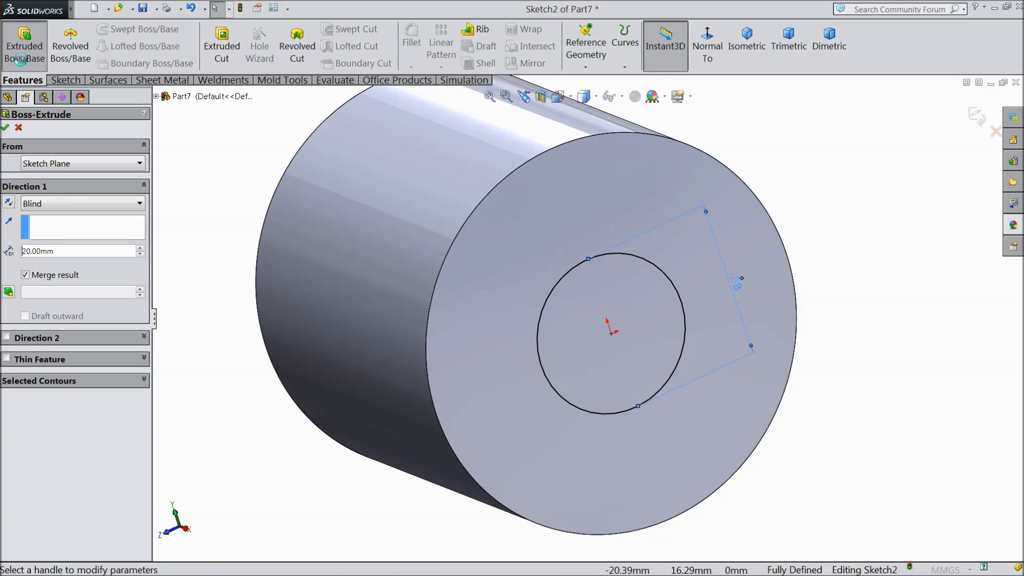
{"action": "type", "text": "2.6"}
{"action": "key", "text": "Return"}
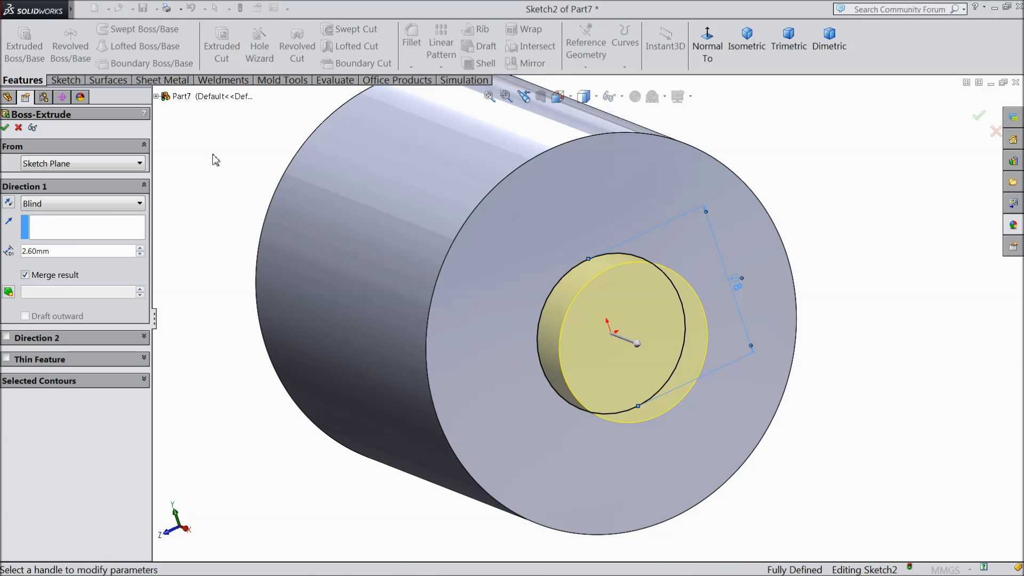
{"action": "left_click", "coordinate": [7, 130]}
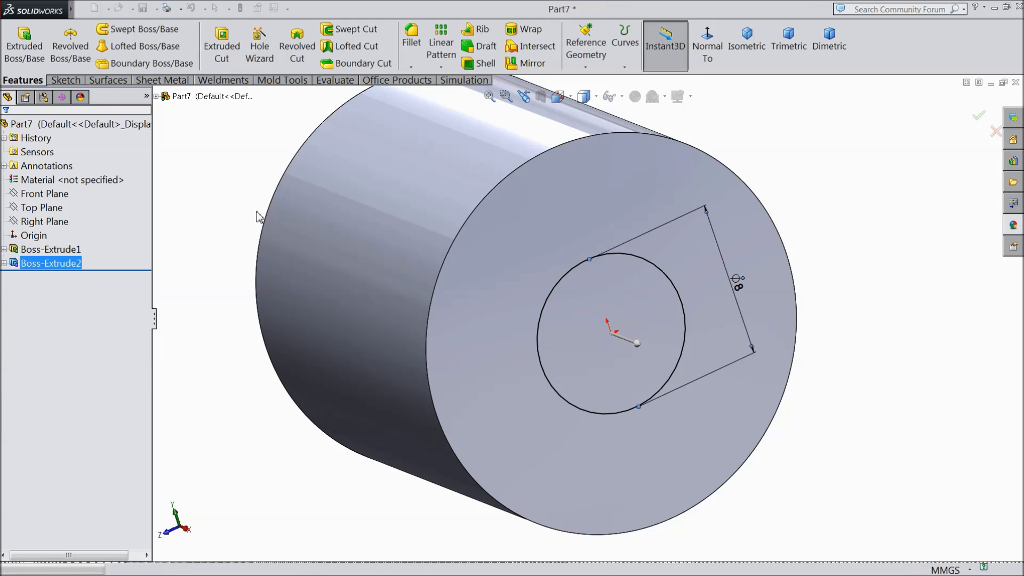
- Mirror the 8 mm end boss about the Right Plane onto the cylinder's opposite end
{"action": "scroll", "coordinate": [357, 259], "scroll_direction": "up", "scroll_amount": 3}
{"action": "mouse_move", "coordinate": [384, 284]}
{"action": "middle_mouse_down"}
{"action": "mouse_move", "coordinate": [480, 288]}
{"action": "mouse_move", "coordinate": [374, 259]}
{"action": "mouse_move", "coordinate": [382, 264]}
{"action": "middle_mouse_up"}
{"action": "middle_click_drag", "start_coordinate": [460, 276], "coordinate": [482, 283]}
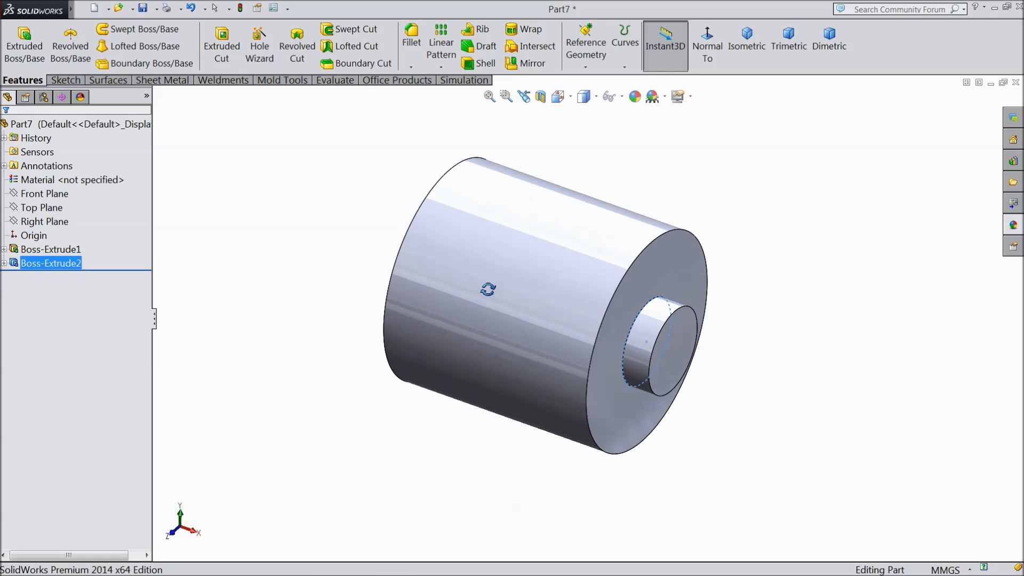
{"action": "left_click", "coordinate": [46, 209]}
{"action": "left_click", "coordinate": [46, 225]}
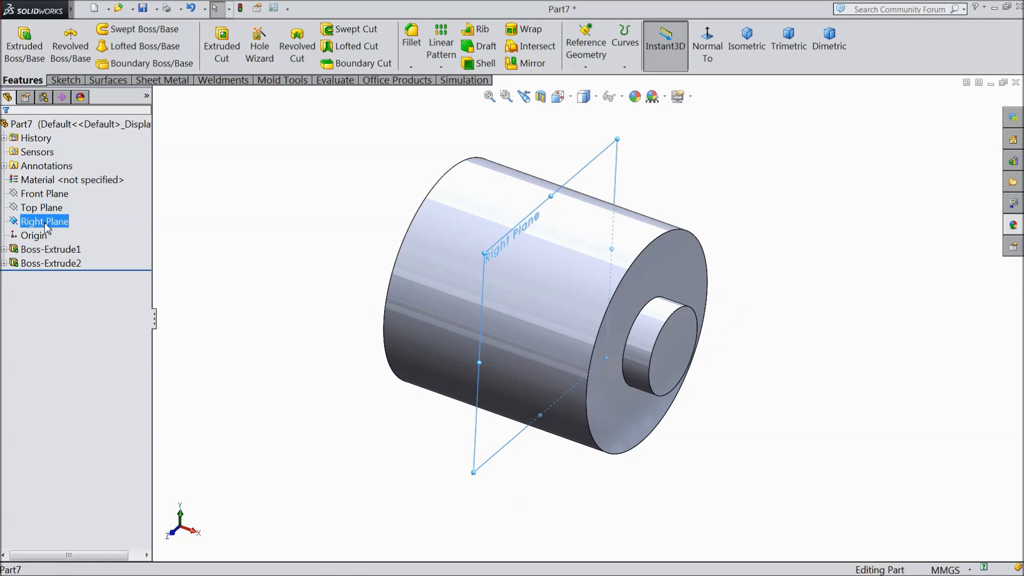
{"action": "mouse_move", "coordinate": [177, 250]}
{"action": "middle_mouse_down"}
{"action": "mouse_move", "coordinate": [212, 261]}
{"action": "mouse_move", "coordinate": [183, 233]}
{"action": "middle_mouse_up"}
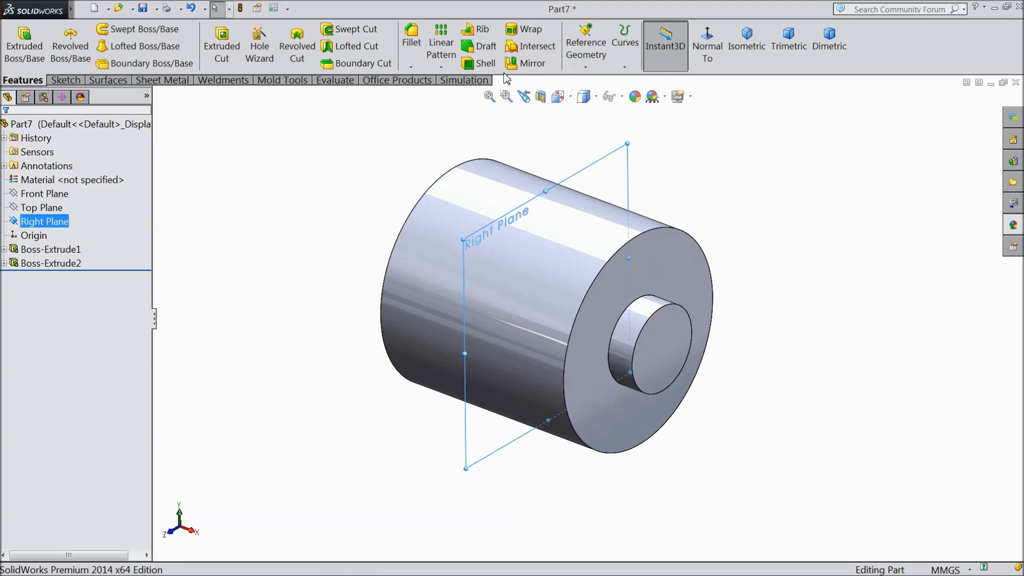
{"action": "left_click", "coordinate": [528, 63]}
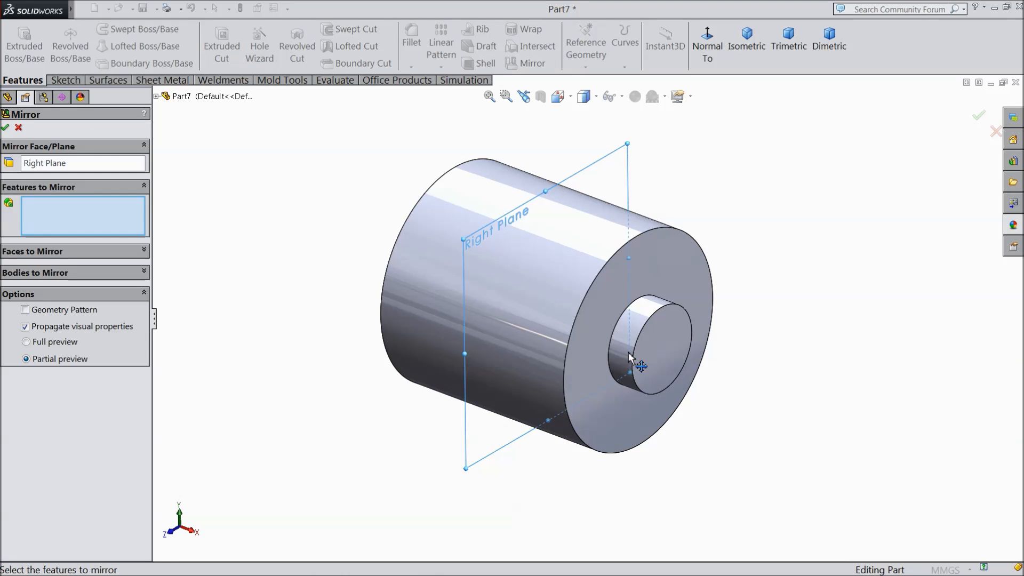
{"action": "left_click", "coordinate": [651, 339]}
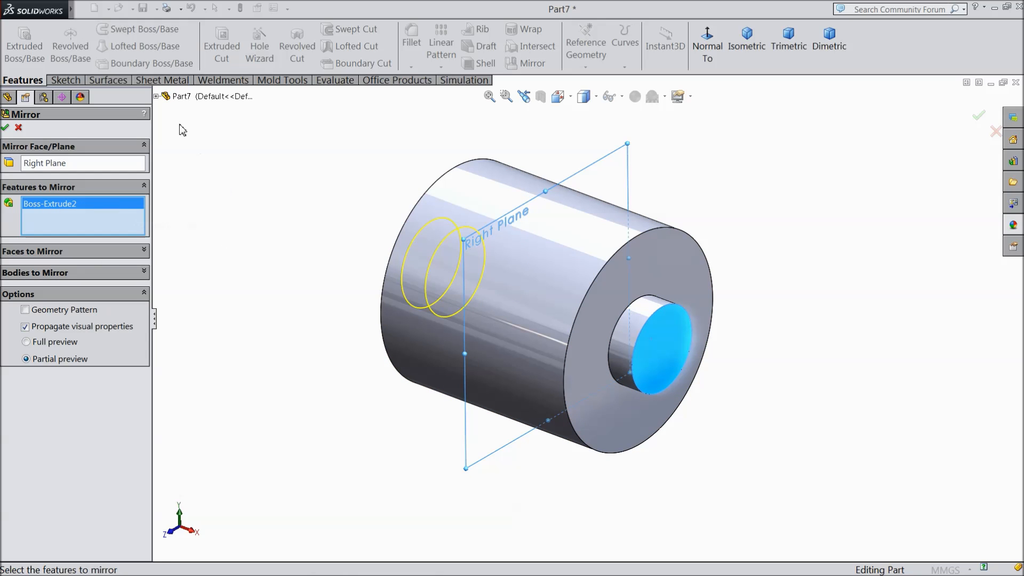
{"action": "left_click", "coordinate": [156, 97]}
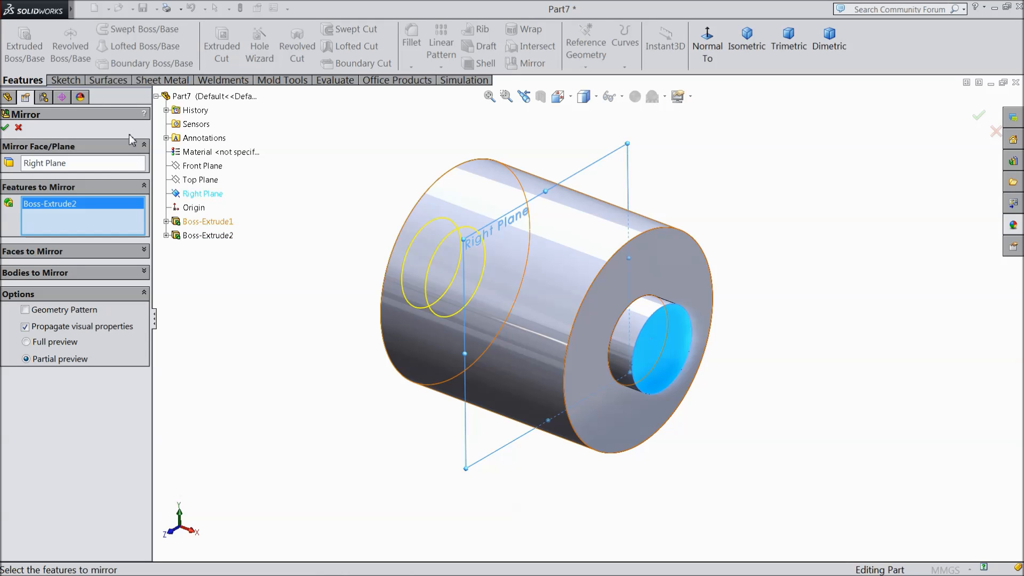
{"action": "left_click", "coordinate": [6, 130]}
- Sketch a circle of about 6.8 mm radius centred on the origin on the Front Plane
{"action": "middle_click_drag", "start_coordinate": [247, 245], "coordinate": [587, 385]}
{"action": "scroll", "coordinate": [587, 385], "scroll_direction": "down", "scroll_amount": 5}
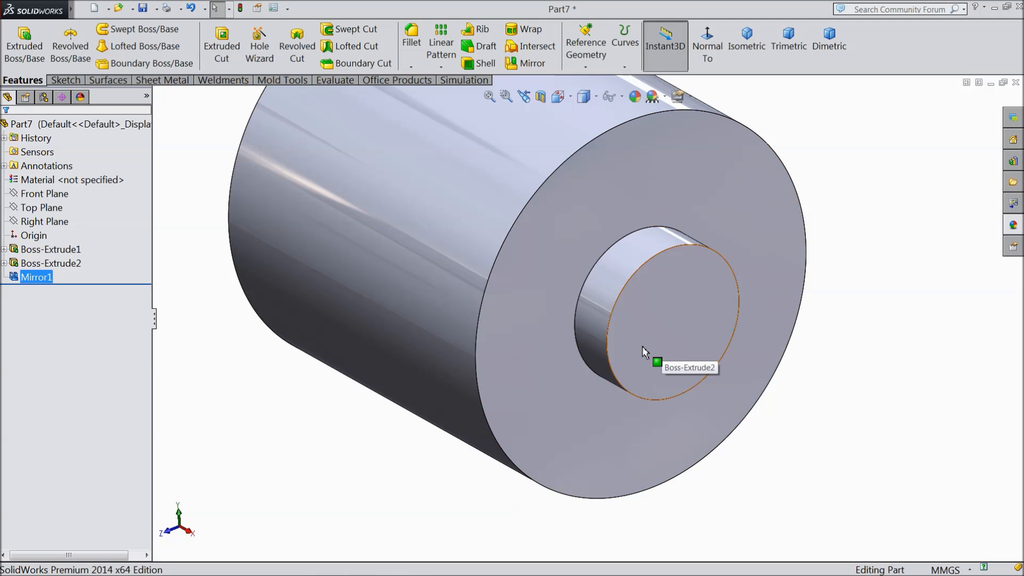
{"action": "scroll", "coordinate": [646, 352], "scroll_direction": "up", "scroll_amount": 4}
{"action": "left_click", "coordinate": [58, 222]}
{"action": "left_click", "coordinate": [53, 193]}
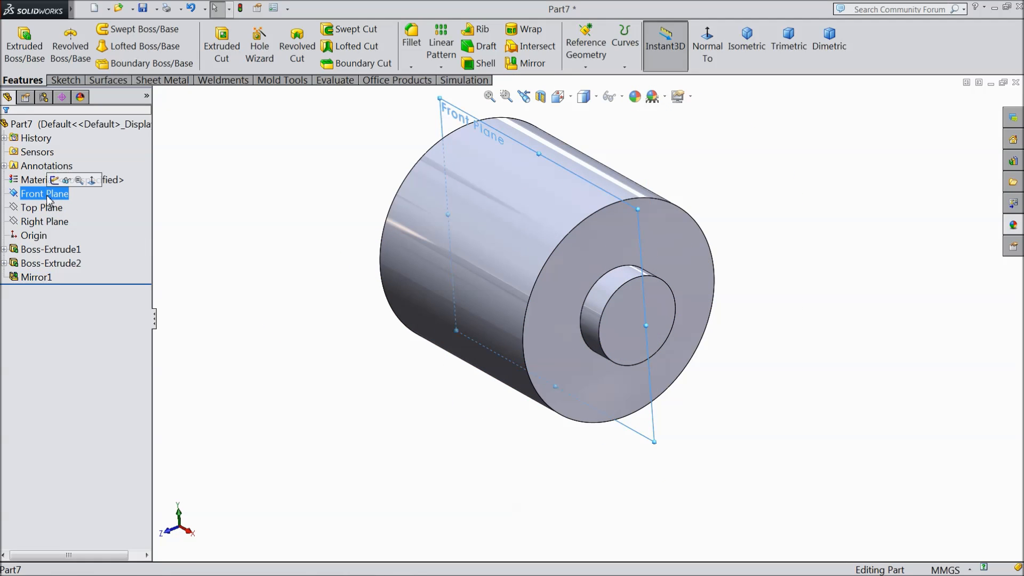
{"action": "left_click", "coordinate": [58, 181]}
{"action": "left_click", "coordinate": [707, 46]}
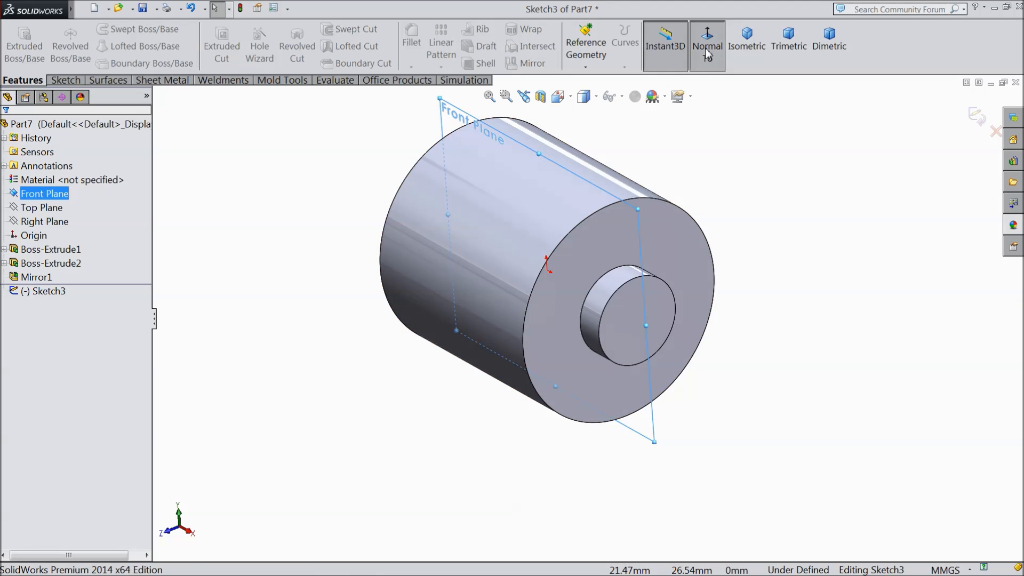
{"action": "left_click", "coordinate": [65, 80]}
{"action": "left_click", "coordinate": [119, 32]}
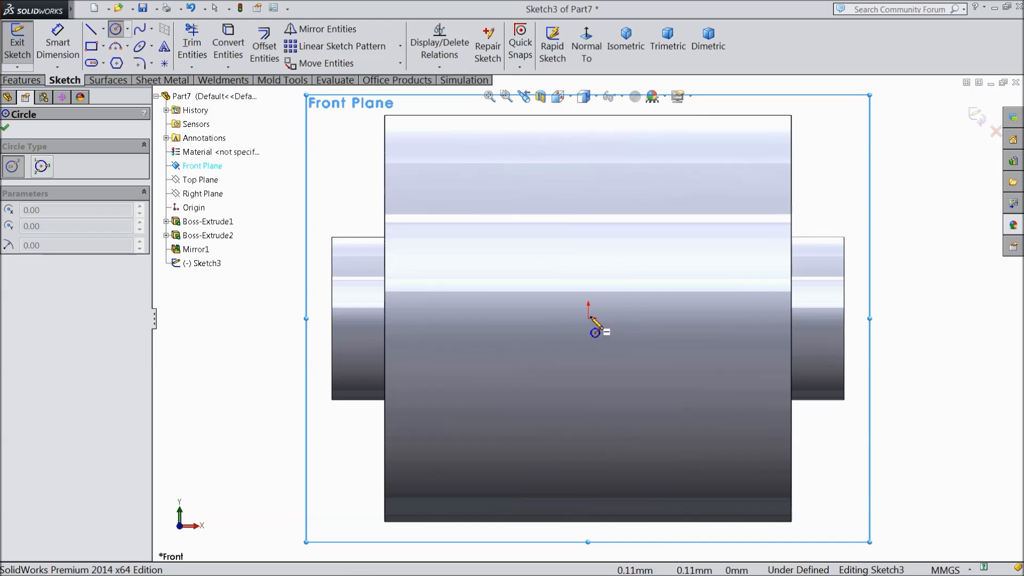
{"action": "left_click", "coordinate": [589, 318]}
{"action": "left_click", "coordinate": [475, 240]}
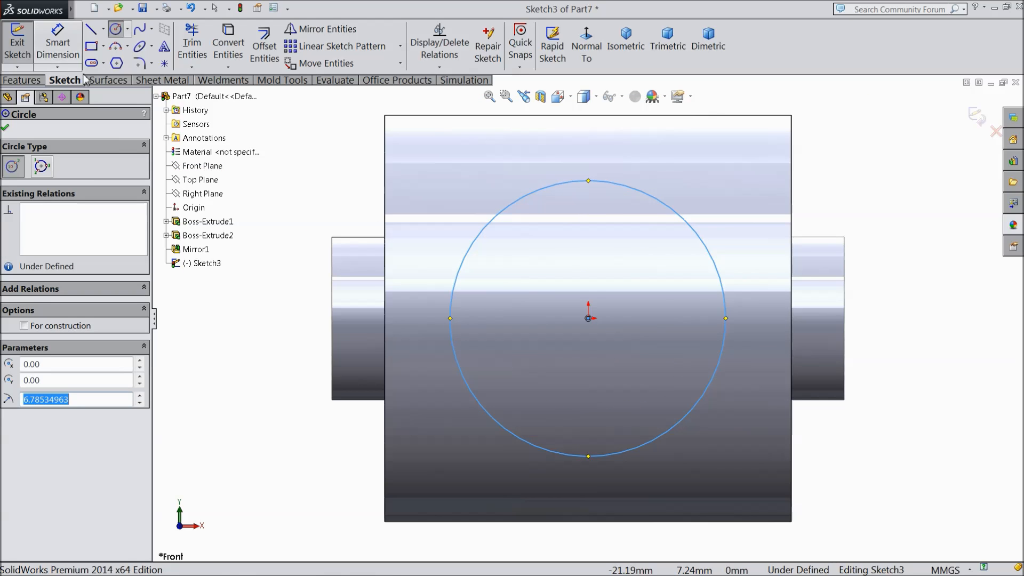
- Dimension the Front Plane circle with a diameter of 10 mm
{"action": "left_click", "coordinate": [60, 52]}
{"action": "left_click", "coordinate": [721, 318]}
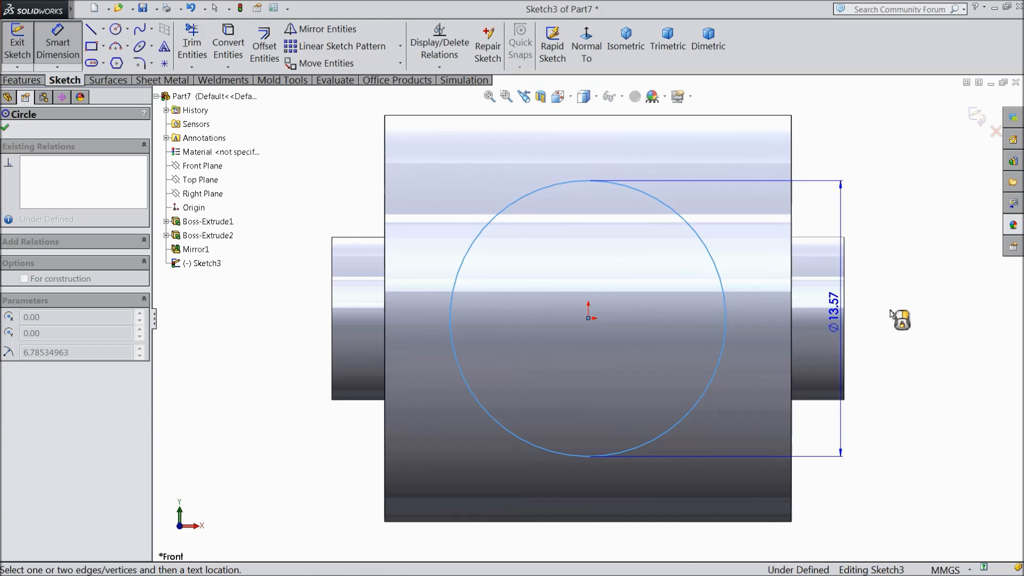
{"action": "left_click", "coordinate": [901, 320]}
{"action": "type", "text": "10"}
{"action": "left_click", "coordinate": [843, 297]}
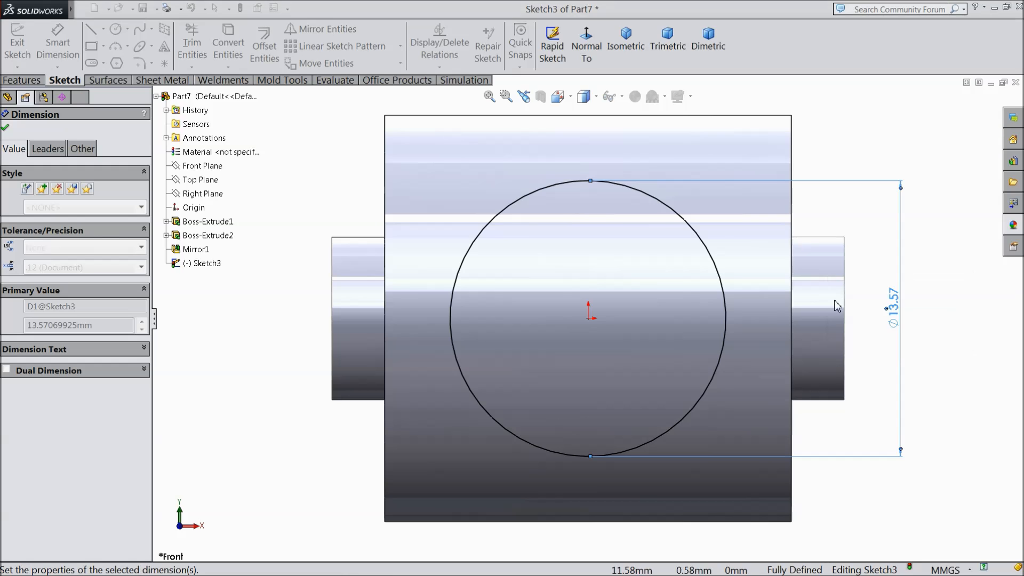
{"action": "left_click", "coordinate": [5, 129]}
- Cut the 10 mm circle through the cylinder in both directions, using the Through All - Both end condition
{"action": "left_click", "coordinate": [21, 80]}
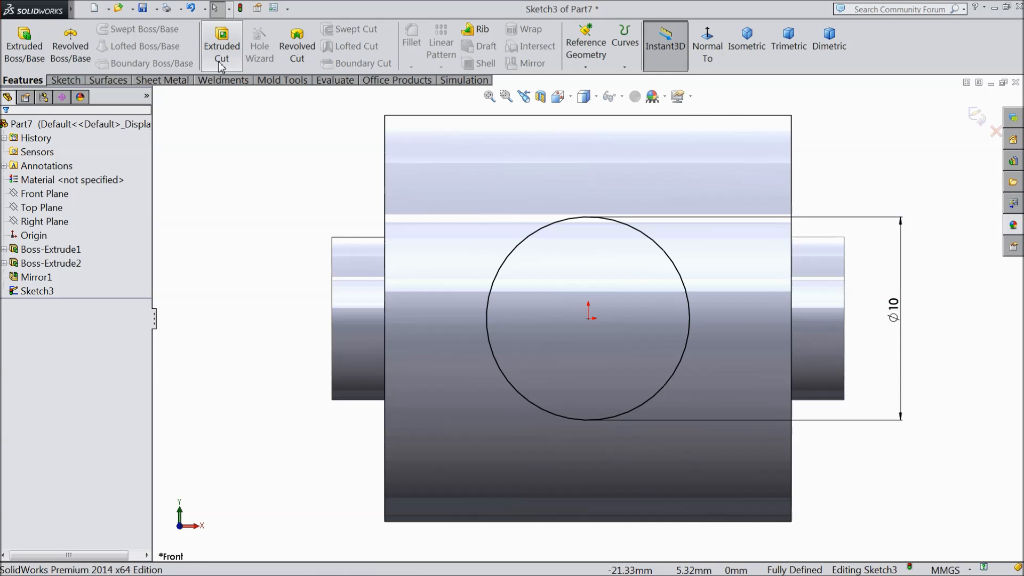
{"action": "left_click", "coordinate": [222, 46]}
{"action": "left_click", "coordinate": [709, 48]}
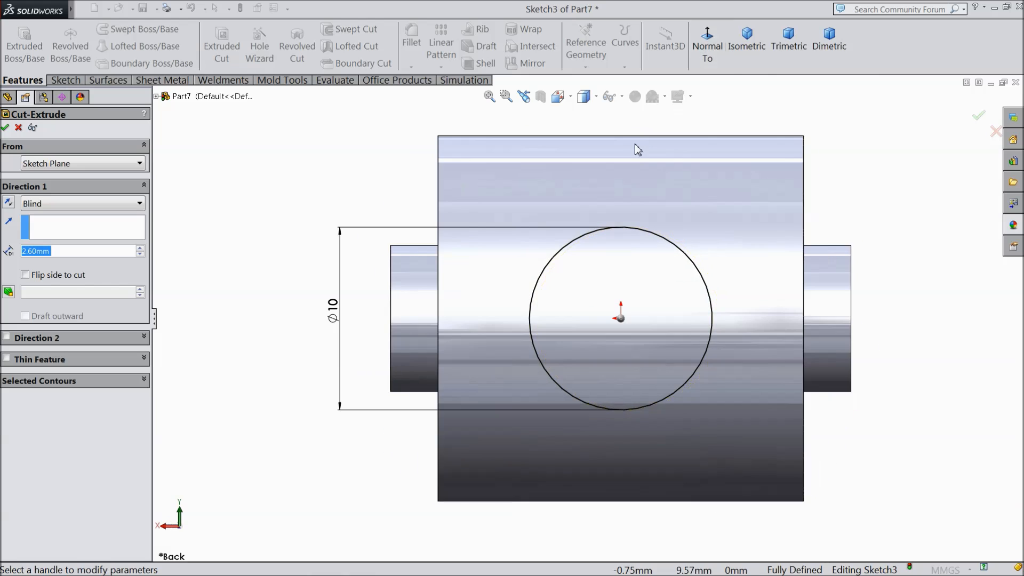
{"action": "left_click", "coordinate": [755, 47]}
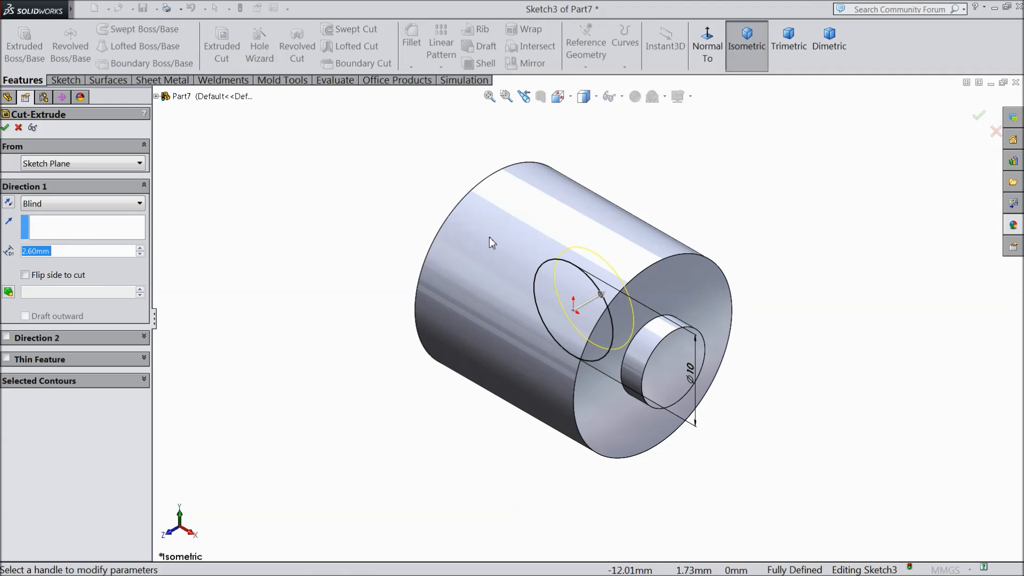
{"action": "left_click", "coordinate": [70, 205]}
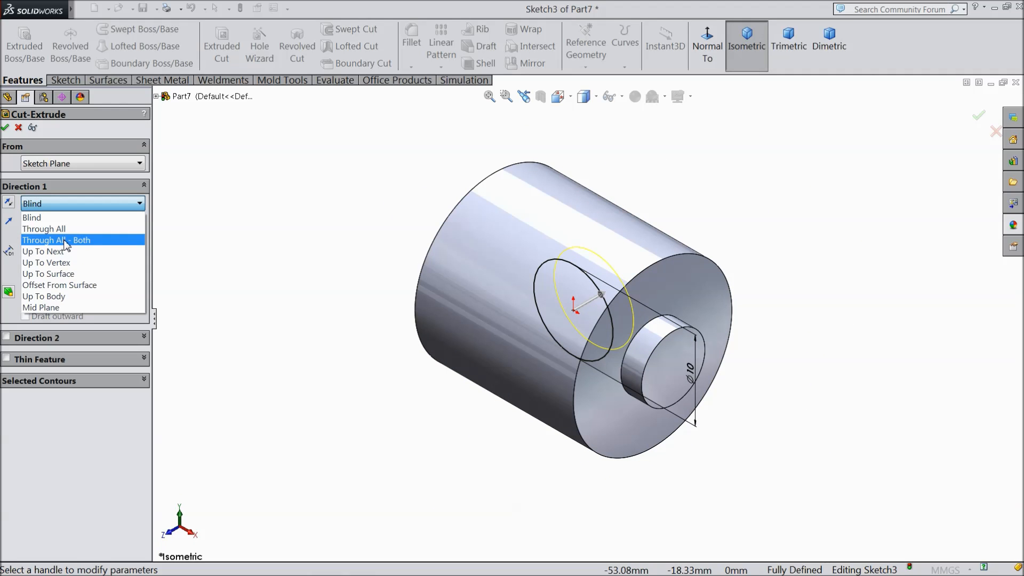
{"action": "left_click", "coordinate": [65, 240]}
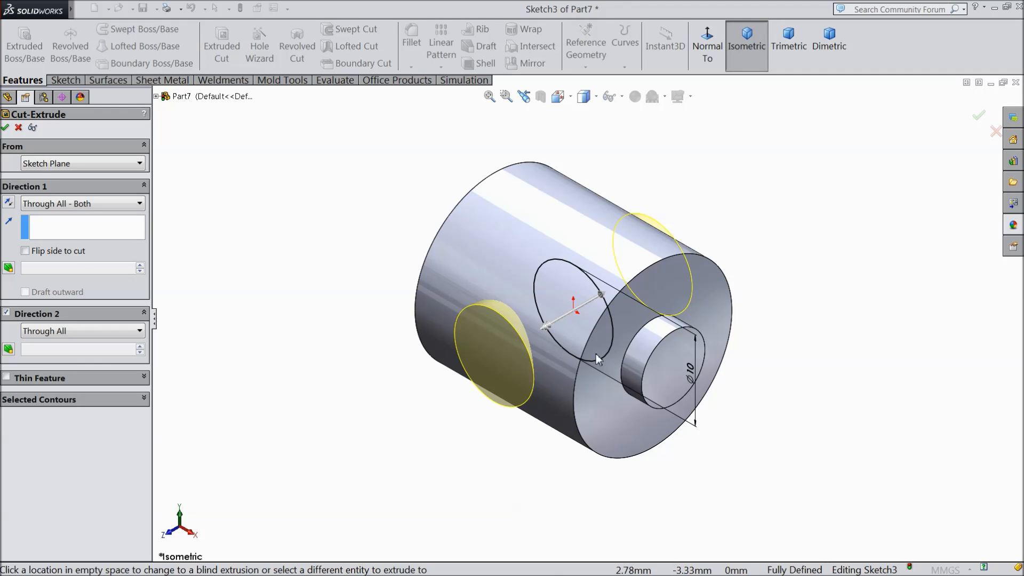
{"action": "scroll", "coordinate": [616, 293], "scroll_direction": "up", "scroll_amount": 3}
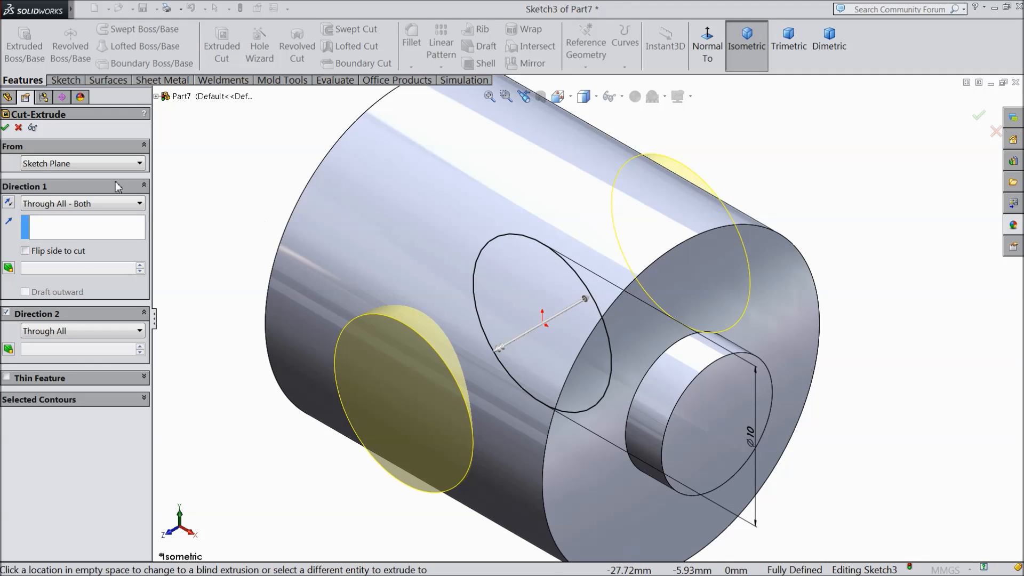
{"action": "key", "text": "Return"}
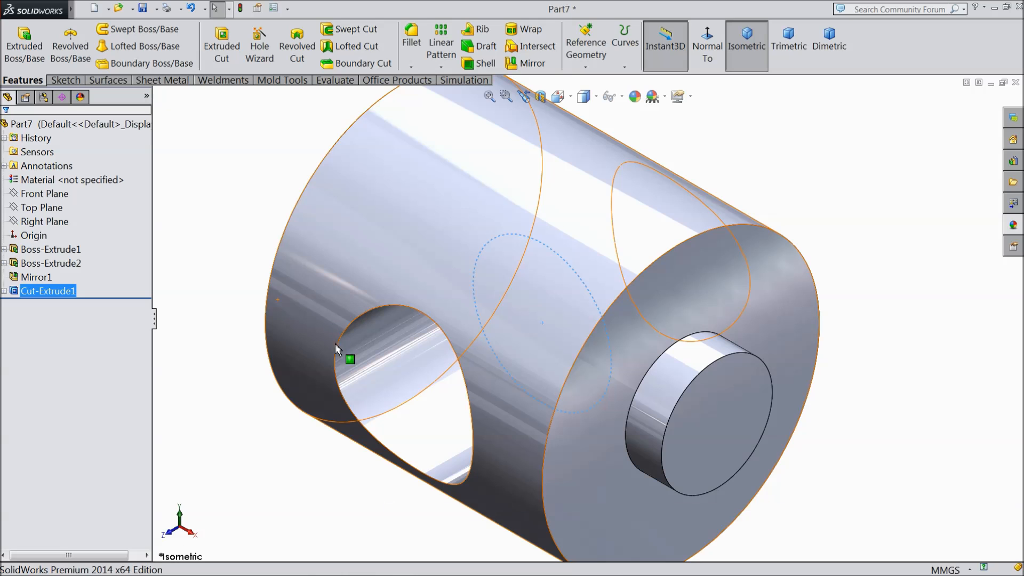
- Chamfer the edges of the 10 mm cross hole by 1 mm at 45 degrees, selecting the hole's inner face
{"action": "left_click", "coordinate": [281, 374]}
{"action": "left_click", "coordinate": [221, 318]}
{"action": "middle_click_drag", "start_coordinate": [221, 317], "coordinate": [283, 363]}
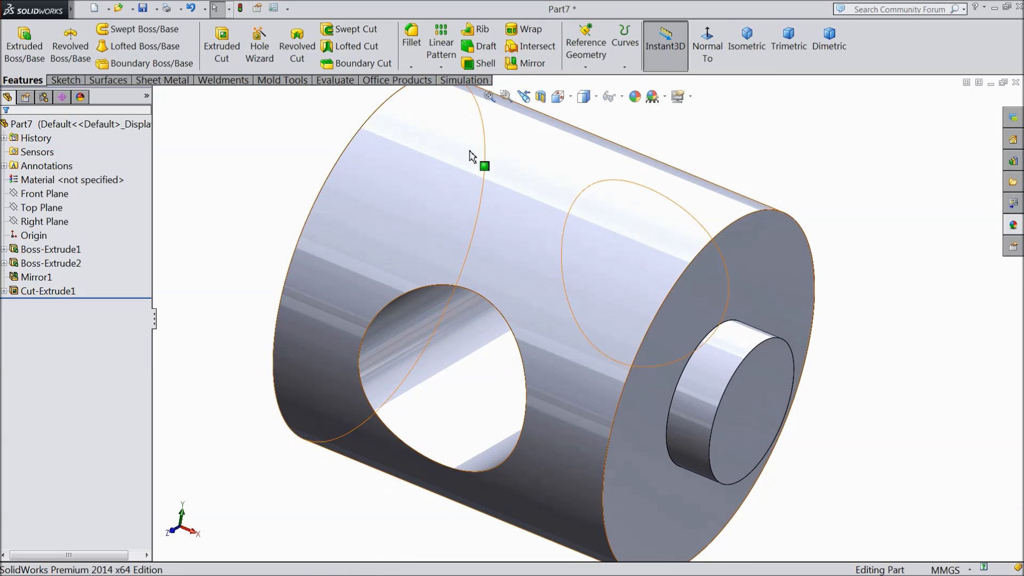
{"action": "left_click", "coordinate": [410, 66]}
{"action": "left_click", "coordinate": [424, 97]}
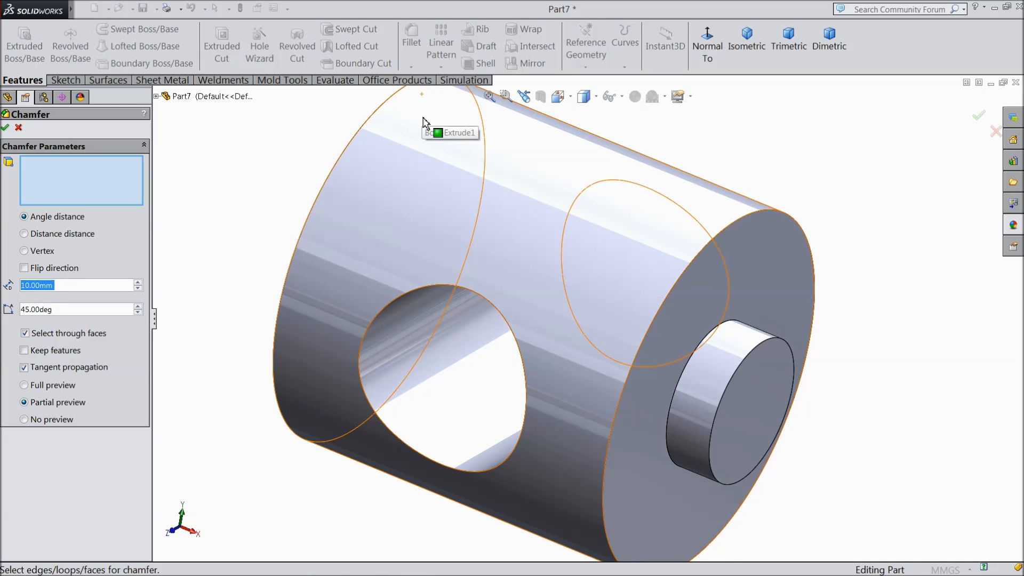
{"action": "left_click", "coordinate": [495, 387]}
{"action": "middle_click_drag", "start_coordinate": [477, 426], "coordinate": [350, 426]}
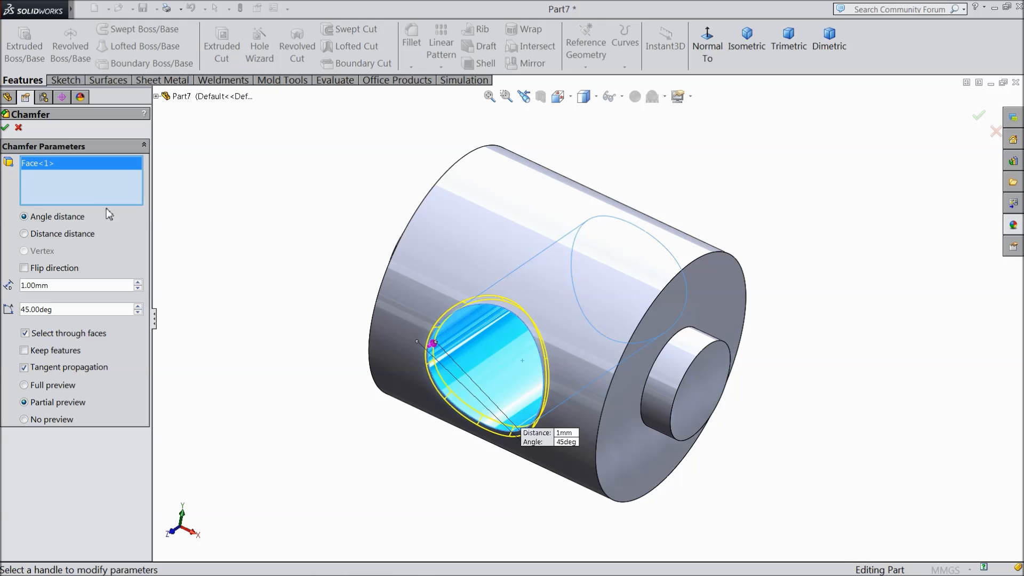
{"action": "left_click", "coordinate": [7, 129]}
- Apply the Yellow appearance to the whole part
{"action": "mouse_move", "coordinate": [247, 315]}
{"action": "middle_mouse_down"}
{"action": "mouse_move", "coordinate": [321, 332]}
{"action": "mouse_move", "coordinate": [240, 313]}
{"action": "middle_mouse_up"}
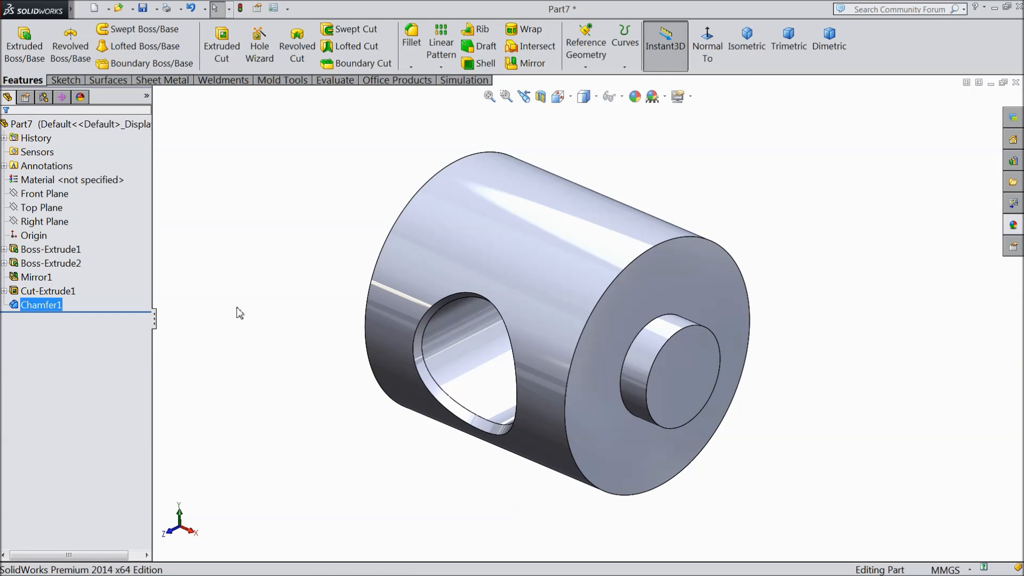
{"action": "left_click", "coordinate": [125, 124]}
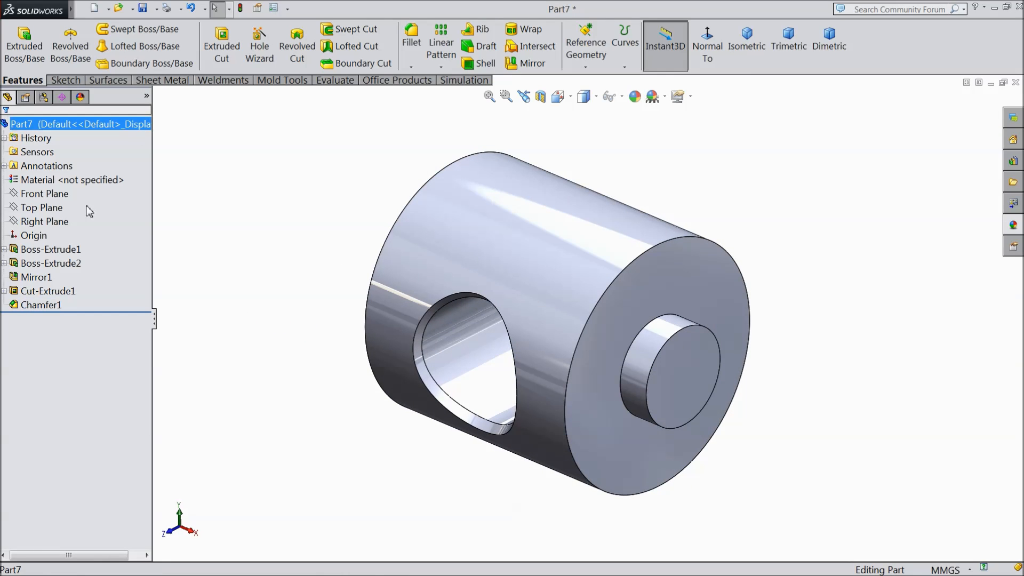
{"action": "left_click", "coordinate": [1014, 226]}
{"action": "scroll", "coordinate": [917, 458], "scroll_direction": "up", "scroll_amount": 1}
{"action": "double_click", "coordinate": [917, 457]}
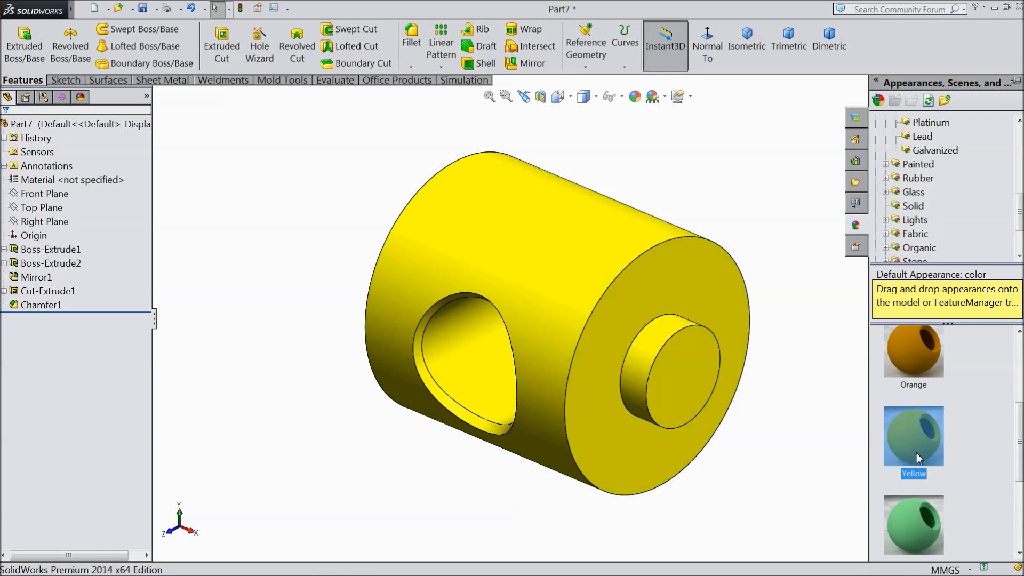
- Save the yellow part in the Manual Clamp folder as "6.clamp base Spacer"
{"action": "middle_click_drag", "start_coordinate": [725, 322], "coordinate": [737, 290]}
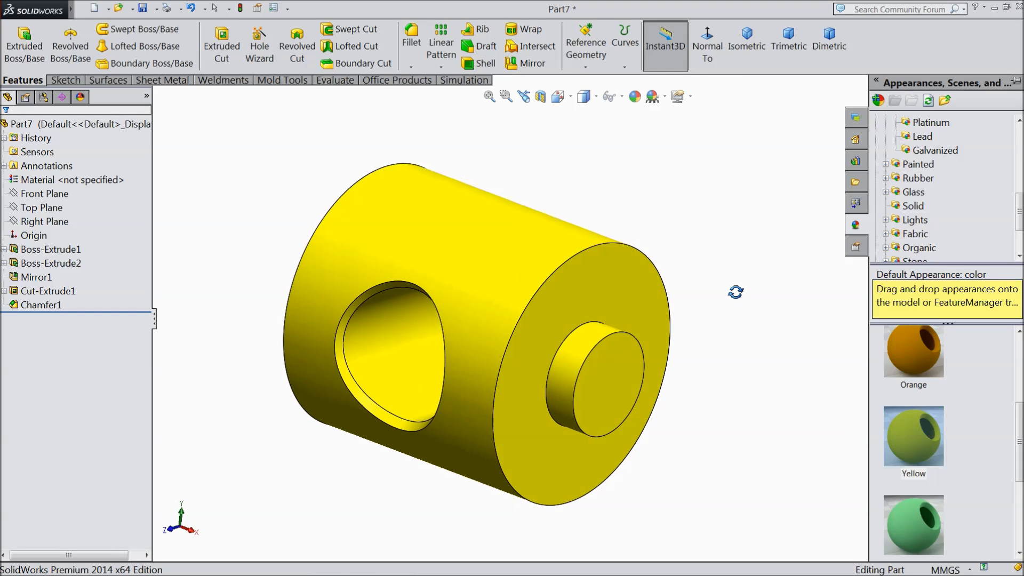
{"action": "left_click", "coordinate": [142, 9]}
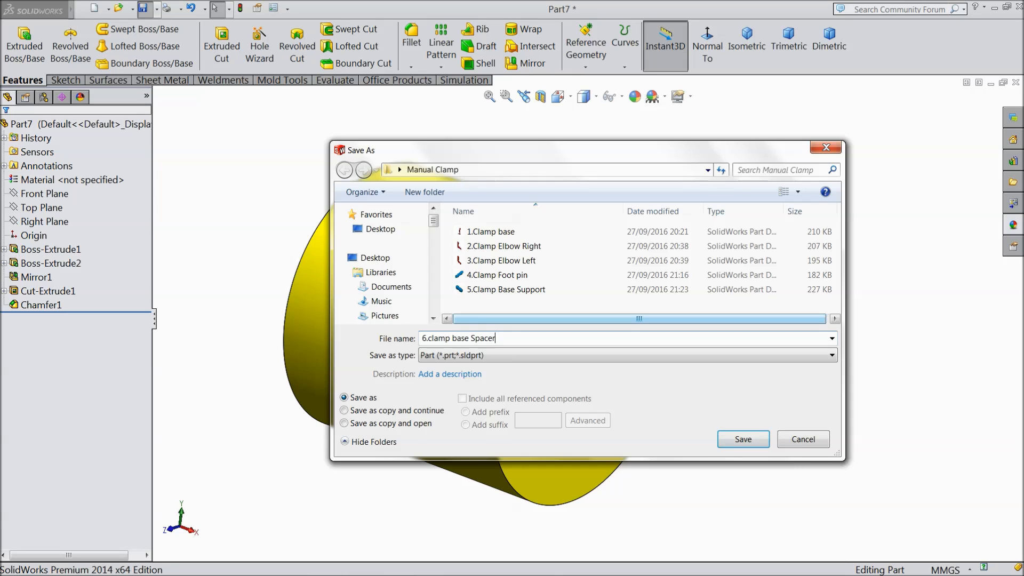
{"action": "left_click", "coordinate": [743, 441]}
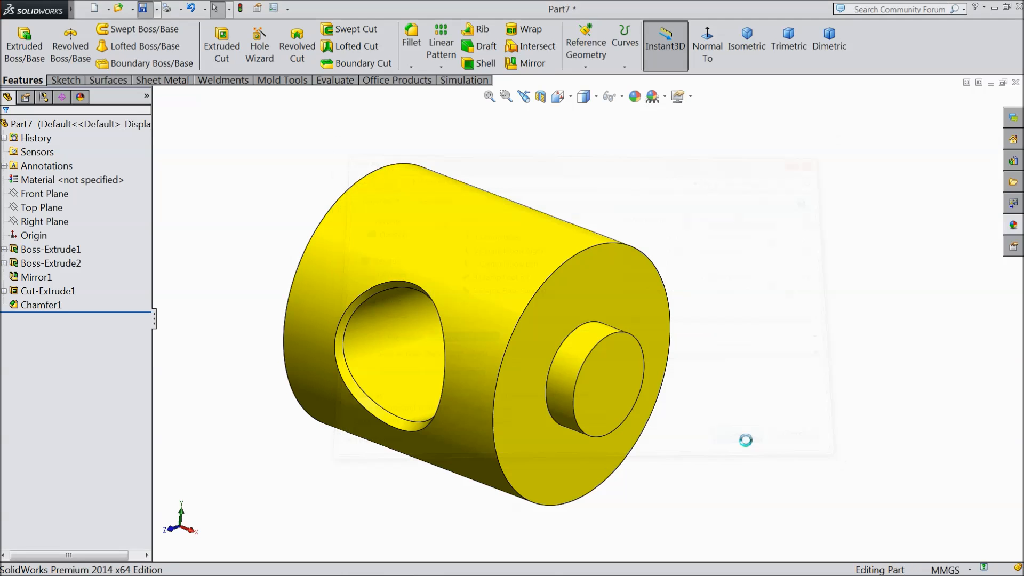
{"action": "middle_click_drag", "start_coordinate": [729, 432], "coordinate": [706, 370]}
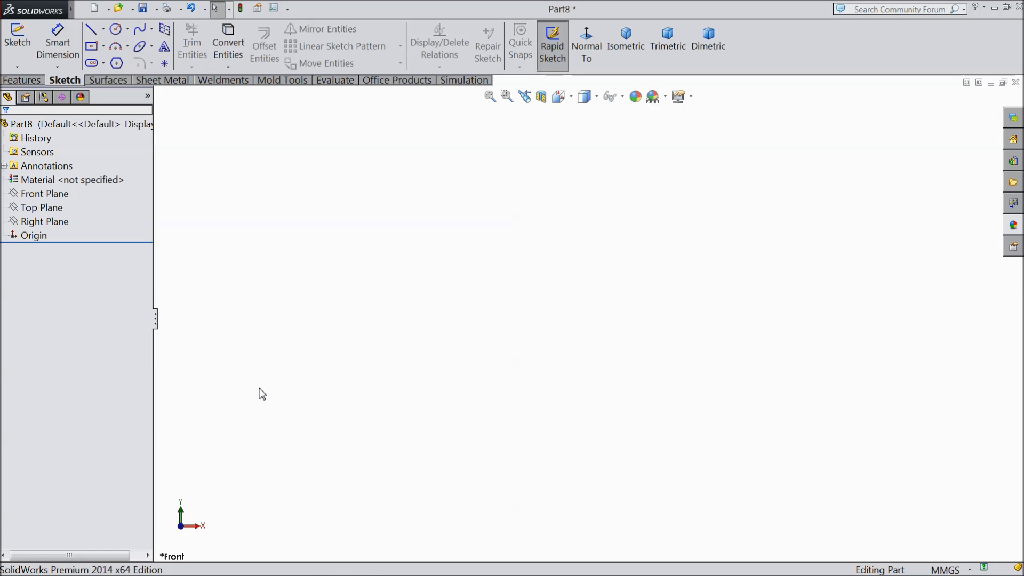
- Sketch a corner rectangle about 82 mm square around the origin on the Front Plane of the new part
{"action": "left_click", "coordinate": [44, 193]}
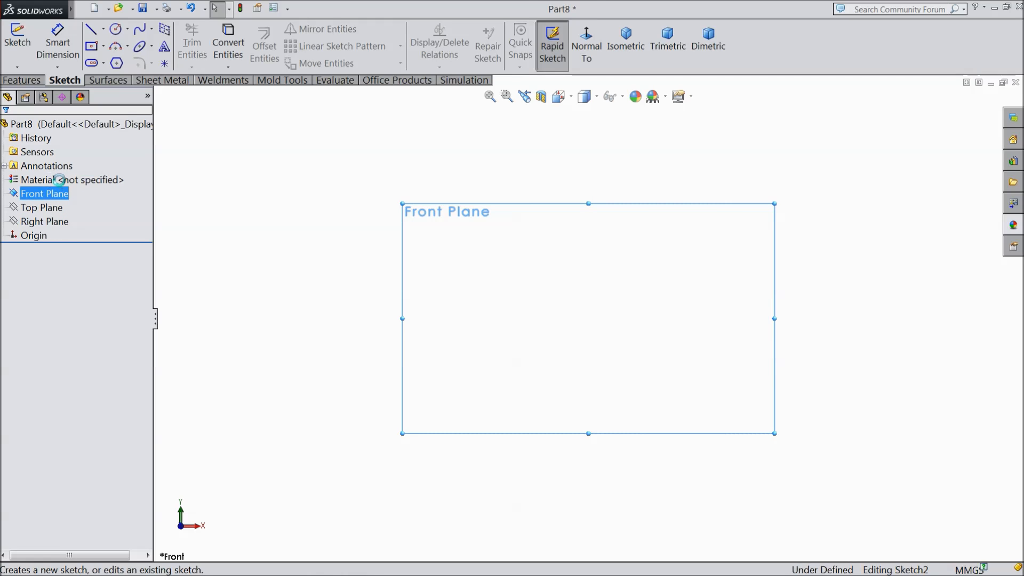
{"action": "left_click", "coordinate": [63, 184]}
{"action": "left_click", "coordinate": [104, 46]}
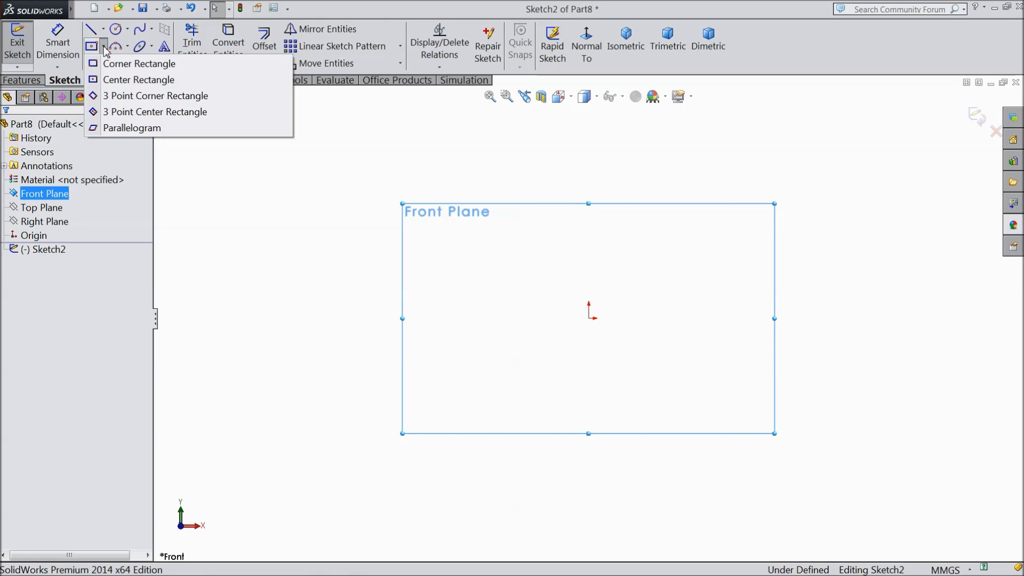
{"action": "left_click", "coordinate": [109, 63]}
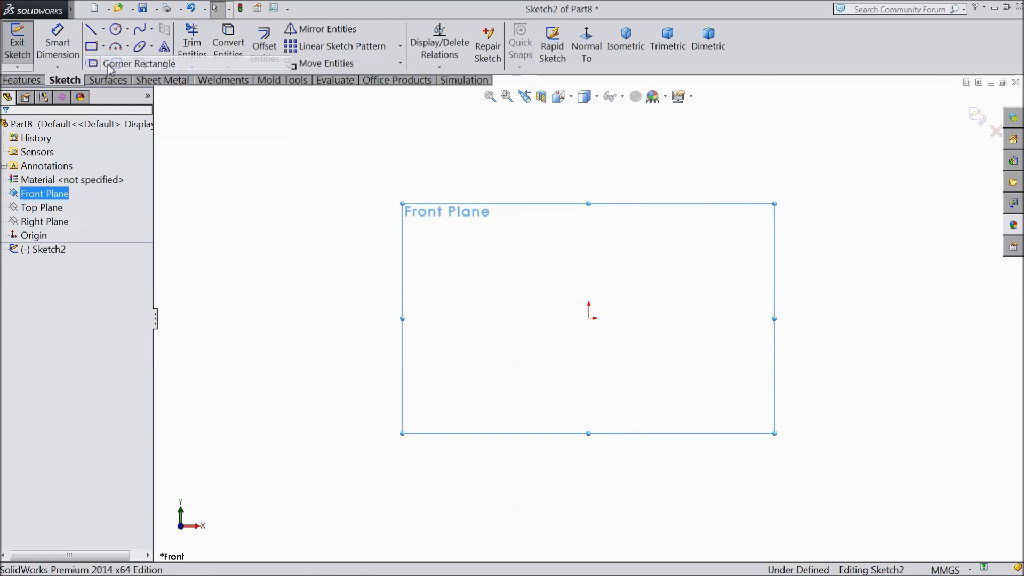
{"action": "left_click", "coordinate": [516, 234]}
{"action": "left_click", "coordinate": [688, 408]}
{"action": "scroll", "coordinate": [743, 377], "scroll_direction": "down", "scroll_amount": 2}
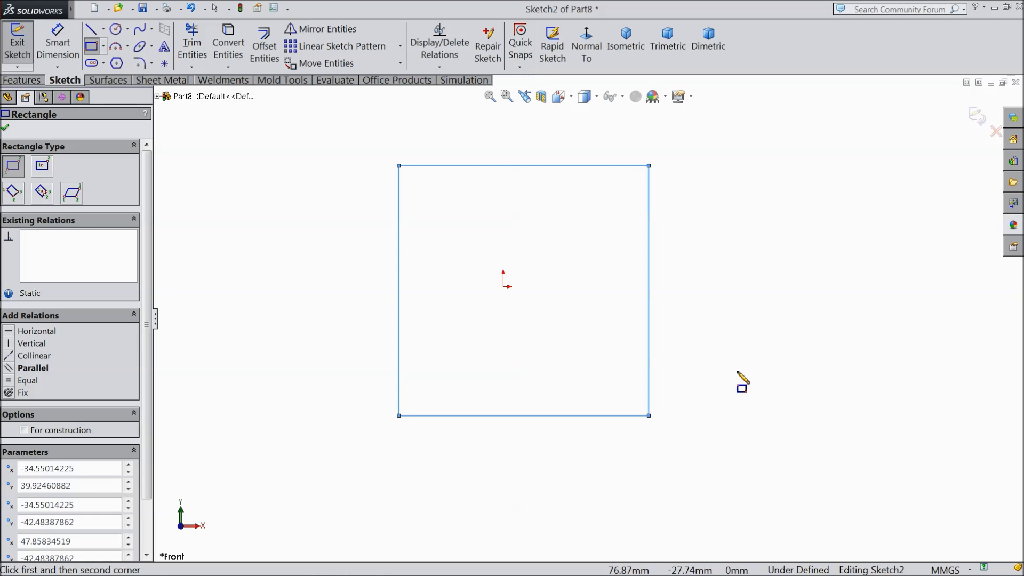
- Dimension the rectangle's top edge with a length of 20 mm
{"action": "left_click", "coordinate": [58, 42]}
{"action": "left_click", "coordinate": [495, 169]}
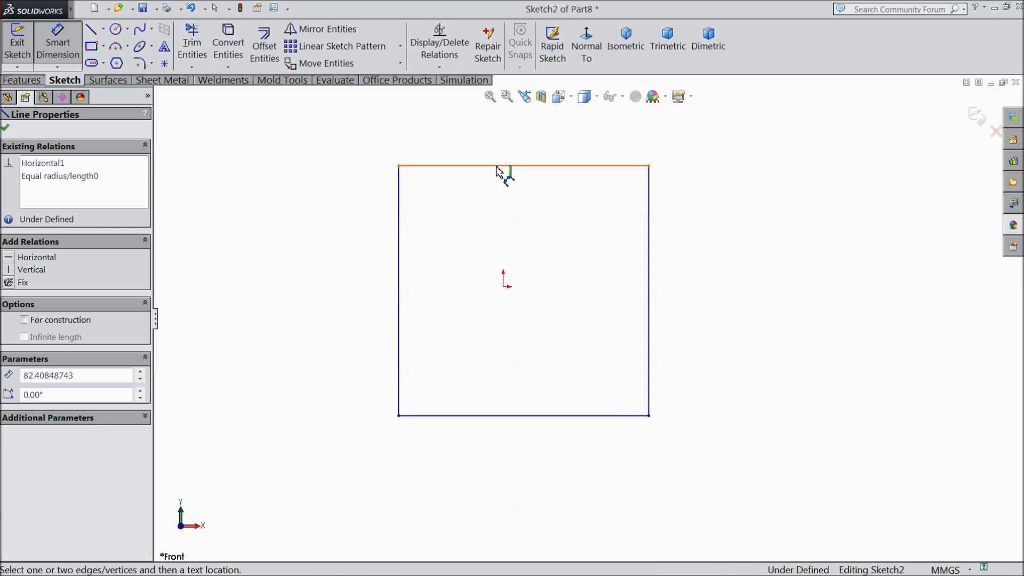
{"action": "left_click", "coordinate": [505, 139]}
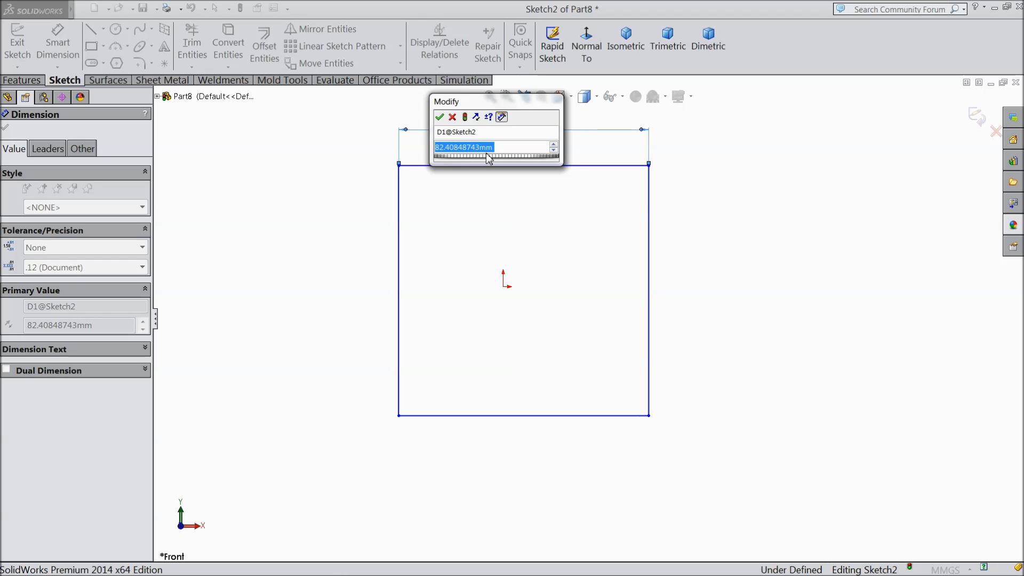
{"action": "type", "text": "20"}
{"action": "left_click", "coordinate": [440, 117]}
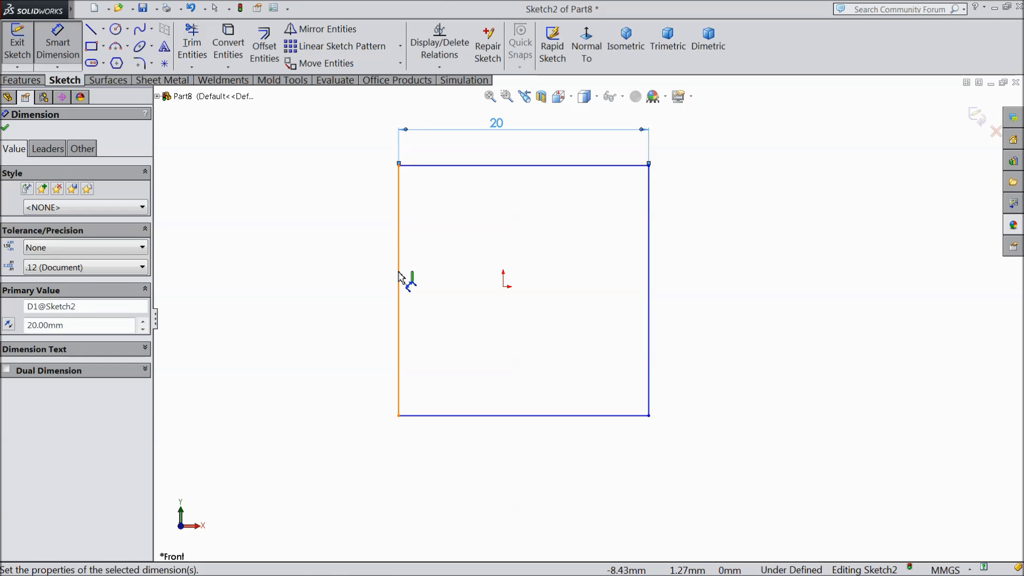
- Add a driven height dimension to the rectangle's left edge
{"action": "left_click", "coordinate": [399, 276]}
{"action": "left_click", "coordinate": [323, 265]}
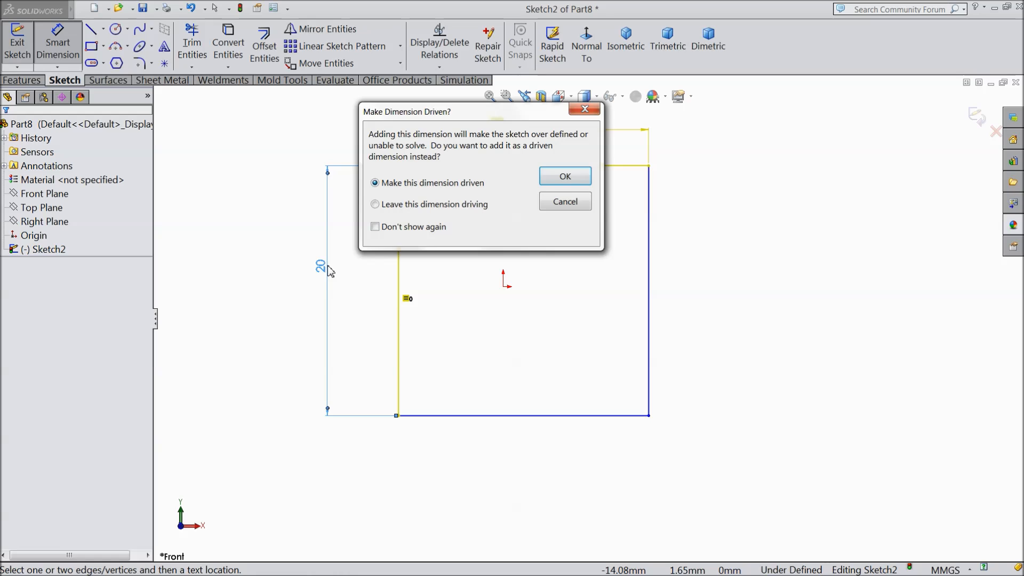
{"action": "left_click", "coordinate": [565, 177]}
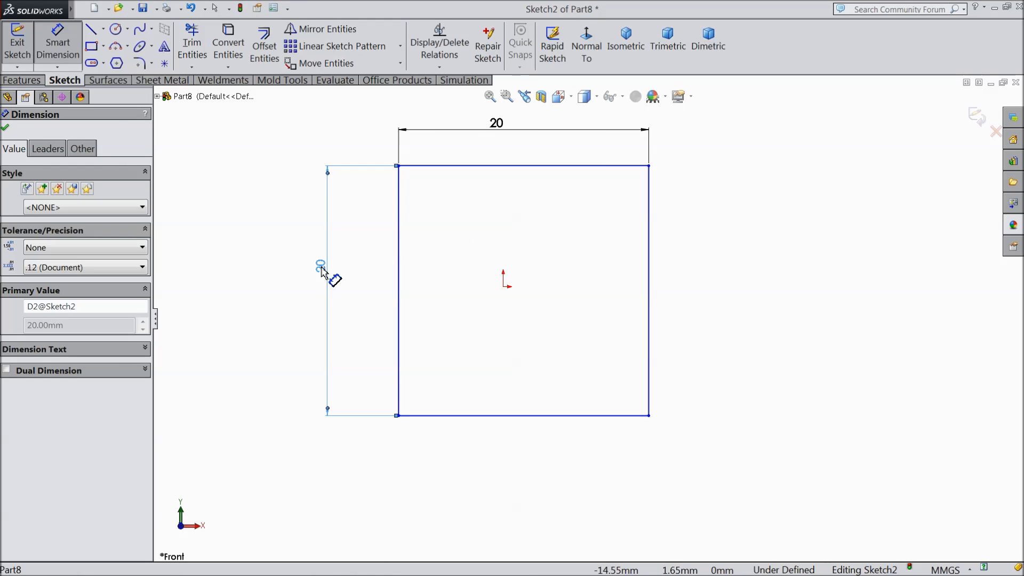
{"action": "key", "text": "Escape"}
- Delete the equal-length relation between the rectangle's left and top edges
{"action": "left_click", "coordinate": [397, 264]}
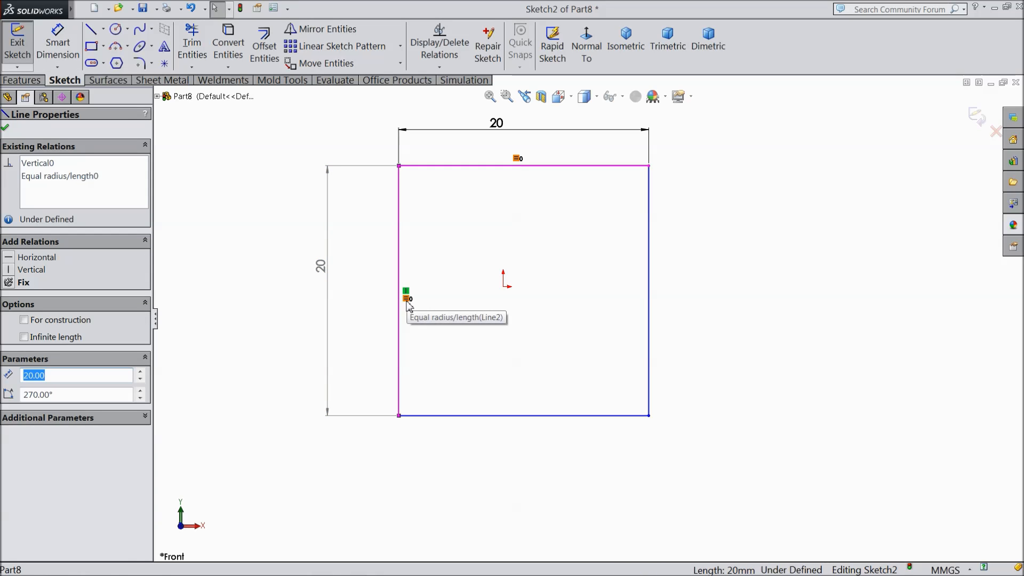
{"action": "left_click", "coordinate": [407, 300]}
{"action": "key", "text": "Delete"}
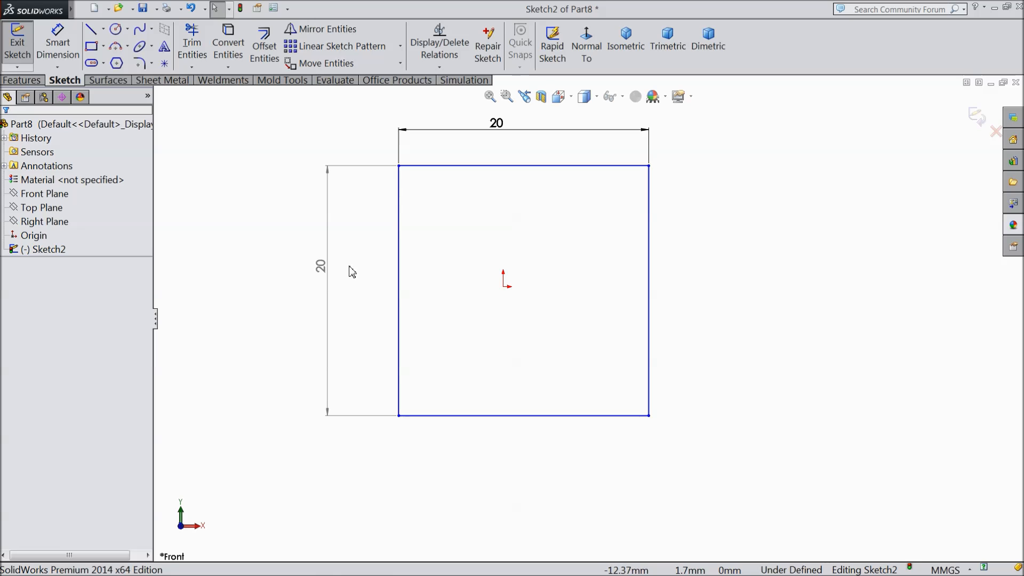
- Try to edit the value of the rectangle's driven height dimension
{"action": "left_click", "coordinate": [323, 268]}
{"action": "double_click", "coordinate": [322, 268]}
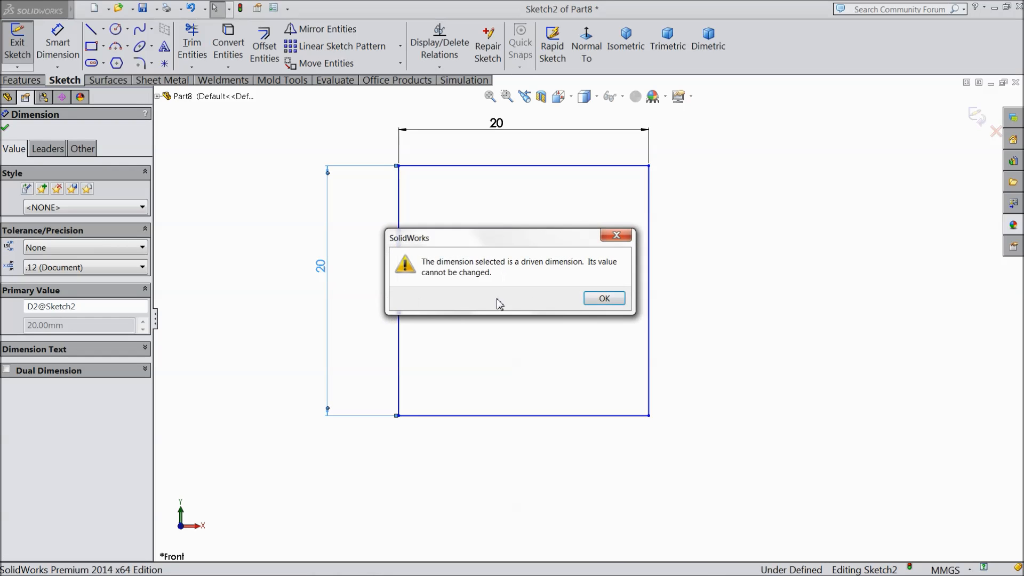
{"action": "left_click", "coordinate": [601, 298]}
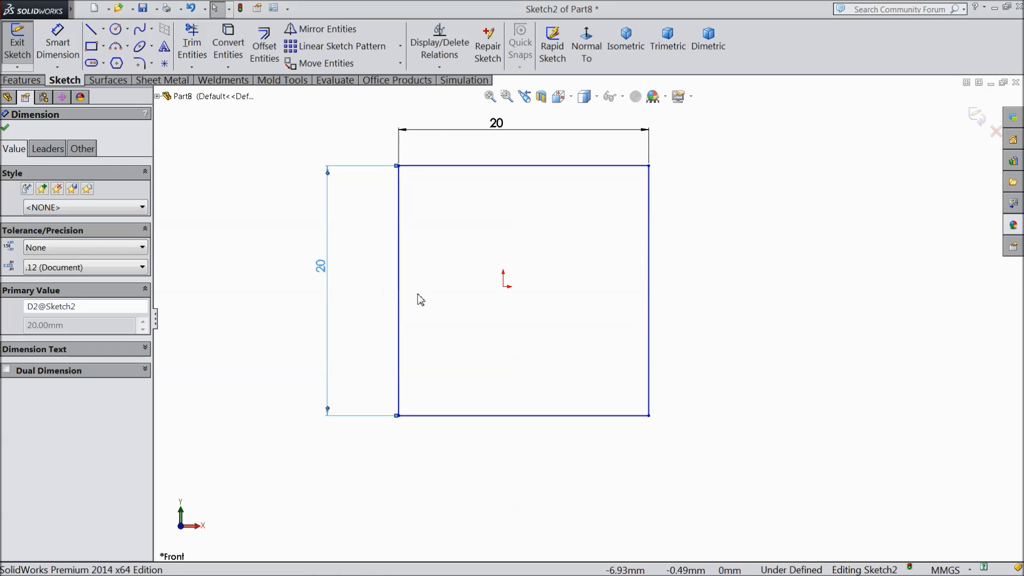
- Delete the rectangle's top edge and the driven height dimension beside the left edge
{"action": "left_click", "coordinate": [649, 284]}
{"action": "left_click", "coordinate": [399, 274]}
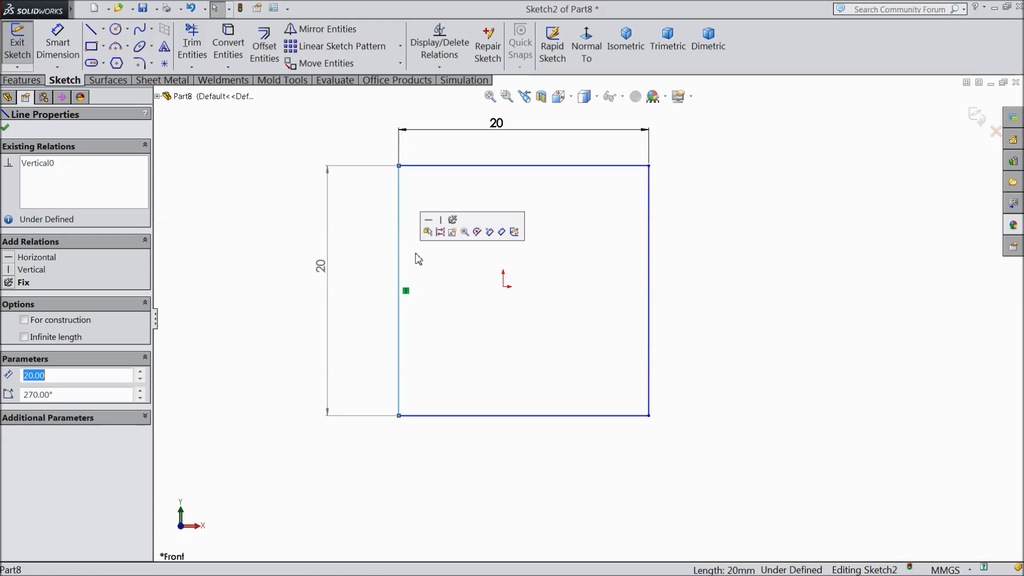
{"action": "left_click", "coordinate": [507, 170]}
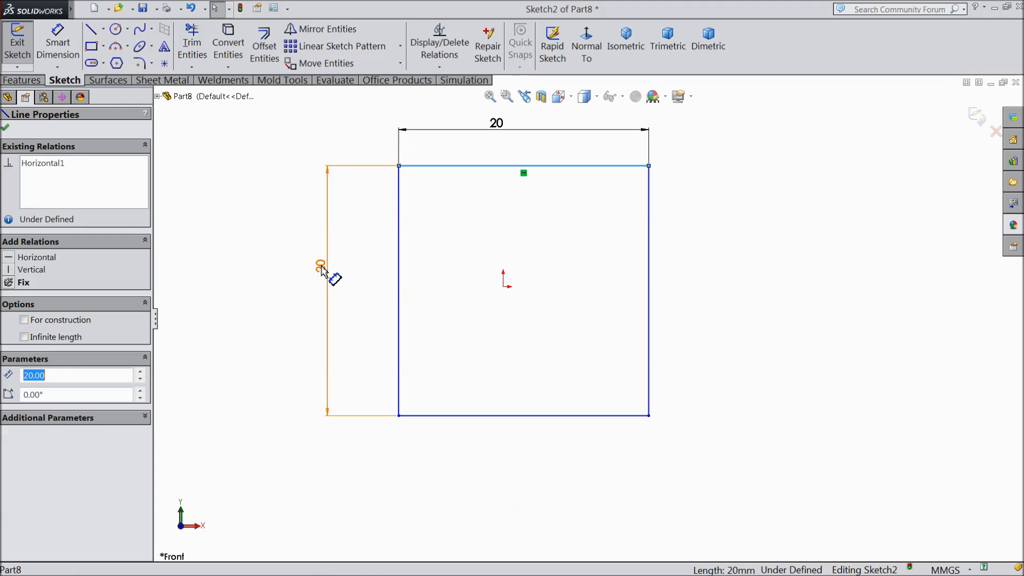
{"action": "key", "text": "Escape"}
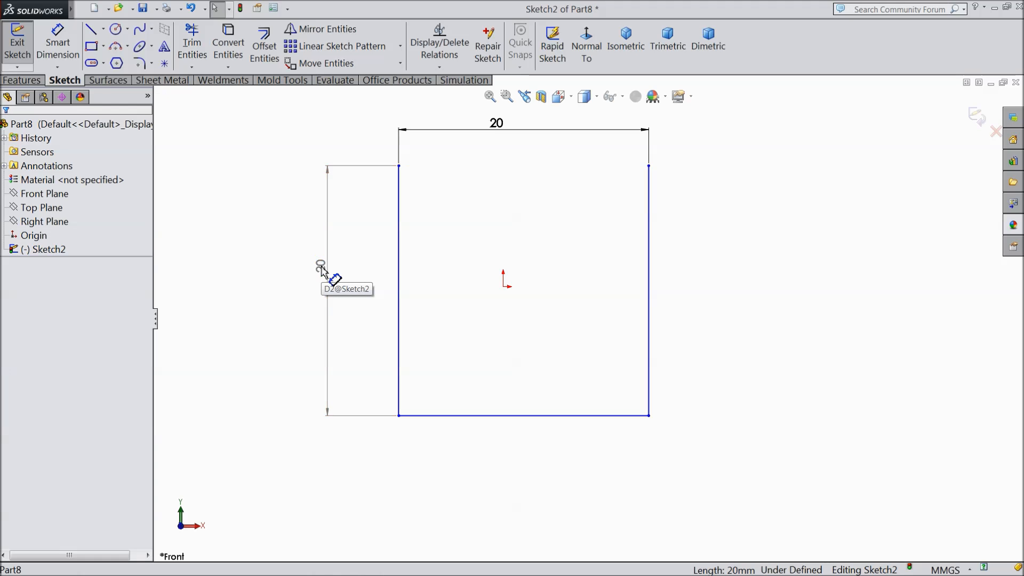
{"action": "left_click", "coordinate": [324, 273]}
{"action": "key", "text": "Delete"}
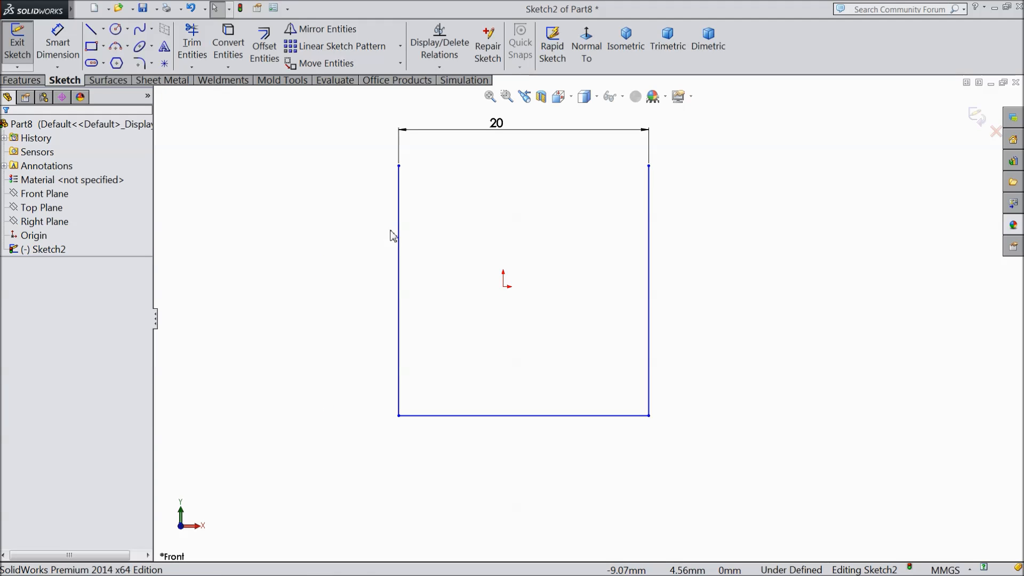
- Close the open profile with a horizontal line joining the upper endpoints of the two vertical edges
{"action": "left_click", "coordinate": [95, 32]}
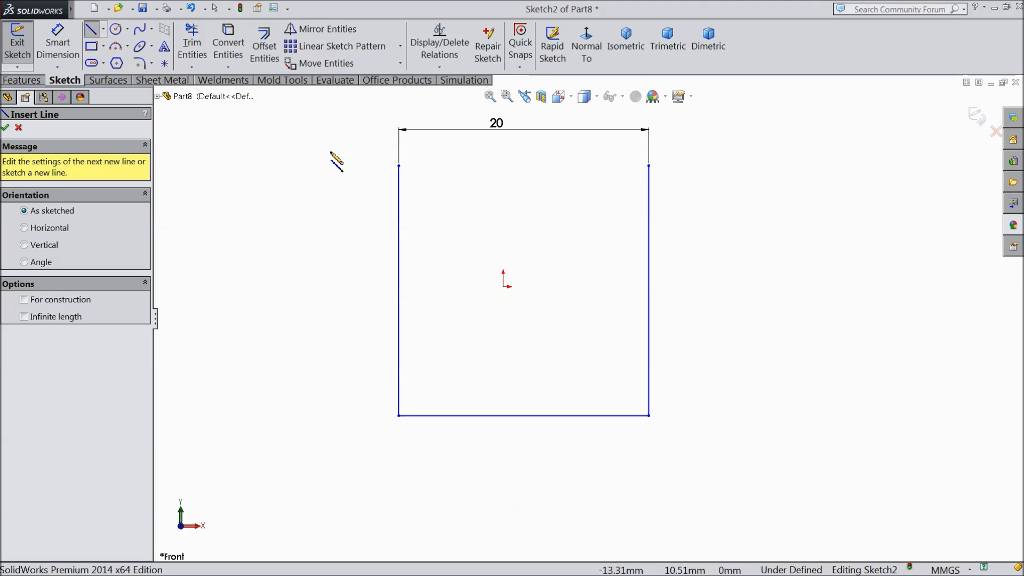
{"action": "left_click", "coordinate": [399, 166]}
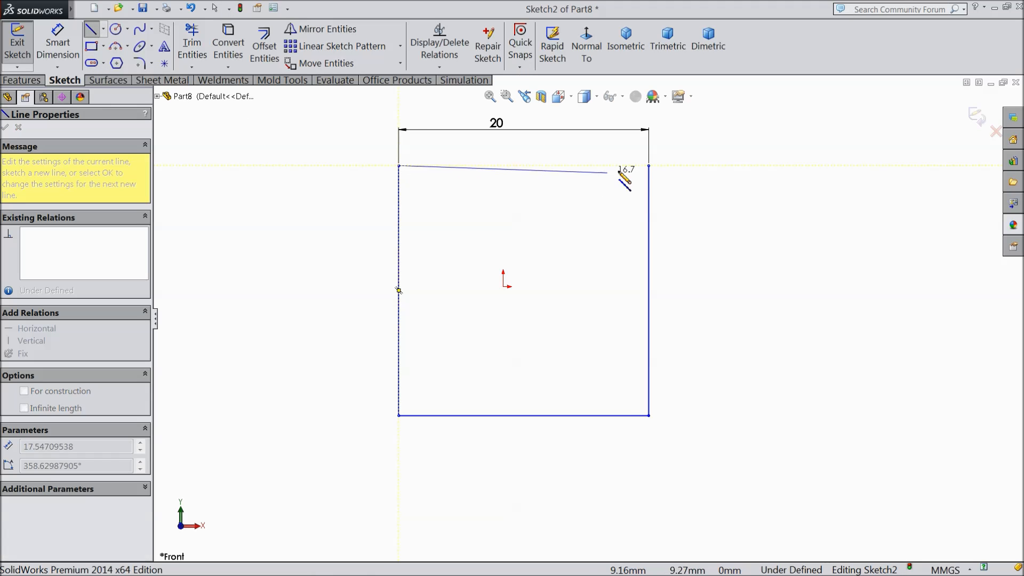
{"action": "left_click", "coordinate": [649, 166]}
{"action": "right_click", "coordinate": [711, 187]}
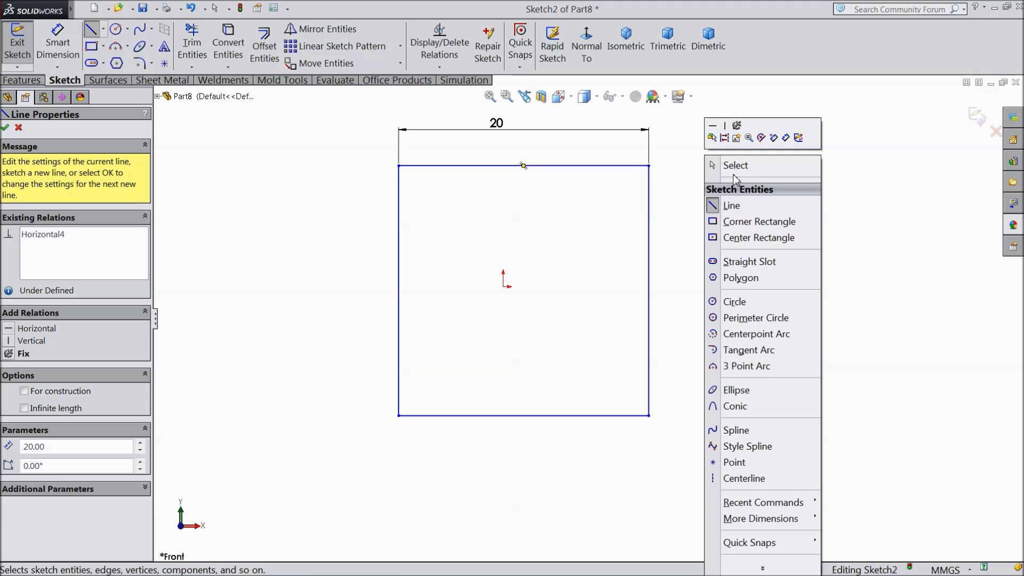
{"action": "left_click", "coordinate": [735, 166]}
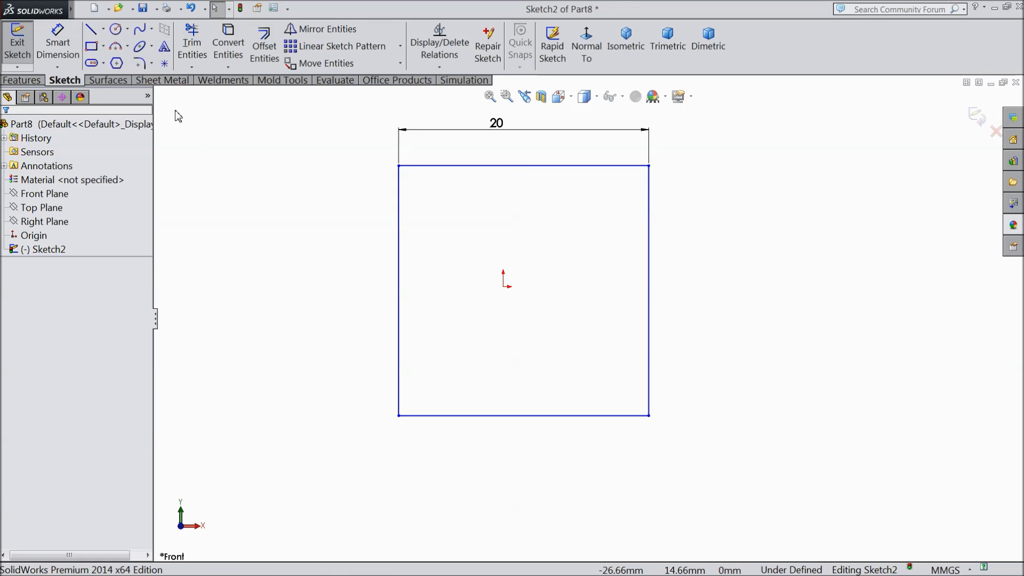
- Dimension the rectangle's left edge with a height of 21.5 mm
{"action": "left_click", "coordinate": [56, 53]}
{"action": "left_click", "coordinate": [399, 266]}
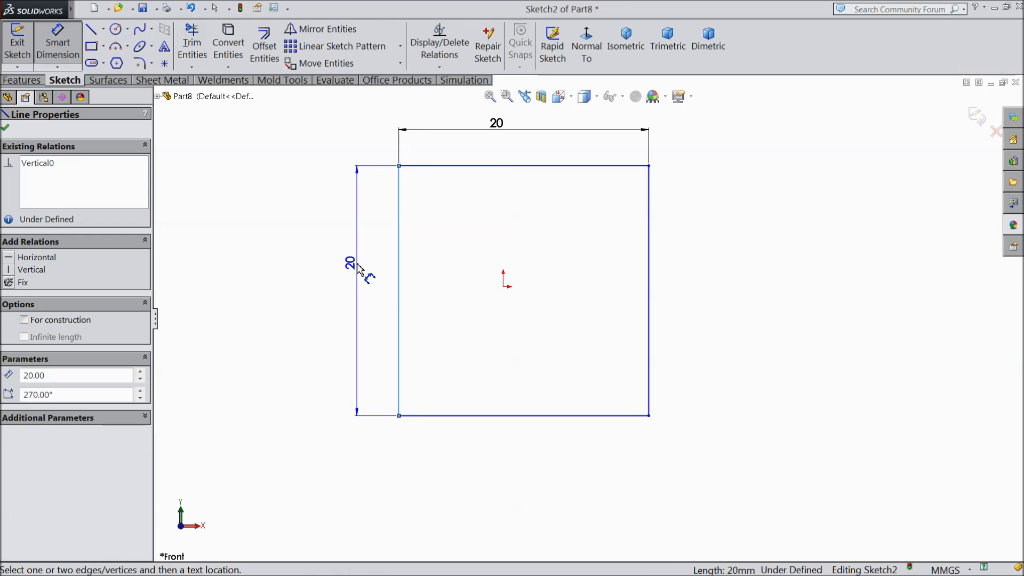
{"action": "left_click", "coordinate": [357, 266]}
{"action": "type", "text": "21.5"}
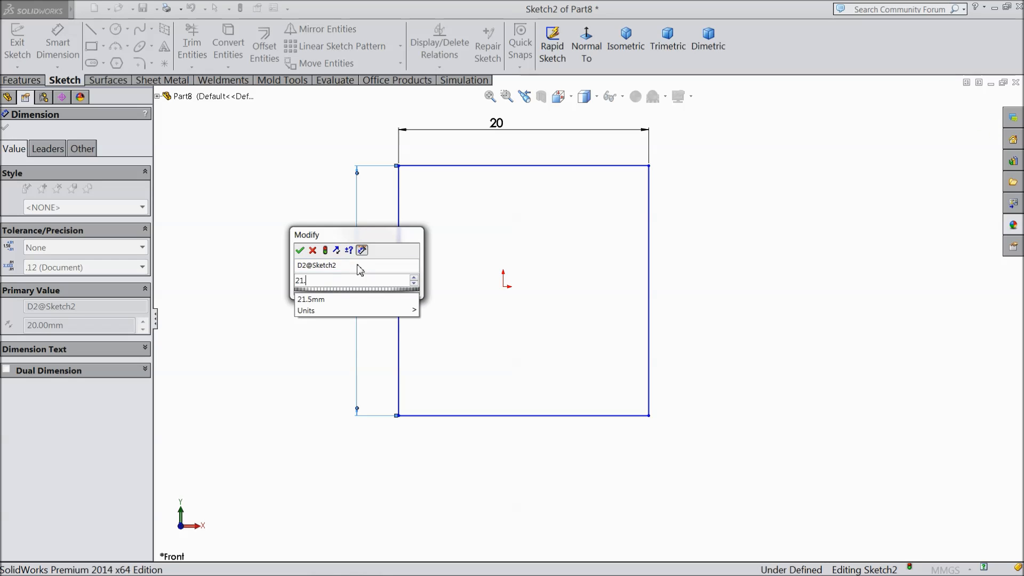
{"action": "left_click", "coordinate": [301, 252]}
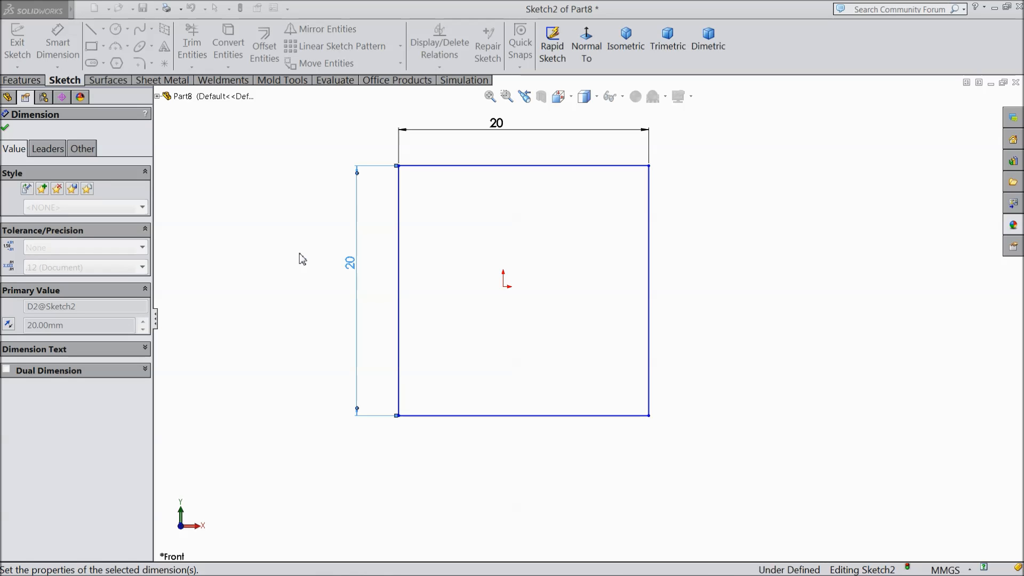
- Dimension the vertical distance from the origin to the rectangle's bottom edge as 10 mm
{"action": "left_click", "coordinate": [504, 288]}
{"action": "left_click", "coordinate": [526, 435]}
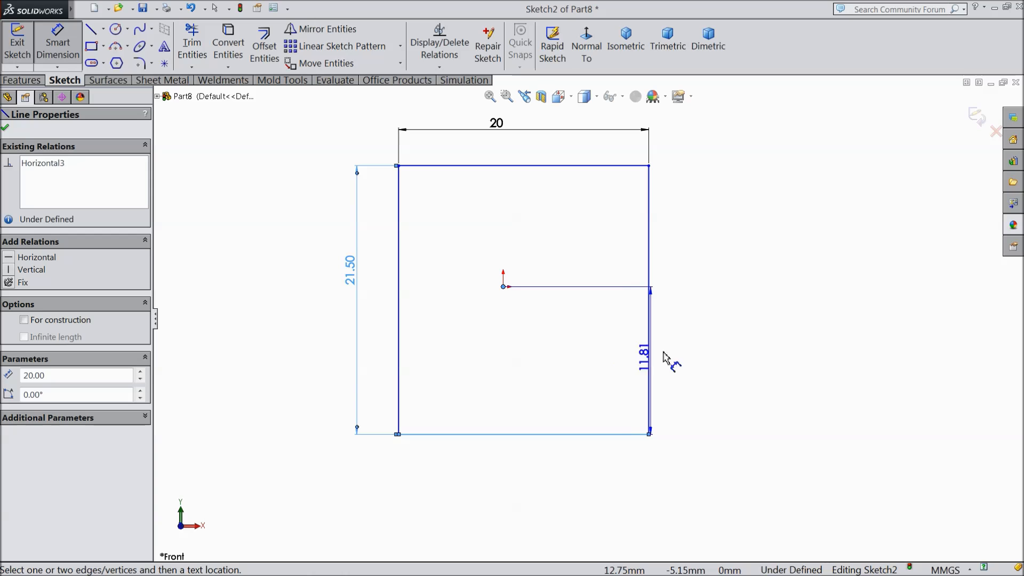
{"action": "left_click", "coordinate": [700, 357]}
{"action": "type", "text": "10"}
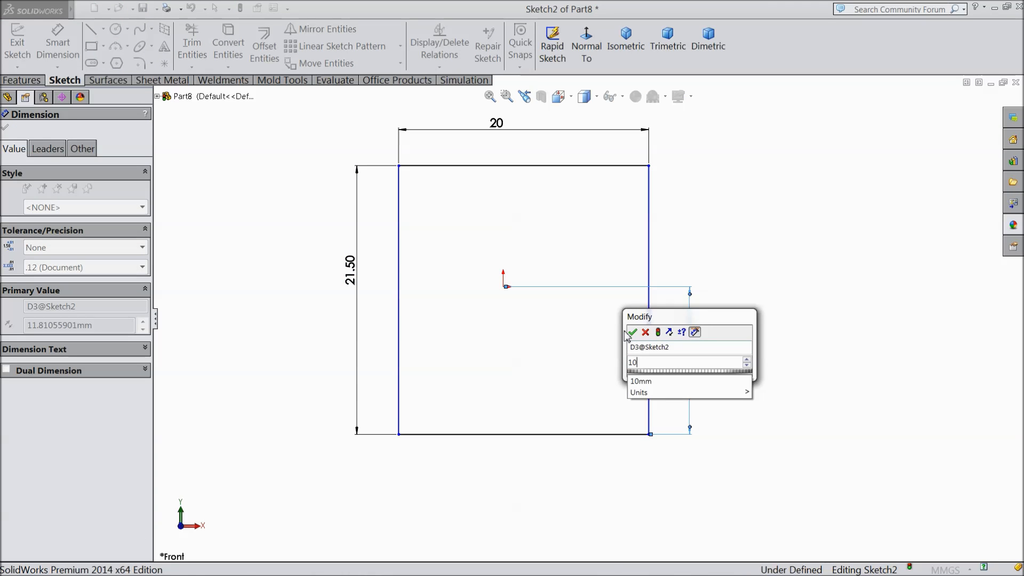
{"action": "left_click", "coordinate": [633, 333]}
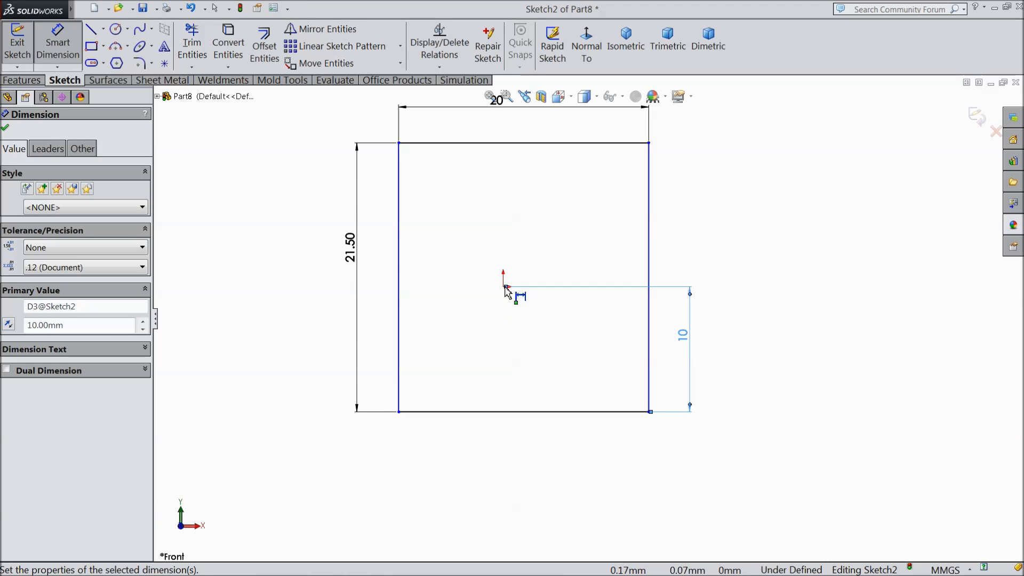
{"action": "key", "text": "Escape"}
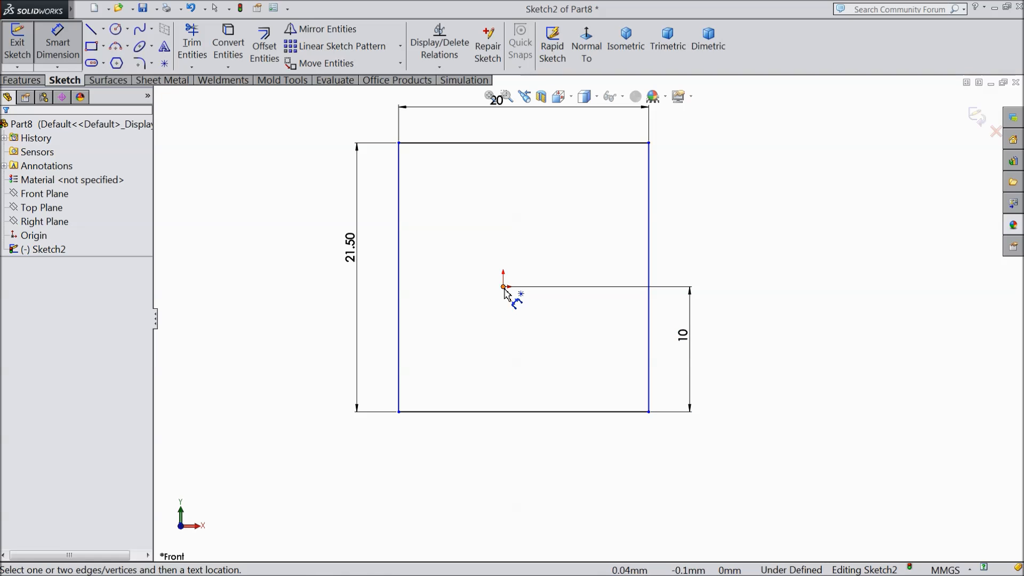
- Dimension the horizontal distance from the origin to the rectangle's left edge as 10 mm and finish dimensioning
{"action": "left_click", "coordinate": [503, 287]}
{"action": "left_click", "coordinate": [404, 320]}
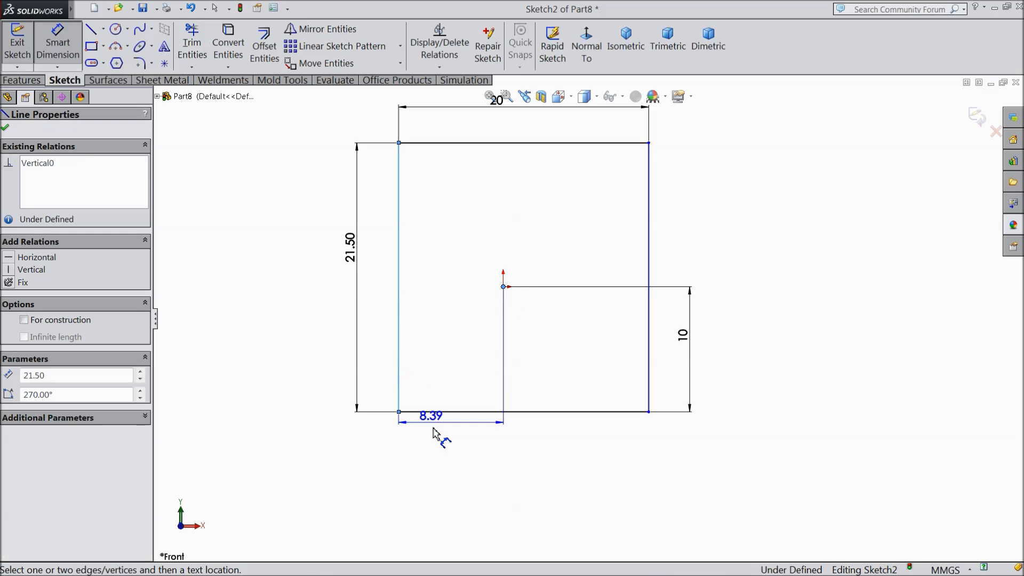
{"action": "left_click", "coordinate": [451, 467]}
{"action": "type", "text": "10"}
{"action": "left_click", "coordinate": [395, 451]}
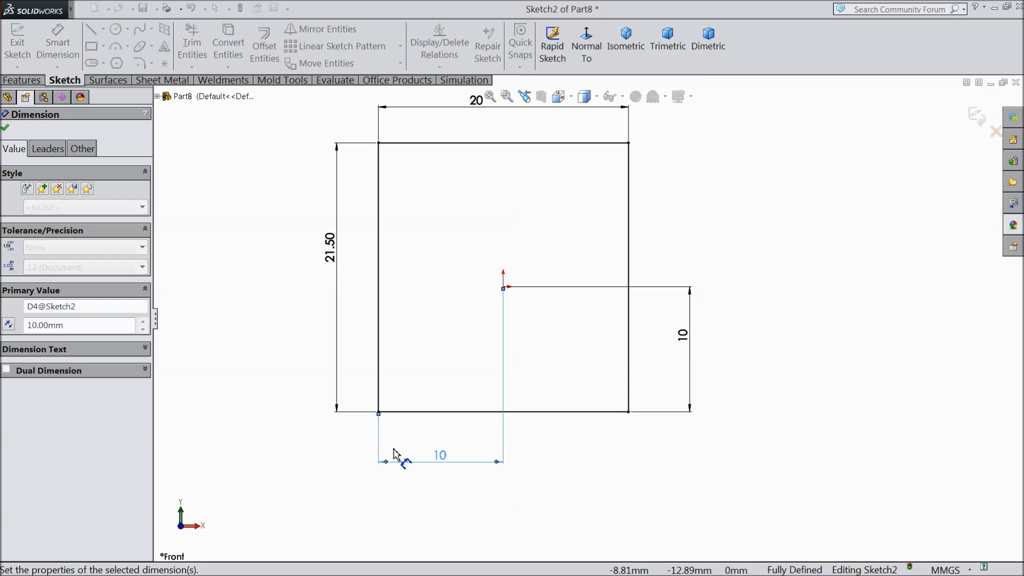
{"action": "left_click", "coordinate": [5, 129]}
{"action": "left_click", "coordinate": [21, 80]}
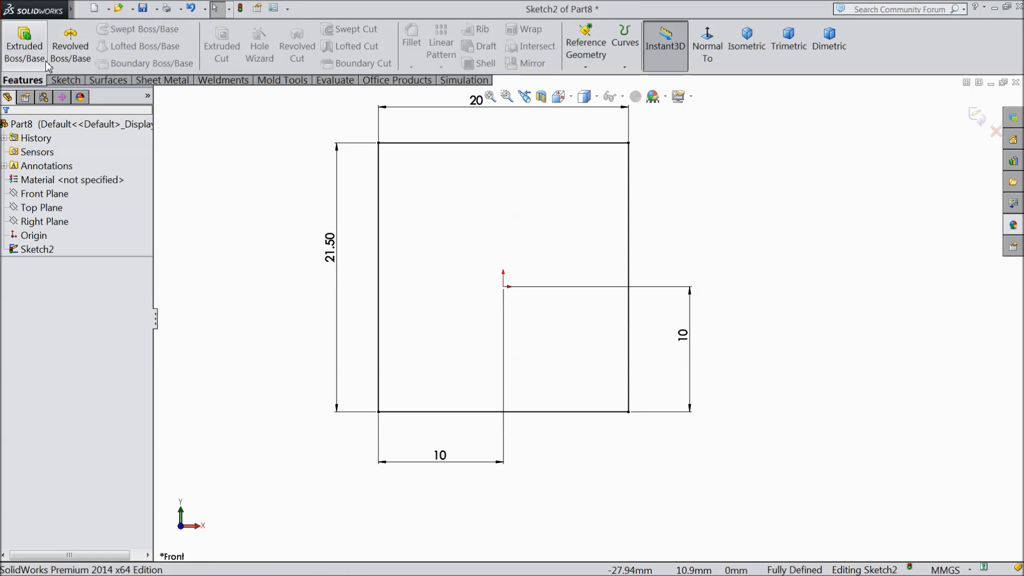
- Extrude the rectangle 19.6 mm with a Mid Plane end condition
{"action": "left_click", "coordinate": [34, 59]}
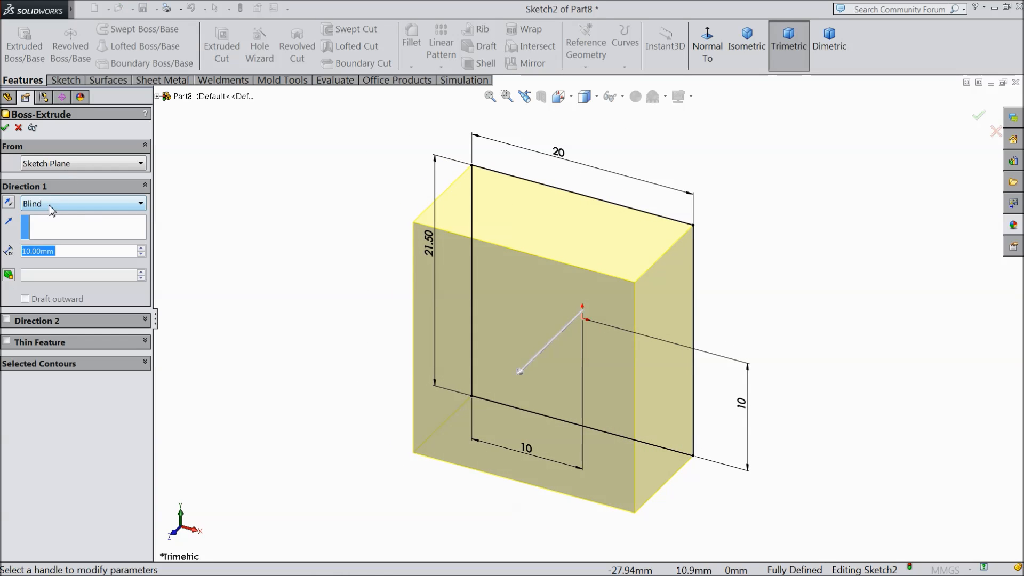
{"action": "left_click", "coordinate": [50, 204]}
{"action": "left_click", "coordinate": [48, 274]}
{"action": "type", "text": "19.6"}
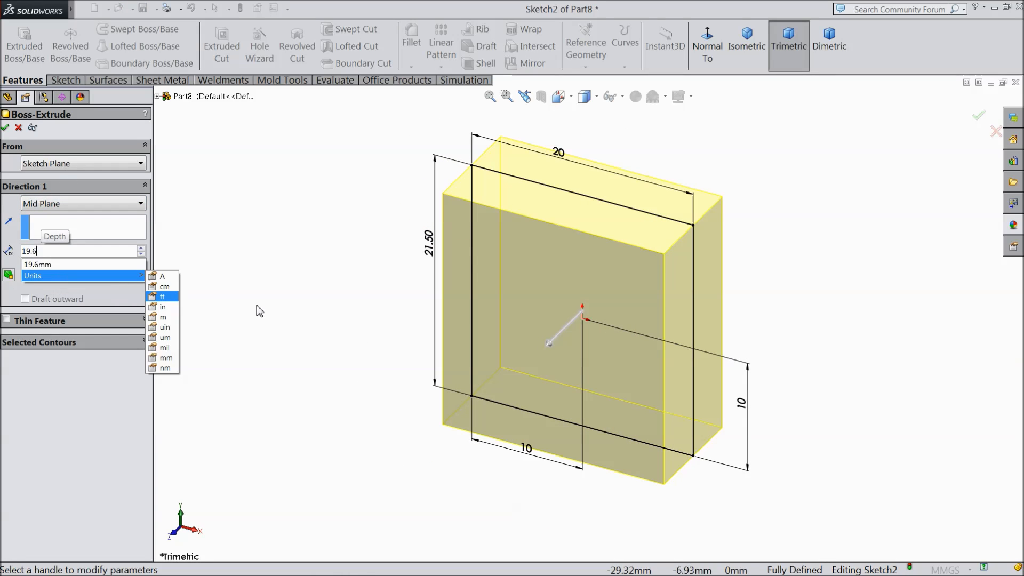
{"action": "key", "text": "Return"}
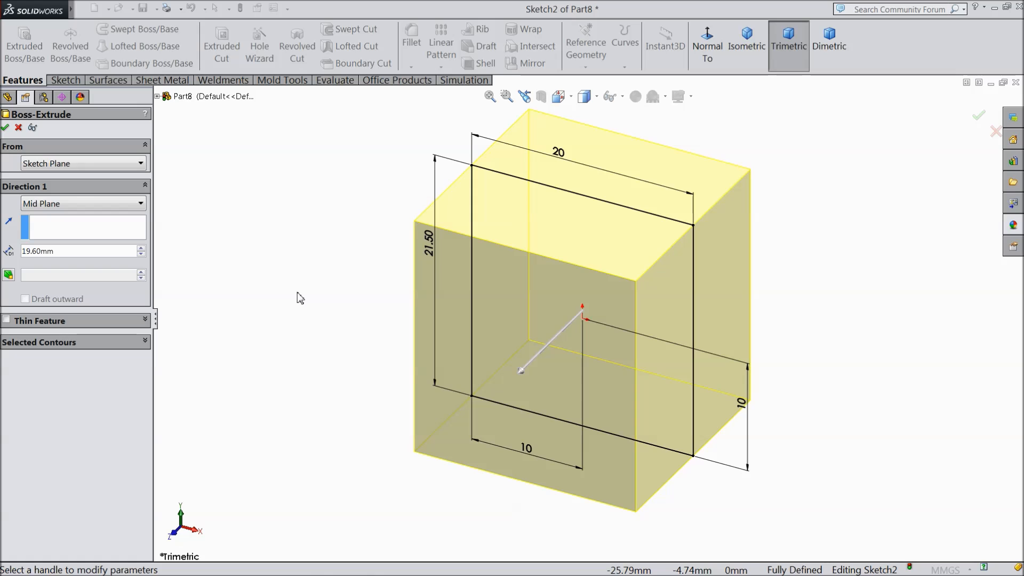
{"action": "left_click", "coordinate": [6, 128]}
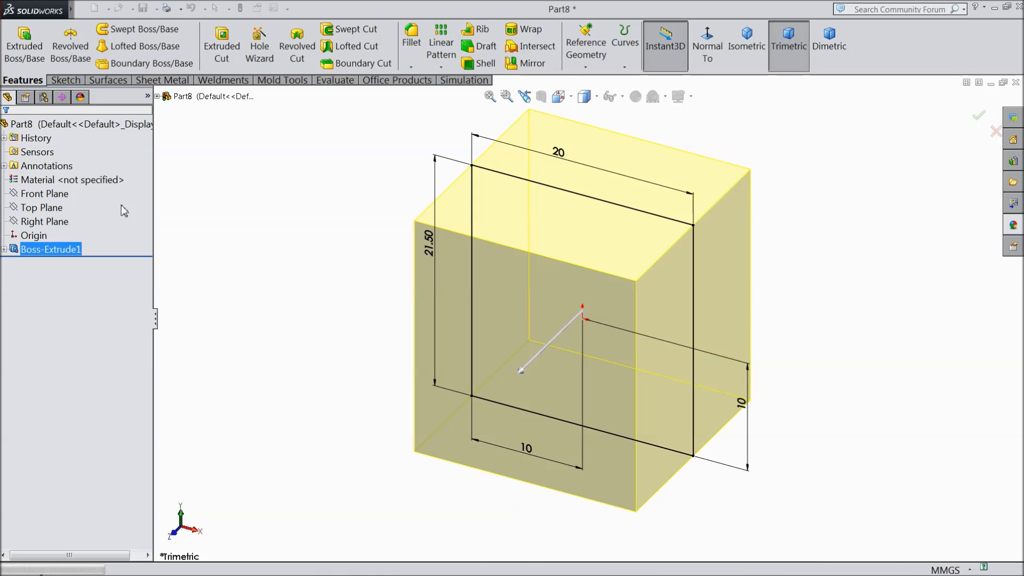
- Start a sketch on the block's front face and draw a closed triangle pointing down from the top edge near the left corner
{"action": "mouse_move", "coordinate": [329, 320]}
{"action": "middle_mouse_down"}
{"action": "mouse_move", "coordinate": [336, 263]}
{"action": "mouse_move", "coordinate": [332, 314]}
{"action": "middle_mouse_up"}
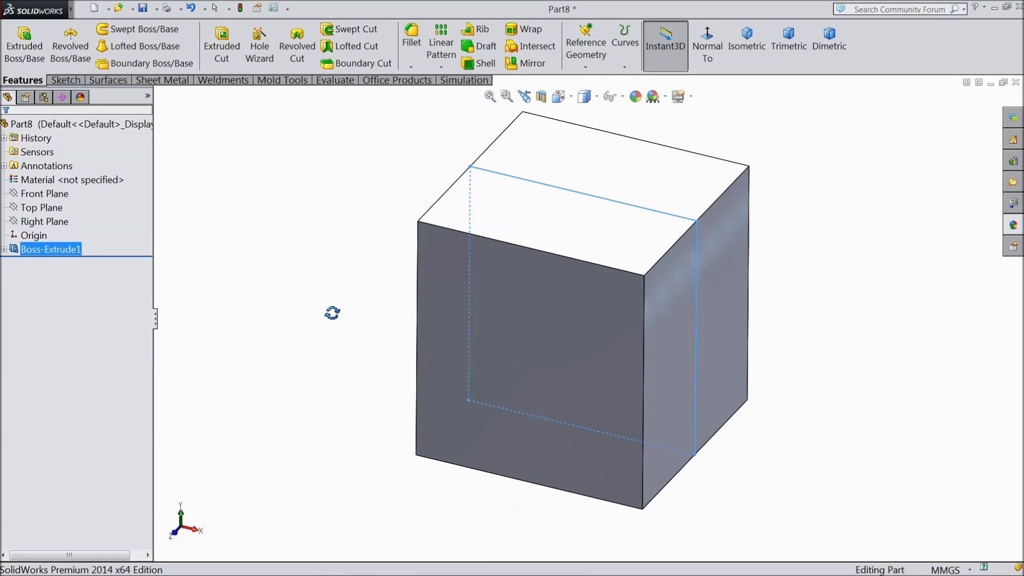
{"action": "left_click", "coordinate": [534, 309]}
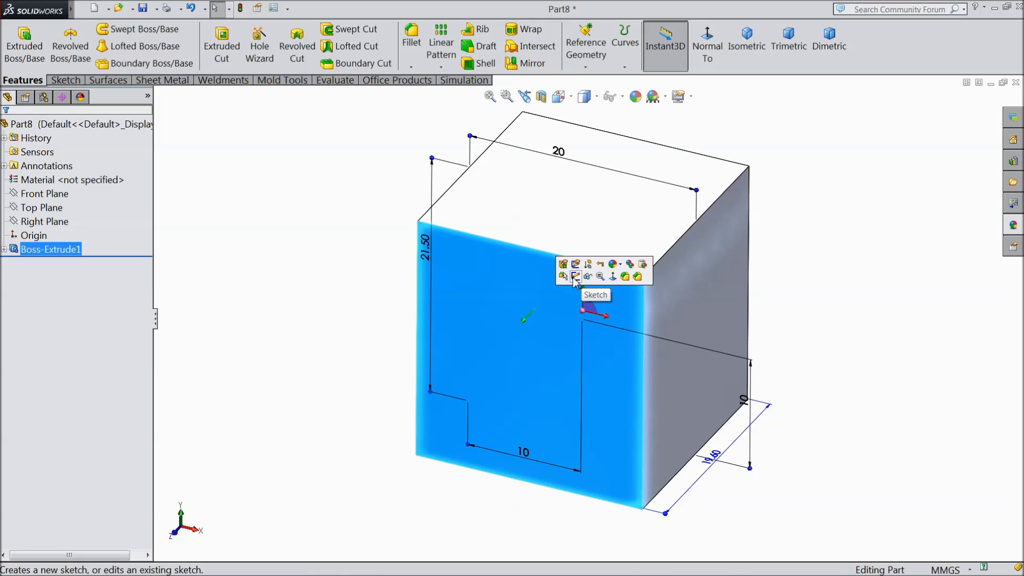
{"action": "left_click", "coordinate": [587, 275]}
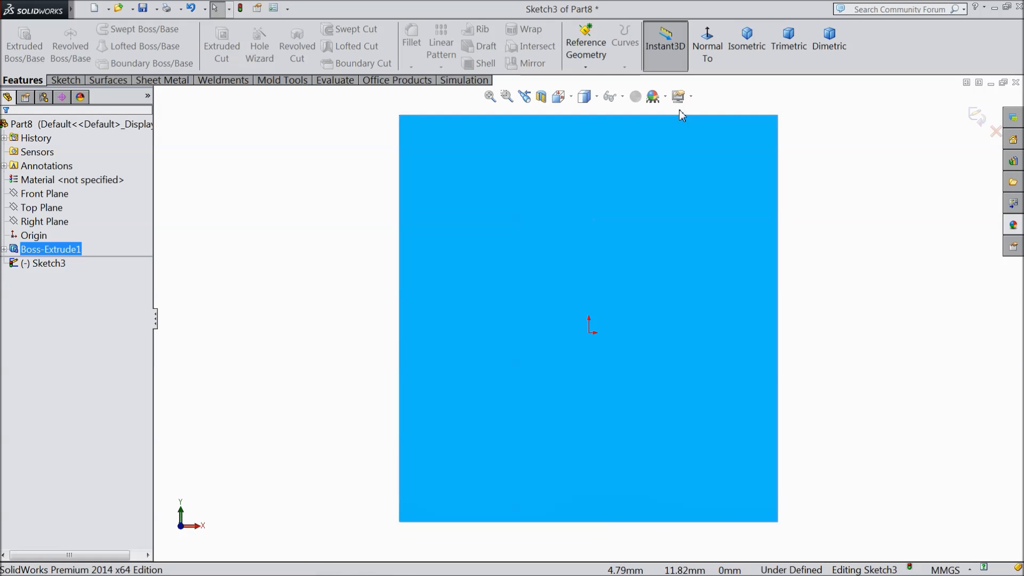
{"action": "left_click", "coordinate": [66, 80]}
{"action": "left_click", "coordinate": [91, 32]}
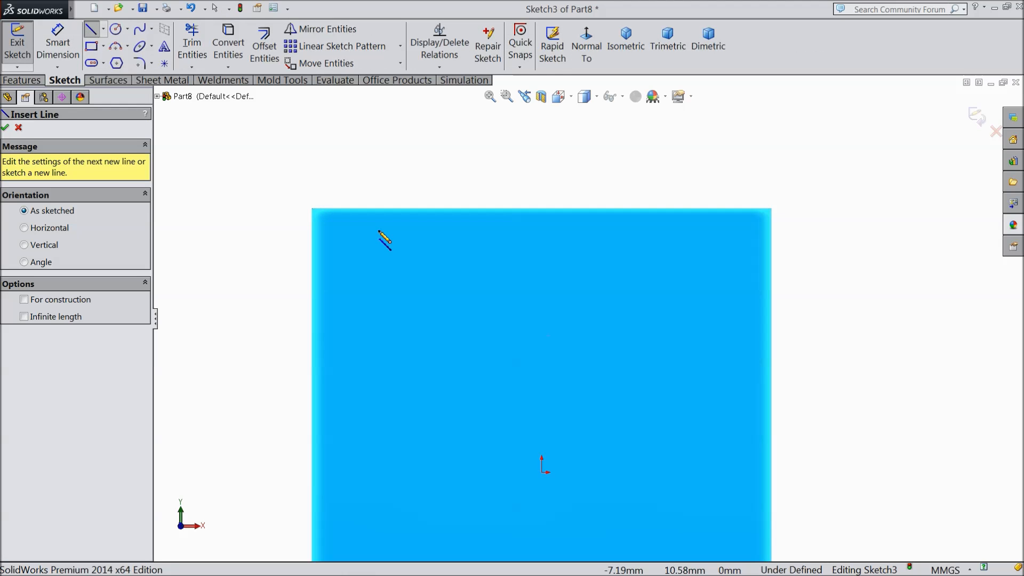
{"action": "left_click", "coordinate": [379, 209]}
{"action": "left_click", "coordinate": [404, 239]}
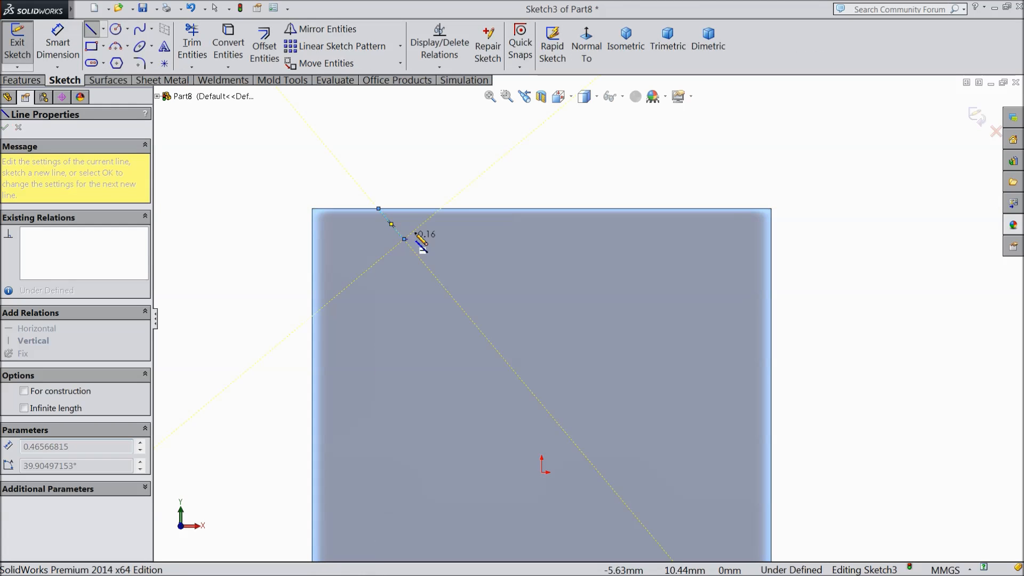
{"action": "left_click", "coordinate": [441, 209]}
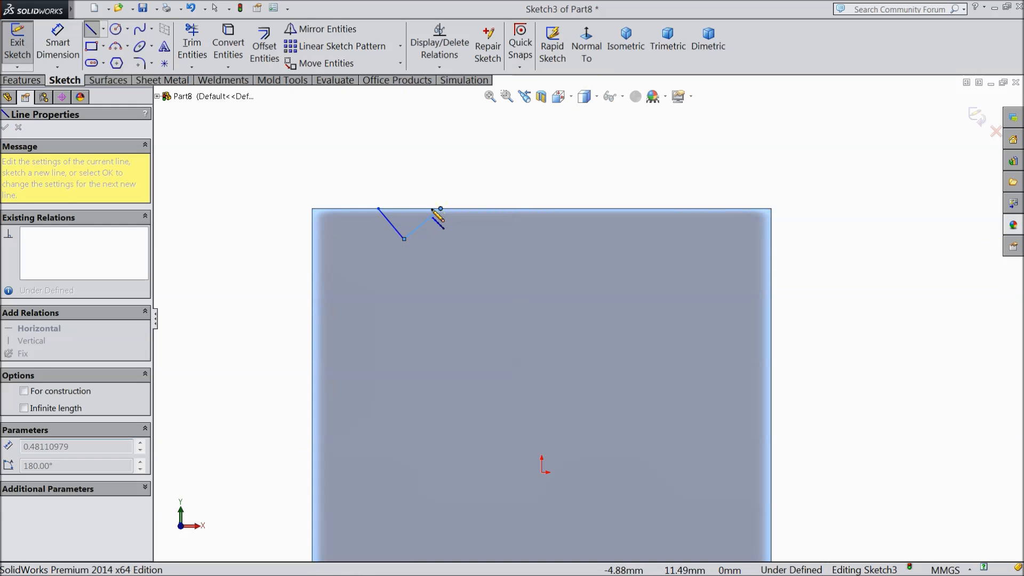
{"action": "left_click", "coordinate": [378, 208]}
{"action": "right_click", "coordinate": [389, 172]}
{"action": "left_click", "coordinate": [426, 166]}
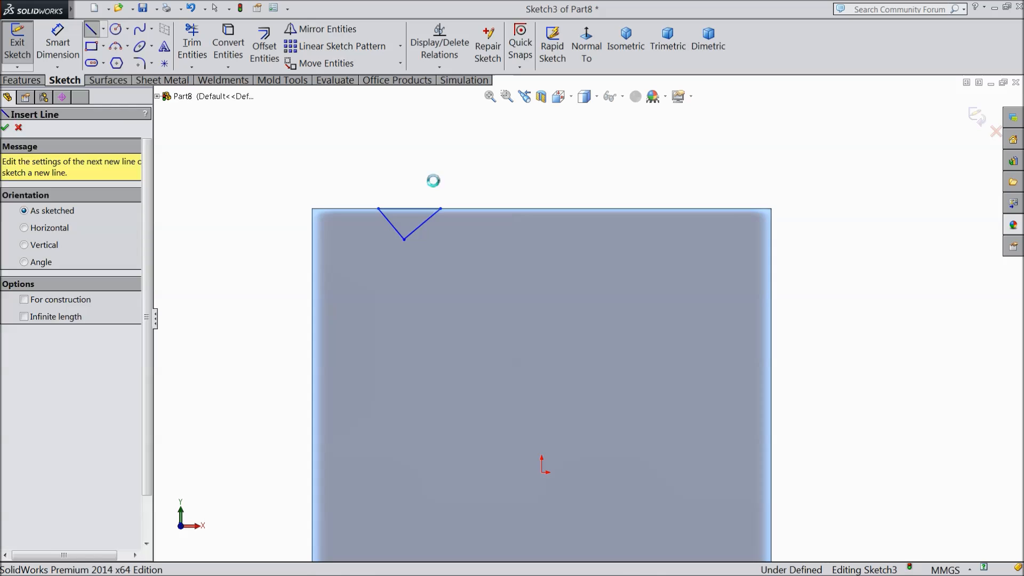
- Dimension the angle between the triangle's two slanted sides as a driven dimension
{"action": "scroll", "coordinate": [399, 204], "scroll_direction": "down", "scroll_amount": 5}
{"action": "left_click", "coordinate": [58, 42]}
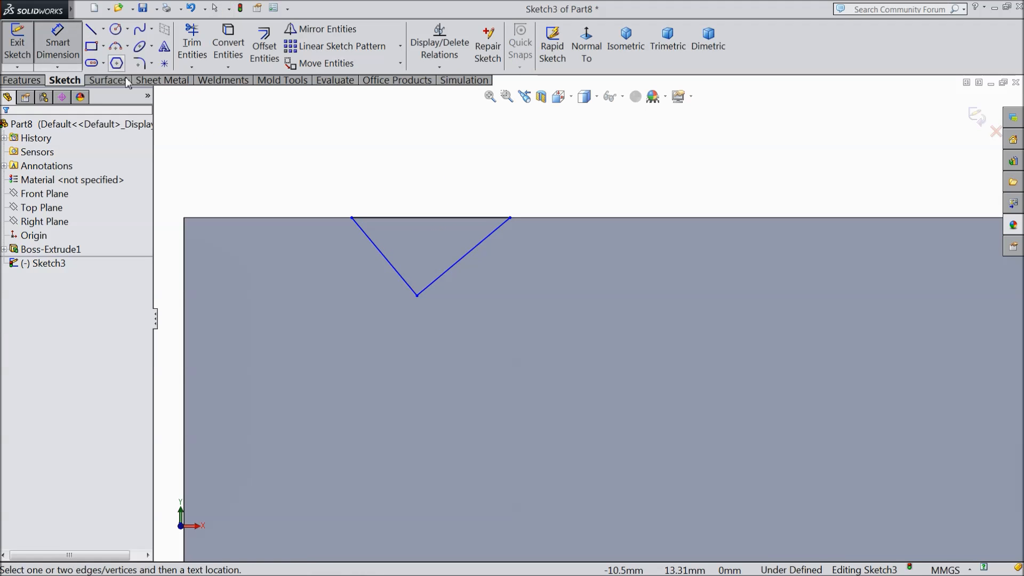
{"action": "left_click", "coordinate": [438, 281]}
{"action": "left_click", "coordinate": [399, 273]}
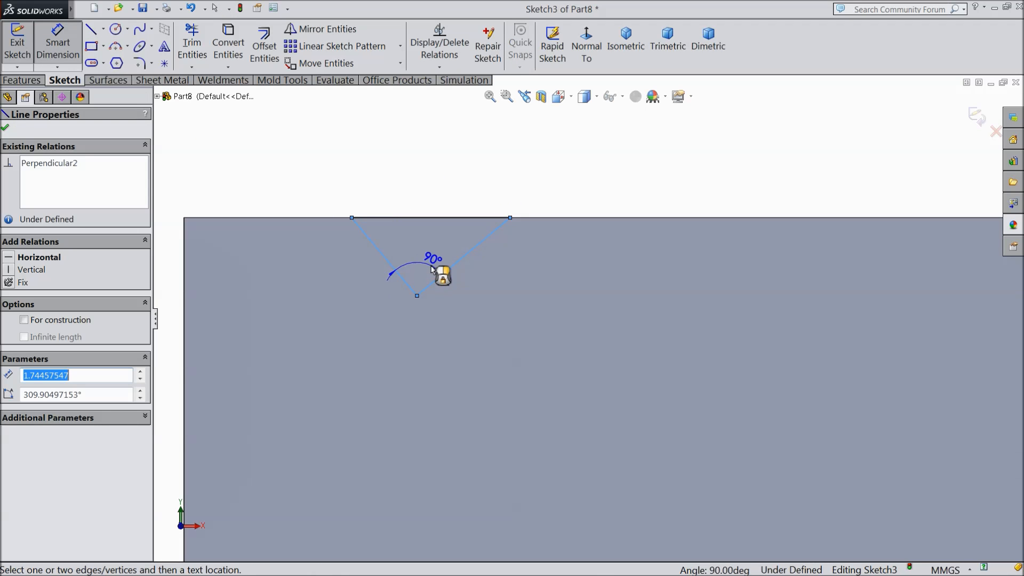
{"action": "left_click", "coordinate": [427, 259]}
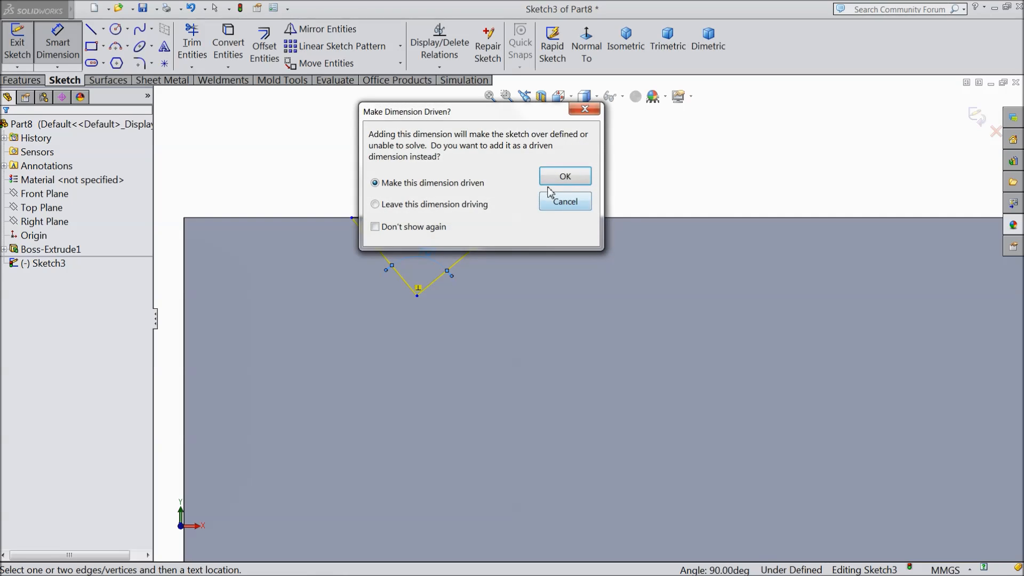
{"action": "left_click", "coordinate": [543, 187]}
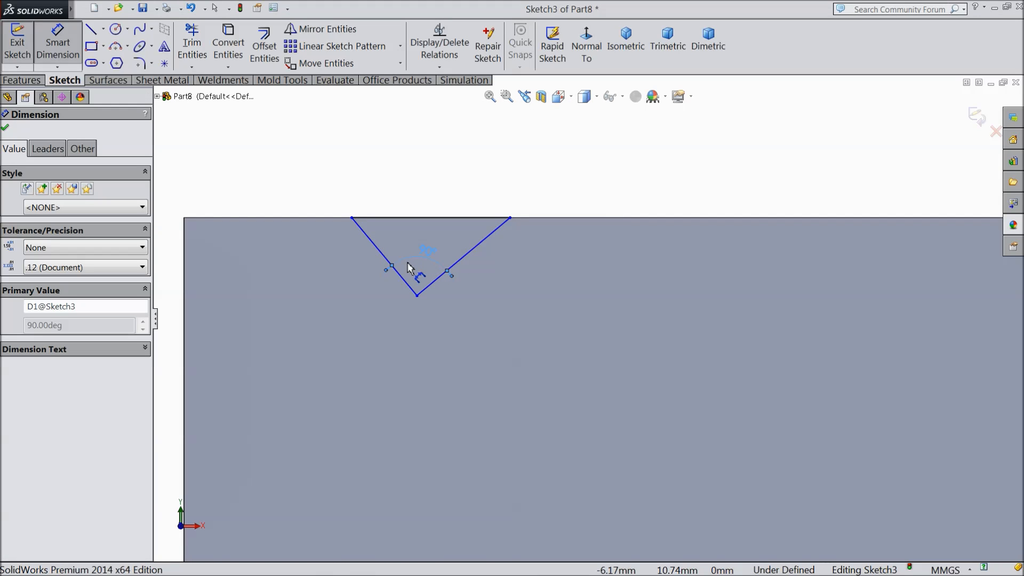
{"action": "left_click", "coordinate": [418, 297]}
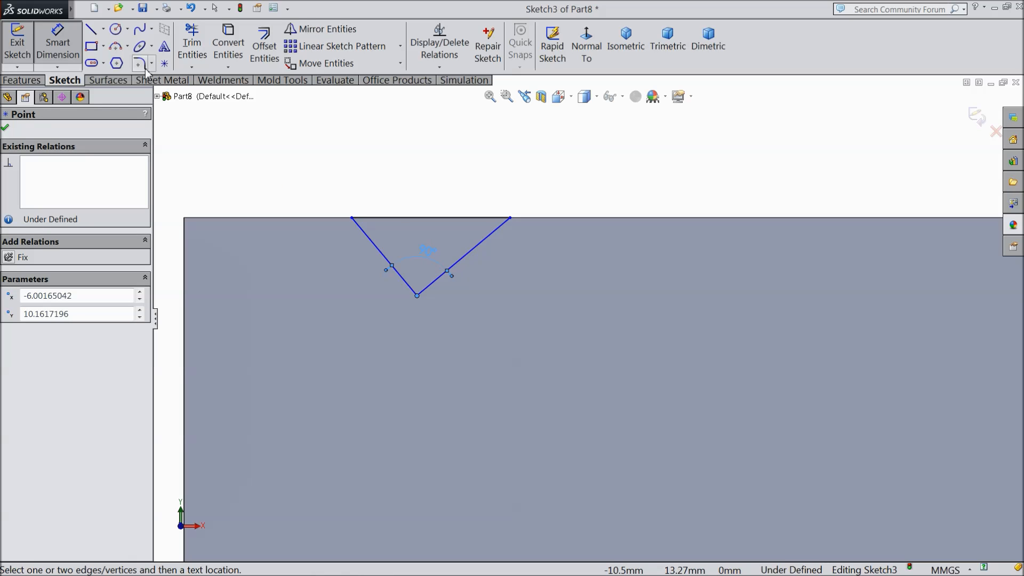
- Draw a vertical centerline from the triangle's lower vertex up to the block's top edge
{"action": "left_click", "coordinate": [105, 31]}
{"action": "left_click", "coordinate": [102, 59]}
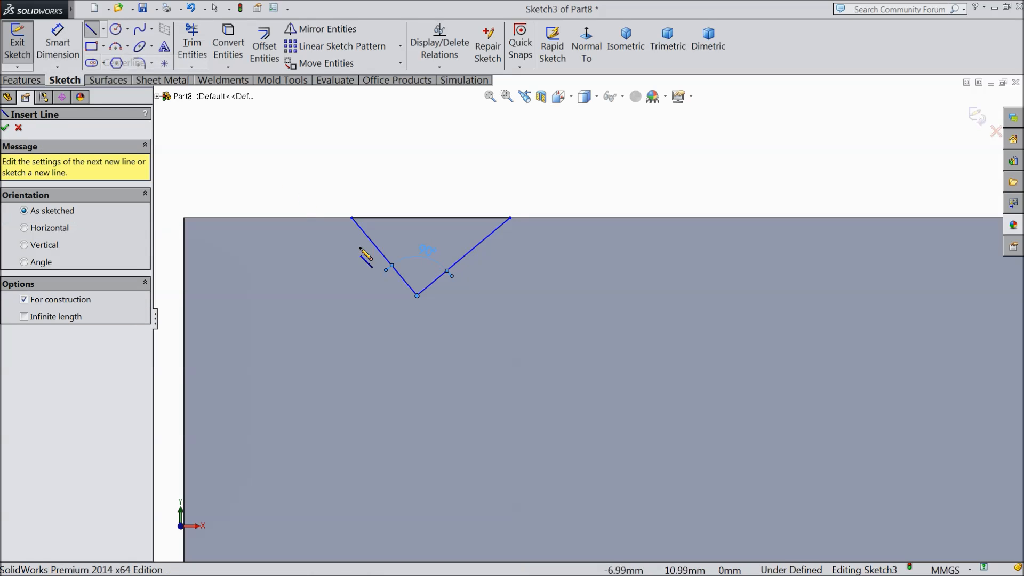
{"action": "left_click", "coordinate": [417, 297]}
{"action": "left_click", "coordinate": [417, 217]}
{"action": "right_click", "coordinate": [418, 218]}
{"action": "left_click", "coordinate": [445, 105]}
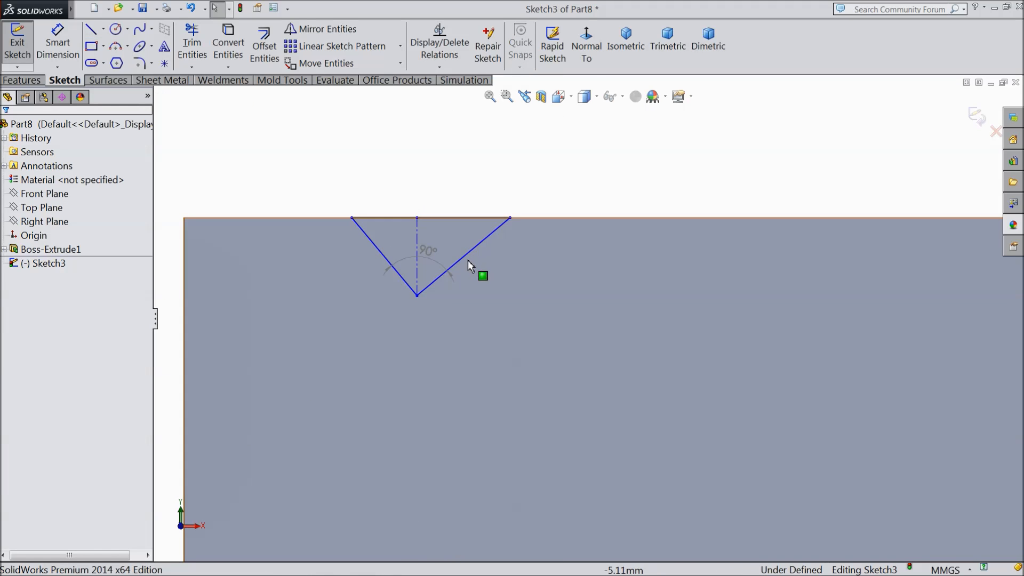
- Make the triangle's two slanted sides symmetric about the vertical centerline
{"action": "left_click", "coordinate": [476, 247]}
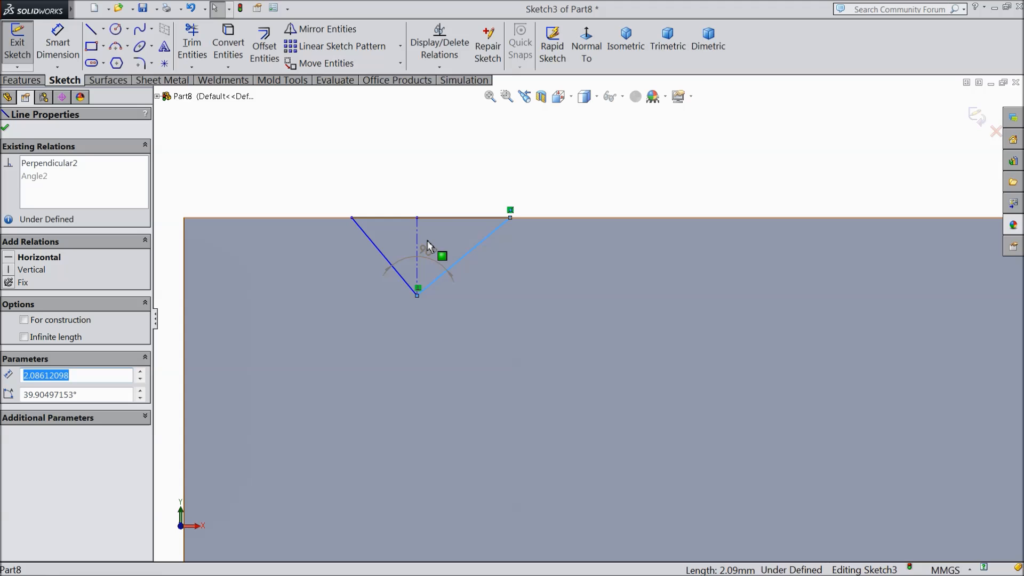
{"action": "left_click", "coordinate": [417, 253], "text": "ctrl"}
{"action": "left_click", "coordinate": [382, 255], "text": "ctrl"}
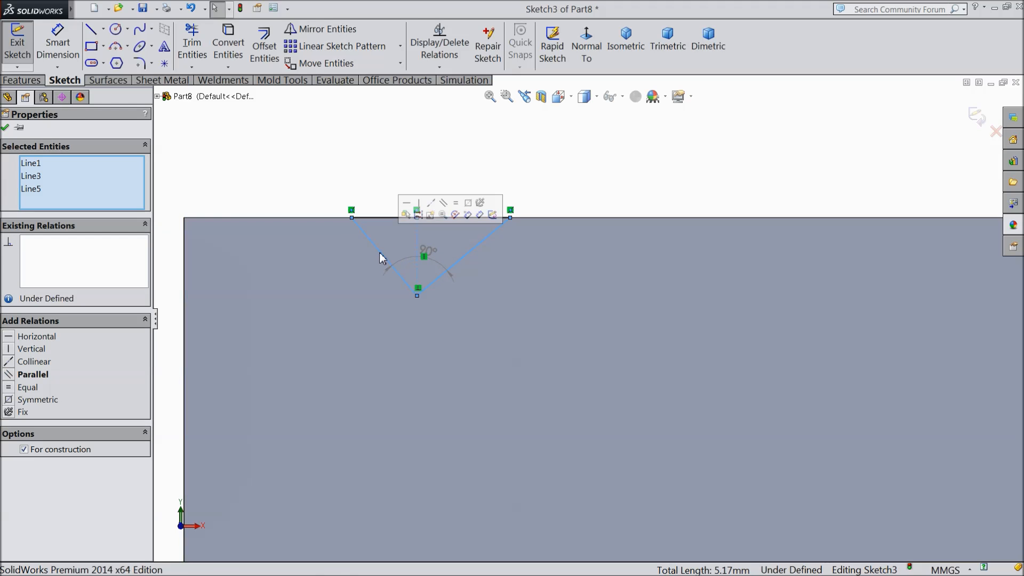
{"action": "left_click", "coordinate": [468, 203]}
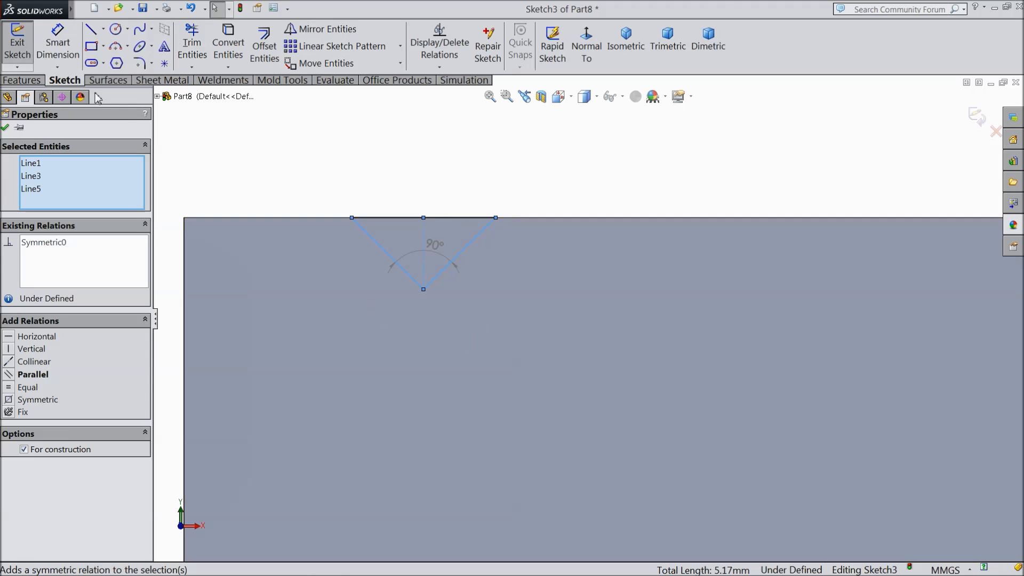
- Dimension the triangle's vertical centerline to give the notch a depth of 1.5 mm
{"action": "left_click", "coordinate": [57, 43]}
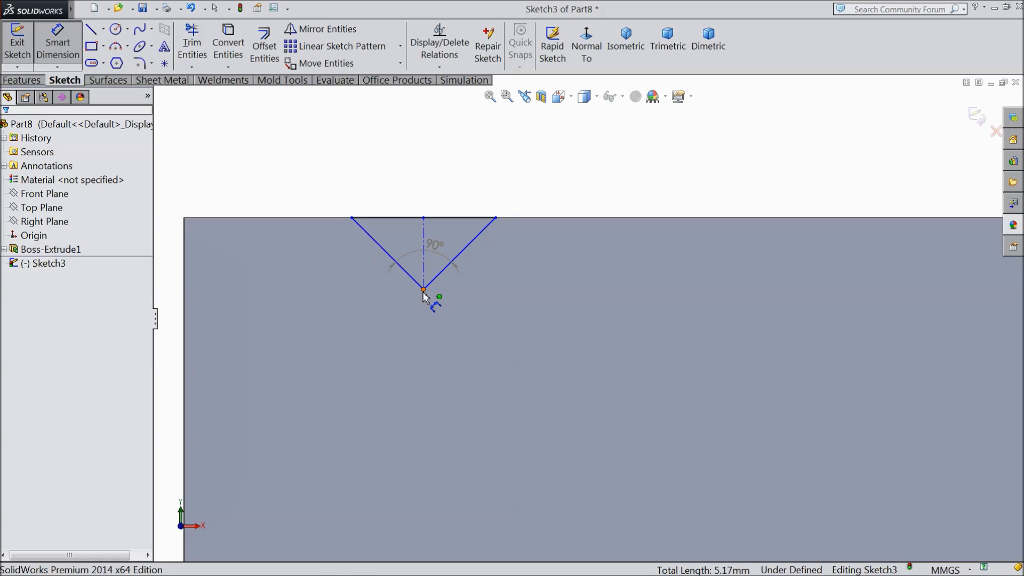
{"action": "left_click", "coordinate": [427, 270]}
{"action": "left_click", "coordinate": [332, 258]}
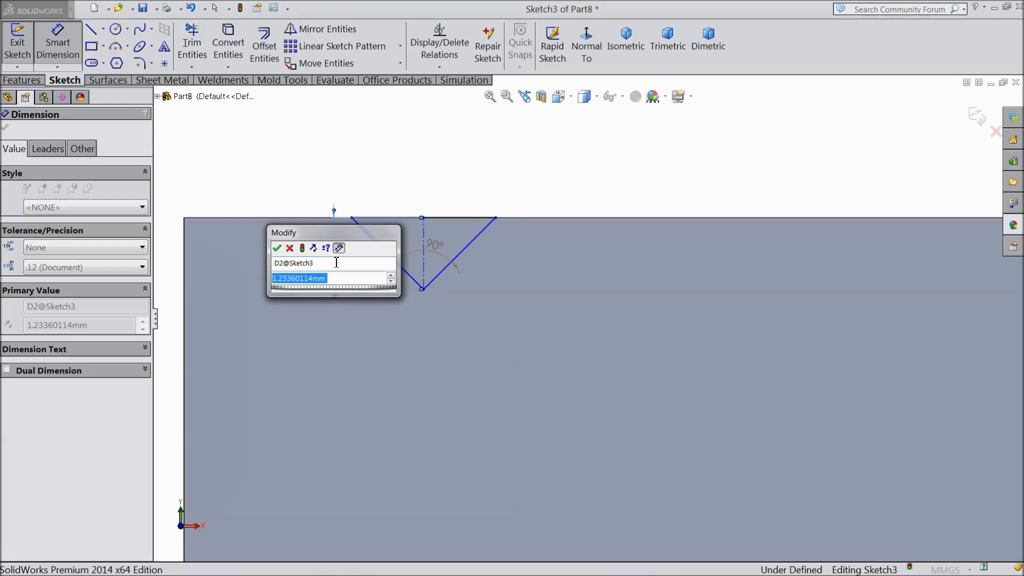
{"action": "type", "text": "1.5"}
{"action": "key", "text": "Return"}
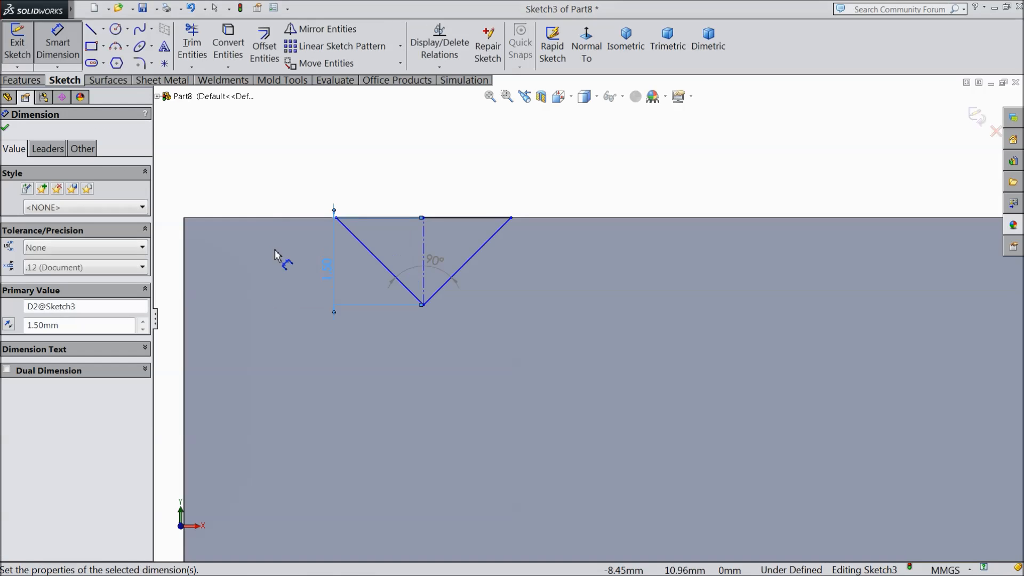
- Dimension the distance from the block's left edge to the triangle's upper-left vertex as 2.5 mm and finish dimensioning
{"action": "left_click", "coordinate": [336, 218]}
{"action": "left_click", "coordinate": [185, 245]}
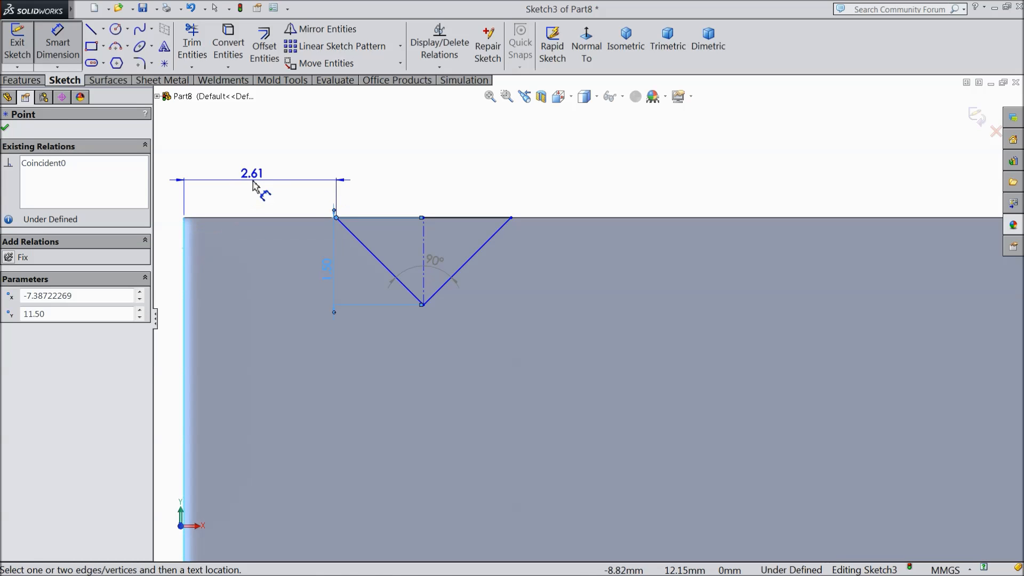
{"action": "left_click", "coordinate": [257, 183]}
{"action": "type", "text": "2.5"}
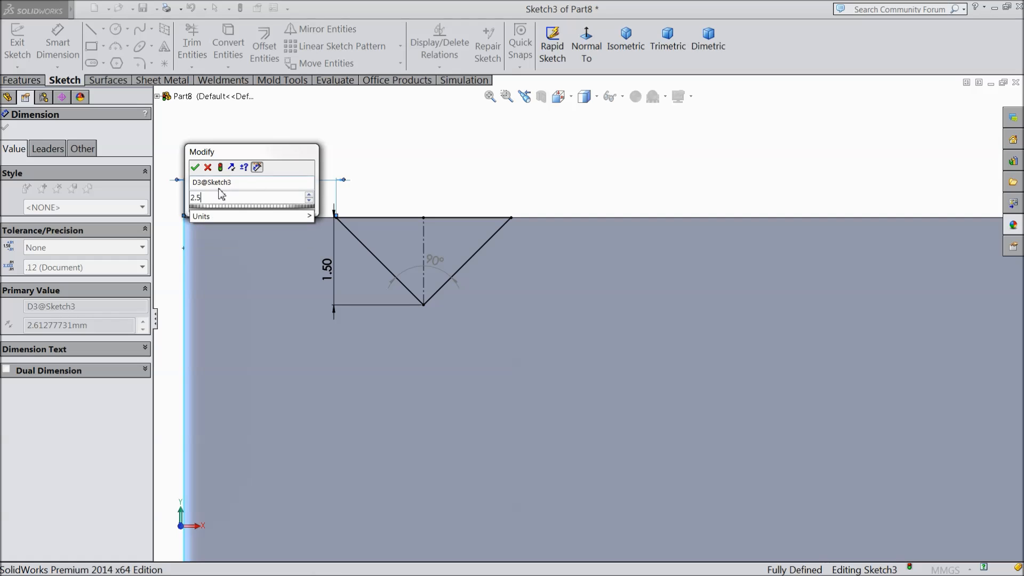
{"action": "left_click", "coordinate": [195, 168]}
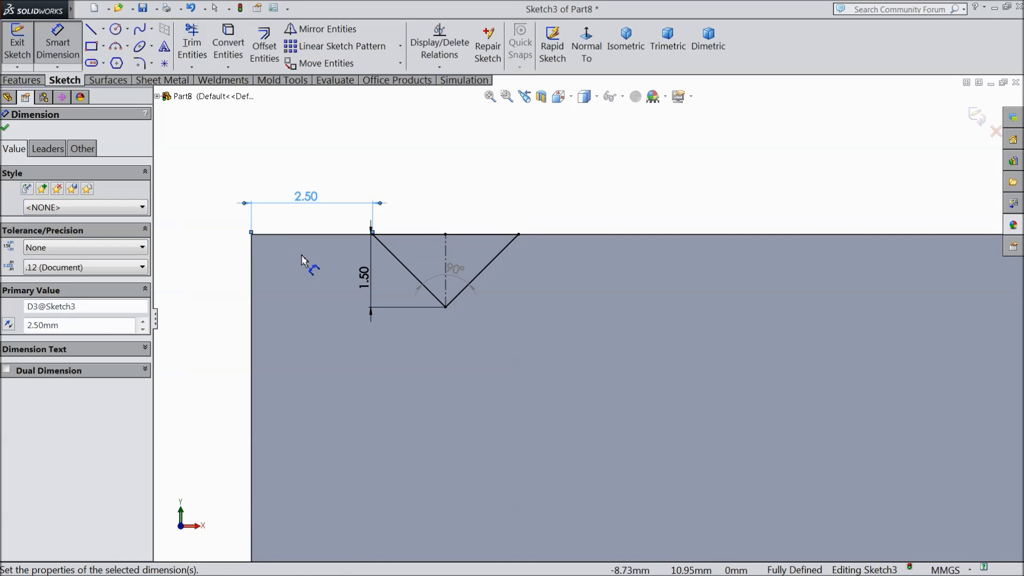
{"action": "left_click", "coordinate": [5, 128]}
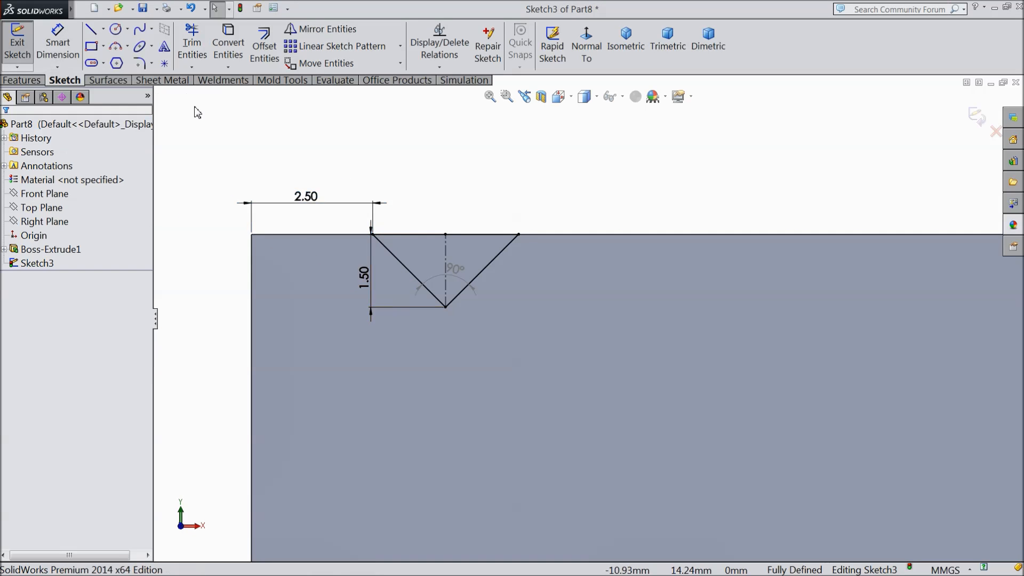
- Set up a linear sketch pattern along the block's top edge, with 1 instance in Direction 1 and 2 instances in Direction 2
{"action": "left_click", "coordinate": [342, 47]}
{"action": "left_click", "coordinate": [549, 234]}
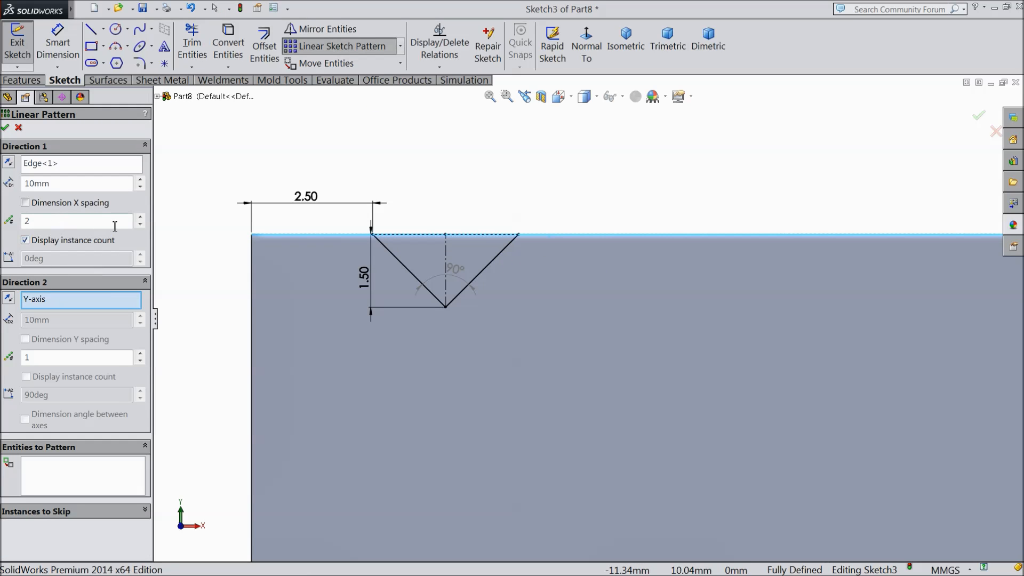
{"action": "scroll", "coordinate": [269, 303], "scroll_direction": "up", "scroll_amount": 3}
{"action": "scroll", "coordinate": [914, 339], "scroll_direction": "down", "scroll_amount": 3}
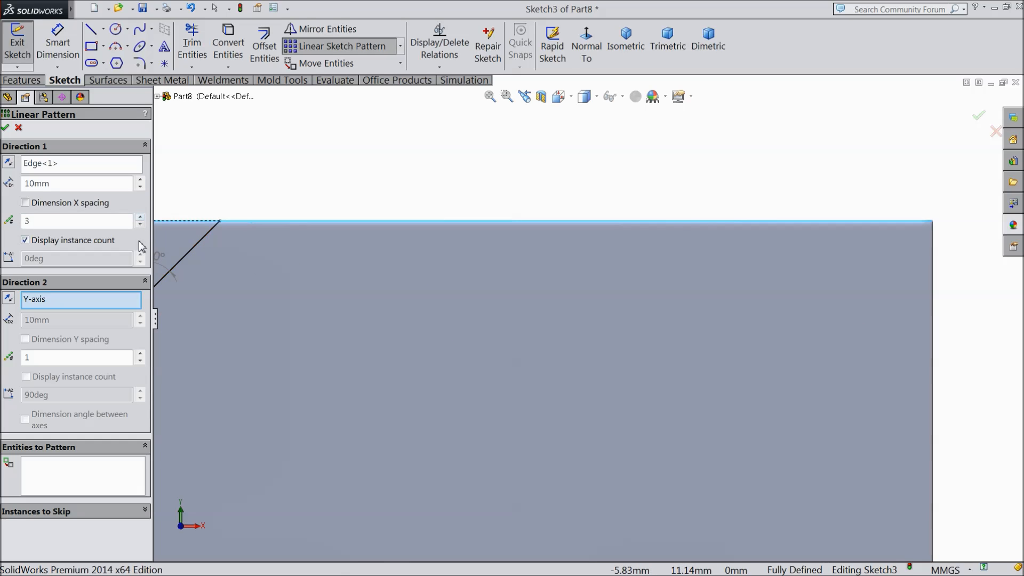
{"action": "left_click", "coordinate": [141, 224]}
{"action": "left_click", "coordinate": [140, 225]}
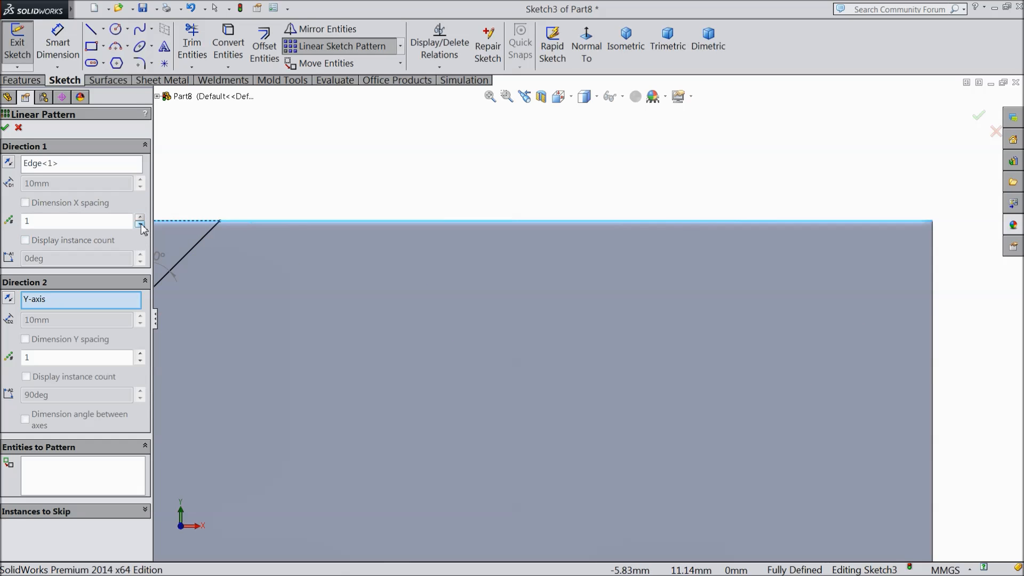
{"action": "left_click", "coordinate": [140, 354]}
{"action": "scroll", "coordinate": [246, 352], "scroll_direction": "up", "scroll_amount": 3}
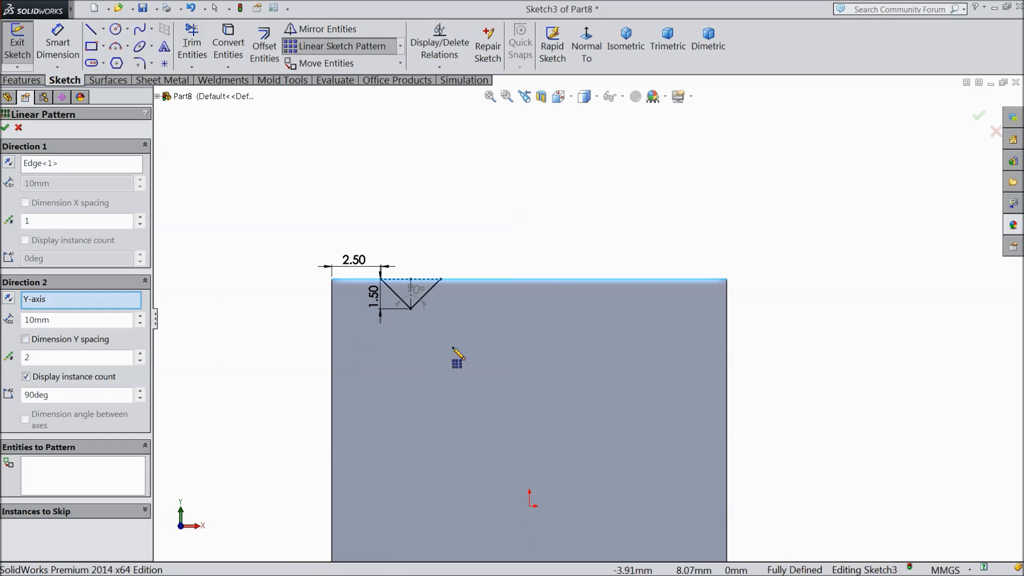
- Choose the triangle's two slanted sides and its top line as the entities to pattern
{"action": "left_click", "coordinate": [65, 472]}
{"action": "scroll", "coordinate": [344, 349], "scroll_direction": "down", "scroll_amount": 3}
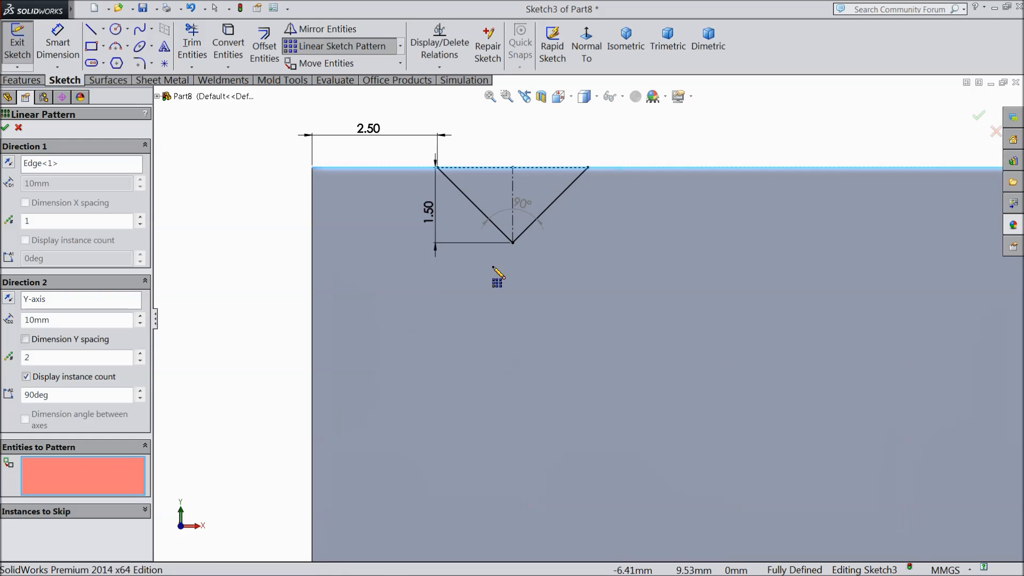
{"action": "left_click", "coordinate": [547, 211]}
{"action": "left_click", "coordinate": [483, 200]}
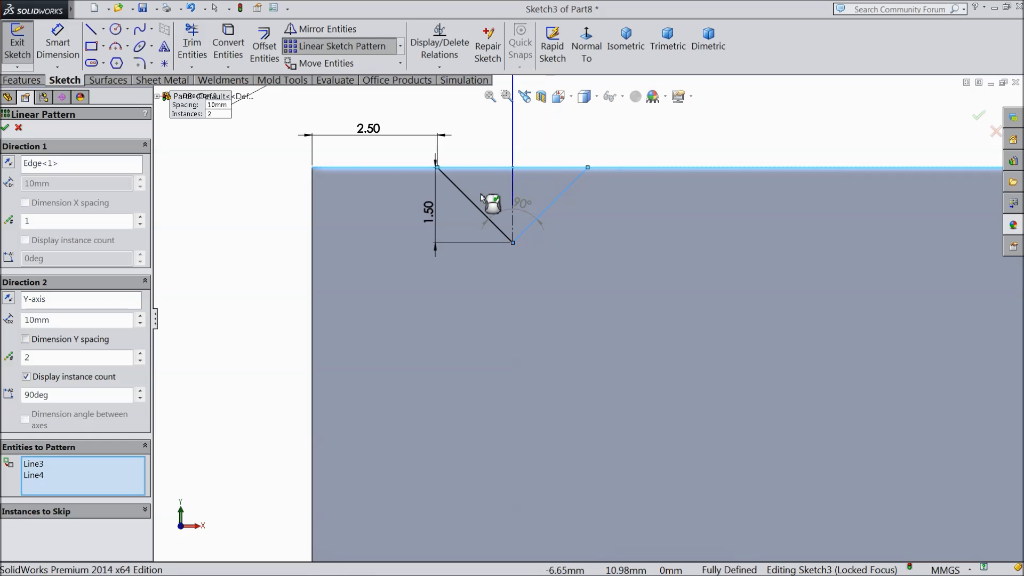
{"action": "left_click", "coordinate": [480, 210]}
{"action": "scroll", "coordinate": [293, 278], "scroll_direction": "up", "scroll_amount": 3}
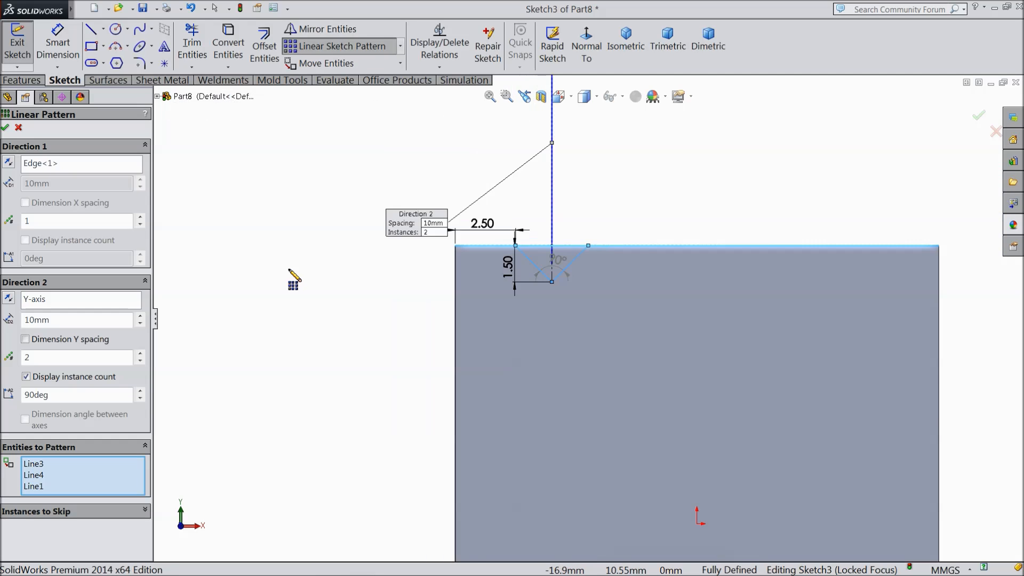
- Reduce Direction 2 to 1 instance and set Direction 1 to 3 instances at 3 mm spacing
{"action": "scroll", "coordinate": [288, 270], "scroll_direction": "up", "scroll_amount": 3}
{"action": "scroll", "coordinate": [685, 272], "scroll_direction": "down", "scroll_amount": 4}
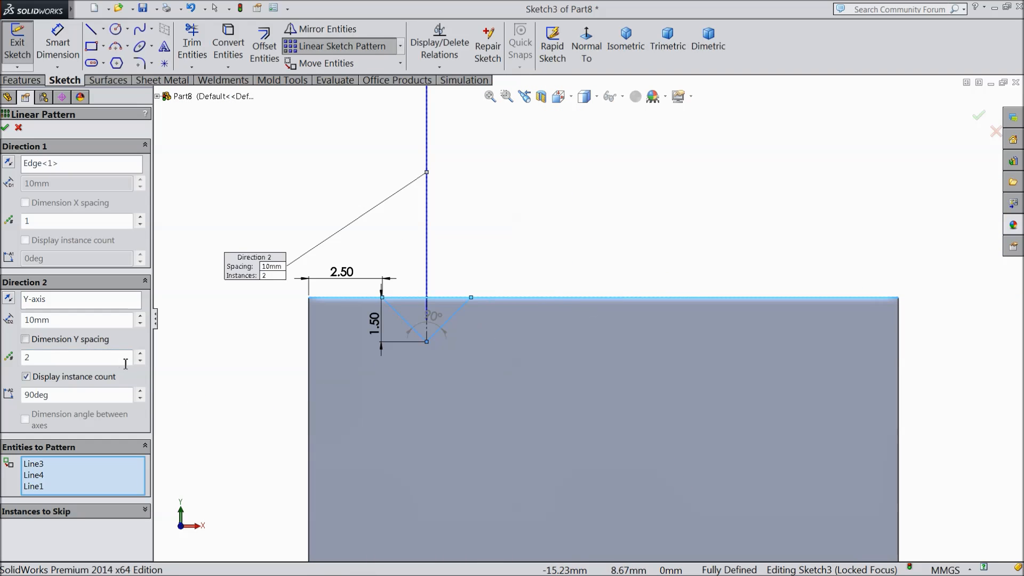
{"action": "left_click", "coordinate": [143, 361]}
{"action": "left_click", "coordinate": [141, 218]}
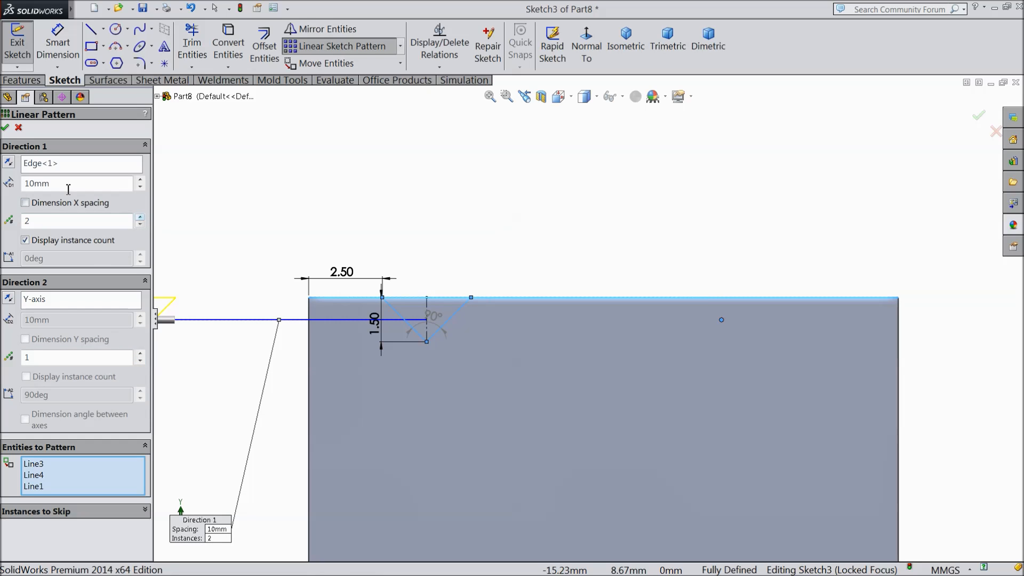
{"action": "left_click", "coordinate": [292, 228]}
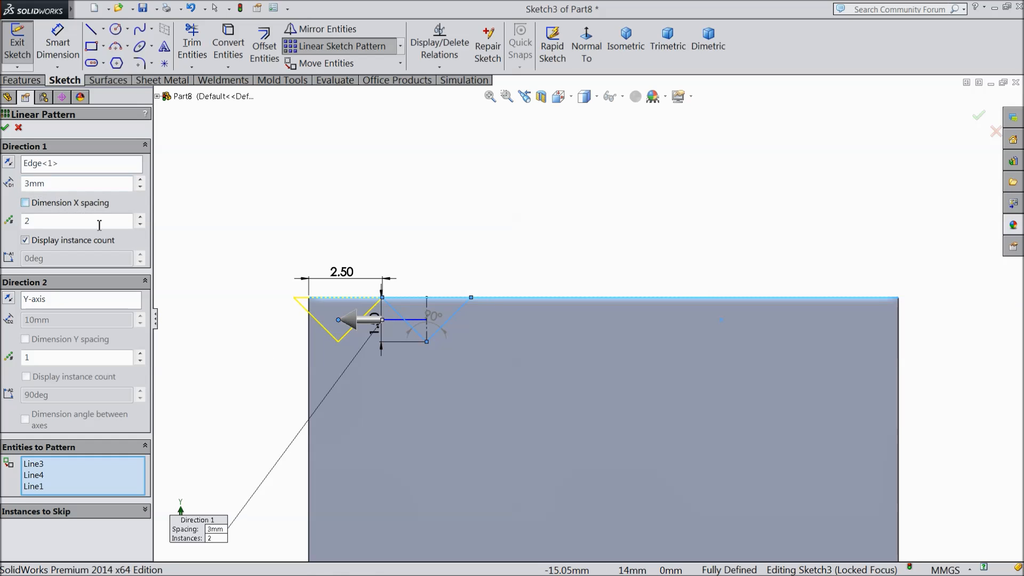
{"action": "left_click", "coordinate": [140, 217]}
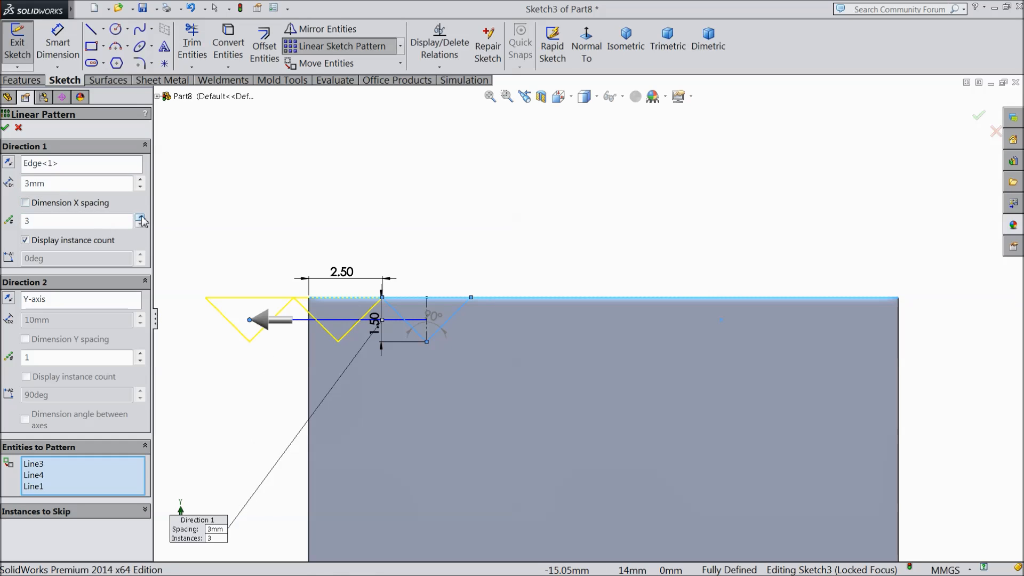
- Reverse Direction 1 so the triangles run along the block's edge, set the spacing to 6 mm, and create the pattern
{"action": "left_click", "coordinate": [9, 166]}
{"action": "scroll", "coordinate": [473, 300], "scroll_direction": "down", "scroll_amount": 3}
{"action": "scroll", "coordinate": [549, 310], "scroll_direction": "down", "scroll_amount": 1}
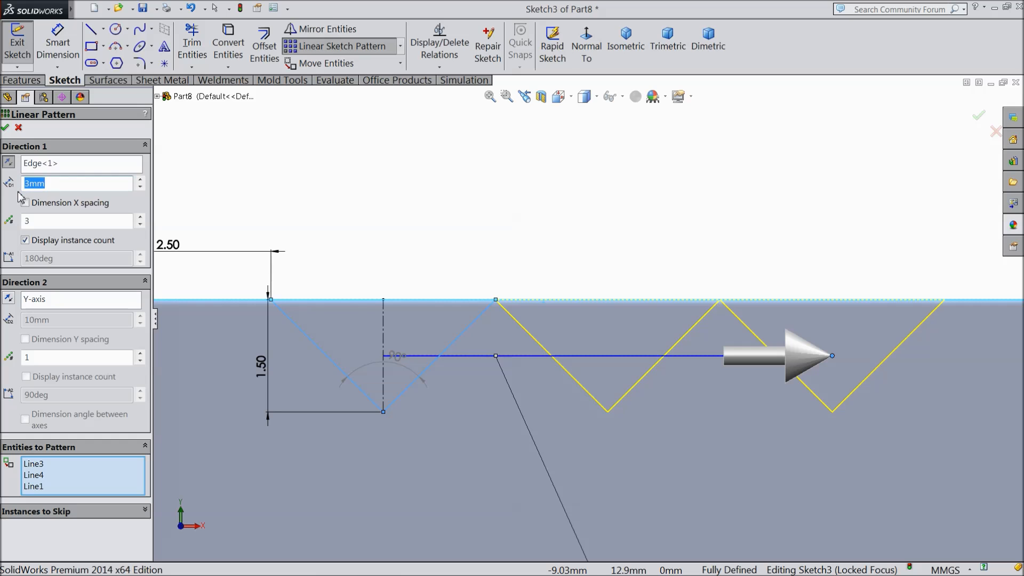
{"action": "type", "text": "6"}
{"action": "scroll", "coordinate": [427, 245], "scroll_direction": "up", "scroll_amount": 4}
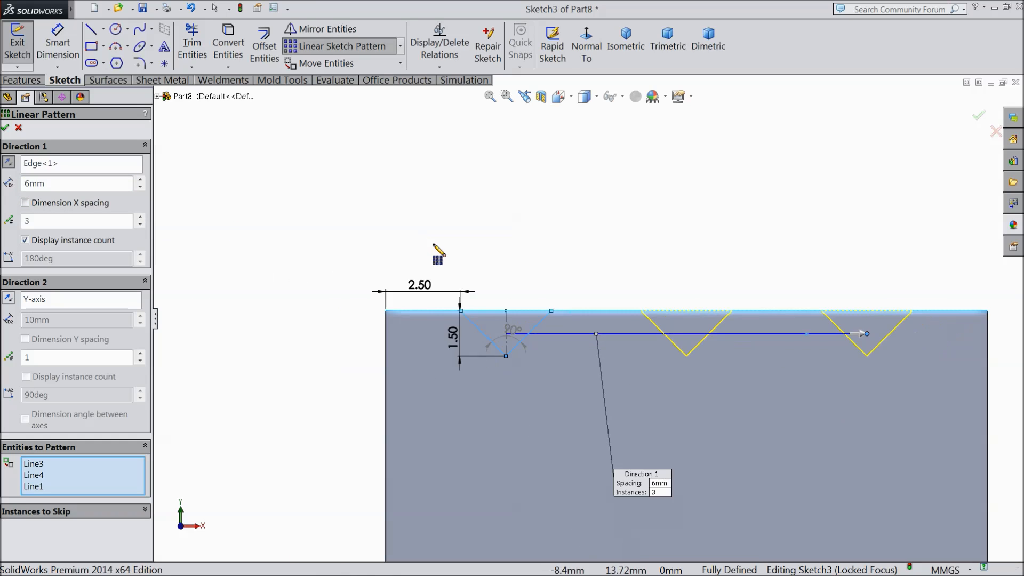
{"action": "scroll", "coordinate": [979, 339], "scroll_direction": "down", "scroll_amount": 2}
{"action": "scroll", "coordinate": [946, 336], "scroll_direction": "up", "scroll_amount": 1}
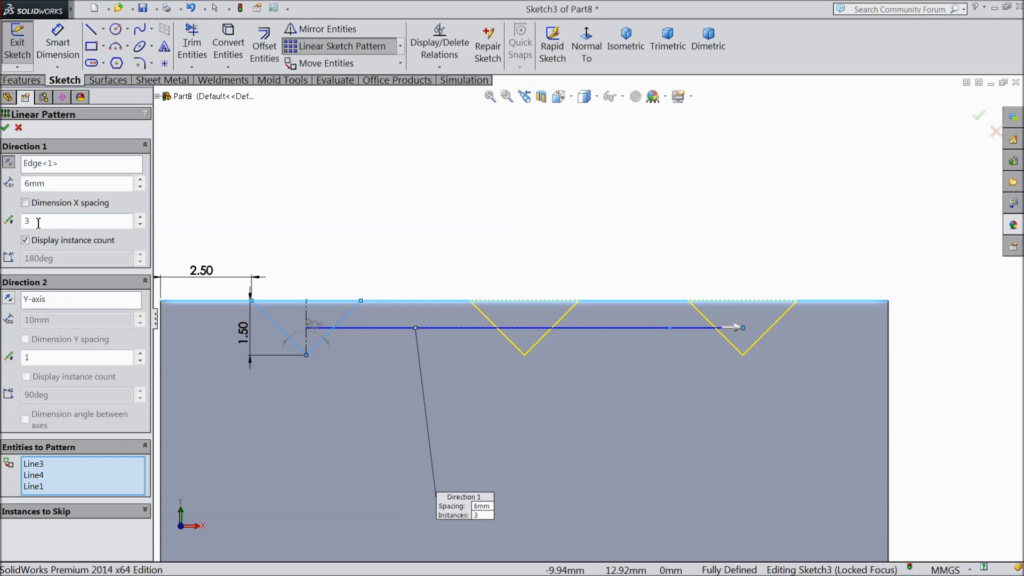
{"action": "left_click", "coordinate": [6, 128]}
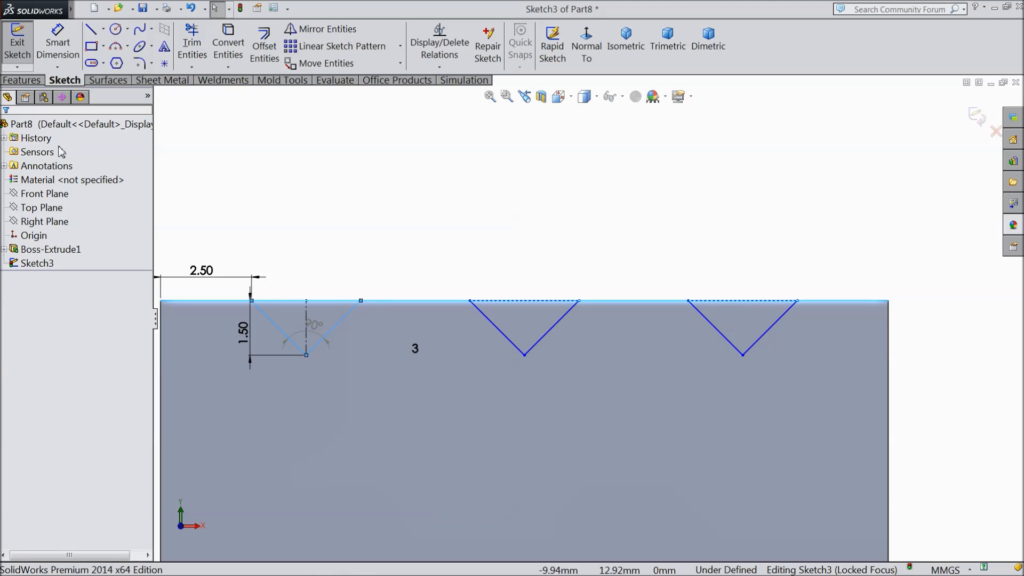
- Cut the three triangles through the whole block with an Extruded Cut set to Through All
{"action": "left_click", "coordinate": [22, 80]}
{"action": "left_click", "coordinate": [223, 43]}
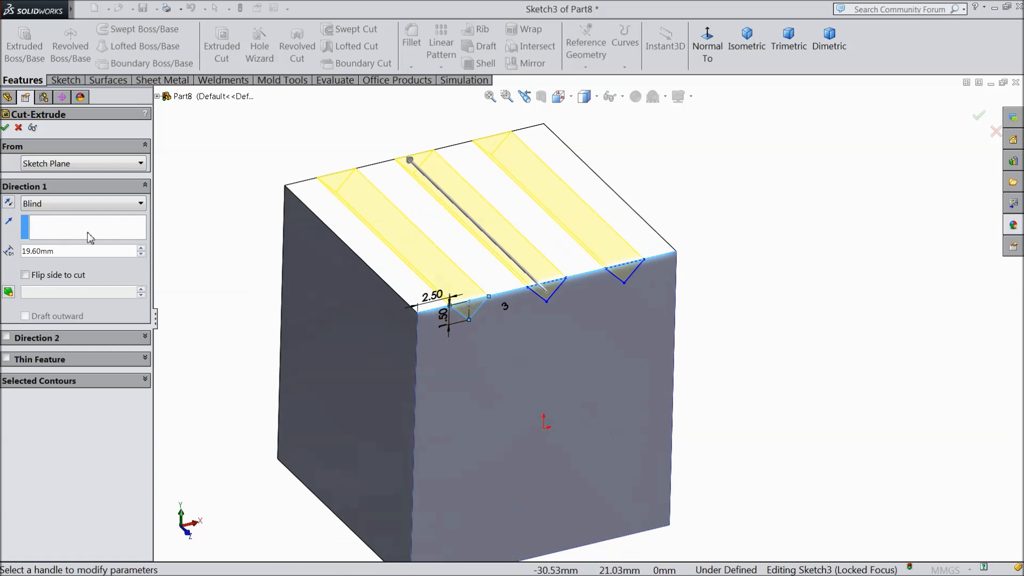
{"action": "left_click", "coordinate": [60, 204]}
{"action": "left_click", "coordinate": [51, 229]}
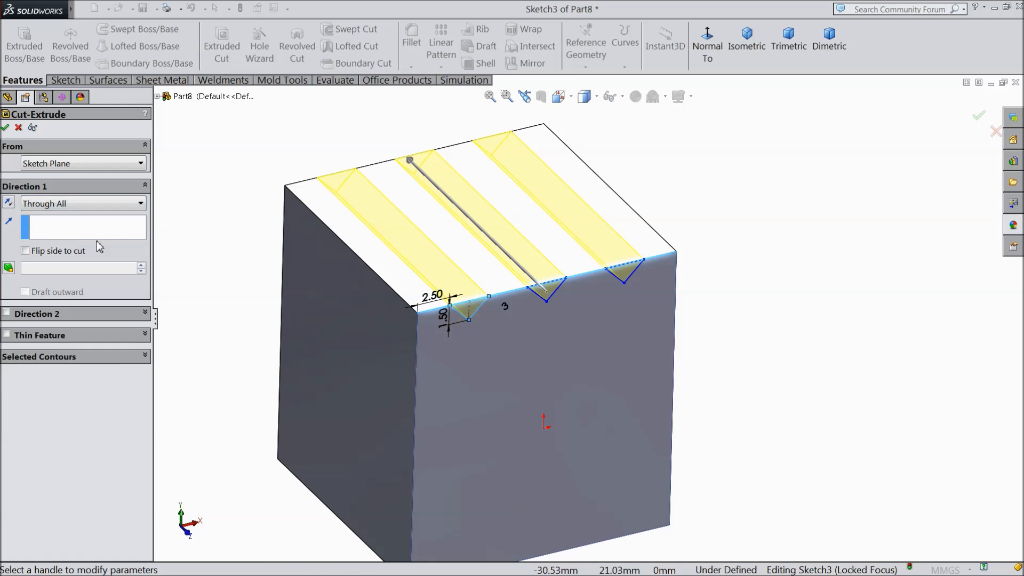
{"action": "left_click", "coordinate": [5, 128]}
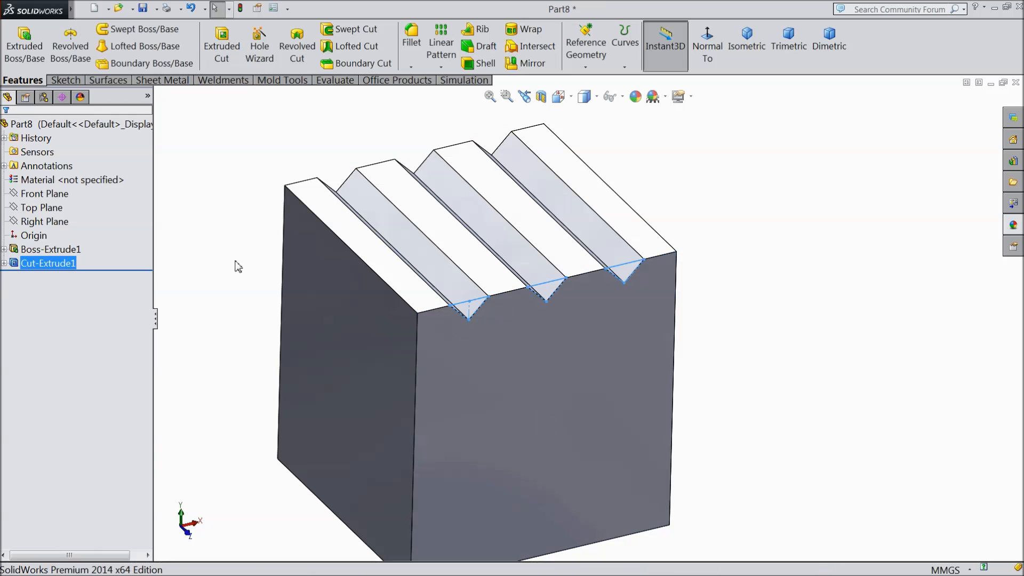
- Start a new sketch on the block's side face that runs parallel to the V-notches
{"action": "middle_click_drag", "start_coordinate": [249, 277], "coordinate": [311, 235]}
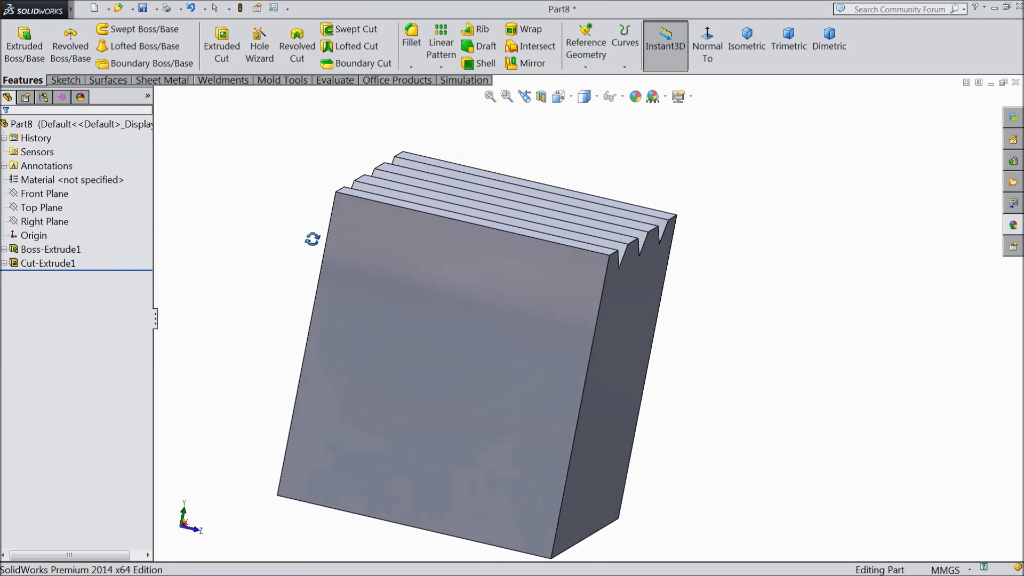
{"action": "left_click", "coordinate": [444, 274]}
{"action": "left_click", "coordinate": [486, 242]}
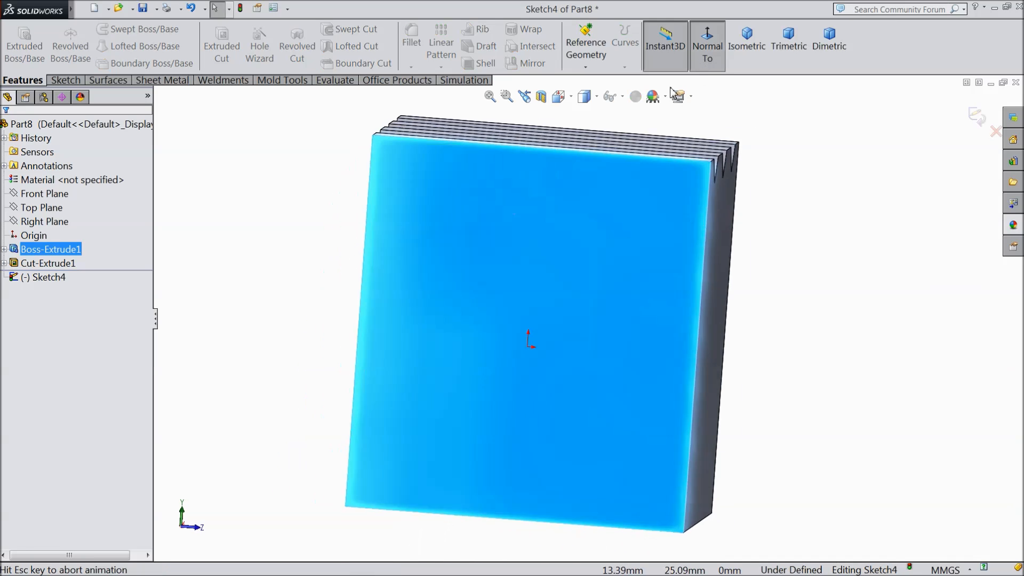
{"action": "left_click", "coordinate": [65, 80]}
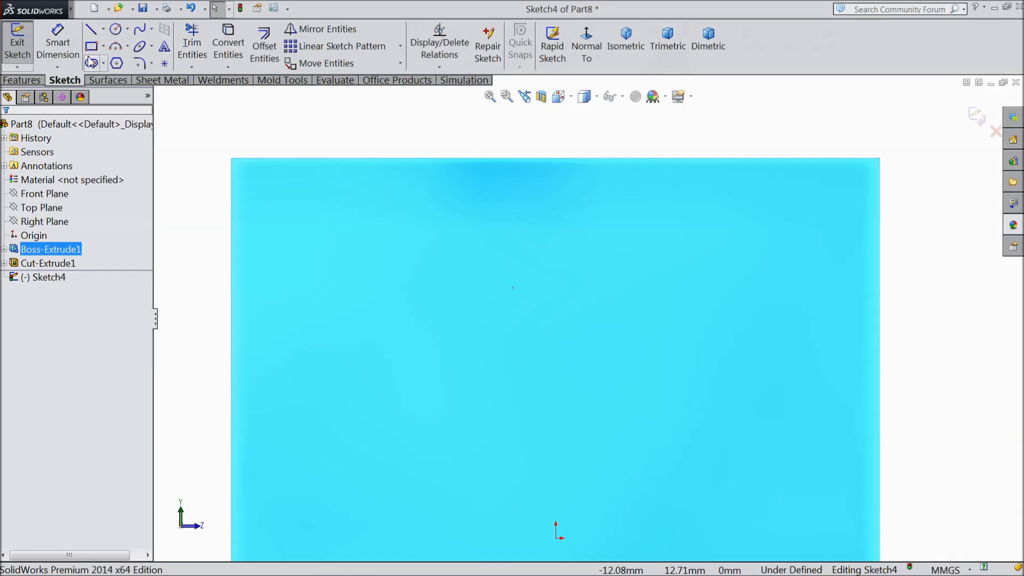
- Sketch a closed downward-pointing triangle about 1.66 mm wide on the face's top edge, near its left corner
{"action": "left_click", "coordinate": [92, 31]}
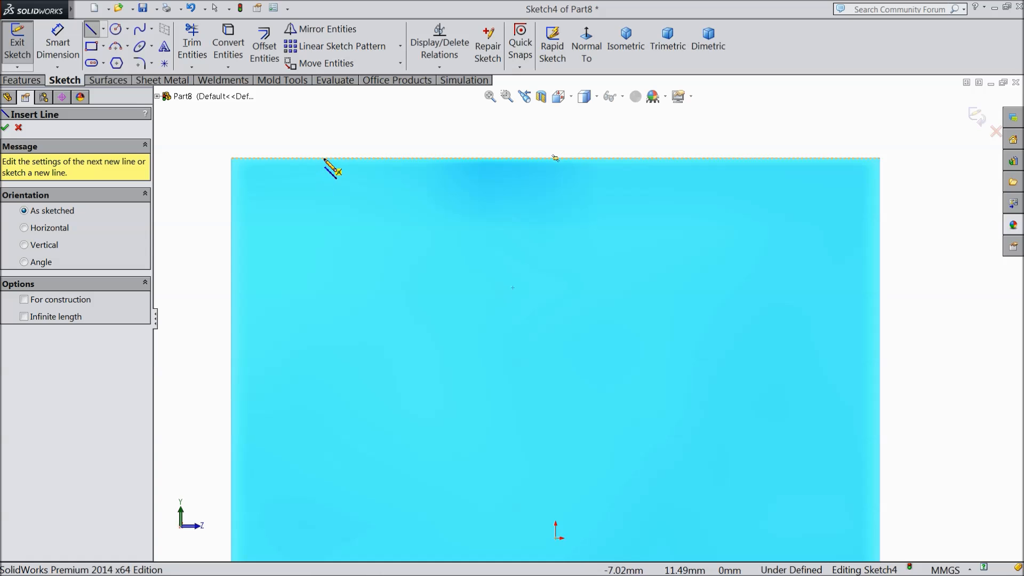
{"action": "left_click", "coordinate": [325, 159]}
{"action": "left_click", "coordinate": [351, 185]}
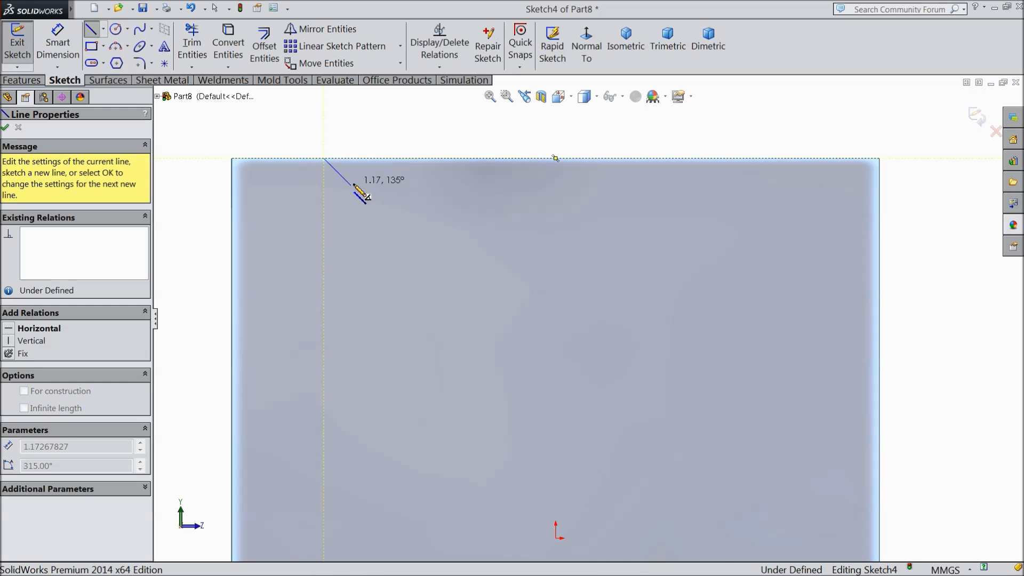
{"action": "left_click", "coordinate": [379, 158]}
{"action": "left_click", "coordinate": [324, 159]}
{"action": "right_click", "coordinate": [337, 129]}
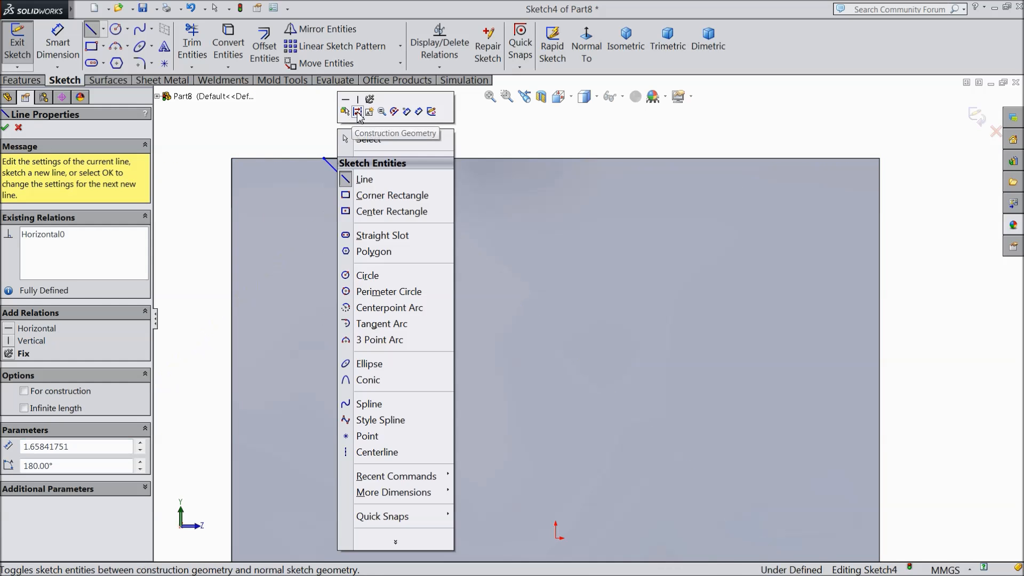
{"action": "left_click", "coordinate": [369, 139]}
- Draw a vertical centerline from the triangle's lower vertex up to the block's top edge
{"action": "scroll", "coordinate": [352, 171], "scroll_direction": "down", "scroll_amount": 6}
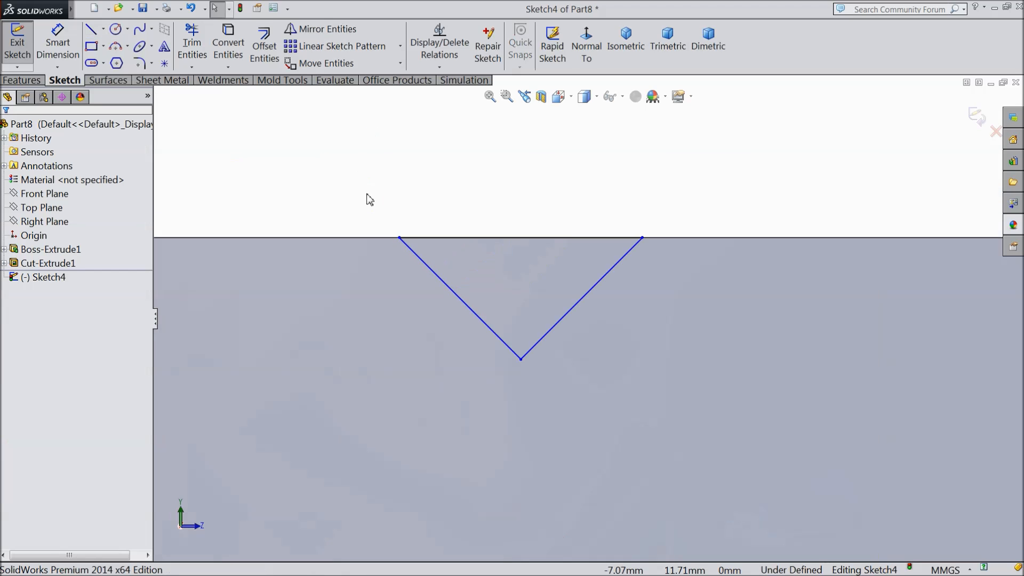
{"action": "left_click", "coordinate": [103, 31]}
{"action": "left_click", "coordinate": [115, 63]}
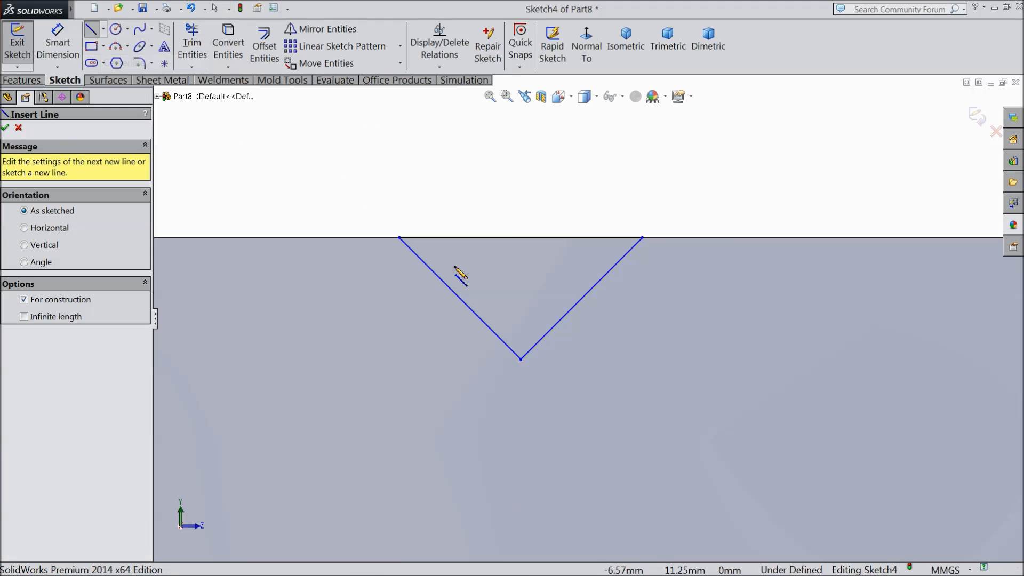
{"action": "left_click", "coordinate": [521, 360]}
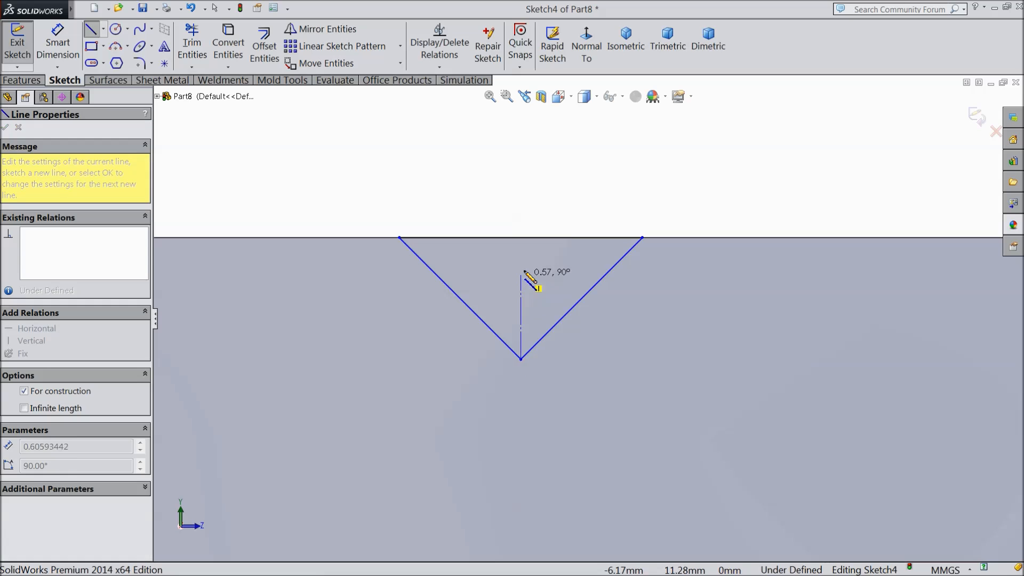
{"action": "left_click", "coordinate": [521, 236]}
{"action": "right_click", "coordinate": [540, 217]}
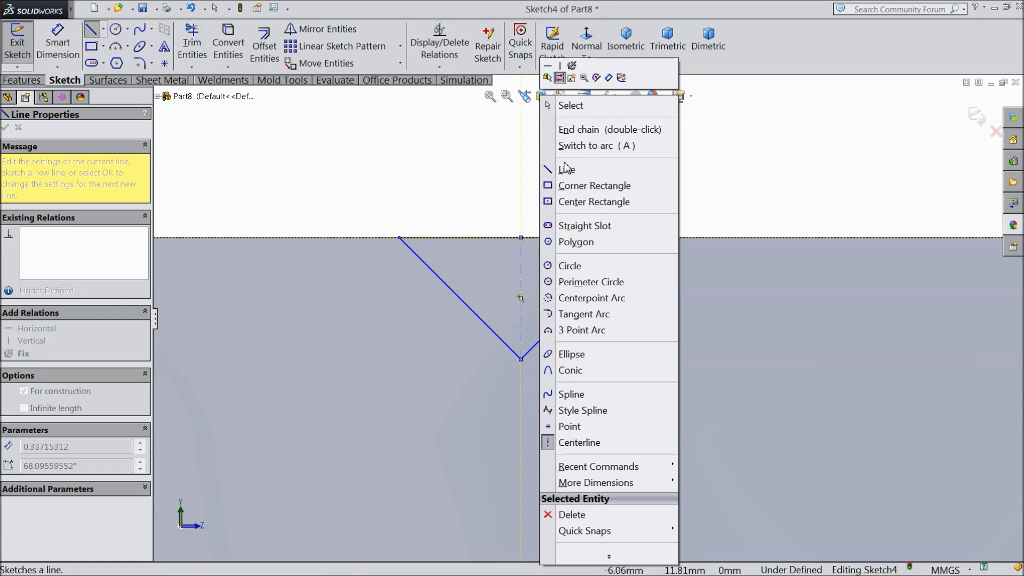
{"action": "left_click", "coordinate": [542, 104]}
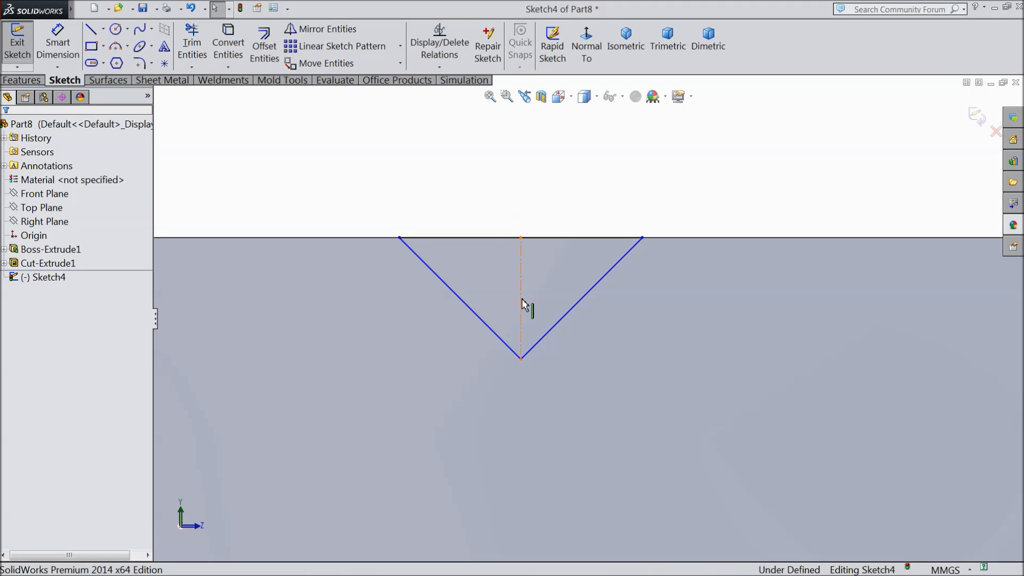
- Dimension the new triangle's vertical centerline as 1.5 mm to set the notch depth
{"action": "left_click", "coordinate": [528, 298]}
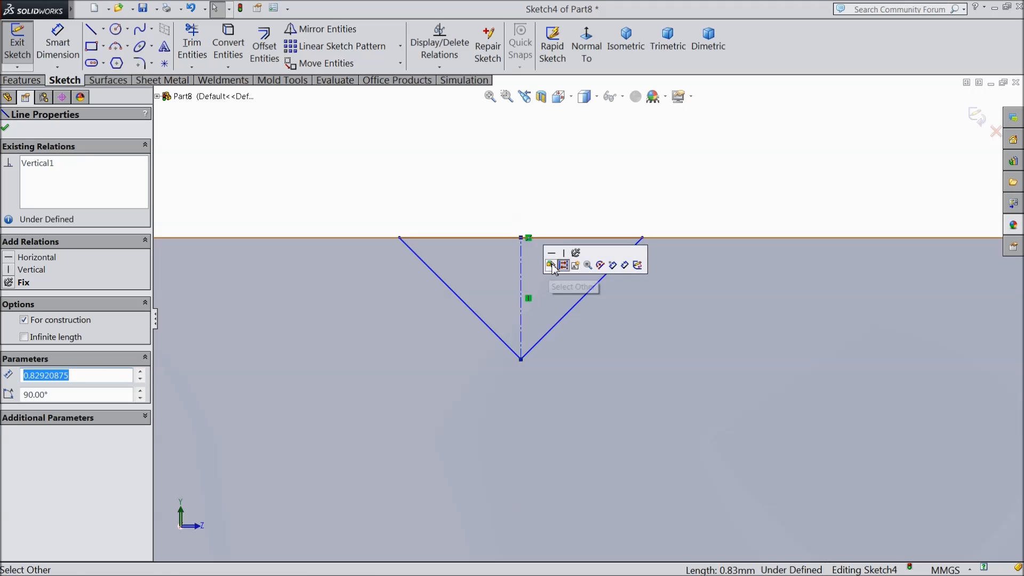
{"action": "left_click", "coordinate": [57, 44]}
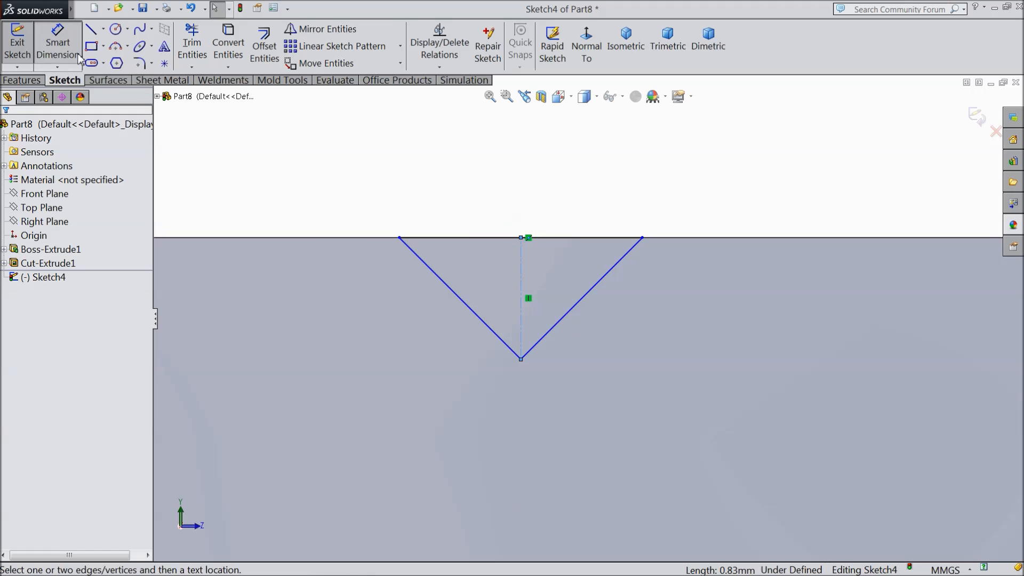
{"action": "left_click", "coordinate": [520, 314]}
{"action": "left_click", "coordinate": [679, 307]}
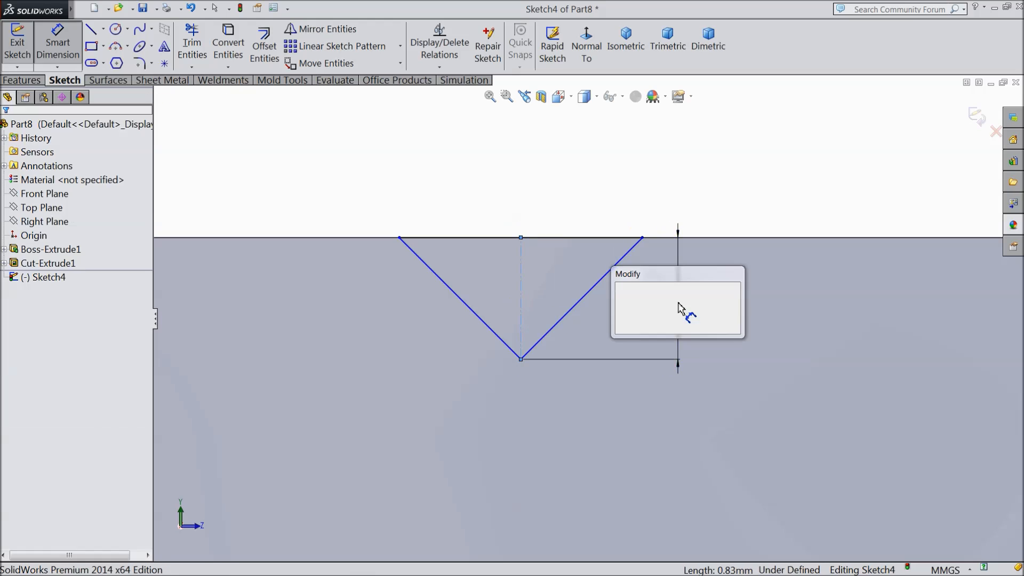
{"action": "type", "text": "1.5"}
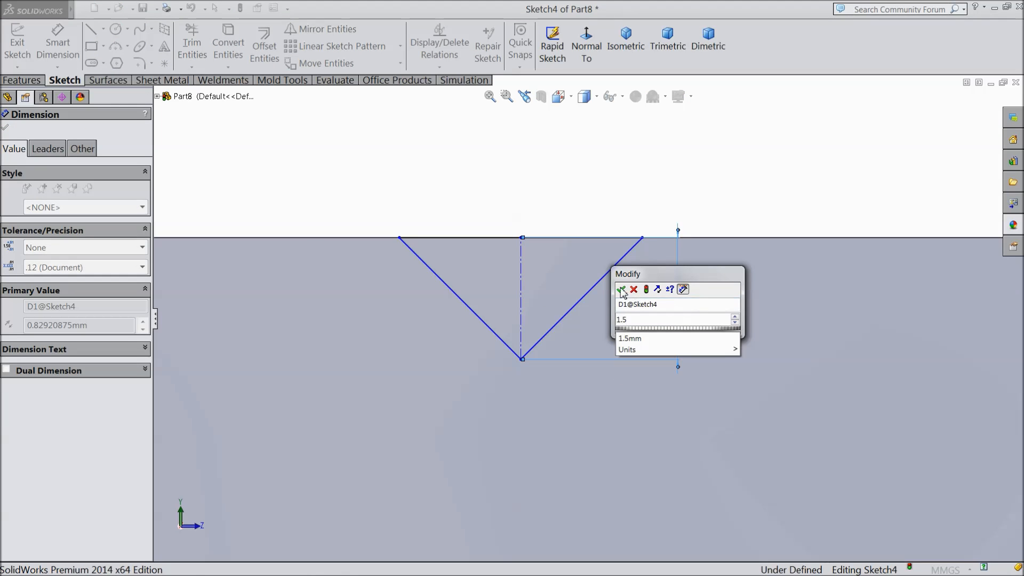
{"action": "left_click", "coordinate": [621, 289]}
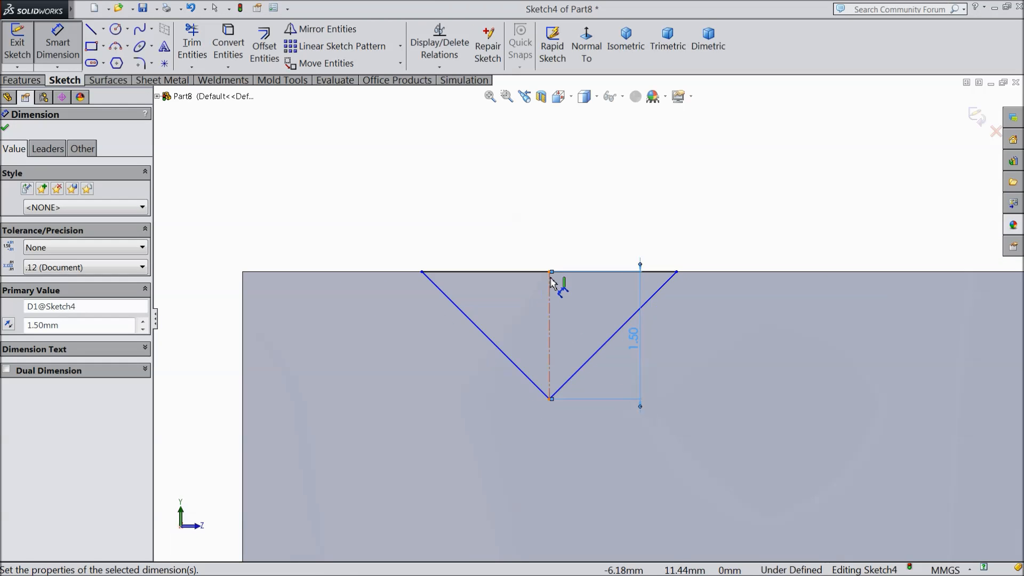
- Dimension the distance from the face's upper-left corner to the triangle's upper-left vertex as 2.5 mm and finish dimensioning
{"action": "left_click", "coordinate": [422, 273]}
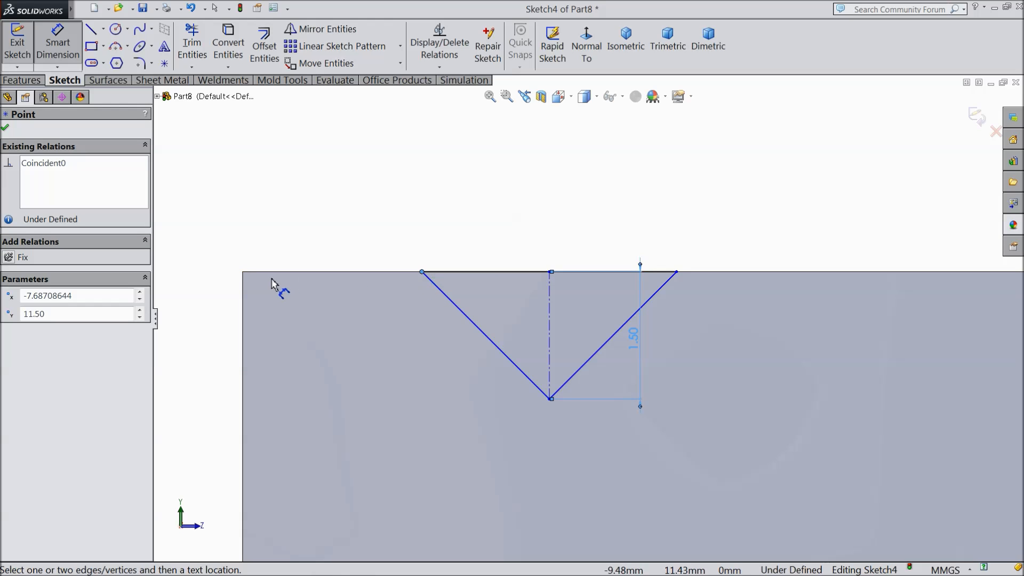
{"action": "left_click", "coordinate": [243, 272]}
{"action": "left_click", "coordinate": [312, 210]}
{"action": "type", "text": "2.5"}
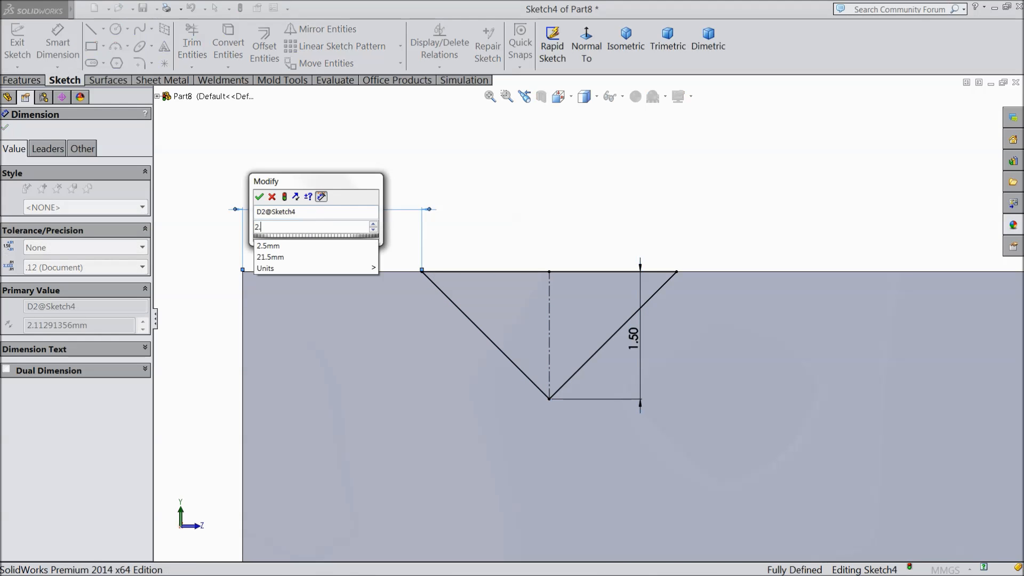
{"action": "left_click", "coordinate": [260, 198]}
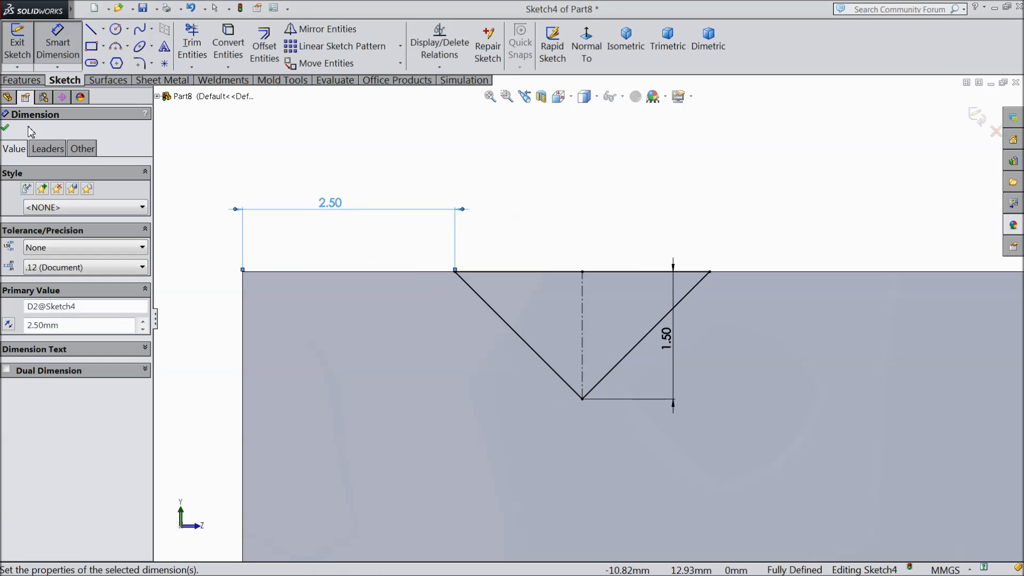
{"action": "left_click", "coordinate": [6, 128]}
- Pattern the triangle's three sides linearly along the X-axis direction with 3 instances at 6 mm spacing
{"action": "left_click", "coordinate": [336, 47]}
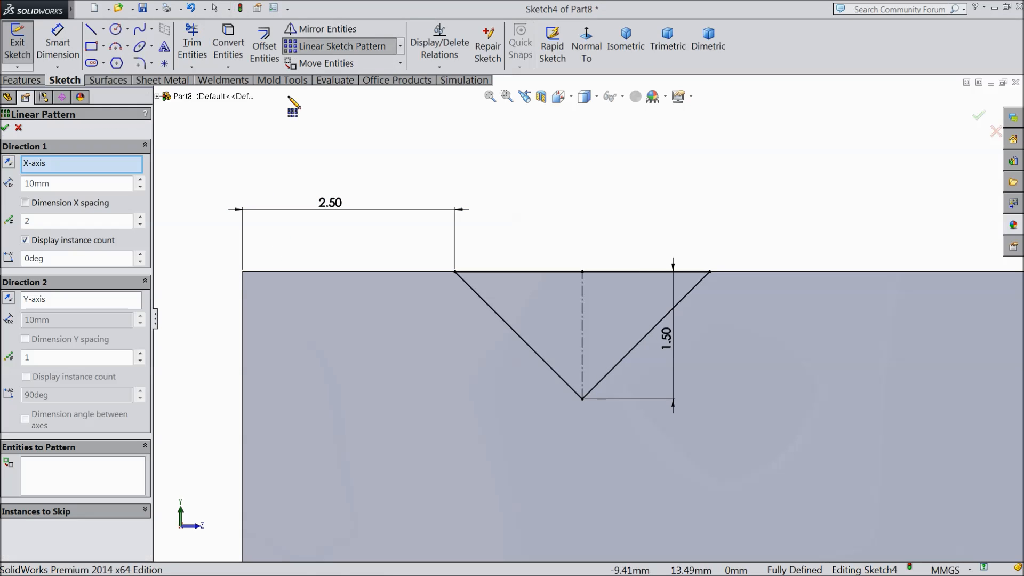
{"action": "left_click", "coordinate": [83, 467]}
{"action": "left_click", "coordinate": [636, 352]}
{"action": "left_click", "coordinate": [603, 273]}
{"action": "left_click", "coordinate": [508, 327]}
{"action": "scroll", "coordinate": [450, 354], "scroll_direction": "up", "scroll_amount": 4}
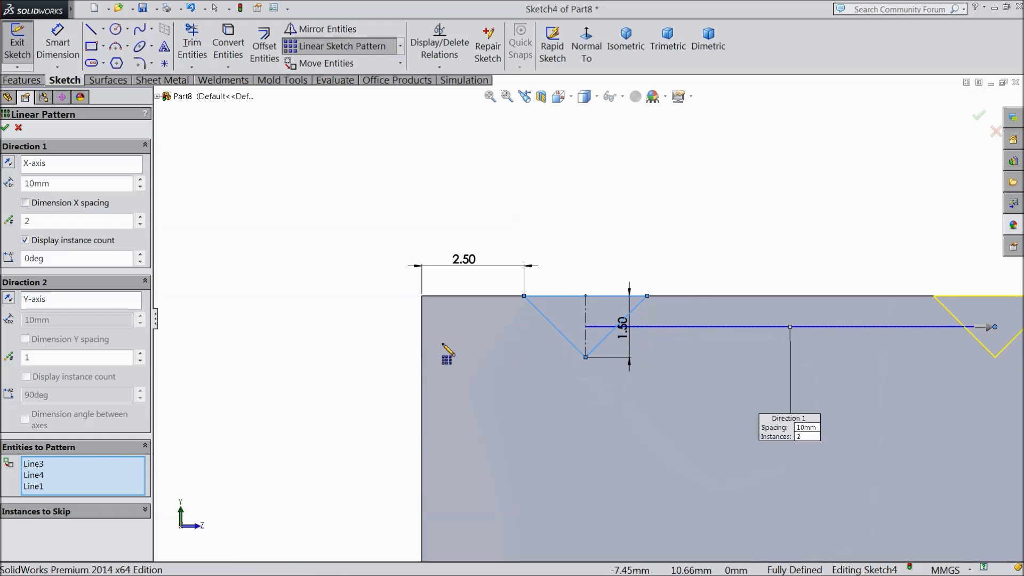
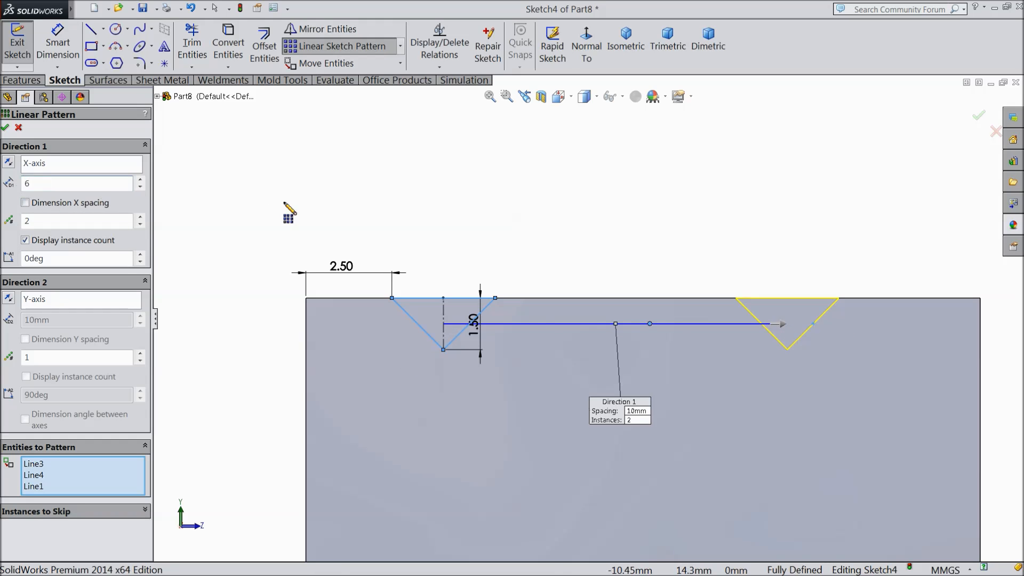
{"action": "key", "text": "Return"}
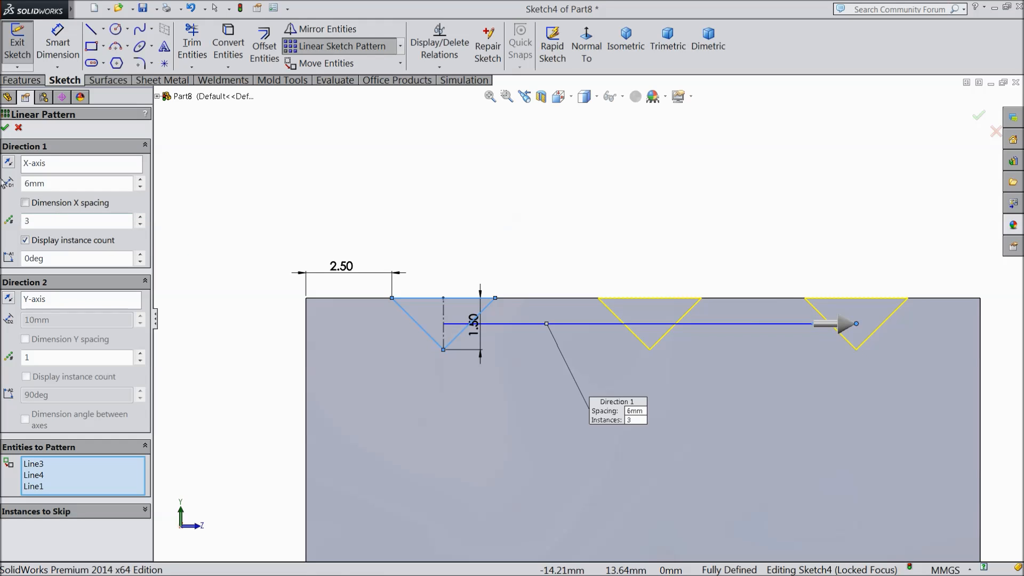
{"action": "left_click", "coordinate": [5, 128]}
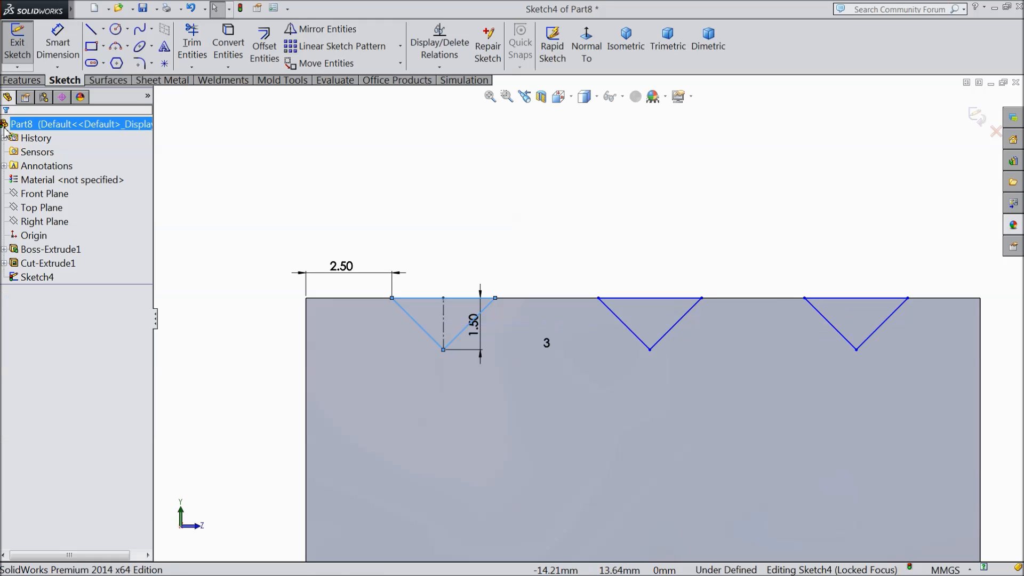
- Cut-extrude the three patterned triangles Through All to form the second row of V-notches across the block's top
{"action": "left_click", "coordinate": [23, 81]}
{"action": "left_click", "coordinate": [221, 48]}
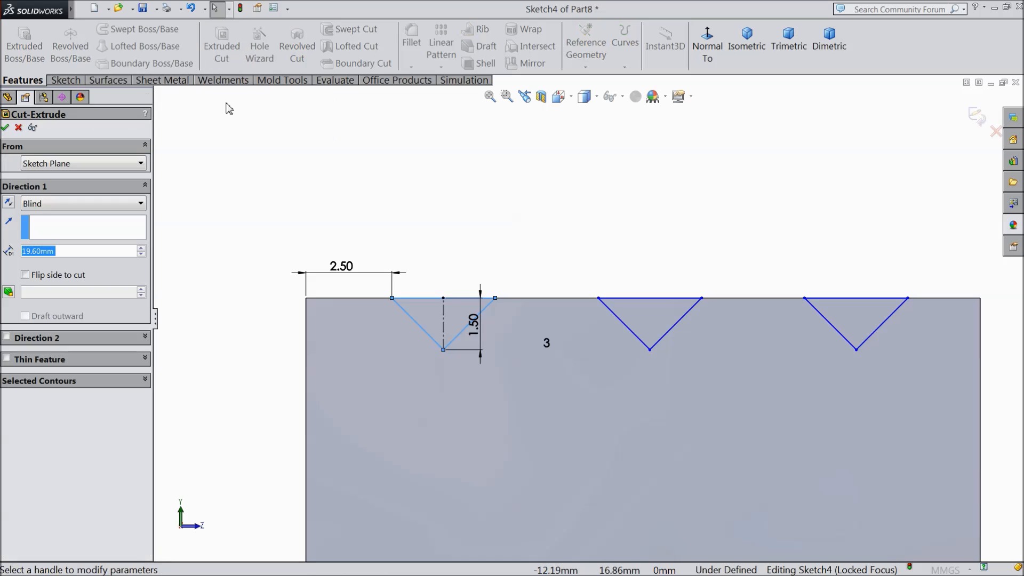
{"action": "left_click", "coordinate": [84, 205]}
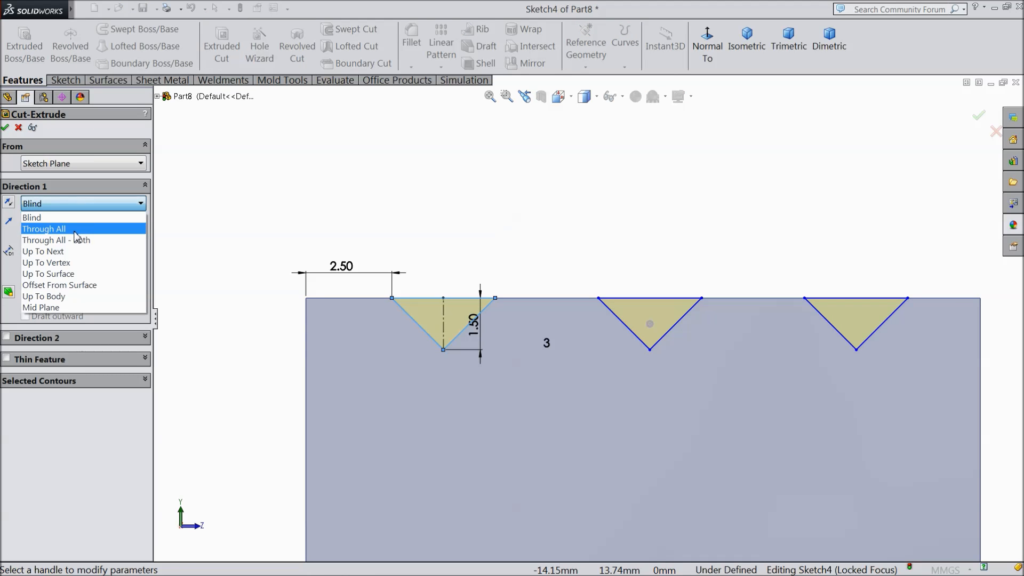
{"action": "left_click", "coordinate": [58, 229]}
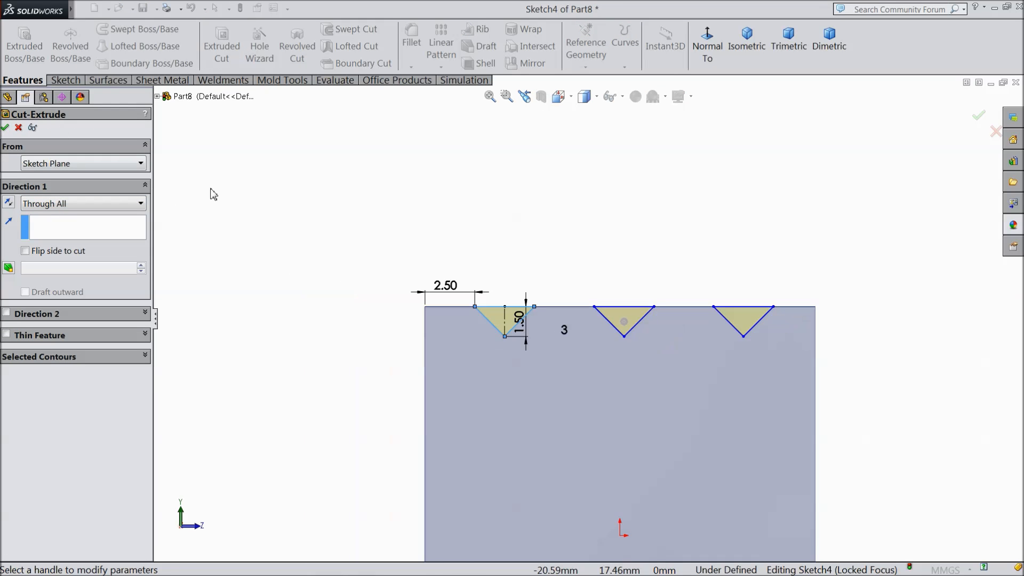
{"action": "middle_click_drag", "start_coordinate": [213, 192], "coordinate": [240, 258]}
{"action": "scroll", "coordinate": [554, 192], "scroll_direction": "down", "scroll_amount": 3}
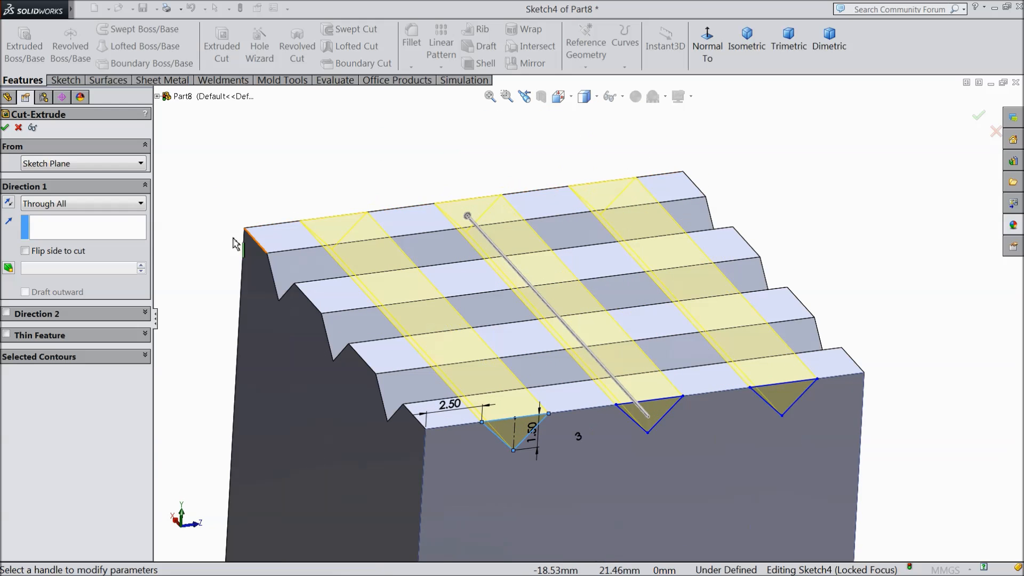
{"action": "left_click", "coordinate": [5, 127]}
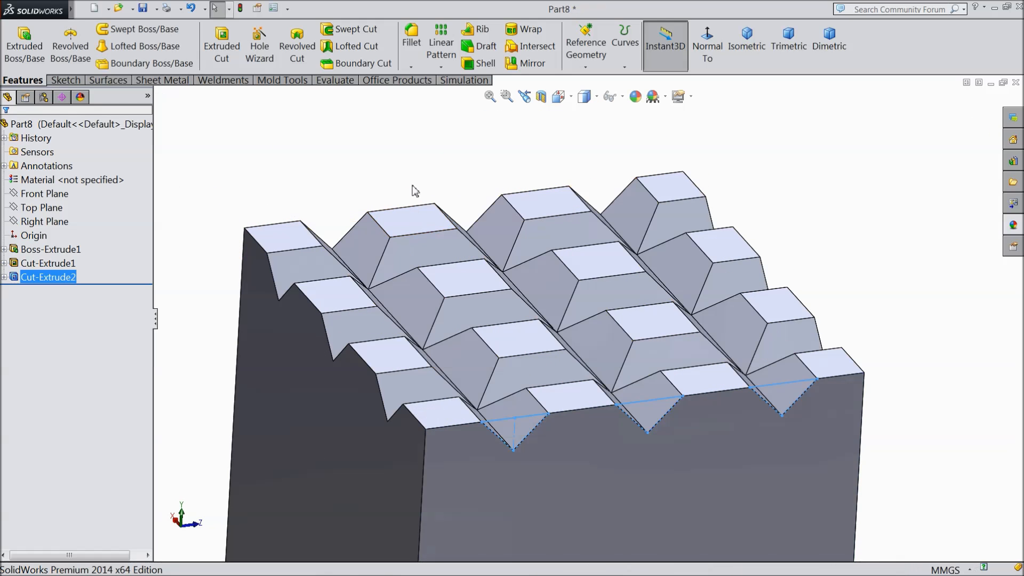
{"action": "middle_click_drag", "start_coordinate": [404, 207], "coordinate": [387, 171]}
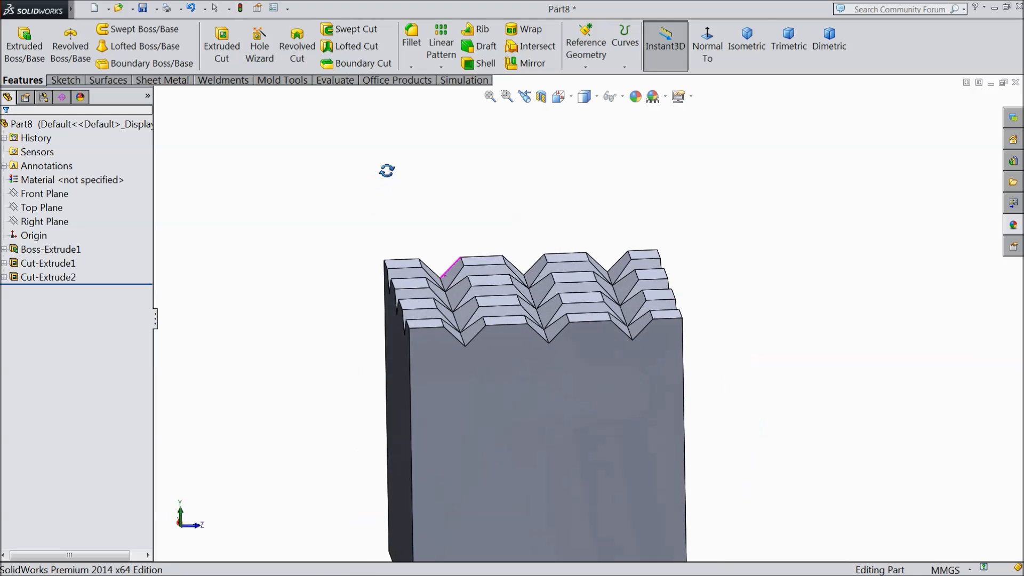
- Start a sketch on the block's front side face and draw a circle of about 3.69 mm radius centred on the origin
{"action": "left_click", "coordinate": [745, 46]}
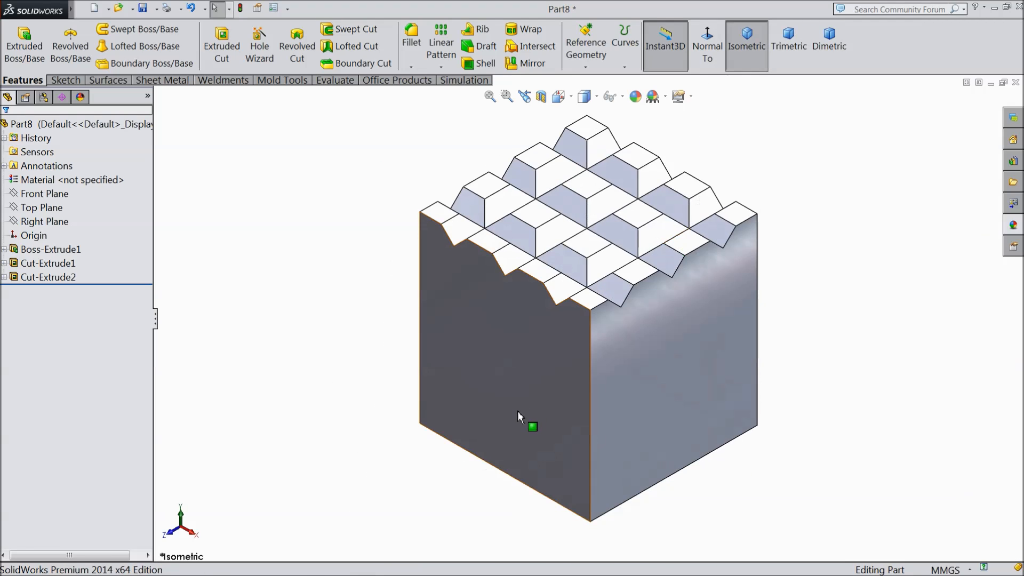
{"action": "left_click", "coordinate": [513, 387]}
{"action": "left_click", "coordinate": [553, 352]}
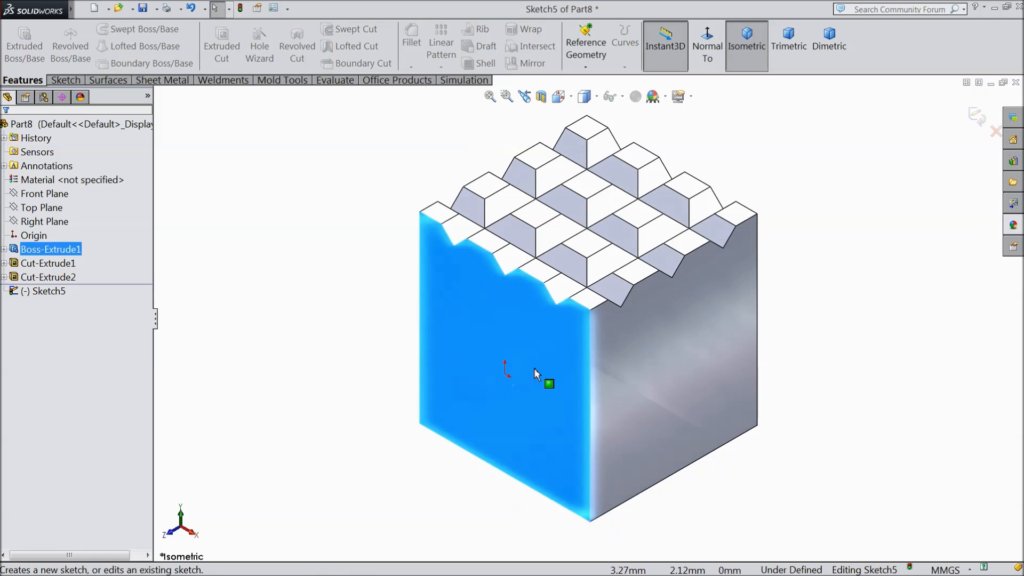
{"action": "left_click", "coordinate": [65, 80]}
{"action": "left_click", "coordinate": [116, 28]}
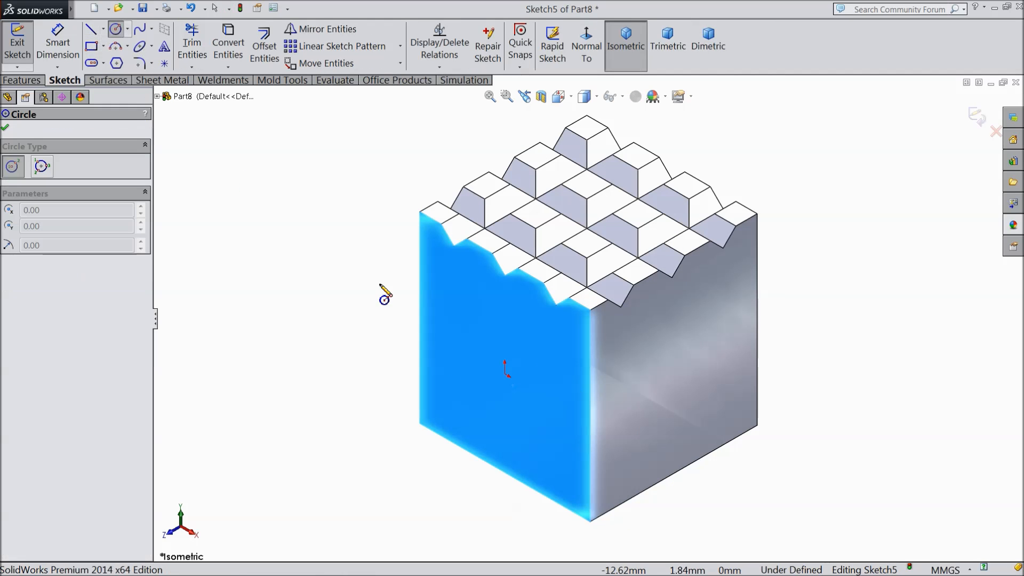
{"action": "scroll", "coordinate": [513, 389], "scroll_direction": "down", "scroll_amount": 3}
{"action": "left_click", "coordinate": [521, 347]}
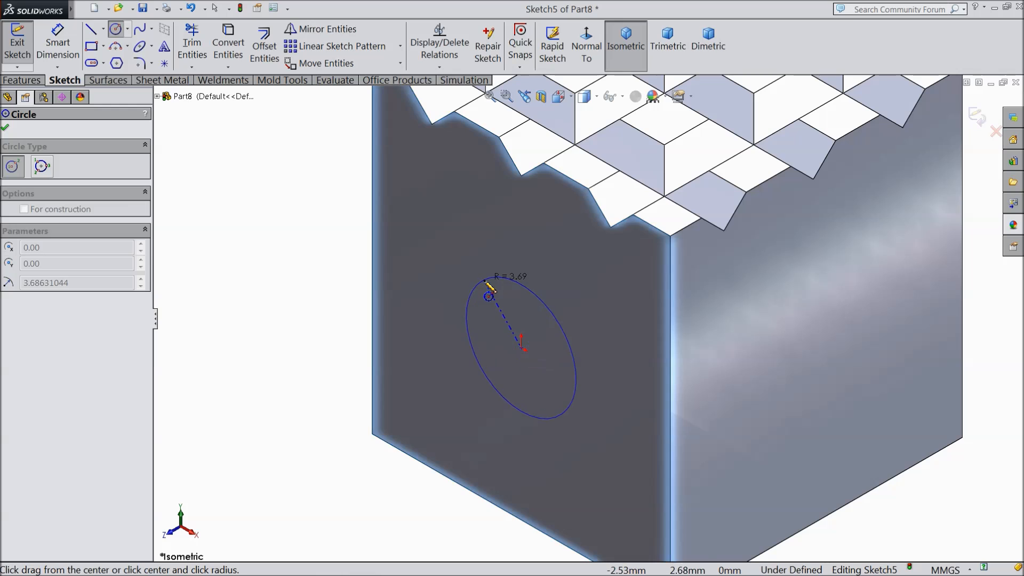
{"action": "left_click", "coordinate": [487, 285]}
- Dimension the circle's diameter as 6 mm
{"action": "left_click", "coordinate": [58, 42]}
{"action": "left_click", "coordinate": [469, 324]}
{"action": "left_click", "coordinate": [444, 300]}
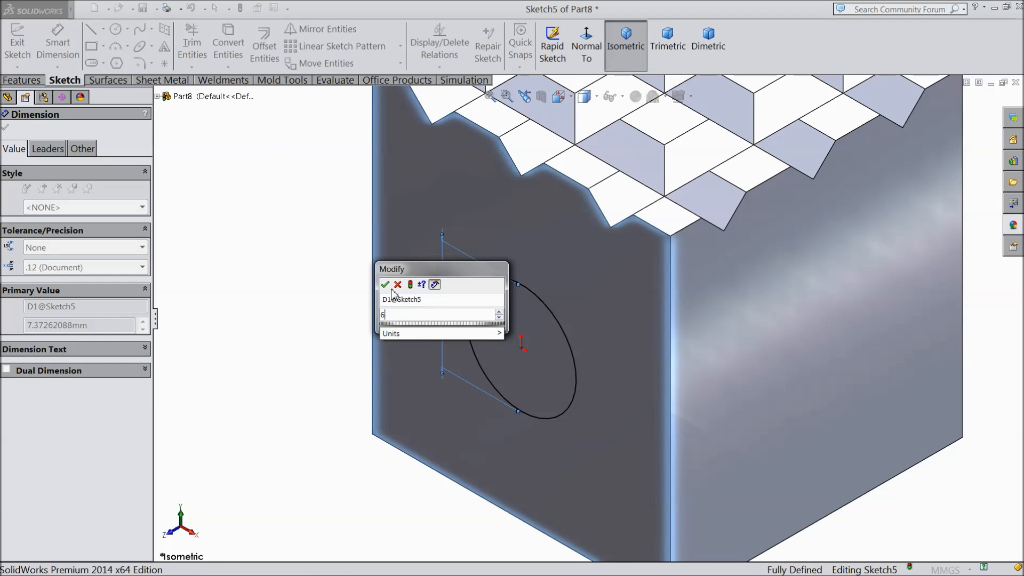
{"action": "left_click", "coordinate": [389, 284]}
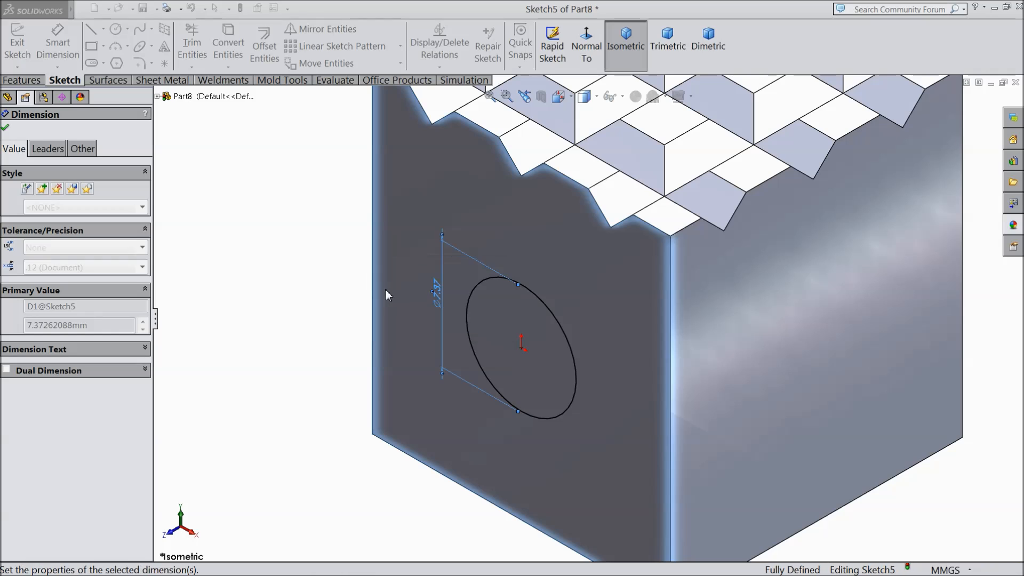
- Cut-extrude the circle Through All to make a hole through the block
{"action": "left_click", "coordinate": [39, 79]}
{"action": "left_click", "coordinate": [221, 45]}
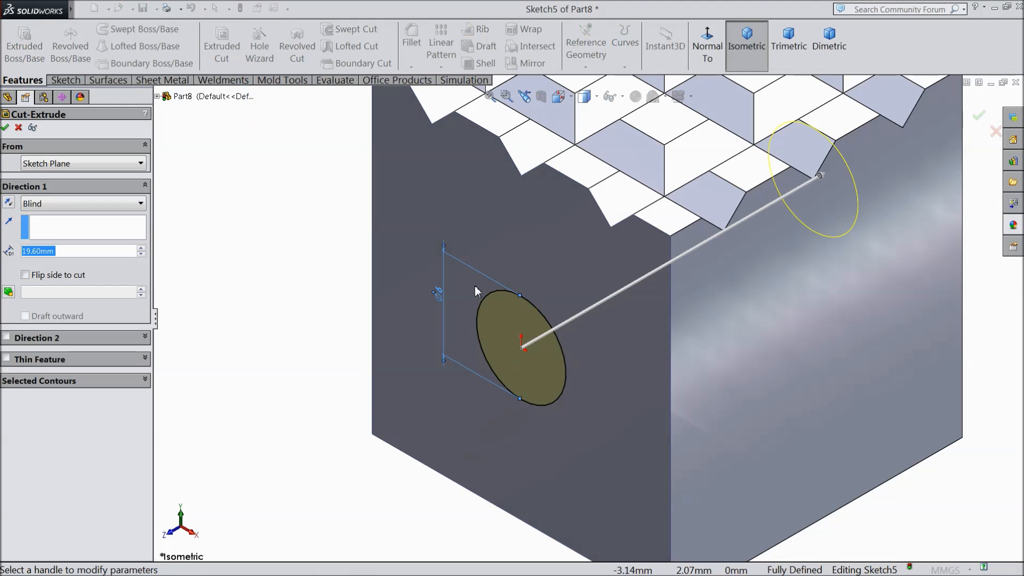
{"action": "left_click", "coordinate": [55, 206]}
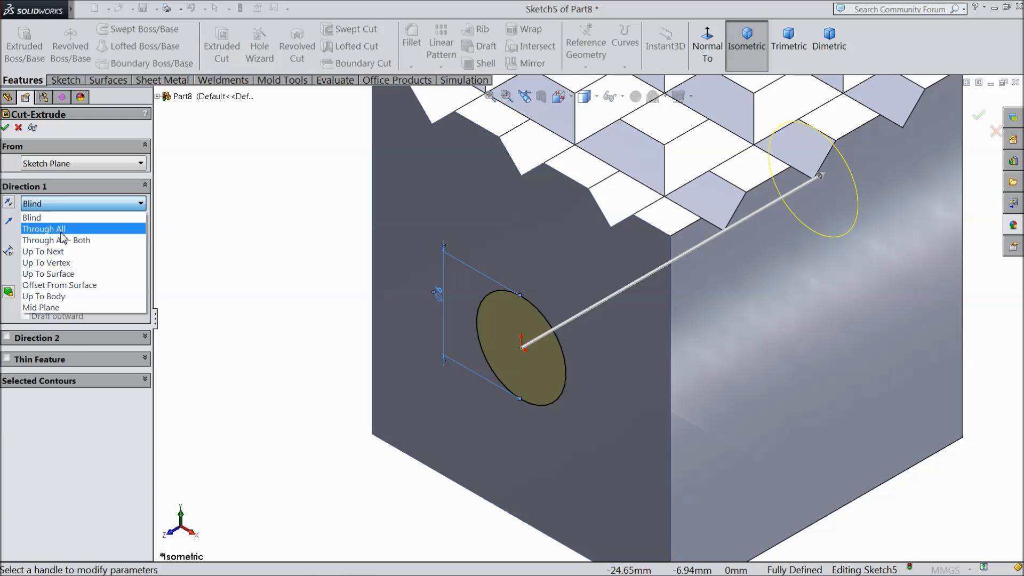
{"action": "left_click", "coordinate": [48, 229]}
{"action": "left_click", "coordinate": [4, 128]}
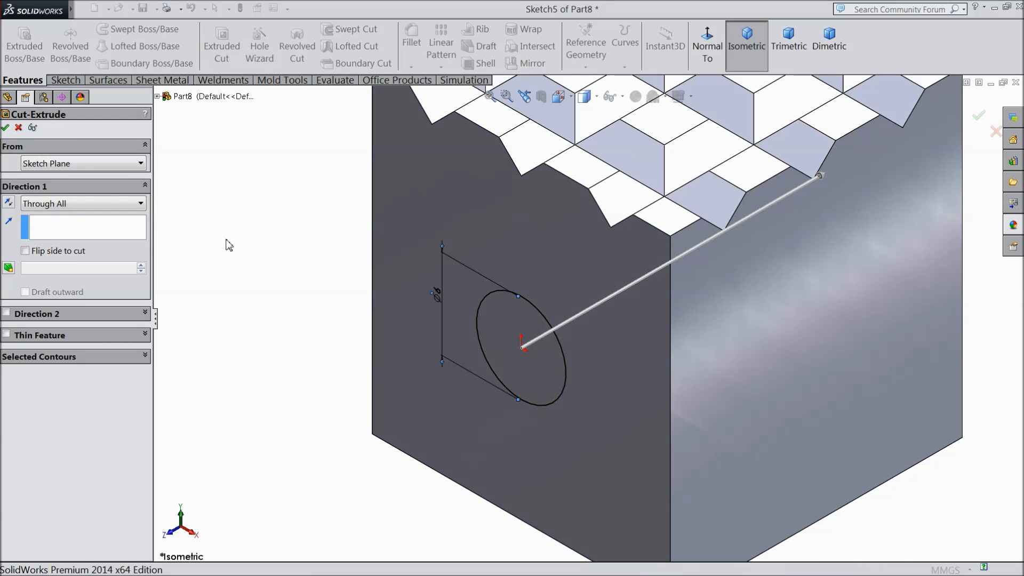
- Chamfer both ends of the hole by selecting its inner face, with a 0.5 mm distance and 45° angle
{"action": "left_click", "coordinate": [411, 68]}
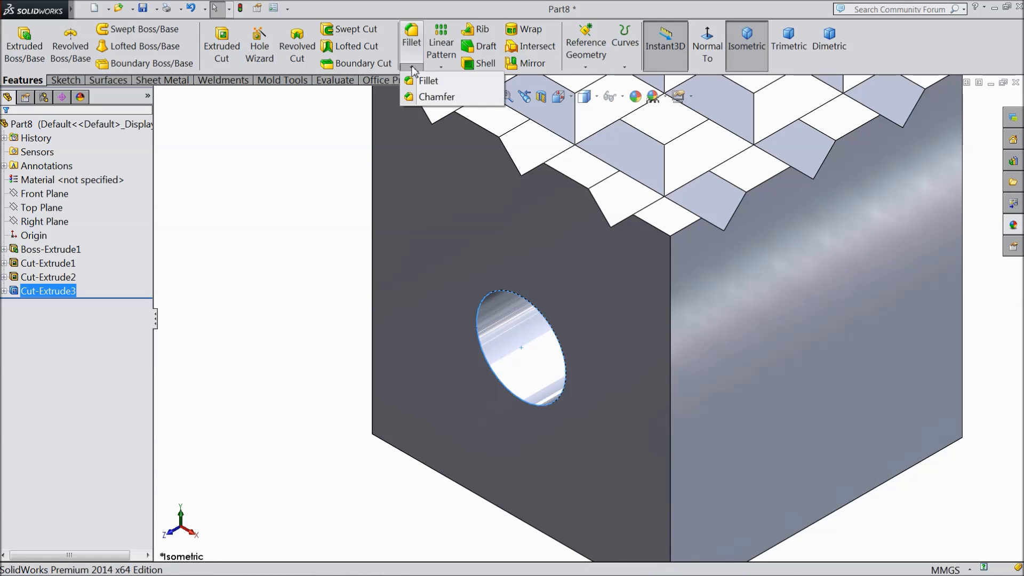
{"action": "left_click", "coordinate": [432, 96]}
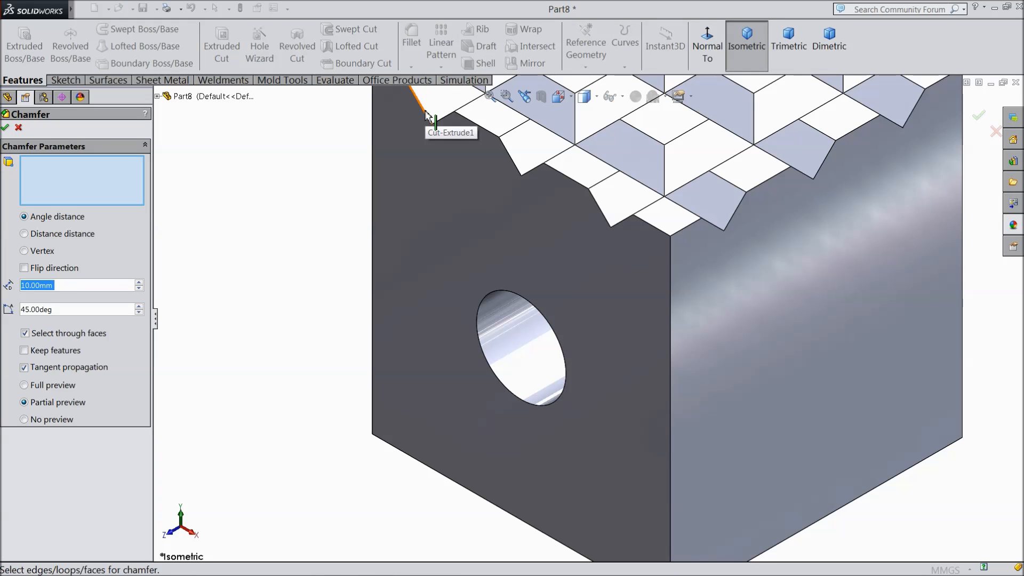
{"action": "type", "text": "0.5"}
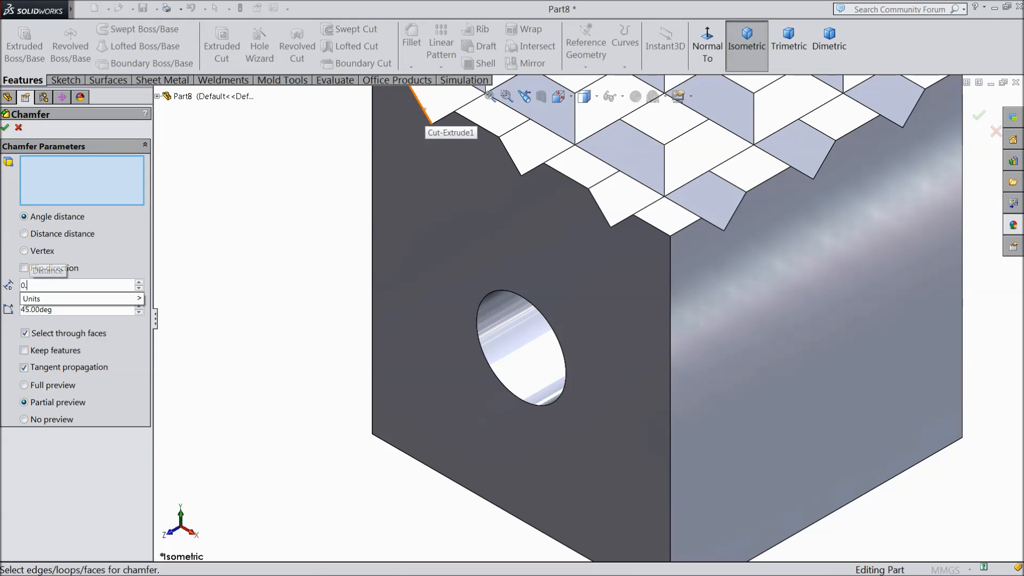
{"action": "left_click", "coordinate": [539, 362]}
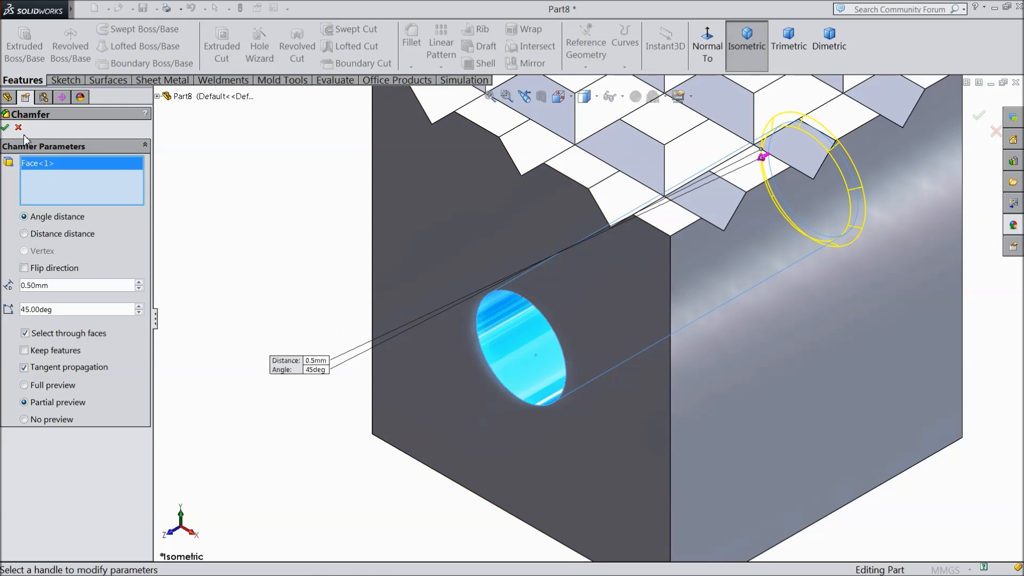
{"action": "left_click", "coordinate": [5, 128]}
{"action": "scroll", "coordinate": [389, 320], "scroll_direction": "up", "scroll_amount": 3}
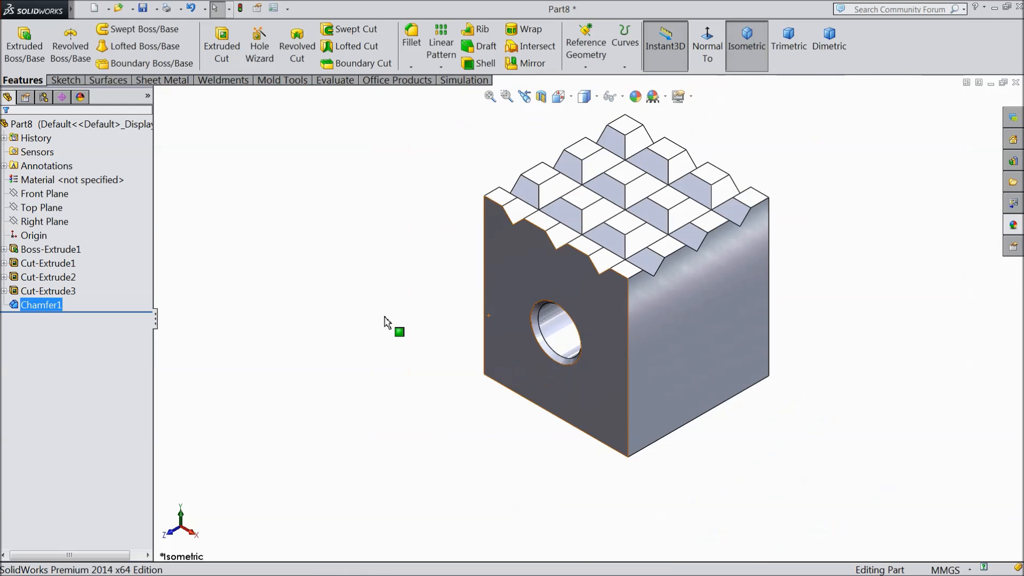
{"action": "scroll", "coordinate": [603, 304], "scroll_direction": "up", "scroll_amount": 2}
{"action": "scroll", "coordinate": [736, 206], "scroll_direction": "down", "scroll_amount": 2}
{"action": "mouse_move", "coordinate": [731, 316]}
{"action": "middle_mouse_down"}
{"action": "mouse_move", "coordinate": [777, 208]}
{"action": "mouse_move", "coordinate": [709, 238]}
{"action": "mouse_move", "coordinate": [733, 303]}
{"action": "middle_mouse_up"}
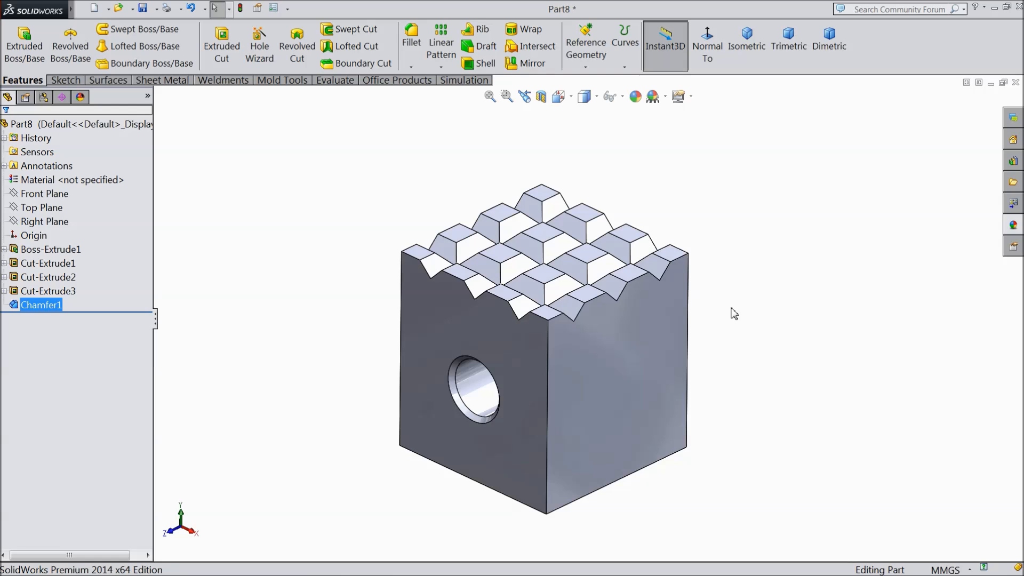
{"action": "left_click", "coordinate": [43, 213]}
{"action": "mouse_move", "coordinate": [251, 235]}
{"action": "middle_mouse_down"}
{"action": "mouse_move", "coordinate": [312, 203]}
{"action": "mouse_move", "coordinate": [299, 215]}
{"action": "mouse_move", "coordinate": [311, 219]}
{"action": "mouse_move", "coordinate": [286, 213]}
{"action": "mouse_move", "coordinate": [295, 226]}
{"action": "mouse_move", "coordinate": [256, 233]}
{"action": "middle_mouse_up"}
{"action": "left_click", "coordinate": [279, 194]}
{"action": "left_click", "coordinate": [45, 194]}
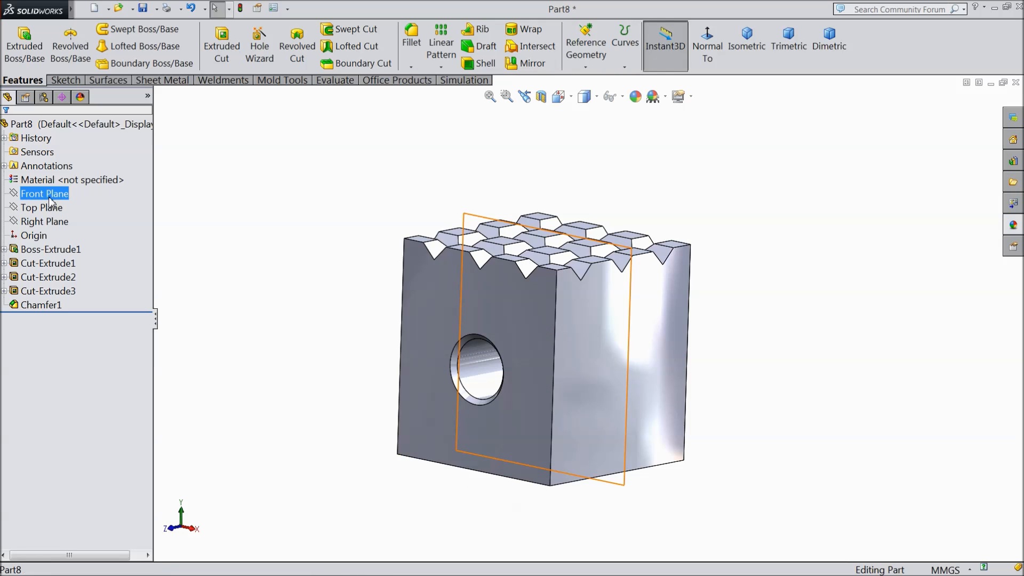
{"action": "middle_click_drag", "start_coordinate": [299, 274], "coordinate": [310, 302]}
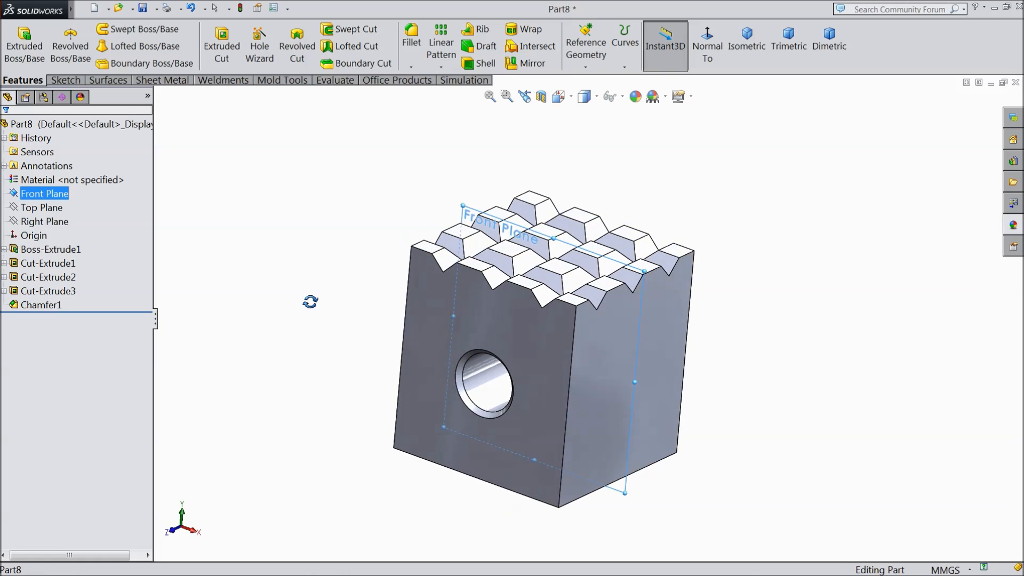
{"action": "middle_click_drag", "start_coordinate": [308, 219], "coordinate": [290, 217]}
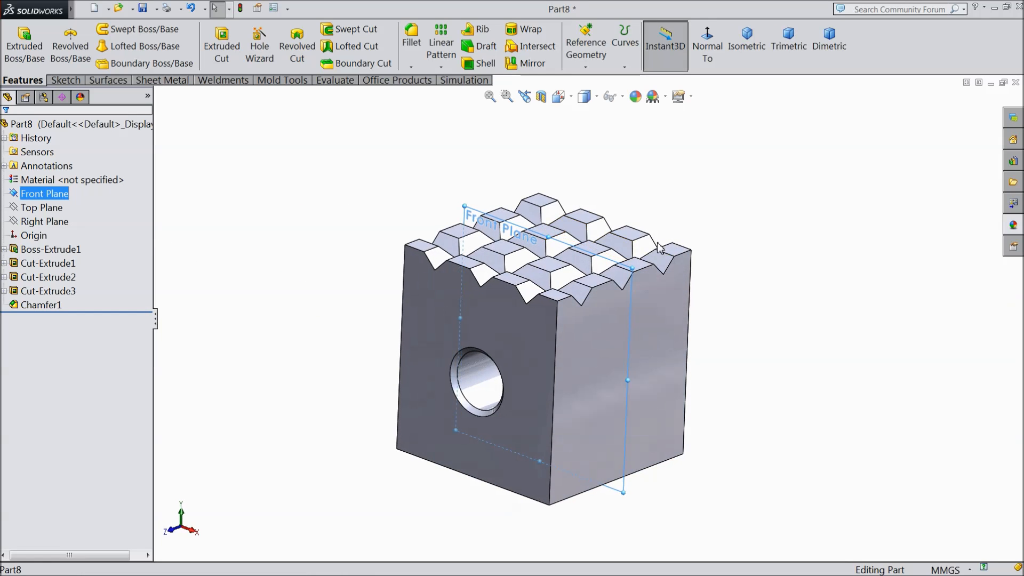
- Select the whole part and bring up the Iron metal appearances in the appearance library
{"action": "left_click", "coordinate": [116, 126]}
{"action": "left_click", "coordinate": [1014, 225]}
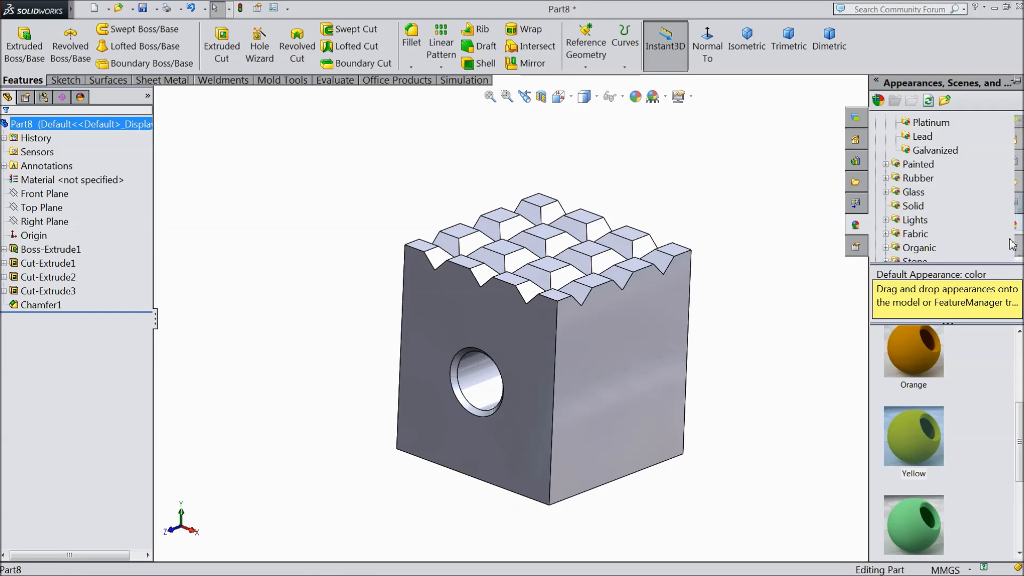
{"action": "scroll", "coordinate": [984, 484], "scroll_direction": "down", "scroll_amount": 2}
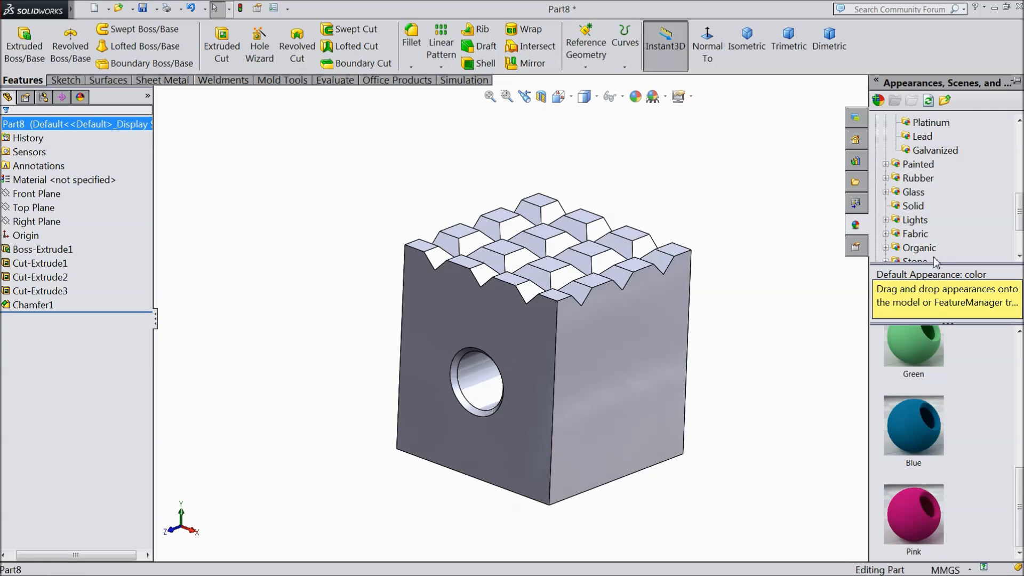
{"action": "scroll", "coordinate": [925, 197], "scroll_direction": "up", "scroll_amount": 2}
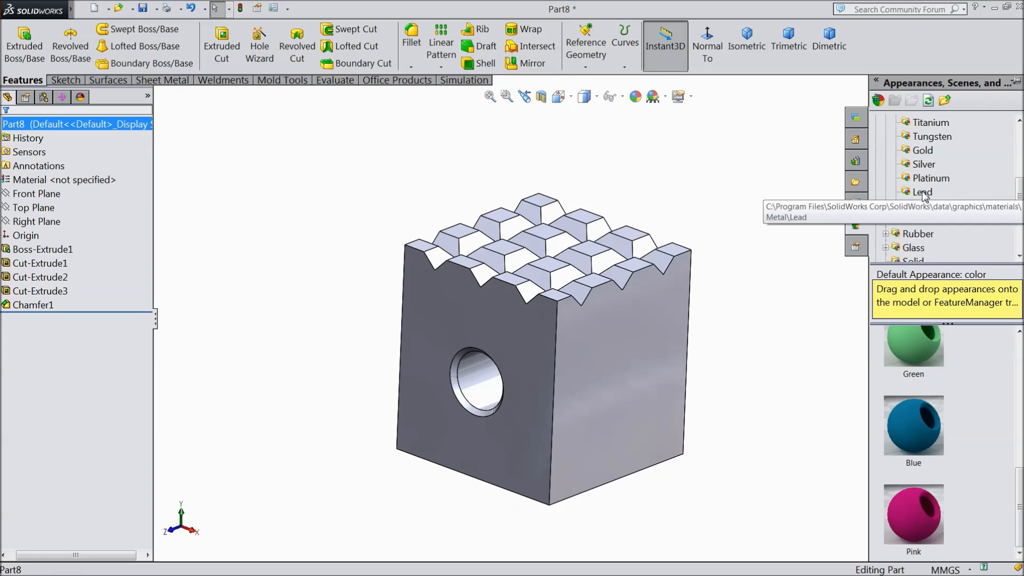
{"action": "scroll", "coordinate": [931, 191], "scroll_direction": "up", "scroll_amount": 1}
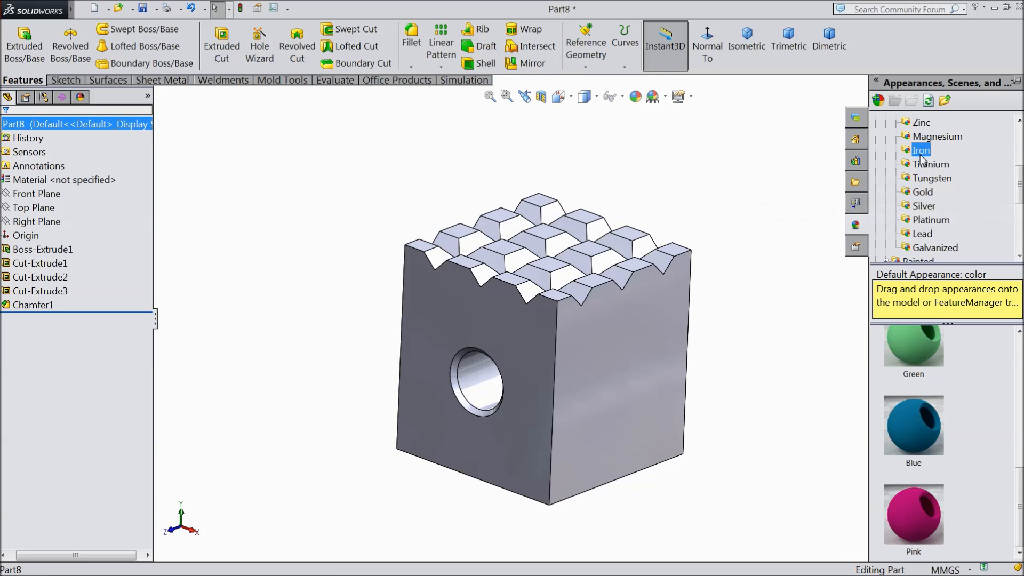
- Apply the sandblasted iron appearance to the whole part
{"action": "double_click", "coordinate": [914, 456]}
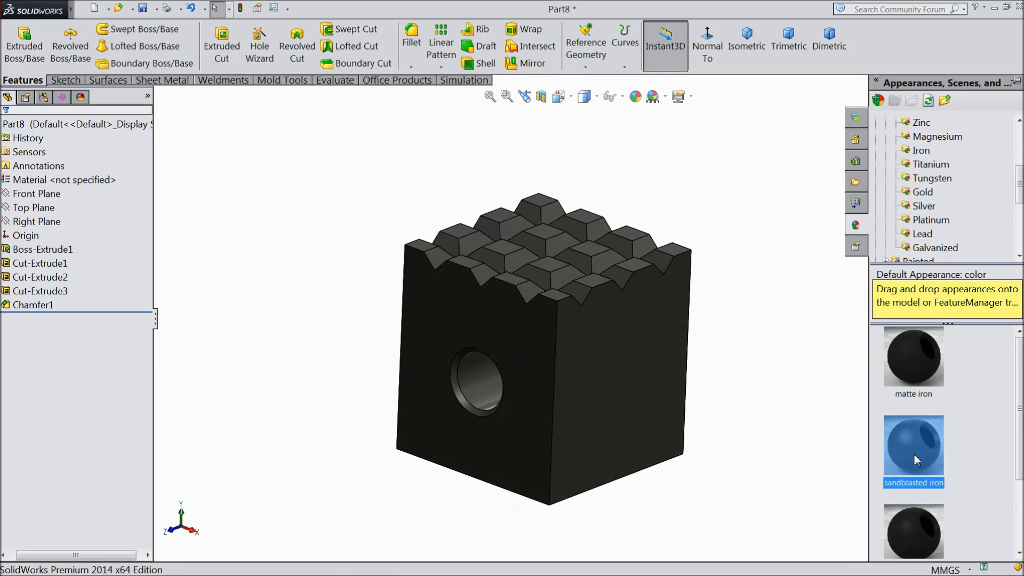
{"action": "middle_click_drag", "start_coordinate": [799, 432], "coordinate": [794, 405]}
{"action": "scroll", "coordinate": [949, 451], "scroll_direction": "down", "scroll_amount": 2}
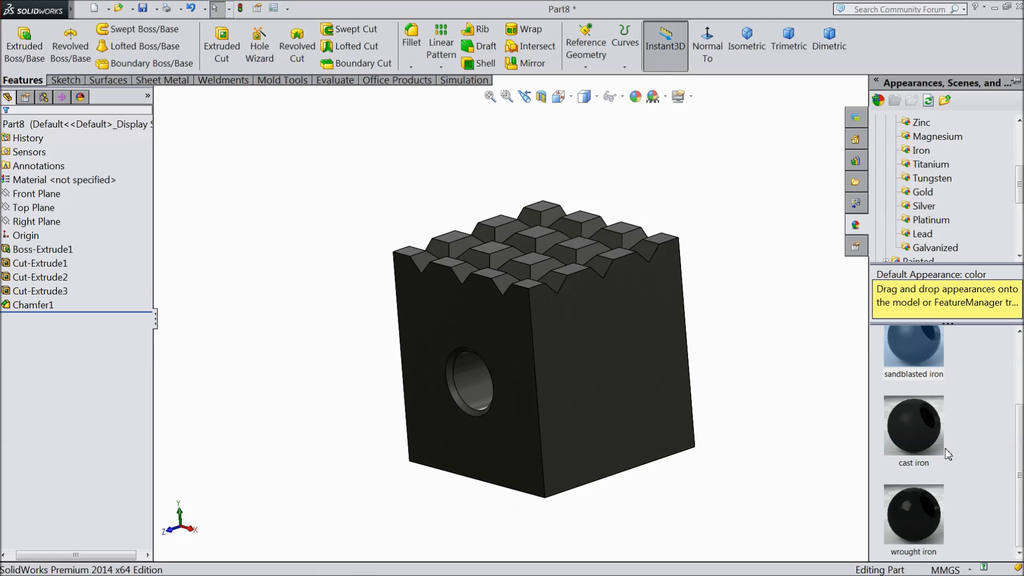
- Apply the cast iron appearance to the whole part and inspect the finish on the notches and hole
{"action": "double_click", "coordinate": [910, 421]}
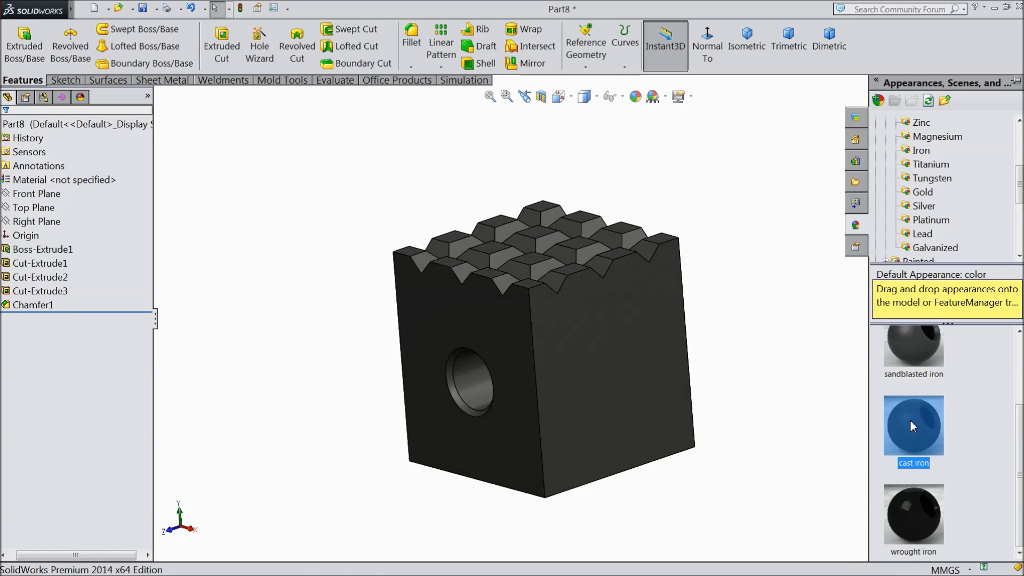
{"action": "middle_click_drag", "start_coordinate": [809, 393], "coordinate": [770, 354]}
{"action": "scroll", "coordinate": [520, 338], "scroll_direction": "down", "scroll_amount": 4}
{"action": "middle_click_drag", "start_coordinate": [522, 340], "coordinate": [590, 418]}
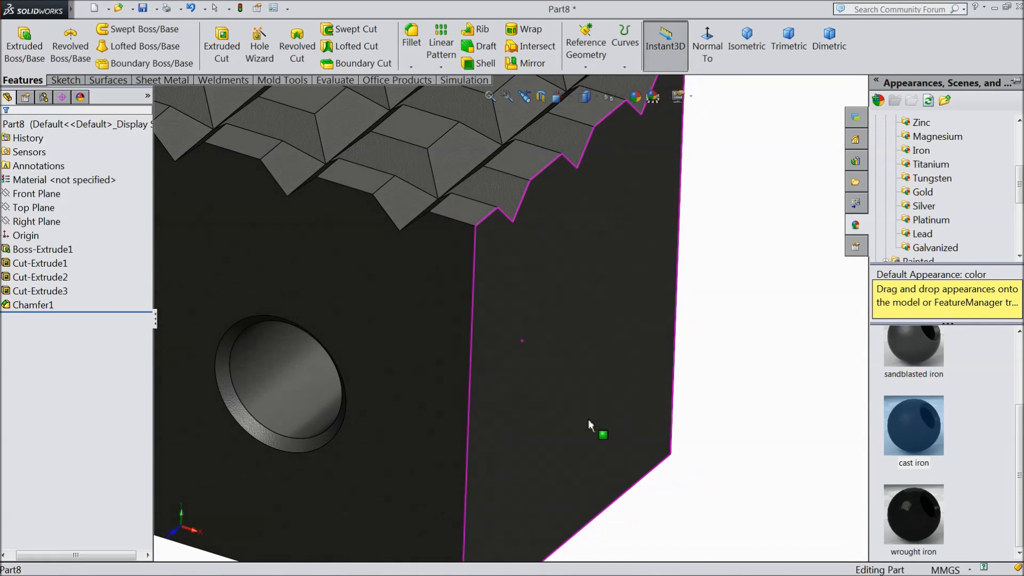
{"action": "key", "text": "f"}
{"action": "scroll", "coordinate": [508, 207], "scroll_direction": "down", "scroll_amount": 2}
{"action": "mouse_move", "coordinate": [511, 235]}
{"action": "middle_mouse_down"}
{"action": "mouse_move", "coordinate": [503, 208]}
{"action": "mouse_move", "coordinate": [505, 217]}
{"action": "middle_mouse_up"}
{"action": "scroll", "coordinate": [538, 317], "scroll_direction": "up", "scroll_amount": 4}
{"action": "scroll", "coordinate": [601, 356], "scroll_direction": "down", "scroll_amount": 3}
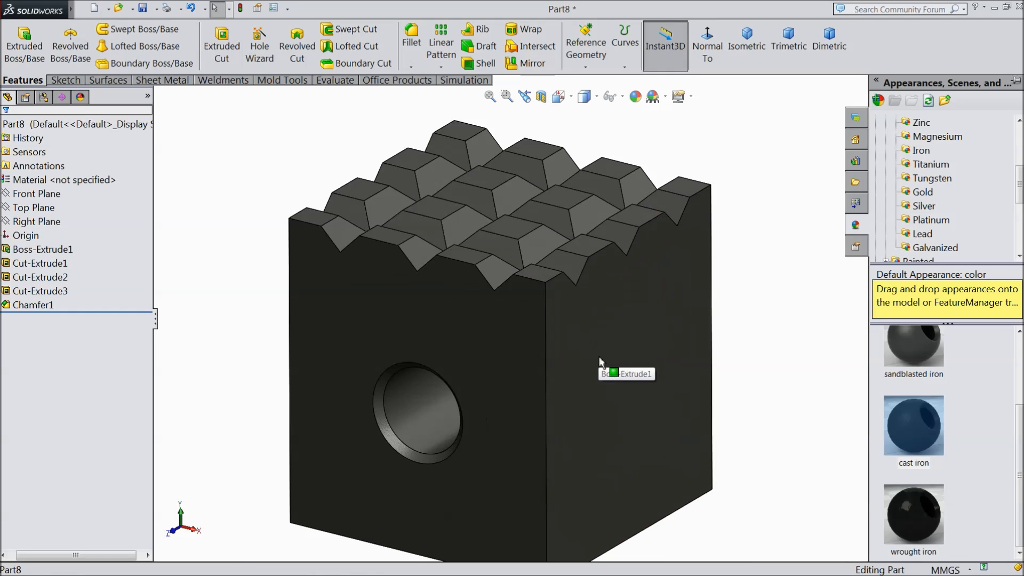
- Save the part as "7.Clamp foot" in the Manual Clamp folder
{"action": "left_click", "coordinate": [153, 13]}
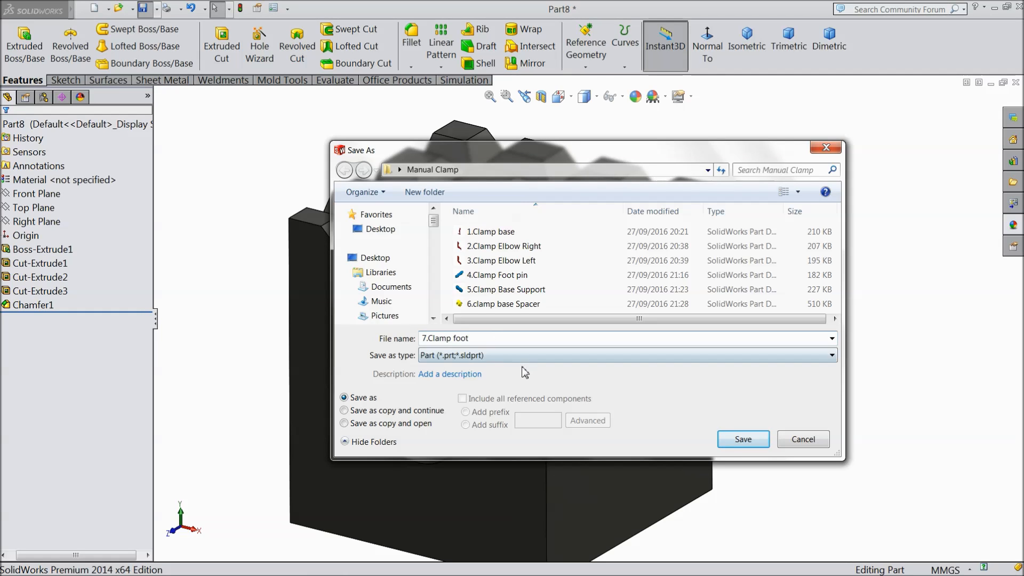
{"action": "left_click", "coordinate": [743, 439]}
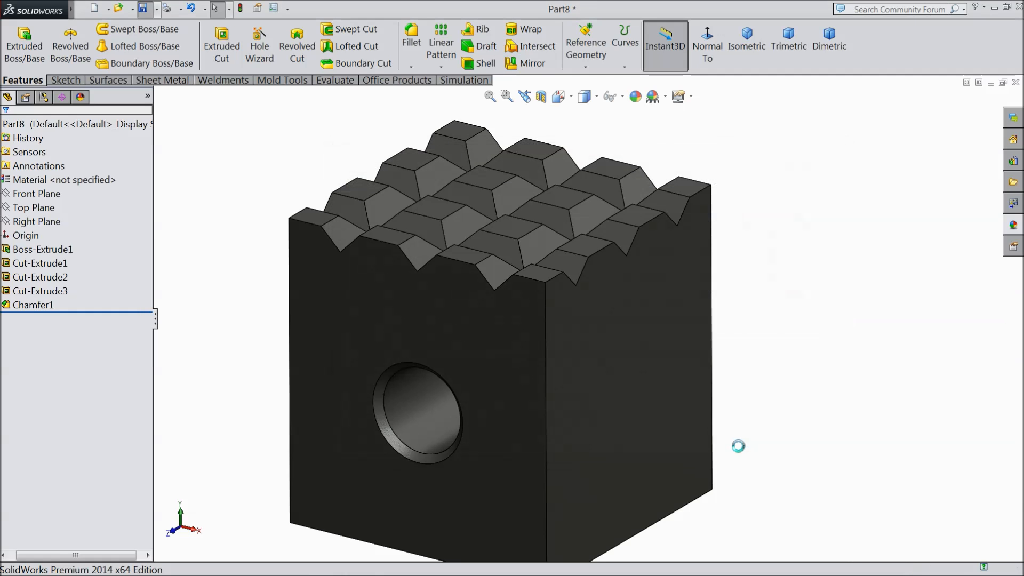
{"action": "mouse_move", "coordinate": [722, 378]}
{"action": "middle_mouse_down"}
{"action": "mouse_move", "coordinate": [777, 338]}
{"action": "mouse_move", "coordinate": [780, 302]}
{"action": "mouse_move", "coordinate": [725, 370]}
{"action": "middle_mouse_up"}
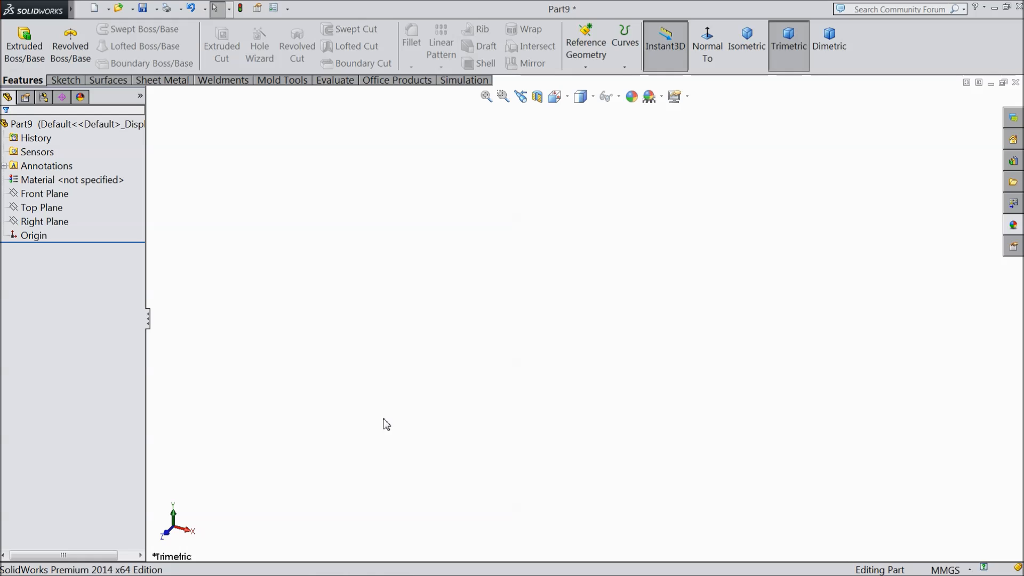
- Start a sketch on the Front Plane of the new part and draw an upright centerline about 64 mm and a level one about 123 mm meeting at the origin
{"action": "left_click", "coordinate": [44, 193]}
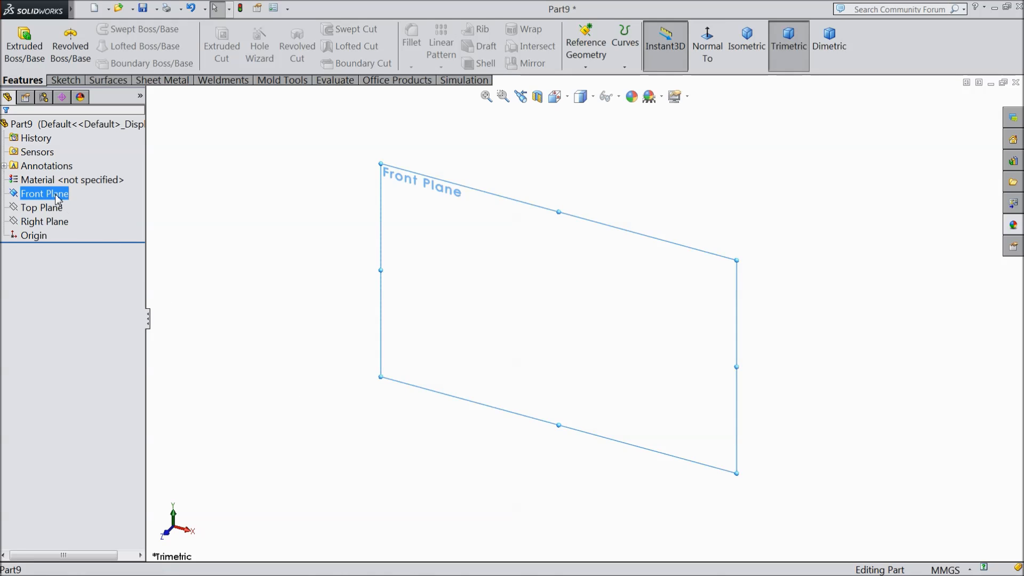
{"action": "left_click", "coordinate": [80, 183]}
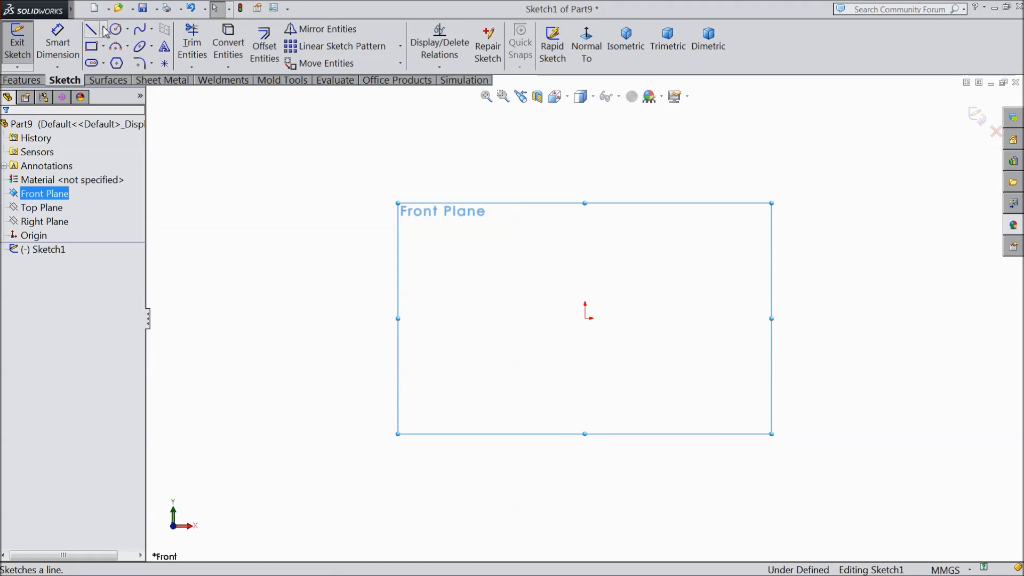
{"action": "left_click", "coordinate": [103, 30]}
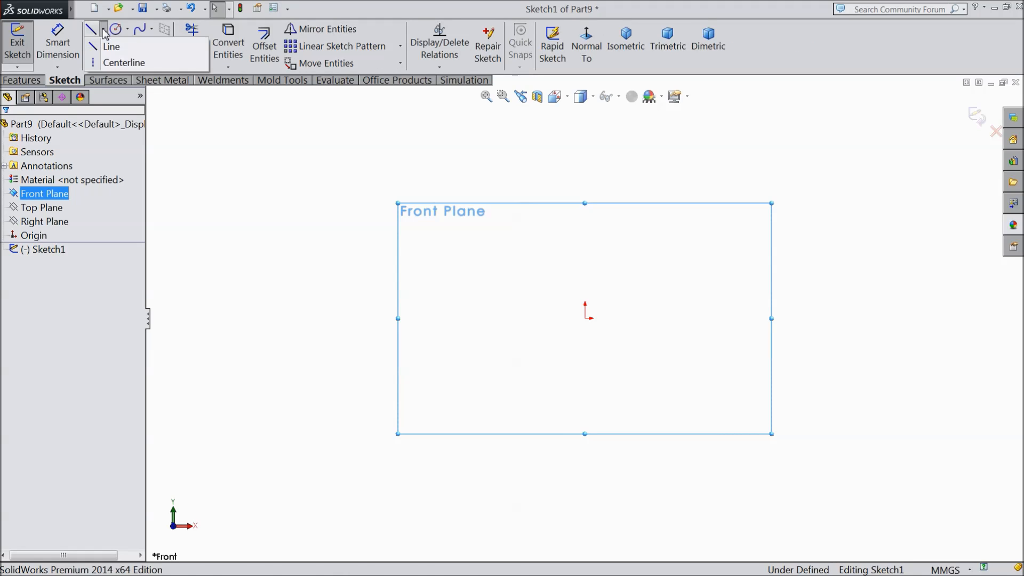
{"action": "left_click", "coordinate": [106, 64]}
{"action": "left_click", "coordinate": [580, 185]}
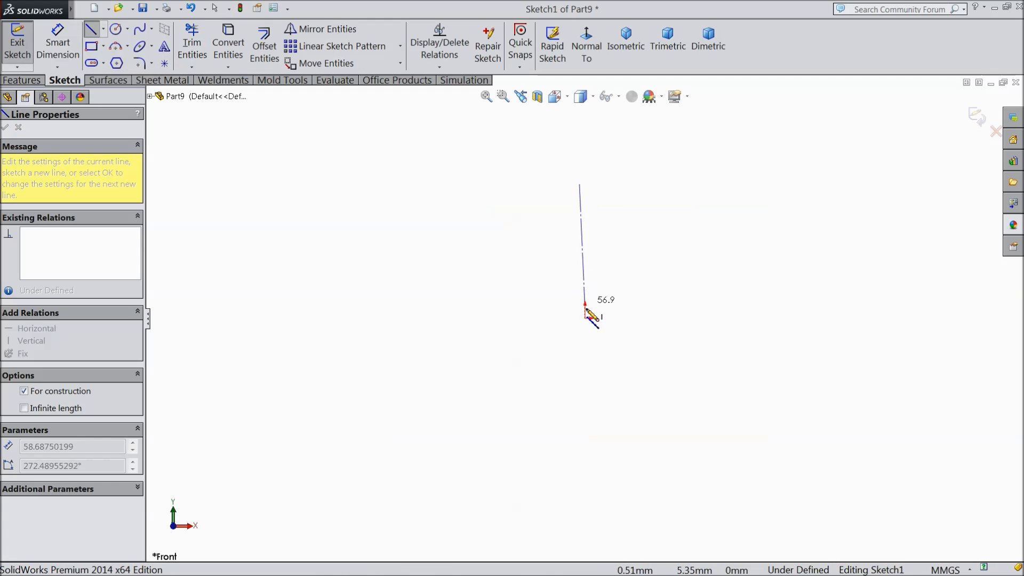
{"action": "left_click", "coordinate": [585, 318]}
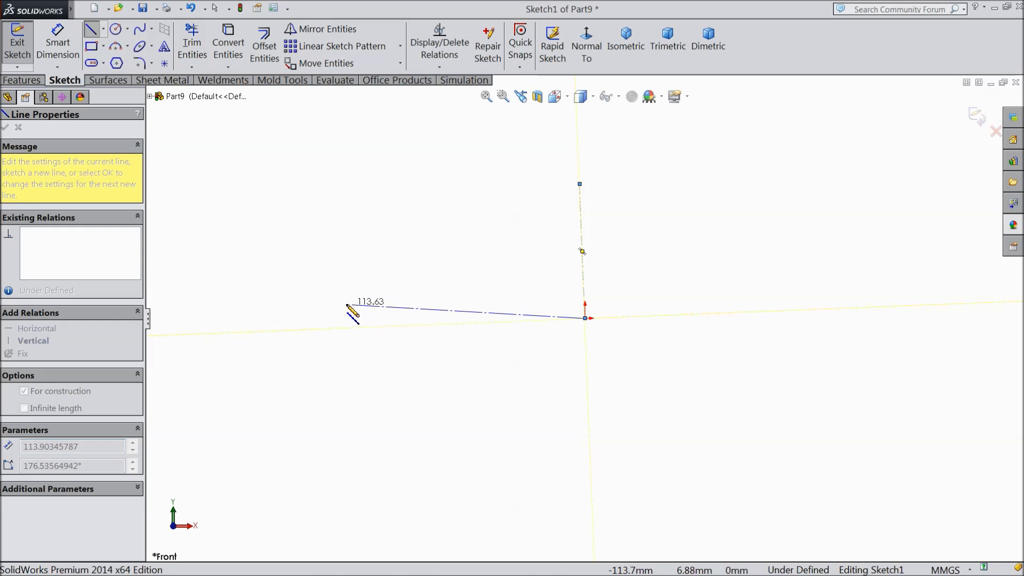
{"action": "left_click", "coordinate": [327, 312]}
{"action": "right_click", "coordinate": [353, 238]}
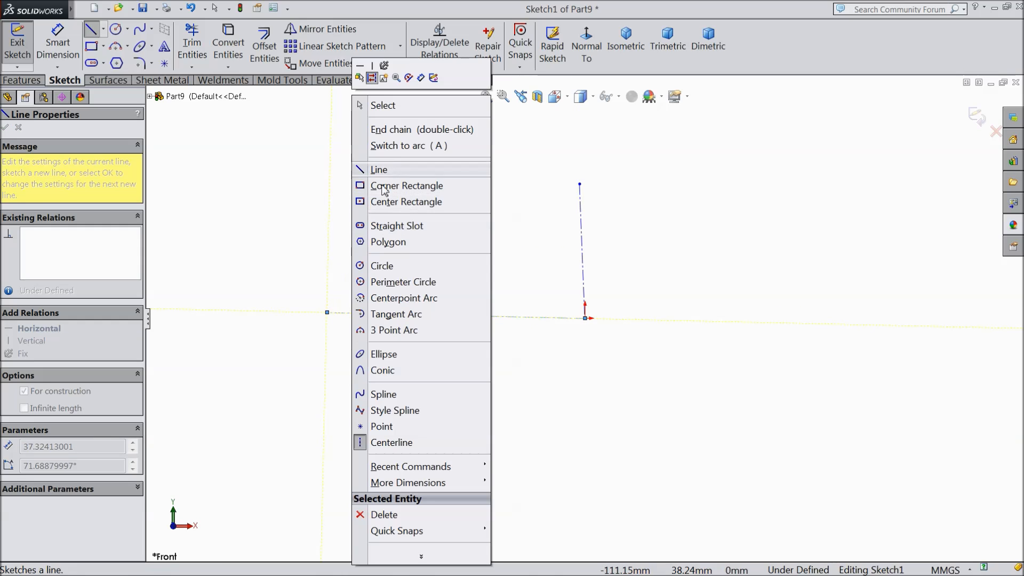
{"action": "left_click", "coordinate": [383, 106]}
- Constrain the upright centerline as vertical and the level centerline as horizontal
{"action": "left_click", "coordinate": [581, 256]}
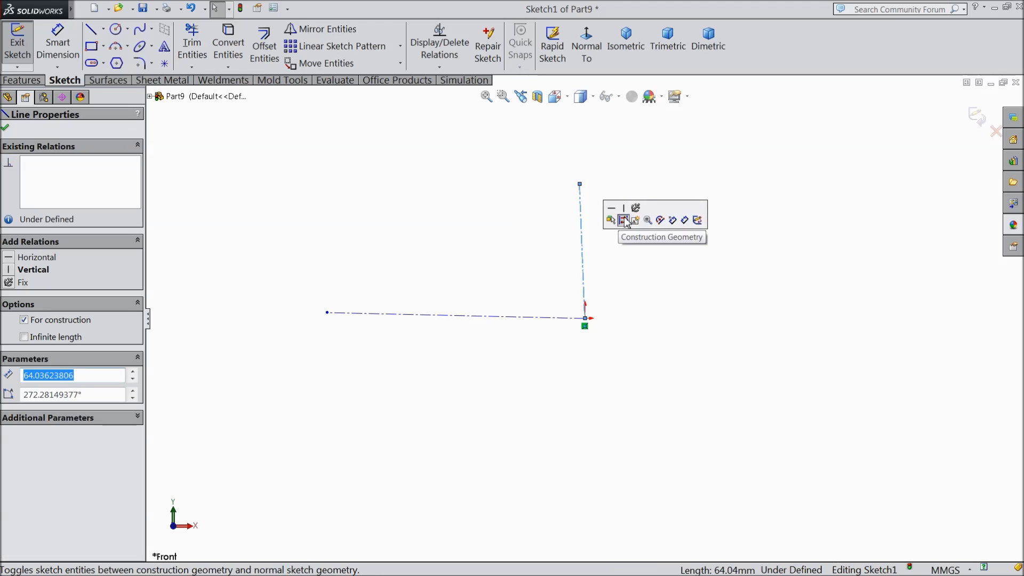
{"action": "left_click", "coordinate": [499, 322]}
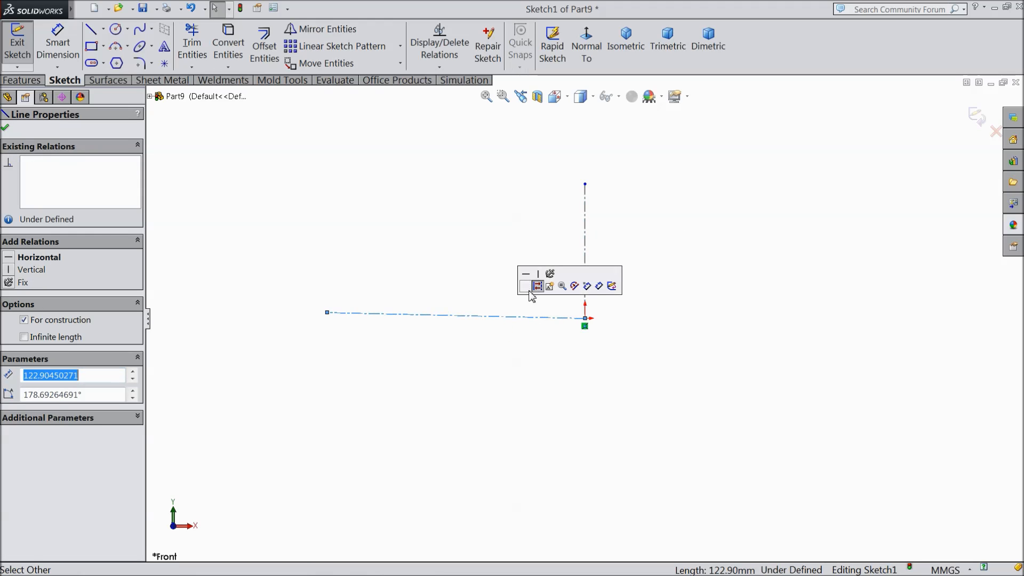
{"action": "left_click", "coordinate": [530, 282]}
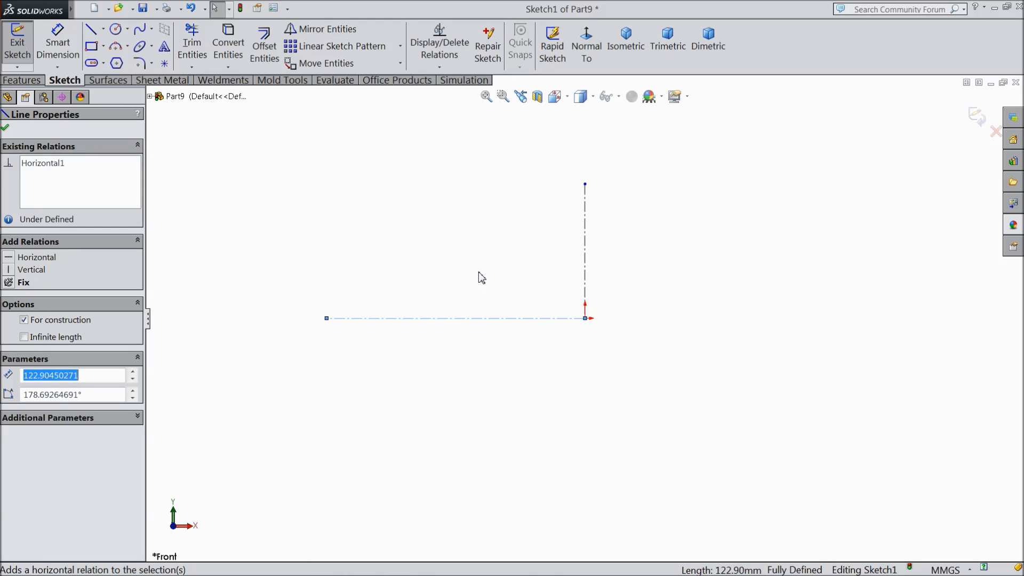
- Sketch a closed stepped profile with its base on the horizontal centerline, about 48 mm high with a raised top edge about 81 mm long
{"action": "left_click", "coordinate": [91, 28]}
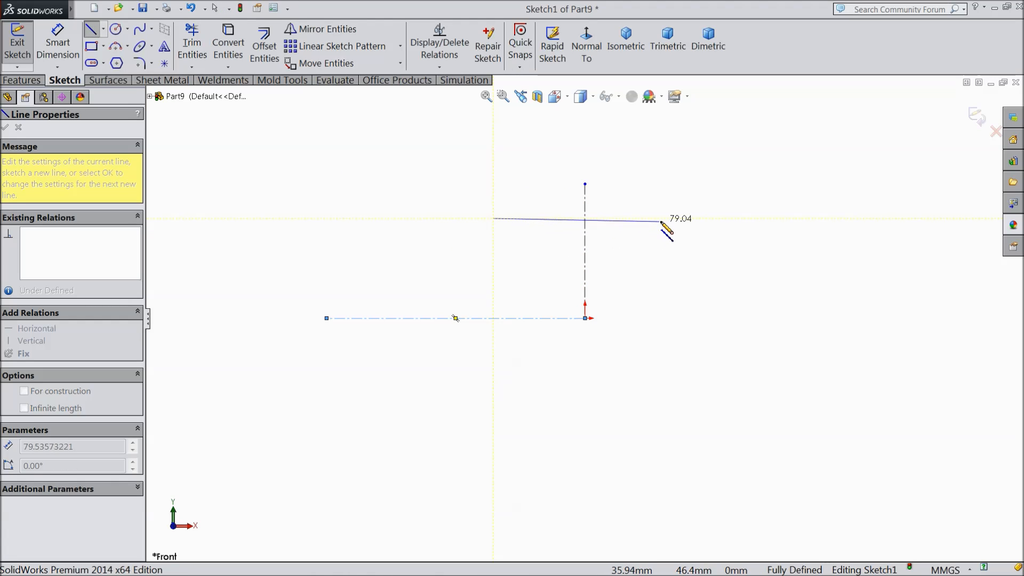
{"action": "left_click", "coordinate": [664, 219]}
{"action": "left_click", "coordinate": [664, 255]}
{"action": "left_click", "coordinate": [726, 254]}
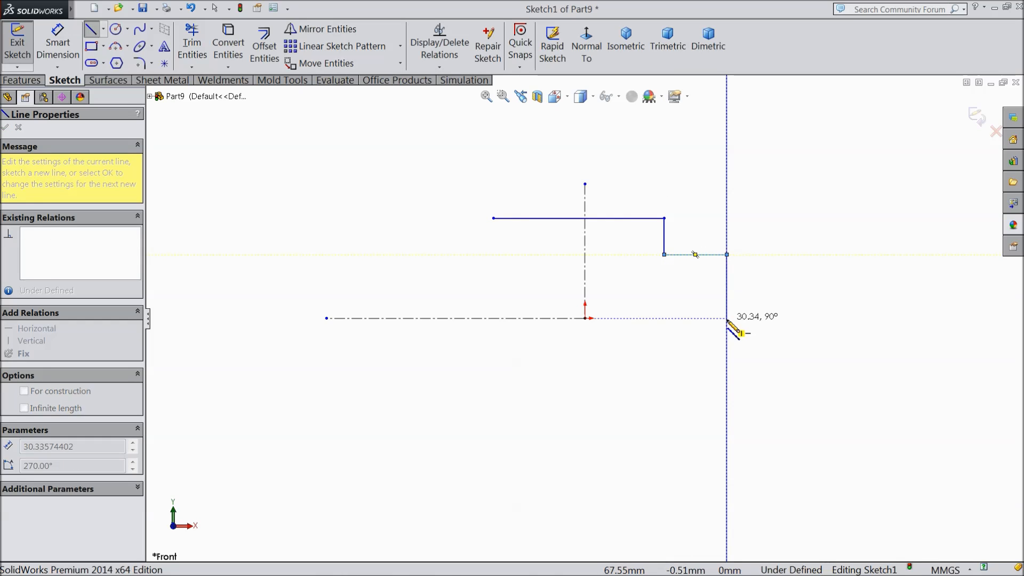
{"action": "left_click", "coordinate": [727, 318]}
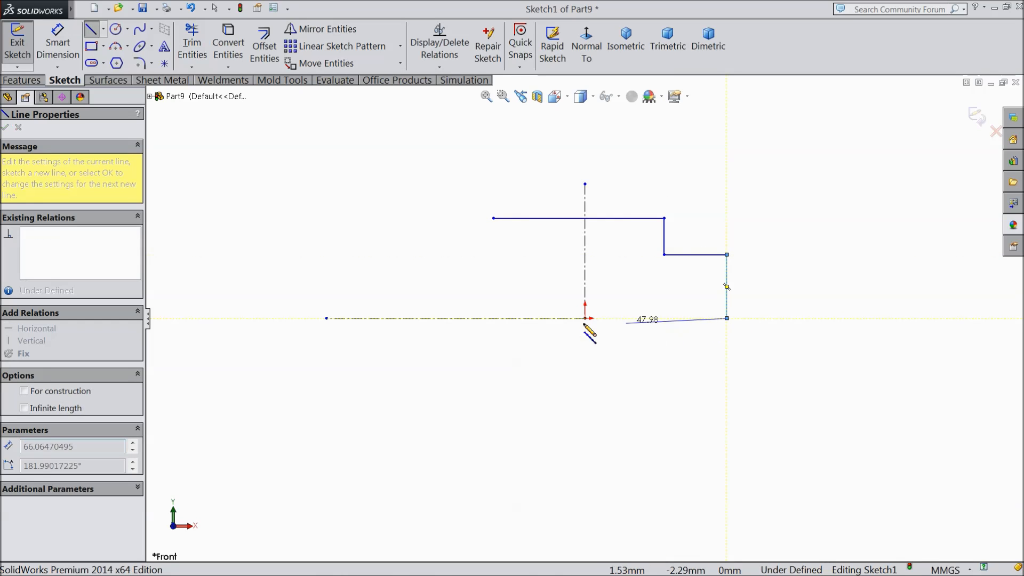
{"action": "left_click", "coordinate": [391, 318]}
{"action": "left_click", "coordinate": [391, 261]}
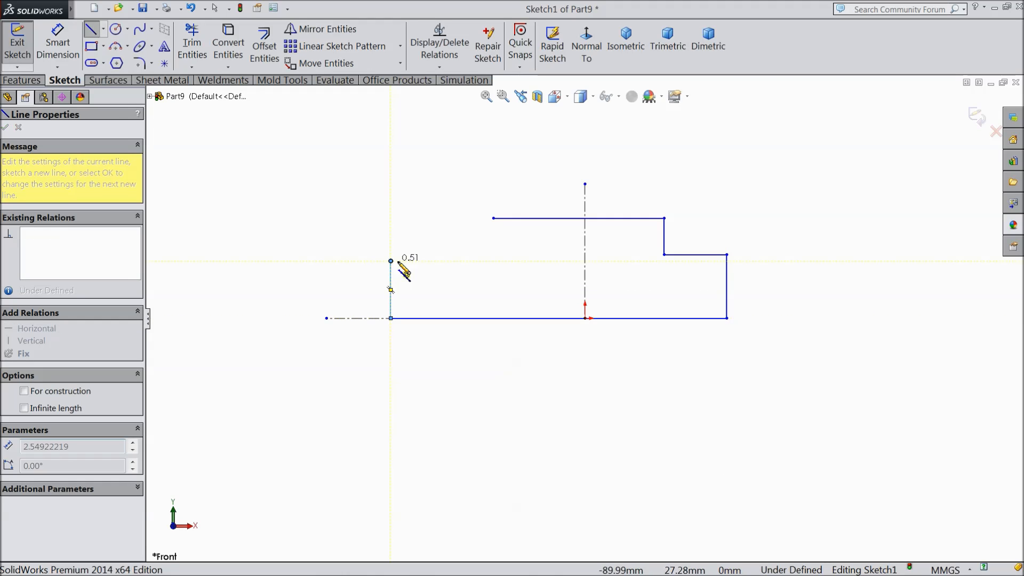
{"action": "left_click", "coordinate": [494, 262]}
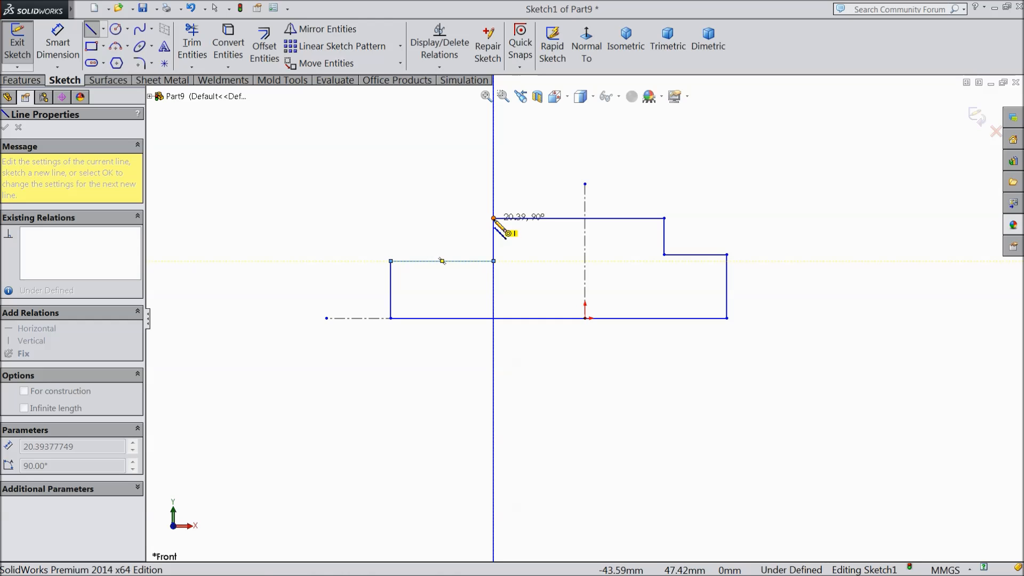
{"action": "left_click", "coordinate": [494, 218]}
{"action": "right_click", "coordinate": [469, 216]}
{"action": "left_click", "coordinate": [418, 164]}
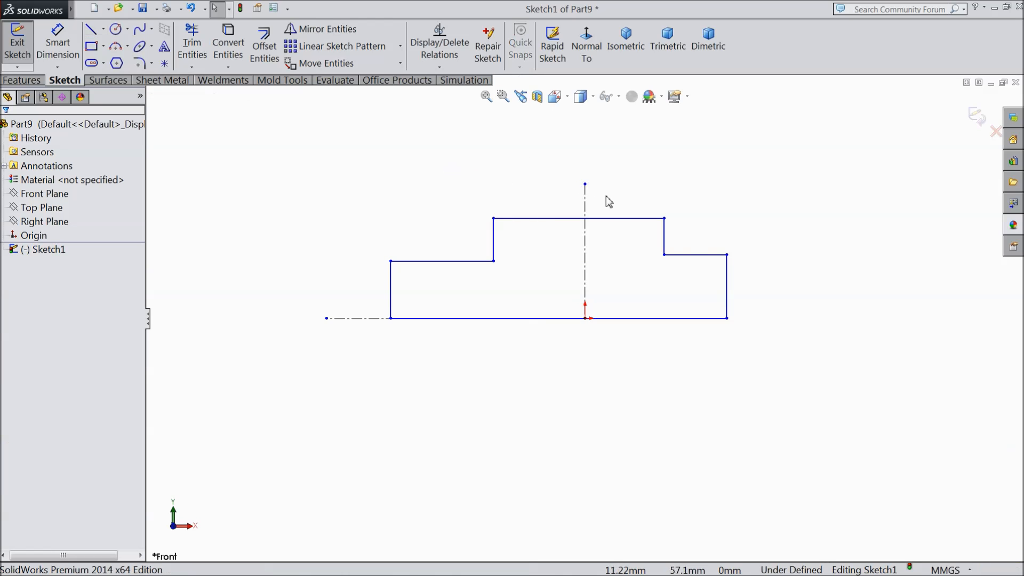
- Try to centre the profile's top edge on the origin with a midpoint relation, and undo it
{"action": "scroll", "coordinate": [599, 233], "scroll_direction": "down", "scroll_amount": 3}
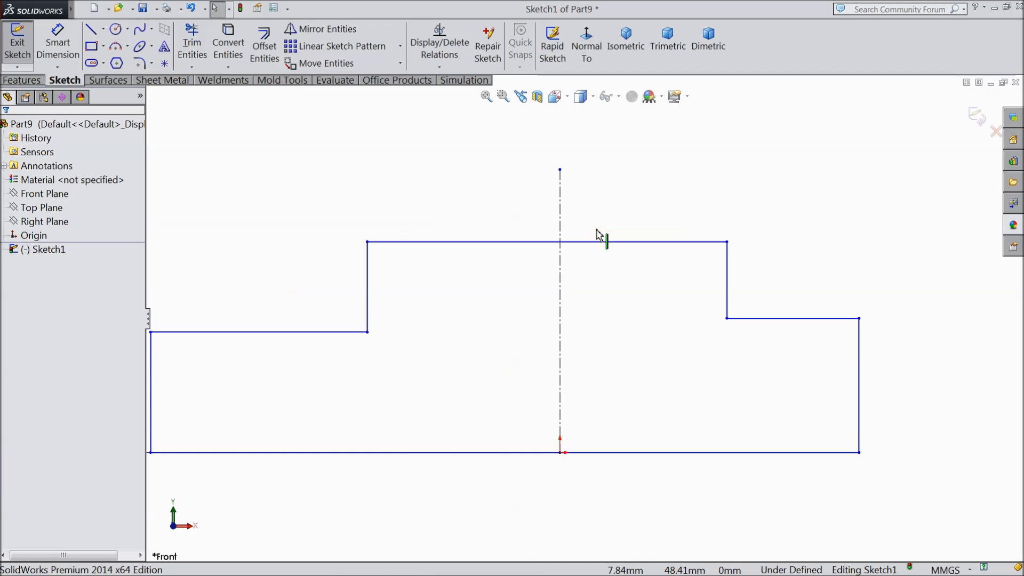
{"action": "left_click", "coordinate": [541, 242]}
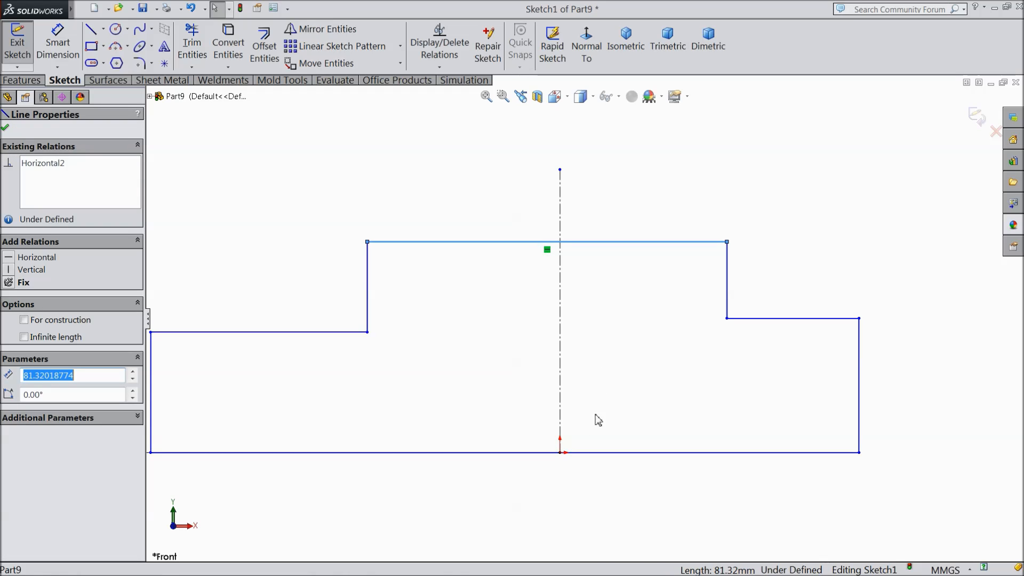
{"action": "left_click", "coordinate": [560, 453], "text": "ctrl"}
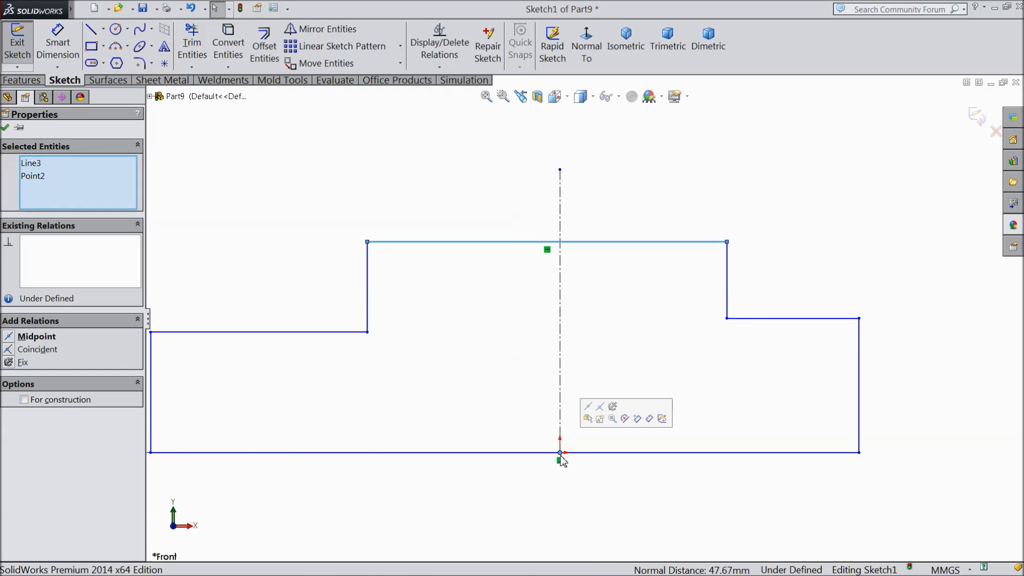
{"action": "left_click", "coordinate": [591, 415]}
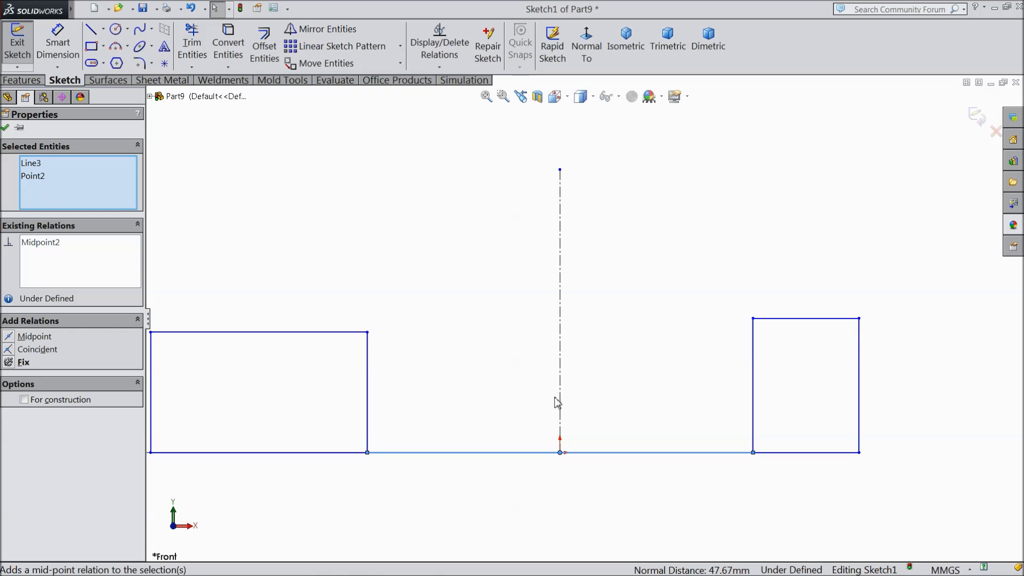
{"action": "left_click", "coordinate": [191, 8]}
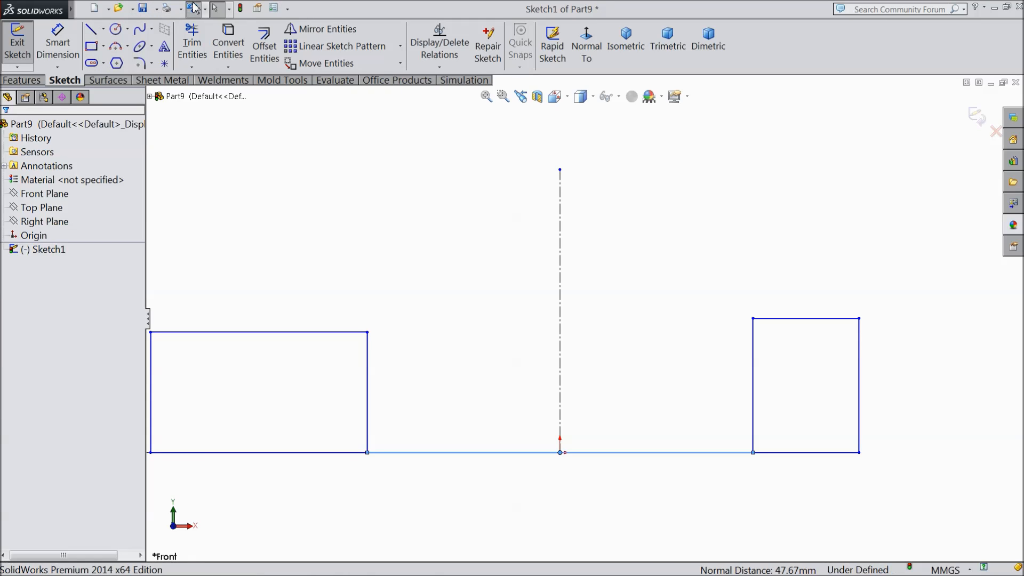
{"action": "key", "text": "Escape"}
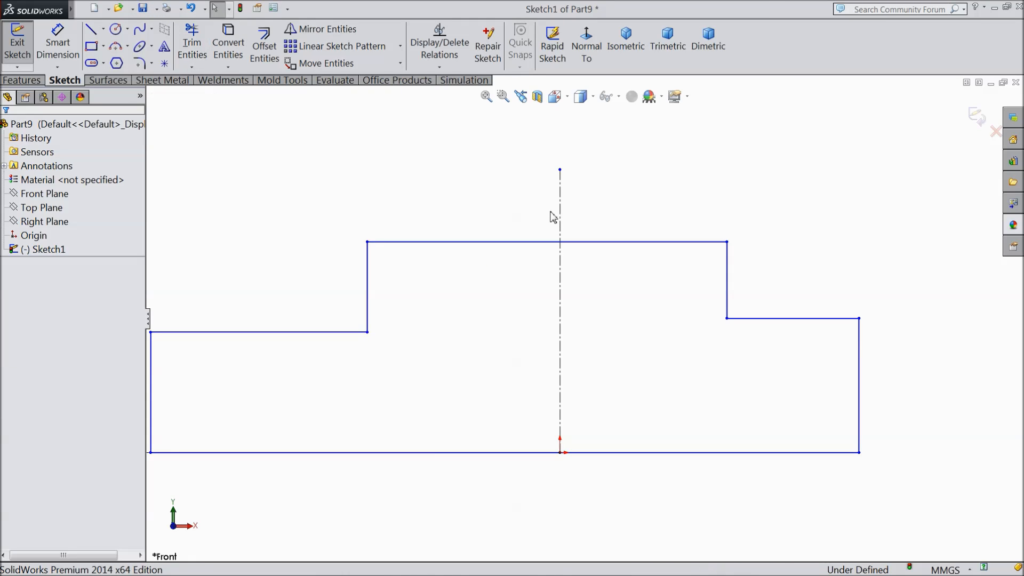
- Make the two upper vertical edges of the raised section symmetric about the vertical centerline
{"action": "left_click", "coordinate": [727, 286]}
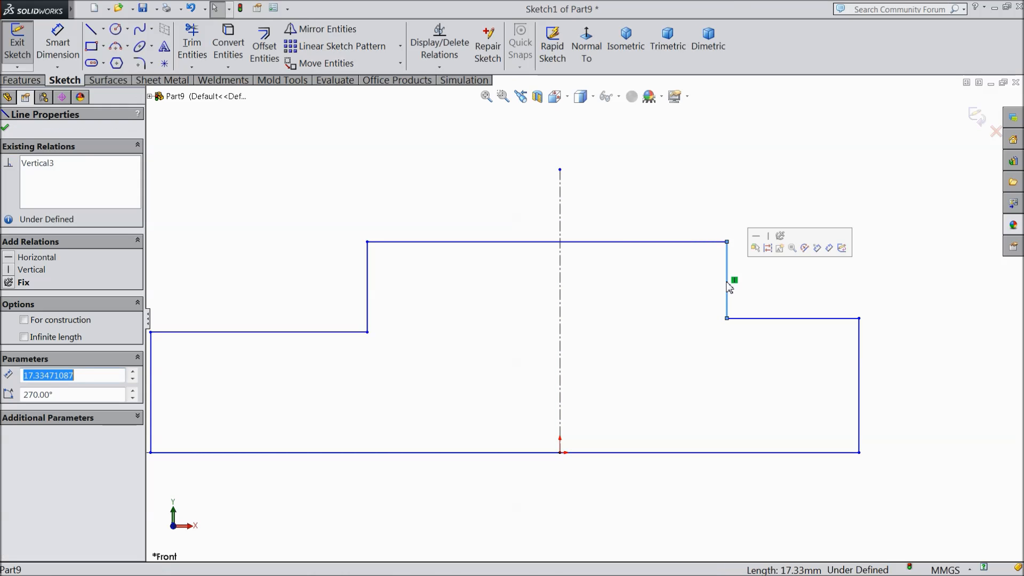
{"action": "left_click", "coordinate": [560, 293], "text": "ctrl"}
{"action": "left_click", "coordinate": [368, 286], "text": "ctrl"}
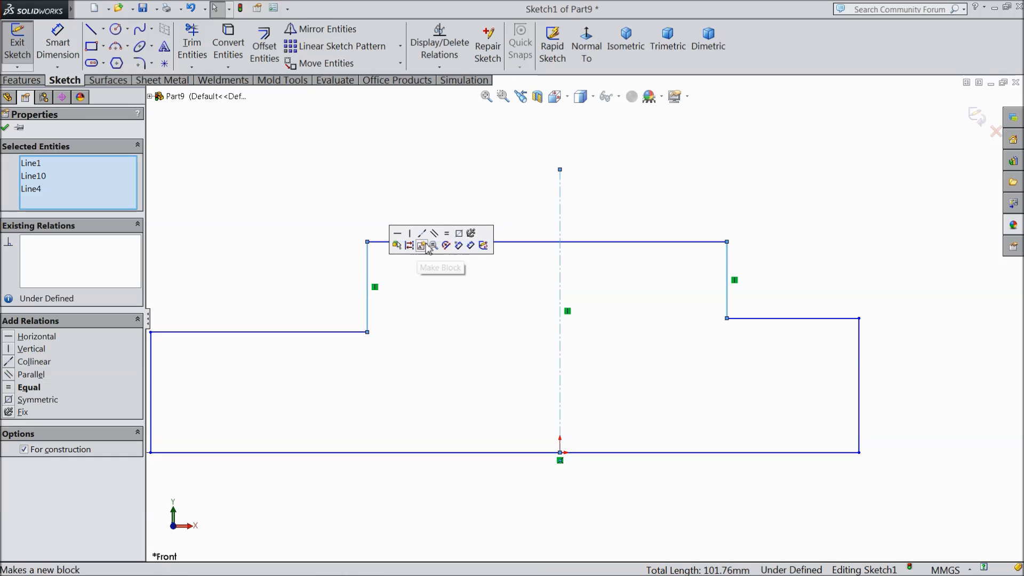
{"action": "left_click", "coordinate": [460, 235]}
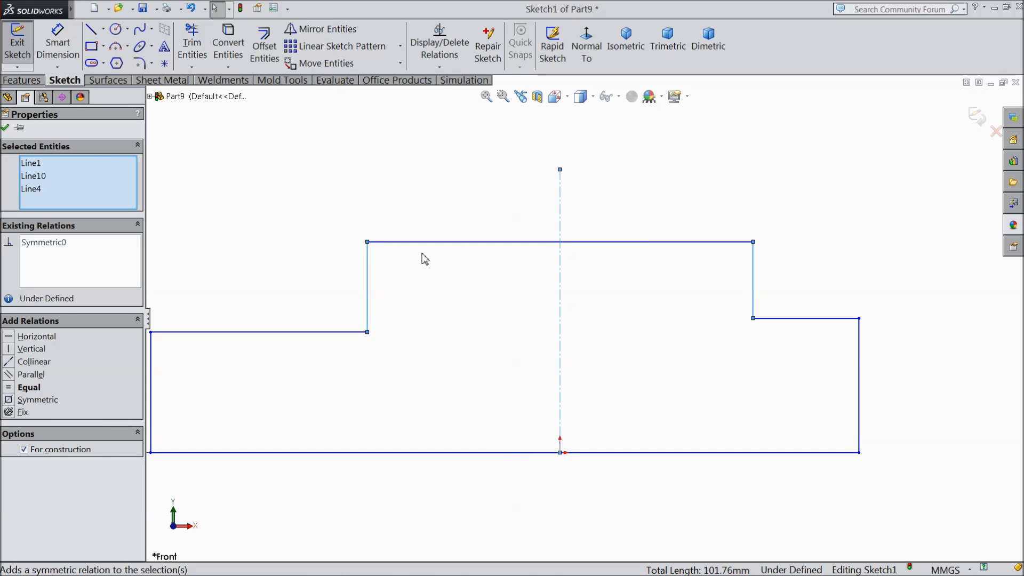
- Make the two horizontal shoulder edges of the profile collinear and equal in length
{"action": "scroll", "coordinate": [310, 310], "scroll_direction": "up", "scroll_amount": 1}
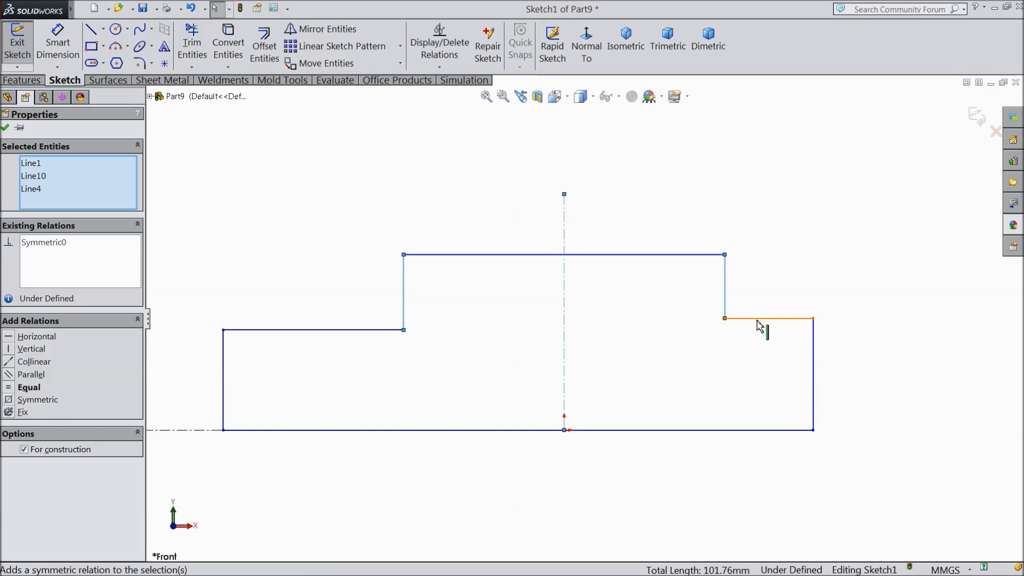
{"action": "left_click", "coordinate": [758, 322]}
{"action": "left_click", "coordinate": [377, 331], "text": "ctrl"}
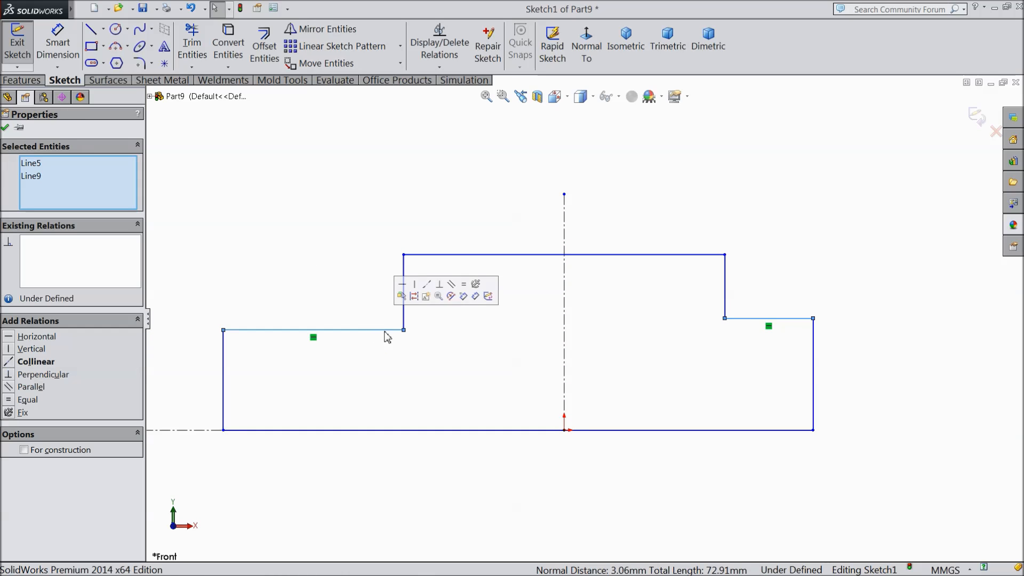
{"action": "left_click", "coordinate": [426, 285]}
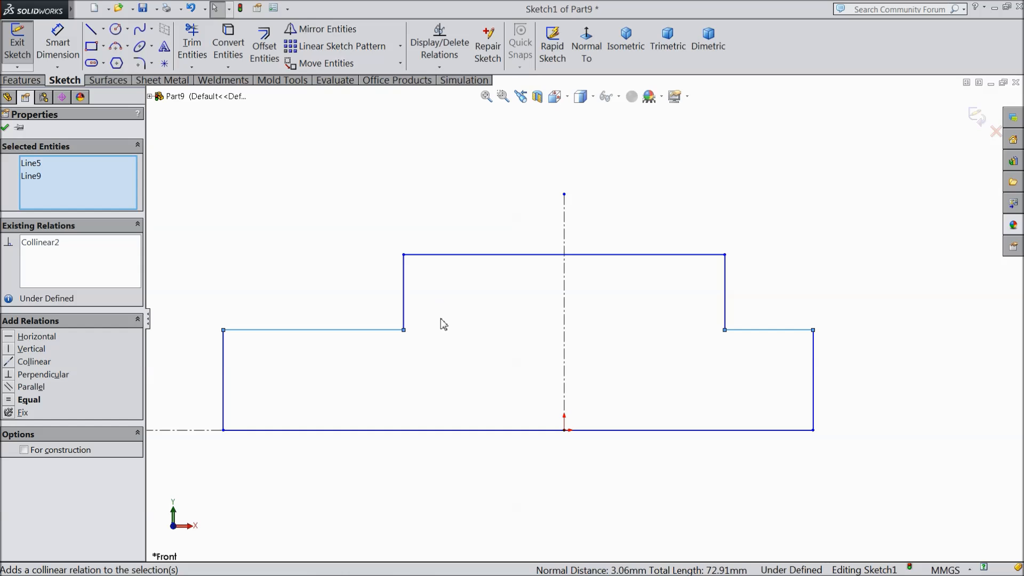
{"action": "left_click", "coordinate": [11, 399]}
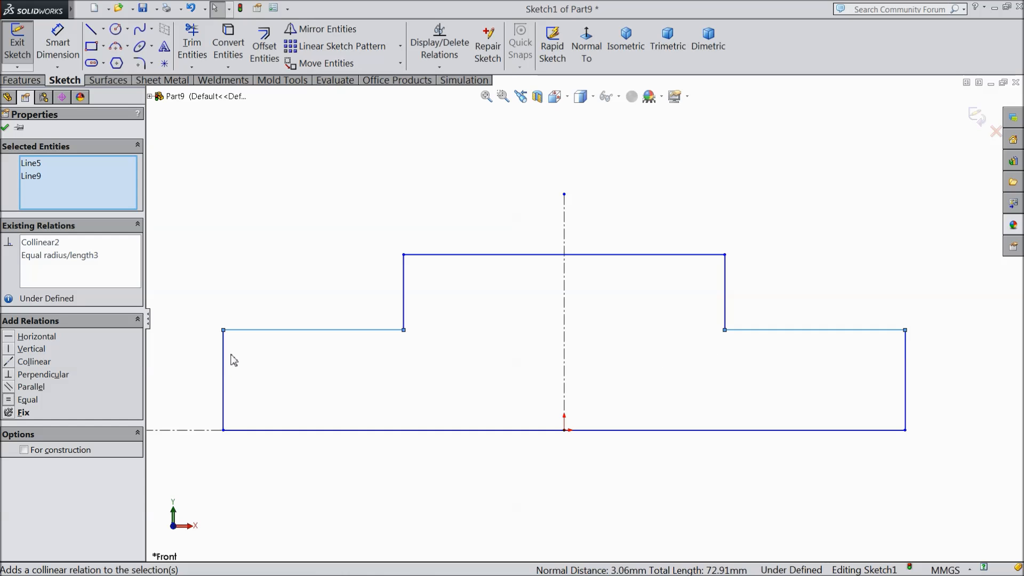
- Dimension the profile's top edge to 15 mm and the right shoulder edge to 7.5 mm
{"action": "left_click", "coordinate": [57, 42]}
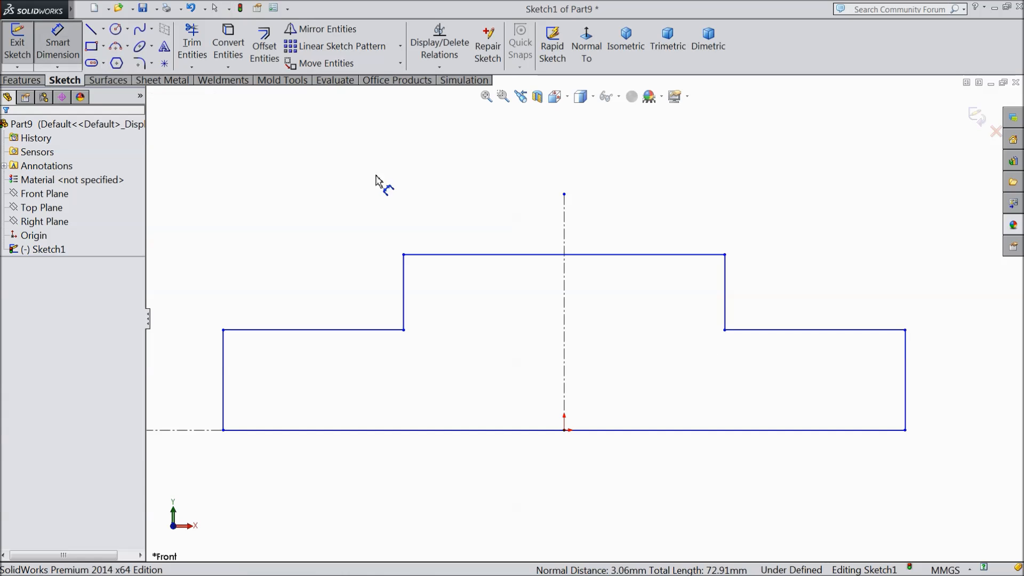
{"action": "left_click", "coordinate": [540, 255]}
{"action": "left_click", "coordinate": [545, 200]}
{"action": "type", "text": "15"}
{"action": "left_click", "coordinate": [485, 182]}
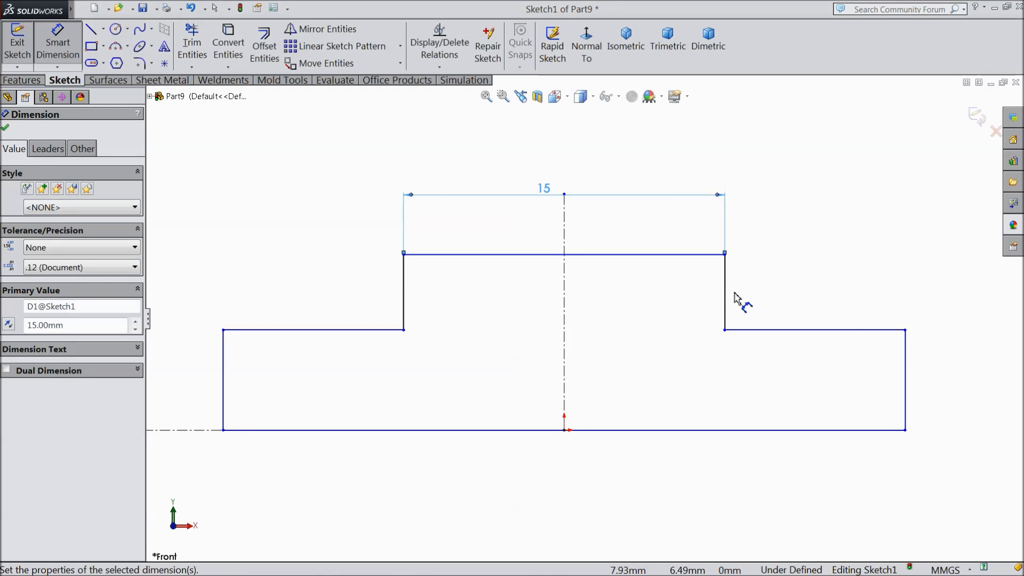
{"action": "left_click", "coordinate": [811, 336]}
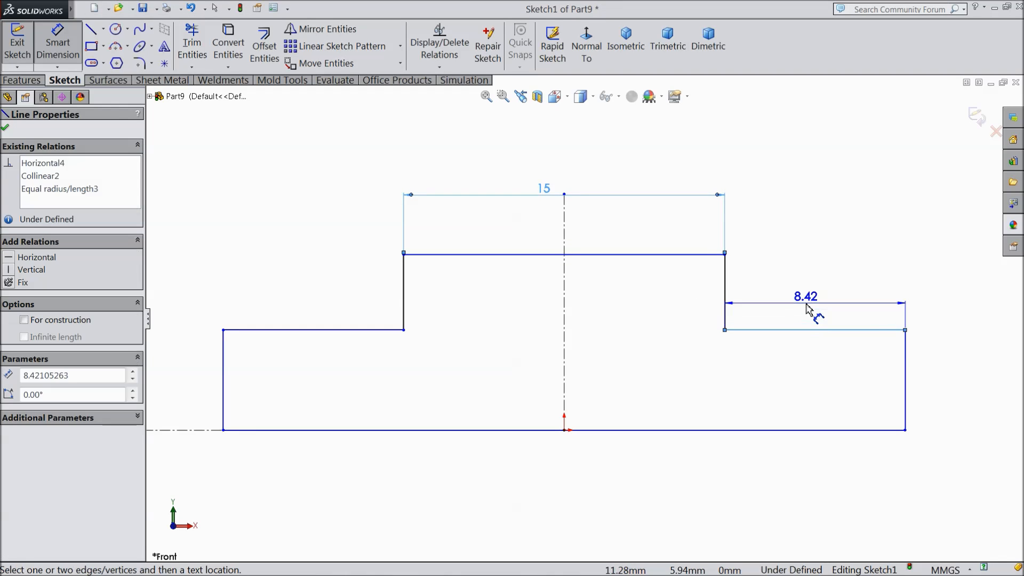
{"action": "left_click", "coordinate": [806, 302]}
{"action": "type", "text": "7.5"}
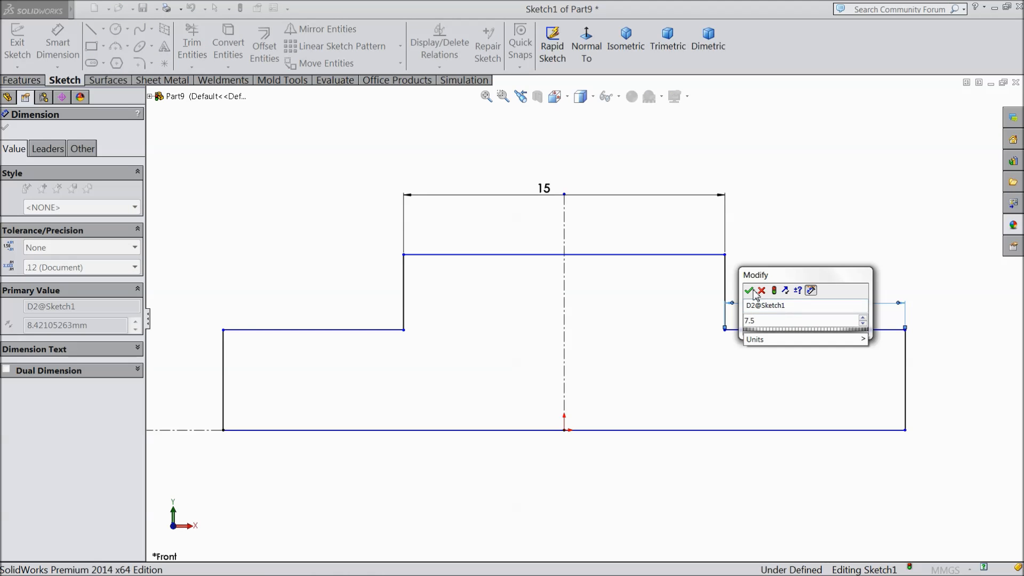
{"action": "left_click", "coordinate": [751, 291]}
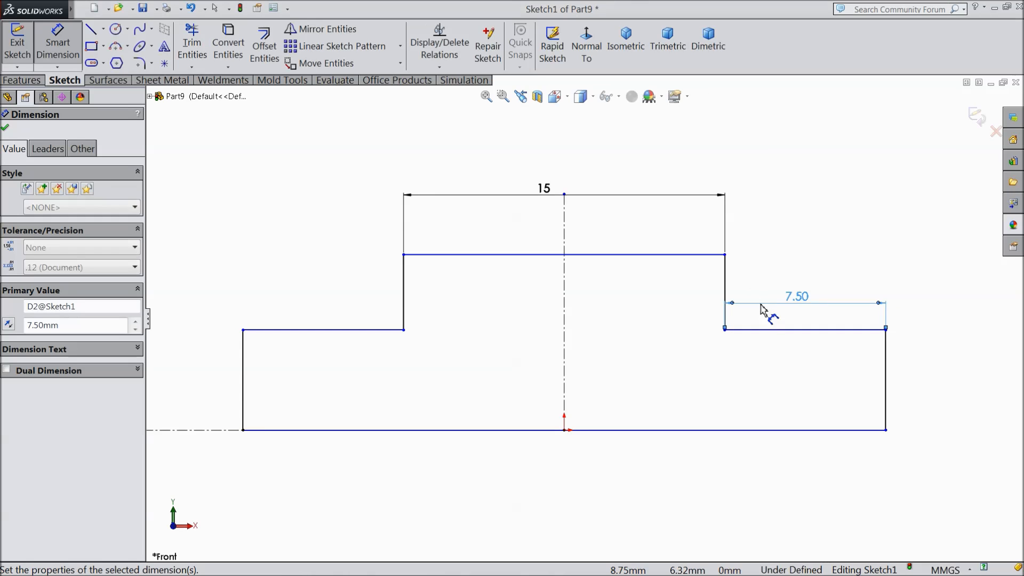
- Dimension the profile's overall height to 9 mm and the height of its right outer edge to 4 mm
{"action": "left_click", "coordinate": [654, 255]}
{"action": "left_click", "coordinate": [643, 431]}
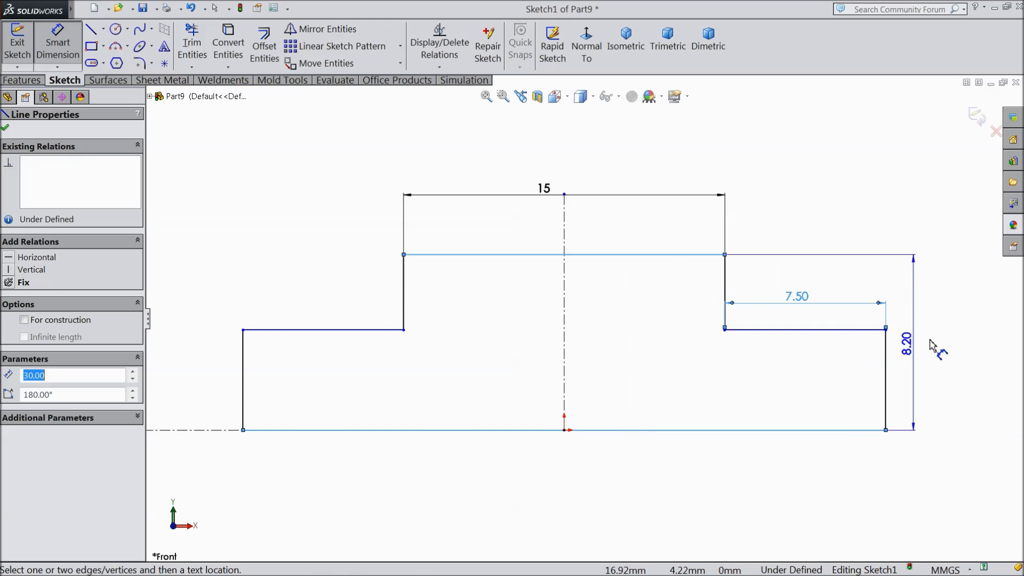
{"action": "left_click", "coordinate": [934, 346]}
{"action": "type", "text": "9"}
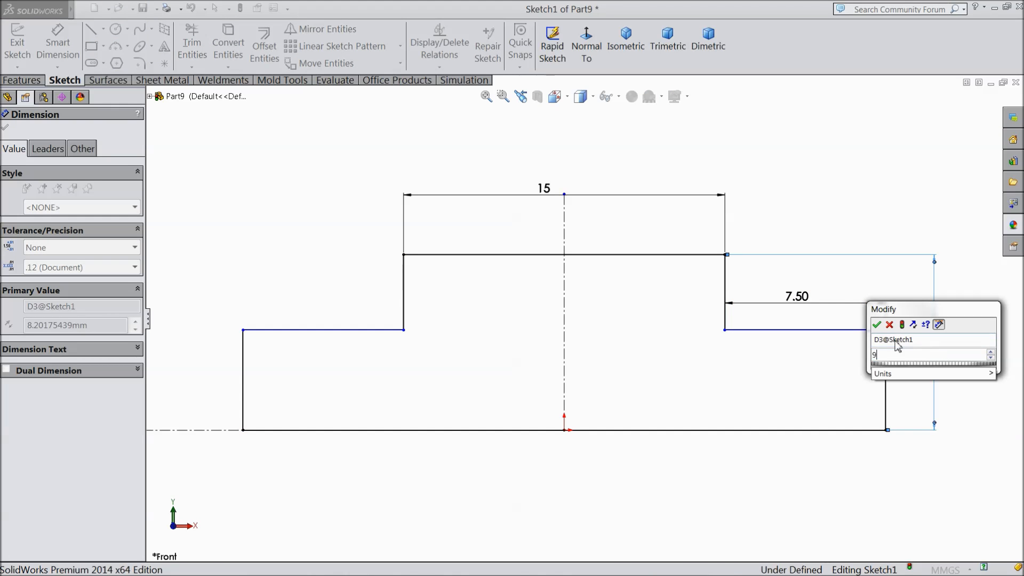
{"action": "left_click", "coordinate": [876, 325]}
{"action": "left_click", "coordinate": [887, 376]}
{"action": "left_click", "coordinate": [959, 374]}
{"action": "type", "text": "4"}
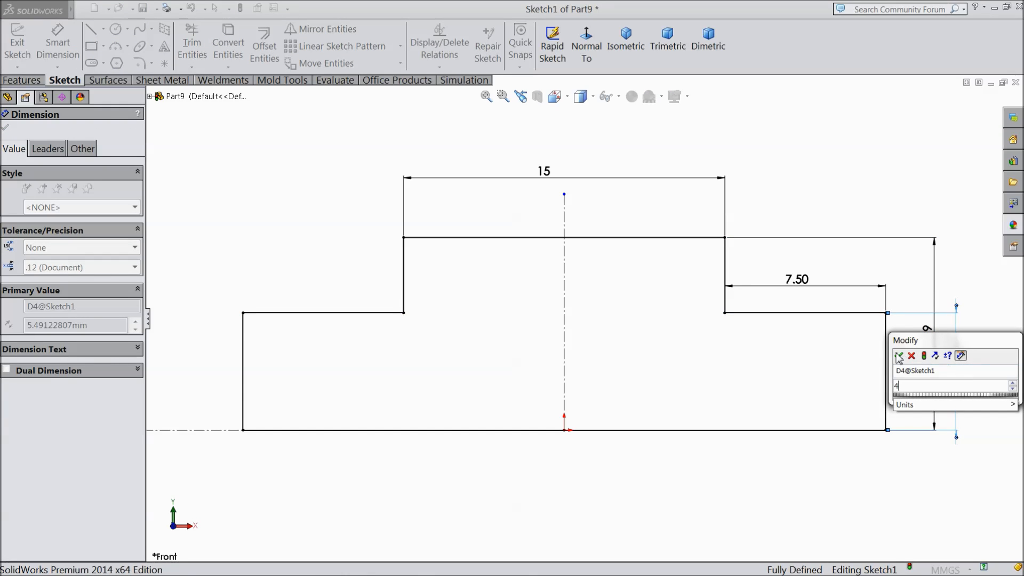
{"action": "left_click", "coordinate": [899, 356]}
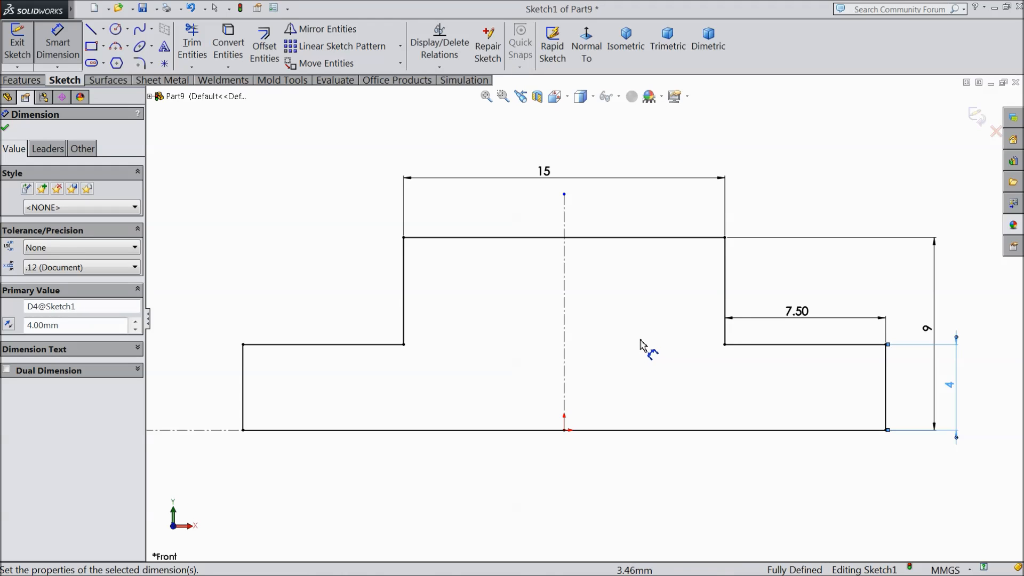
{"action": "left_click", "coordinate": [5, 129]}
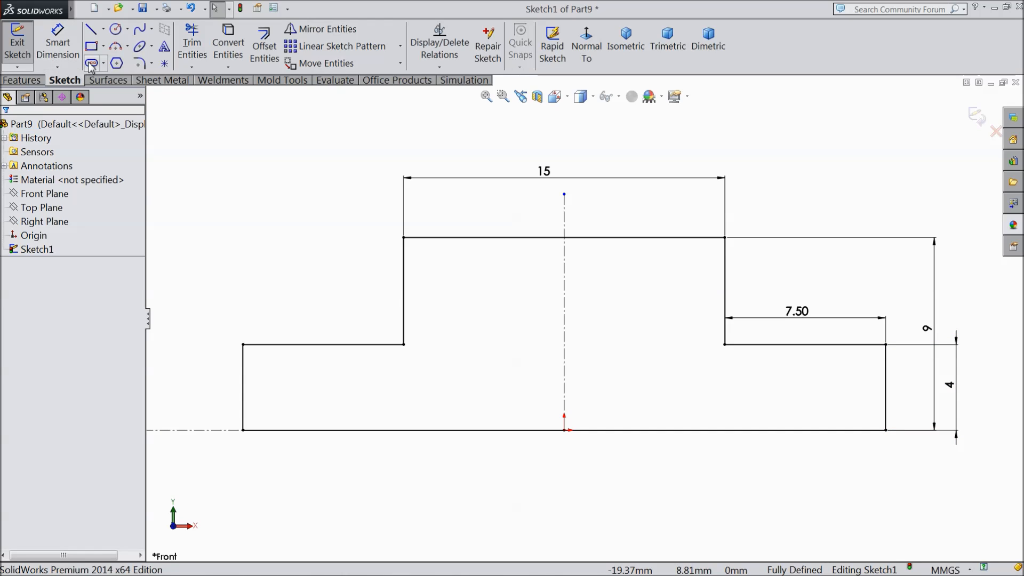
- Revolve the stepped profile 360 degrees about its long bottom line to form a solid roller with stub shafts
{"action": "left_click", "coordinate": [22, 80]}
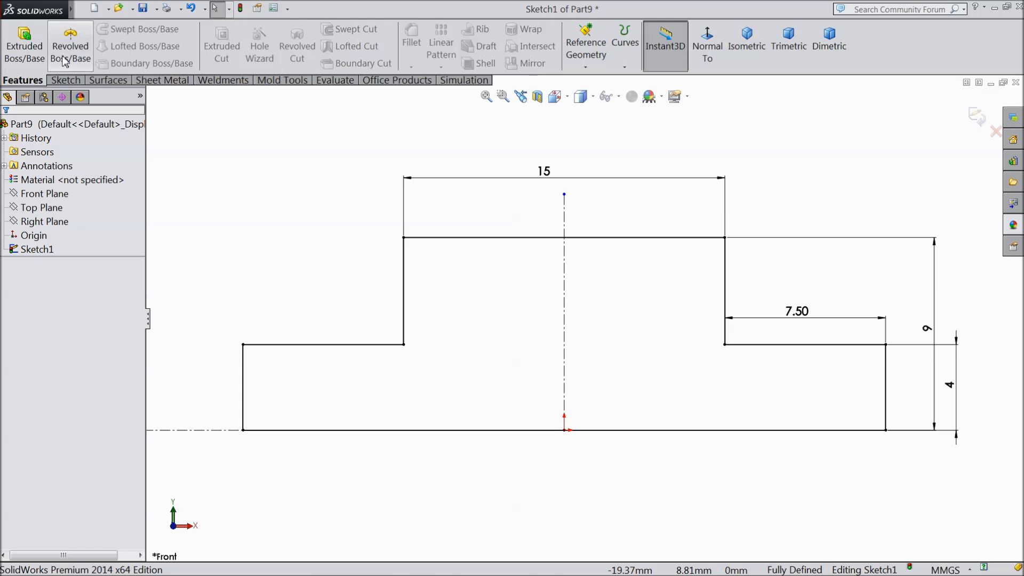
{"action": "left_click", "coordinate": [70, 46]}
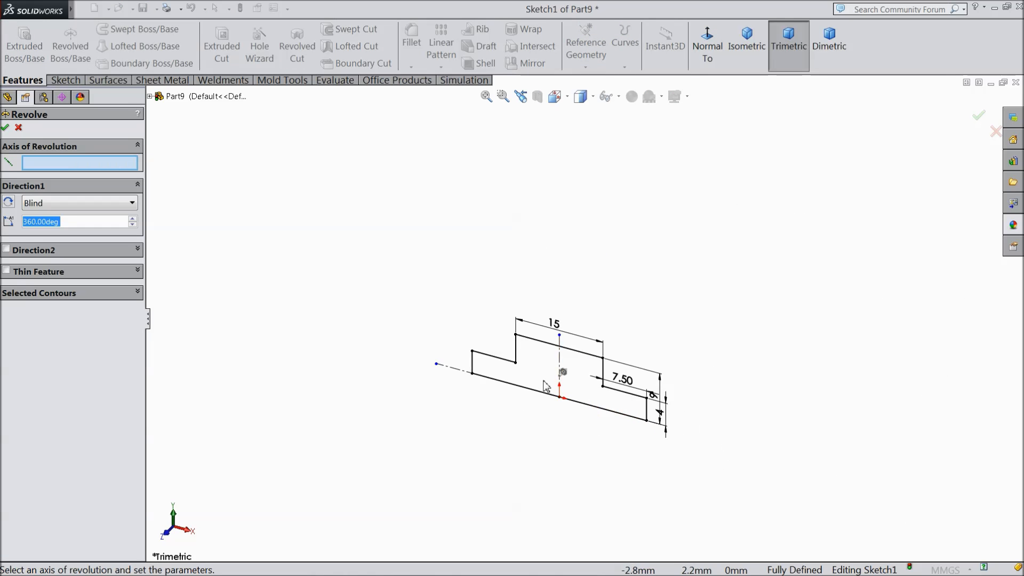
{"action": "left_click", "coordinate": [562, 397]}
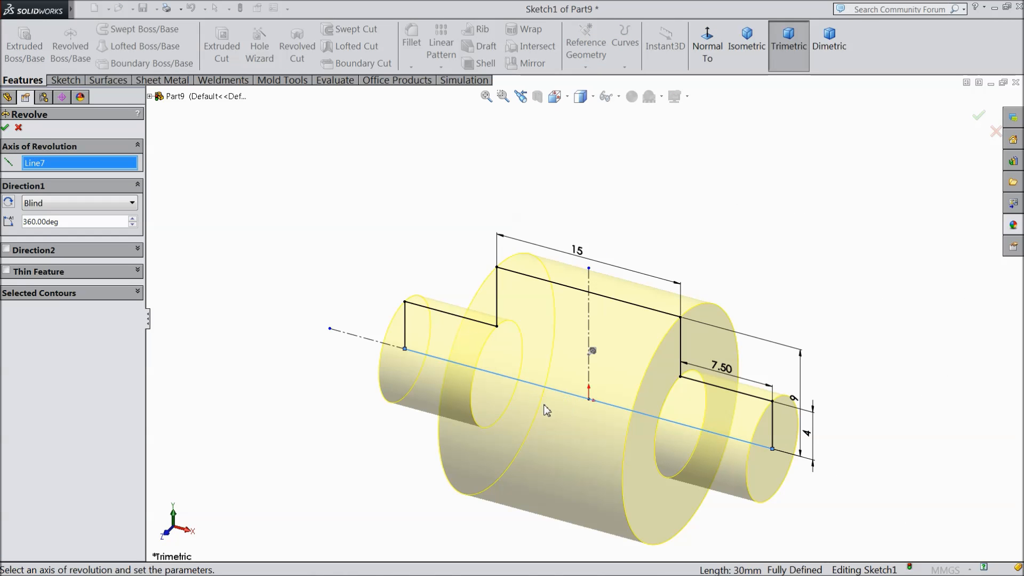
{"action": "left_click", "coordinate": [6, 128]}
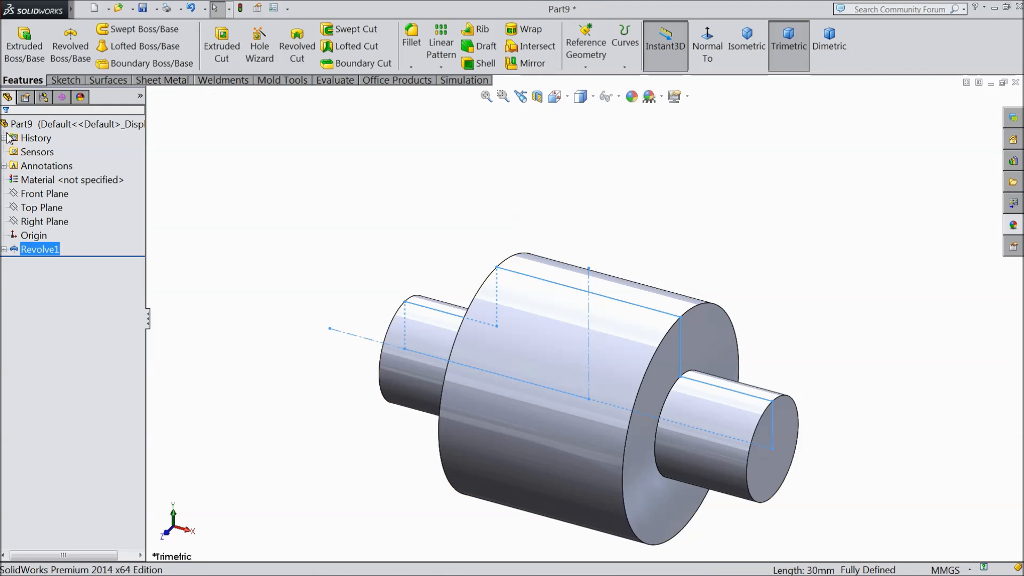
- Start a sketch on the Front Plane, viewed face-on, and draw a vertical centerline from the origin to above the large cylinder
{"action": "left_click", "coordinate": [43, 193]}
{"action": "left_click", "coordinate": [42, 179]}
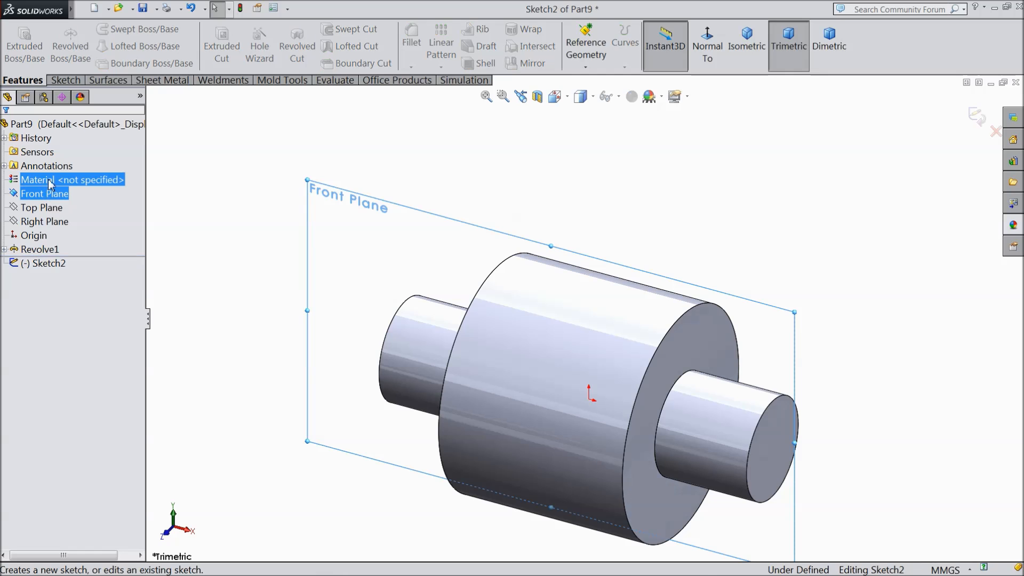
{"action": "left_click", "coordinate": [708, 53]}
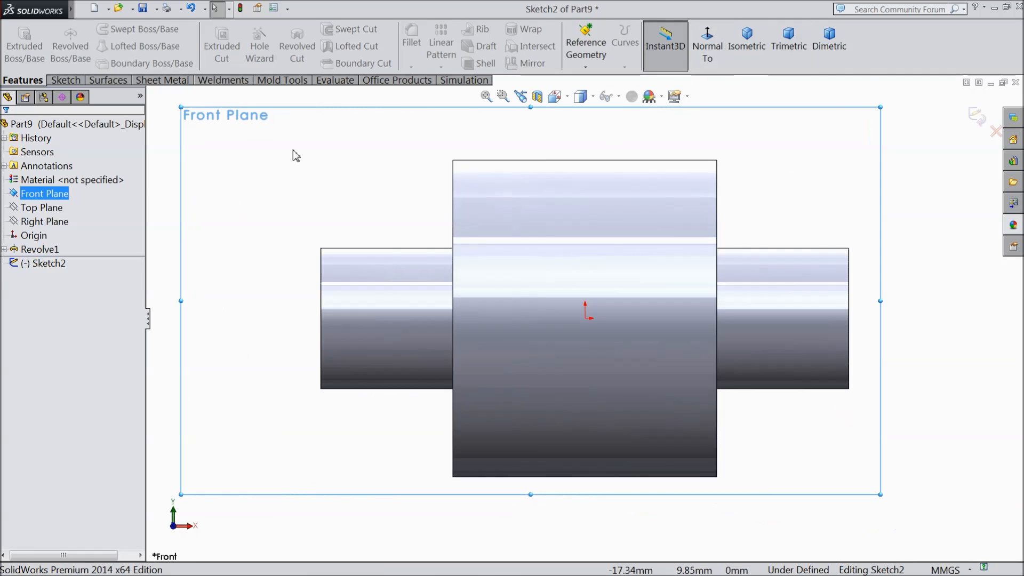
{"action": "left_click", "coordinate": [66, 80]}
{"action": "left_click", "coordinate": [103, 29]}
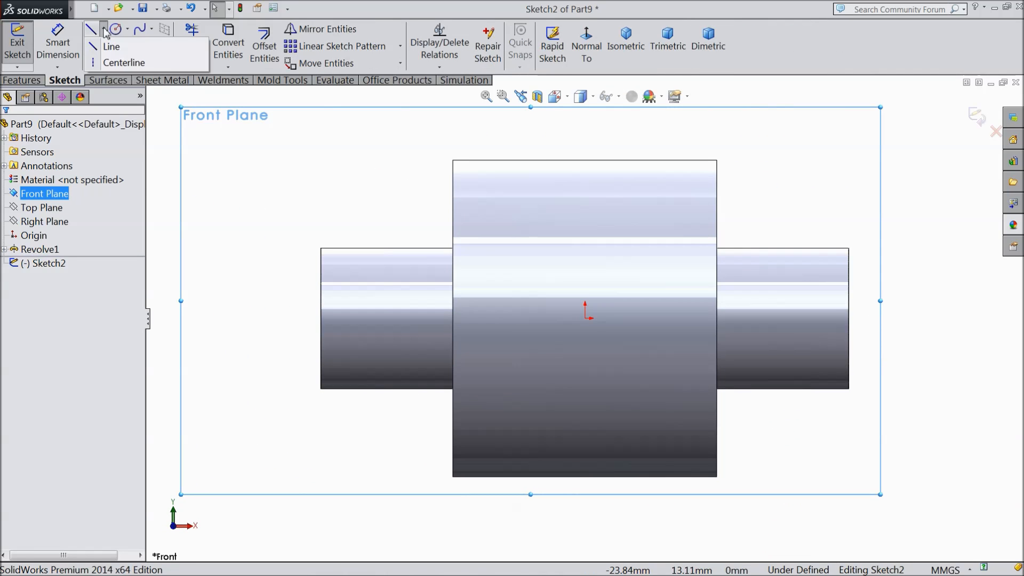
{"action": "left_click", "coordinate": [115, 59]}
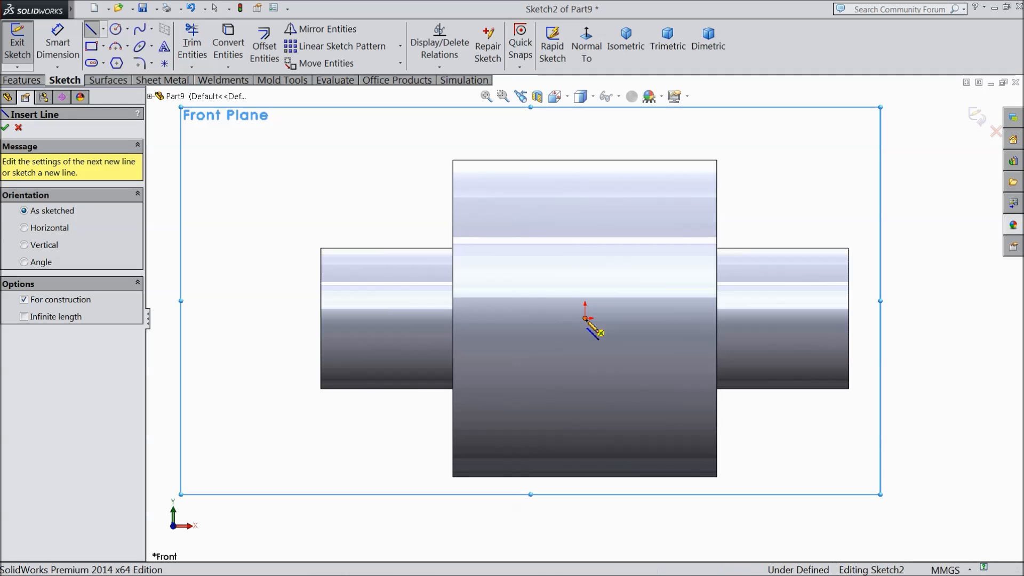
{"action": "left_click", "coordinate": [585, 318]}
{"action": "left_click", "coordinate": [585, 137]}
{"action": "right_click", "coordinate": [604, 126]}
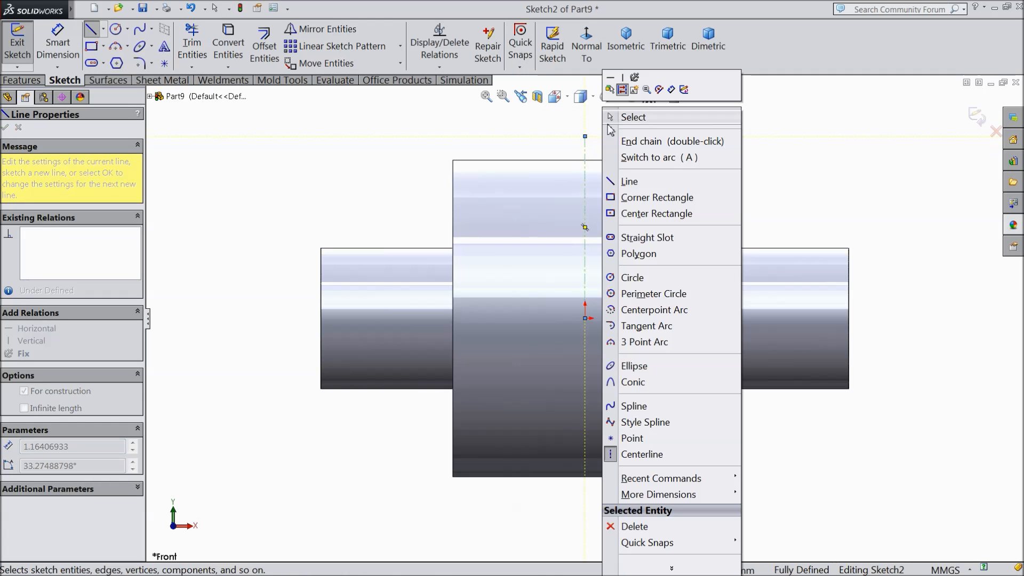
- Finish the vertical centerline and sketch a corner rectangle about 2.17 mm by 1.14 mm down from the upper edge of the left journal
{"action": "left_click", "coordinate": [633, 117]}
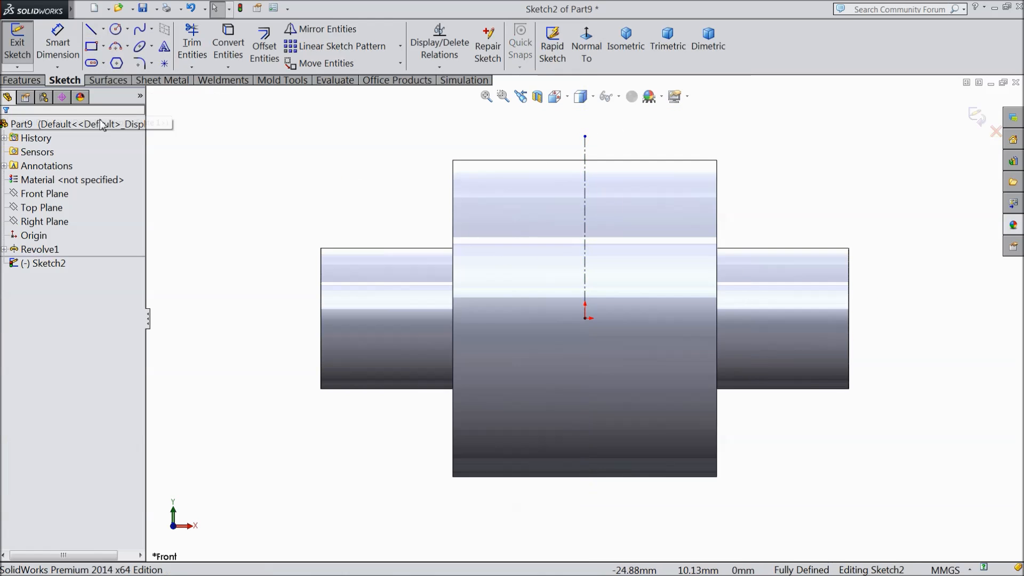
{"action": "left_click", "coordinate": [95, 48]}
{"action": "scroll", "coordinate": [423, 258], "scroll_direction": "down", "scroll_amount": 4}
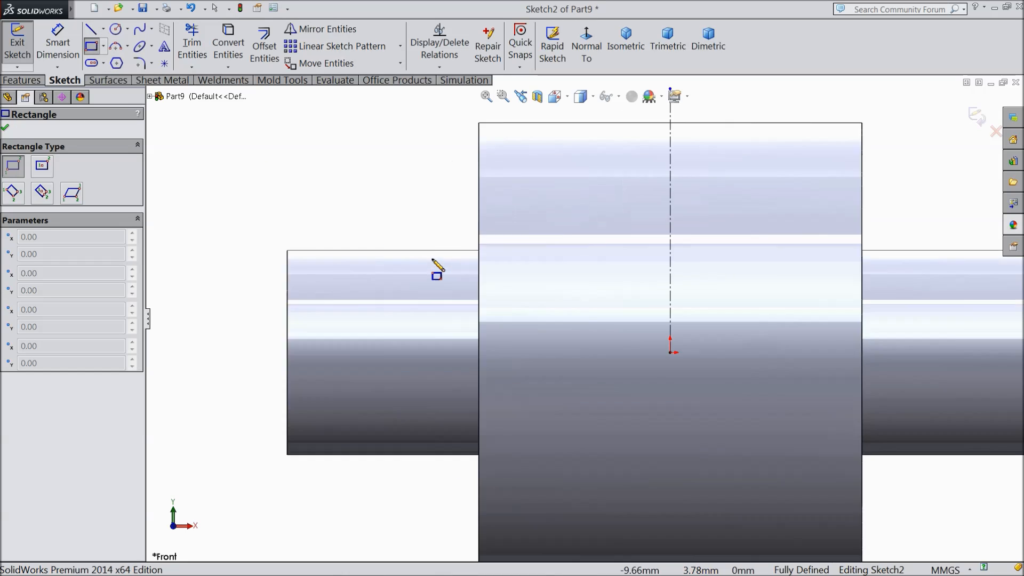
{"action": "left_click_drag", "start_coordinate": [326, 252], "coordinate": [394, 286]}
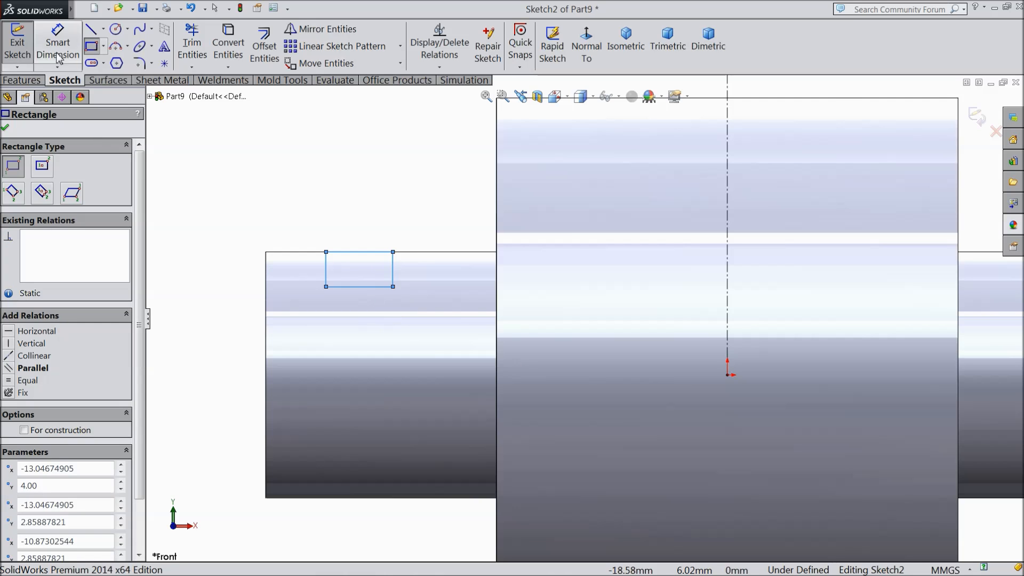
- Dimension the rectangle's left side 1.5 mm from the left end face of the shaft
{"action": "left_click", "coordinate": [55, 52]}
{"action": "left_click", "coordinate": [327, 275]}
{"action": "left_click", "coordinate": [266, 270]}
{"action": "left_click", "coordinate": [302, 215]}
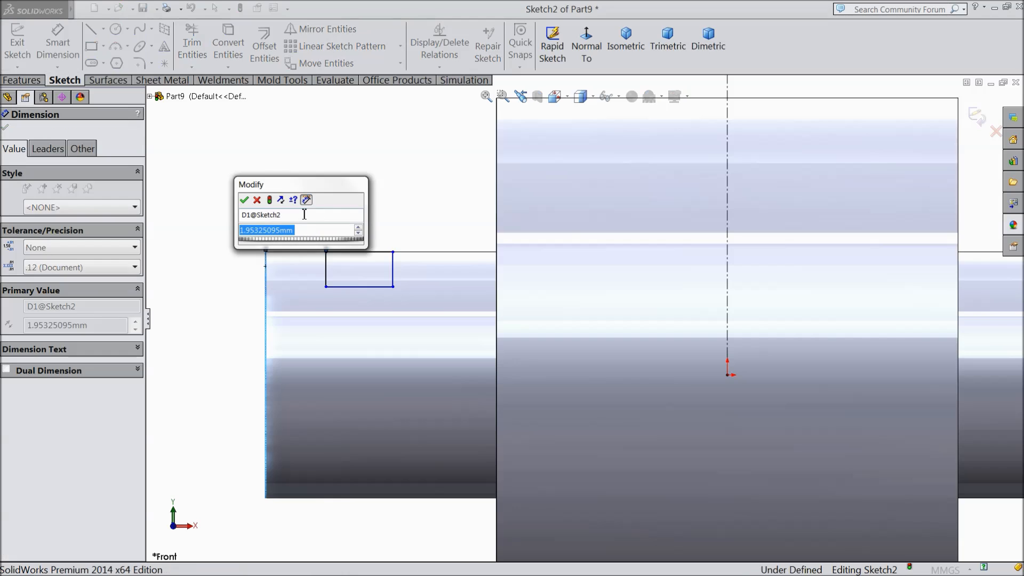
{"action": "type", "text": "1.5"}
{"action": "key", "text": "Return"}
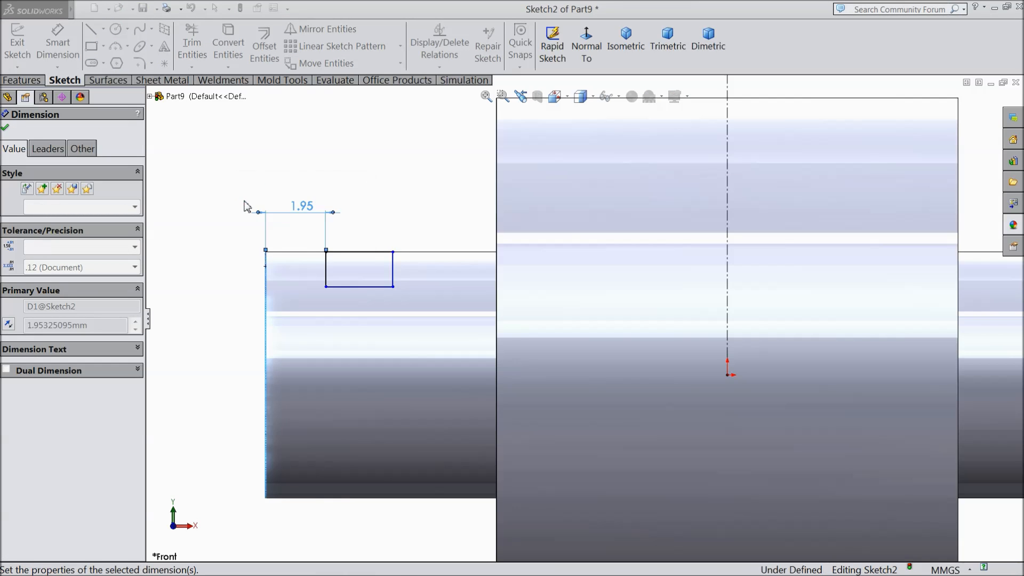
- Draw a horizontal centerline about 17 mm long from the origin to beyond the shaft's left end
{"action": "left_click", "coordinate": [103, 29]}
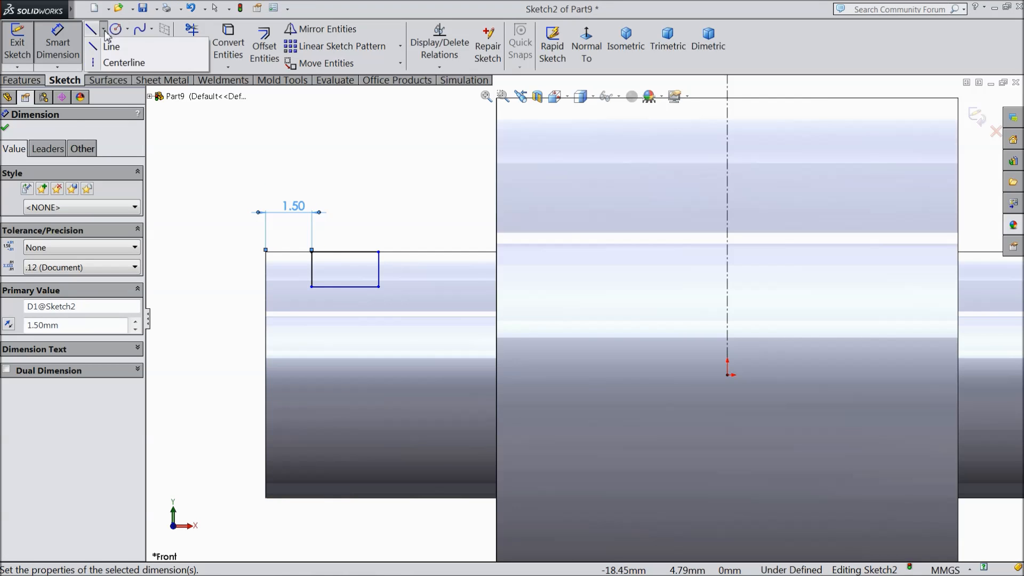
{"action": "left_click", "coordinate": [120, 64]}
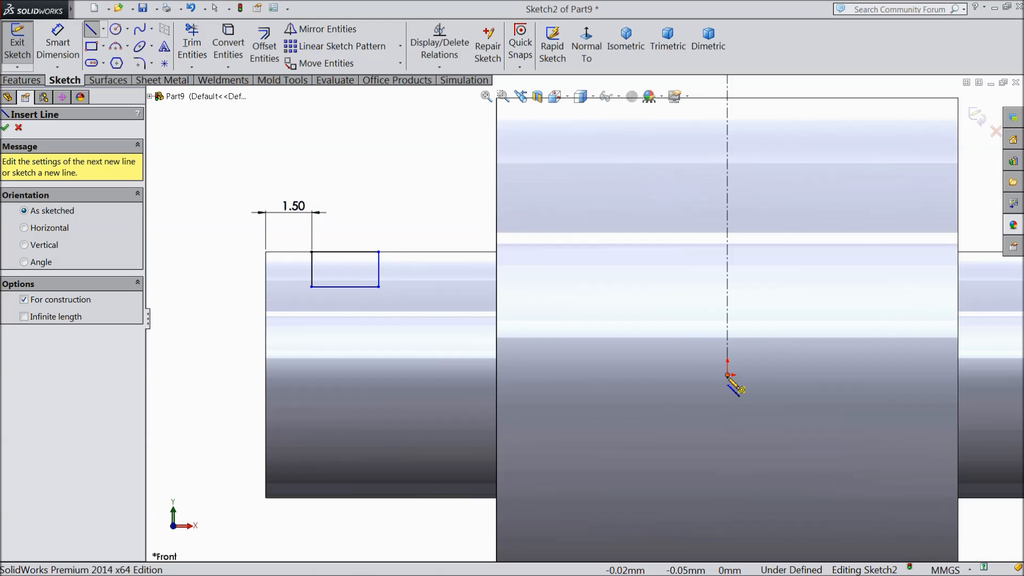
{"action": "left_click", "coordinate": [728, 375]}
{"action": "left_click", "coordinate": [200, 375]}
{"action": "right_click", "coordinate": [200, 330]}
{"action": "left_click", "coordinate": [227, 103]}
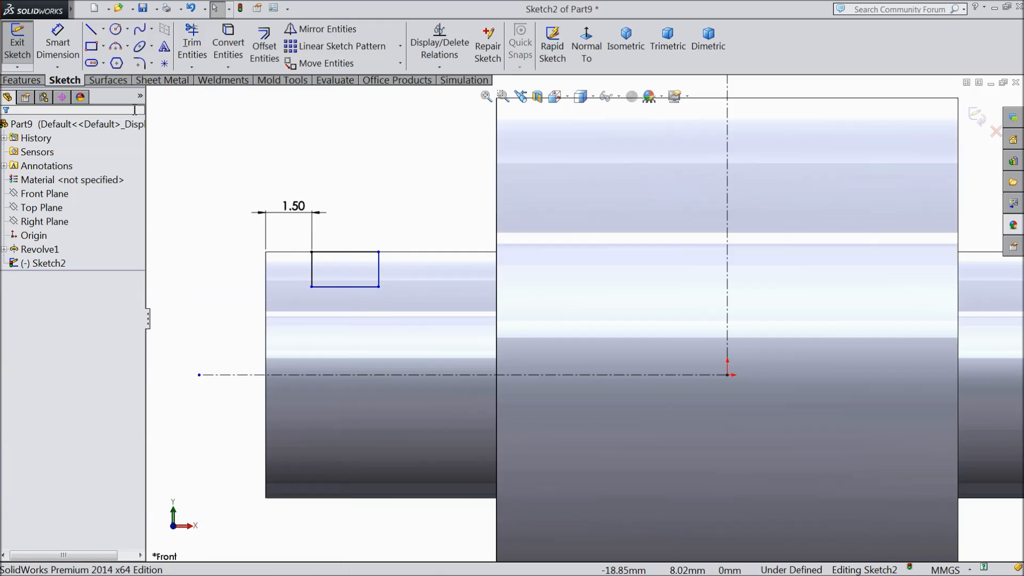
- Dimension the rectangle's lower edge 3 mm from the horizontal centerline
{"action": "left_click", "coordinate": [58, 43]}
{"action": "left_click", "coordinate": [331, 286]}
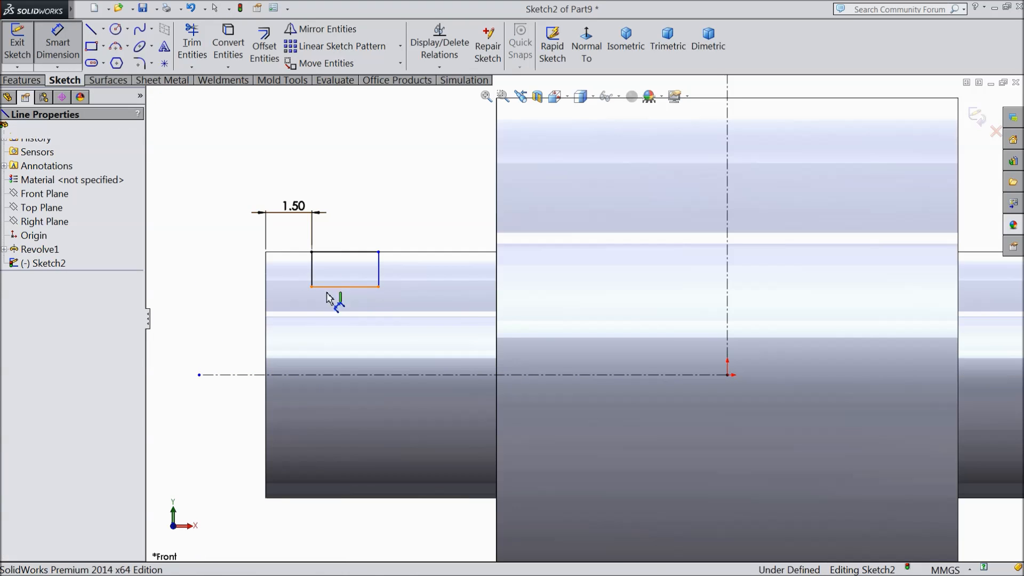
{"action": "left_click", "coordinate": [342, 375]}
{"action": "left_click", "coordinate": [209, 334]}
{"action": "type", "text": "3"}
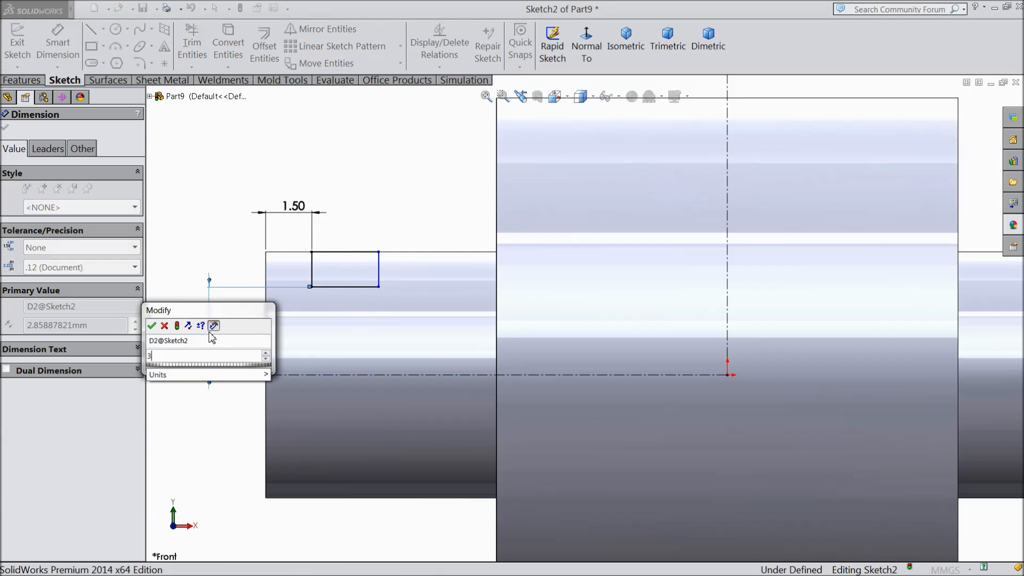
{"action": "key", "text": "Return"}
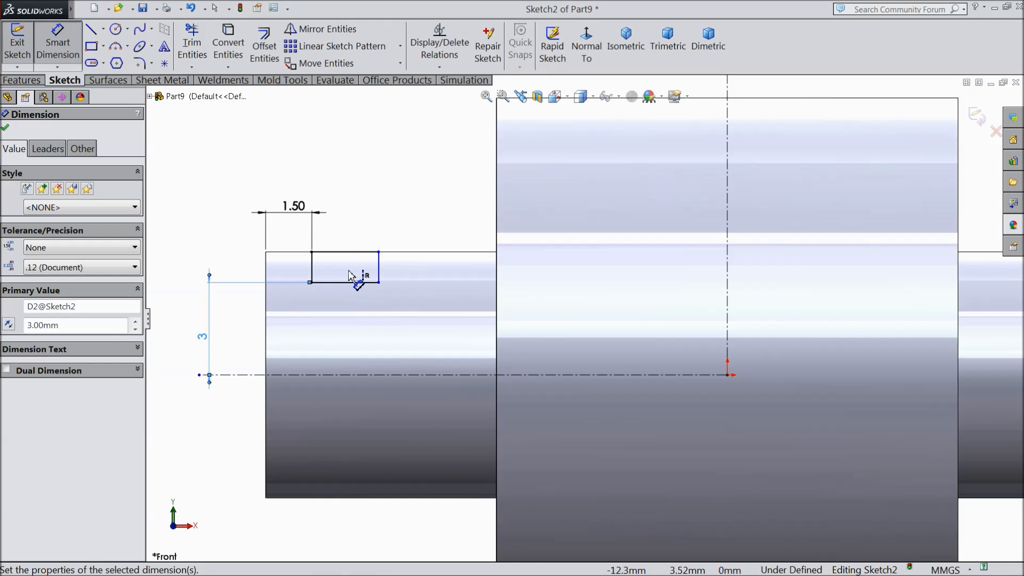
- Dimension the rectangle's width as 1 mm
{"action": "left_click", "coordinate": [347, 247]}
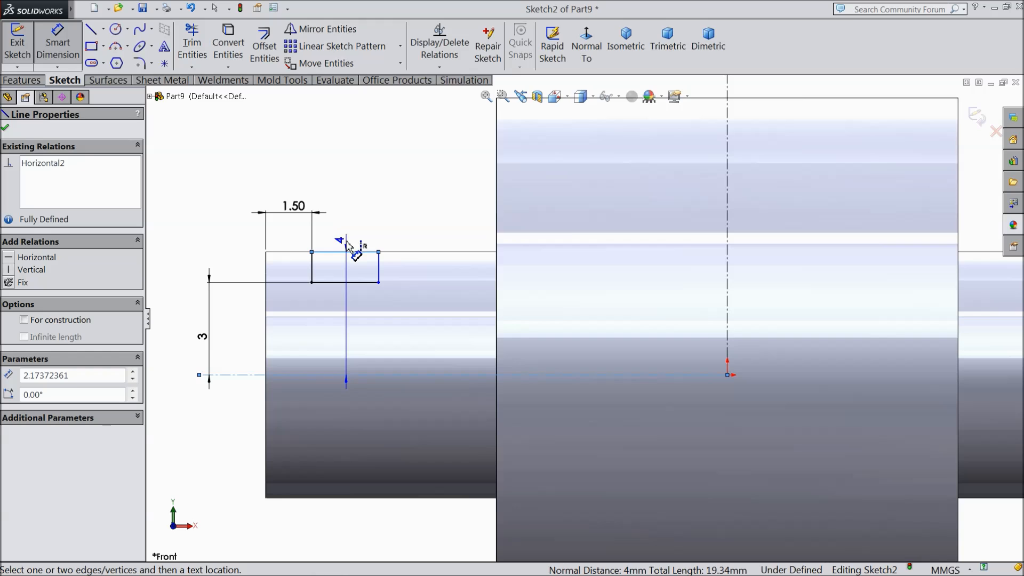
{"action": "left_click", "coordinate": [350, 238]}
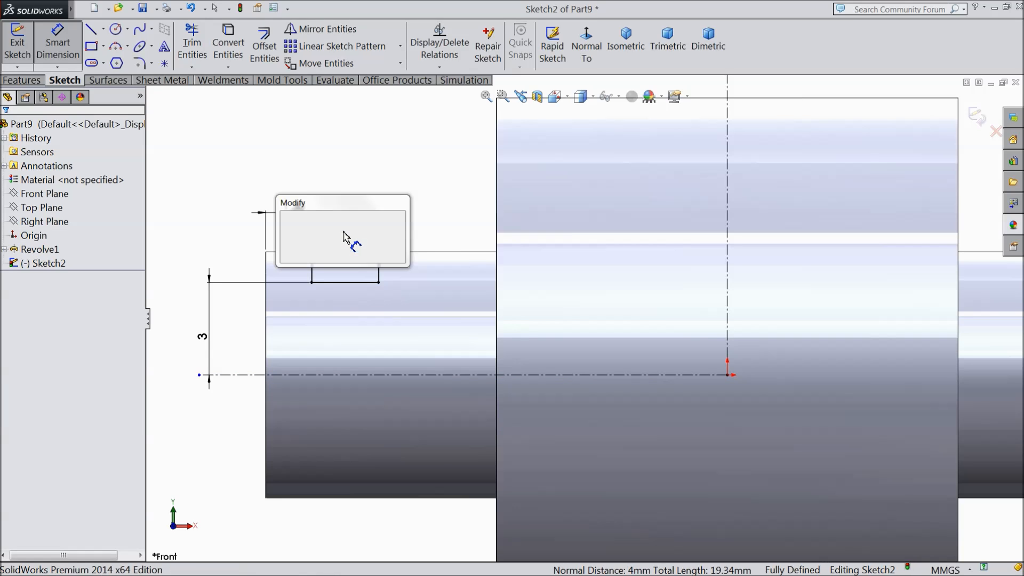
{"action": "type", "text": "1"}
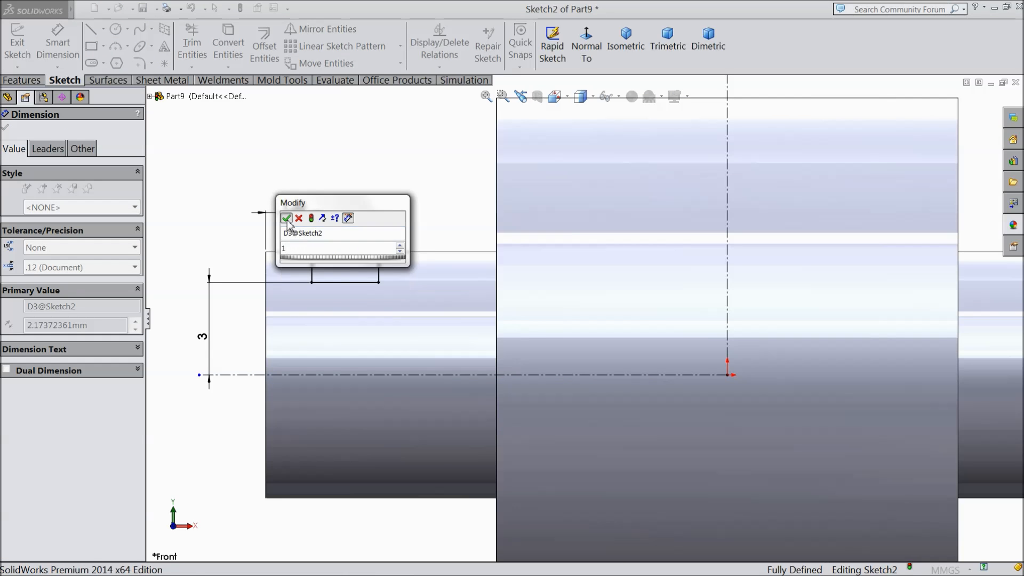
{"action": "key", "text": "Return"}
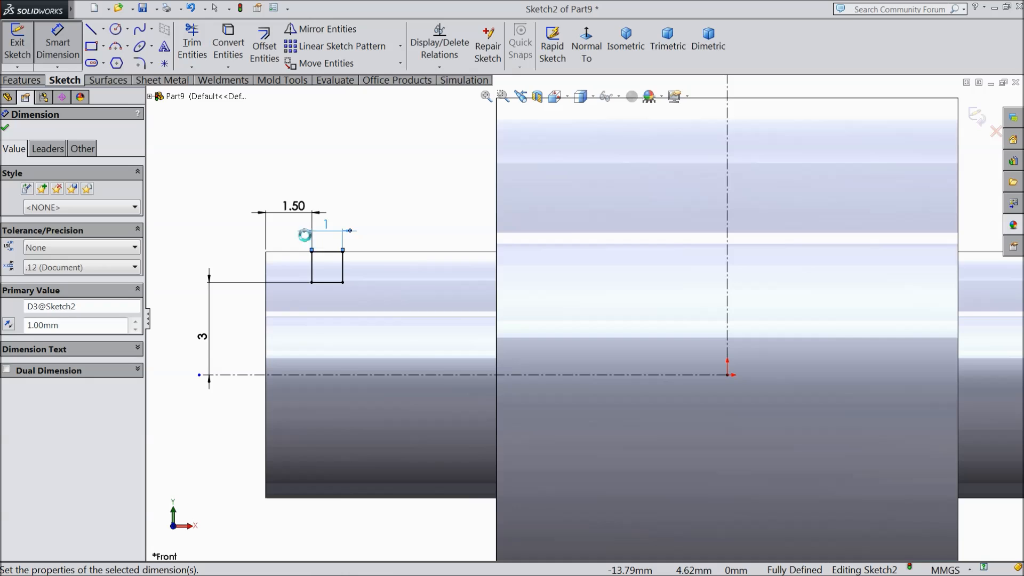
{"action": "left_click", "coordinate": [6, 129]}
- Mirror the rectangle about the vertical centerline onto the right journal, keeping the original
{"action": "left_click", "coordinate": [321, 29]}
{"action": "left_click_drag", "start_coordinate": [374, 242], "coordinate": [288, 293]}
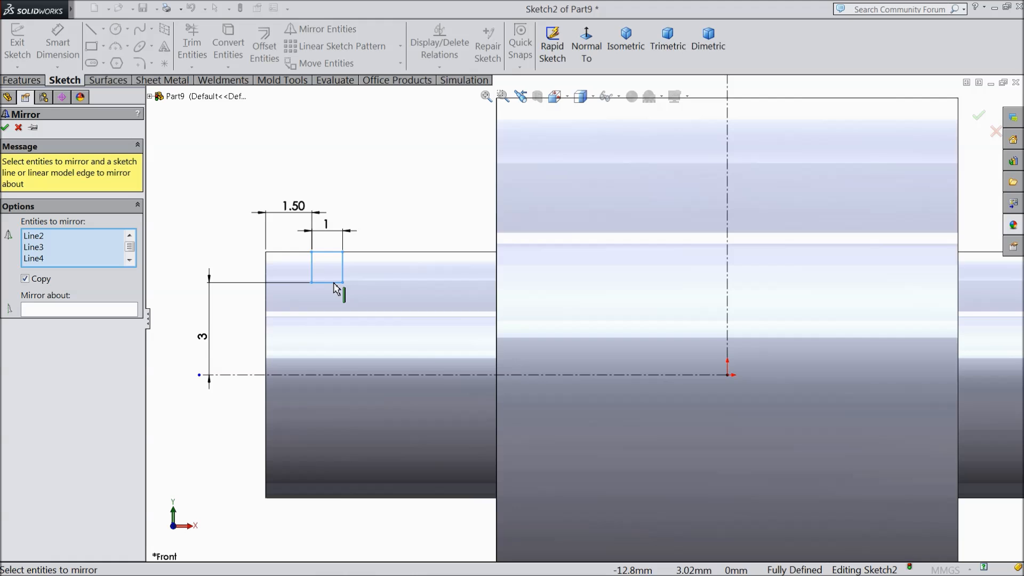
{"action": "left_click", "coordinate": [108, 311]}
{"action": "left_click", "coordinate": [732, 283]}
{"action": "scroll", "coordinate": [658, 293], "scroll_direction": "up", "scroll_amount": 5}
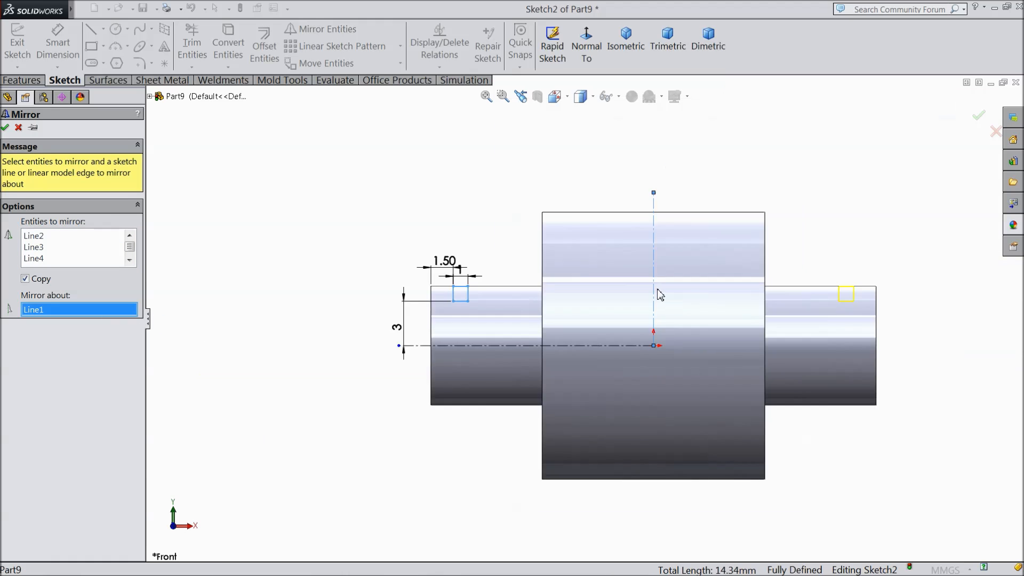
{"action": "scroll", "coordinate": [850, 293], "scroll_direction": "down", "scroll_amount": 3}
{"action": "scroll", "coordinate": [735, 326], "scroll_direction": "up", "scroll_amount": 2}
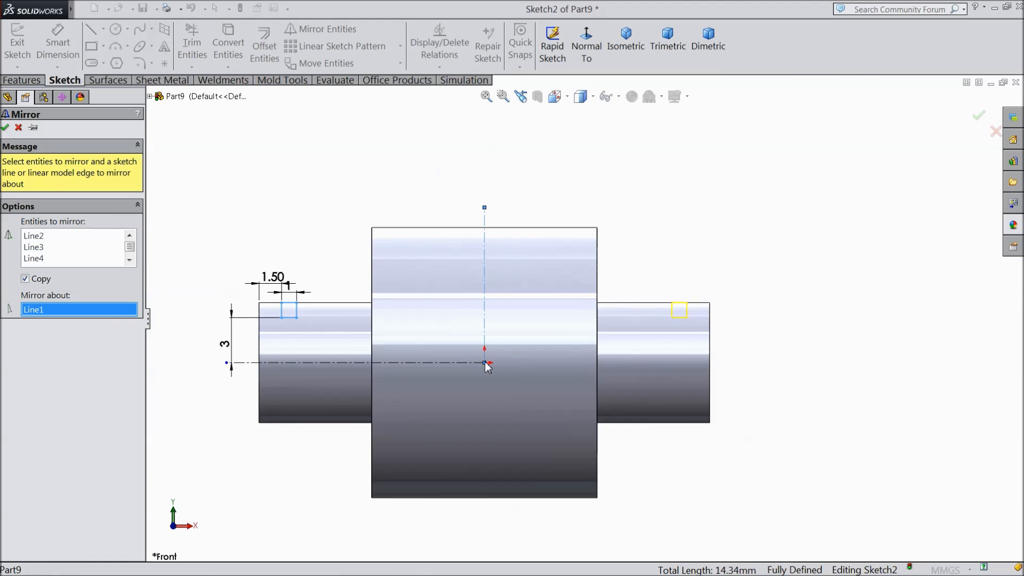
{"action": "left_click", "coordinate": [5, 127]}
- Cut both rectangular profiles as a 360-degree revolved cut around the horizontal centerline
{"action": "left_click", "coordinate": [24, 80]}
{"action": "left_click", "coordinate": [295, 54]}
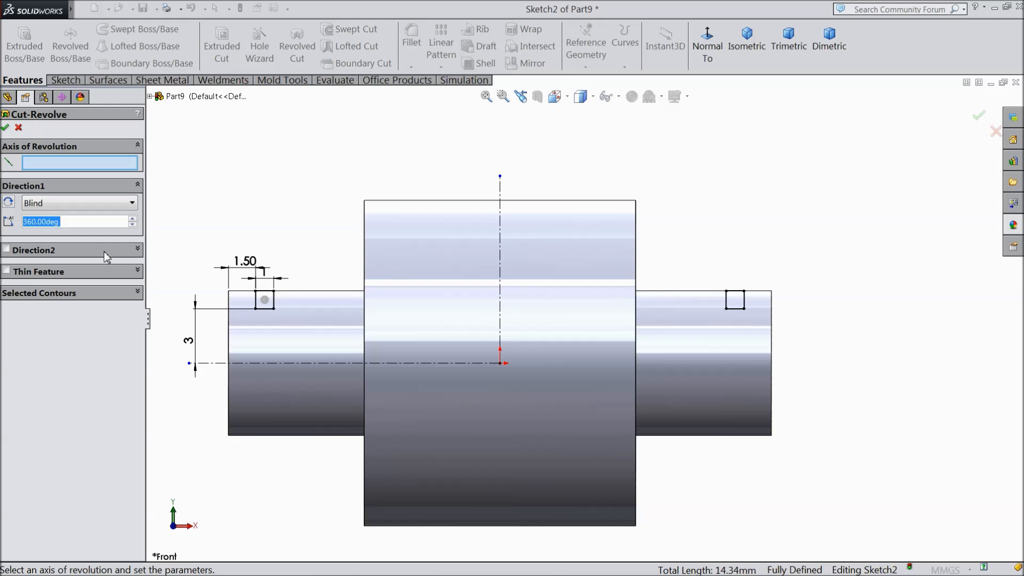
{"action": "left_click", "coordinate": [317, 364]}
{"action": "middle_click_drag", "start_coordinate": [320, 370], "coordinate": [384, 289]}
{"action": "scroll", "coordinate": [407, 323], "scroll_direction": "up", "scroll_amount": 2}
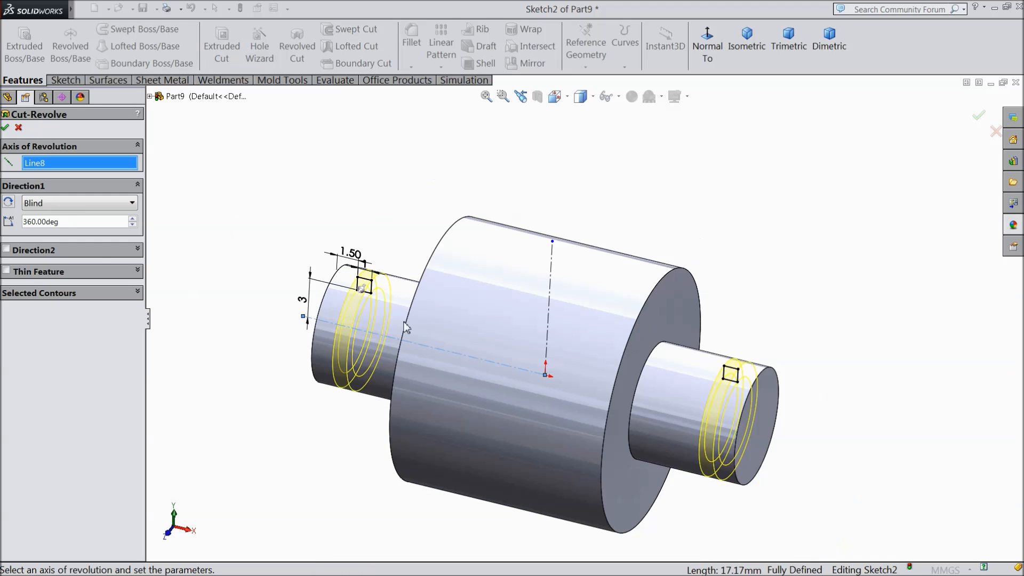
{"action": "scroll", "coordinate": [583, 401], "scroll_direction": "down", "scroll_amount": 2}
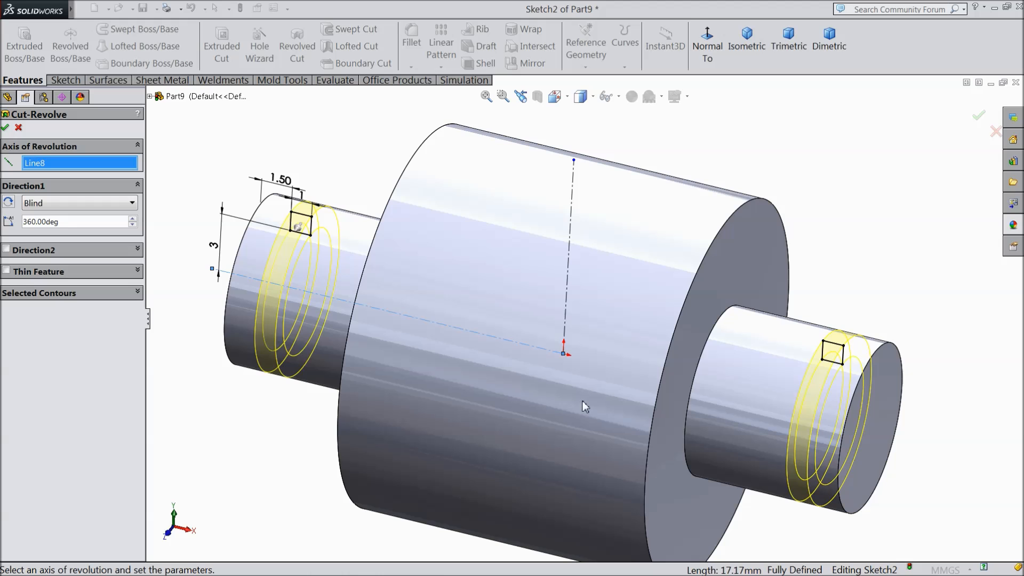
{"action": "left_click", "coordinate": [4, 127]}
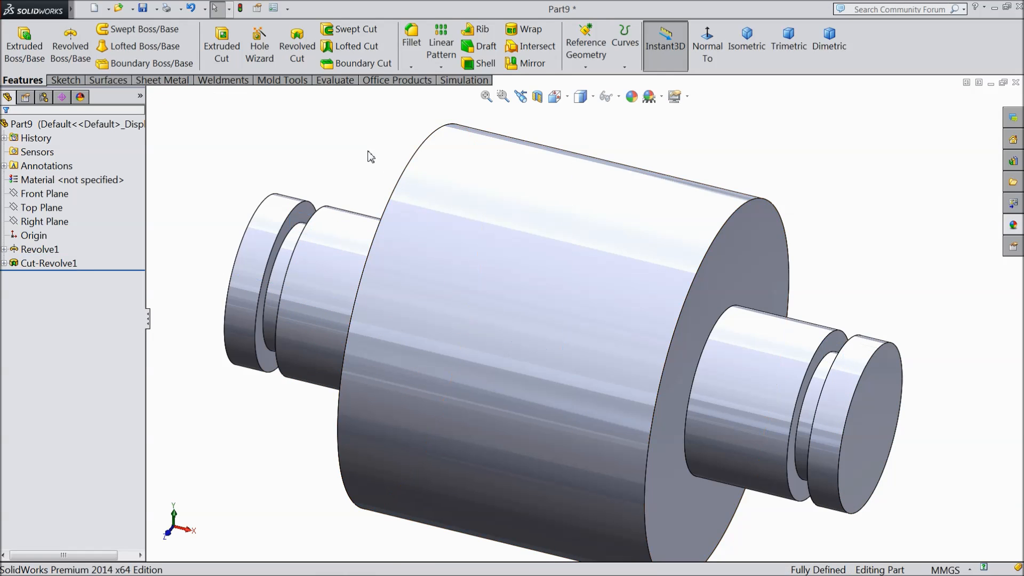
- Chamfer the outer circular edges of both shaft ends at 0.5 mm and 45 degrees
{"action": "scroll", "coordinate": [384, 155], "scroll_direction": "up", "scroll_amount": 4}
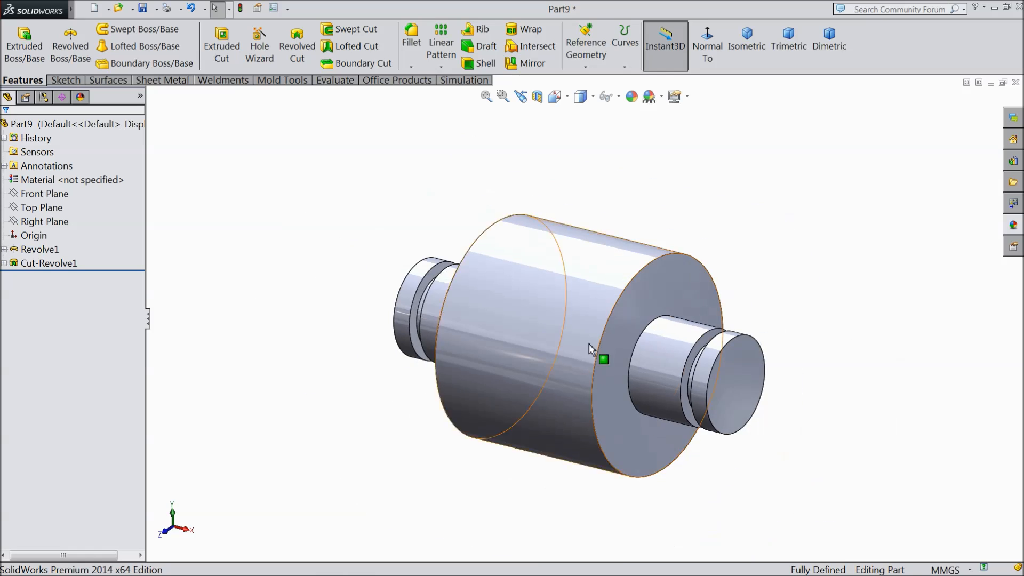
{"action": "scroll", "coordinate": [632, 355], "scroll_direction": "down", "scroll_amount": 2}
{"action": "scroll", "coordinate": [635, 356], "scroll_direction": "up", "scroll_amount": 1}
{"action": "middle_click_drag", "start_coordinate": [686, 290], "coordinate": [711, 301]}
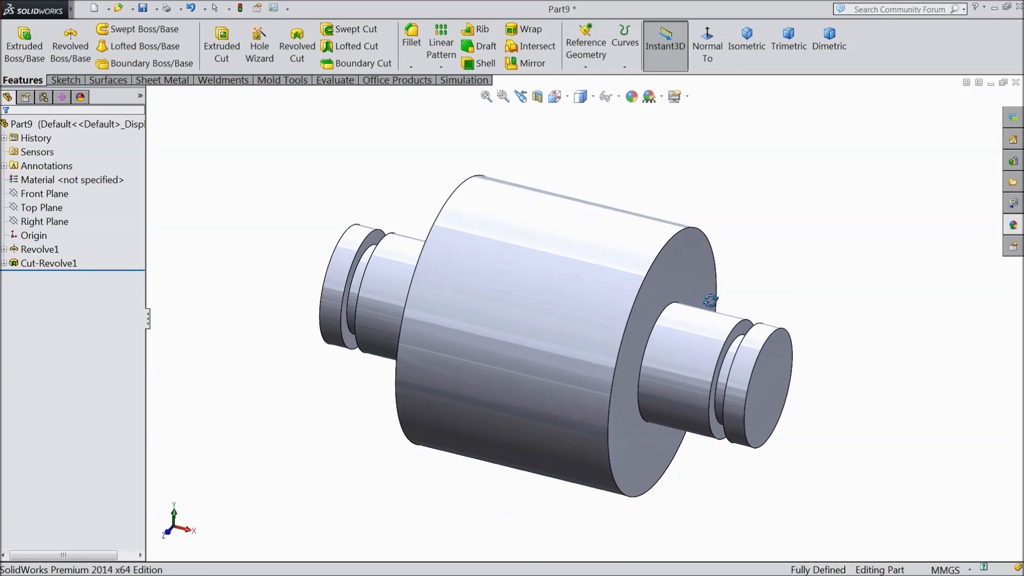
{"action": "scroll", "coordinate": [707, 312], "scroll_direction": "down", "scroll_amount": 1}
{"action": "left_click", "coordinate": [411, 67]}
{"action": "left_click", "coordinate": [421, 97]}
{"action": "type", "text": "0."}
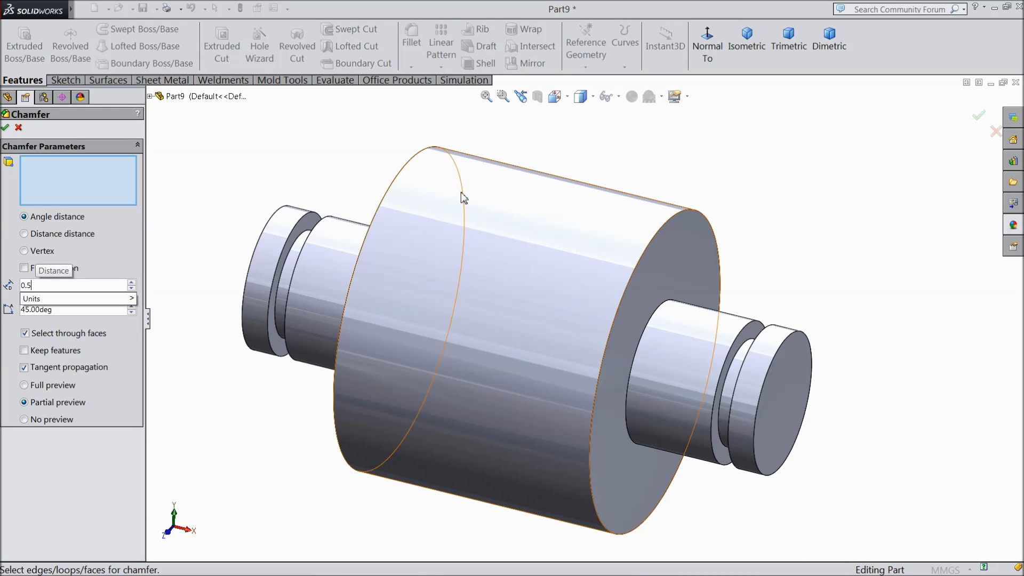
{"action": "type", "text": "5"}
{"action": "left_click", "coordinate": [253, 256]}
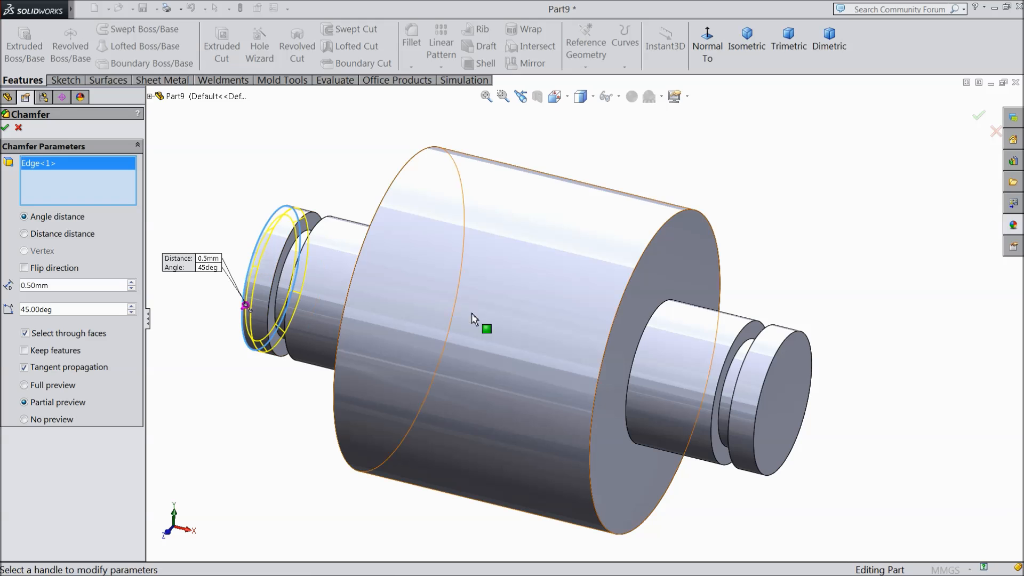
{"action": "left_click", "coordinate": [762, 420]}
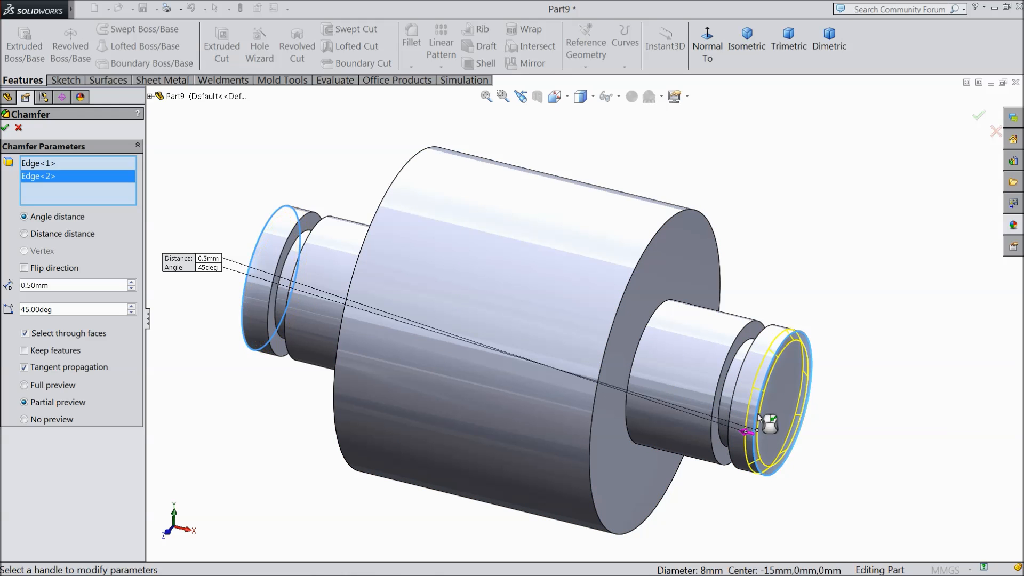
{"action": "left_click", "coordinate": [5, 128]}
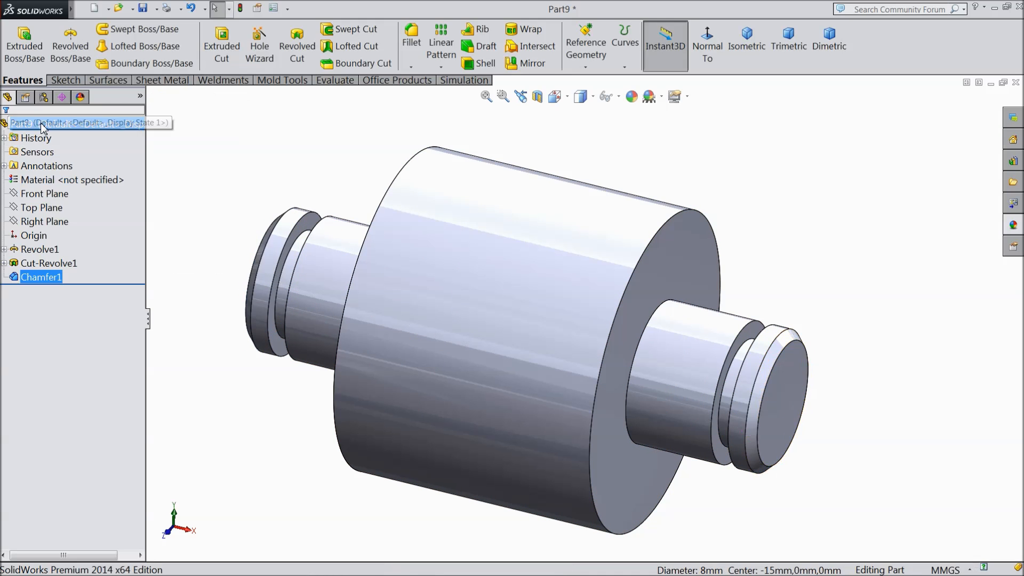
- Apply the solid Yellow appearance to the whole part
{"action": "left_click", "coordinate": [1013, 226]}
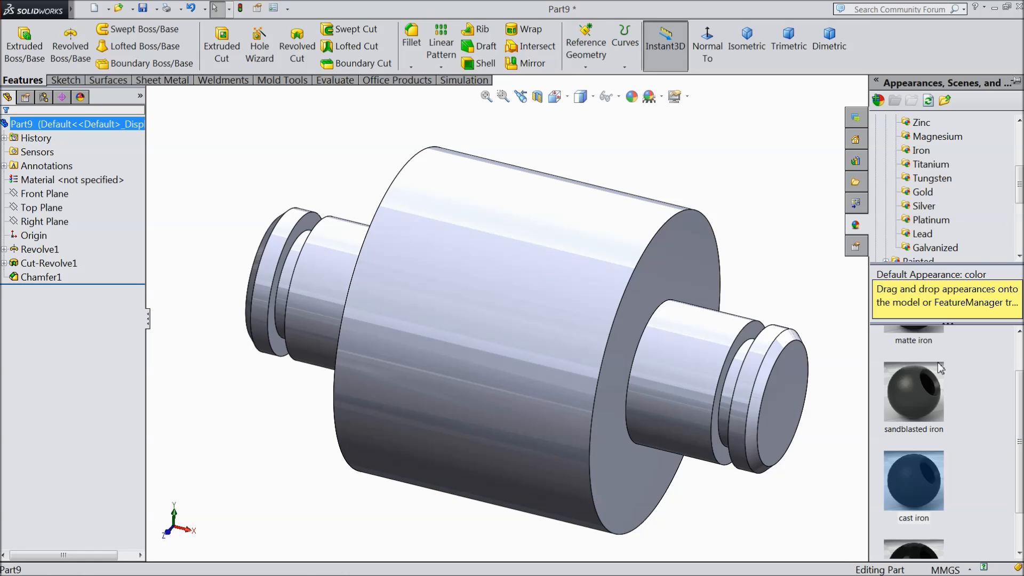
{"action": "scroll", "coordinate": [919, 184], "scroll_direction": "down", "scroll_amount": 5}
{"action": "left_click", "coordinate": [913, 136]}
{"action": "scroll", "coordinate": [943, 462], "scroll_direction": "down", "scroll_amount": 3}
{"action": "double_click", "coordinate": [907, 495]}
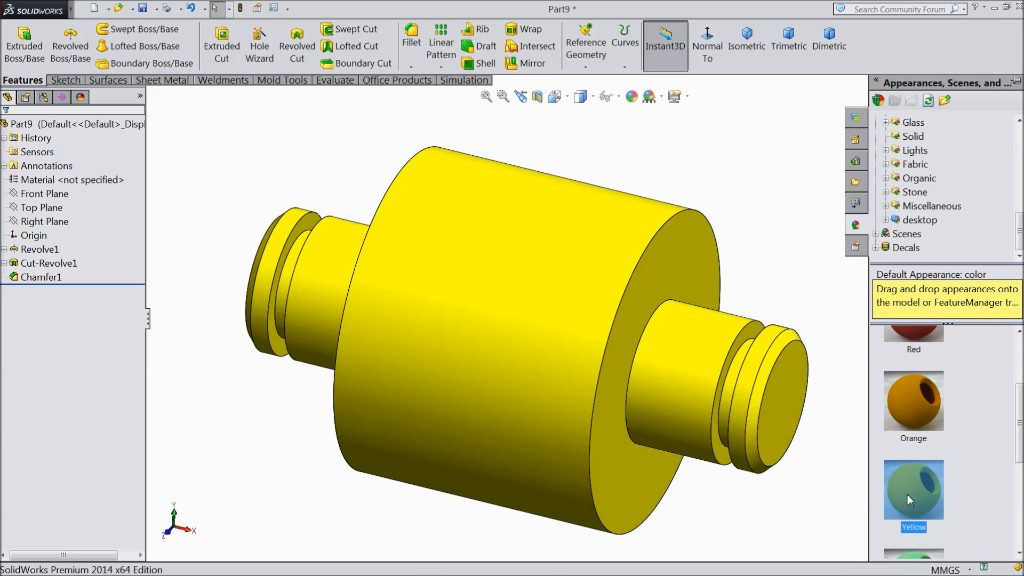
{"action": "scroll", "coordinate": [748, 419], "scroll_direction": "up", "scroll_amount": 2}
{"action": "middle_click_drag", "start_coordinate": [748, 418], "coordinate": [725, 268]}
{"action": "scroll", "coordinate": [622, 270], "scroll_direction": "down", "scroll_amount": 2}
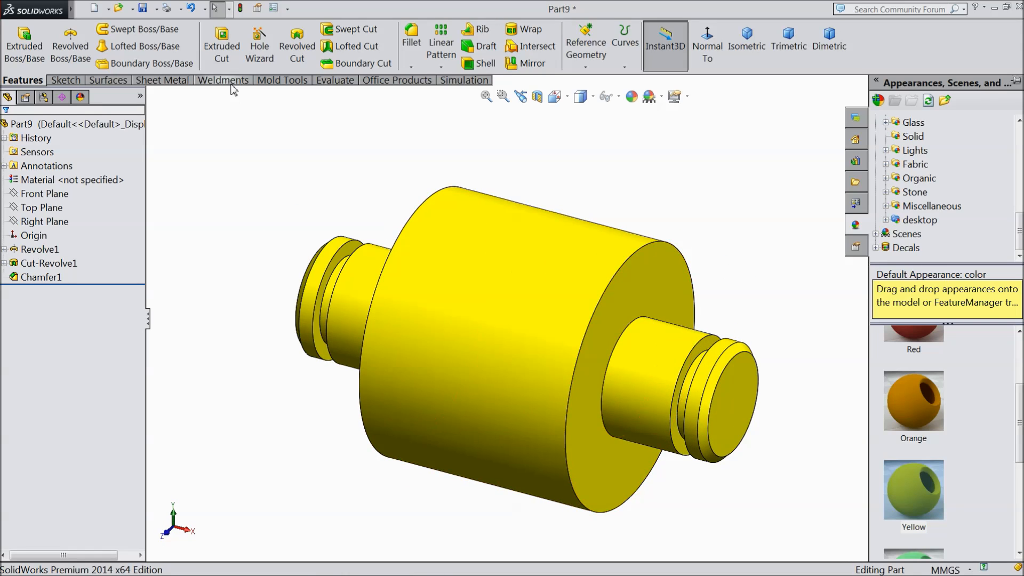
- Save the part in the Manual Clamp folder as "8.Clamp Hinge"
{"action": "left_click", "coordinate": [141, 8]}
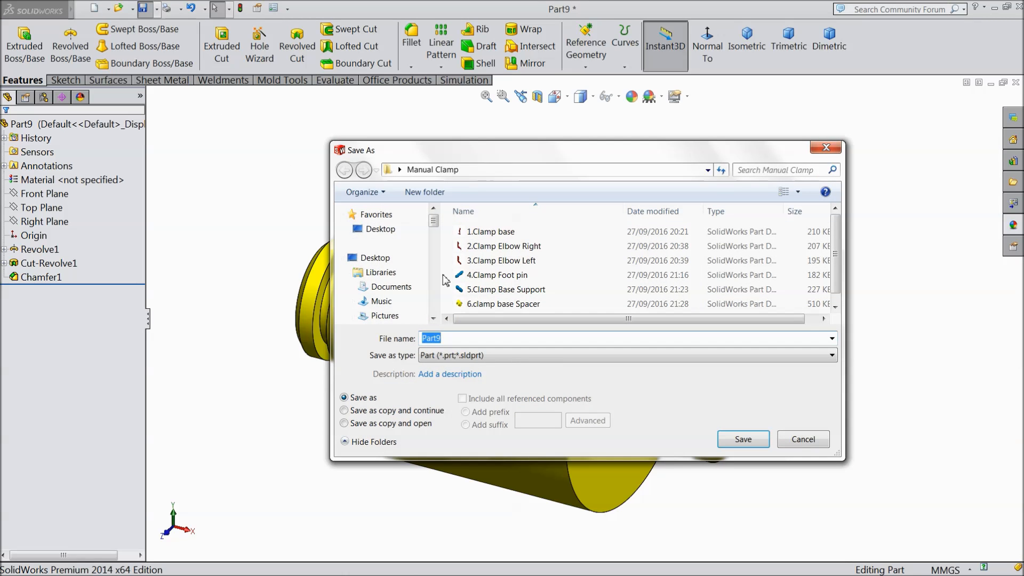
{"action": "type", "text": "8.Clamp Hinge"}
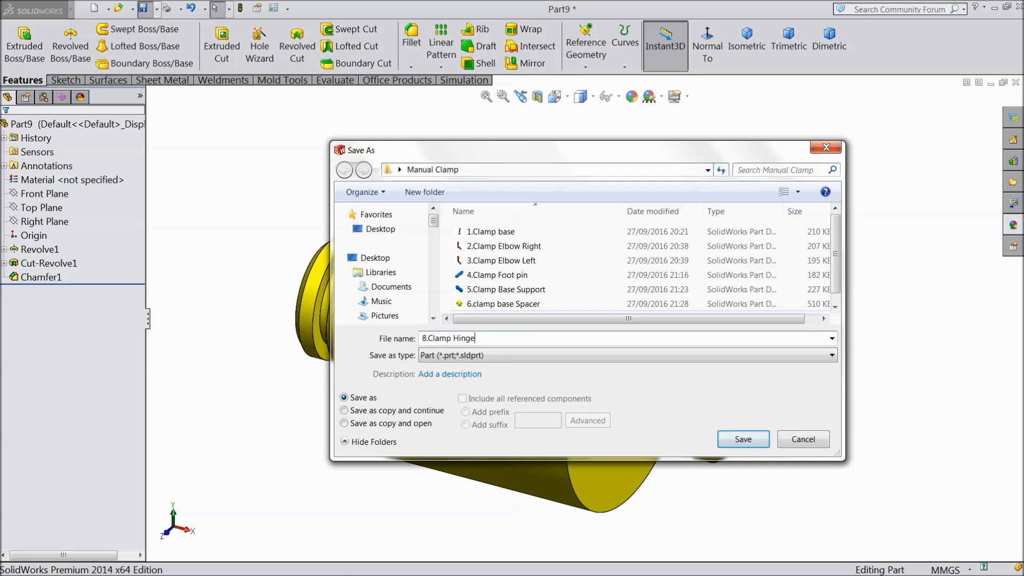
{"action": "left_click", "coordinate": [743, 439]}
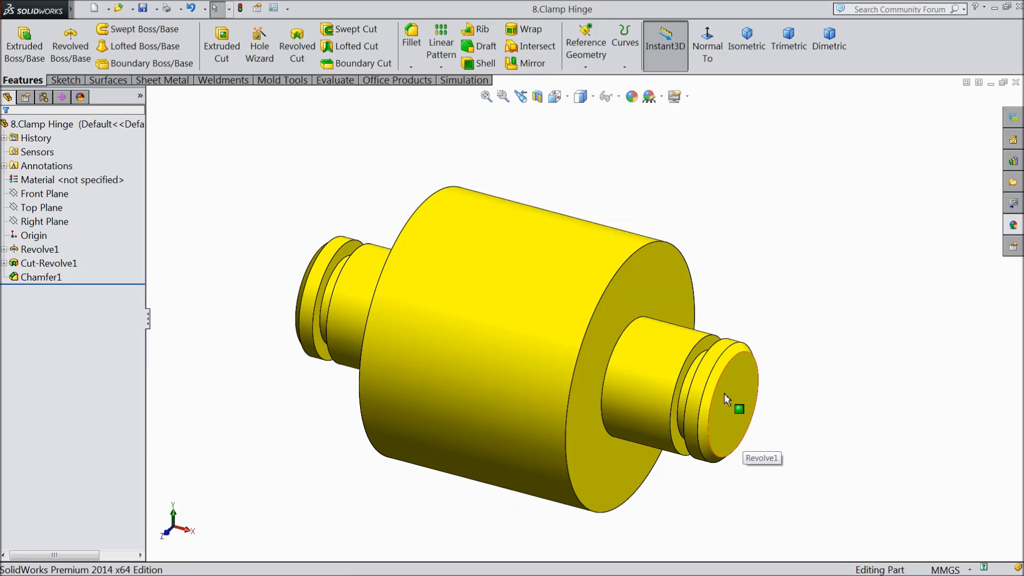
{"action": "scroll", "coordinate": [725, 399], "scroll_direction": "down", "scroll_amount": 2}
{"action": "middle_click_drag", "start_coordinate": [888, 313], "coordinate": [590, 334]}
{"action": "scroll", "coordinate": [763, 320], "scroll_direction": "up", "scroll_amount": 2}
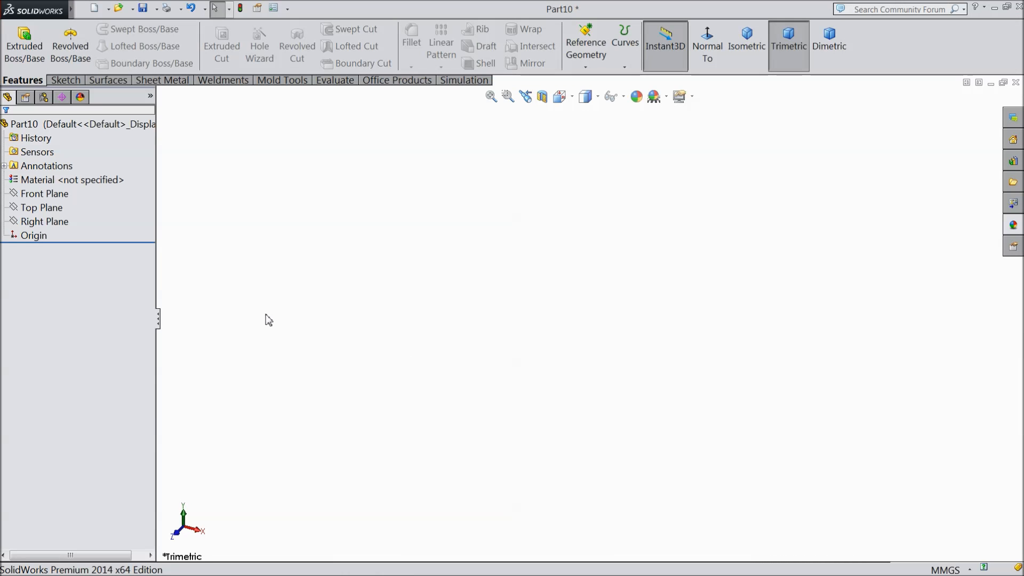
- Sketch a circle about 63 mm in diameter on the Right Plane, centred on the origin
{"action": "left_click", "coordinate": [51, 227]}
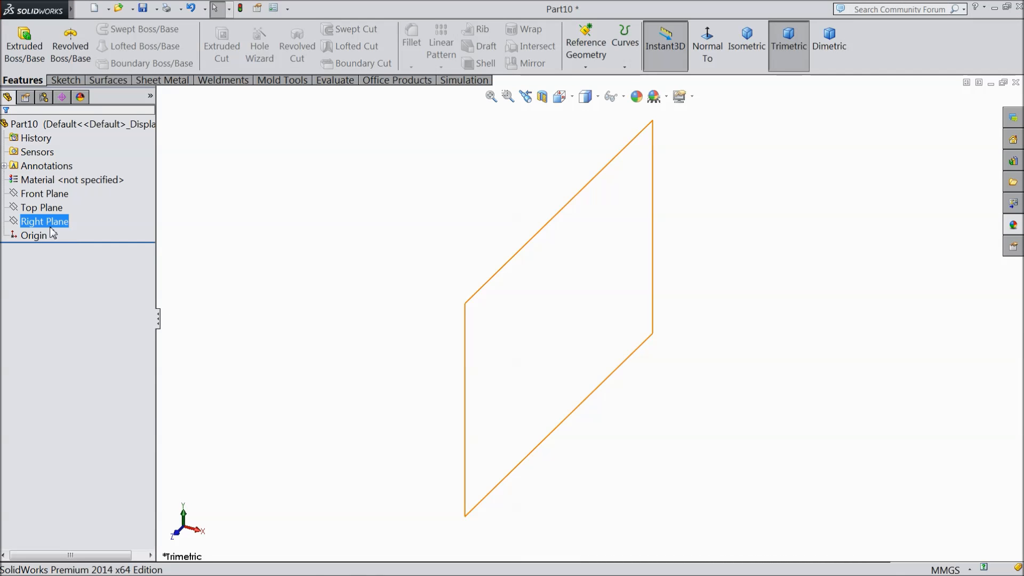
{"action": "left_click", "coordinate": [58, 210]}
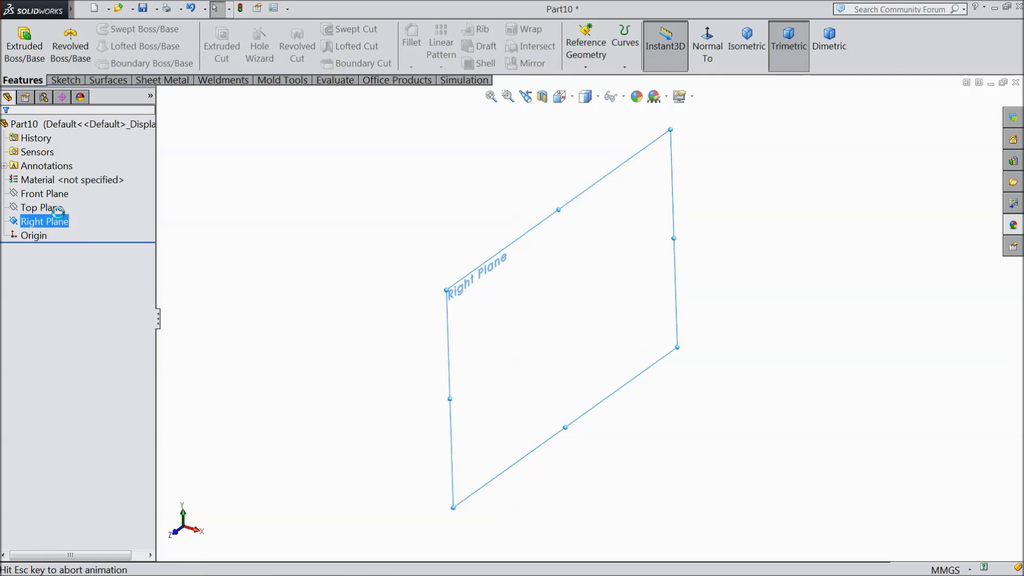
{"action": "left_click", "coordinate": [75, 81]}
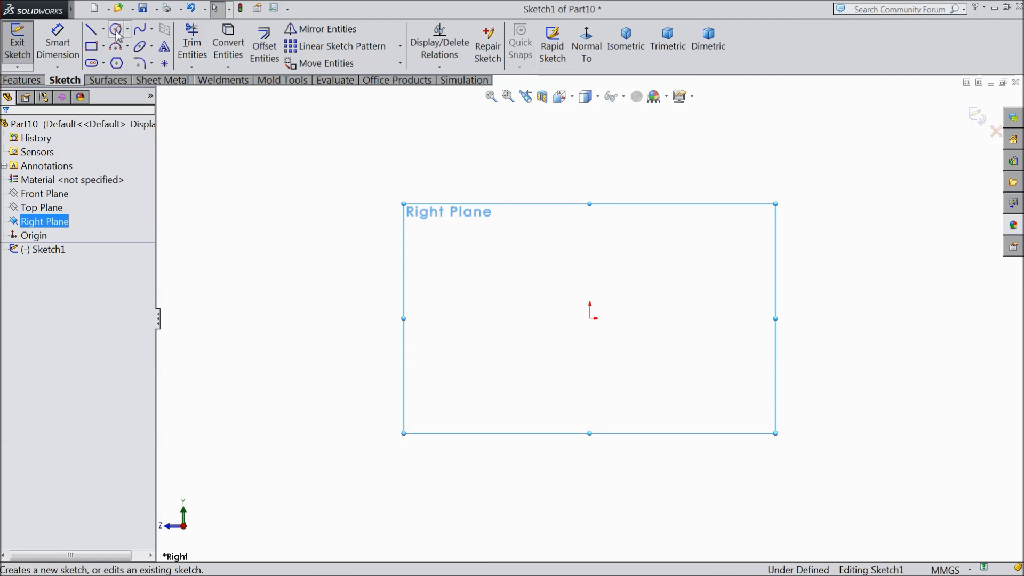
{"action": "left_click", "coordinate": [115, 29]}
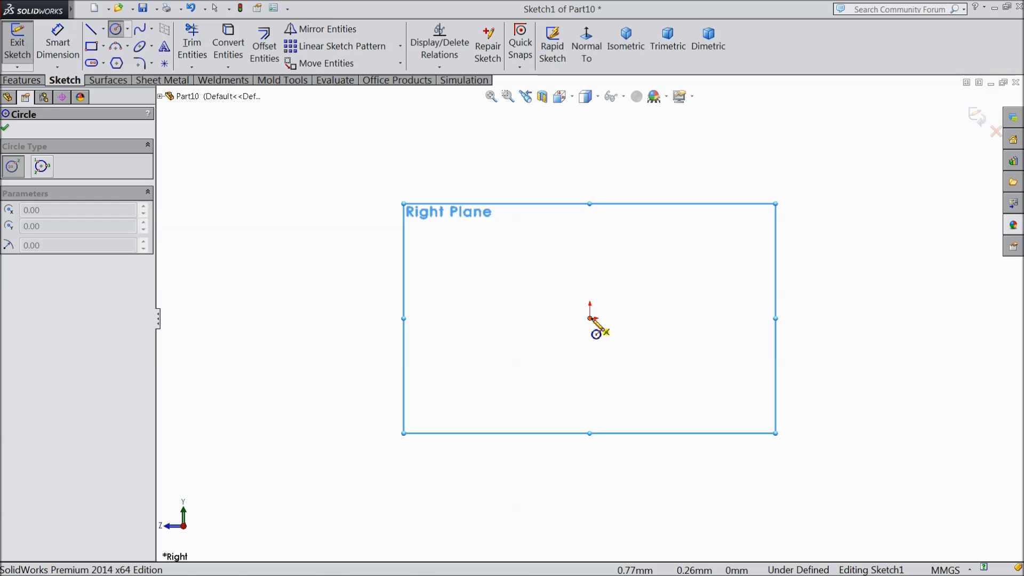
{"action": "left_click", "coordinate": [590, 318]}
{"action": "left_click", "coordinate": [528, 291]}
- Dimension the circle's diameter at 5 mm and finish the profile sketch
{"action": "left_click", "coordinate": [58, 43]}
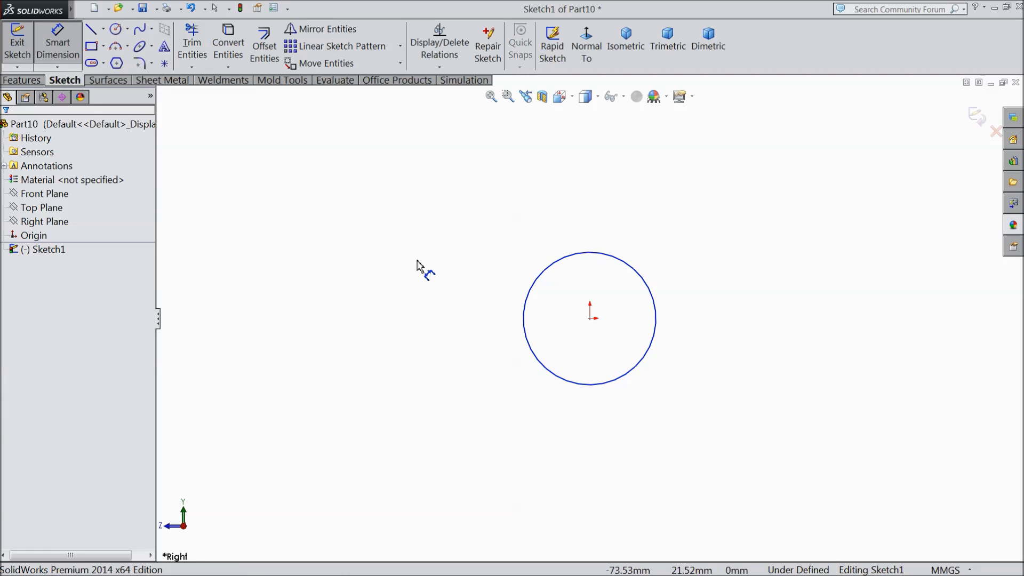
{"action": "left_click", "coordinate": [524, 320]}
{"action": "left_click", "coordinate": [485, 317]}
{"action": "type", "text": "5"}
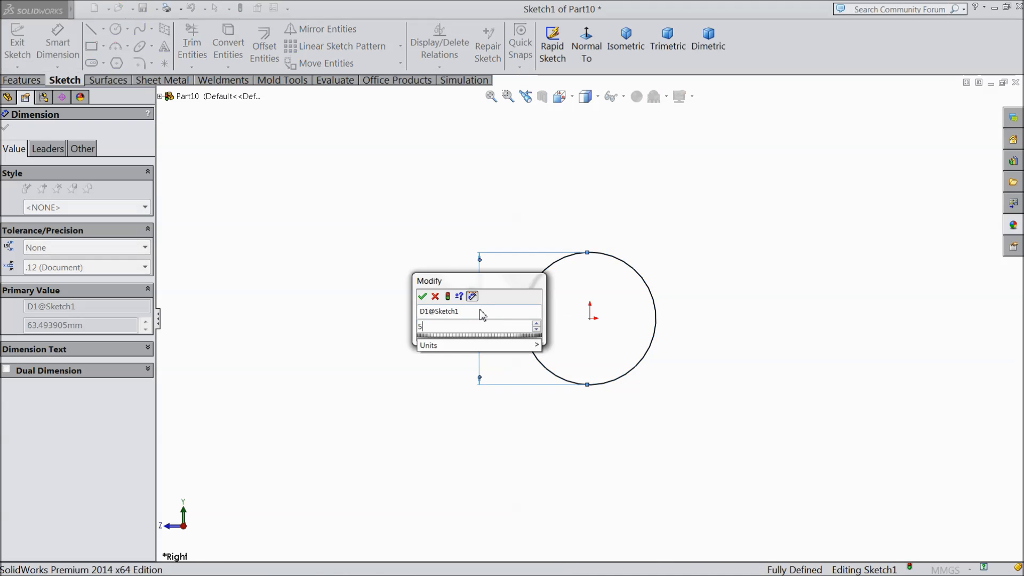
{"action": "left_click", "coordinate": [422, 296]}
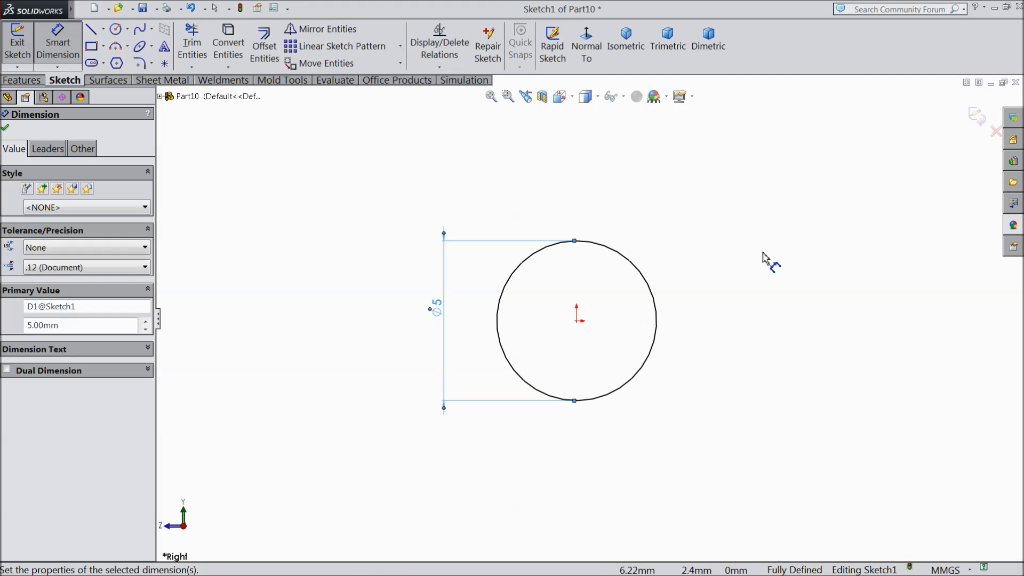
{"action": "left_click", "coordinate": [978, 118]}
{"action": "scroll", "coordinate": [601, 327], "scroll_direction": "up", "scroll_amount": 4}
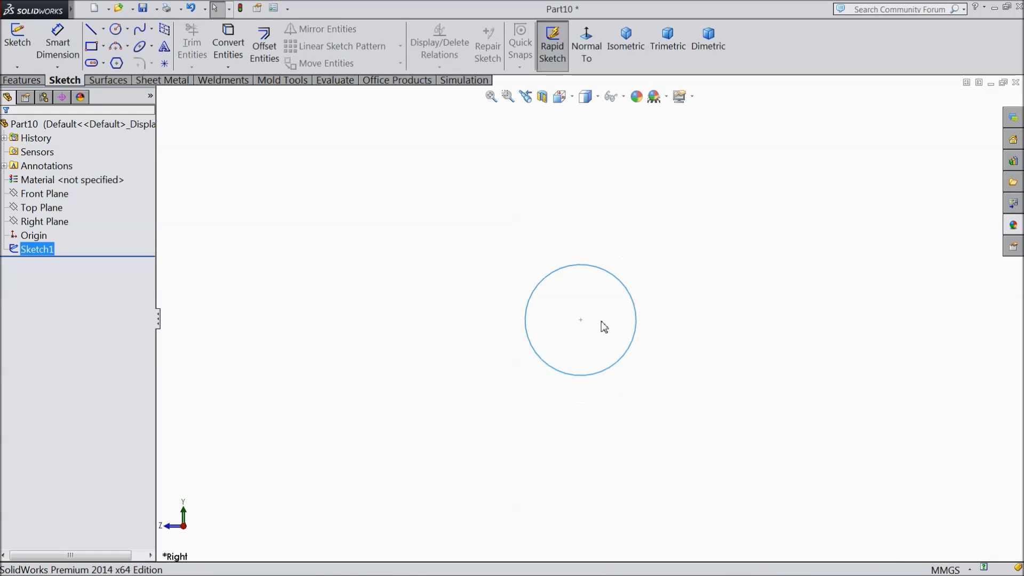
- On the Front Plane, sketch an L-shaped path with a horizontal line leftward from the origin and a vertical line down from its end
{"action": "left_click", "coordinate": [44, 196]}
{"action": "middle_click_drag", "start_coordinate": [231, 276], "coordinate": [301, 293]}
{"action": "left_click", "coordinate": [48, 180]}
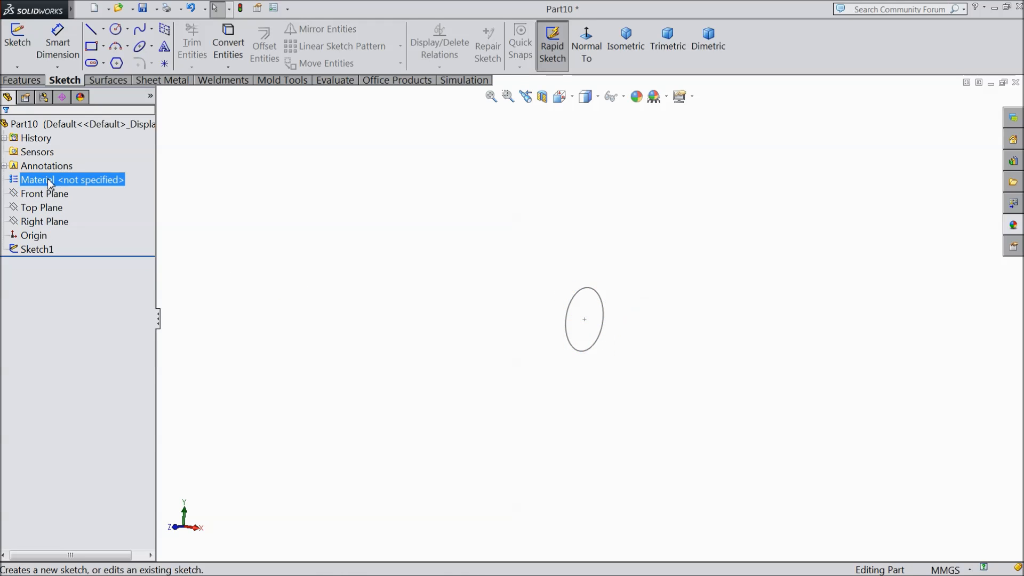
{"action": "left_click", "coordinate": [23, 196]}
{"action": "left_click", "coordinate": [30, 181]}
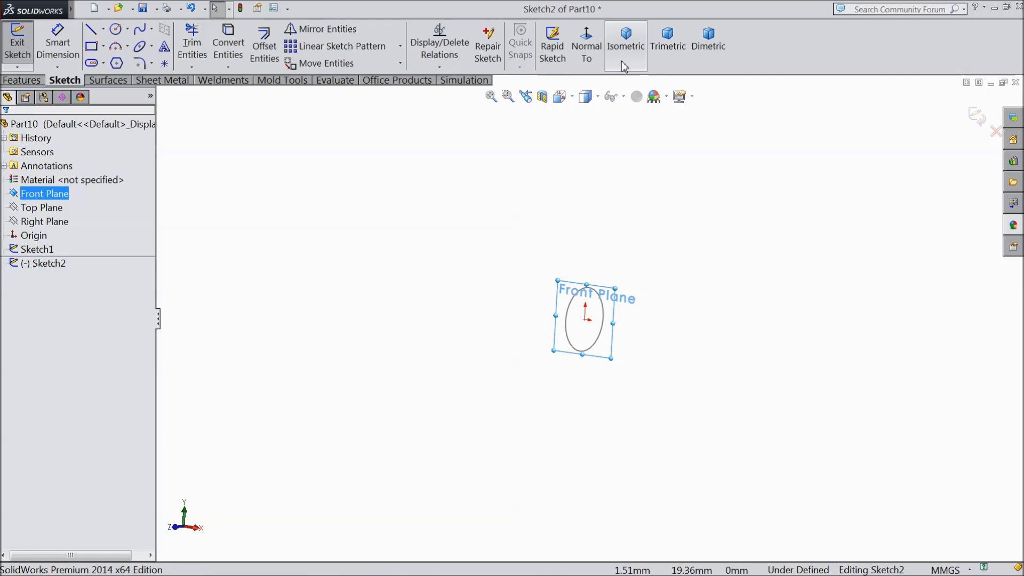
{"action": "left_click", "coordinate": [583, 48]}
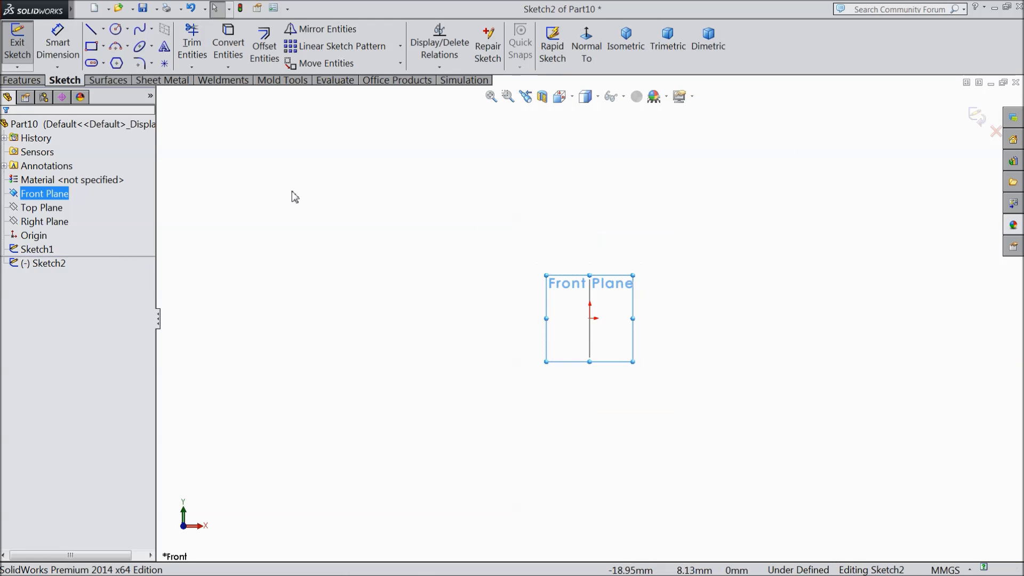
{"action": "left_click", "coordinate": [92, 32]}
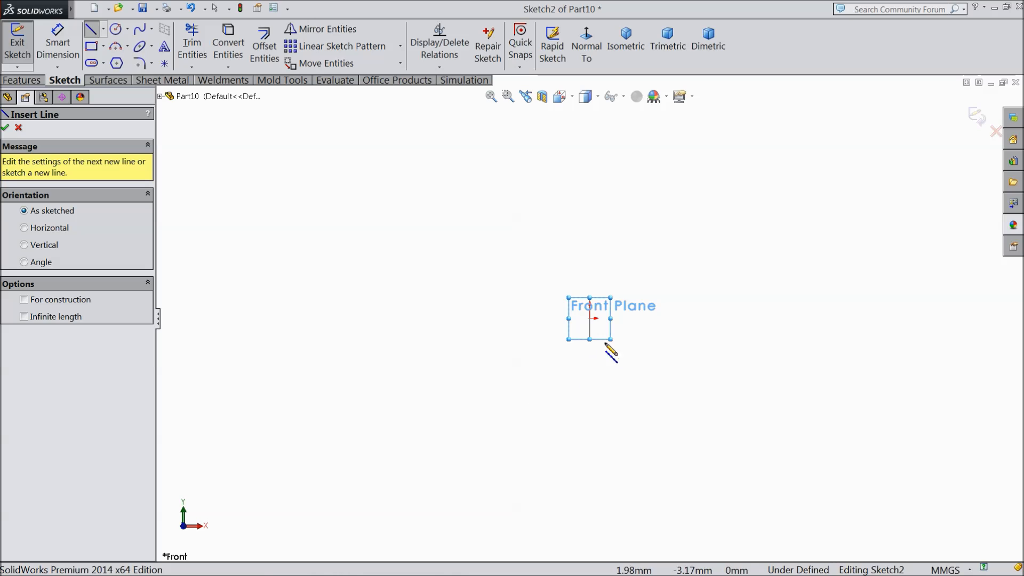
{"action": "left_click", "coordinate": [589, 319]}
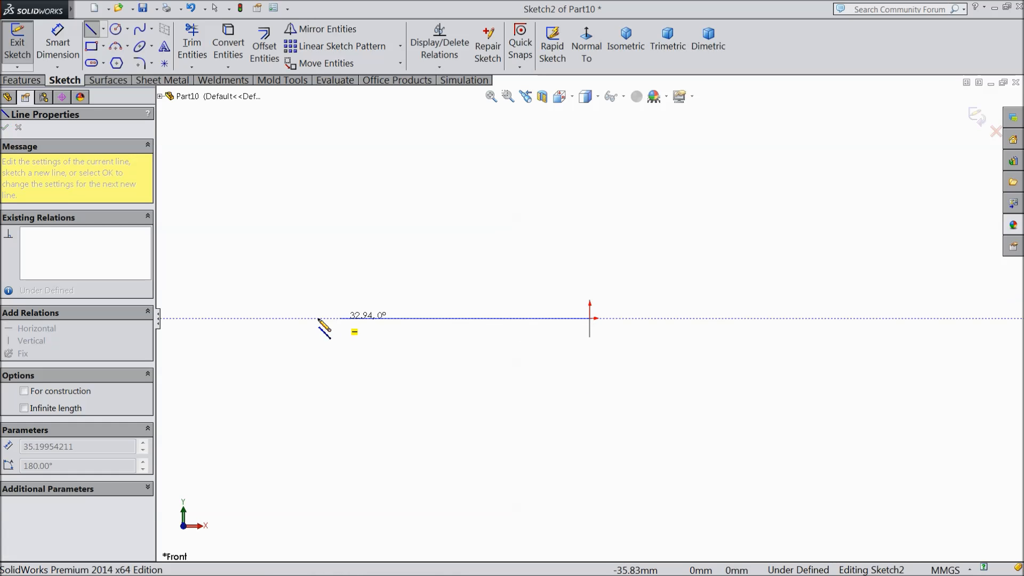
{"action": "left_click", "coordinate": [282, 318]}
{"action": "left_click", "coordinate": [283, 448]}
{"action": "right_click", "coordinate": [344, 421]}
{"action": "left_click", "coordinate": [394, 99]}
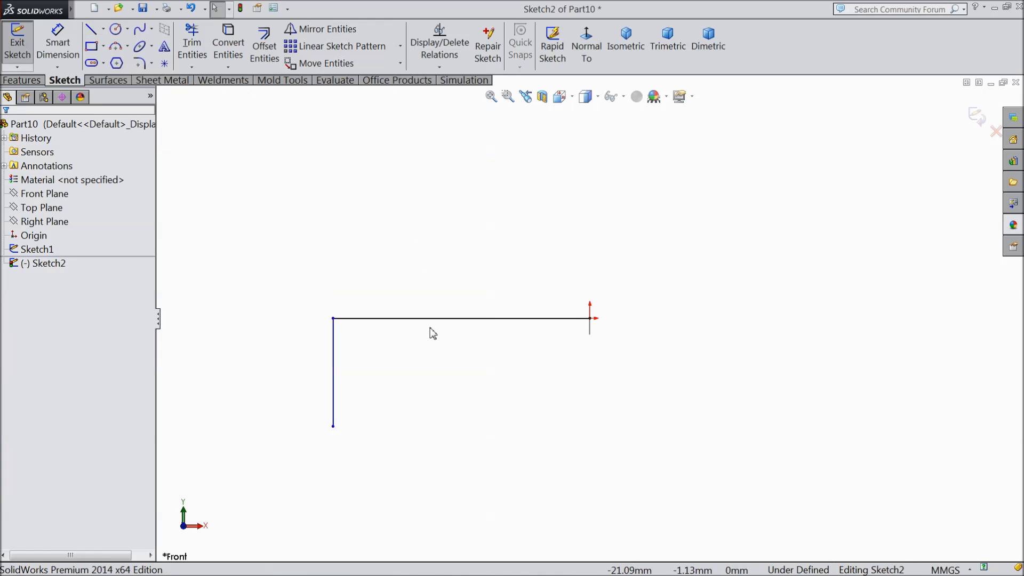
- Dimension the path's horizontal line at 96 mm
{"action": "scroll", "coordinate": [425, 373], "scroll_direction": "down", "scroll_amount": 3}
{"action": "left_click", "coordinate": [58, 44]}
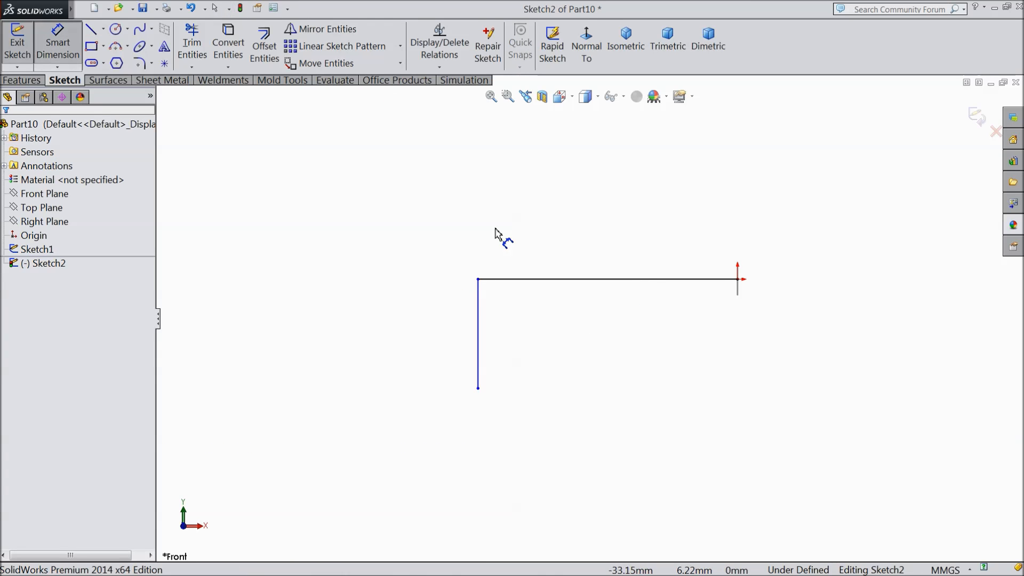
{"action": "left_click", "coordinate": [616, 288]}
{"action": "left_click", "coordinate": [599, 223]}
{"action": "type", "text": "96"}
{"action": "left_click", "coordinate": [535, 205]}
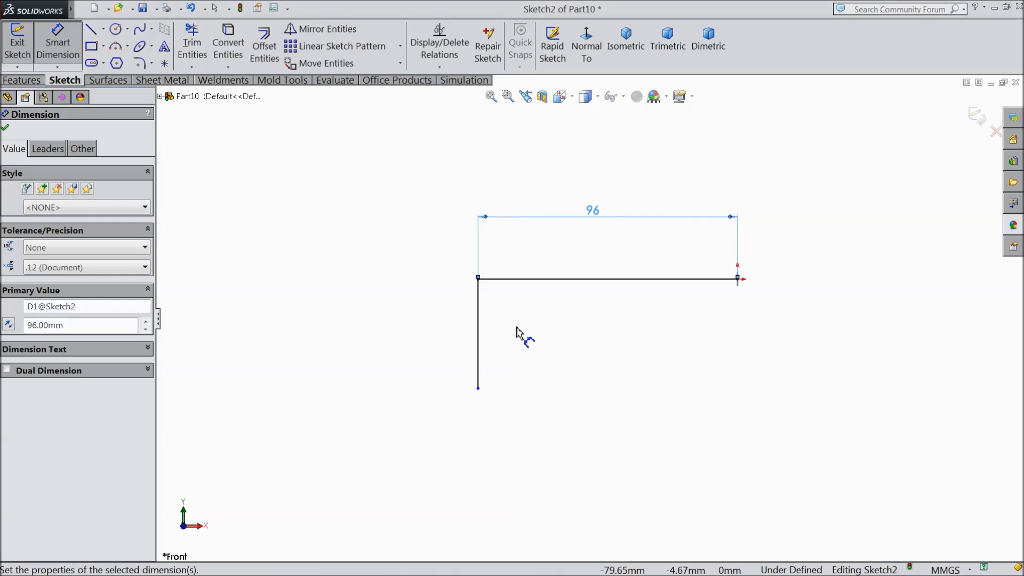
- Dimension the path's vertical line at 26 mm
{"action": "left_click", "coordinate": [478, 326]}
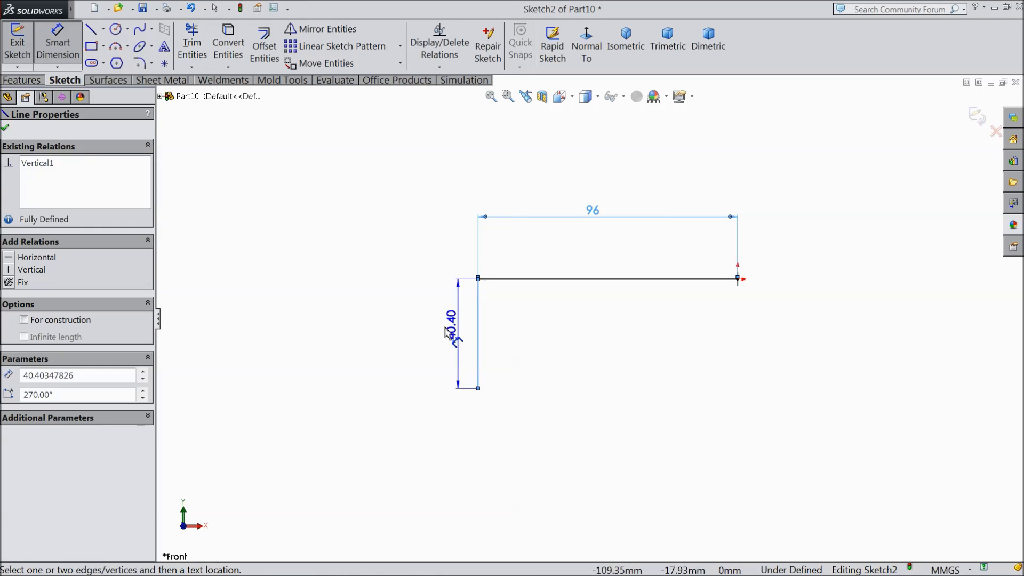
{"action": "left_click", "coordinate": [433, 335]}
{"action": "type", "text": "26"}
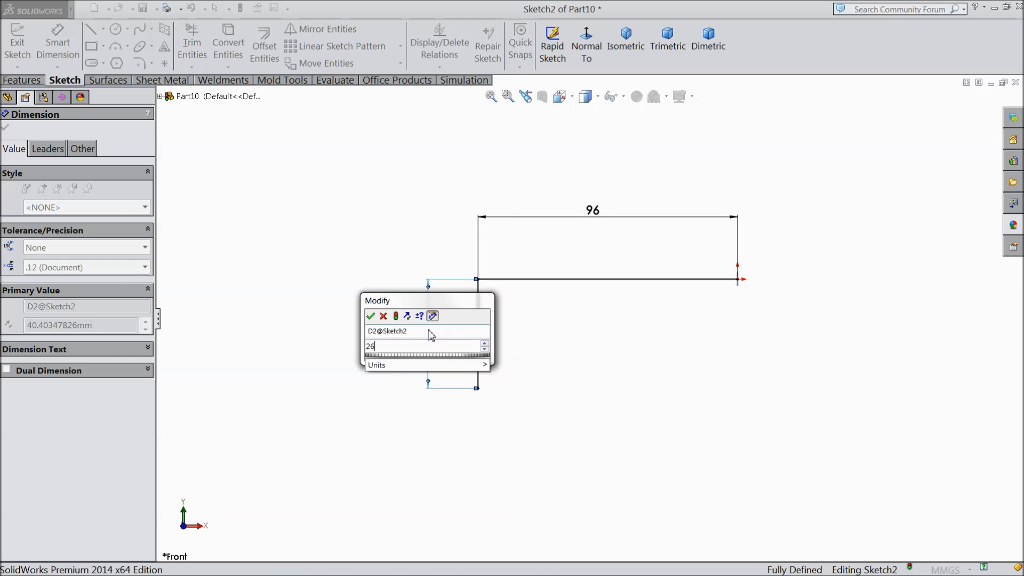
{"action": "left_click", "coordinate": [371, 315]}
{"action": "scroll", "coordinate": [661, 286], "scroll_direction": "down", "scroll_amount": 2}
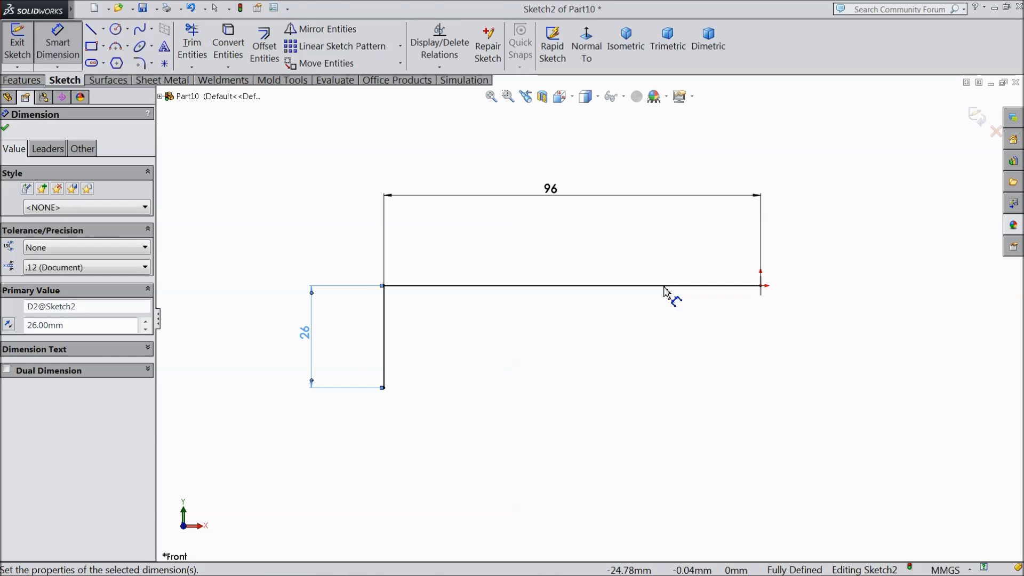
- Round the path's corner with a 16 mm sketch fillet and finish the sketch
{"action": "left_click", "coordinate": [140, 63]}
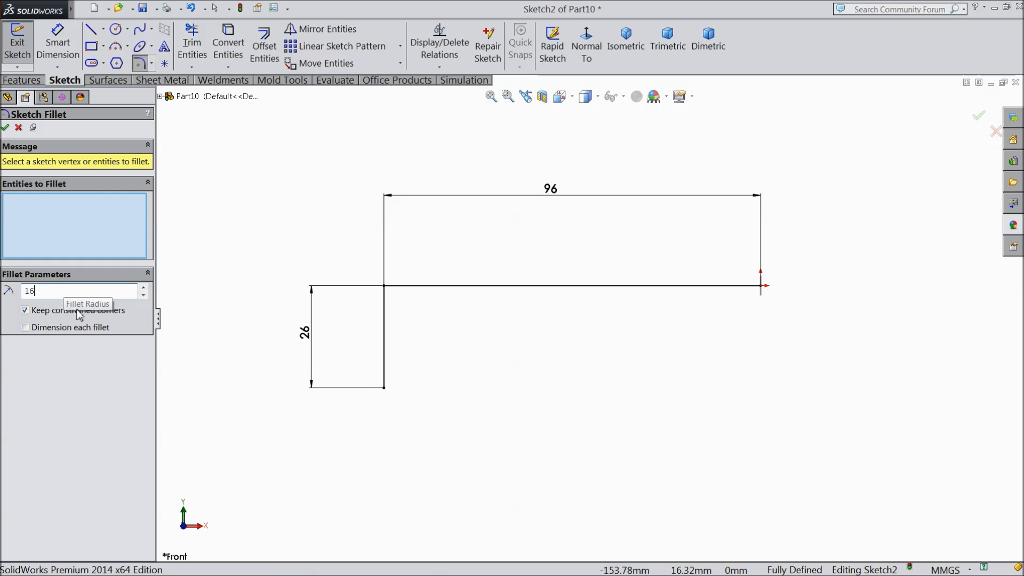
{"action": "left_click", "coordinate": [385, 287]}
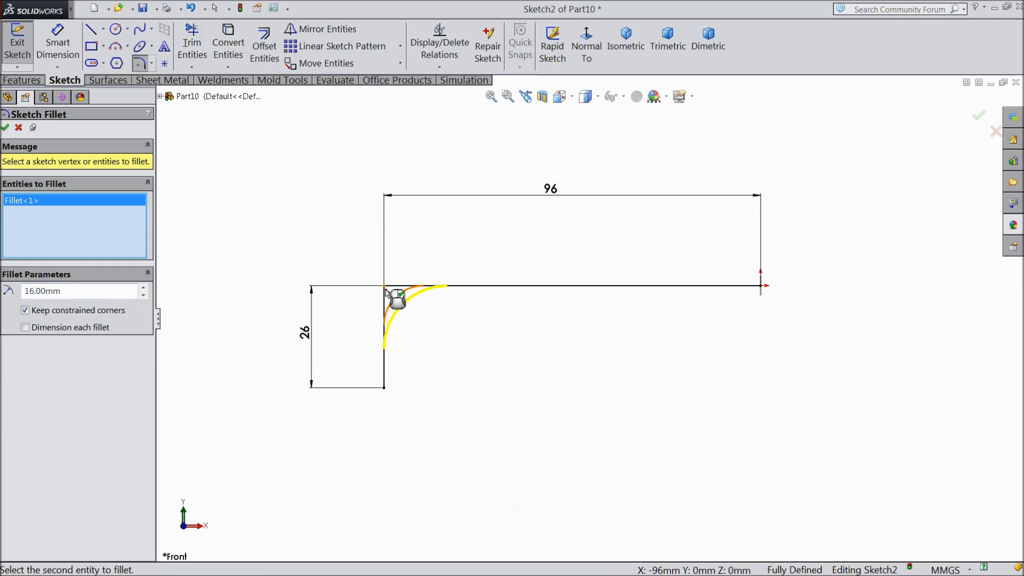
{"action": "left_click", "coordinate": [6, 128]}
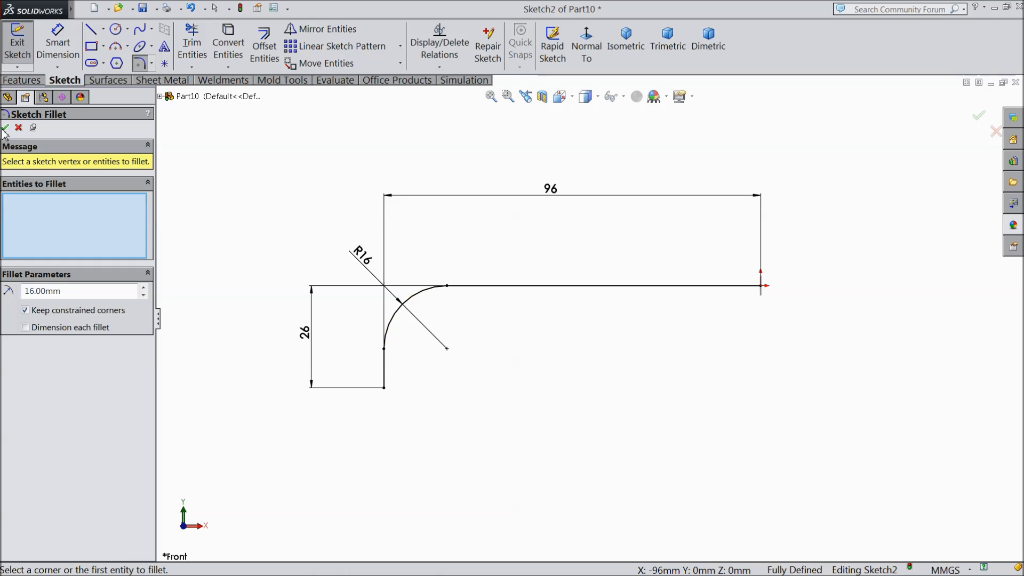
{"action": "left_click", "coordinate": [5, 128]}
{"action": "mouse_move", "coordinate": [578, 400]}
{"action": "middle_mouse_down"}
{"action": "mouse_move", "coordinate": [550, 400]}
{"action": "mouse_move", "coordinate": [599, 403]}
{"action": "middle_mouse_up"}
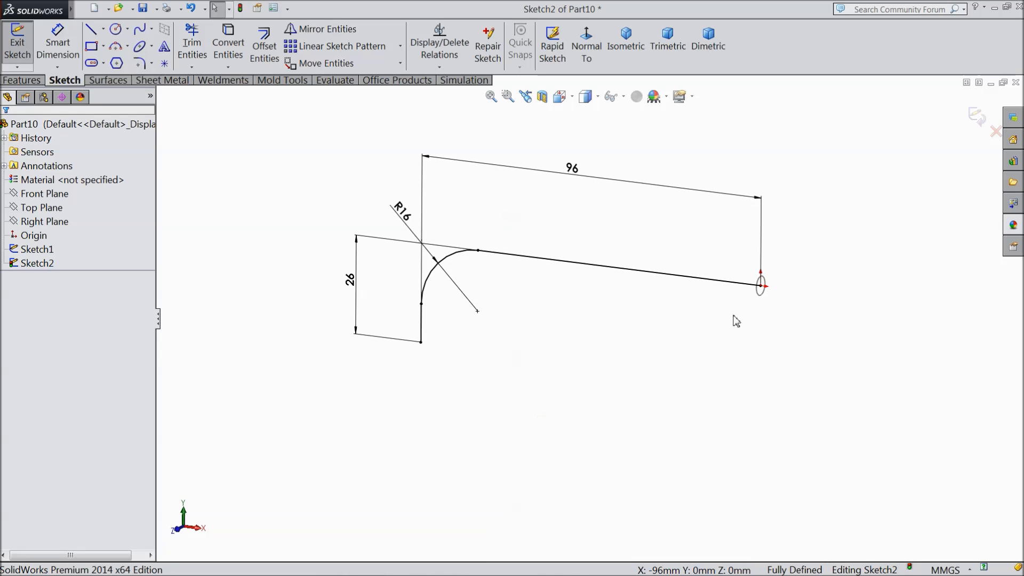
{"action": "left_click", "coordinate": [984, 120]}
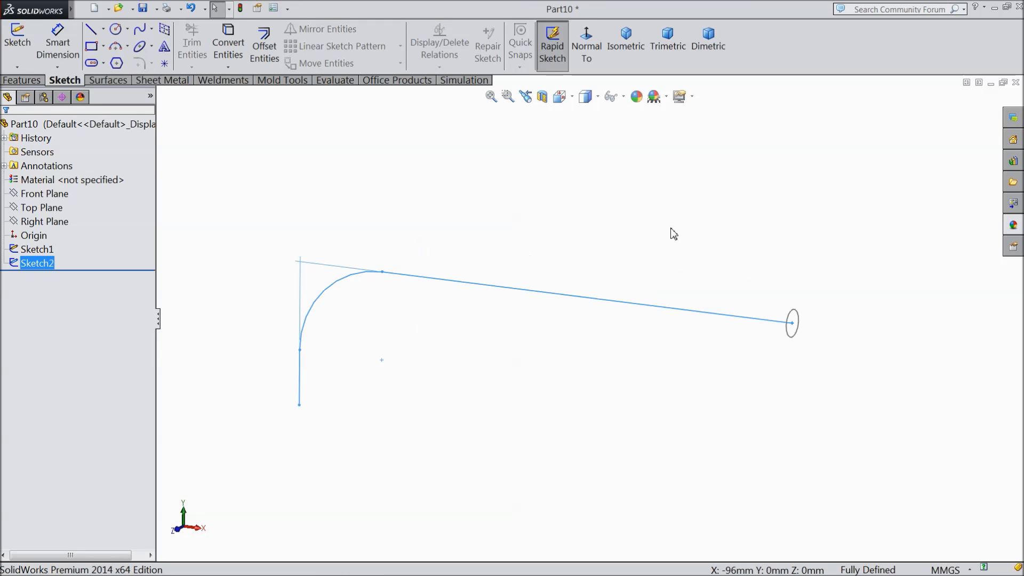
- Create a swept boss of the circular profile along the filleted L-shaped path
{"action": "left_click", "coordinate": [21, 80]}
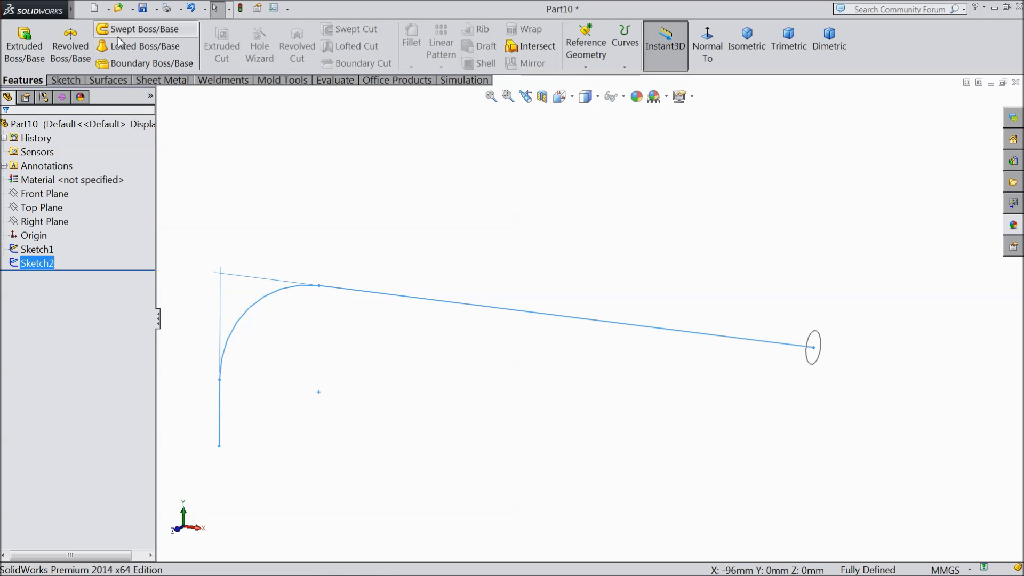
{"action": "left_click", "coordinate": [147, 31]}
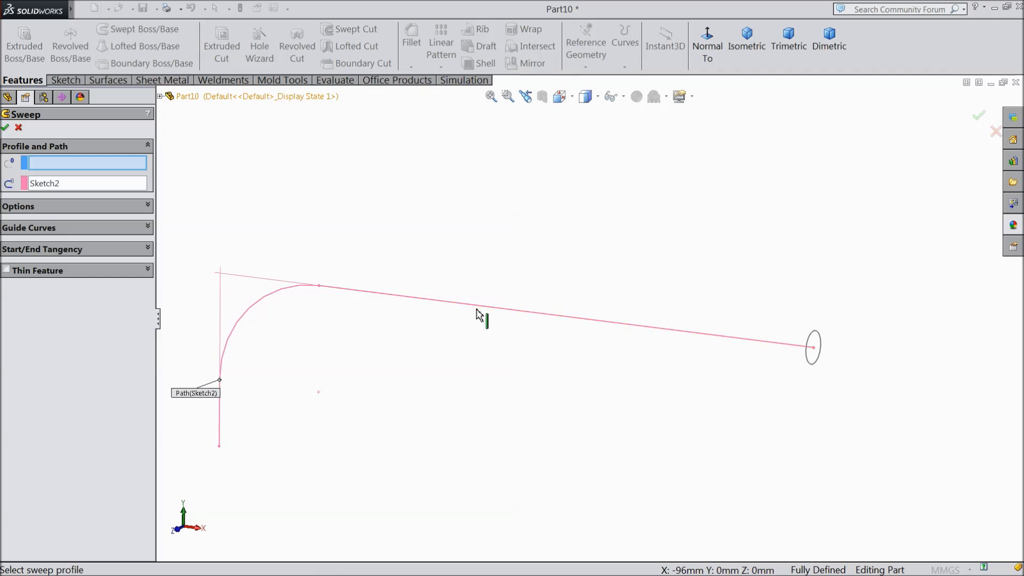
{"action": "left_click", "coordinate": [813, 366]}
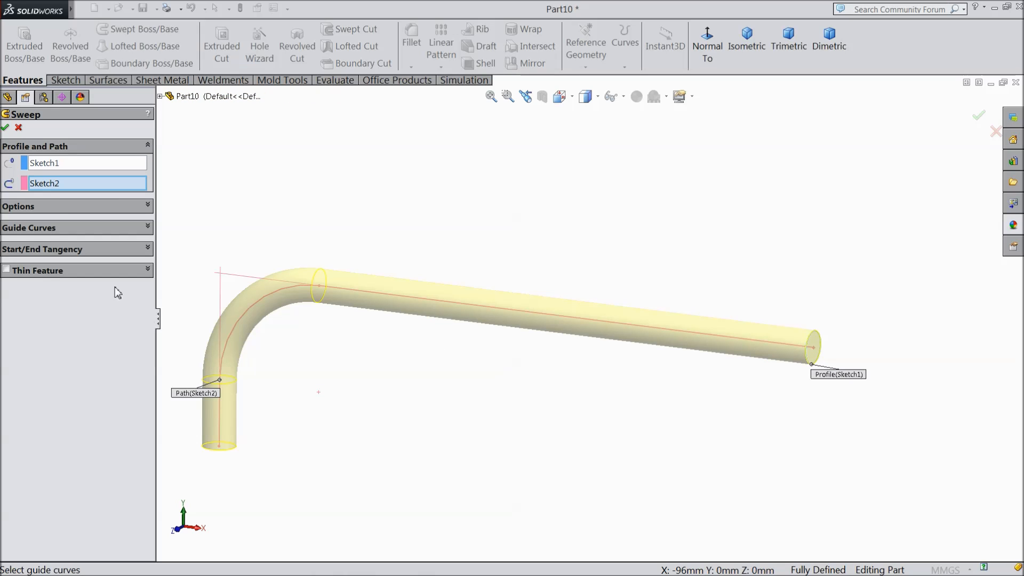
{"action": "left_click", "coordinate": [5, 129]}
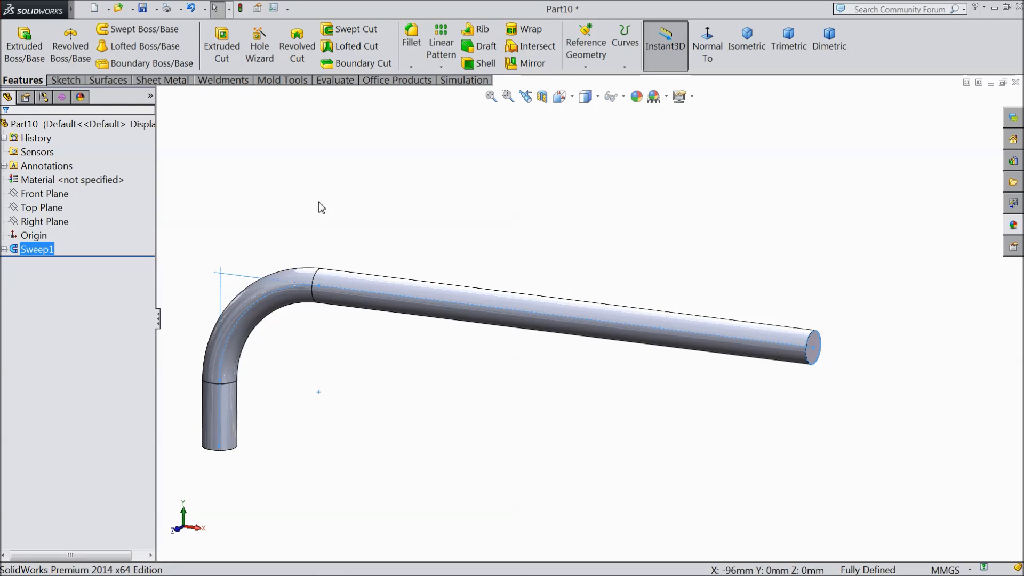
- Chamfer both end edges of the bent rod at 0.5 mm and 45 degrees
{"action": "left_click", "coordinate": [411, 67]}
{"action": "left_click", "coordinate": [434, 96]}
{"action": "type", "text": "0.5"}
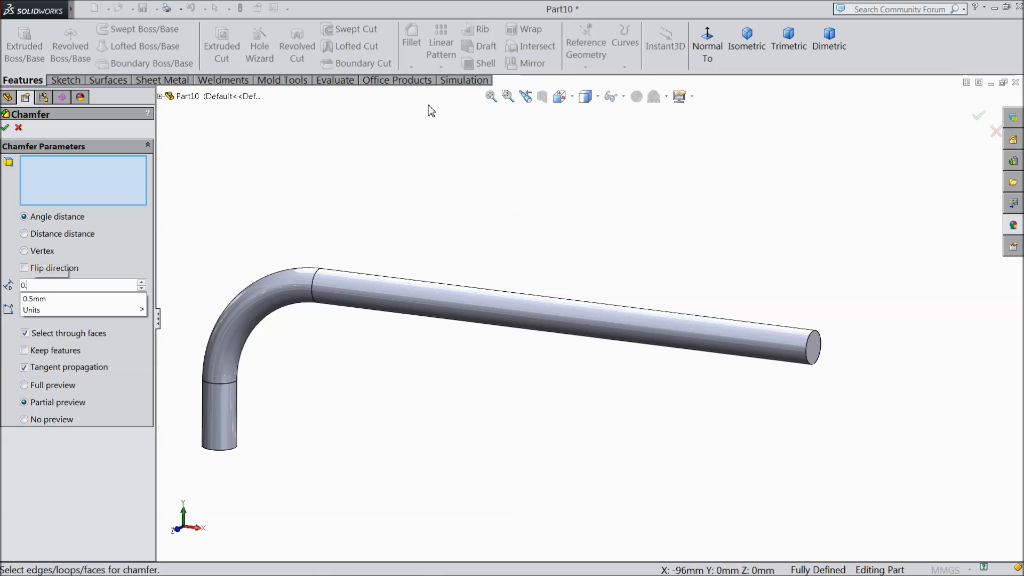
{"action": "left_click", "coordinate": [814, 353]}
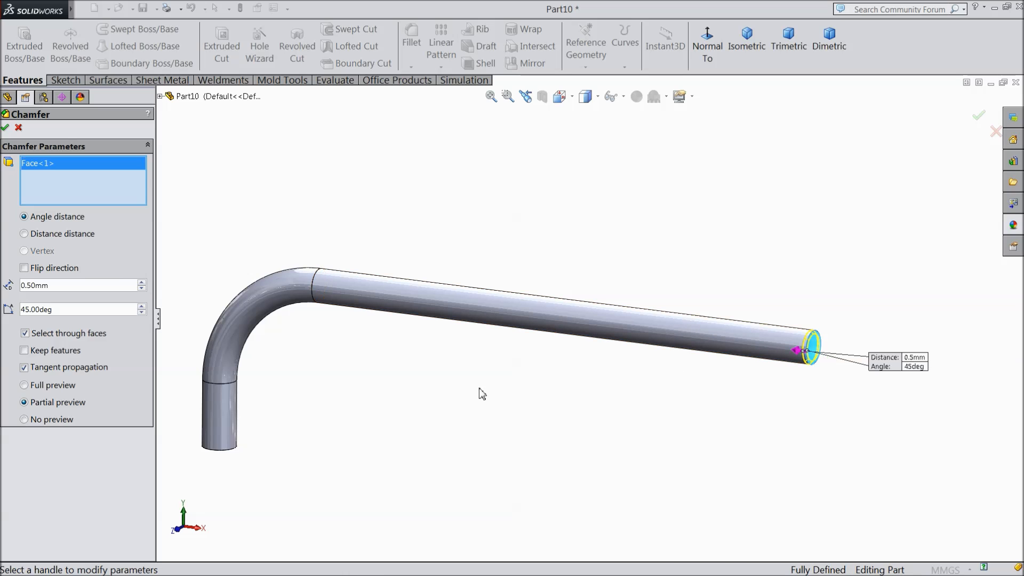
{"action": "left_click", "coordinate": [221, 451]}
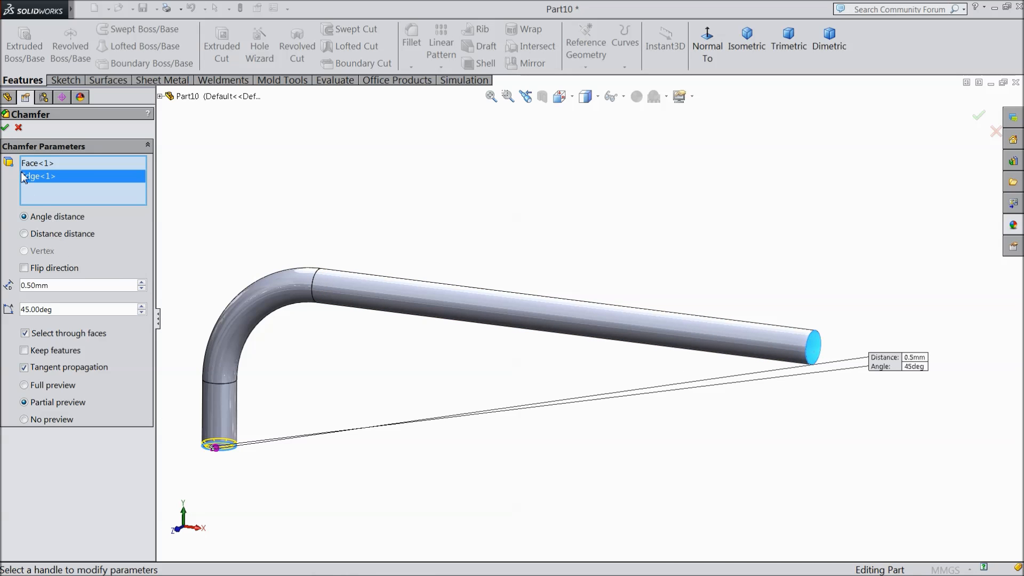
{"action": "left_click", "coordinate": [6, 127]}
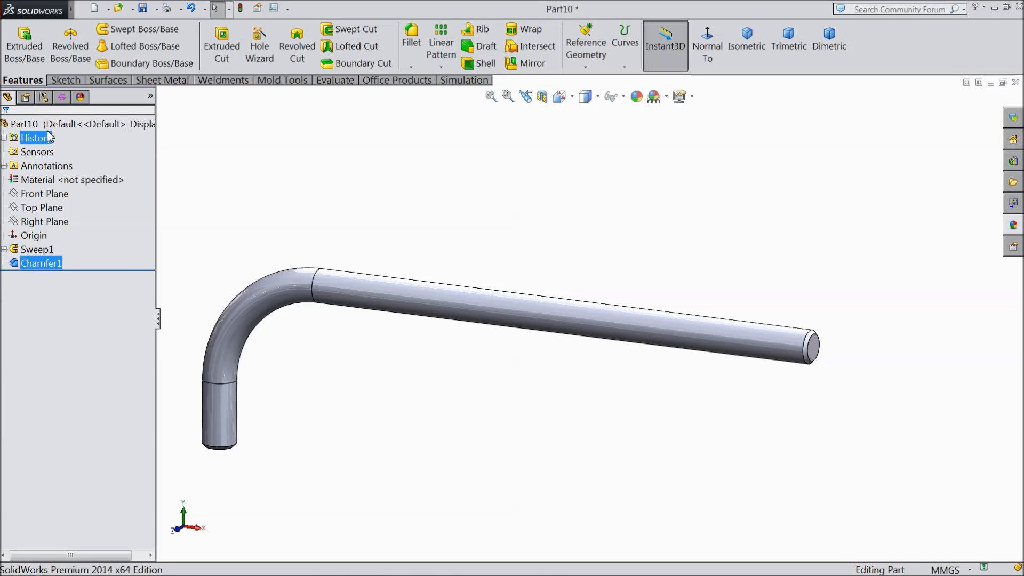
- Apply the brushed steel appearance to the whole part
{"action": "left_click", "coordinate": [49, 126]}
{"action": "left_click", "coordinate": [1014, 224]}
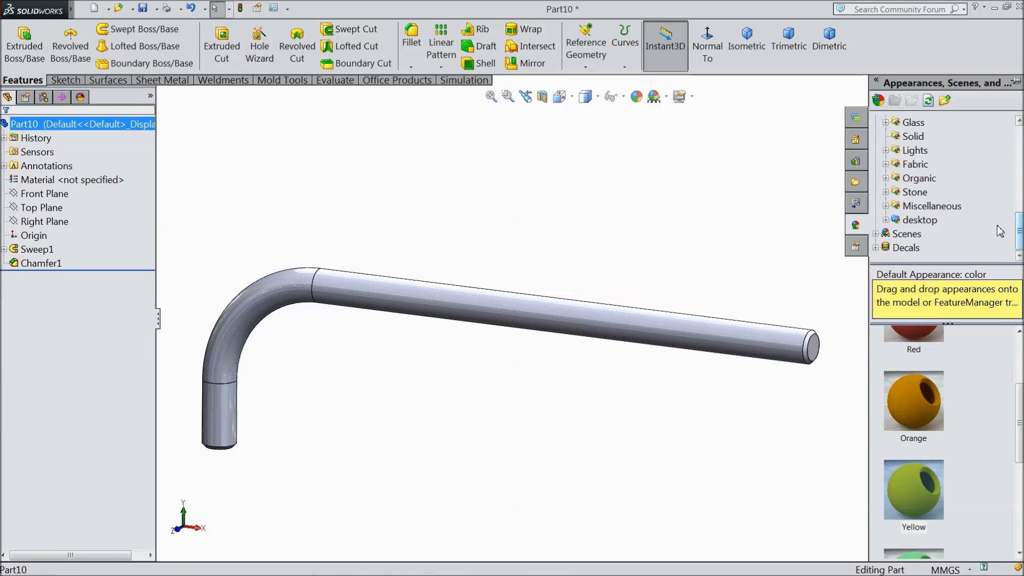
{"action": "left_click", "coordinate": [923, 165]}
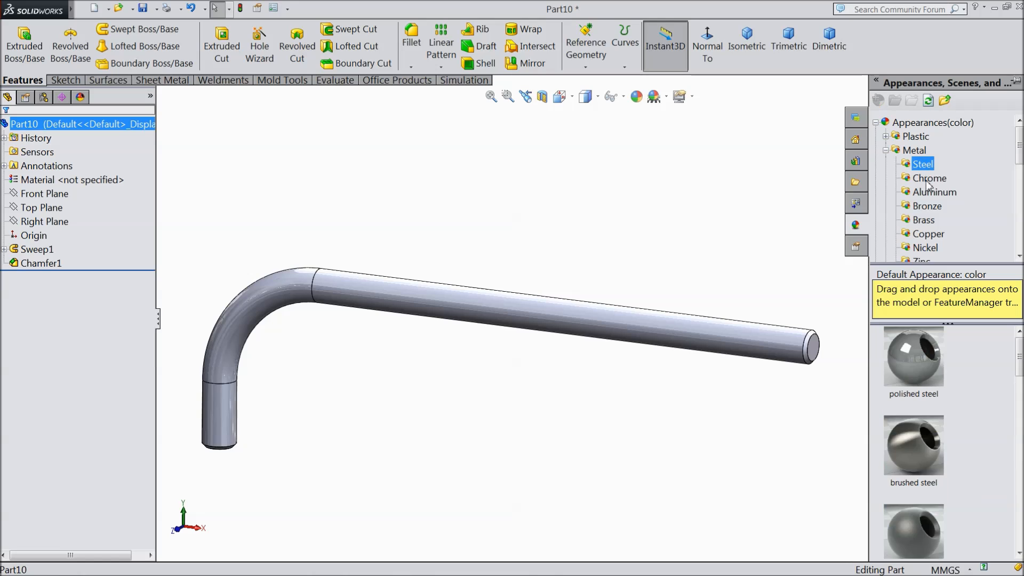
{"action": "double_click", "coordinate": [935, 447]}
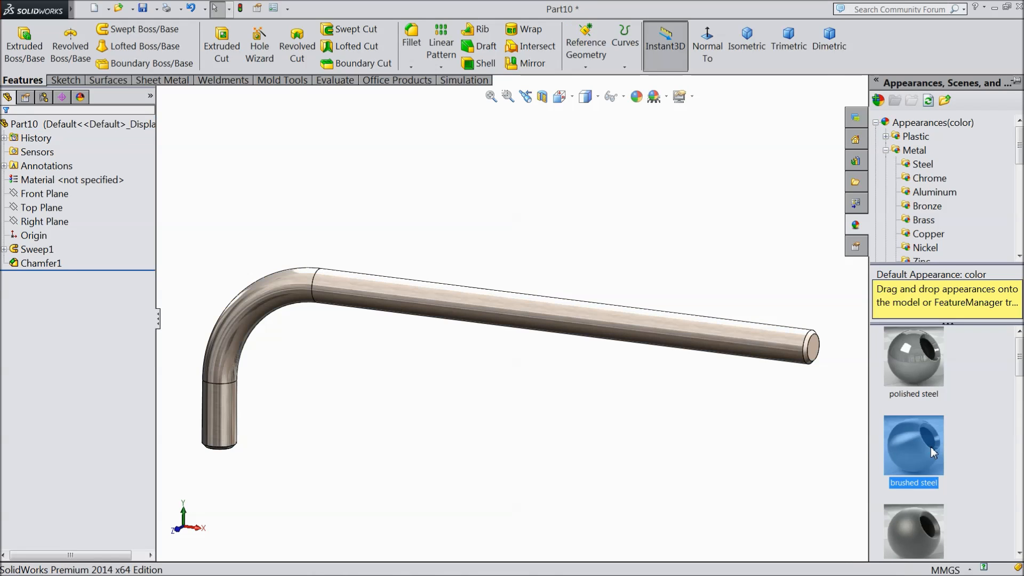
- Save the bent rod part in the Manual Clamp folder as 9.Clamp Lever
{"action": "mouse_move", "coordinate": [657, 415]}
{"action": "middle_mouse_down"}
{"action": "mouse_move", "coordinate": [670, 288]}
{"action": "mouse_move", "coordinate": [658, 407]}
{"action": "middle_mouse_up"}
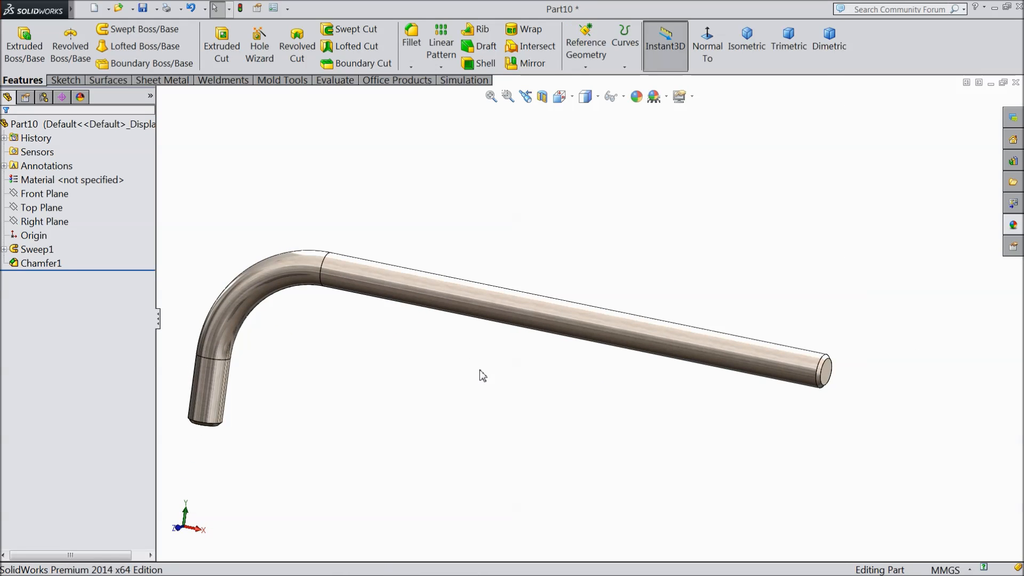
{"action": "scroll", "coordinate": [485, 379], "scroll_direction": "down", "scroll_amount": 3}
{"action": "mouse_move", "coordinate": [482, 376]}
{"action": "middle_mouse_down"}
{"action": "mouse_move", "coordinate": [530, 352]}
{"action": "mouse_move", "coordinate": [459, 391]}
{"action": "mouse_move", "coordinate": [469, 404]}
{"action": "mouse_move", "coordinate": [487, 370]}
{"action": "mouse_move", "coordinate": [484, 394]}
{"action": "middle_mouse_up"}
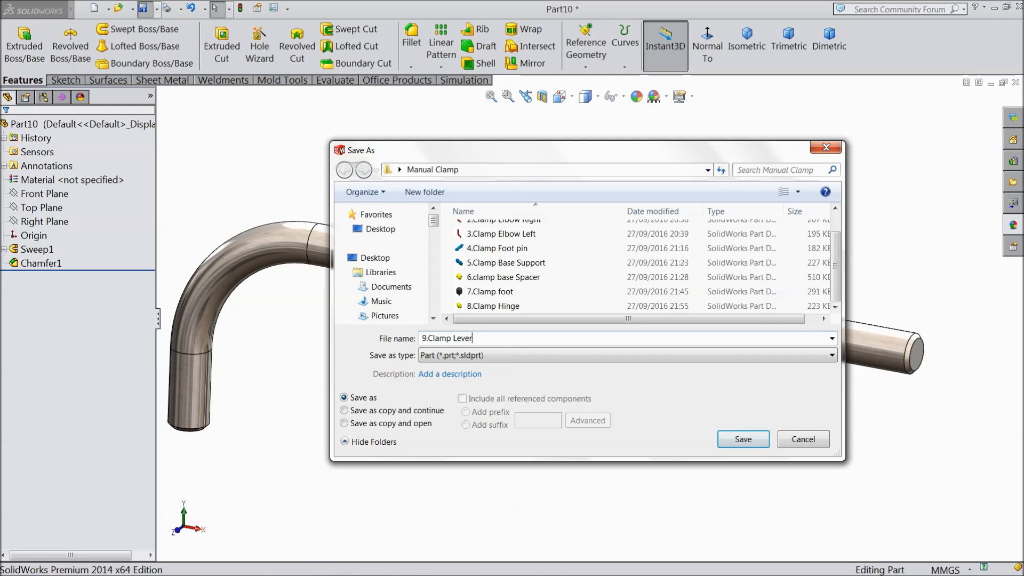
{"action": "left_click", "coordinate": [732, 440]}
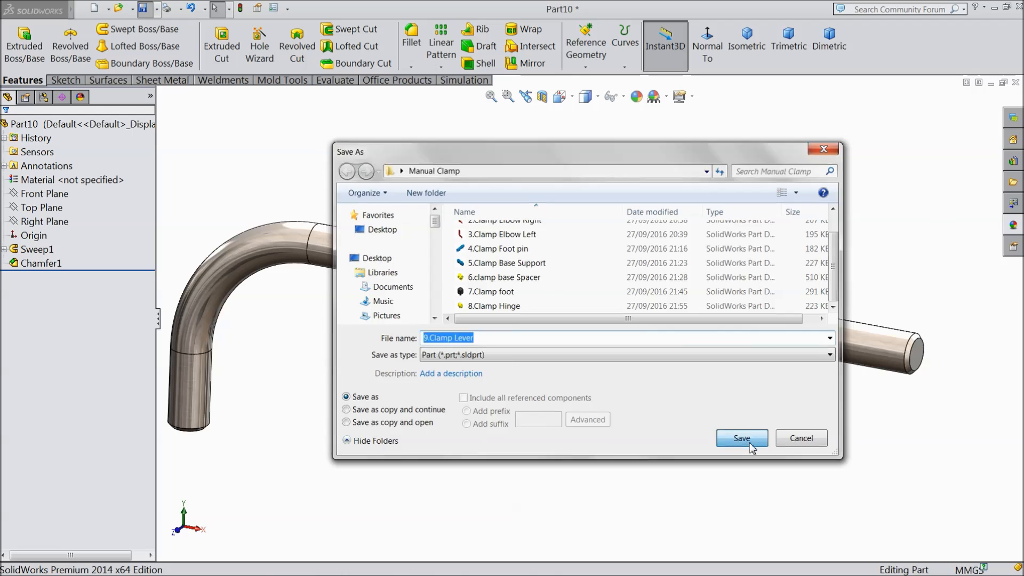
{"action": "middle_click_drag", "start_coordinate": [544, 381], "coordinate": [462, 356]}
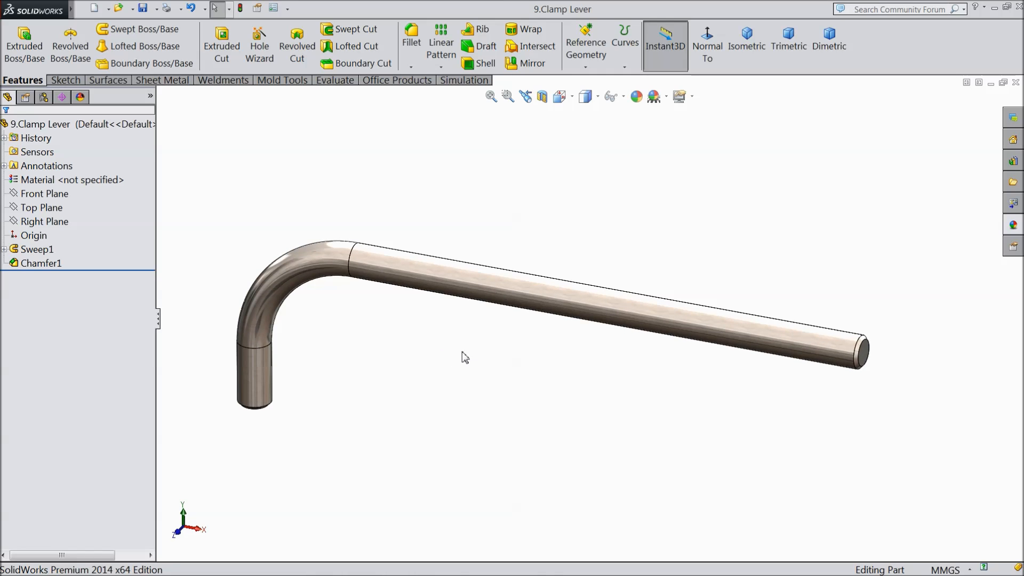
{"action": "key", "text": "f"}
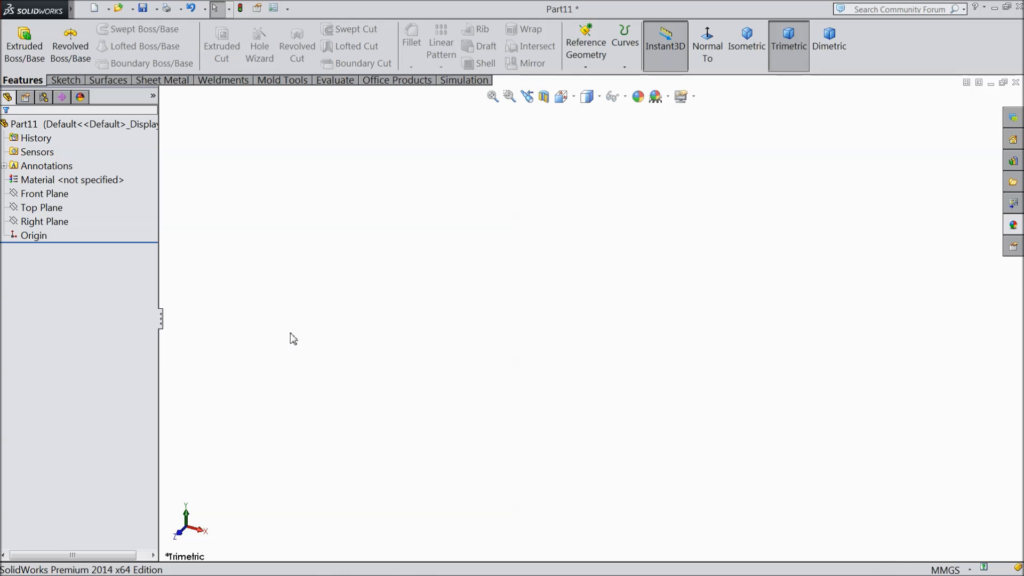
- On the Front Plane, sketch a closed stepped profile from the origin, about 158 mm long and 24 mm high, with a lower step at its left end
{"action": "left_click", "coordinate": [54, 197]}
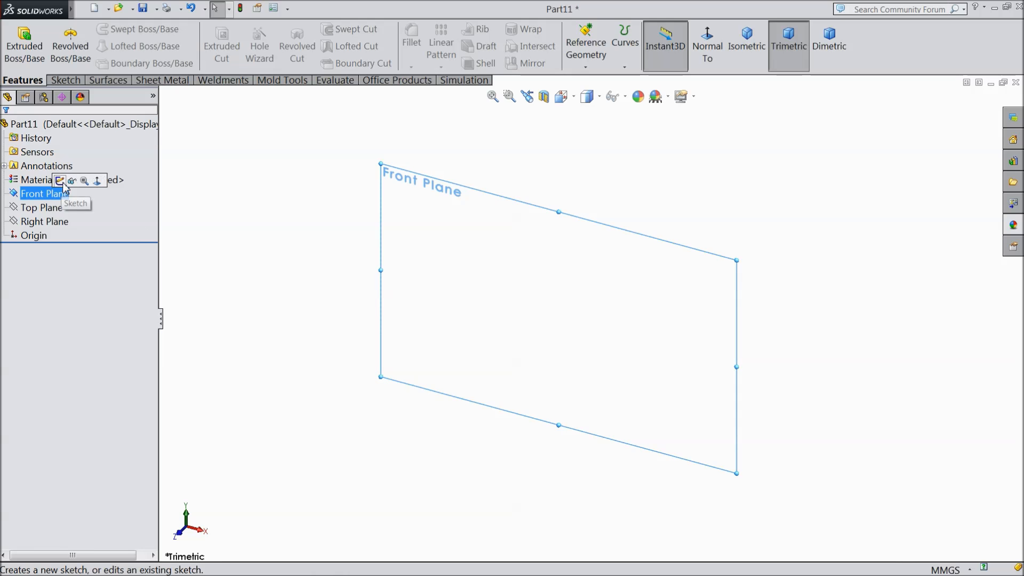
{"action": "left_click", "coordinate": [60, 182]}
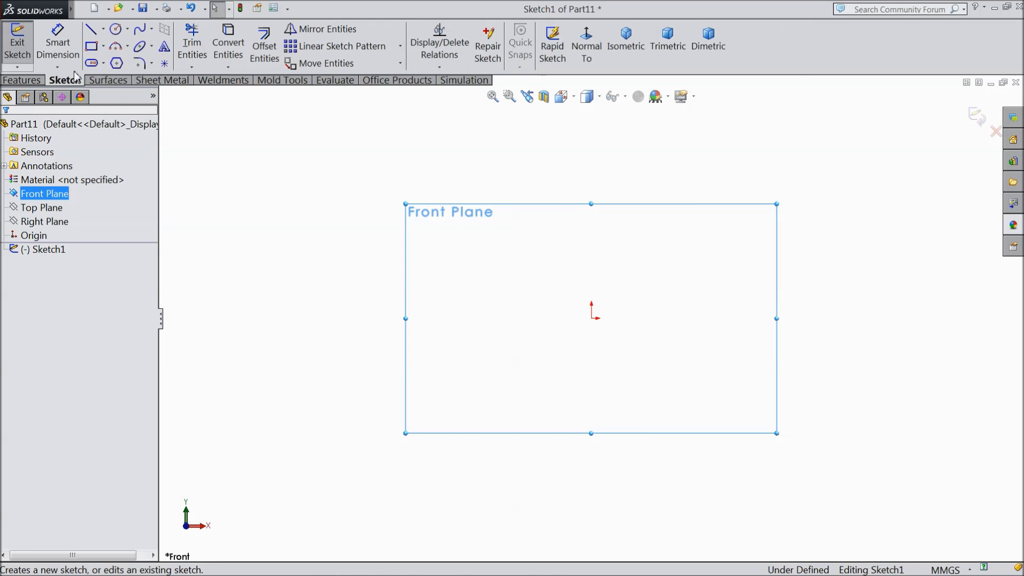
{"action": "left_click", "coordinate": [90, 29]}
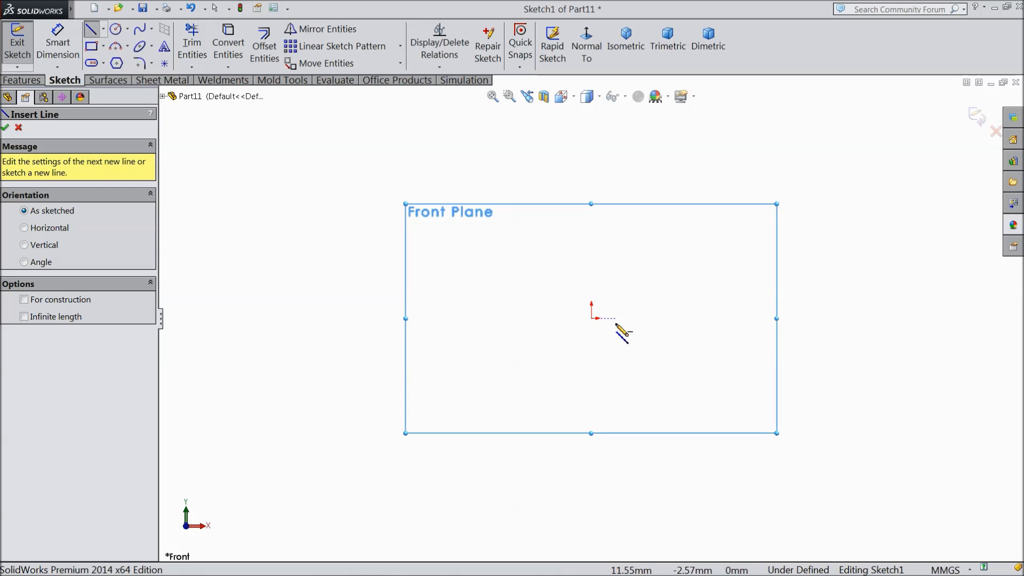
{"action": "left_click", "coordinate": [592, 318]}
{"action": "left_click", "coordinate": [591, 267]}
{"action": "left_click", "coordinate": [308, 267]}
{"action": "left_click", "coordinate": [308, 283]}
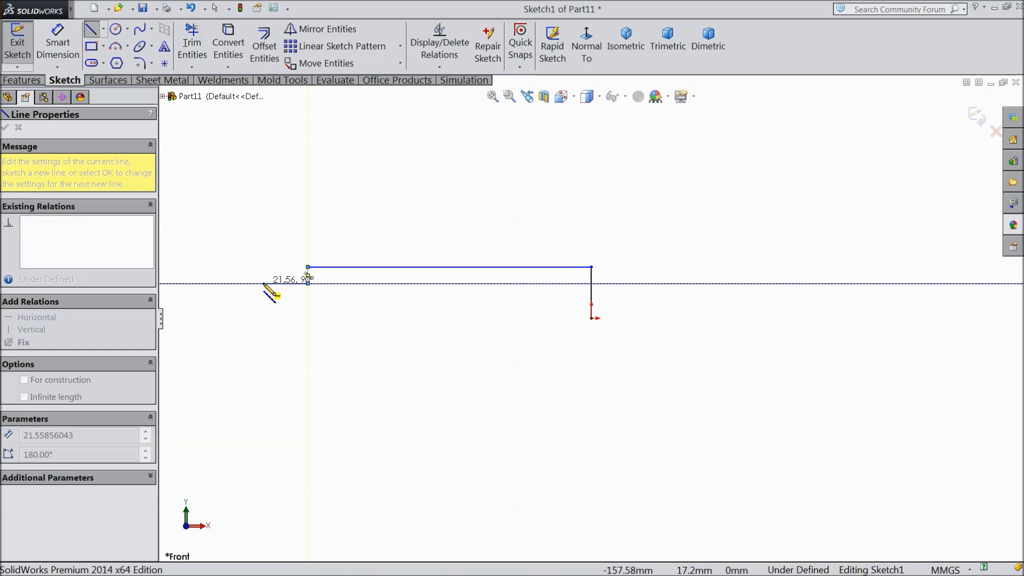
{"action": "left_click", "coordinate": [263, 318]}
{"action": "left_click", "coordinate": [592, 319]}
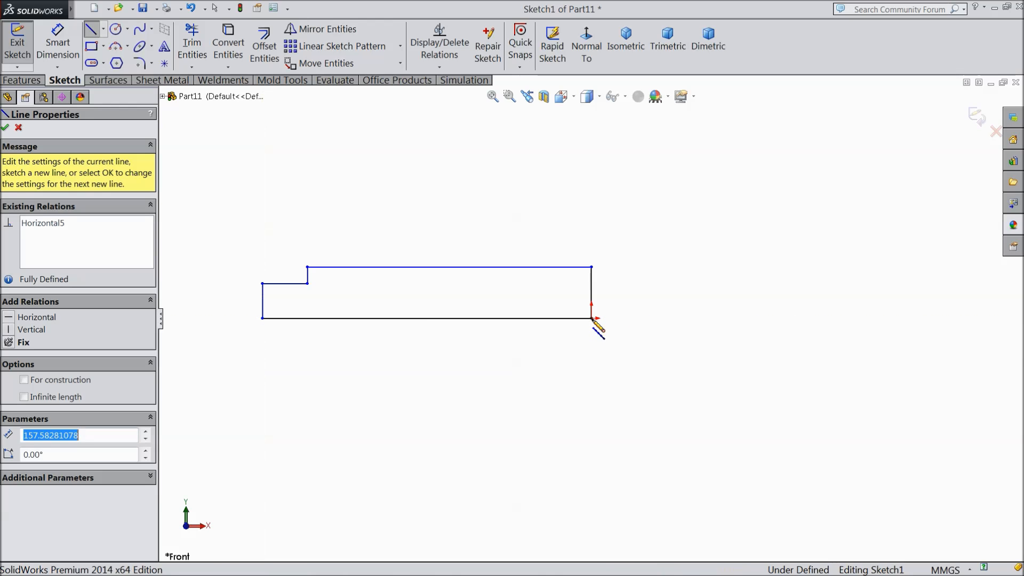
{"action": "right_click", "coordinate": [643, 323]}
{"action": "left_click", "coordinate": [685, 155]}
{"action": "scroll", "coordinate": [561, 270], "scroll_direction": "up", "scroll_amount": 2}
{"action": "scroll", "coordinate": [430, 302], "scroll_direction": "down", "scroll_amount": 4}
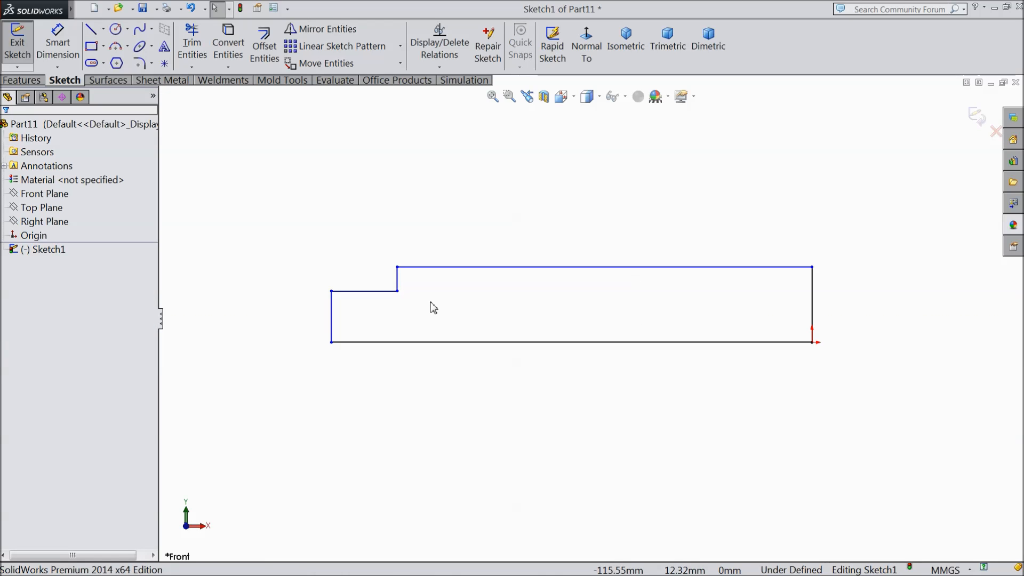
- Dimension the profile's long upper edge at 130 mm and the short lower step's edge at 18 mm
{"action": "left_click", "coordinate": [57, 41]}
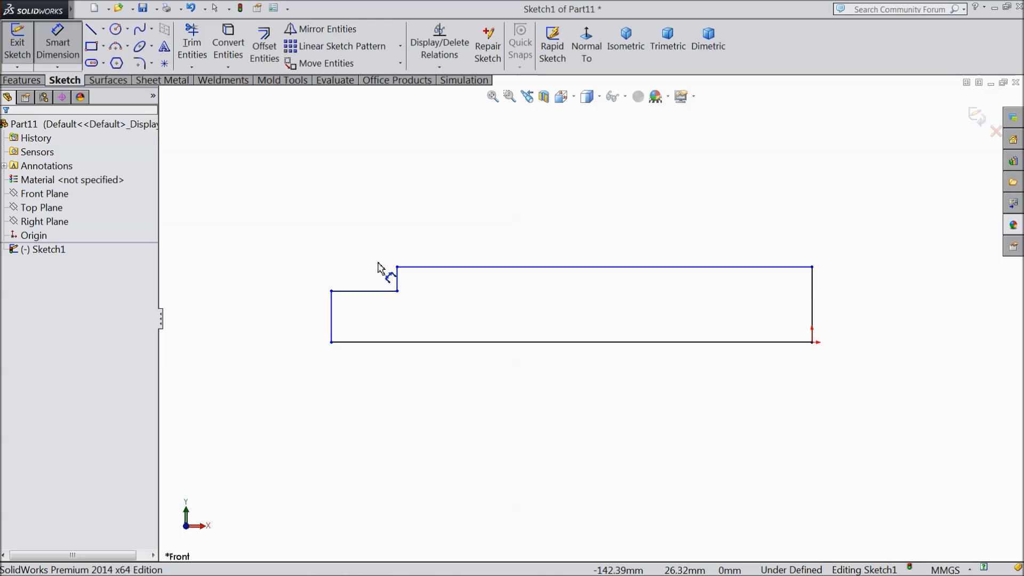
{"action": "left_click", "coordinate": [580, 267]}
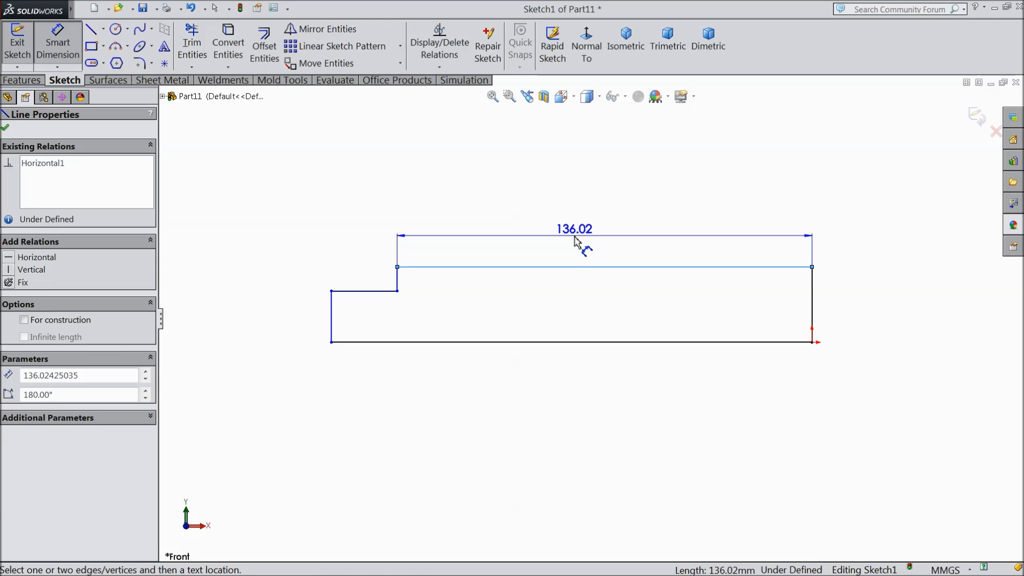
{"action": "left_click", "coordinate": [577, 244]}
{"action": "type", "text": "130"}
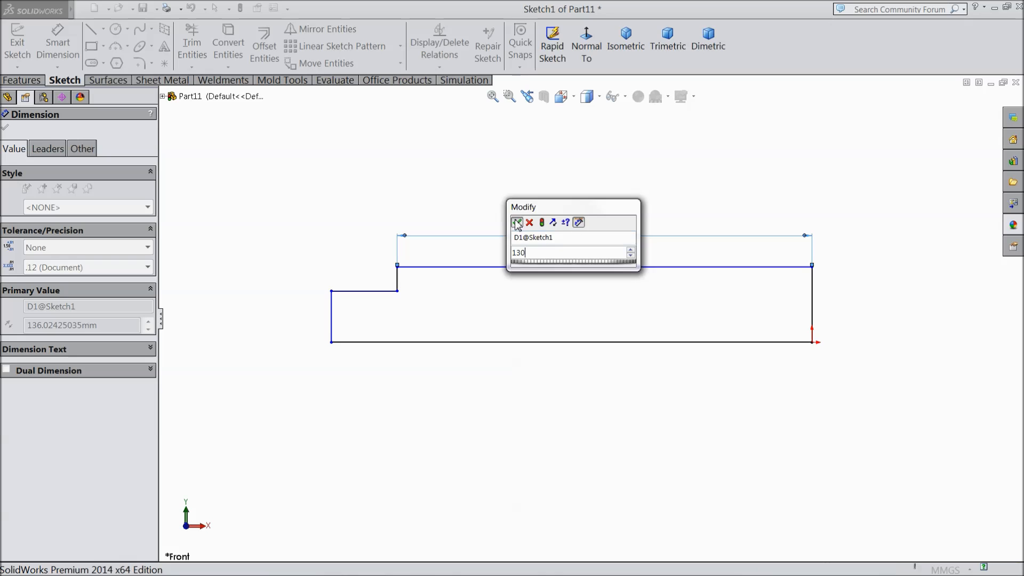
{"action": "key", "text": "Return"}
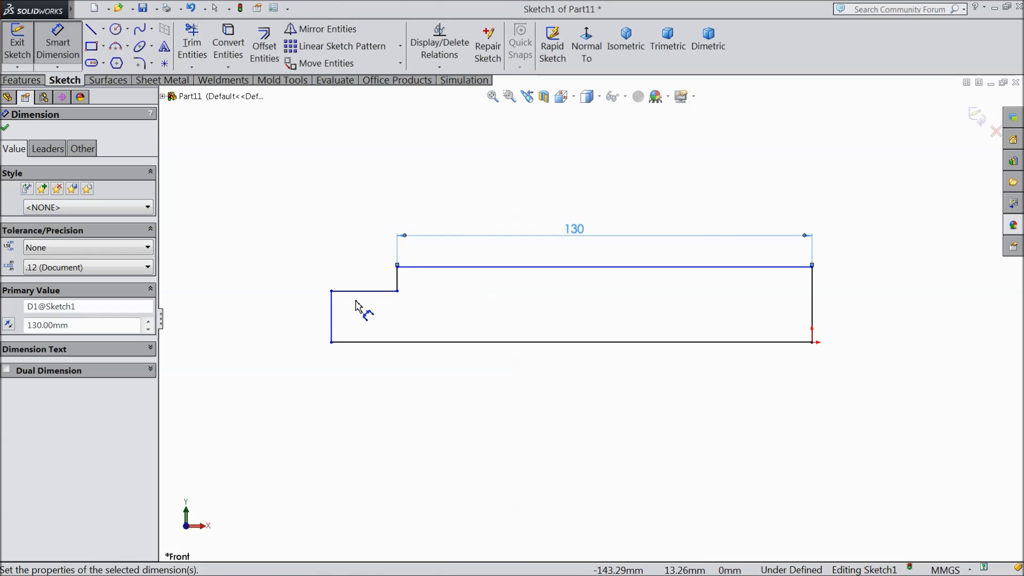
{"action": "left_click", "coordinate": [366, 295]}
{"action": "left_click", "coordinate": [370, 221]}
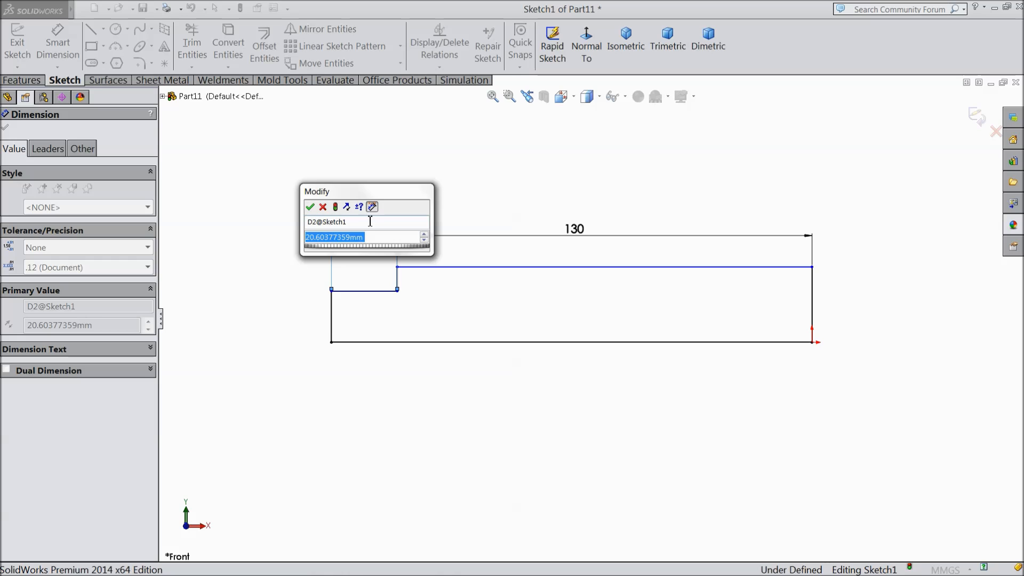
{"action": "type", "text": "18"}
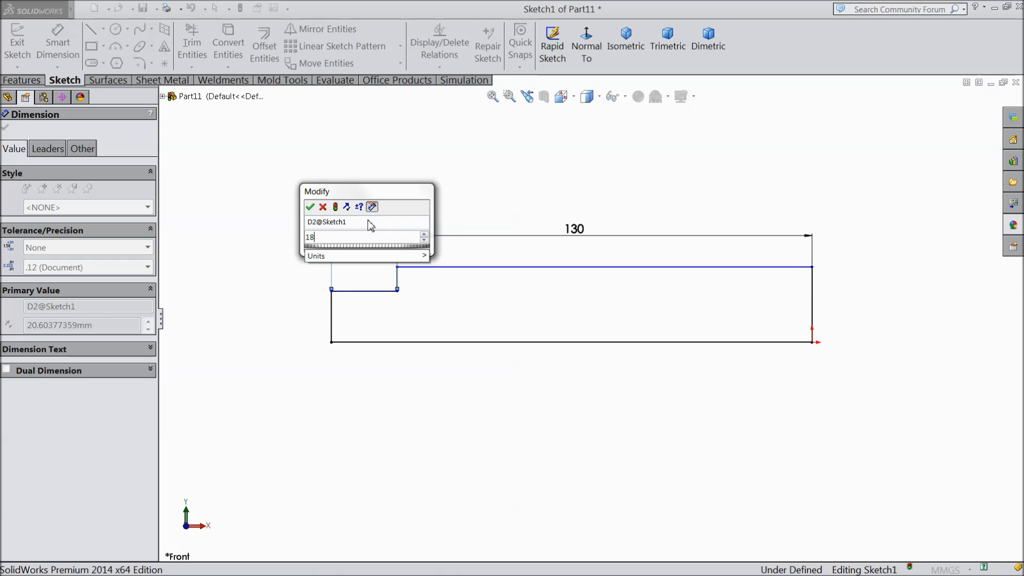
{"action": "left_click", "coordinate": [310, 207]}
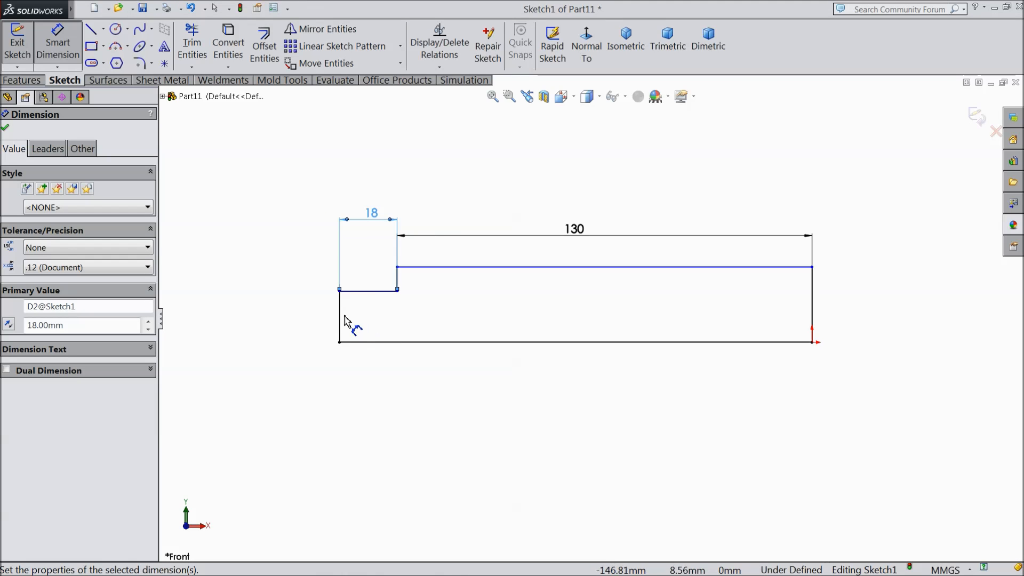
- Set the distance between the profile's long upper edge and its base line to 5 mm
{"action": "left_click", "coordinate": [431, 267]}
{"action": "left_click", "coordinate": [530, 342]}
{"action": "left_click", "coordinate": [873, 299]}
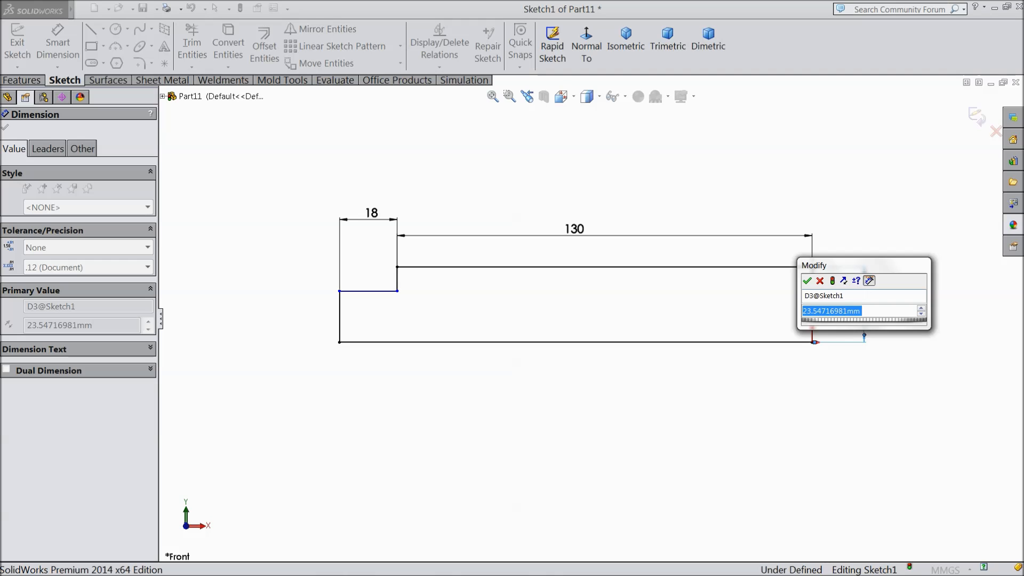
{"action": "type", "text": "5"}
{"action": "left_click", "coordinate": [807, 281]}
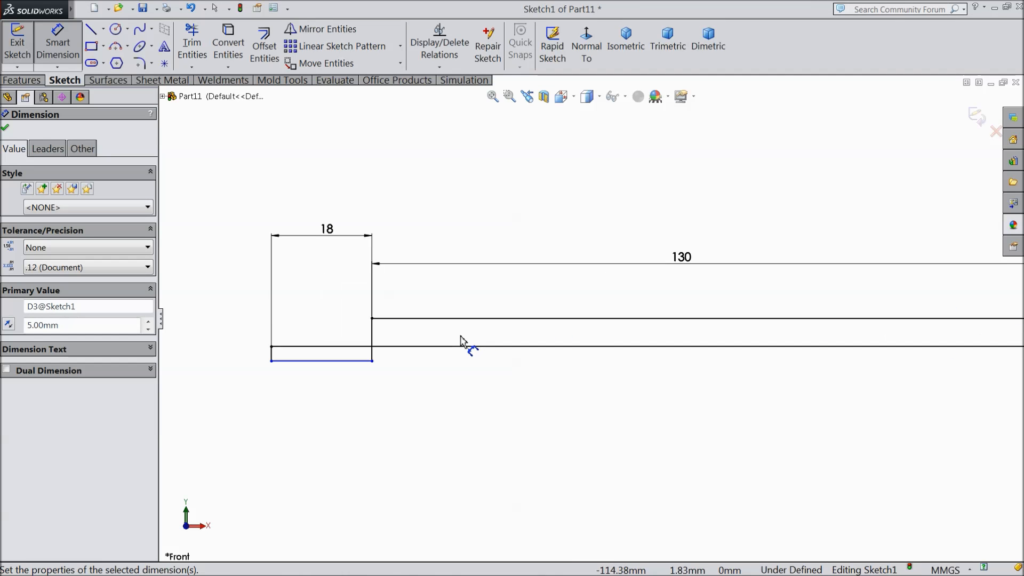
{"action": "scroll", "coordinate": [429, 339], "scroll_direction": "down", "scroll_amount": 3}
{"action": "left_click", "coordinate": [6, 127]}
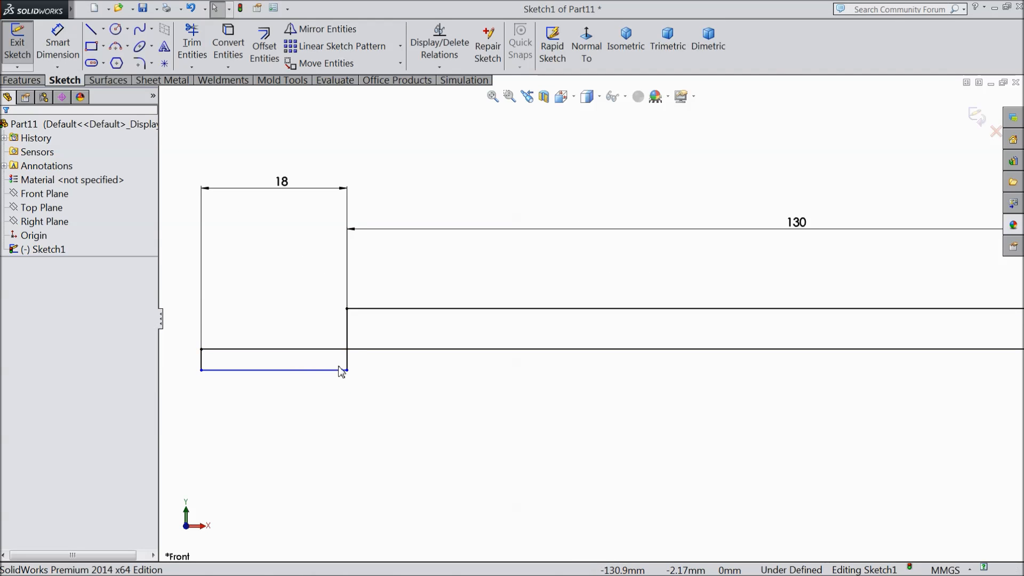
- Move the short step's edge back above the base line and set its height from that line to 3 mm
{"action": "left_click", "coordinate": [347, 350]}
{"action": "left_click_drag", "start_coordinate": [347, 350], "coordinate": [347, 328]}
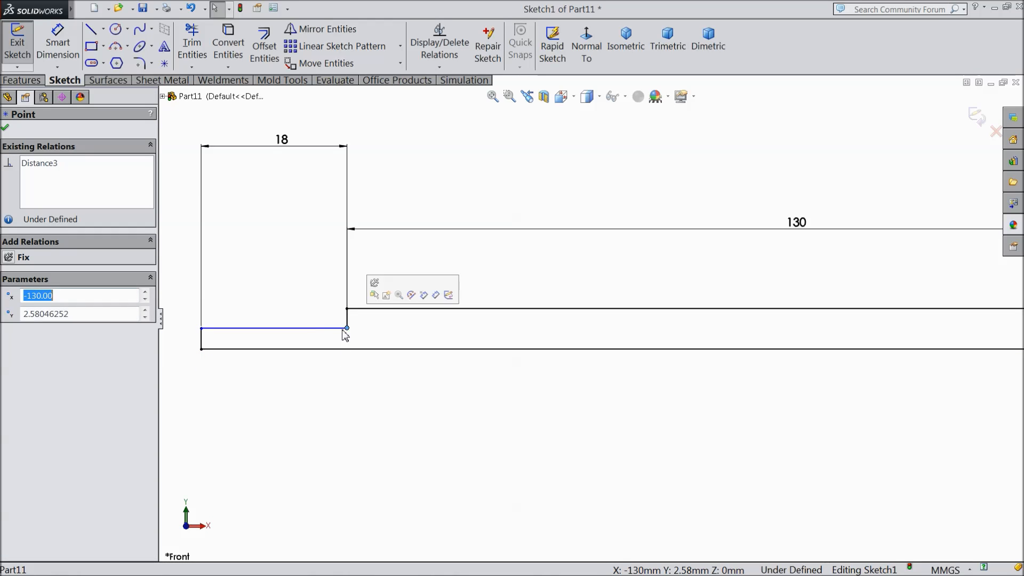
{"action": "left_click", "coordinate": [58, 57]}
{"action": "scroll", "coordinate": [256, 330], "scroll_direction": "down", "scroll_amount": 3}
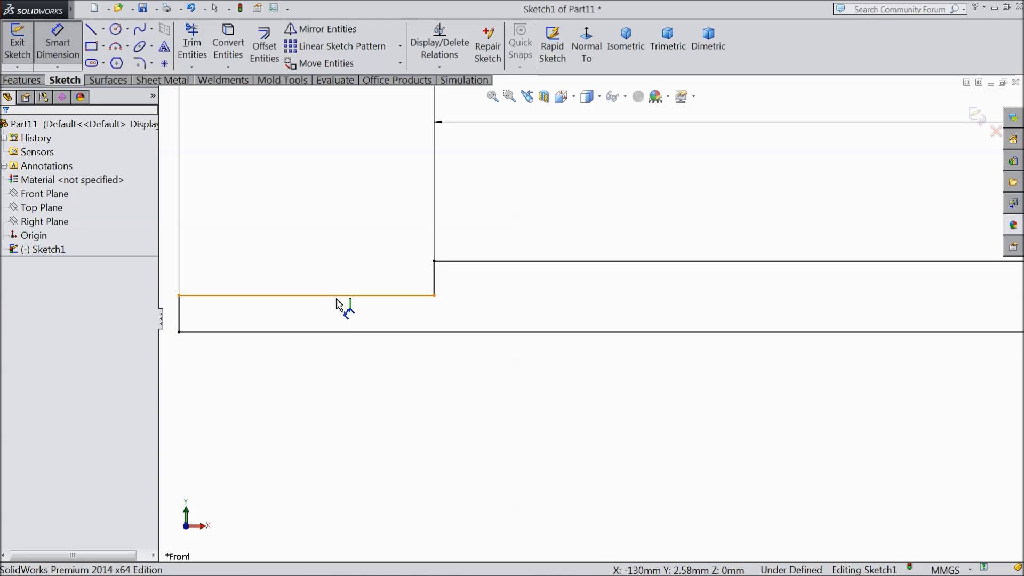
{"action": "left_click", "coordinate": [339, 296]}
{"action": "left_click", "coordinate": [338, 332]}
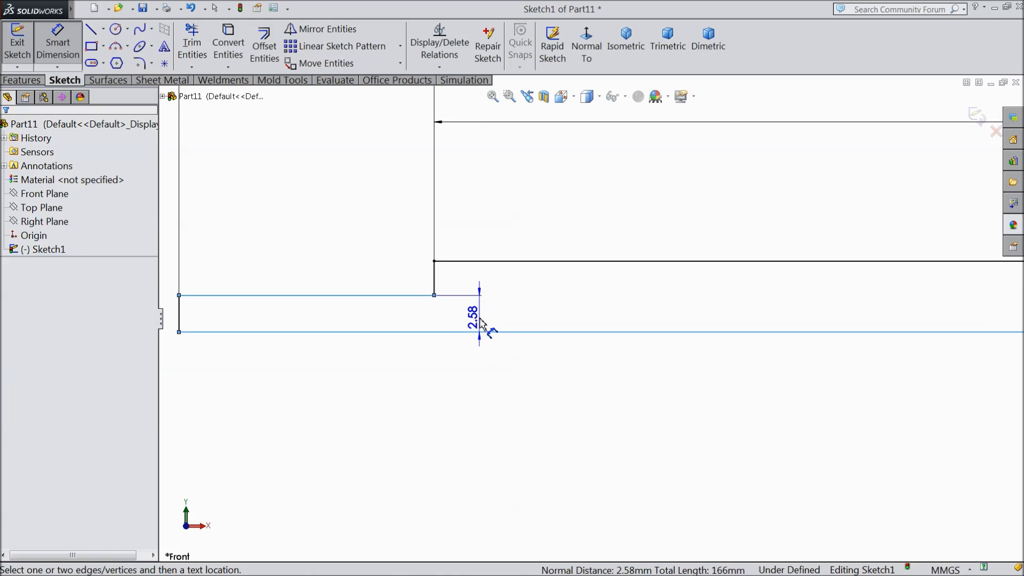
{"action": "left_click", "coordinate": [476, 320]}
{"action": "type", "text": "3"}
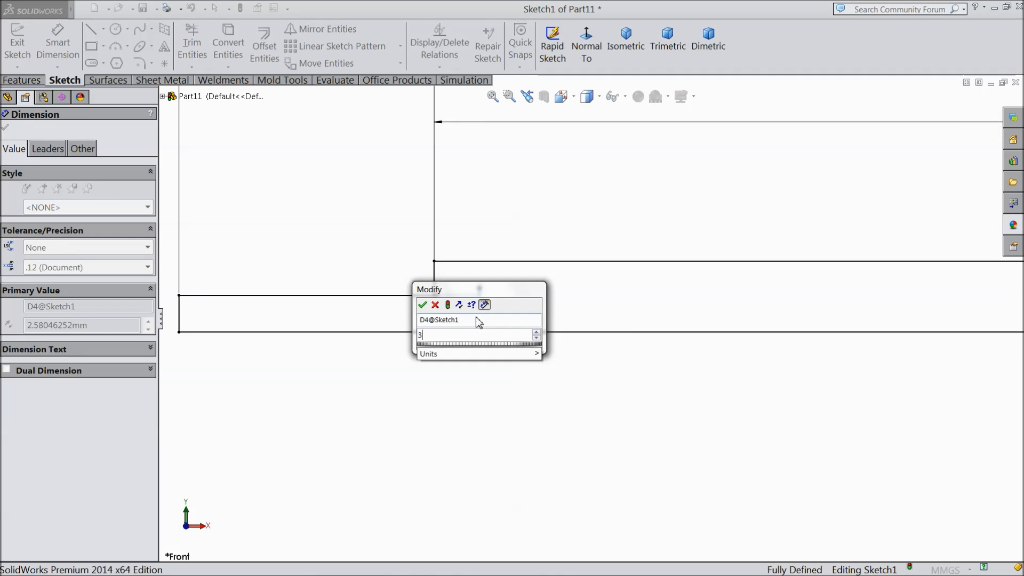
{"action": "left_click", "coordinate": [423, 306]}
{"action": "scroll", "coordinate": [434, 348], "scroll_direction": "up", "scroll_amount": 3}
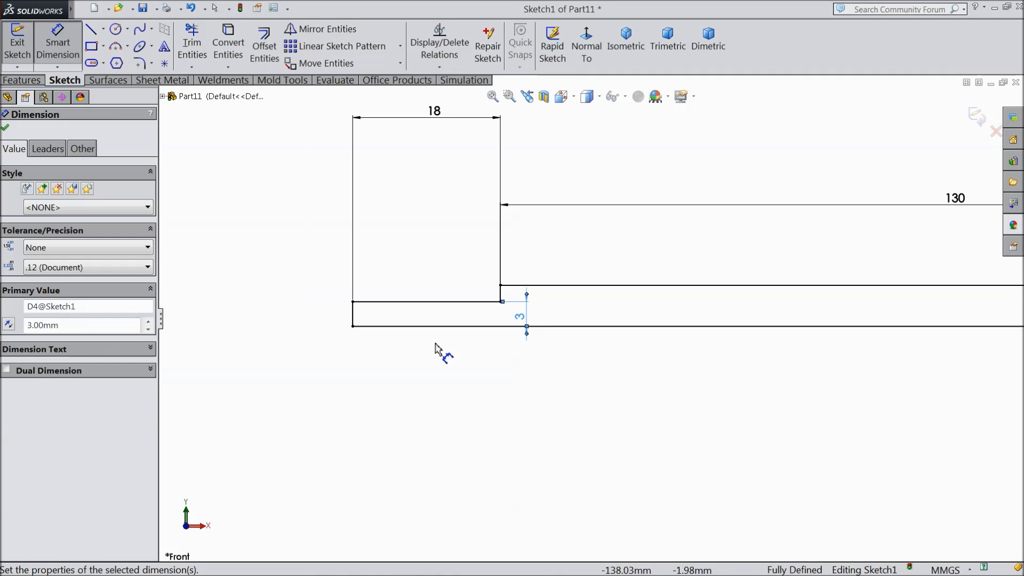
{"action": "left_click", "coordinate": [4, 129]}
- Sketch a rectangle about 3.3 mm wide and 1.4 mm deep down from the short step's upper edge
{"action": "left_click", "coordinate": [97, 49]}
{"action": "scroll", "coordinate": [512, 339], "scroll_direction": "down", "scroll_amount": 3}
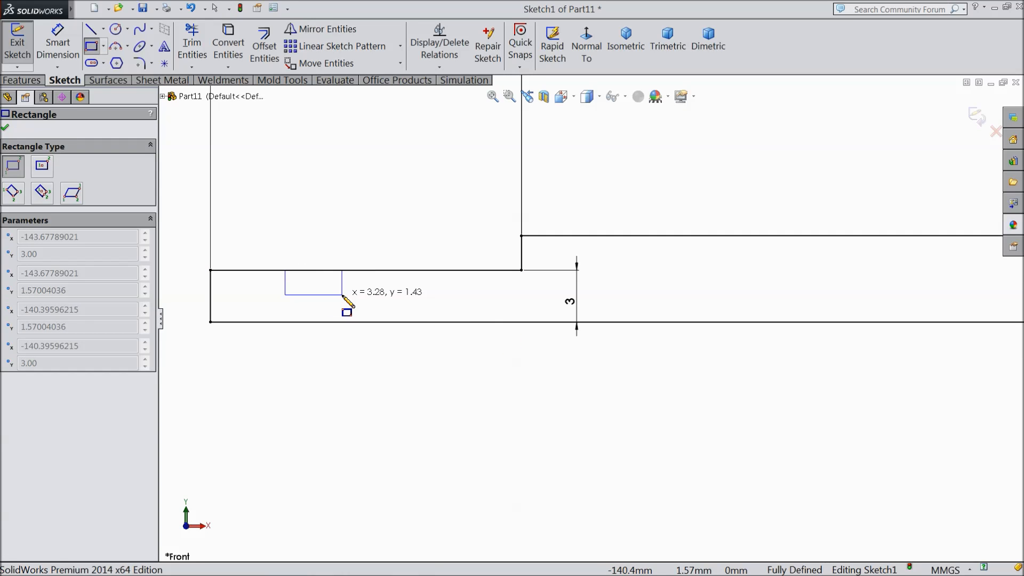
{"action": "left_click", "coordinate": [342, 294]}
- Place the small rectangle 2 mm from the profile's left end and set its width to 1 mm
{"action": "left_click", "coordinate": [62, 49]}
{"action": "scroll", "coordinate": [343, 286], "scroll_direction": "up", "scroll_amount": 1}
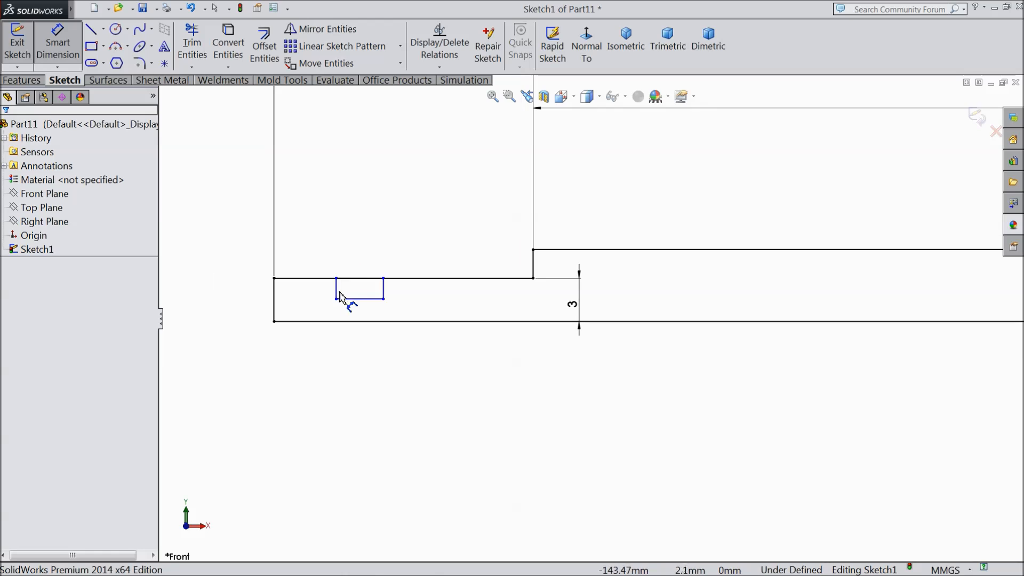
{"action": "left_click", "coordinate": [337, 290]}
{"action": "left_click", "coordinate": [275, 293]}
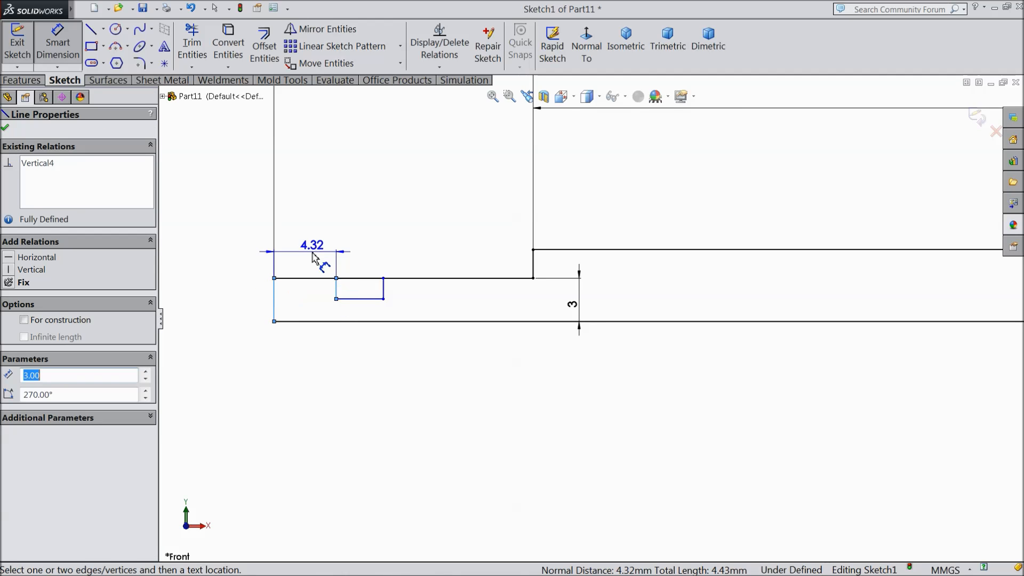
{"action": "left_click", "coordinate": [306, 248]}
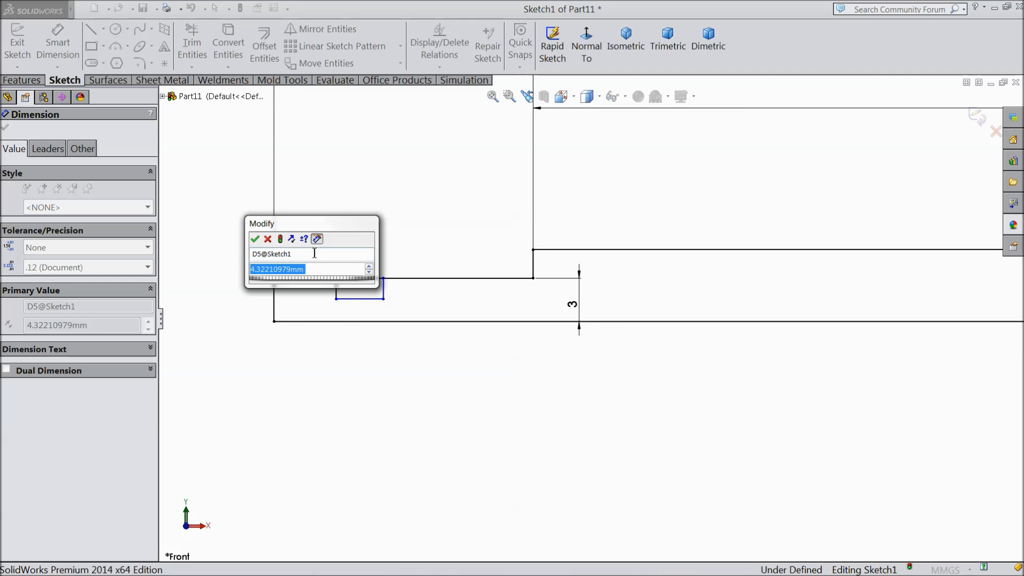
{"action": "type", "text": "2"}
{"action": "left_click", "coordinate": [255, 239]}
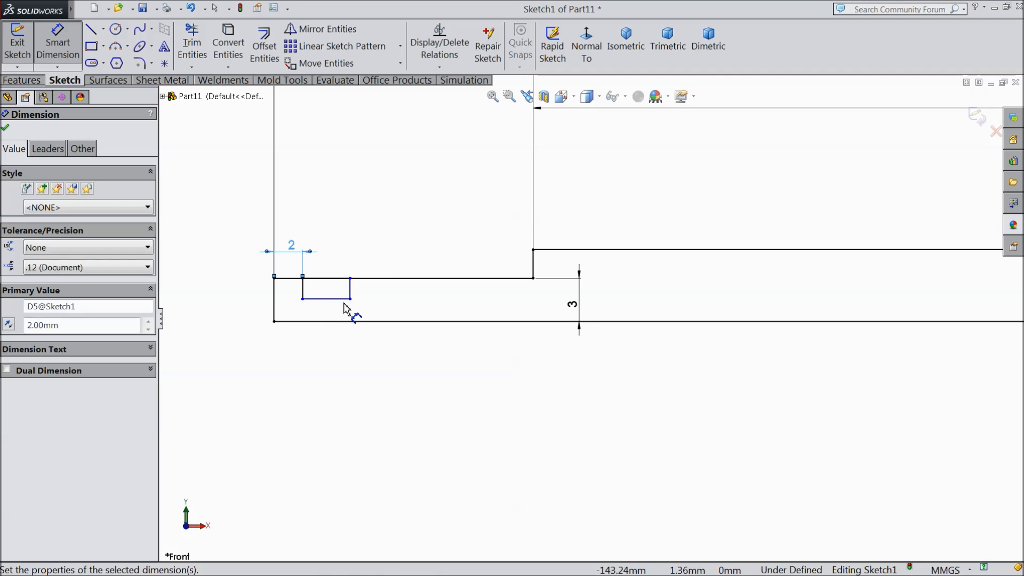
{"action": "left_click", "coordinate": [342, 299]}
{"action": "left_click", "coordinate": [336, 269]}
{"action": "type", "text": "1"}
{"action": "left_click", "coordinate": [276, 249]}
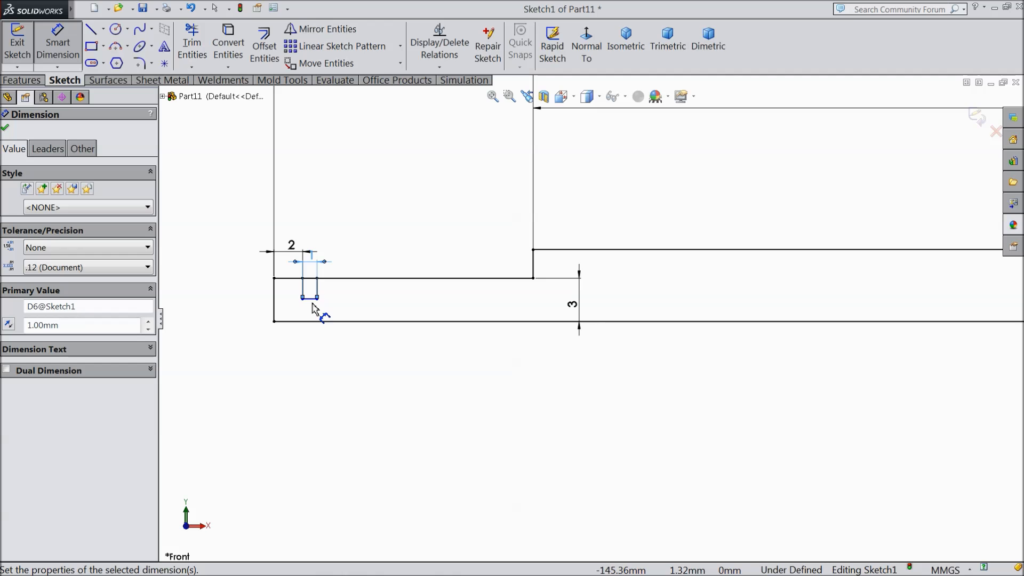
- Set the distance between the small rectangle's lower edge and the profile's base line to 2.5 mm
{"action": "left_click", "coordinate": [314, 322]}
{"action": "left_click", "coordinate": [312, 322]}
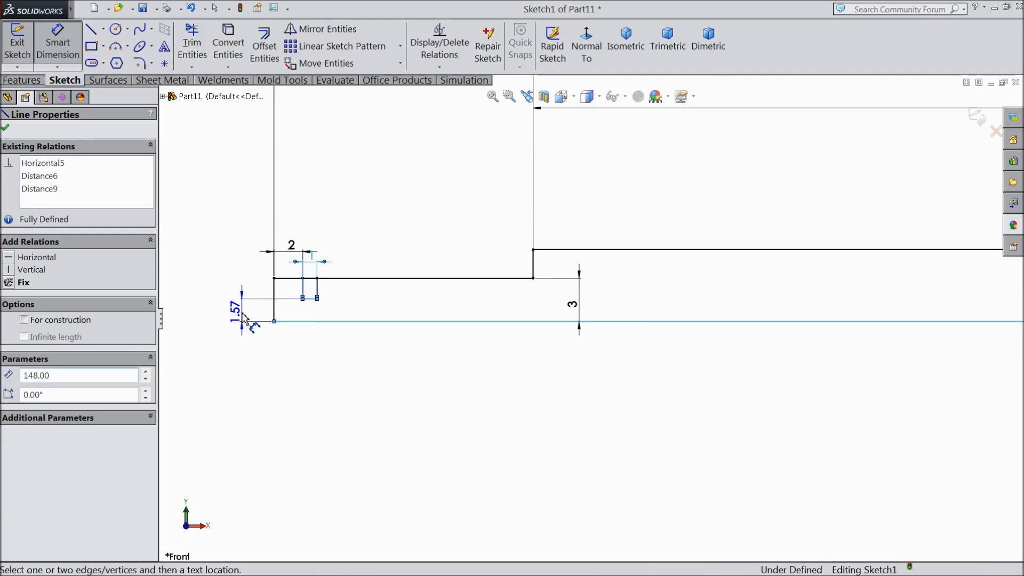
{"action": "left_click", "coordinate": [244, 314]}
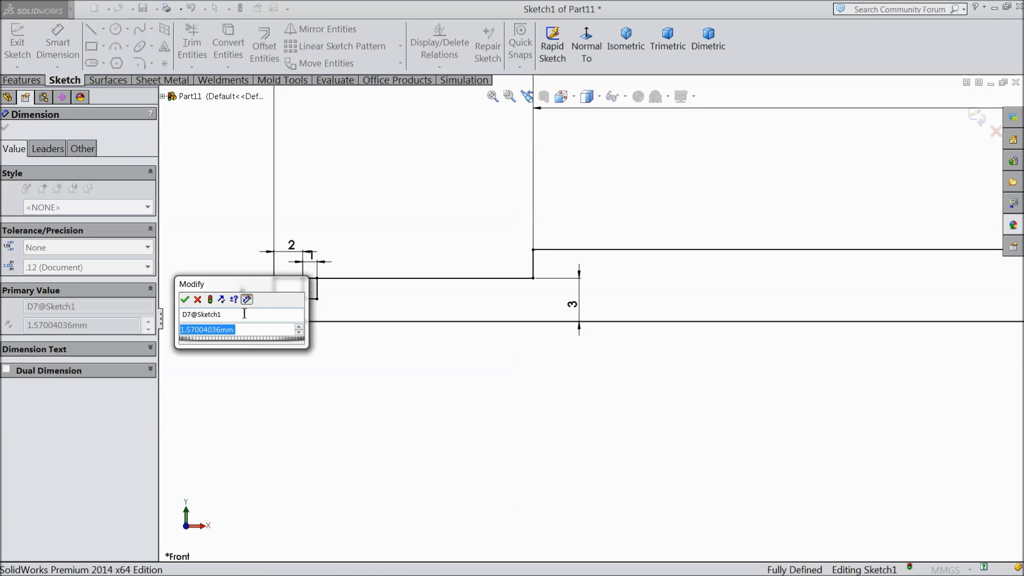
{"action": "type", "text": "2."}
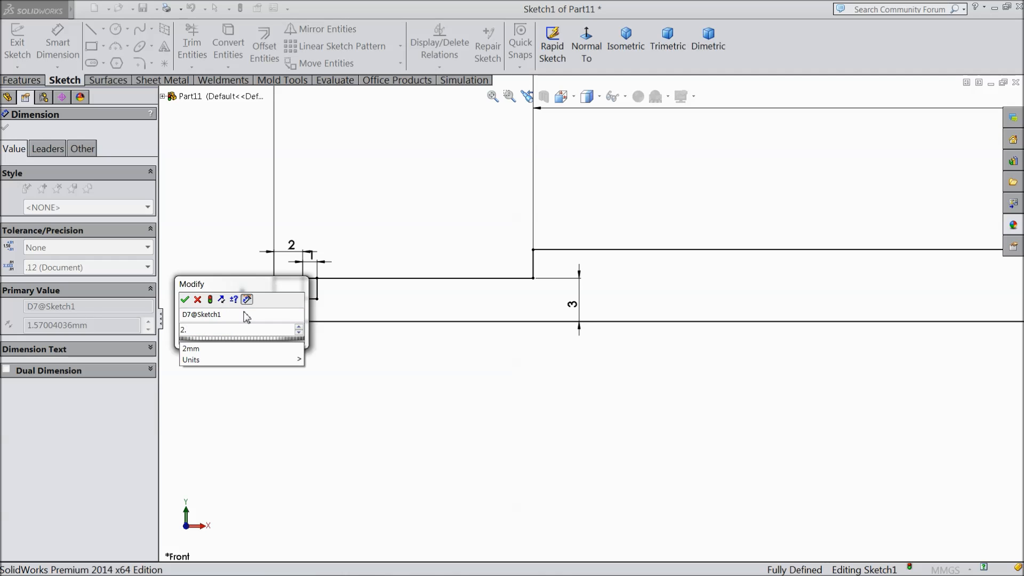
{"action": "type", "text": "5"}
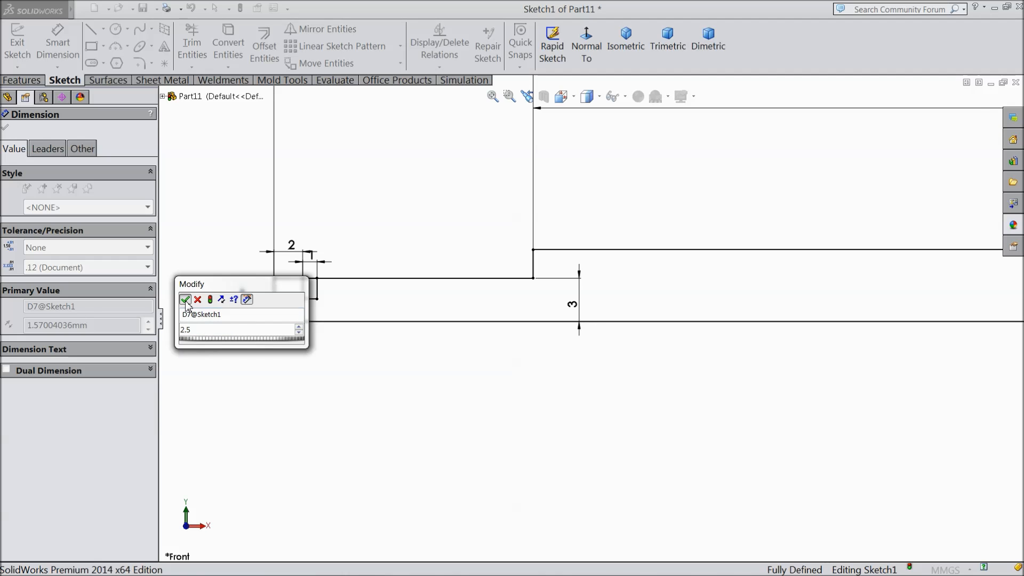
{"action": "left_click", "coordinate": [185, 299]}
{"action": "scroll", "coordinate": [262, 280], "scroll_direction": "down", "scroll_amount": 2}
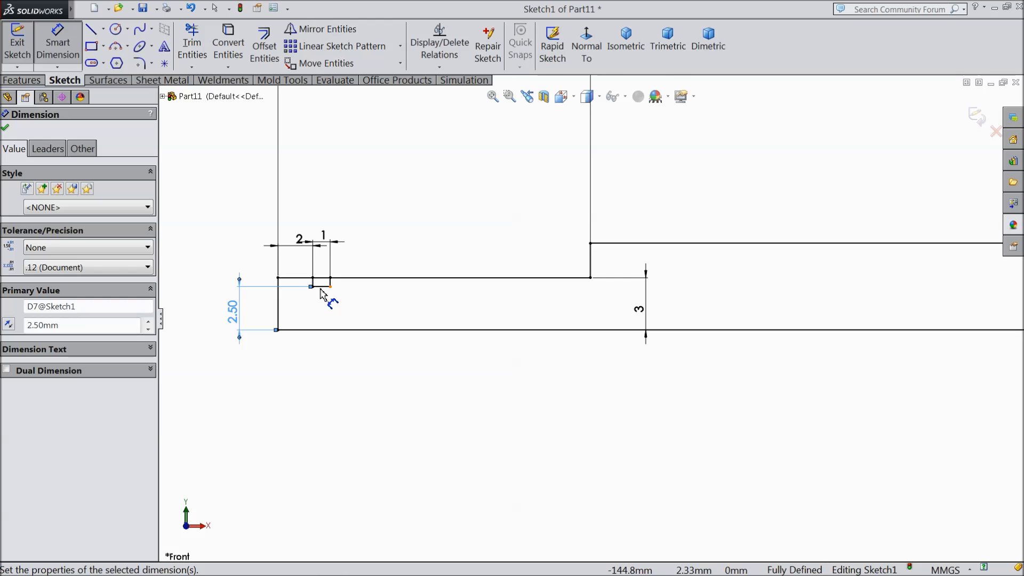
{"action": "left_click", "coordinate": [6, 127]}
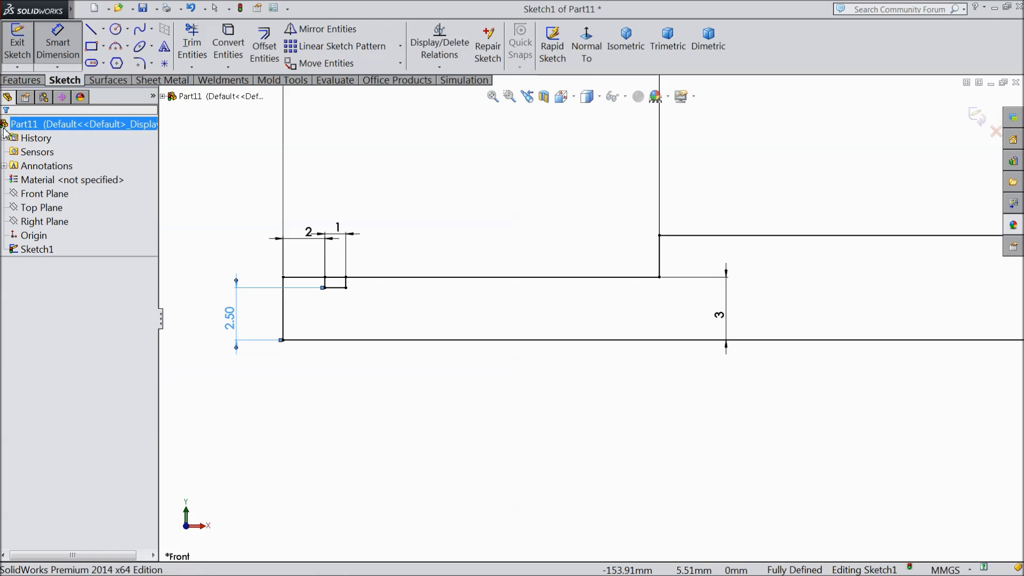
- Trim away the segment of the short step's upper edge that closes the small rectangle, leaving an open groove
{"action": "left_click", "coordinate": [192, 46]}
{"action": "scroll", "coordinate": [342, 283], "scroll_direction": "down", "scroll_amount": 4}
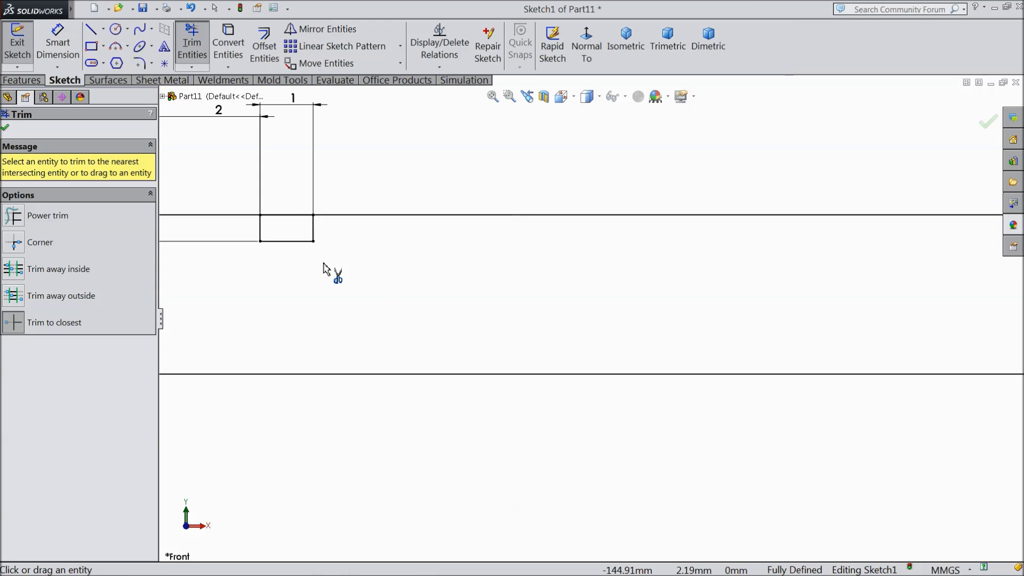
{"action": "left_click", "coordinate": [293, 223]}
{"action": "scroll", "coordinate": [300, 252], "scroll_direction": "up", "scroll_amount": 3}
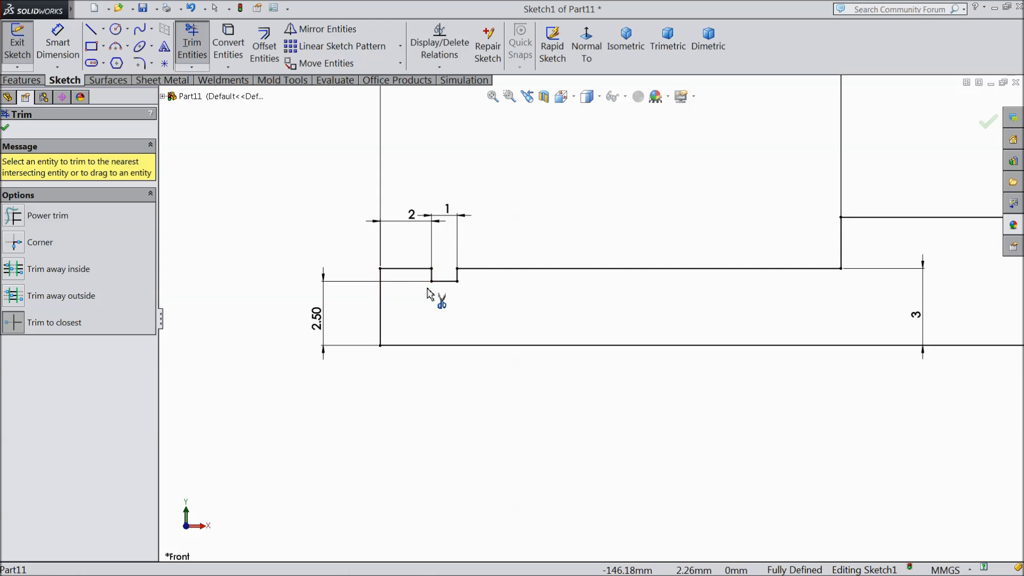
{"action": "left_click", "coordinate": [6, 128]}
{"action": "key", "text": "f"}
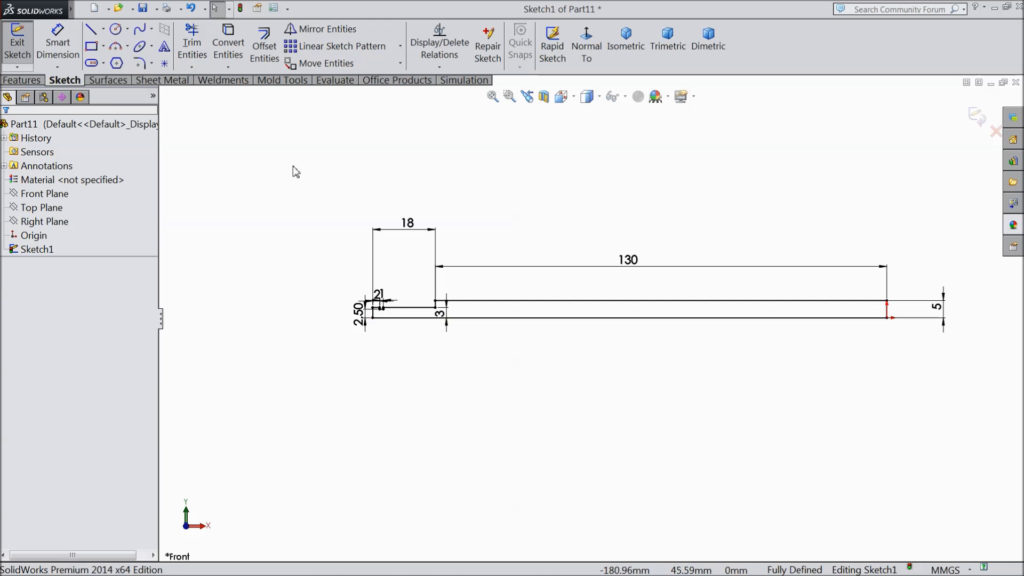
- Revolve the stepped profile 360 degrees about its long base line into a solid rod
{"action": "left_click", "coordinate": [22, 80]}
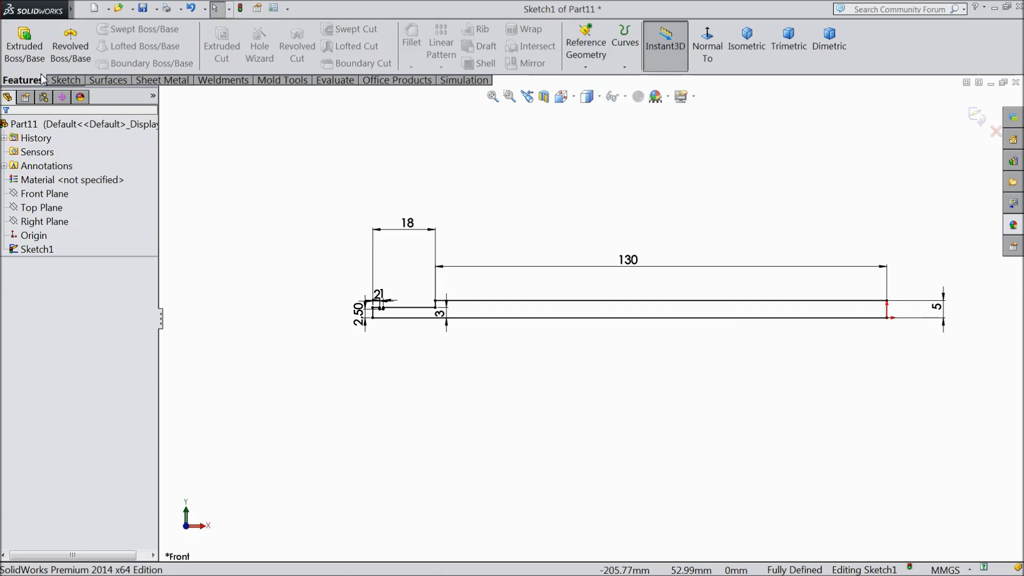
{"action": "left_click", "coordinate": [70, 47]}
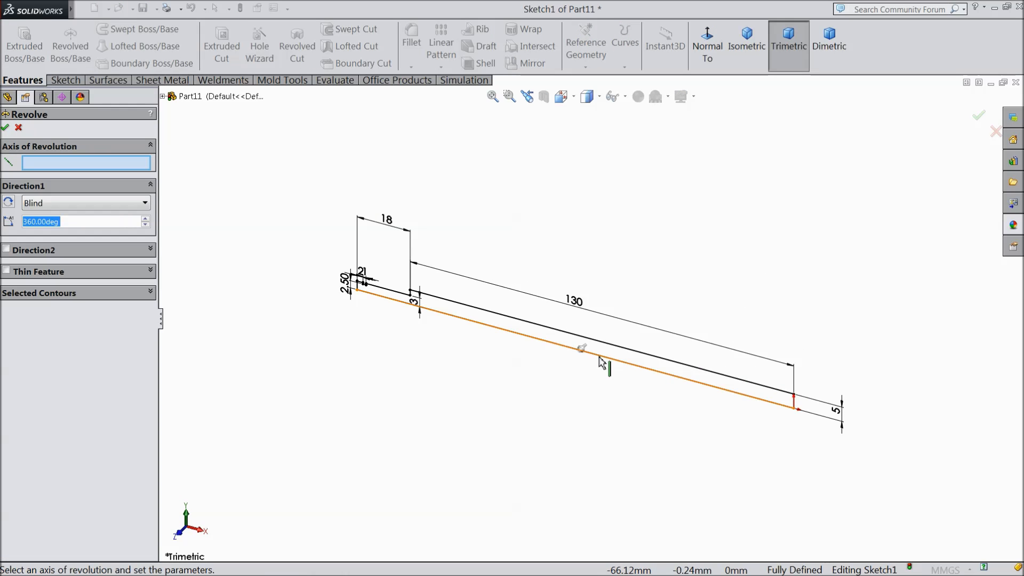
{"action": "left_click", "coordinate": [603, 363]}
{"action": "scroll", "coordinate": [577, 352], "scroll_direction": "down", "scroll_amount": 2}
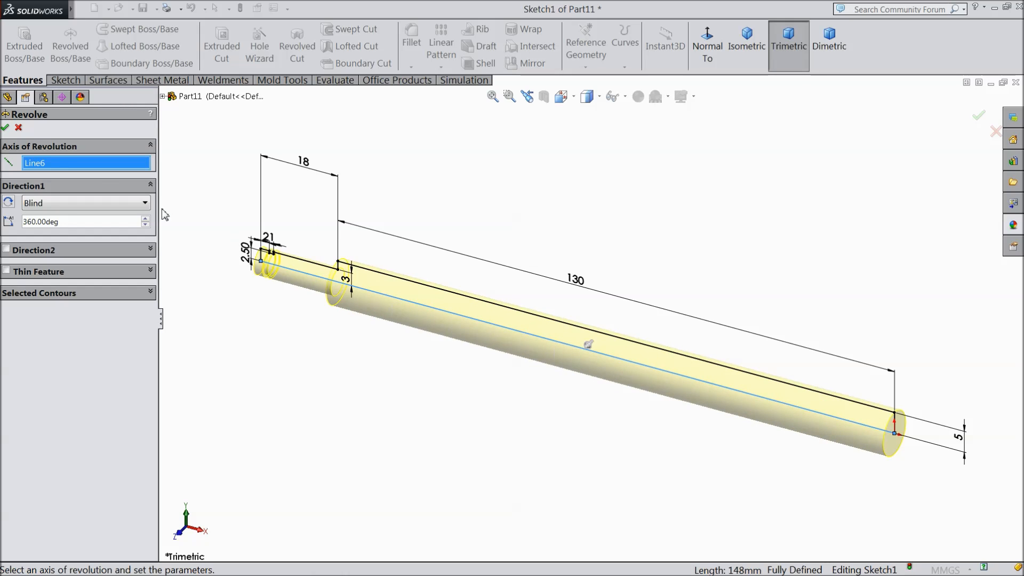
{"action": "left_click", "coordinate": [6, 132]}
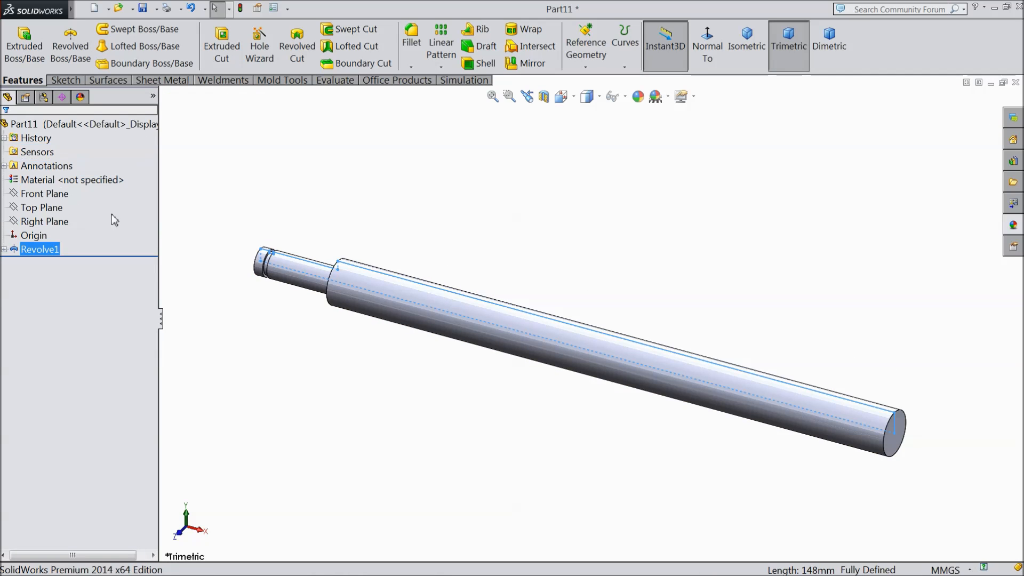
- On the Front Plane, sketch a circle about 5.6 mm in diameter on the rod's axis, about 9 mm from the thick end
{"action": "middle_click_drag", "start_coordinate": [629, 247], "coordinate": [603, 251]}
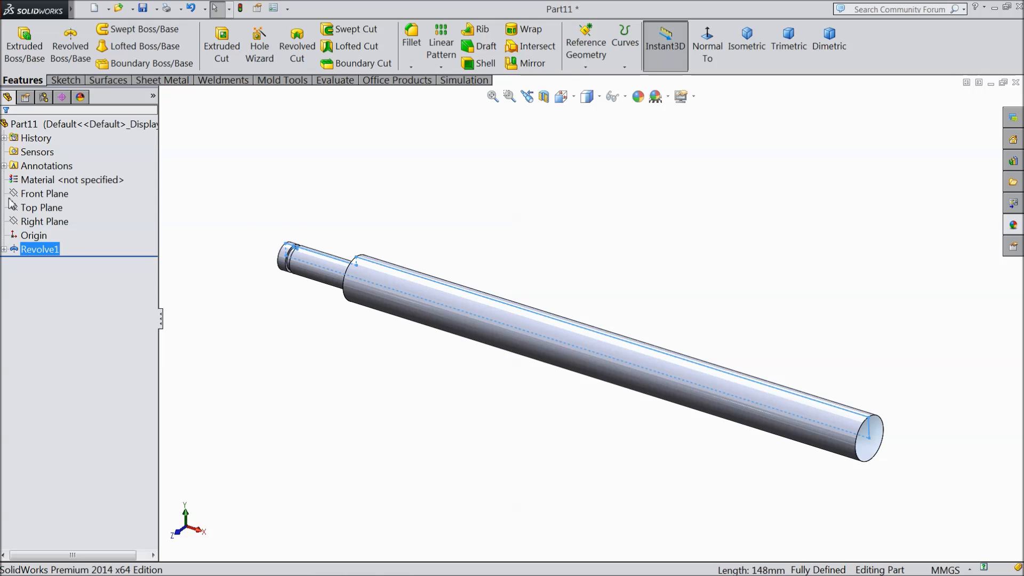
{"action": "left_click", "coordinate": [39, 195]}
{"action": "left_click", "coordinate": [46, 179]}
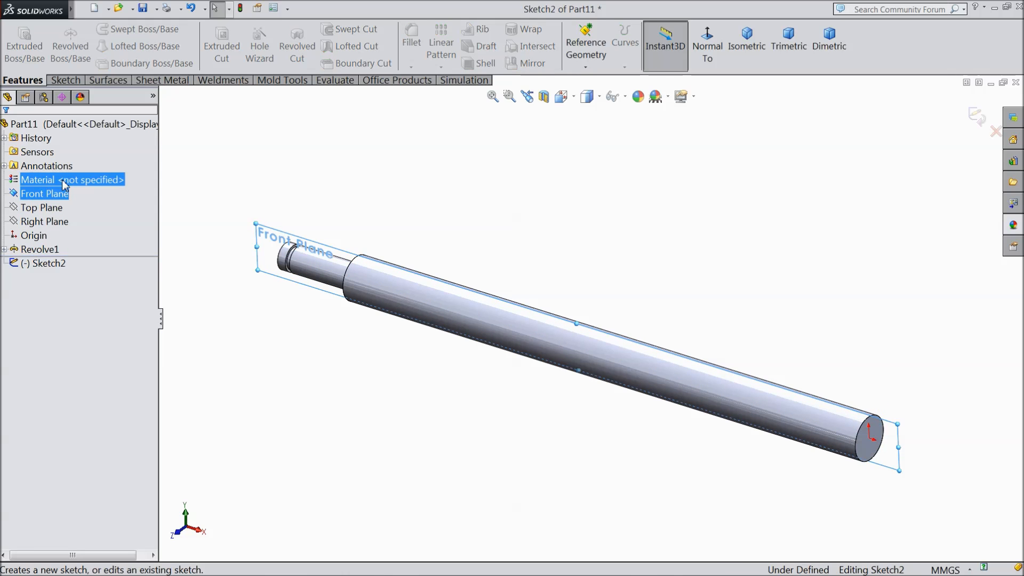
{"action": "left_click", "coordinate": [708, 53]}
{"action": "scroll", "coordinate": [800, 336], "scroll_direction": "down", "scroll_amount": 5}
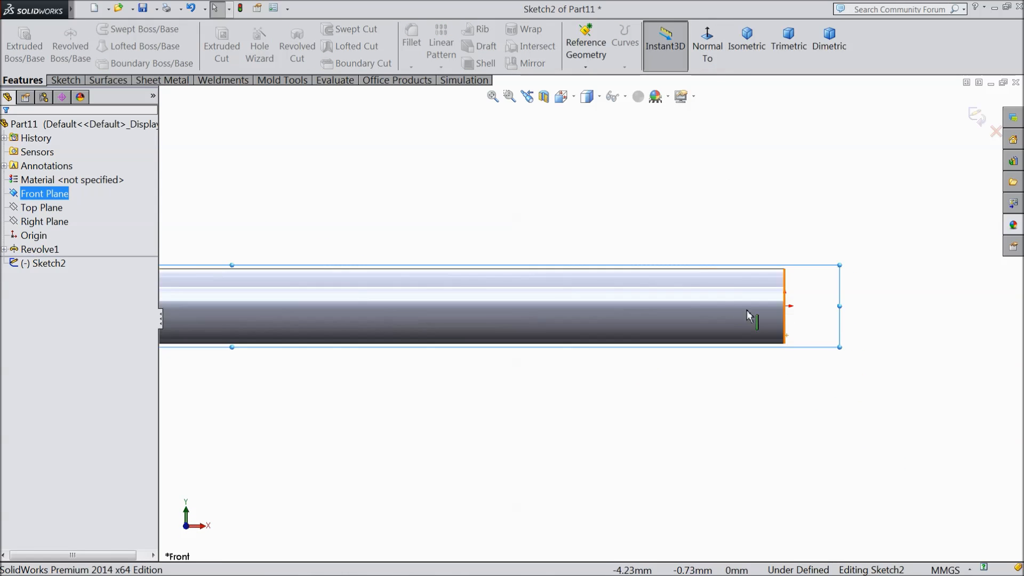
{"action": "left_click", "coordinate": [63, 80]}
{"action": "left_click", "coordinate": [115, 29]}
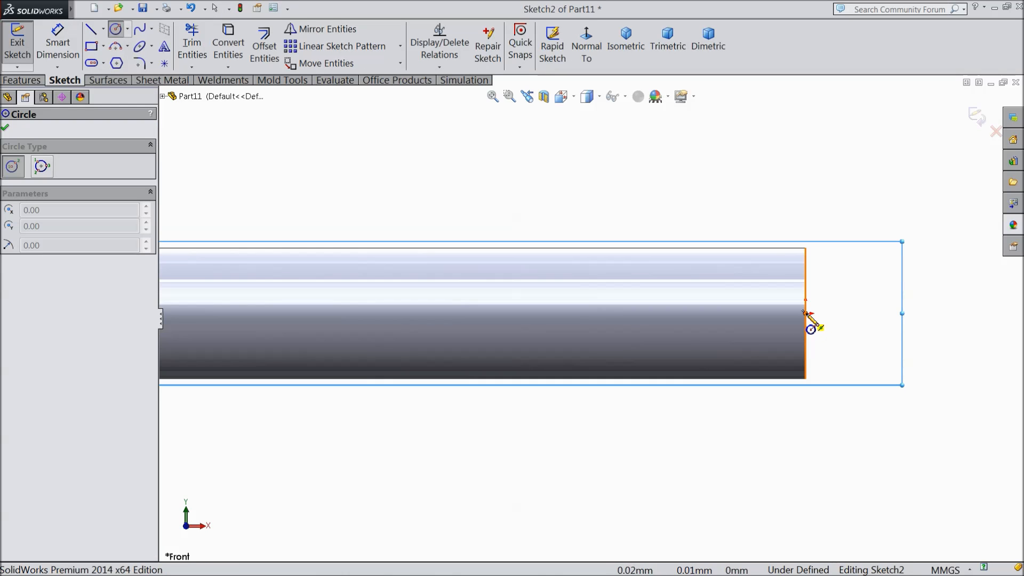
{"action": "left_click", "coordinate": [689, 313]}
{"action": "left_click", "coordinate": [684, 277]}
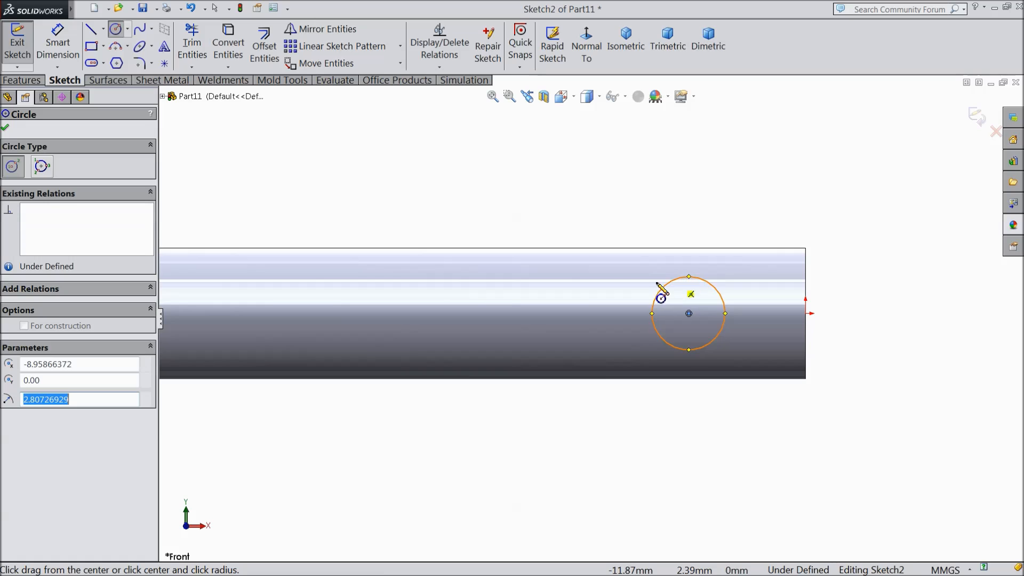
- Place the circle's centre 8 mm from the rod's end edge and set its diameter to 5 mm
{"action": "left_click", "coordinate": [57, 43]}
{"action": "left_click", "coordinate": [689, 314]}
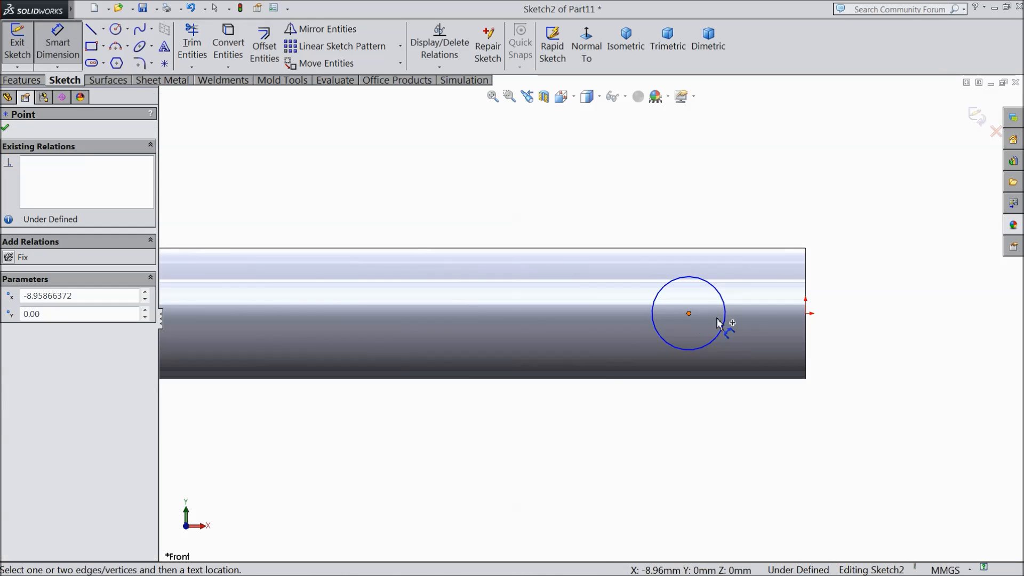
{"action": "left_click", "coordinate": [806, 336]}
{"action": "left_click", "coordinate": [719, 209]}
{"action": "type", "text": "8"}
{"action": "left_click", "coordinate": [662, 191]}
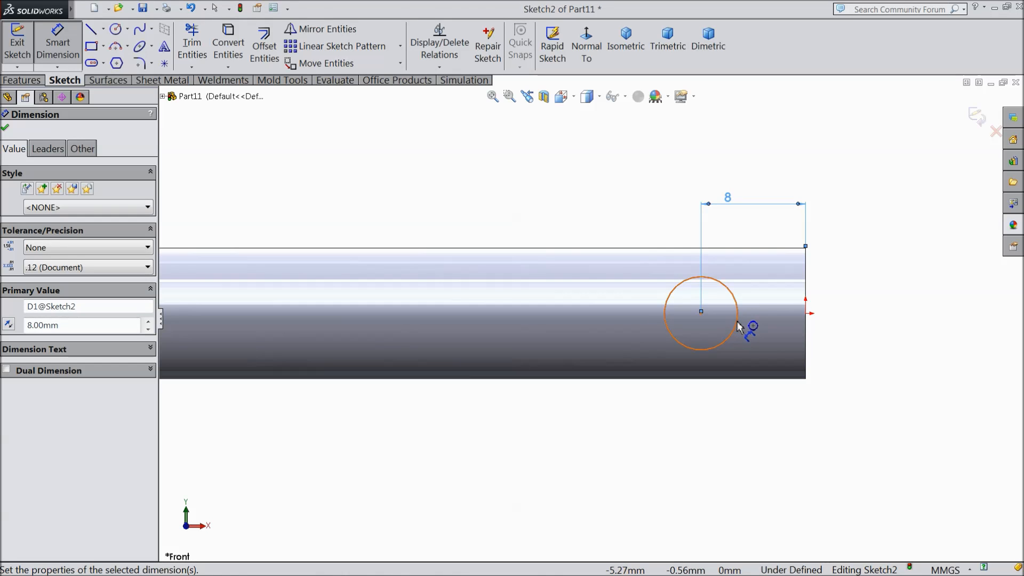
{"action": "left_click", "coordinate": [736, 331]}
{"action": "left_click", "coordinate": [853, 342]}
{"action": "type", "text": "5"}
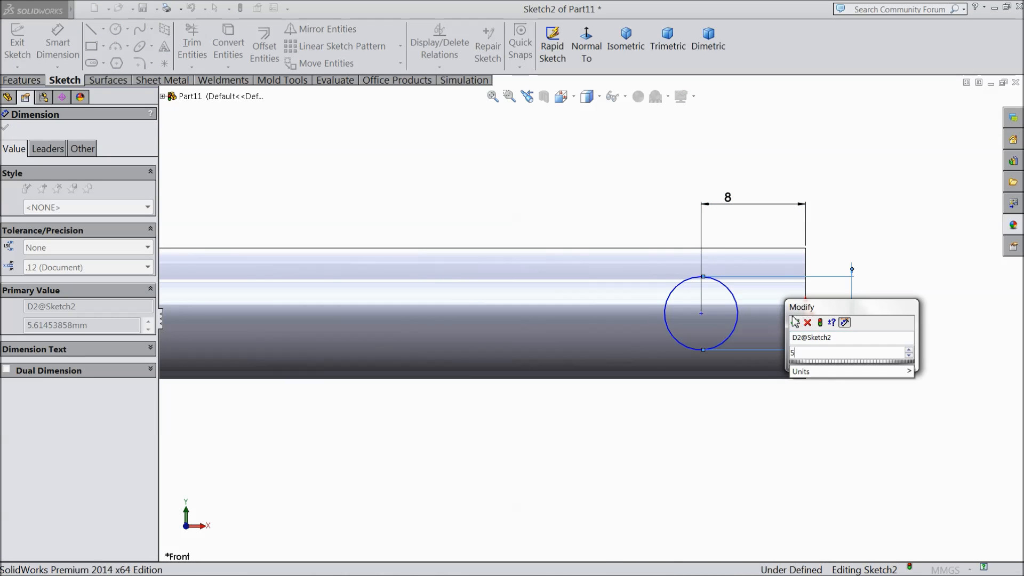
{"action": "key", "text": "Return"}
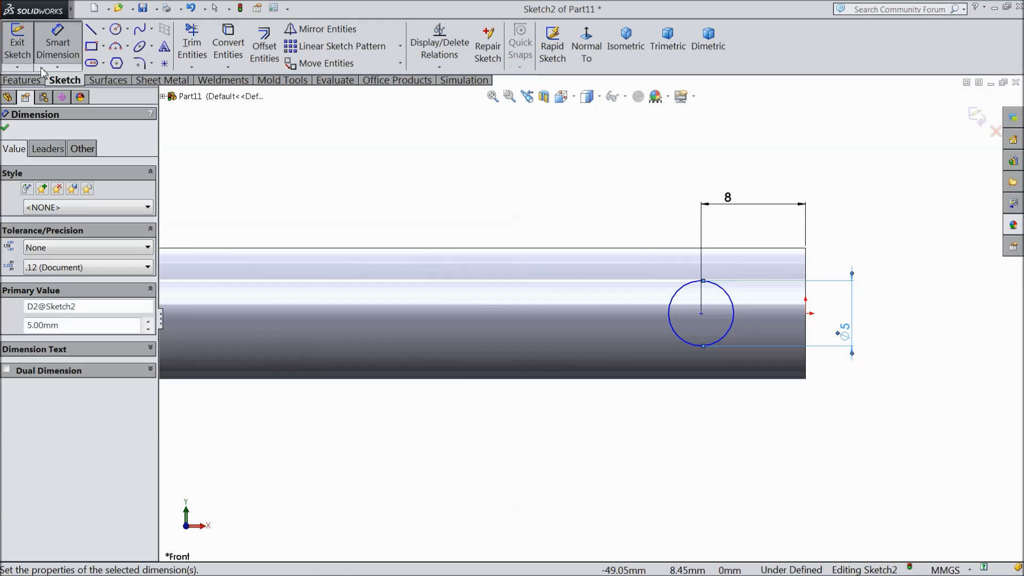
- Cut the circle through the whole rod in both directions with an Extruded Cut set to Through All - Both
{"action": "left_click", "coordinate": [24, 80]}
{"action": "left_click", "coordinate": [222, 47]}
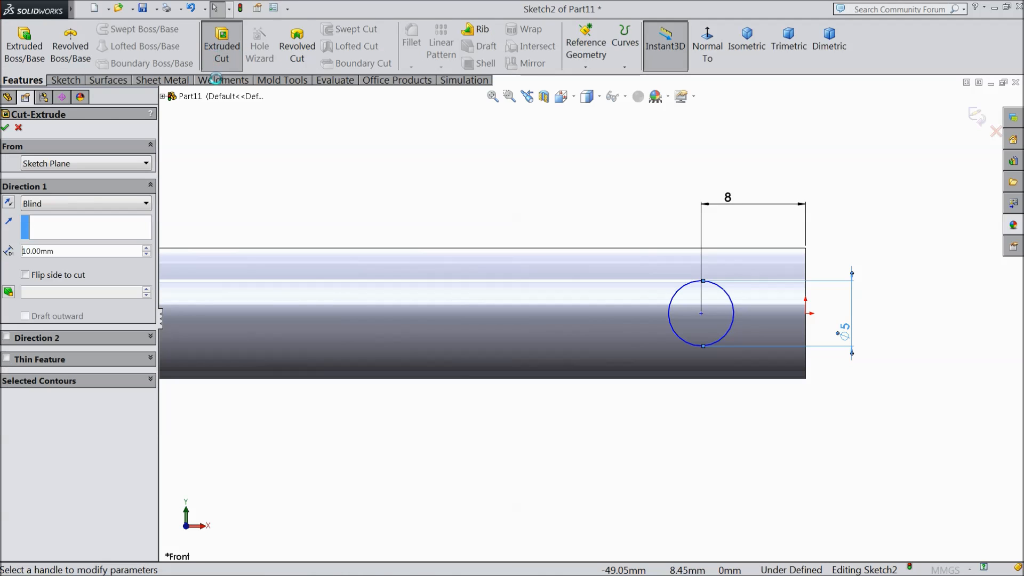
{"action": "left_click", "coordinate": [55, 205]}
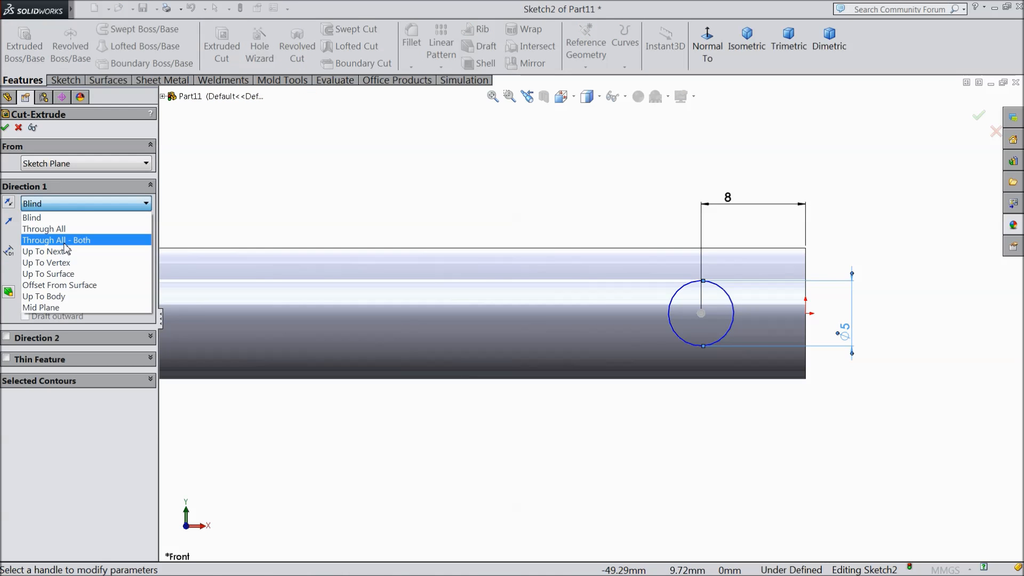
{"action": "left_click", "coordinate": [59, 236]}
{"action": "middle_click_drag", "start_coordinate": [403, 226], "coordinate": [382, 318]}
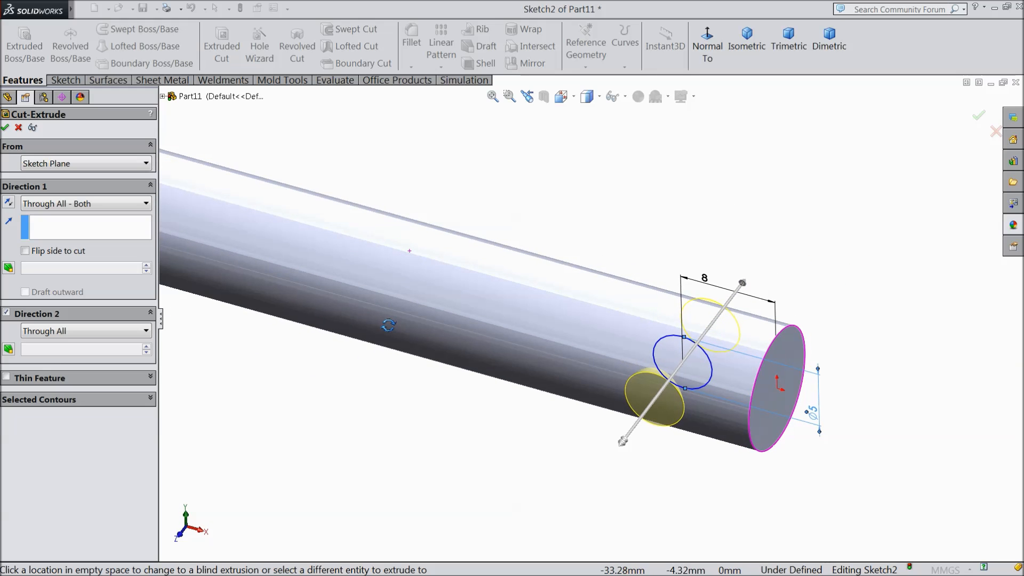
{"action": "scroll", "coordinate": [675, 369], "scroll_direction": "down", "scroll_amount": 3}
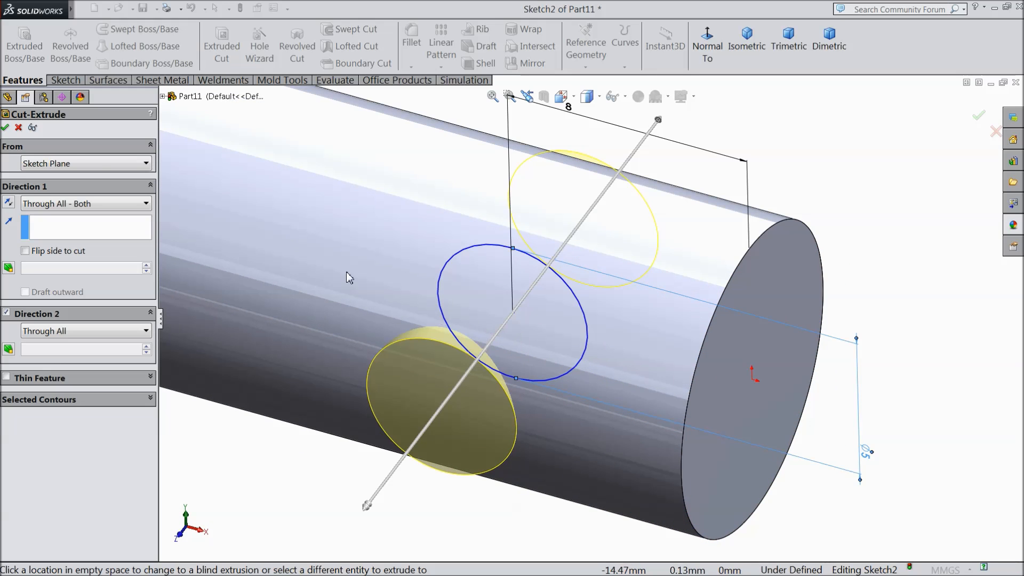
{"action": "left_click", "coordinate": [5, 127]}
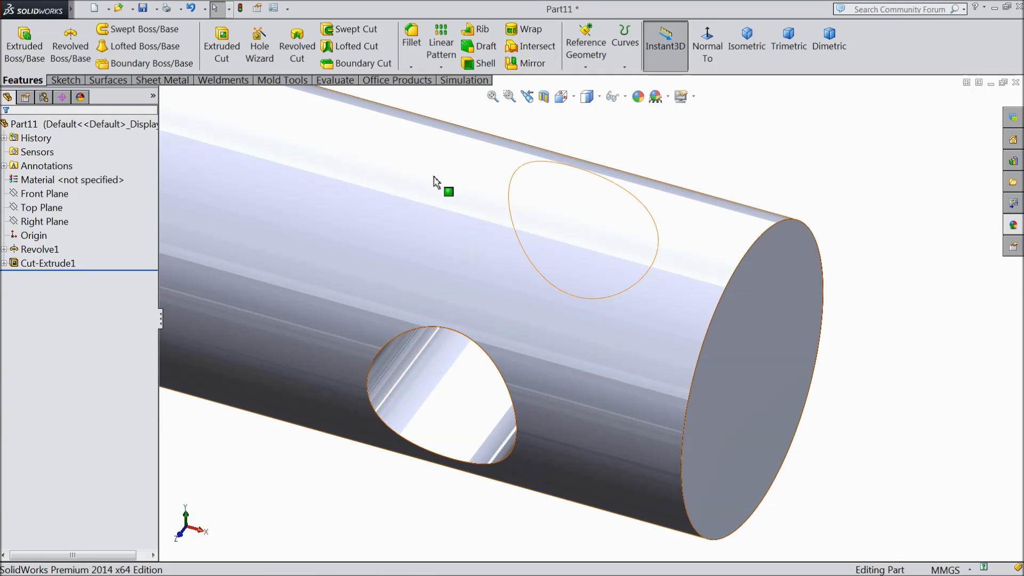
- Chamfer the cross hole's edges by 0.25 mm at 45 degrees, selecting the hole's inner face
{"action": "left_click", "coordinate": [411, 68]}
{"action": "left_click", "coordinate": [433, 96]}
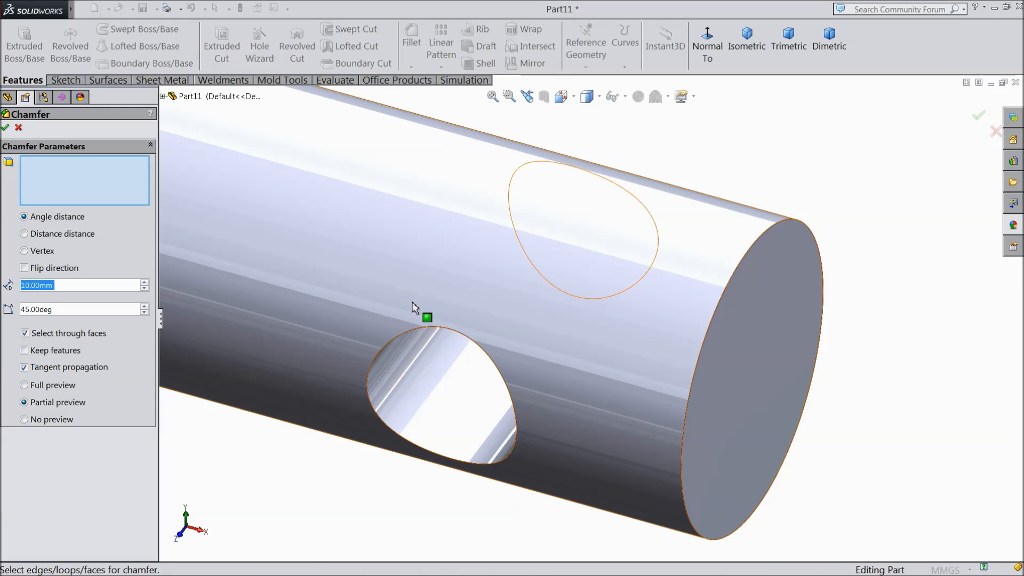
{"action": "type", "text": "0.25"}
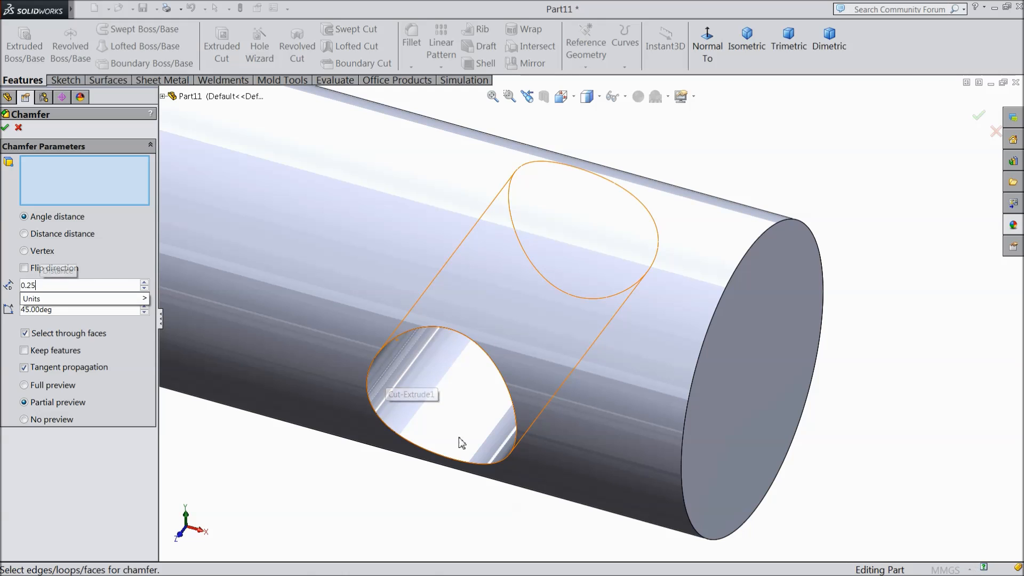
{"action": "left_click", "coordinate": [468, 421]}
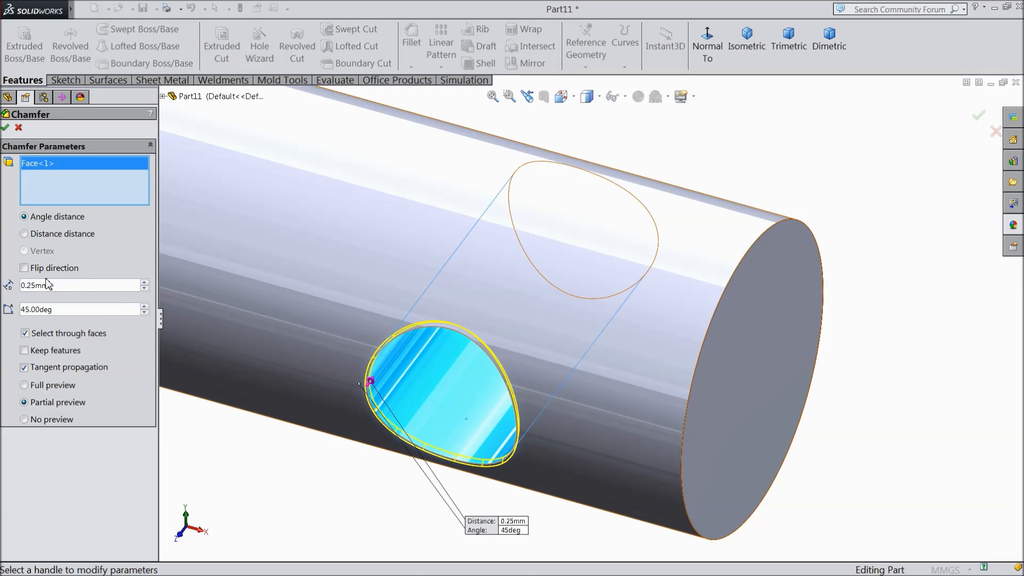
{"action": "left_click", "coordinate": [6, 128]}
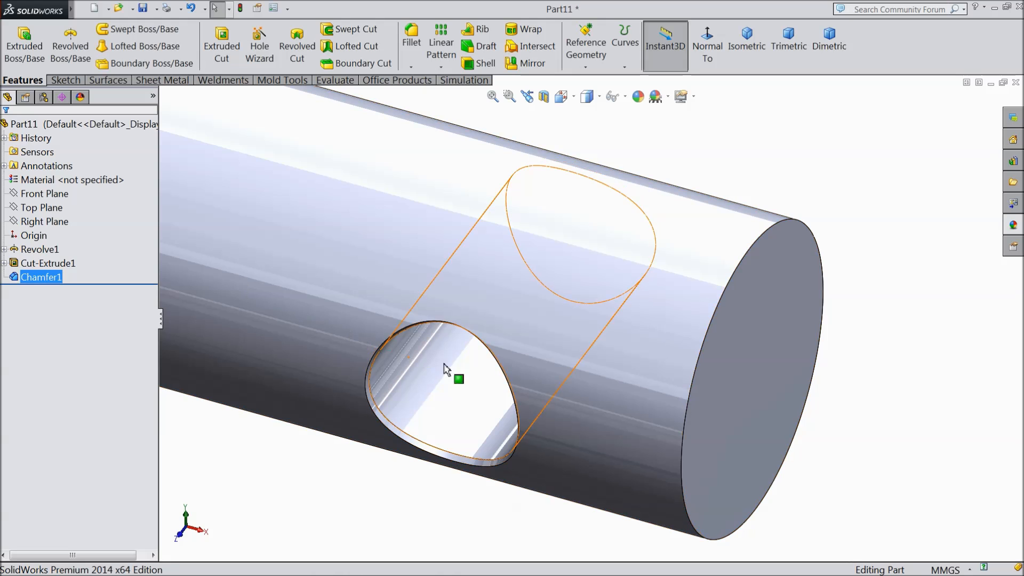
- Chamfer the outer edge of the rod's thick end, next to the cross hole, by 1 mm at 45 degrees
{"action": "scroll", "coordinate": [456, 387], "scroll_direction": "up", "scroll_amount": 3}
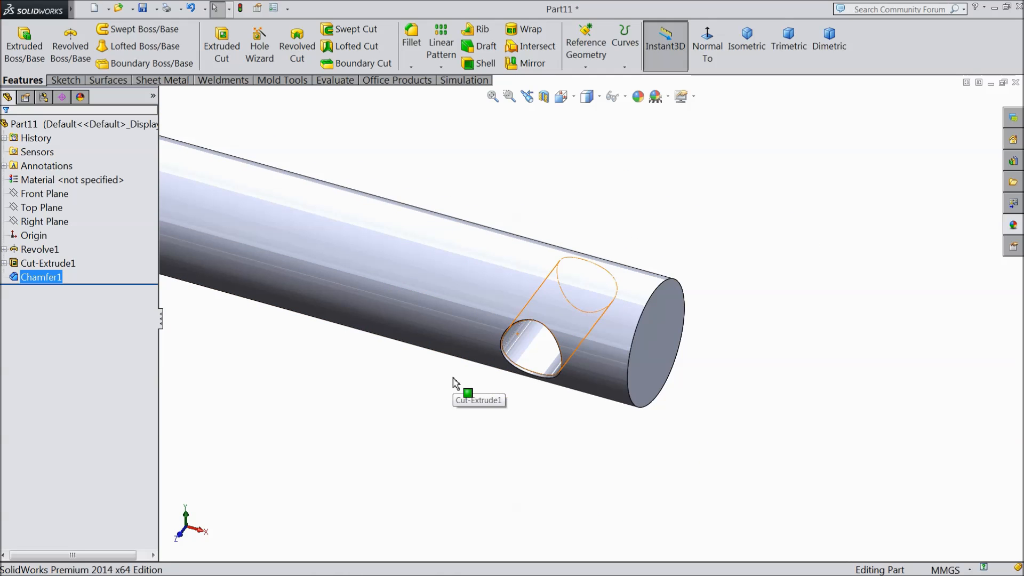
{"action": "left_click", "coordinate": [411, 66]}
{"action": "left_click", "coordinate": [421, 98]}
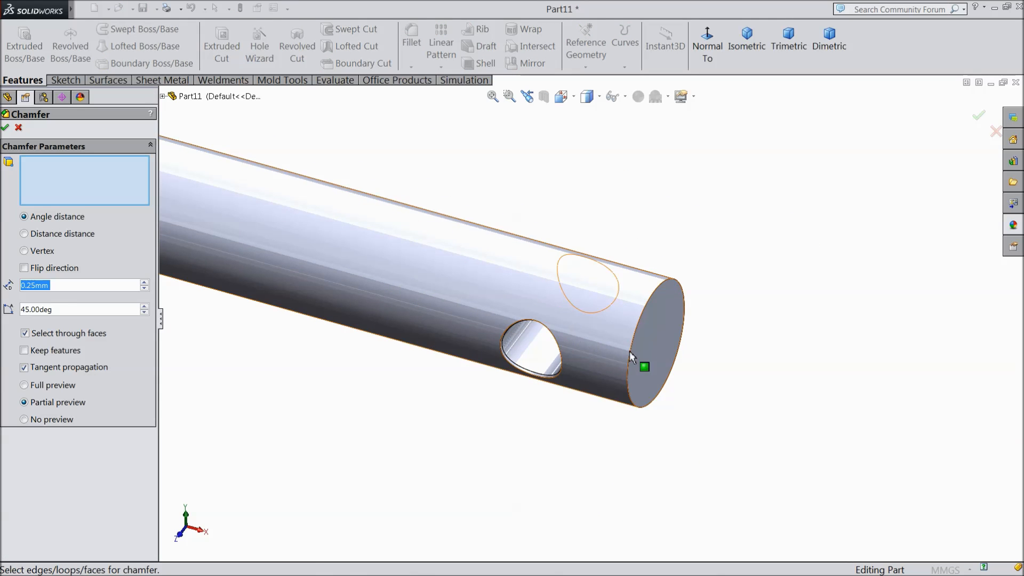
{"action": "type", "text": "1"}
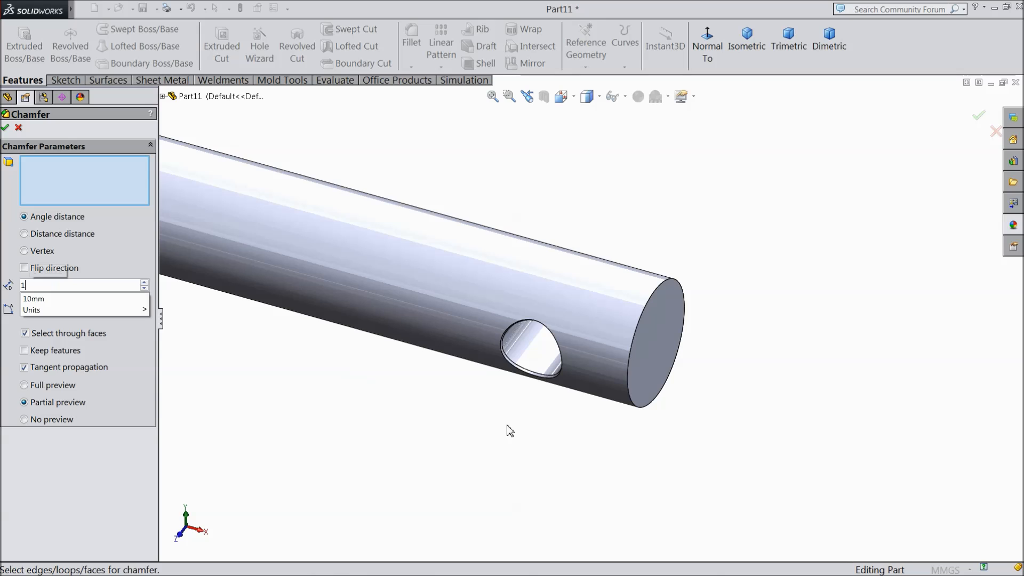
{"action": "left_click", "coordinate": [628, 391]}
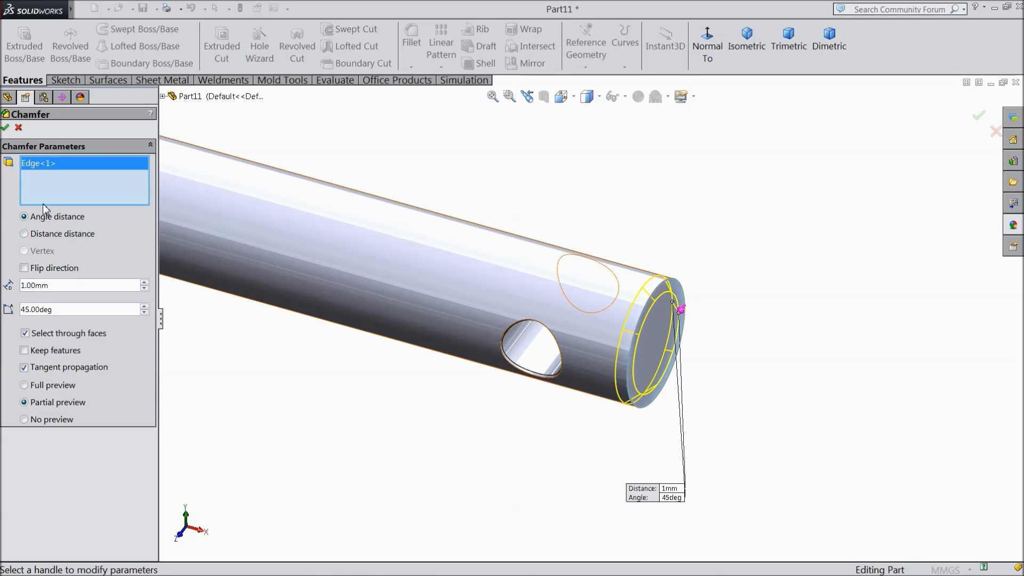
{"action": "left_click", "coordinate": [5, 128]}
{"action": "scroll", "coordinate": [199, 194], "scroll_direction": "up", "scroll_amount": 2}
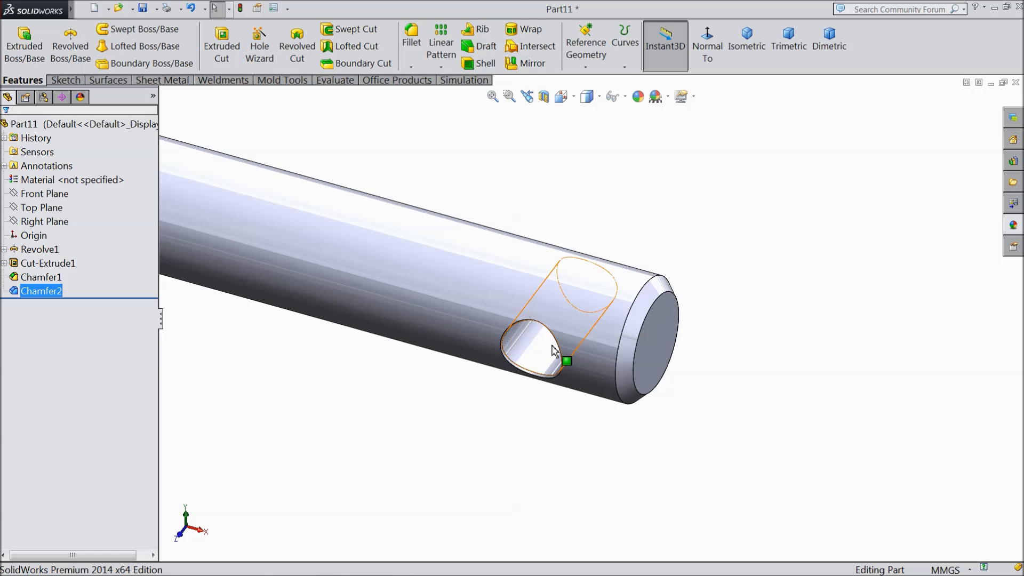
- Chamfer the end edge of the rod's thin, grooved end by 0.5 mm at 45 degrees
{"action": "scroll", "coordinate": [554, 350], "scroll_direction": "up", "scroll_amount": 2}
{"action": "scroll", "coordinate": [396, 259], "scroll_direction": "up", "scroll_amount": 3}
{"action": "scroll", "coordinate": [370, 244], "scroll_direction": "down", "scroll_amount": 1}
{"action": "middle_click_drag", "start_coordinate": [391, 339], "coordinate": [433, 345]}
{"action": "left_click", "coordinate": [411, 68]}
{"action": "left_click", "coordinate": [429, 94]}
{"action": "scroll", "coordinate": [247, 238], "scroll_direction": "up", "scroll_amount": 3}
{"action": "scroll", "coordinate": [331, 288], "scroll_direction": "up", "scroll_amount": 3}
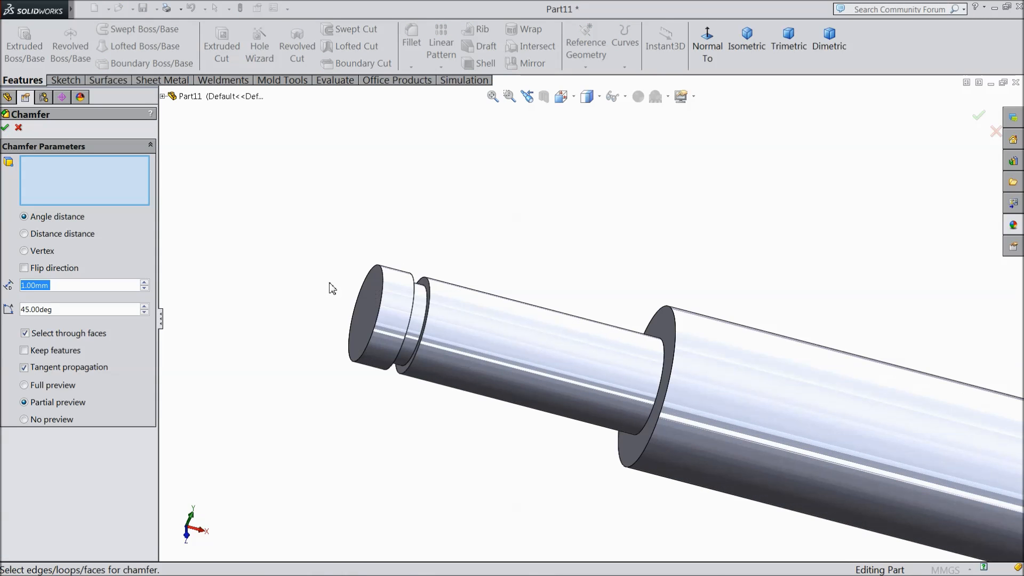
{"action": "type", "text": "0.5"}
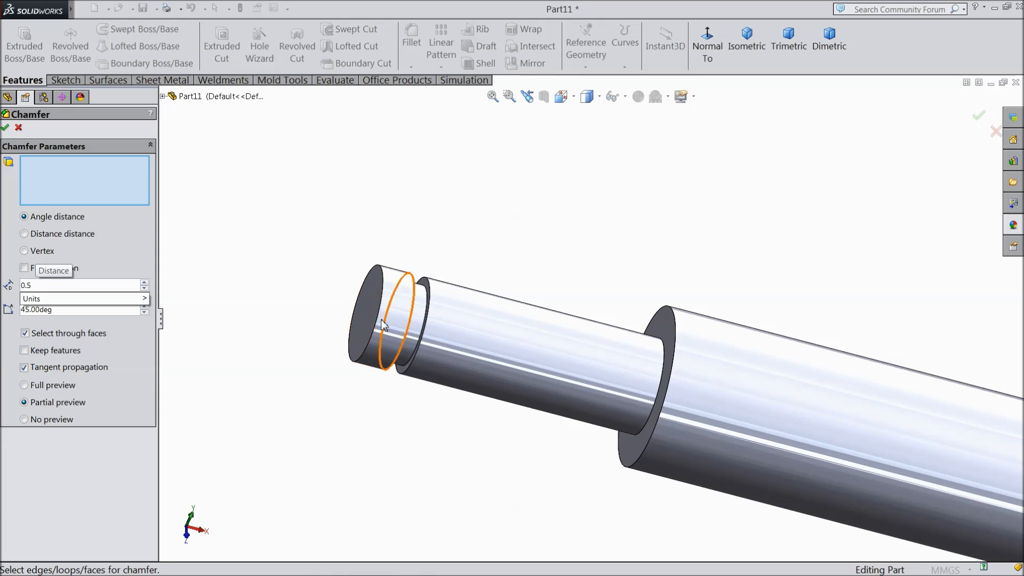
{"action": "left_click", "coordinate": [378, 323]}
{"action": "left_click", "coordinate": [7, 129]}
- Examine the chamfered rod from several angles along its length, including the stepped end
{"action": "scroll", "coordinate": [320, 288], "scroll_direction": "down", "scroll_amount": 2}
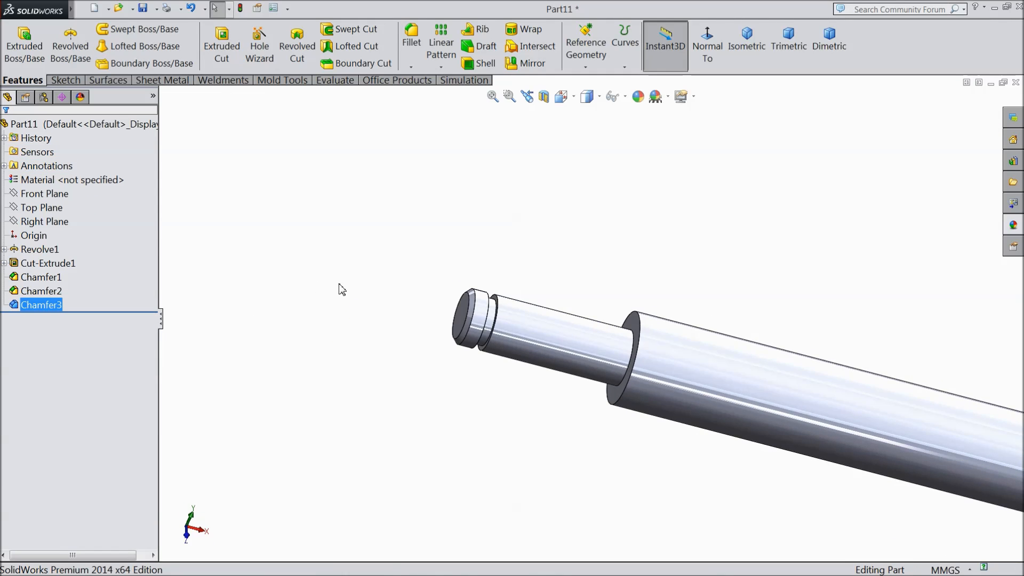
{"action": "scroll", "coordinate": [342, 289], "scroll_direction": "down", "scroll_amount": 4}
{"action": "scroll", "coordinate": [729, 332], "scroll_direction": "down", "scroll_amount": 3}
{"action": "scroll", "coordinate": [832, 349], "scroll_direction": "up", "scroll_amount": 3}
{"action": "middle_click_drag", "start_coordinate": [795, 355], "coordinate": [790, 350]}
{"action": "scroll", "coordinate": [441, 348], "scroll_direction": "down", "scroll_amount": 5}
{"action": "middle_click_drag", "start_coordinate": [528, 267], "coordinate": [532, 303]}
{"action": "scroll", "coordinate": [532, 302], "scroll_direction": "up", "scroll_amount": 3}
{"action": "scroll", "coordinate": [875, 254], "scroll_direction": "up", "scroll_amount": 3}
{"action": "scroll", "coordinate": [784, 290], "scroll_direction": "down", "scroll_amount": 1}
{"action": "scroll", "coordinate": [571, 293], "scroll_direction": "down", "scroll_amount": 4}
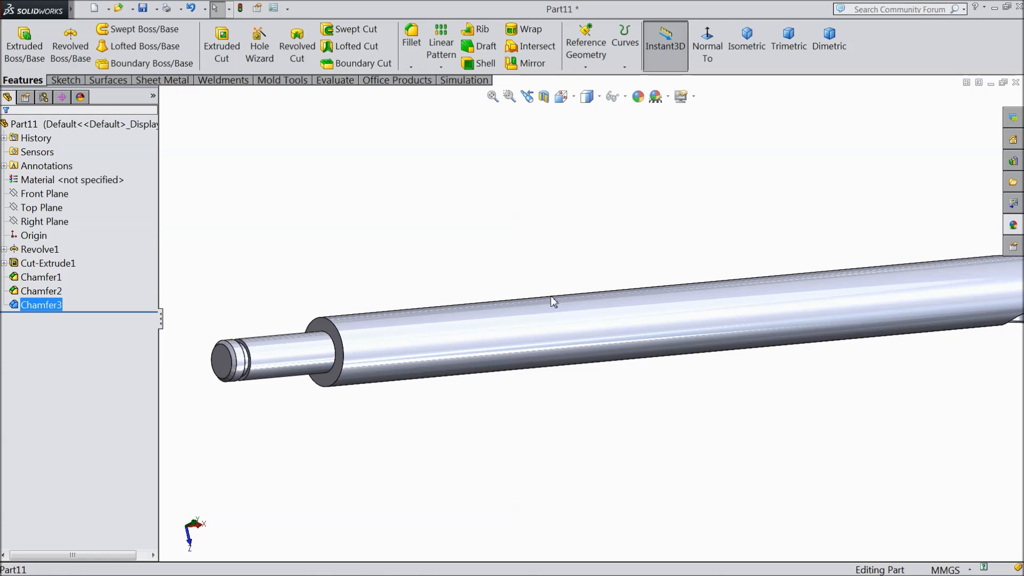
- Start a sketch on the annular shoulder face and convert its outer circular edge into a sketch circle
{"action": "scroll", "coordinate": [558, 297], "scroll_direction": "up", "scroll_amount": 1}
{"action": "scroll", "coordinate": [606, 300], "scroll_direction": "down", "scroll_amount": 2}
{"action": "scroll", "coordinate": [439, 325], "scroll_direction": "down", "scroll_amount": 2}
{"action": "scroll", "coordinate": [373, 347], "scroll_direction": "down", "scroll_amount": 2}
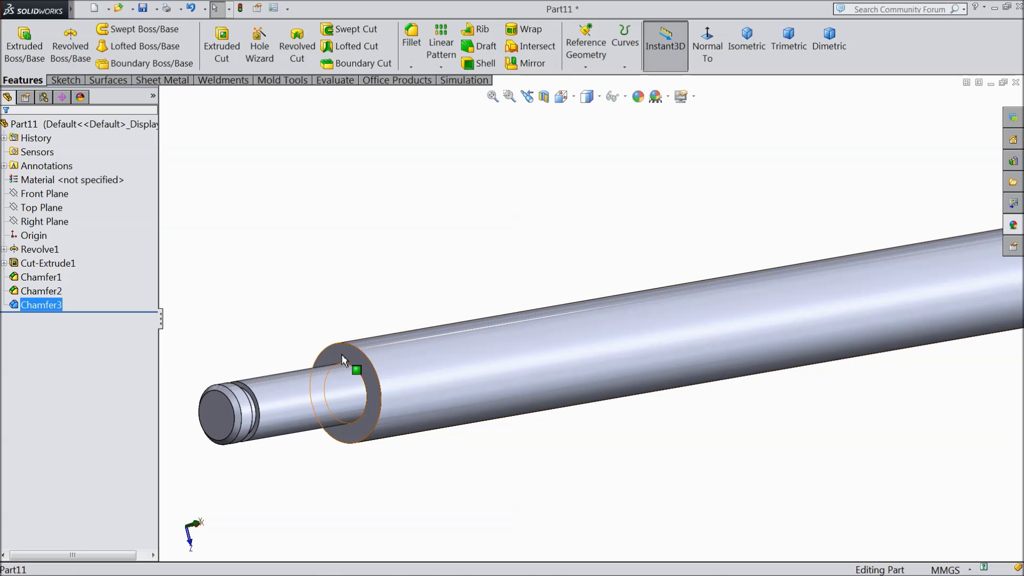
{"action": "left_click", "coordinate": [341, 354]}
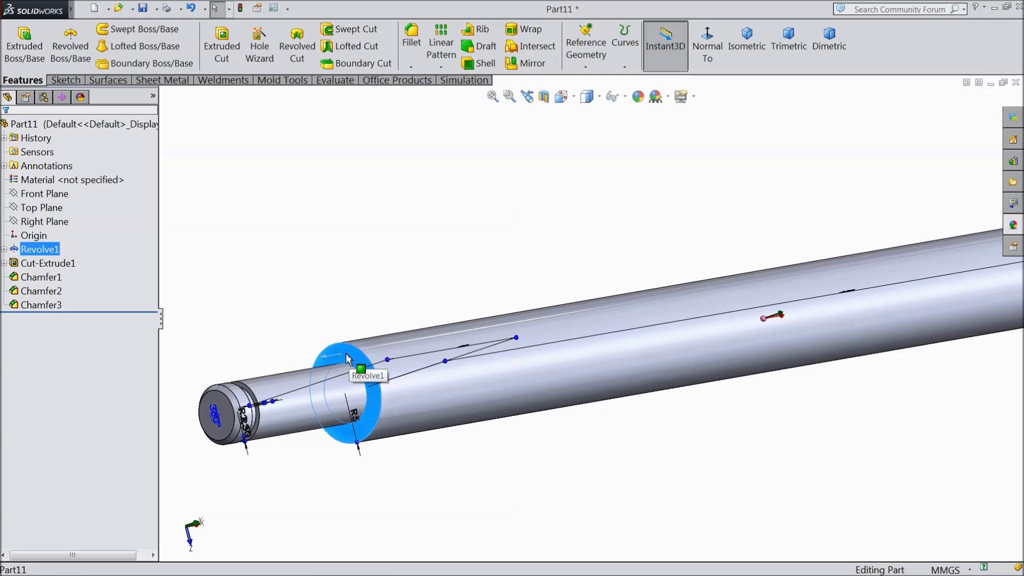
{"action": "left_click", "coordinate": [65, 80]}
{"action": "left_click", "coordinate": [17, 43]}
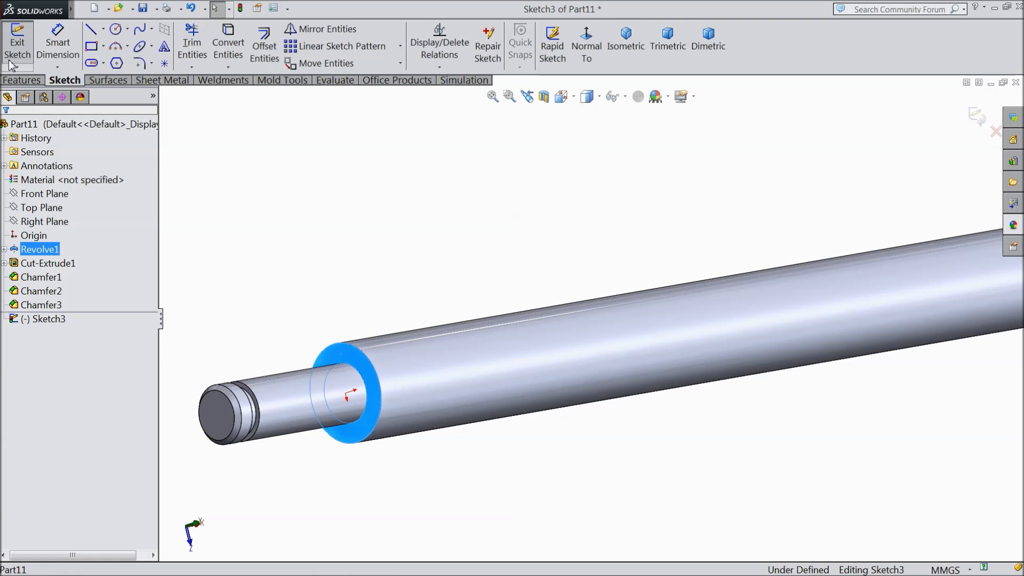
{"action": "left_click", "coordinate": [233, 48]}
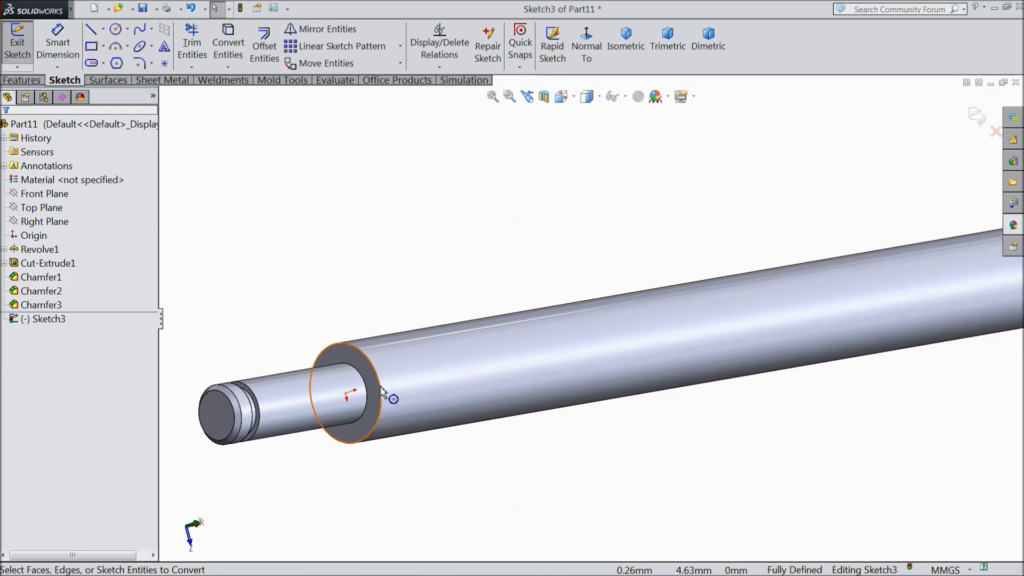
- Create a constant-pitch clockwise helix from the shoulder circle along the thick section, with height 90 mm and pitch 2 mm
{"action": "left_click", "coordinate": [23, 81]}
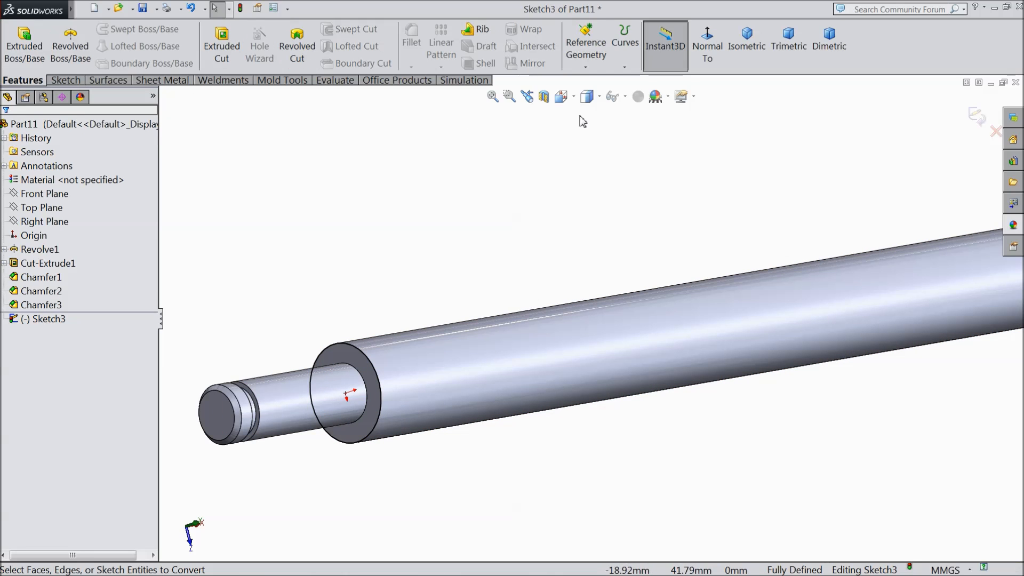
{"action": "left_click", "coordinate": [625, 67]}
{"action": "left_click", "coordinate": [651, 104]}
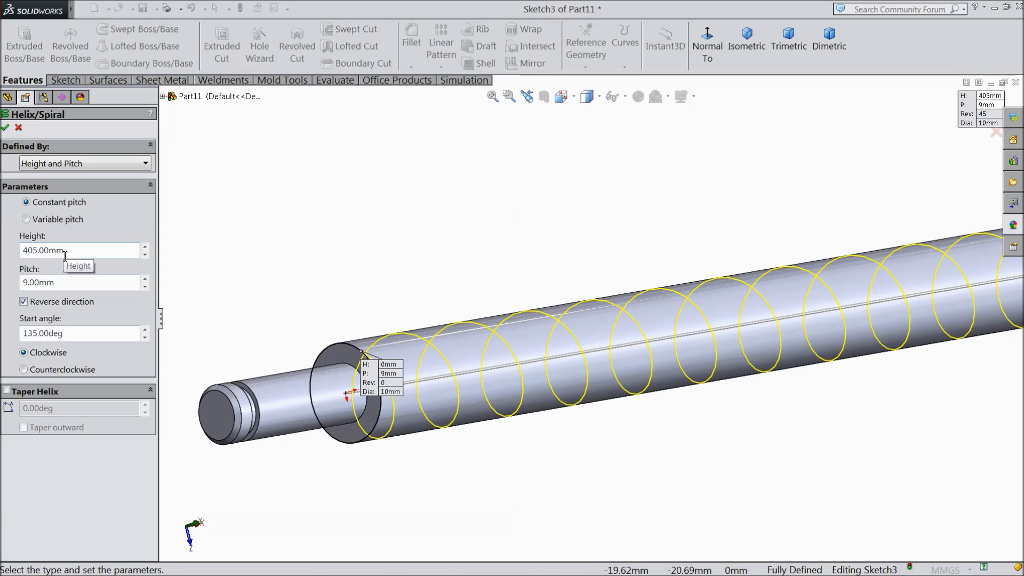
{"action": "left_click_drag", "start_coordinate": [68, 255], "coordinate": [41, 251]}
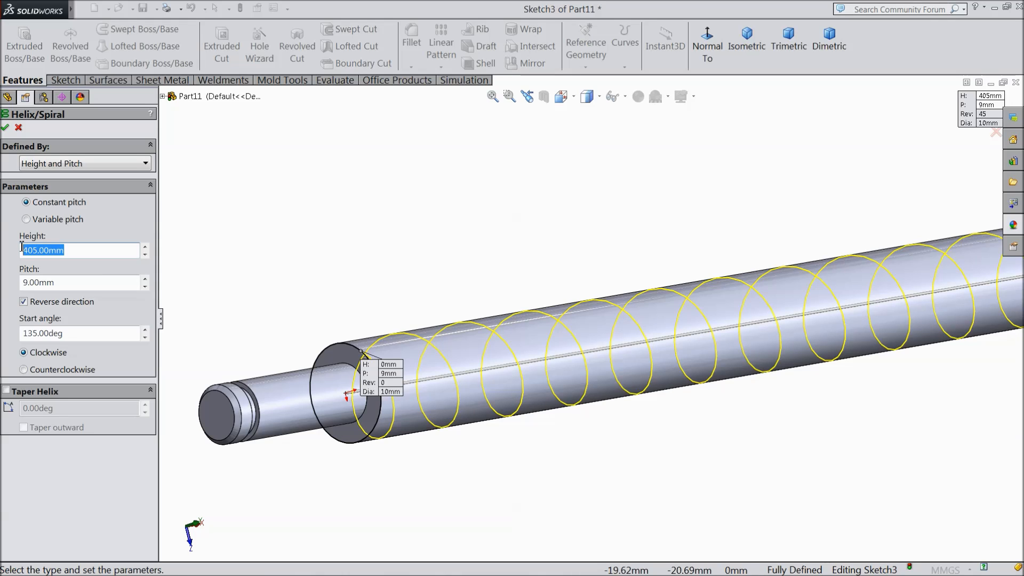
{"action": "left_click", "coordinate": [95, 282]}
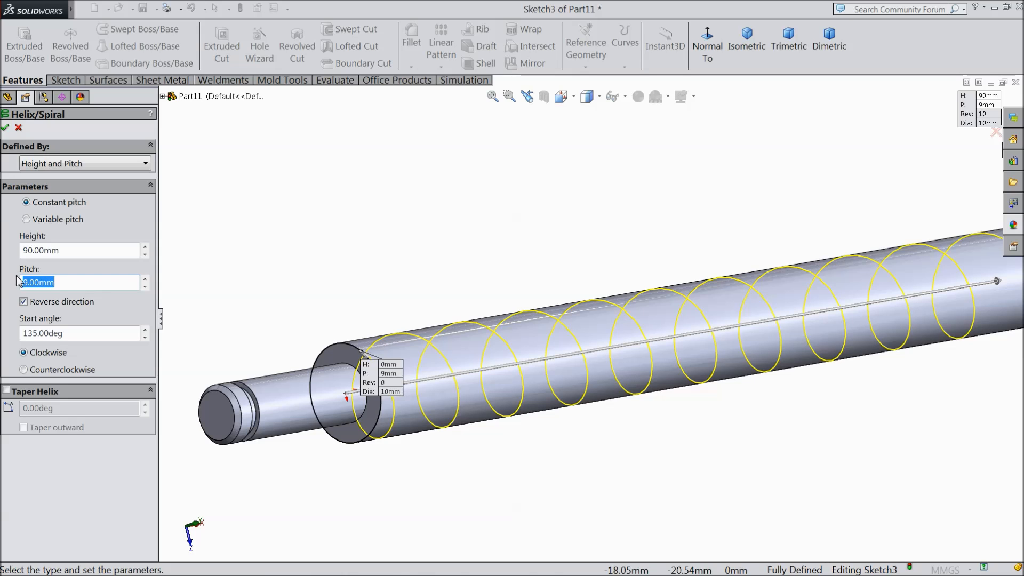
{"action": "key", "text": "Return"}
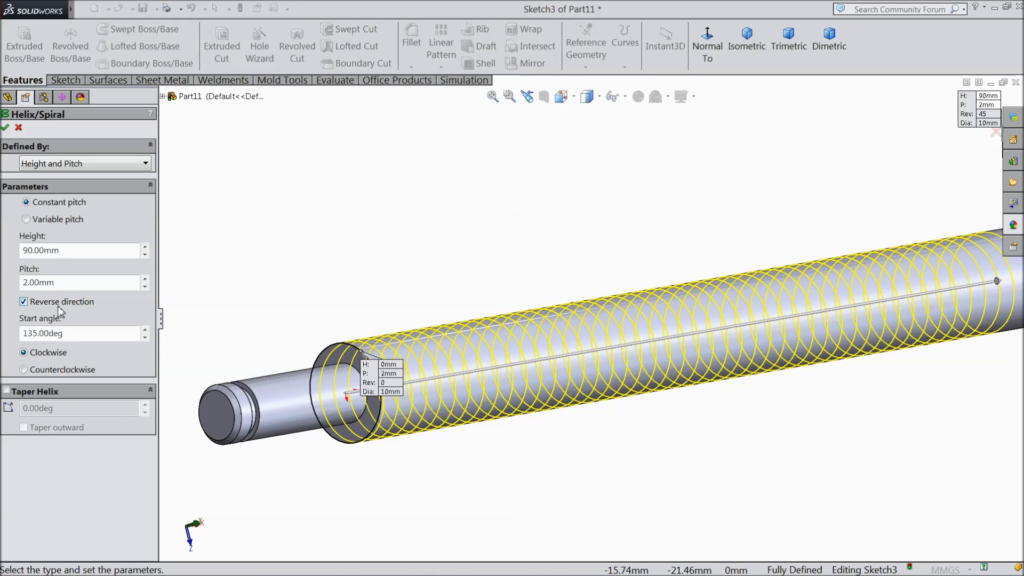
{"action": "middle_click_drag", "start_coordinate": [222, 318], "coordinate": [294, 318]}
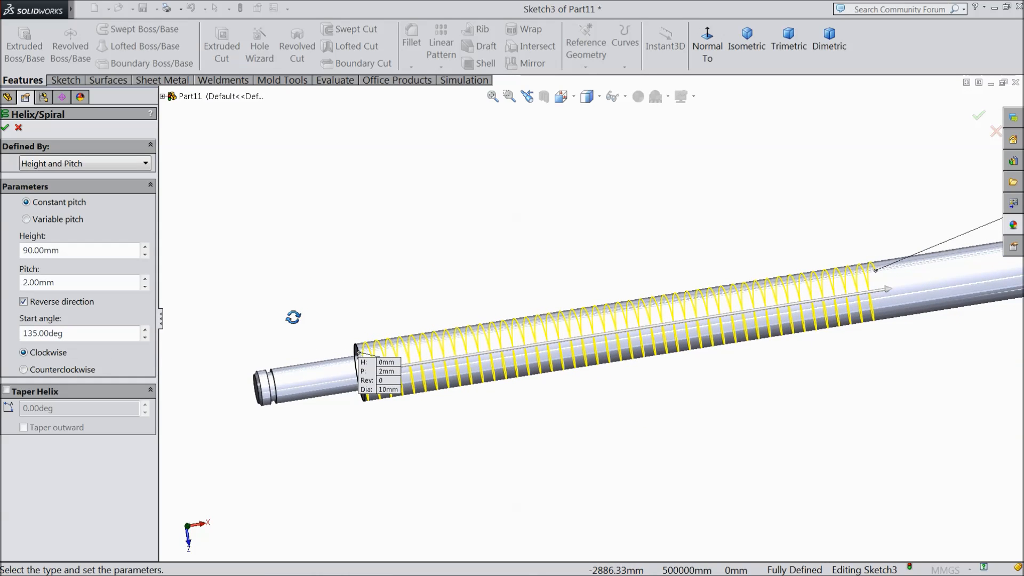
{"action": "middle_click_drag", "start_coordinate": [318, 269], "coordinate": [333, 292]}
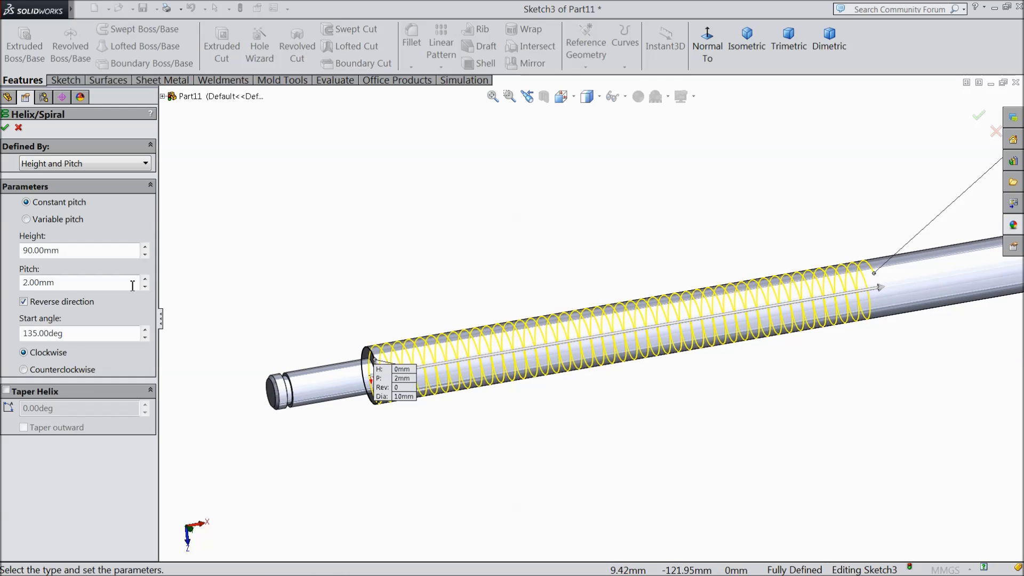
{"action": "left_click", "coordinate": [6, 129]}
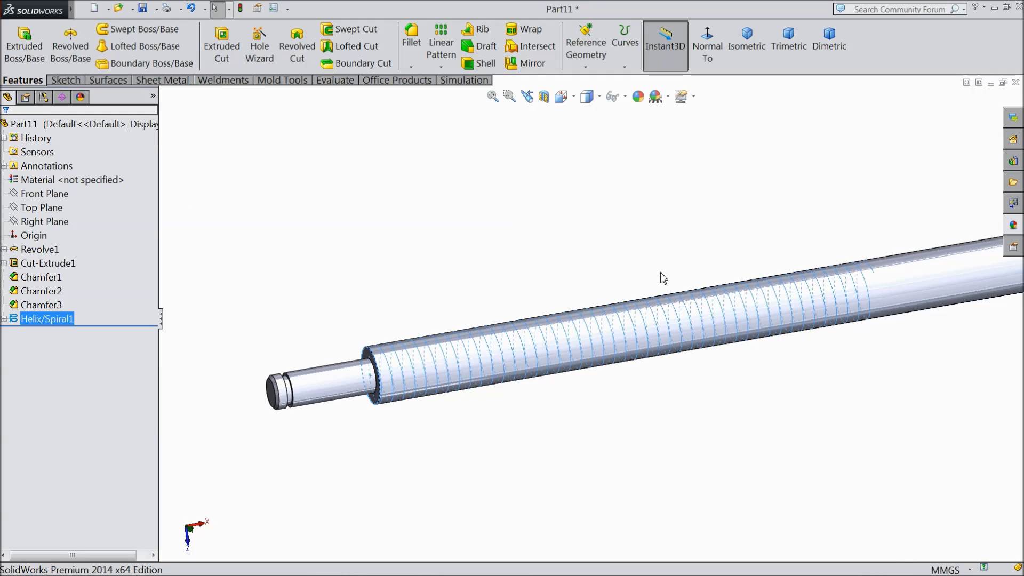
- Create a reference plane perpendicular to the helix and coincident with its end point on the thick section
{"action": "scroll", "coordinate": [863, 291], "scroll_direction": "down", "scroll_amount": 5}
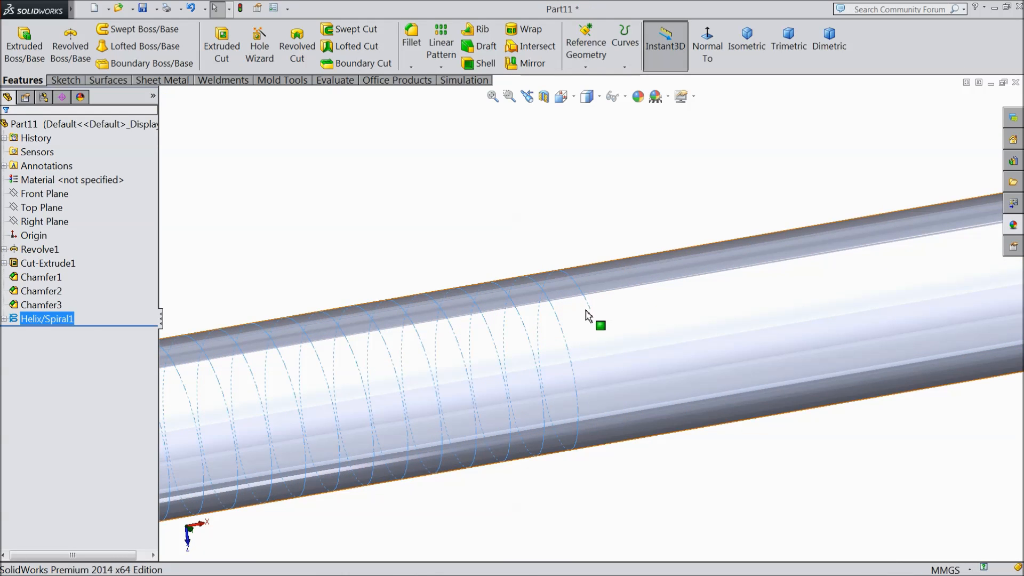
{"action": "left_click", "coordinate": [587, 300]}
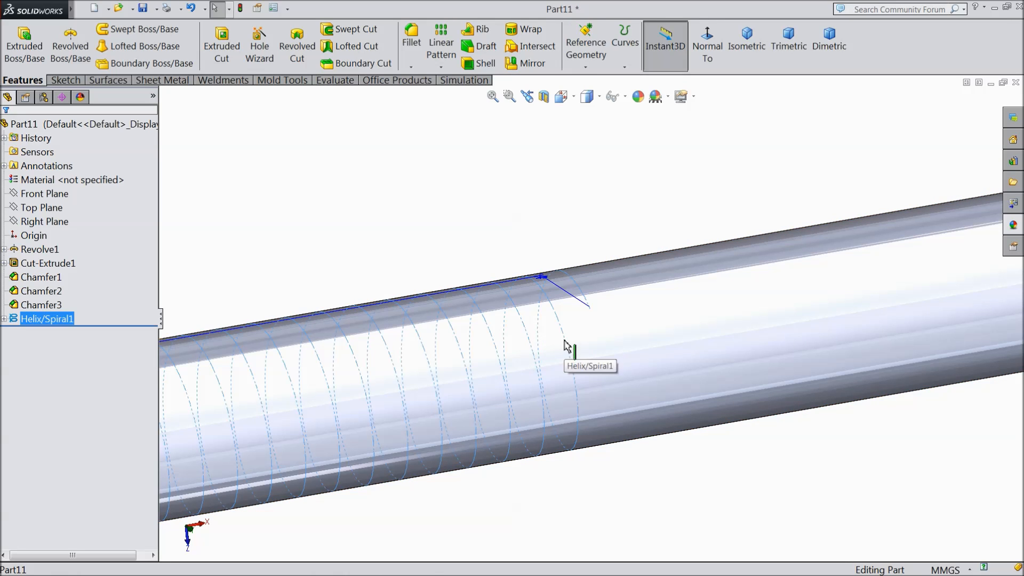
{"action": "left_click", "coordinate": [590, 69]}
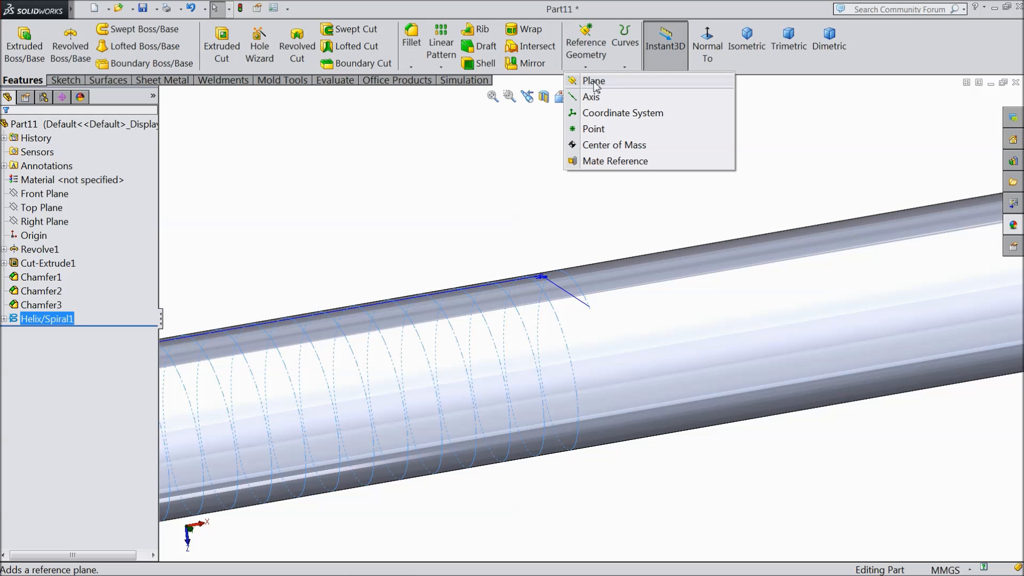
{"action": "left_click", "coordinate": [594, 82]}
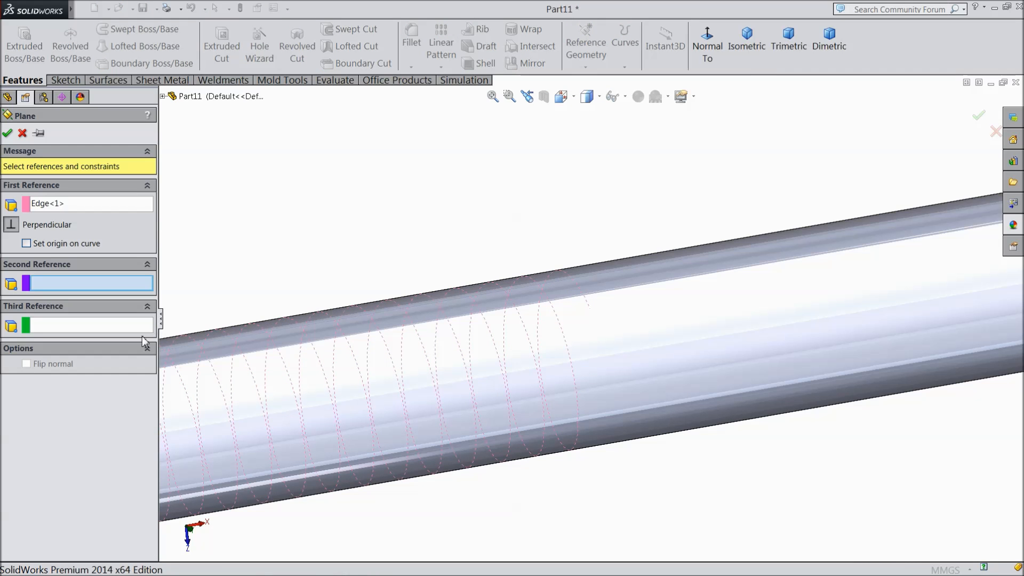
{"action": "left_click", "coordinate": [590, 314]}
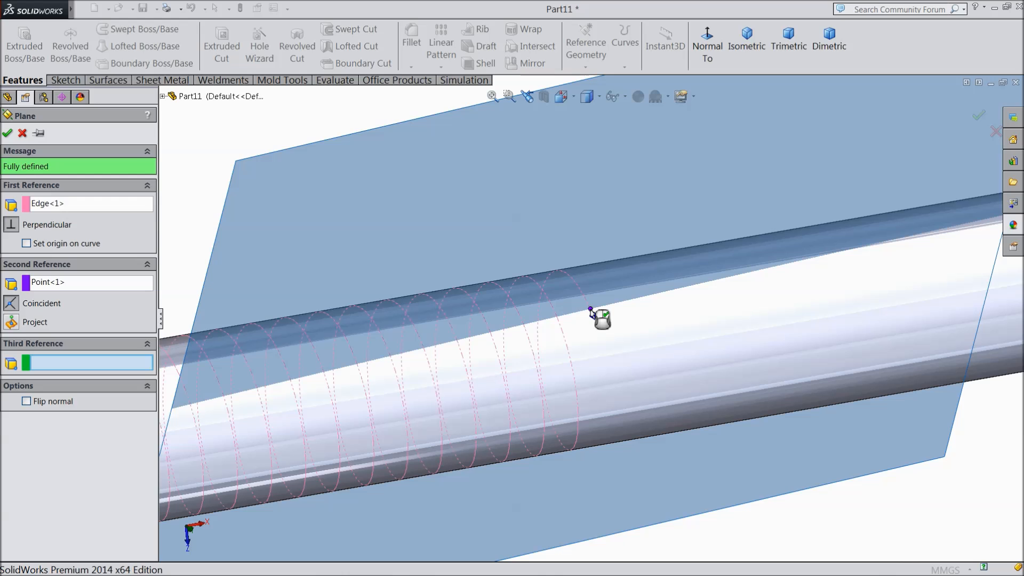
{"action": "scroll", "coordinate": [590, 315], "scroll_direction": "up", "scroll_amount": 3}
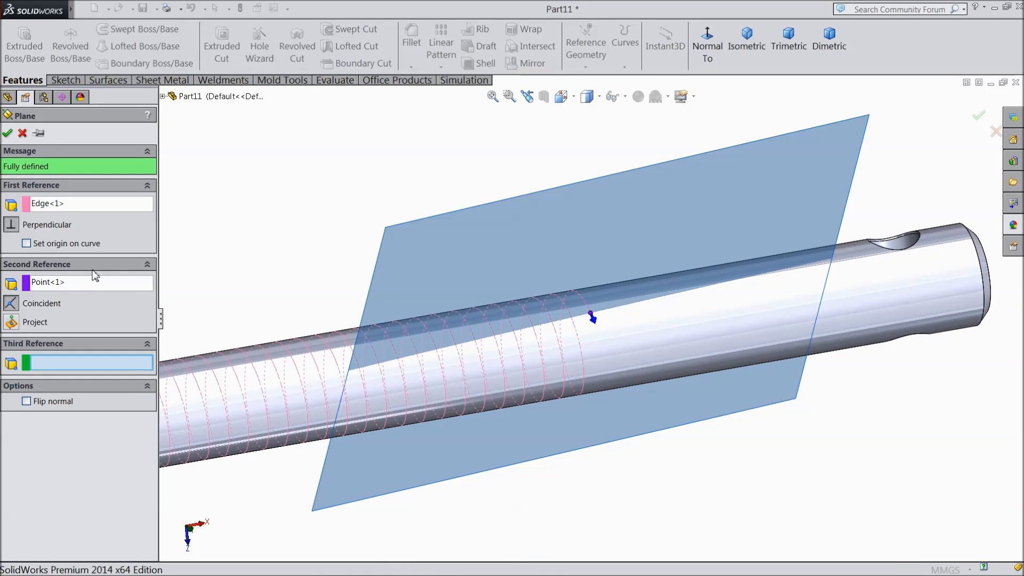
{"action": "left_click", "coordinate": [7, 134]}
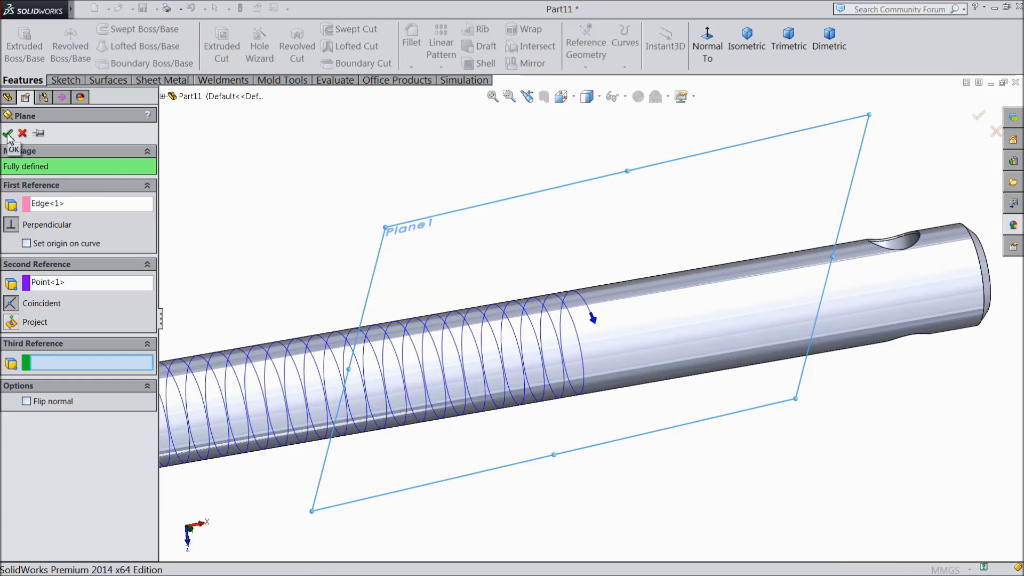
- On the new plane, viewed normal to it, sketch a circle centred just below the helix's end point
{"action": "left_click", "coordinate": [63, 80]}
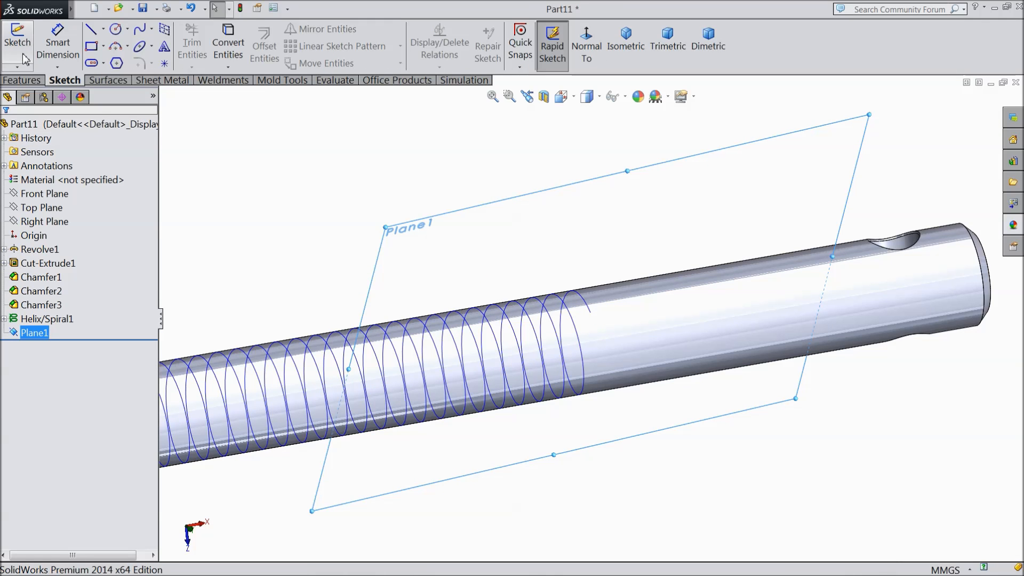
{"action": "left_click", "coordinate": [18, 40]}
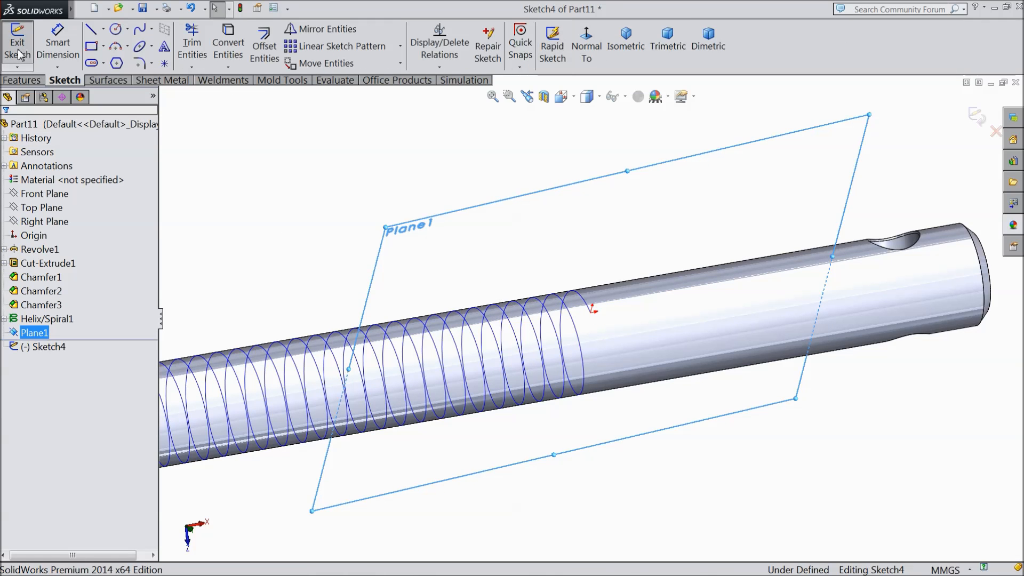
{"action": "left_click", "coordinate": [587, 48]}
{"action": "scroll", "coordinate": [678, 314], "scroll_direction": "down", "scroll_amount": 5}
{"action": "scroll", "coordinate": [667, 304], "scroll_direction": "down", "scroll_amount": 4}
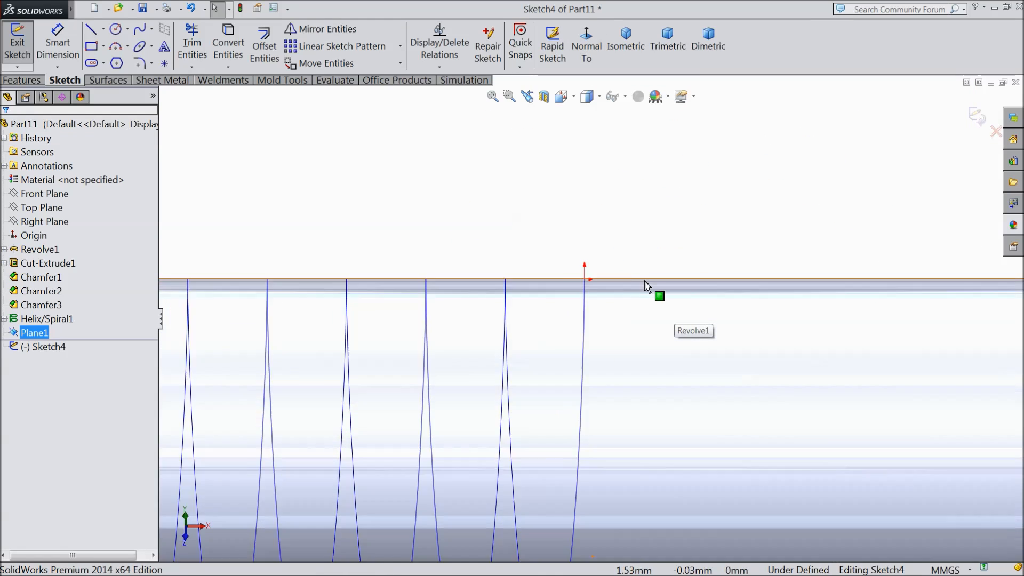
{"action": "left_click", "coordinate": [115, 30]}
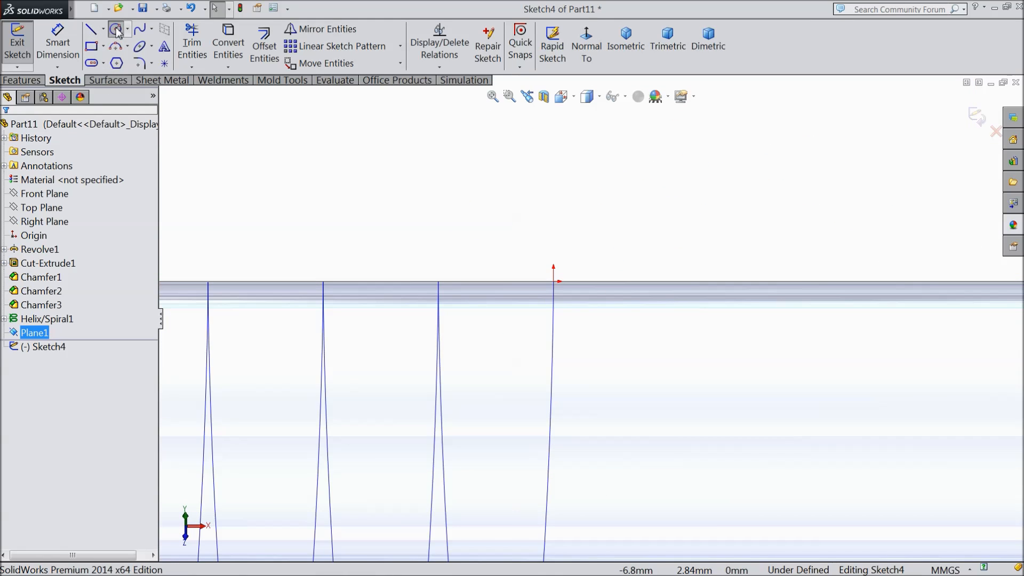
{"action": "left_click", "coordinate": [553, 287]}
{"action": "left_click", "coordinate": [526, 225]}
{"action": "right_click", "coordinate": [411, 200]}
{"action": "left_click", "coordinate": [408, 132]}
- Dimension the circle at the helix's end with a diameter of 0.5 mm
{"action": "left_click", "coordinate": [58, 42]}
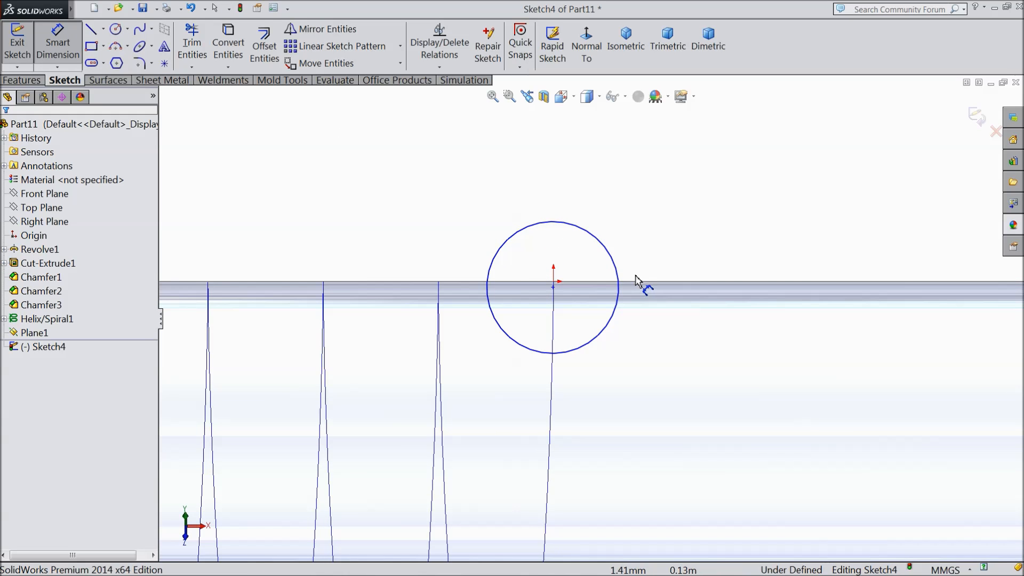
{"action": "left_click", "coordinate": [617, 273]}
{"action": "left_click", "coordinate": [672, 266]}
{"action": "type", "text": "0.5"}
{"action": "left_click", "coordinate": [614, 246]}
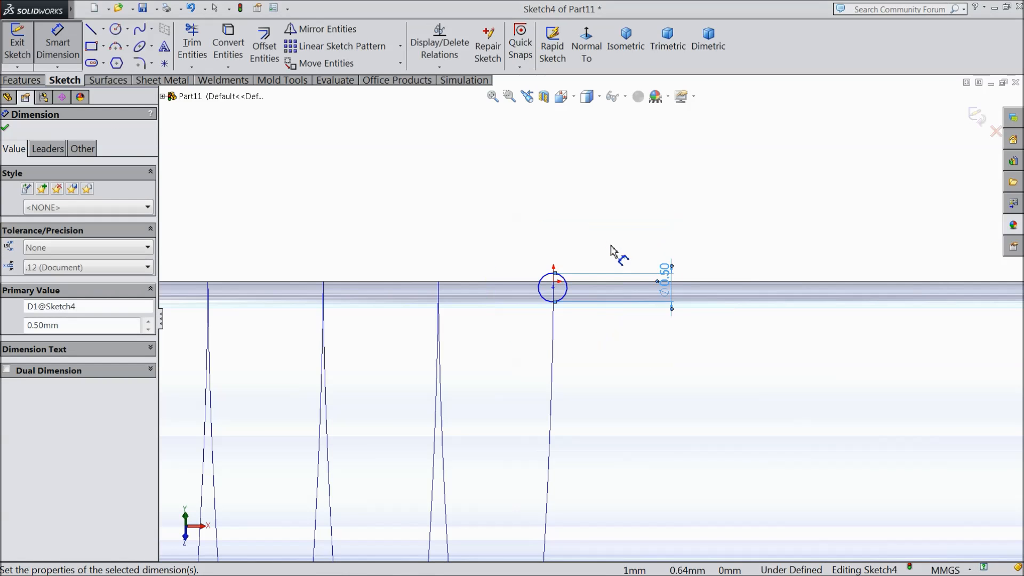
{"action": "scroll", "coordinate": [579, 291], "scroll_direction": "down", "scroll_amount": 5}
{"action": "left_click", "coordinate": [5, 127]}
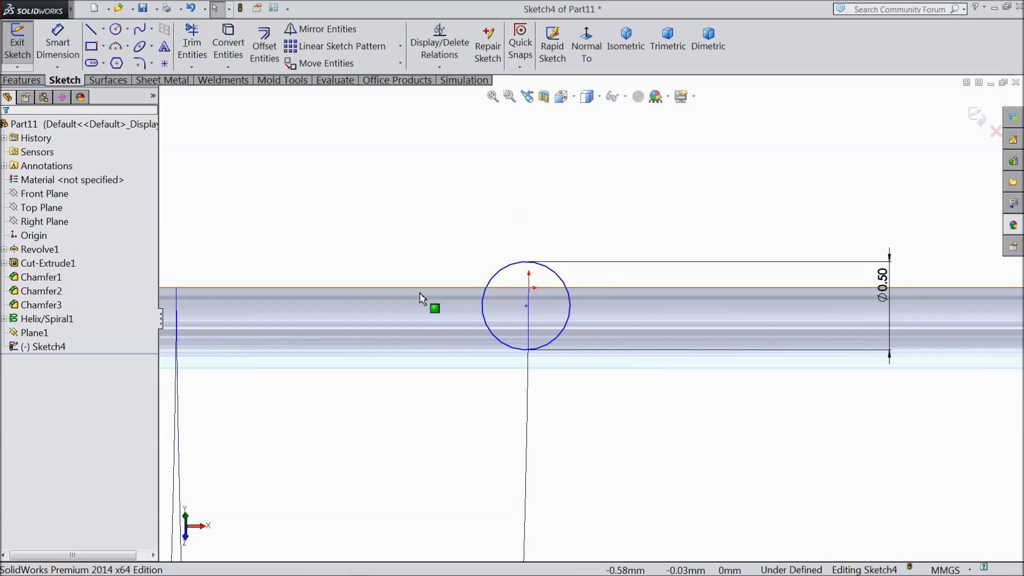
- Add a pierce relation between the small circle's centre and the helix, and finish the profile sketch
{"action": "scroll", "coordinate": [565, 347], "scroll_direction": "down", "scroll_amount": 3}
{"action": "left_click", "coordinate": [564, 312]}
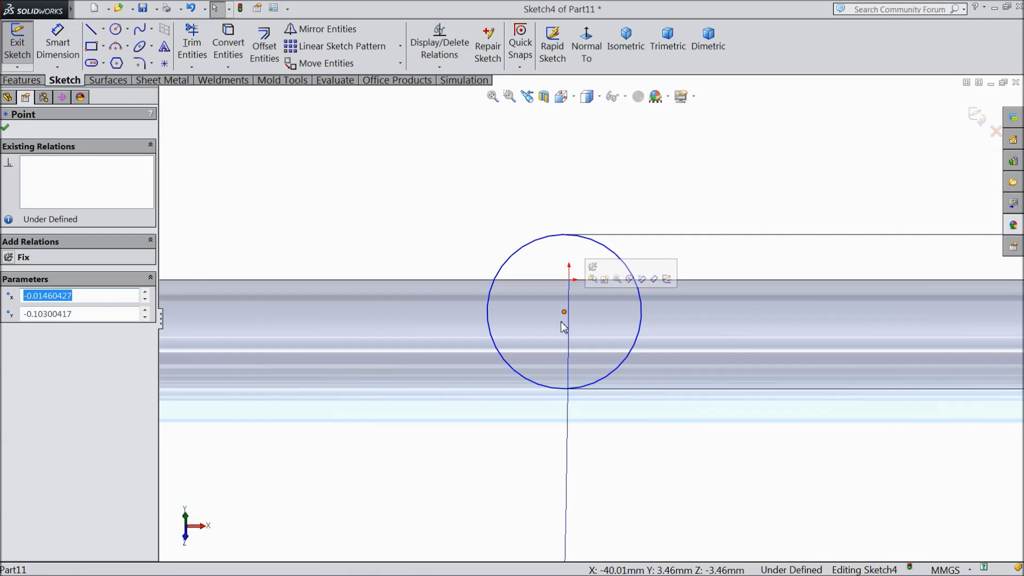
{"action": "left_click", "coordinate": [570, 338], "text": "ctrl"}
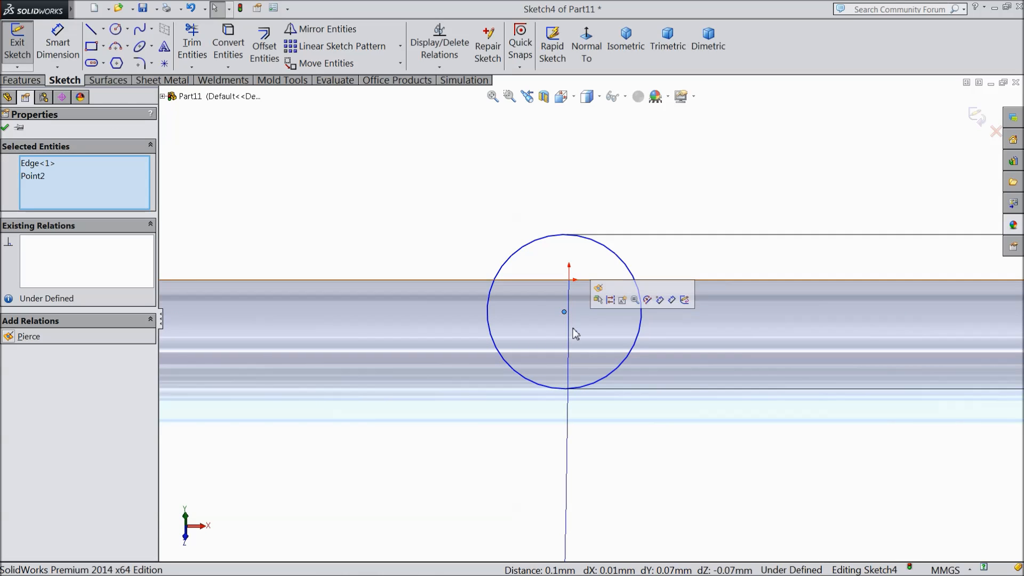
{"action": "left_click", "coordinate": [598, 299]}
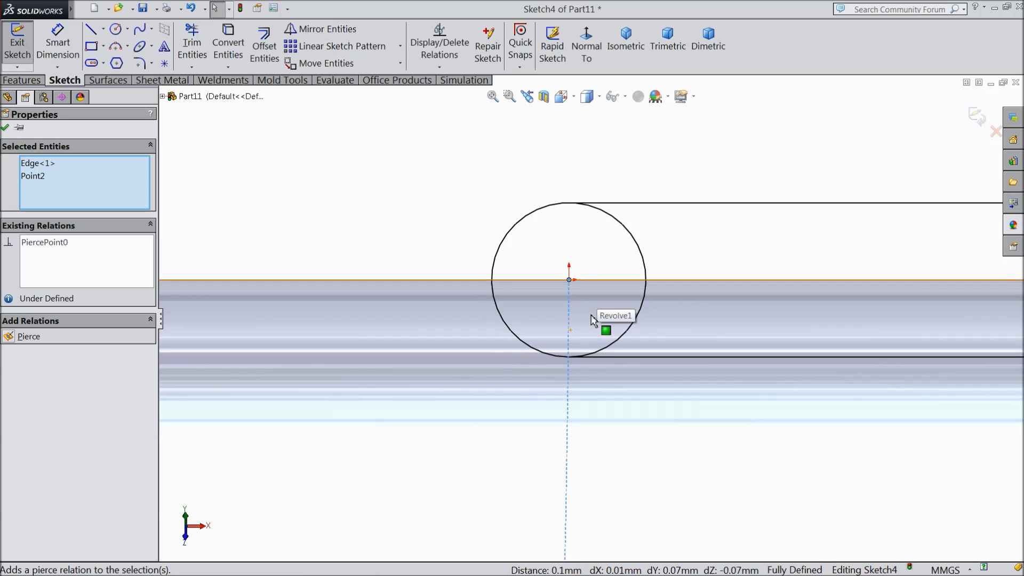
{"action": "left_click", "coordinate": [8, 130]}
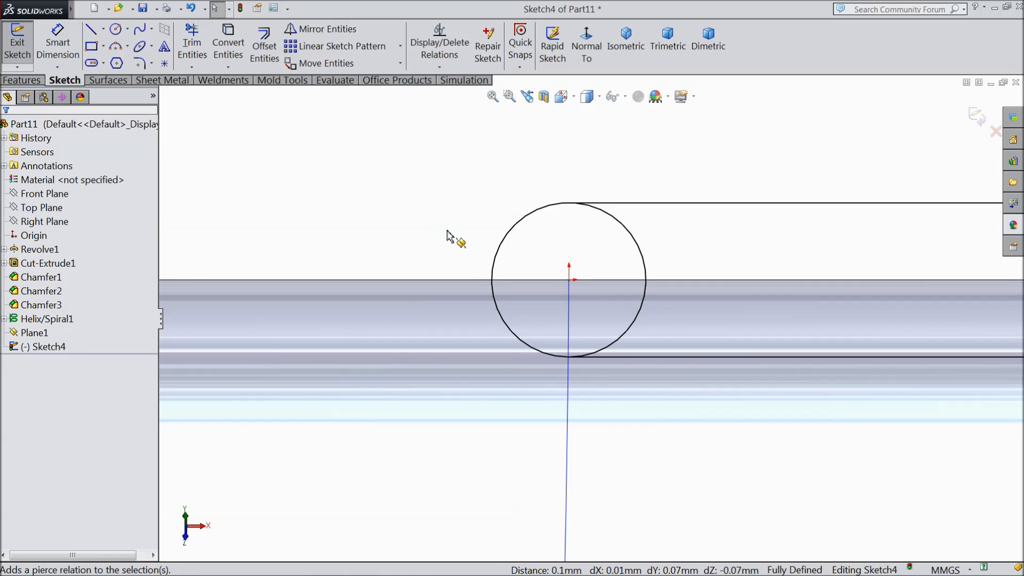
{"action": "scroll", "coordinate": [467, 242], "scroll_direction": "up", "scroll_amount": 5}
{"action": "left_click", "coordinate": [977, 119]}
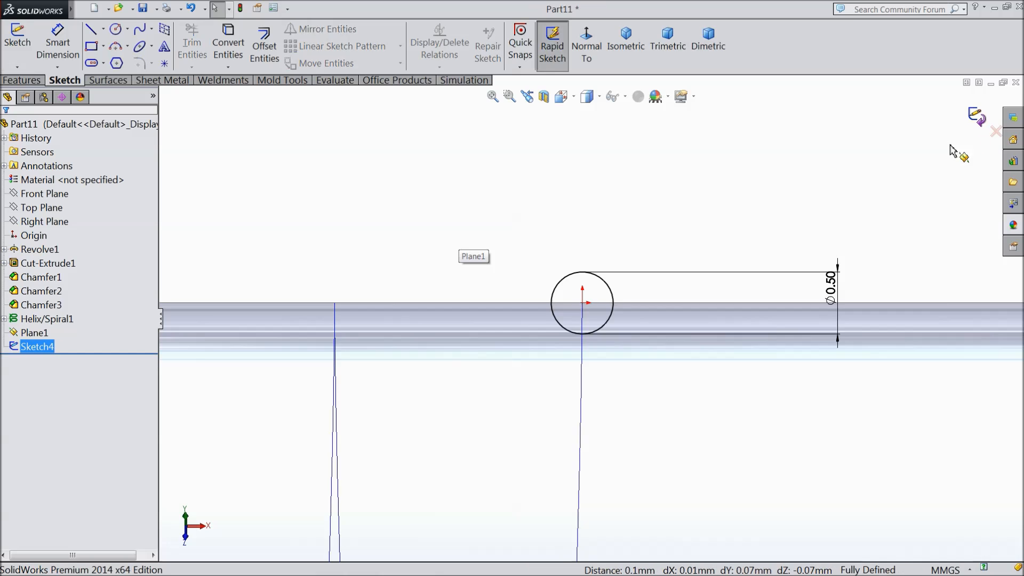
- Create a swept cut on the rod using the 0.5 mm circle as profile and the helix as path
{"action": "left_click", "coordinate": [32, 81]}
{"action": "left_click", "coordinate": [367, 32]}
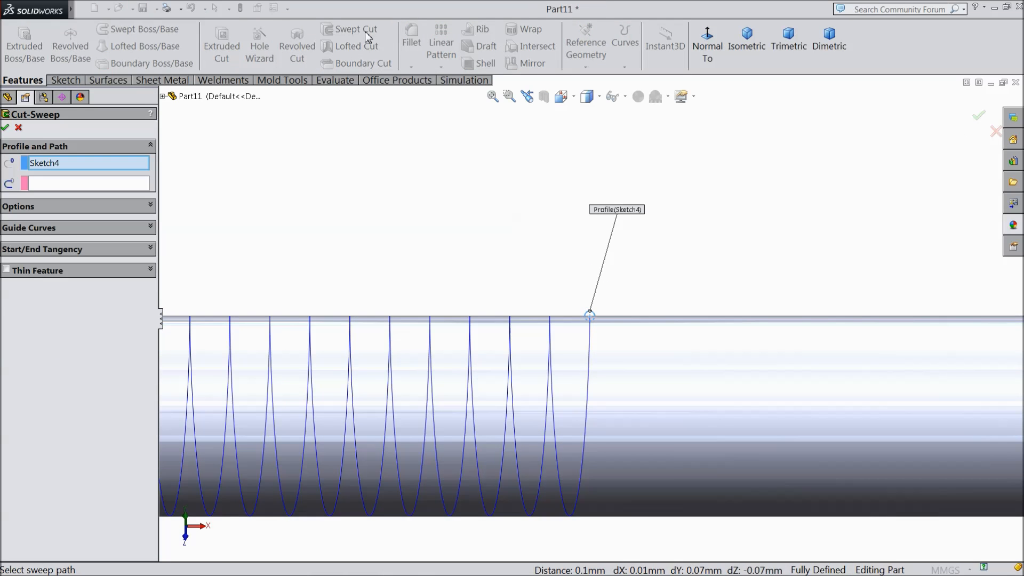
{"action": "scroll", "coordinate": [643, 339], "scroll_direction": "down", "scroll_amount": 5}
{"action": "left_click", "coordinate": [83, 183]}
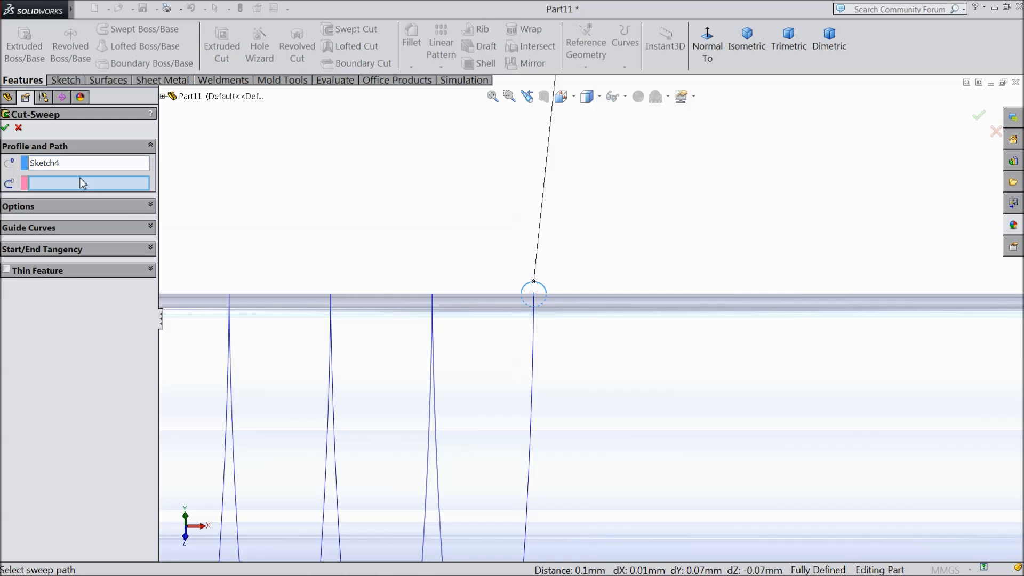
{"action": "left_click", "coordinate": [531, 352]}
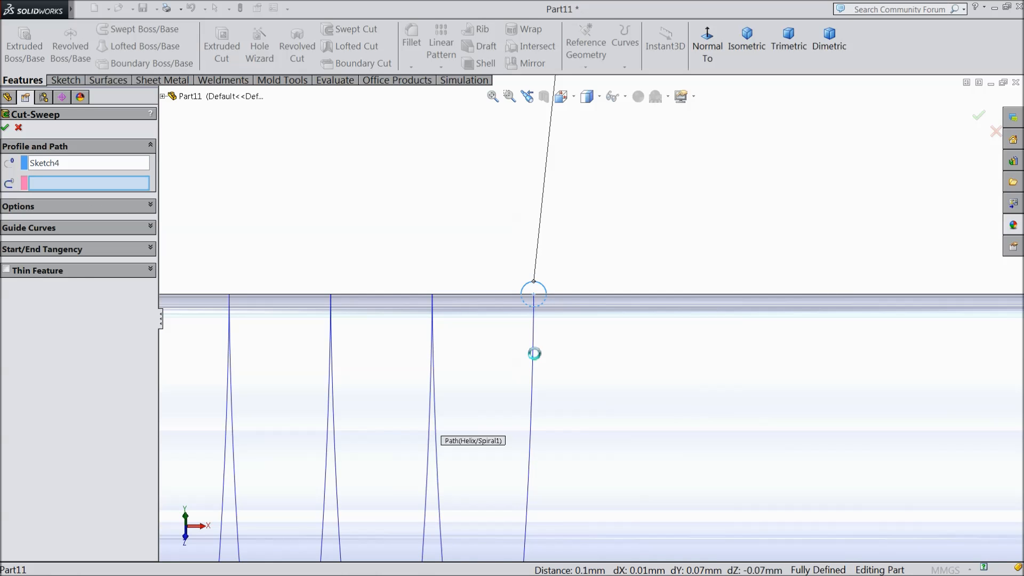
{"action": "key", "text": "f"}
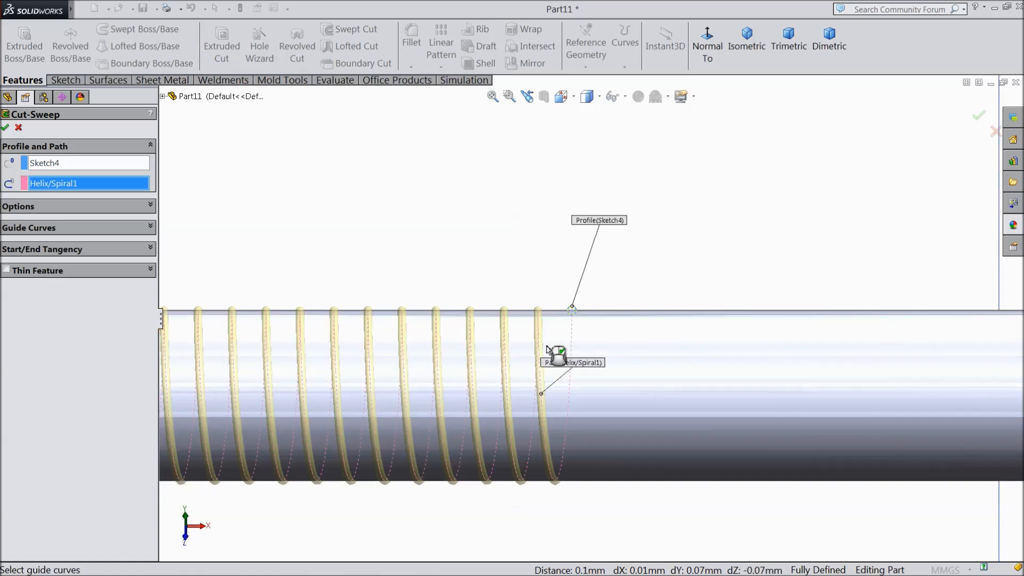
{"action": "scroll", "coordinate": [377, 327], "scroll_direction": "down", "scroll_amount": 5}
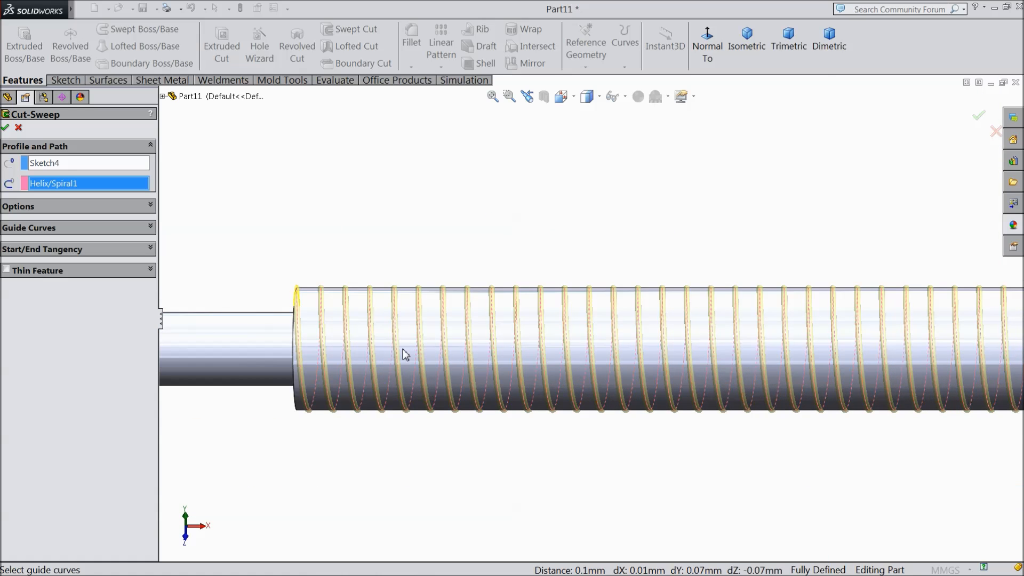
{"action": "left_click", "coordinate": [6, 128]}
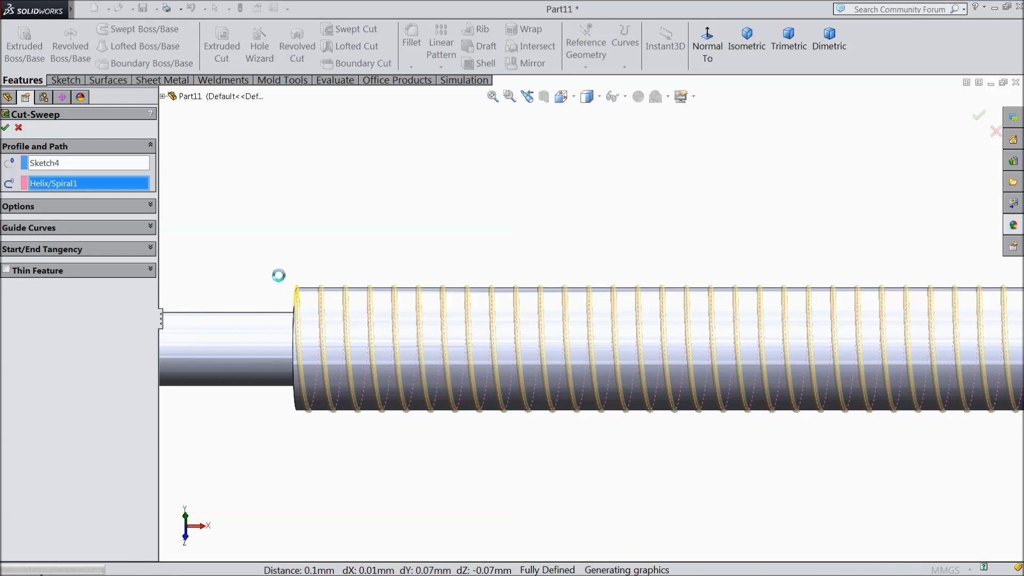
- Hide the reference plane at the end of the thread
{"action": "scroll", "coordinate": [329, 239], "scroll_direction": "up", "scroll_amount": 5}
{"action": "middle_click_drag", "start_coordinate": [331, 236], "coordinate": [348, 259]}
{"action": "scroll", "coordinate": [746, 300], "scroll_direction": "down", "scroll_amount": 5}
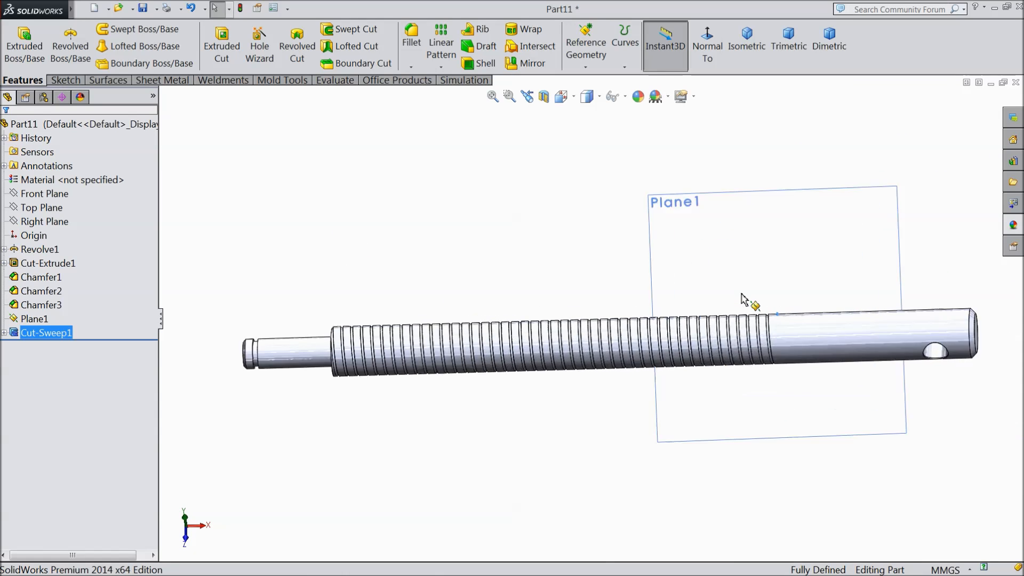
{"action": "left_click", "coordinate": [697, 256]}
{"action": "left_click", "coordinate": [743, 215]}
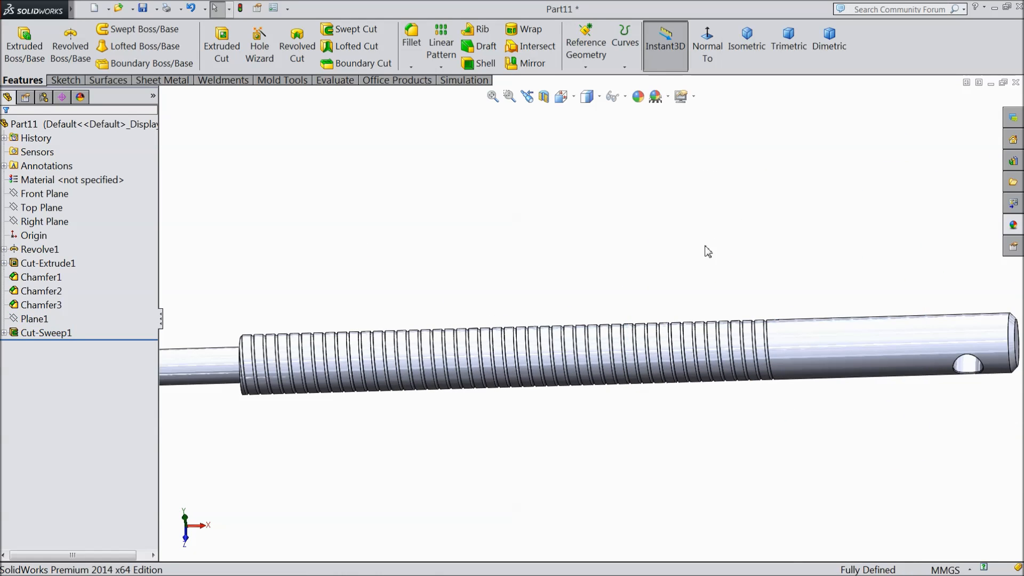
- Apply the satin finish stainless steel appearance to the whole rod, after trying brushed steel
{"action": "scroll", "coordinate": [710, 248], "scroll_direction": "up", "scroll_amount": 3}
{"action": "middle_click_drag", "start_coordinate": [702, 251], "coordinate": [540, 217]}
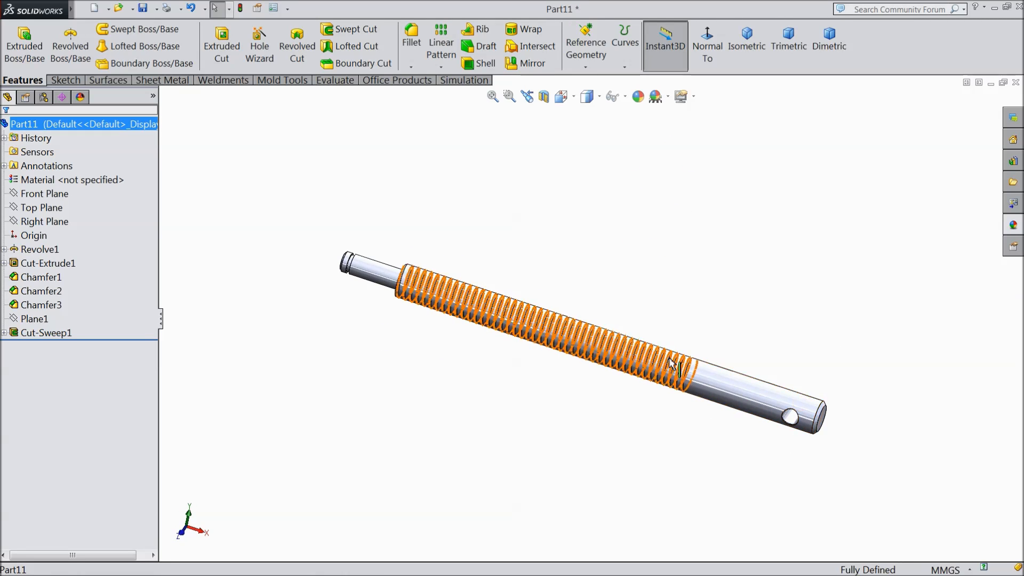
{"action": "scroll", "coordinate": [685, 366], "scroll_direction": "down", "scroll_amount": 2}
{"action": "left_click", "coordinate": [1015, 226]}
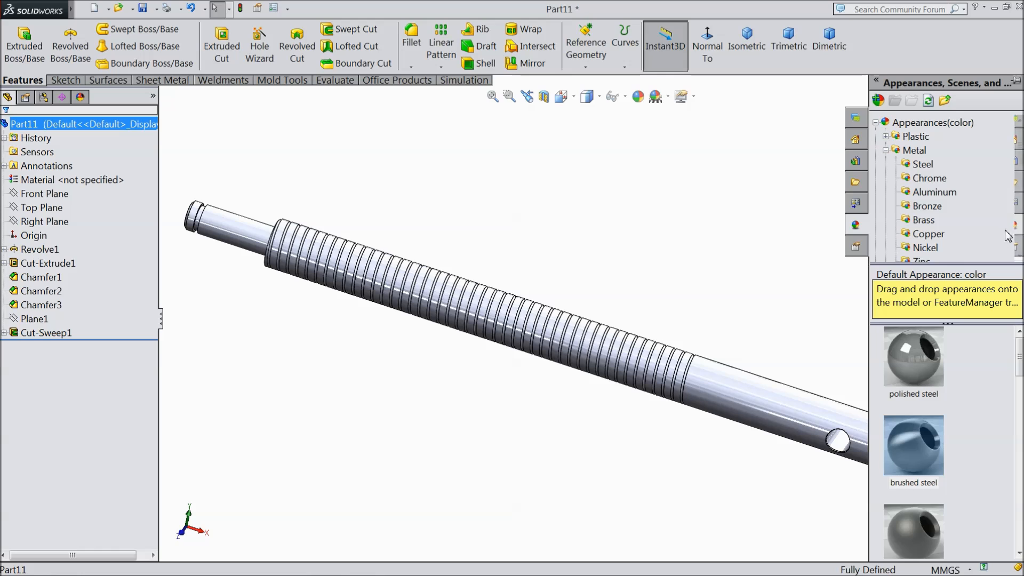
{"action": "left_click", "coordinate": [914, 453]}
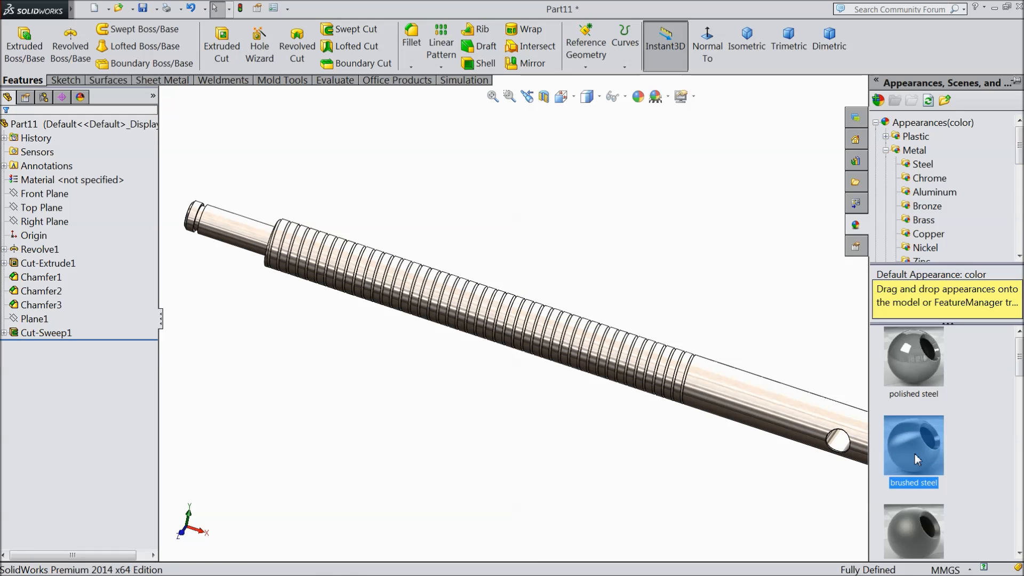
{"action": "left_click", "coordinate": [901, 520]}
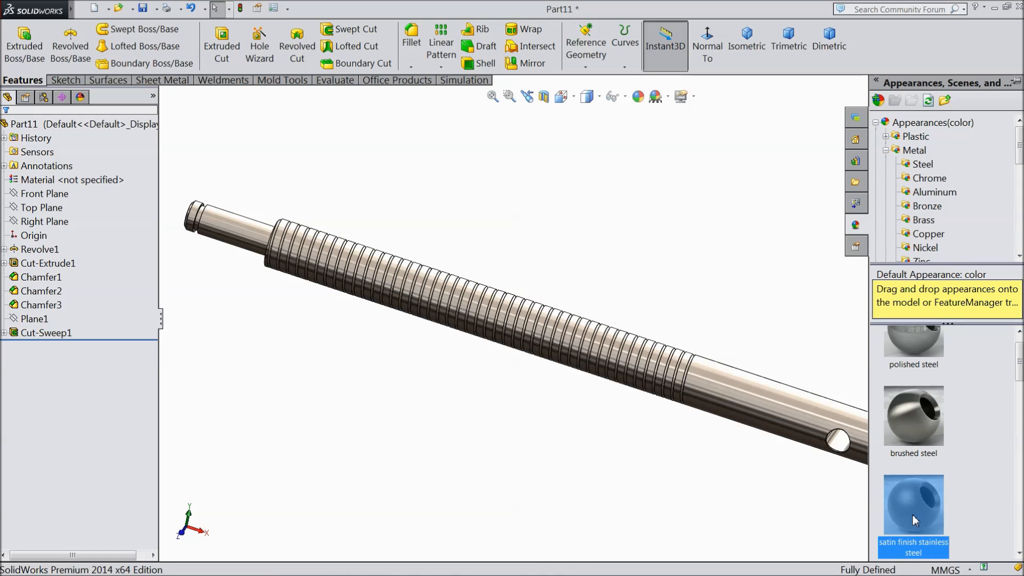
{"action": "mouse_move", "coordinate": [913, 511]}
{"action": "middle_click_drag", "start_coordinate": [698, 469], "coordinate": [647, 431]}
{"action": "scroll", "coordinate": [578, 363], "scroll_direction": "down", "scroll_amount": 5}
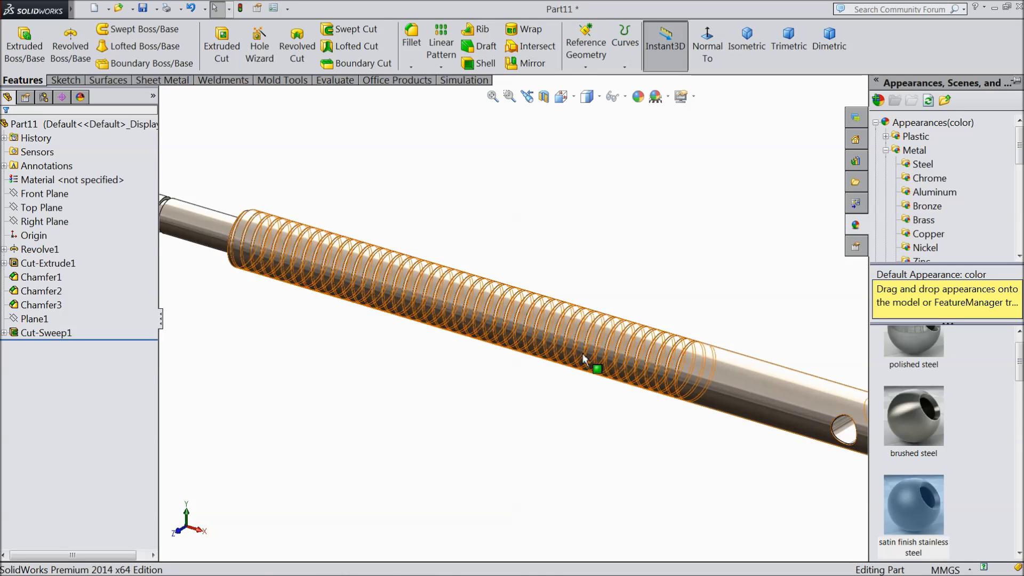
{"action": "scroll", "coordinate": [563, 393], "scroll_direction": "up", "scroll_amount": 5}
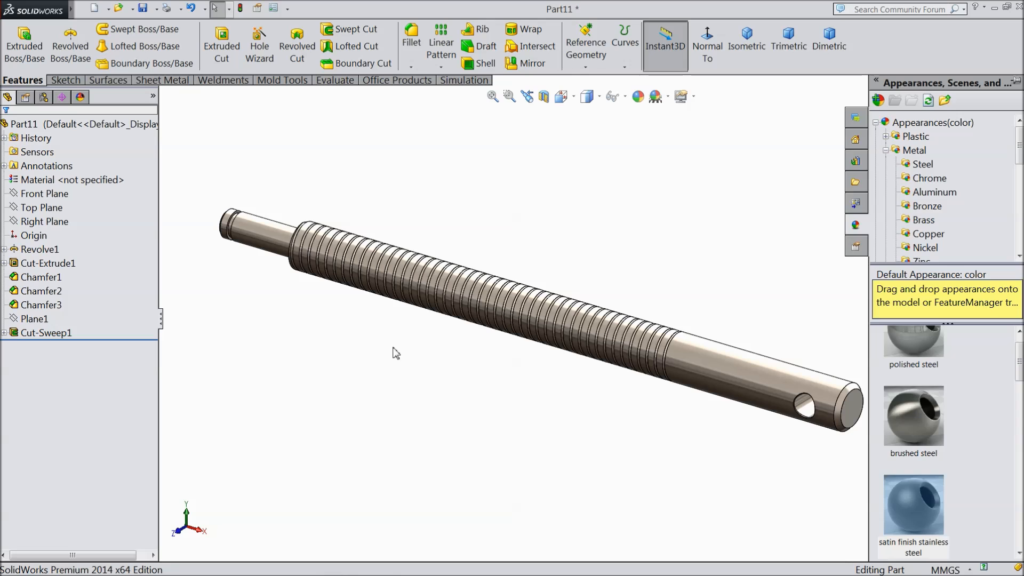
{"action": "left_click", "coordinate": [423, 376]}
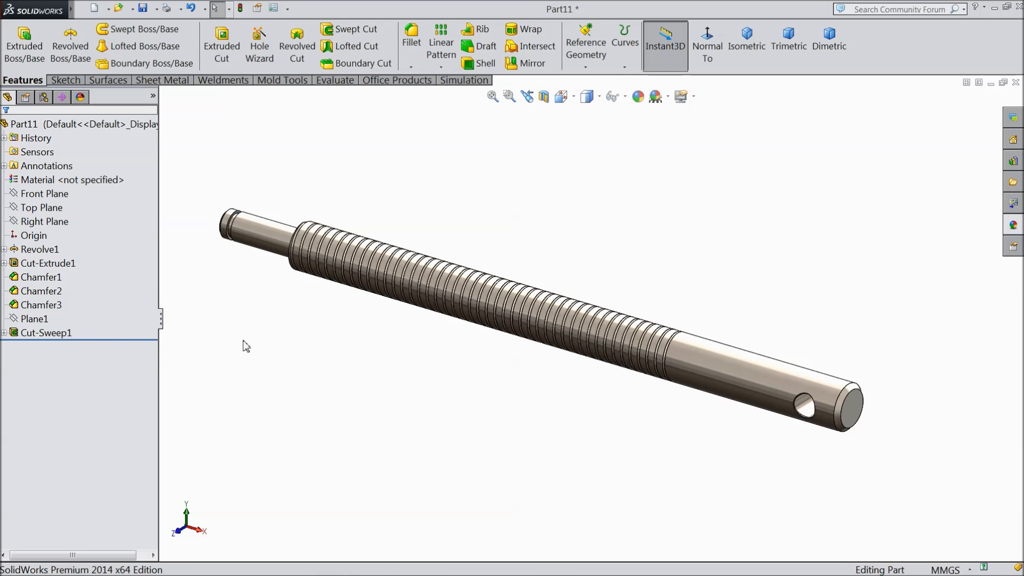
- Save the rod in the Manual Clamp folder as "10.clamp rod"
{"action": "scroll", "coordinate": [329, 268], "scroll_direction": "down", "scroll_amount": 2}
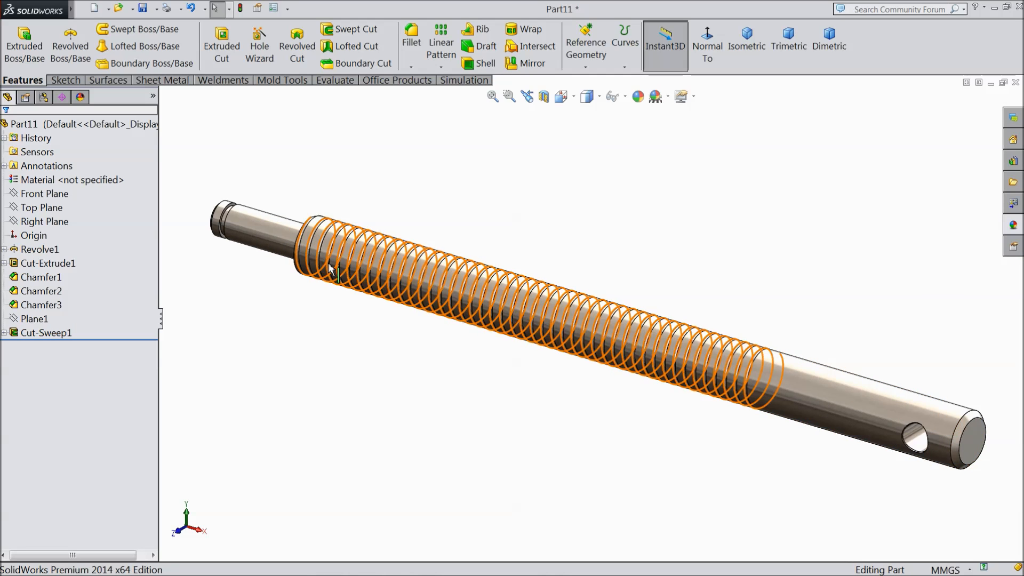
{"action": "scroll", "coordinate": [329, 269], "scroll_direction": "up", "scroll_amount": 2}
{"action": "scroll", "coordinate": [697, 326], "scroll_direction": "down", "scroll_amount": 1}
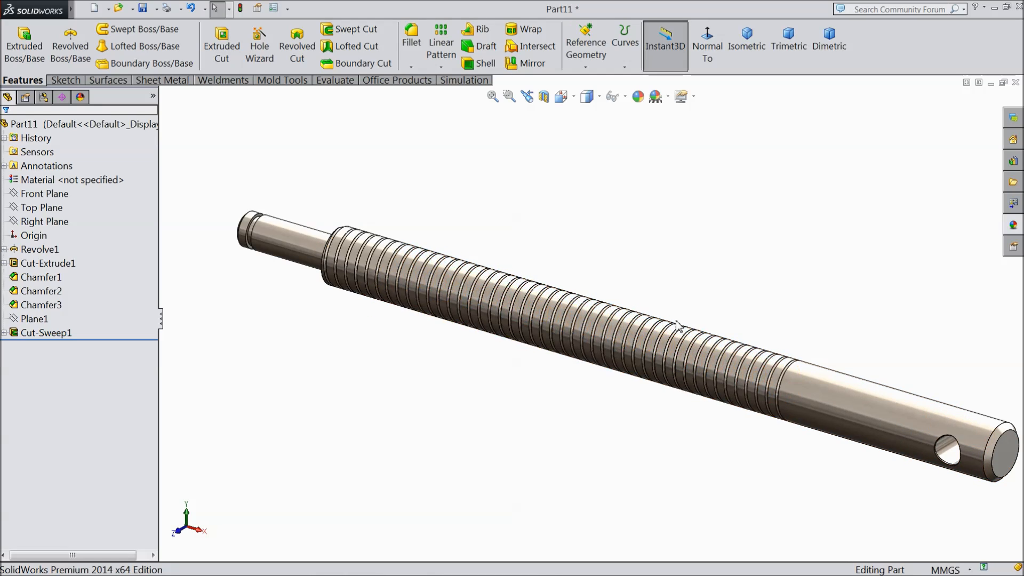
{"action": "left_click", "coordinate": [143, 9]}
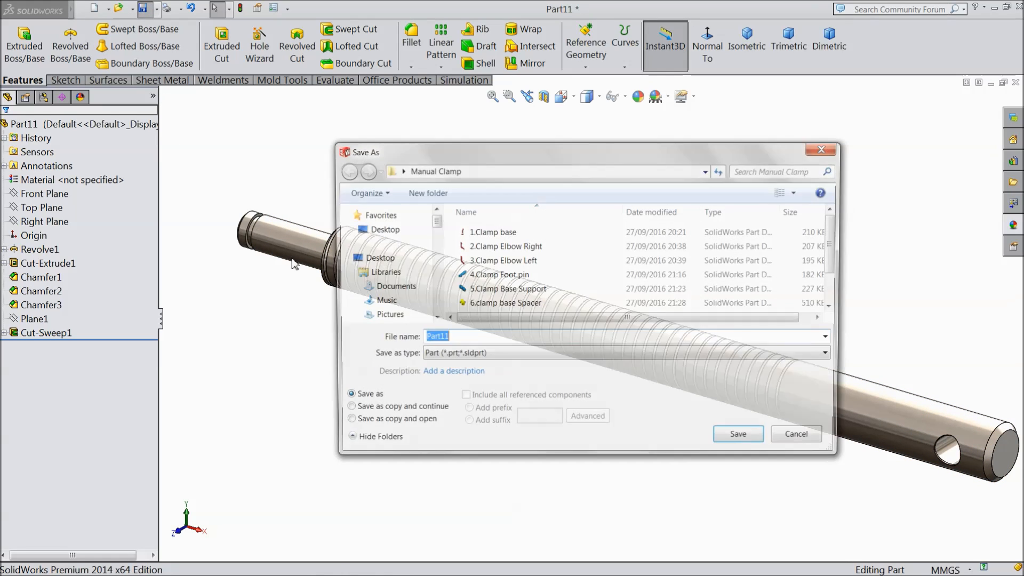
{"action": "scroll", "coordinate": [838, 249], "scroll_direction": "down", "scroll_amount": 1}
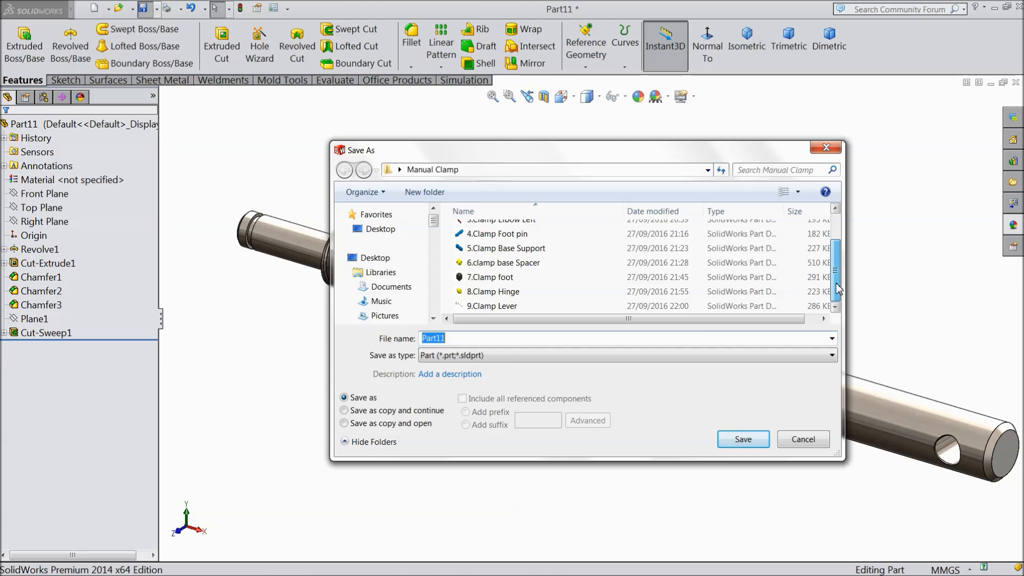
{"action": "type", "text": "10.clamp"}
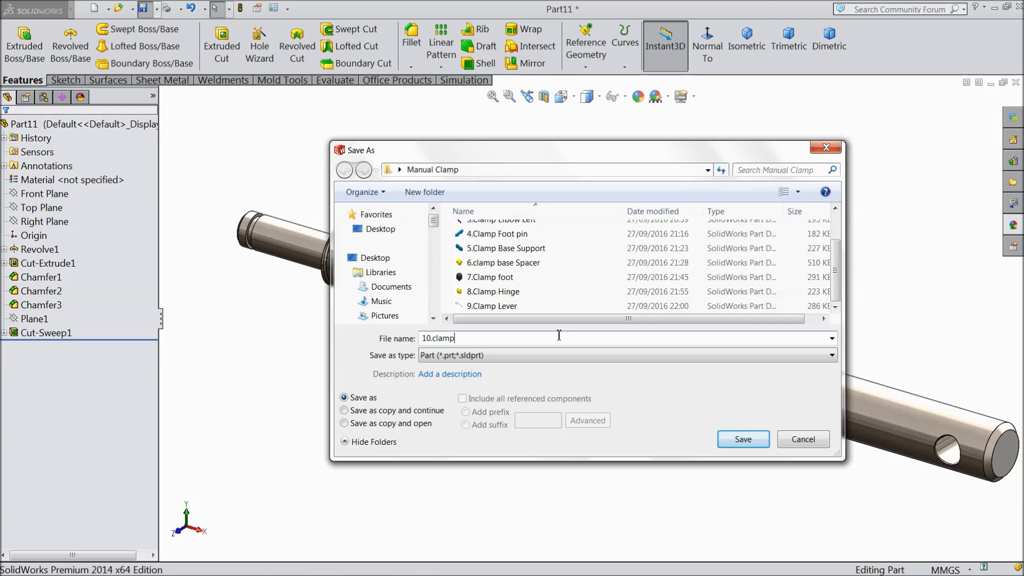
{"action": "type", "text": " rod"}
{"action": "left_click", "coordinate": [745, 442]}
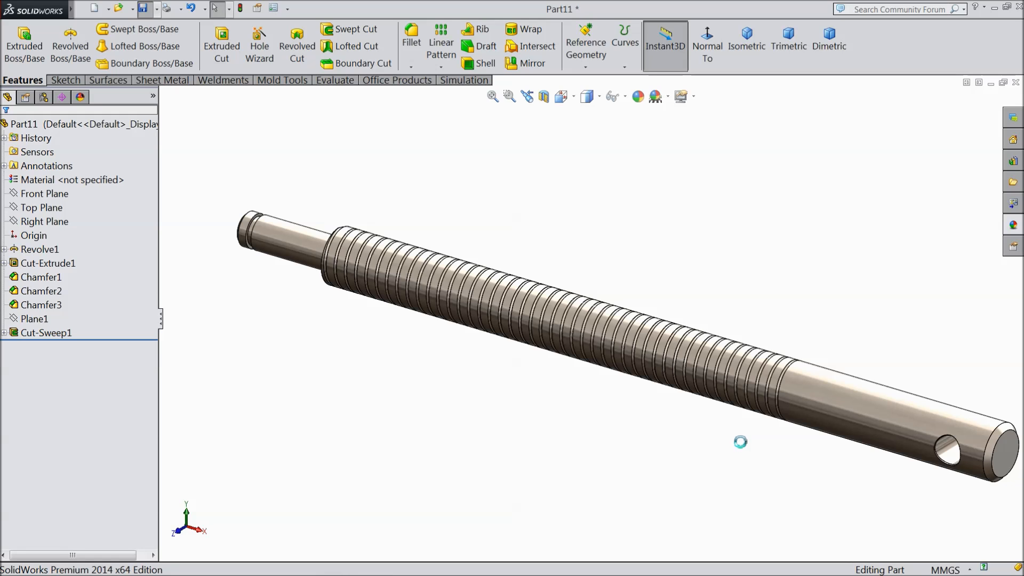
- Examine the thread grooves and the overall shape of the rod from several angles and up close
{"action": "scroll", "coordinate": [732, 429], "scroll_direction": "up", "scroll_amount": 1}
{"action": "scroll", "coordinate": [747, 391], "scroll_direction": "down", "scroll_amount": 2}
{"action": "middle_click_drag", "start_coordinate": [591, 385], "coordinate": [568, 383]}
{"action": "scroll", "coordinate": [534, 382], "scroll_direction": "up", "scroll_amount": 2}
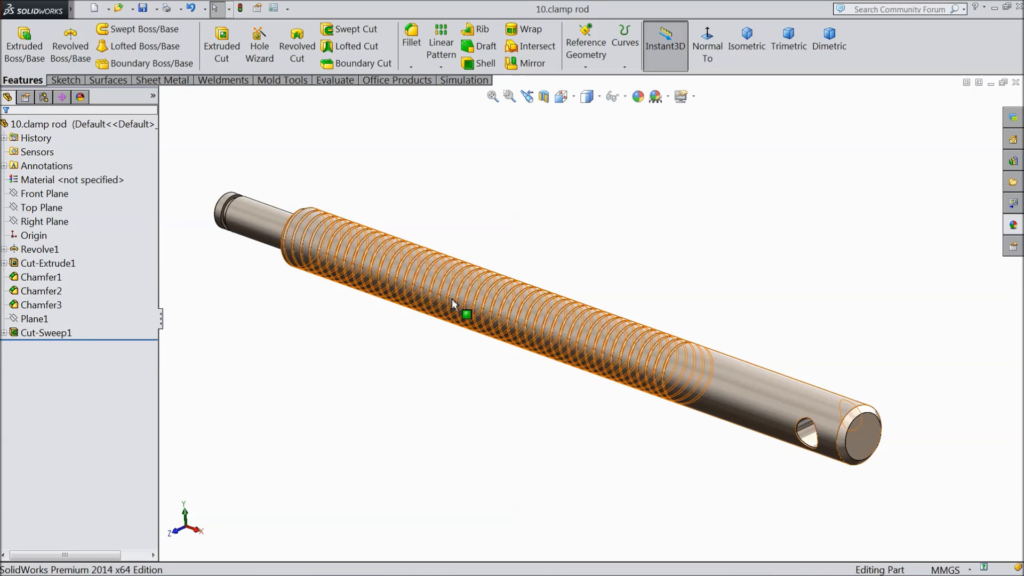
{"action": "scroll", "coordinate": [450, 311], "scroll_direction": "down", "scroll_amount": 4}
{"action": "middle_click_drag", "start_coordinate": [545, 428], "coordinate": [590, 433]}
{"action": "scroll", "coordinate": [499, 333], "scroll_direction": "down", "scroll_amount": 5}
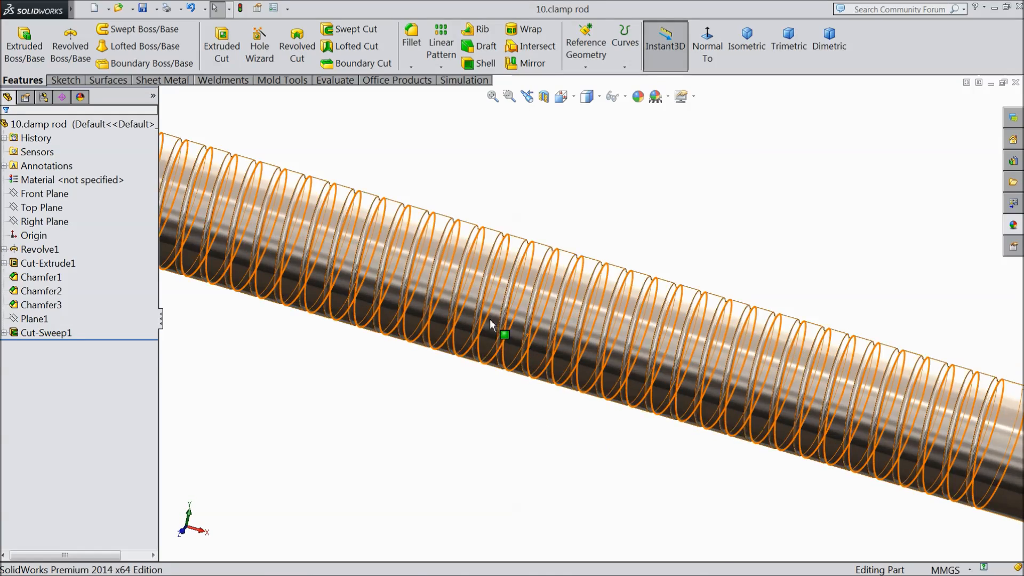
{"action": "scroll", "coordinate": [477, 363], "scroll_direction": "up", "scroll_amount": 5}
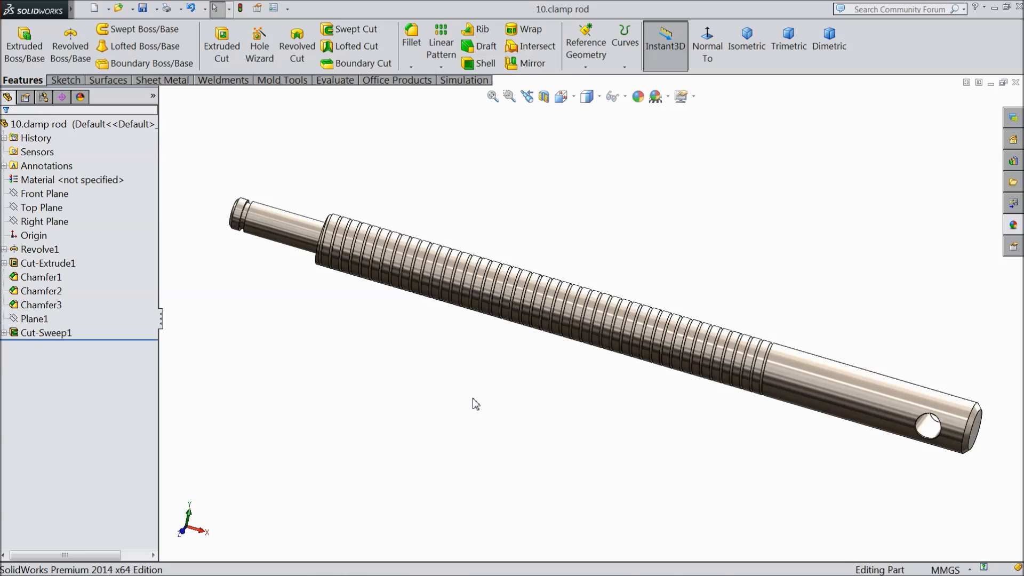
- Set the diameter of the swept cut's profile circle to 1 mm and rebuild the thread
{"action": "left_click", "coordinate": [21, 333]}
{"action": "left_click", "coordinate": [4, 333]}
{"action": "left_click", "coordinate": [24, 348]}
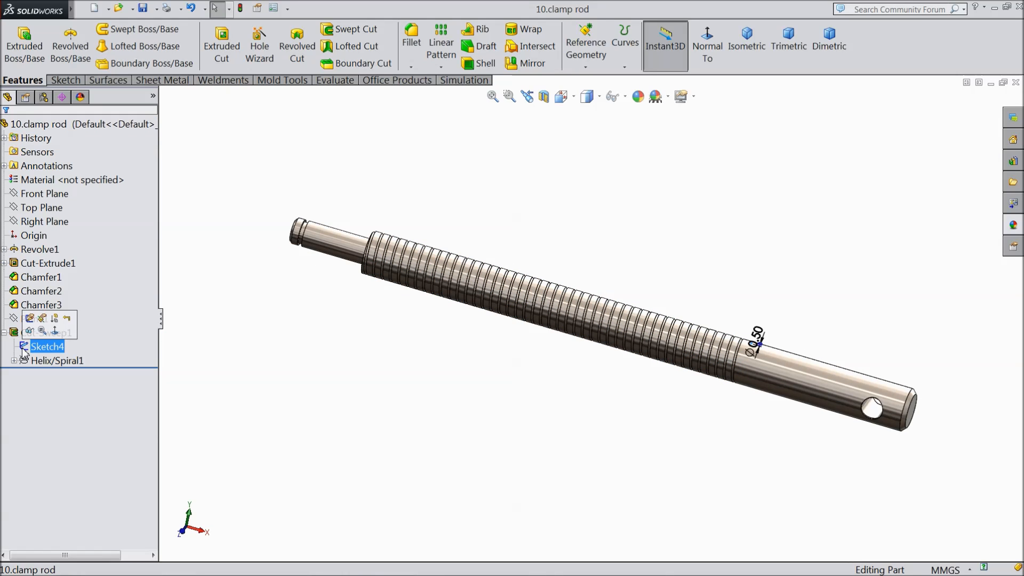
{"action": "left_click", "coordinate": [55, 330]}
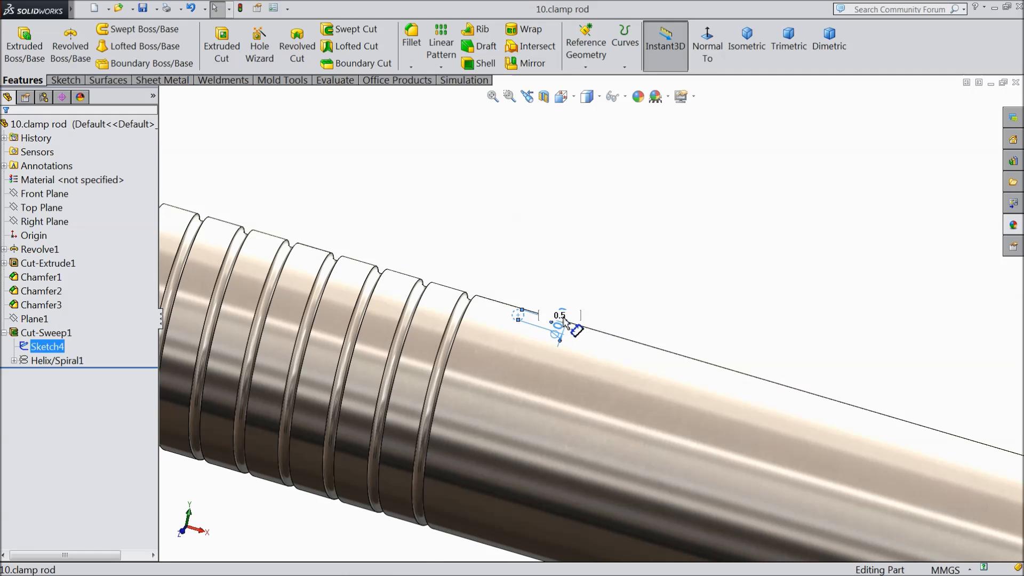
{"action": "double_click", "coordinate": [566, 317]}
{"action": "type", "text": "1"}
{"action": "key", "text": "Return"}
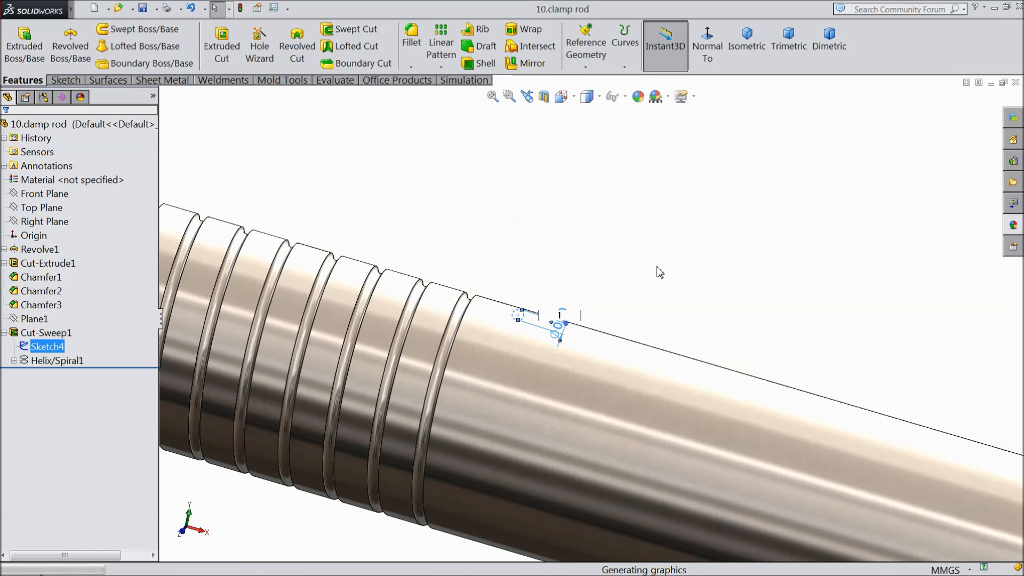
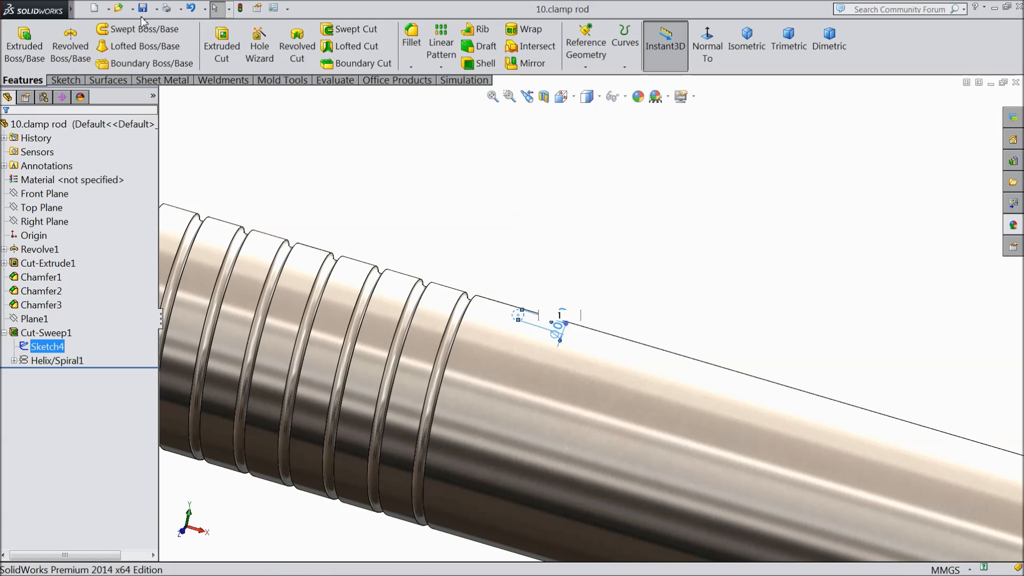
{"action": "key", "text": "Return"}
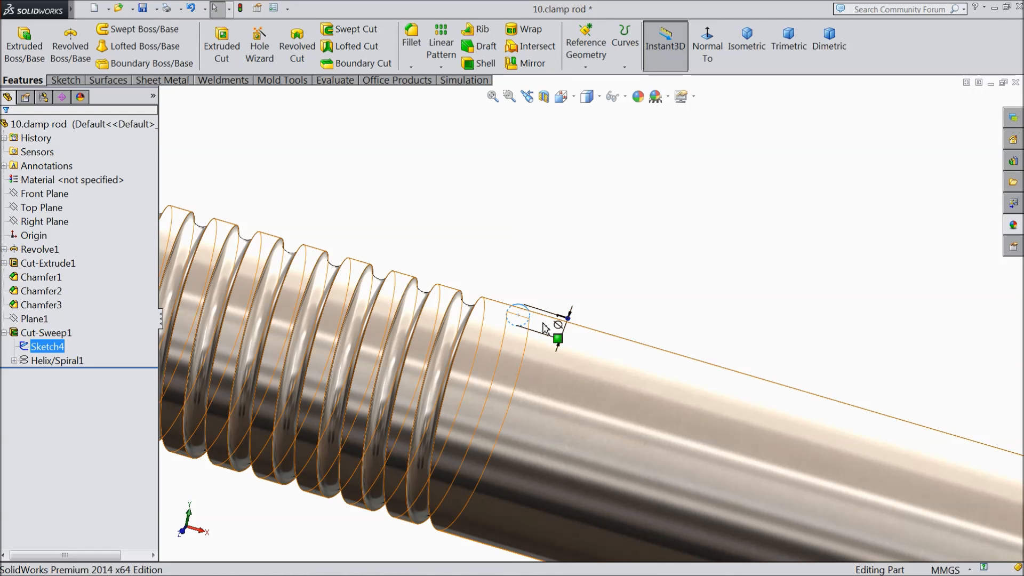
{"action": "left_click", "coordinate": [530, 244]}
{"action": "scroll", "coordinate": [530, 244], "scroll_direction": "up", "scroll_amount": 10}
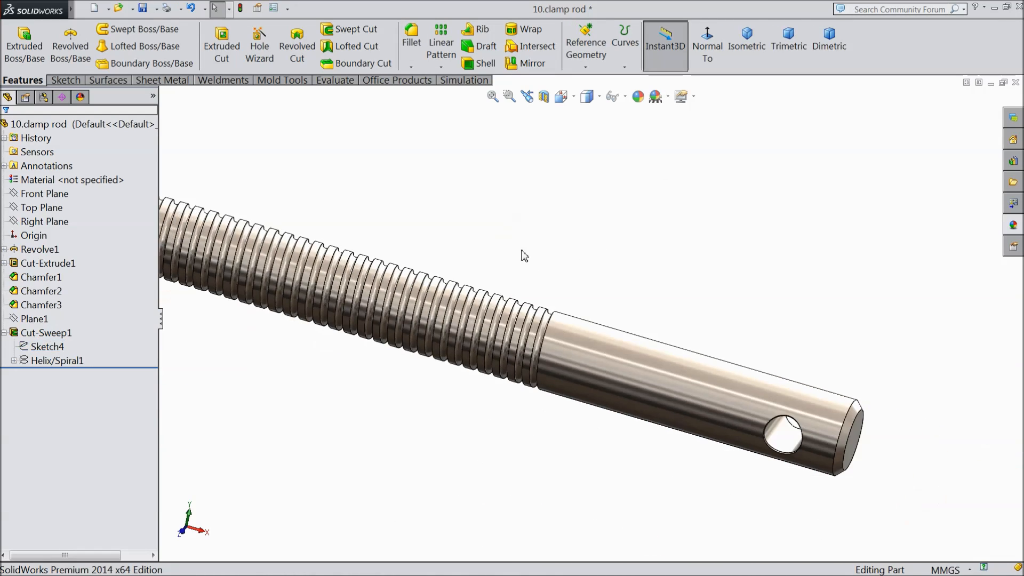
{"action": "scroll", "coordinate": [428, 269], "scroll_direction": "down", "scroll_amount": 4}
{"action": "middle_click_drag", "start_coordinate": [425, 259], "coordinate": [412, 242]}
{"action": "scroll", "coordinate": [415, 257], "scroll_direction": "up", "scroll_amount": 2}
{"action": "scroll", "coordinate": [501, 301], "scroll_direction": "down", "scroll_amount": 1}
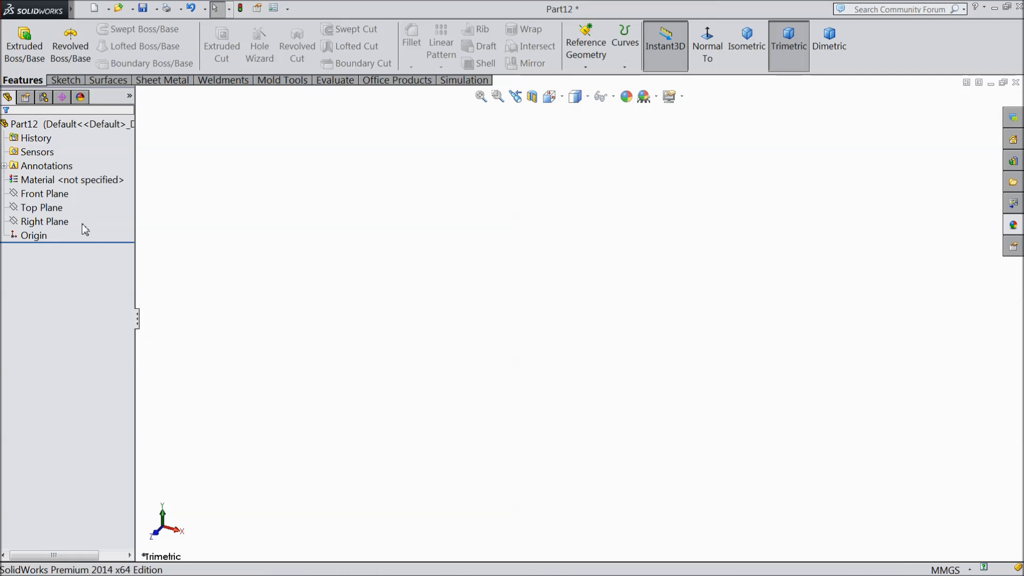
- Start a sketch on the Front Plane and draw a center rectangle about 91 by 115 mm around the origin
{"action": "left_click", "coordinate": [53, 194]}
{"action": "left_click", "coordinate": [59, 182]}
{"action": "left_click", "coordinate": [72, 82]}
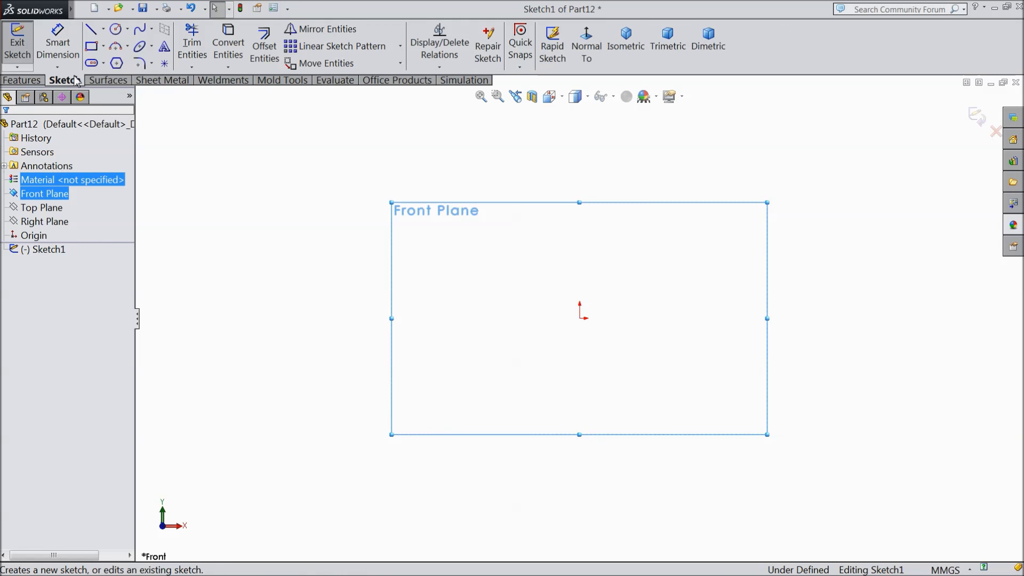
{"action": "left_click", "coordinate": [104, 47]}
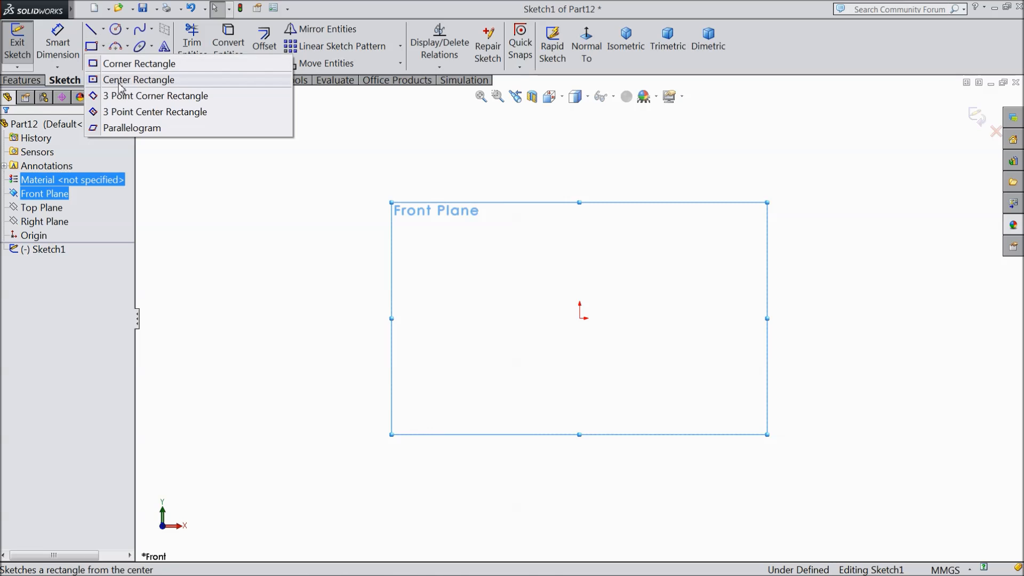
{"action": "left_click", "coordinate": [121, 80]}
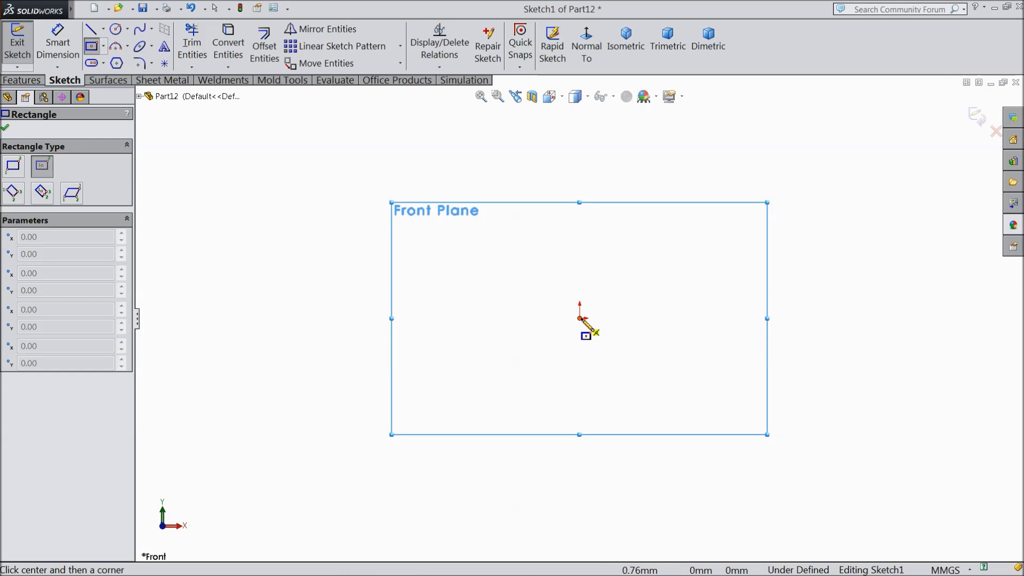
{"action": "left_click", "coordinate": [579, 318]}
{"action": "left_click", "coordinate": [483, 197]}
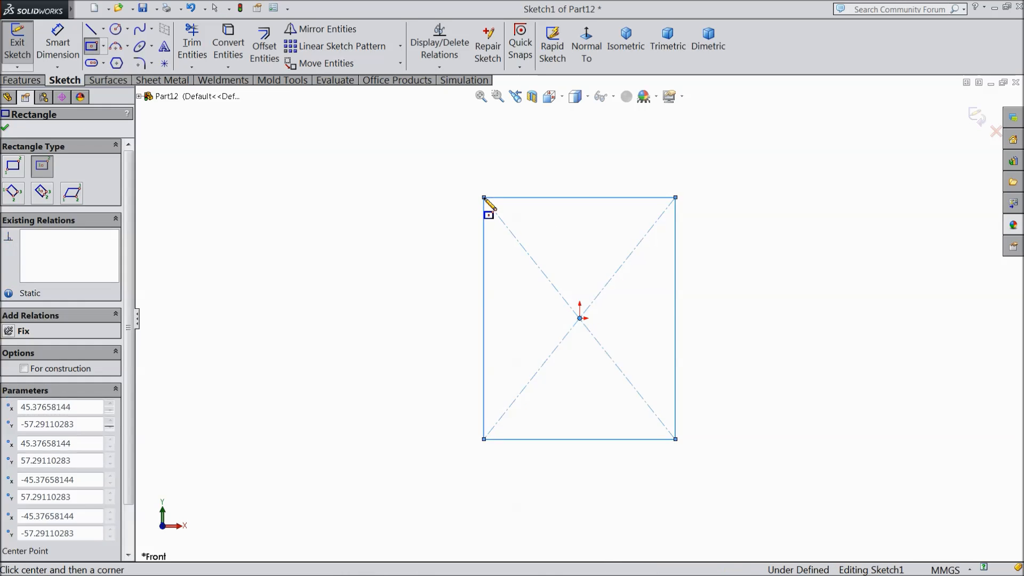
- Dimension the rectangle to a width of 14.6 mm and a height of 15 mm
{"action": "left_click", "coordinate": [57, 44]}
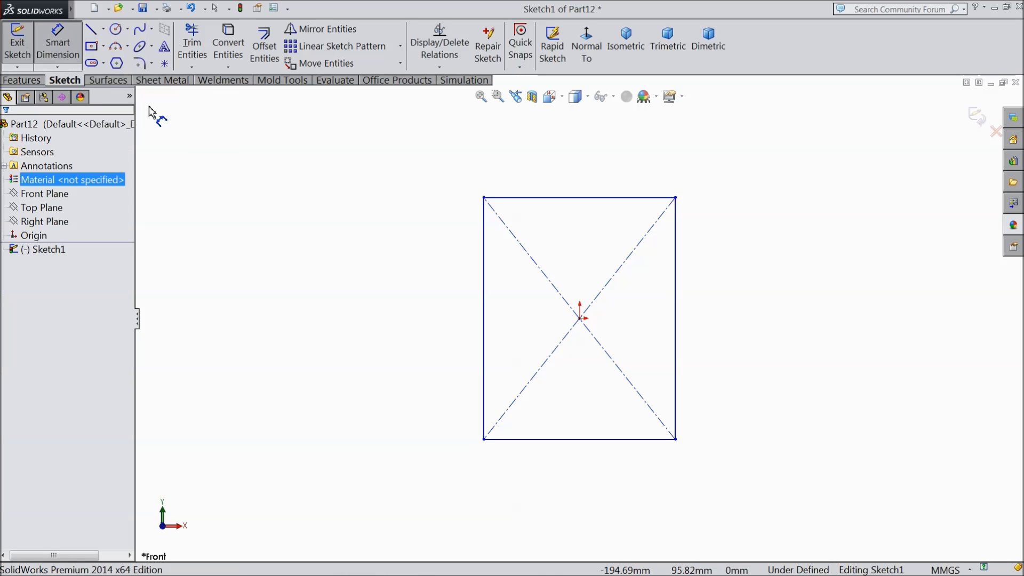
{"action": "left_click", "coordinate": [601, 198]}
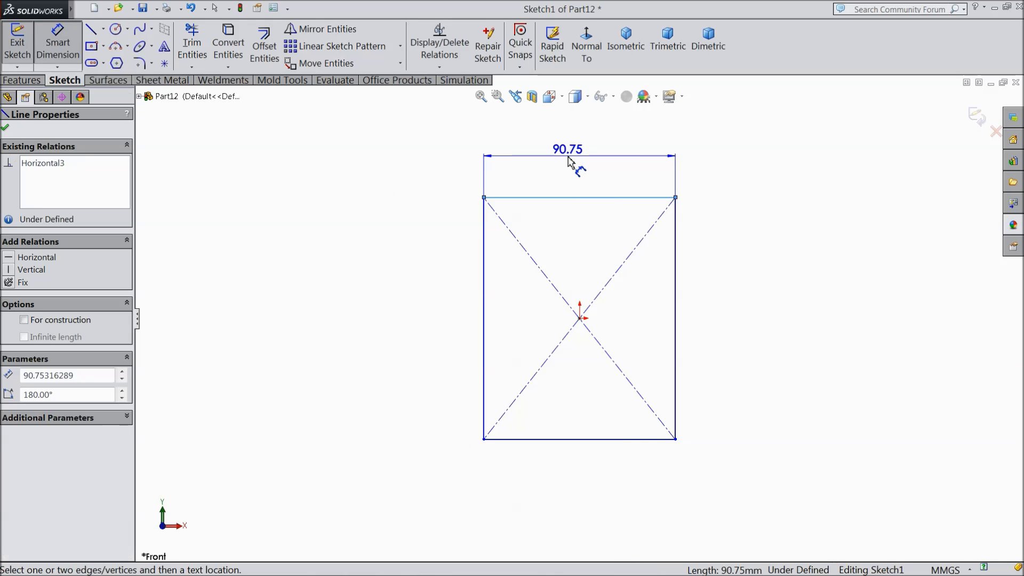
{"action": "left_click", "coordinate": [570, 155]}
{"action": "type", "text": "14.6"}
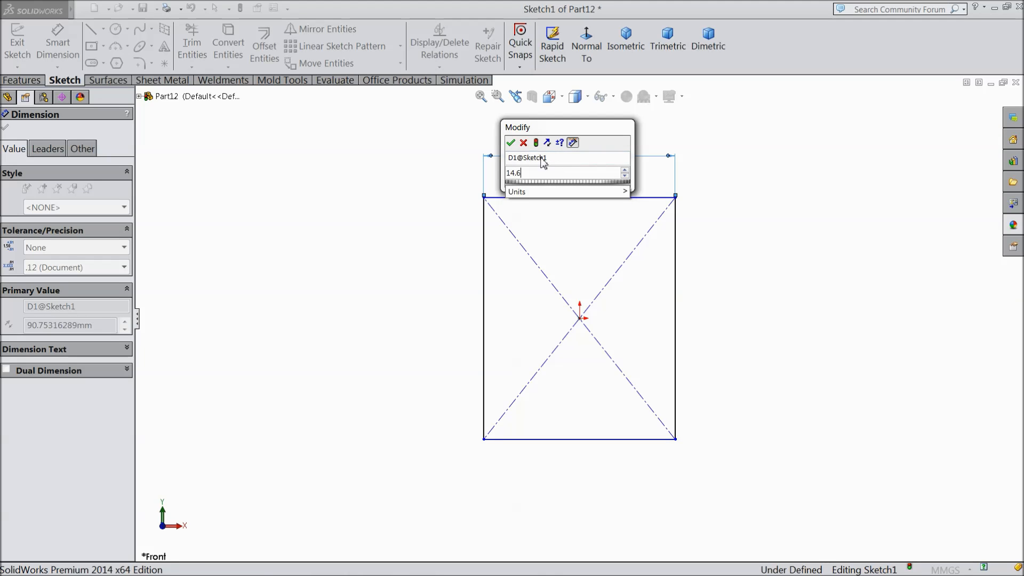
{"action": "left_click", "coordinate": [510, 142]}
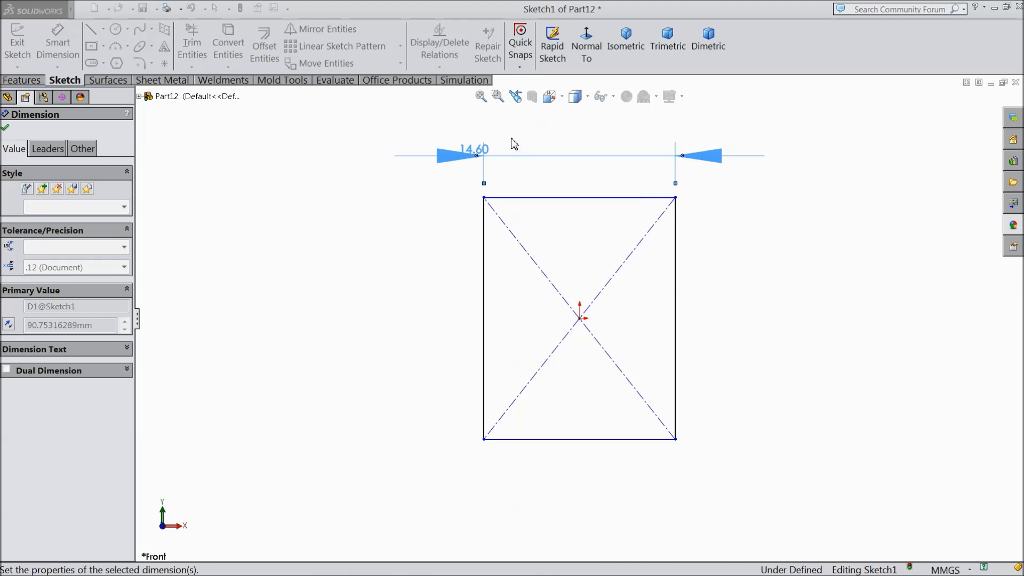
{"action": "left_click", "coordinate": [675, 295]}
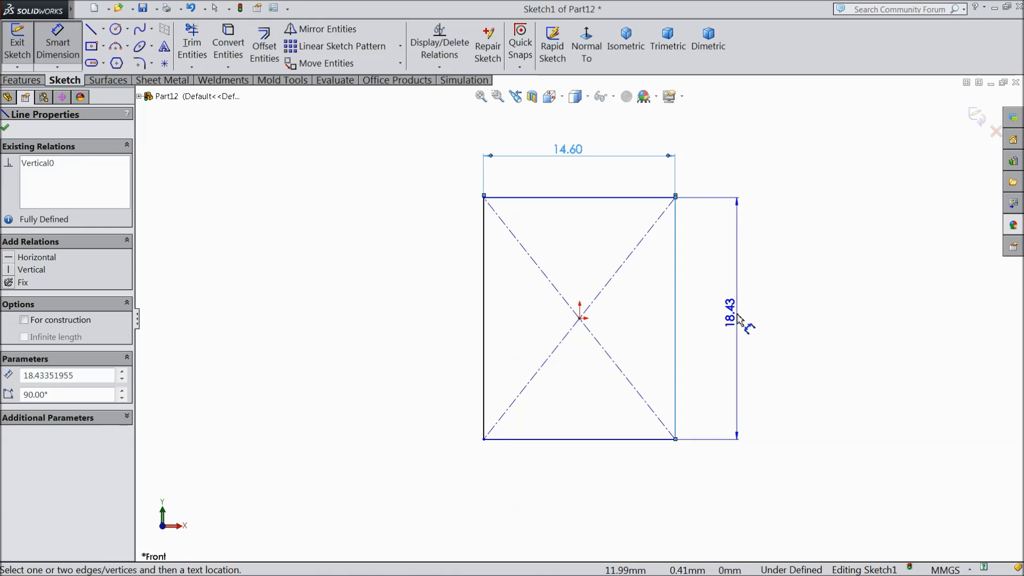
{"action": "left_click", "coordinate": [739, 323]}
{"action": "type", "text": "15"}
{"action": "left_click", "coordinate": [679, 300]}
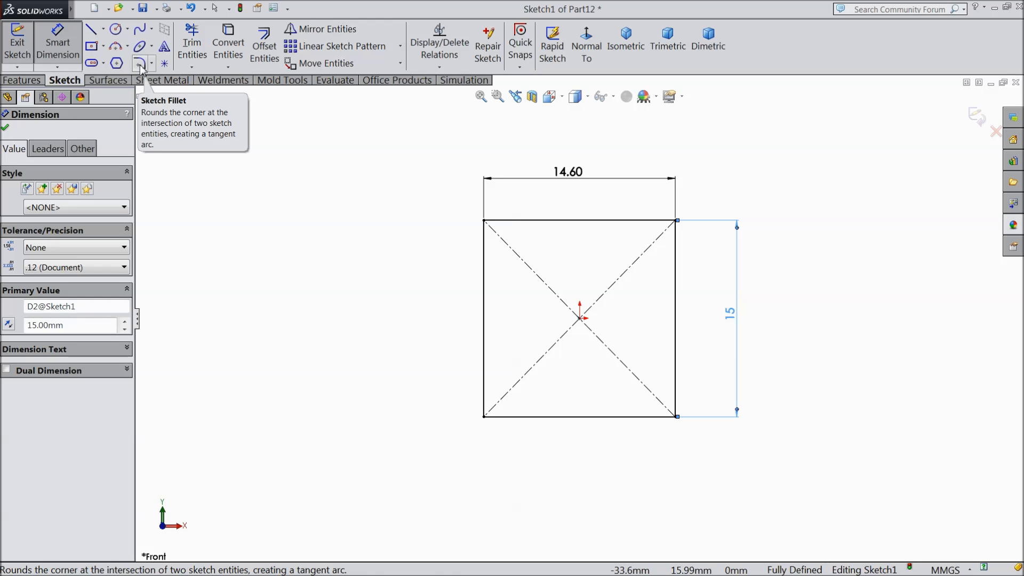
- Round all four corners of the rectangle with 2 mm sketch fillets
{"action": "left_click", "coordinate": [141, 65]}
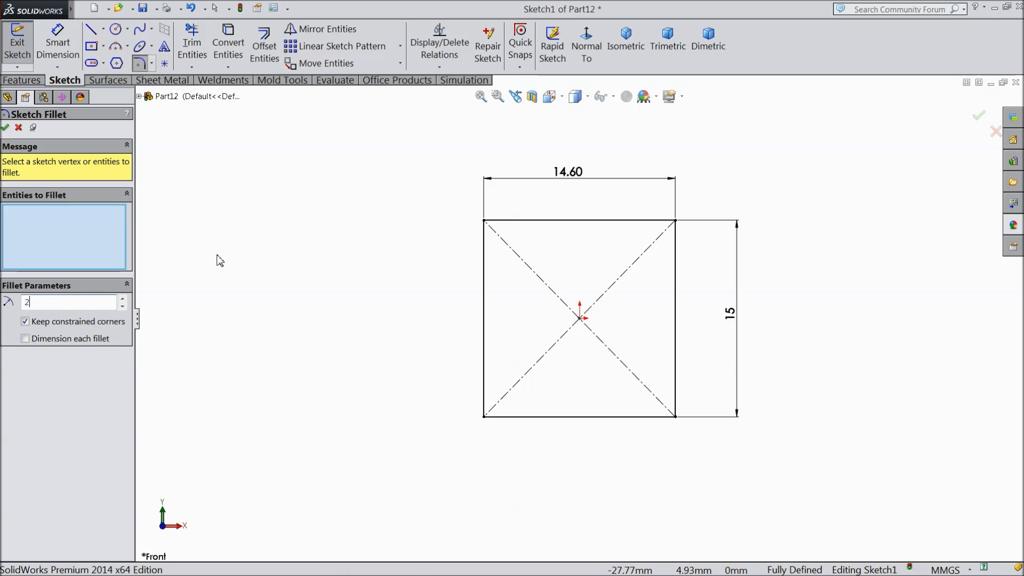
{"action": "left_click_drag", "start_coordinate": [332, 155], "coordinate": [778, 465]}
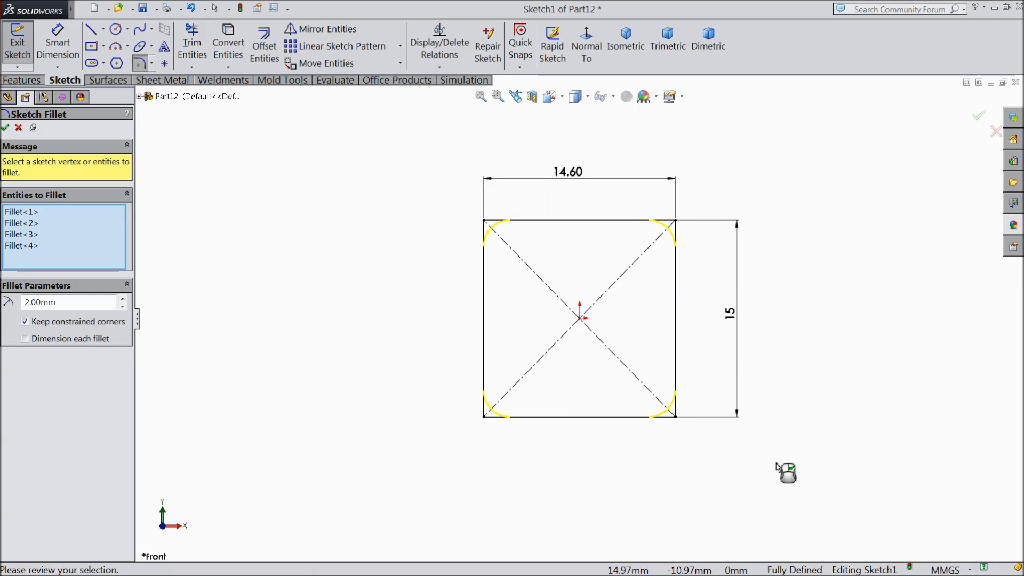
{"action": "left_click", "coordinate": [5, 129]}
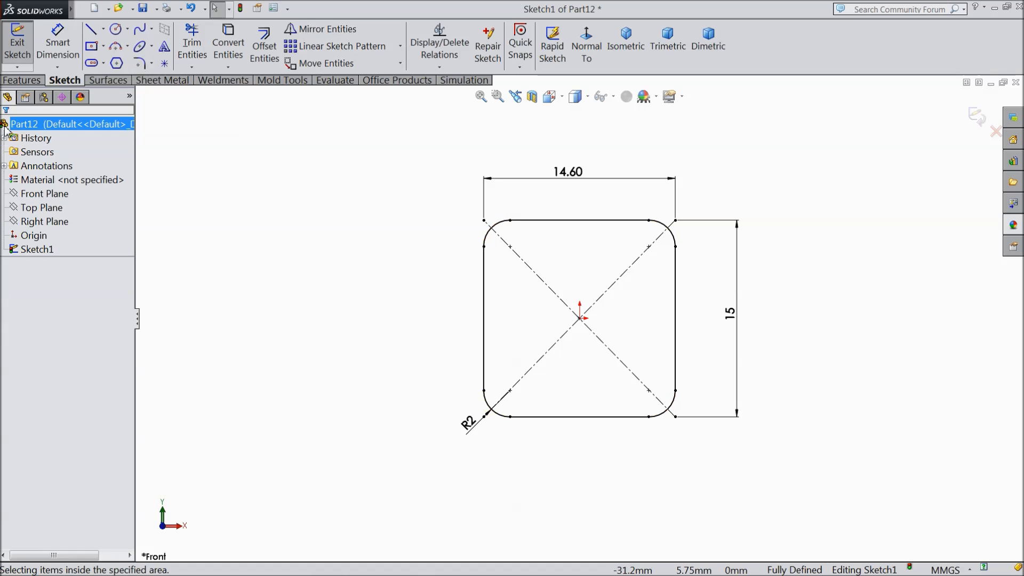
- Extrude the rounded profile 15 mm in total, using the Mid Plane end condition
{"action": "left_click", "coordinate": [27, 83]}
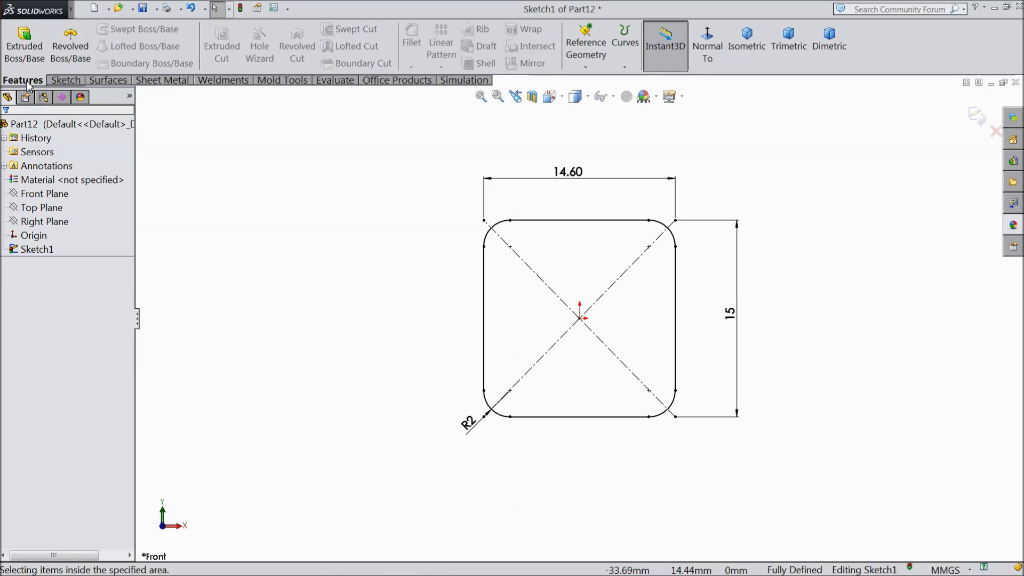
{"action": "left_click", "coordinate": [24, 46]}
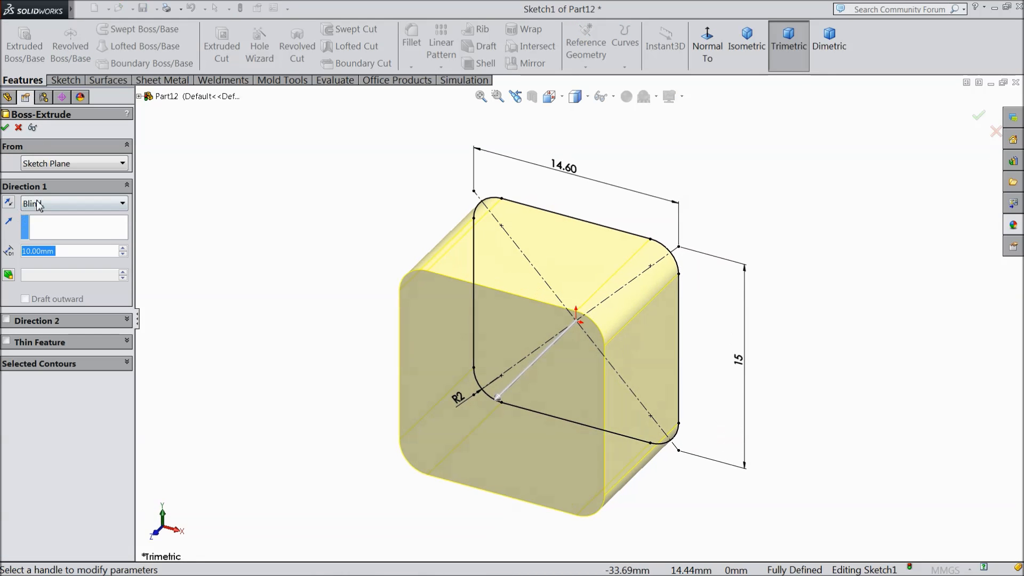
{"action": "left_click", "coordinate": [39, 205]}
{"action": "left_click", "coordinate": [52, 279]}
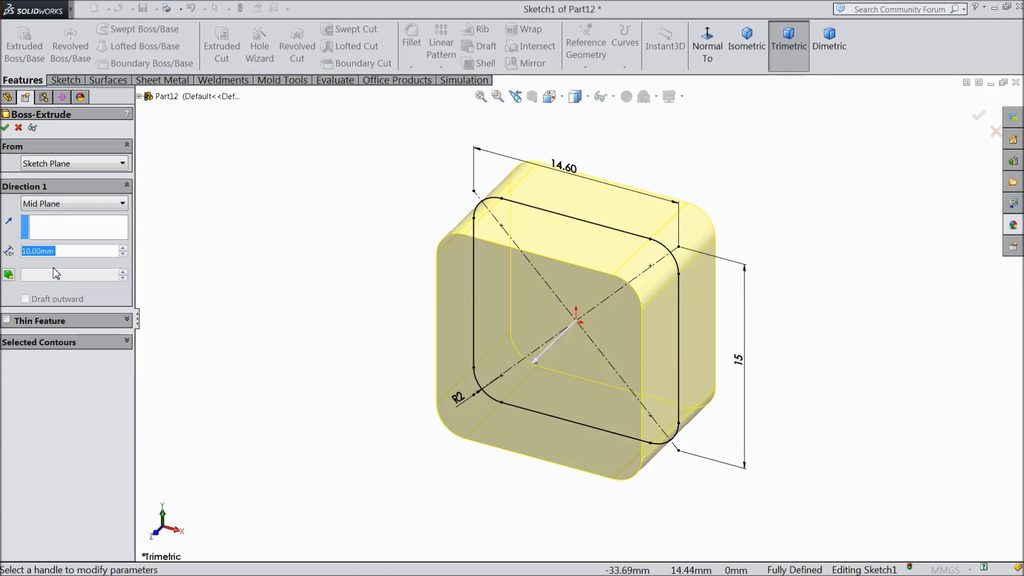
{"action": "type", "text": "15"}
{"action": "key", "text": "Return"}
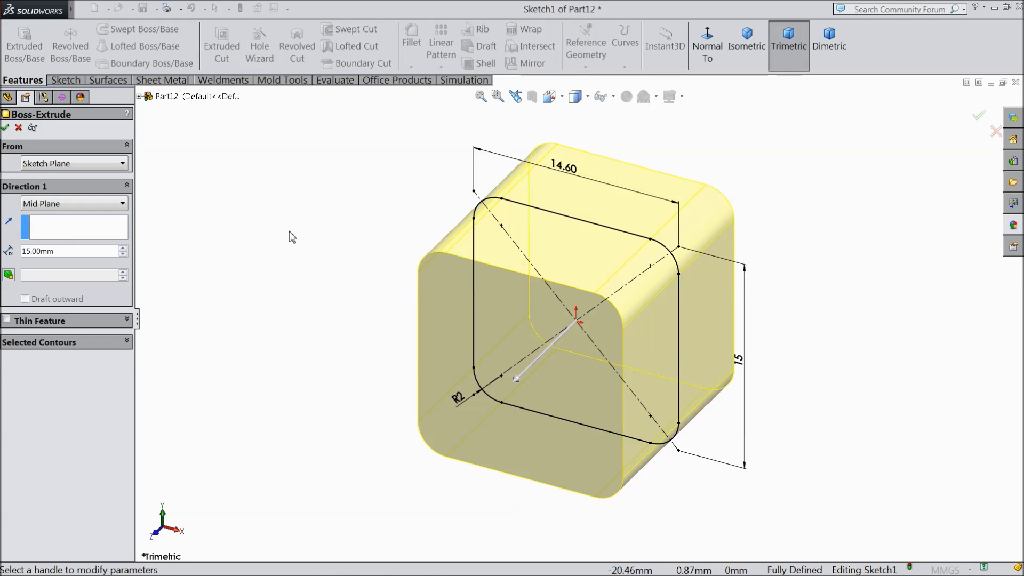
{"action": "left_click", "coordinate": [5, 128]}
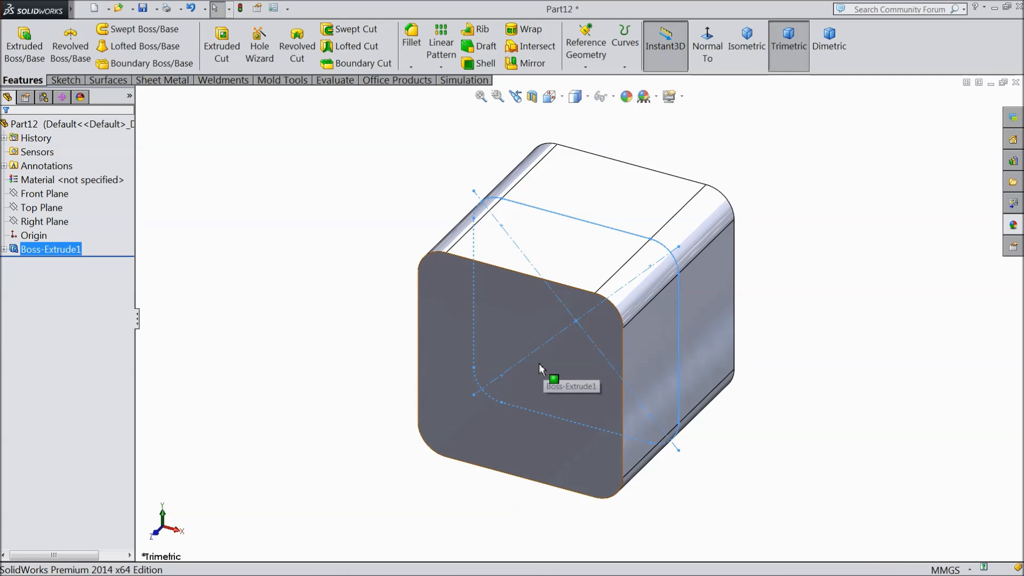
- Reopen the block's profile sketch in a normal view and draw a circle about 8.4 mm in diameter centered on the origin
{"action": "left_click", "coordinate": [5, 249]}
{"action": "left_click", "coordinate": [28, 265]}
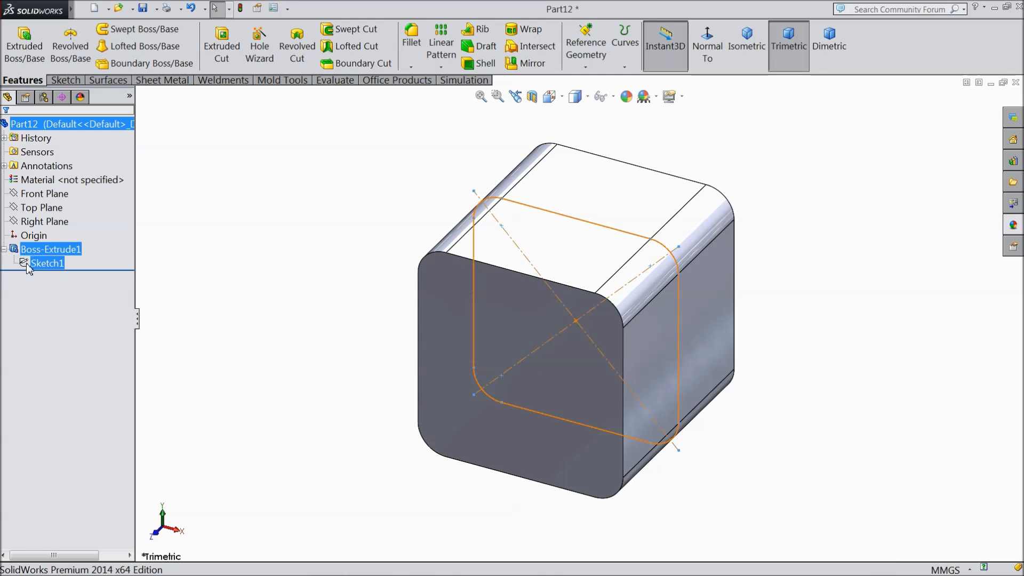
{"action": "left_click", "coordinate": [54, 236]}
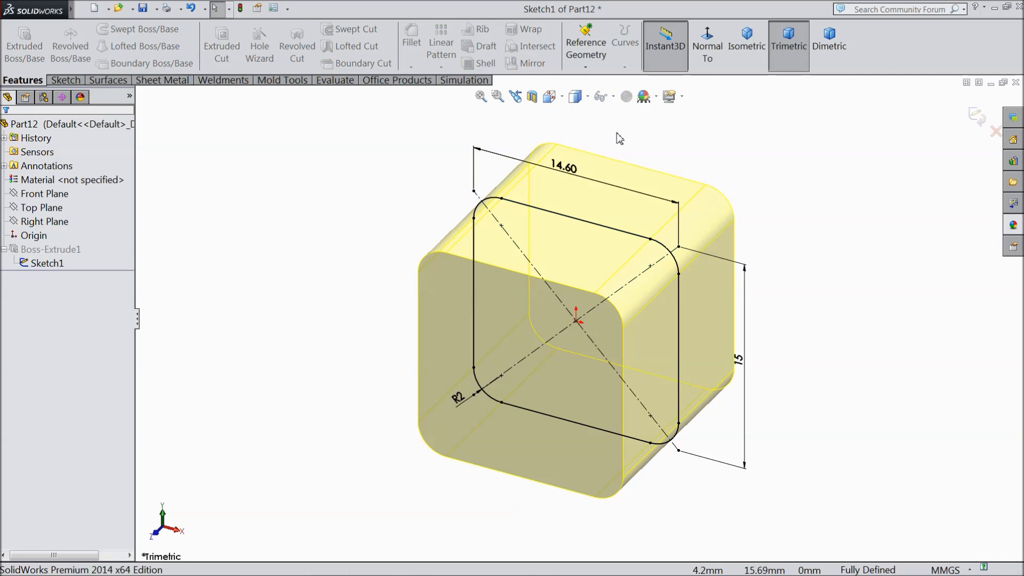
{"action": "left_click", "coordinate": [707, 47]}
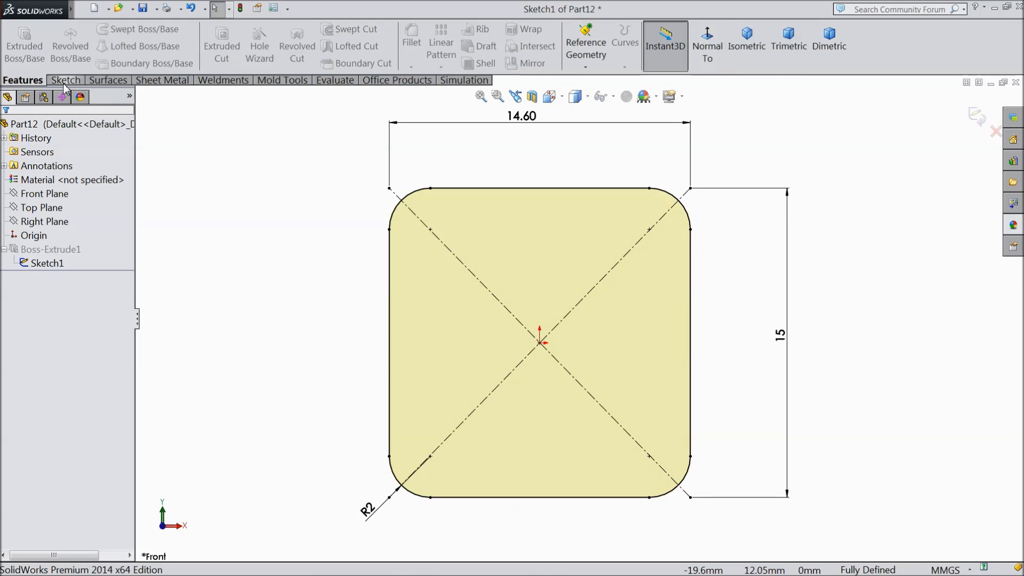
{"action": "left_click", "coordinate": [65, 80]}
{"action": "left_click", "coordinate": [115, 29]}
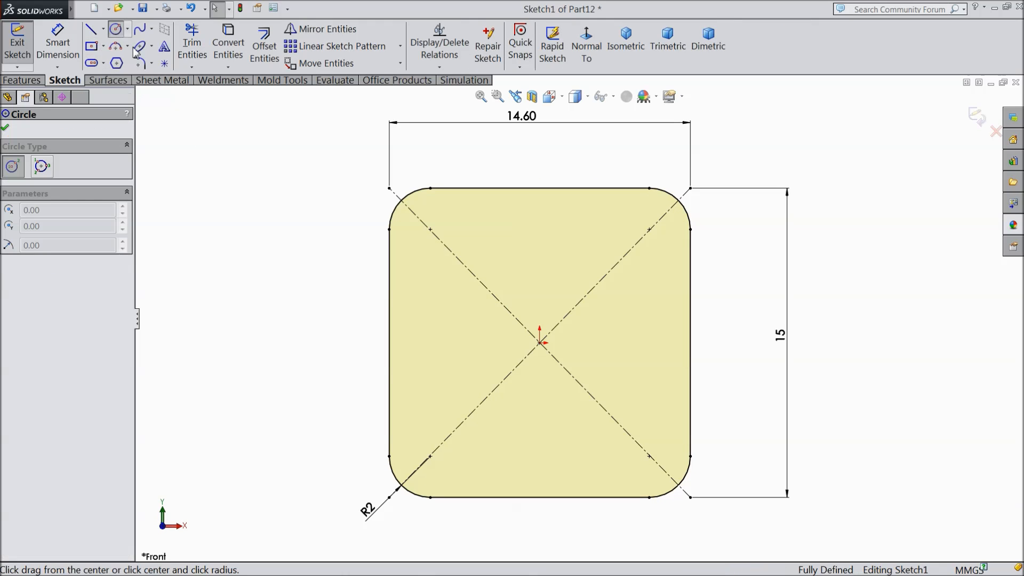
{"action": "left_click", "coordinate": [540, 343]}
{"action": "left_click", "coordinate": [474, 291]}
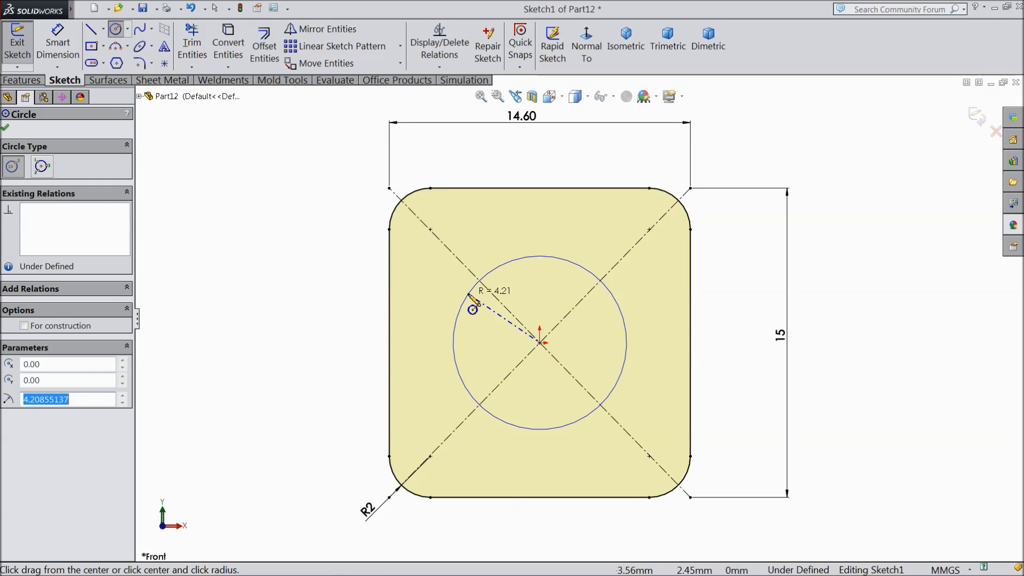
- Set the center circle's diameter to 6 mm and rebuild the block with the through hole
{"action": "left_click", "coordinate": [55, 55]}
{"action": "left_click", "coordinate": [455, 343]}
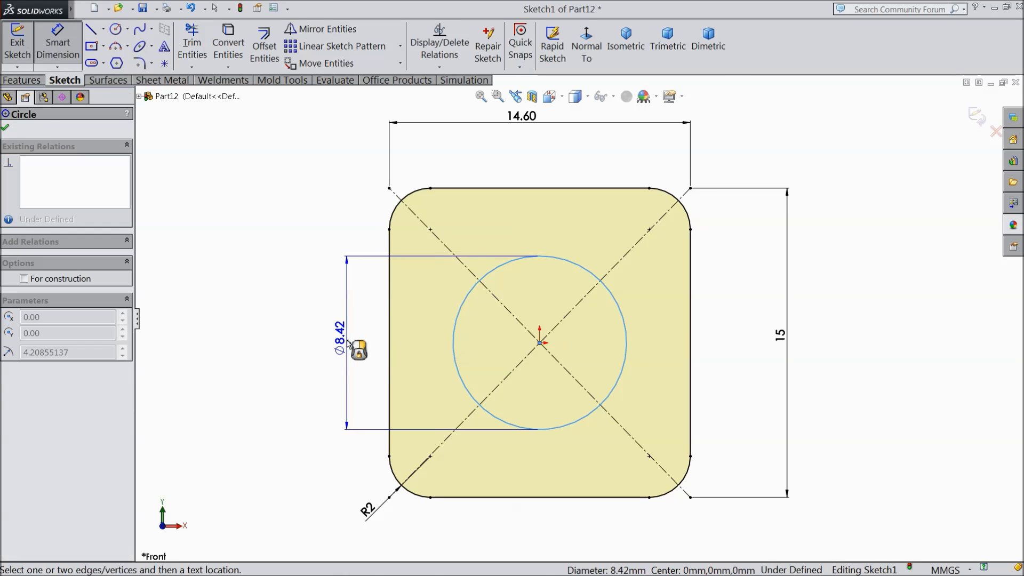
{"action": "left_click", "coordinate": [349, 344]}
{"action": "type", "text": "6"}
{"action": "left_click", "coordinate": [290, 327]}
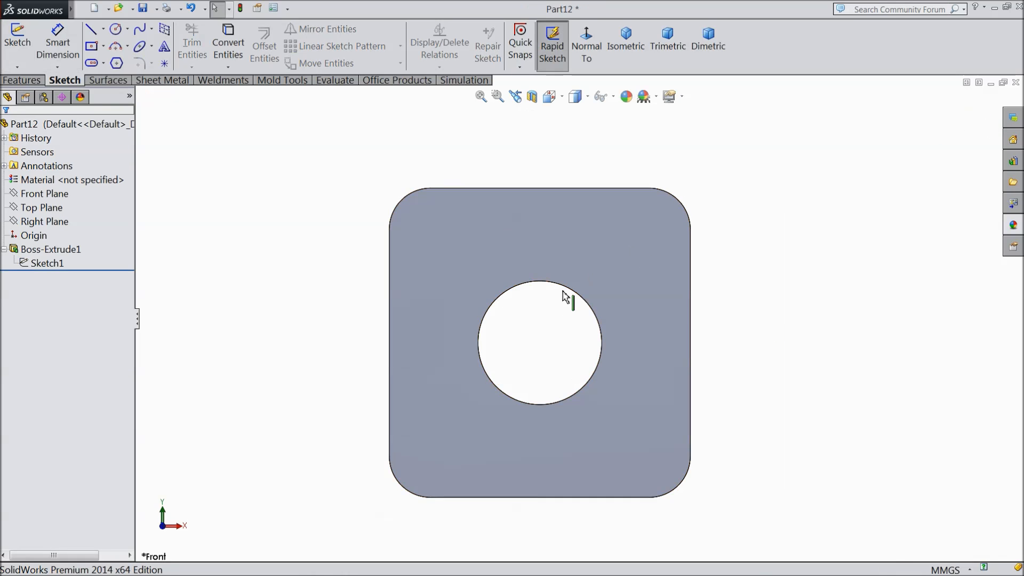
- Start a sketch on the block's flat side face and draw a circle about 9.3 mm in diameter centered on the origin
{"action": "mouse_move", "coordinate": [567, 297]}
{"action": "middle_mouse_down"}
{"action": "mouse_move", "coordinate": [628, 294]}
{"action": "mouse_move", "coordinate": [617, 334]}
{"action": "mouse_move", "coordinate": [629, 379]}
{"action": "middle_mouse_up"}
{"action": "left_click", "coordinate": [626, 377]}
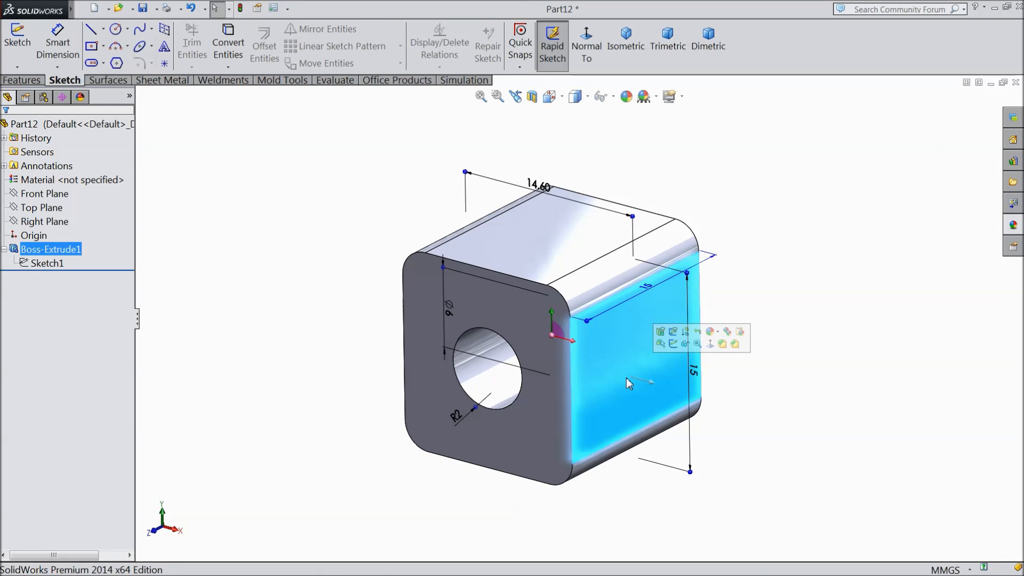
{"action": "left_click", "coordinate": [674, 344]}
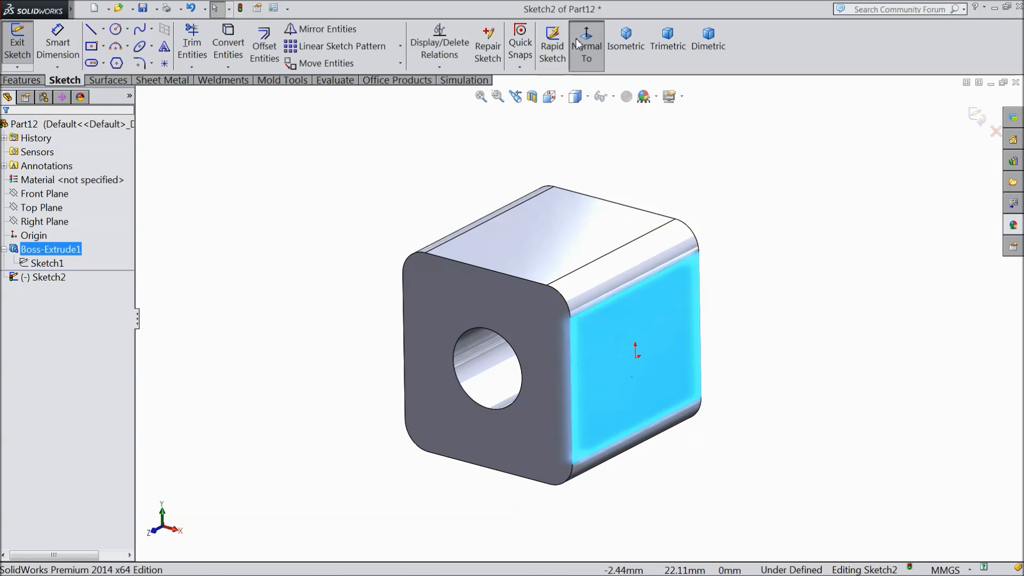
{"action": "left_click", "coordinate": [116, 29]}
{"action": "left_click", "coordinate": [580, 318]}
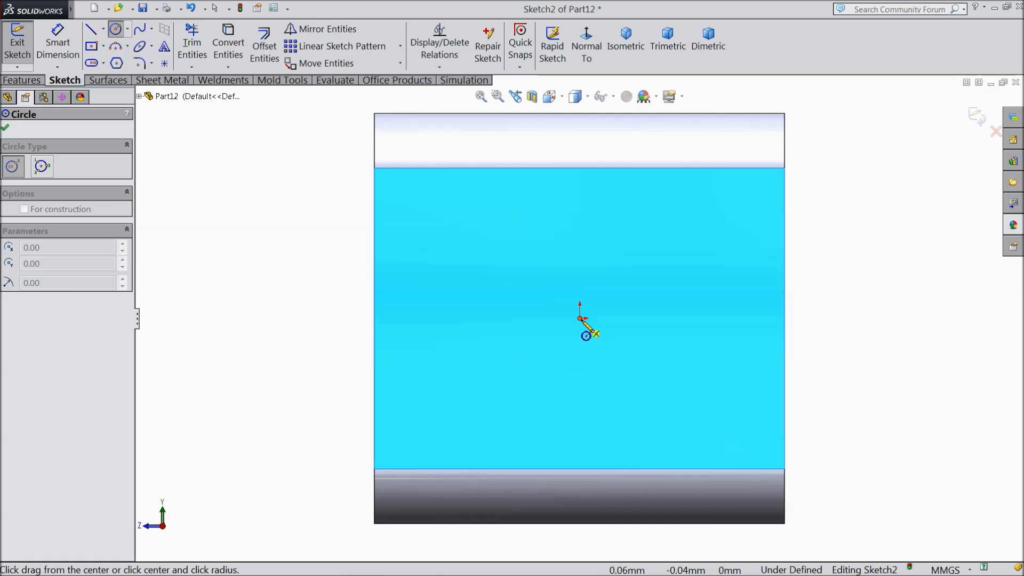
{"action": "left_click", "coordinate": [475, 251]}
- Set the diameter of the circle on the side face to 8 mm
{"action": "left_click", "coordinate": [63, 48]}
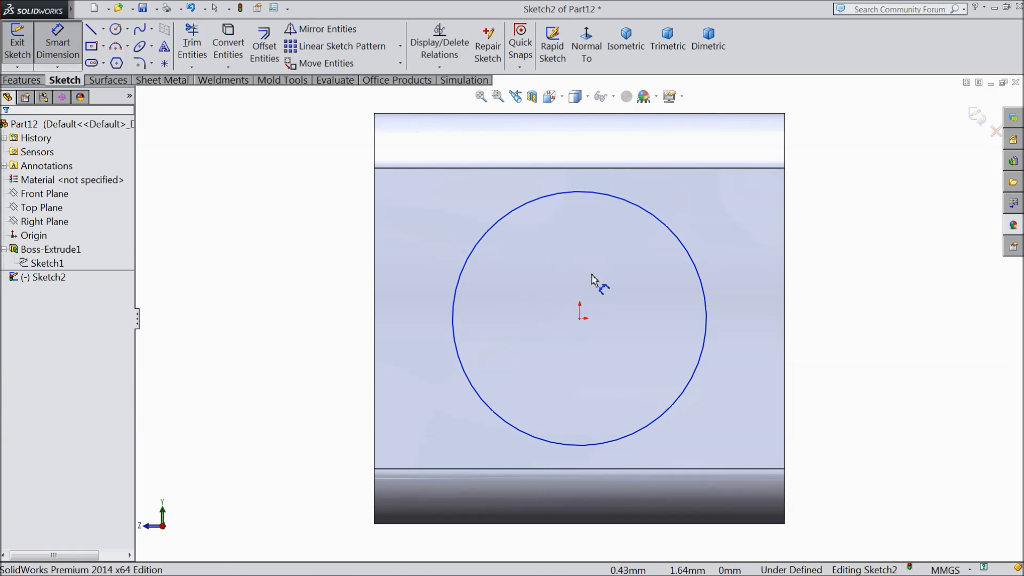
{"action": "left_click", "coordinate": [709, 329]}
{"action": "left_click", "coordinate": [824, 327]}
{"action": "type", "text": "8"}
{"action": "left_click", "coordinate": [761, 305]}
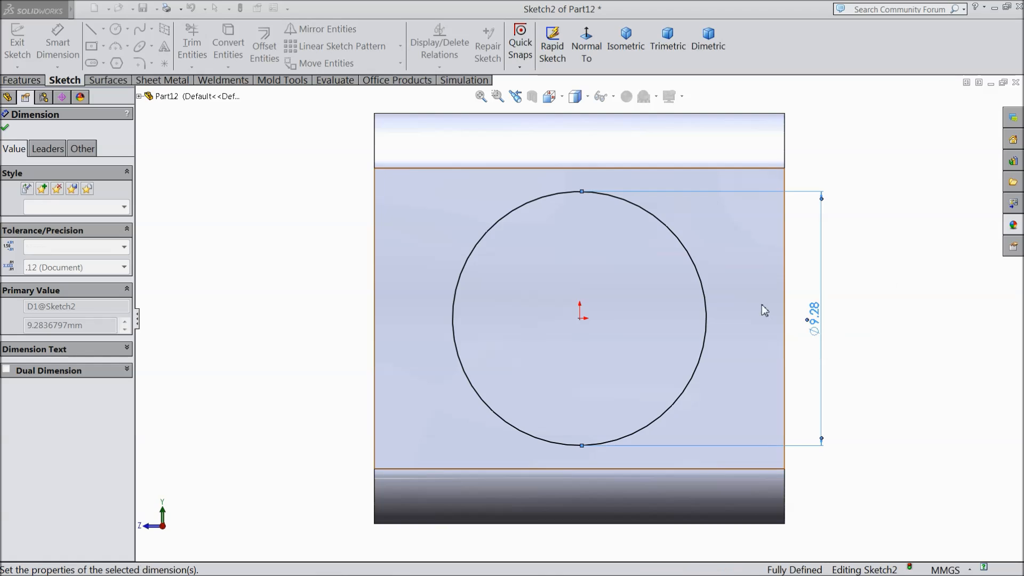
{"action": "left_click", "coordinate": [5, 128]}
- Extrude the side-face circle outward as a 2.7 mm blind boss merged with the block
{"action": "left_click", "coordinate": [21, 80]}
{"action": "left_click", "coordinate": [30, 58]}
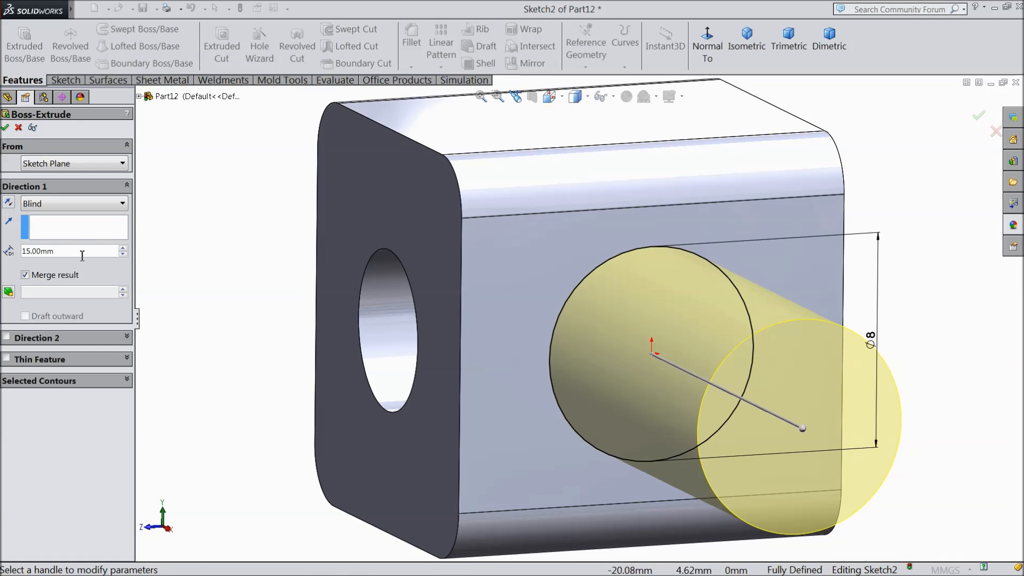
{"action": "type", "text": "2.7"}
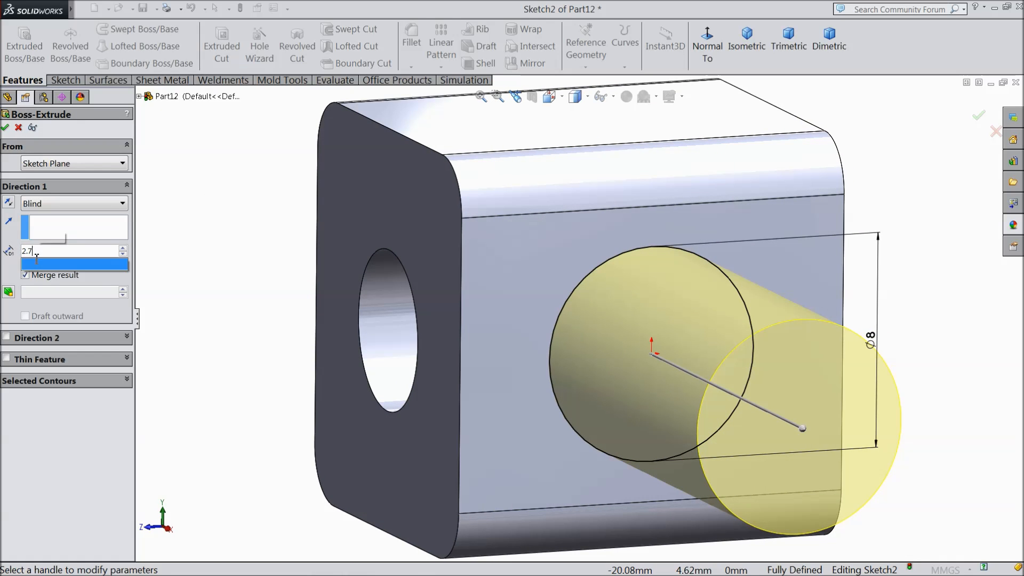
{"action": "key", "text": "Return"}
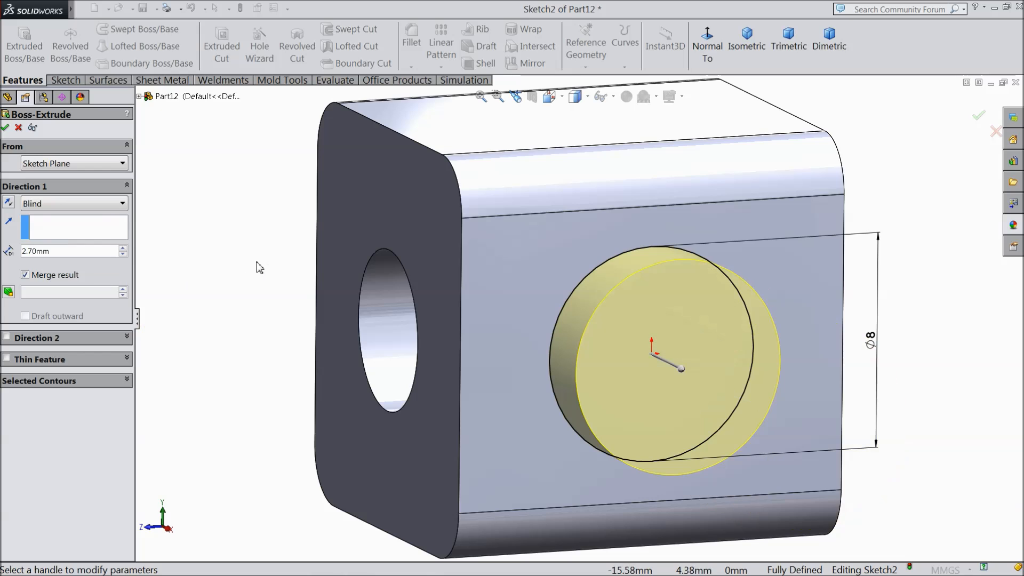
{"action": "left_click", "coordinate": [5, 128]}
- Start a sketch on the end face of the 8 mm side boss and draw a circle about 6.1 mm in diameter centered on the origin
{"action": "scroll", "coordinate": [712, 383], "scroll_direction": "down", "scroll_amount": 3}
{"action": "left_click", "coordinate": [688, 378]}
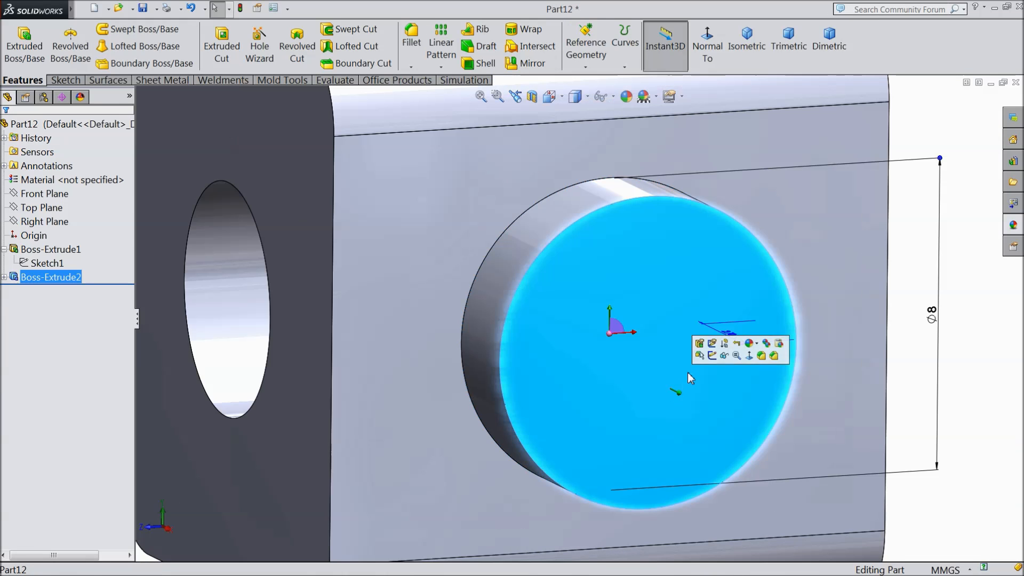
{"action": "left_click", "coordinate": [712, 356]}
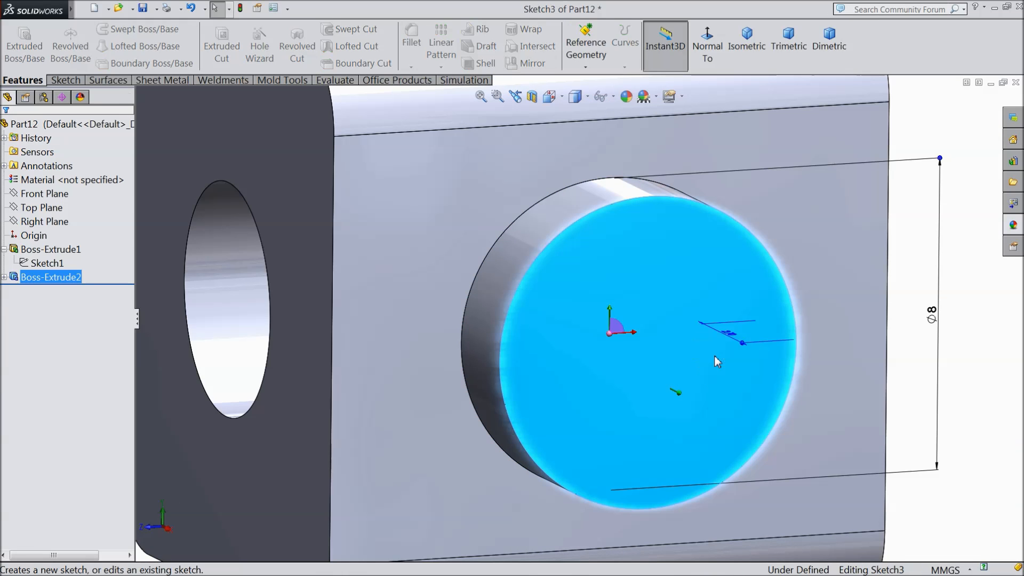
{"action": "left_click", "coordinate": [66, 80]}
{"action": "left_click", "coordinate": [116, 30]}
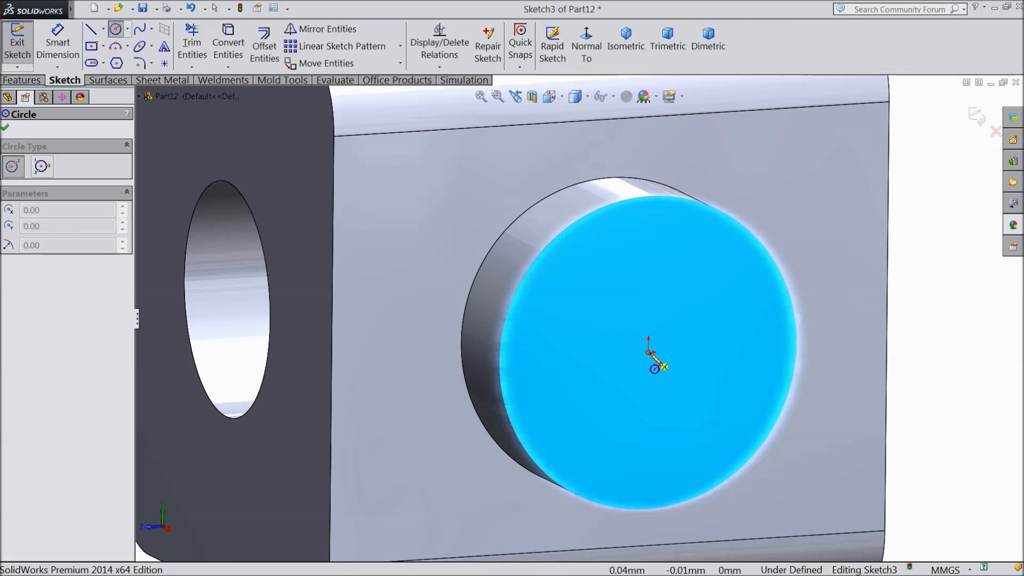
{"action": "left_click", "coordinate": [649, 352]}
{"action": "left_click", "coordinate": [565, 281]}
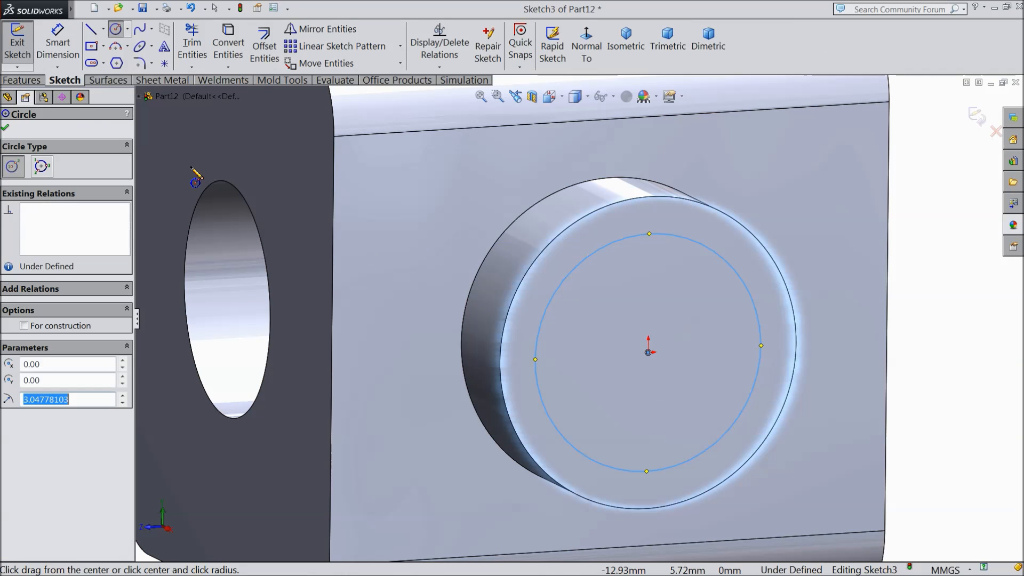
- Set the diameter of the circle on the boss's end face to 6 mm
{"action": "left_click", "coordinate": [50, 53]}
{"action": "left_click", "coordinate": [761, 354]}
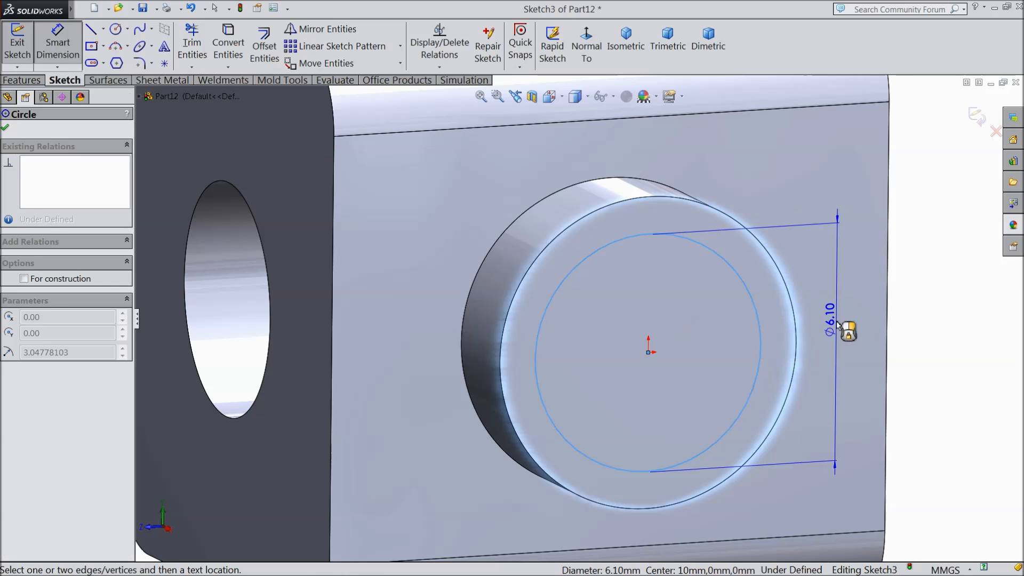
{"action": "left_click", "coordinate": [836, 341]}
{"action": "type", "text": "6.00mm"}
{"action": "left_click", "coordinate": [780, 309]}
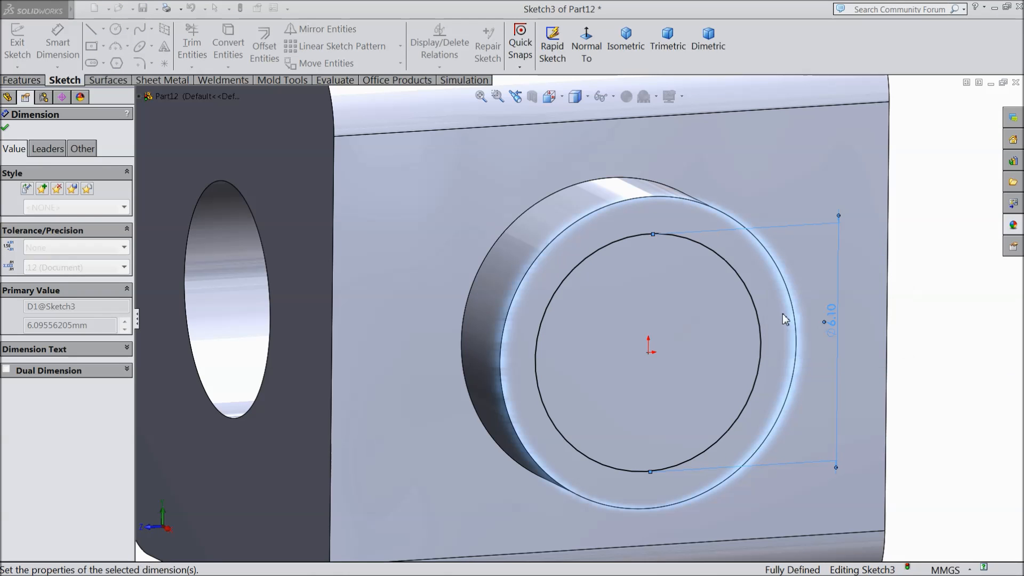
{"action": "left_click", "coordinate": [22, 80]}
{"action": "left_click", "coordinate": [221, 47]}
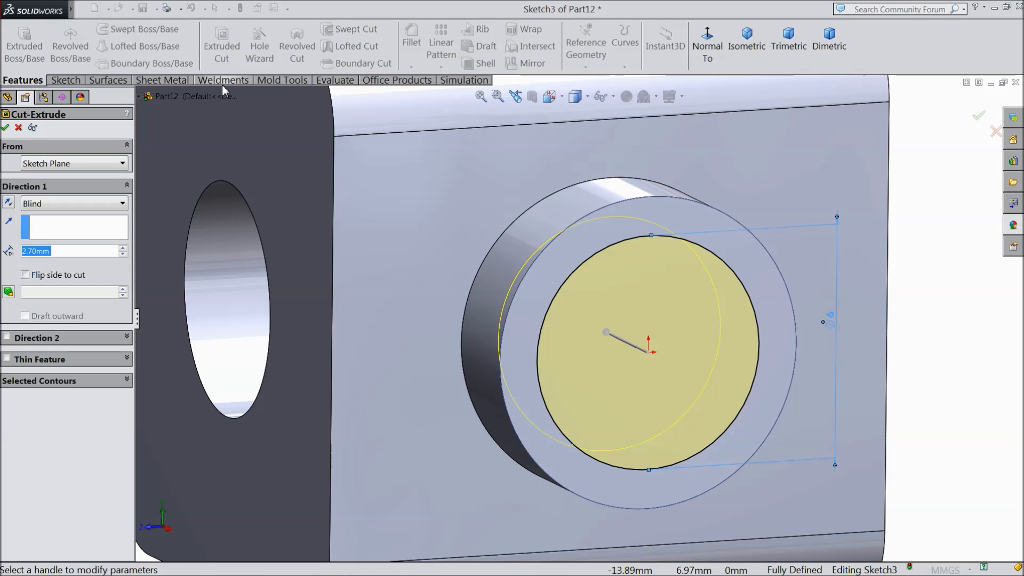
{"action": "type", "text": "1"}
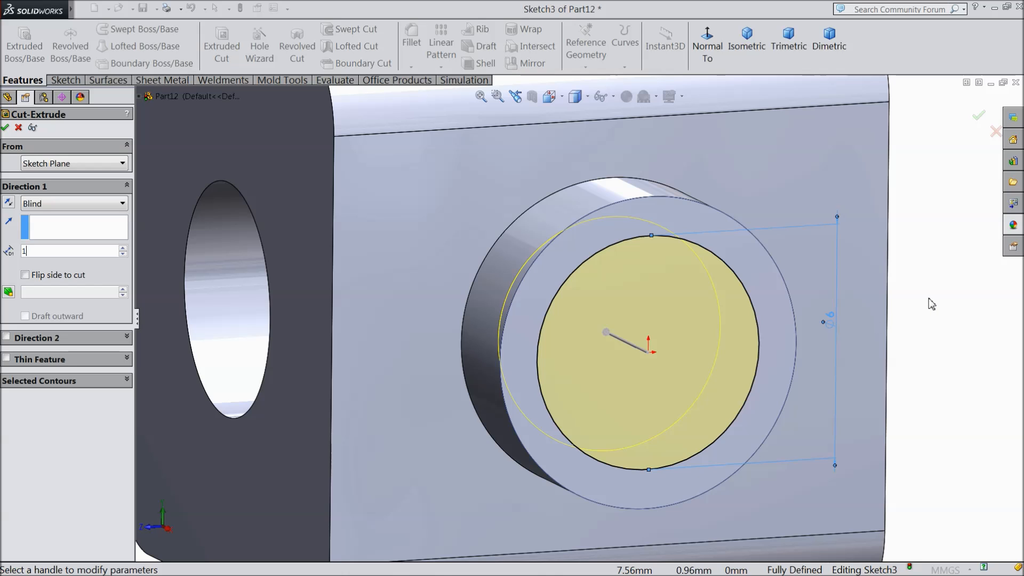
{"action": "left_click", "coordinate": [17, 128]}
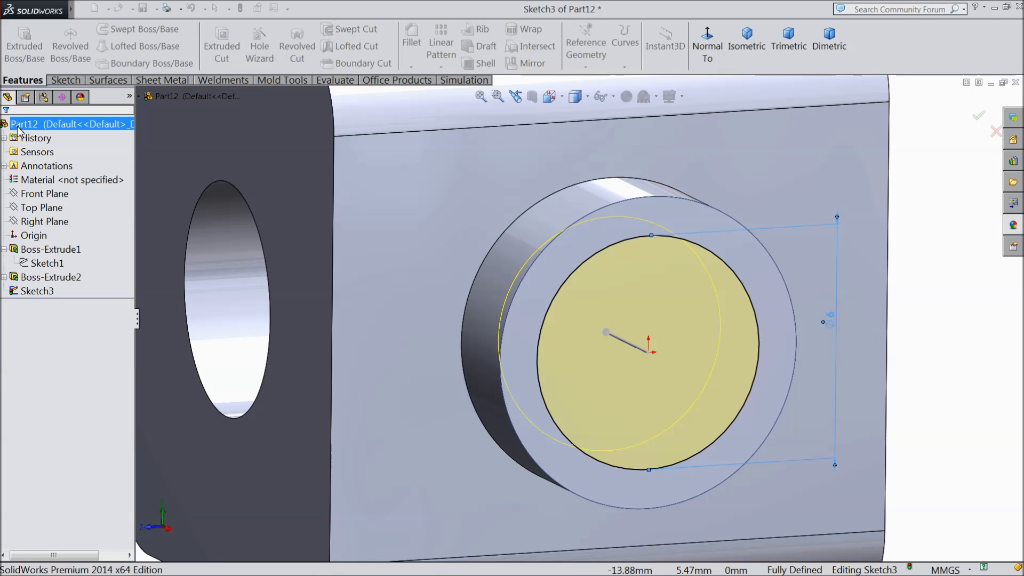
- Extrude the 6 mm circle outward as a 1 mm blind boss merged with the part
{"action": "left_click", "coordinate": [36, 63]}
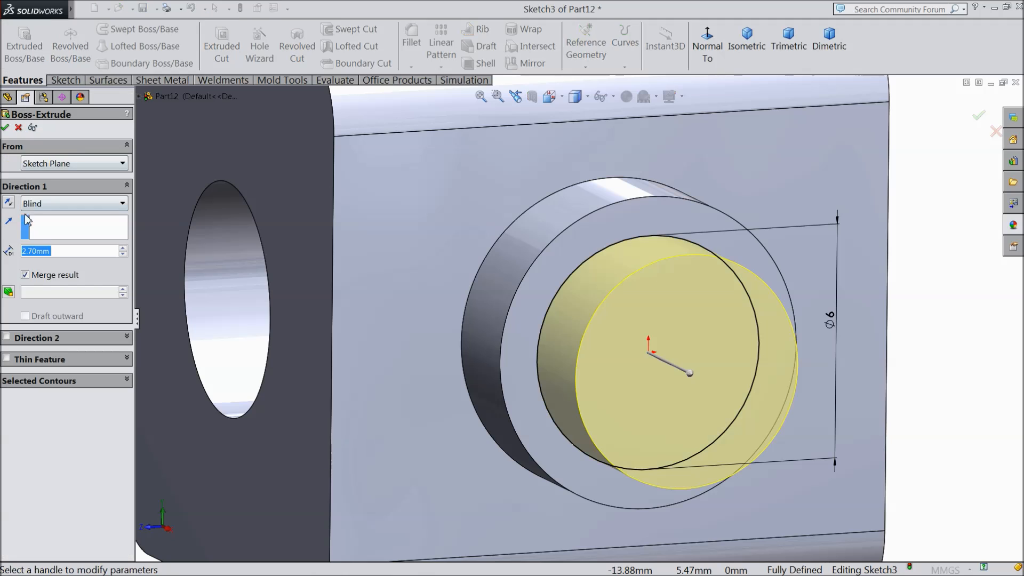
{"action": "type", "text": "1"}
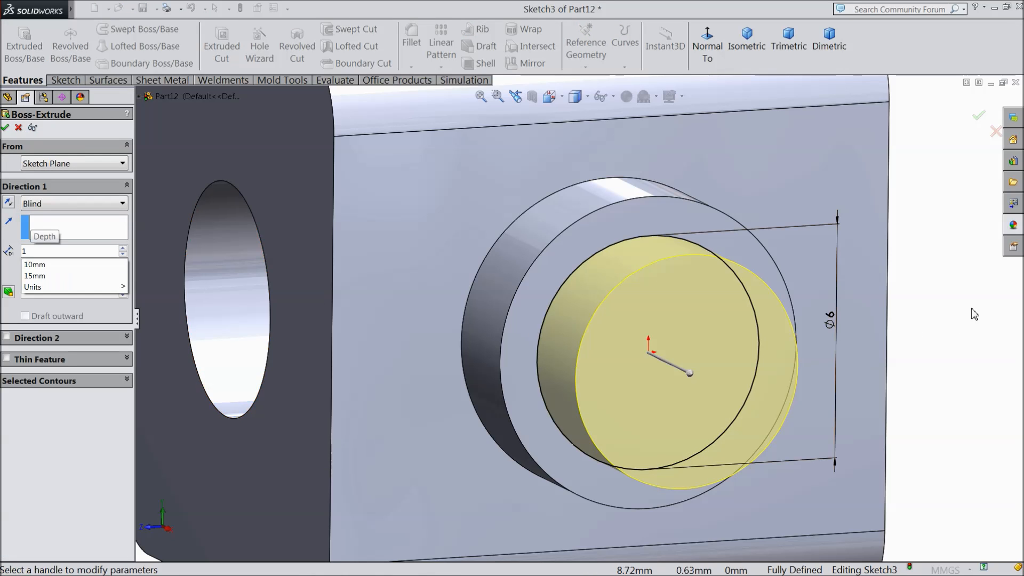
{"action": "key", "text": "Return"}
{"action": "left_click", "coordinate": [6, 129]}
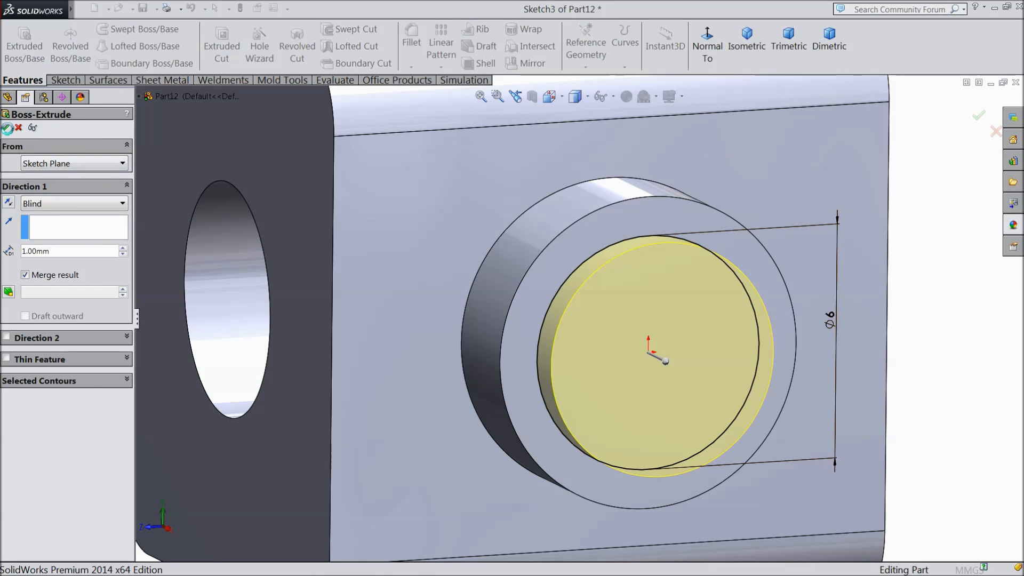
- Start a sketch on the end face of the 6 mm boss and convert the 8 mm boss's outer circular edge into it
{"action": "left_click", "coordinate": [660, 374]}
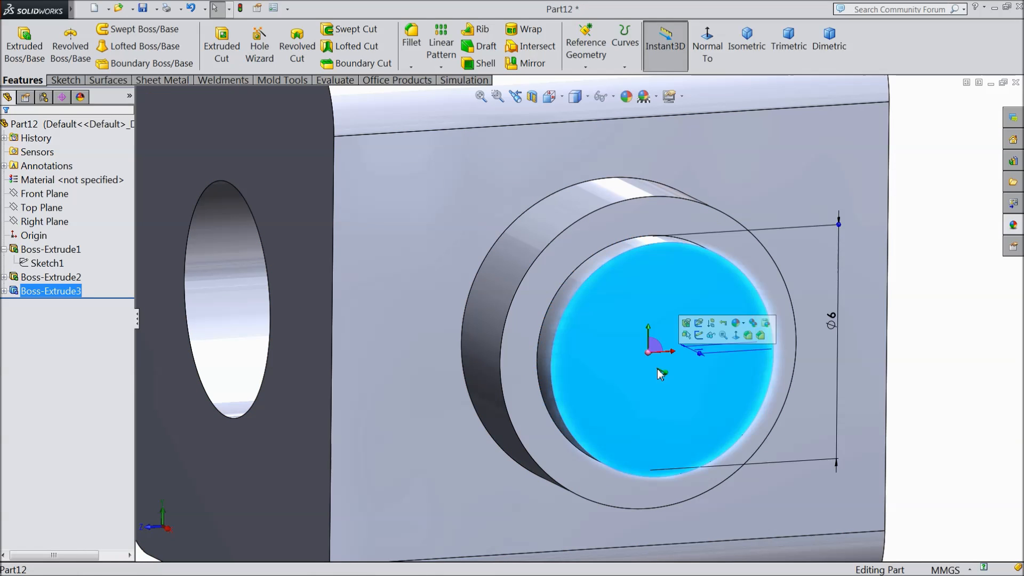
{"action": "left_click", "coordinate": [699, 334]}
{"action": "left_click", "coordinate": [64, 80]}
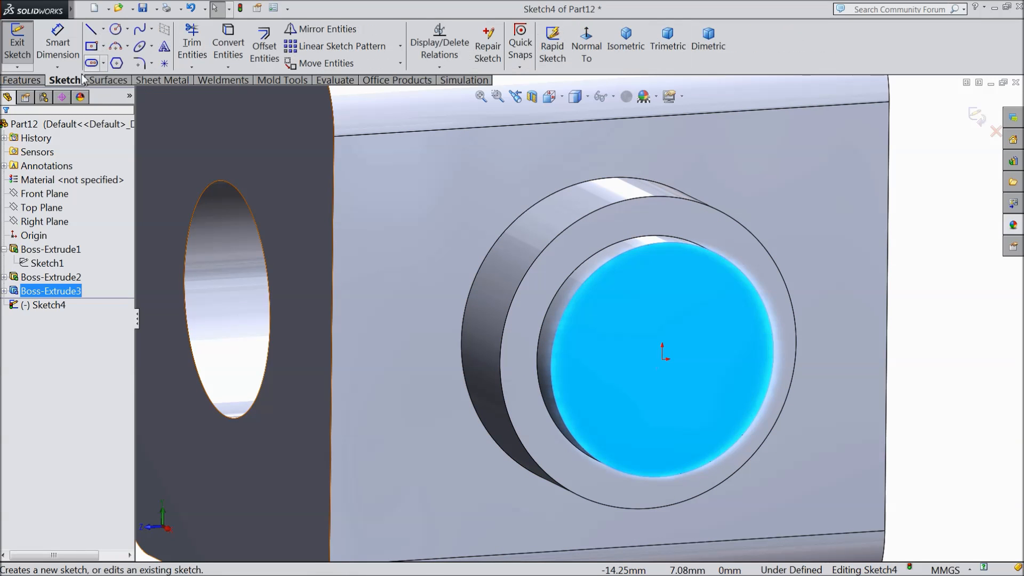
{"action": "left_click", "coordinate": [533, 268]}
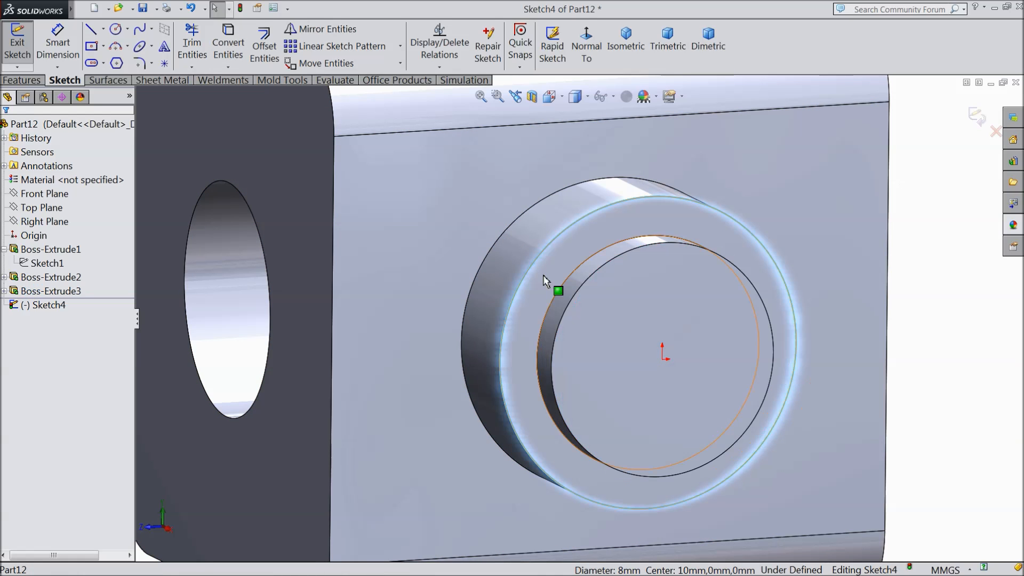
{"action": "left_click", "coordinate": [233, 55]}
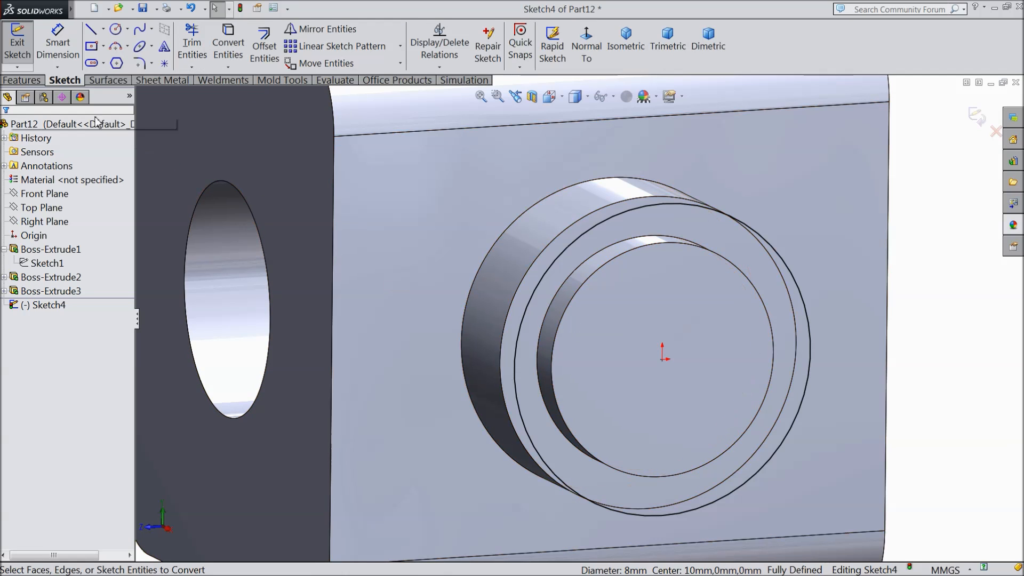
- Extrude the converted 8 mm circle outward as a 2 mm blind boss merged with the part
{"action": "left_click", "coordinate": [22, 80]}
{"action": "left_click", "coordinate": [25, 47]}
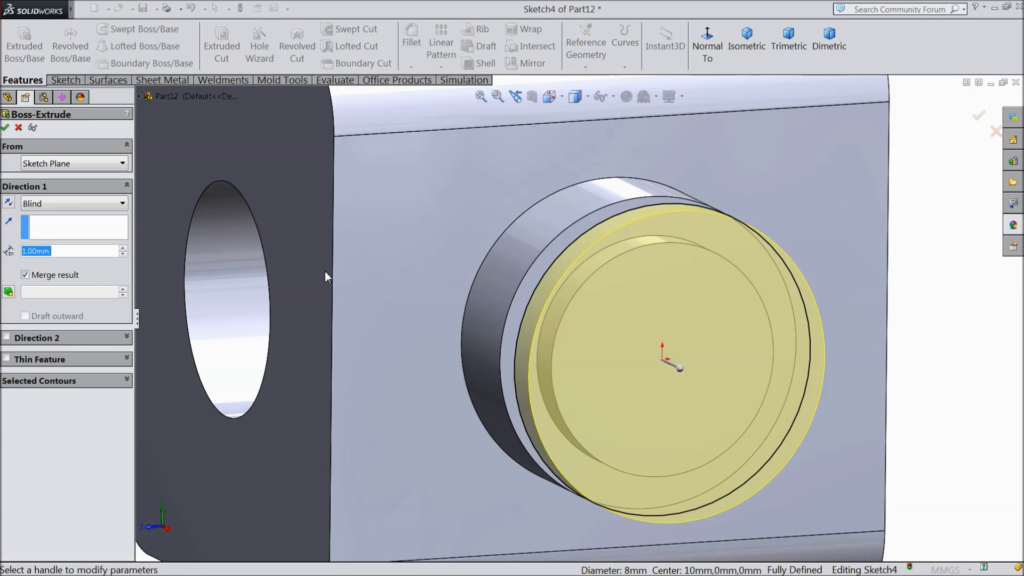
{"action": "middle_click_drag", "start_coordinate": [347, 278], "coordinate": [366, 290]}
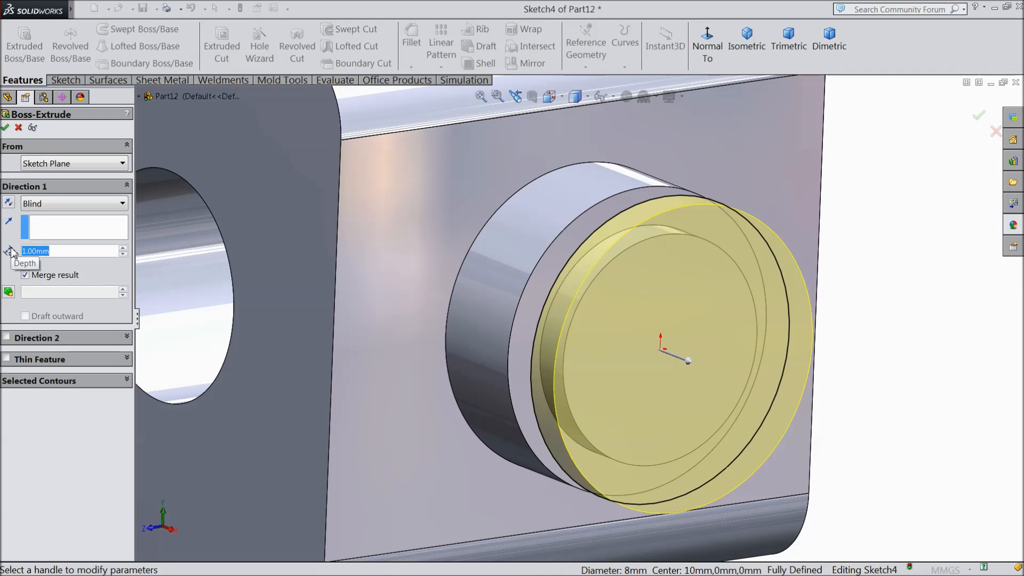
{"action": "type", "text": "2"}
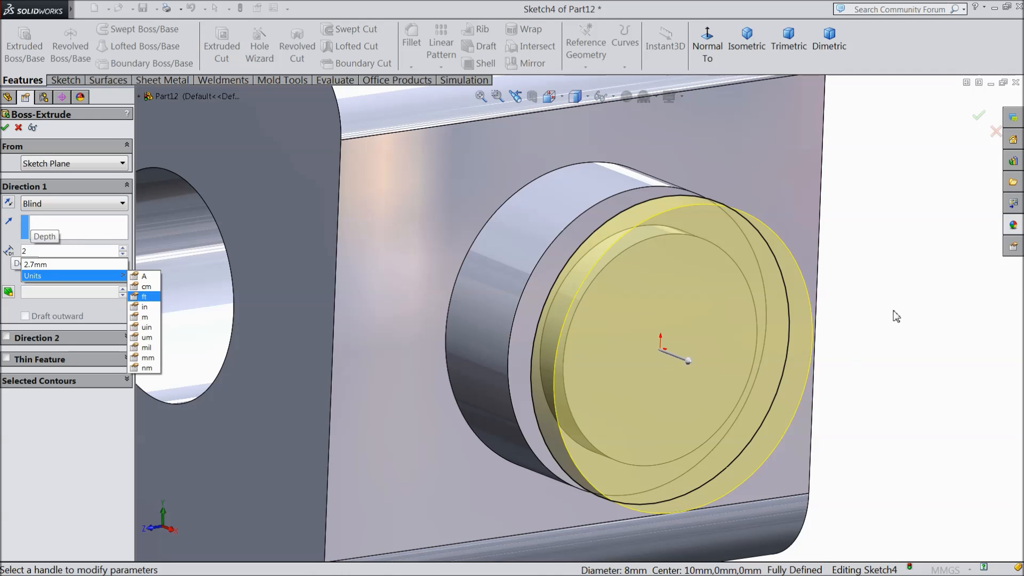
{"action": "key", "text": "Return"}
{"action": "left_click", "coordinate": [5, 128]}
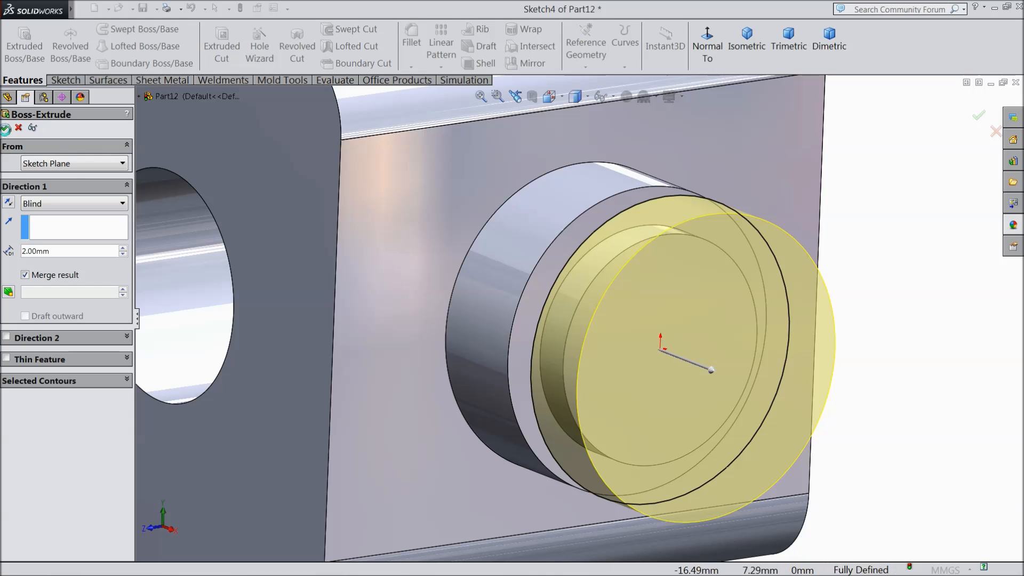
- Mirror the three side-boss features, Boss-Extrude2, Boss-Extrude3 and Boss-Extrude4, about the Right Plane to the block's opposite side
{"action": "key", "text": "f"}
{"action": "middle_click_drag", "start_coordinate": [441, 314], "coordinate": [526, 359]}
{"action": "scroll", "coordinate": [598, 320], "scroll_direction": "down", "scroll_amount": 3}
{"action": "scroll", "coordinate": [474, 271], "scroll_direction": "up", "scroll_amount": 2}
{"action": "scroll", "coordinate": [475, 271], "scroll_direction": "down", "scroll_amount": 2}
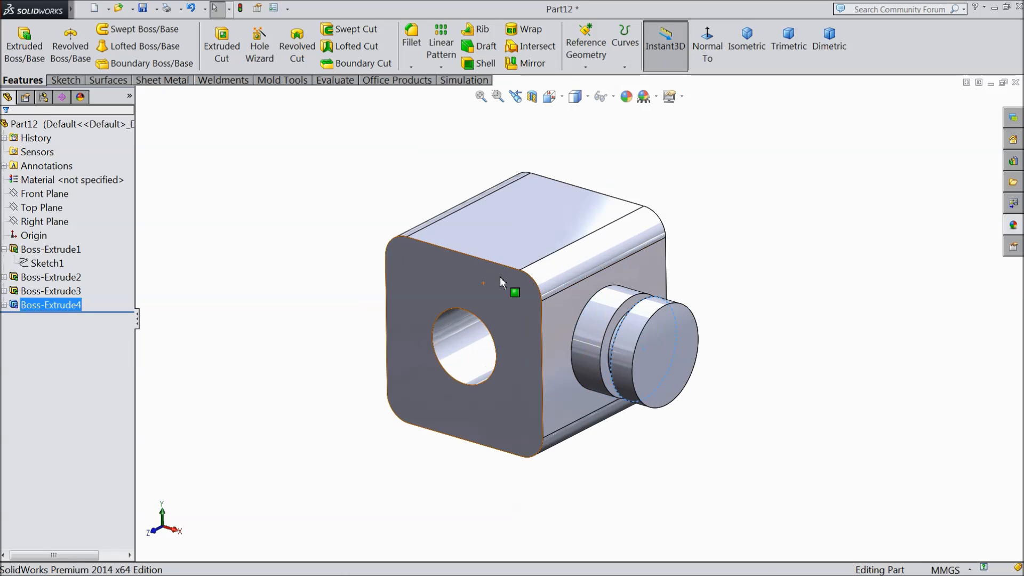
{"action": "left_click", "coordinate": [41, 195]}
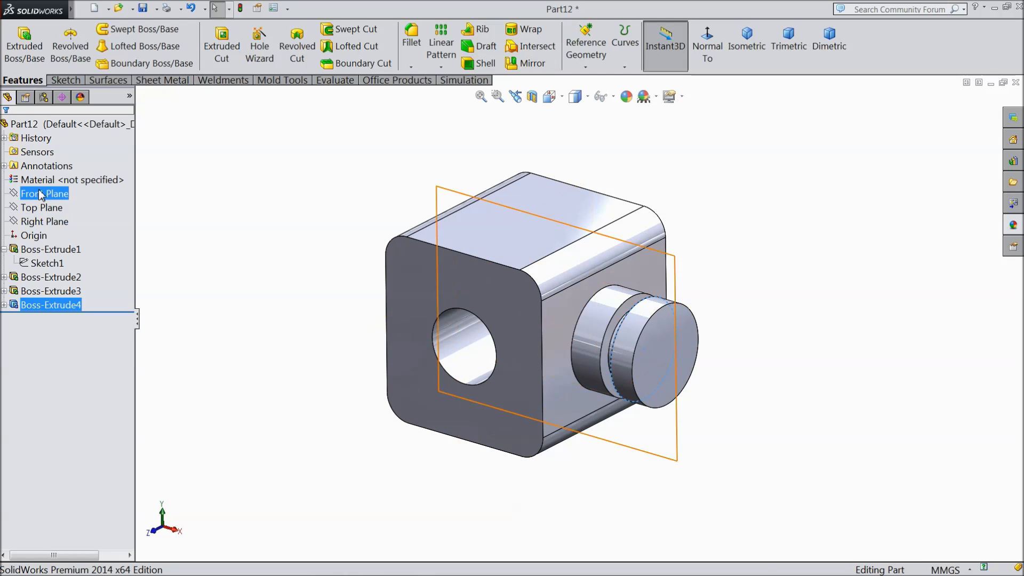
{"action": "left_click", "coordinate": [40, 223]}
{"action": "scroll", "coordinate": [240, 243], "scroll_direction": "down", "scroll_amount": 1}
{"action": "middle_click_drag", "start_coordinate": [240, 243], "coordinate": [304, 231]}
{"action": "left_click", "coordinate": [528, 64]}
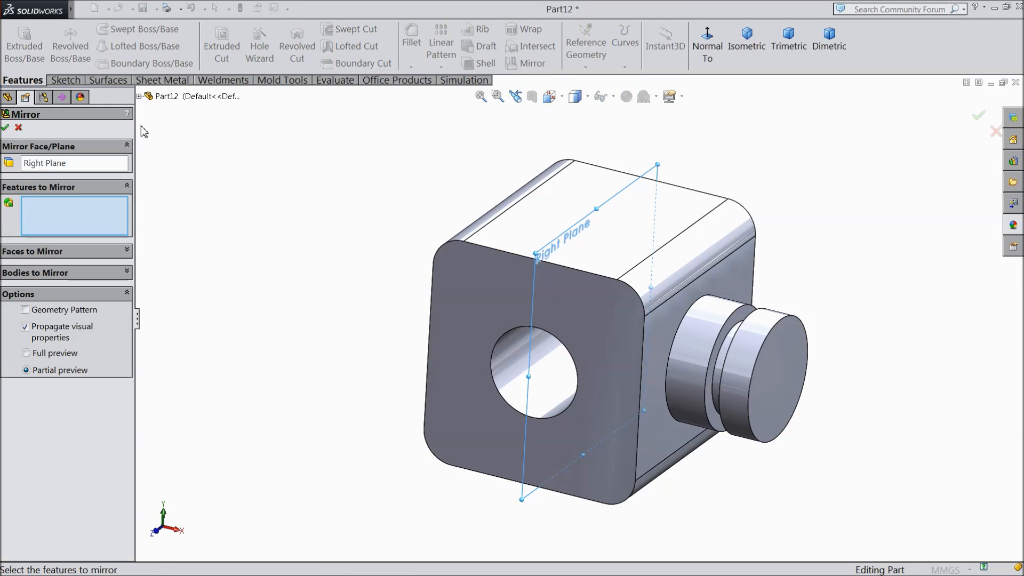
{"action": "left_click", "coordinate": [140, 97]}
{"action": "left_click", "coordinate": [186, 264]}
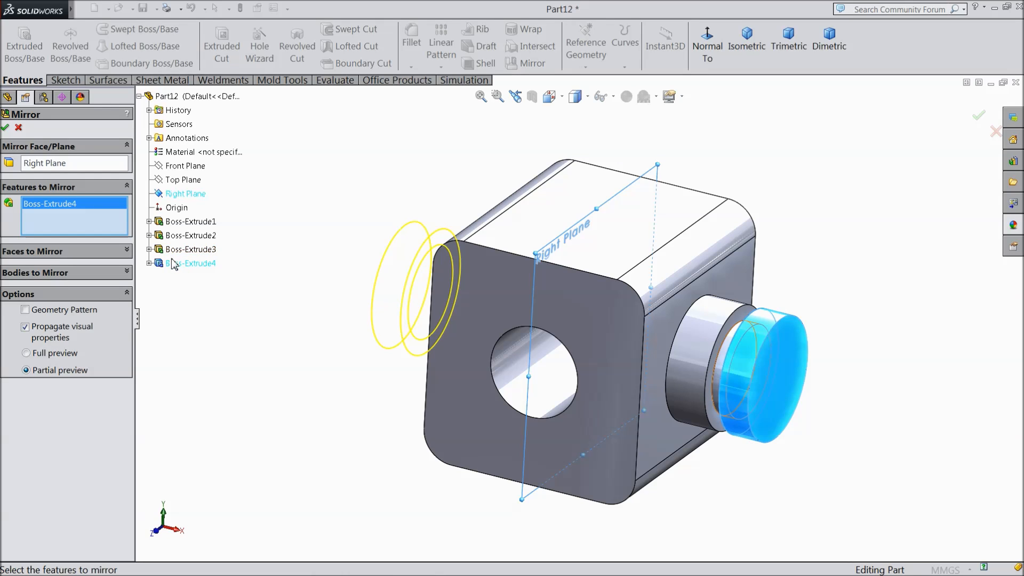
{"action": "left_click", "coordinate": [171, 250]}
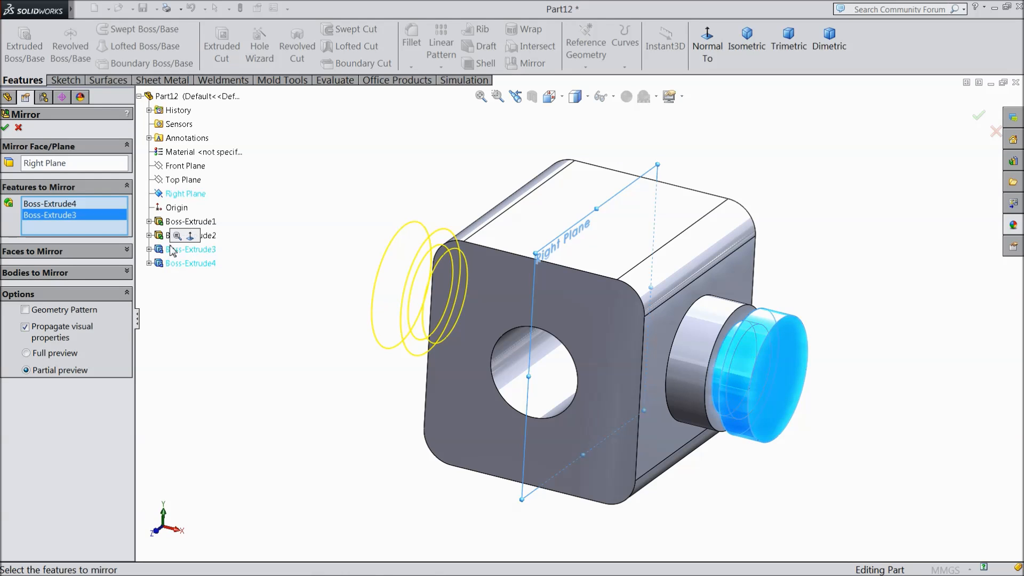
{"action": "left_click", "coordinate": [207, 236]}
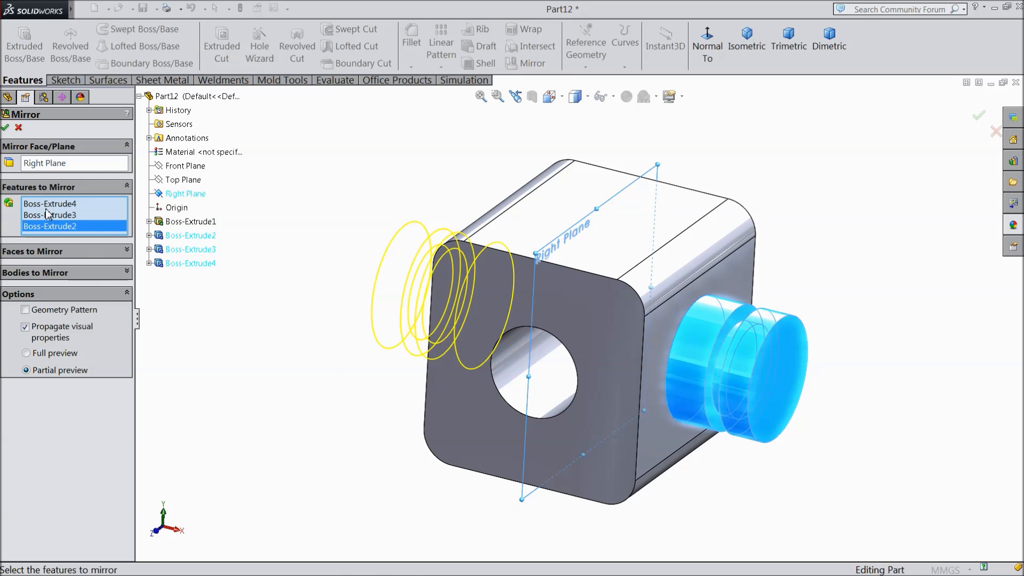
{"action": "left_click", "coordinate": [6, 127]}
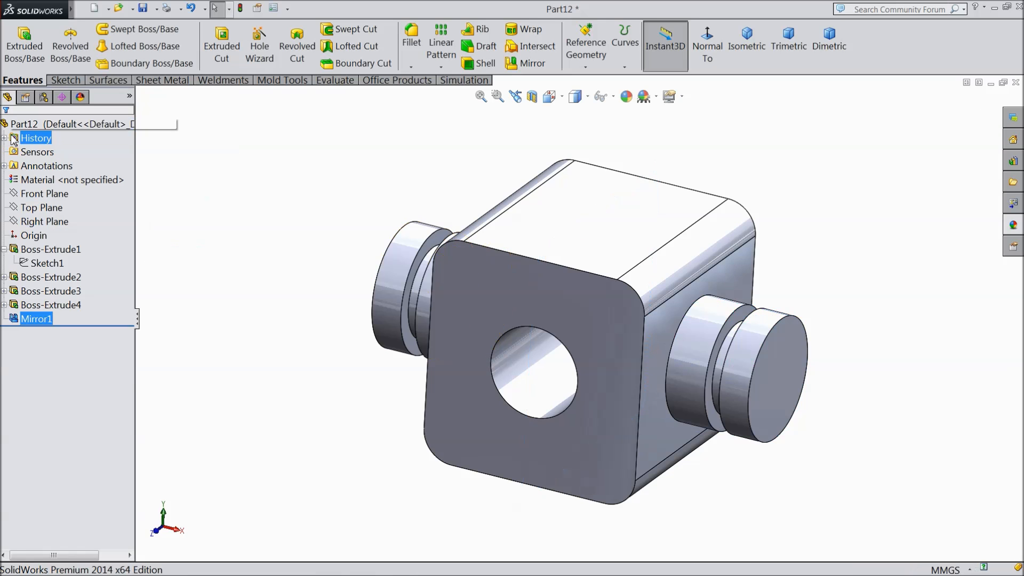
- Chamfer the through hole's edges by selecting its inner face, with a 0.5 mm distance at 45 degrees
{"action": "middle_click_drag", "start_coordinate": [226, 293], "coordinate": [208, 280]}
{"action": "left_click", "coordinate": [411, 66]}
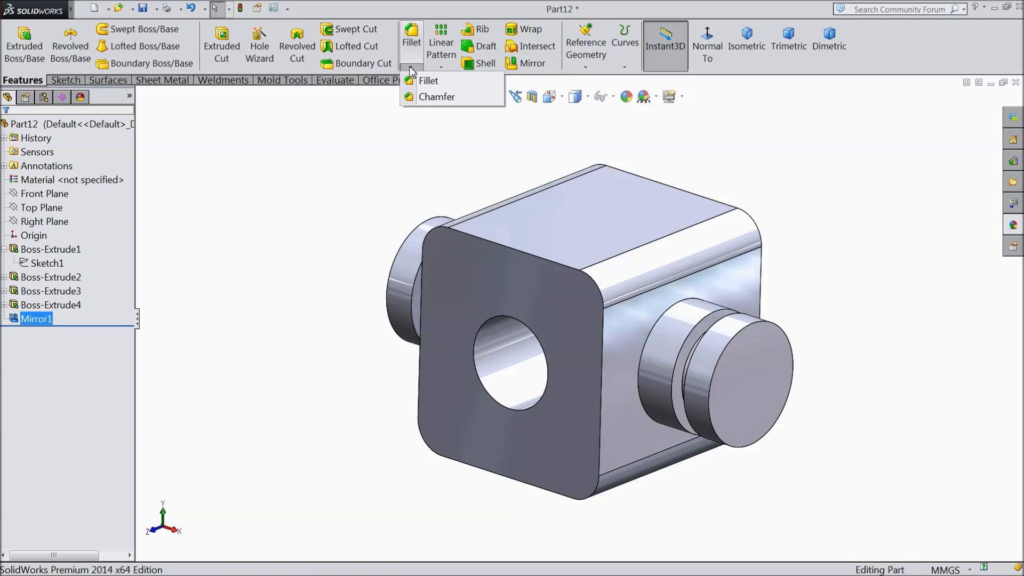
{"action": "left_click", "coordinate": [421, 96]}
{"action": "type", "text": "0.50mm"}
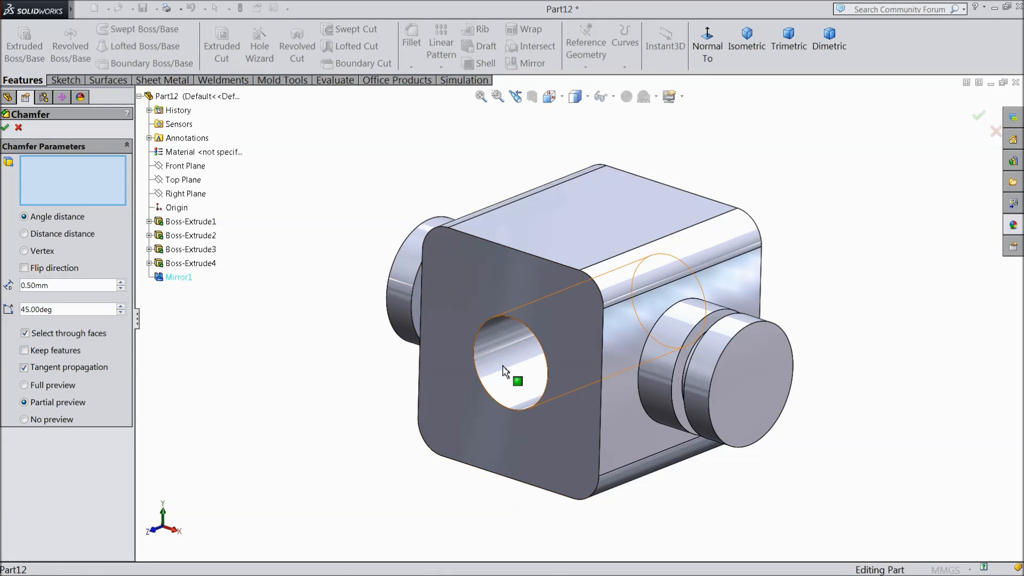
{"action": "left_click", "coordinate": [509, 394]}
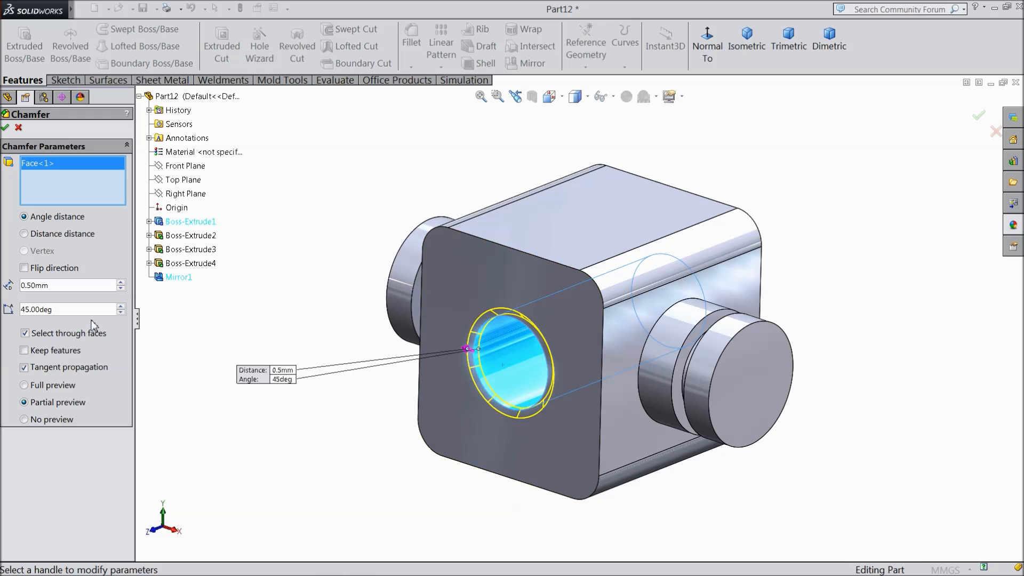
{"action": "left_click", "coordinate": [6, 128]}
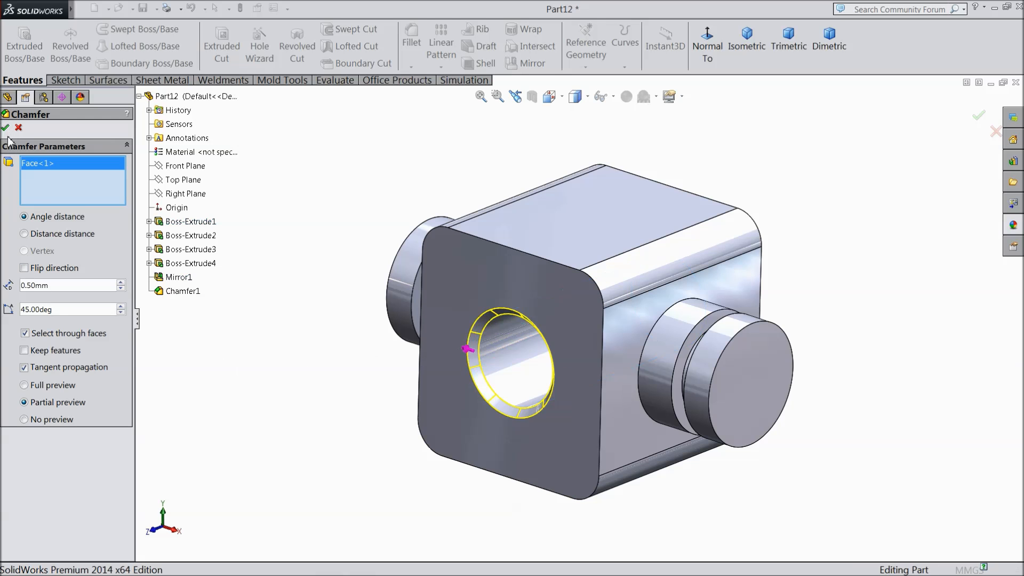
- Apply the Yellow appearance from the Solid category to the whole part
{"action": "mouse_move", "coordinate": [272, 327]}
{"action": "middle_mouse_down"}
{"action": "mouse_move", "coordinate": [338, 324]}
{"action": "mouse_move", "coordinate": [360, 337]}
{"action": "mouse_move", "coordinate": [276, 311]}
{"action": "mouse_move", "coordinate": [268, 354]}
{"action": "mouse_move", "coordinate": [272, 347]}
{"action": "middle_mouse_up"}
{"action": "left_click", "coordinate": [43, 125]}
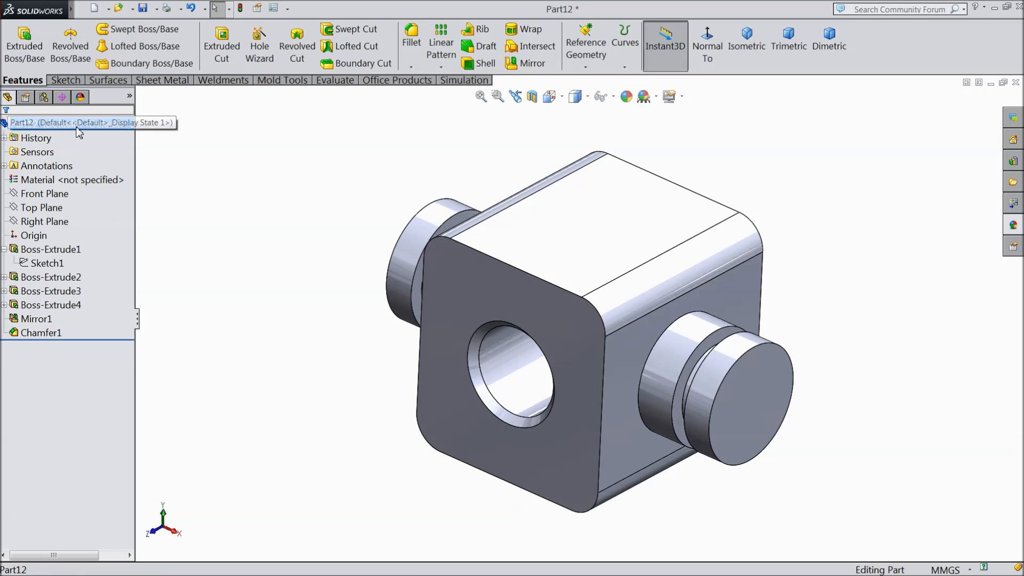
{"action": "left_click", "coordinate": [1013, 225]}
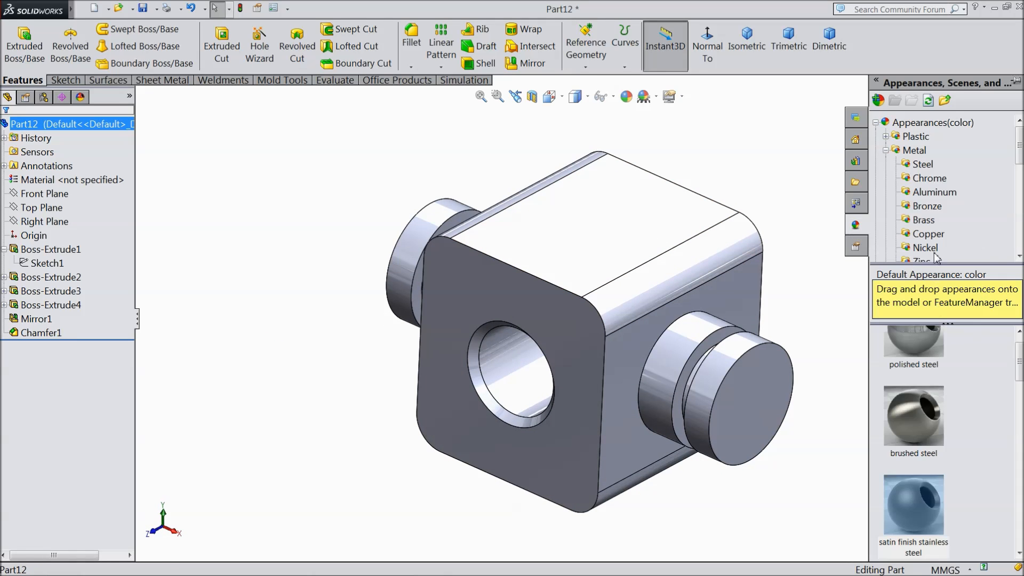
{"action": "scroll", "coordinate": [934, 250], "scroll_direction": "down", "scroll_amount": 5}
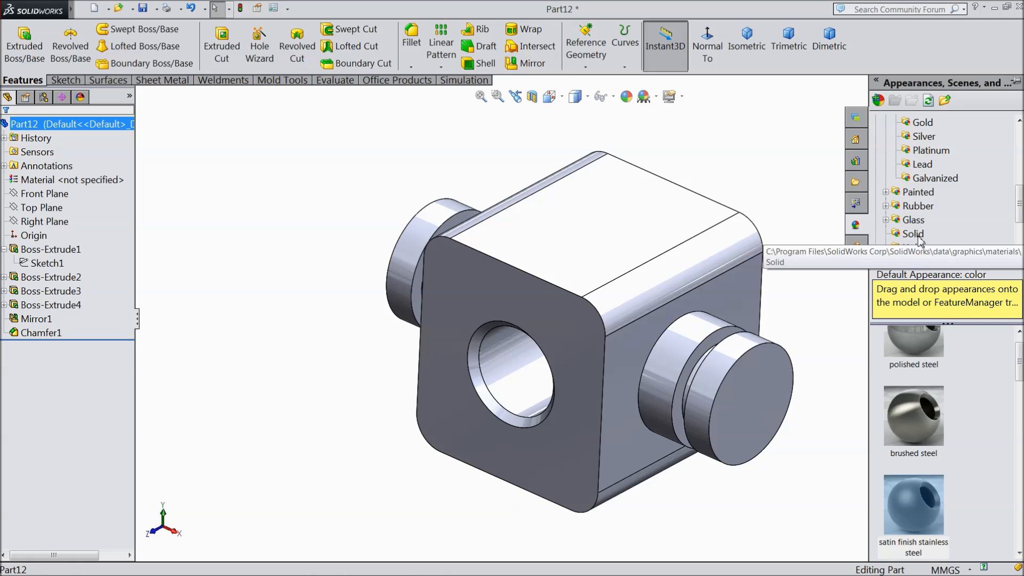
{"action": "left_click", "coordinate": [914, 234]}
{"action": "double_click", "coordinate": [926, 376]}
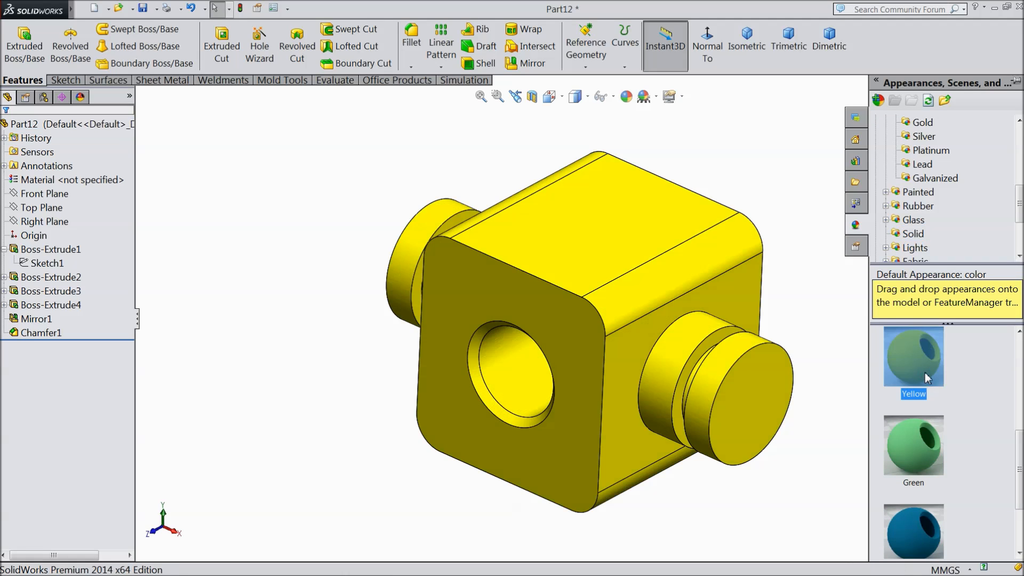
- Save the yellow block part as 11.clamp tee in the Manual Clamp folder
{"action": "middle_click_drag", "start_coordinate": [777, 347], "coordinate": [622, 366]}
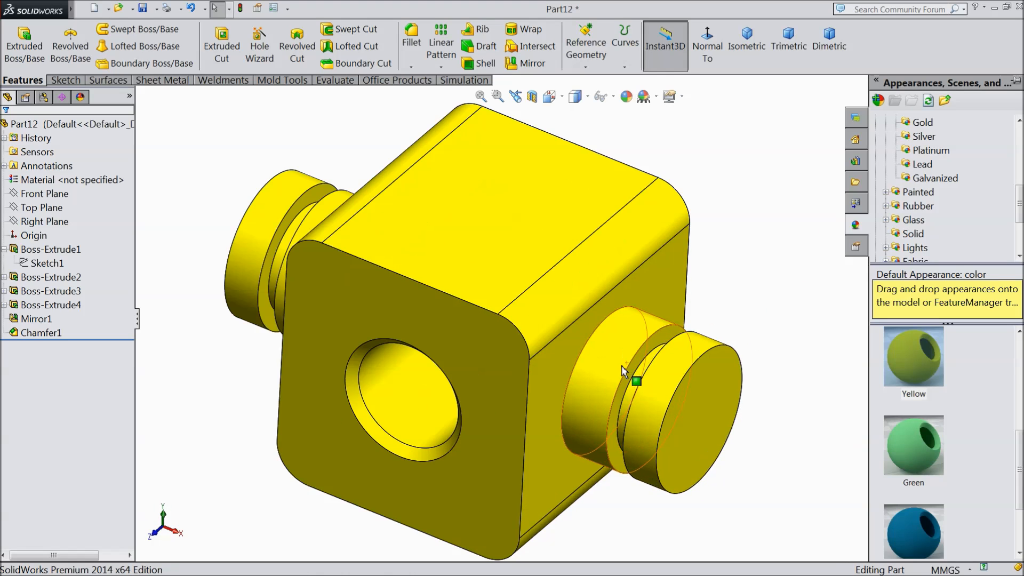
{"action": "middle_click_drag", "start_coordinate": [564, 326], "coordinate": [555, 304]}
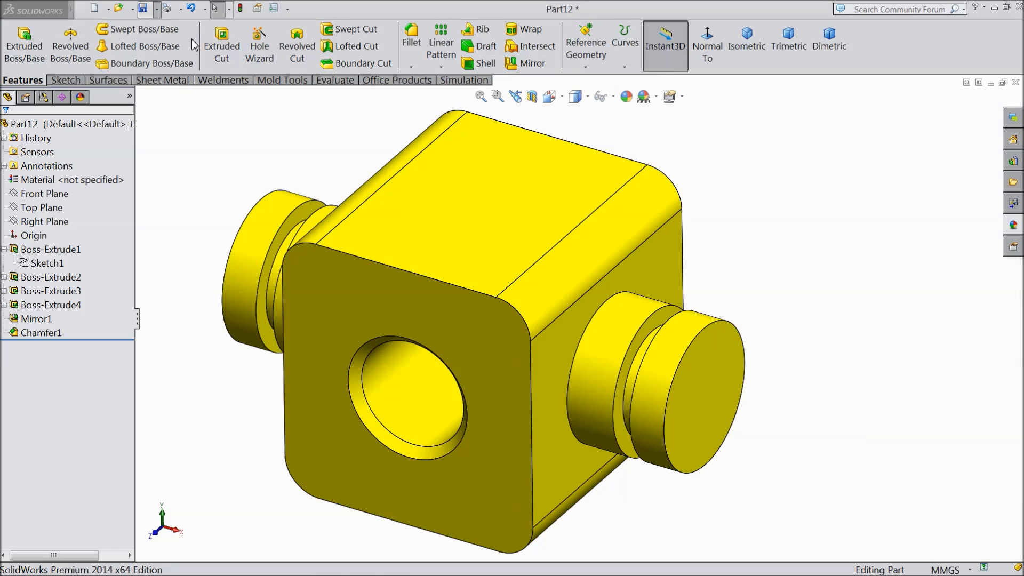
{"action": "key", "text": "ctrl+s"}
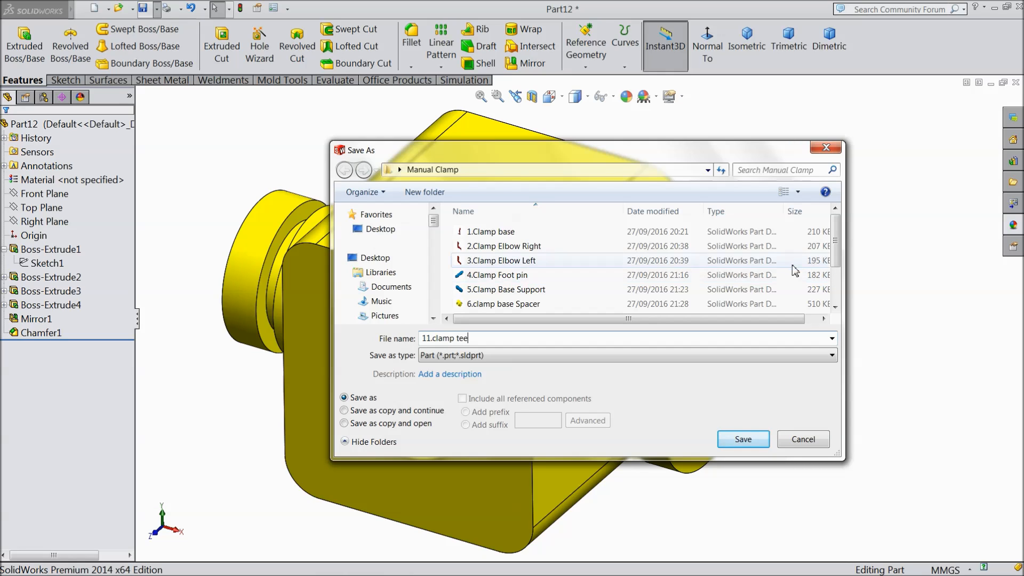
{"action": "left_click", "coordinate": [739, 445]}
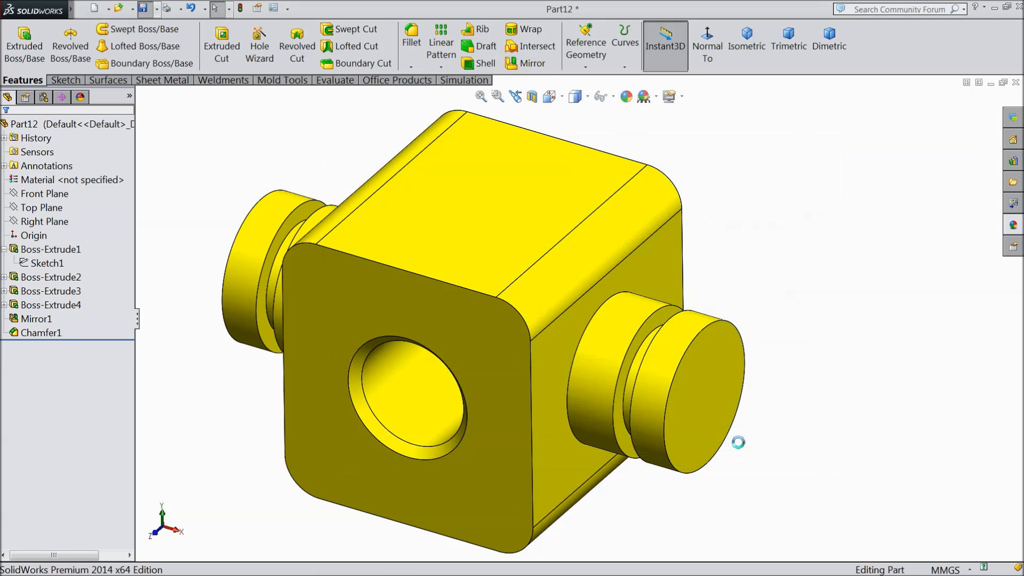
{"action": "middle_click_drag", "start_coordinate": [757, 384], "coordinate": [520, 340]}
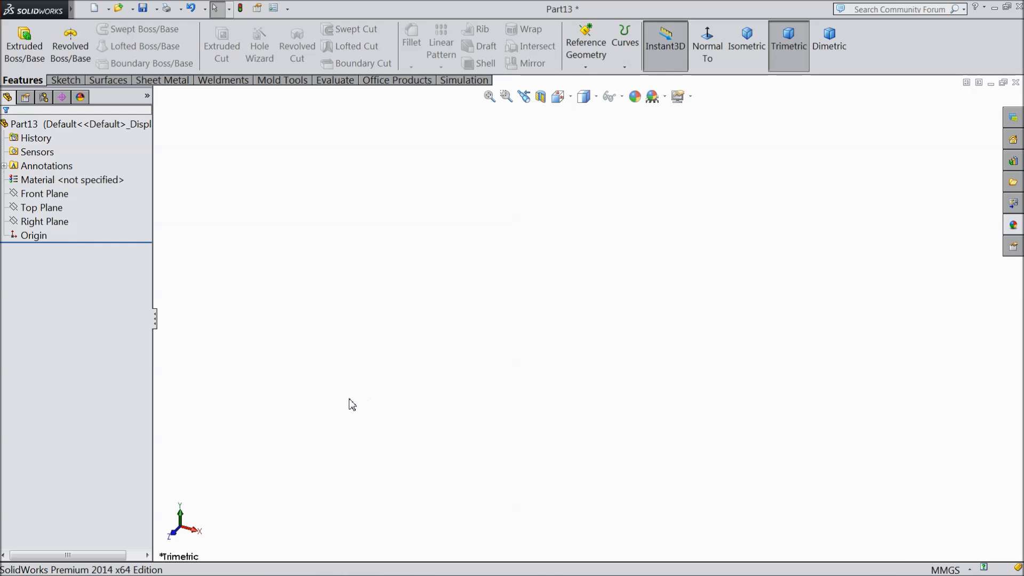
- Sketch a circle centred on the origin on the Front Plane of the new part, with a 4 mm diameter
{"action": "left_click", "coordinate": [45, 193]}
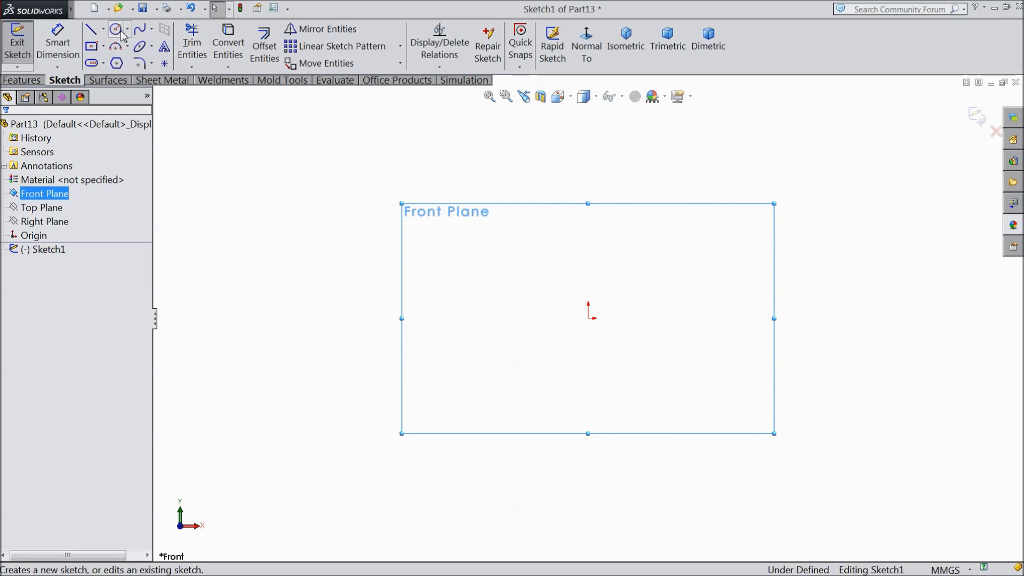
{"action": "left_click", "coordinate": [116, 29]}
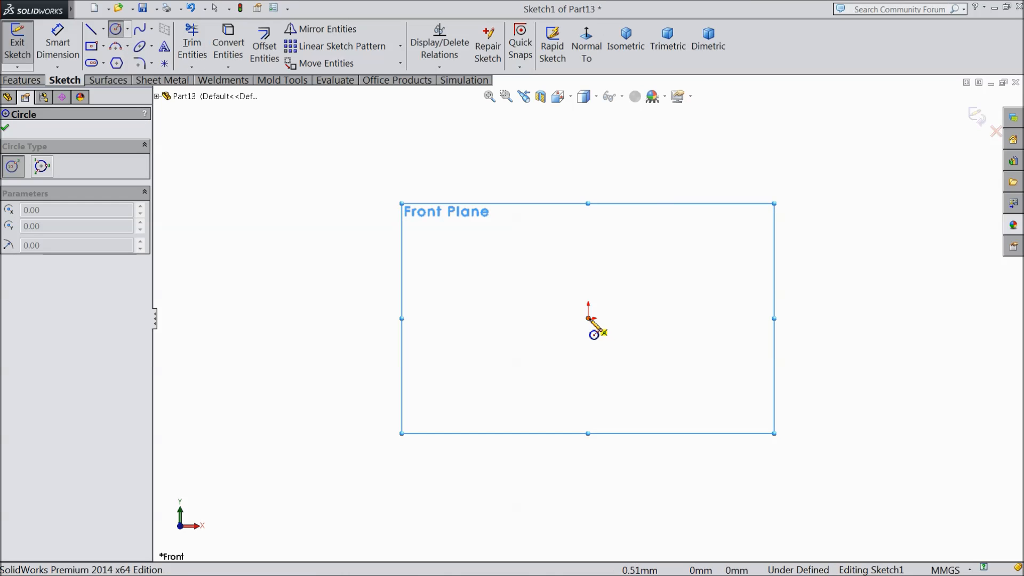
{"action": "left_click", "coordinate": [588, 319]}
{"action": "left_click", "coordinate": [450, 298]}
{"action": "left_click", "coordinate": [67, 52]}
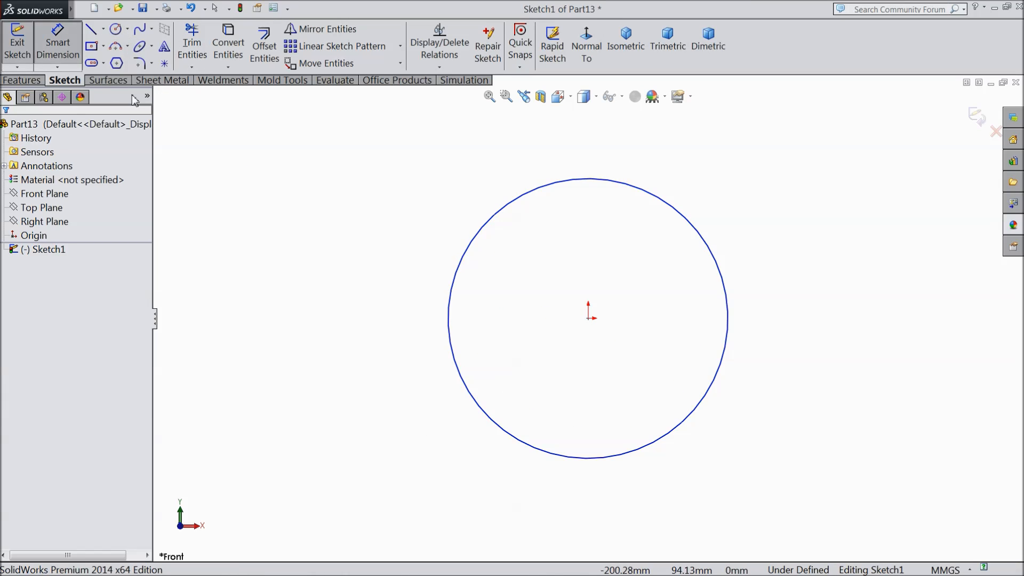
{"action": "left_click", "coordinate": [448, 317]}
{"action": "left_click", "coordinate": [336, 307]}
{"action": "type", "text": "4"}
{"action": "left_click", "coordinate": [315, 297]}
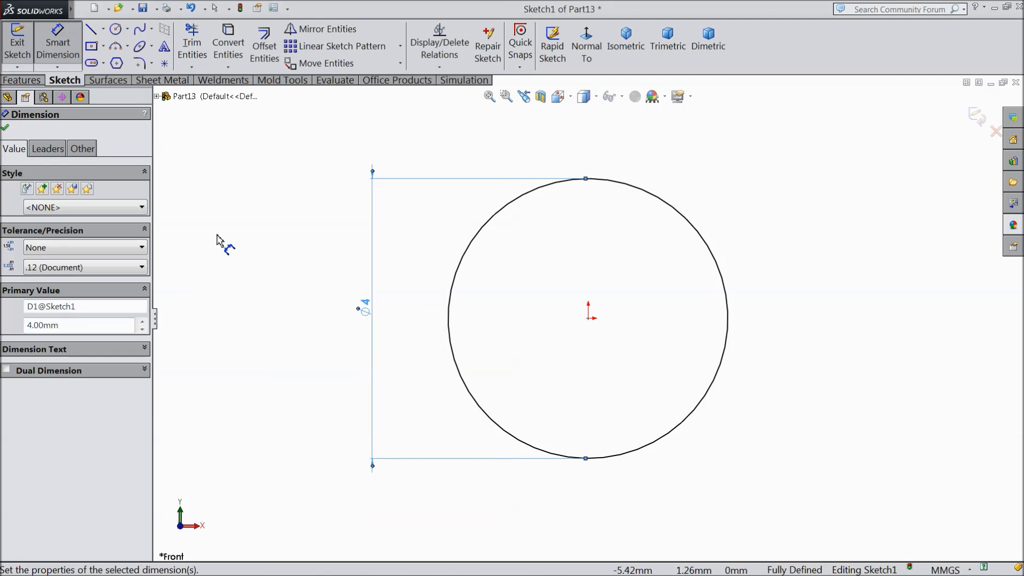
- Extrude the 4 mm circle as a blind boss 6 mm deep
{"action": "left_click", "coordinate": [28, 80]}
{"action": "left_click", "coordinate": [24, 48]}
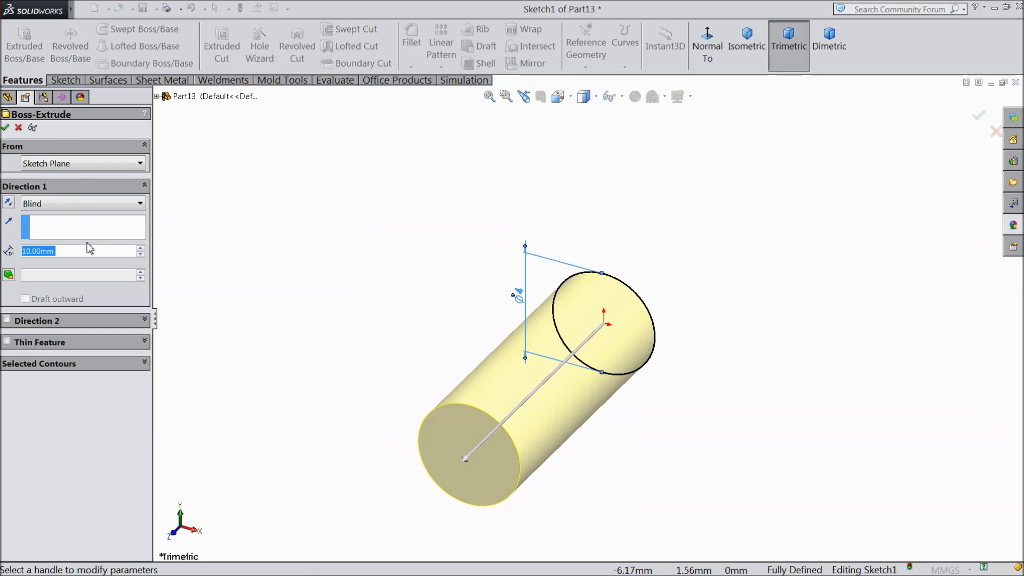
{"action": "type", "text": "6"}
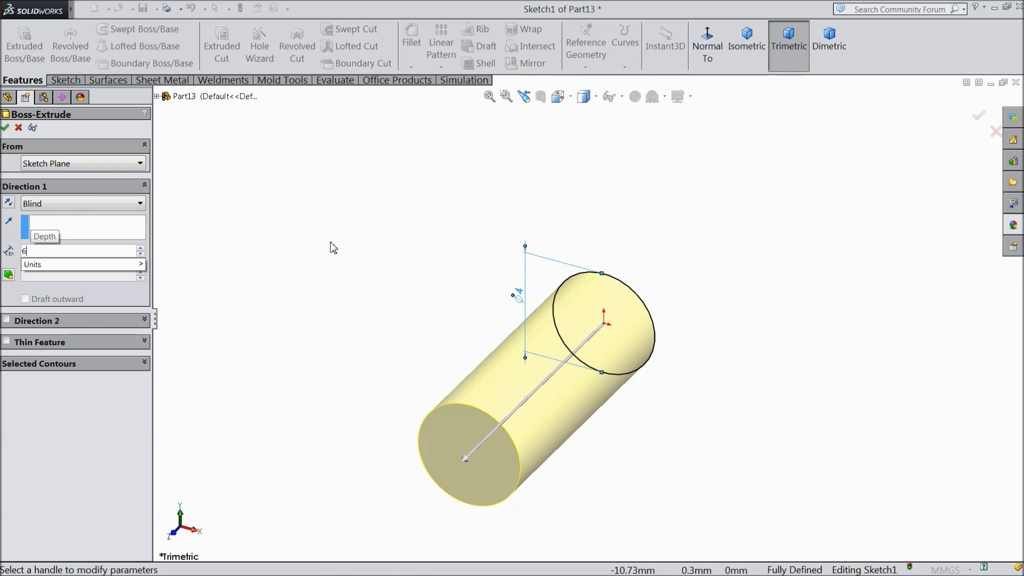
{"action": "key", "text": "Return"}
{"action": "left_click", "coordinate": [5, 127]}
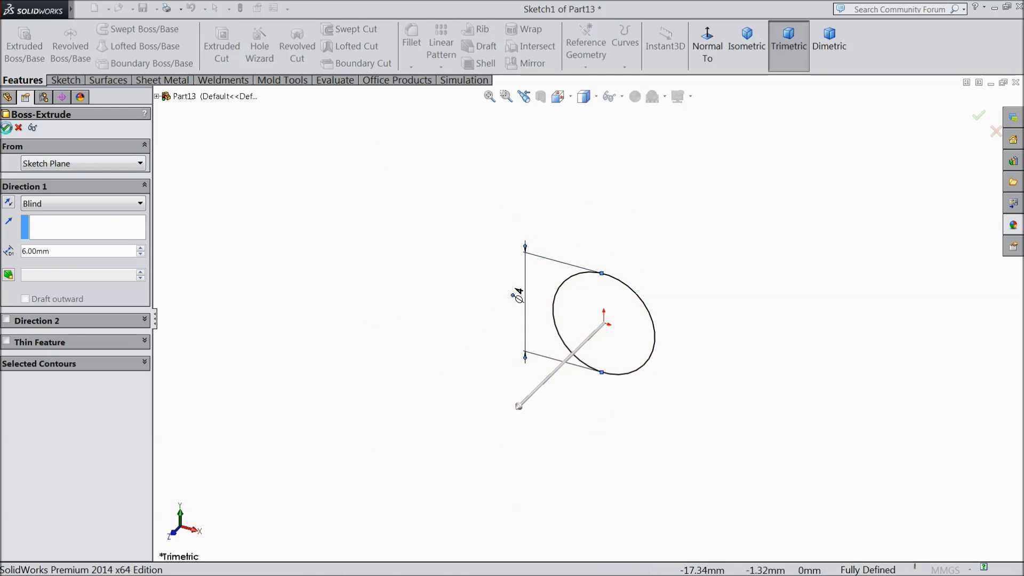
- Sketch a circle about 5.5 mm in diameter, centred on the origin, on the cylinder's rear end face
{"action": "middle_click_drag", "start_coordinate": [347, 264], "coordinate": [226, 263]}
{"action": "middle_click_drag", "start_coordinate": [522, 355], "coordinate": [613, 359]}
{"action": "left_click", "coordinate": [606, 355]}
{"action": "left_click", "coordinate": [644, 320]}
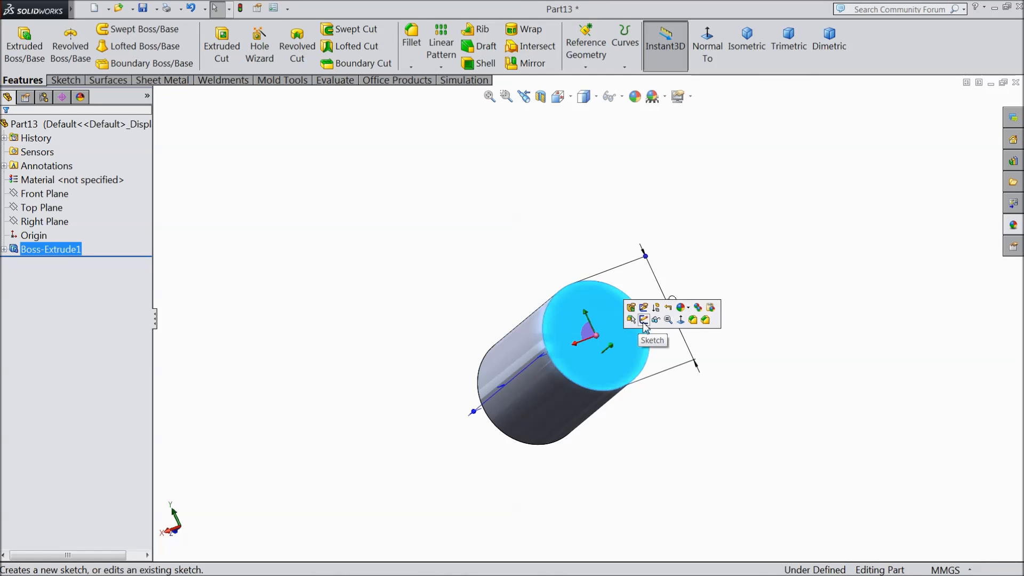
{"action": "left_click", "coordinate": [78, 81]}
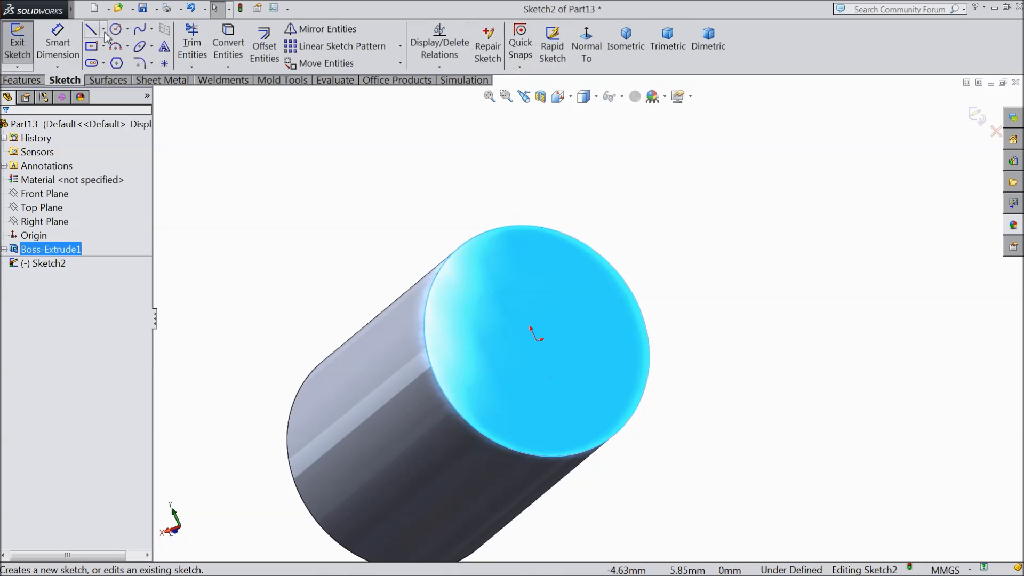
{"action": "left_click", "coordinate": [116, 30]}
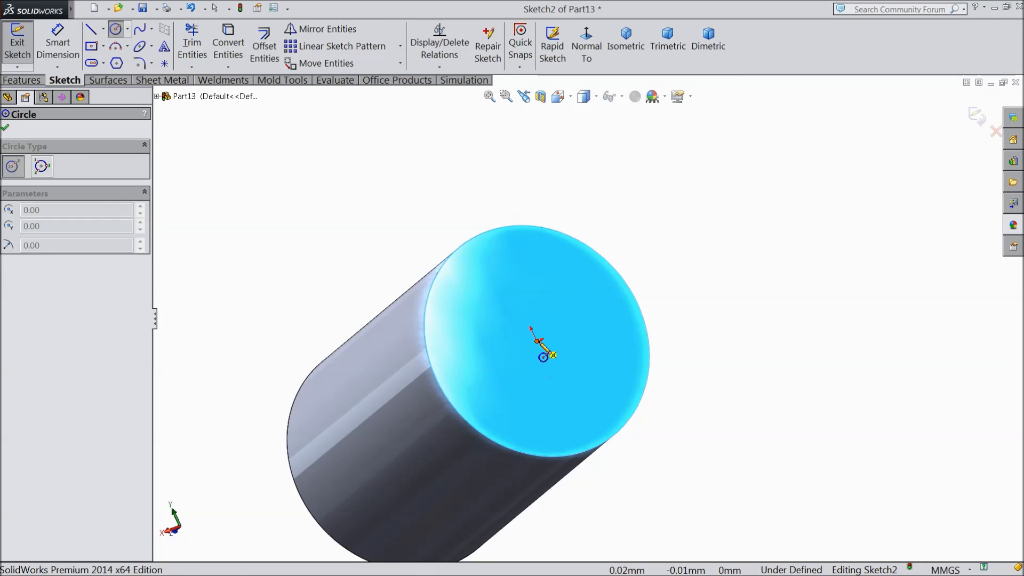
{"action": "left_click", "coordinate": [536, 340]}
{"action": "left_click", "coordinate": [445, 204]}
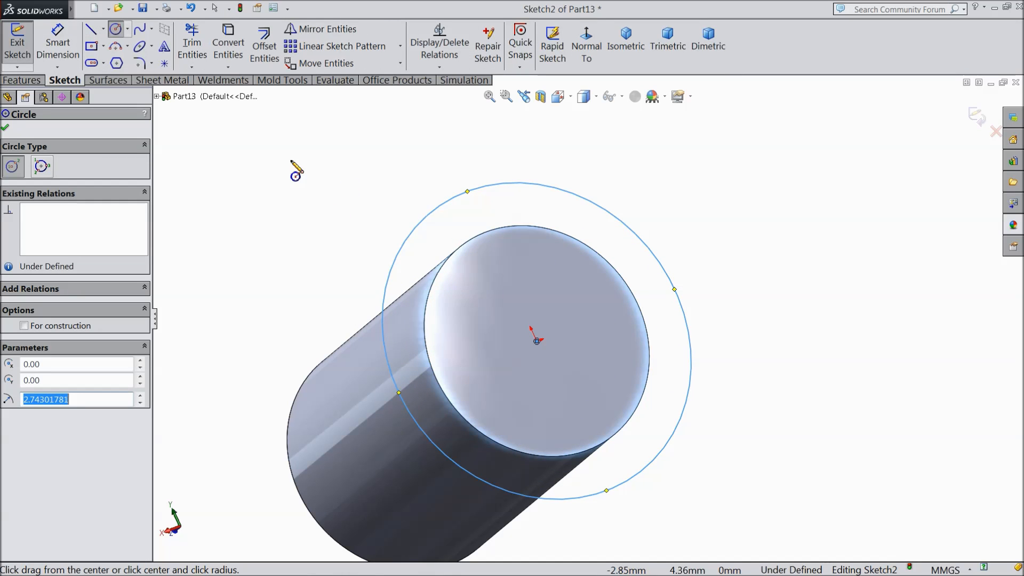
- Dimension the new circle's diameter to 6 mm
{"action": "left_click", "coordinate": [61, 45]}
{"action": "left_click", "coordinate": [665, 263]}
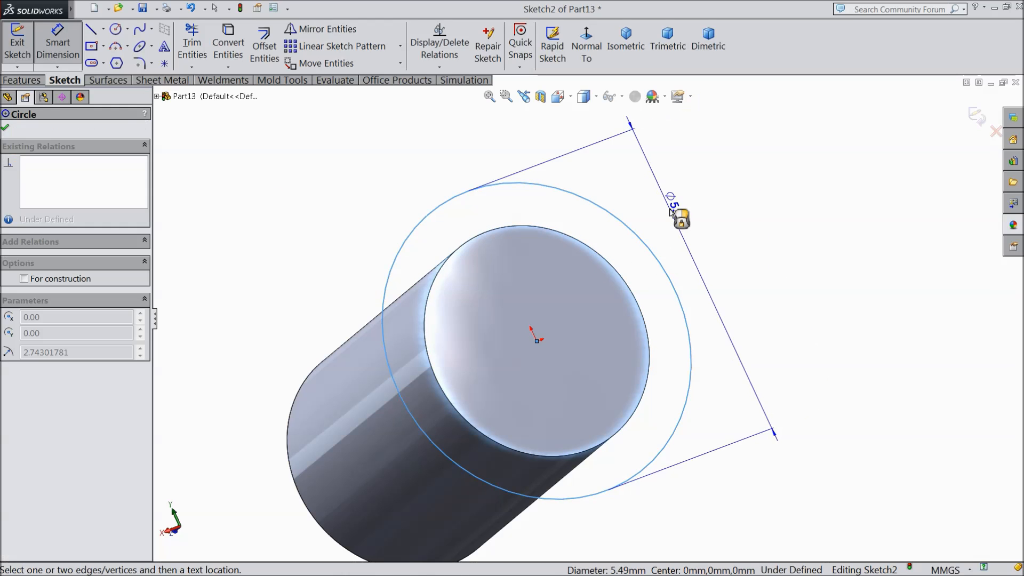
{"action": "left_click", "coordinate": [685, 220]}
{"action": "type", "text": "6"}
{"action": "left_click", "coordinate": [613, 196]}
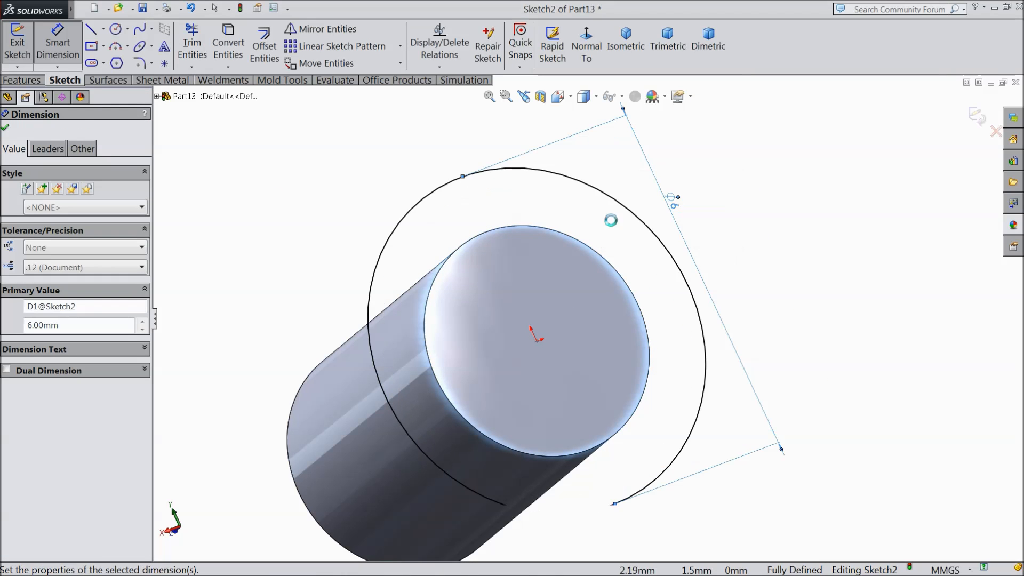
- Extrude the 6 mm circle away from the cylinder as a 2.5 mm blind boss merged with the part
{"action": "left_click", "coordinate": [28, 81]}
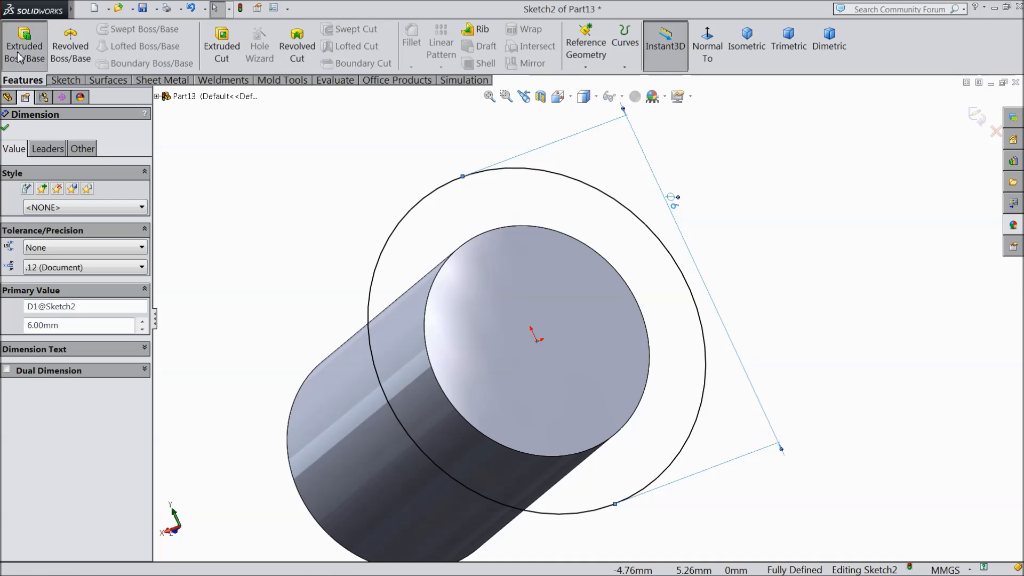
{"action": "left_click", "coordinate": [21, 50]}
{"action": "type", "text": "2.5"}
{"action": "key", "text": "Return"}
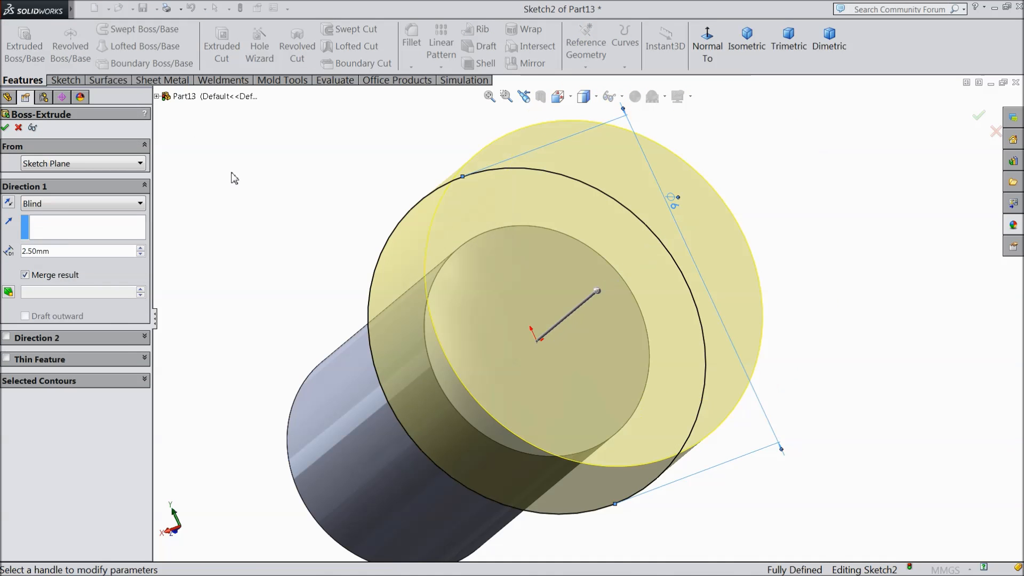
{"action": "left_click", "coordinate": [7, 130]}
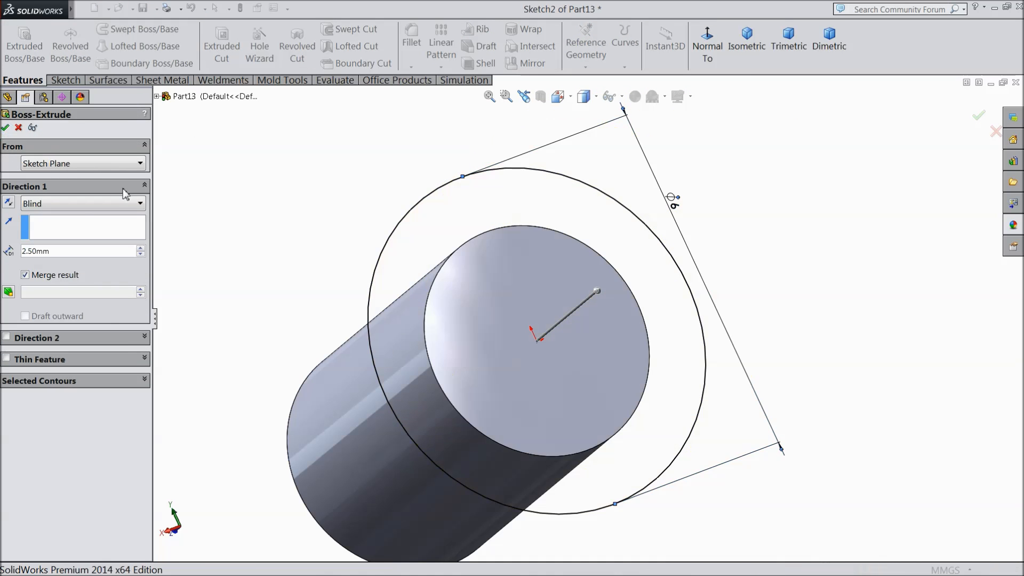
- Sketch a six-sided inscribed-circle polygon about 3.4 mm across flats, centred on the origin, on the head's outer face
{"action": "middle_click_drag", "start_coordinate": [258, 254], "coordinate": [293, 243]}
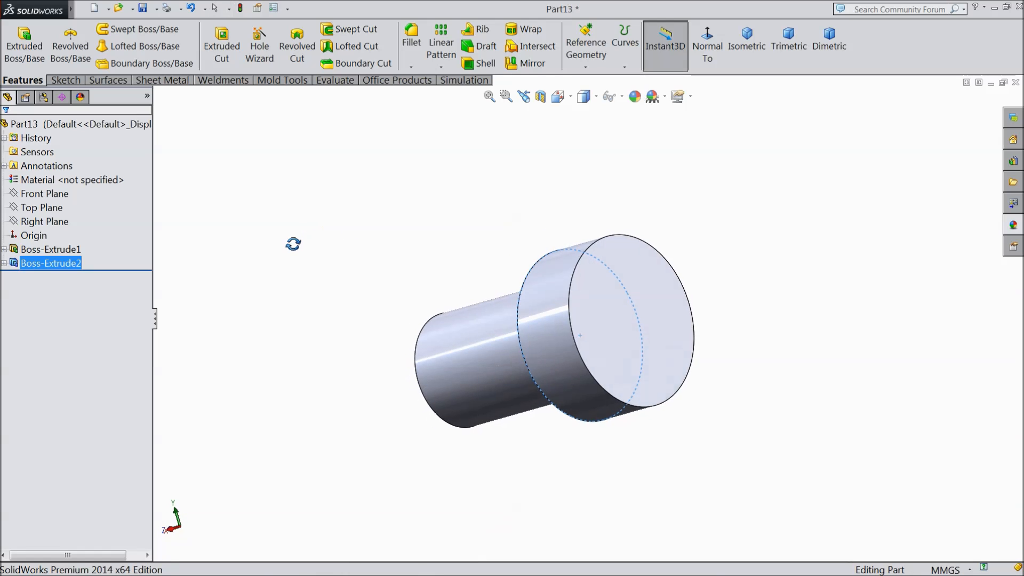
{"action": "scroll", "coordinate": [648, 345], "scroll_direction": "down", "scroll_amount": 2}
{"action": "middle_click_drag", "start_coordinate": [554, 332], "coordinate": [548, 322]}
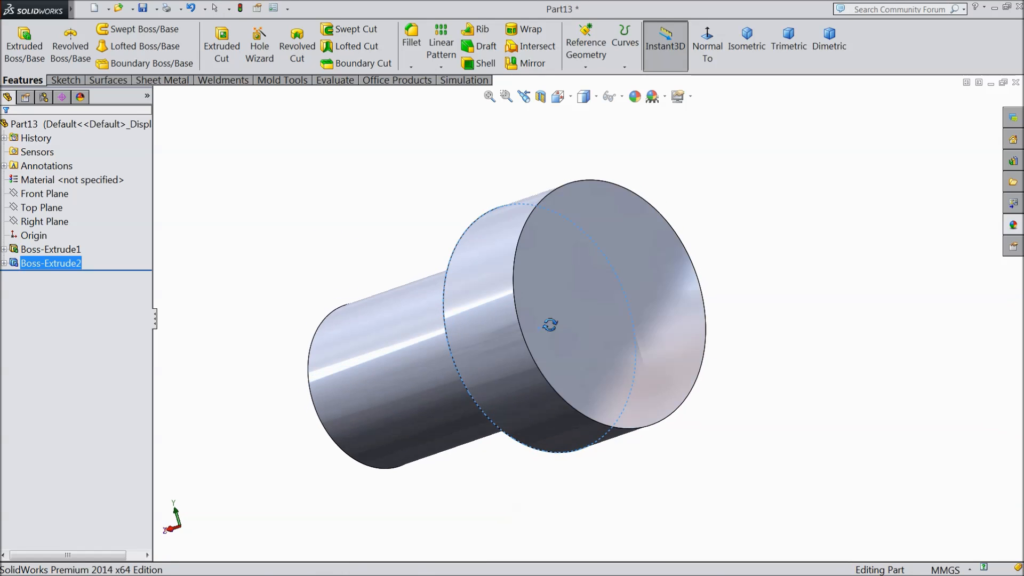
{"action": "left_click", "coordinate": [573, 328]}
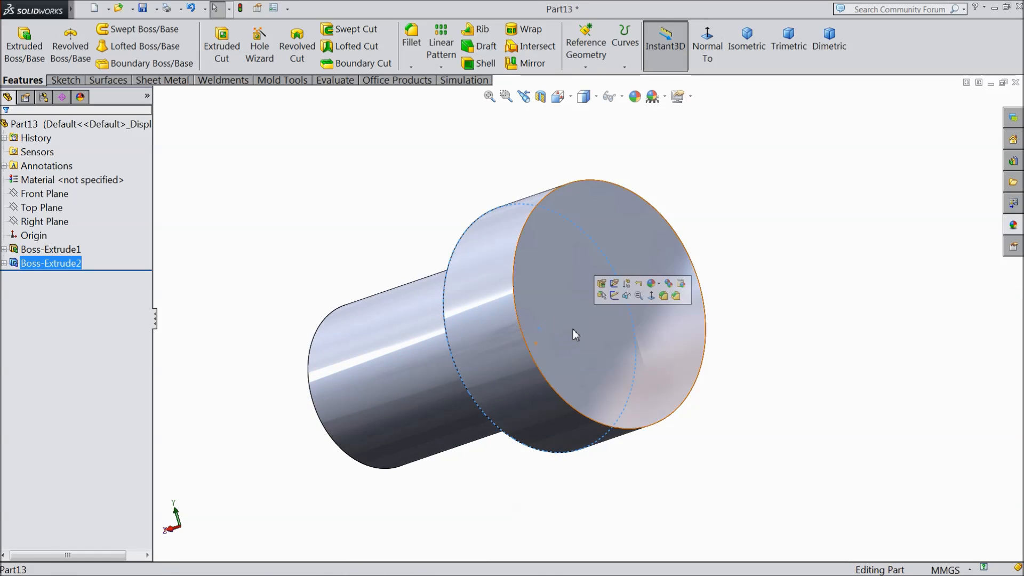
{"action": "left_click", "coordinate": [615, 295]}
{"action": "scroll", "coordinate": [539, 345], "scroll_direction": "down", "scroll_amount": 3}
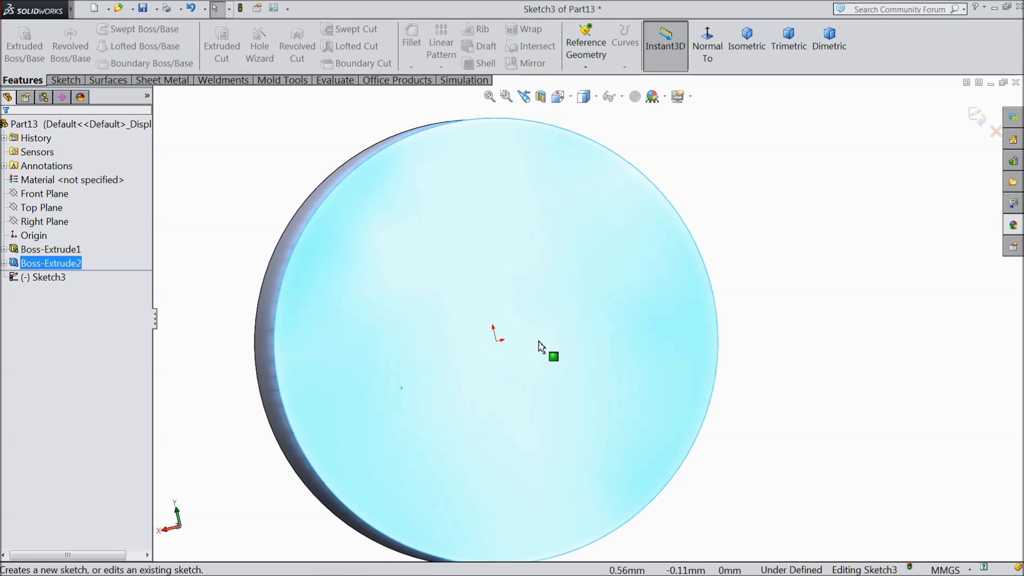
{"action": "left_click", "coordinate": [66, 80]}
{"action": "left_click", "coordinate": [116, 64]}
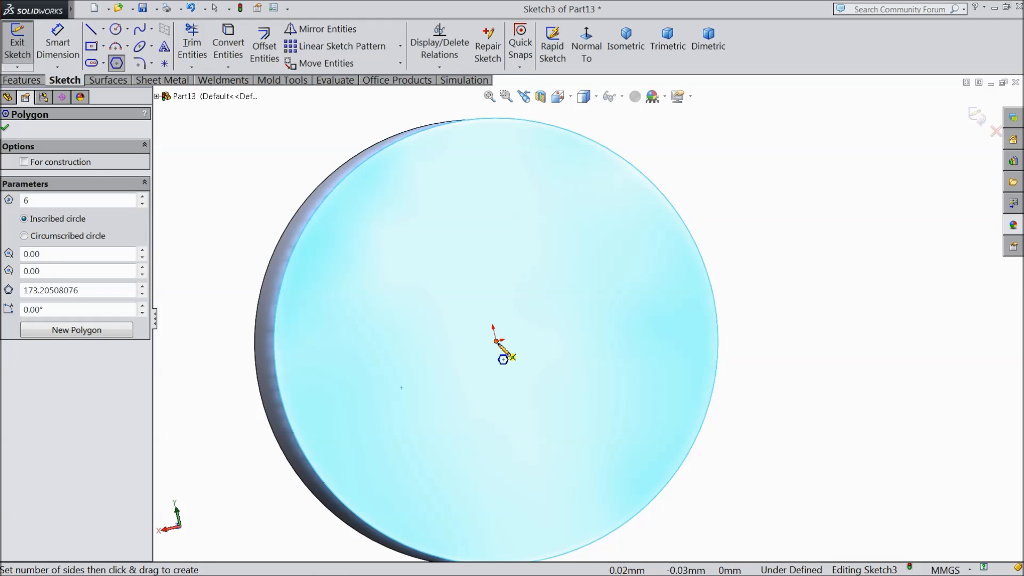
{"action": "left_click_drag", "start_coordinate": [497, 342], "coordinate": [410, 223]}
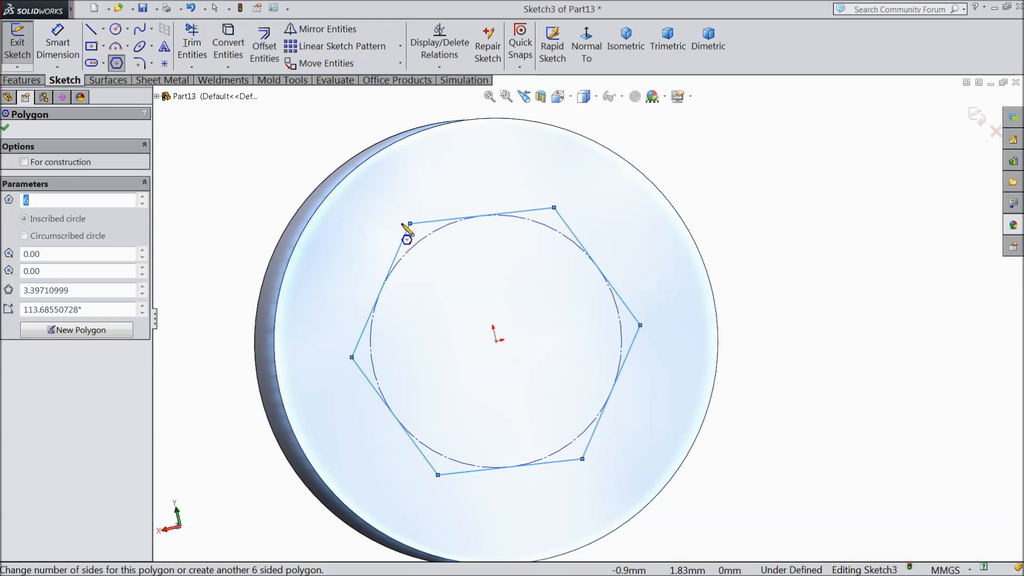
- Dimension the distance between two opposite sides of the hexagon to 3 mm
{"action": "left_click", "coordinate": [53, 63]}
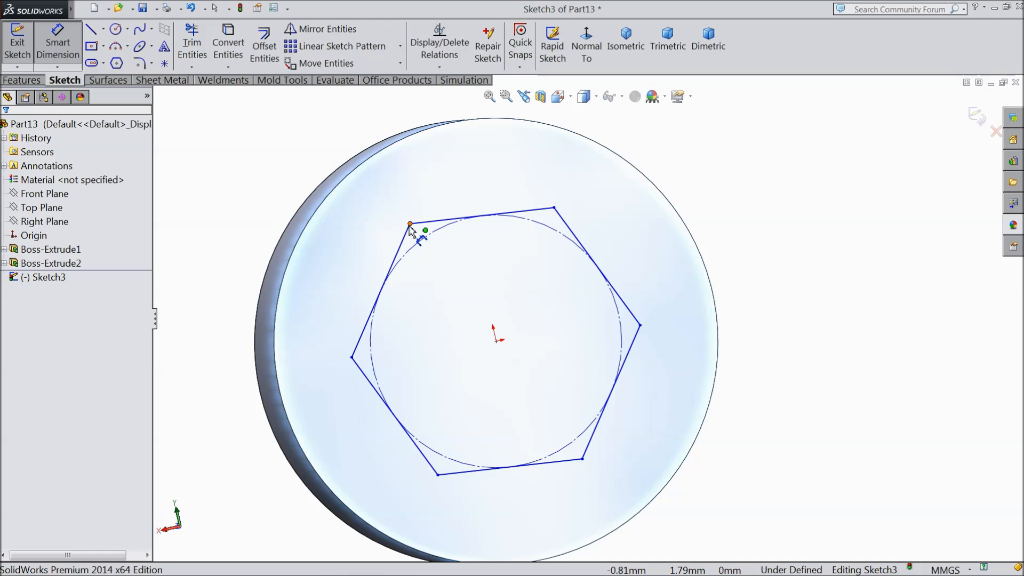
{"action": "left_click", "coordinate": [401, 249]}
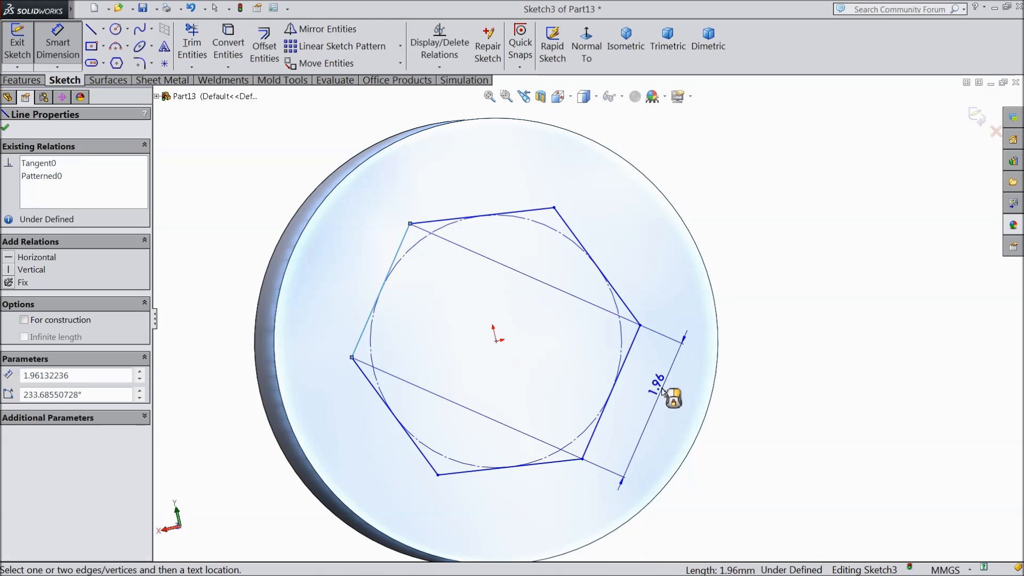
{"action": "left_click", "coordinate": [621, 373]}
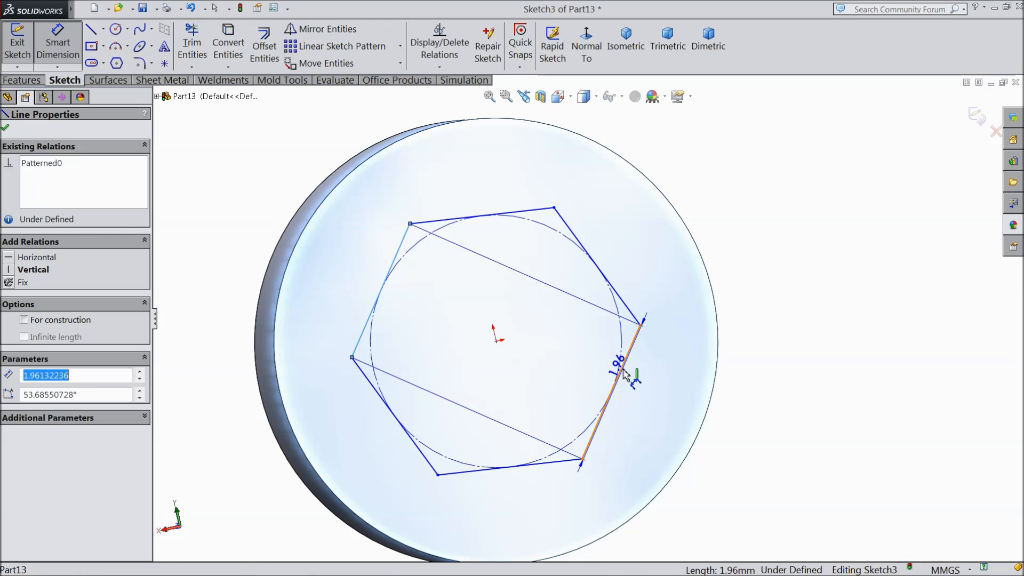
{"action": "left_click", "coordinate": [561, 201]}
{"action": "type", "text": "3"}
{"action": "key", "text": "Return"}
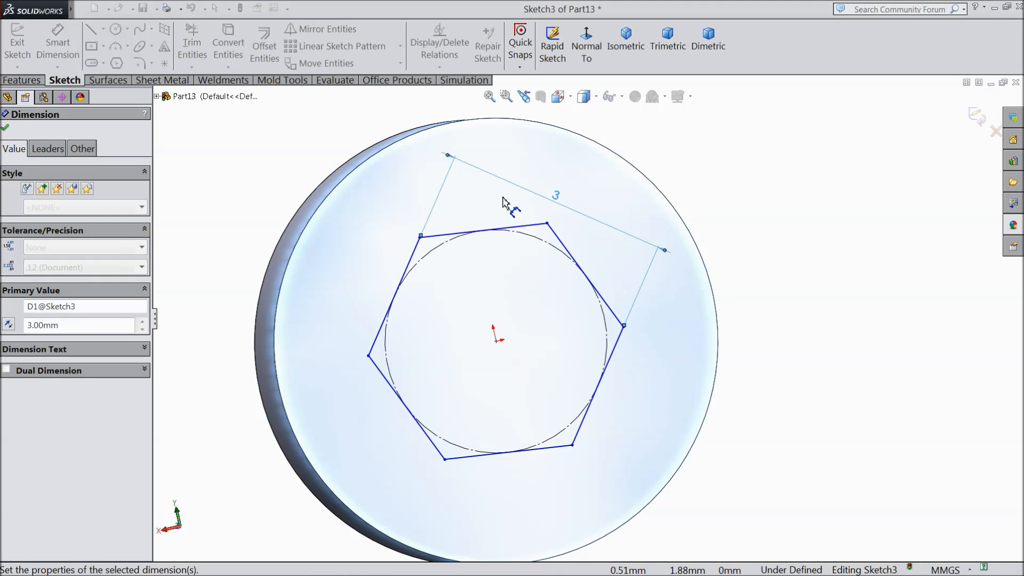
{"action": "left_click", "coordinate": [9, 130]}
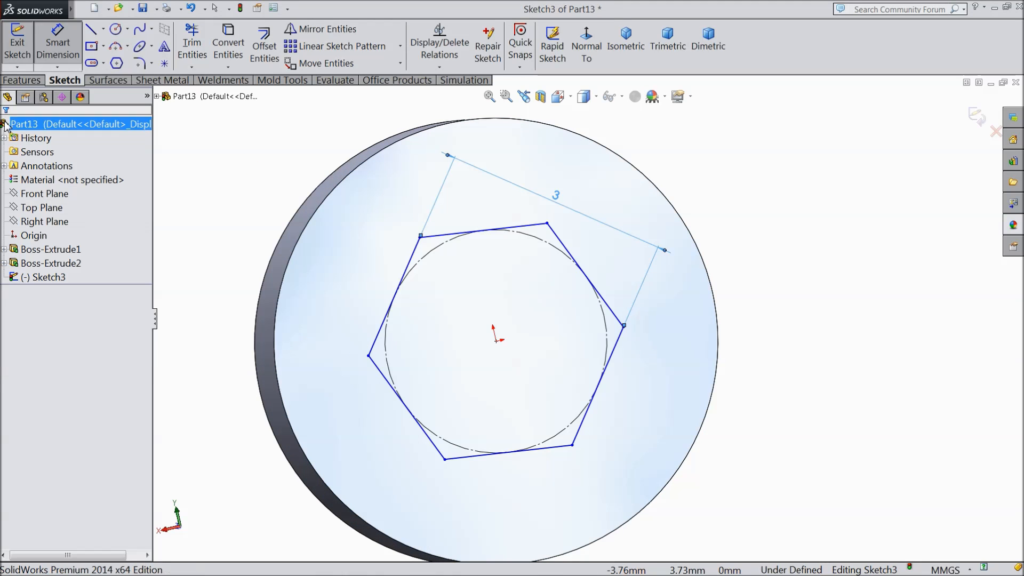
- Cut the hexagon into the head as a blind socket 1 mm deep
{"action": "left_click", "coordinate": [22, 80]}
{"action": "left_click", "coordinate": [222, 48]}
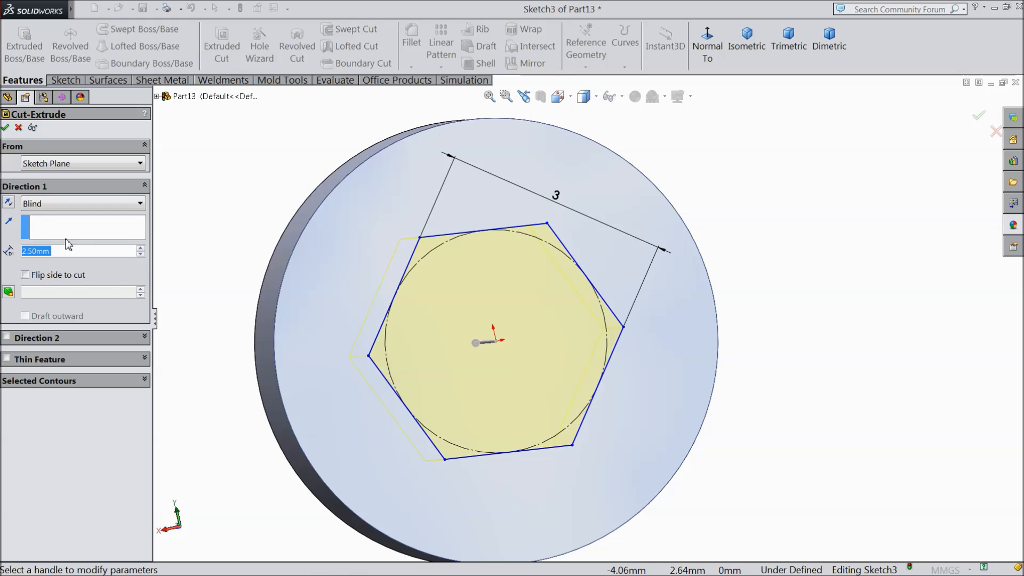
{"action": "type", "text": "1"}
{"action": "key", "text": "Return"}
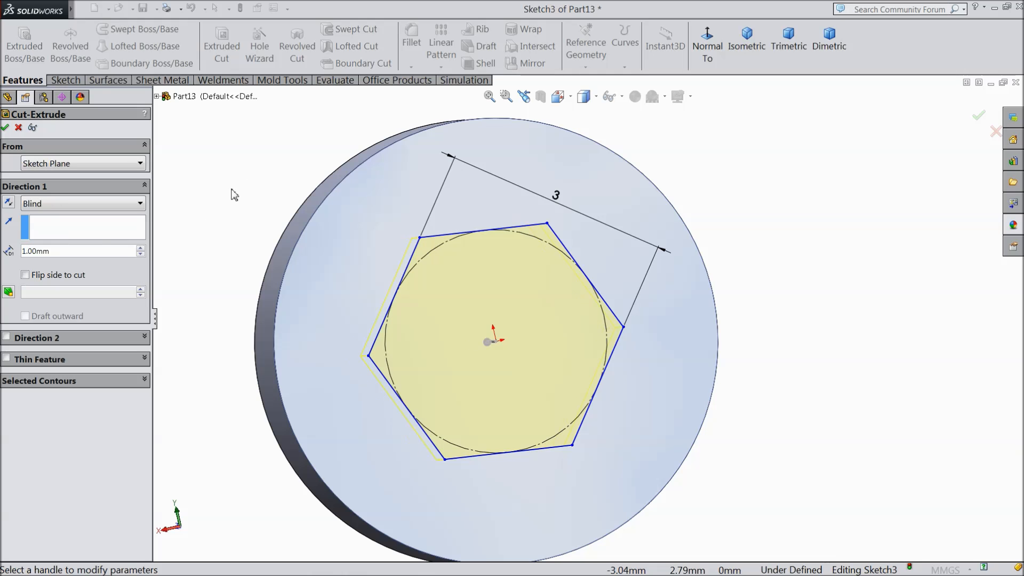
{"action": "left_click", "coordinate": [5, 128]}
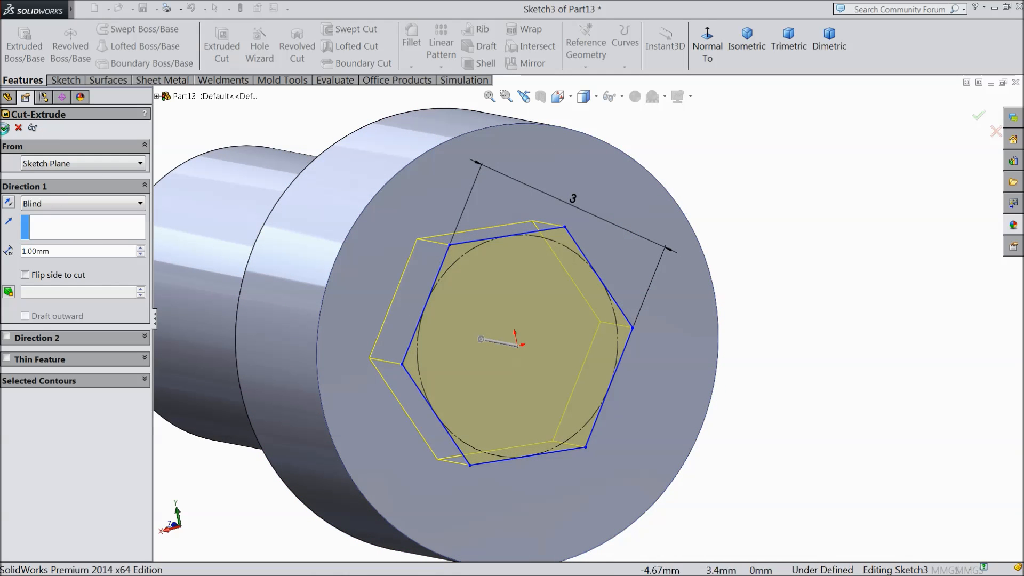
- Chamfer the outer circular edge of the head's socket face by 0.3 mm at 45 degrees
{"action": "left_click", "coordinate": [410, 66]}
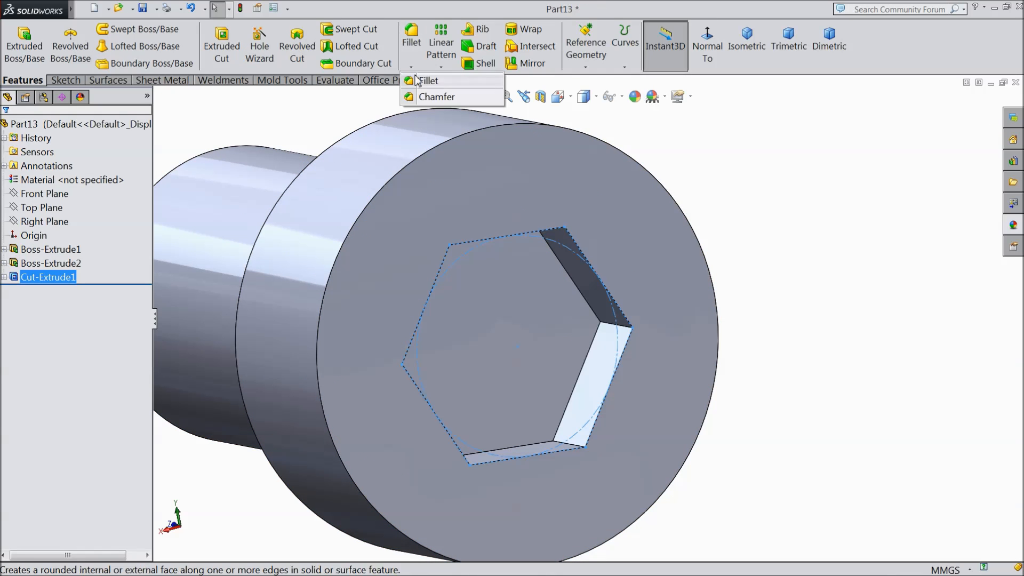
{"action": "left_click", "coordinate": [430, 97]}
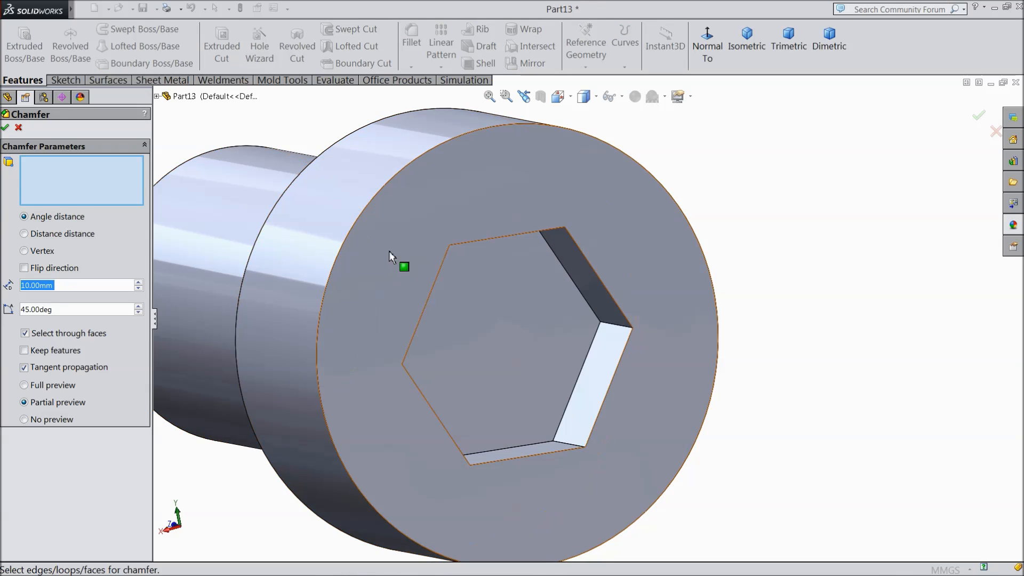
{"action": "left_click", "coordinate": [356, 232]}
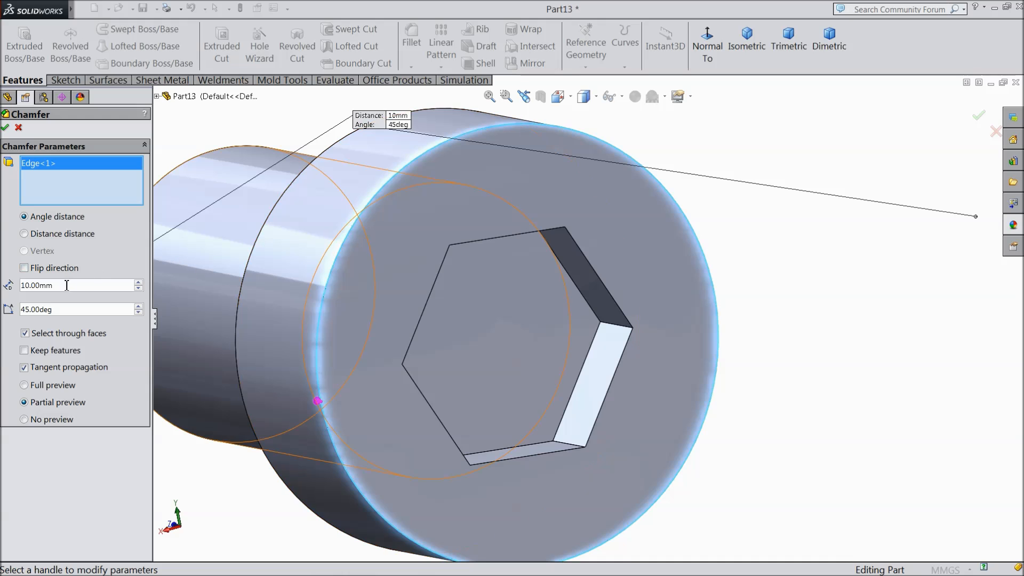
{"action": "type", "text": "1"}
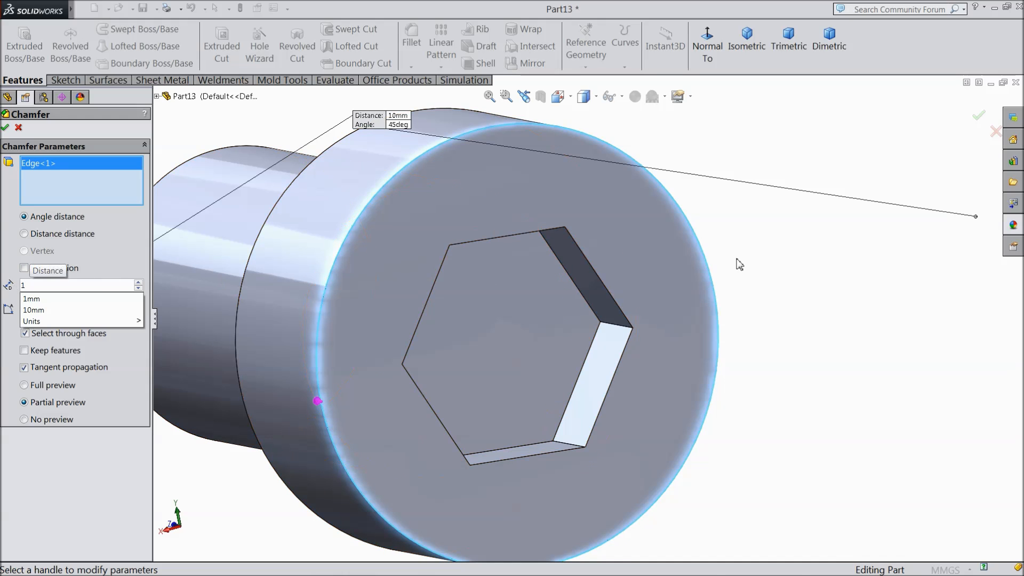
{"action": "key", "text": "Return"}
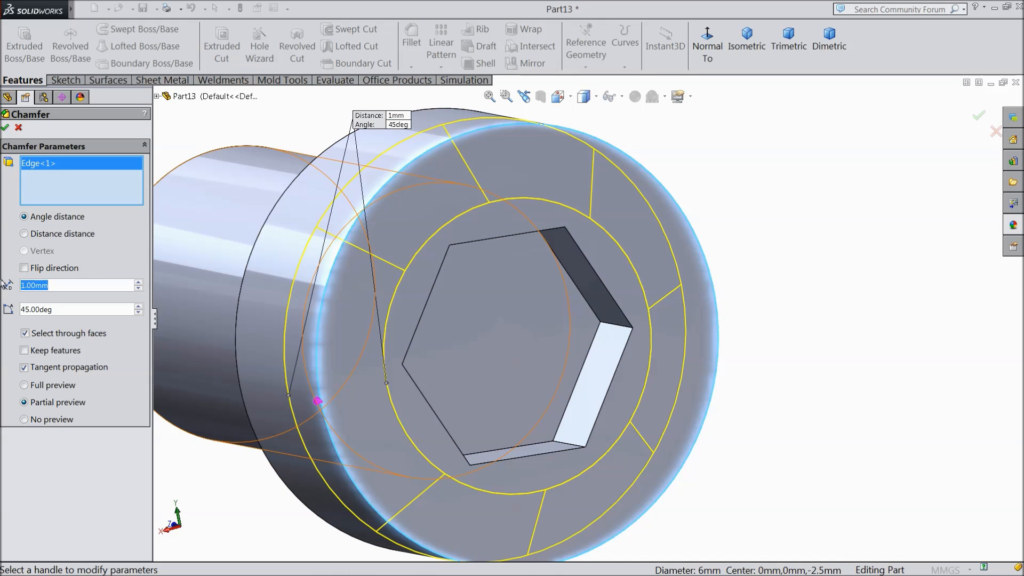
{"action": "type", "text": "0.3"}
{"action": "key", "text": "Return"}
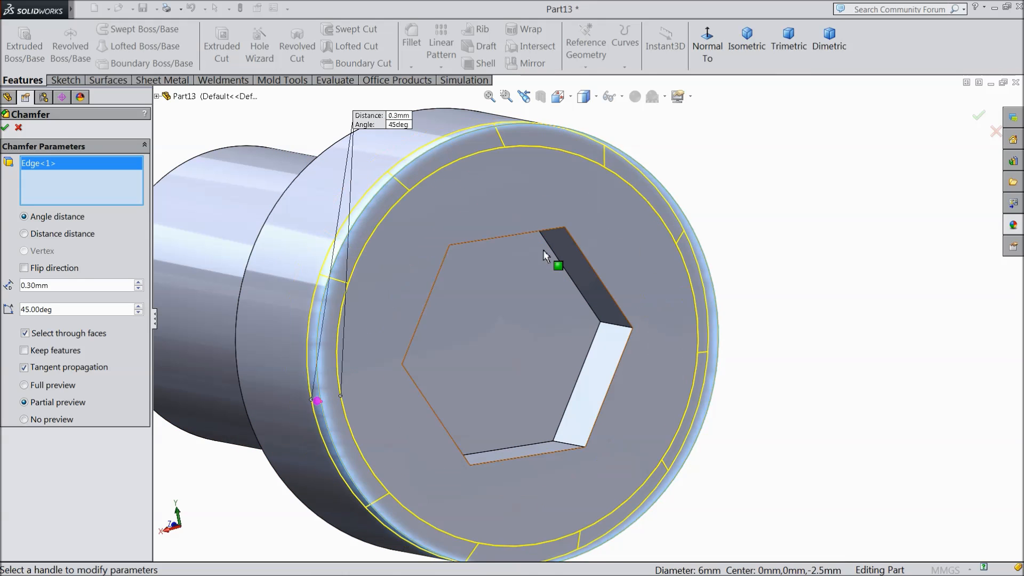
{"action": "left_click", "coordinate": [6, 128]}
- Chamfer the circular edge at the free end of the screw's shank by 0.15 mm at 45 degrees
{"action": "scroll", "coordinate": [286, 210], "scroll_direction": "up", "scroll_amount": 5}
{"action": "middle_click_drag", "start_coordinate": [498, 267], "coordinate": [571, 263]}
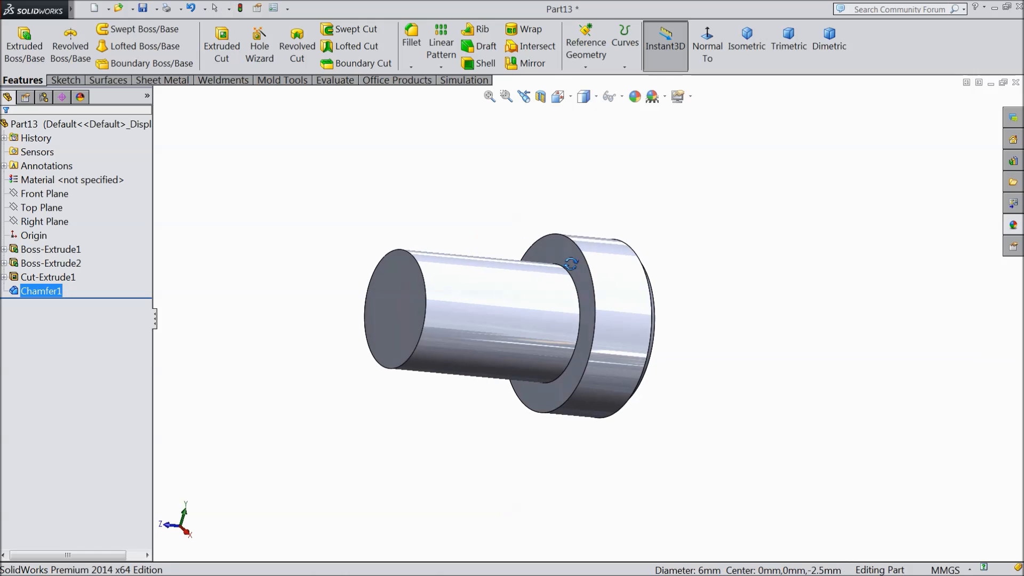
{"action": "left_click", "coordinate": [410, 67]}
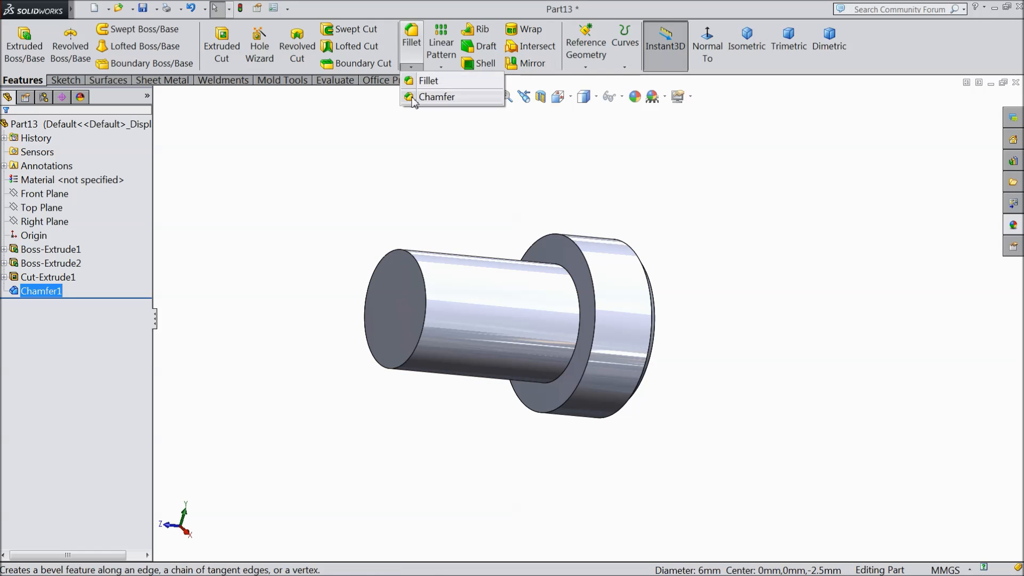
{"action": "left_click", "coordinate": [437, 97]}
{"action": "type", "text": "0.15"}
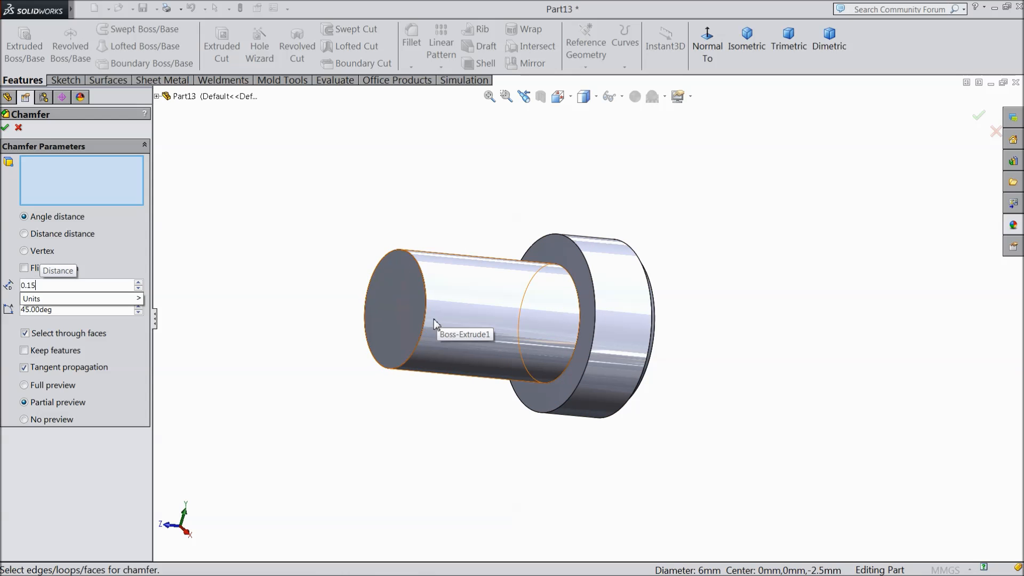
{"action": "left_click", "coordinate": [427, 320]}
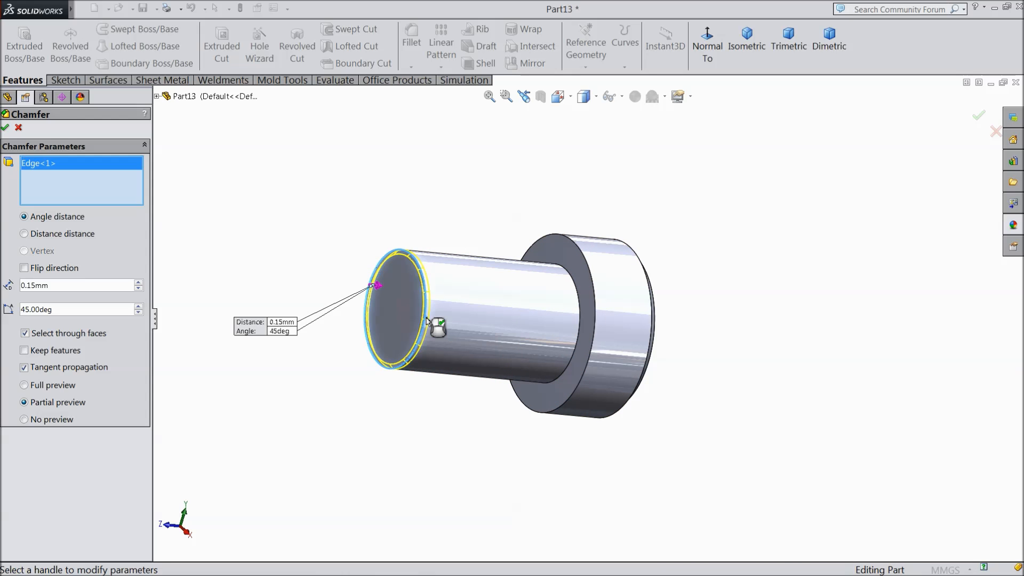
{"action": "left_click", "coordinate": [5, 128]}
- Apply the brushed chromium metal appearance to the whole part
{"action": "middle_click_drag", "start_coordinate": [272, 219], "coordinate": [438, 295]}
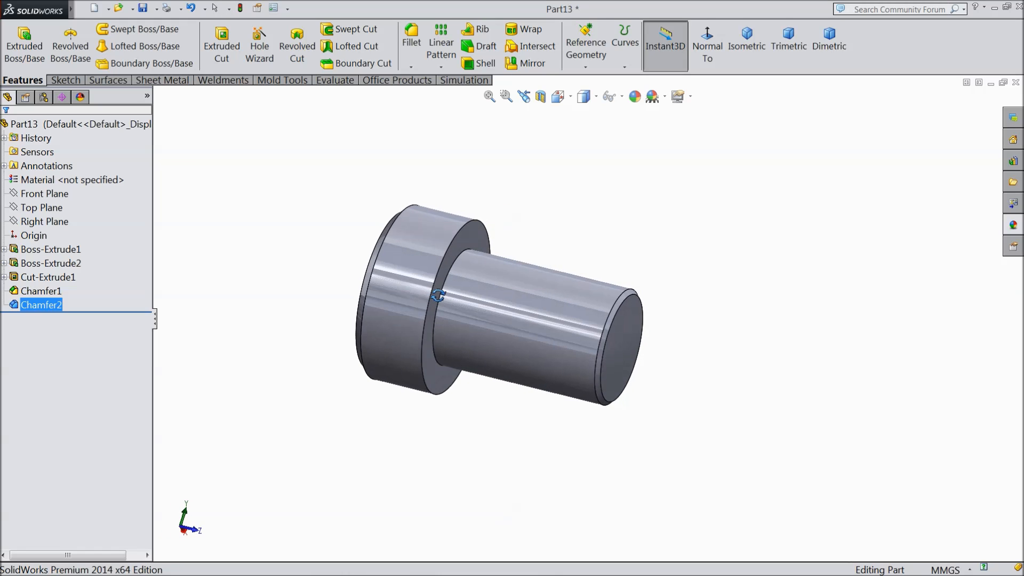
{"action": "scroll", "coordinate": [530, 286], "scroll_direction": "down", "scroll_amount": 2}
{"action": "left_click", "coordinate": [49, 126]}
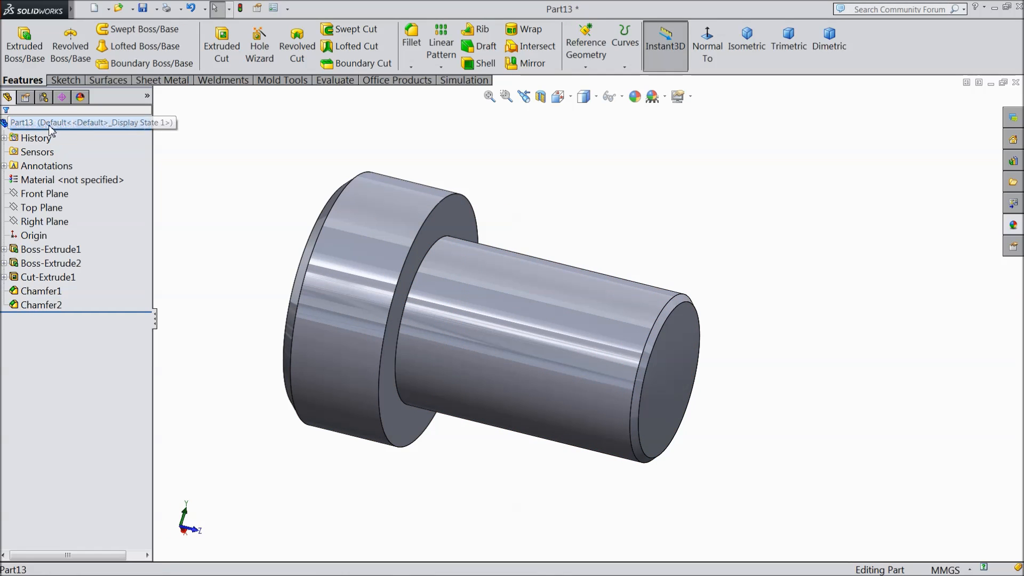
{"action": "left_click", "coordinate": [1012, 227]}
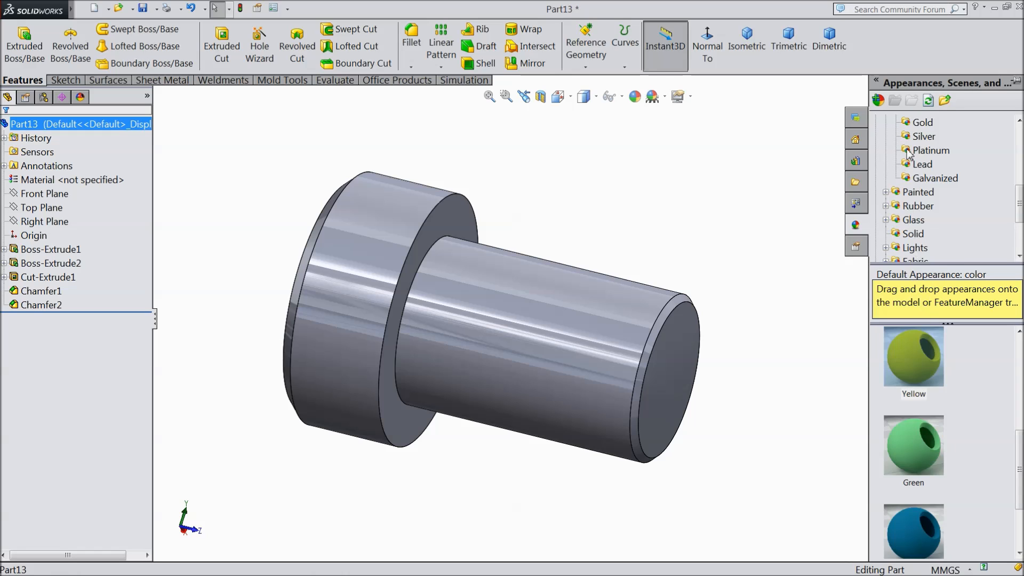
{"action": "scroll", "coordinate": [908, 154], "scroll_direction": "up", "scroll_amount": 5}
{"action": "left_click", "coordinate": [930, 178]}
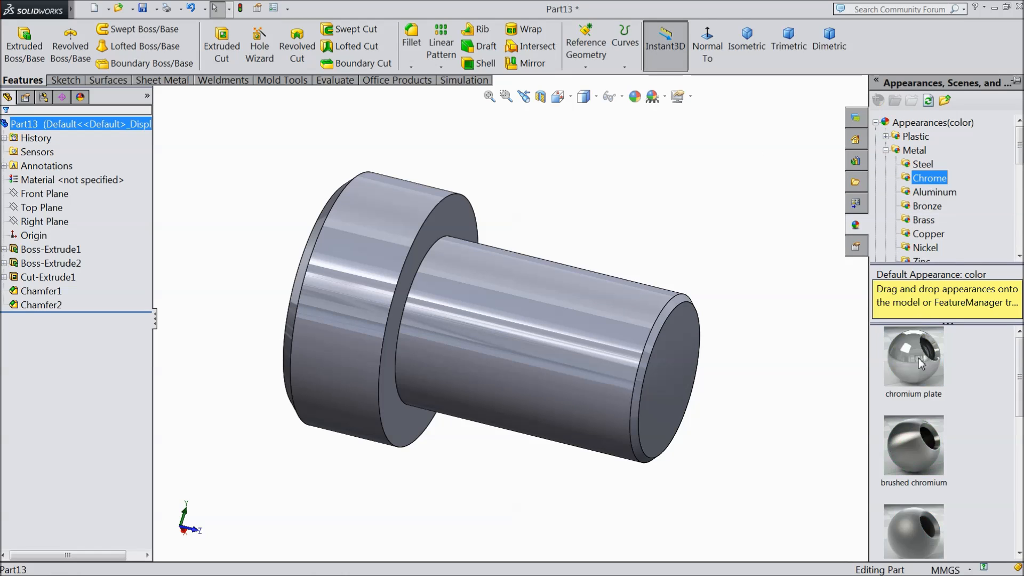
{"action": "double_click", "coordinate": [926, 460]}
{"action": "middle_click_drag", "start_coordinate": [746, 322], "coordinate": [728, 249]}
{"action": "scroll", "coordinate": [727, 249], "scroll_direction": "down", "scroll_amount": 1}
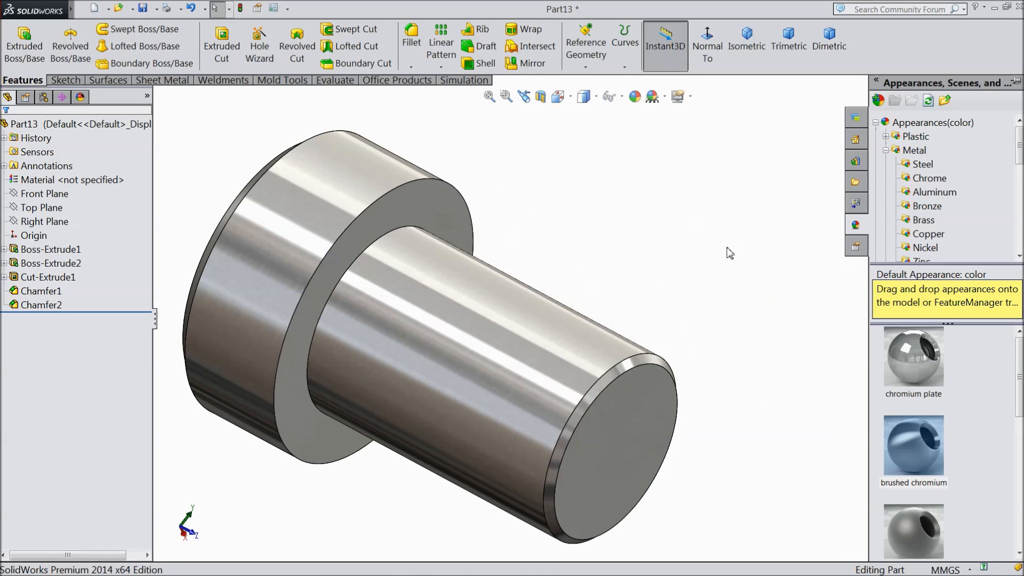
{"action": "scroll", "coordinate": [242, 186], "scroll_direction": "up", "scroll_amount": 2}
{"action": "left_click", "coordinate": [605, 183]}
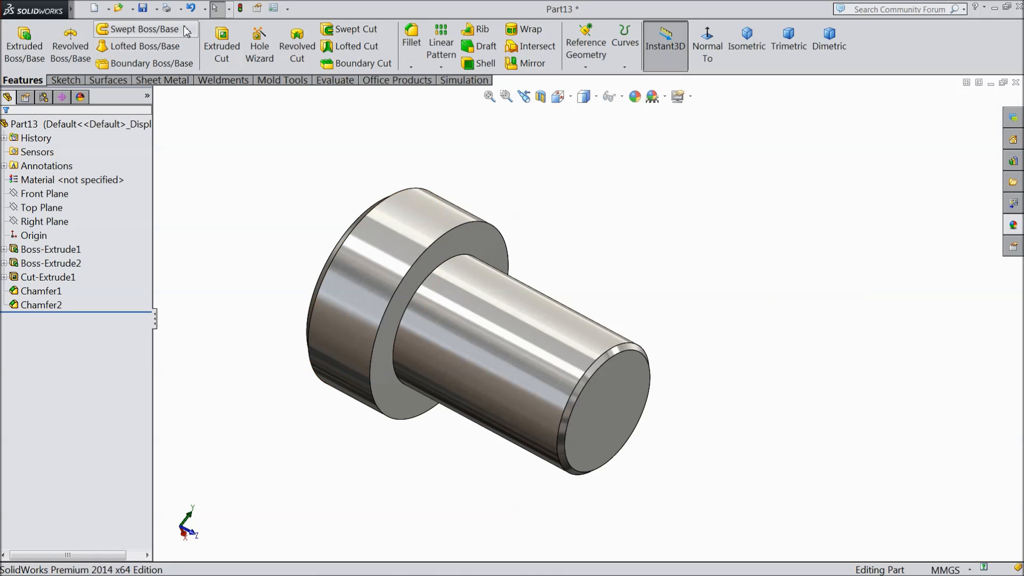
- Start saving the screw part in the Manual Clamp folder
{"action": "left_click", "coordinate": [143, 8]}
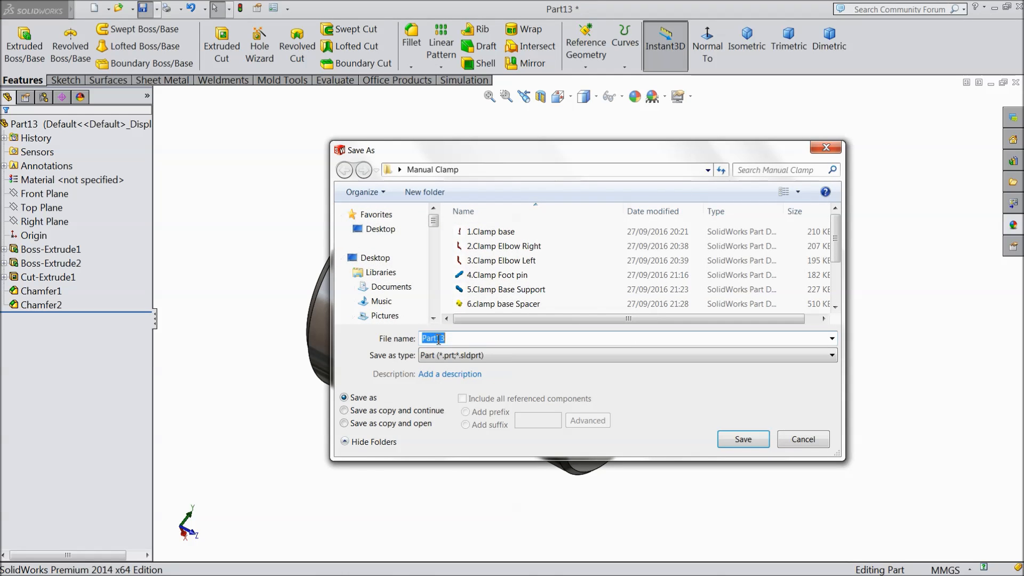
- Save the finished part as 12.Screw in the Manual Clamp folder and inspect the model from several angles
{"action": "type", "text": "12.Screw"}
{"action": "left_click", "coordinate": [743, 439]}
{"action": "scroll", "coordinate": [485, 357], "scroll_direction": "down", "scroll_amount": 3}
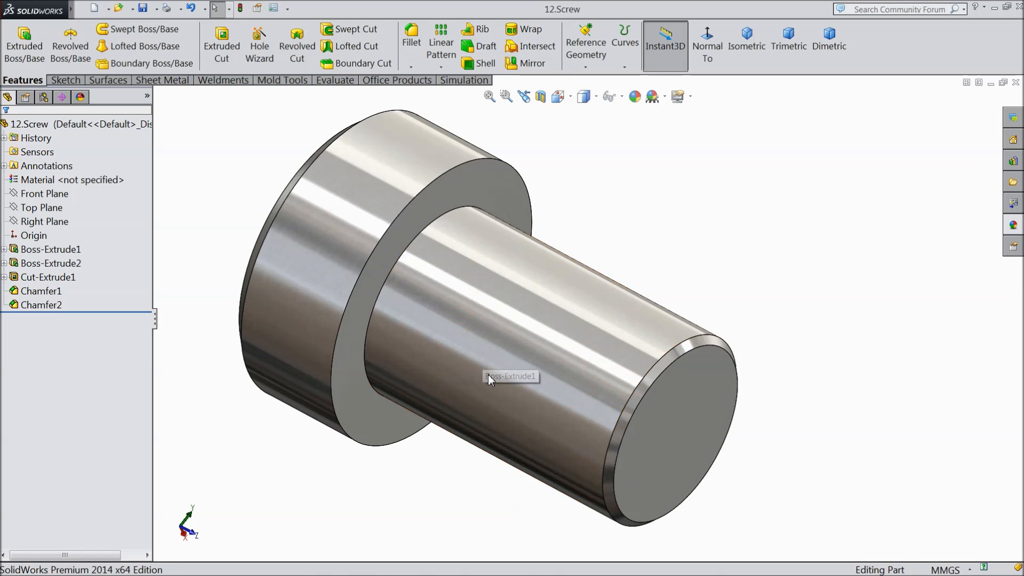
{"action": "middle_click_drag", "start_coordinate": [679, 223], "coordinate": [678, 187]}
{"action": "scroll", "coordinate": [660, 235], "scroll_direction": "up", "scroll_amount": 3}
{"action": "middle_click_drag", "start_coordinate": [648, 230], "coordinate": [521, 354]}
{"action": "scroll", "coordinate": [575, 326], "scroll_direction": "down", "scroll_amount": 4}
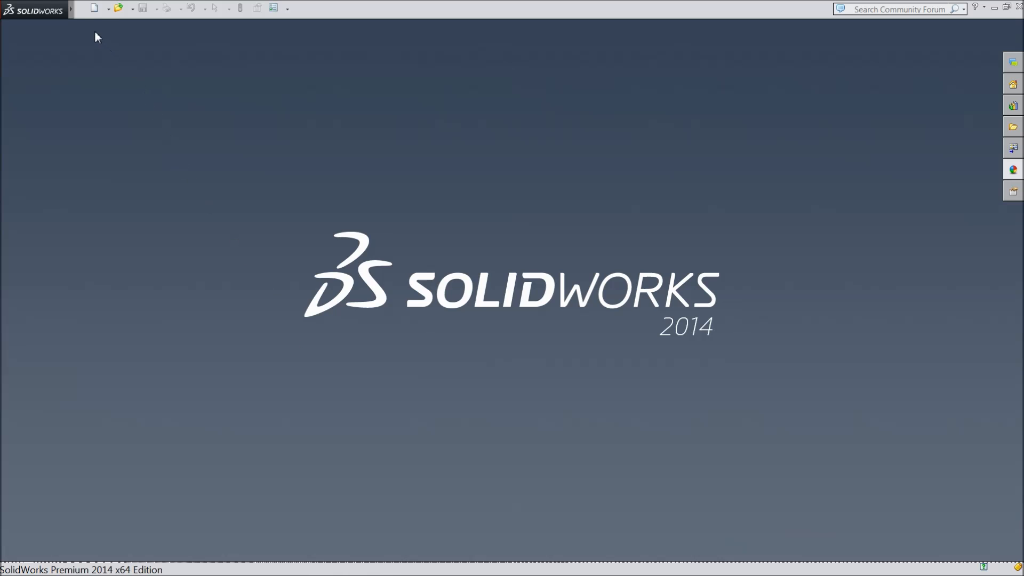
- Create a new assembly document and widen the side pane
{"action": "left_click", "coordinate": [95, 11]}
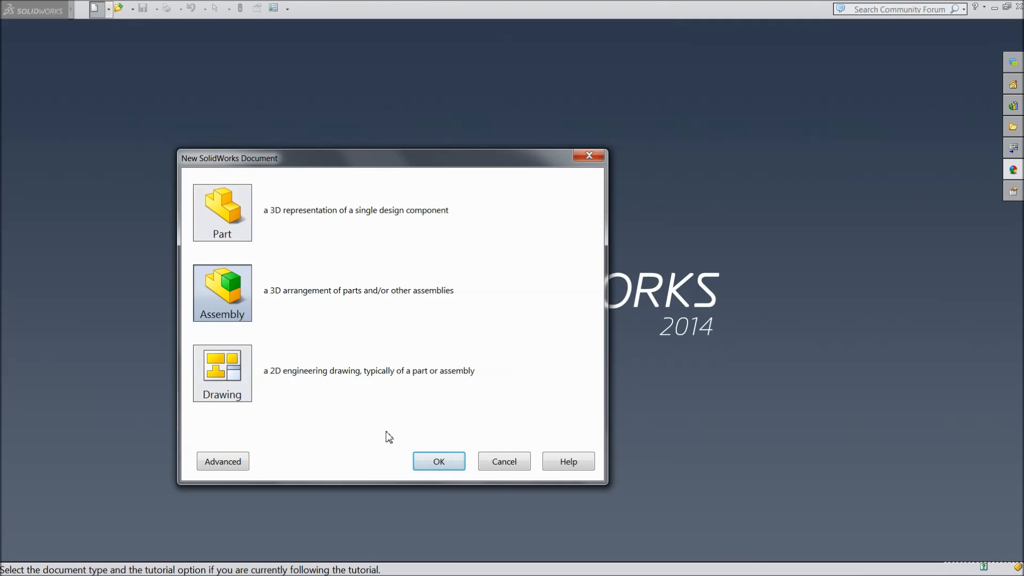
{"action": "left_click", "coordinate": [436, 462]}
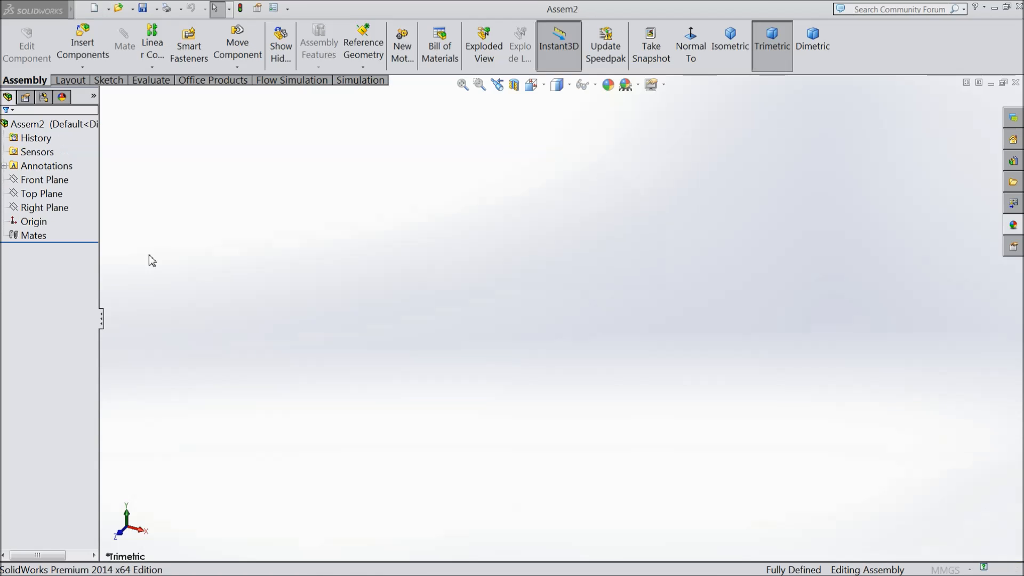
{"action": "left_click_drag", "start_coordinate": [101, 251], "coordinate": [143, 257]}
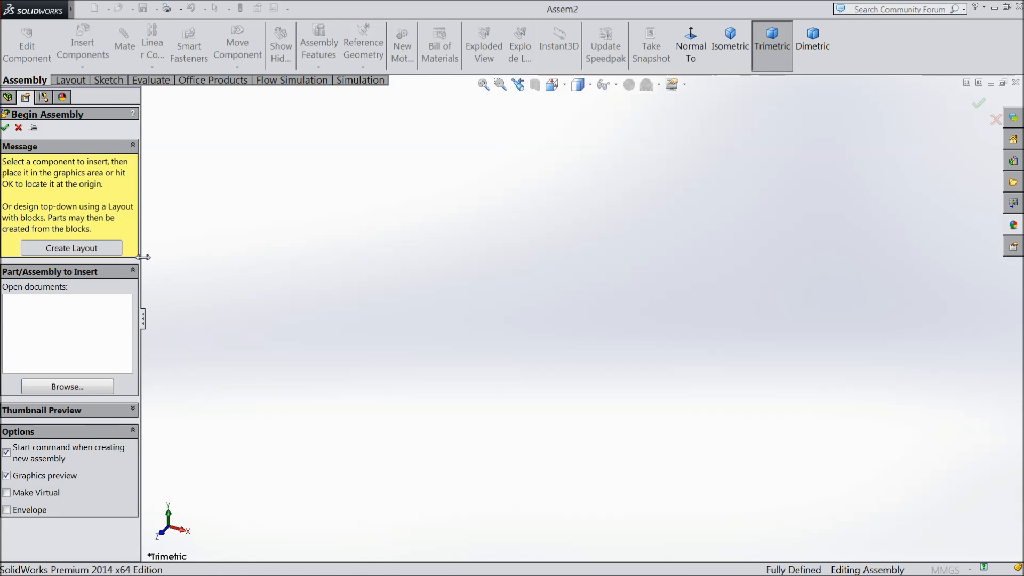
{"action": "left_click", "coordinate": [86, 392]}
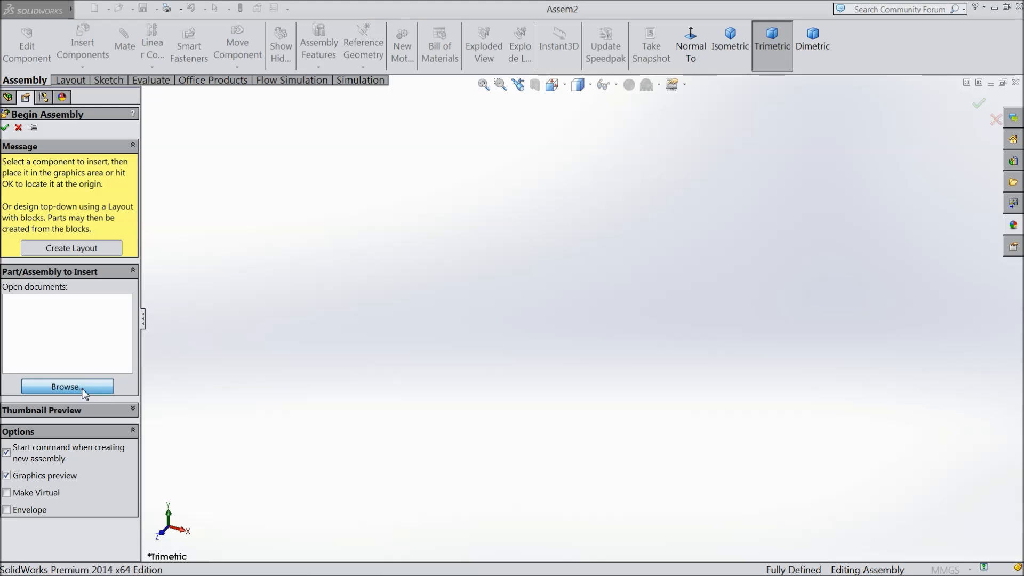
{"action": "left_click", "coordinate": [630, 158]}
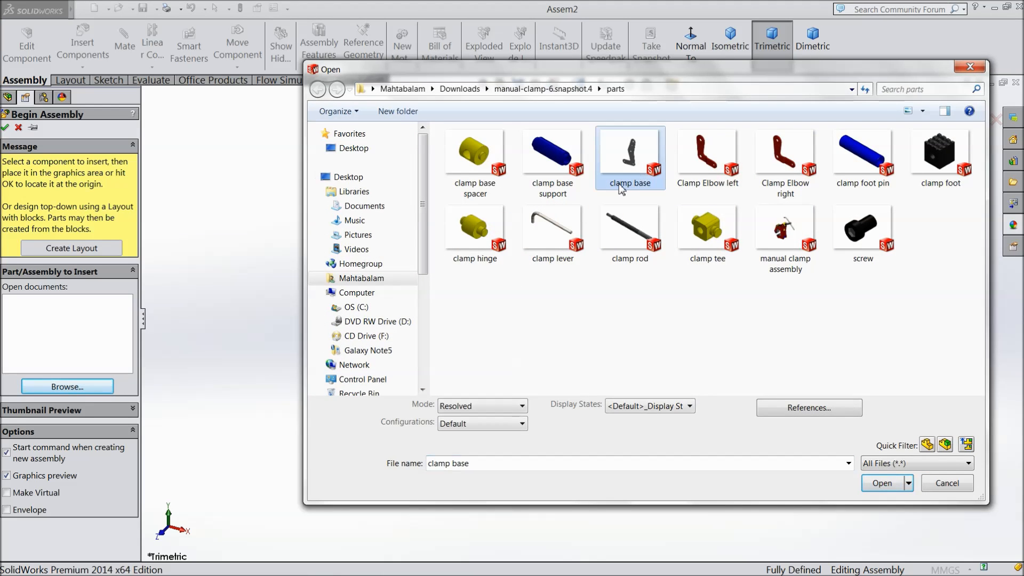
{"action": "left_click", "coordinate": [875, 483]}
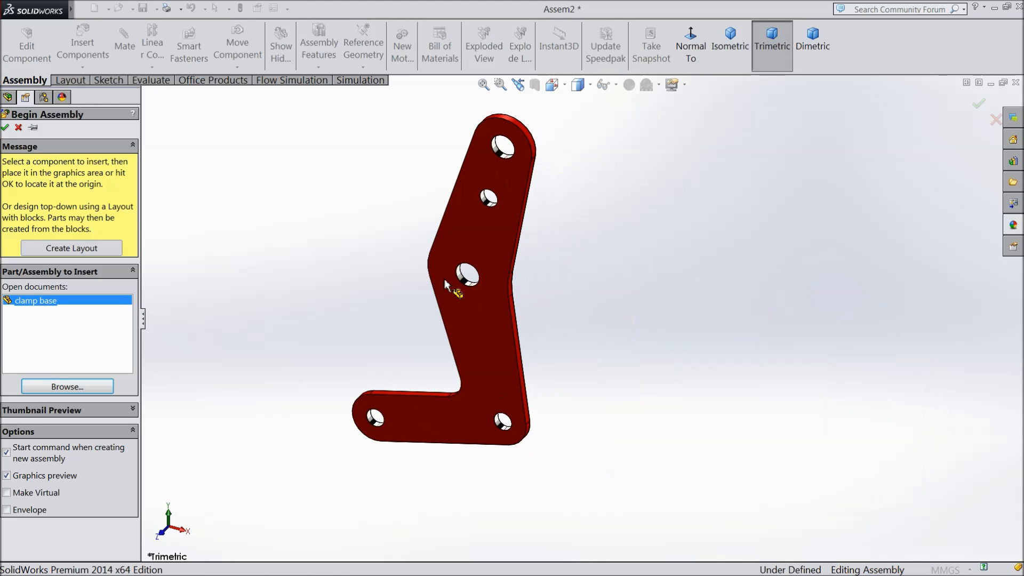
{"action": "left_click", "coordinate": [19, 128]}
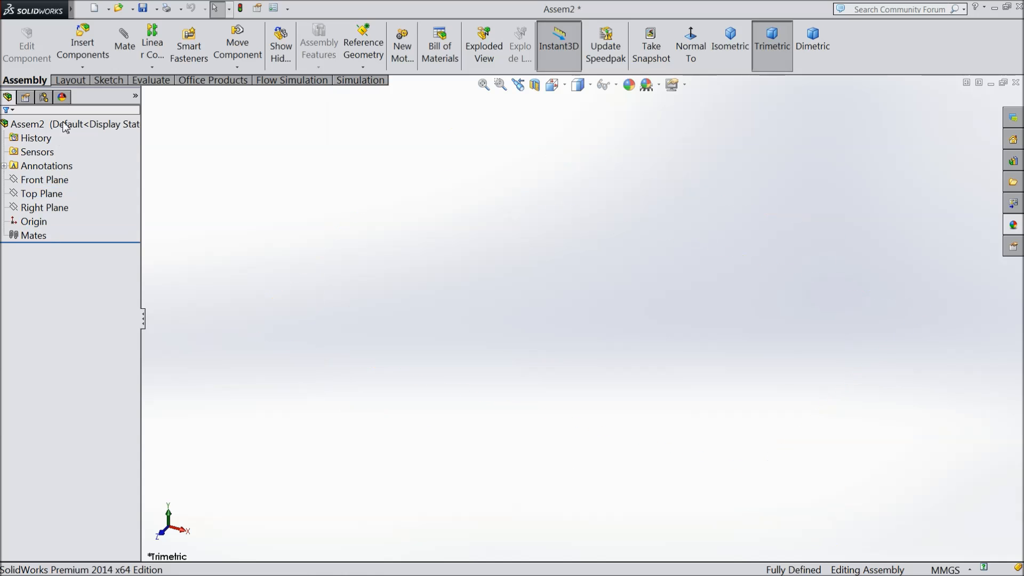
- Insert the part 1.Clamp base from the Manual Clamp folder on the Desktop as the assembly's first component
{"action": "left_click", "coordinate": [79, 54]}
{"action": "left_click", "coordinate": [76, 380]}
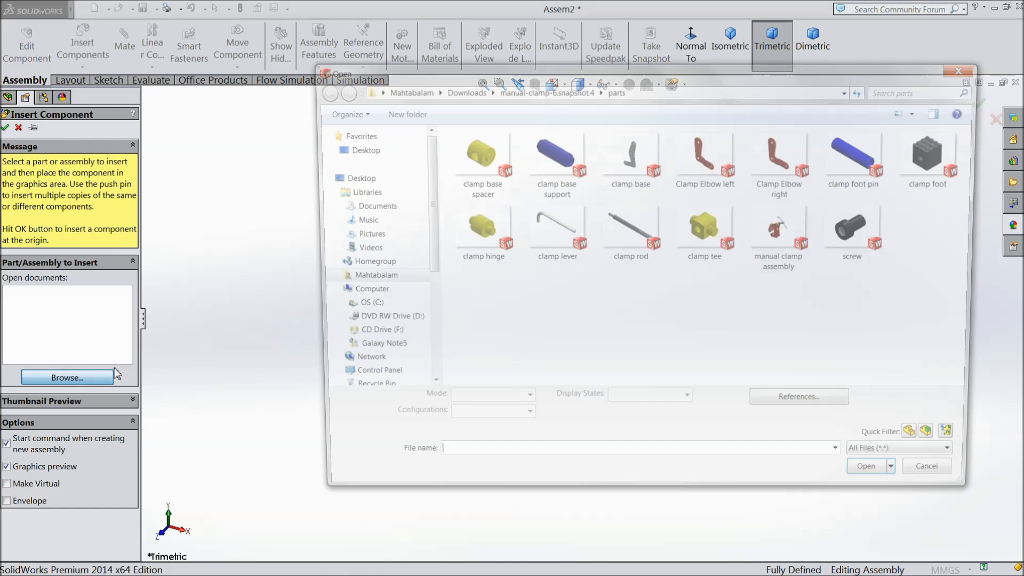
{"action": "left_click", "coordinate": [366, 149]}
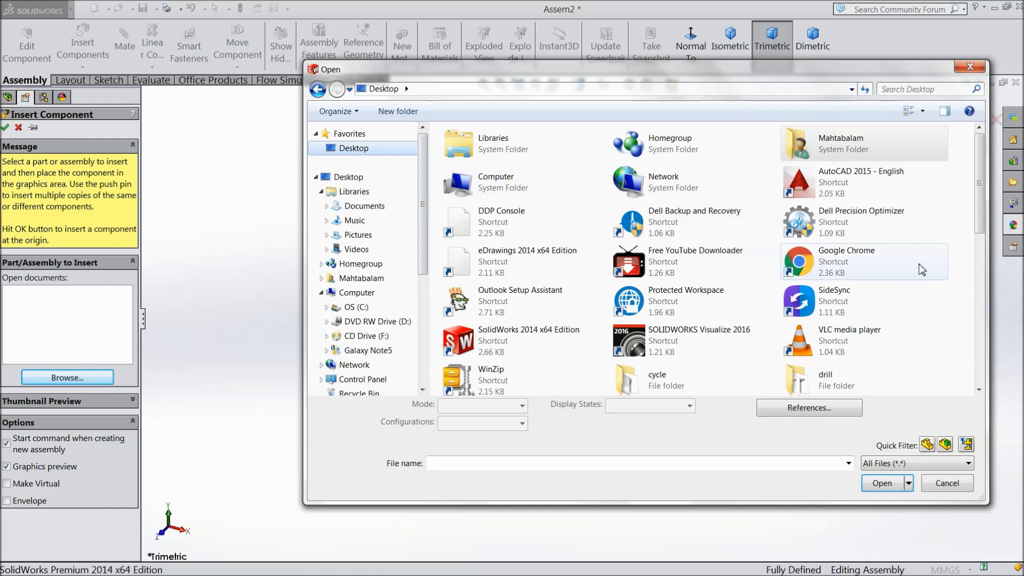
{"action": "left_click_drag", "start_coordinate": [982, 209], "coordinate": [986, 286]}
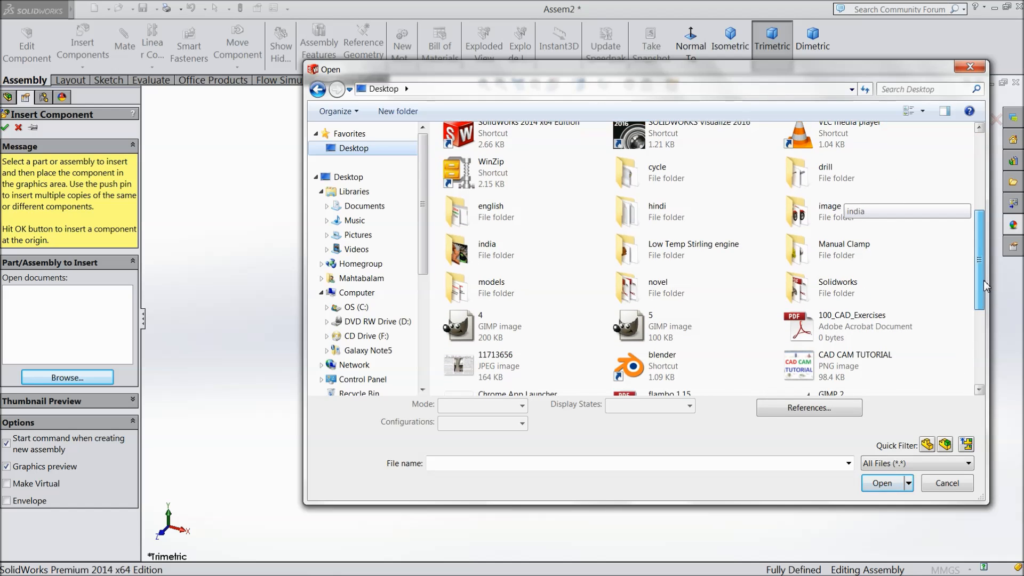
{"action": "double_click", "coordinate": [833, 253]}
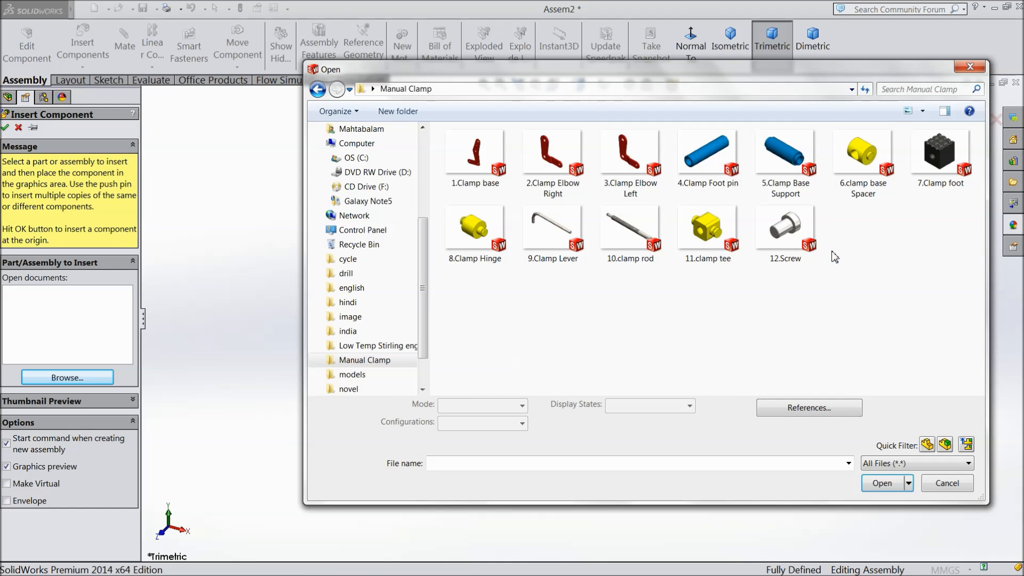
{"action": "left_click", "coordinate": [471, 183]}
{"action": "left_click", "coordinate": [881, 483]}
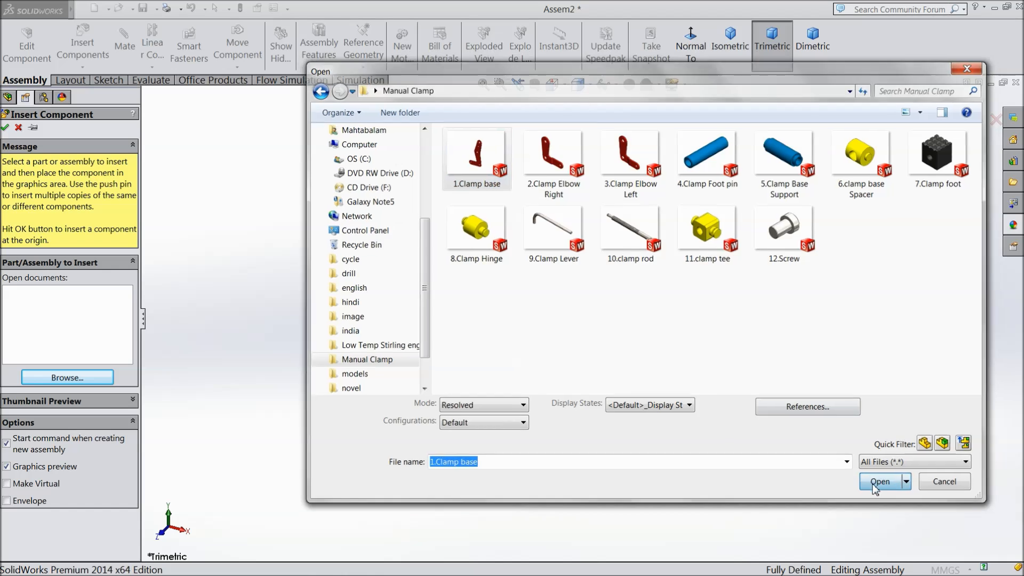
{"action": "left_click", "coordinate": [388, 266]}
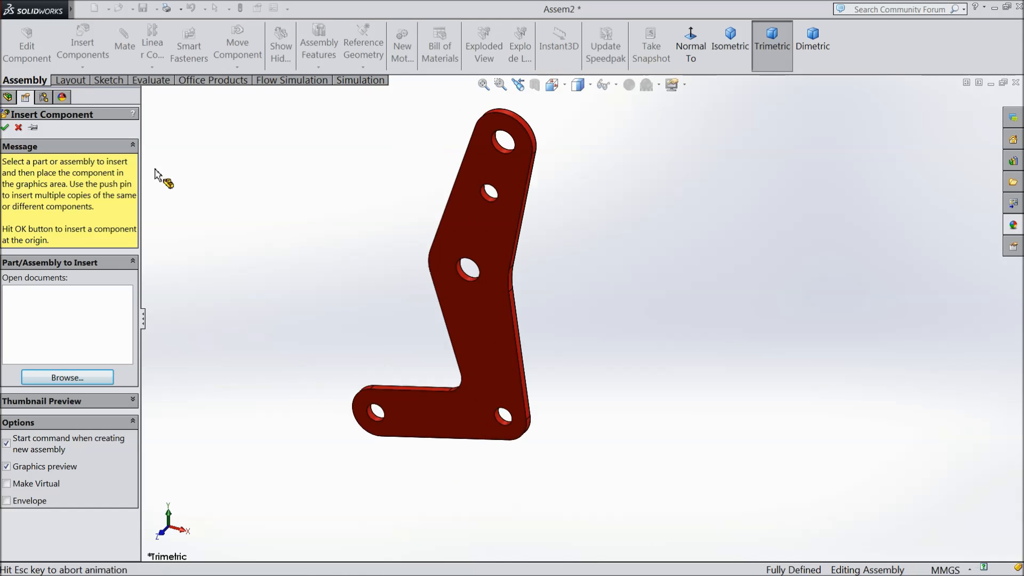
- Change the assembly's background scene to plain white
{"action": "middle_click_drag", "start_coordinate": [312, 185], "coordinate": [508, 358]}
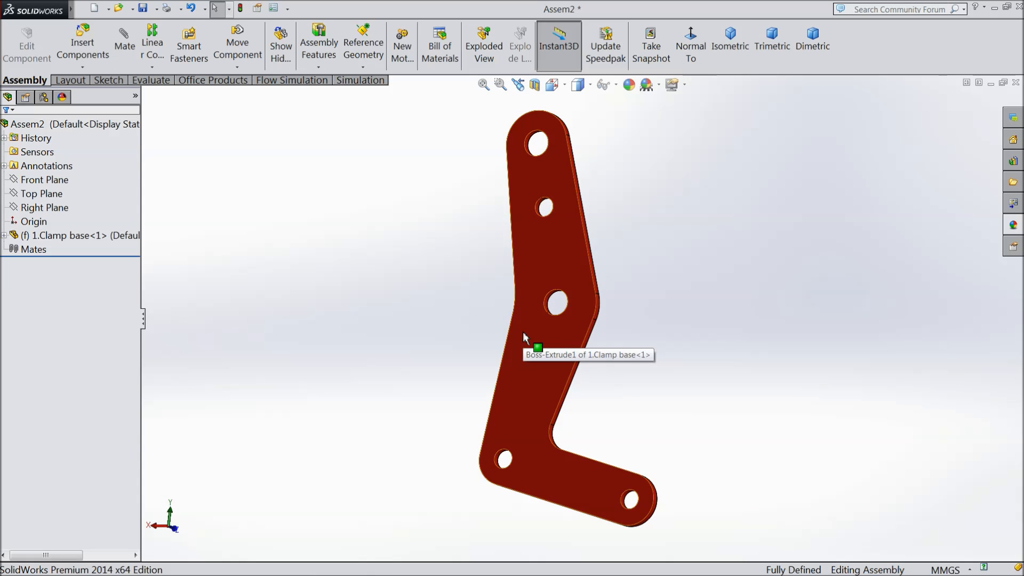
{"action": "middle_click_drag", "start_coordinate": [715, 277], "coordinate": [662, 149]}
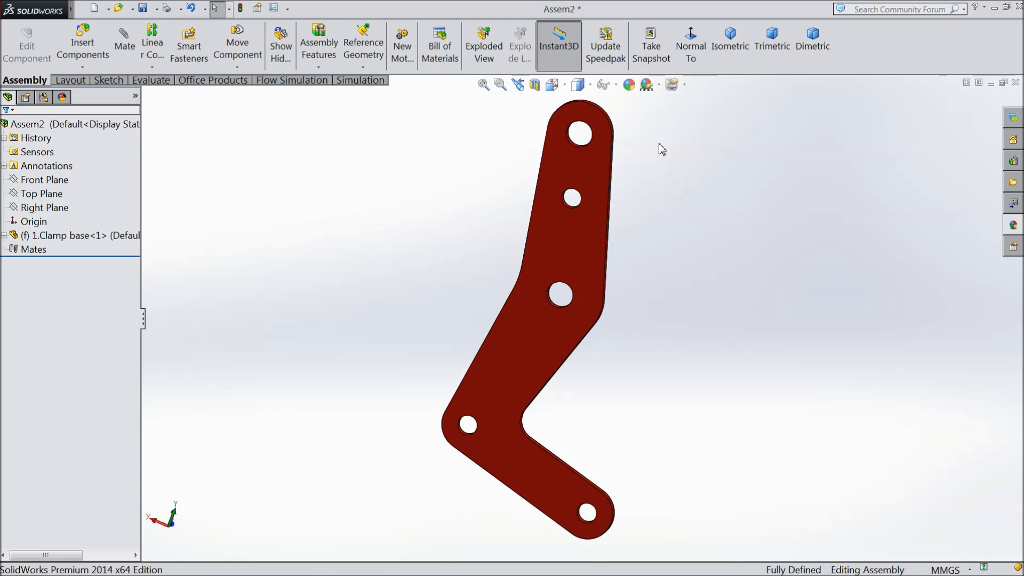
{"action": "left_click", "coordinate": [660, 84]}
{"action": "left_click", "coordinate": [673, 40]}
{"action": "scroll", "coordinate": [736, 268], "scroll_direction": "up", "scroll_amount": 2}
{"action": "scroll", "coordinate": [739, 372], "scroll_direction": "down", "scroll_amount": 2}
- Insert the part 3.Clamp Elbow Left from the Manual Clamp folder and place it beside the clamp base
{"action": "left_click", "coordinate": [84, 52]}
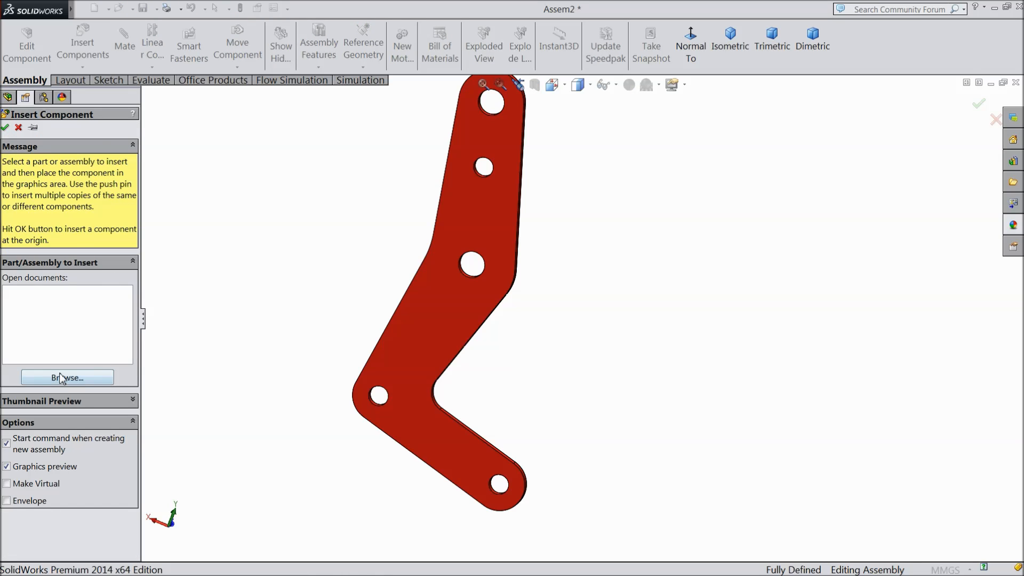
{"action": "left_click", "coordinate": [62, 378]}
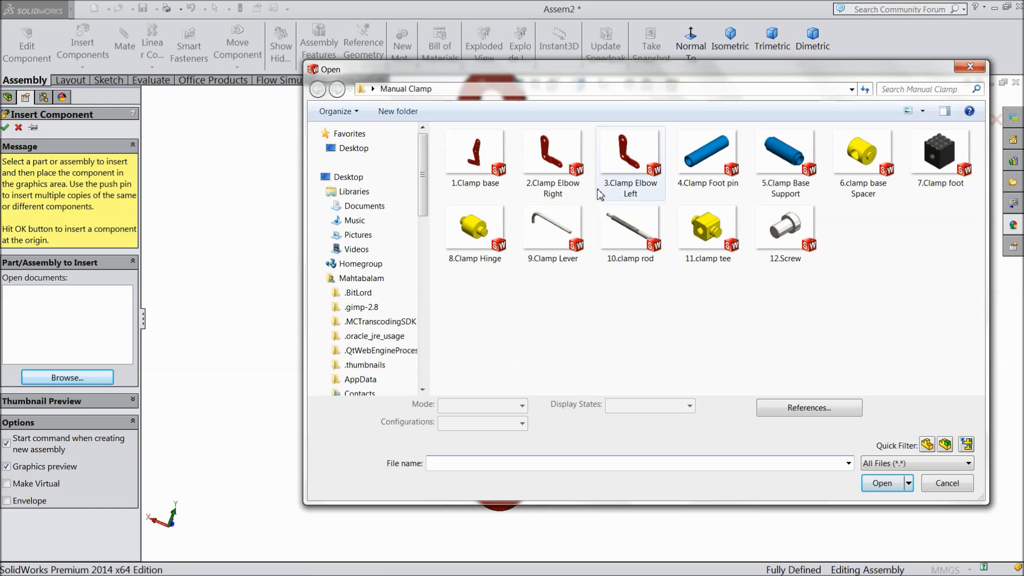
{"action": "left_click", "coordinate": [613, 192]}
{"action": "left_click", "coordinate": [888, 484]}
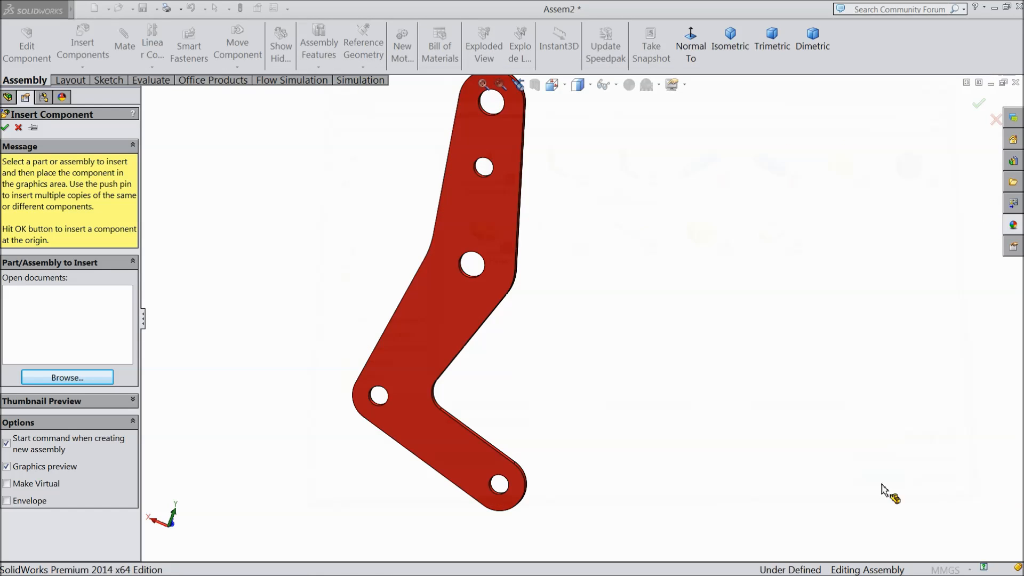
{"action": "left_click", "coordinate": [647, 335]}
{"action": "middle_click_drag", "start_coordinate": [613, 361], "coordinate": [592, 362]}
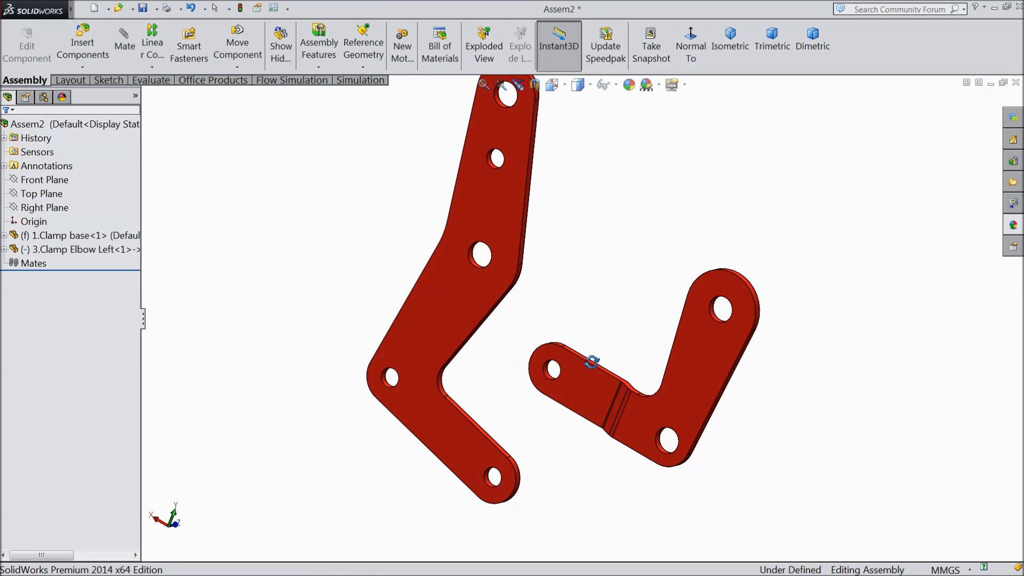
- Rotate the left clamp elbow freely until its offset arm points down toward the clamp base's foot
{"action": "left_click", "coordinate": [237, 49]}
{"action": "left_click", "coordinate": [238, 68]}
{"action": "left_click", "coordinate": [247, 96]}
{"action": "left_click_drag", "start_coordinate": [613, 407], "coordinate": [662, 466]}
{"action": "middle_click_drag", "start_coordinate": [585, 407], "coordinate": [608, 386]}
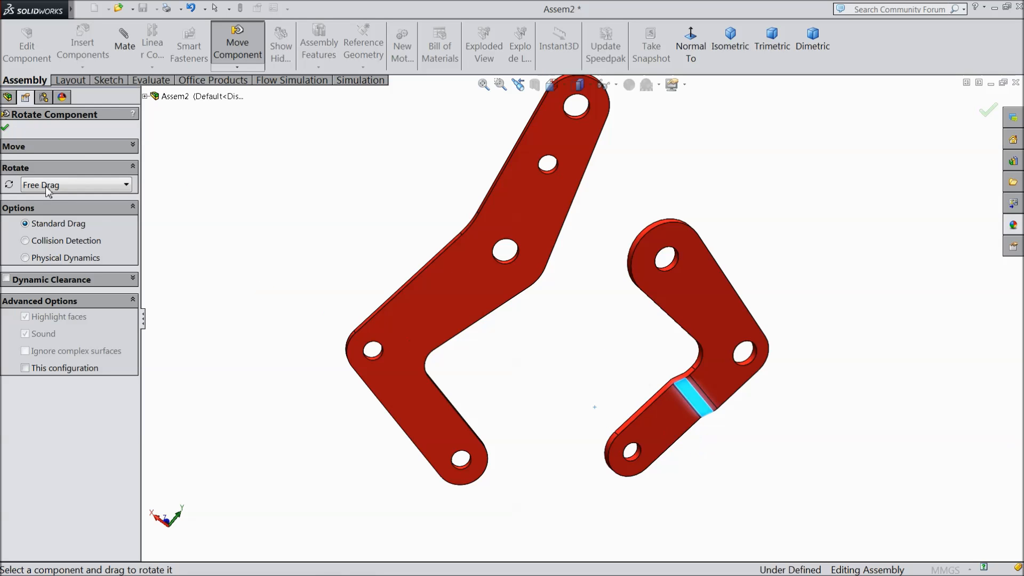
{"action": "left_click", "coordinate": [5, 129]}
- Insert the part 2.Clamp Elbow Right beside the clamp base and move the left elbow clear of it
{"action": "left_click", "coordinate": [83, 45]}
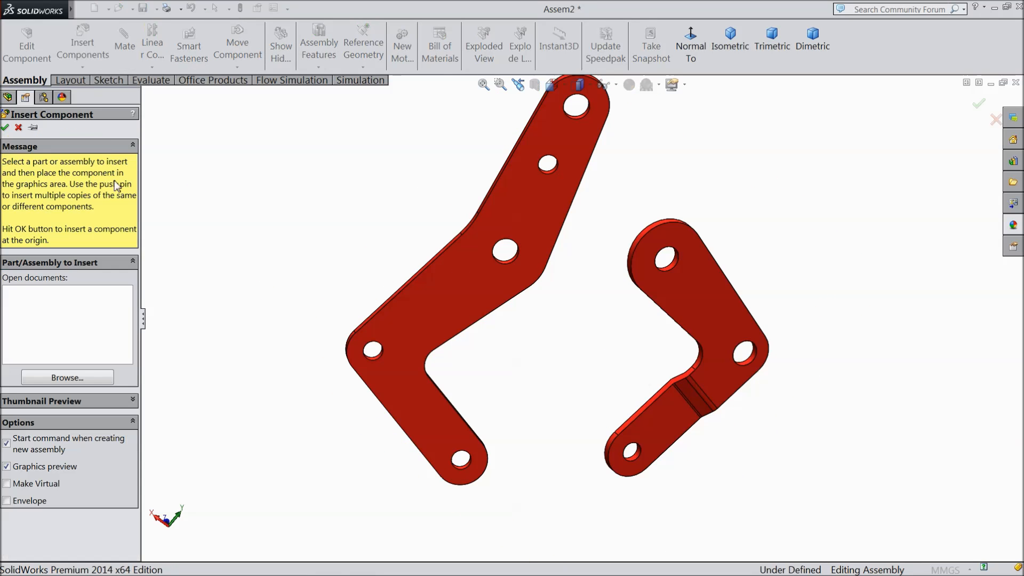
{"action": "left_click", "coordinate": [65, 379]}
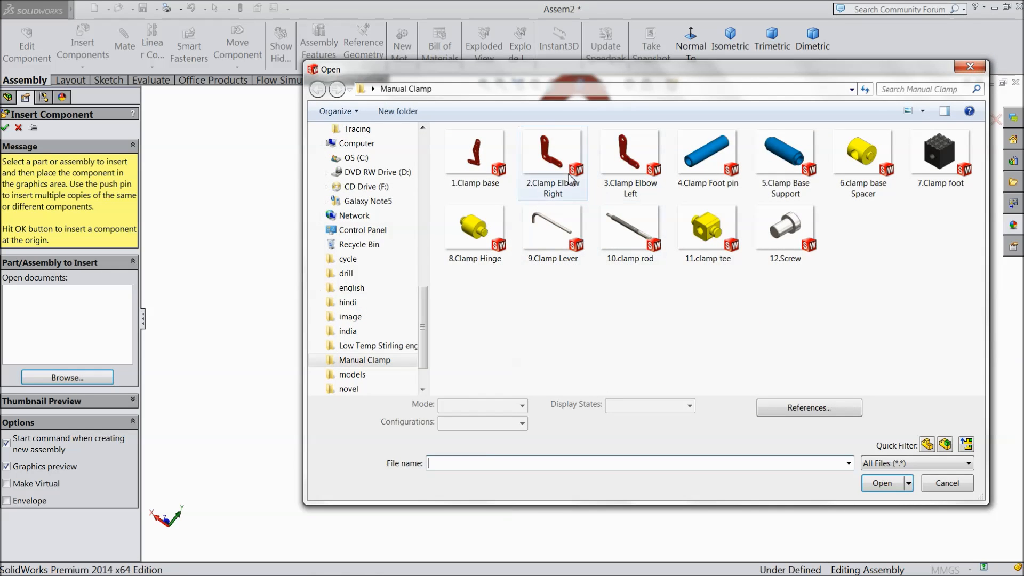
{"action": "left_click", "coordinate": [553, 160]}
{"action": "left_click", "coordinate": [878, 483]}
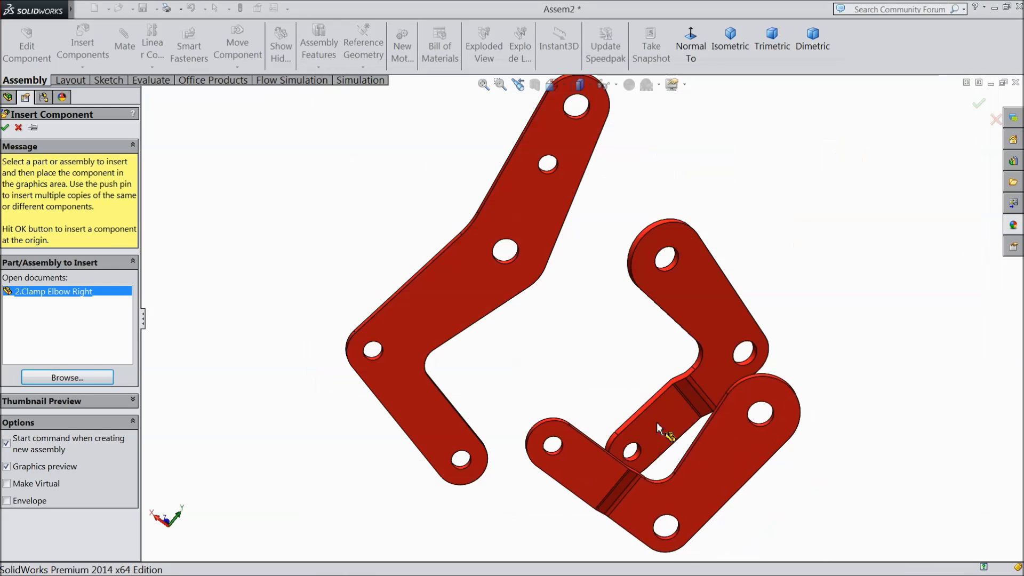
{"action": "left_click", "coordinate": [643, 332]}
{"action": "left_click_drag", "start_coordinate": [682, 289], "coordinate": [985, 155]}
{"action": "left_click_drag", "start_coordinate": [622, 408], "coordinate": [693, 420]}
- Rotate the right clamp elbow freely until its offset arm points down like the left elbow's
{"action": "left_click", "coordinate": [237, 66]}
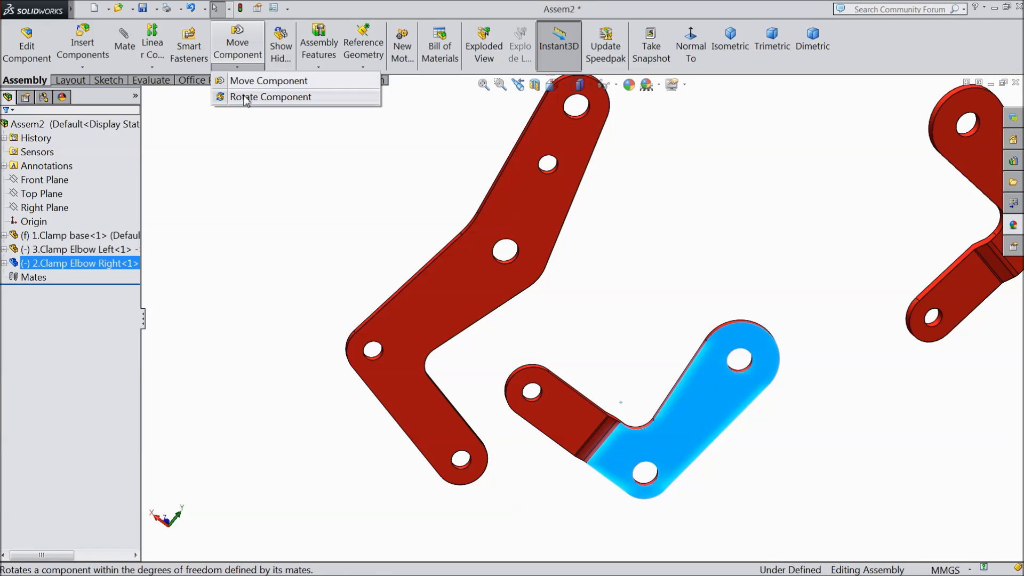
{"action": "left_click", "coordinate": [247, 96]}
{"action": "left_click_drag", "start_coordinate": [645, 411], "coordinate": [654, 483]}
{"action": "right_click", "coordinate": [684, 202]}
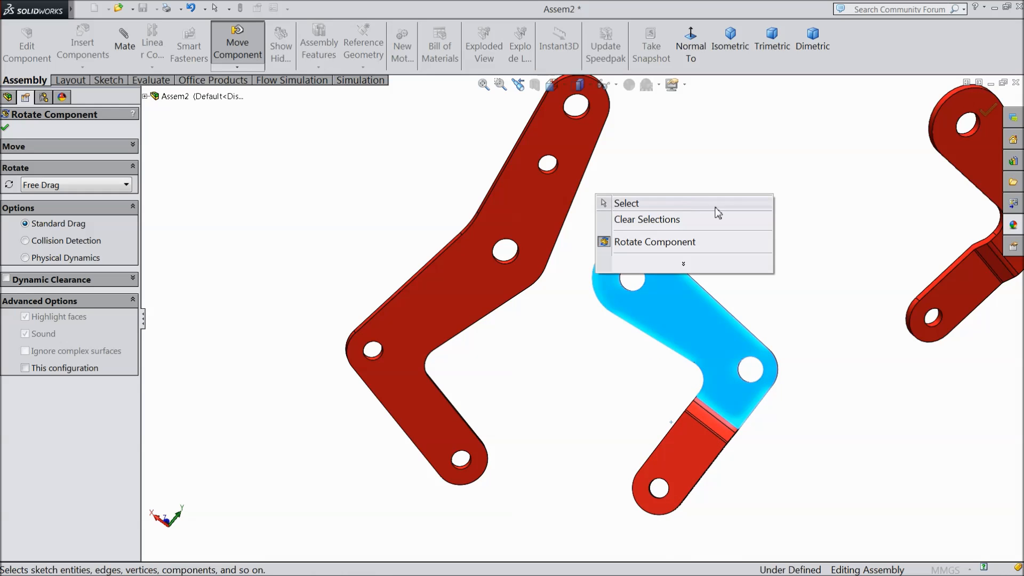
{"action": "left_click", "coordinate": [636, 206]}
- Add a concentric mate between the clamp base's large middle hole and the hole at the right elbow's upper end
{"action": "middle_click_drag", "start_coordinate": [661, 182], "coordinate": [635, 222]}
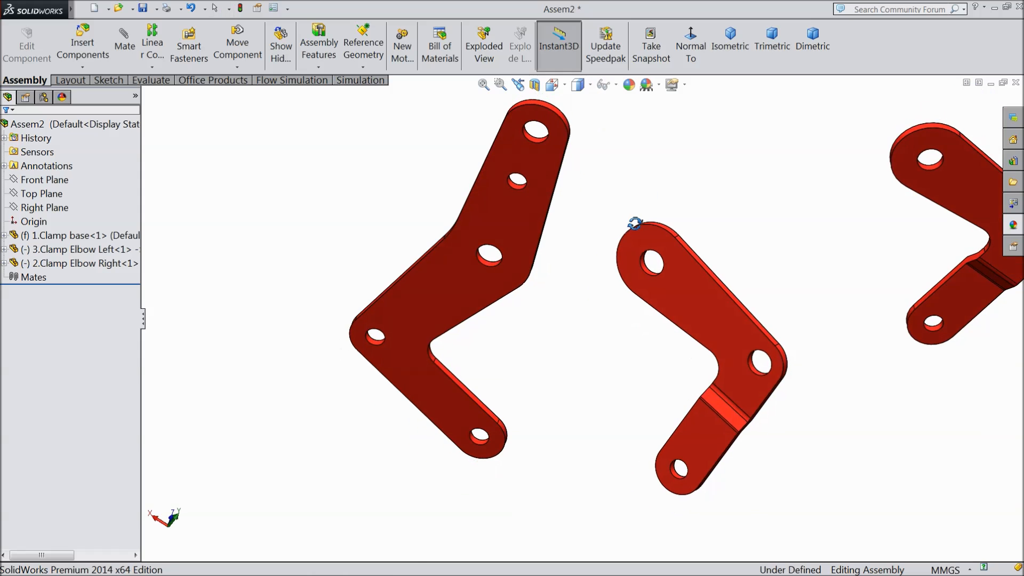
{"action": "scroll", "coordinate": [643, 225], "scroll_direction": "down", "scroll_amount": 2}
{"action": "left_click", "coordinate": [116, 42]}
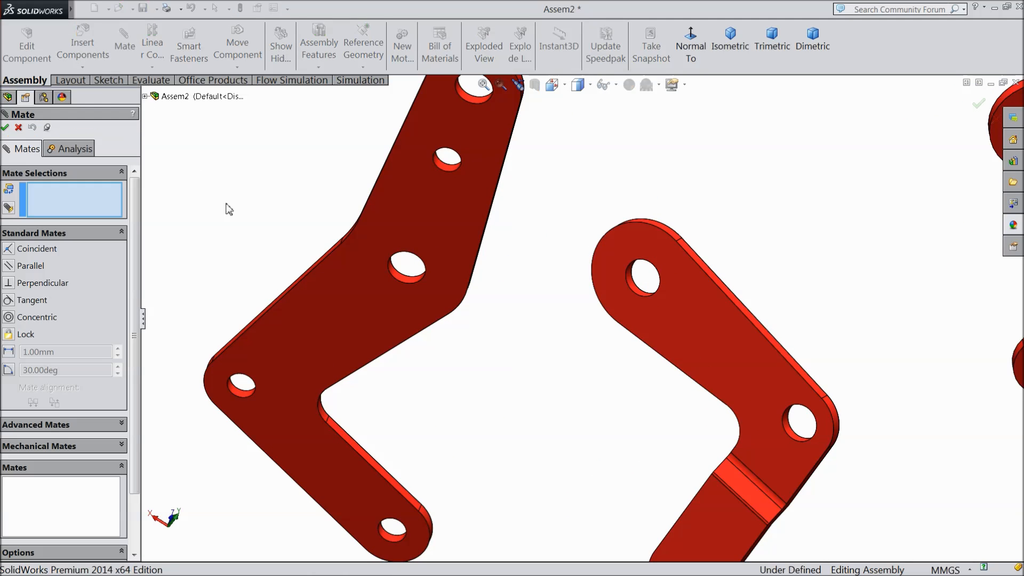
{"action": "left_click", "coordinate": [403, 279]}
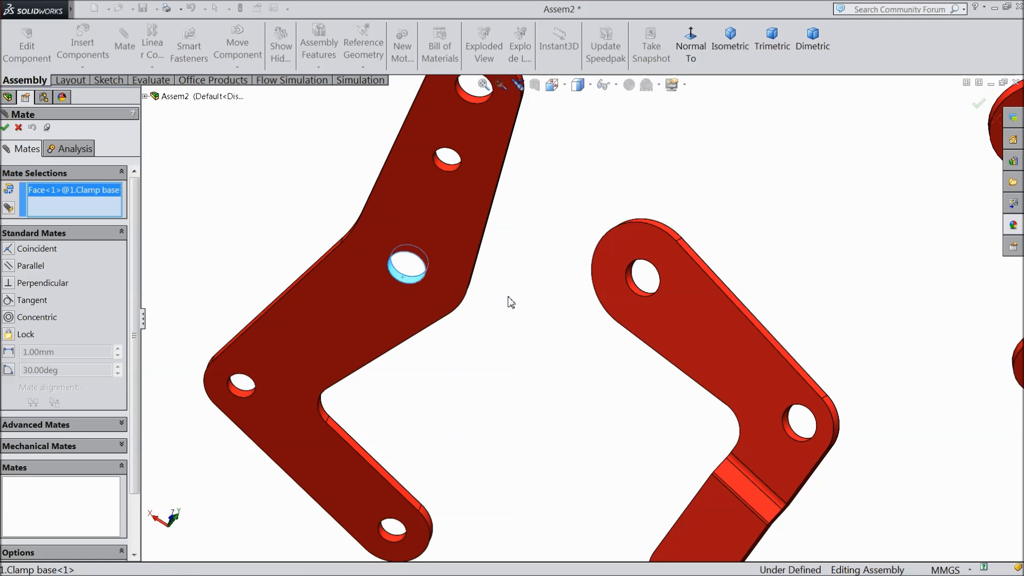
{"action": "left_click", "coordinate": [639, 291]}
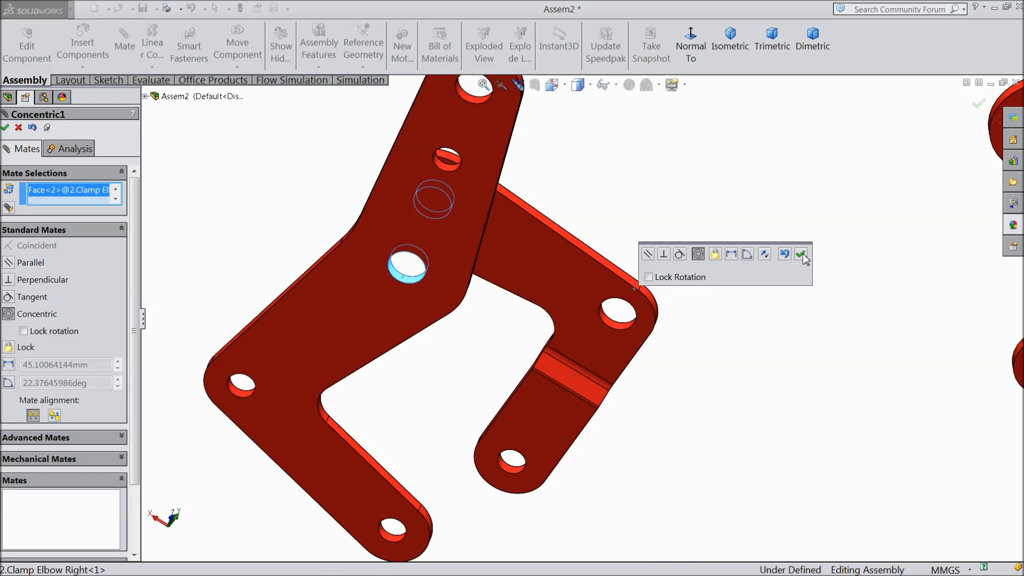
{"action": "left_click", "coordinate": [802, 255]}
- Add a coincident mate between the right elbow's flat face and the facing side of the clamp base, and finish mating
{"action": "middle_click_drag", "start_coordinate": [715, 290], "coordinate": [667, 298]}
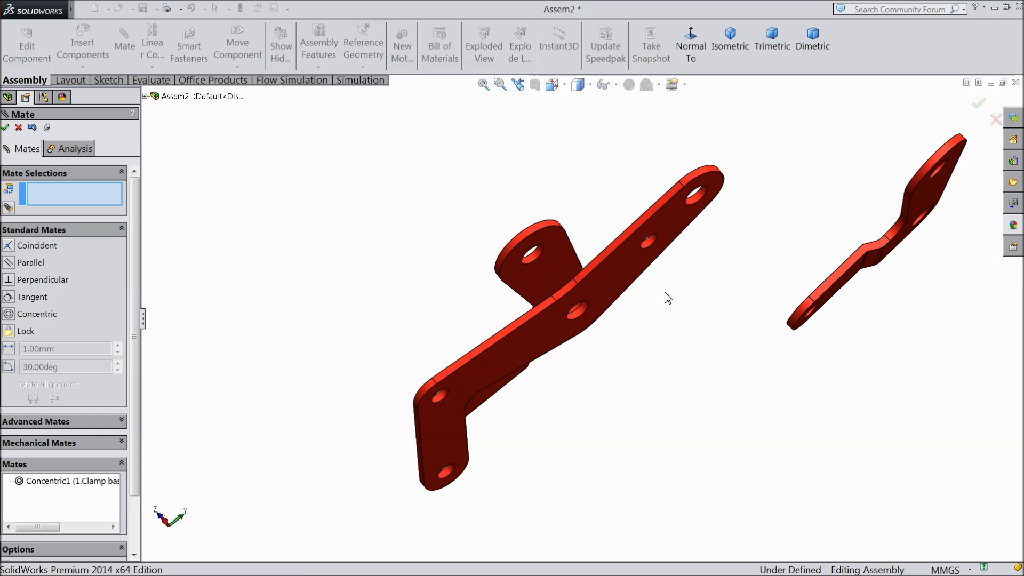
{"action": "left_click", "coordinate": [547, 272]}
{"action": "middle_click_drag", "start_coordinate": [418, 290], "coordinate": [491, 318]}
{"action": "left_click", "coordinate": [491, 318]}
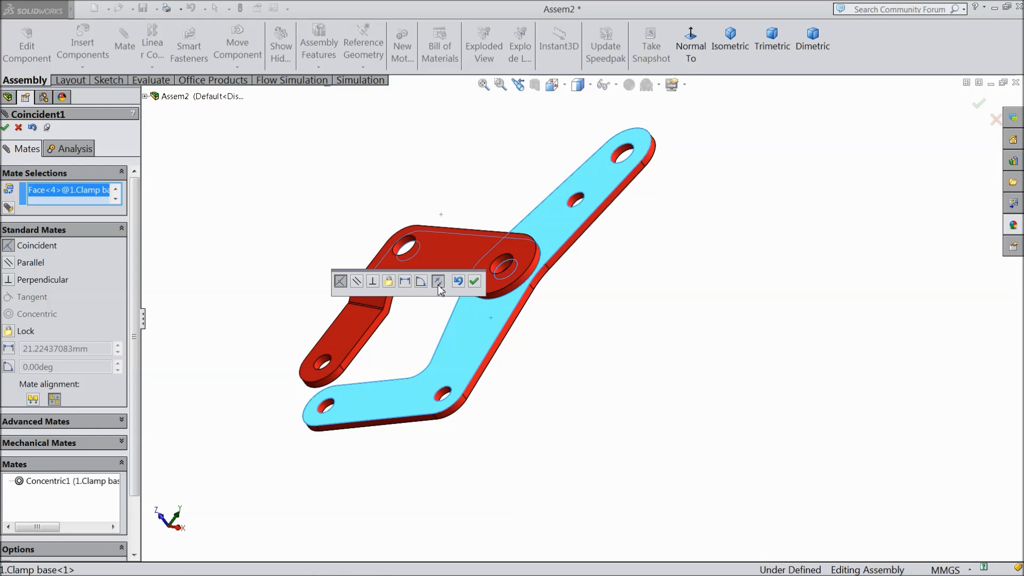
{"action": "left_click", "coordinate": [474, 282]}
{"action": "middle_click_drag", "start_coordinate": [492, 293], "coordinate": [389, 256]}
{"action": "scroll", "coordinate": [415, 217], "scroll_direction": "down", "scroll_amount": 3}
{"action": "middle_click_drag", "start_coordinate": [555, 247], "coordinate": [592, 277]}
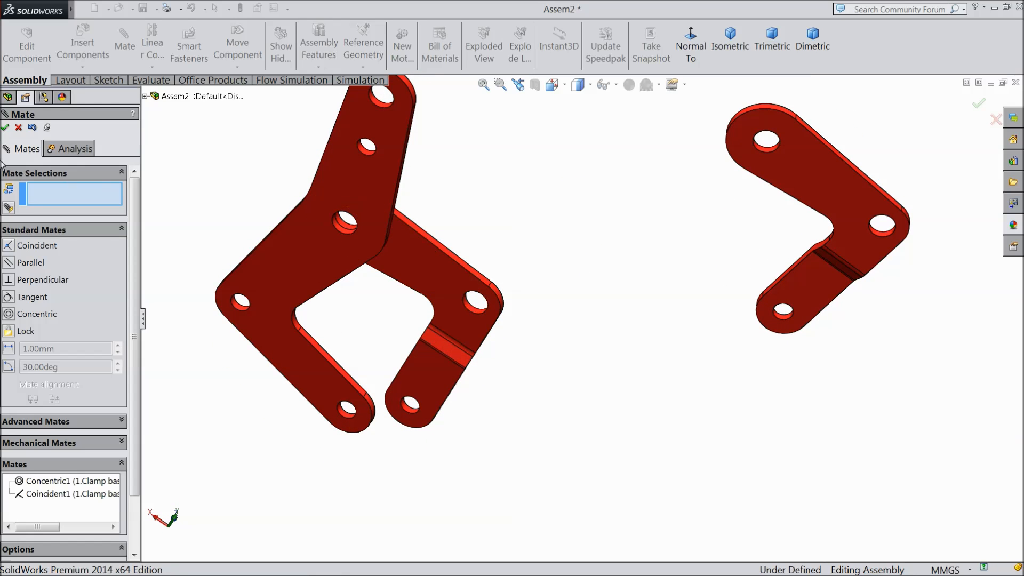
{"action": "left_click", "coordinate": [5, 129]}
{"action": "middle_click_drag", "start_coordinate": [263, 250], "coordinate": [260, 229]}
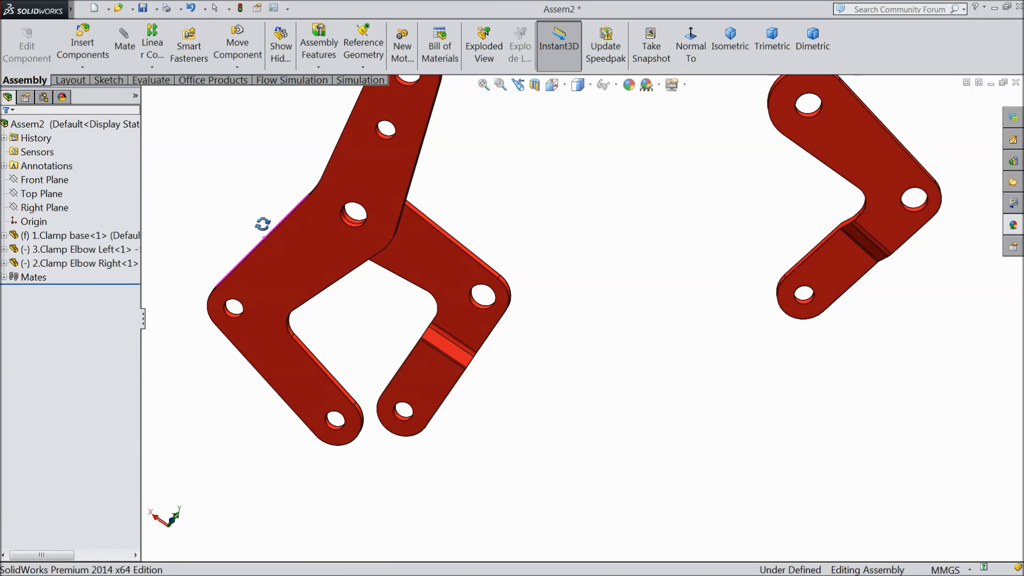
- Swing the right clamp elbow slightly about its pivot hole to check how it moves on the clamp base
{"action": "scroll", "coordinate": [261, 227], "scroll_direction": "up", "scroll_amount": 2}
{"action": "scroll", "coordinate": [432, 205], "scroll_direction": "down", "scroll_amount": 1}
{"action": "left_click_drag", "start_coordinate": [491, 415], "coordinate": [526, 427]}
{"action": "middle_click_drag", "start_coordinate": [526, 427], "coordinate": [544, 407]}
{"action": "scroll", "coordinate": [580, 334], "scroll_direction": "up", "scroll_amount": 1}
{"action": "scroll", "coordinate": [594, 286], "scroll_direction": "down", "scroll_amount": 1}
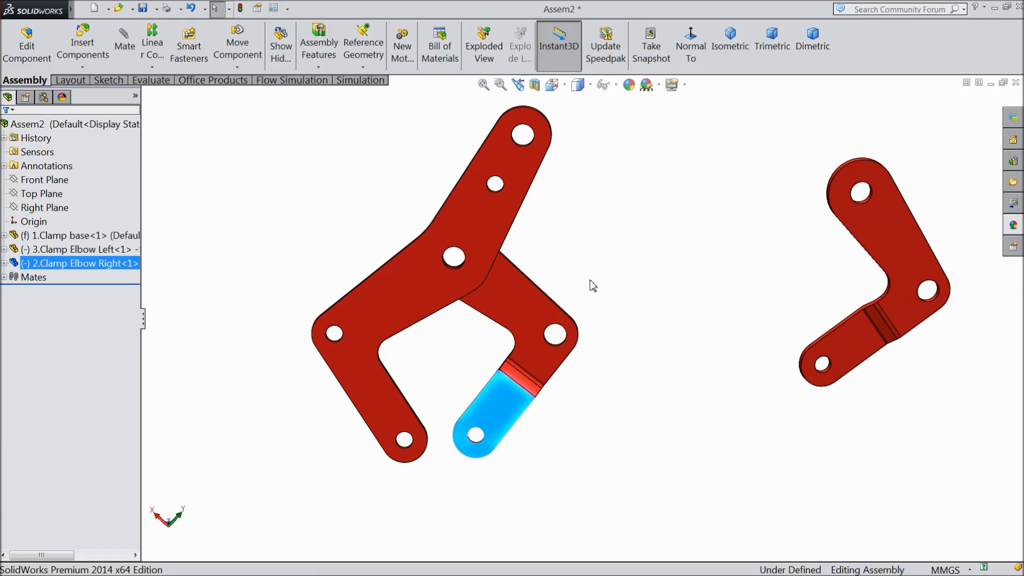
{"action": "middle_click_drag", "start_coordinate": [226, 178], "coordinate": [222, 245]}
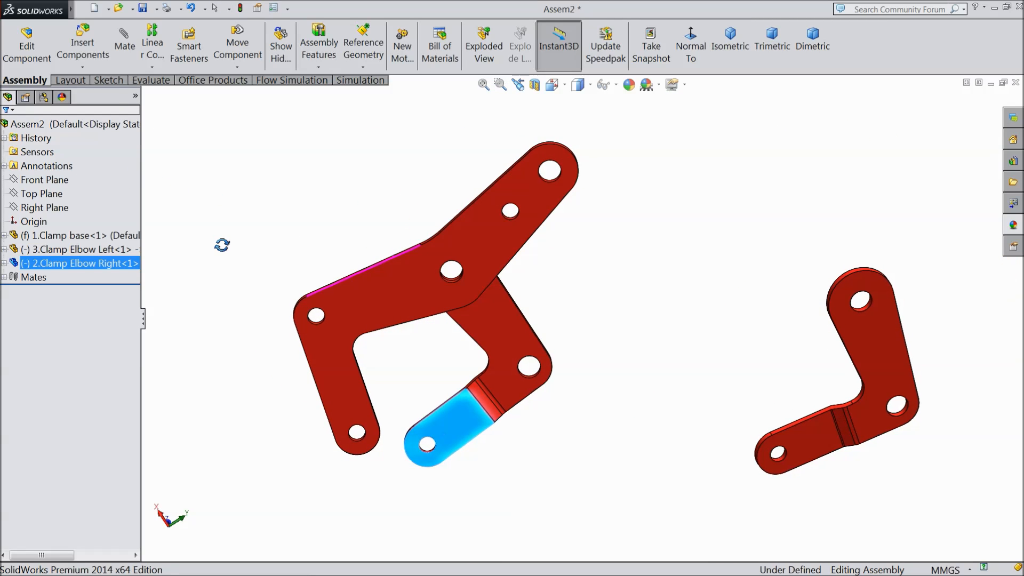
- Insert the part 4.Clamp Foot pin into free space beside the clamp base
{"action": "left_click", "coordinate": [82, 46]}
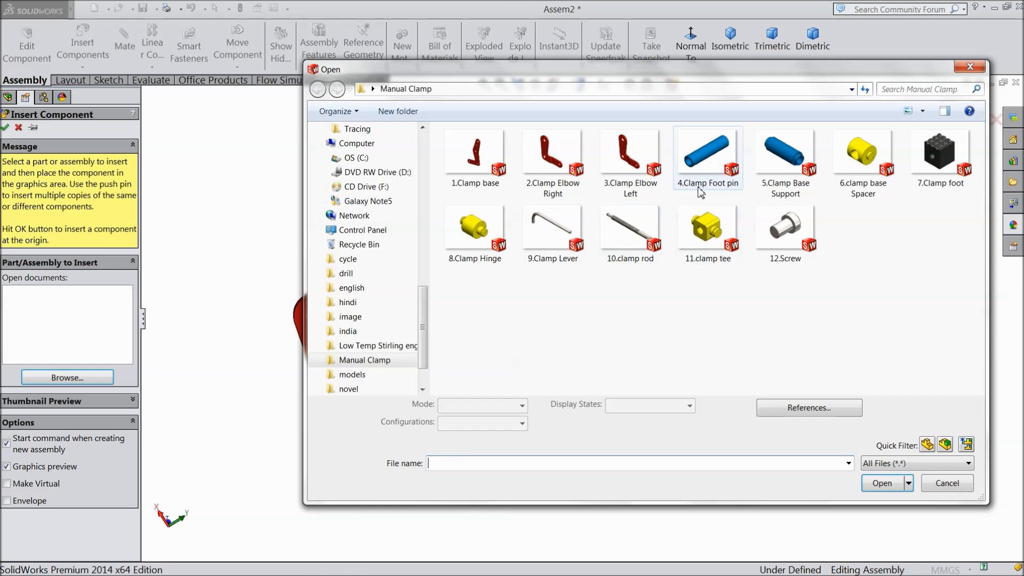
{"action": "left_click", "coordinate": [700, 191]}
{"action": "left_click", "coordinate": [888, 485]}
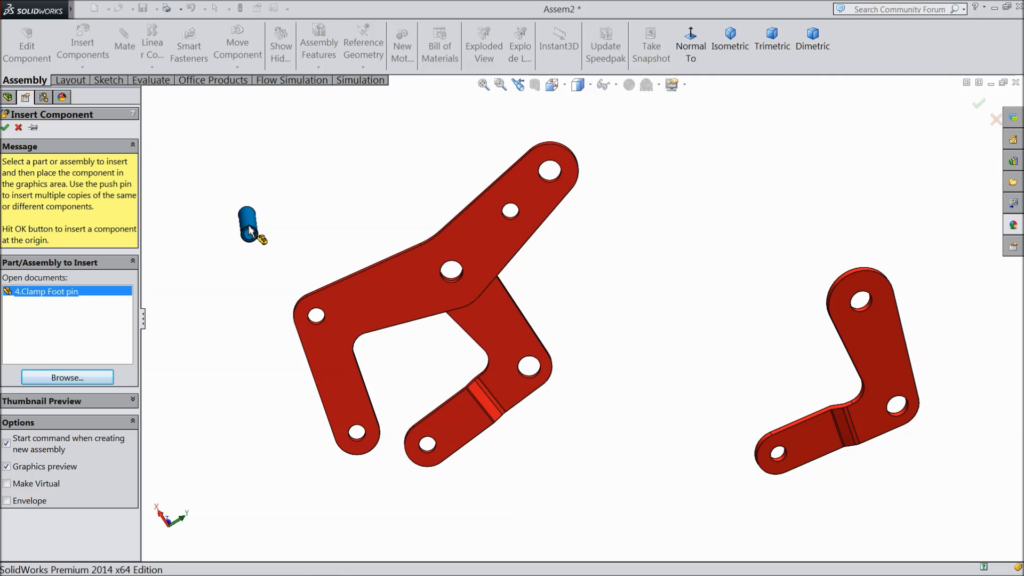
{"action": "left_click", "coordinate": [242, 243]}
- Add a concentric mate between the clamp base's corner hole and the foot pin's outer cylindrical face
{"action": "middle_click_drag", "start_coordinate": [286, 267], "coordinate": [404, 328]}
{"action": "middle_click_drag", "start_coordinate": [348, 299], "coordinate": [316, 249]}
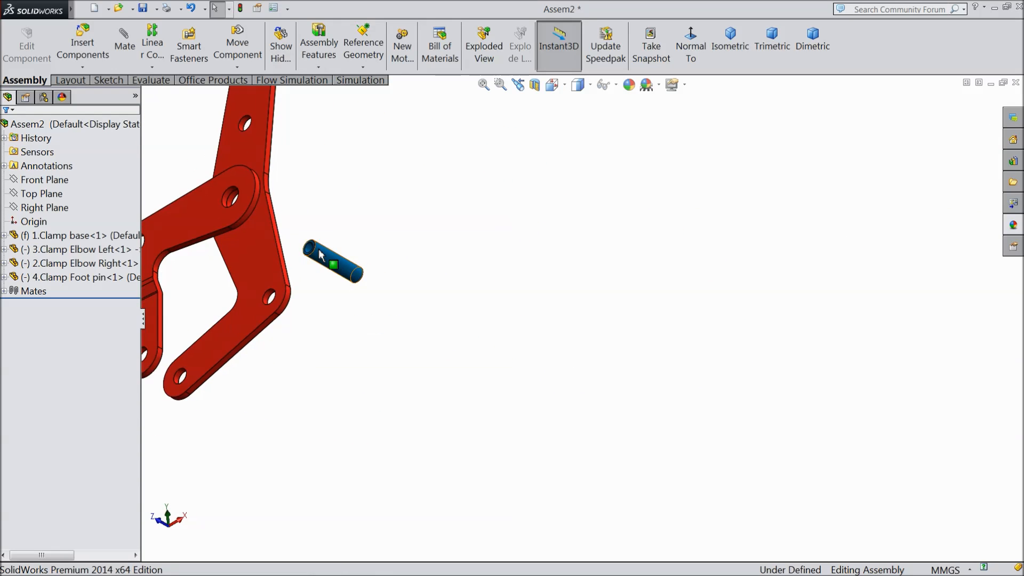
{"action": "scroll", "coordinate": [267, 243], "scroll_direction": "down", "scroll_amount": 6}
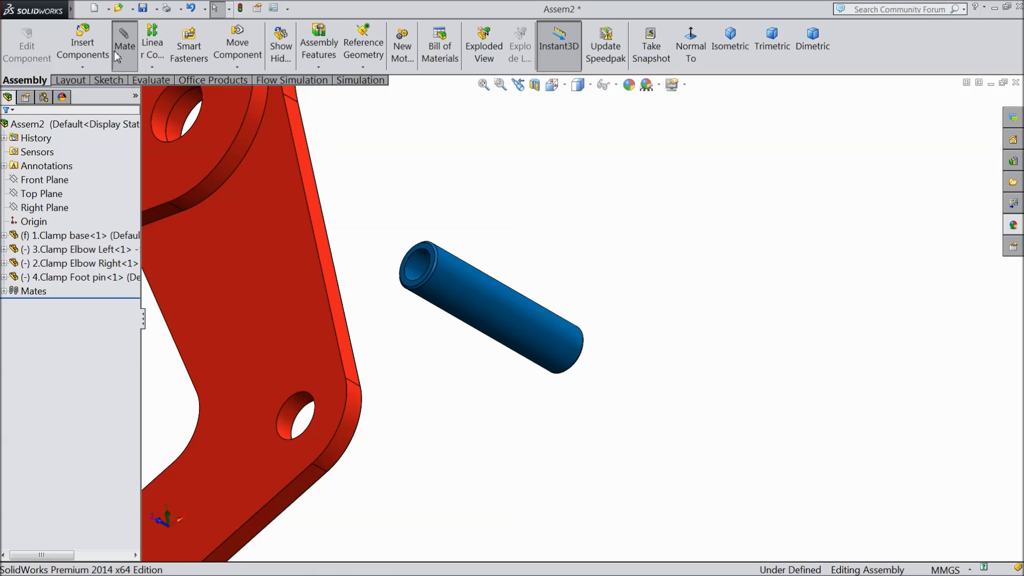
{"action": "left_click", "coordinate": [123, 50]}
{"action": "left_click", "coordinate": [296, 423]}
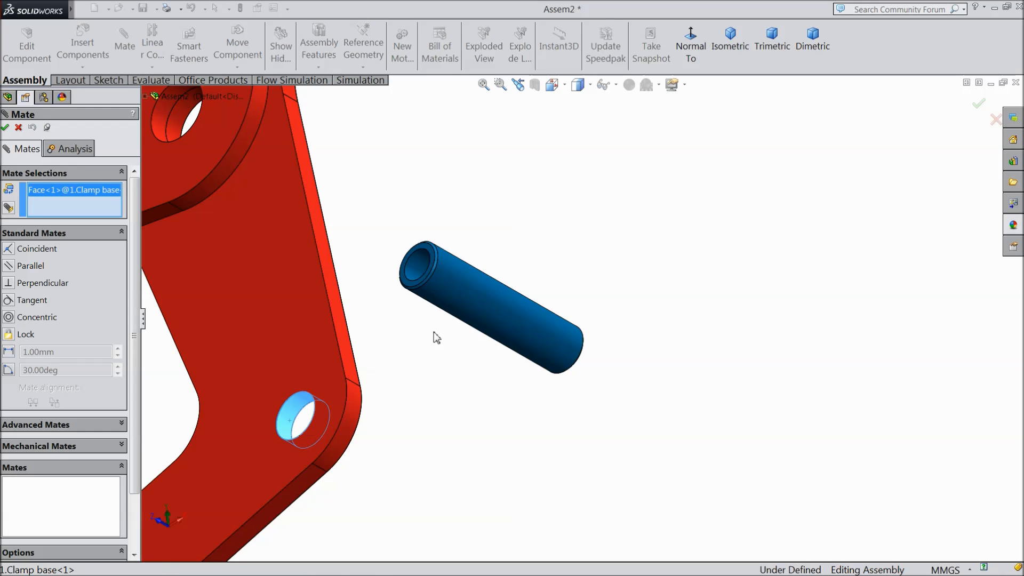
{"action": "left_click", "coordinate": [465, 306]}
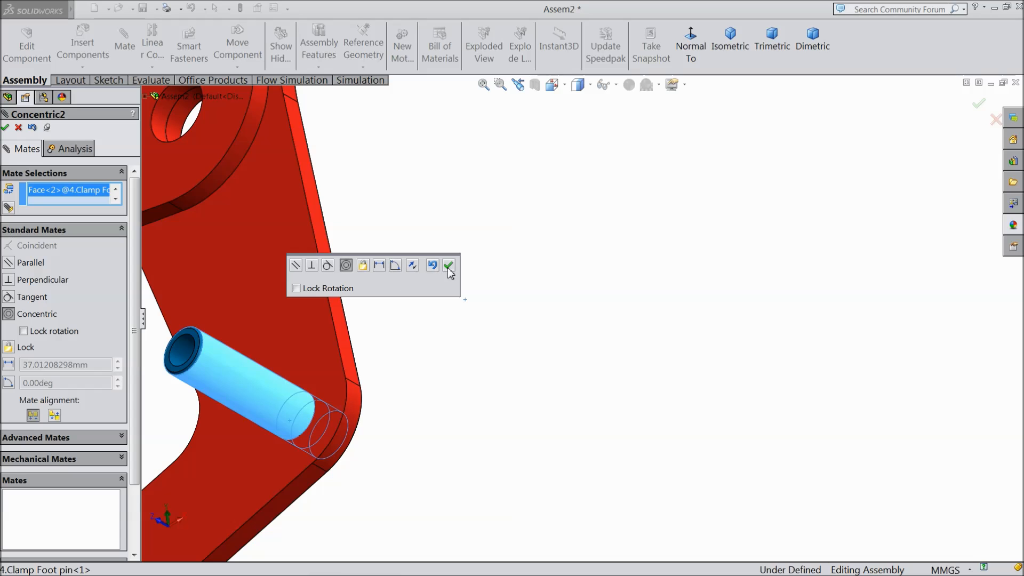
{"action": "left_click", "coordinate": [448, 265]}
- Pull the foot pin clear of the hole and make its end face coincident with the clamp base's elbow-side face
{"action": "scroll", "coordinate": [496, 358], "scroll_direction": "up", "scroll_amount": 4}
{"action": "left_click_drag", "start_coordinate": [409, 378], "coordinate": [344, 352]}
{"action": "left_click", "coordinate": [422, 349]}
{"action": "middle_click_drag", "start_coordinate": [430, 358], "coordinate": [389, 377]}
{"action": "scroll", "coordinate": [424, 351], "scroll_direction": "down", "scroll_amount": 4}
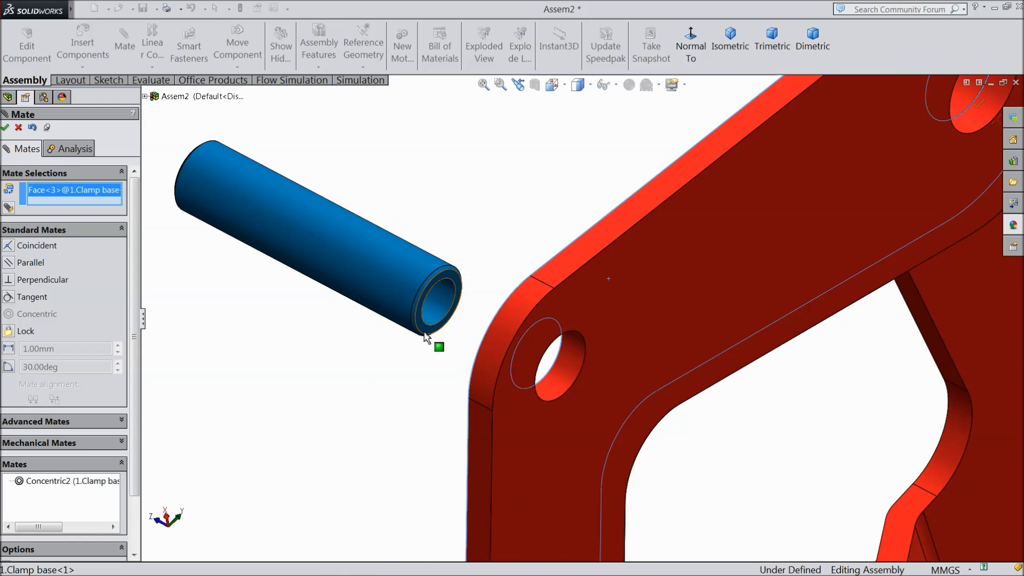
{"action": "left_click", "coordinate": [426, 335]}
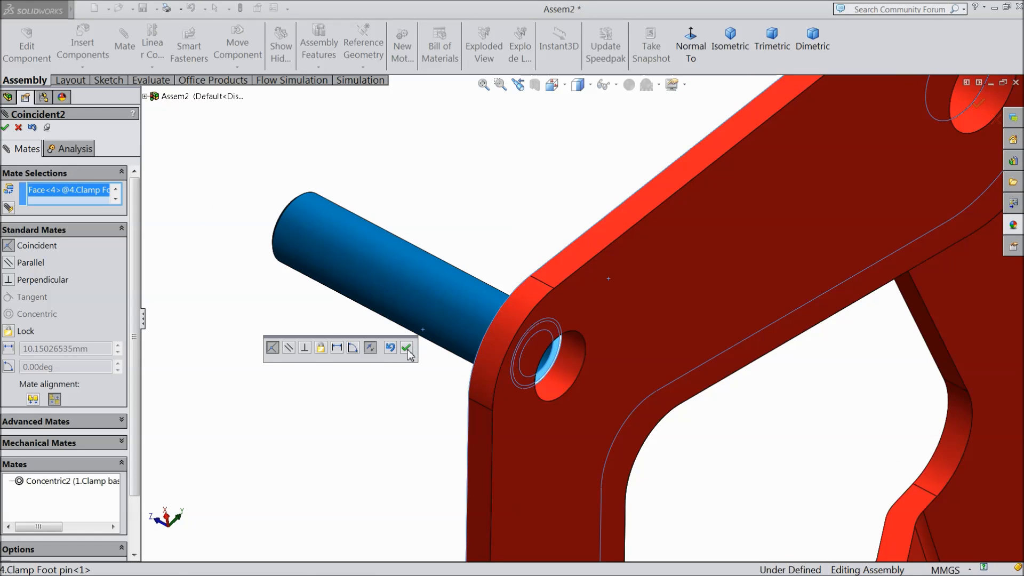
{"action": "left_click", "coordinate": [407, 348]}
- Examine the foot pin's seating against the clamp base from several sides and finish mating
{"action": "scroll", "coordinate": [403, 355], "scroll_direction": "up", "scroll_amount": 3}
{"action": "middle_click_drag", "start_coordinate": [402, 354], "coordinate": [504, 376]}
{"action": "scroll", "coordinate": [555, 362], "scroll_direction": "down", "scroll_amount": 3}
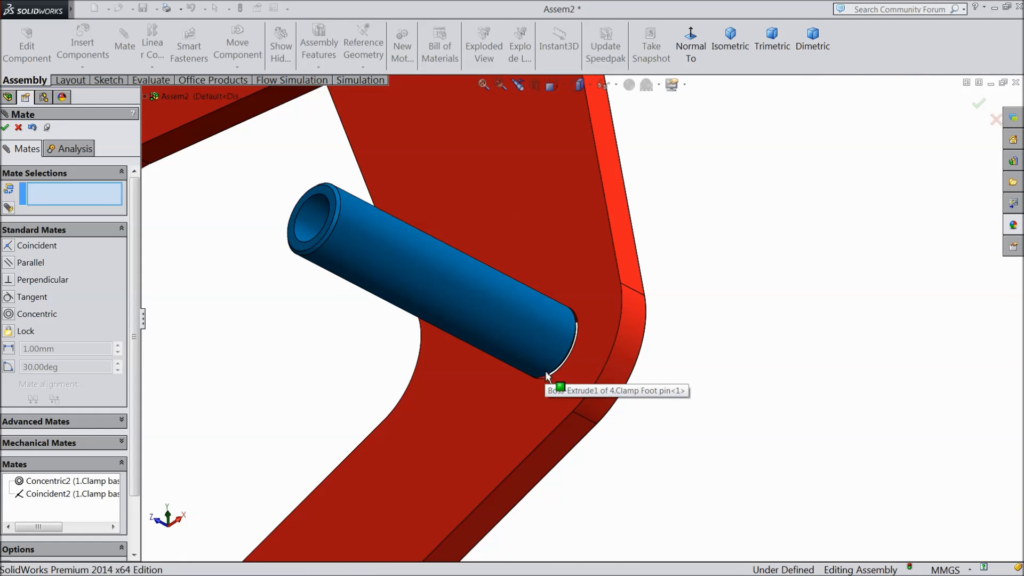
{"action": "scroll", "coordinate": [561, 382], "scroll_direction": "down", "scroll_amount": 1}
{"action": "middle_click_drag", "start_coordinate": [562, 381], "coordinate": [522, 354]}
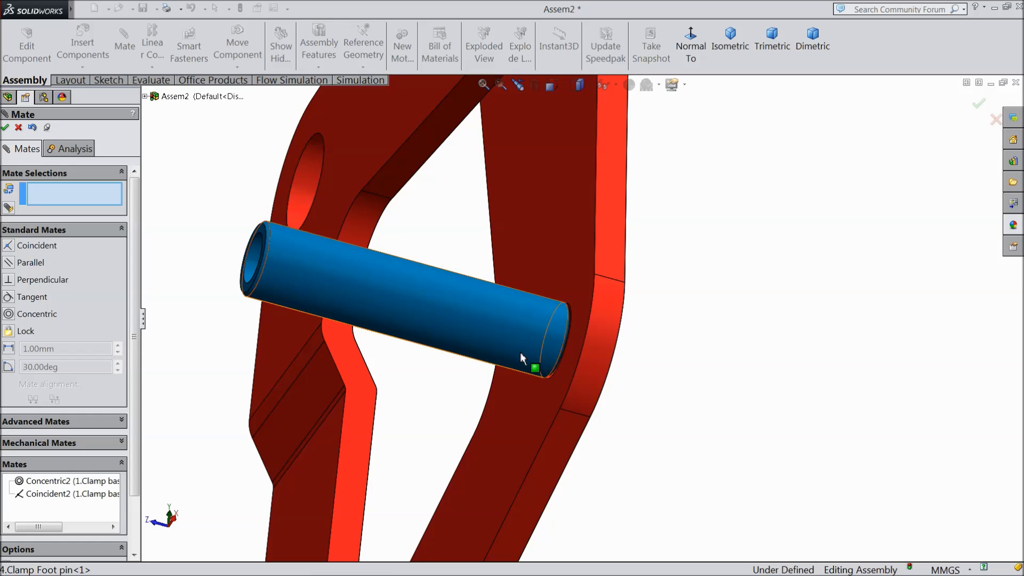
{"action": "scroll", "coordinate": [522, 357], "scroll_direction": "up", "scroll_amount": 6}
{"action": "middle_click_drag", "start_coordinate": [520, 354], "coordinate": [415, 301]}
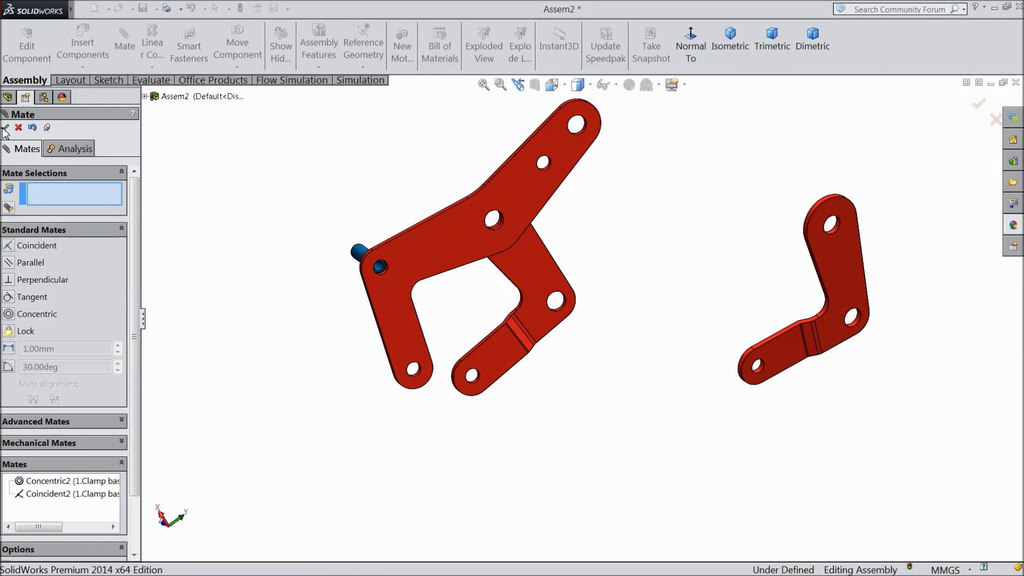
{"action": "left_click", "coordinate": [5, 128]}
- Insert the part 8.Clamp Hinge above the clamp base
{"action": "left_click", "coordinate": [83, 49]}
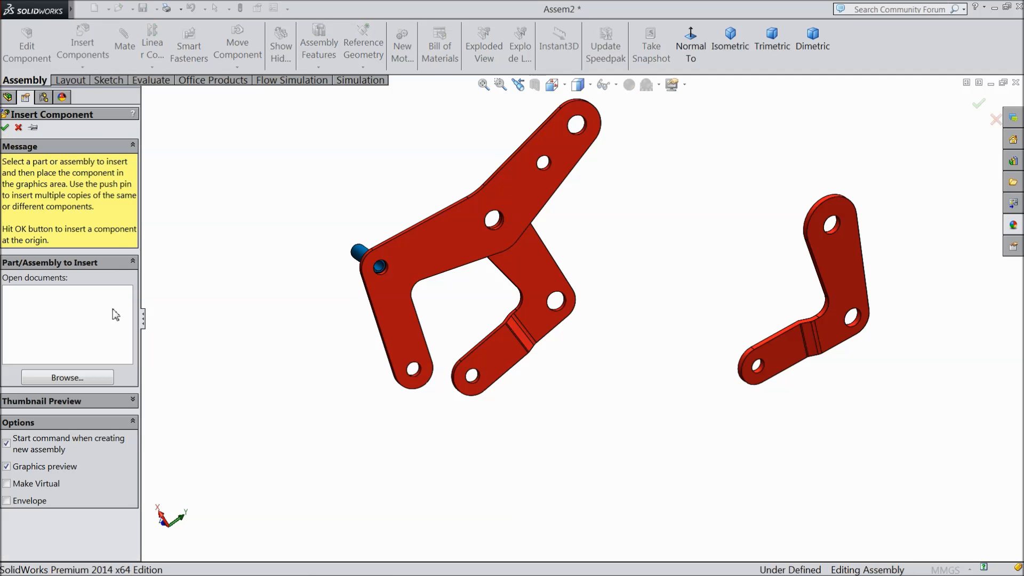
{"action": "left_click", "coordinate": [67, 378]}
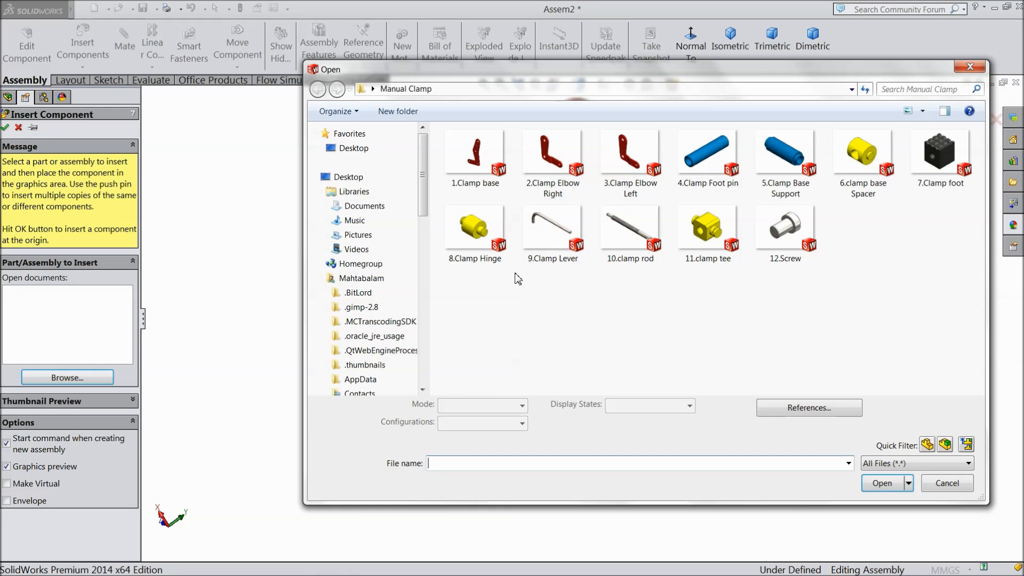
{"action": "left_click", "coordinate": [483, 240]}
{"action": "left_click", "coordinate": [882, 483]}
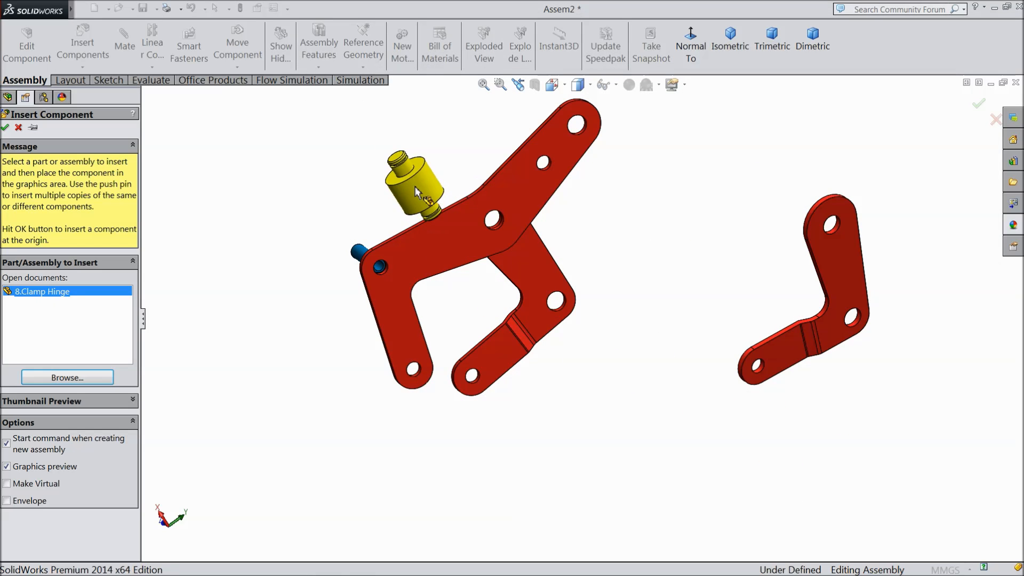
{"action": "left_click", "coordinate": [441, 190]}
- Add a concentric mate between the clamp hinge's large cylindrical face and the clamp base's middle hole
{"action": "middle_click_drag", "start_coordinate": [447, 174], "coordinate": [469, 219]}
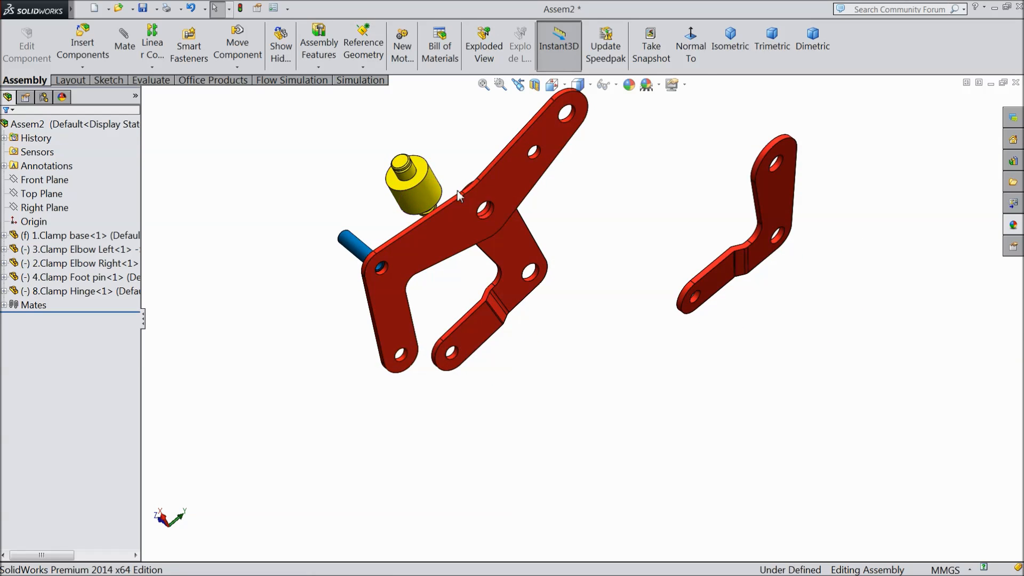
{"action": "scroll", "coordinate": [459, 198], "scroll_direction": "down", "scroll_amount": 5}
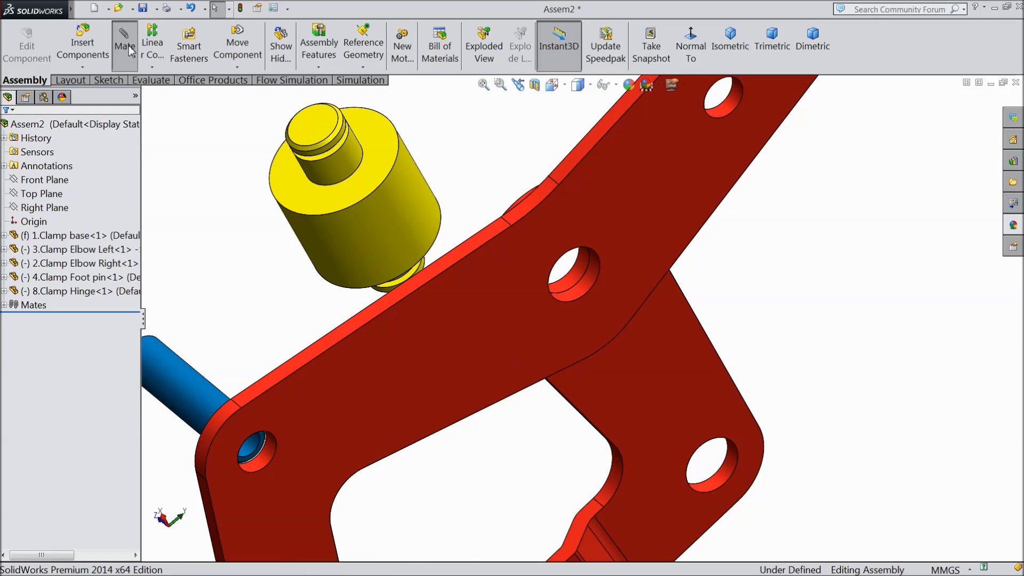
{"action": "left_click", "coordinate": [129, 47]}
{"action": "left_click", "coordinate": [373, 235]}
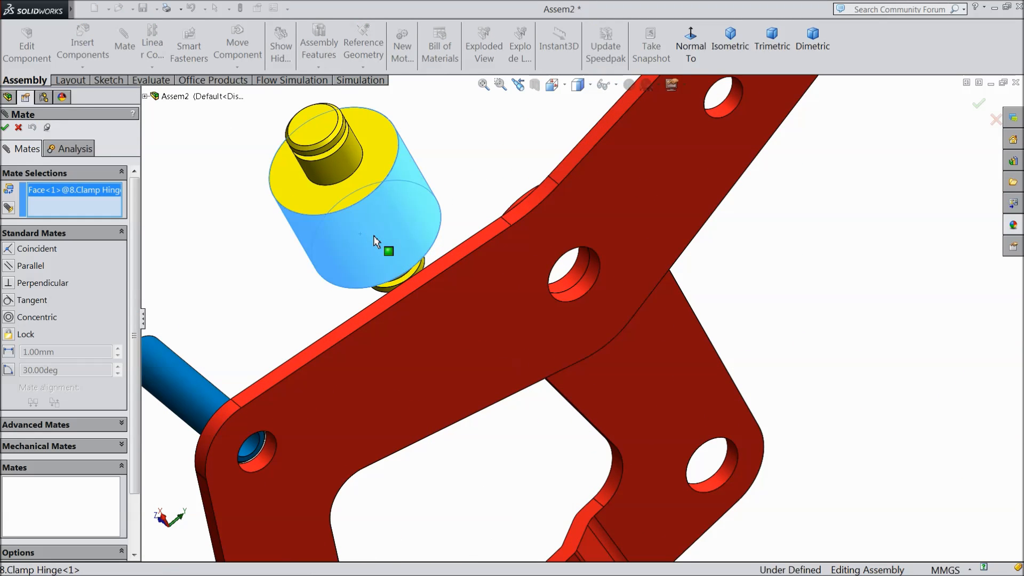
{"action": "left_click", "coordinate": [585, 288]}
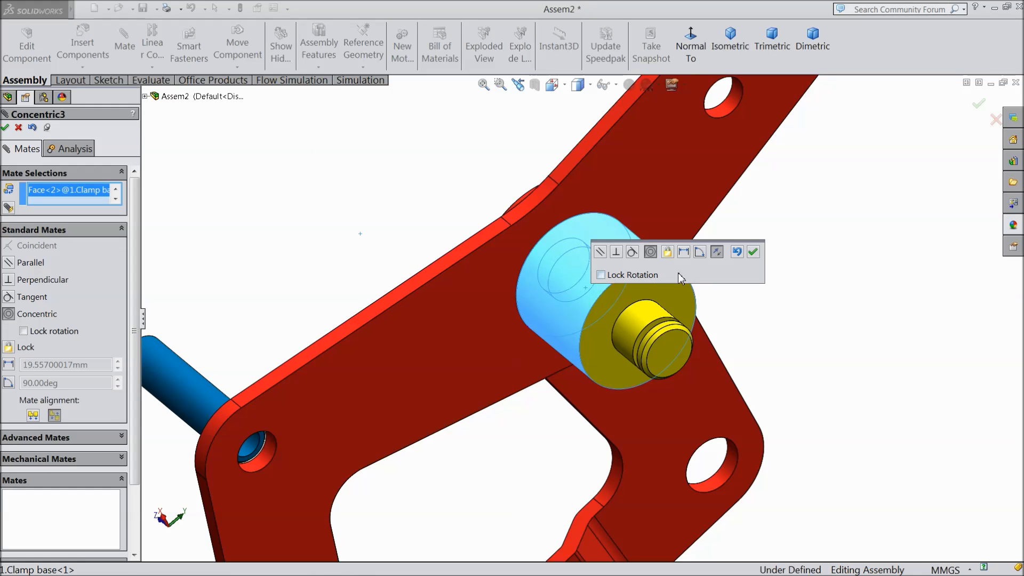
{"action": "left_click", "coordinate": [753, 251]}
- Pull the hinge out along its axis, make its shoulder face coincident with the right elbow's outer flat face, and finish mating
{"action": "left_click_drag", "start_coordinate": [597, 303], "coordinate": [441, 191]}
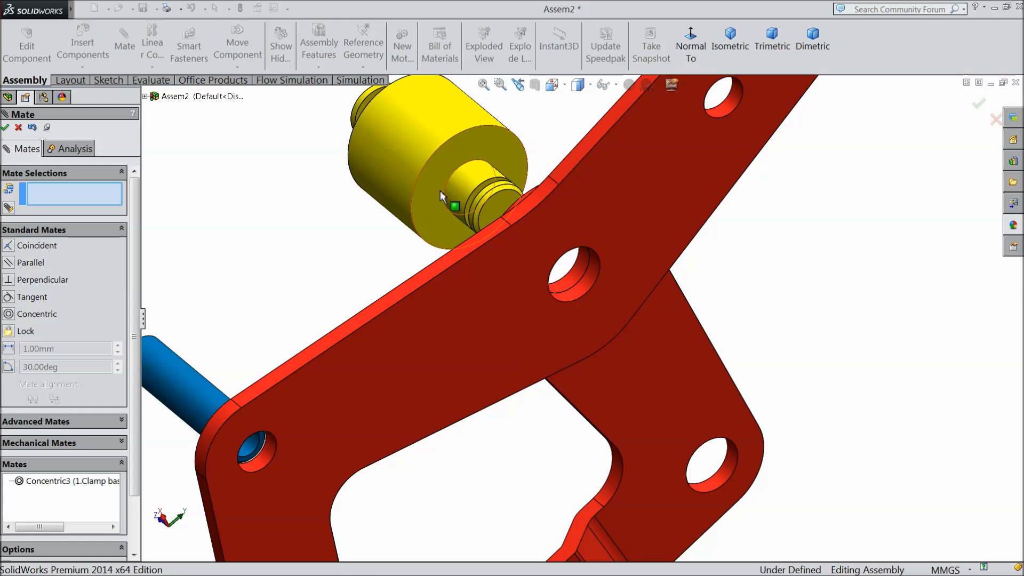
{"action": "middle_click_drag", "start_coordinate": [434, 223], "coordinate": [581, 329]}
{"action": "left_click", "coordinate": [441, 246]}
{"action": "left_click", "coordinate": [583, 335]}
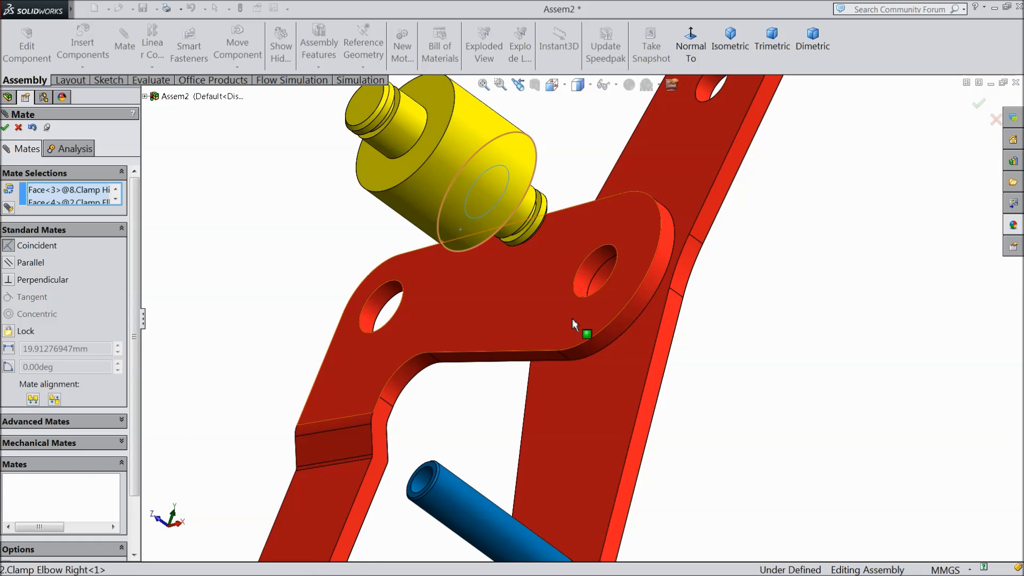
{"action": "middle_click_drag", "start_coordinate": [744, 389], "coordinate": [746, 347]}
{"action": "left_click", "coordinate": [720, 281]}
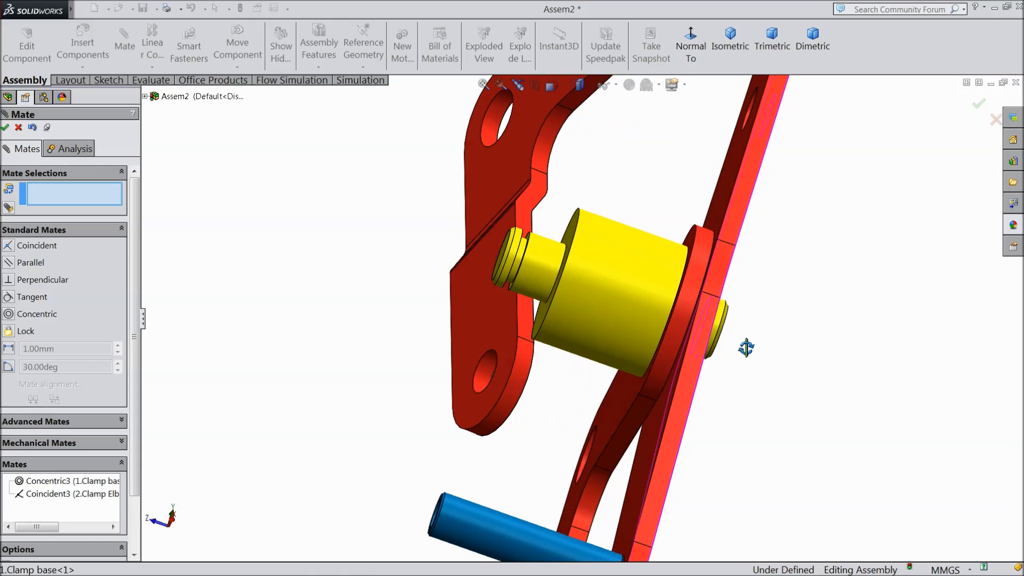
{"action": "left_click", "coordinate": [4, 130]}
- Create a second copy of the clamp base on the free end side of the clamp hinge
{"action": "scroll", "coordinate": [360, 234], "scroll_direction": "up", "scroll_amount": 4}
{"action": "middle_click_drag", "start_coordinate": [448, 283], "coordinate": [419, 248]}
{"action": "scroll", "coordinate": [418, 248], "scroll_direction": "up", "scroll_amount": 2}
{"action": "scroll", "coordinate": [478, 183], "scroll_direction": "down", "scroll_amount": 3}
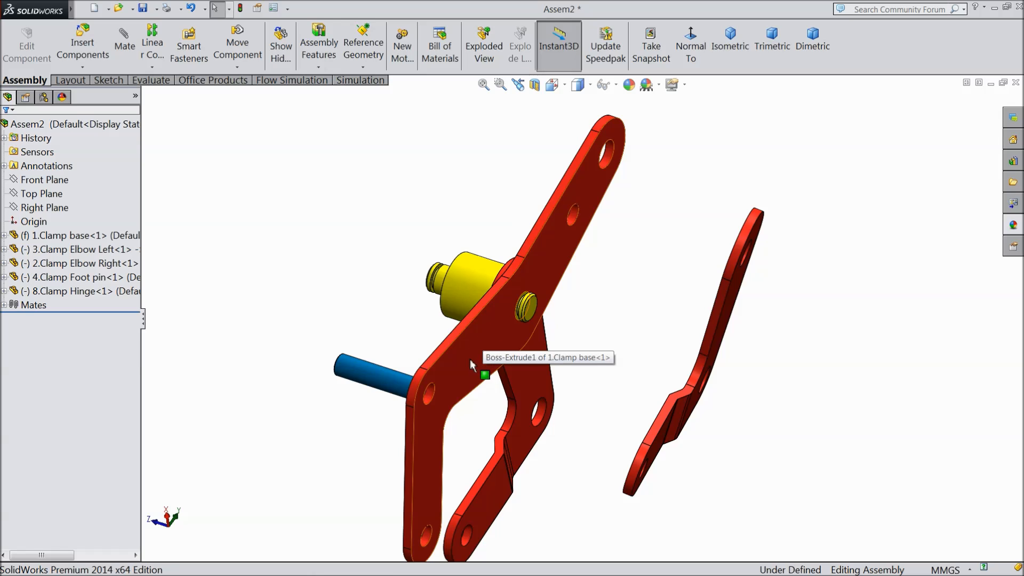
{"action": "left_click_drag", "start_coordinate": [466, 357], "coordinate": [335, 256], "text": "ctrl"}
- Add a concentric mate between the copied clamp base's middle hole and the clamp hinge's free end pin
{"action": "mouse_move", "coordinate": [389, 277]}
{"action": "middle_mouse_down"}
{"action": "mouse_move", "coordinate": [431, 294]}
{"action": "mouse_move", "coordinate": [377, 279]}
{"action": "mouse_move", "coordinate": [393, 279]}
{"action": "middle_mouse_up"}
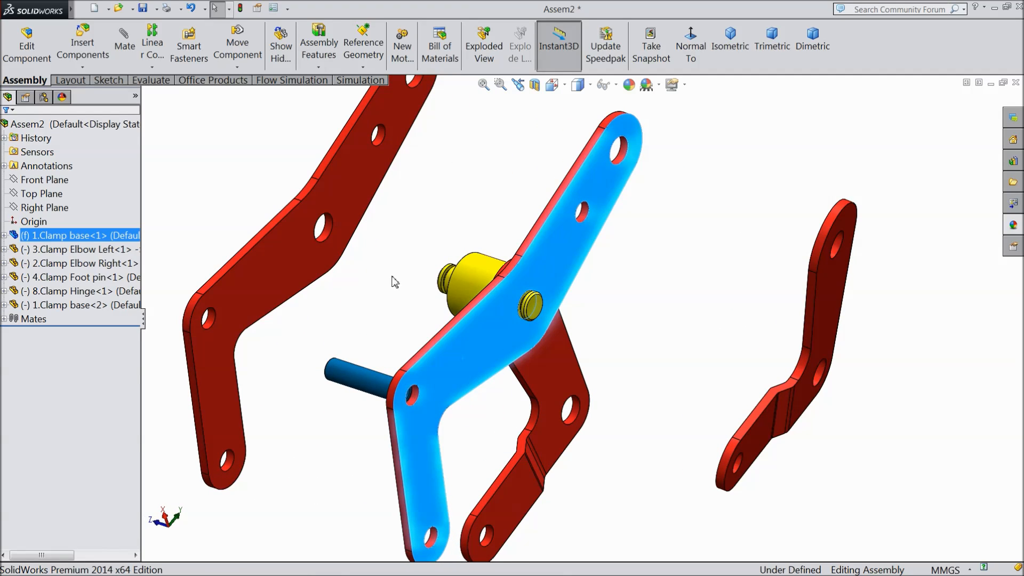
{"action": "scroll", "coordinate": [432, 293], "scroll_direction": "down", "scroll_amount": 5}
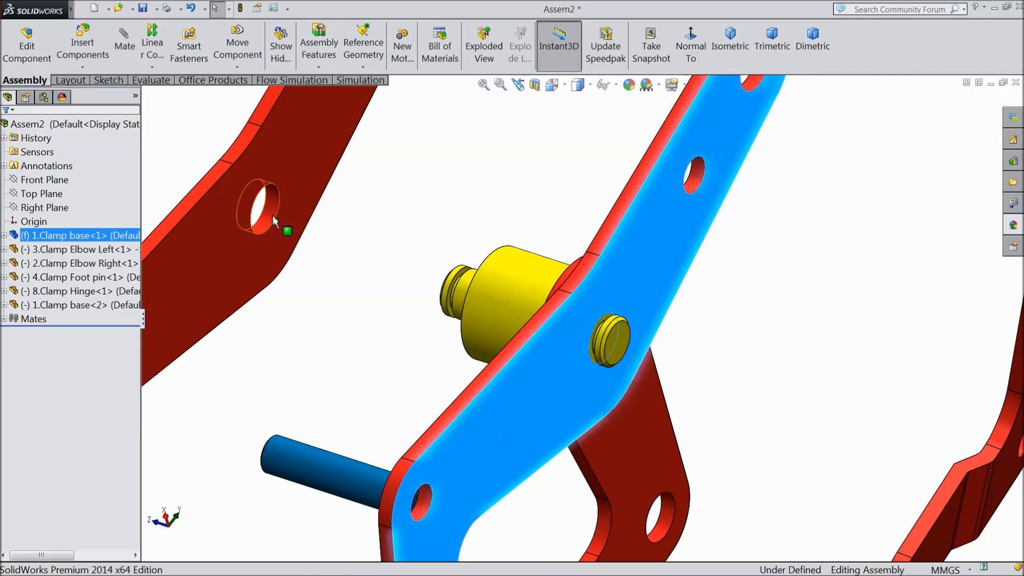
{"action": "left_click", "coordinate": [273, 215]}
{"action": "left_click", "coordinate": [347, 153]}
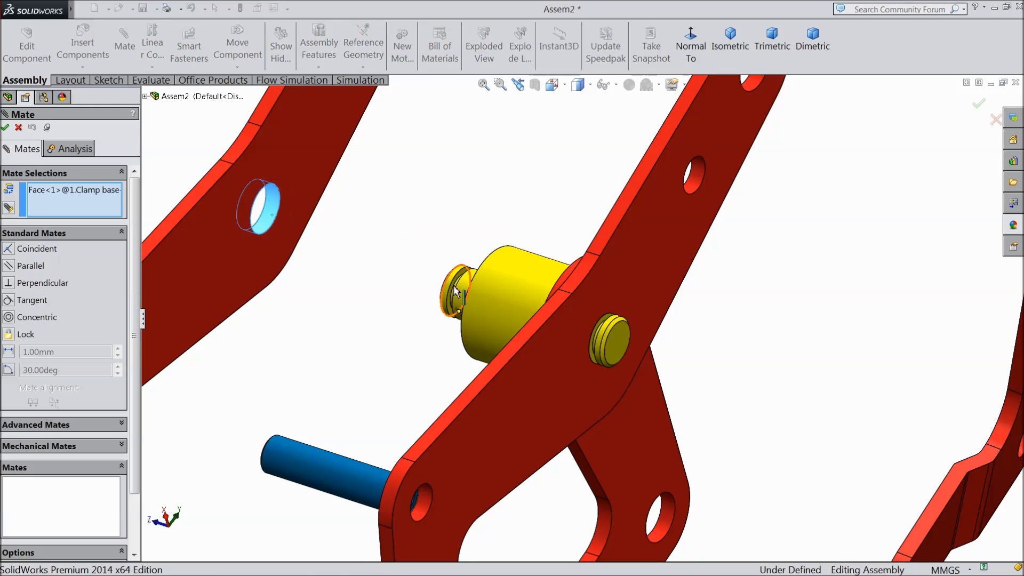
{"action": "left_click", "coordinate": [457, 291]}
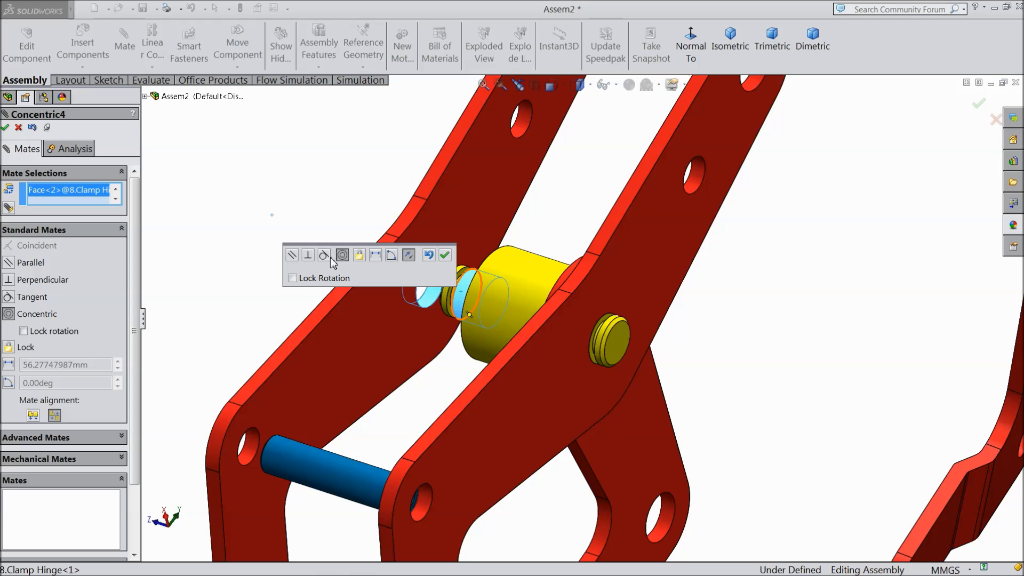
{"action": "left_click", "coordinate": [447, 255]}
- Slide the copied clamp base away from the hinge, move the left elbow to its outer side, and finish mating
{"action": "left_click_drag", "start_coordinate": [460, 303], "coordinate": [464, 293]}
{"action": "middle_click_drag", "start_coordinate": [464, 293], "coordinate": [456, 296]}
{"action": "scroll", "coordinate": [456, 296], "scroll_direction": "up", "scroll_amount": 5}
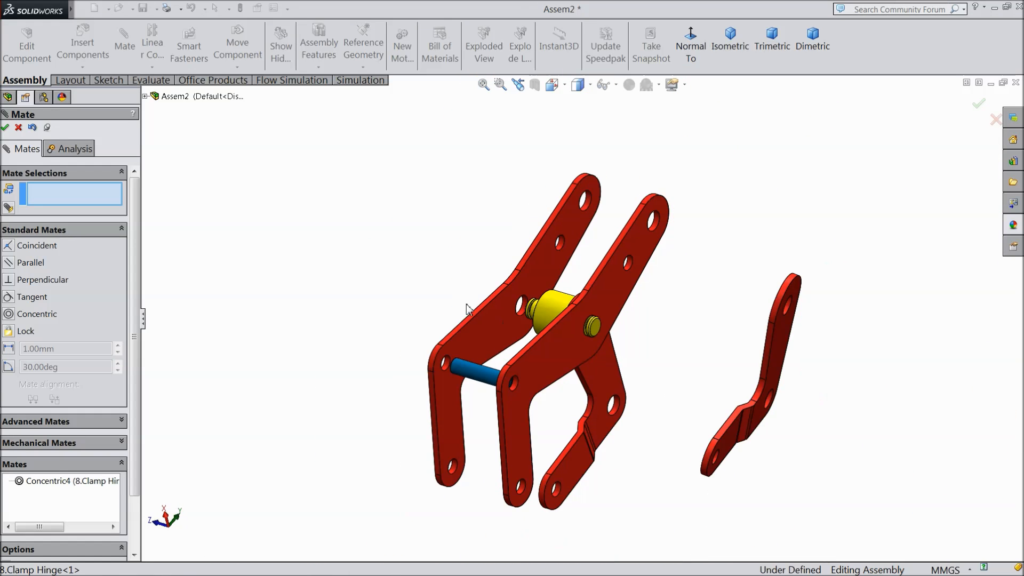
{"action": "left_click_drag", "start_coordinate": [490, 311], "coordinate": [665, 360]}
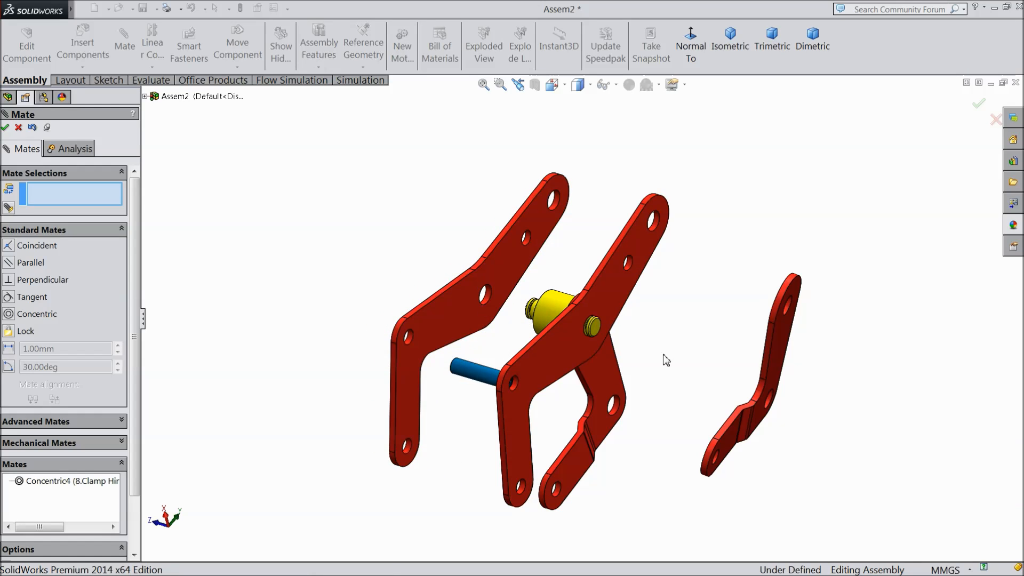
{"action": "left_click_drag", "start_coordinate": [772, 351], "coordinate": [418, 284]}
{"action": "mouse_move", "coordinate": [359, 286]}
{"action": "middle_mouse_down"}
{"action": "mouse_move", "coordinate": [398, 297]}
{"action": "mouse_move", "coordinate": [373, 304]}
{"action": "mouse_move", "coordinate": [386, 317]}
{"action": "mouse_move", "coordinate": [354, 295]}
{"action": "mouse_move", "coordinate": [366, 303]}
{"action": "middle_mouse_up"}
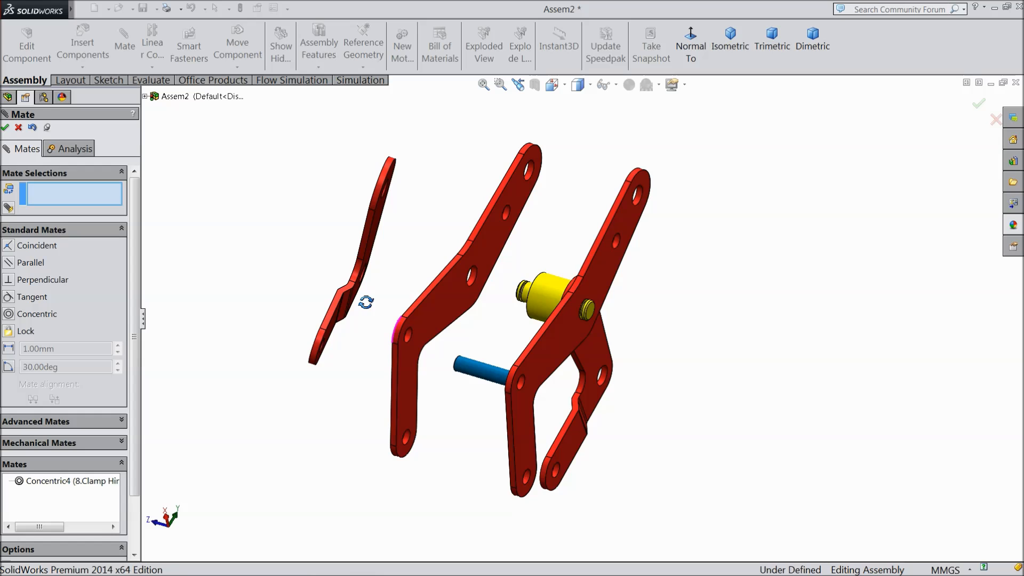
{"action": "left_click", "coordinate": [5, 128]}
- Rotate the left clamp elbow freely until its flat face is turned similarly to the copied clamp base's
{"action": "left_click", "coordinate": [237, 68]}
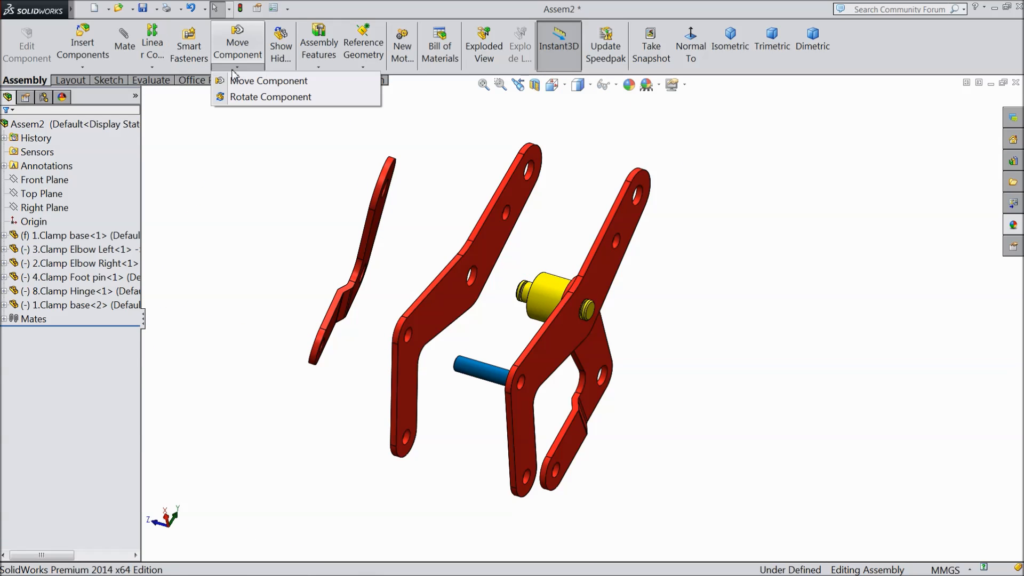
{"action": "left_click", "coordinate": [269, 94]}
{"action": "left_click_drag", "start_coordinate": [364, 257], "coordinate": [325, 245]}
{"action": "mouse_move", "coordinate": [328, 326]}
{"action": "middle_mouse_down"}
{"action": "mouse_move", "coordinate": [297, 261]}
{"action": "mouse_move", "coordinate": [292, 276]}
{"action": "mouse_move", "coordinate": [325, 315]}
{"action": "mouse_move", "coordinate": [382, 357]}
{"action": "mouse_move", "coordinate": [336, 327]}
{"action": "middle_mouse_up"}
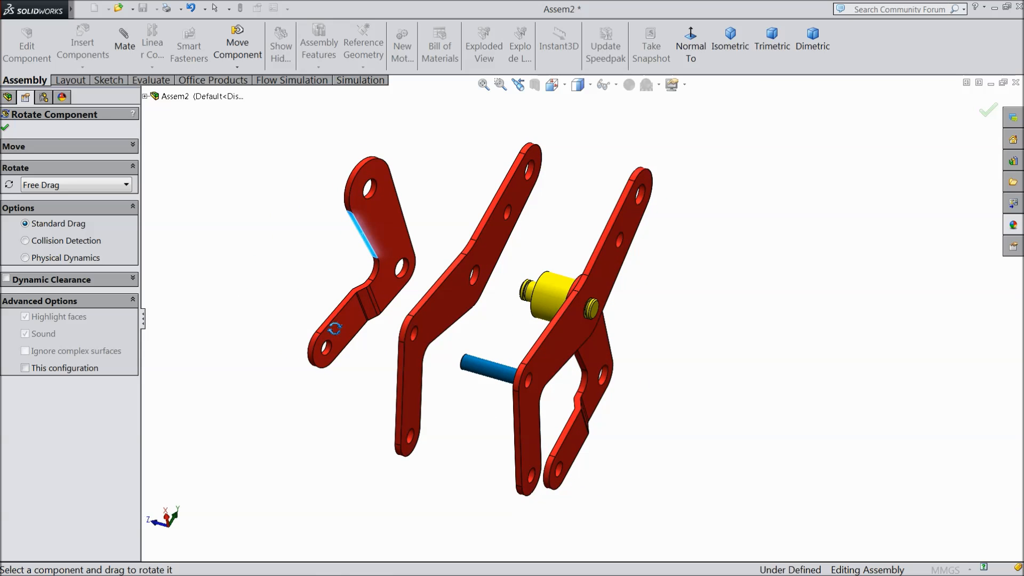
{"action": "left_click", "coordinate": [5, 129]}
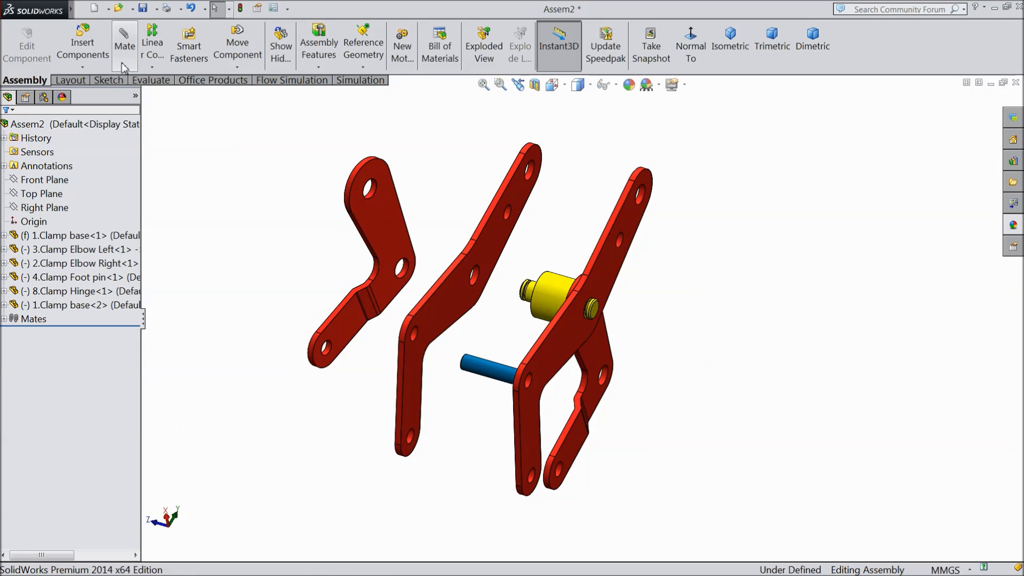
- Add a concentric mate between the left clamp elbow's upper hole and the copied clamp base's middle hole
{"action": "scroll", "coordinate": [271, 159], "scroll_direction": "down", "scroll_amount": 3}
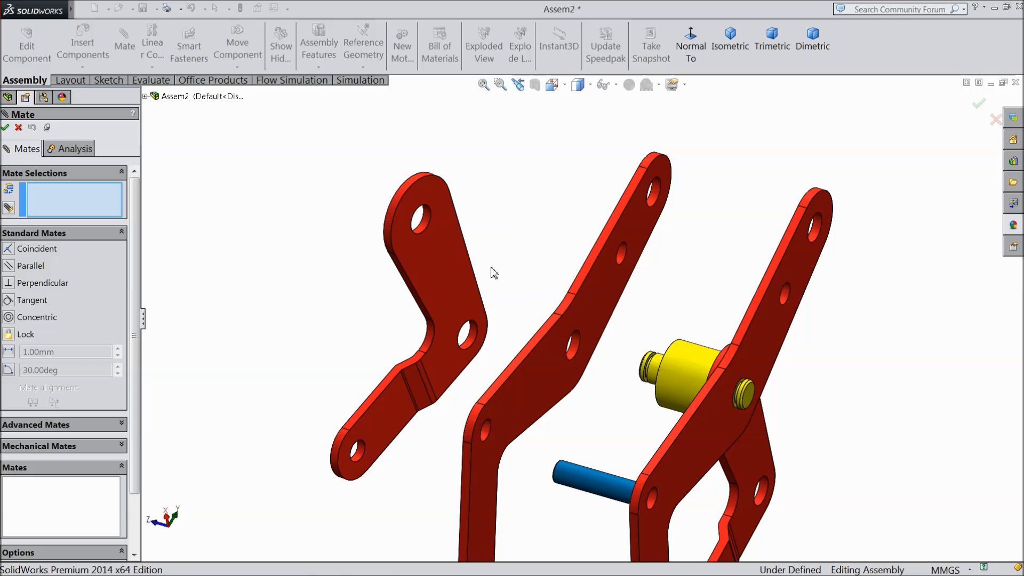
{"action": "left_click", "coordinate": [424, 223]}
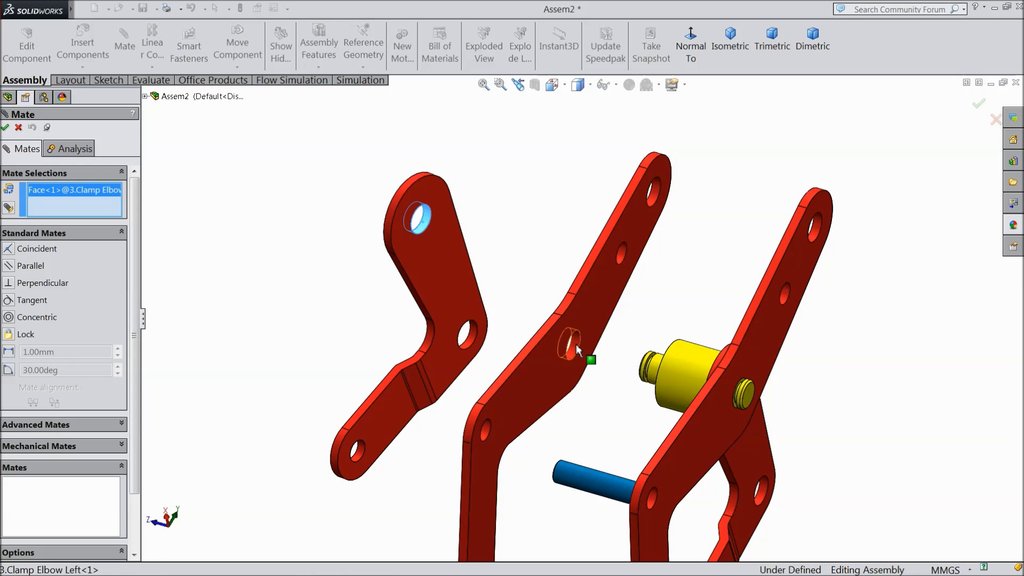
{"action": "left_click", "coordinate": [575, 347]}
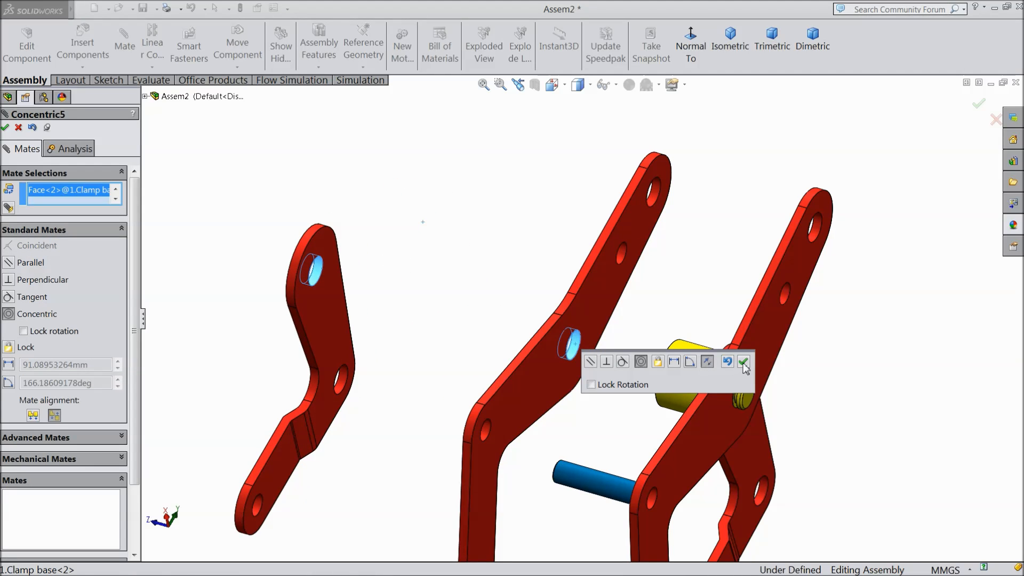
{"action": "left_click", "coordinate": [744, 363]}
{"action": "scroll", "coordinate": [609, 386], "scroll_direction": "up", "scroll_amount": 3}
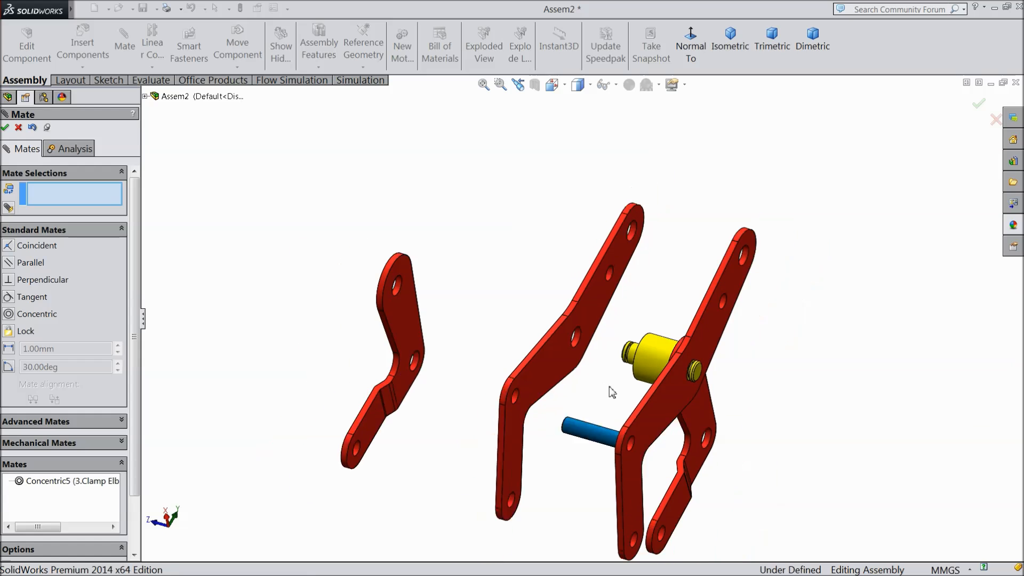
- Add a coincident mate between the copied clamp base's inner face and the left clamp elbow's outer face
{"action": "left_click", "coordinate": [552, 350]}
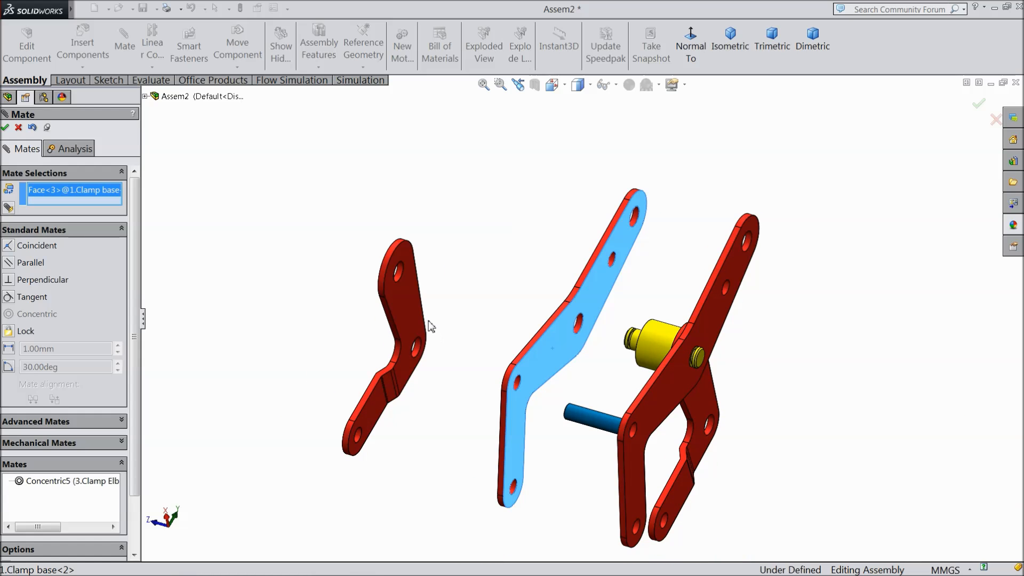
{"action": "middle_click_drag", "start_coordinate": [434, 316], "coordinate": [495, 339]}
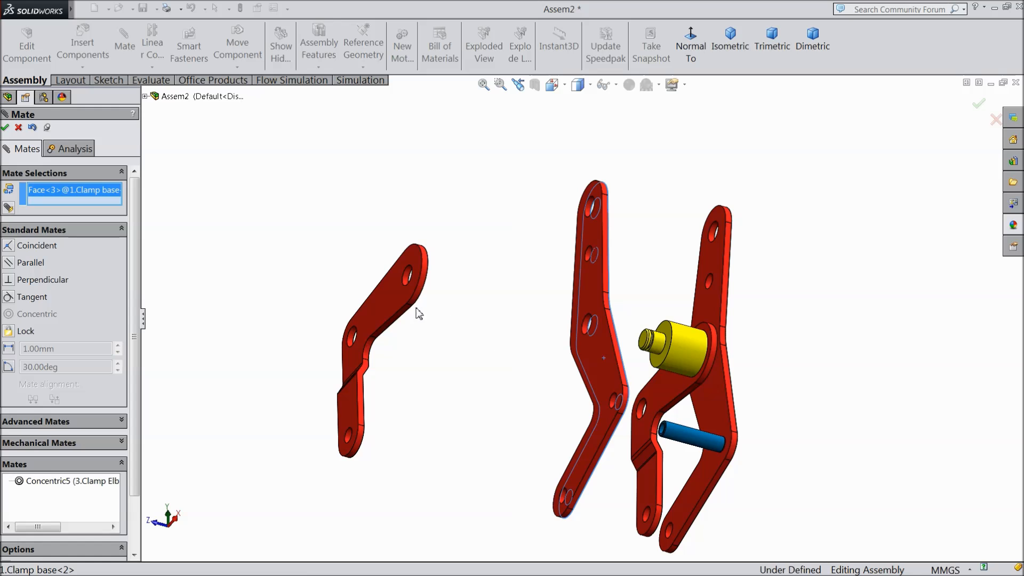
{"action": "left_click", "coordinate": [388, 296]}
{"action": "middle_click_drag", "start_coordinate": [491, 369], "coordinate": [423, 322]}
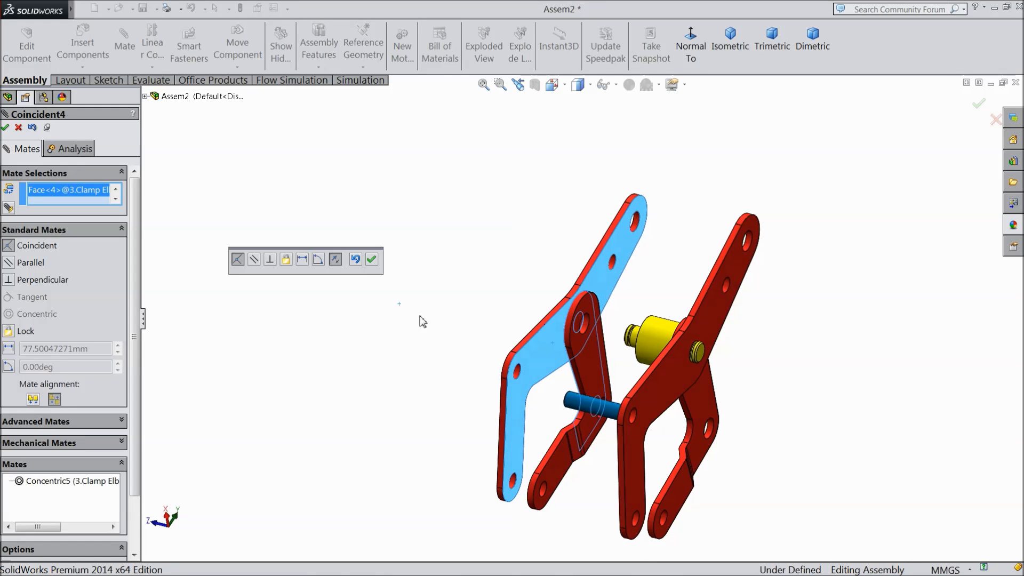
{"action": "left_click", "coordinate": [371, 262]}
- Add a coincident mate between the left clamp elbow's inner face and the clamp hinge's shoulder face
{"action": "scroll", "coordinate": [589, 360], "scroll_direction": "down", "scroll_amount": 4}
{"action": "scroll", "coordinate": [572, 399], "scroll_direction": "up", "scroll_amount": 5}
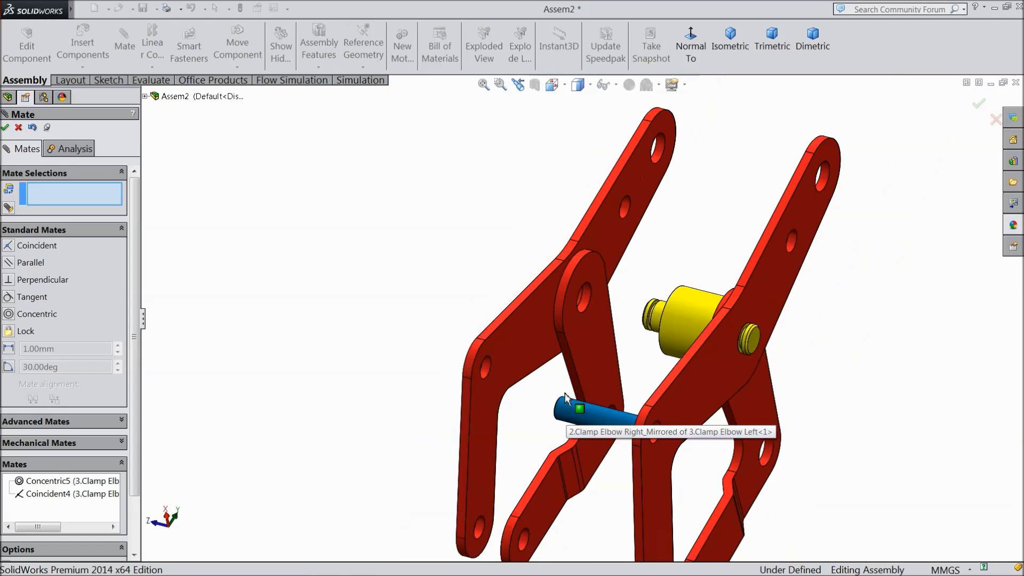
{"action": "middle_click_drag", "start_coordinate": [539, 390], "coordinate": [560, 393]}
{"action": "scroll", "coordinate": [596, 361], "scroll_direction": "down", "scroll_amount": 4}
{"action": "left_click", "coordinate": [570, 296]}
{"action": "middle_click_drag", "start_coordinate": [599, 304], "coordinate": [649, 339]}
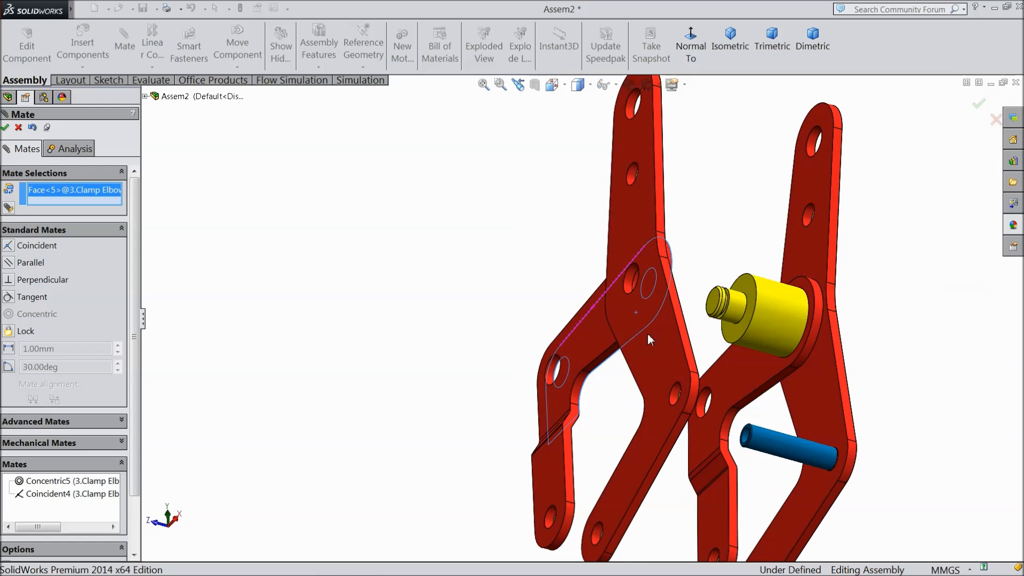
{"action": "left_click", "coordinate": [745, 290]}
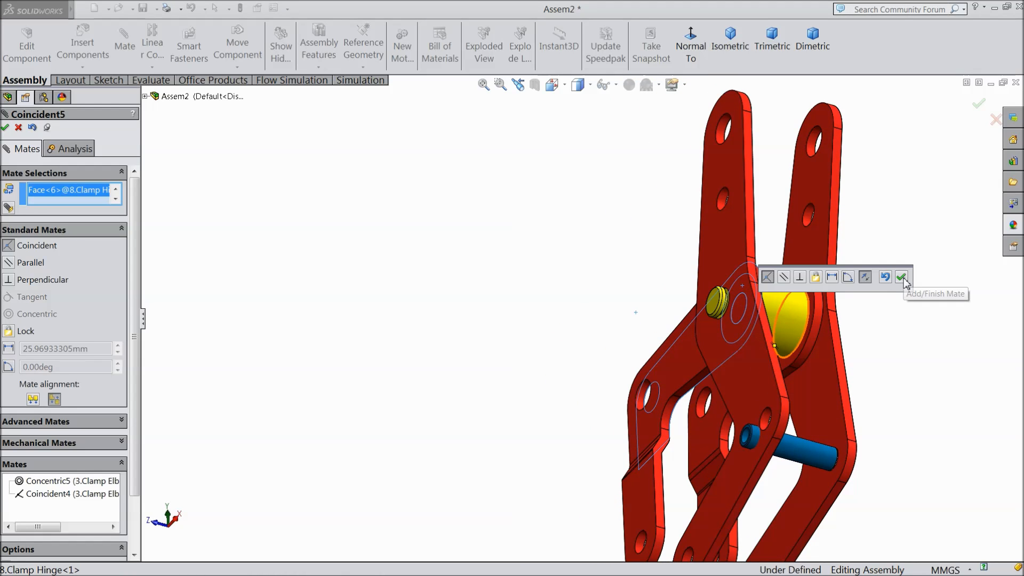
{"action": "left_click", "coordinate": [902, 277]}
- Align the two clamp bases with a coincident mate between their matching narrow upper edge faces
{"action": "scroll", "coordinate": [791, 331], "scroll_direction": "up", "scroll_amount": 4}
{"action": "middle_click_drag", "start_coordinate": [789, 347], "coordinate": [629, 346]}
{"action": "scroll", "coordinate": [718, 339], "scroll_direction": "down", "scroll_amount": 5}
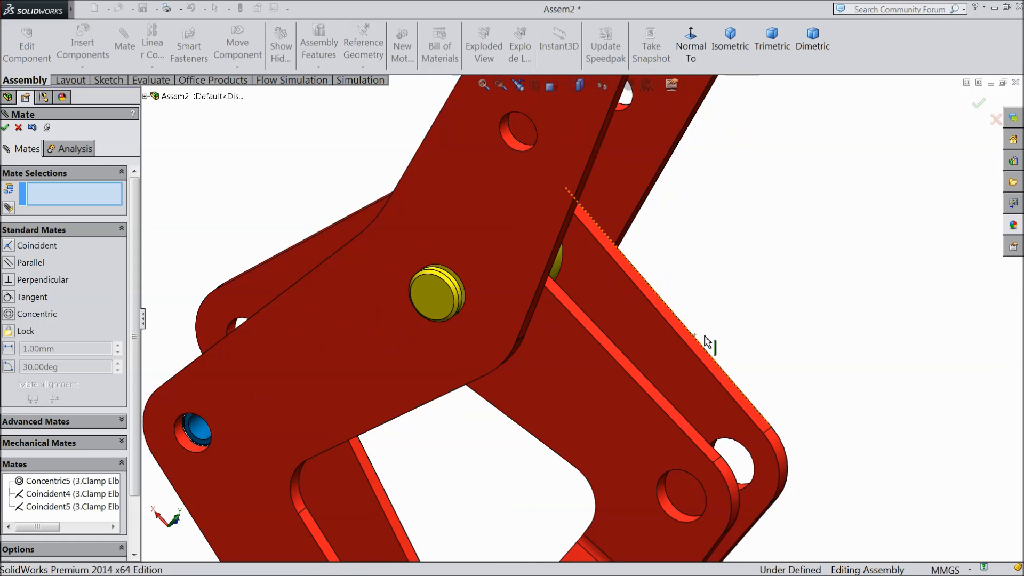
{"action": "scroll", "coordinate": [490, 335], "scroll_direction": "up", "scroll_amount": 5}
{"action": "middle_click_drag", "start_coordinate": [456, 293], "coordinate": [408, 280]}
{"action": "scroll", "coordinate": [408, 280], "scroll_direction": "down", "scroll_amount": 5}
{"action": "left_click", "coordinate": [395, 370]}
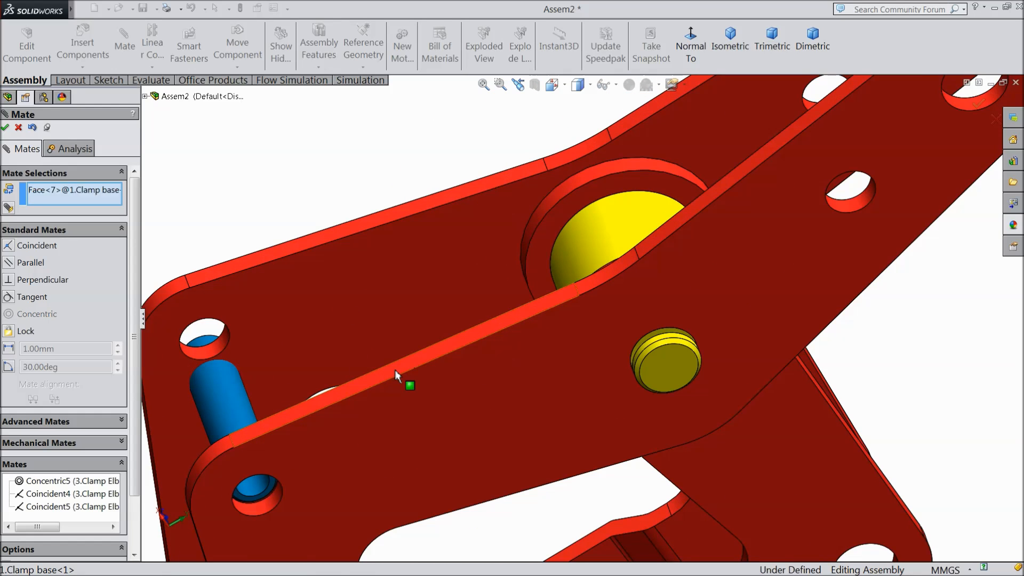
{"action": "left_click", "coordinate": [351, 229]}
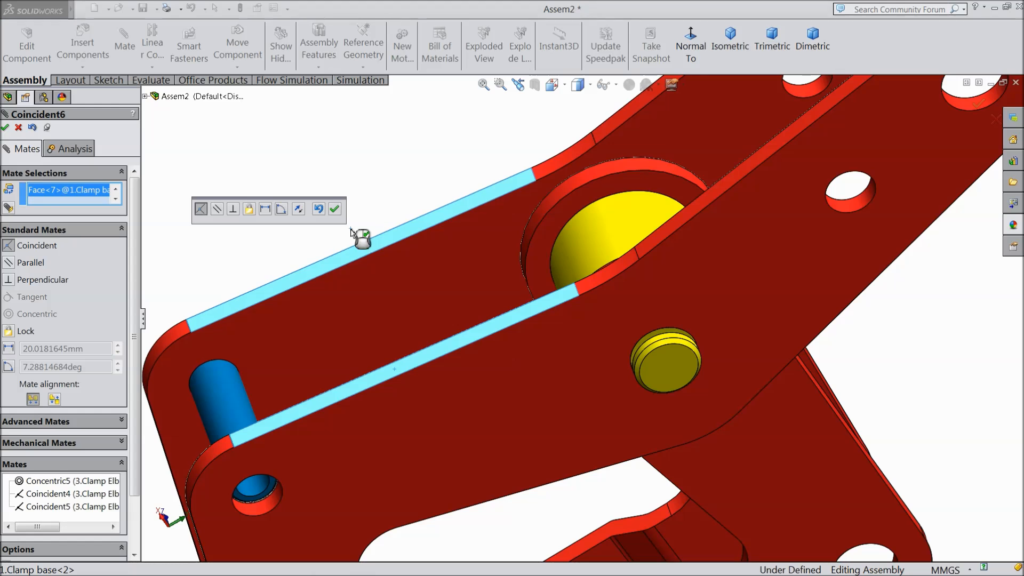
{"action": "left_click", "coordinate": [335, 209]}
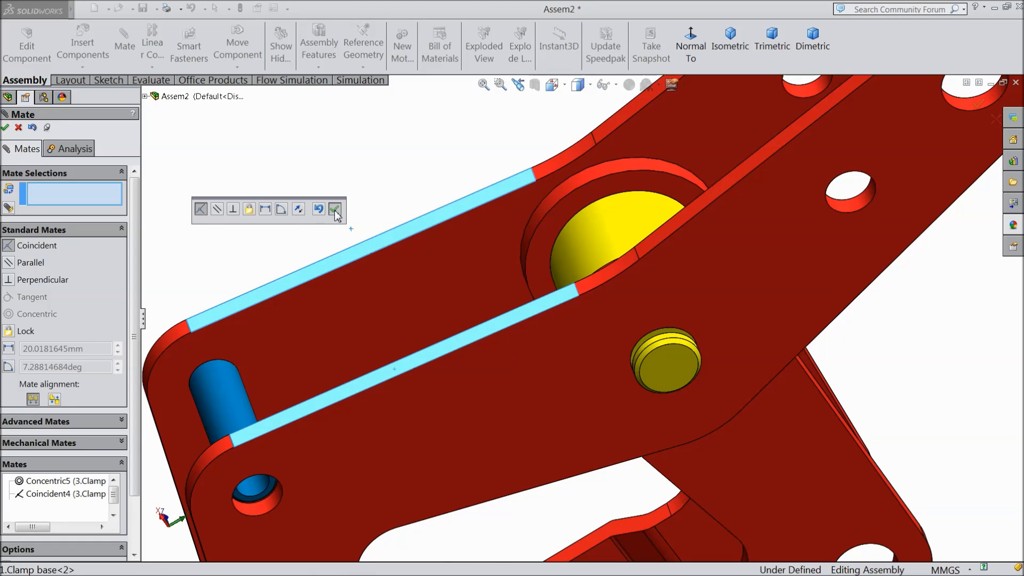
- Align the two clamp elbows with a coincident mate between their matching narrow edge faces
{"action": "scroll", "coordinate": [523, 363], "scroll_direction": "up", "scroll_amount": 4}
{"action": "middle_click_drag", "start_coordinate": [523, 363], "coordinate": [448, 339]}
{"action": "scroll", "coordinate": [793, 380], "scroll_direction": "down", "scroll_amount": 5}
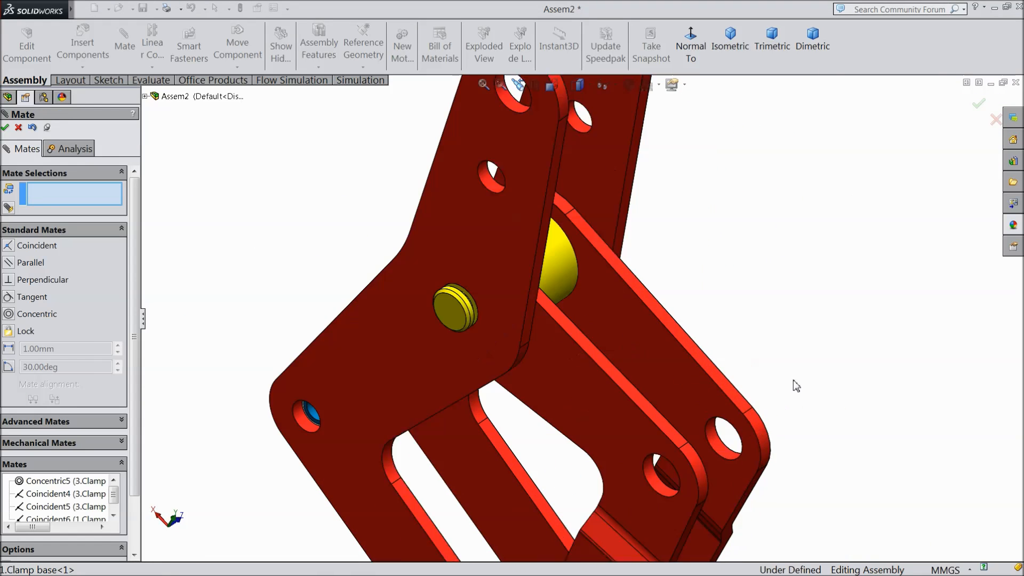
{"action": "left_click", "coordinate": [600, 405]}
{"action": "left_click", "coordinate": [676, 358]}
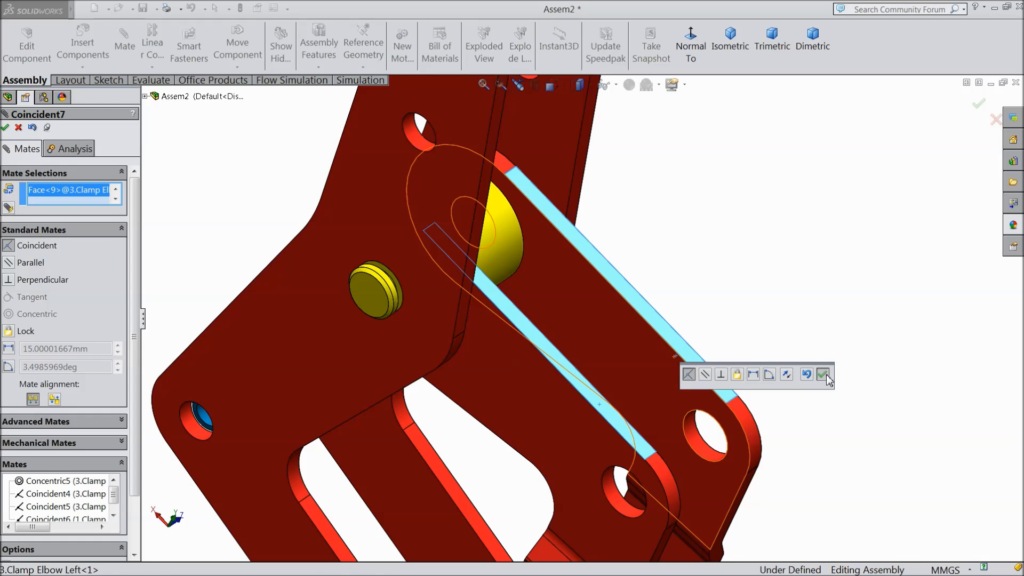
{"action": "left_click", "coordinate": [824, 375]}
- Swing the mated elbow pair about the hinge to check its motion, and finish mating
{"action": "scroll", "coordinate": [716, 407], "scroll_direction": "up", "scroll_amount": 5}
{"action": "middle_click_drag", "start_coordinate": [715, 407], "coordinate": [760, 365]}
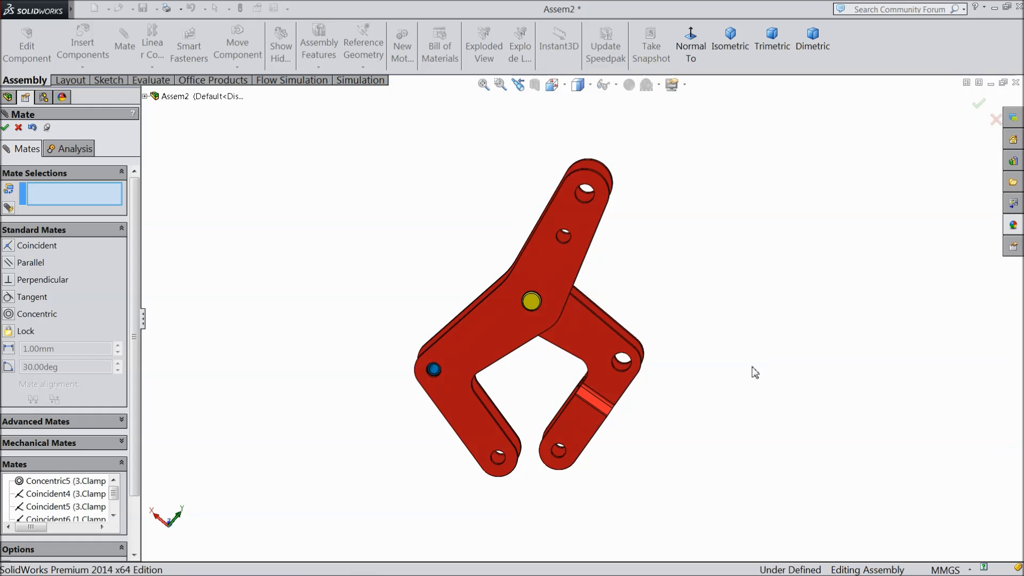
{"action": "mouse_move", "coordinate": [613, 426]}
{"action": "left_mouse_down"}
{"action": "mouse_move", "coordinate": [599, 418]}
{"action": "mouse_move", "coordinate": [618, 406]}
{"action": "mouse_move", "coordinate": [581, 466]}
{"action": "mouse_move", "coordinate": [601, 388]}
{"action": "mouse_move", "coordinate": [591, 424]}
{"action": "mouse_move", "coordinate": [608, 426]}
{"action": "left_mouse_up"}
{"action": "middle_click_drag", "start_coordinate": [642, 448], "coordinate": [692, 517]}
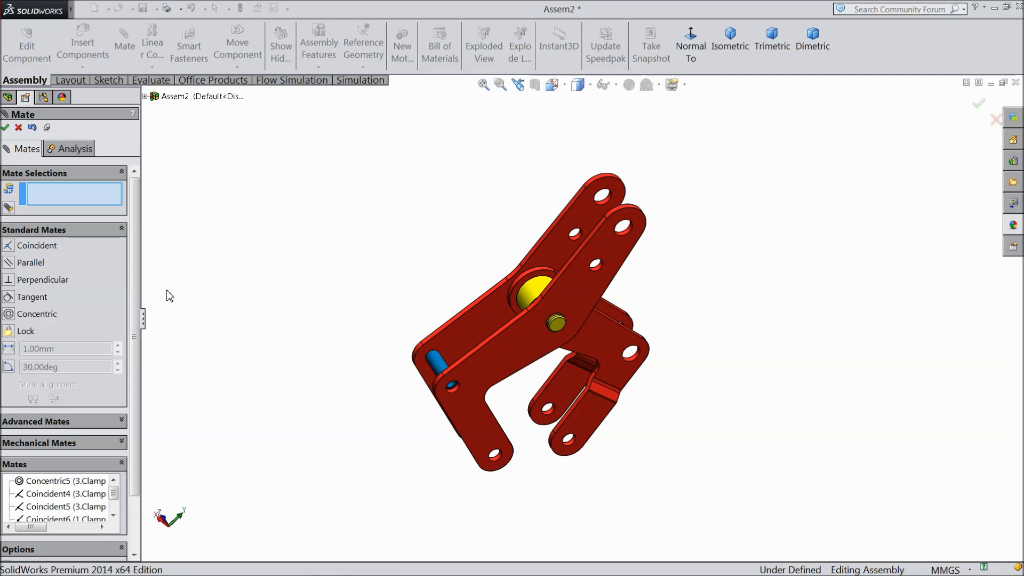
{"action": "left_click", "coordinate": [5, 128]}
- Delete the Coincident2 mate that ties the clamp foot pin to the original clamp base
{"action": "middle_click_drag", "start_coordinate": [368, 310], "coordinate": [445, 371]}
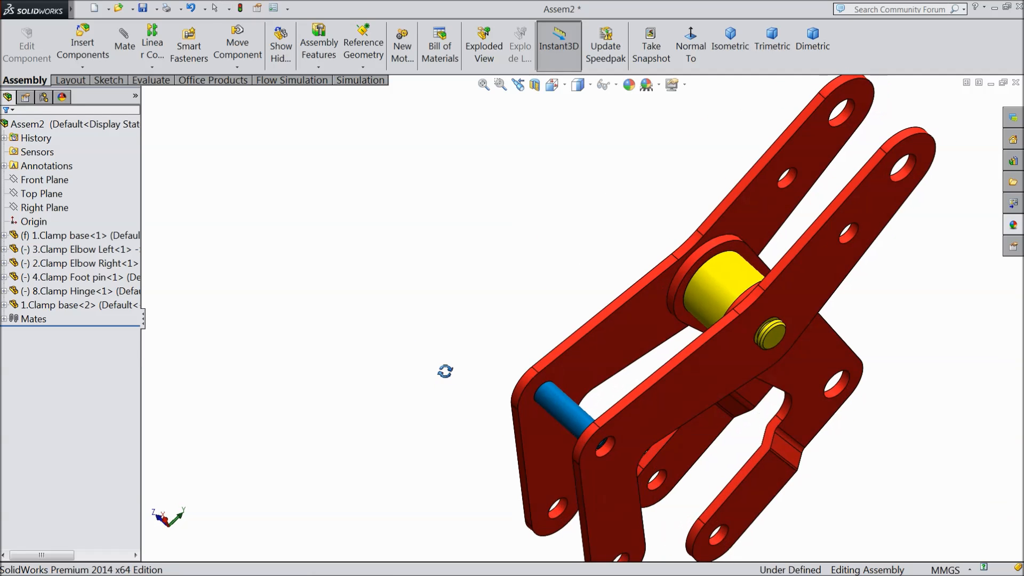
{"action": "left_click", "coordinate": [578, 417]}
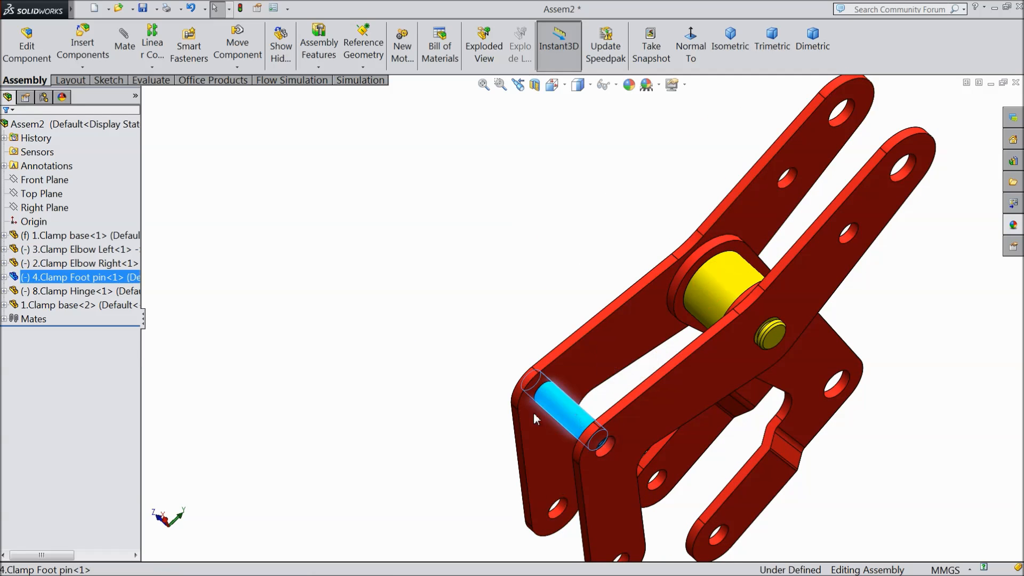
{"action": "left_click", "coordinate": [4, 277]}
{"action": "left_click", "coordinate": [14, 290]}
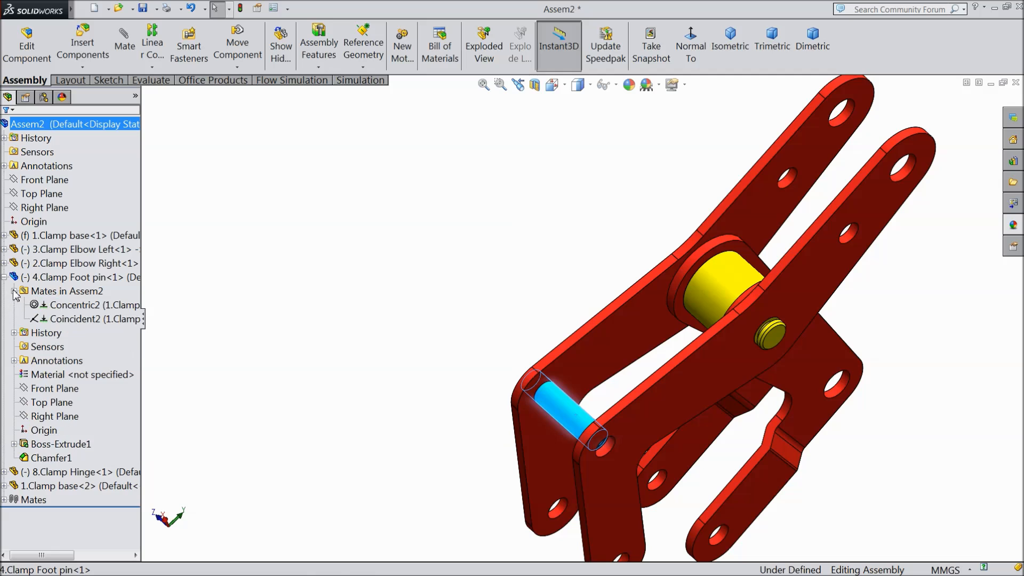
{"action": "left_click", "coordinate": [59, 305]}
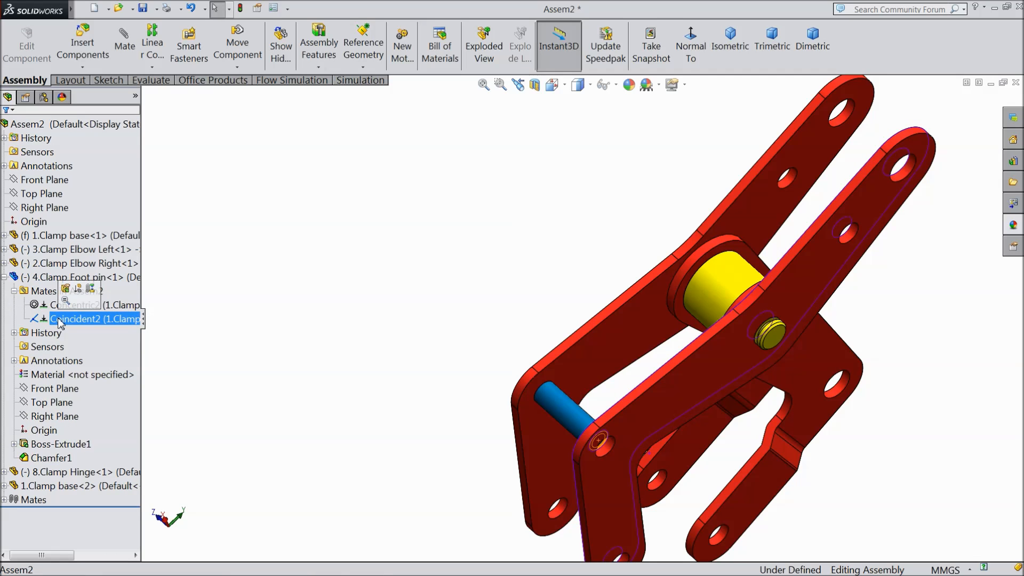
{"action": "right_click", "coordinate": [59, 320]}
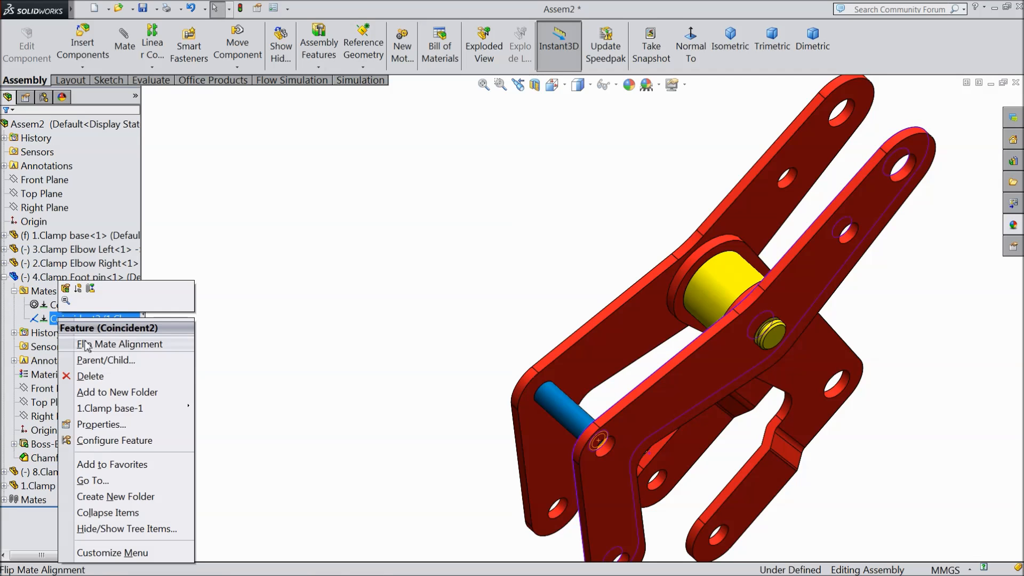
{"action": "left_click", "coordinate": [93, 376]}
{"action": "left_click", "coordinate": [596, 212]}
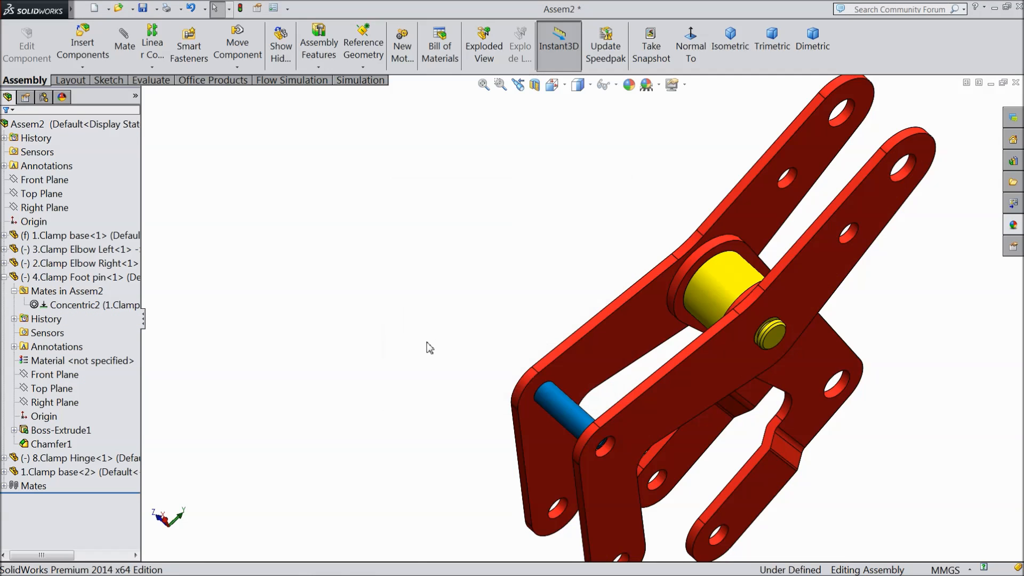
- Slide the clamp foot pin along its axis until its end sticks out of the original clamp base's hole
{"action": "scroll", "coordinate": [429, 348], "scroll_direction": "up", "scroll_amount": 2}
{"action": "scroll", "coordinate": [653, 380], "scroll_direction": "down", "scroll_amount": 4}
{"action": "left_click_drag", "start_coordinate": [441, 395], "coordinate": [451, 404]}
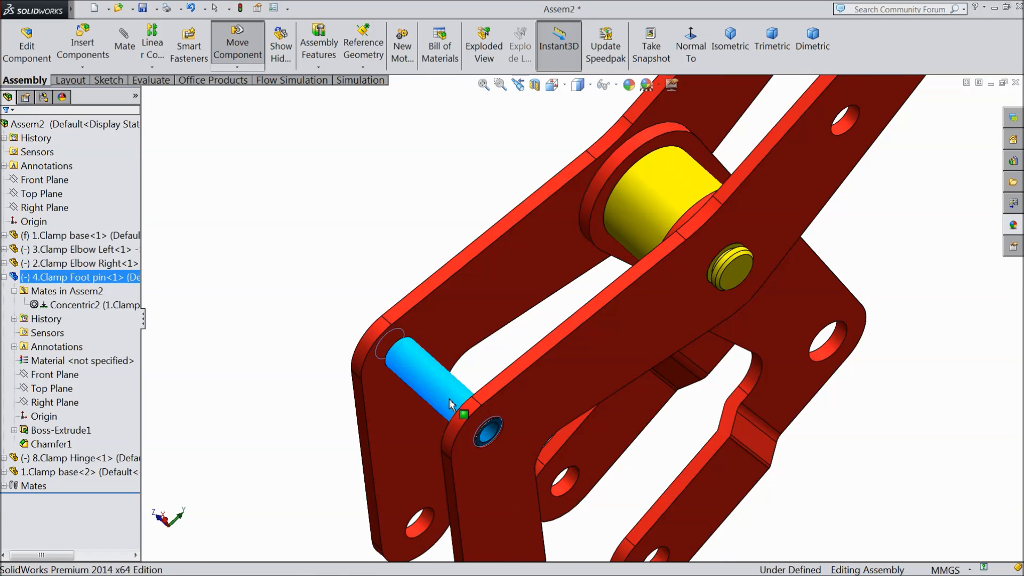
- Add a coincident mate between the foot pin's end face and the original clamp base's outer face, and finish mating
{"action": "mouse_move", "coordinate": [319, 315]}
{"action": "middle_mouse_down"}
{"action": "mouse_move", "coordinate": [410, 333]}
{"action": "mouse_move", "coordinate": [389, 348]}
{"action": "mouse_move", "coordinate": [319, 310]}
{"action": "middle_mouse_up"}
{"action": "scroll", "coordinate": [480, 421], "scroll_direction": "down", "scroll_amount": 6}
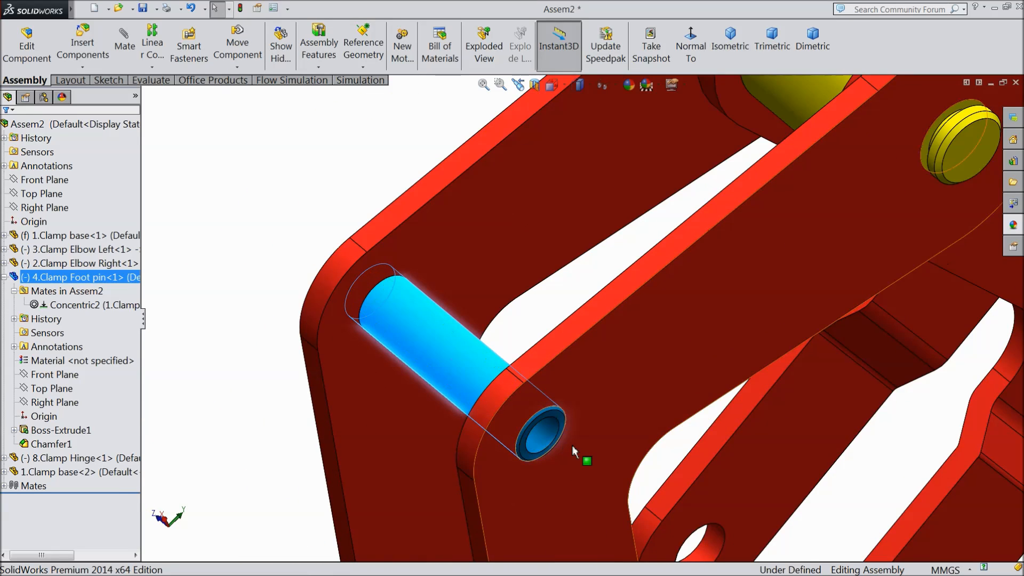
{"action": "scroll", "coordinate": [555, 383], "scroll_direction": "down", "scroll_amount": 4}
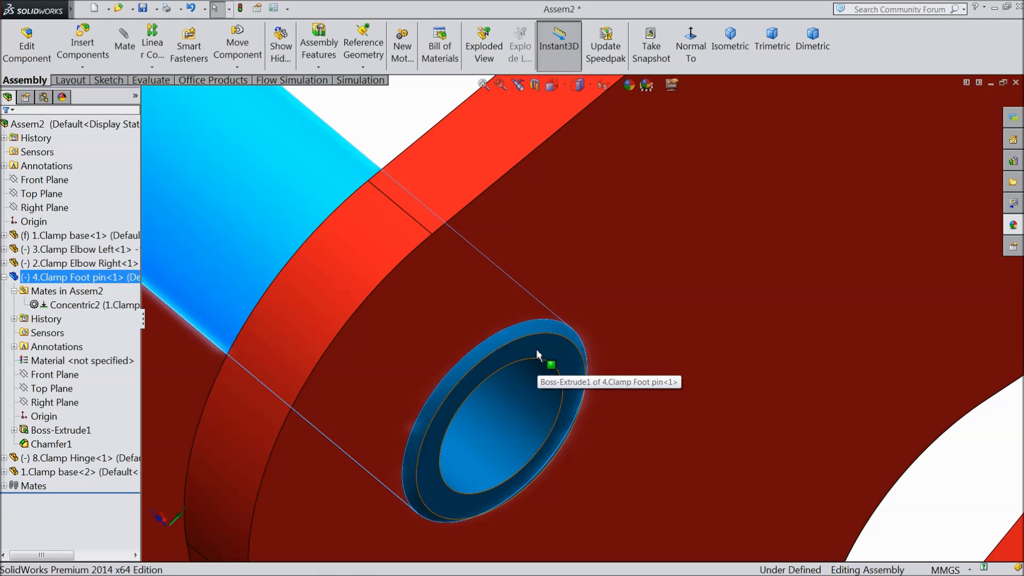
{"action": "left_click", "coordinate": [545, 358]}
{"action": "left_click", "coordinate": [627, 288]}
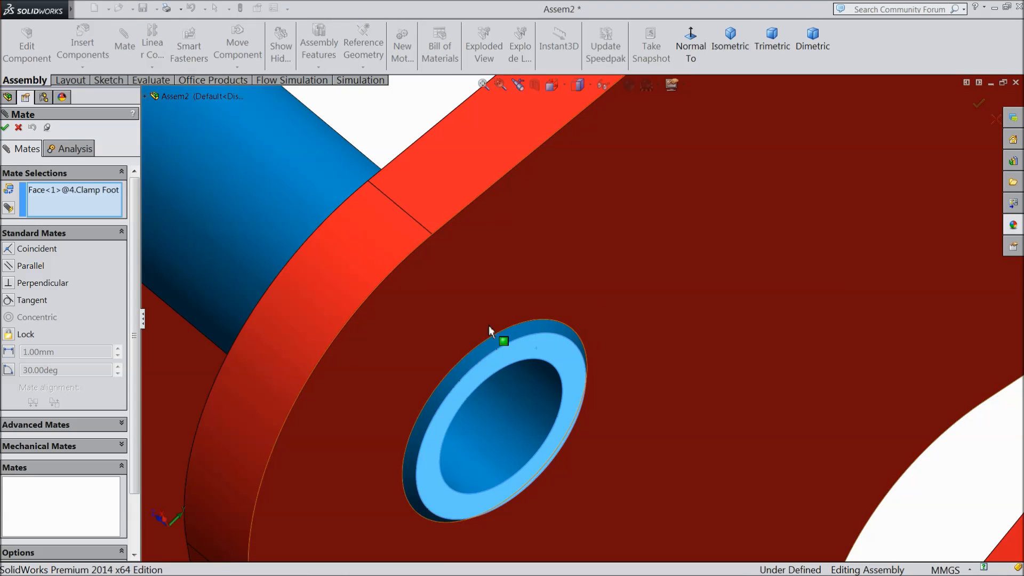
{"action": "left_click", "coordinate": [571, 258]}
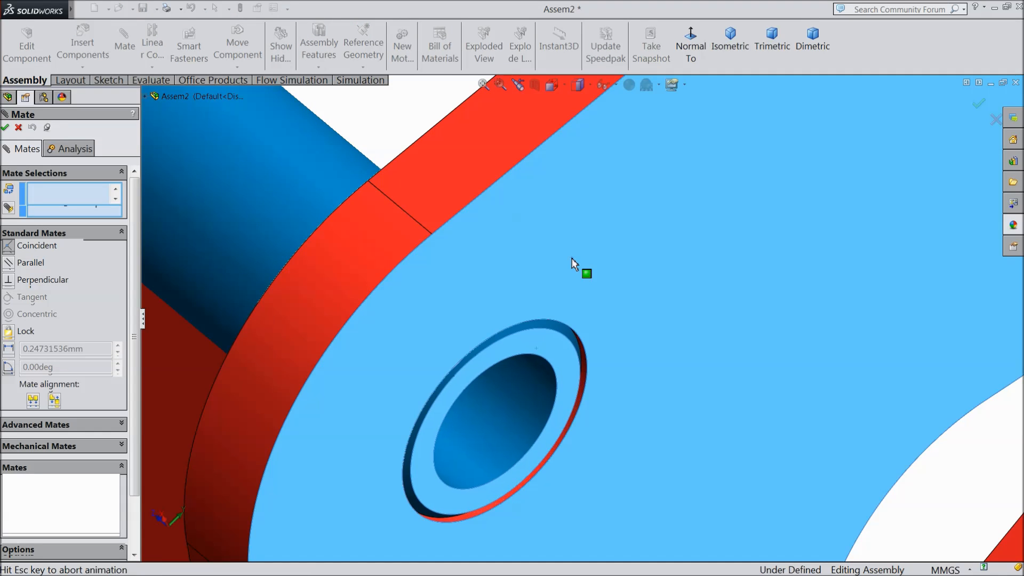
{"action": "left_click", "coordinate": [720, 239]}
{"action": "scroll", "coordinate": [578, 302], "scroll_direction": "up", "scroll_amount": 6}
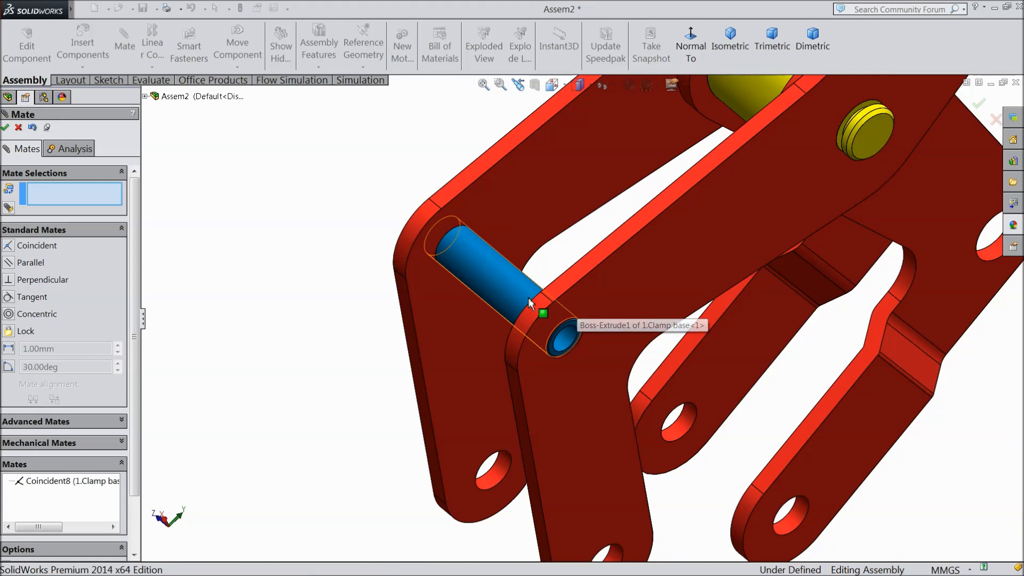
{"action": "mouse_move", "coordinate": [528, 304]}
{"action": "middle_mouse_down"}
{"action": "mouse_move", "coordinate": [606, 313]}
{"action": "mouse_move", "coordinate": [549, 314]}
{"action": "mouse_move", "coordinate": [540, 291]}
{"action": "middle_mouse_up"}
{"action": "scroll", "coordinate": [541, 290], "scroll_direction": "up", "scroll_amount": 5}
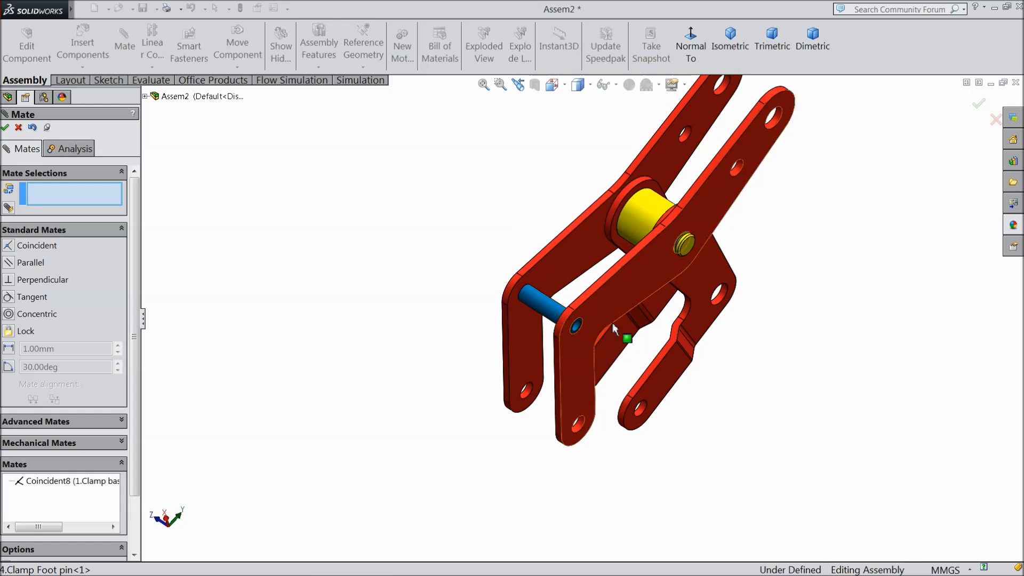
{"action": "middle_click_drag", "start_coordinate": [590, 366], "coordinate": [570, 341]}
{"action": "scroll", "coordinate": [764, 341], "scroll_direction": "down", "scroll_amount": 2}
{"action": "mouse_move", "coordinate": [654, 356]}
{"action": "middle_mouse_down"}
{"action": "mouse_move", "coordinate": [661, 322]}
{"action": "mouse_move", "coordinate": [641, 369]}
{"action": "middle_mouse_up"}
{"action": "scroll", "coordinate": [639, 368], "scroll_direction": "up", "scroll_amount": 3}
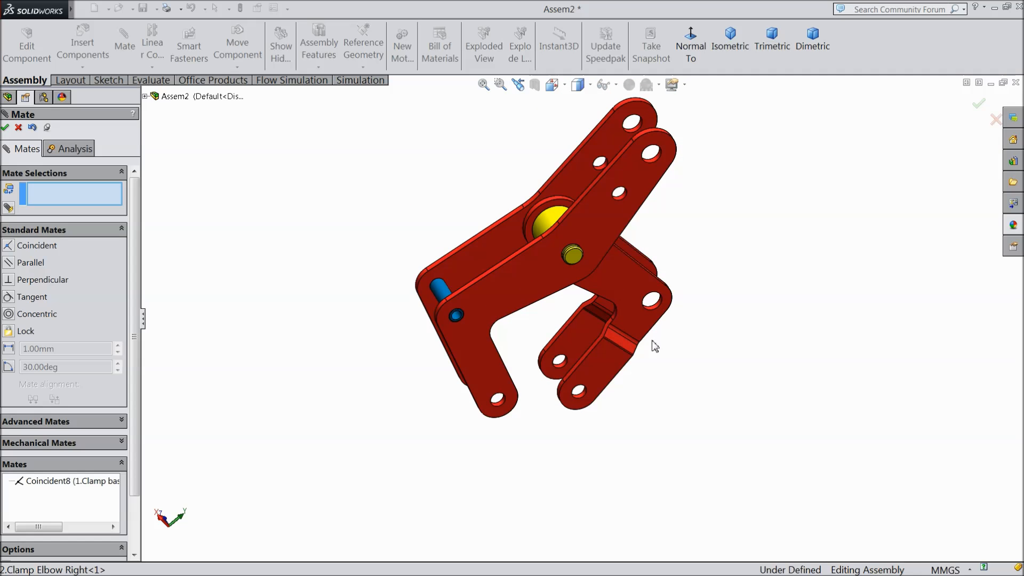
{"action": "left_click", "coordinate": [5, 127]}
- Insert the 6.clamp base Spacer part and place it beside the upper ends of the two clamp bases
{"action": "left_click", "coordinate": [83, 47]}
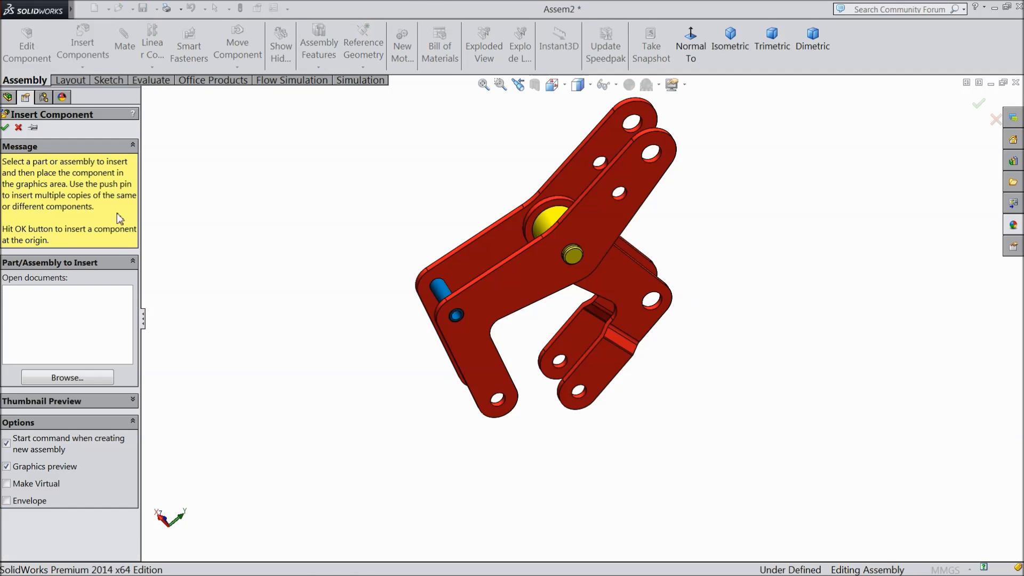
{"action": "left_click", "coordinate": [78, 382]}
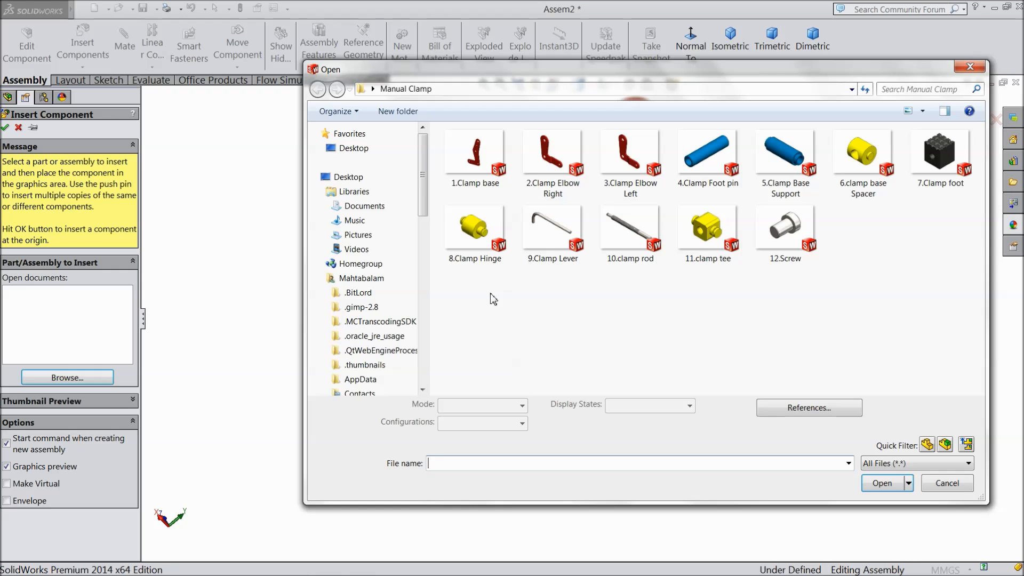
{"action": "left_click", "coordinate": [861, 160]}
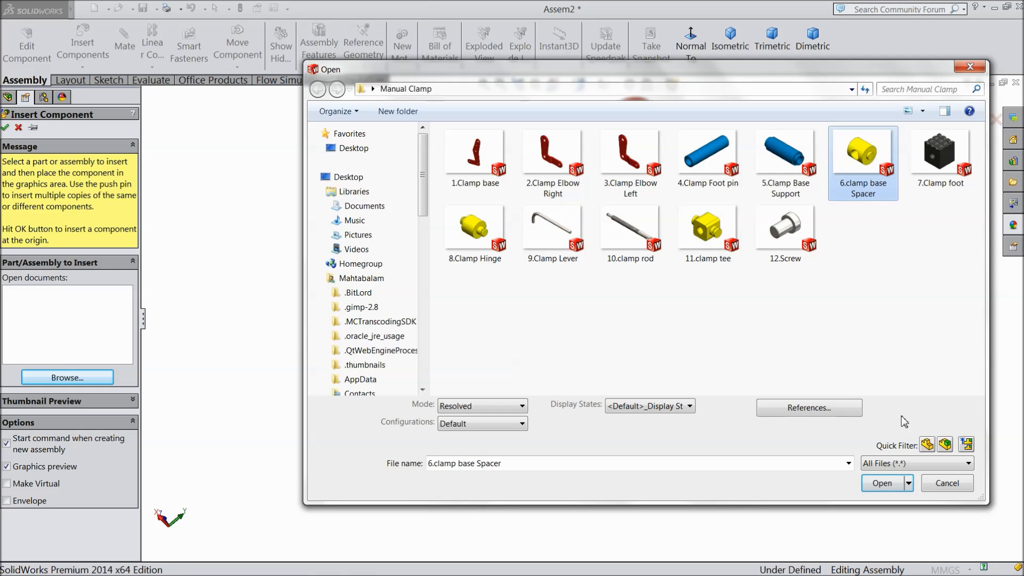
{"action": "left_click", "coordinate": [882, 483]}
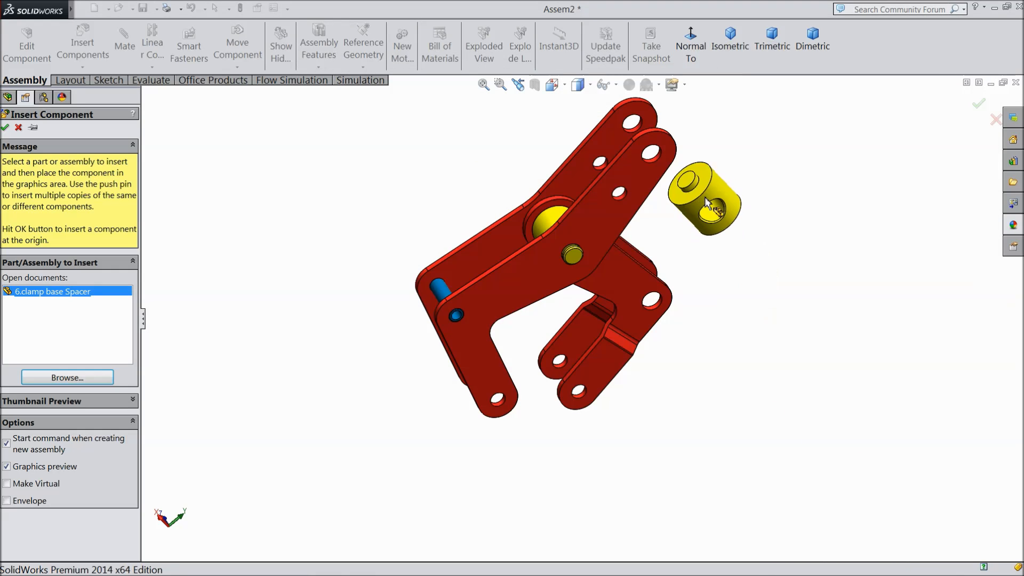
{"action": "left_click", "coordinate": [702, 160]}
- Add a concentric mate between the base spacer's end boss and the second clamp base's upper hole, with flipped alignment
{"action": "scroll", "coordinate": [675, 168], "scroll_direction": "down", "scroll_amount": 5}
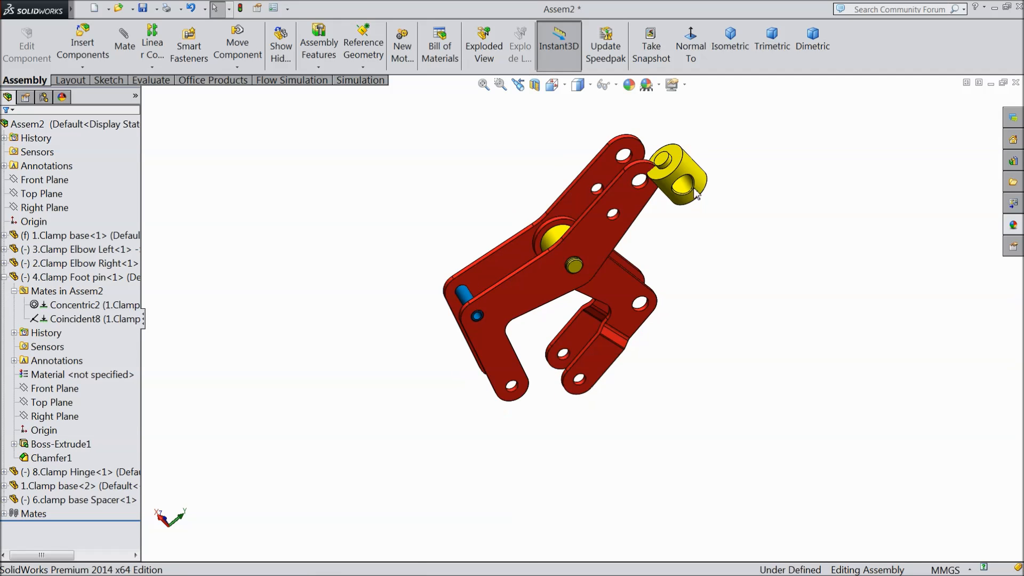
{"action": "scroll", "coordinate": [643, 288], "scroll_direction": "down", "scroll_amount": 3}
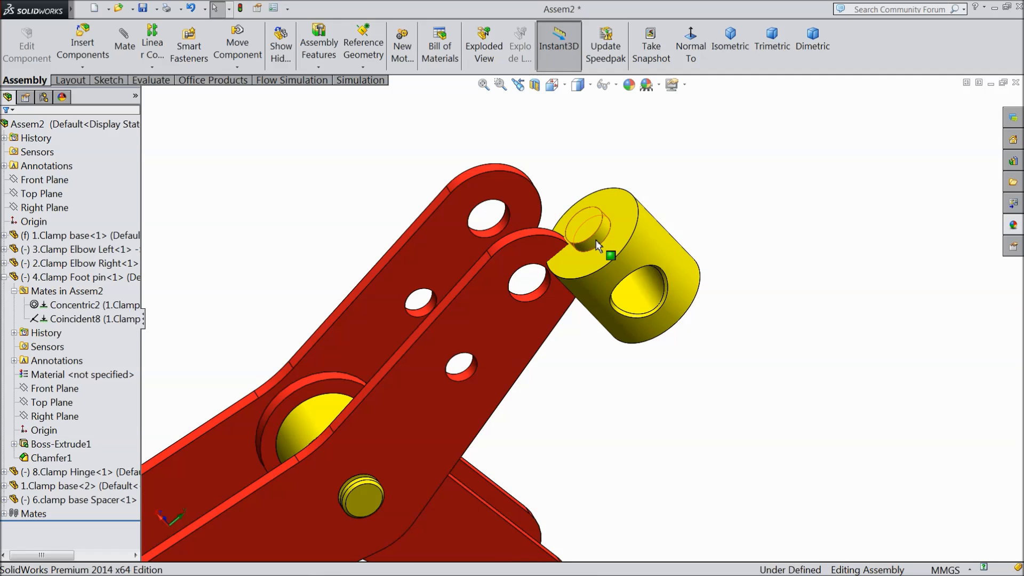
{"action": "left_click", "coordinate": [597, 245]}
{"action": "left_click", "coordinate": [688, 180]}
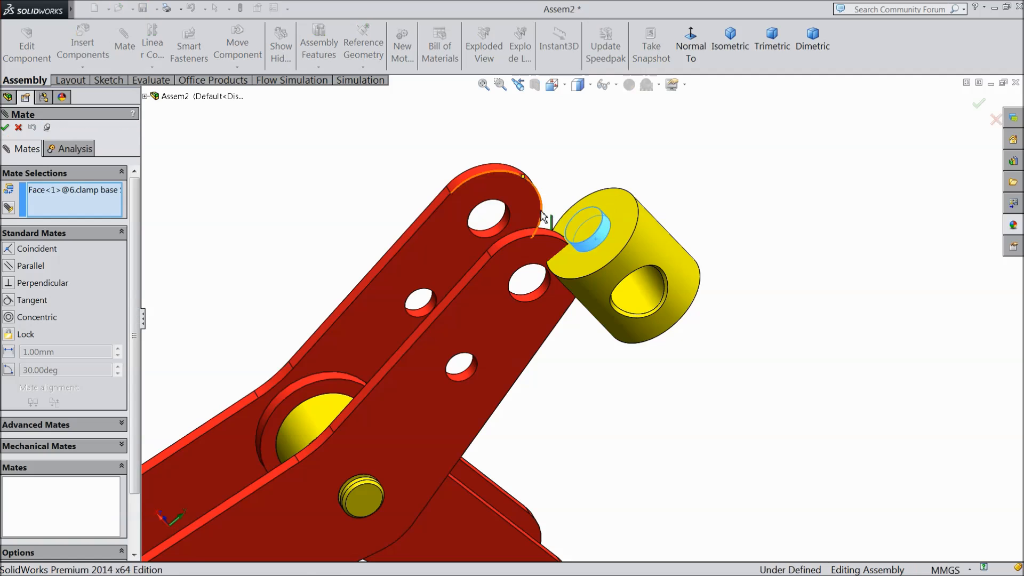
{"action": "left_click", "coordinate": [505, 230]}
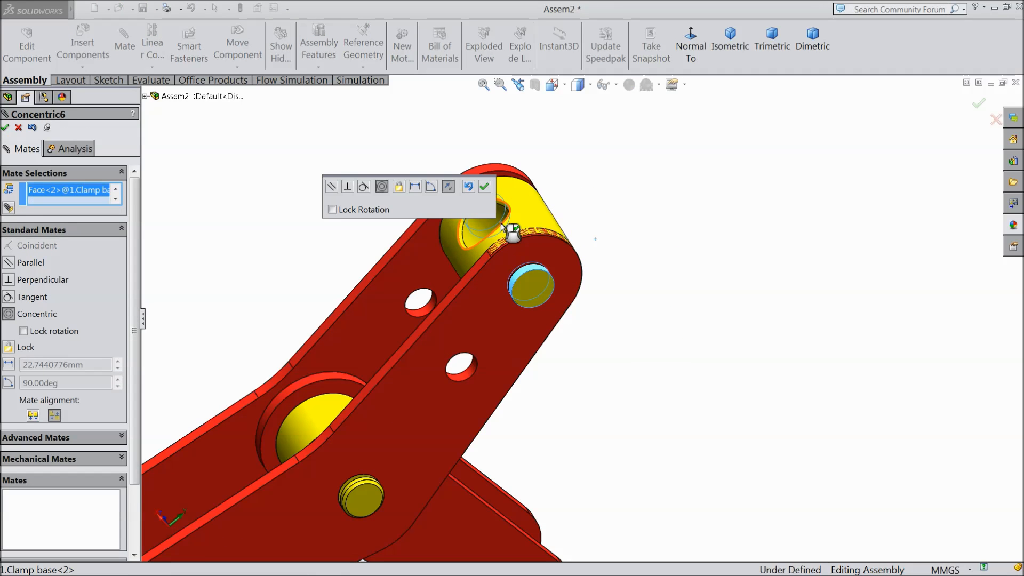
{"action": "left_click", "coordinate": [448, 187]}
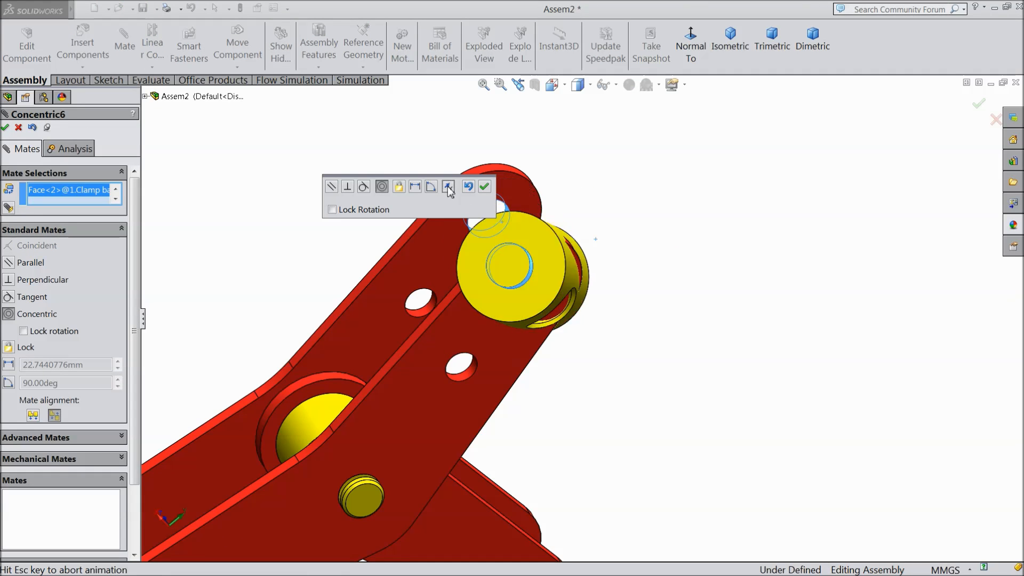
{"action": "left_click", "coordinate": [485, 188]}
- Add a coincident mate between the base spacer's shoulder face and the second clamp base's inner face
{"action": "middle_click_drag", "start_coordinate": [599, 234], "coordinate": [555, 336]}
{"action": "left_click", "coordinate": [771, 417]}
{"action": "middle_click_drag", "start_coordinate": [771, 417], "coordinate": [689, 322]}
{"action": "left_click", "coordinate": [526, 328]}
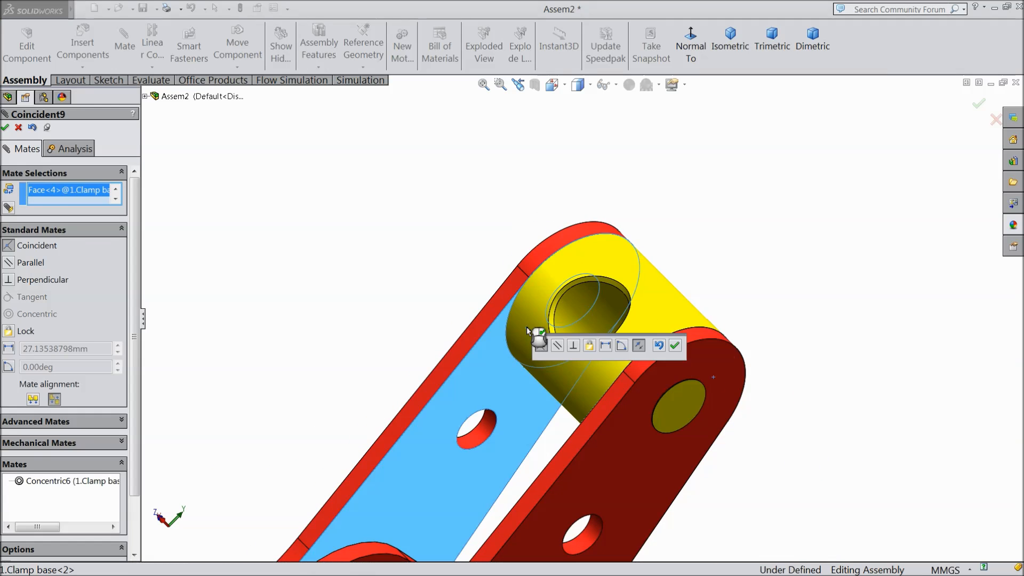
{"action": "left_click", "coordinate": [674, 345]}
- Rotate the base spacer about its axis between the clamp bases, and finish mating
{"action": "scroll", "coordinate": [678, 350], "scroll_direction": "up", "scroll_amount": 3}
{"action": "middle_click_drag", "start_coordinate": [681, 349], "coordinate": [657, 294]}
{"action": "scroll", "coordinate": [668, 283], "scroll_direction": "up", "scroll_amount": 3}
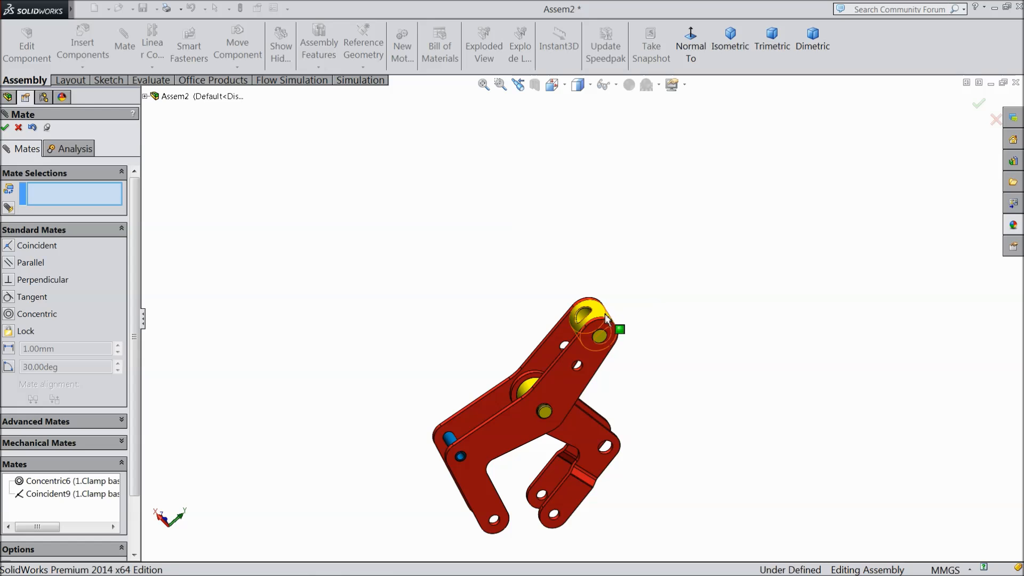
{"action": "left_click_drag", "start_coordinate": [597, 312], "coordinate": [626, 319]}
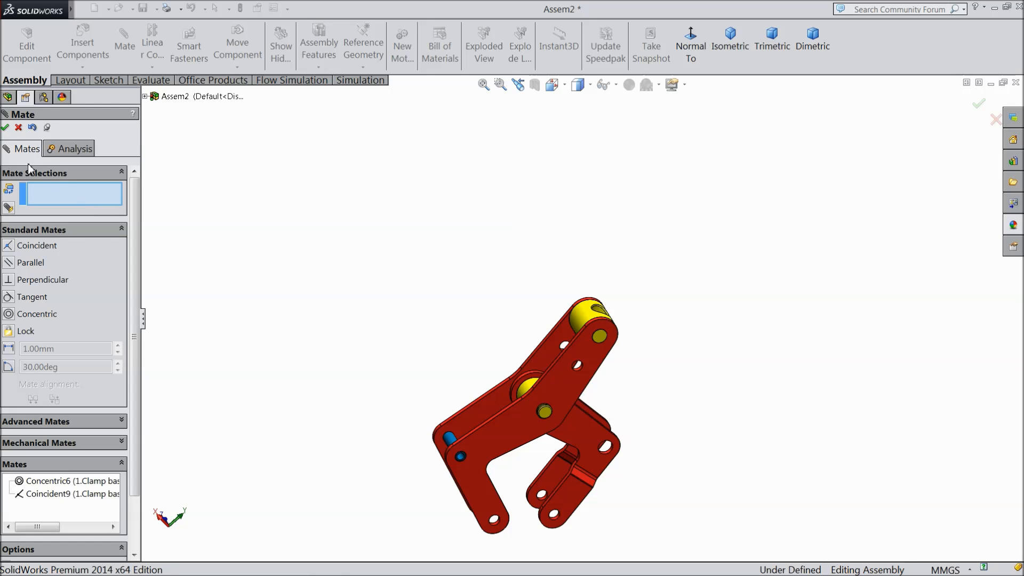
{"action": "left_click", "coordinate": [5, 128]}
{"action": "left_click", "coordinate": [125, 43]}
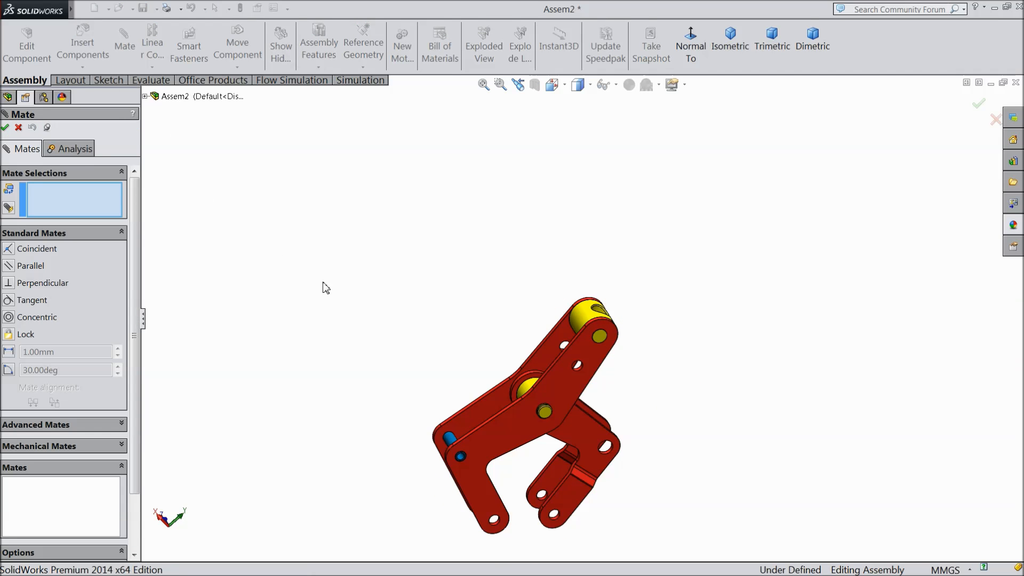
{"action": "left_click", "coordinate": [19, 127]}
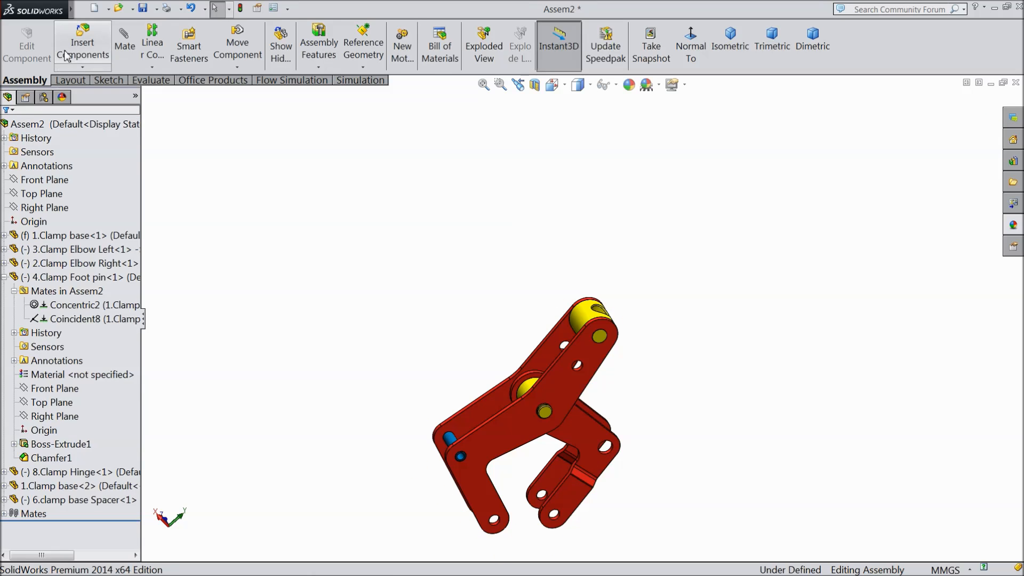
- Insert the 11.clamp tee part and place it in the empty space beside the clamp elbows
{"action": "left_click", "coordinate": [83, 47]}
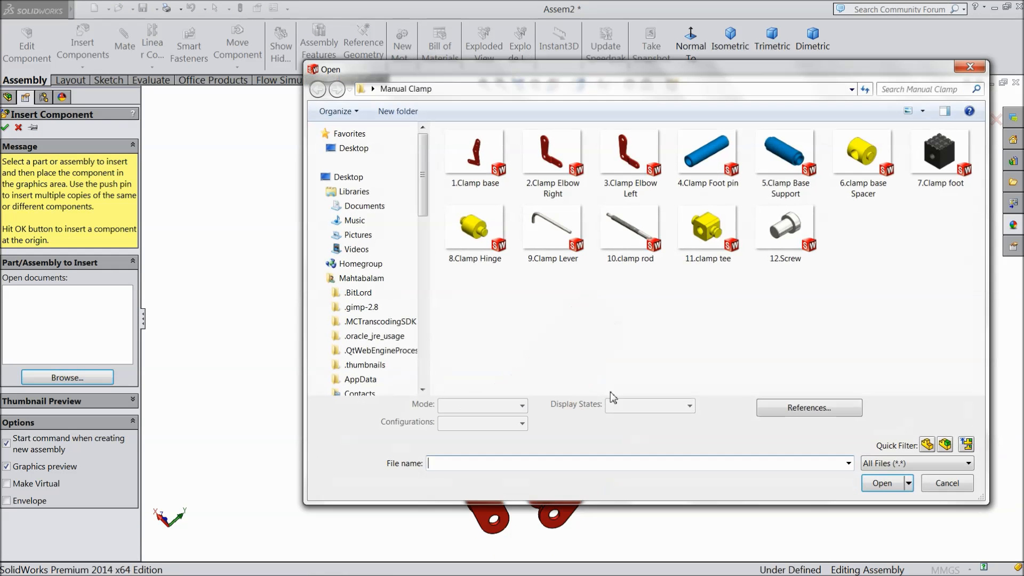
{"action": "left_click", "coordinate": [707, 234]}
{"action": "left_click", "coordinate": [880, 484]}
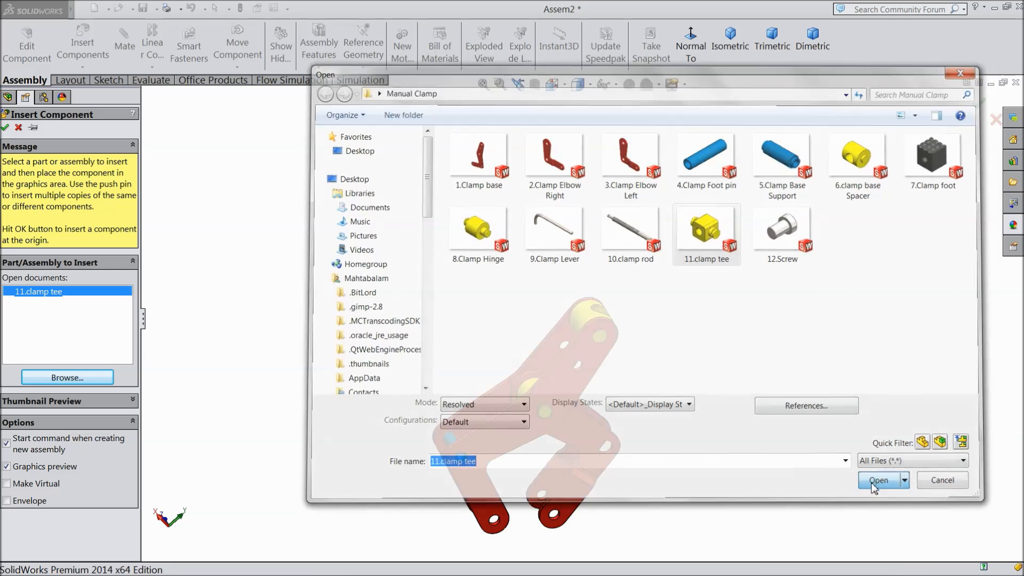
{"action": "scroll", "coordinate": [667, 421], "scroll_direction": "down", "scroll_amount": 5}
{"action": "left_click", "coordinate": [592, 349]}
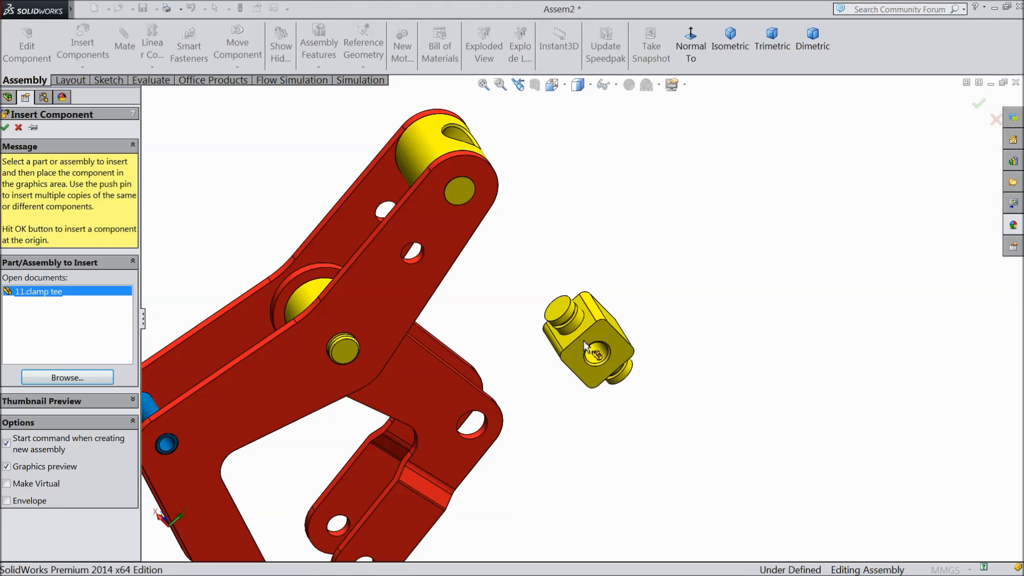
- Add a concentric mate between the clamp tee's cylindrical boss and the large end hole of the right clamp elbow
{"action": "middle_click_drag", "start_coordinate": [571, 407], "coordinate": [531, 396]}
{"action": "scroll", "coordinate": [590, 381], "scroll_direction": "down", "scroll_amount": 3}
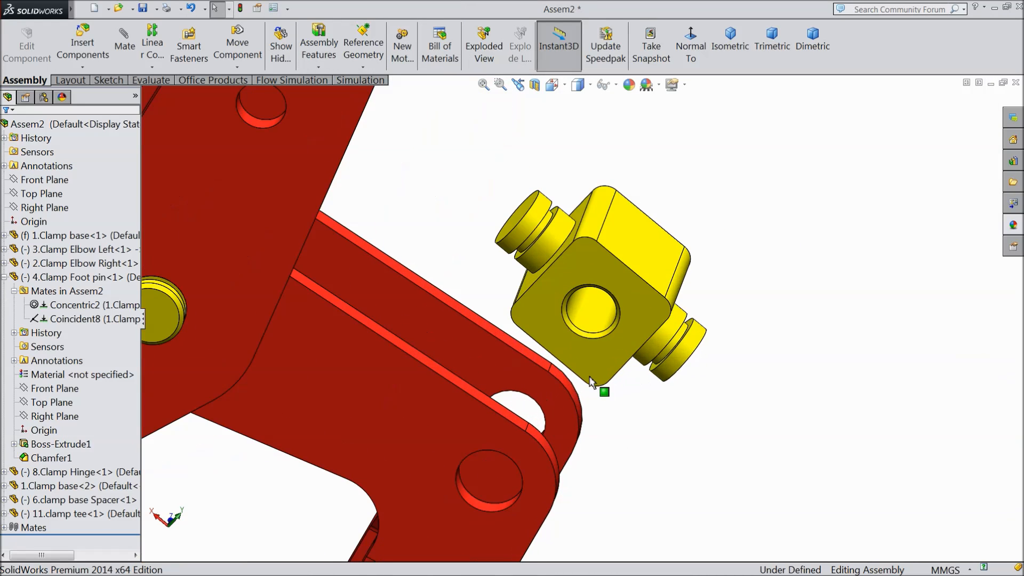
{"action": "left_click", "coordinate": [542, 256]}
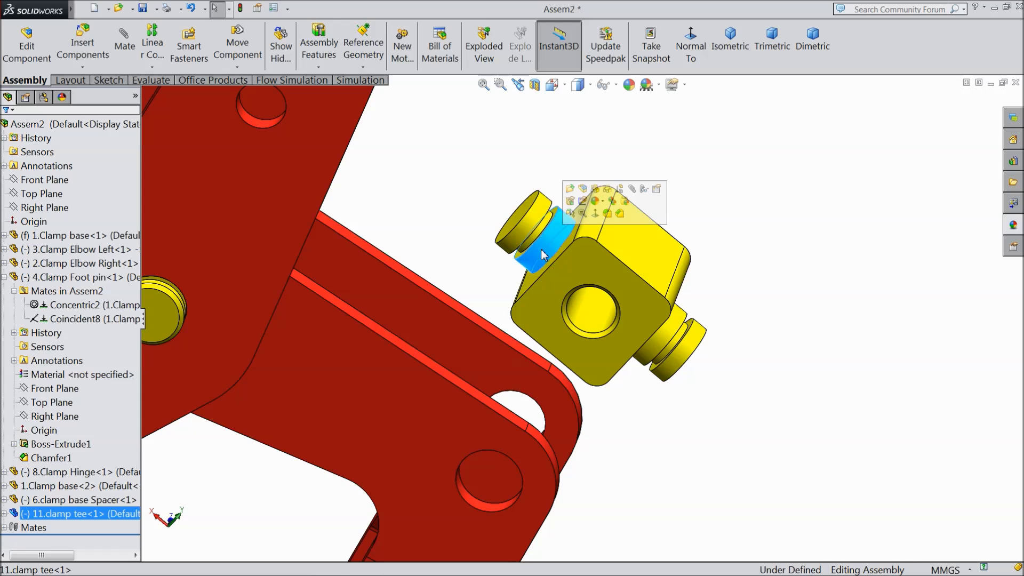
{"action": "left_click", "coordinate": [482, 509]}
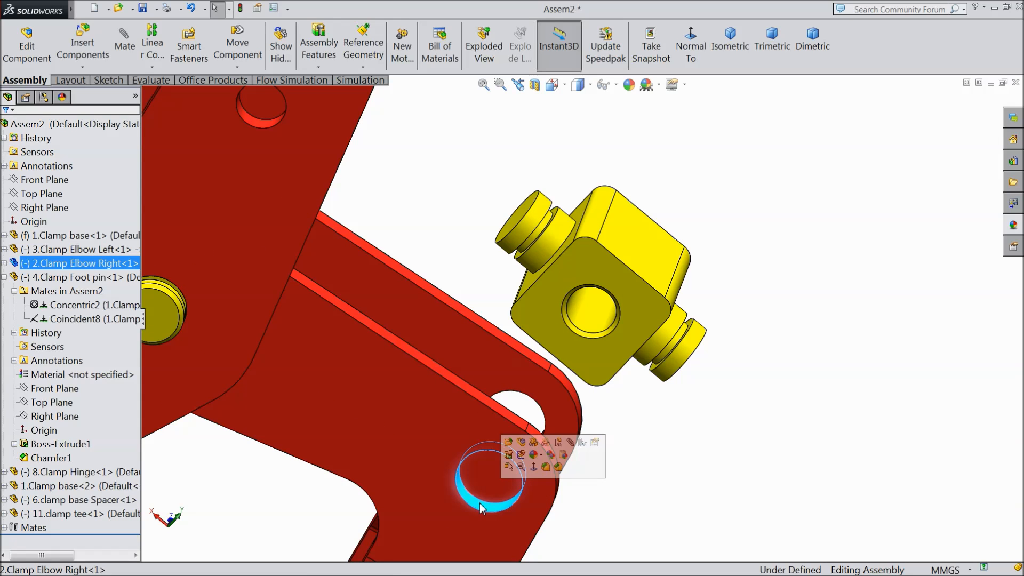
{"action": "left_click", "coordinate": [574, 450]}
{"action": "left_click", "coordinate": [551, 265]}
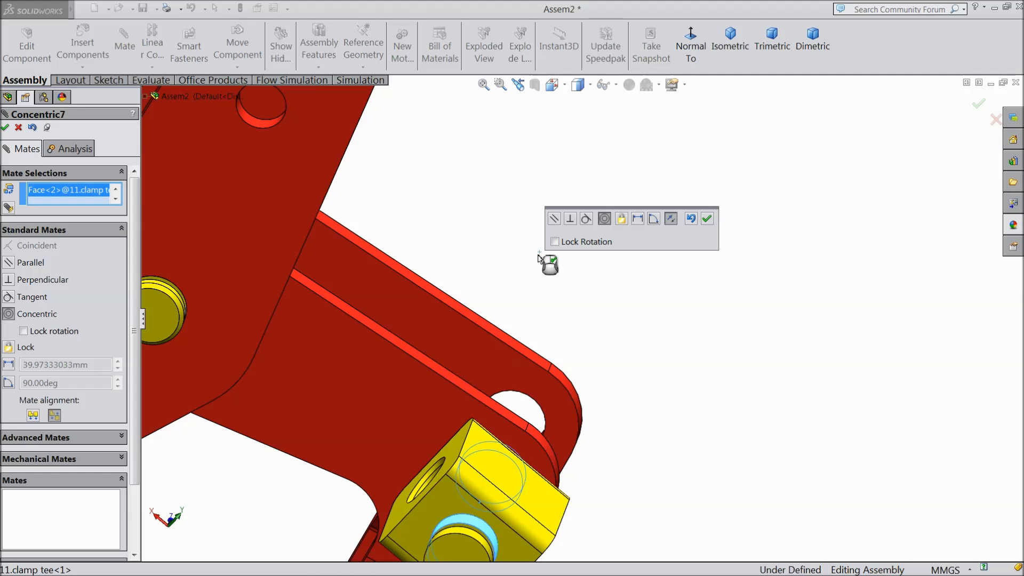
{"action": "left_click", "coordinate": [708, 220]}
- Slide the clamp tee along its mated axis until its block sits roughly between the two elbows
{"action": "middle_click_drag", "start_coordinate": [568, 416], "coordinate": [537, 400]}
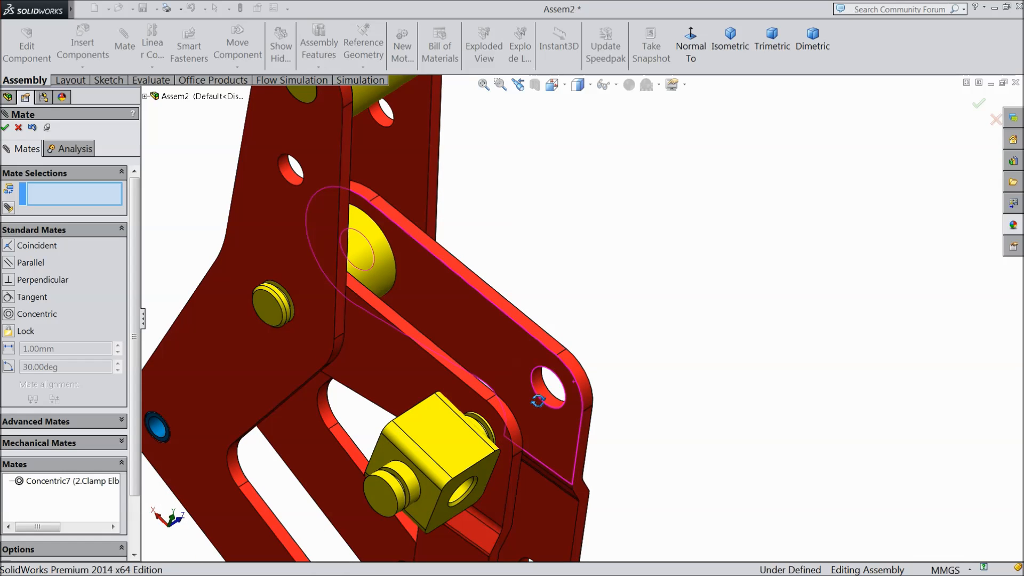
{"action": "left_click_drag", "start_coordinate": [437, 440], "coordinate": [520, 364]}
{"action": "middle_click_drag", "start_coordinate": [520, 359], "coordinate": [587, 400]}
- Add a Width mate centring the clamp tee's two side faces between the facing faces of the left and right clamp elbows
{"action": "left_click", "coordinate": [54, 230]}
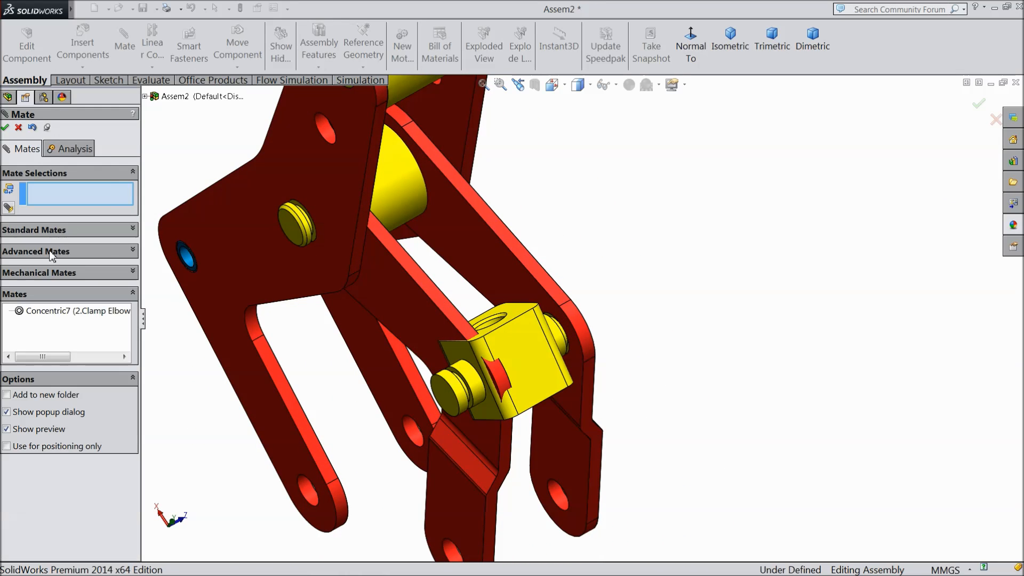
{"action": "left_click", "coordinate": [43, 251]}
{"action": "left_click", "coordinate": [8, 276]}
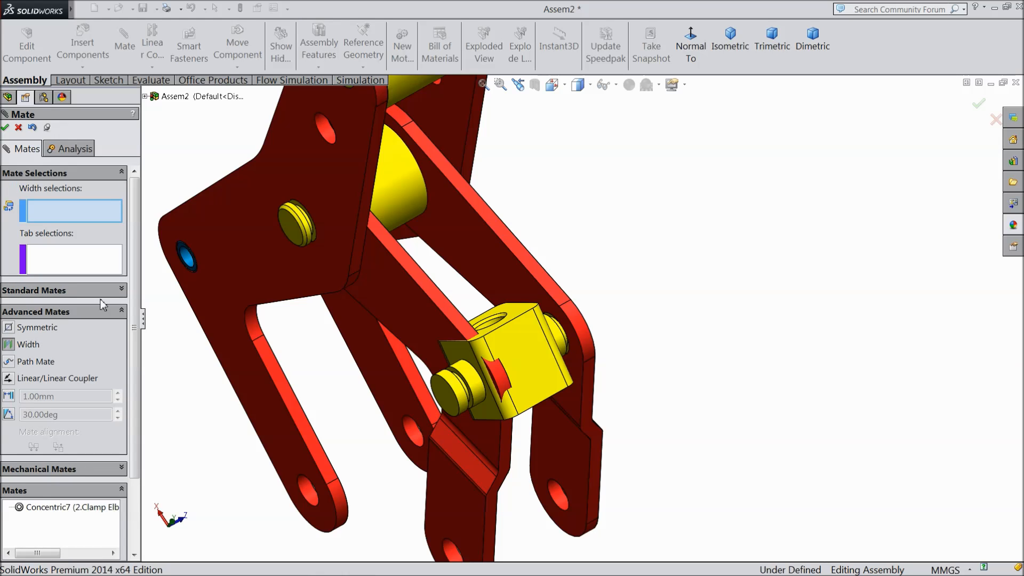
{"action": "scroll", "coordinate": [533, 320], "scroll_direction": "down", "scroll_amount": 5}
{"action": "left_click", "coordinate": [539, 264]}
{"action": "middle_click_drag", "start_coordinate": [663, 268], "coordinate": [507, 261]}
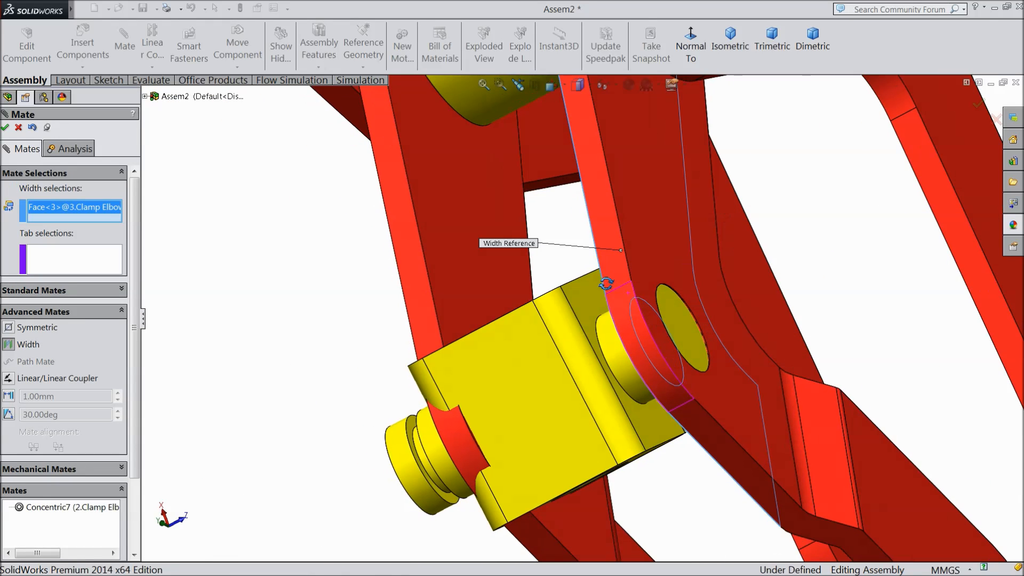
{"action": "left_click", "coordinate": [447, 258]}
{"action": "left_click", "coordinate": [652, 429]}
{"action": "middle_click_drag", "start_coordinate": [652, 428], "coordinate": [587, 443]}
{"action": "left_click", "coordinate": [510, 493]}
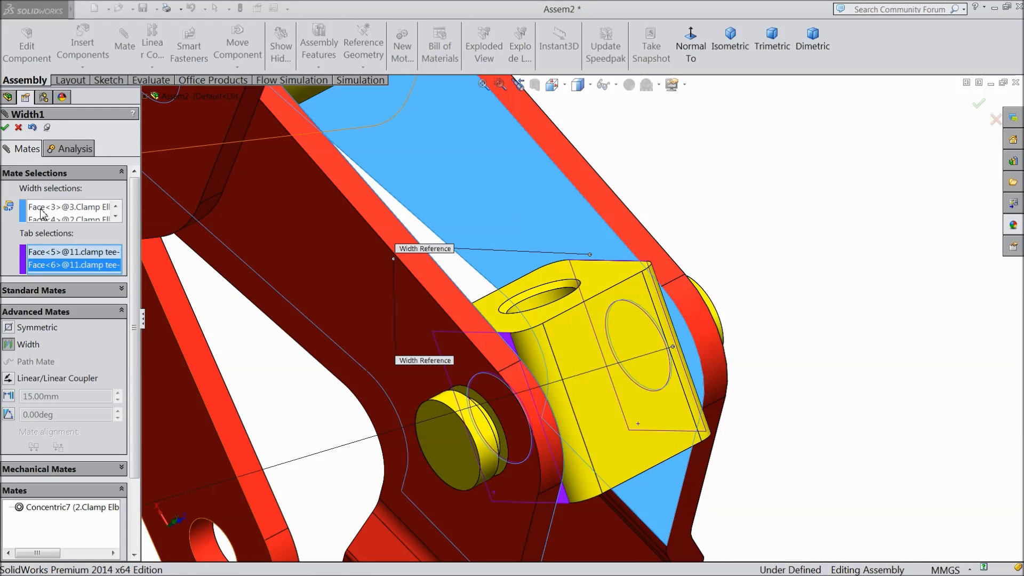
{"action": "left_click", "coordinate": [5, 127]}
- Try a concentric mate between the base spacer's cross hole and the clamp tee's through hole
{"action": "middle_click_drag", "start_coordinate": [217, 231], "coordinate": [519, 354]}
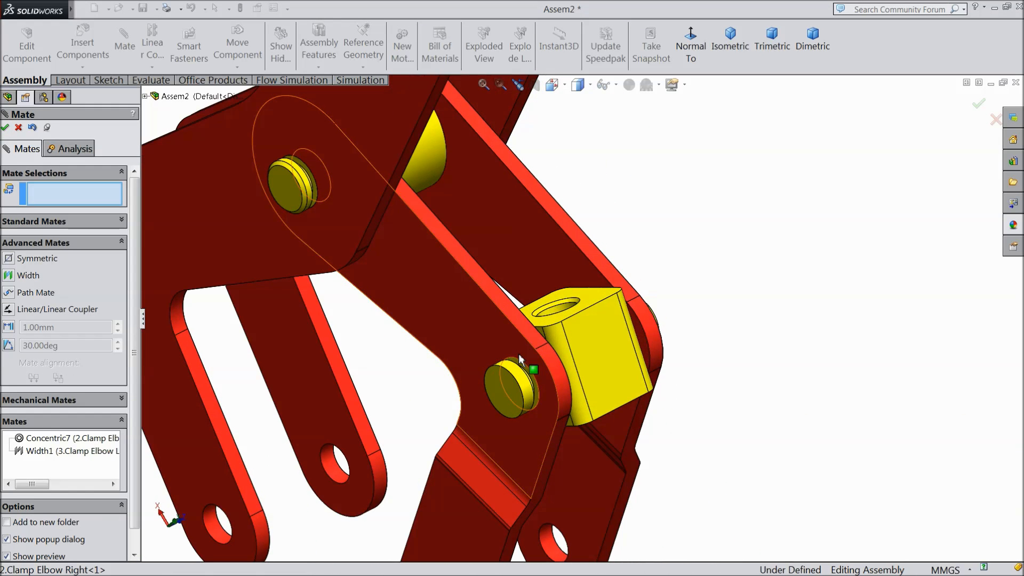
{"action": "scroll", "coordinate": [575, 305], "scroll_direction": "up", "scroll_amount": 4}
{"action": "scroll", "coordinate": [591, 370], "scroll_direction": "down", "scroll_amount": 1}
{"action": "scroll", "coordinate": [625, 251], "scroll_direction": "up", "scroll_amount": 3}
{"action": "middle_click_drag", "start_coordinate": [624, 251], "coordinate": [613, 293]}
{"action": "left_click", "coordinate": [553, 182]}
{"action": "scroll", "coordinate": [581, 339], "scroll_direction": "down", "scroll_amount": 3}
{"action": "left_click", "coordinate": [572, 337]}
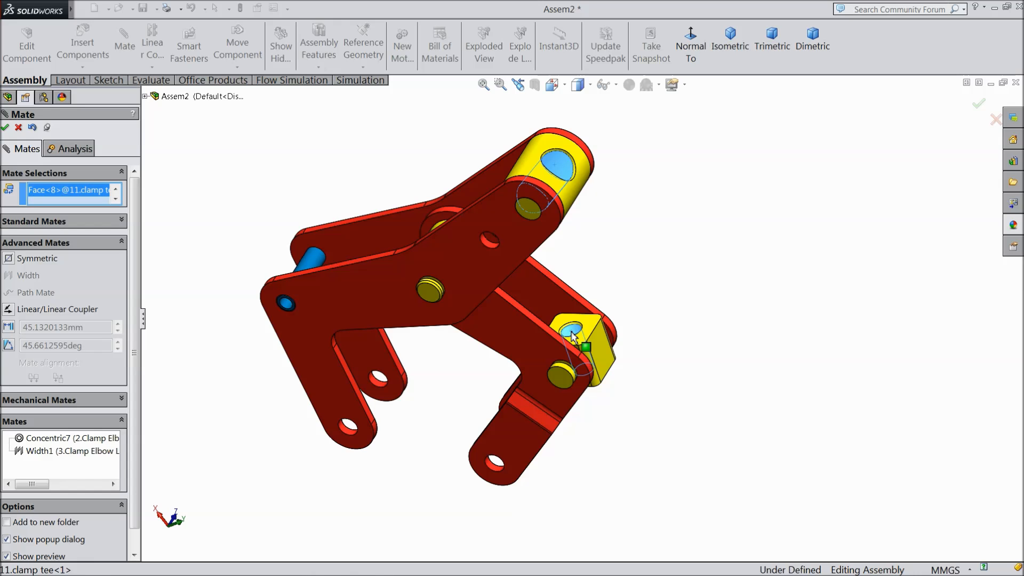
{"action": "left_click", "coordinate": [95, 224]}
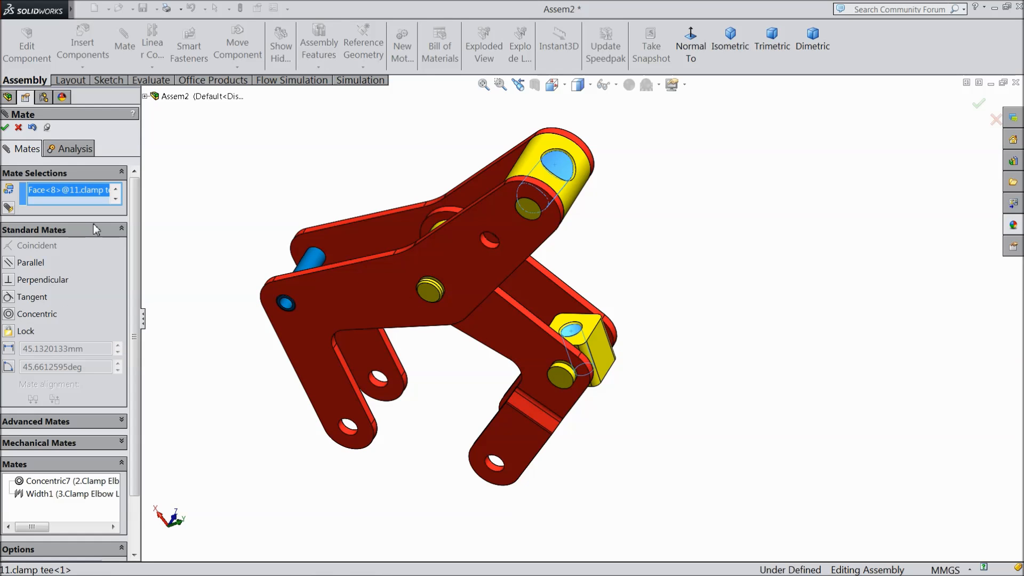
{"action": "left_click", "coordinate": [23, 317]}
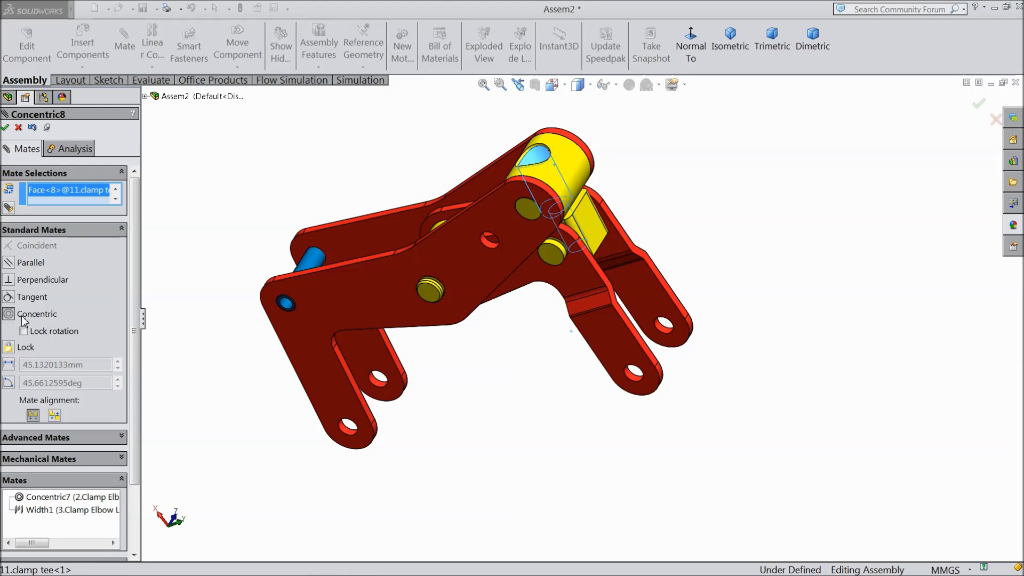
{"action": "left_click", "coordinate": [18, 127]}
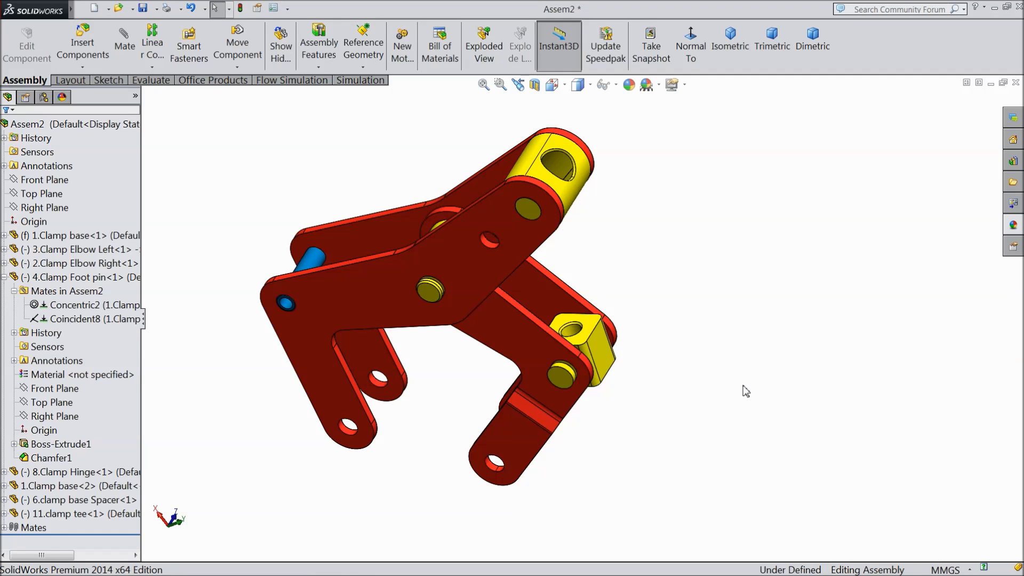
- Turn the base spacer between the clamp bases and swing the elbow pair with the clamp tee about the hinge
{"action": "scroll", "coordinate": [715, 382], "scroll_direction": "up", "scroll_amount": 3}
{"action": "middle_click_drag", "start_coordinate": [650, 334], "coordinate": [596, 256]}
{"action": "left_click_drag", "start_coordinate": [576, 228], "coordinate": [573, 204]}
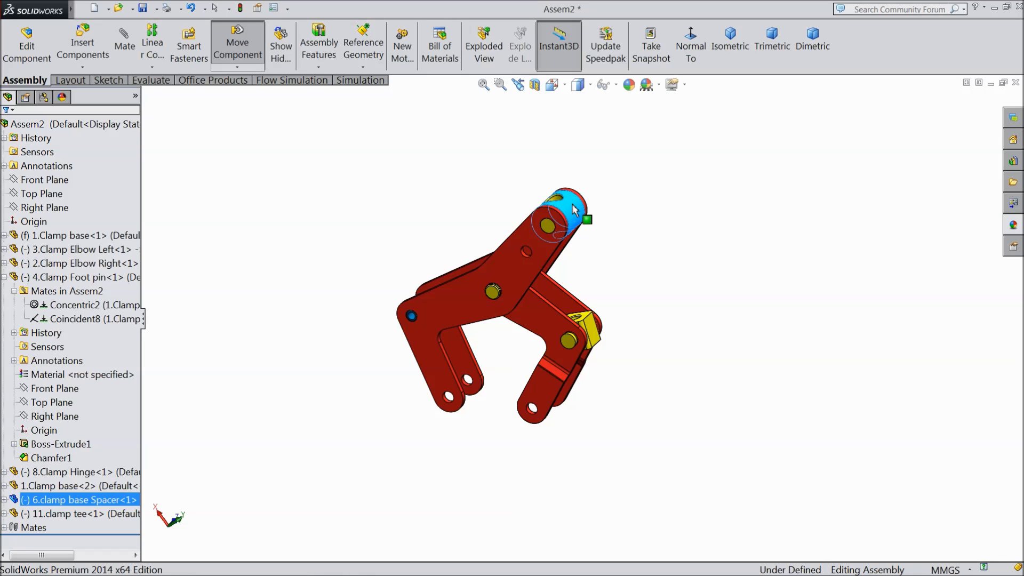
{"action": "mouse_move", "coordinate": [574, 362]}
{"action": "left_mouse_down"}
{"action": "mouse_move", "coordinate": [593, 373]}
{"action": "mouse_move", "coordinate": [575, 397]}
{"action": "mouse_move", "coordinate": [587, 355]}
{"action": "mouse_move", "coordinate": [582, 376]}
{"action": "left_mouse_up"}
{"action": "left_click", "coordinate": [618, 289]}
- Make three copies of the clamp foot pin and place them in the free space above the clamp bases
{"action": "middle_click_drag", "start_coordinate": [627, 272], "coordinate": [670, 312]}
{"action": "scroll", "coordinate": [603, 281], "scroll_direction": "down", "scroll_amount": 4}
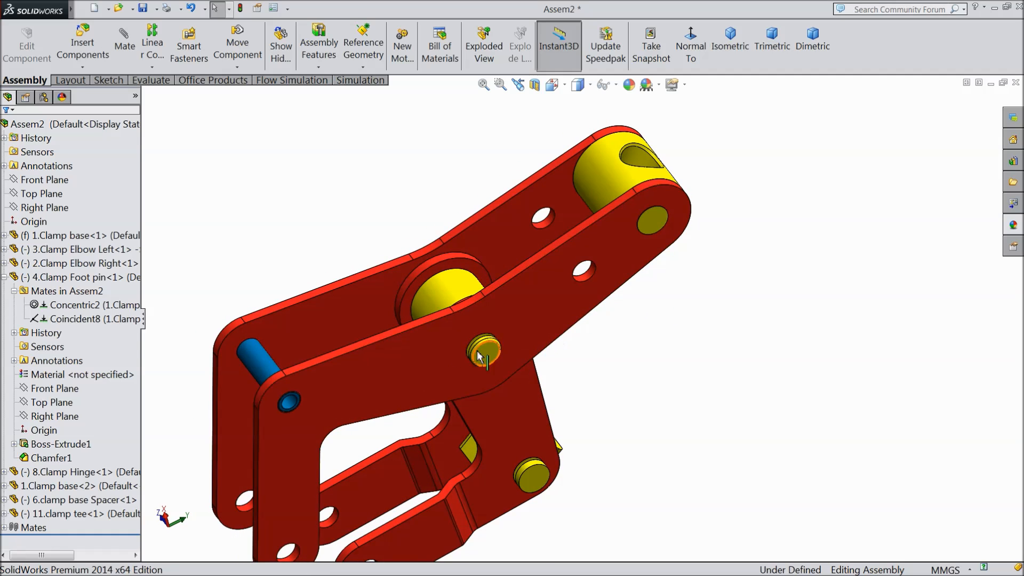
{"action": "left_click", "coordinate": [5, 278]}
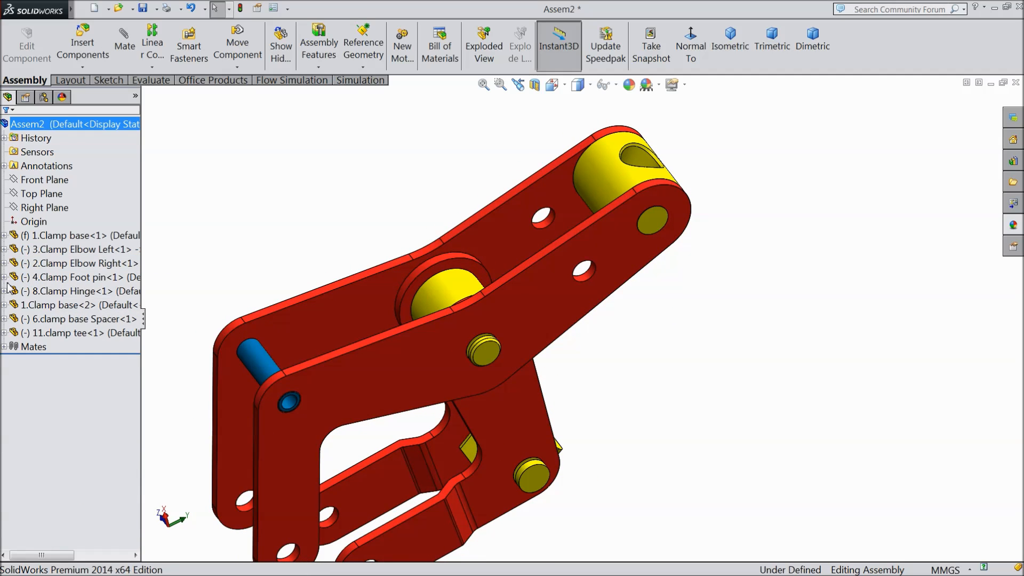
{"action": "left_click", "coordinate": [257, 366]}
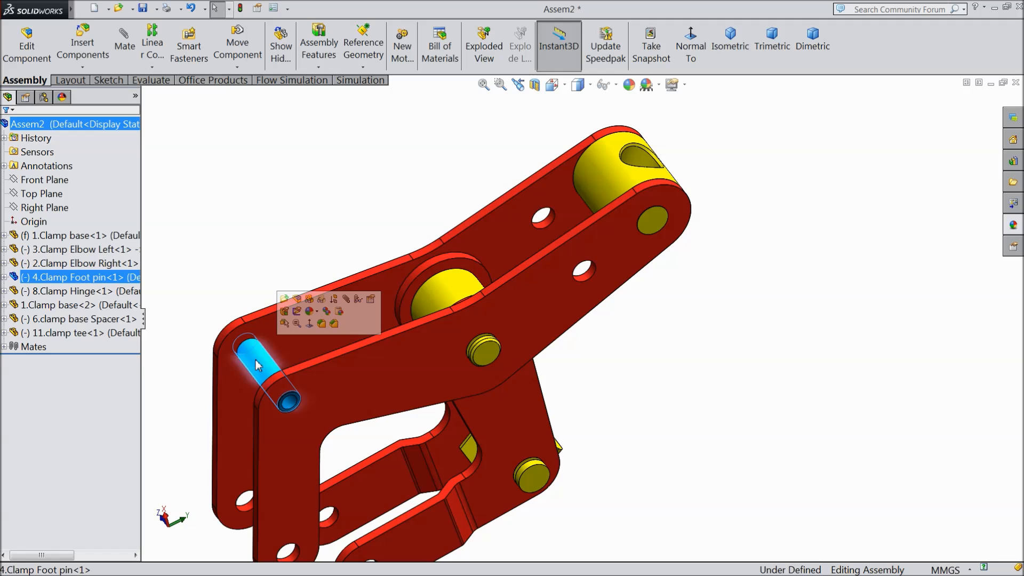
{"action": "left_click_drag", "start_coordinate": [261, 368], "coordinate": [421, 195]}
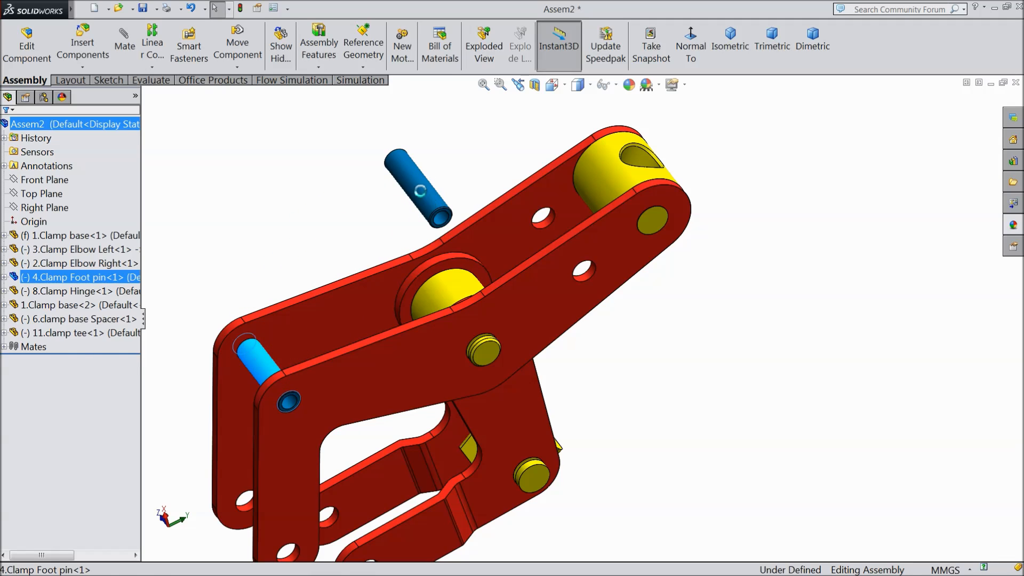
{"action": "left_click_drag", "start_coordinate": [264, 355], "coordinate": [279, 232], "text": "ctrl"}
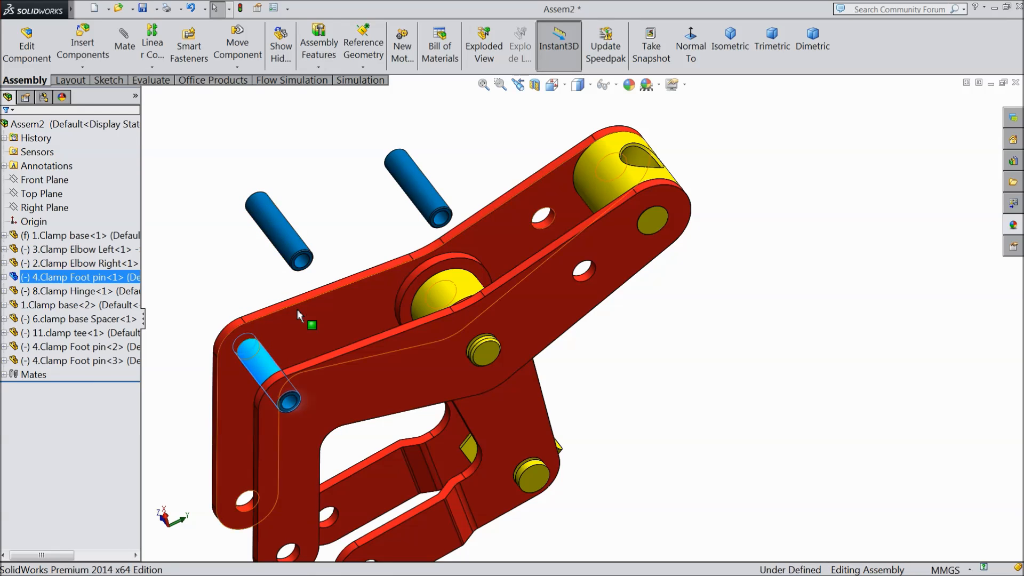
{"action": "scroll", "coordinate": [298, 309], "scroll_direction": "up", "scroll_amount": 2}
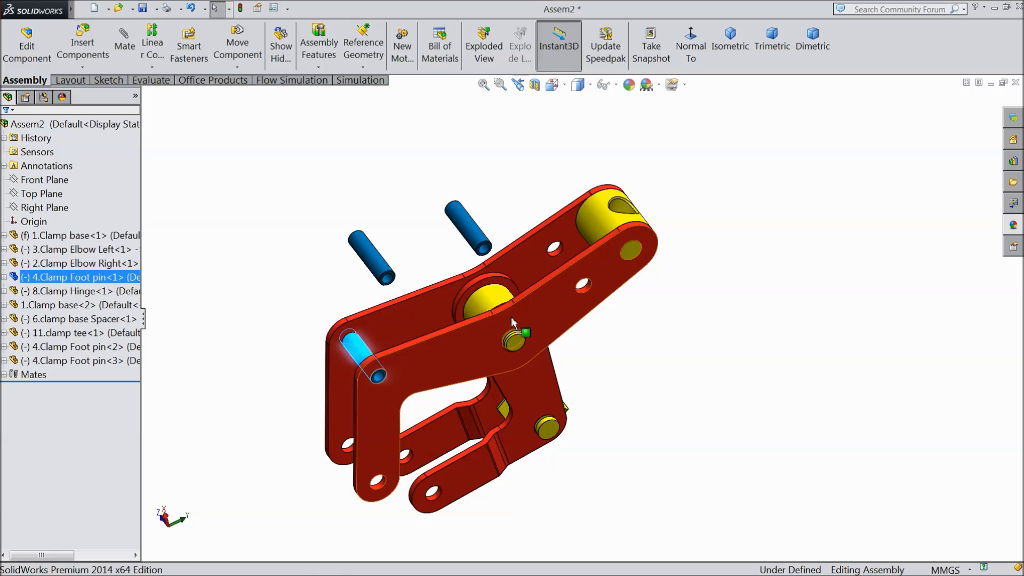
{"action": "left_click_drag", "start_coordinate": [375, 260], "coordinate": [399, 214], "text": "ctrl"}
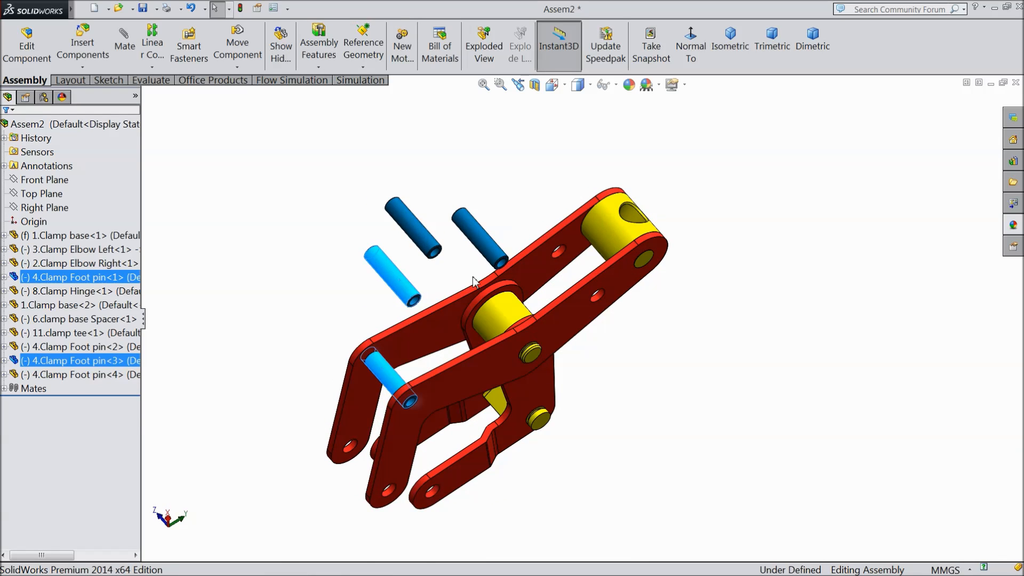
- Mate one foot pin copy concentric with the clamp base hole beside the base spacer and its end face coincident with the base's outer face
{"action": "scroll", "coordinate": [478, 239], "scroll_direction": "down", "scroll_amount": 6}
{"action": "left_click", "coordinate": [462, 220]}
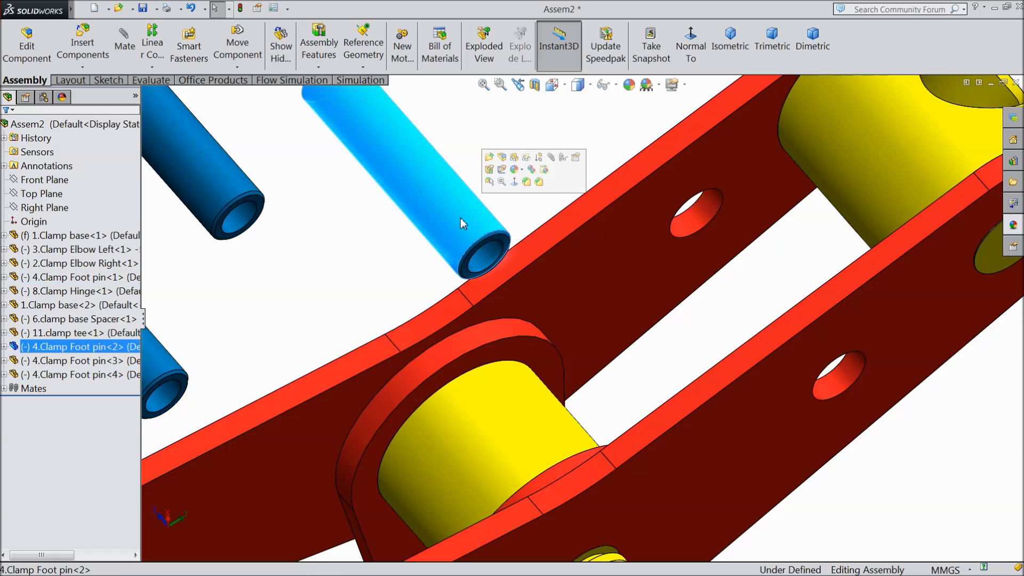
{"action": "left_click", "coordinate": [551, 156]}
{"action": "left_click", "coordinate": [702, 231]}
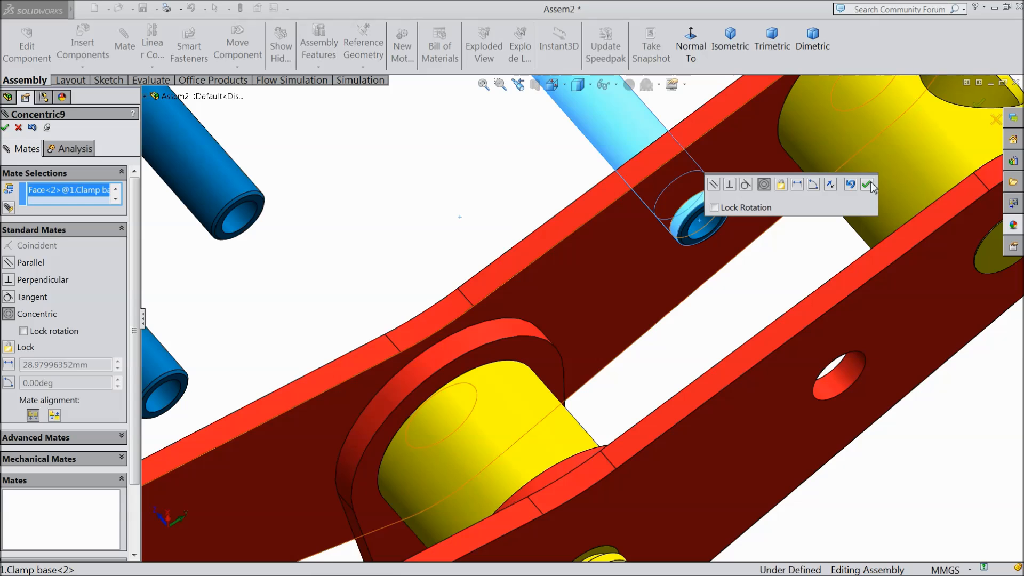
{"action": "left_click", "coordinate": [868, 185]}
{"action": "left_click", "coordinate": [702, 251]}
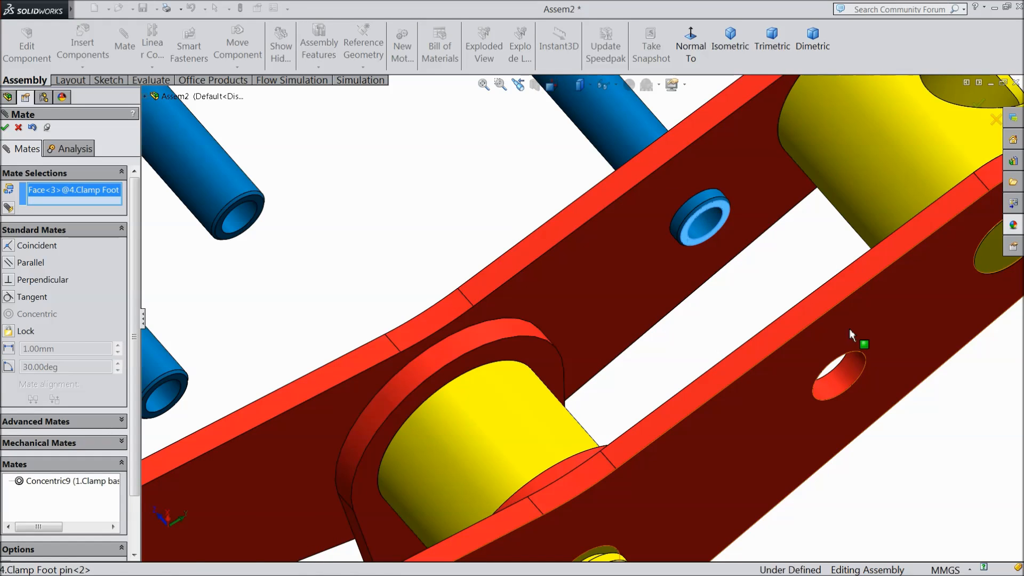
{"action": "left_click", "coordinate": [851, 334]}
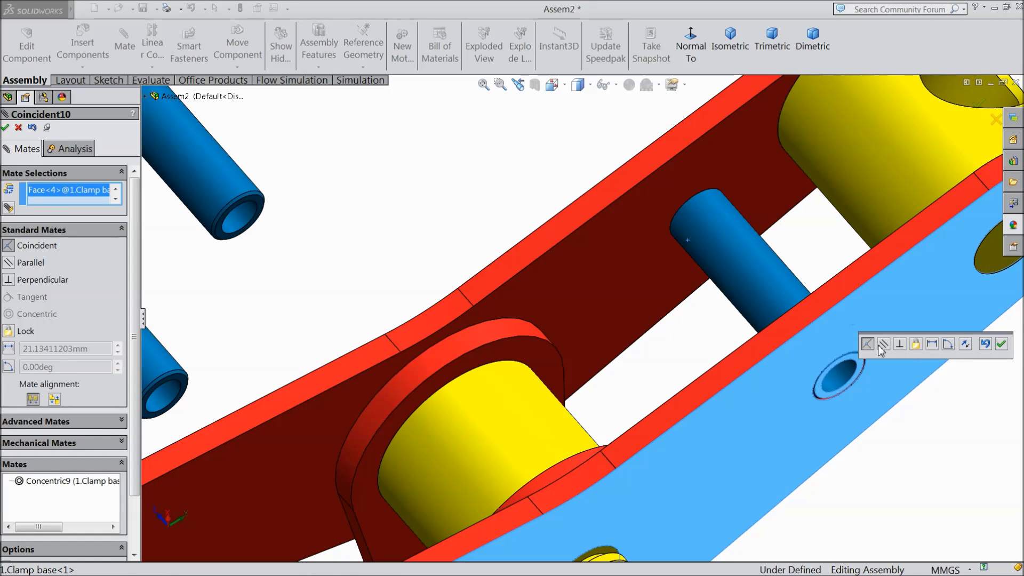
{"action": "left_click", "coordinate": [1002, 344]}
- Move a second foot pin copy beside the clamp bases' lower ends and mate it concentric with the lower foot hole
{"action": "scroll", "coordinate": [731, 384], "scroll_direction": "up", "scroll_amount": 5}
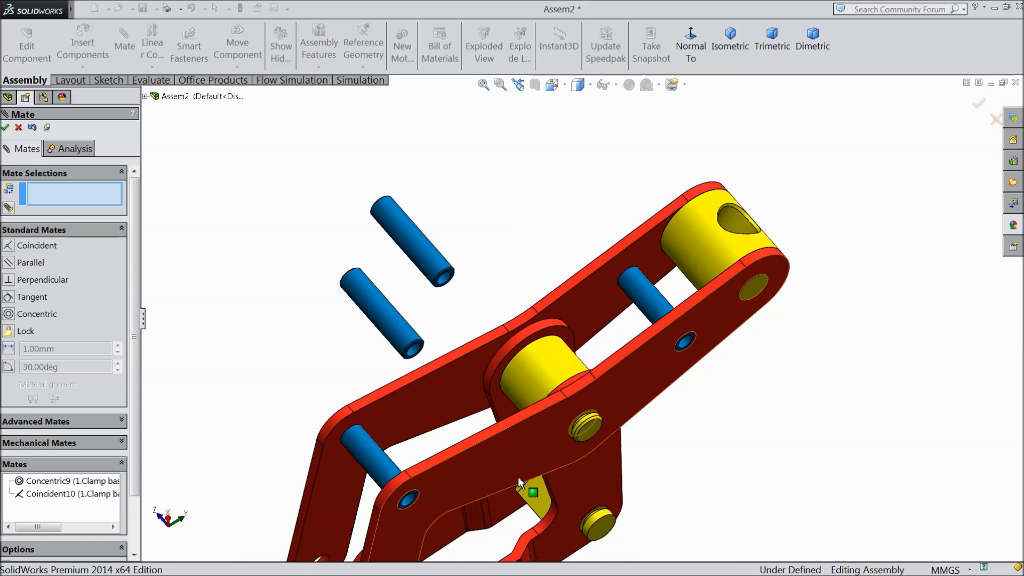
{"action": "middle_click_drag", "start_coordinate": [515, 471], "coordinate": [502, 421]}
{"action": "scroll", "coordinate": [498, 426], "scroll_direction": "down", "scroll_amount": 3}
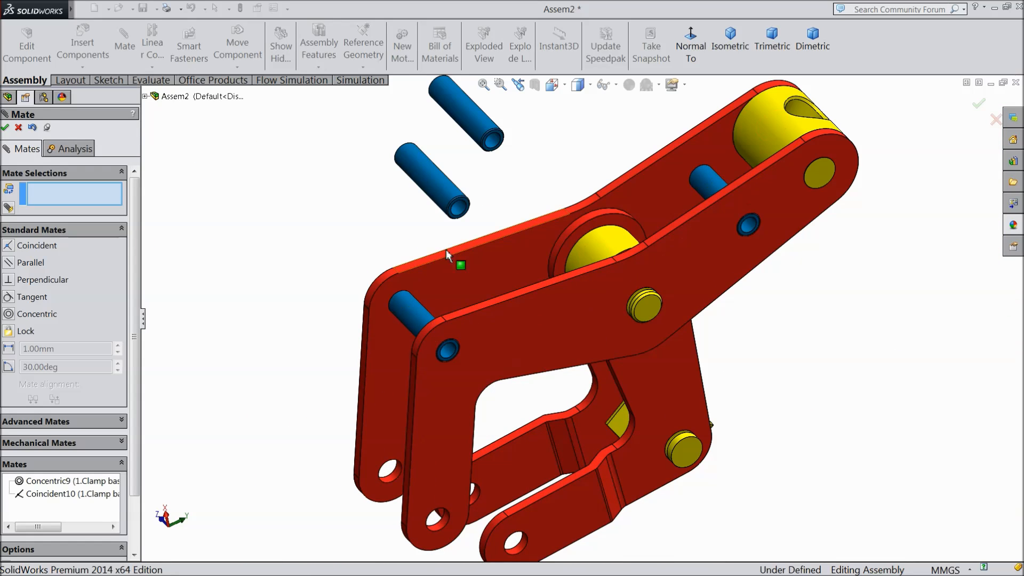
{"action": "left_click_drag", "start_coordinate": [440, 190], "coordinate": [333, 506]}
{"action": "scroll", "coordinate": [453, 476], "scroll_direction": "up", "scroll_amount": 3}
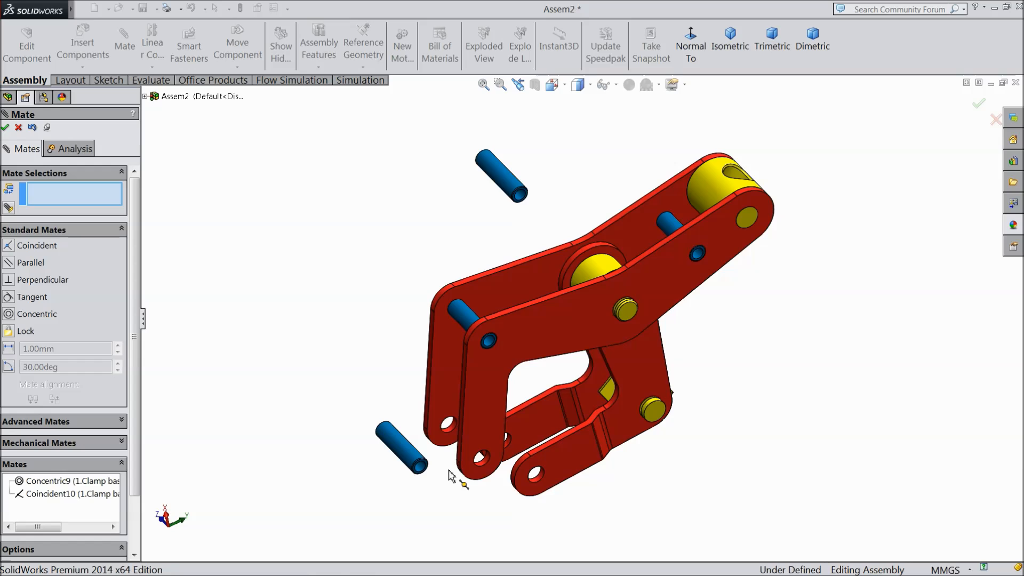
{"action": "scroll", "coordinate": [509, 414], "scroll_direction": "down", "scroll_amount": 5}
{"action": "scroll", "coordinate": [508, 414], "scroll_direction": "down", "scroll_amount": 3}
{"action": "left_click", "coordinate": [302, 371]}
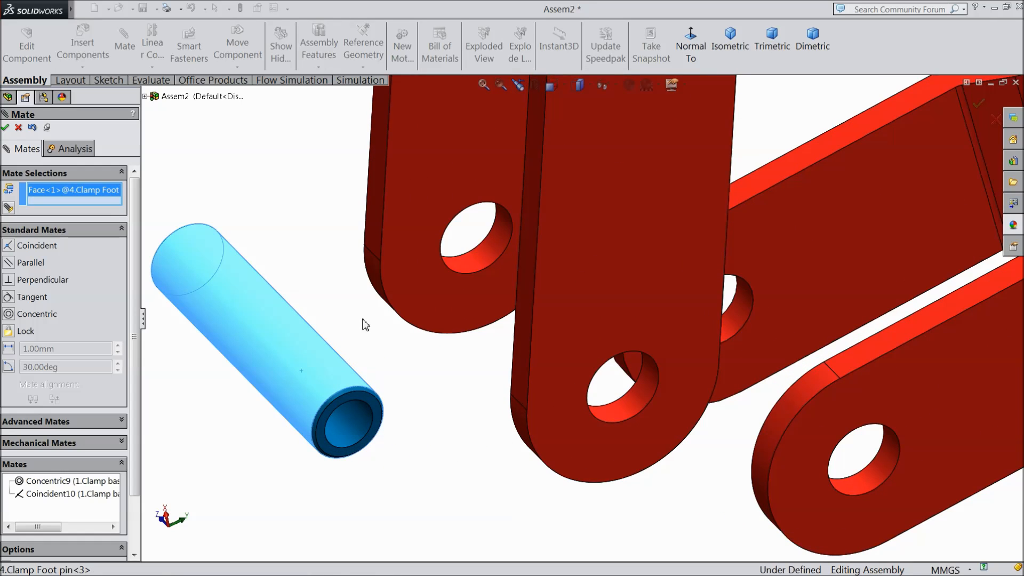
{"action": "left_click", "coordinate": [626, 408]}
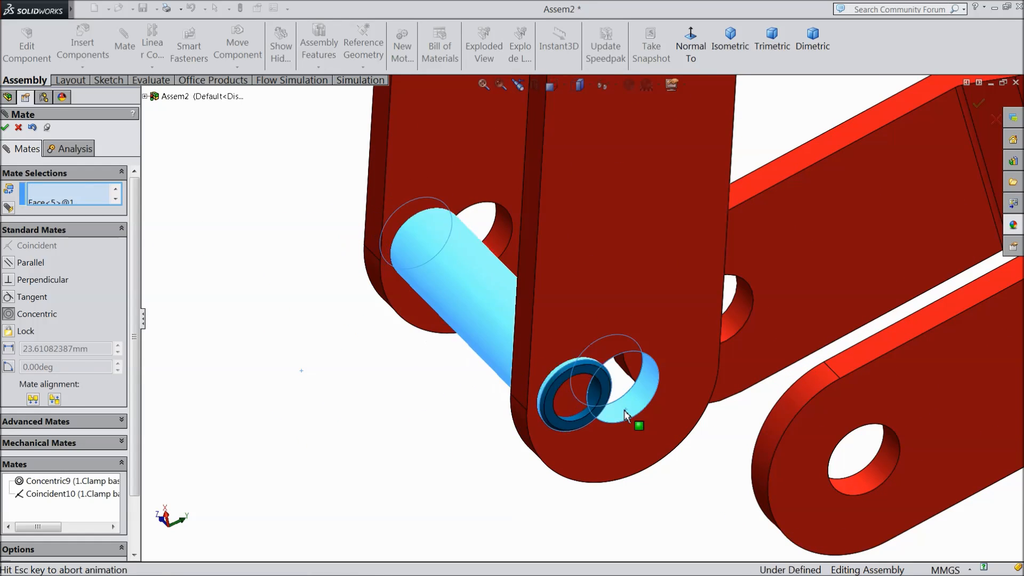
{"action": "left_click", "coordinate": [791, 428]}
- Add a coincident mate between the clamp base's outer face and the end face of the foot pin in its lower hole
{"action": "left_click", "coordinate": [640, 440]}
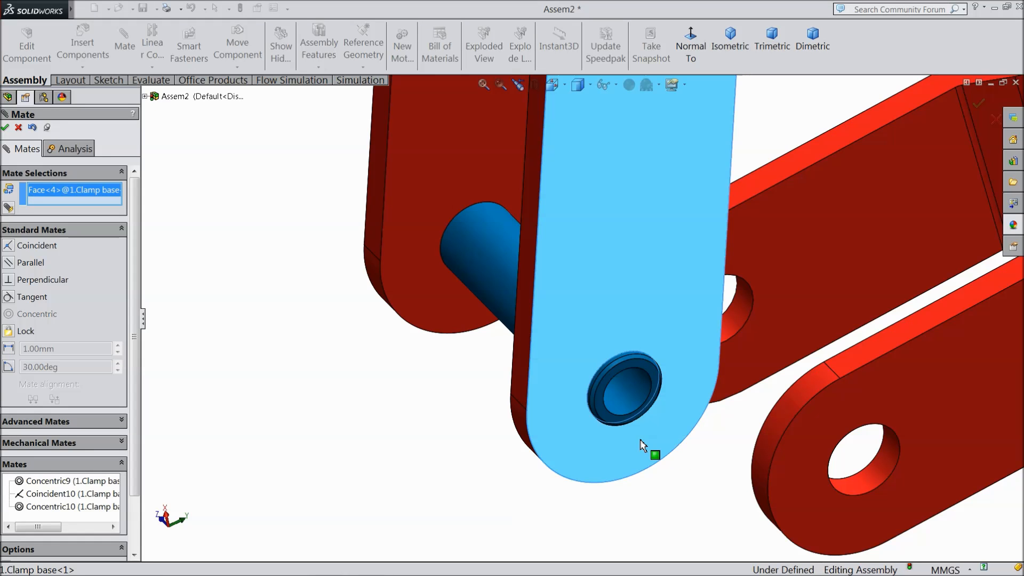
{"action": "left_click", "coordinate": [605, 414]}
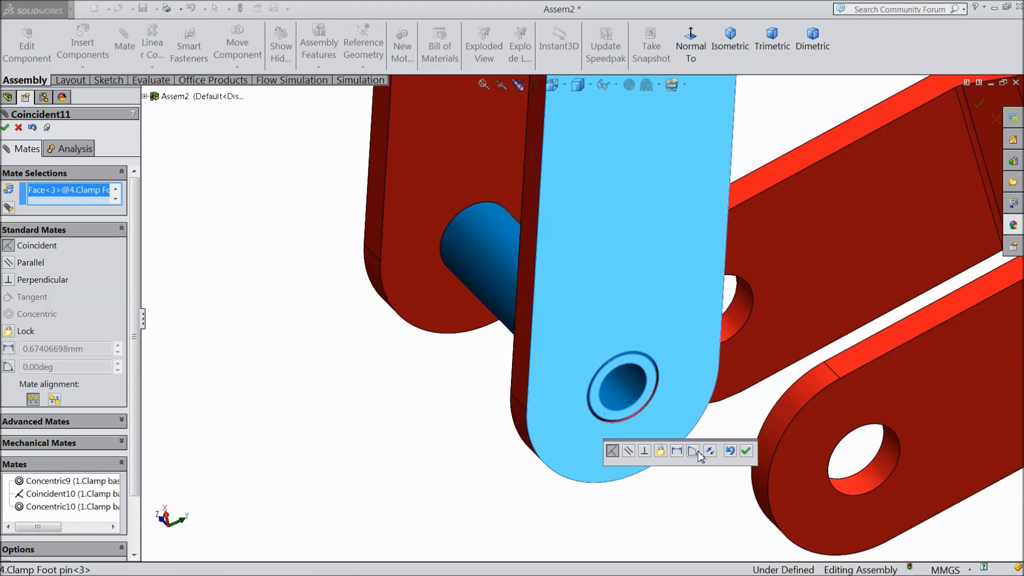
{"action": "left_click", "coordinate": [745, 451]}
{"action": "scroll", "coordinate": [567, 407], "scroll_direction": "up", "scroll_amount": 5}
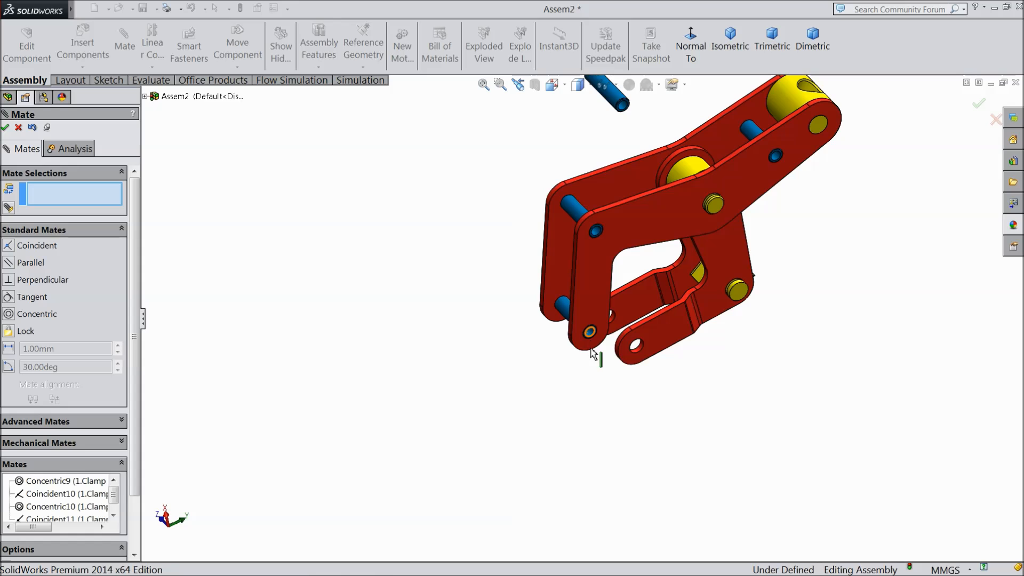
- Move the last foot pin copy next to the right clamp elbow and mate it concentric with the elbow's foot hole
{"action": "left_click_drag", "start_coordinate": [617, 97], "coordinate": [696, 422]}
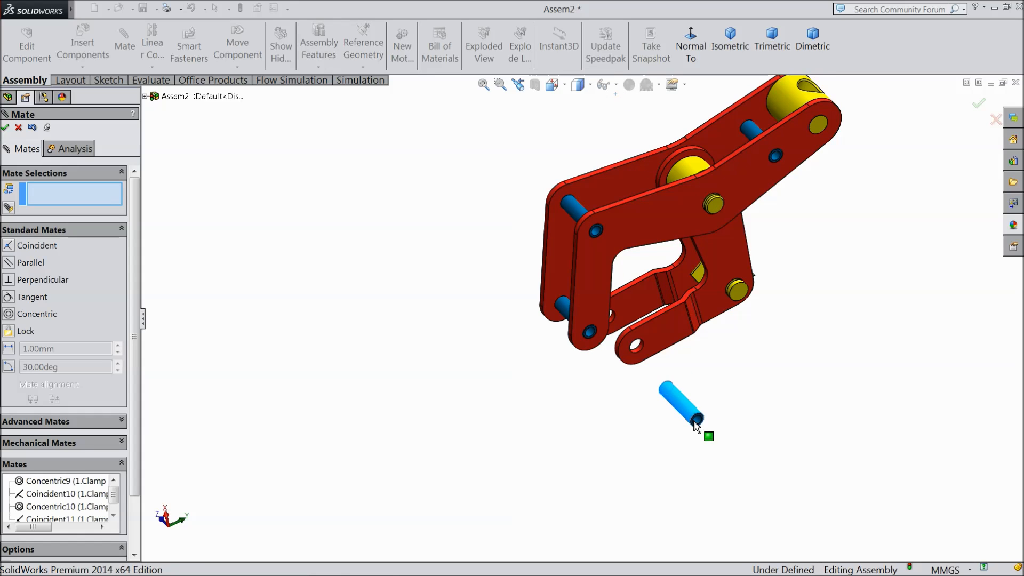
{"action": "scroll", "coordinate": [663, 321], "scroll_direction": "down", "scroll_amount": 5}
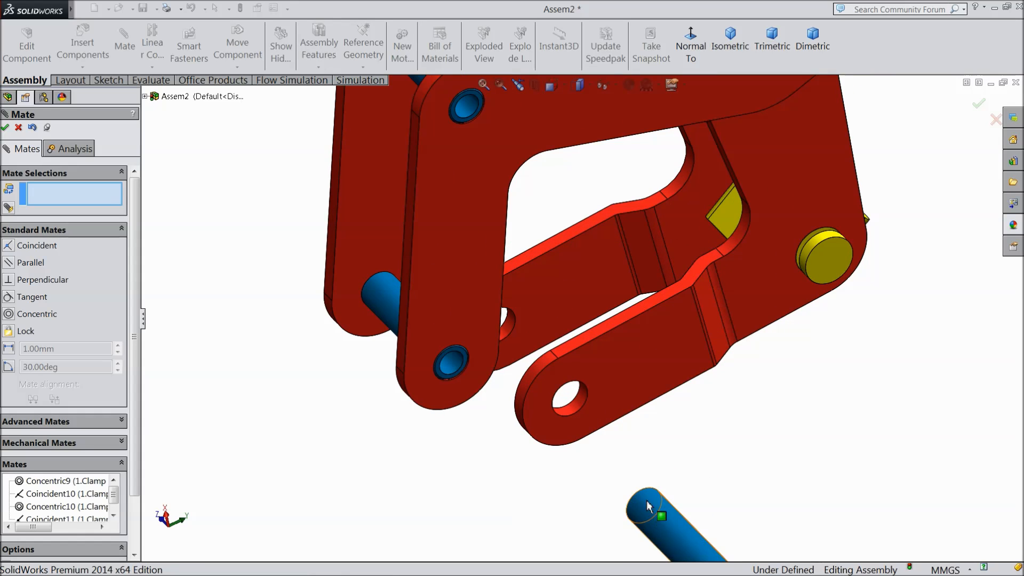
{"action": "left_click_drag", "start_coordinate": [647, 507], "coordinate": [642, 316]}
{"action": "scroll", "coordinate": [602, 363], "scroll_direction": "down", "scroll_amount": 5}
{"action": "left_click", "coordinate": [556, 444]}
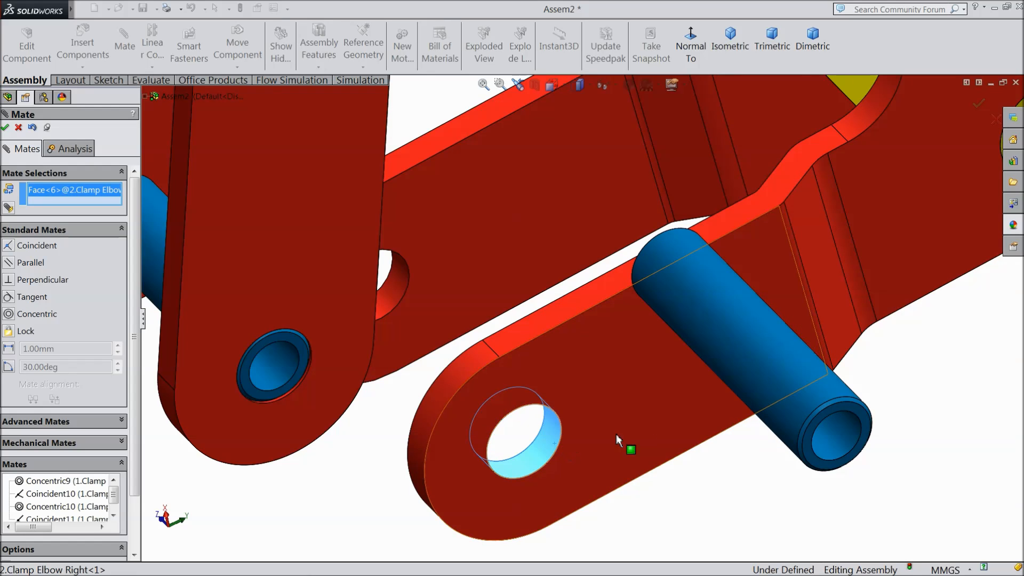
{"action": "left_click", "coordinate": [760, 359]}
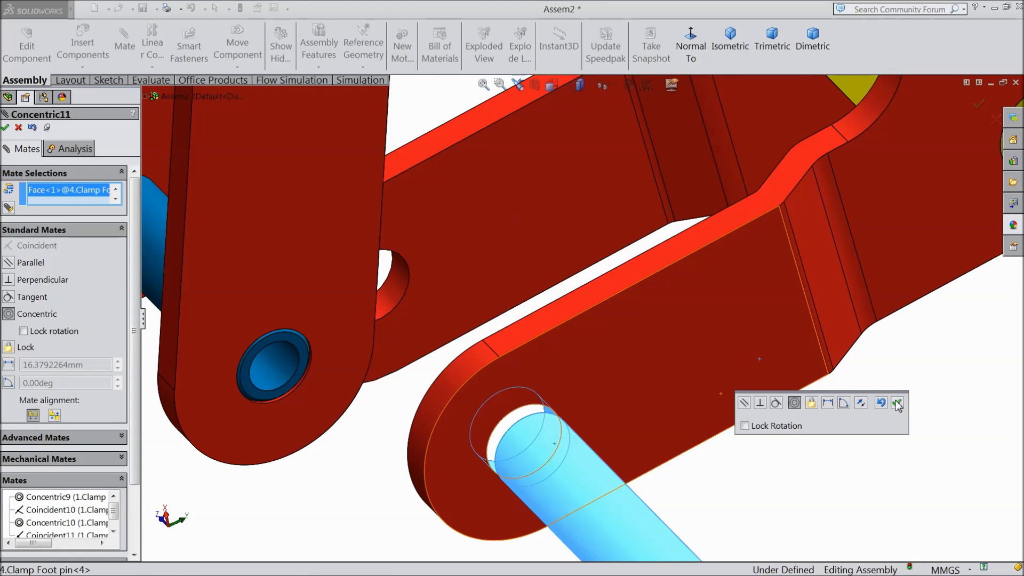
{"action": "left_click", "coordinate": [897, 403]}
- Slide the pin through both elbows and make its end face coincident with the right elbow's outer face
{"action": "left_click_drag", "start_coordinate": [583, 487], "coordinate": [464, 320]}
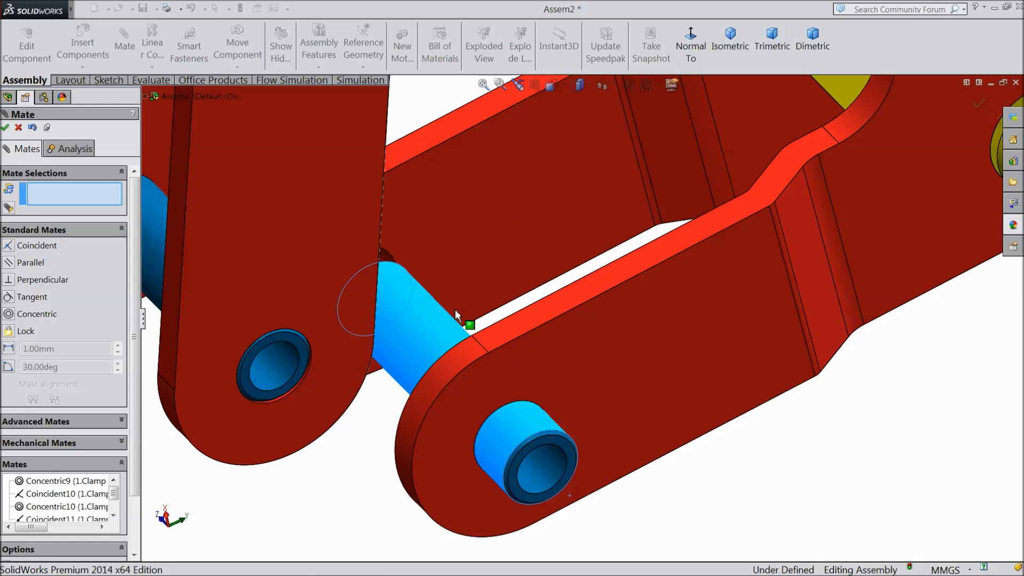
{"action": "left_click", "coordinate": [616, 372]}
{"action": "left_click", "coordinate": [568, 451]}
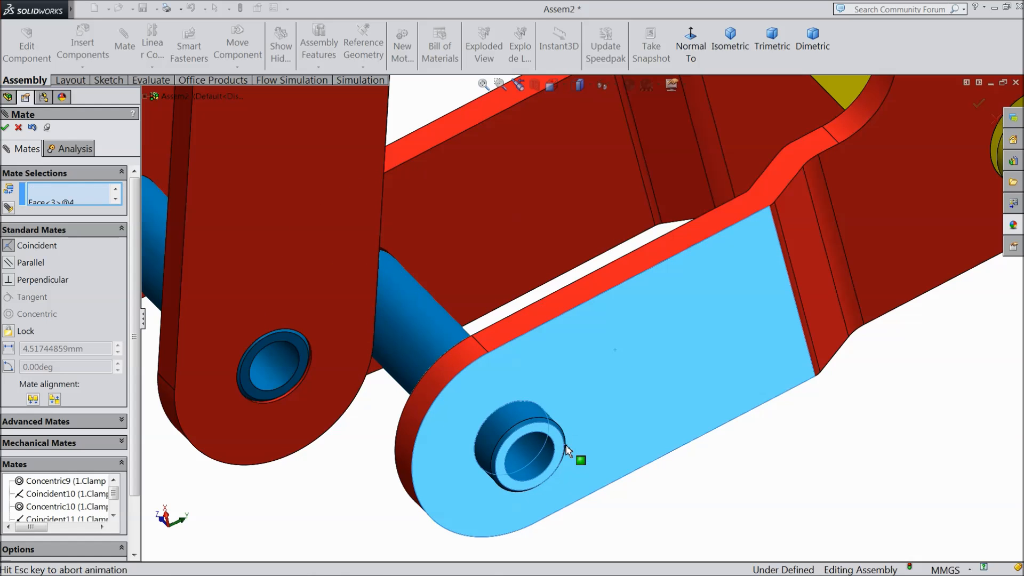
{"action": "left_click", "coordinate": [714, 462]}
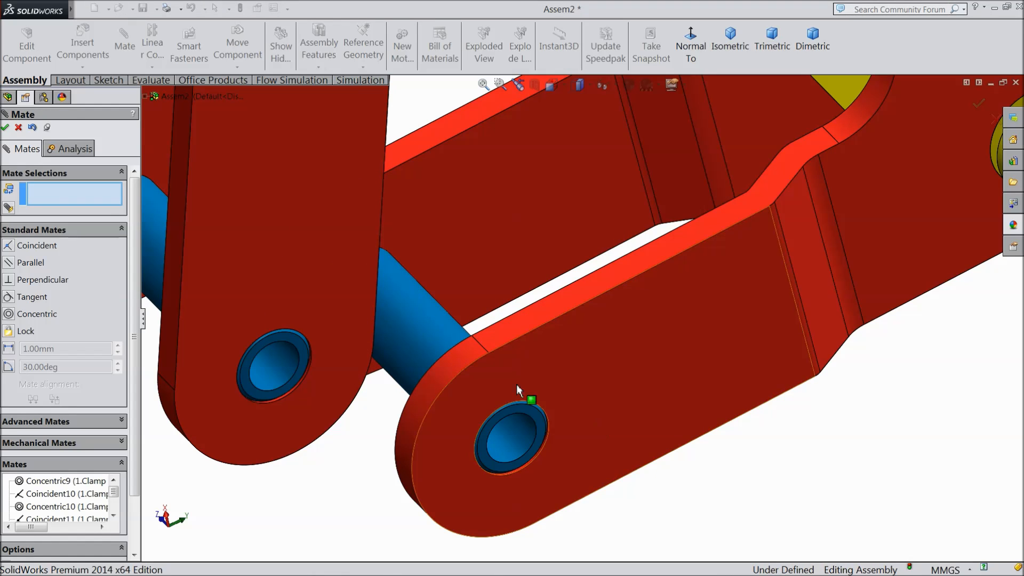
{"action": "left_click", "coordinate": [5, 128]}
- Insert the part 10.clamp rod from the Manual Clamp folder and place it beside the clamp assembly
{"action": "scroll", "coordinate": [382, 273], "scroll_direction": "up", "scroll_amount": 8}
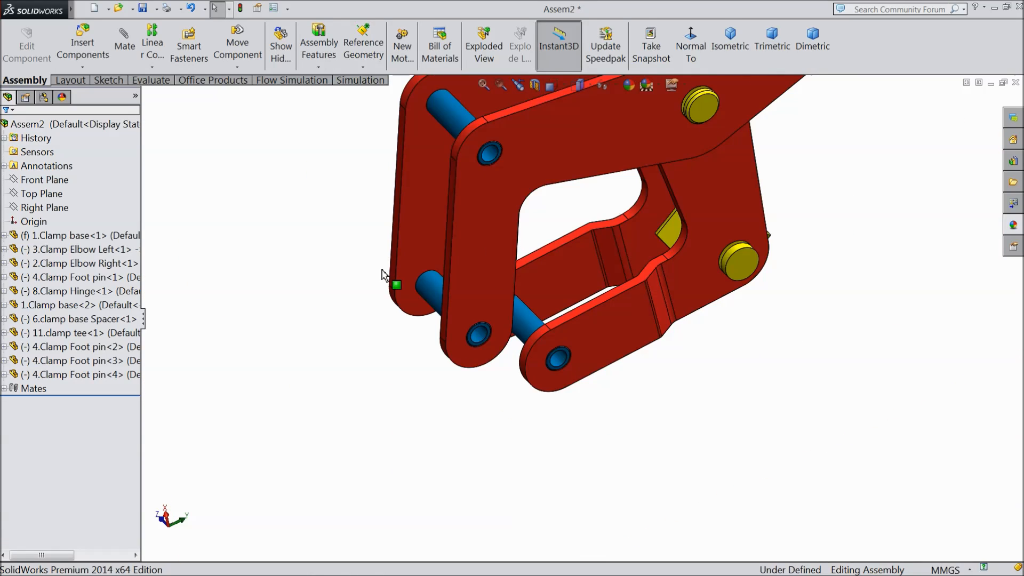
{"action": "mouse_move", "coordinate": [382, 273]}
{"action": "middle_mouse_down"}
{"action": "mouse_move", "coordinate": [398, 298]}
{"action": "mouse_move", "coordinate": [373, 254]}
{"action": "mouse_move", "coordinate": [384, 253]}
{"action": "middle_mouse_up"}
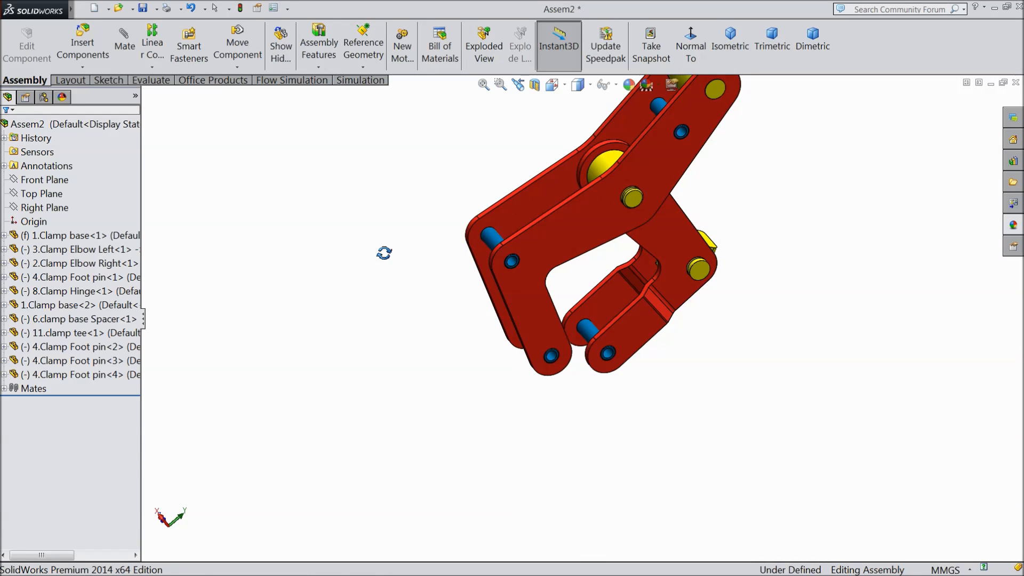
{"action": "scroll", "coordinate": [420, 269], "scroll_direction": "up", "scroll_amount": 2}
{"action": "scroll", "coordinate": [647, 185], "scroll_direction": "down", "scroll_amount": 2}
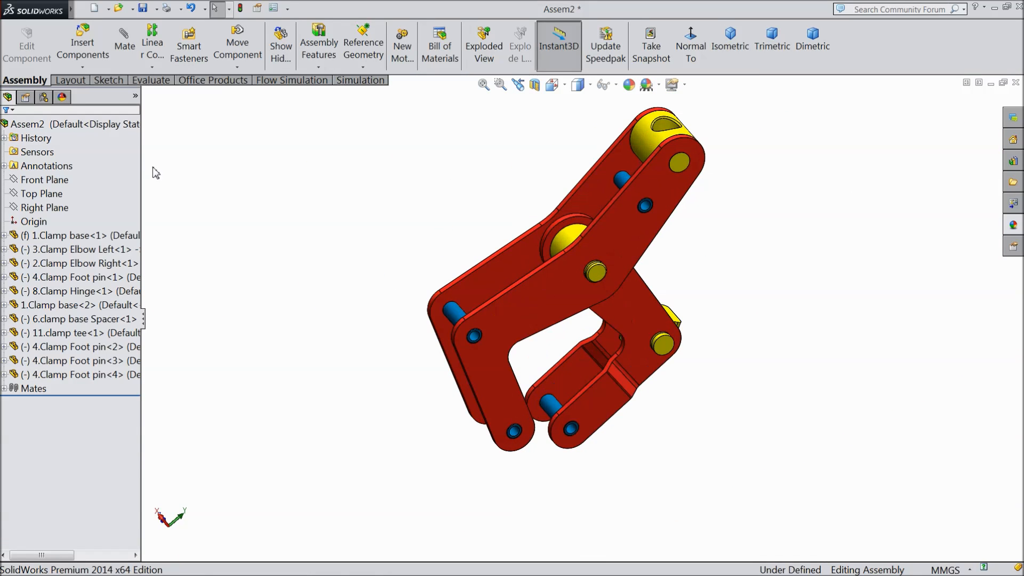
{"action": "left_click", "coordinate": [78, 52]}
{"action": "left_click", "coordinate": [54, 379]}
{"action": "left_click", "coordinate": [630, 229]}
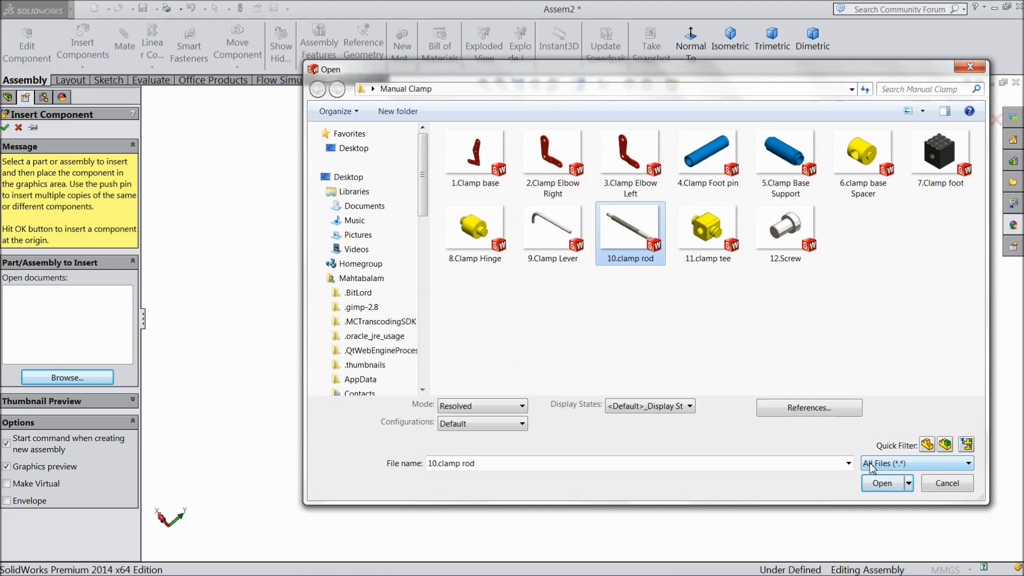
{"action": "left_click", "coordinate": [881, 482]}
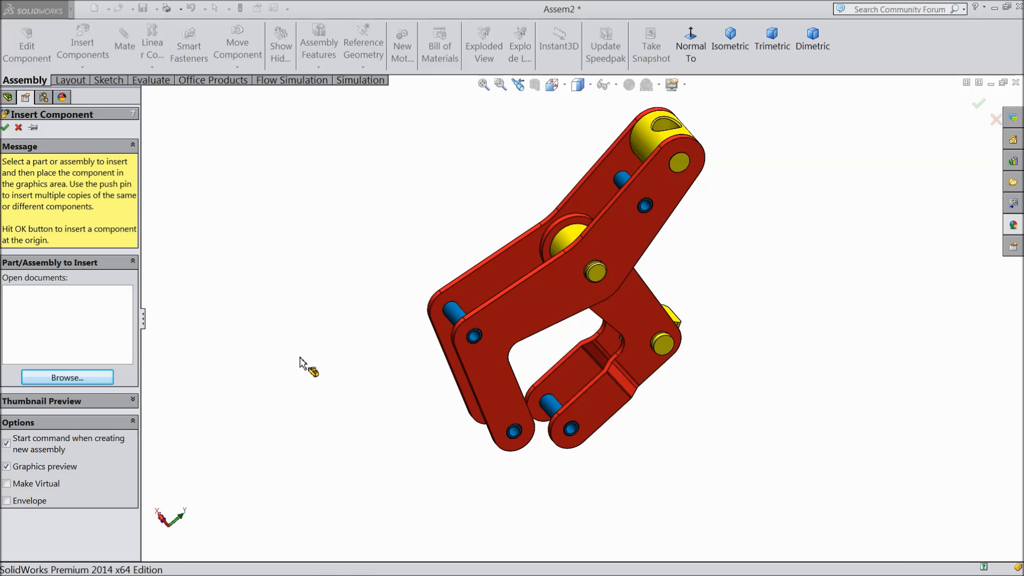
{"action": "left_click", "coordinate": [595, 327]}
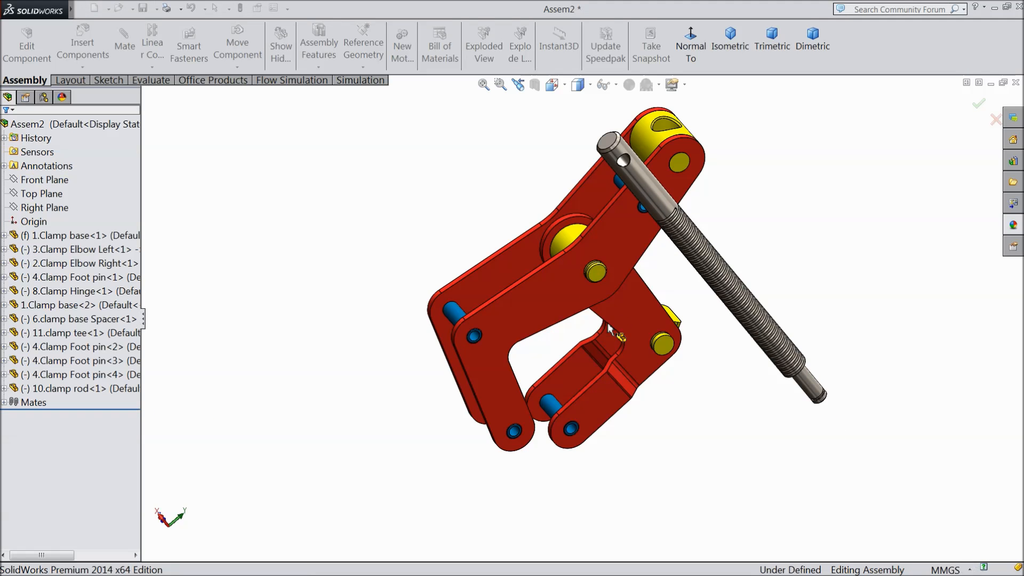
- Add a concentric mate between the clamp rod's unthreaded lower end and the hole in the clamp tee
{"action": "middle_click_drag", "start_coordinate": [728, 261], "coordinate": [599, 228]}
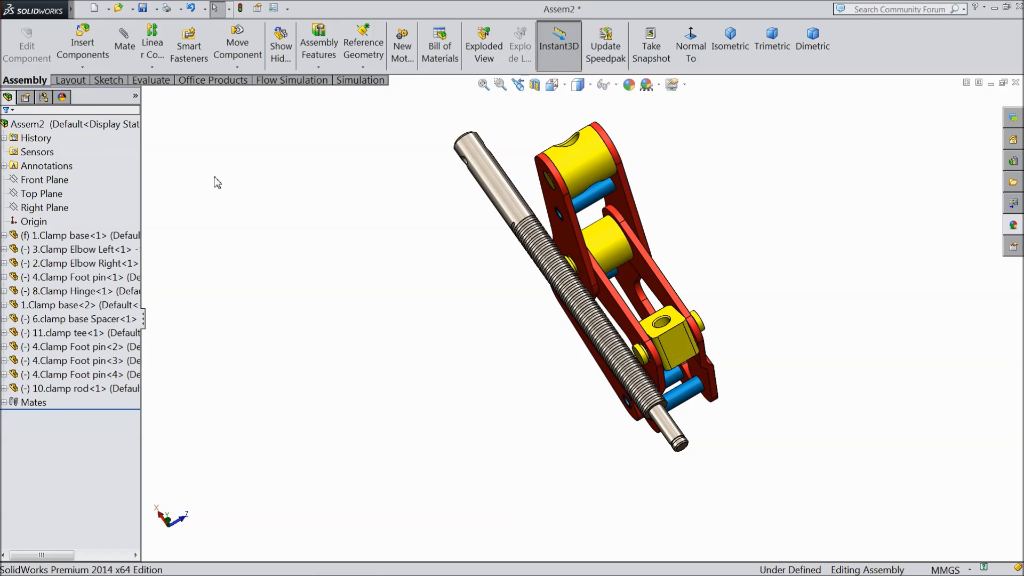
{"action": "scroll", "coordinate": [685, 373], "scroll_direction": "down", "scroll_amount": 3}
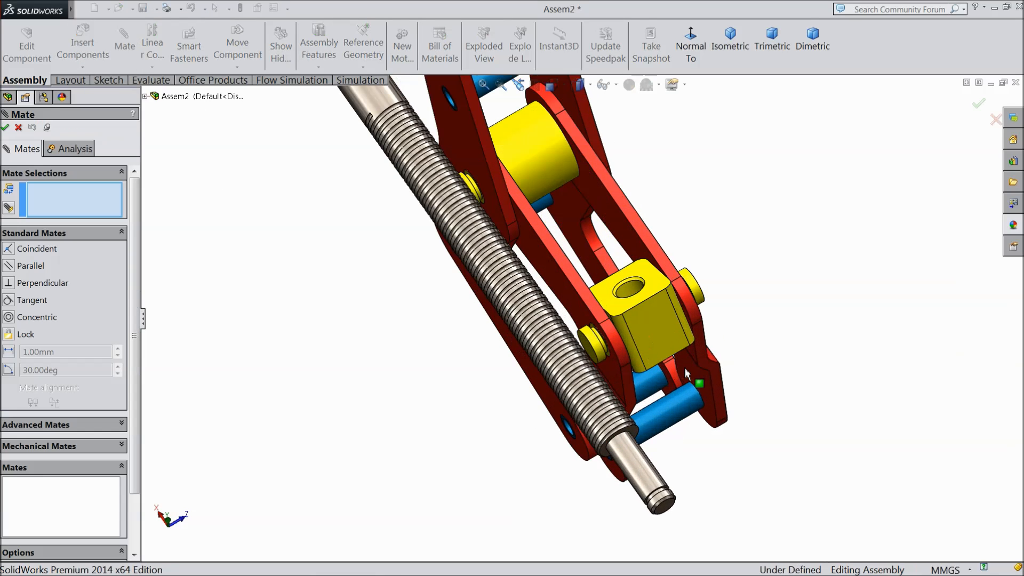
{"action": "left_click", "coordinate": [639, 470]}
{"action": "left_click", "coordinate": [637, 295]}
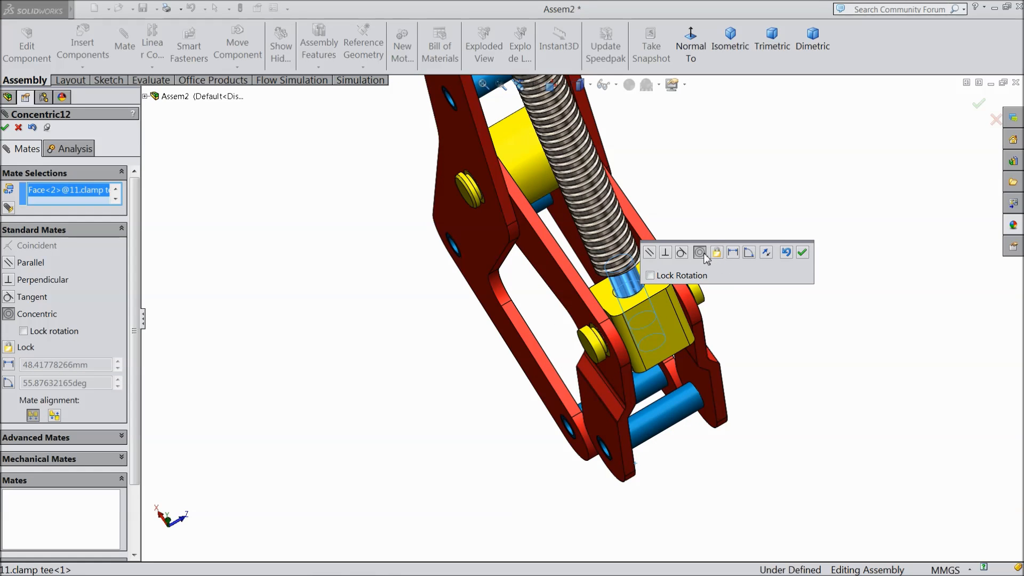
{"action": "left_click", "coordinate": [803, 253]}
- Make the shoulder face below the rod's thread coincident with the clamp tee's face around its hole
{"action": "middle_click_drag", "start_coordinate": [795, 265], "coordinate": [640, 237]}
{"action": "scroll", "coordinate": [643, 240], "scroll_direction": "up", "scroll_amount": 5}
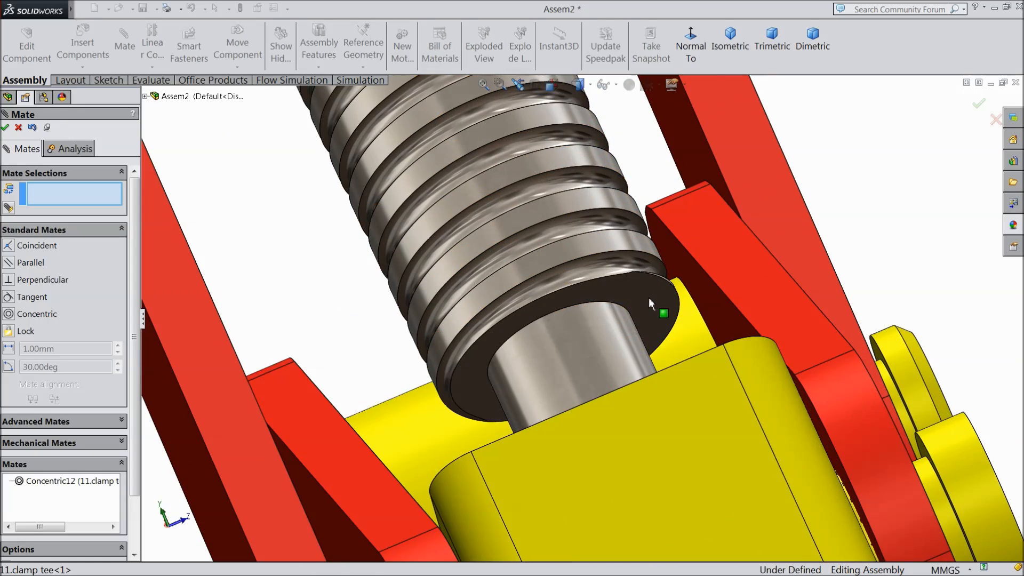
{"action": "left_click", "coordinate": [648, 298]}
{"action": "scroll", "coordinate": [656, 298], "scroll_direction": "up", "scroll_amount": 2}
{"action": "middle_click_drag", "start_coordinate": [666, 295], "coordinate": [747, 434]}
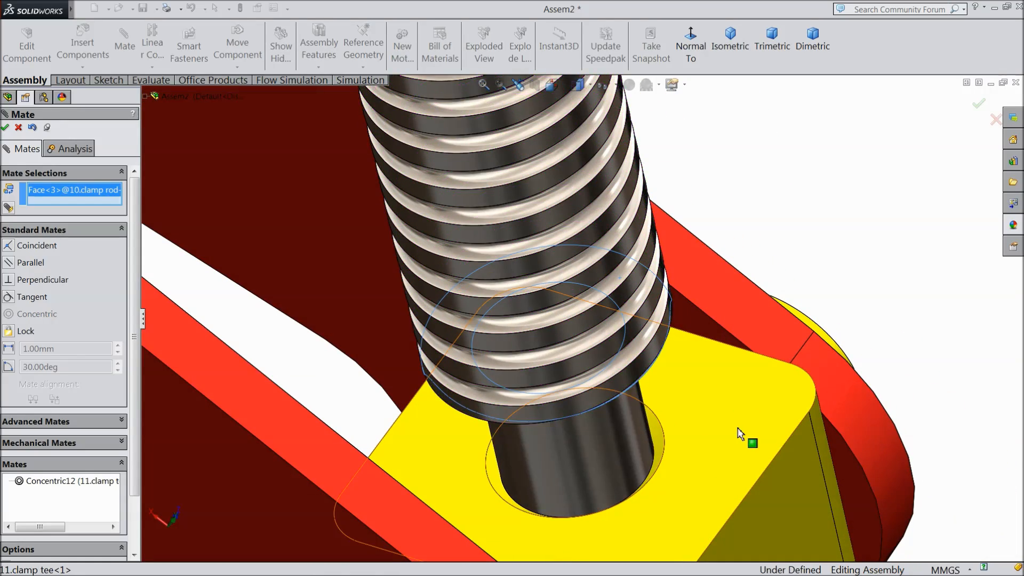
{"action": "left_click", "coordinate": [745, 434]}
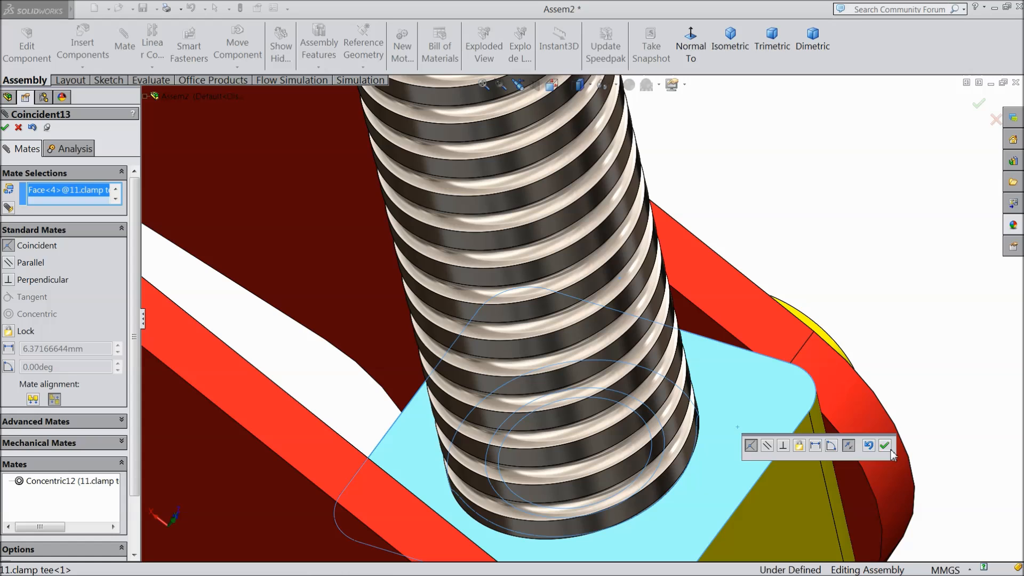
{"action": "left_click", "coordinate": [885, 445]}
- Mate the clamp rod's cylindrical face concentric with the through hole of the clamp base spacer
{"action": "scroll", "coordinate": [752, 382], "scroll_direction": "down", "scroll_amount": 8}
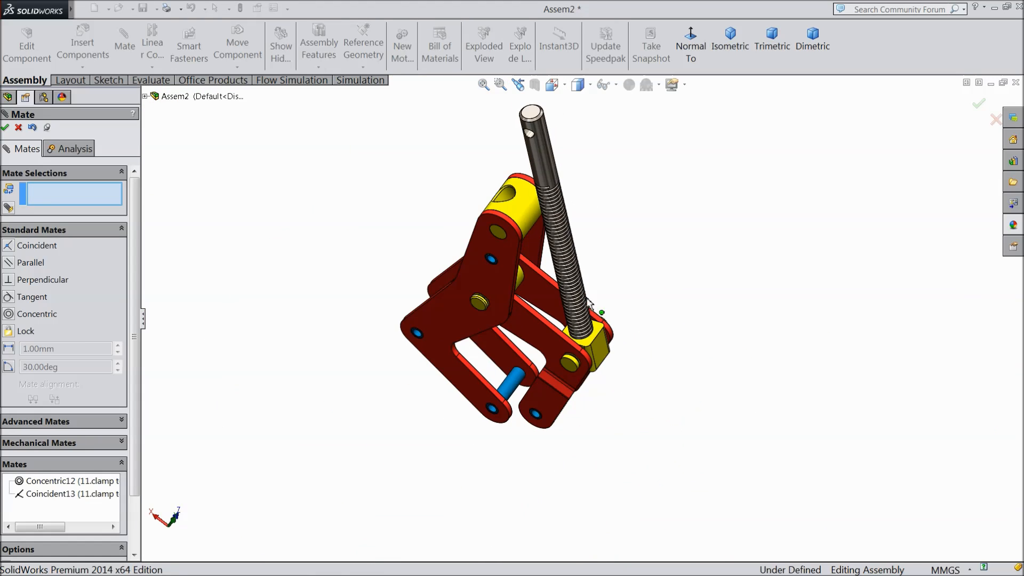
{"action": "scroll", "coordinate": [536, 190], "scroll_direction": "up", "scroll_amount": 6}
{"action": "left_click", "coordinate": [492, 270]}
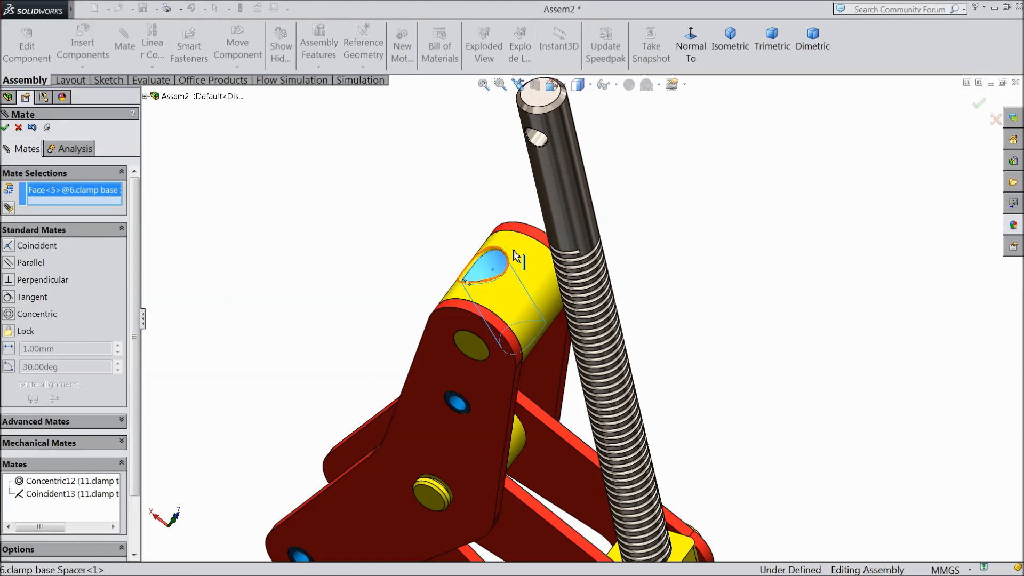
{"action": "left_click", "coordinate": [569, 196]}
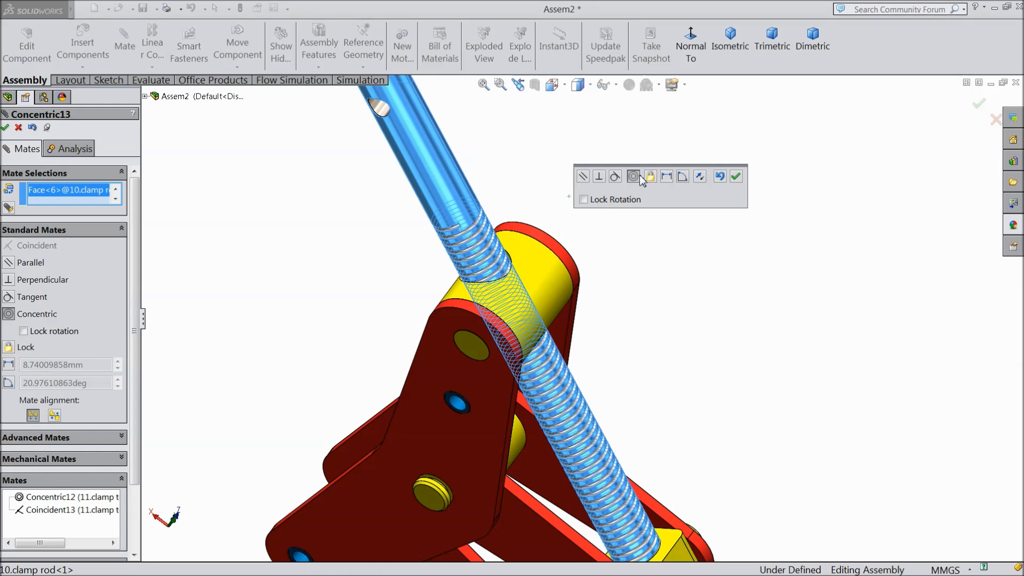
{"action": "left_click", "coordinate": [736, 177]}
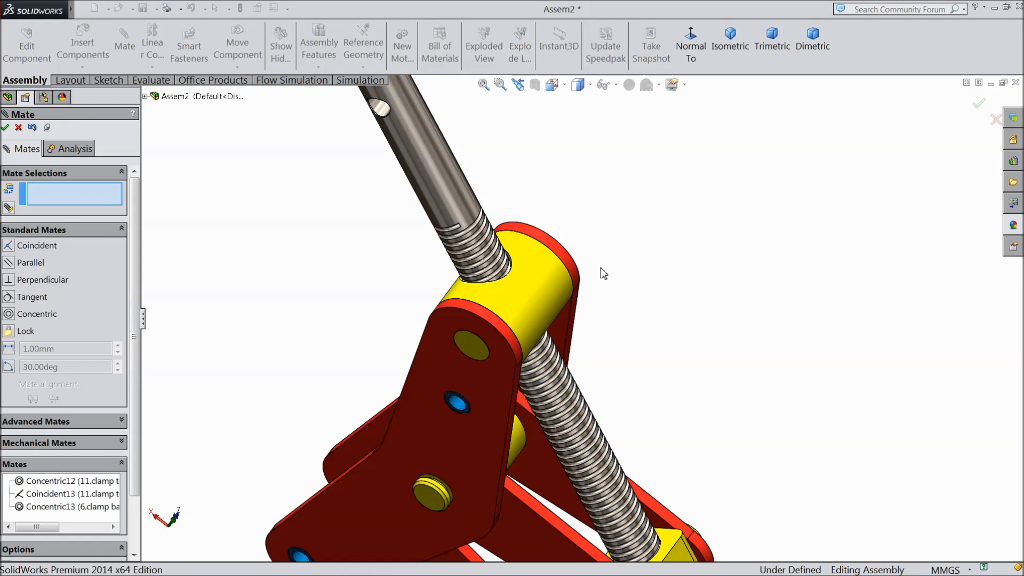
- Move the clamp linkage slightly to check how it follows the mated rod
{"action": "scroll", "coordinate": [613, 299], "scroll_direction": "up", "scroll_amount": 5}
{"action": "middle_click_drag", "start_coordinate": [629, 331], "coordinate": [658, 278]}
{"action": "left_click_drag", "start_coordinate": [585, 446], "coordinate": [607, 453]}
{"action": "mouse_move", "coordinate": [644, 424]}
{"action": "middle_mouse_down"}
{"action": "mouse_move", "coordinate": [647, 347]}
{"action": "mouse_move", "coordinate": [663, 384]}
{"action": "mouse_move", "coordinate": [652, 345]}
{"action": "mouse_move", "coordinate": [670, 355]}
{"action": "mouse_move", "coordinate": [656, 415]}
{"action": "middle_mouse_up"}
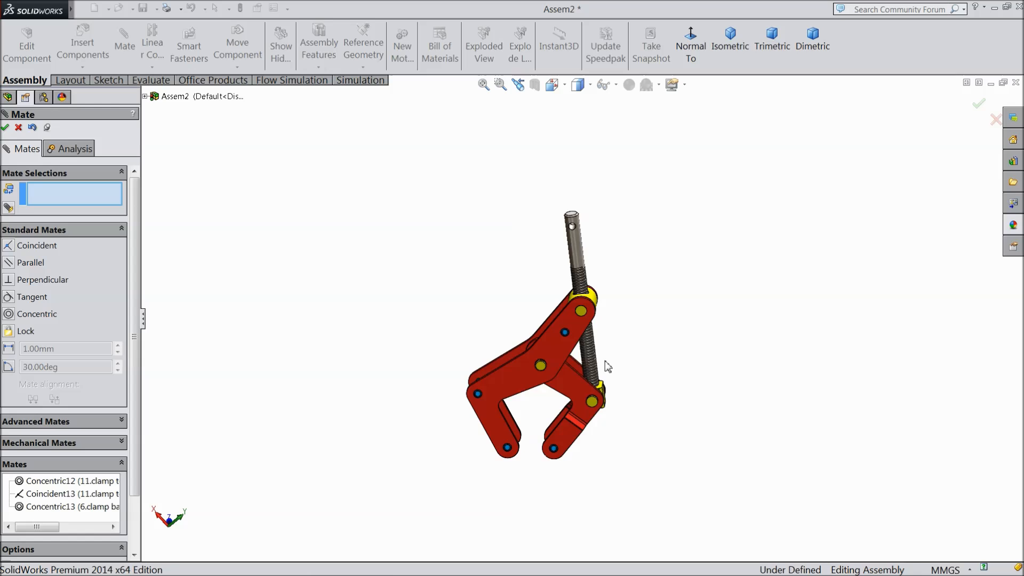
{"action": "scroll", "coordinate": [621, 368], "scroll_direction": "down", "scroll_amount": 3}
{"action": "scroll", "coordinate": [622, 336], "scroll_direction": "down", "scroll_amount": 3}
{"action": "middle_click_drag", "start_coordinate": [609, 314], "coordinate": [636, 360]}
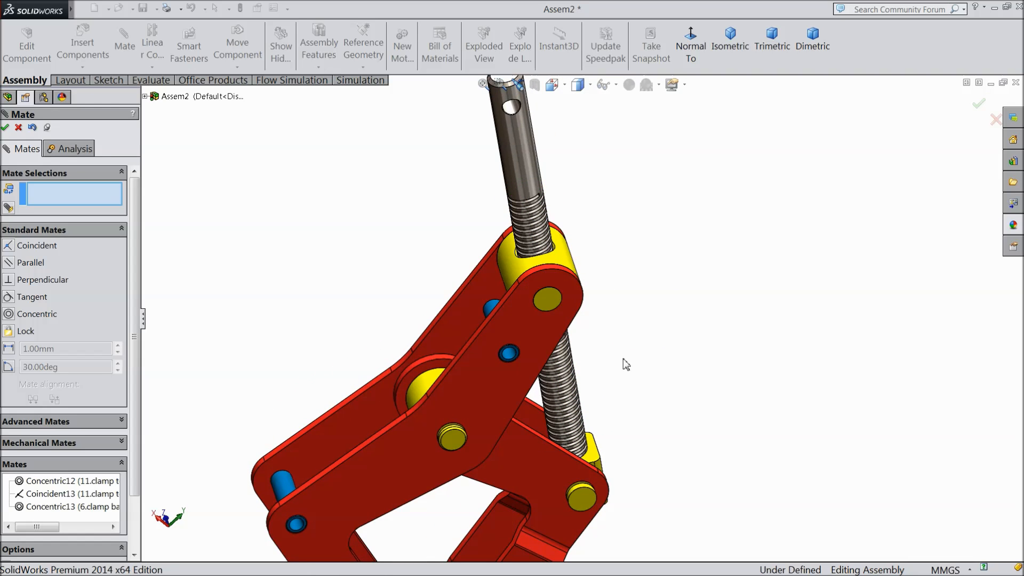
{"action": "scroll", "coordinate": [623, 325], "scroll_direction": "down", "scroll_amount": 6}
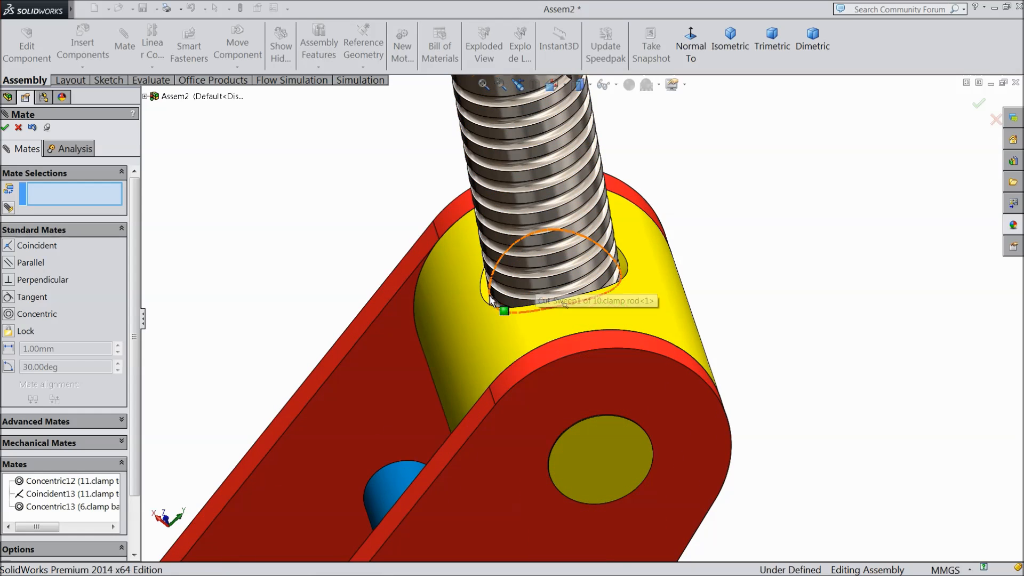
{"action": "left_click", "coordinate": [487, 296]}
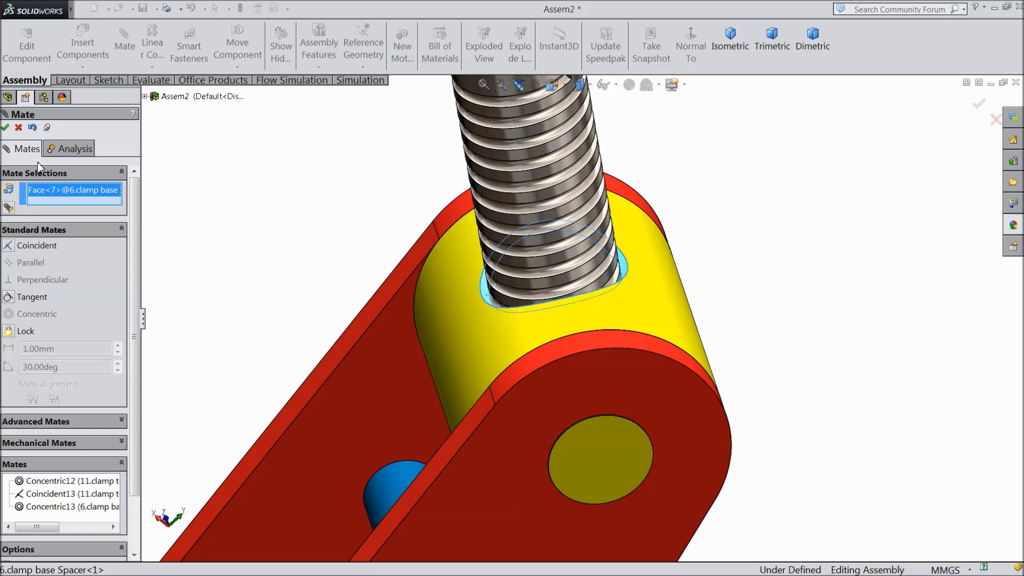
{"action": "left_click", "coordinate": [47, 444]}
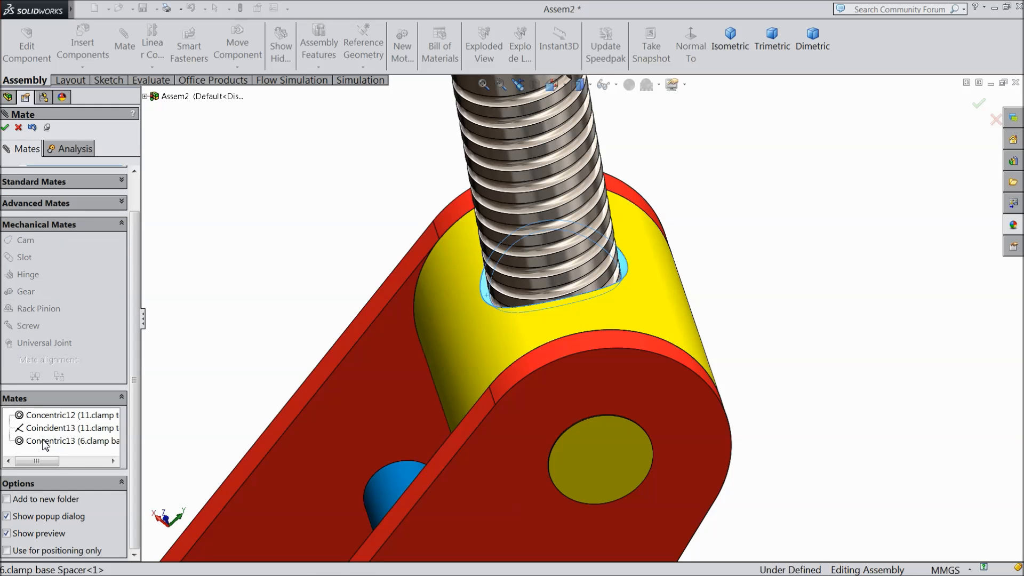
{"action": "left_click", "coordinate": [18, 127]}
{"action": "left_click", "coordinate": [14, 196]}
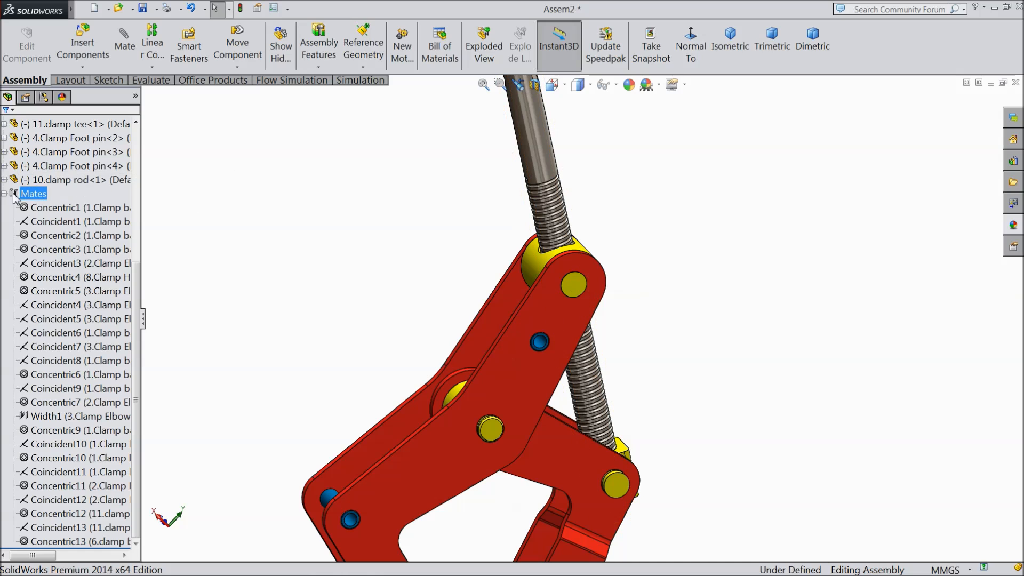
{"action": "left_click", "coordinate": [4, 194]}
{"action": "scroll", "coordinate": [604, 290], "scroll_direction": "up", "scroll_amount": 3}
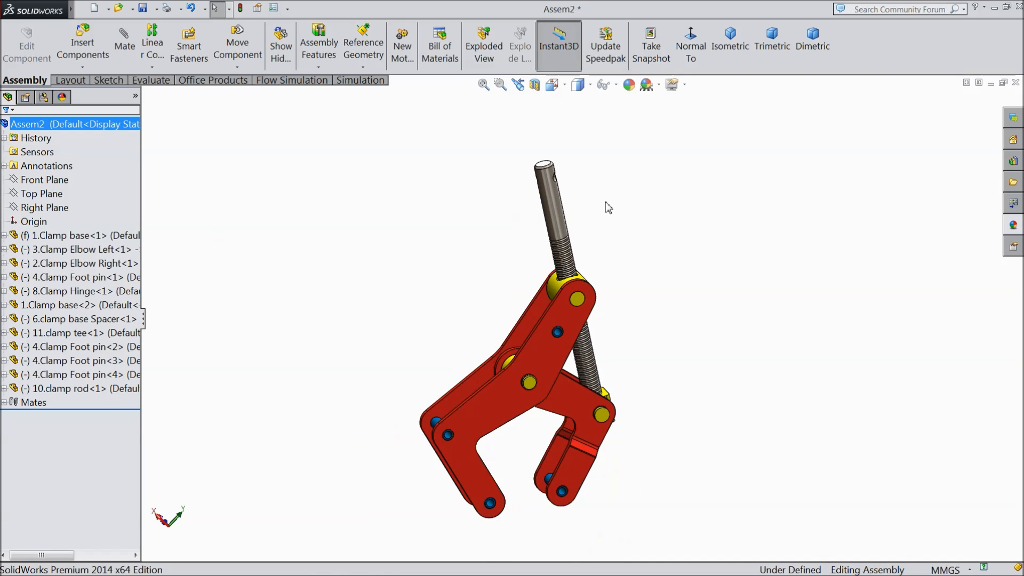
- Start a Screw mechanical mate and select the clamp rod's cylindrical face as its first entity
{"action": "scroll", "coordinate": [607, 197], "scroll_direction": "down", "scroll_amount": 3}
{"action": "middle_click_drag", "start_coordinate": [630, 361], "coordinate": [600, 368]}
{"action": "scroll", "coordinate": [592, 347], "scroll_direction": "down", "scroll_amount": 3}
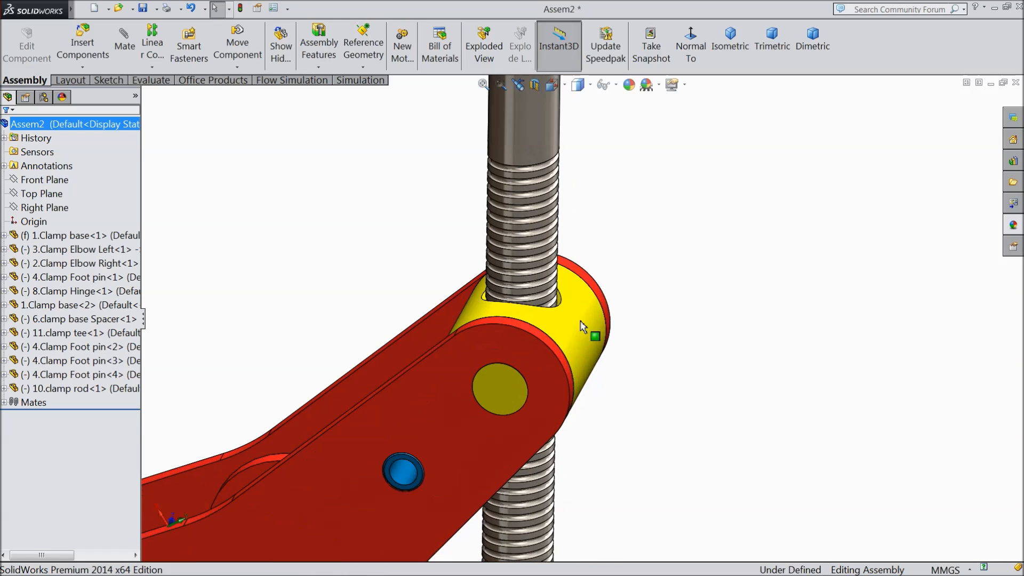
{"action": "middle_click_drag", "start_coordinate": [578, 310], "coordinate": [592, 291]}
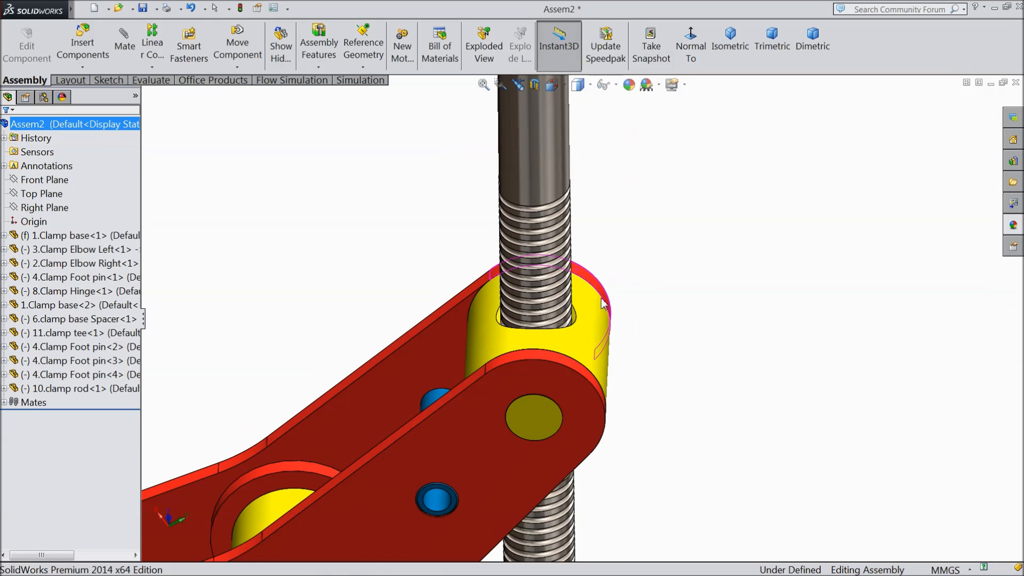
{"action": "left_click", "coordinate": [124, 42]}
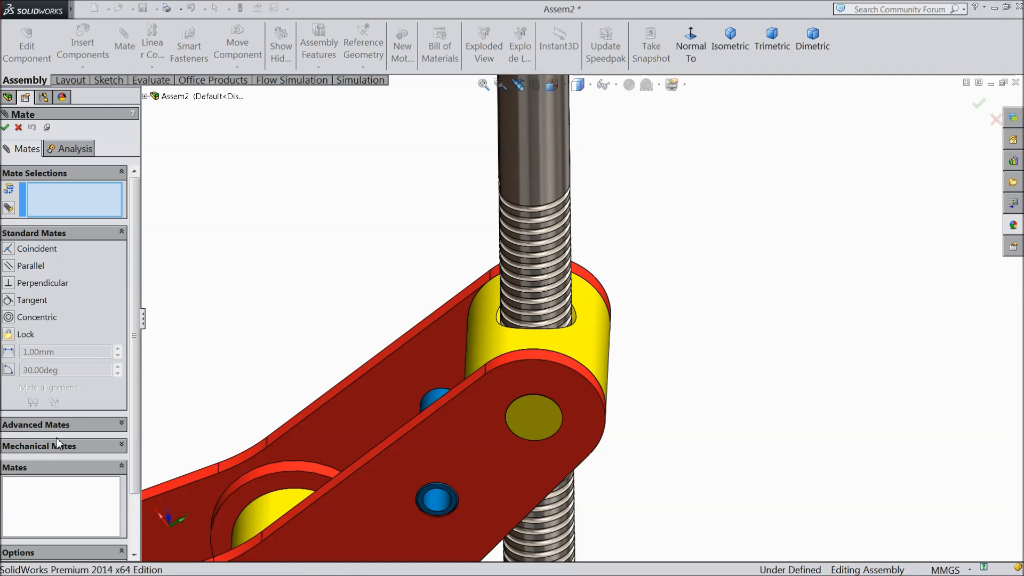
{"action": "left_click", "coordinate": [43, 446]}
{"action": "left_click", "coordinate": [8, 327]}
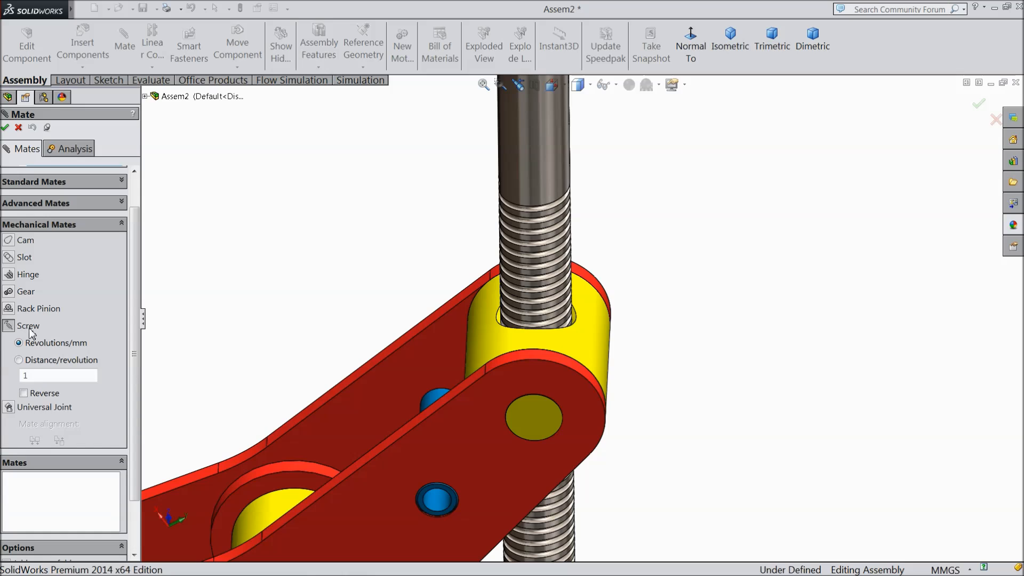
{"action": "left_click", "coordinate": [527, 190]}
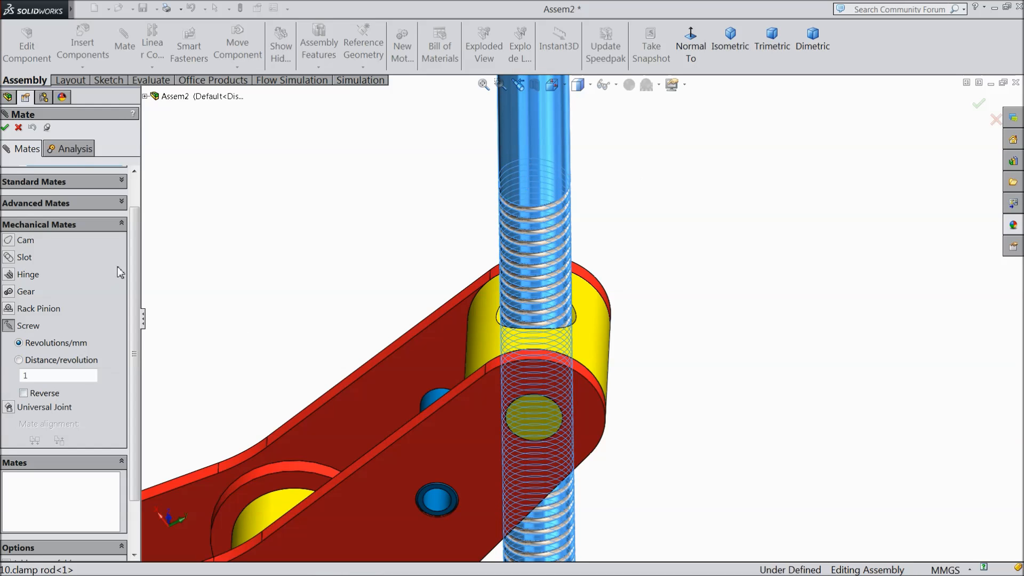
- Hide the clamp rod temporarily and select the inner face of the base spacer's hole as the screw mate's second entity
{"action": "scroll", "coordinate": [133, 258], "scroll_direction": "up", "scroll_amount": 2}
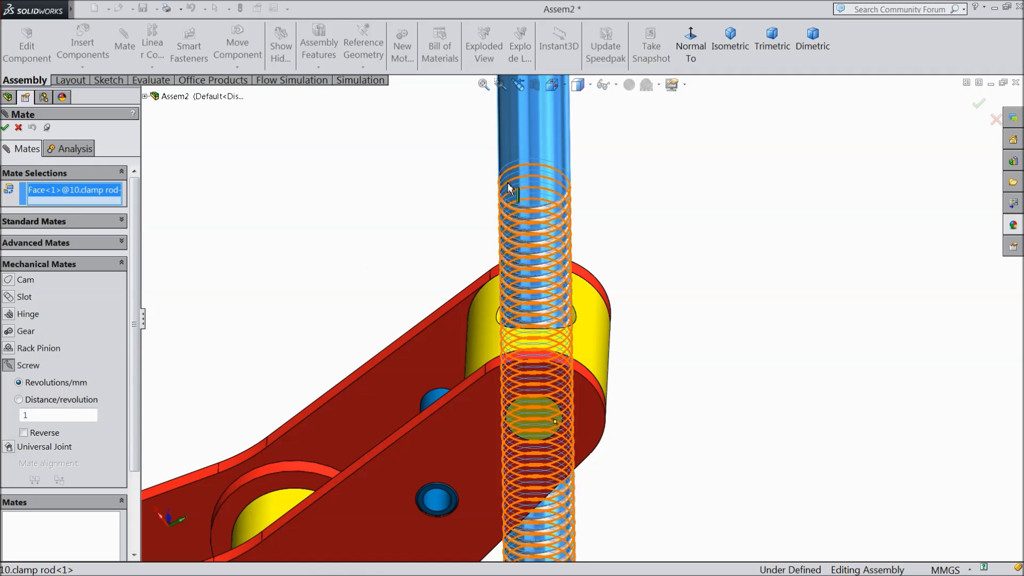
{"action": "right_click", "coordinate": [521, 170]}
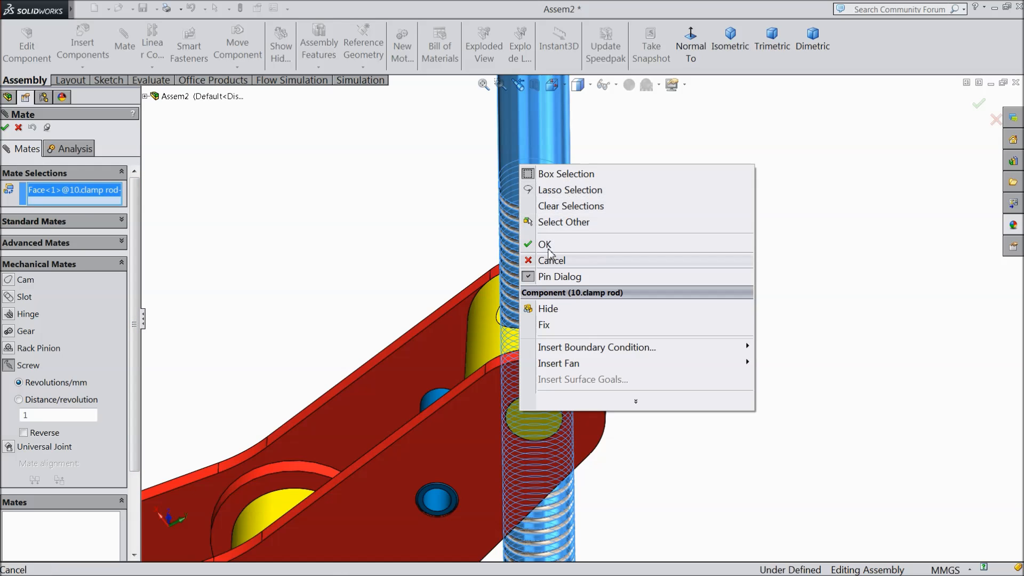
{"action": "left_click", "coordinate": [544, 310]}
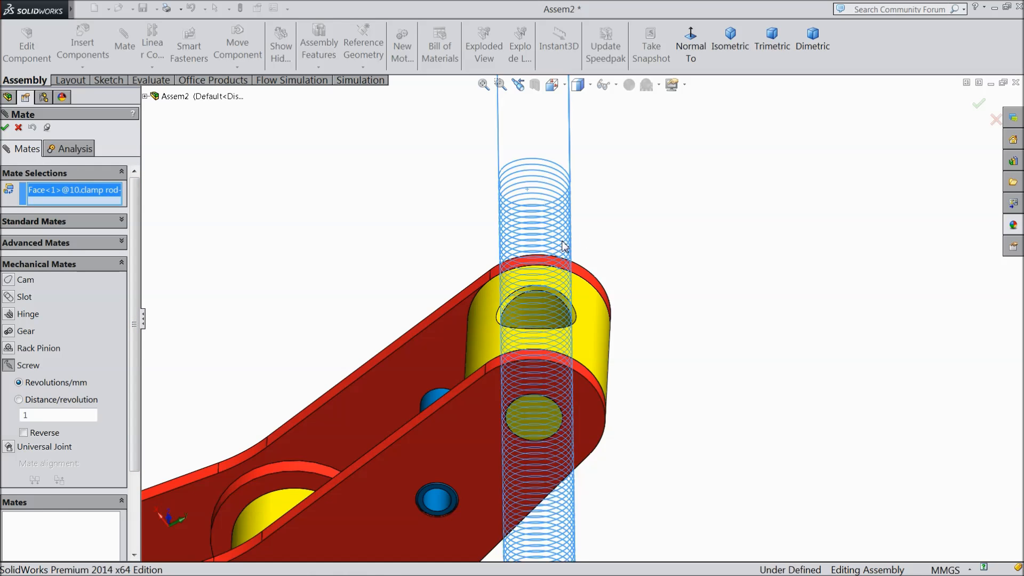
{"action": "middle_click_drag", "start_coordinate": [720, 245], "coordinate": [716, 260]}
{"action": "scroll", "coordinate": [579, 319], "scroll_direction": "down", "scroll_amount": 5}
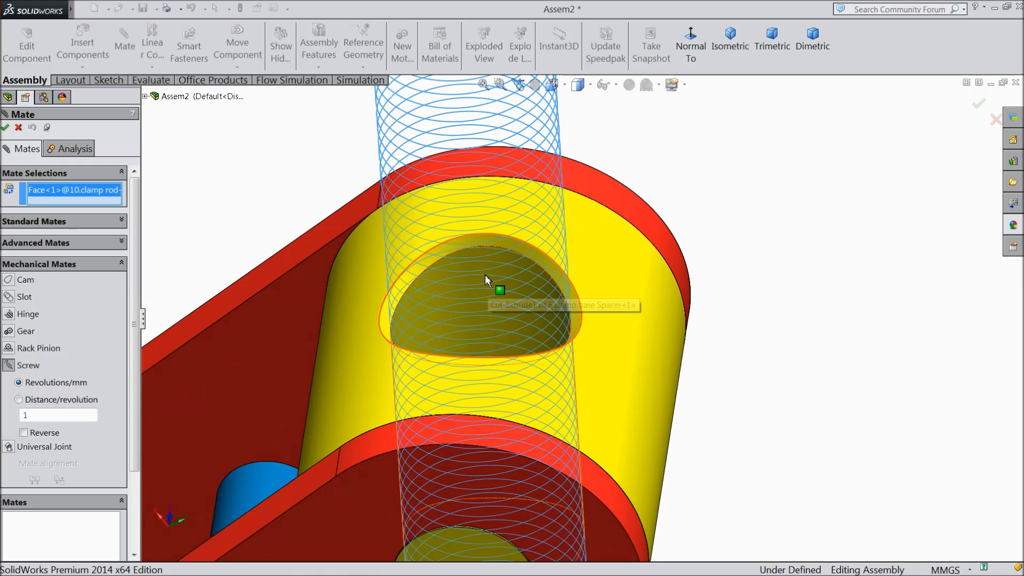
{"action": "left_click", "coordinate": [481, 280]}
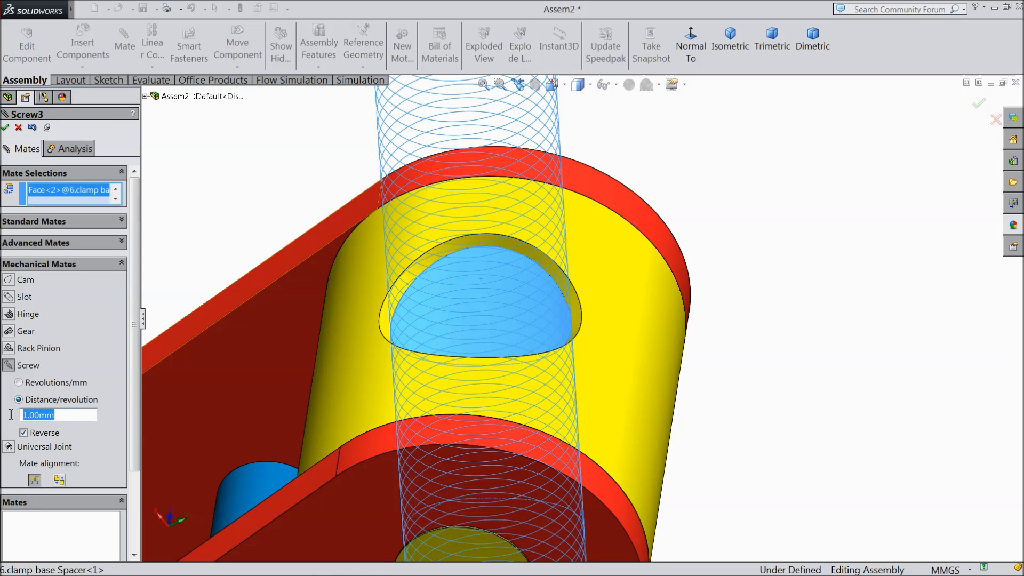
- Set the screw mate to a distance of 5 mm per revolution with Reverse on, and accept it
{"action": "type", "text": "5"}
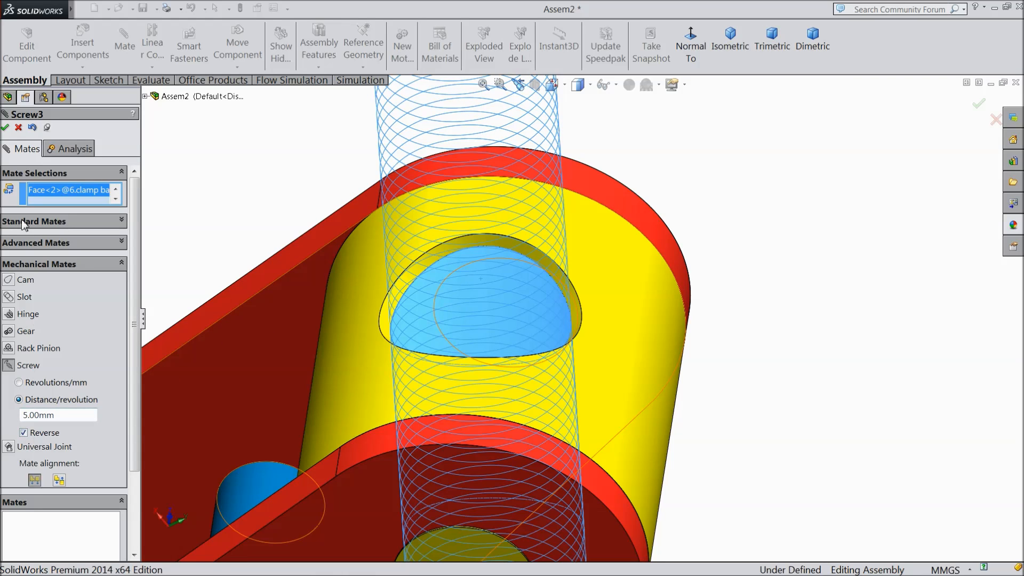
{"action": "left_click", "coordinate": [6, 128]}
{"action": "left_click", "coordinate": [5, 127]}
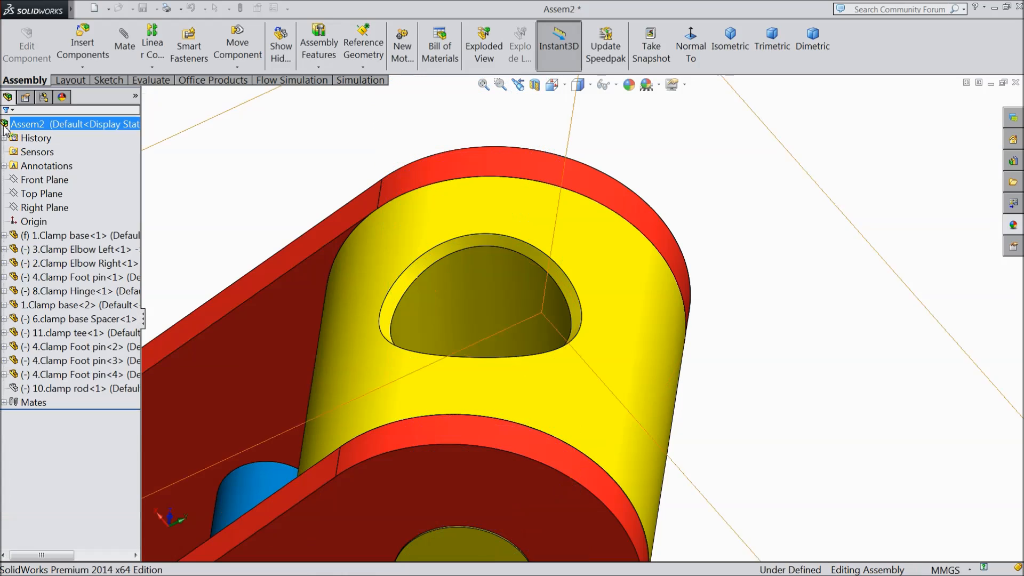
- Show the hidden 10.clamp rod component again and clear the selection
{"action": "right_click", "coordinate": [27, 390]}
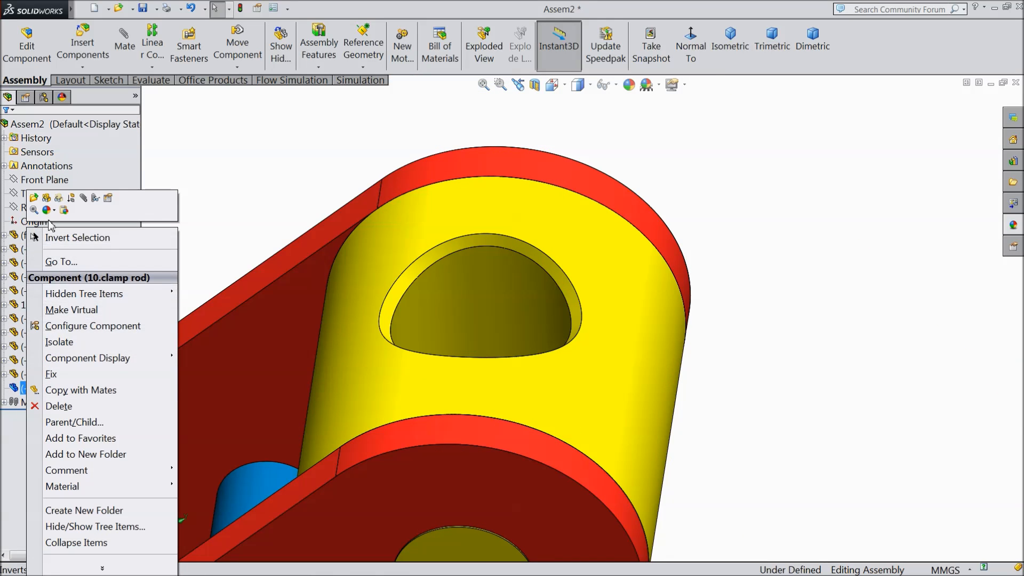
{"action": "left_click", "coordinate": [47, 198]}
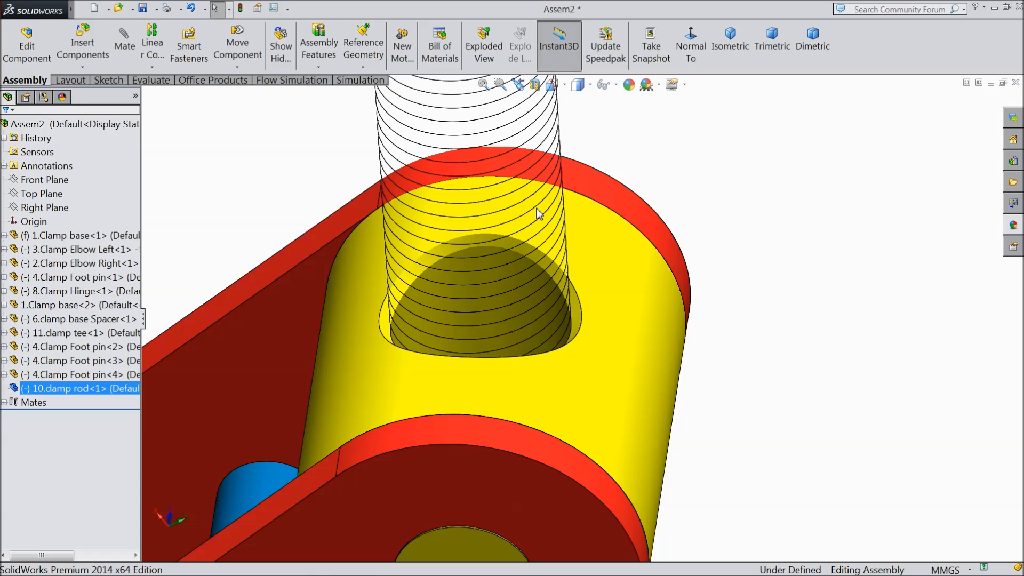
{"action": "left_click", "coordinate": [747, 235]}
- Swing the right clamp elbow slightly to check the motion driven by the screw mate
{"action": "scroll", "coordinate": [753, 283], "scroll_direction": "up", "scroll_amount": 8}
{"action": "middle_click_drag", "start_coordinate": [711, 283], "coordinate": [702, 359]}
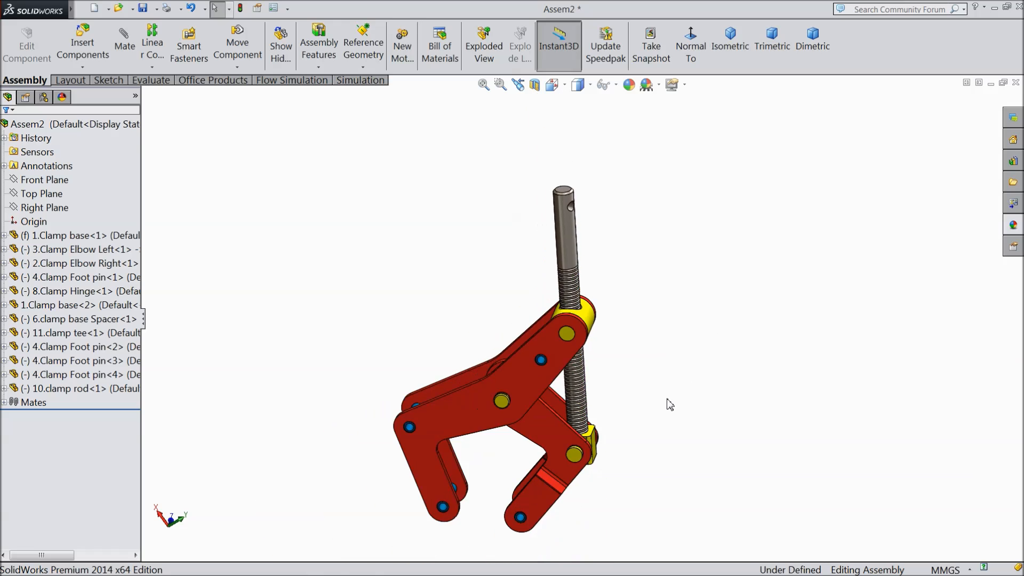
{"action": "scroll", "coordinate": [670, 404], "scroll_direction": "down", "scroll_amount": 3}
{"action": "left_click_drag", "start_coordinate": [507, 496], "coordinate": [491, 521]}
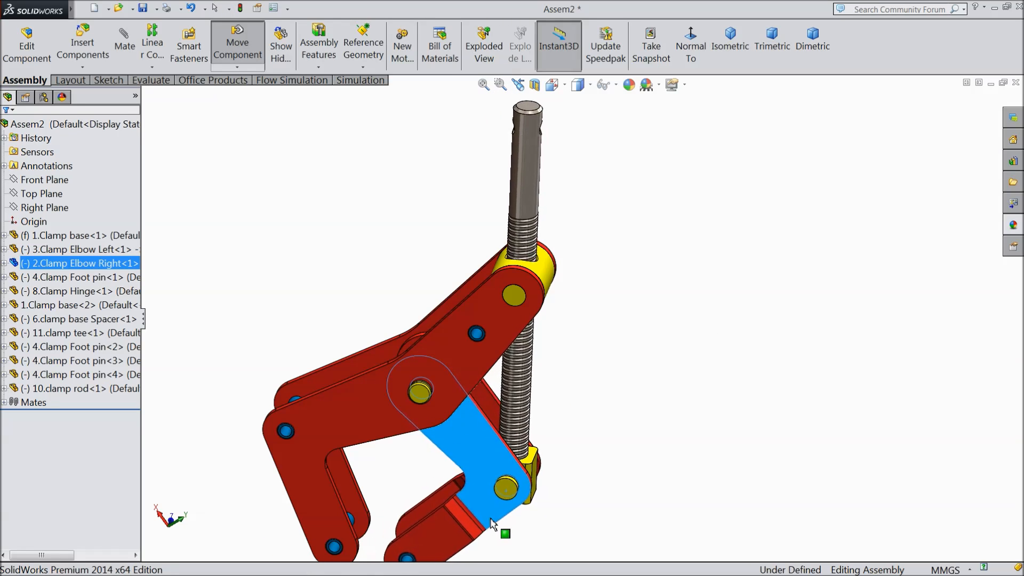
{"action": "left_click", "coordinate": [670, 355]}
- Insert the 9.Clamp Lever part and place it beside the upper end of the clamp rod
{"action": "scroll", "coordinate": [669, 335], "scroll_direction": "up", "scroll_amount": 3}
{"action": "mouse_move", "coordinate": [607, 247]}
{"action": "middle_mouse_down"}
{"action": "mouse_move", "coordinate": [602, 238]}
{"action": "mouse_move", "coordinate": [588, 246]}
{"action": "middle_mouse_up"}
{"action": "scroll", "coordinate": [559, 223], "scroll_direction": "down", "scroll_amount": 3}
{"action": "left_click", "coordinate": [82, 45]}
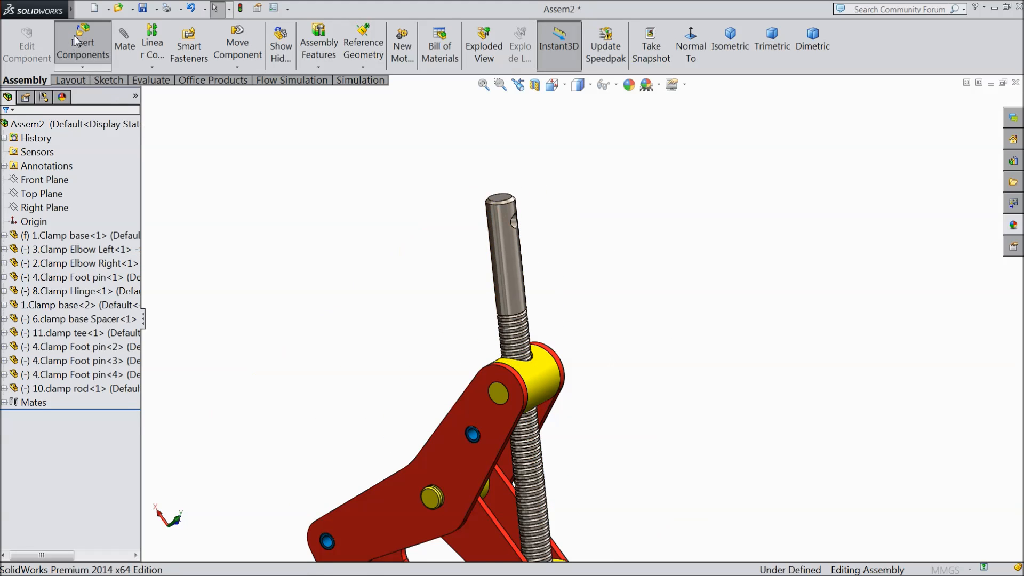
{"action": "left_click", "coordinate": [63, 378]}
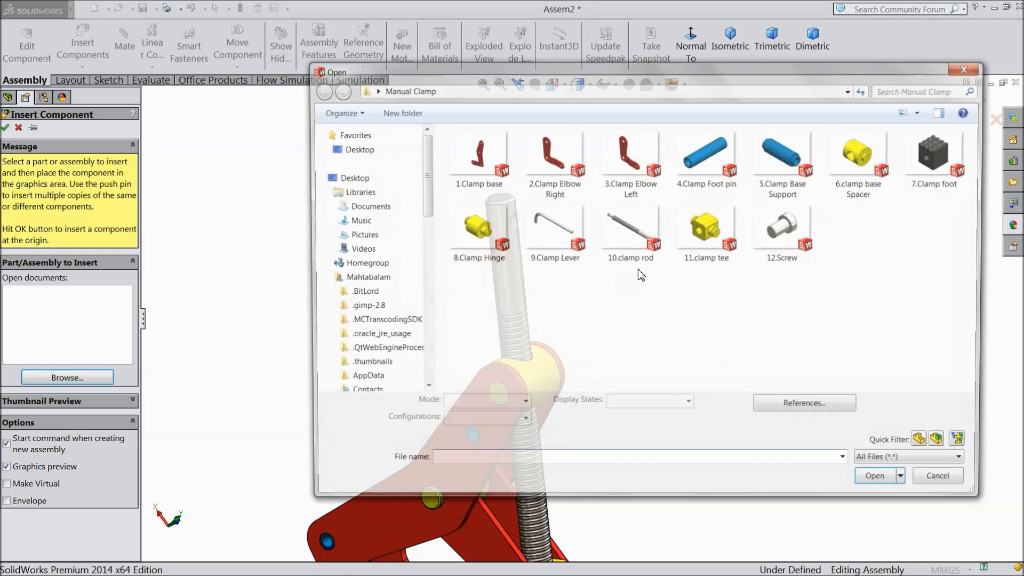
{"action": "left_click", "coordinate": [554, 229]}
{"action": "left_click", "coordinate": [882, 483]}
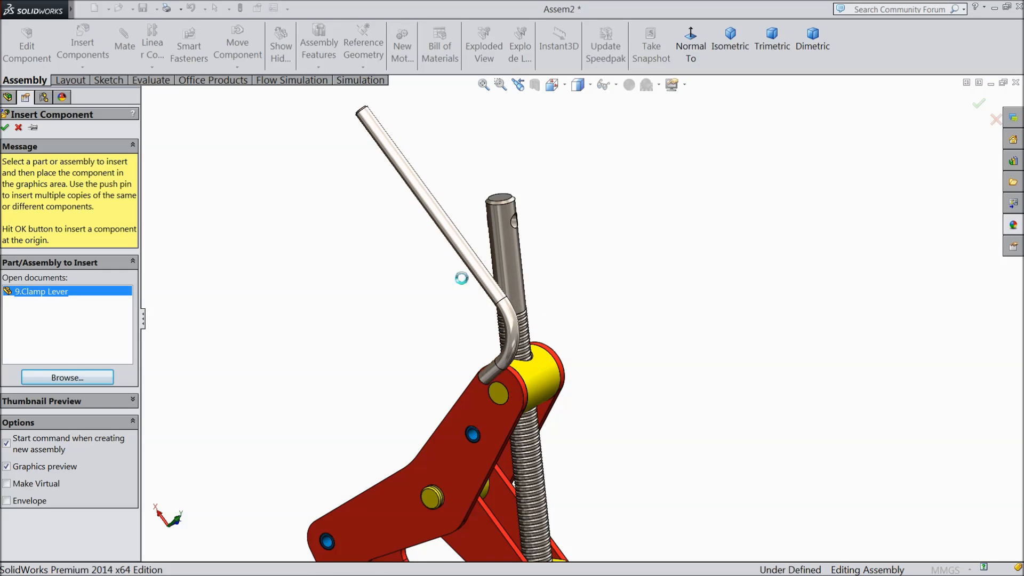
- Rotate the clamp lever freely until its straight section lies across the clamp rod with the bent end hanging down
{"action": "left_click", "coordinate": [238, 67]}
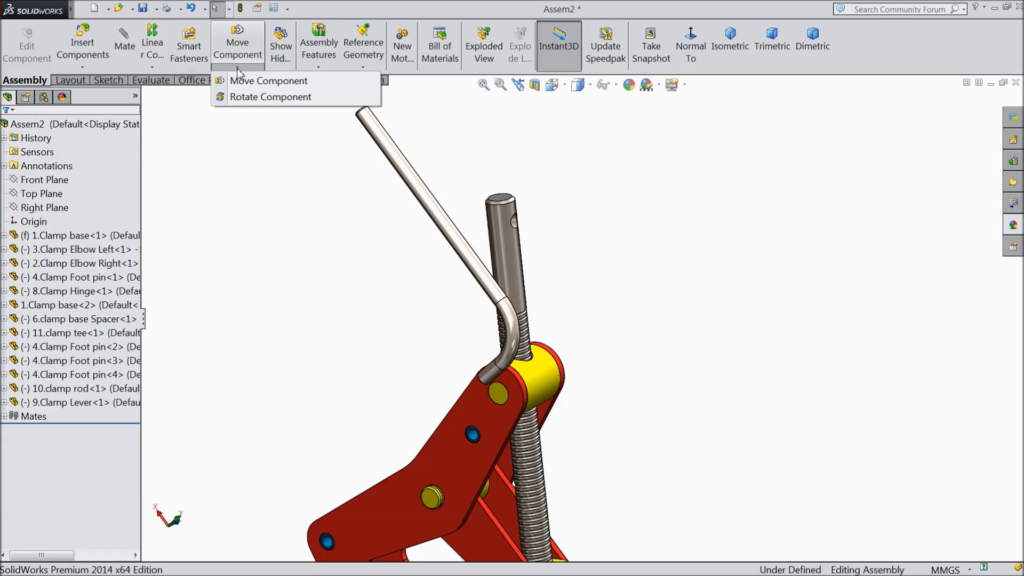
{"action": "left_click", "coordinate": [298, 96]}
{"action": "left_click_drag", "start_coordinate": [489, 289], "coordinate": [246, 326]}
{"action": "left_click", "coordinate": [5, 127]}
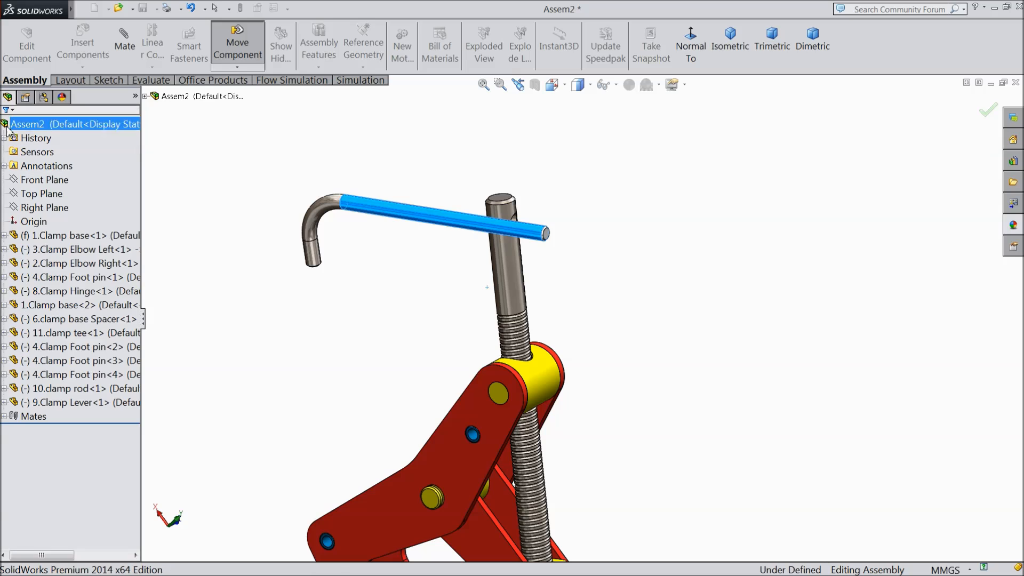
- Add a concentric mate between the clamp rod's cross hole and the clamp lever's straight cylindrical face
{"action": "scroll", "coordinate": [503, 207], "scroll_direction": "down", "scroll_amount": 4}
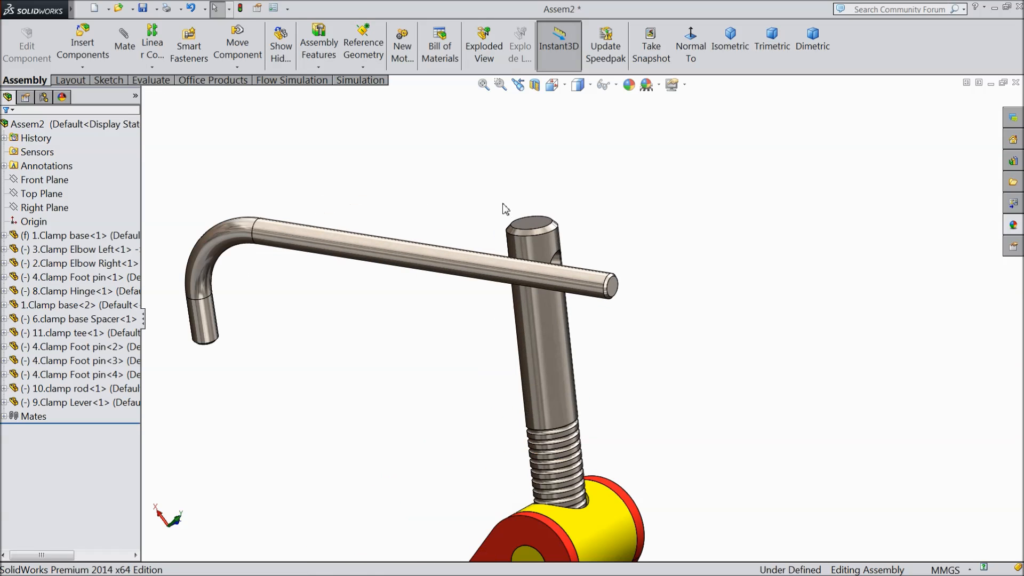
{"action": "left_click", "coordinate": [559, 266]}
{"action": "left_click", "coordinate": [650, 208]}
{"action": "left_click", "coordinate": [436, 260]}
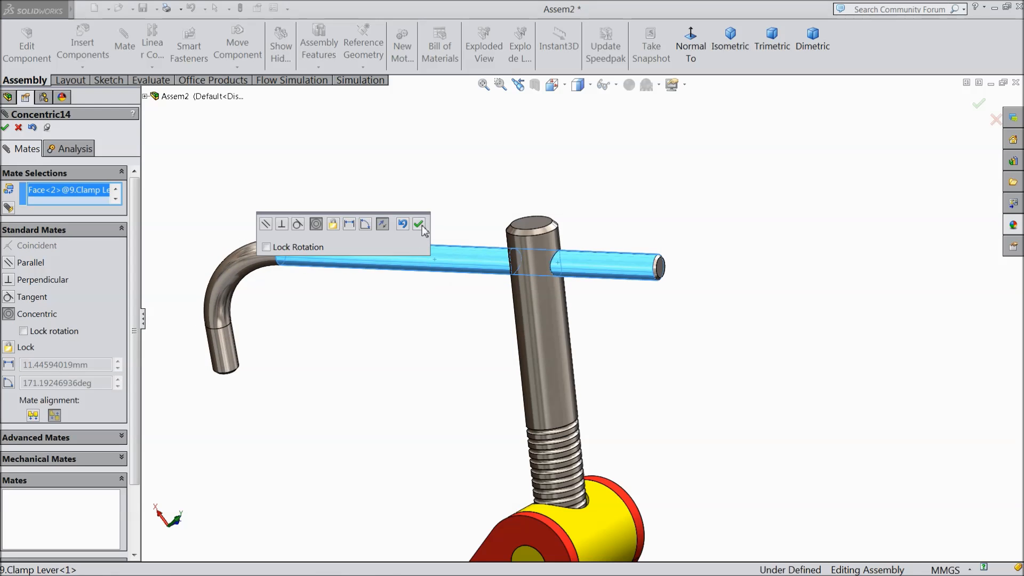
{"action": "left_click", "coordinate": [419, 224]}
- Slide the clamp lever further through the rod's hole and fix it to the clamp rod with a Lock mate
{"action": "left_click_drag", "start_coordinate": [436, 259], "coordinate": [552, 274]}
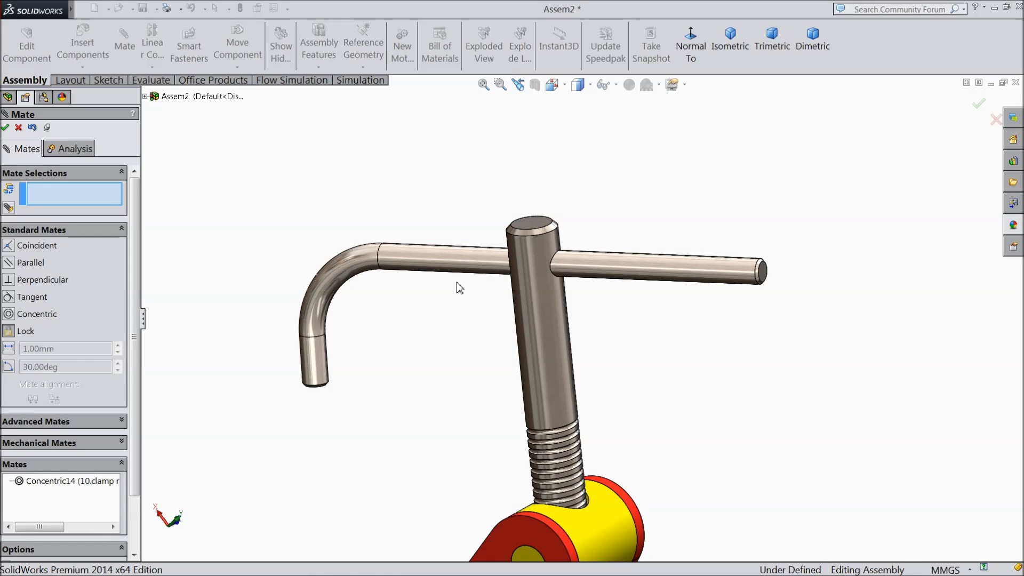
{"action": "left_click", "coordinate": [478, 267]}
{"action": "left_click", "coordinate": [545, 292]}
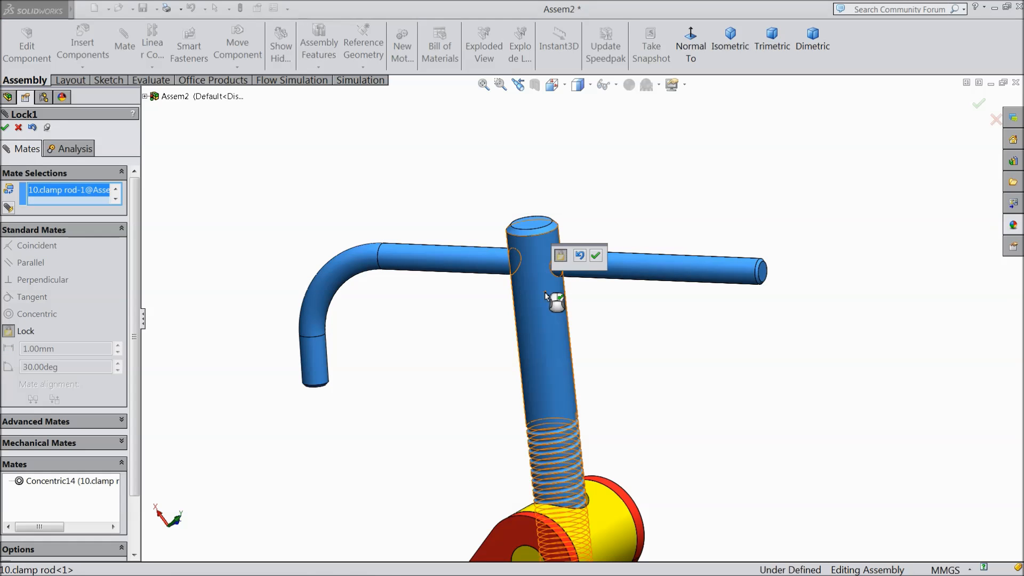
{"action": "left_click", "coordinate": [596, 257]}
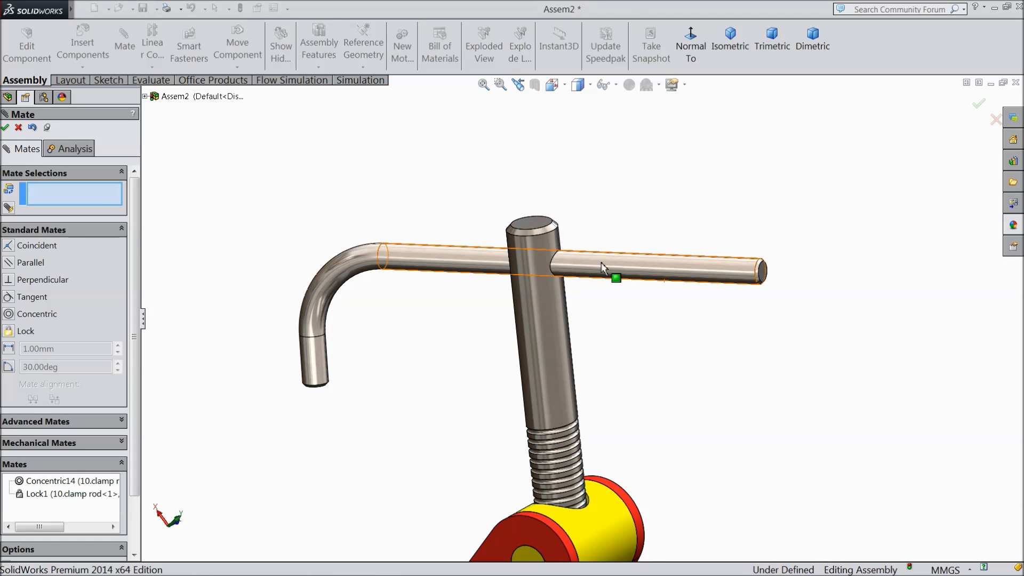
{"action": "left_click", "coordinate": [5, 128]}
- Swing the right clamp elbow to check that the lever turns together with the clamp rod, and clear the selection
{"action": "scroll", "coordinate": [533, 299], "scroll_direction": "up", "scroll_amount": 3}
{"action": "left_click", "coordinate": [536, 296]}
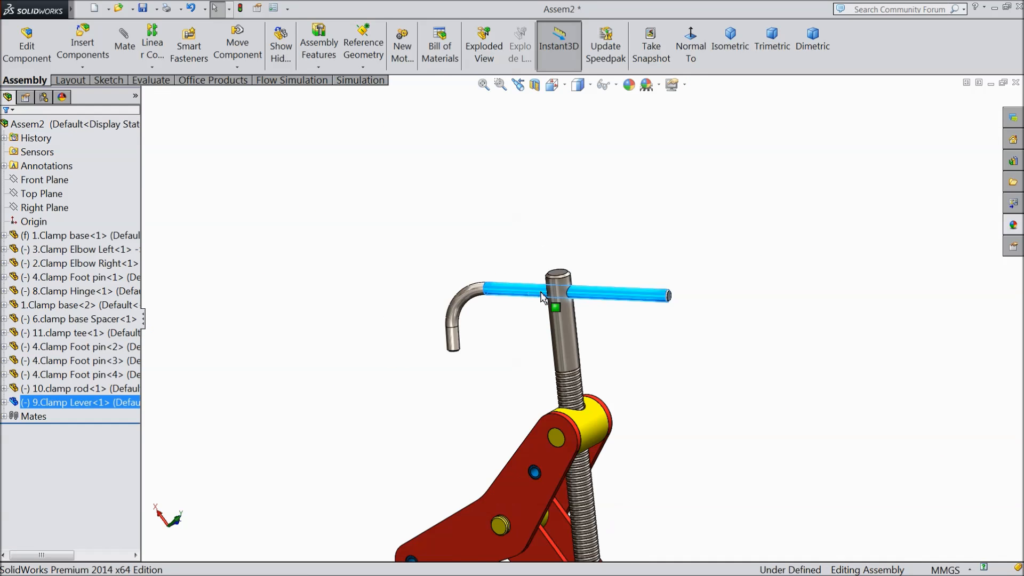
{"action": "left_click_drag", "start_coordinate": [536, 297], "coordinate": [529, 291]}
{"action": "scroll", "coordinate": [529, 316], "scroll_direction": "up", "scroll_amount": 3}
{"action": "scroll", "coordinate": [594, 420], "scroll_direction": "down", "scroll_amount": 3}
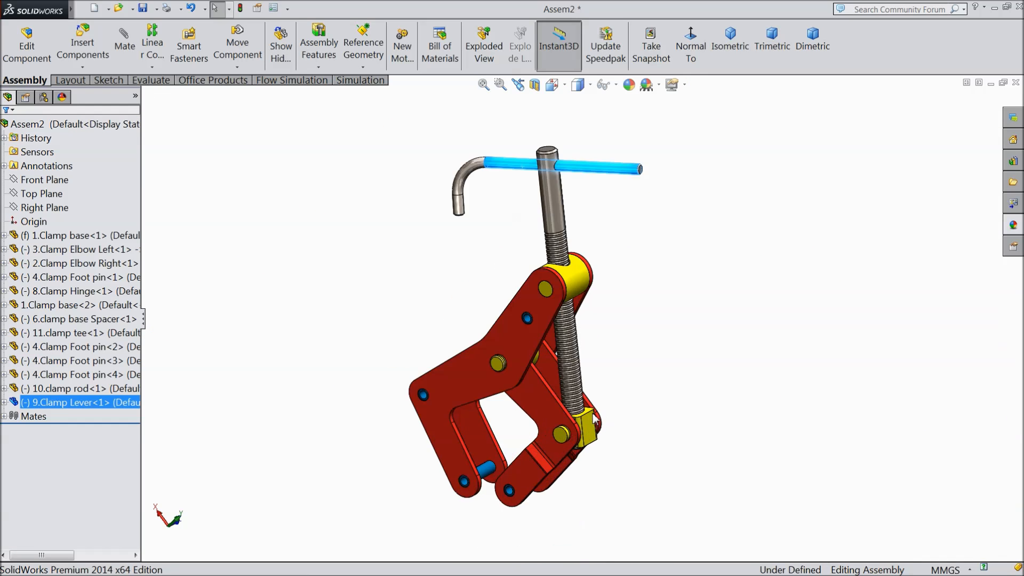
{"action": "scroll", "coordinate": [602, 277], "scroll_direction": "down", "scroll_amount": 2}
{"action": "left_click_drag", "start_coordinate": [540, 462], "coordinate": [582, 471]}
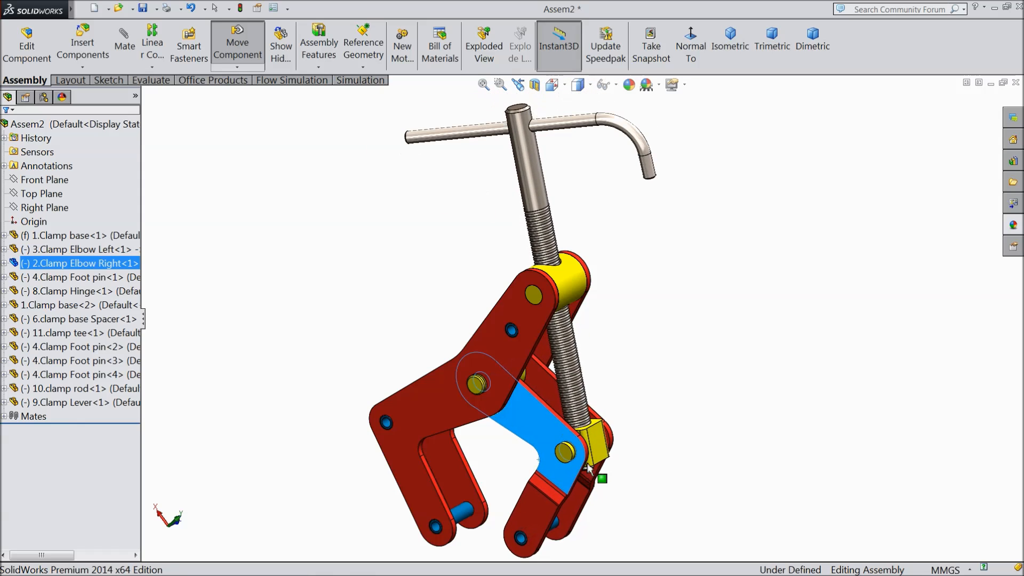
{"action": "left_click", "coordinate": [660, 400]}
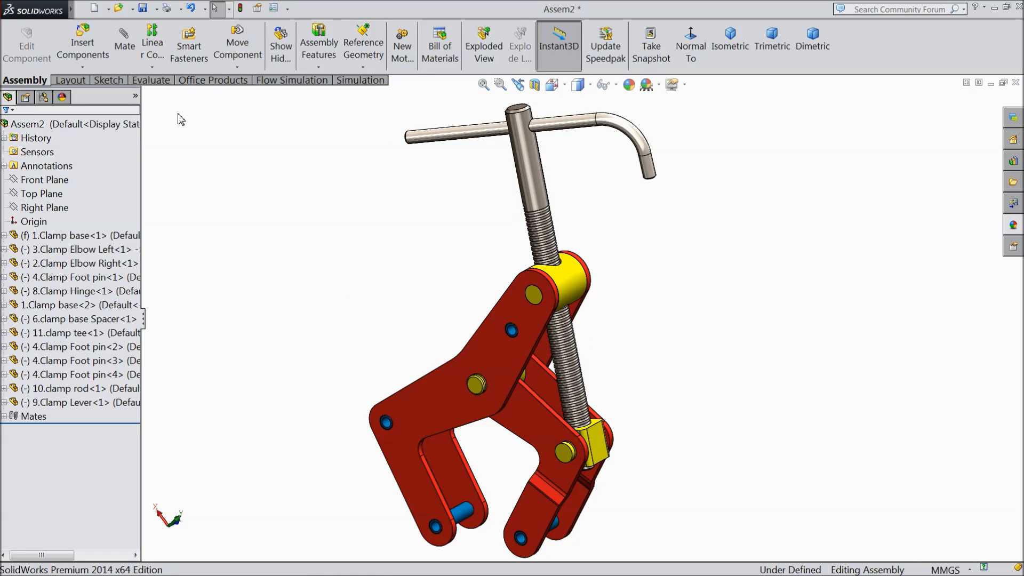
- Insert the 7.Clamp foot part and place it next to the lower end of the clamp base
{"action": "left_click", "coordinate": [82, 48]}
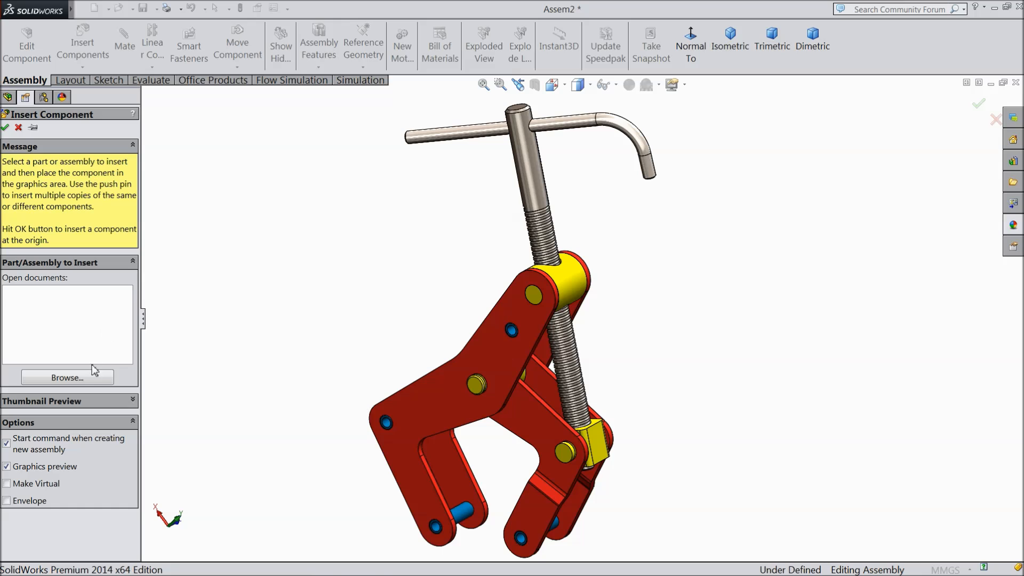
{"action": "left_click", "coordinate": [81, 378]}
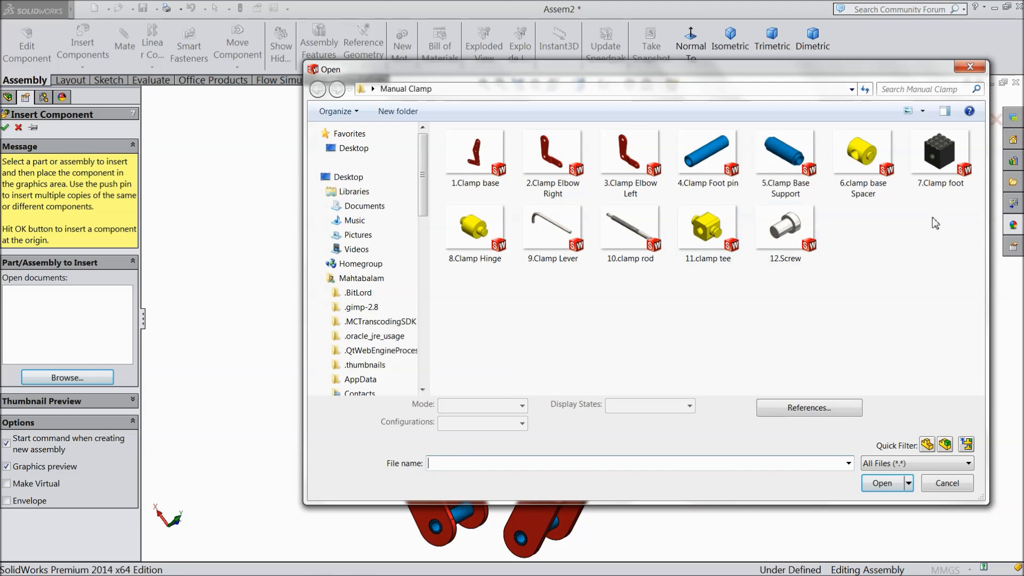
{"action": "left_click", "coordinate": [943, 166]}
{"action": "left_click", "coordinate": [882, 484]}
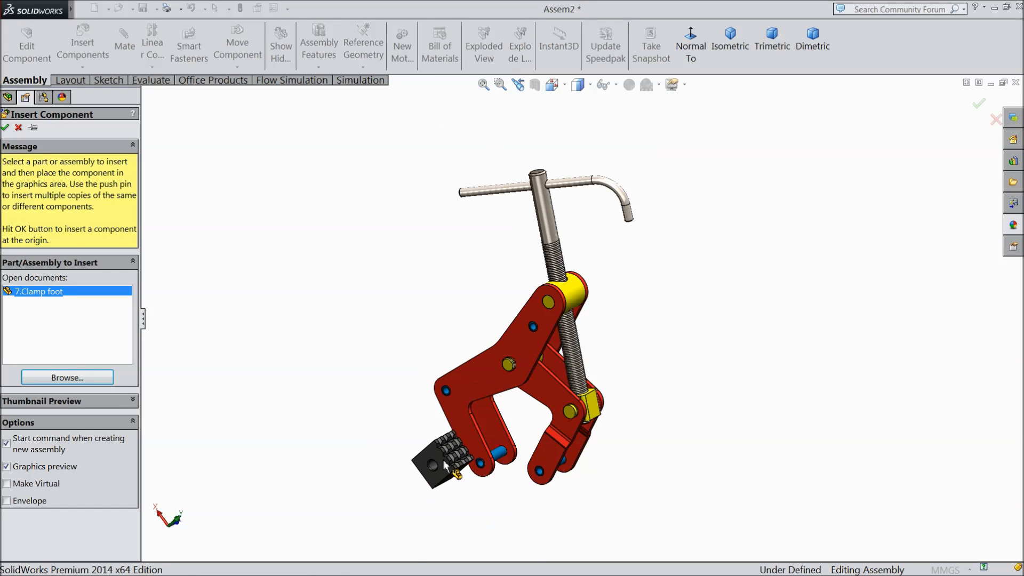
{"action": "left_click", "coordinate": [485, 471]}
- Add a concentric mate between the clamp foot's hole and the foot pin at the lower end of the clamp bases
{"action": "scroll", "coordinate": [507, 459], "scroll_direction": "down", "scroll_amount": 6}
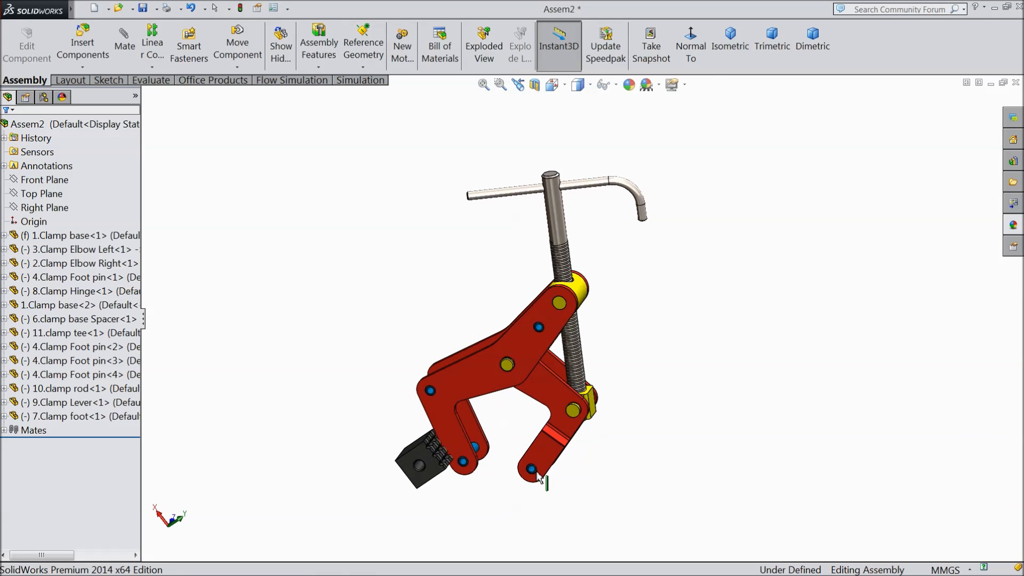
{"action": "middle_click_drag", "start_coordinate": [507, 449], "coordinate": [333, 457]}
{"action": "left_click", "coordinate": [326, 462]}
{"action": "left_click", "coordinate": [405, 404]}
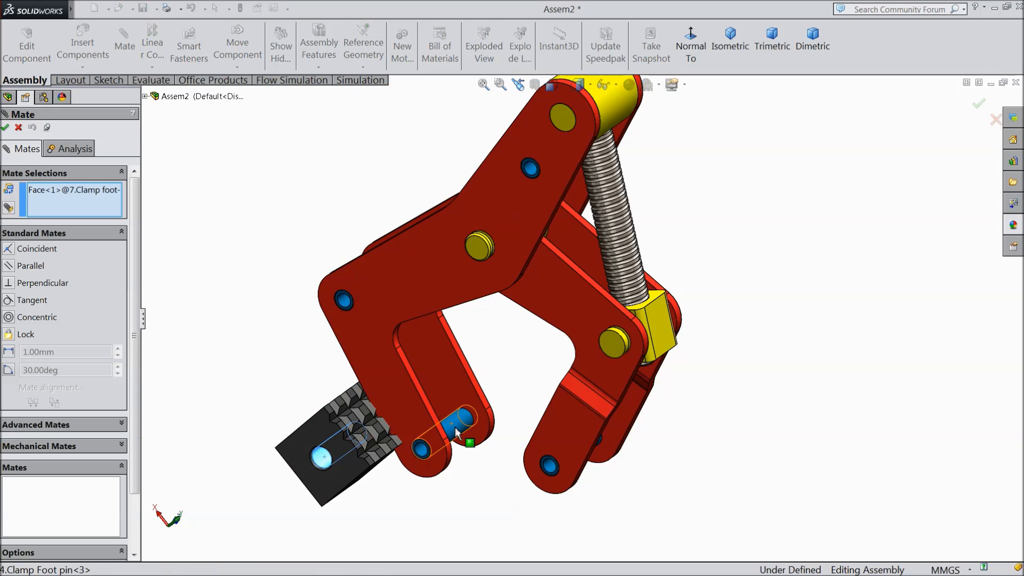
{"action": "left_click", "coordinate": [457, 432]}
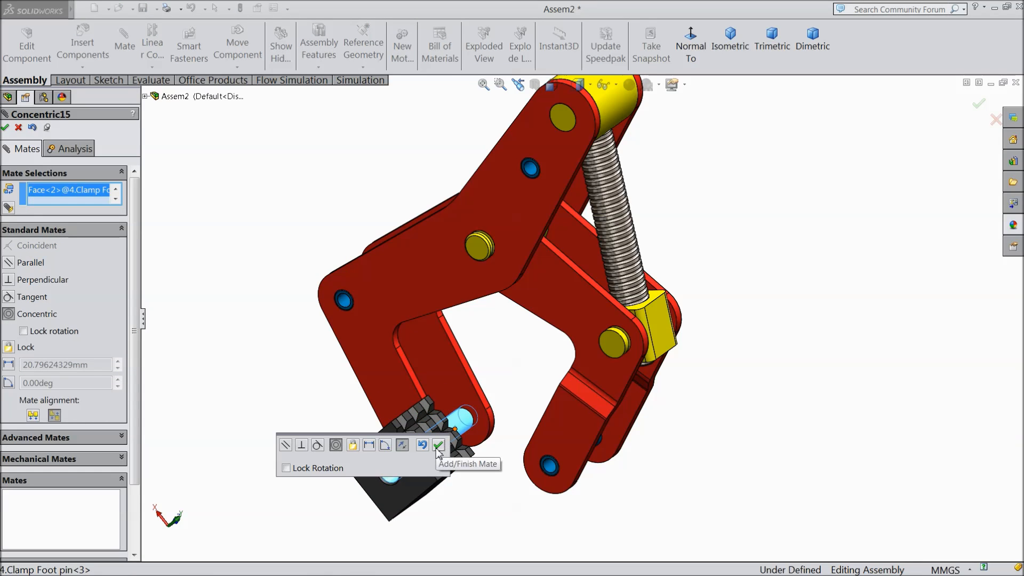
{"action": "left_click", "coordinate": [438, 449]}
- Start an advanced Width mate with the facing inner faces of the two clamp bases as width selections
{"action": "scroll", "coordinate": [496, 433], "scroll_direction": "down", "scroll_amount": 3}
{"action": "scroll", "coordinate": [486, 410], "scroll_direction": "up", "scroll_amount": 3}
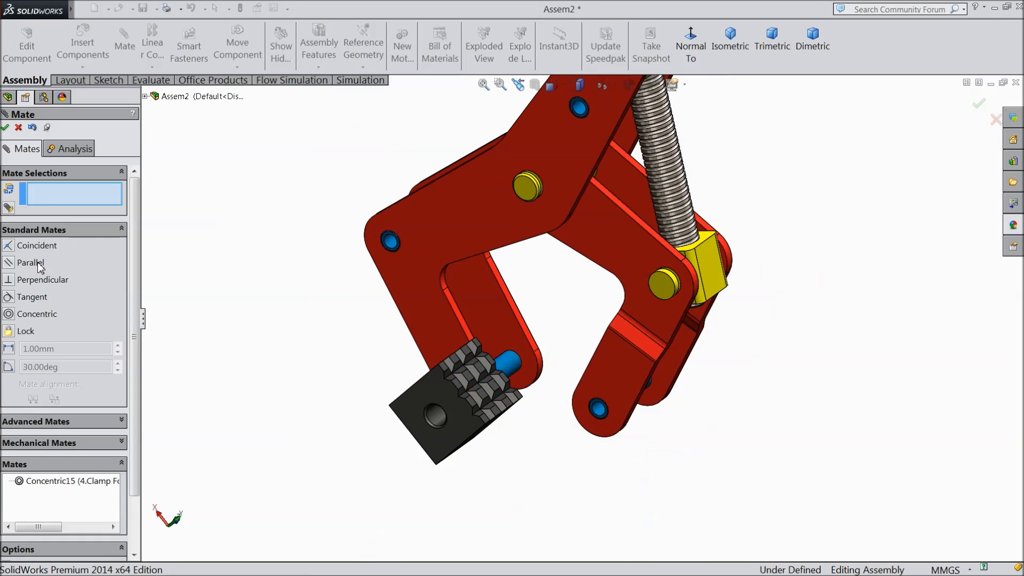
{"action": "left_click", "coordinate": [35, 231]}
{"action": "left_click", "coordinate": [32, 242]}
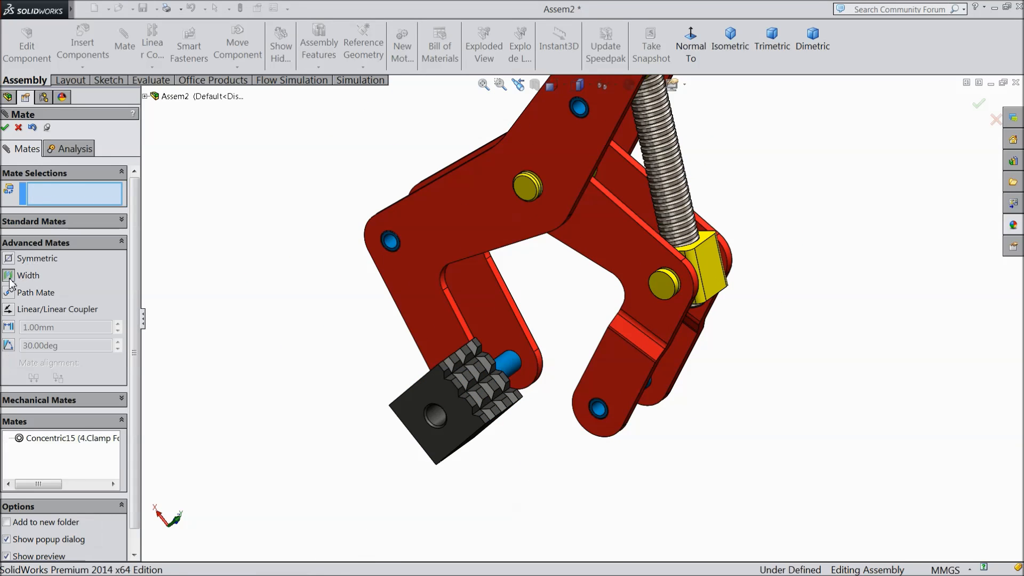
{"action": "left_click", "coordinate": [9, 277]}
{"action": "left_click", "coordinate": [482, 302]}
{"action": "middle_click_drag", "start_coordinate": [476, 353], "coordinate": [554, 384]}
{"action": "left_click", "coordinate": [471, 300]}
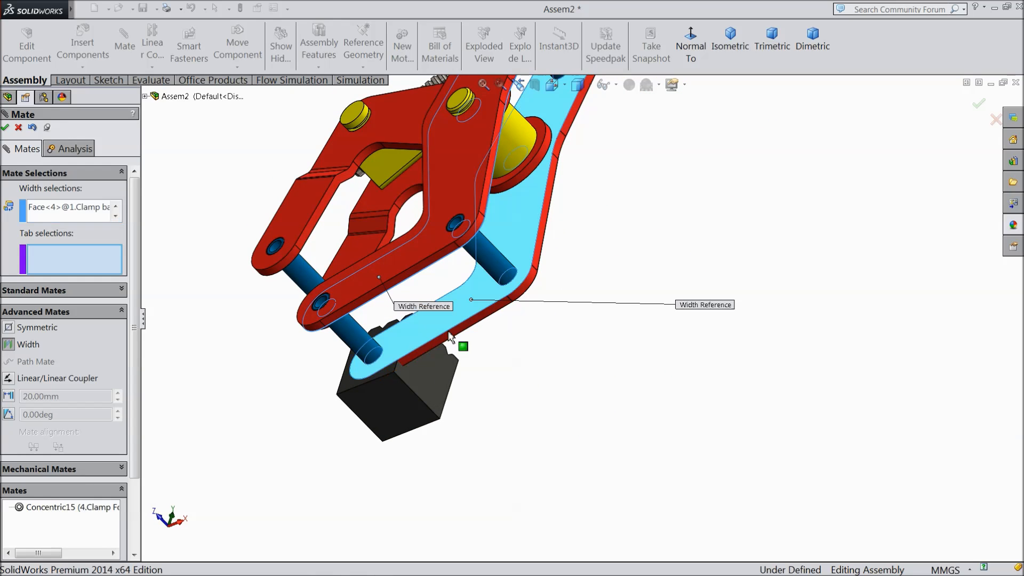
- Select the clamp foot's two opposite side faces as tab selections and accept the Width mate
{"action": "middle_click_drag", "start_coordinate": [416, 408], "coordinate": [407, 432]}
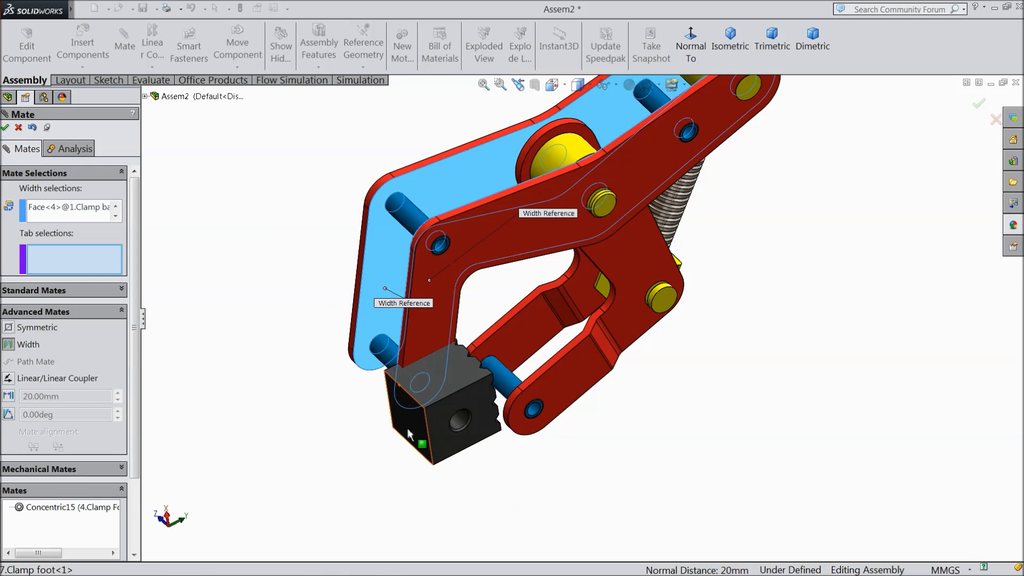
{"action": "left_click", "coordinate": [467, 401]}
{"action": "middle_click_drag", "start_coordinate": [463, 389], "coordinate": [477, 423]}
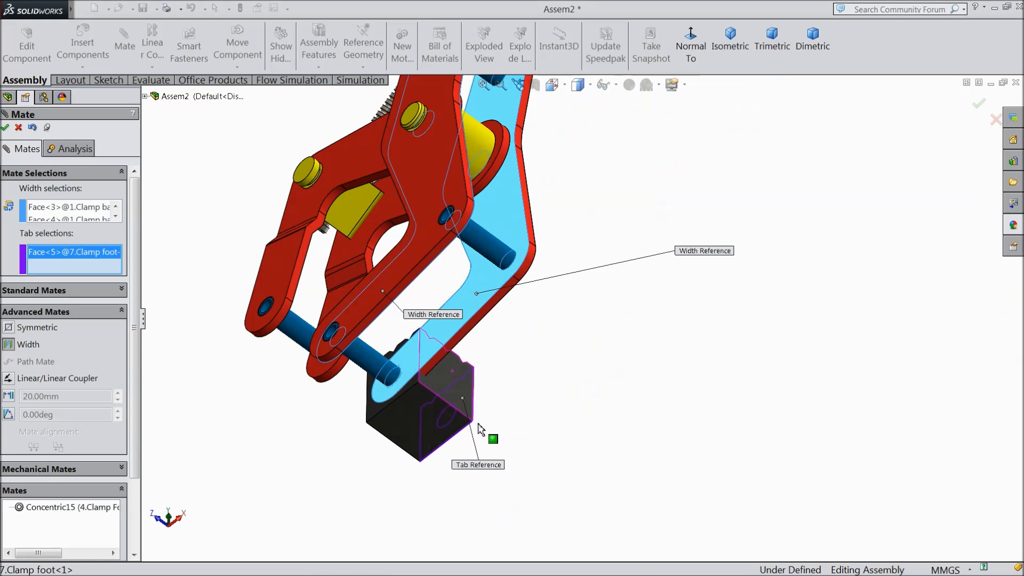
{"action": "left_click", "coordinate": [373, 413]}
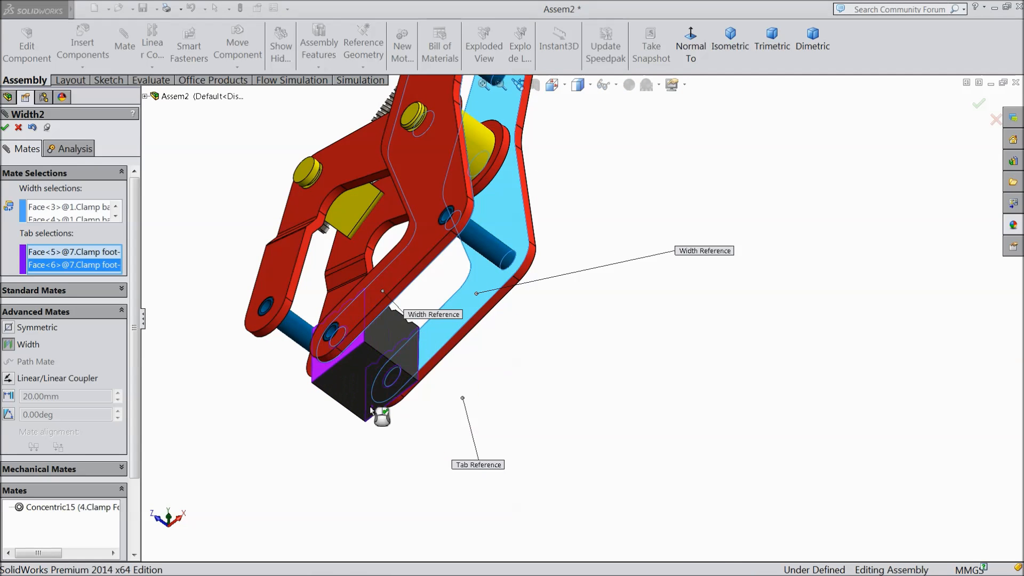
{"action": "left_click", "coordinate": [5, 128]}
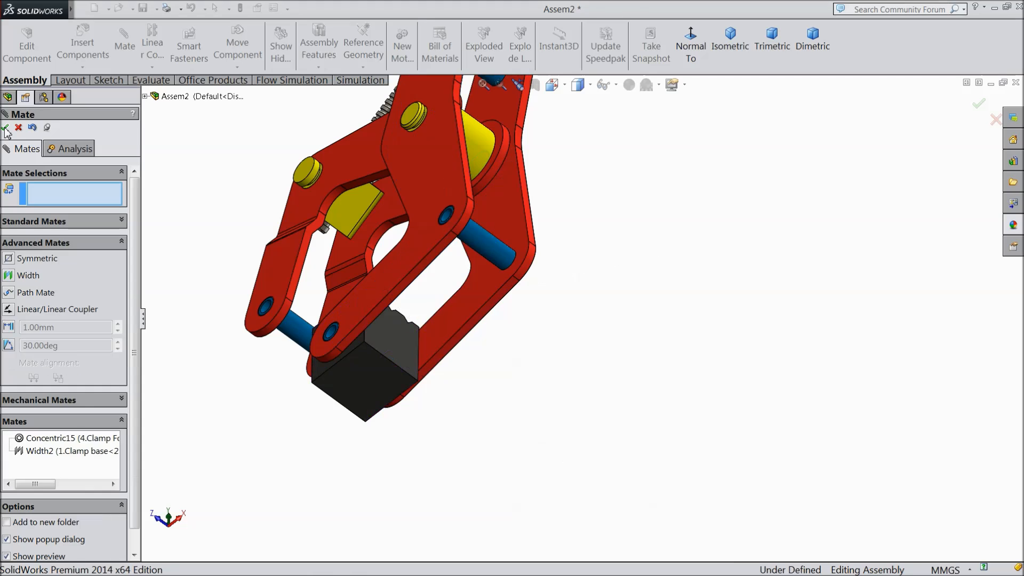
{"action": "left_click", "coordinate": [5, 128]}
- Insert a second 7.Clamp foot and place it near the lower end of the clamp elbows
{"action": "middle_click_drag", "start_coordinate": [547, 313], "coordinate": [377, 293]}
{"action": "scroll", "coordinate": [599, 373], "scroll_direction": "down", "scroll_amount": 5}
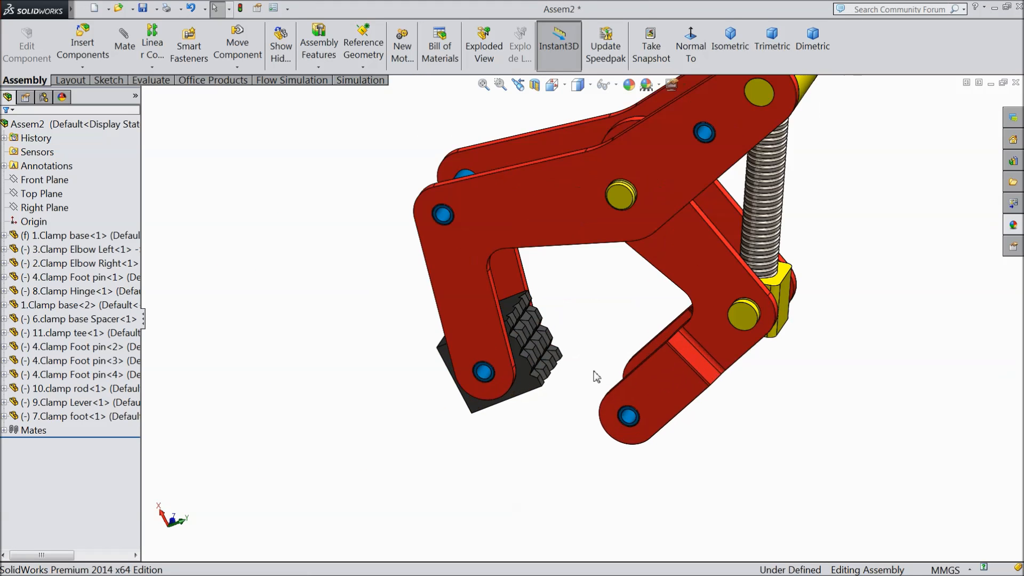
{"action": "middle_click_drag", "start_coordinate": [592, 340], "coordinate": [586, 423]}
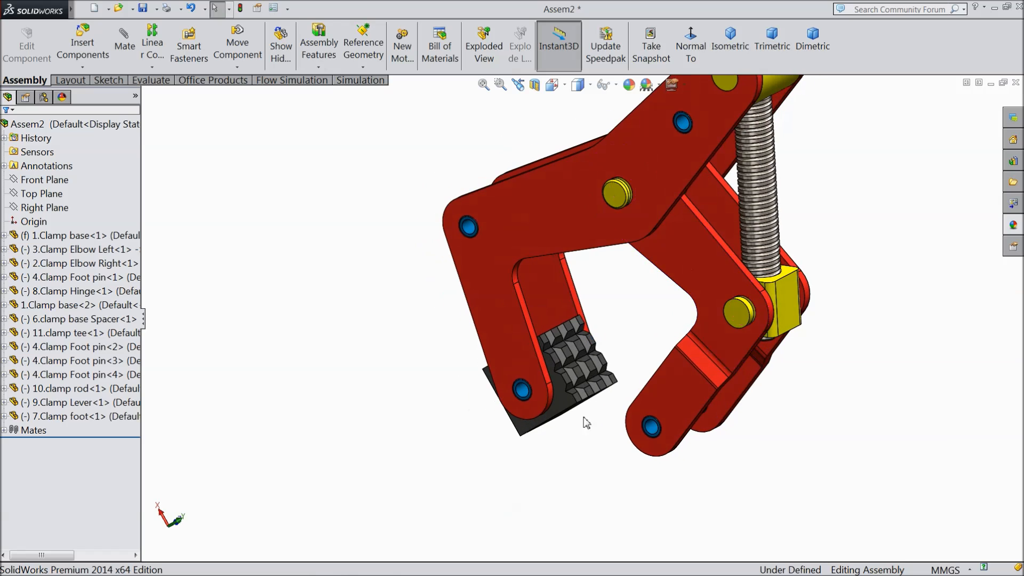
{"action": "left_click", "coordinate": [82, 49]}
{"action": "left_click", "coordinate": [65, 379]}
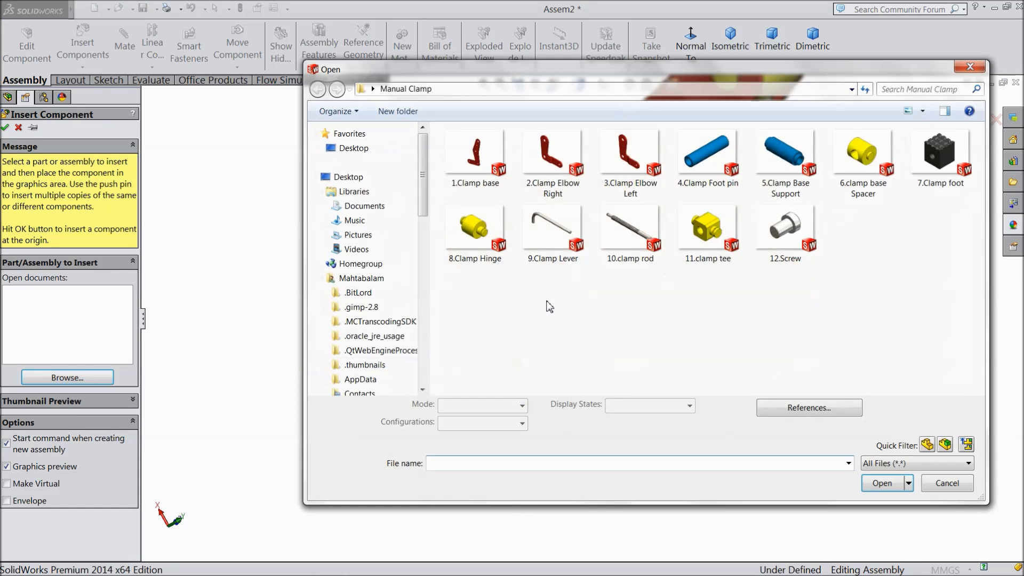
{"action": "left_click", "coordinate": [931, 188]}
{"action": "left_click", "coordinate": [882, 483]}
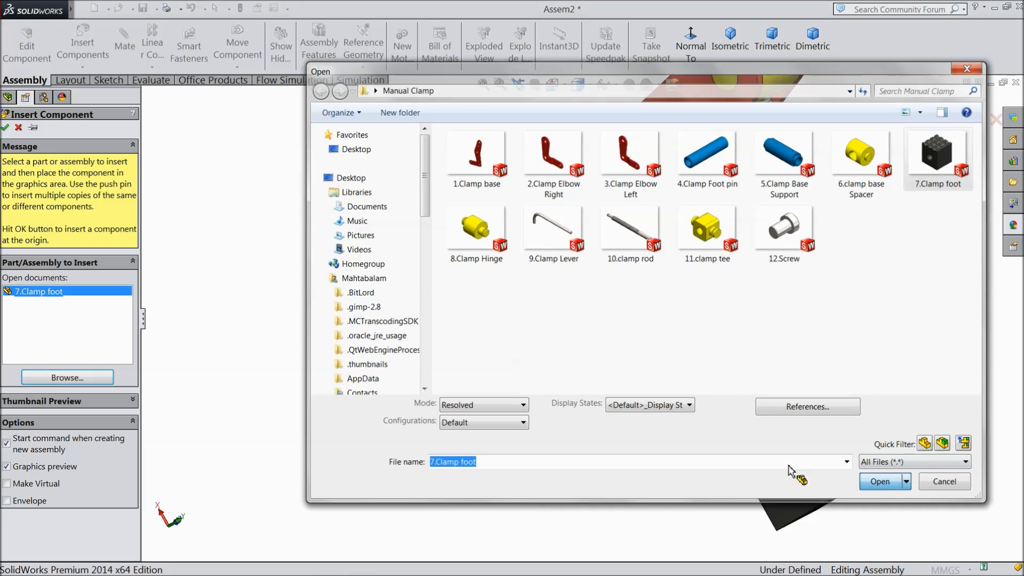
{"action": "left_click", "coordinate": [658, 450]}
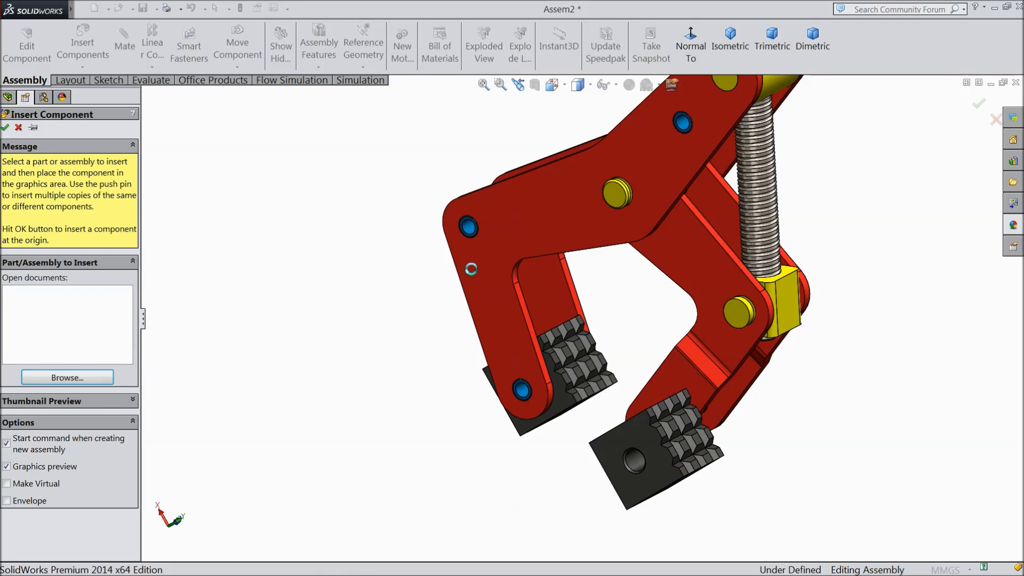
- Rotate the second clamp foot freely so its toothed face points towards the first foot
{"action": "left_click", "coordinate": [237, 67]}
{"action": "left_click", "coordinate": [256, 97]}
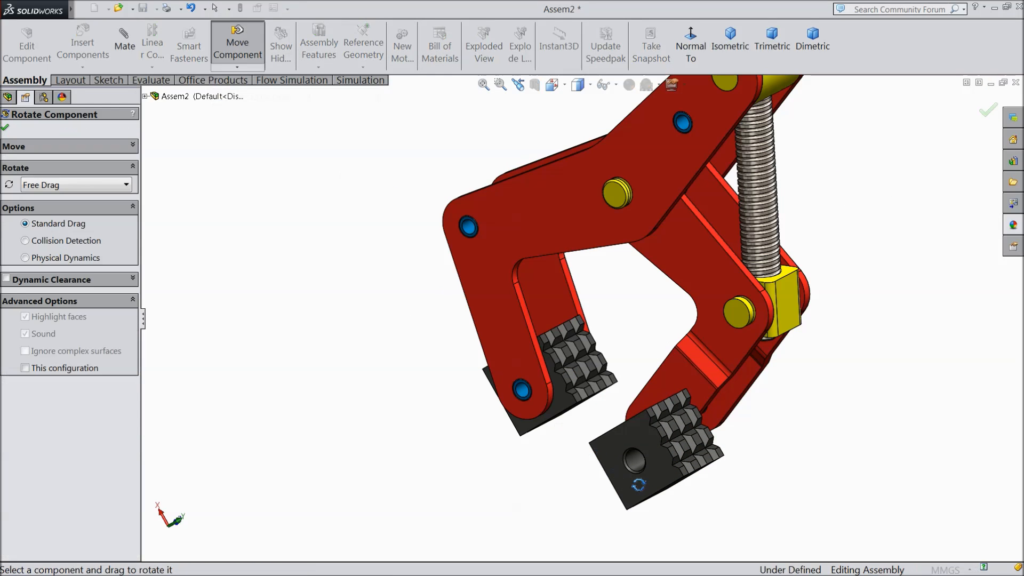
{"action": "left_click_drag", "start_coordinate": [684, 444], "coordinate": [648, 412]}
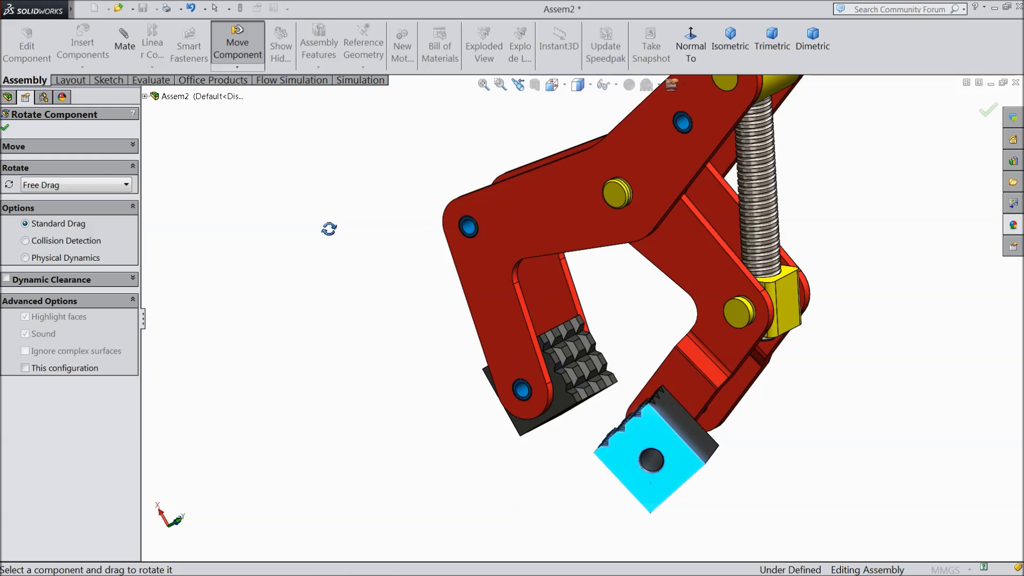
{"action": "left_click", "coordinate": [5, 128]}
{"action": "middle_click_drag", "start_coordinate": [327, 334], "coordinate": [290, 331]}
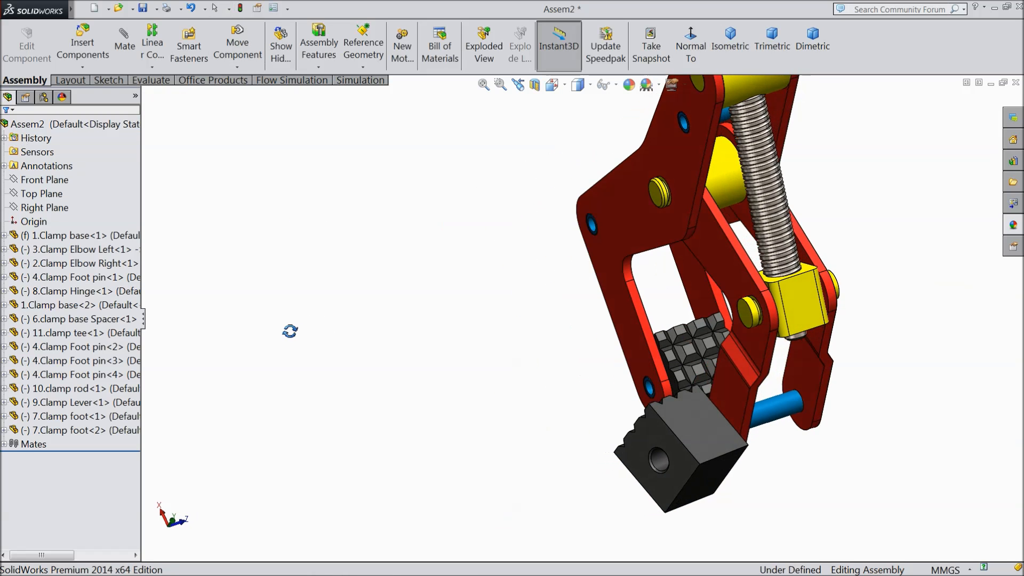
- Mate the second clamp foot's through hole concentric with the foot pin between the lower elbow ends
{"action": "scroll", "coordinate": [619, 453], "scroll_direction": "down", "scroll_amount": 3}
{"action": "left_click", "coordinate": [584, 456]}
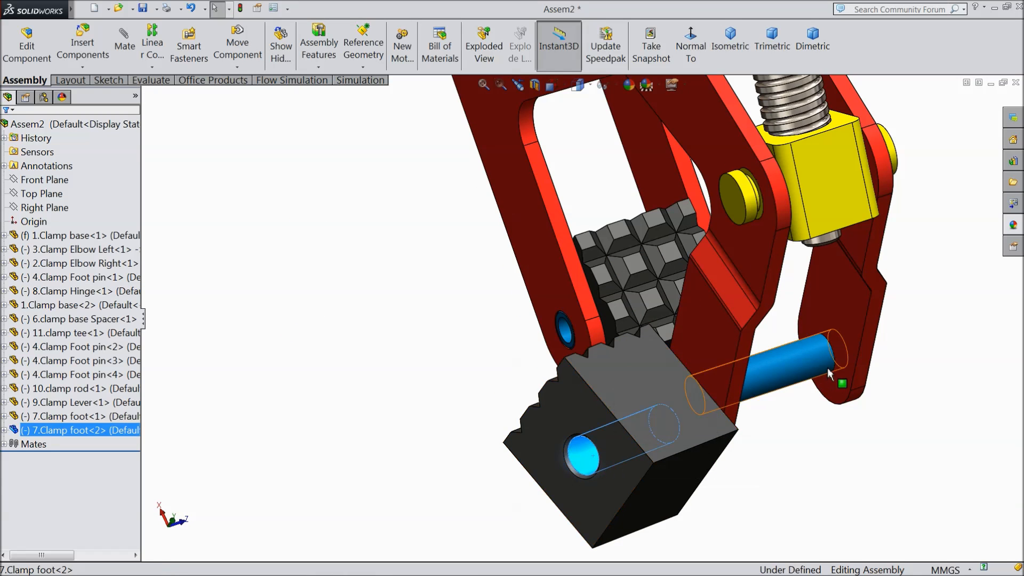
{"action": "left_click", "coordinate": [125, 41]}
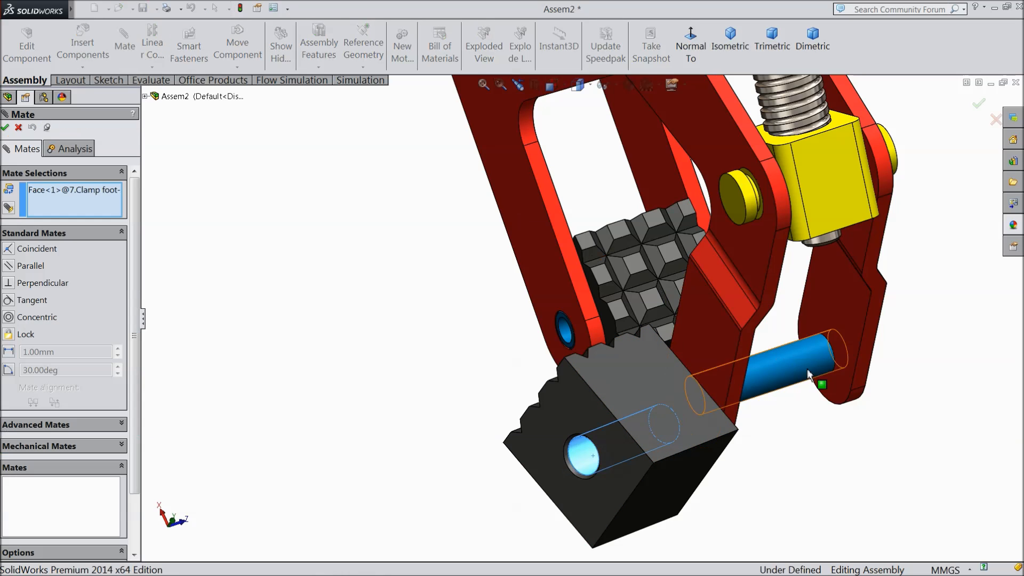
{"action": "left_click", "coordinate": [795, 363]}
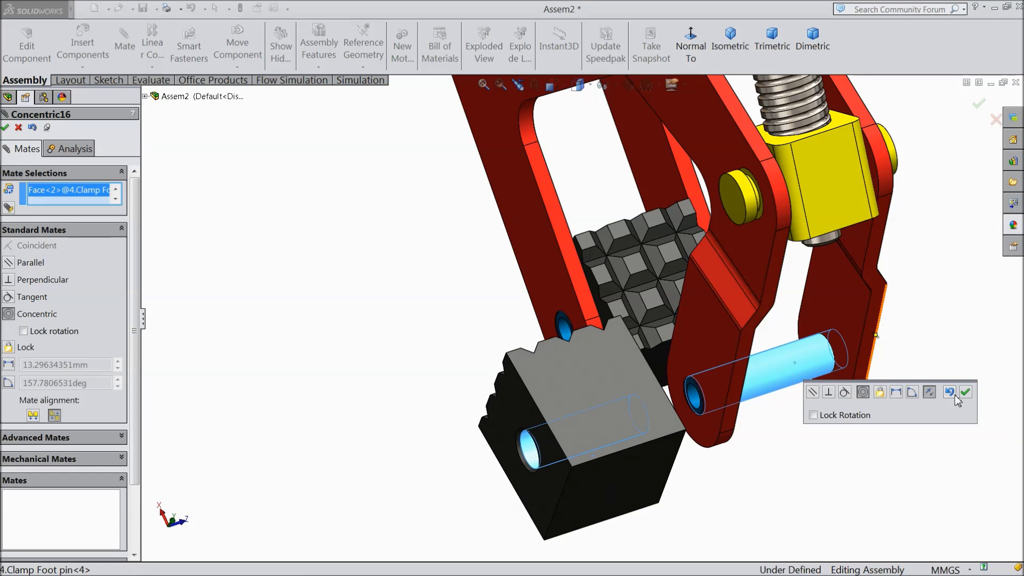
{"action": "left_click", "coordinate": [966, 393]}
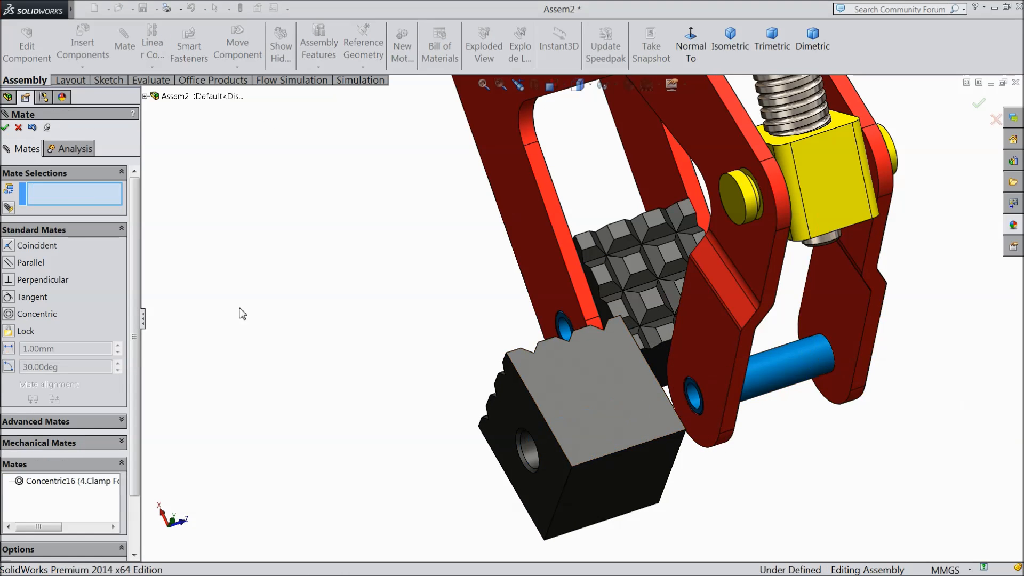
- Centre the second clamp foot between the elbows with a Width mate, using the elbows' inner faces and the foot's two side faces
{"action": "left_click", "coordinate": [35, 422]}
{"action": "left_click", "coordinate": [26, 253]}
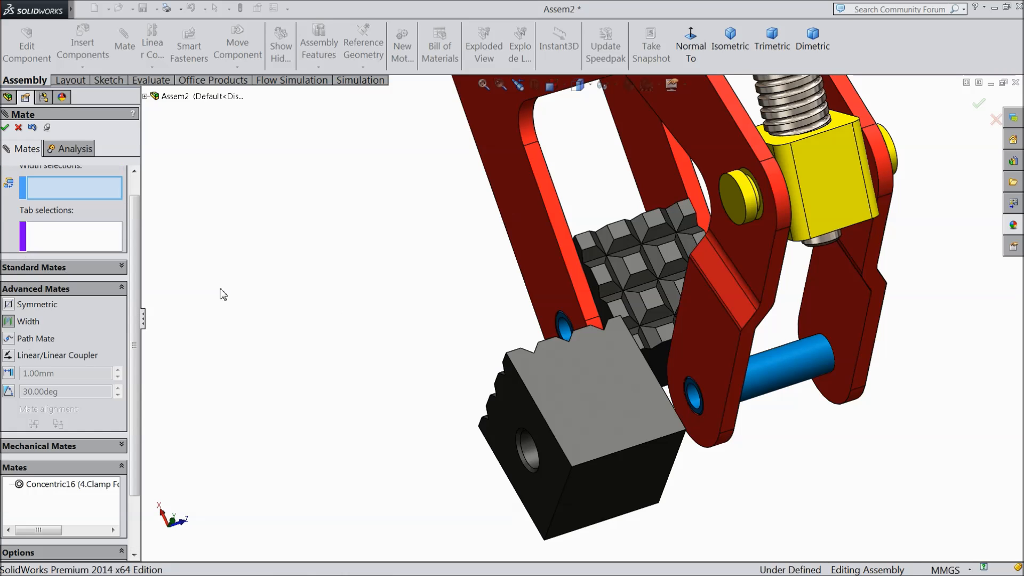
{"action": "left_click", "coordinate": [827, 336]}
{"action": "middle_click_drag", "start_coordinate": [827, 336], "coordinate": [738, 376]}
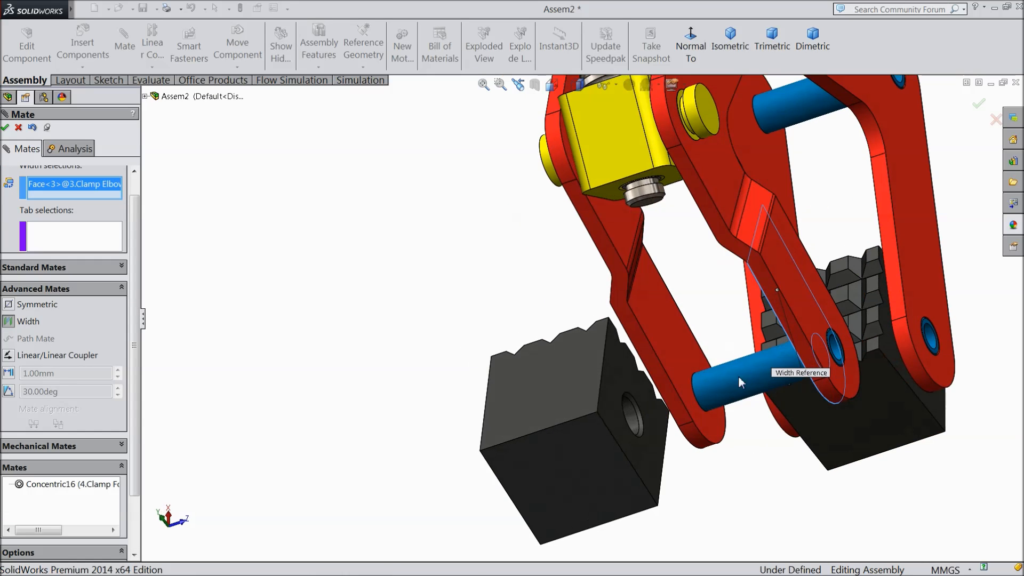
{"action": "left_click", "coordinate": [668, 352]}
{"action": "left_click", "coordinate": [645, 456]}
{"action": "middle_click_drag", "start_coordinate": [641, 459], "coordinate": [618, 476]}
{"action": "left_click", "coordinate": [609, 472]}
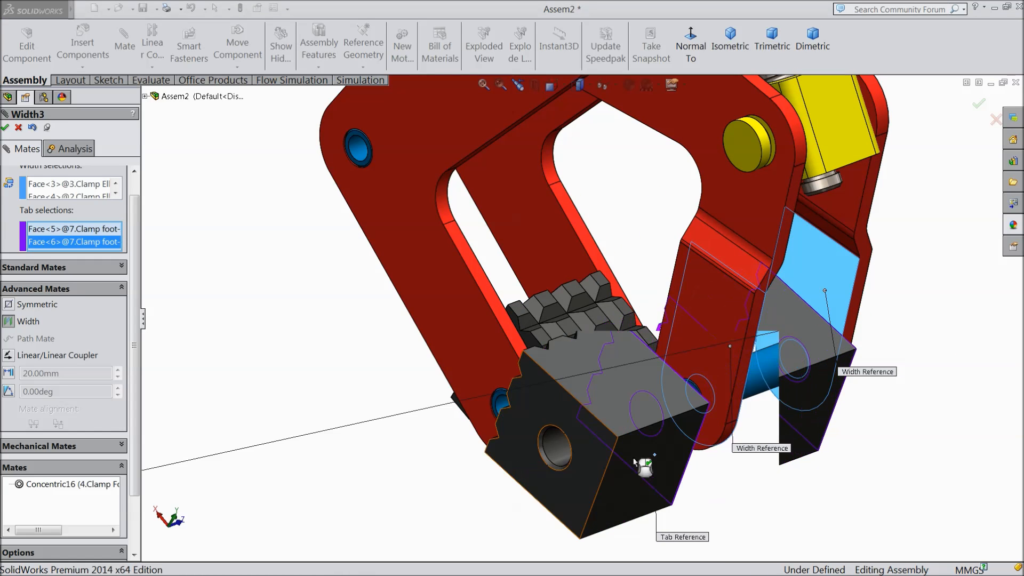
{"action": "left_click", "coordinate": [5, 128]}
- Make the upper faces of the two clamp feet coincident and finish mating
{"action": "scroll", "coordinate": [419, 291], "scroll_direction": "up", "scroll_amount": 3}
{"action": "middle_click_drag", "start_coordinate": [490, 311], "coordinate": [547, 352]}
{"action": "scroll", "coordinate": [644, 300], "scroll_direction": "down", "scroll_amount": 3}
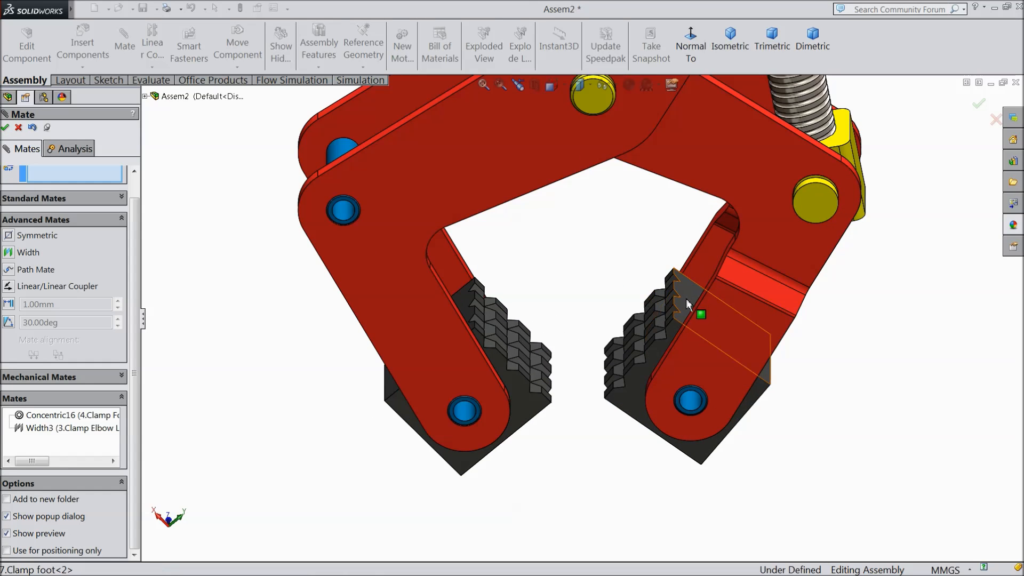
{"action": "left_click", "coordinate": [688, 305]}
{"action": "left_click", "coordinate": [463, 302]}
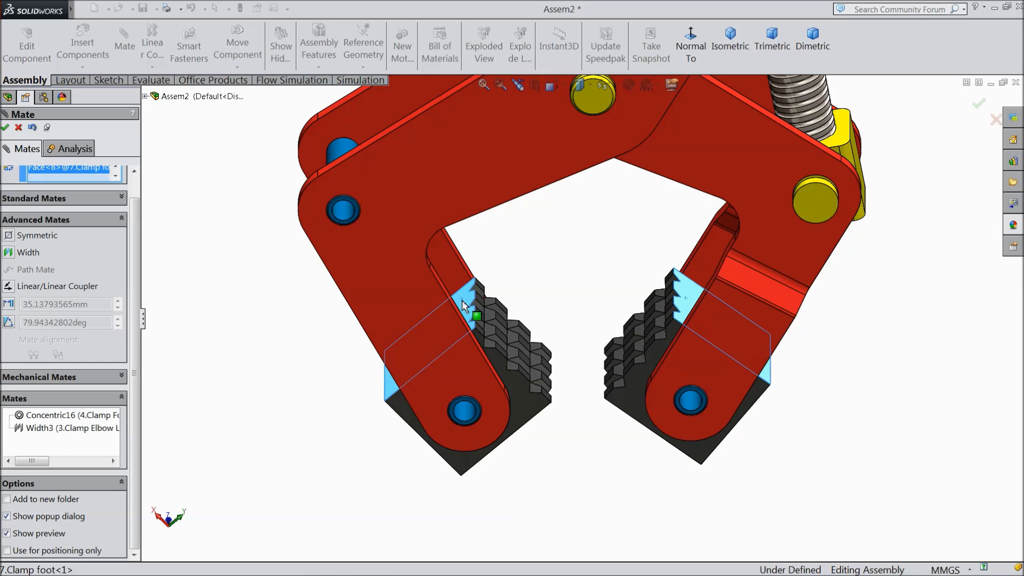
{"action": "left_click", "coordinate": [76, 199]}
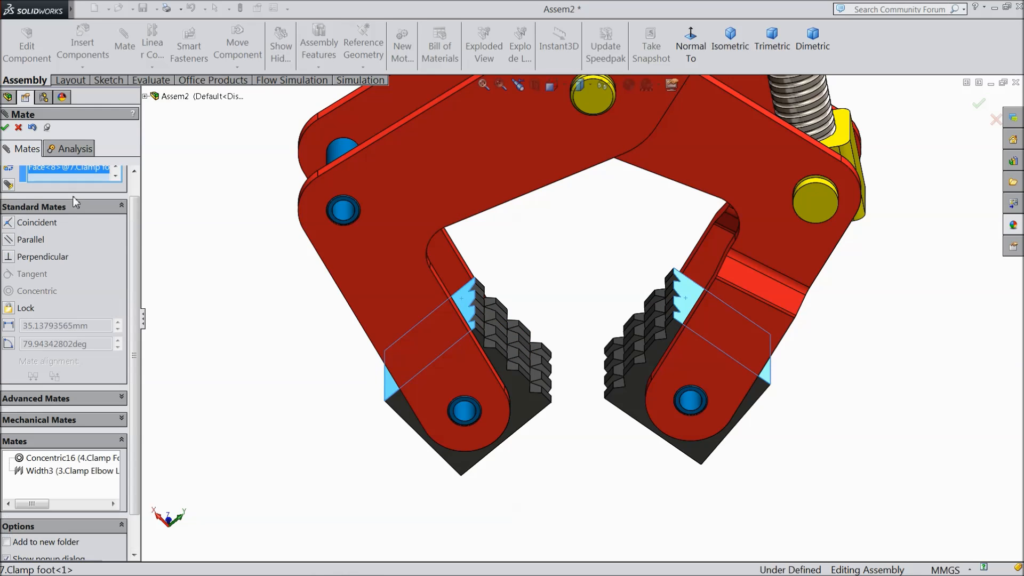
{"action": "left_click", "coordinate": [11, 223]}
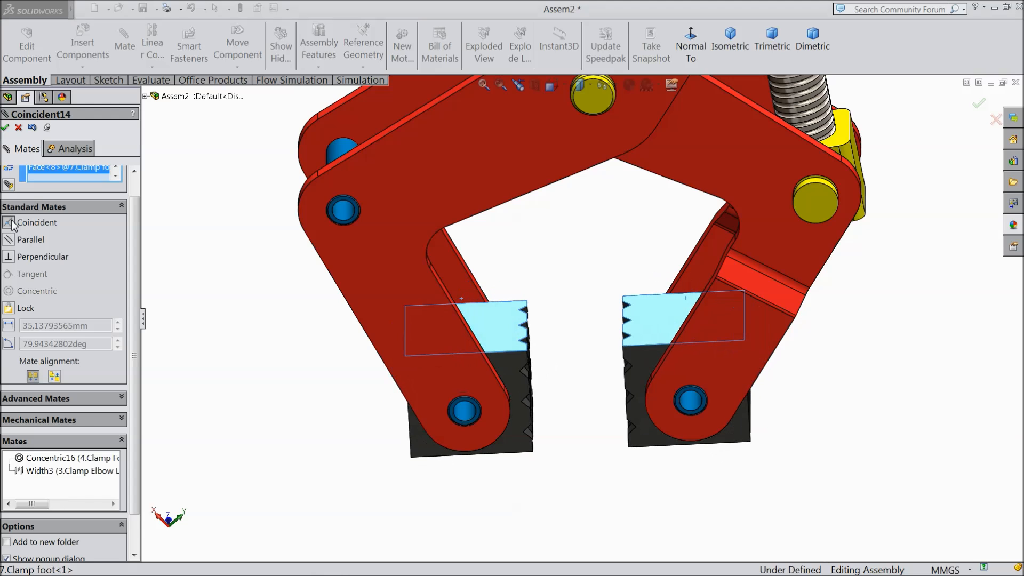
{"action": "scroll", "coordinate": [581, 354], "scroll_direction": "up", "scroll_amount": 2}
{"action": "scroll", "coordinate": [639, 275], "scroll_direction": "down", "scroll_amount": 2}
{"action": "middle_click_drag", "start_coordinate": [567, 276], "coordinate": [542, 368]}
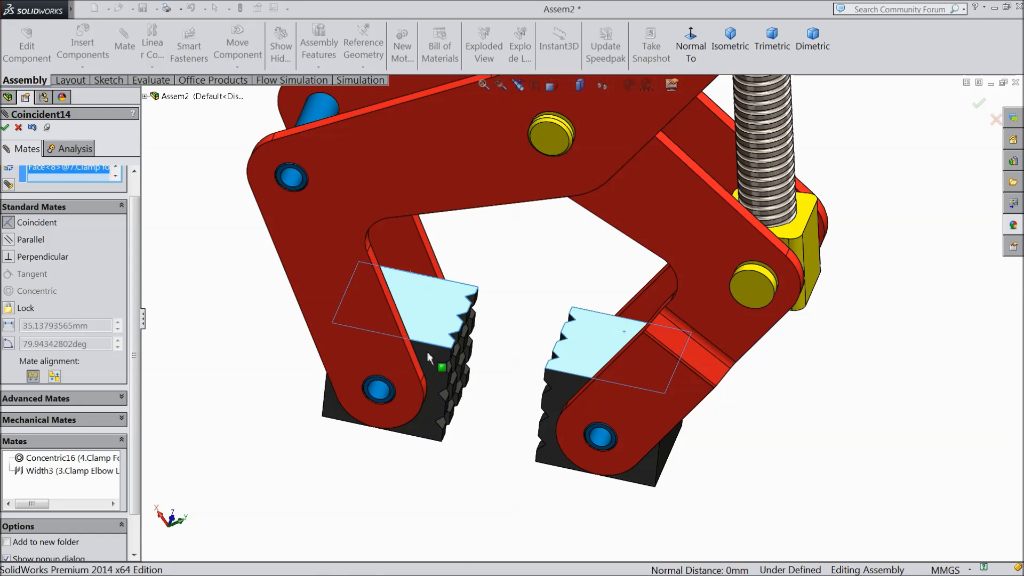
{"action": "left_click", "coordinate": [6, 130]}
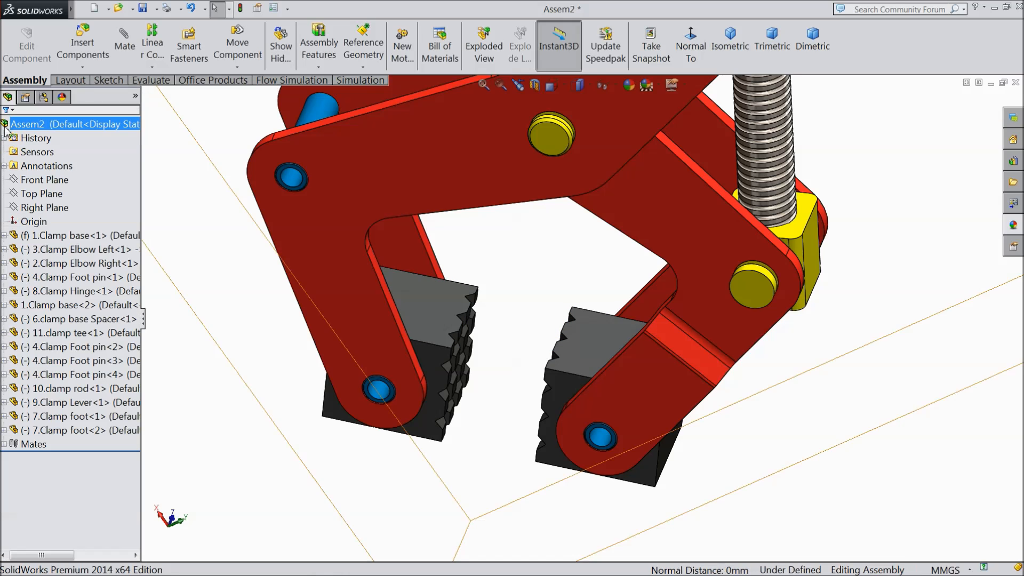
- Nudge the clamp linkage near the second foot and inspect the whole clamp assembly
{"action": "scroll", "coordinate": [550, 334], "scroll_direction": "up", "scroll_amount": 4}
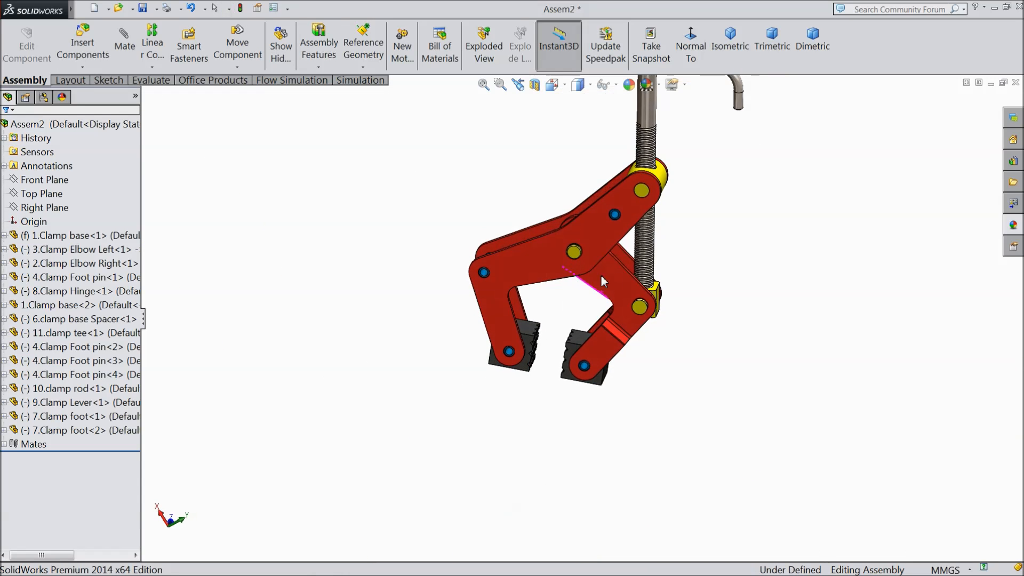
{"action": "scroll", "coordinate": [613, 288], "scroll_direction": "down", "scroll_amount": 3}
{"action": "mouse_move", "coordinate": [624, 349]}
{"action": "left_mouse_down"}
{"action": "mouse_move", "coordinate": [650, 288]}
{"action": "mouse_move", "coordinate": [663, 290]}
{"action": "mouse_move", "coordinate": [622, 349]}
{"action": "mouse_move", "coordinate": [601, 343]}
{"action": "mouse_move", "coordinate": [649, 304]}
{"action": "mouse_move", "coordinate": [608, 347]}
{"action": "mouse_move", "coordinate": [636, 324]}
{"action": "mouse_move", "coordinate": [653, 256]}
{"action": "mouse_move", "coordinate": [637, 344]}
{"action": "left_mouse_up"}
{"action": "scroll", "coordinate": [638, 355], "scroll_direction": "up", "scroll_amount": 3}
{"action": "left_click", "coordinate": [706, 290]}
{"action": "middle_click_drag", "start_coordinate": [706, 290], "coordinate": [686, 330]}
{"action": "scroll", "coordinate": [599, 264], "scroll_direction": "down", "scroll_amount": 3}
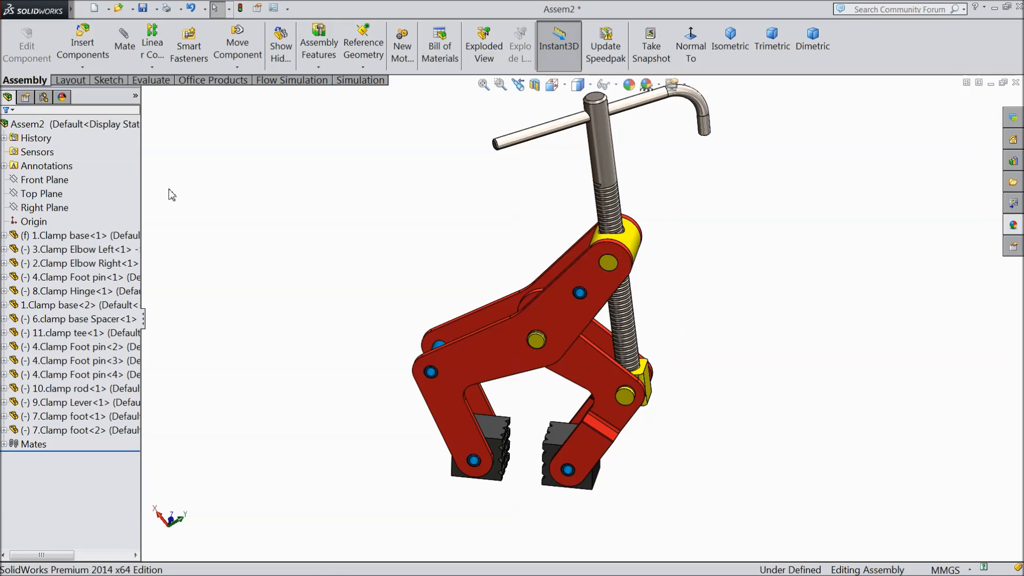
- Insert the 5.Clamp Base Support part and place it in free space beside the clamp bases
{"action": "left_click", "coordinate": [81, 51]}
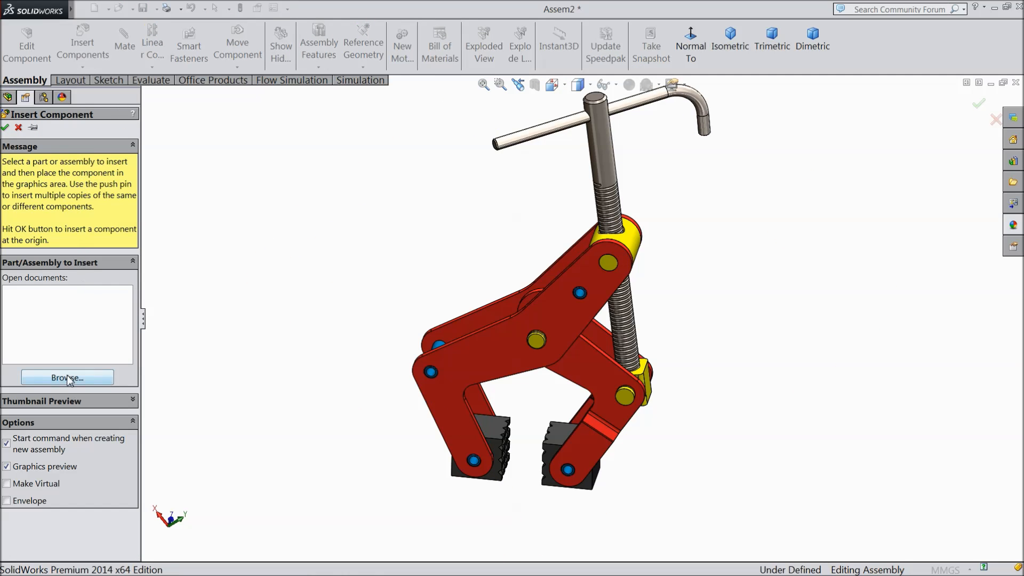
{"action": "left_click", "coordinate": [67, 378]}
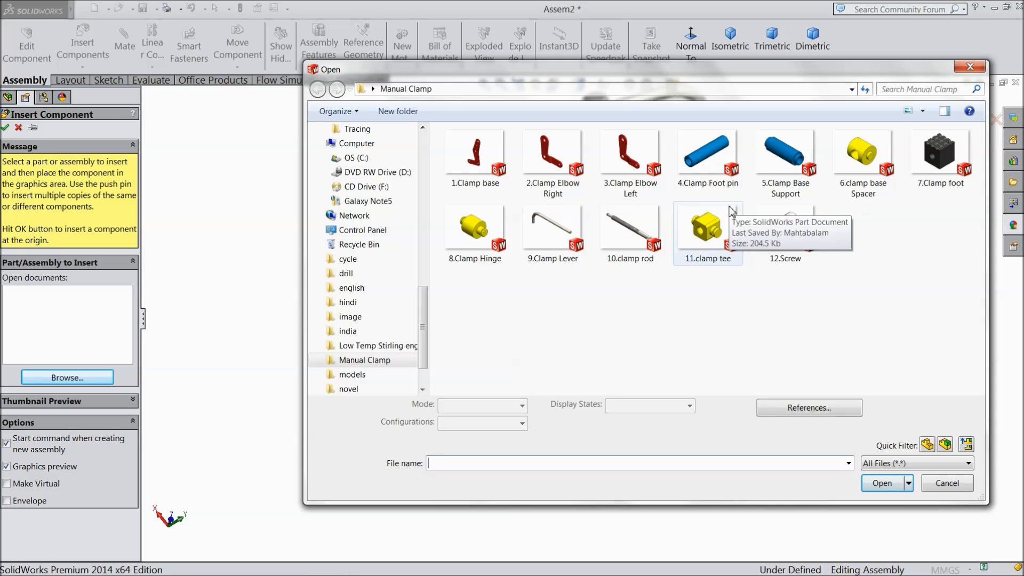
{"action": "left_click", "coordinate": [773, 187]}
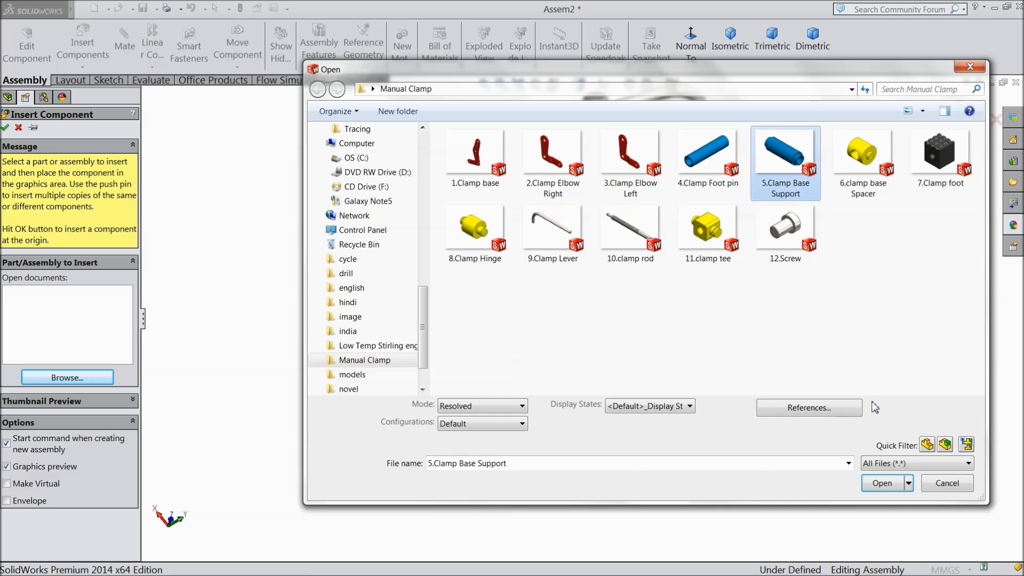
{"action": "left_click", "coordinate": [882, 484]}
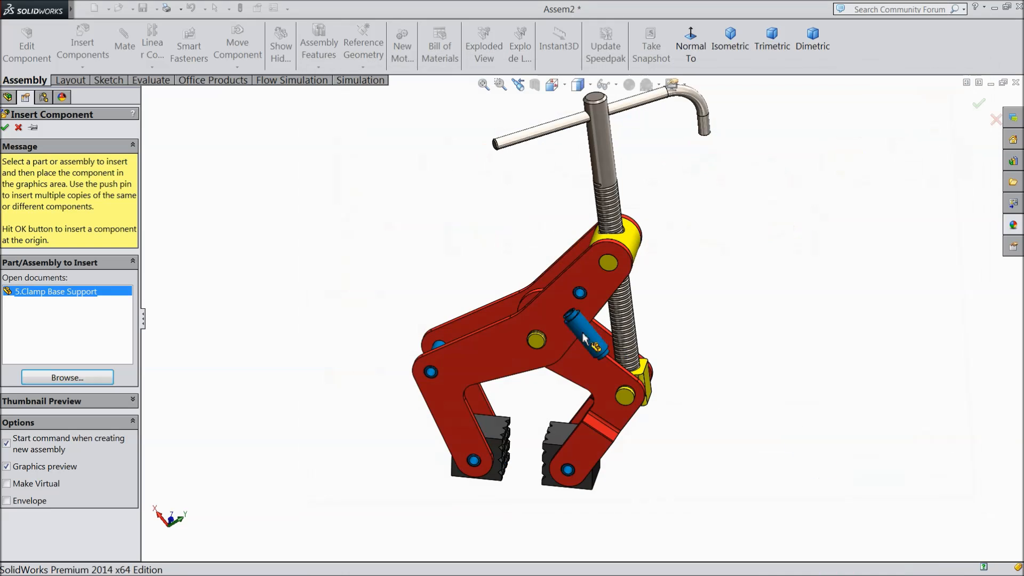
{"action": "left_click", "coordinate": [425, 286]}
- Delete the foot pin that joins the outer corner holes of the two clamp bases
{"action": "middle_click_drag", "start_coordinate": [416, 281], "coordinate": [463, 279]}
{"action": "scroll", "coordinate": [560, 379], "scroll_direction": "down", "scroll_amount": 3}
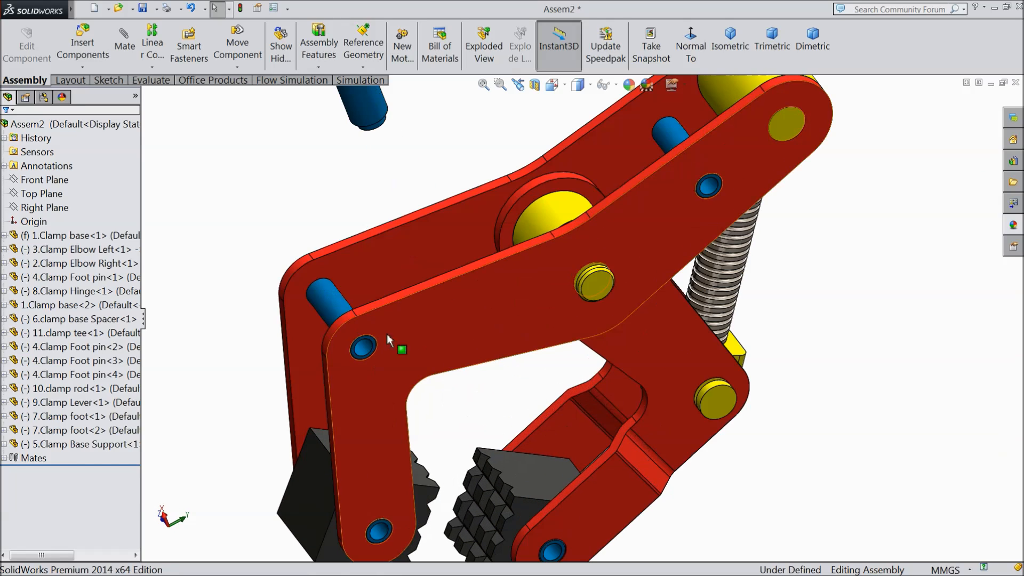
{"action": "left_click", "coordinate": [339, 309]}
{"action": "right_click", "coordinate": [339, 309]}
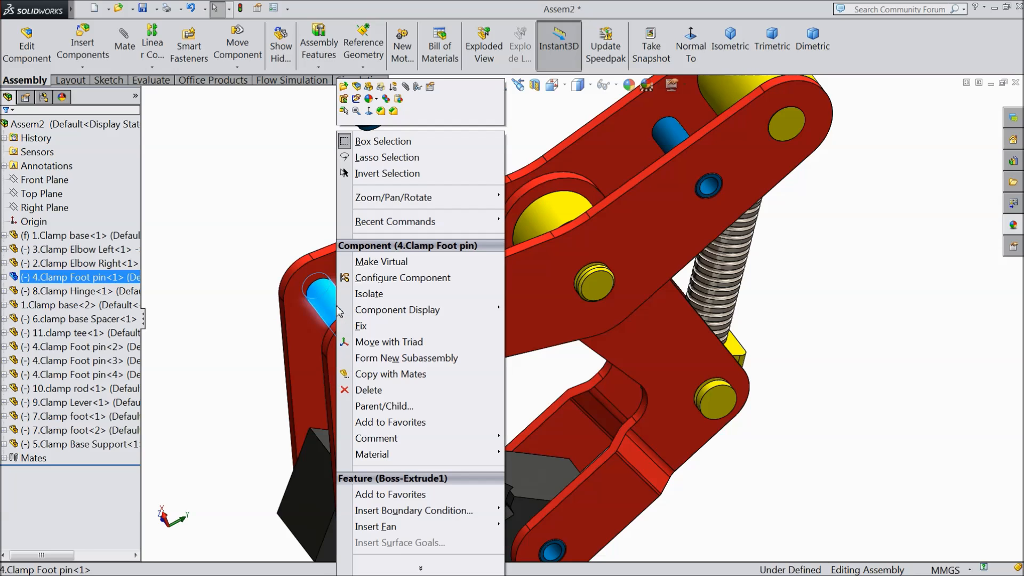
{"action": "left_click", "coordinate": [373, 395]}
{"action": "left_click", "coordinate": [606, 212]}
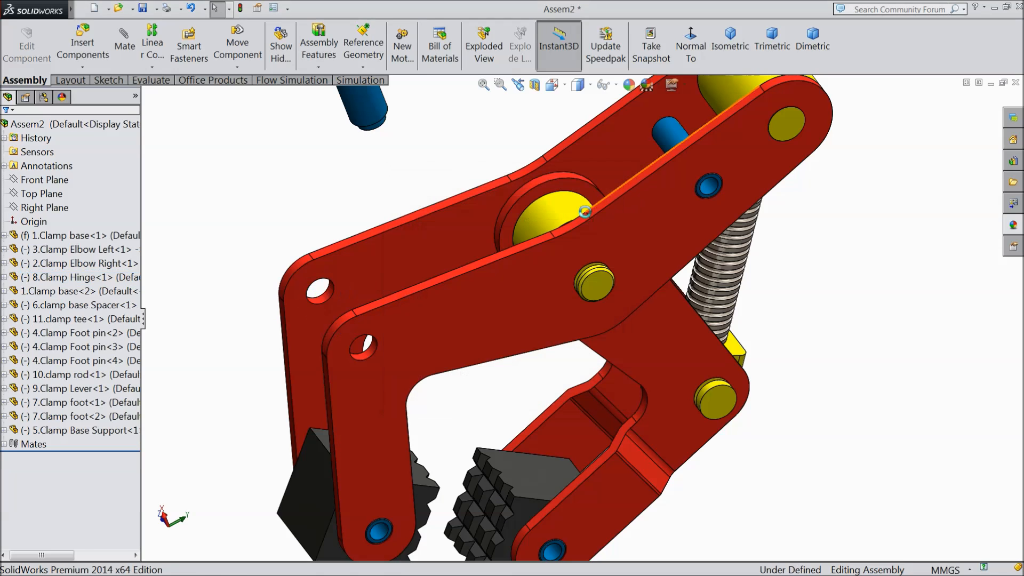
- Delete the foot pin in the clamp bases' upper holes, near the screw end, together with its mates
{"action": "left_click", "coordinate": [687, 134]}
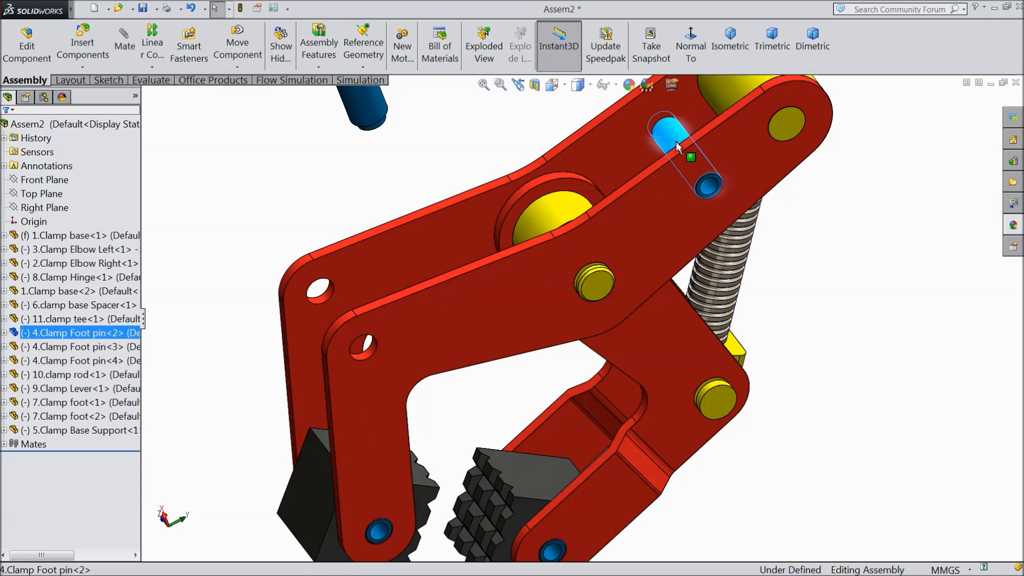
{"action": "right_click", "coordinate": [687, 135]}
{"action": "left_click", "coordinate": [708, 390]}
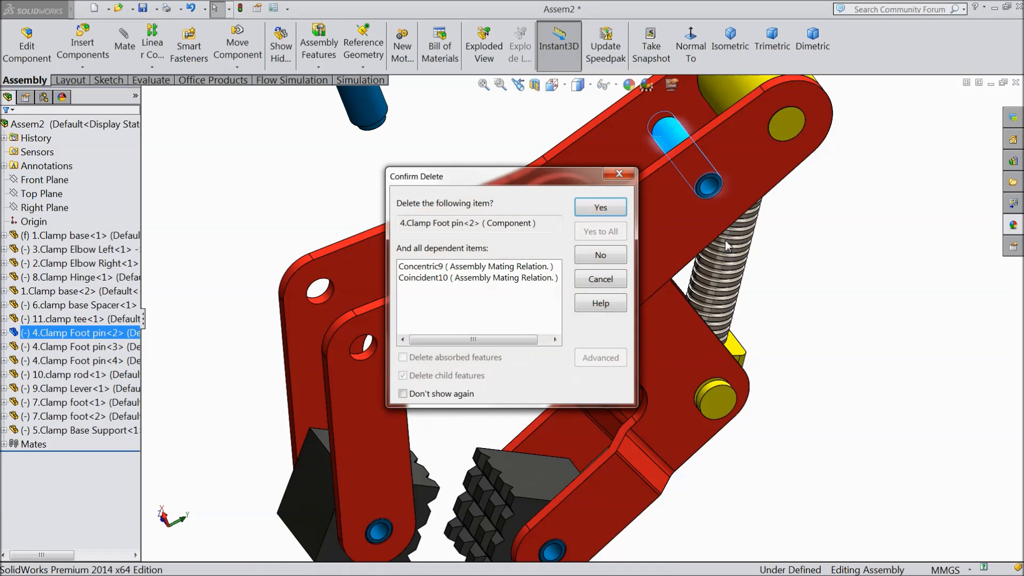
{"action": "left_click", "coordinate": [599, 209]}
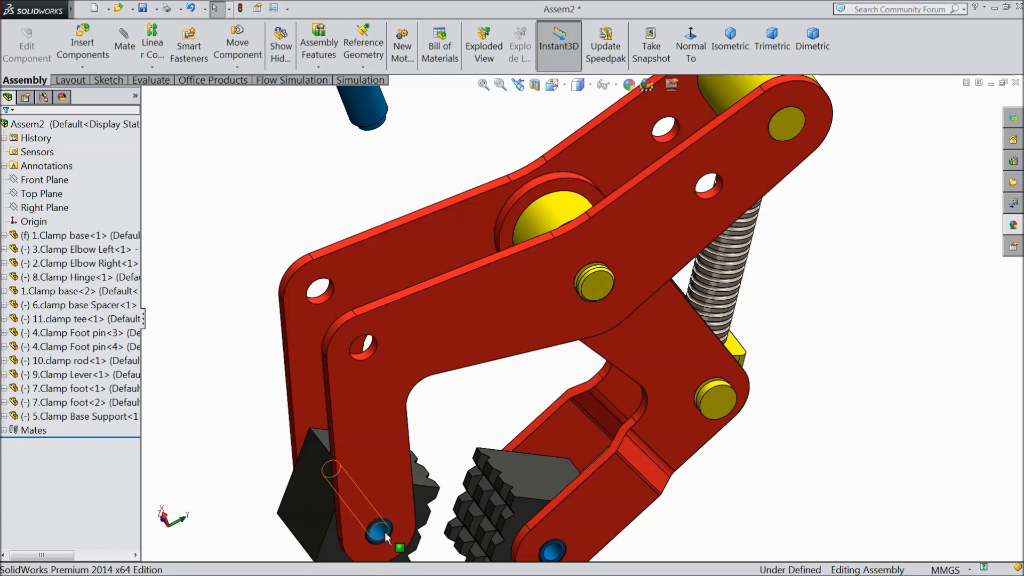
- Move the clamp base support near the bases and mate it concentric with the rear clamp base's corner hole
{"action": "scroll", "coordinate": [408, 296], "scroll_direction": "up", "scroll_amount": 3}
{"action": "left_click_drag", "start_coordinate": [455, 174], "coordinate": [457, 258]}
{"action": "scroll", "coordinate": [472, 263], "scroll_direction": "down", "scroll_amount": 4}
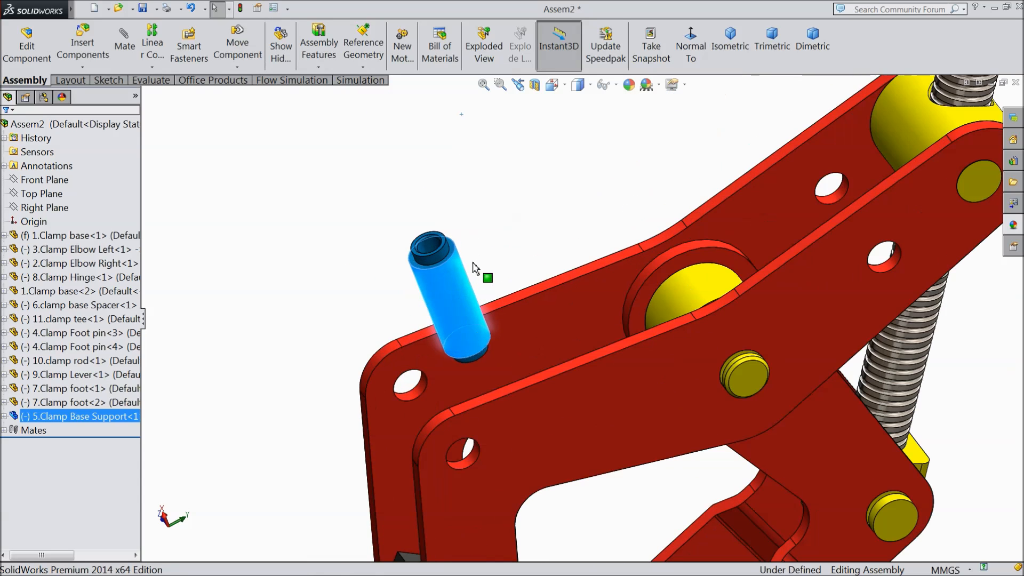
{"action": "left_click", "coordinate": [121, 46]}
{"action": "left_click", "coordinate": [417, 393]}
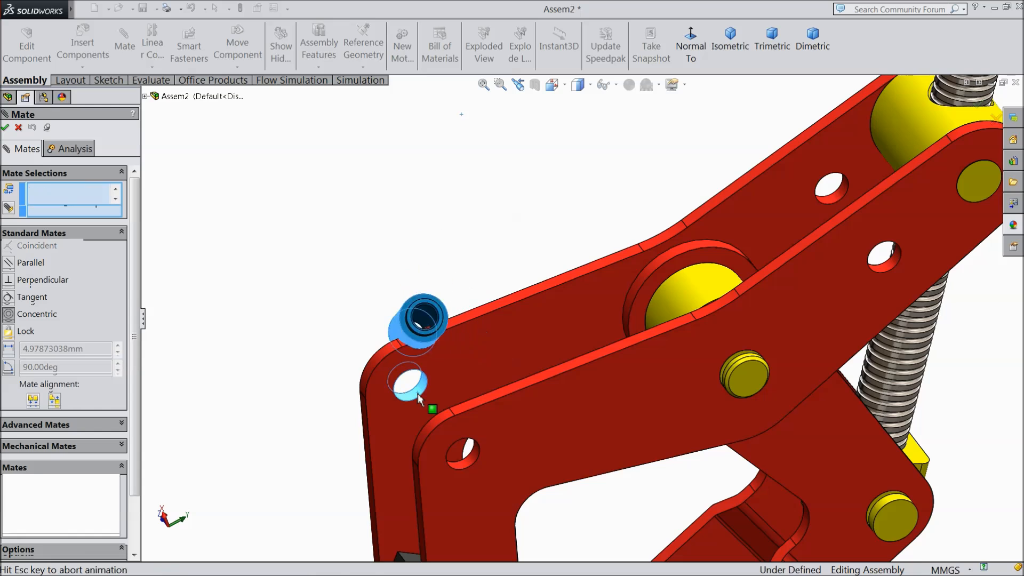
{"action": "left_click", "coordinate": [401, 412]}
{"action": "scroll", "coordinate": [433, 414], "scroll_direction": "down", "scroll_amount": 3}
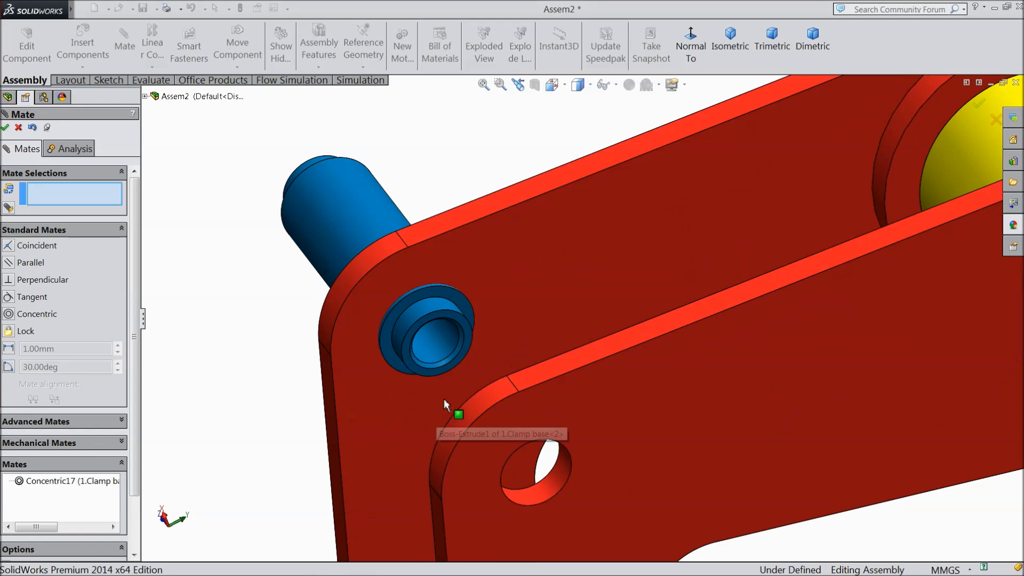
{"action": "left_click", "coordinate": [437, 372]}
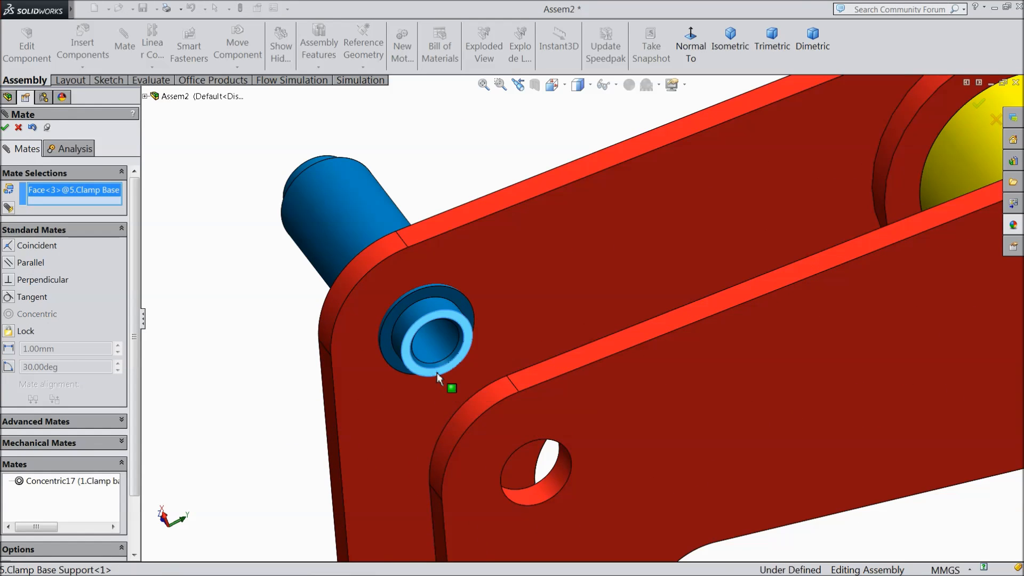
{"action": "left_click", "coordinate": [610, 454]}
{"action": "middle_click_drag", "start_coordinate": [622, 406], "coordinate": [663, 446]}
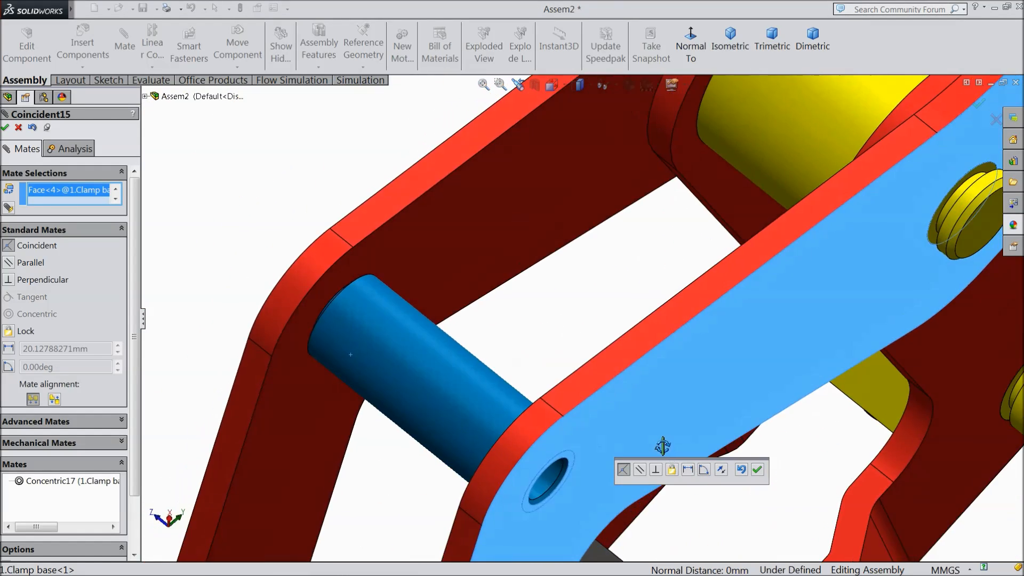
{"action": "right_click", "coordinate": [66, 194]}
{"action": "left_click", "coordinate": [17, 129]}
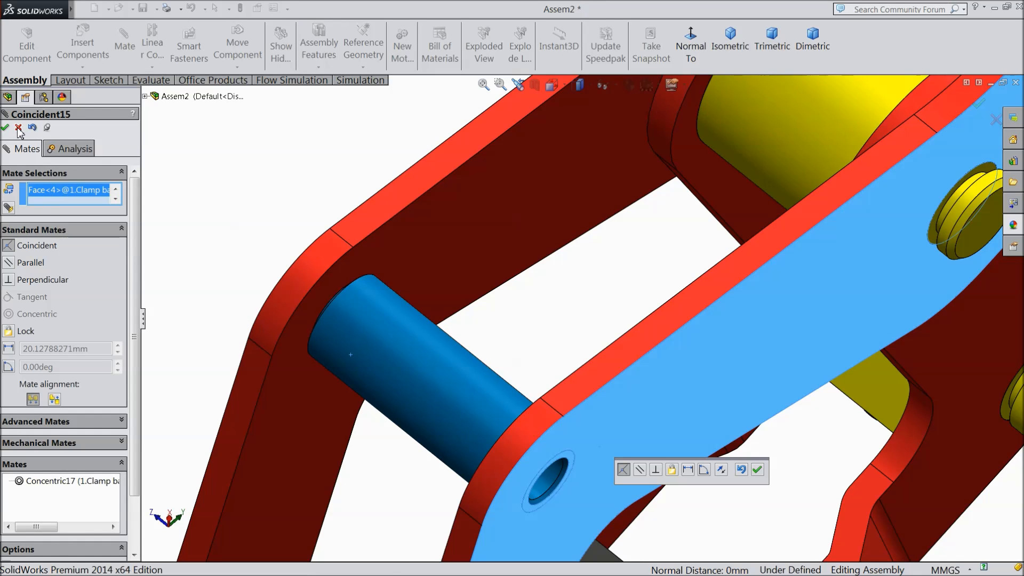
{"action": "left_click", "coordinate": [17, 129]}
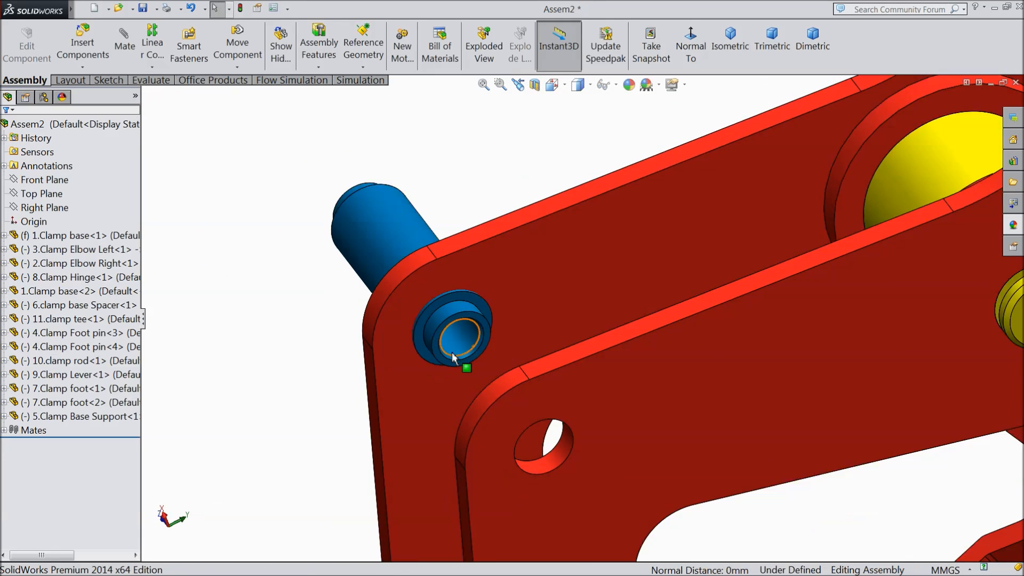
- Mate the clamp base support's shoulder face coincident with the front clamp base's inner face so it spans both bases
{"action": "scroll", "coordinate": [505, 312], "scroll_direction": "down", "scroll_amount": 4}
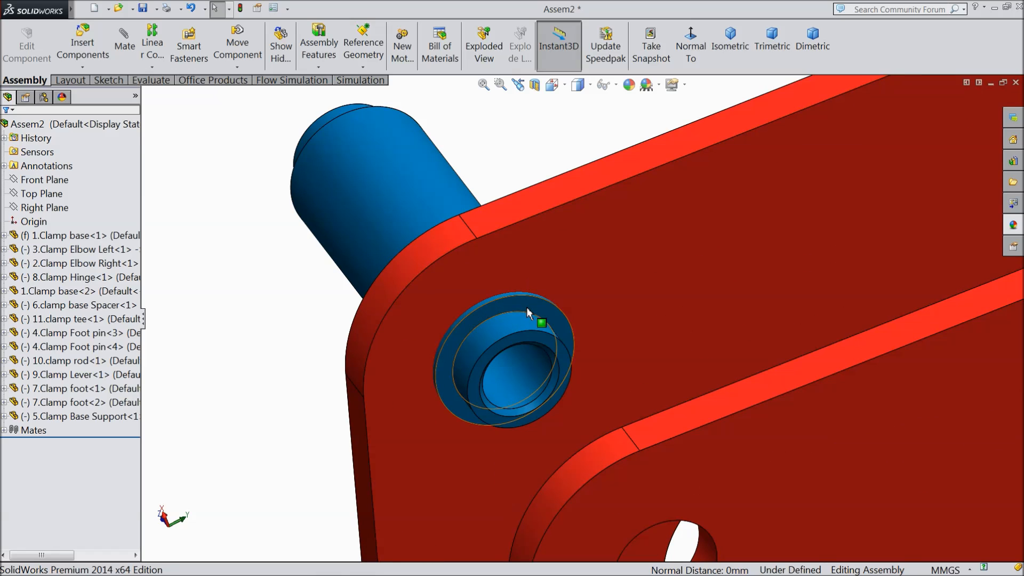
{"action": "left_click", "coordinate": [527, 310]}
{"action": "middle_click_drag", "start_coordinate": [609, 321], "coordinate": [828, 444]}
{"action": "left_click", "coordinate": [829, 440]}
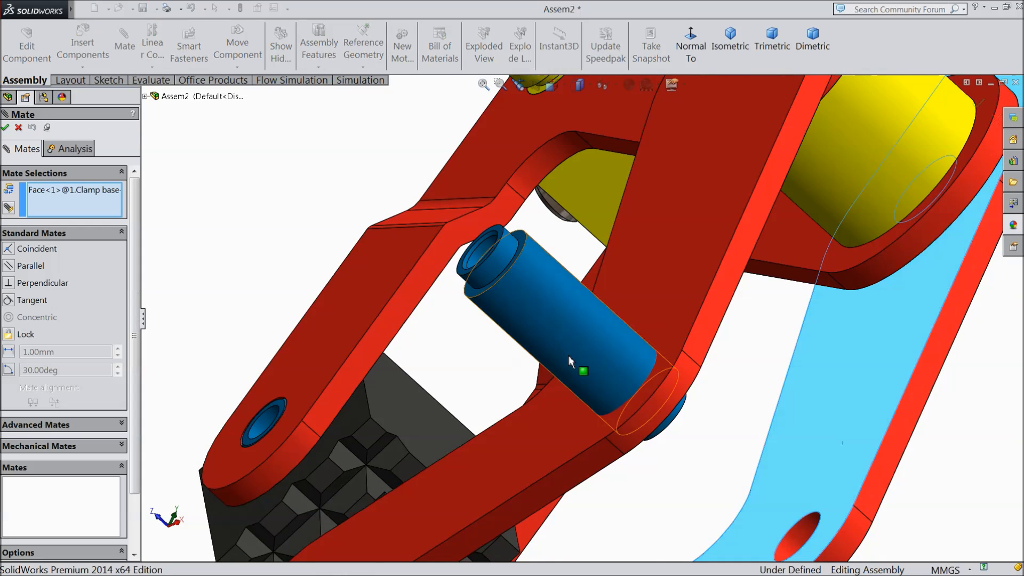
{"action": "middle_click_drag", "start_coordinate": [576, 360], "coordinate": [489, 313]}
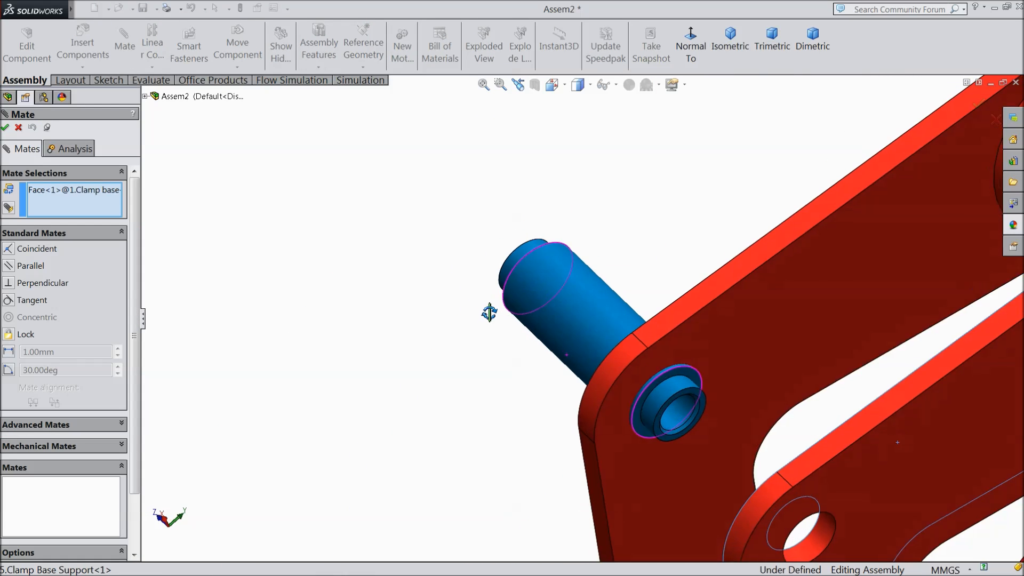
{"action": "left_click", "coordinate": [686, 377]}
{"action": "mouse_move", "coordinate": [714, 393]}
{"action": "middle_mouse_down"}
{"action": "mouse_move", "coordinate": [761, 424]}
{"action": "mouse_move", "coordinate": [693, 374]}
{"action": "mouse_move", "coordinate": [701, 379]}
{"action": "middle_mouse_up"}
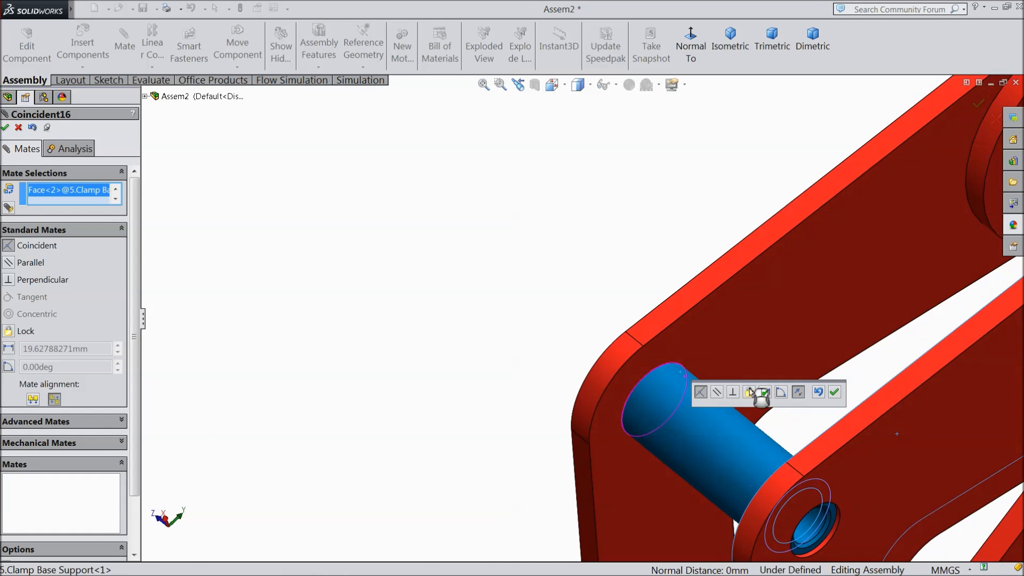
{"action": "left_click", "coordinate": [835, 393]}
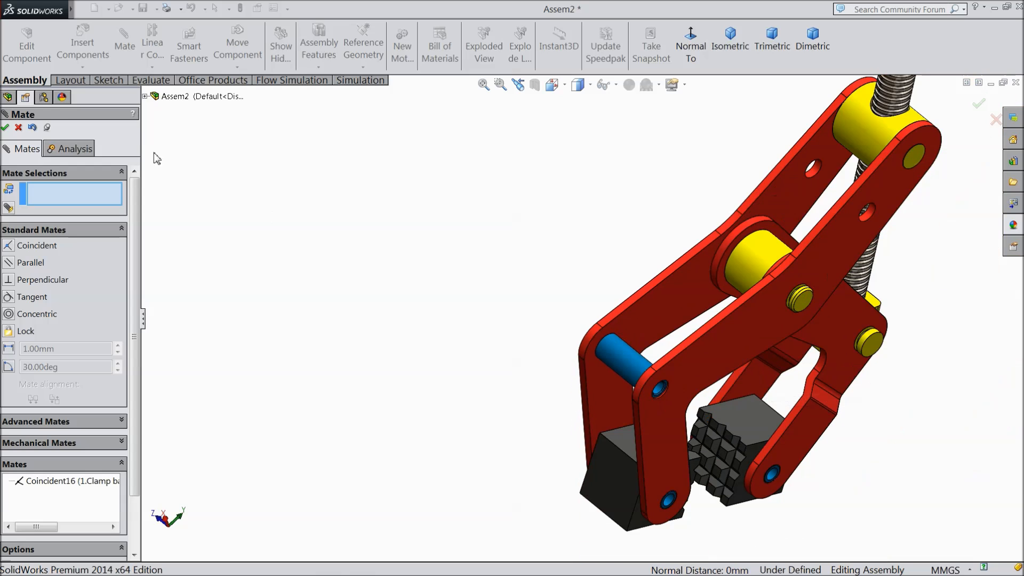
{"action": "left_click", "coordinate": [5, 128]}
- Copy the clamp base support and place the copy near the clamp bases' empty upper holes, close to the threaded rod
{"action": "scroll", "coordinate": [571, 355], "scroll_direction": "down", "scroll_amount": 2}
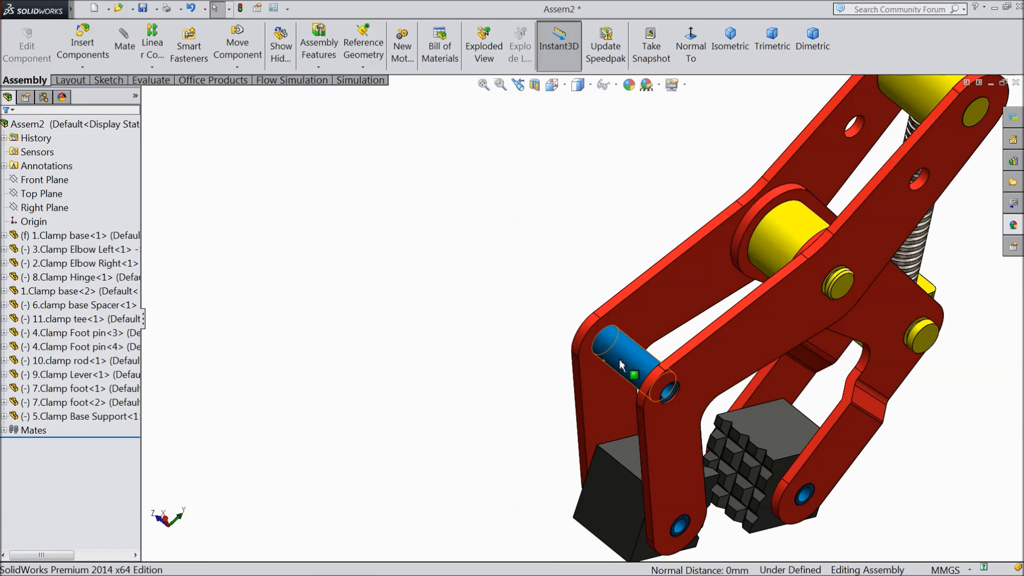
{"action": "left_click_drag", "start_coordinate": [634, 360], "coordinate": [824, 130]}
{"action": "scroll", "coordinate": [923, 121], "scroll_direction": "up", "scroll_amount": 2}
{"action": "scroll", "coordinate": [925, 117], "scroll_direction": "down", "scroll_amount": 5}
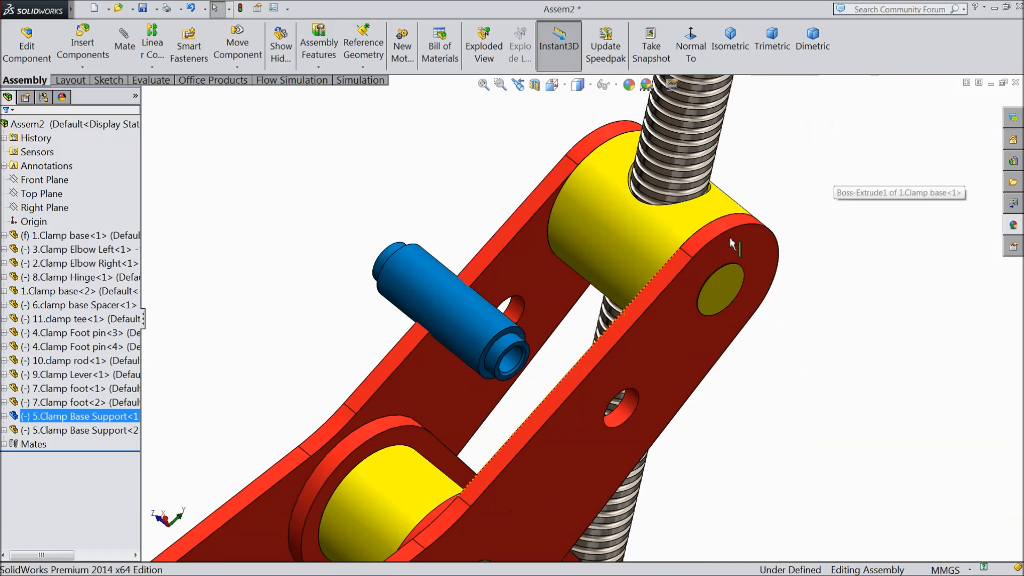
- Mate the copied clamp base support concentric with the front clamp base's upper hole
{"action": "scroll", "coordinate": [493, 331], "scroll_direction": "down", "scroll_amount": 4}
{"action": "left_click", "coordinate": [459, 337]}
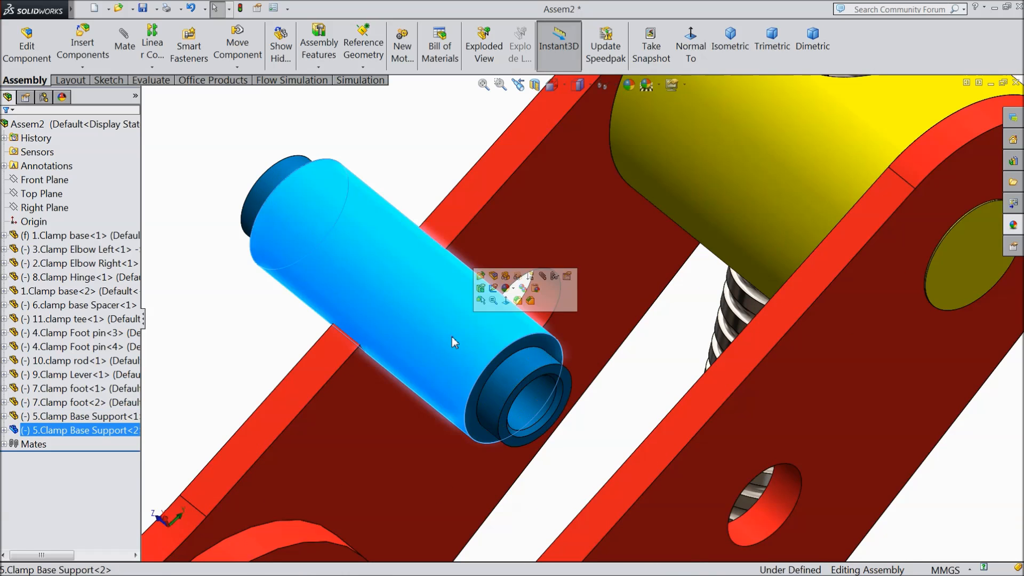
{"action": "key", "text": "m"}
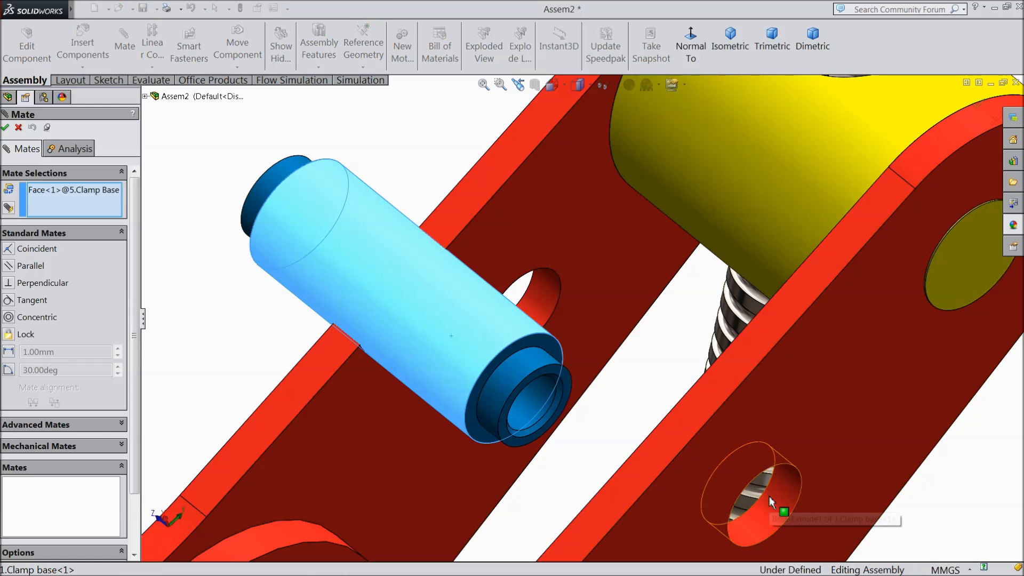
{"action": "left_click", "coordinate": [779, 501]}
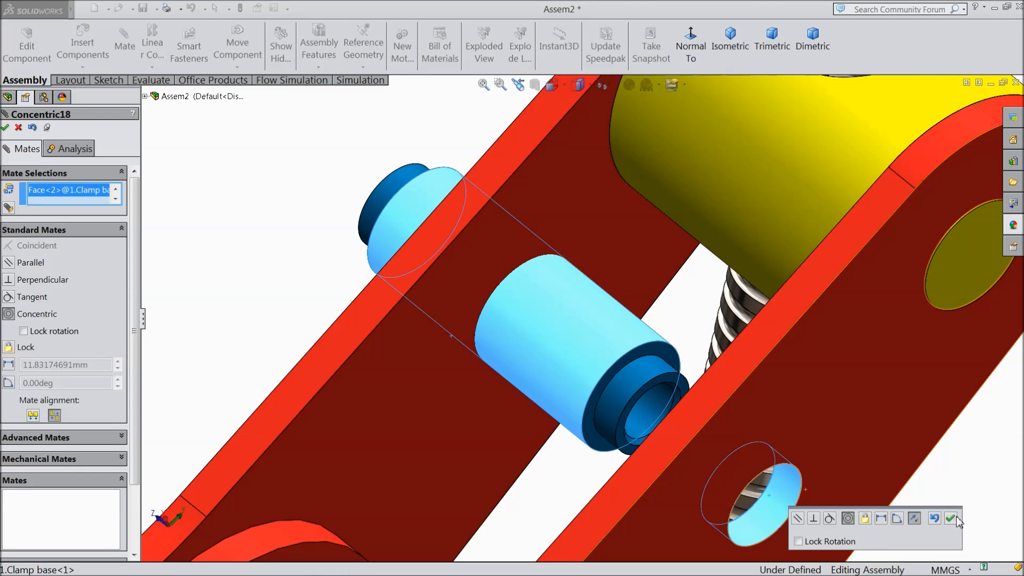
{"action": "left_click", "coordinate": [953, 519]}
- Mate the copied support's shoulder face coincident with the clamp base's inner face and finish mating
{"action": "left_click", "coordinate": [658, 354]}
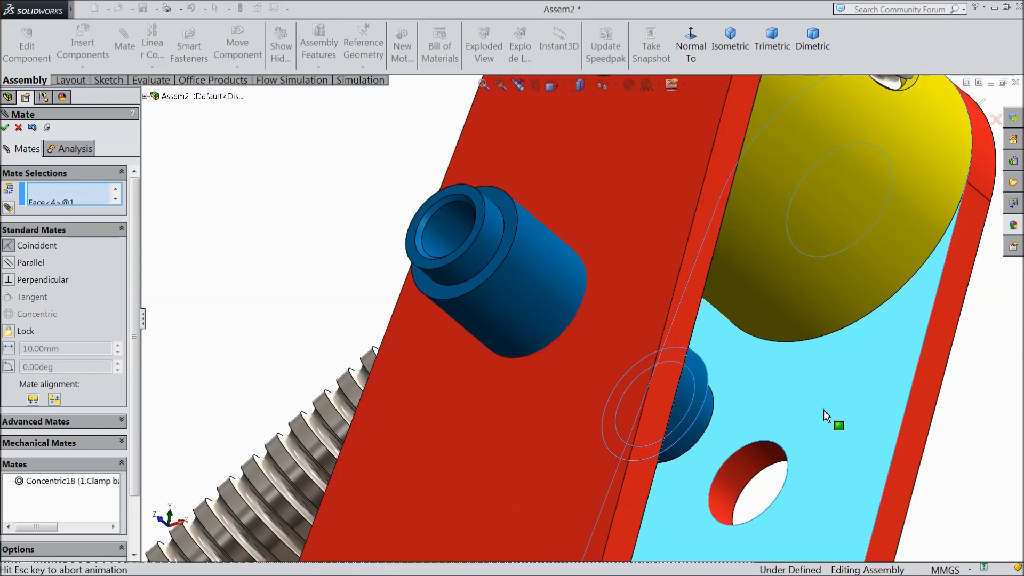
{"action": "left_click", "coordinate": [827, 415]}
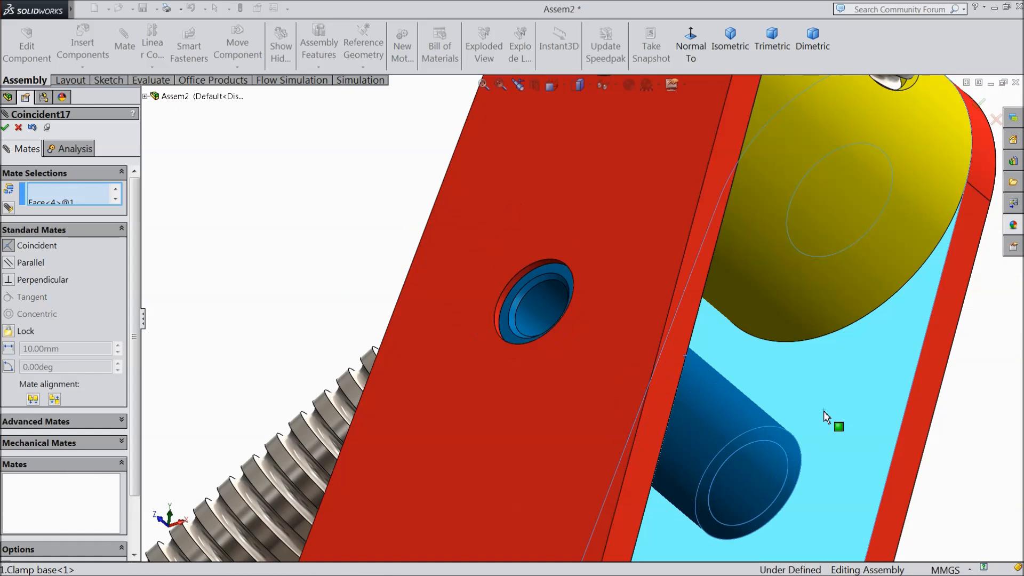
{"action": "left_click", "coordinate": [971, 429]}
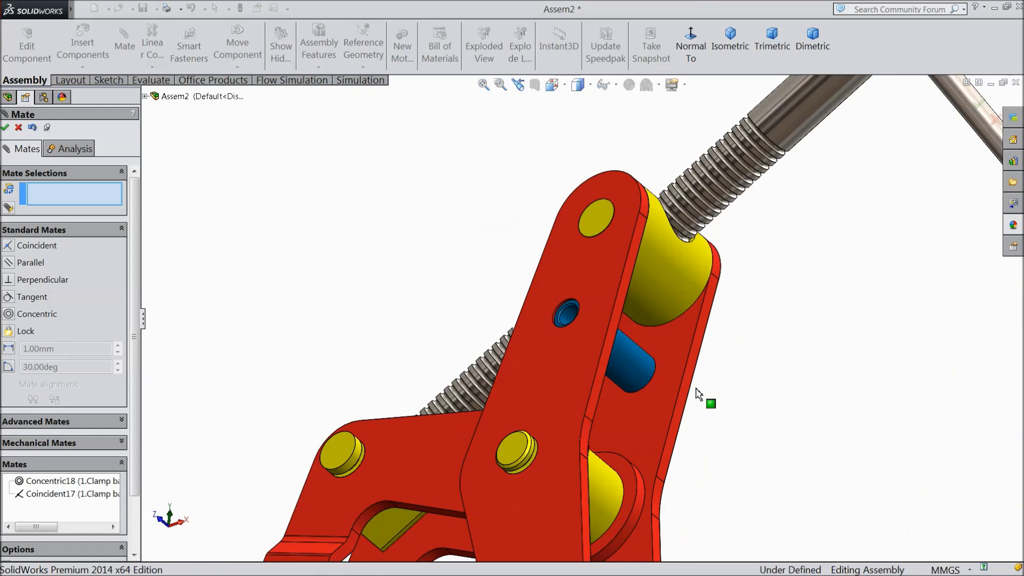
{"action": "middle_click_drag", "start_coordinate": [640, 384], "coordinate": [522, 331]}
{"action": "scroll", "coordinate": [682, 427], "scroll_direction": "up", "scroll_amount": 4}
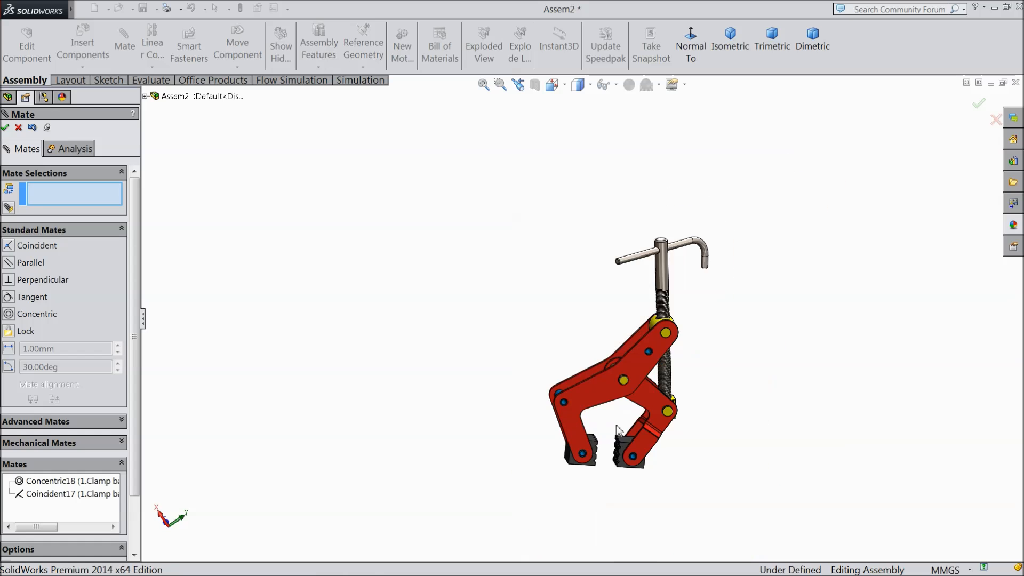
{"action": "scroll", "coordinate": [668, 411], "scroll_direction": "down", "scroll_amount": 4}
{"action": "left_click", "coordinate": [5, 128]}
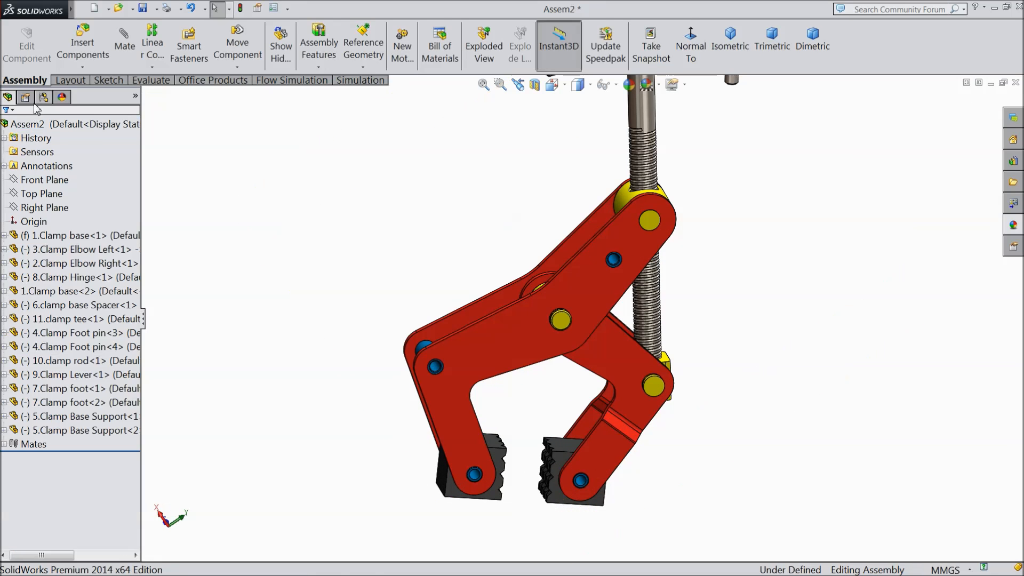
- Insert the 12.Screw part and place it beside the upper clamp base support's open end
{"action": "left_click", "coordinate": [83, 47]}
{"action": "left_click", "coordinate": [73, 381]}
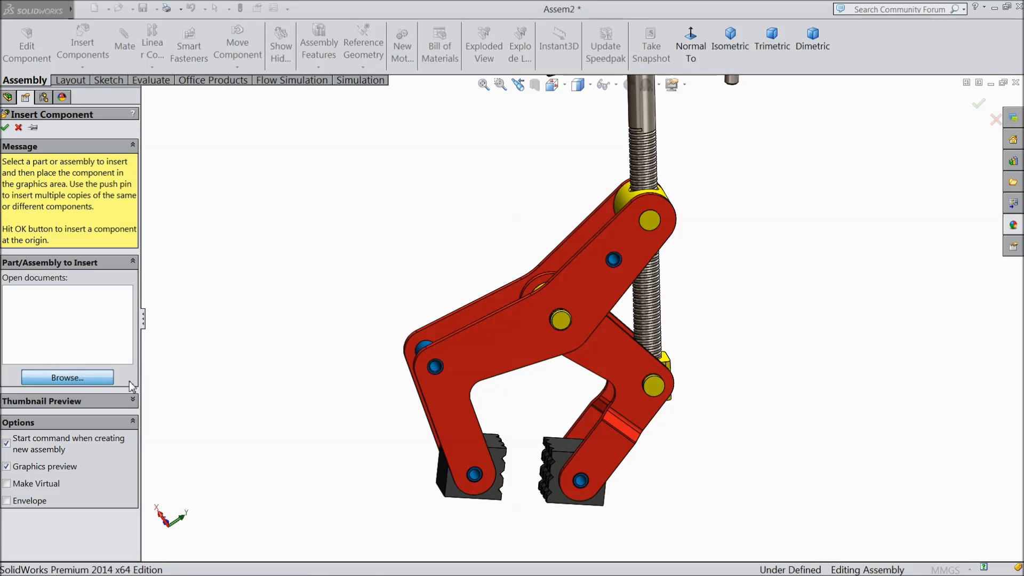
{"action": "left_click", "coordinate": [784, 245]}
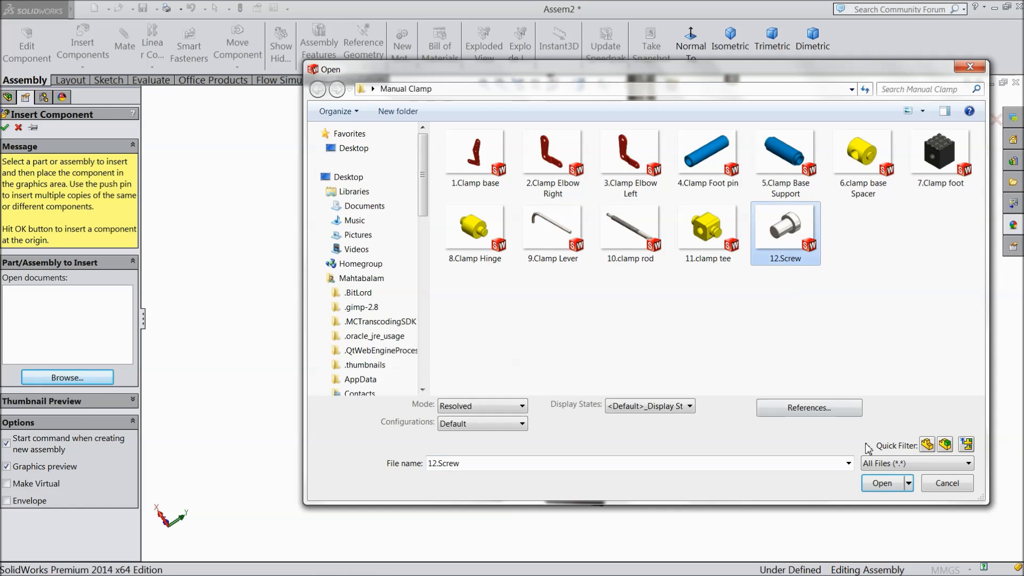
{"action": "left_click", "coordinate": [882, 484]}
{"action": "scroll", "coordinate": [686, 354], "scroll_direction": "down", "scroll_amount": 5}
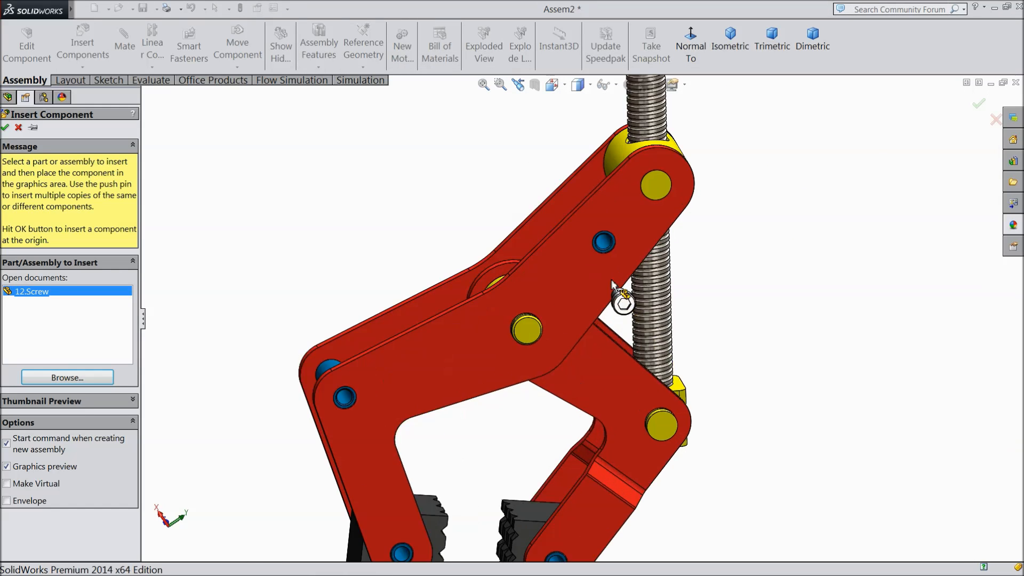
{"action": "scroll", "coordinate": [600, 251], "scroll_direction": "down", "scroll_amount": 2}
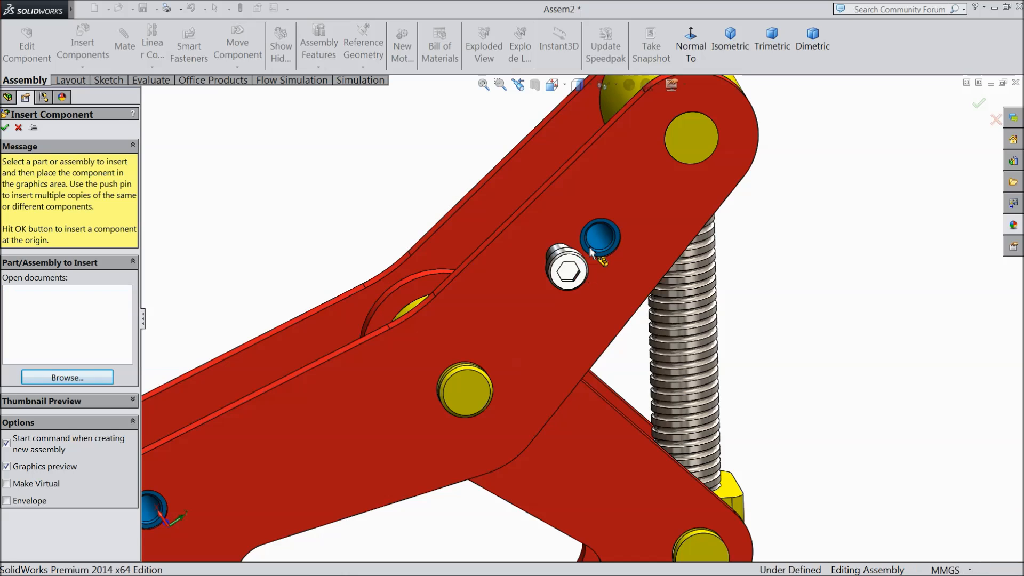
{"action": "left_click", "coordinate": [590, 251]}
- Mate the screw's shank concentric with the bore of the upper clamp base support
{"action": "scroll", "coordinate": [591, 246], "scroll_direction": "down", "scroll_amount": 4}
{"action": "middle_click_drag", "start_coordinate": [528, 203], "coordinate": [570, 286]}
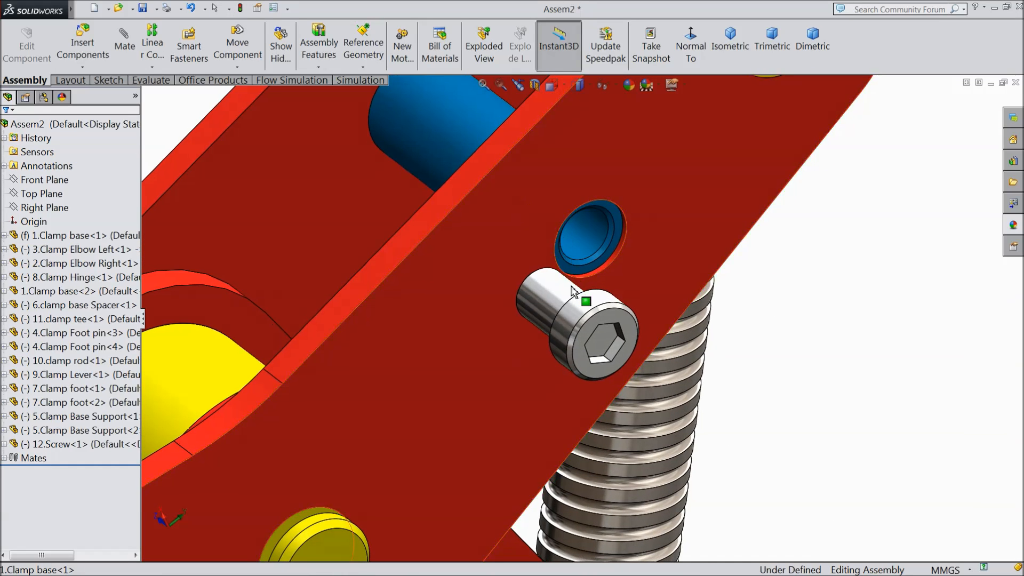
{"action": "left_click", "coordinate": [590, 237]}
{"action": "left_click", "coordinate": [674, 193]}
{"action": "left_click", "coordinate": [560, 298]}
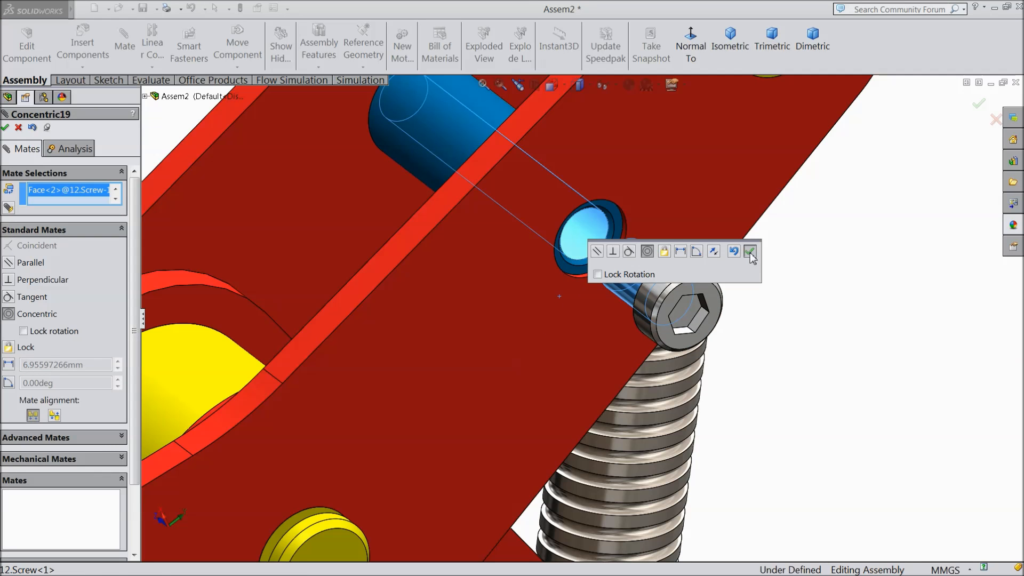
{"action": "left_click", "coordinate": [750, 251]}
- Mate the underside of the screw head coincident with the front clamp base's outer face and finish mating
{"action": "left_click", "coordinate": [638, 189]}
{"action": "middle_click_drag", "start_coordinate": [637, 189], "coordinate": [776, 301]}
{"action": "left_click", "coordinate": [776, 304]}
{"action": "middle_click_drag", "start_coordinate": [772, 359], "coordinate": [832, 269]}
{"action": "left_click", "coordinate": [927, 271]}
{"action": "scroll", "coordinate": [608, 371], "scroll_direction": "up", "scroll_amount": 10}
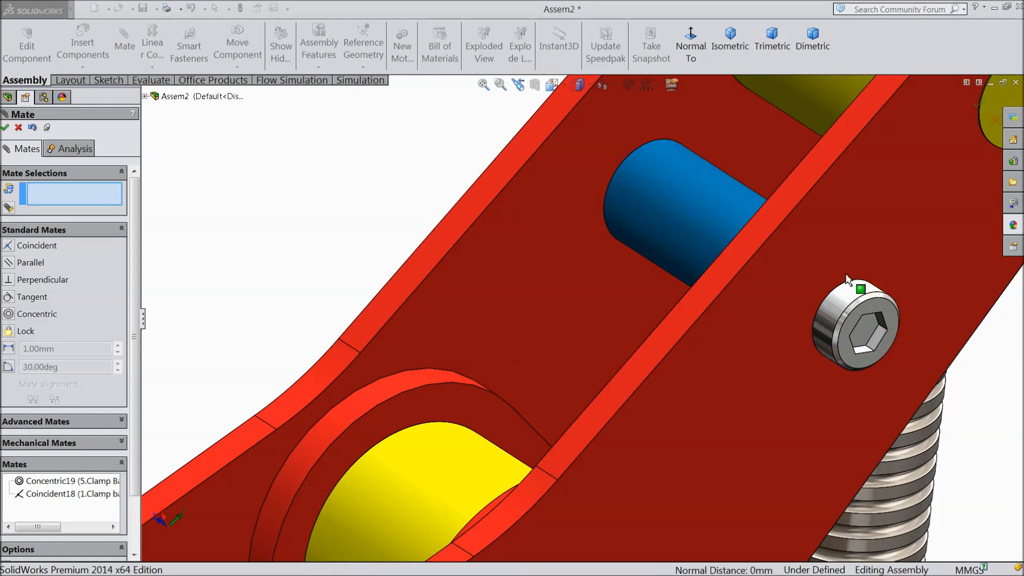
{"action": "scroll", "coordinate": [608, 371], "scroll_direction": "up", "scroll_amount": 5}
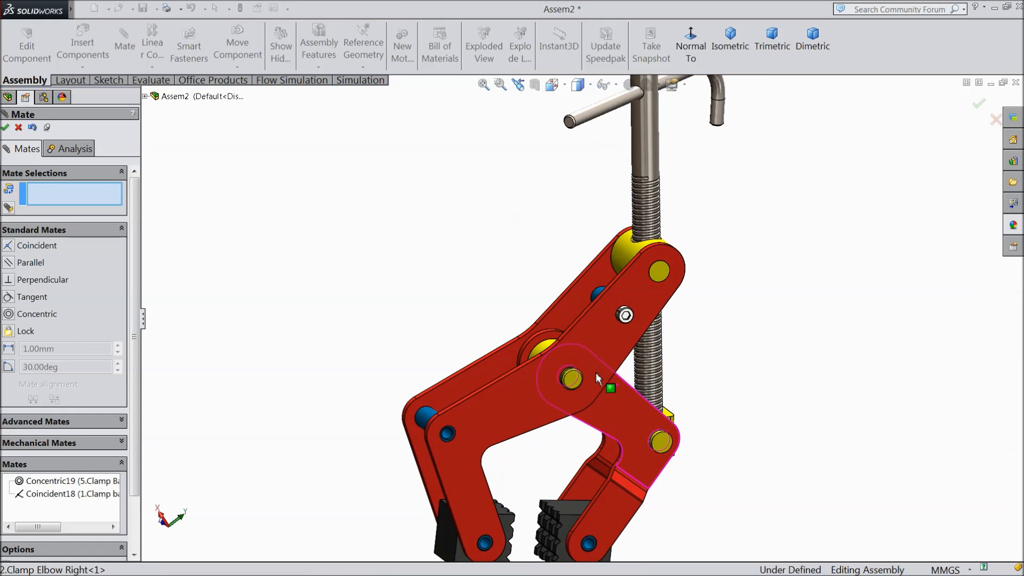
{"action": "scroll", "coordinate": [611, 378], "scroll_direction": "down", "scroll_amount": 4}
{"action": "scroll", "coordinate": [612, 392], "scroll_direction": "up", "scroll_amount": 1}
{"action": "scroll", "coordinate": [611, 393], "scroll_direction": "down", "scroll_amount": 3}
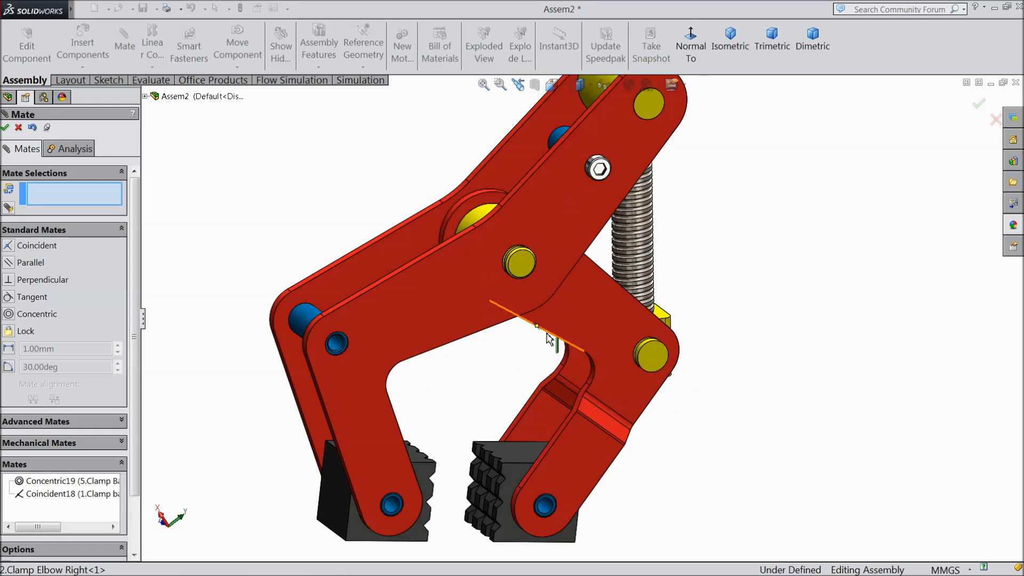
{"action": "left_click", "coordinate": [6, 128]}
- Copy the screw with its mates into the corner clamp base support, seated against the front clamp base's outer face
{"action": "left_click", "coordinate": [82, 66]}
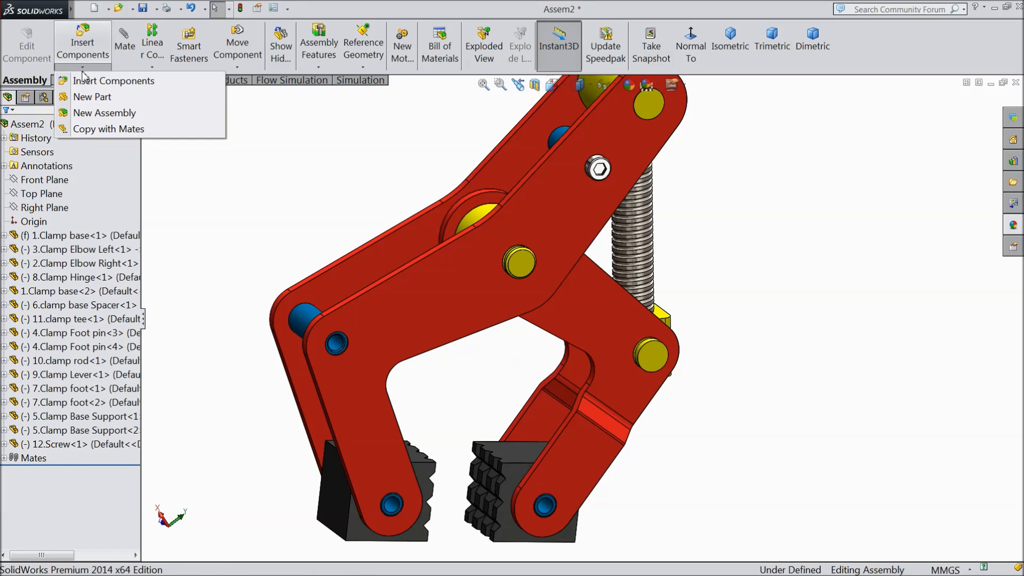
{"action": "left_click", "coordinate": [108, 131]}
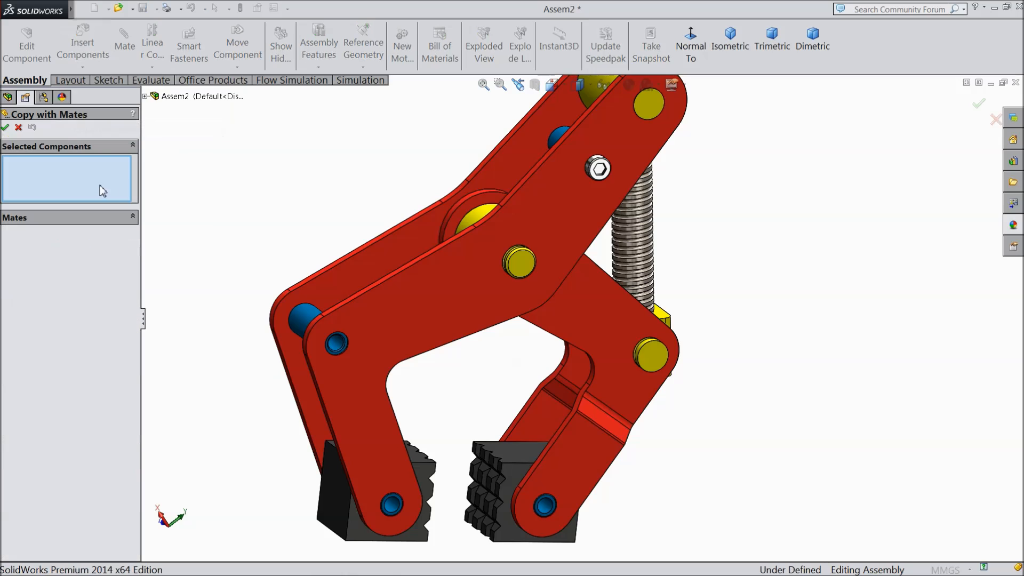
{"action": "scroll", "coordinate": [572, 181], "scroll_direction": "down", "scroll_amount": 3}
{"action": "left_click", "coordinate": [568, 170]}
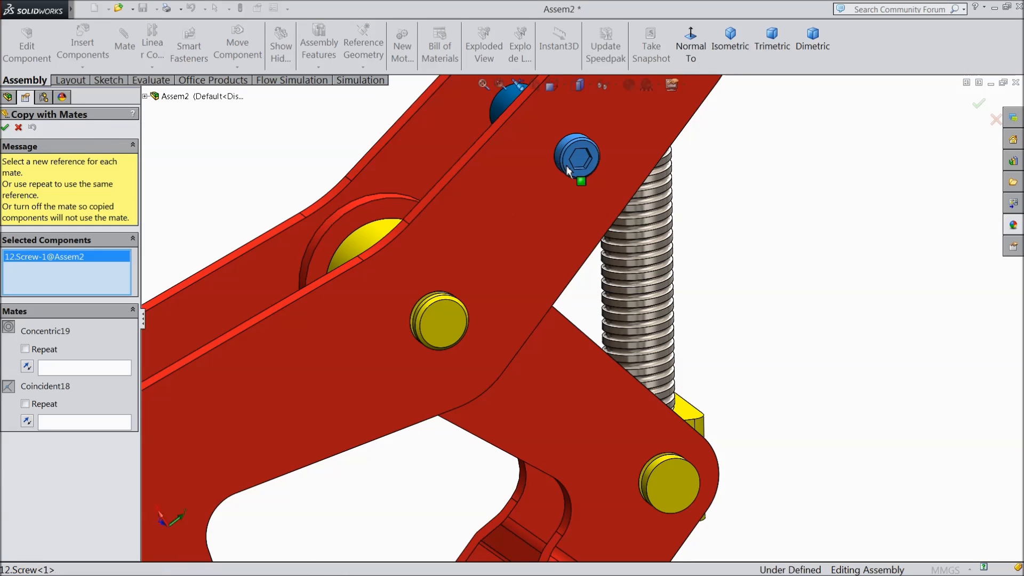
{"action": "left_click", "coordinate": [77, 368]}
{"action": "scroll", "coordinate": [418, 338], "scroll_direction": "up", "scroll_amount": 5}
{"action": "scroll", "coordinate": [407, 407], "scroll_direction": "down", "scroll_amount": 6}
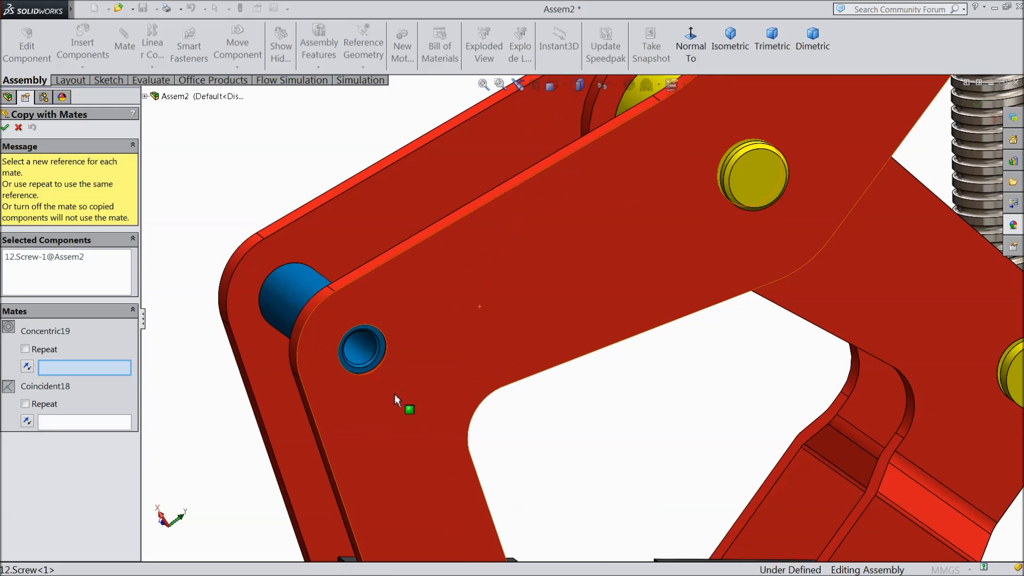
{"action": "left_click", "coordinate": [370, 356]}
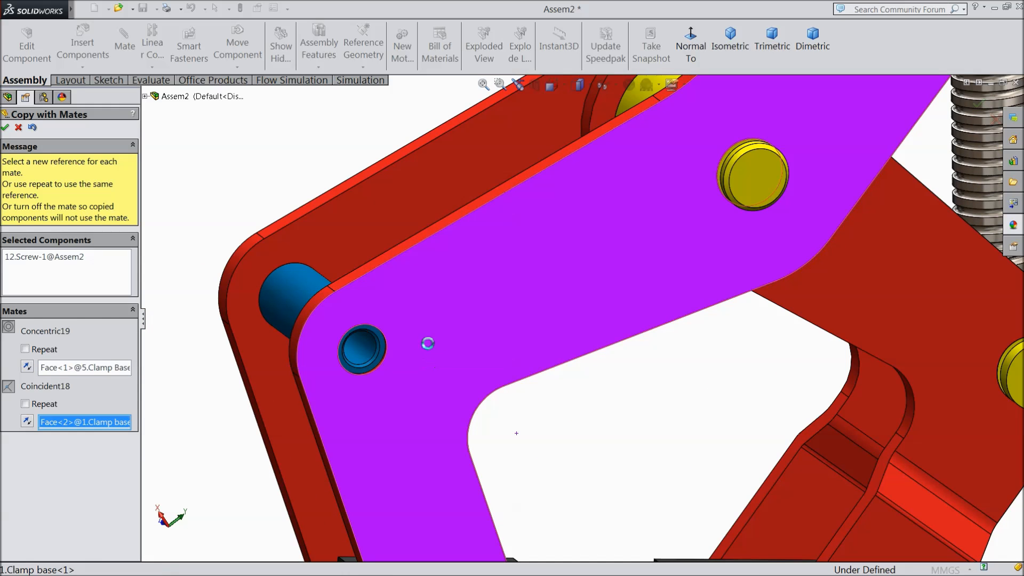
{"action": "left_click", "coordinate": [429, 347]}
{"action": "mouse_move", "coordinate": [400, 354]}
{"action": "middle_mouse_down"}
{"action": "mouse_move", "coordinate": [453, 377]}
{"action": "mouse_move", "coordinate": [405, 350]}
{"action": "middle_mouse_up"}
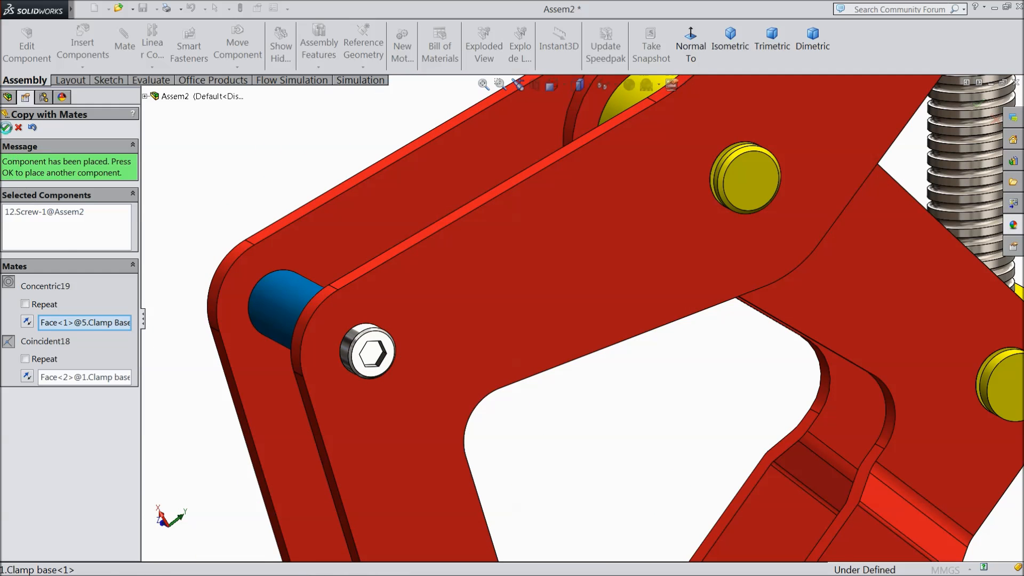
{"action": "left_click", "coordinate": [4, 128]}
- Place another mated screw copy in the foot pin at the clamp base's lower end, against the base's outer face
{"action": "scroll", "coordinate": [352, 320], "scroll_direction": "up", "scroll_amount": 5}
{"action": "scroll", "coordinate": [585, 462], "scroll_direction": "down", "scroll_amount": 7}
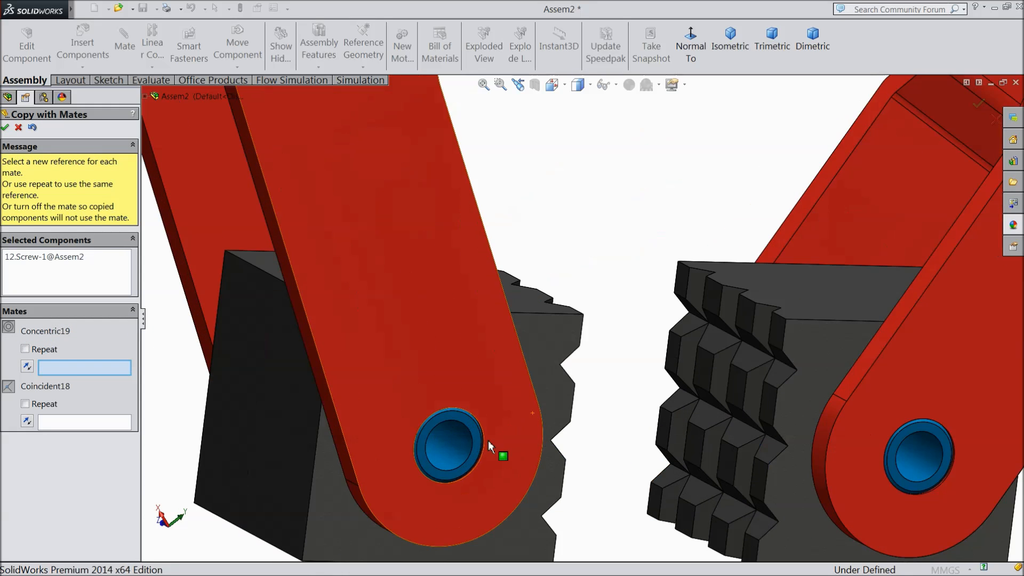
{"action": "left_click", "coordinate": [468, 450]}
{"action": "left_click", "coordinate": [473, 376]}
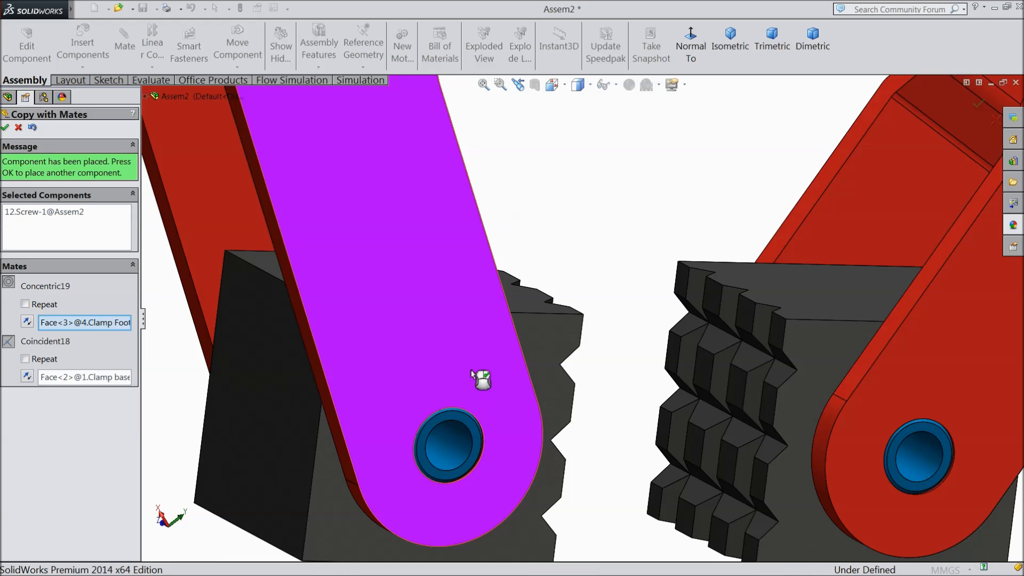
{"action": "left_click", "coordinate": [6, 129]}
- Place a mated screw copy in the right clamp elbow's foot pin, seated against the elbow's outer face
{"action": "scroll", "coordinate": [572, 365], "scroll_direction": "up", "scroll_amount": 3}
{"action": "scroll", "coordinate": [762, 398], "scroll_direction": "down", "scroll_amount": 5}
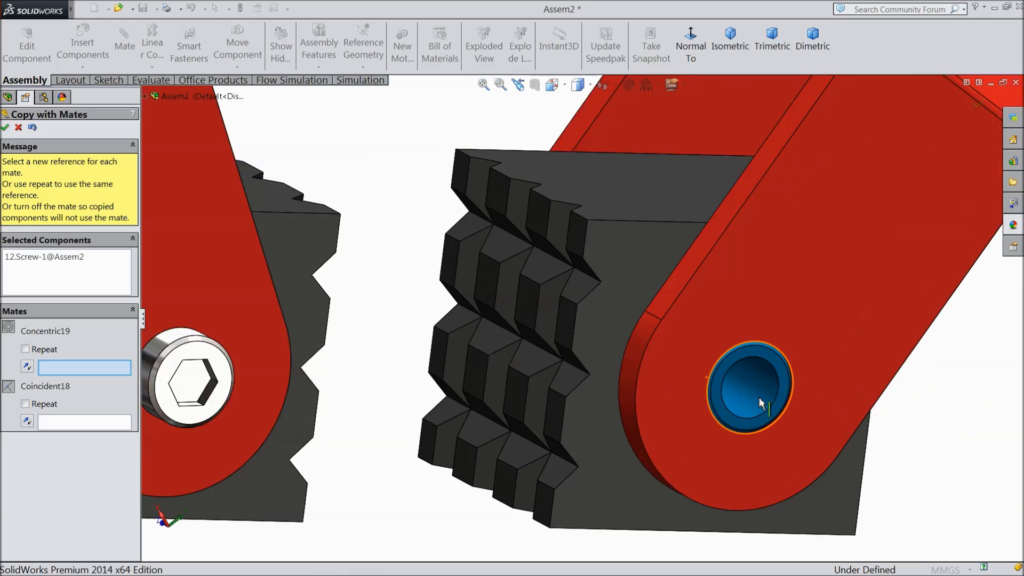
{"action": "left_click", "coordinate": [757, 392]}
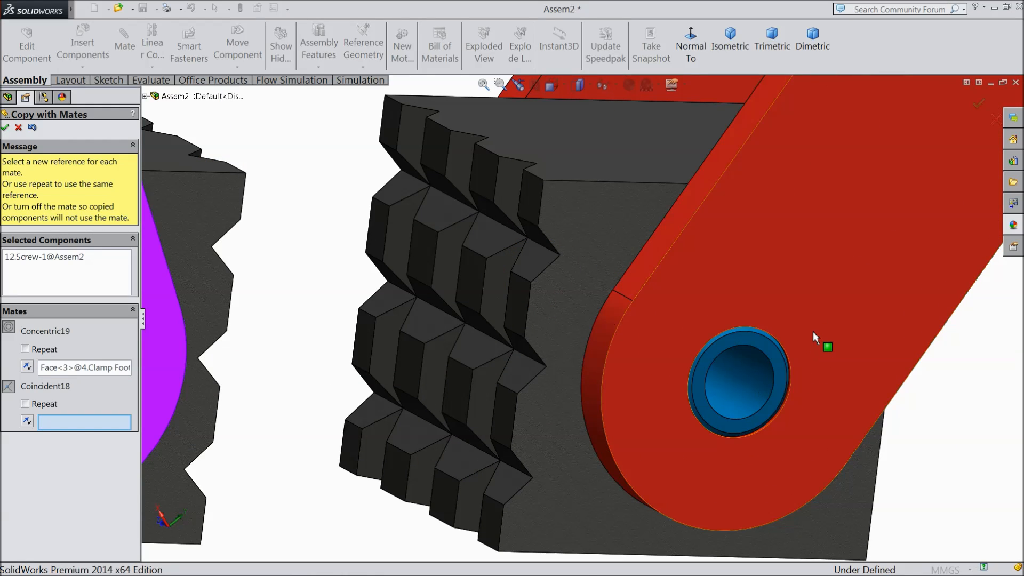
{"action": "left_click", "coordinate": [773, 281]}
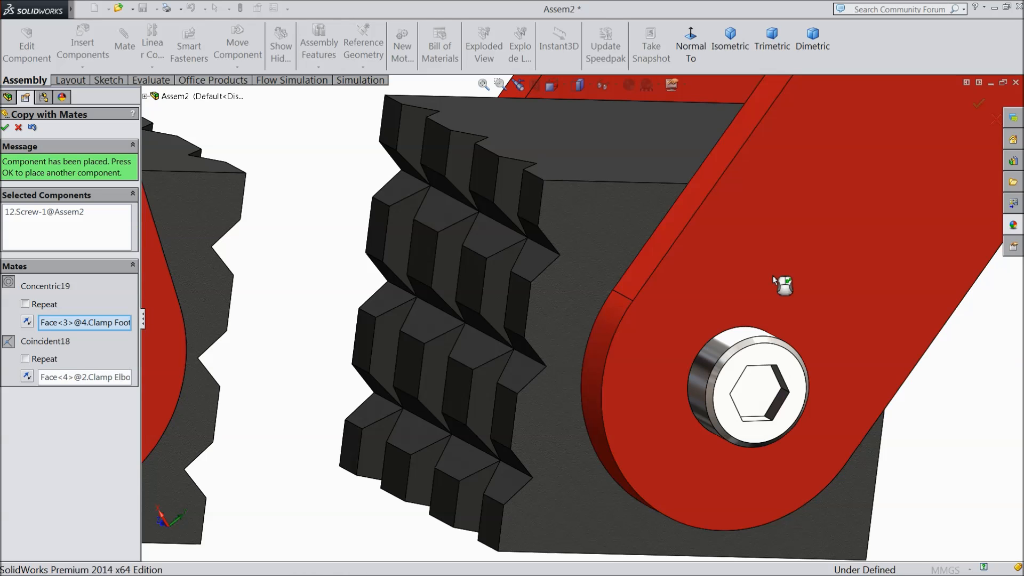
{"action": "left_click", "coordinate": [5, 127]}
- Place a mated screw copy in the upper base support on the opposite side, against the second clamp base's outer face
{"action": "scroll", "coordinate": [524, 344], "scroll_direction": "up", "scroll_amount": 5}
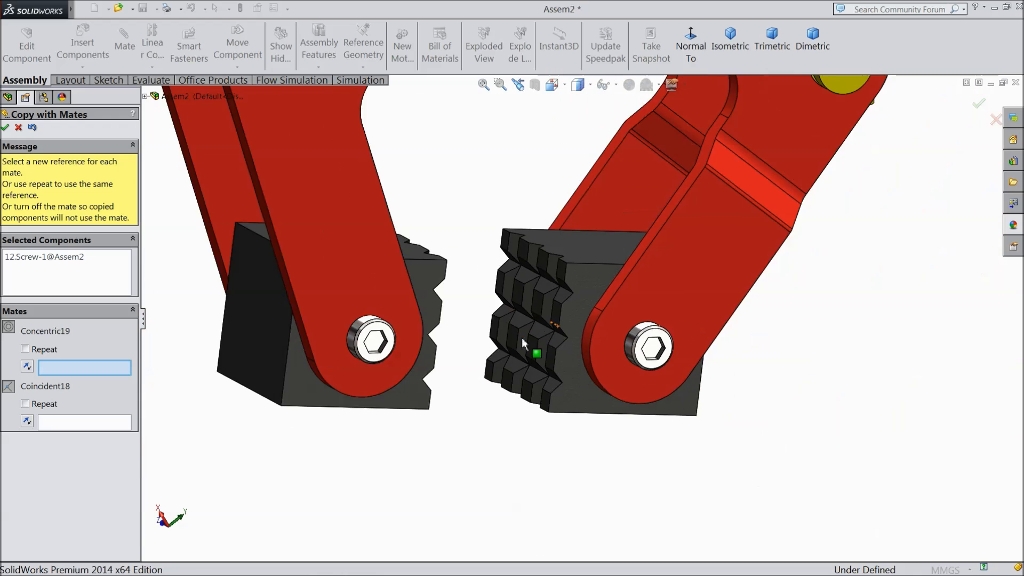
{"action": "scroll", "coordinate": [507, 298], "scroll_direction": "up", "scroll_amount": 5}
{"action": "middle_click_drag", "start_coordinate": [456, 196], "coordinate": [566, 174]}
{"action": "scroll", "coordinate": [607, 166], "scroll_direction": "down", "scroll_amount": 5}
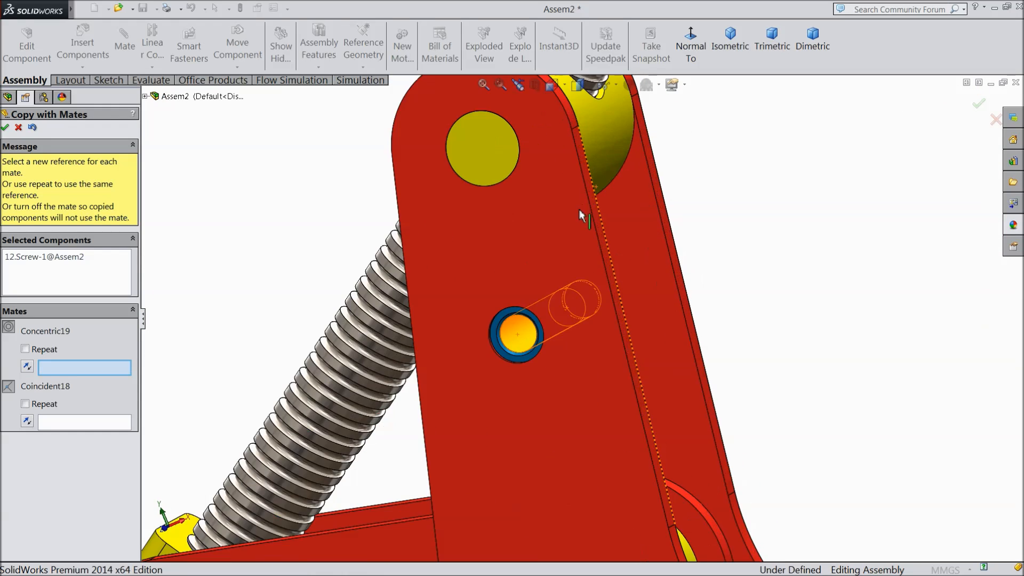
{"action": "left_click", "coordinate": [516, 342]}
{"action": "left_click", "coordinate": [517, 405]}
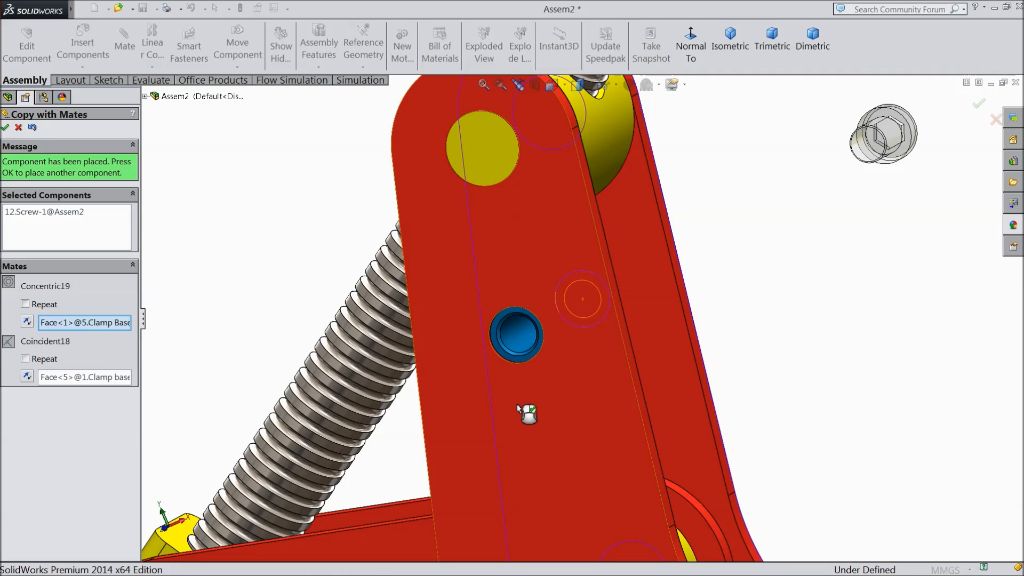
{"action": "middle_click_drag", "start_coordinate": [552, 410], "coordinate": [520, 384]}
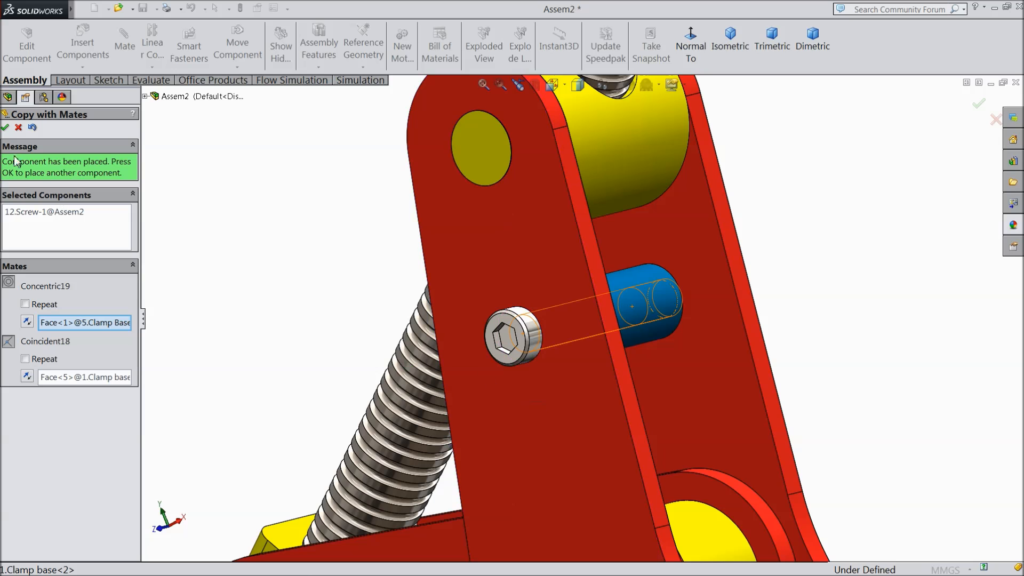
{"action": "left_click", "coordinate": [5, 127]}
- Place a mated screw copy in the corner base support, seated against the second clamp base's outer face
{"action": "key", "text": "f"}
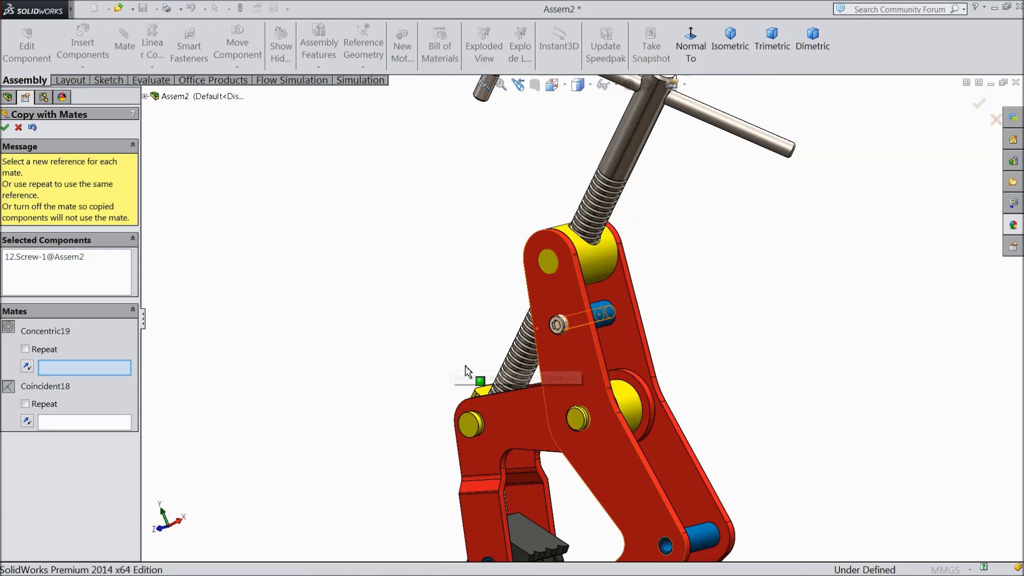
{"action": "scroll", "coordinate": [623, 443], "scroll_direction": "down", "scroll_amount": 5}
{"action": "left_click", "coordinate": [599, 434]}
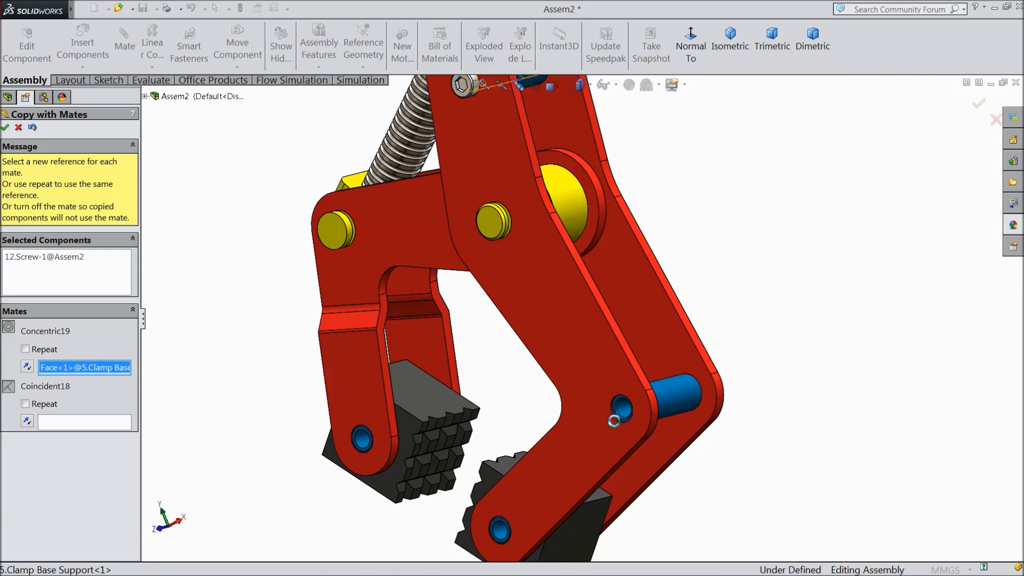
{"action": "left_click", "coordinate": [594, 430]}
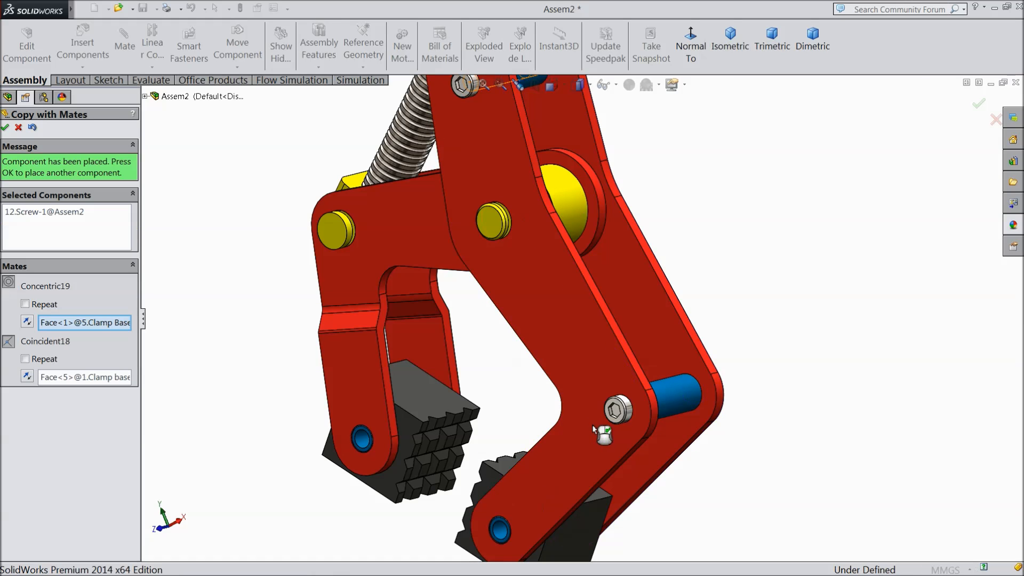
{"action": "left_click", "coordinate": [6, 130]}
- Place a mated screw copy in the foot pin at the second clamp base's lower end, against its outer face
{"action": "scroll", "coordinate": [527, 472], "scroll_direction": "down", "scroll_amount": 5}
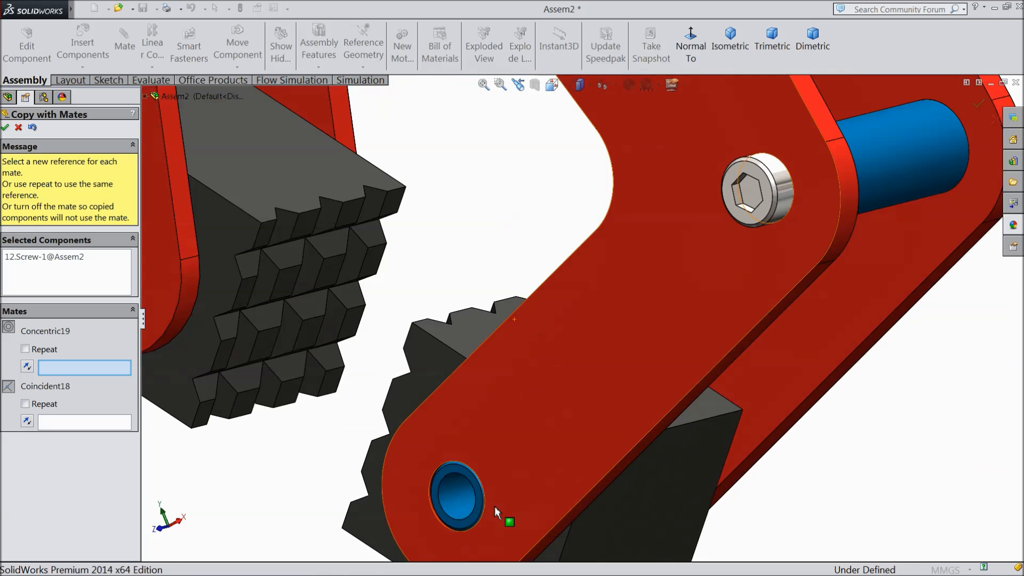
{"action": "left_click", "coordinate": [469, 512]}
{"action": "left_click", "coordinate": [525, 408]}
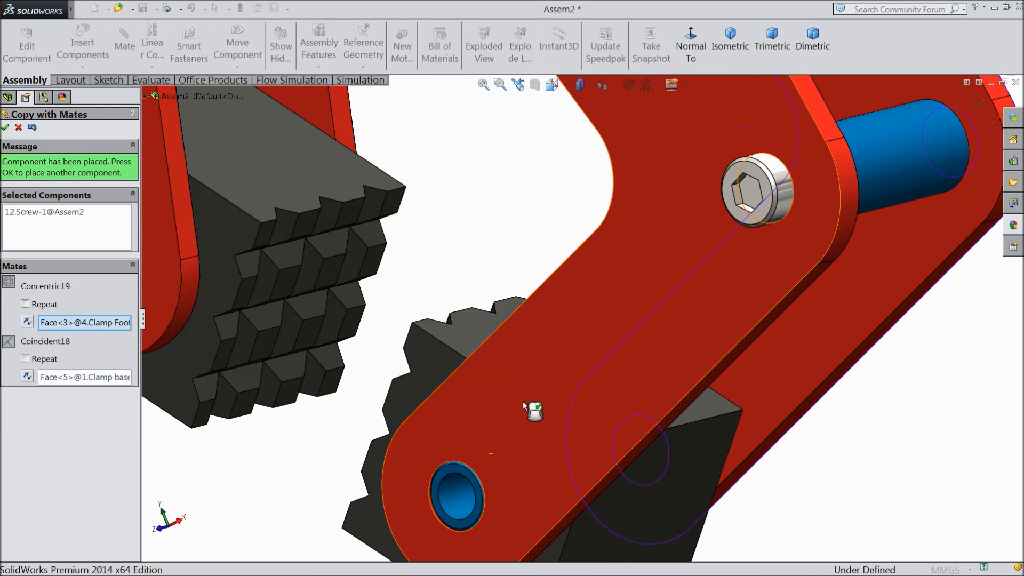
{"action": "left_click", "coordinate": [5, 129]}
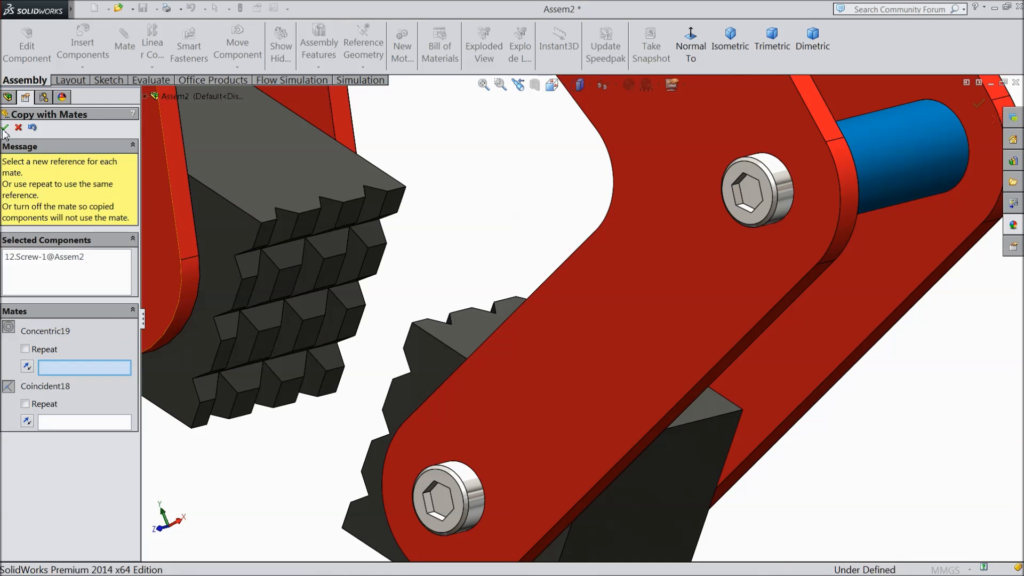
- Place the last screw copy in the left clamp elbow's foot pin, against the elbow's outer face, and finish copying with mates
{"action": "scroll", "coordinate": [175, 376], "scroll_direction": "up", "scroll_amount": 5}
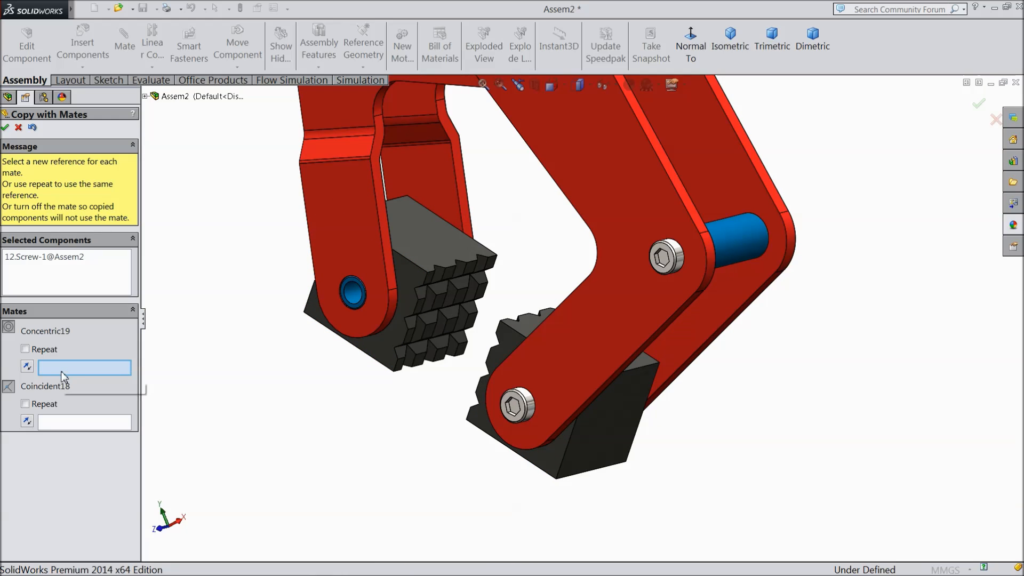
{"action": "scroll", "coordinate": [320, 310], "scroll_direction": "down", "scroll_amount": 4}
{"action": "left_click", "coordinate": [455, 274]}
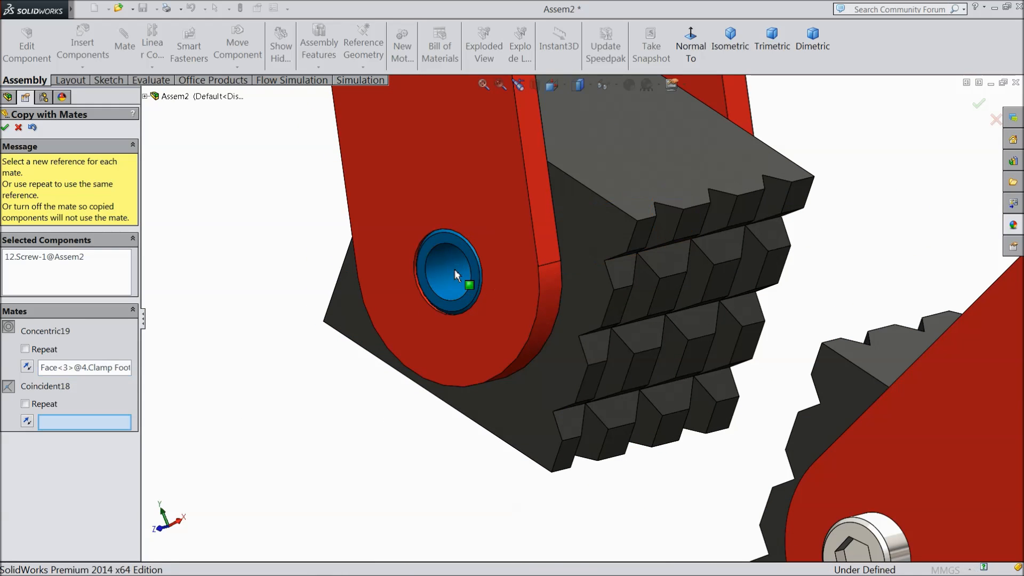
{"action": "left_click", "coordinate": [417, 172]}
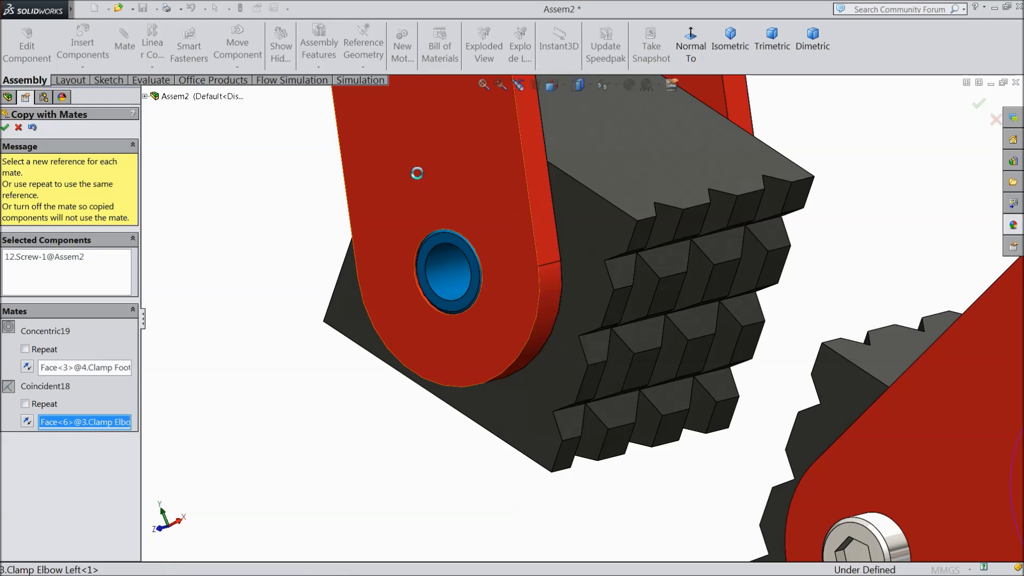
{"action": "left_click", "coordinate": [5, 128]}
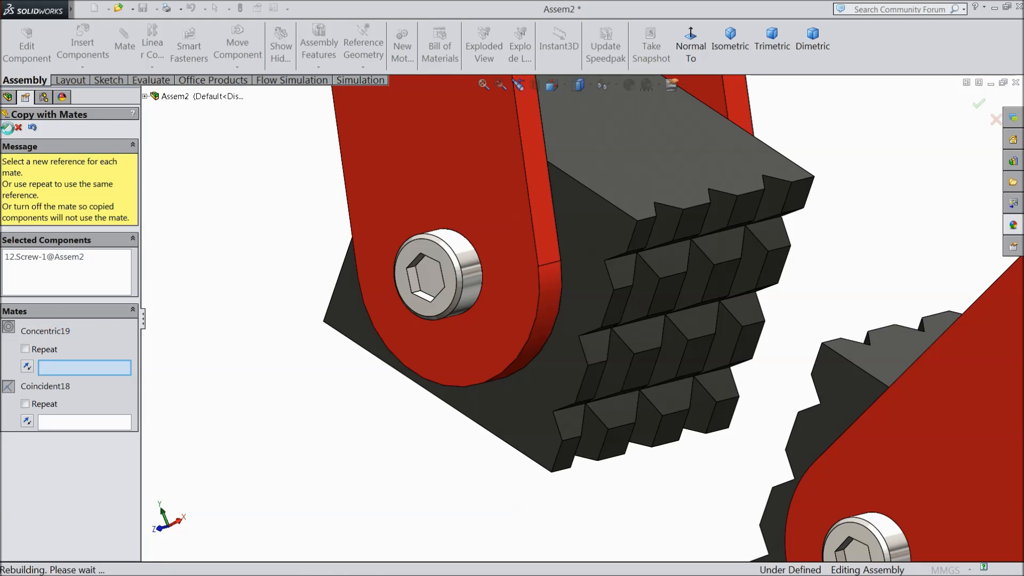
{"action": "left_click", "coordinate": [5, 129]}
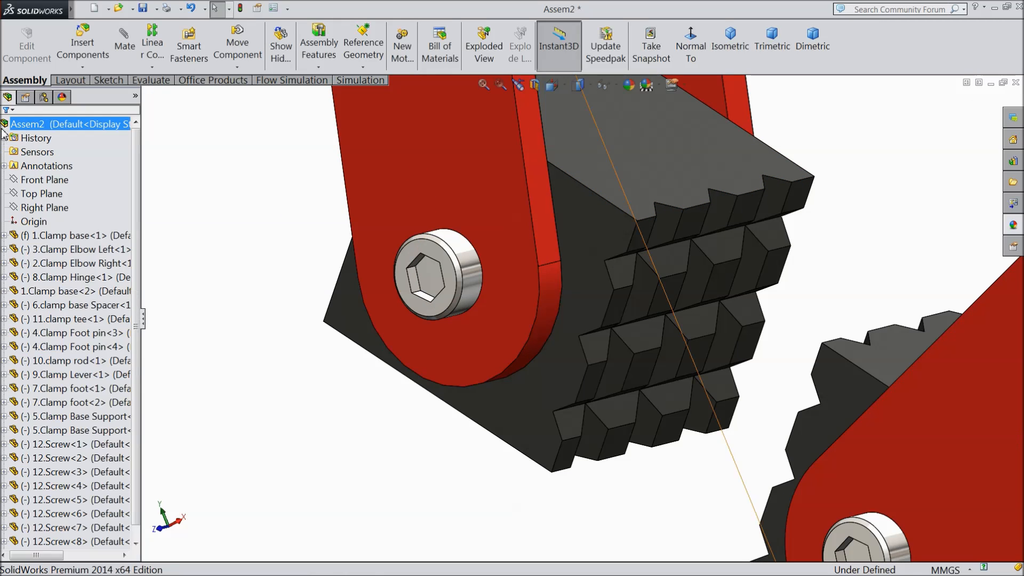
- Examine the complete clamp assembly from several angles, starting with the isometric view, and dismiss the unsaved document notification
{"action": "left_click", "coordinate": [745, 51]}
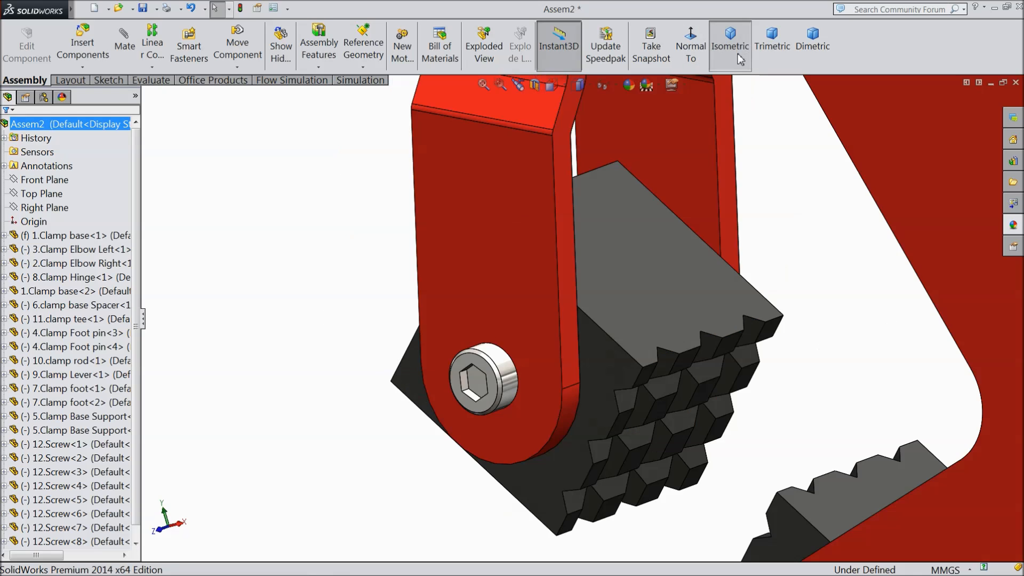
{"action": "middle_click_drag", "start_coordinate": [432, 311], "coordinate": [612, 469]}
{"action": "scroll", "coordinate": [613, 468], "scroll_direction": "down", "scroll_amount": 3}
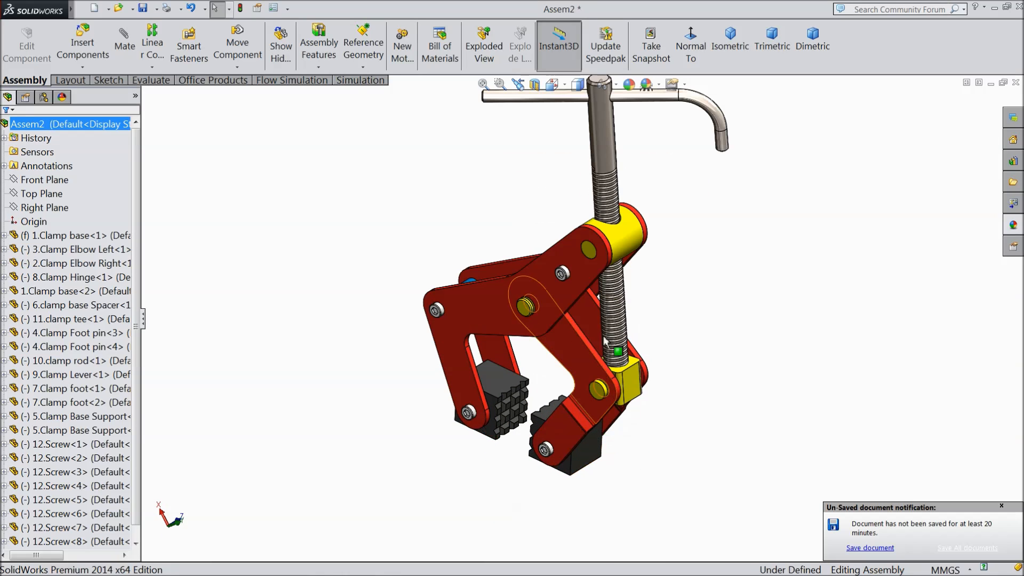
{"action": "left_click", "coordinate": [1002, 507]}
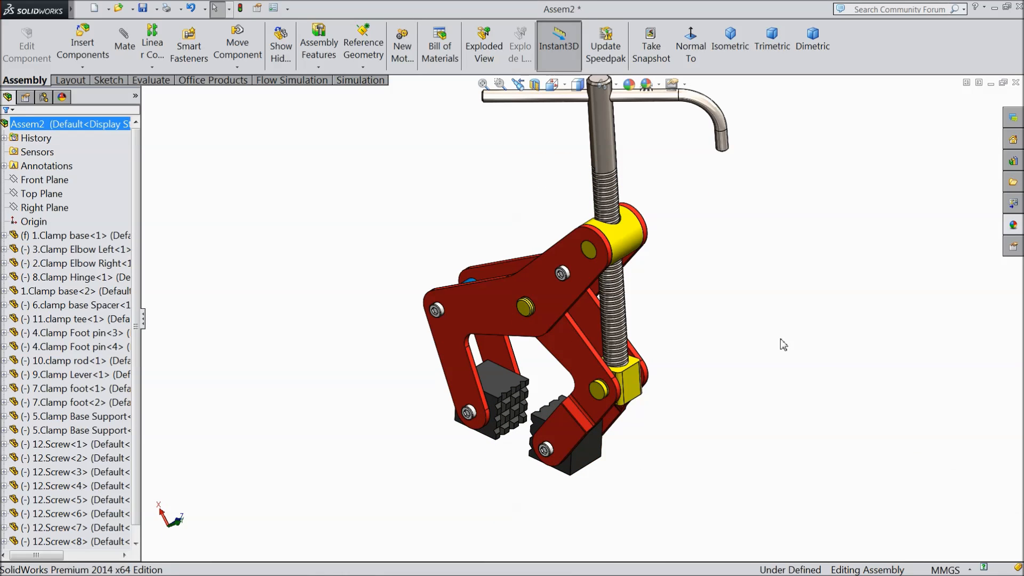
{"action": "scroll", "coordinate": [731, 212], "scroll_direction": "up", "scroll_amount": 2}
{"action": "scroll", "coordinate": [695, 199], "scroll_direction": "down", "scroll_amount": 2}
{"action": "middle_click_drag", "start_coordinate": [644, 316], "coordinate": [603, 363]}
{"action": "scroll", "coordinate": [594, 367], "scroll_direction": "up", "scroll_amount": 2}
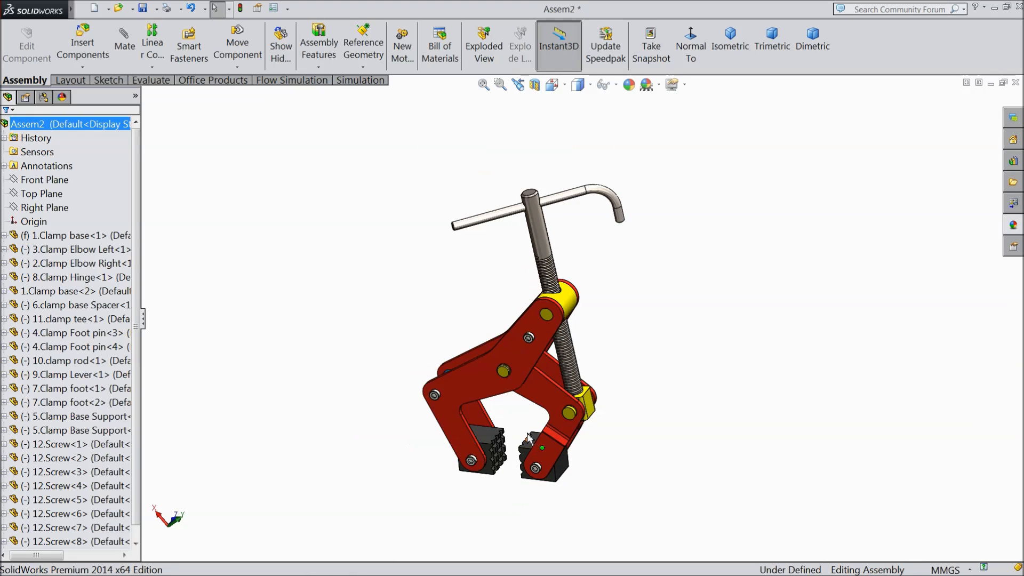
- Save the assembly in the Manual Clamp folder as "manual clamp Assembly"
{"action": "scroll", "coordinate": [549, 434], "scroll_direction": "down", "scroll_amount": 2}
{"action": "left_click", "coordinate": [143, 9]}
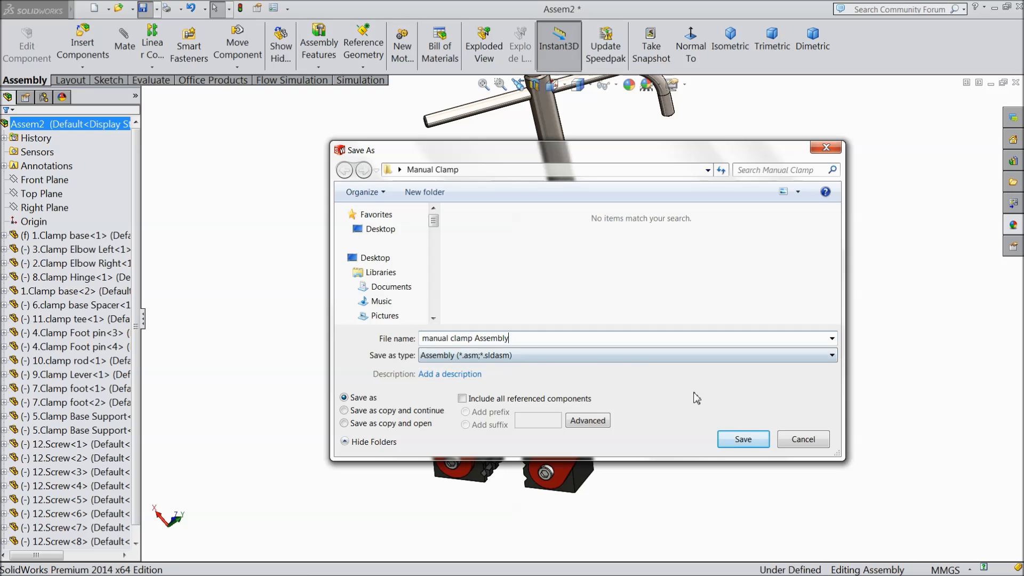
{"action": "left_click", "coordinate": [751, 439]}
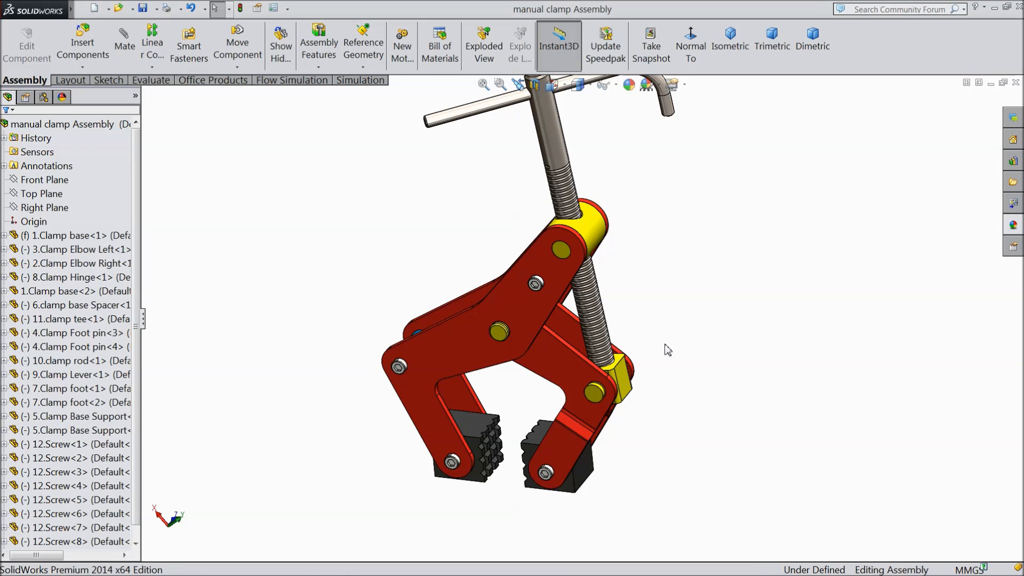
- Move the right clamp elbow through its range to exercise the clamp linkage and its jaws
{"action": "scroll", "coordinate": [666, 331], "scroll_direction": "up", "scroll_amount": 2}
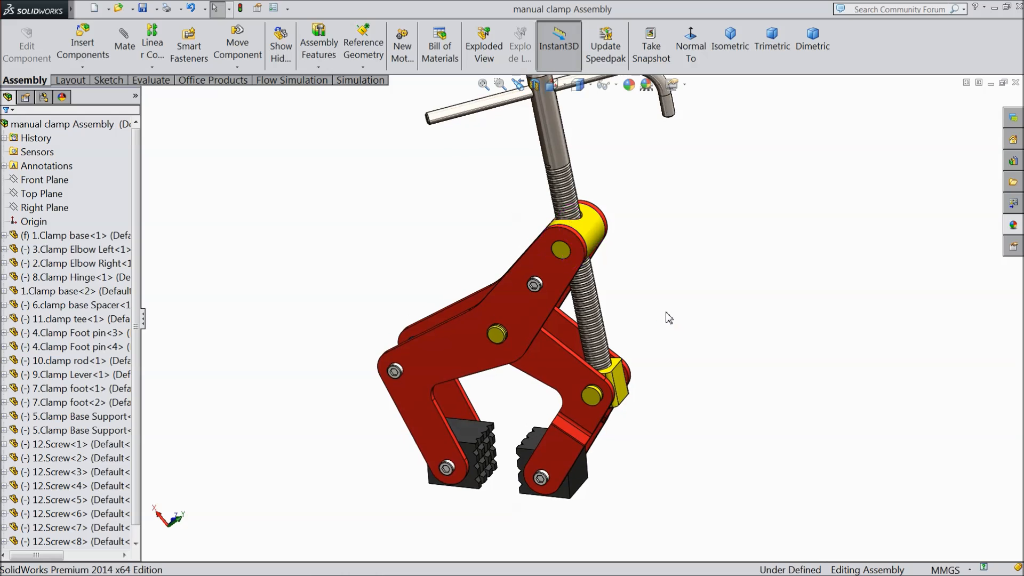
{"action": "left_click_drag", "start_coordinate": [587, 408], "coordinate": [565, 484]}
{"action": "middle_click_drag", "start_coordinate": [640, 371], "coordinate": [677, 383]}
{"action": "left_click", "coordinate": [651, 402]}
{"action": "mouse_move", "coordinate": [561, 482]}
{"action": "left_mouse_down"}
{"action": "mouse_move", "coordinate": [519, 487]}
{"action": "mouse_move", "coordinate": [544, 483]}
{"action": "left_mouse_up"}
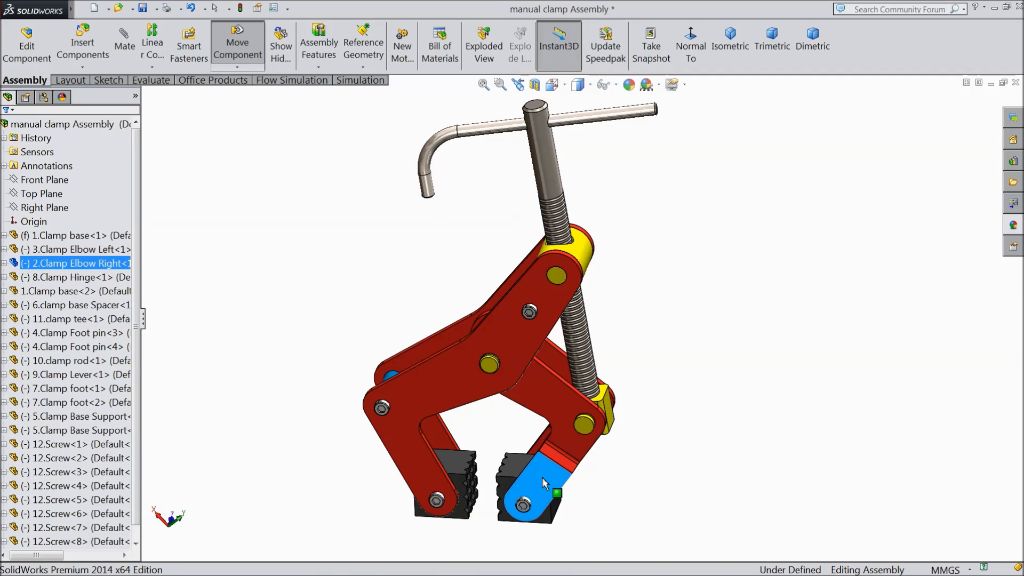
{"action": "middle_click_drag", "start_coordinate": [707, 384], "coordinate": [710, 363]}
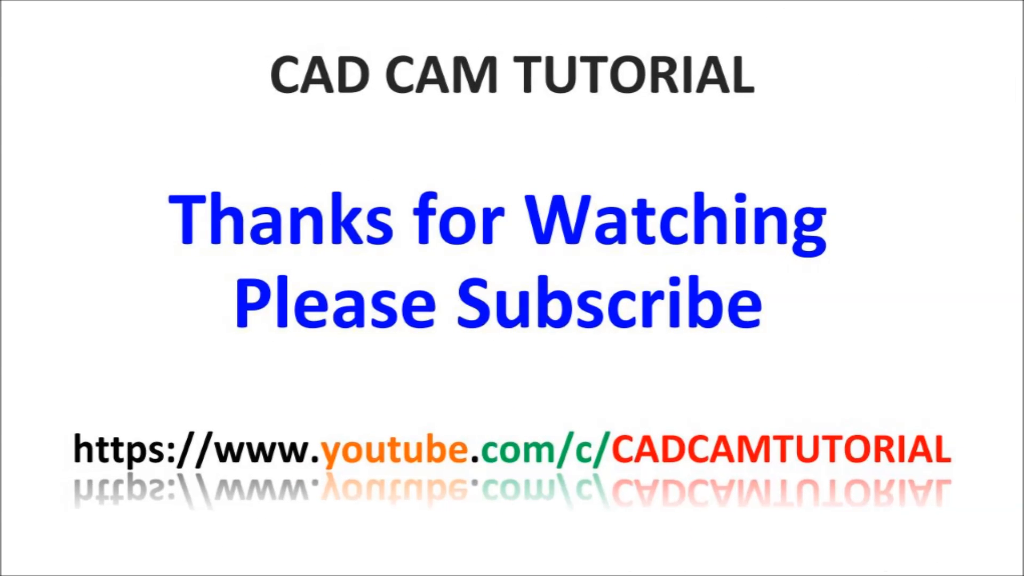